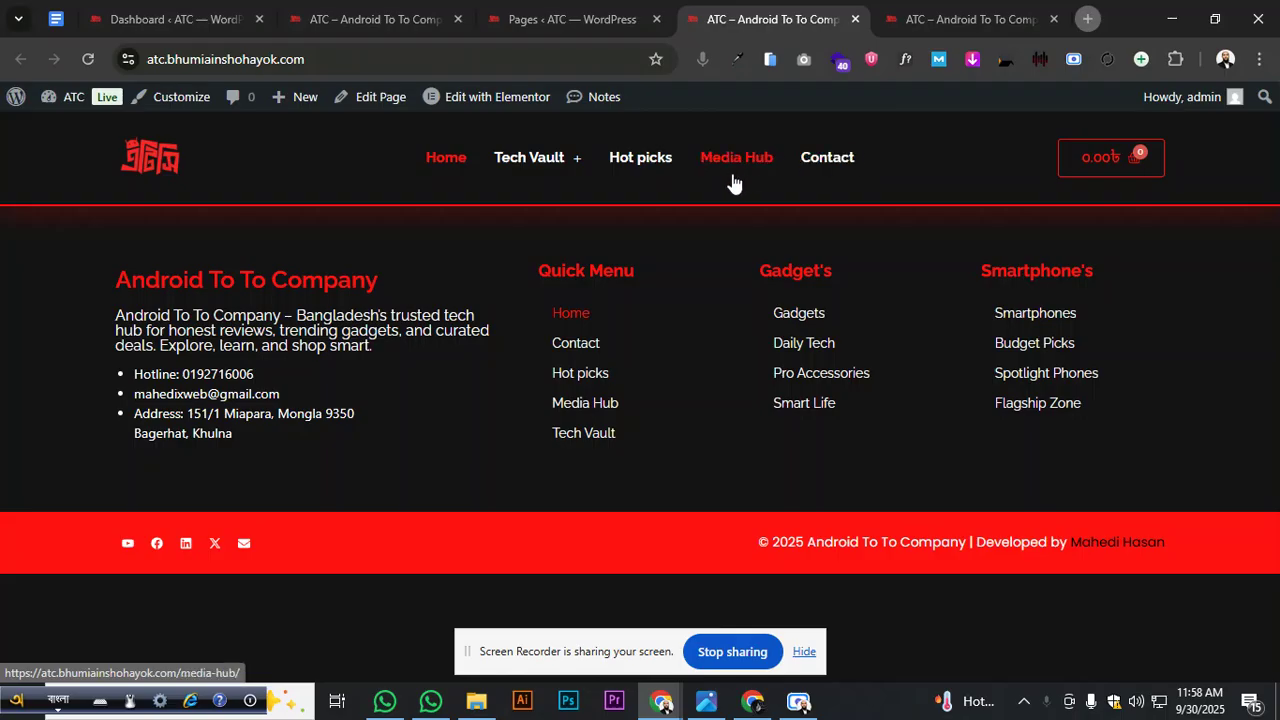
# Preview the site's homepage in the phone simulator and check that its mobile navigation menu opens and closes
pyautogui.click(769, 58)
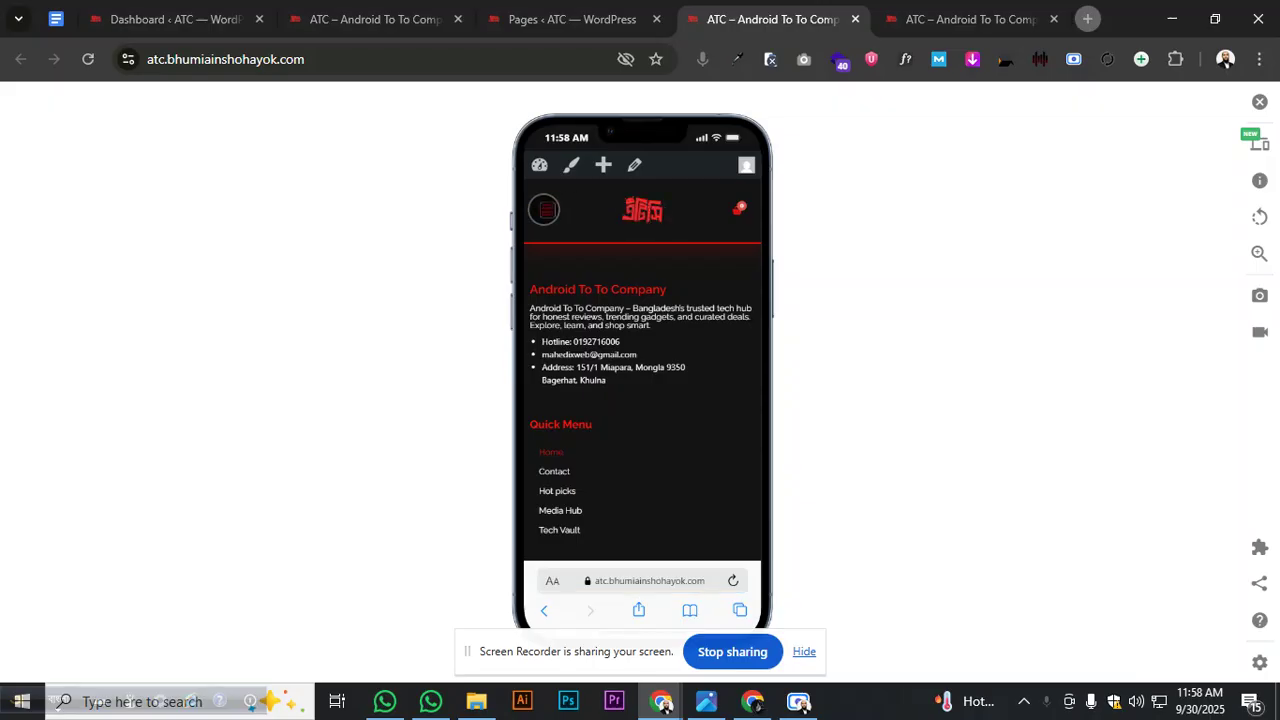
pyautogui.click(544, 209)
pyautogui.click(712, 218)
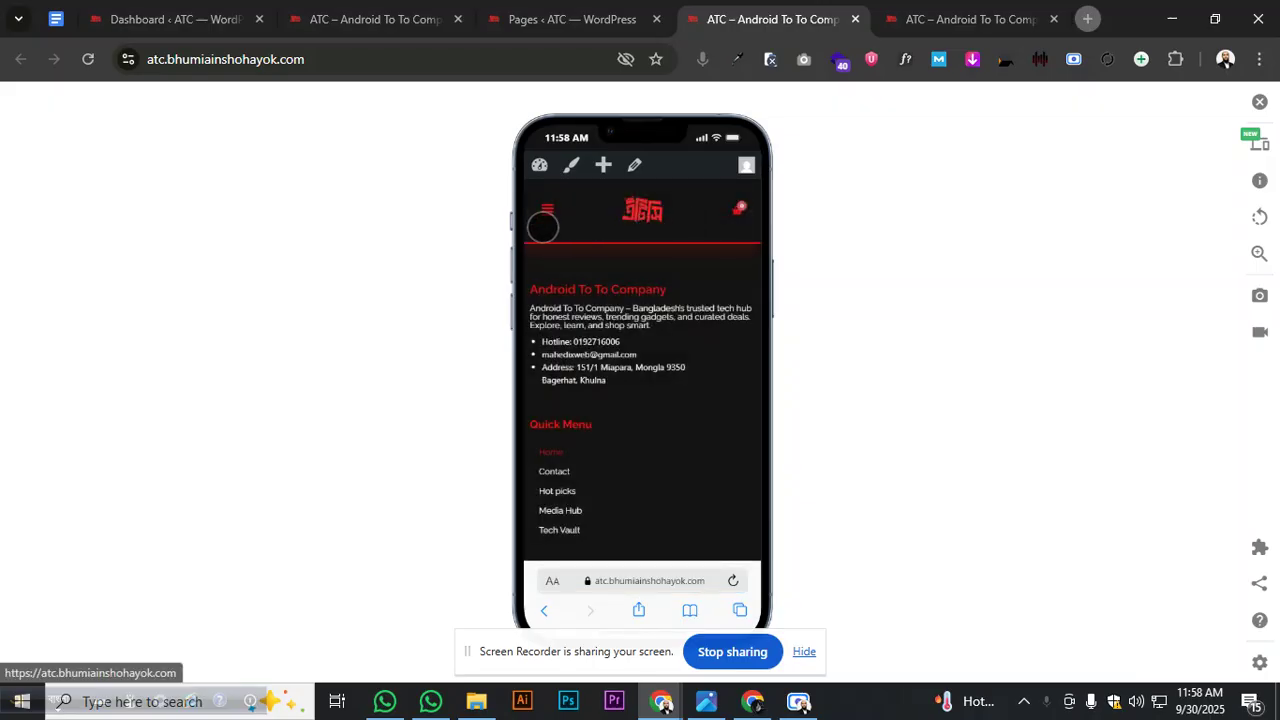
pyautogui.click(544, 212)
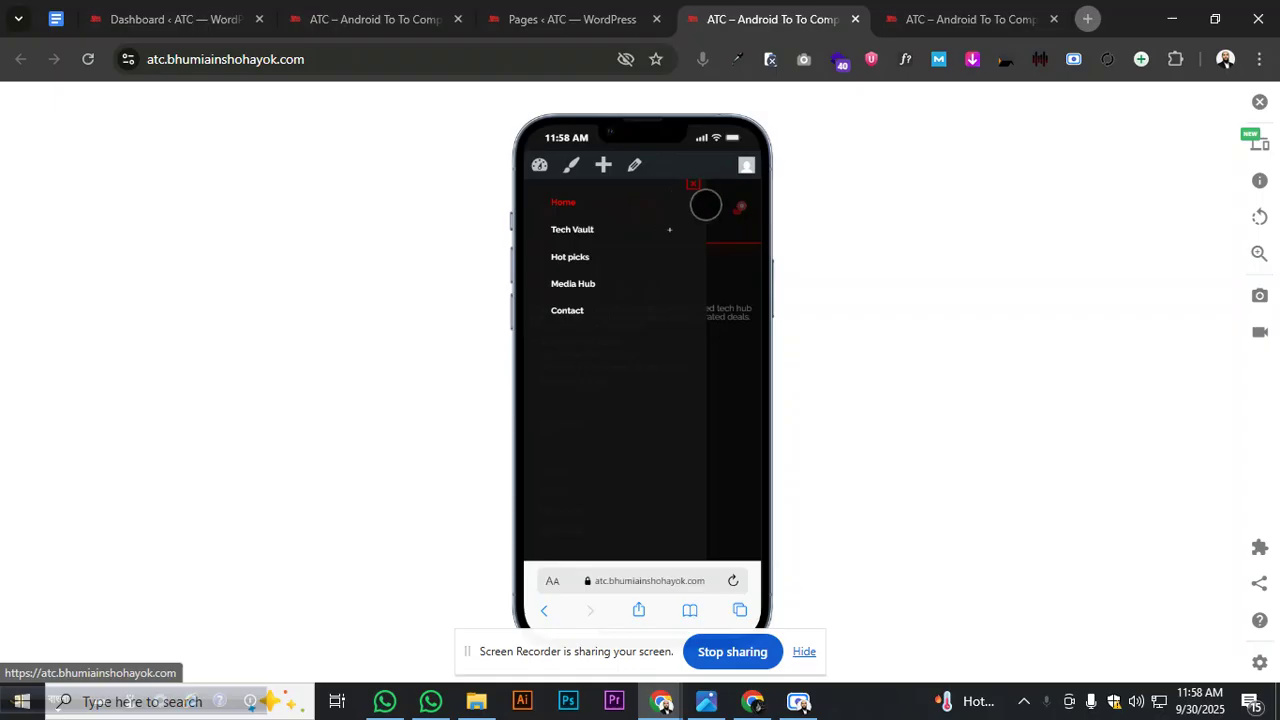
pyautogui.click(706, 206)
# Check the shopping cart panel in the phone preview, close it, and try the header logo link
pyautogui.click(740, 214)
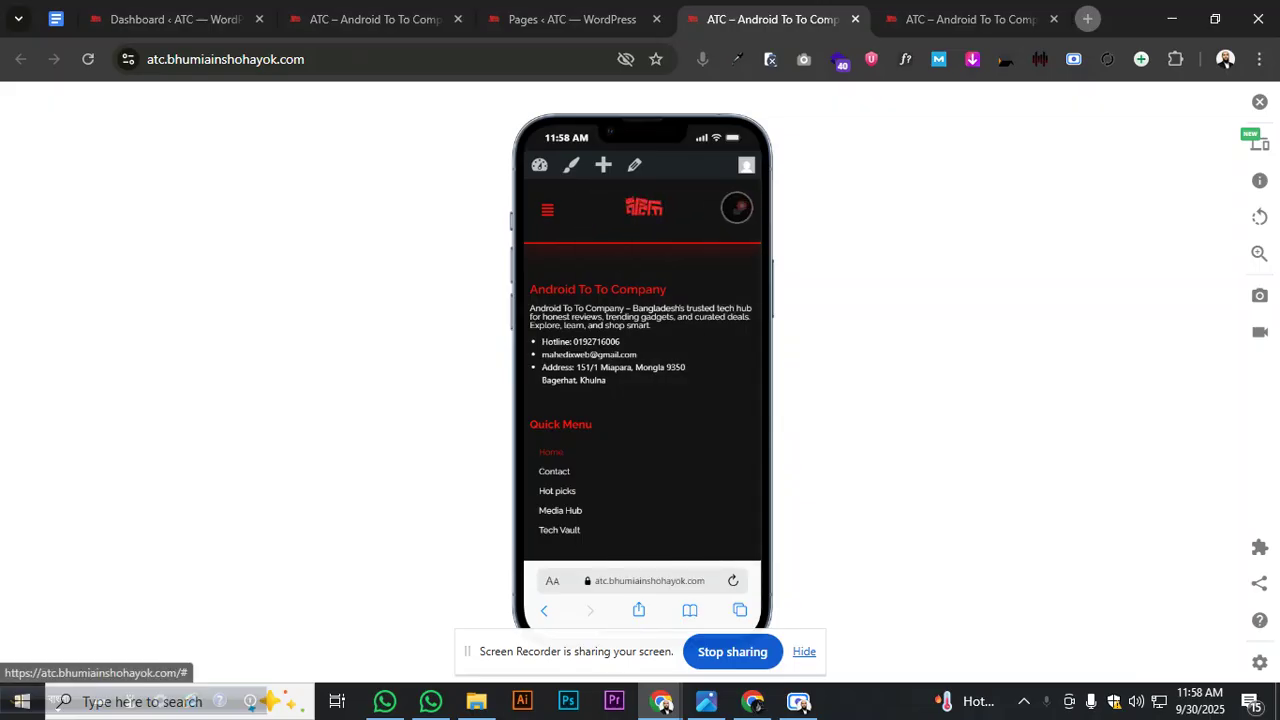
pyautogui.click(734, 208)
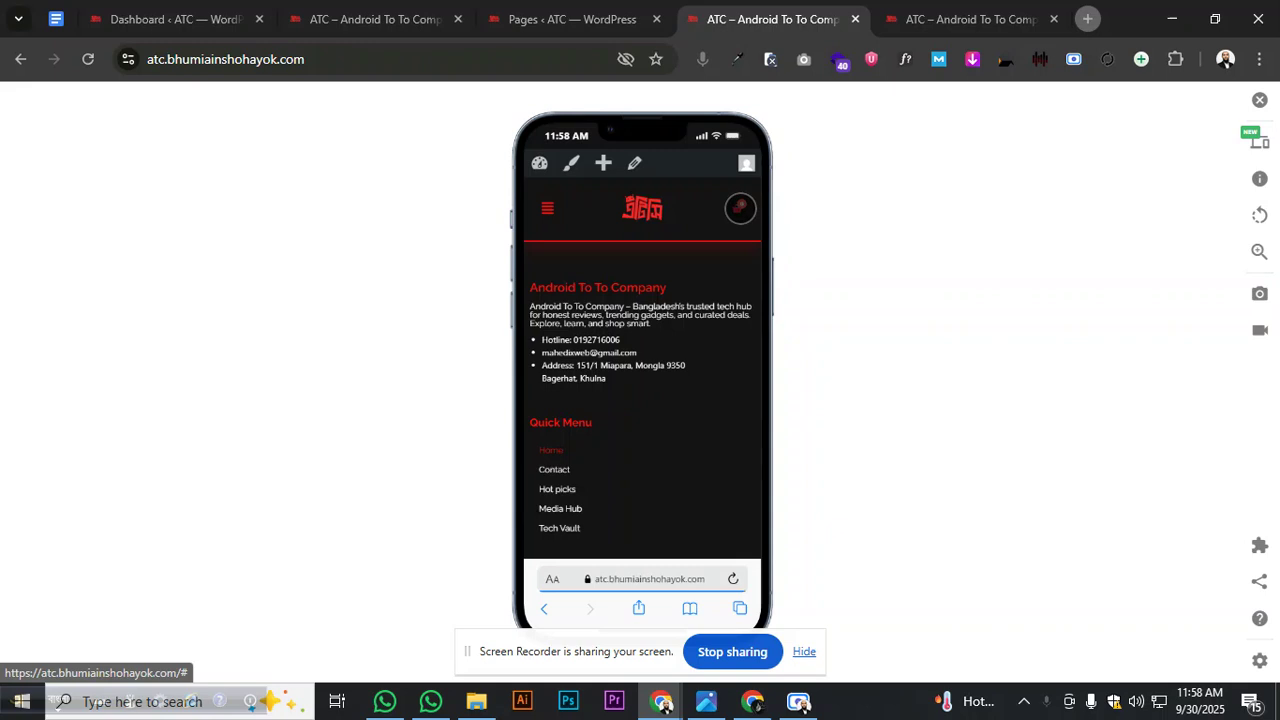
pyautogui.click(740, 208)
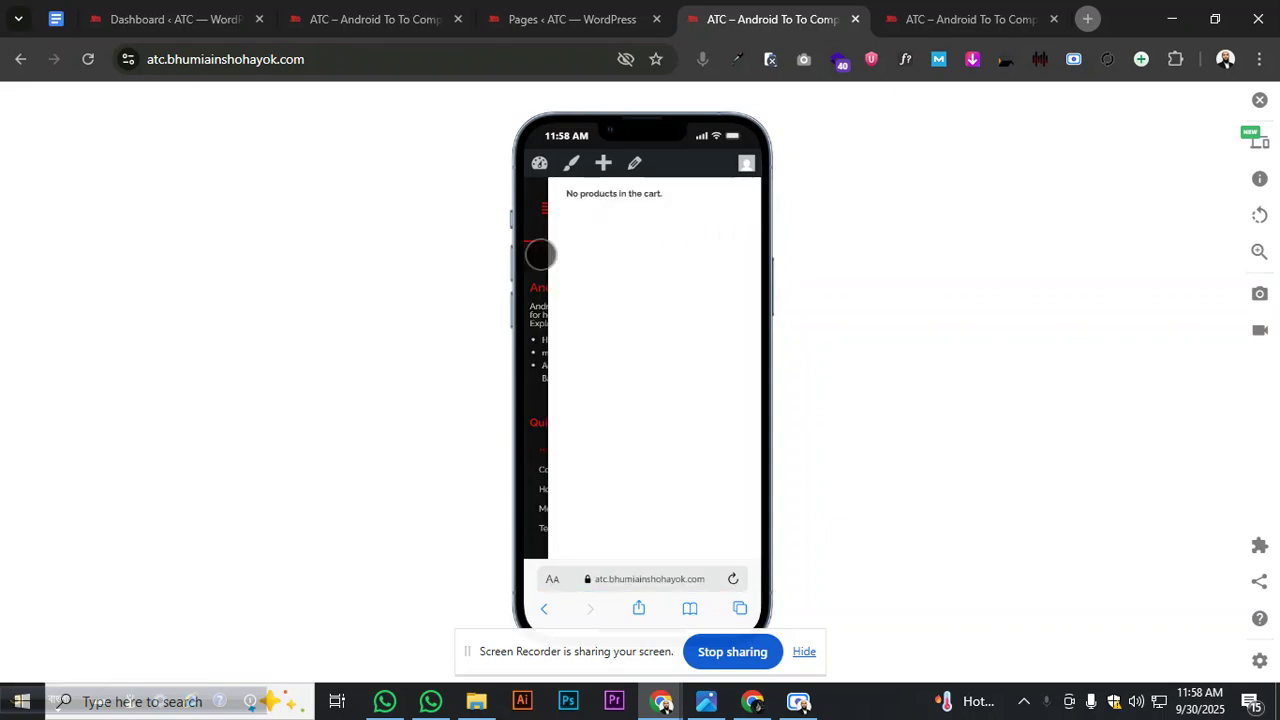
pyautogui.click(540, 255)
pyautogui.click(645, 207)
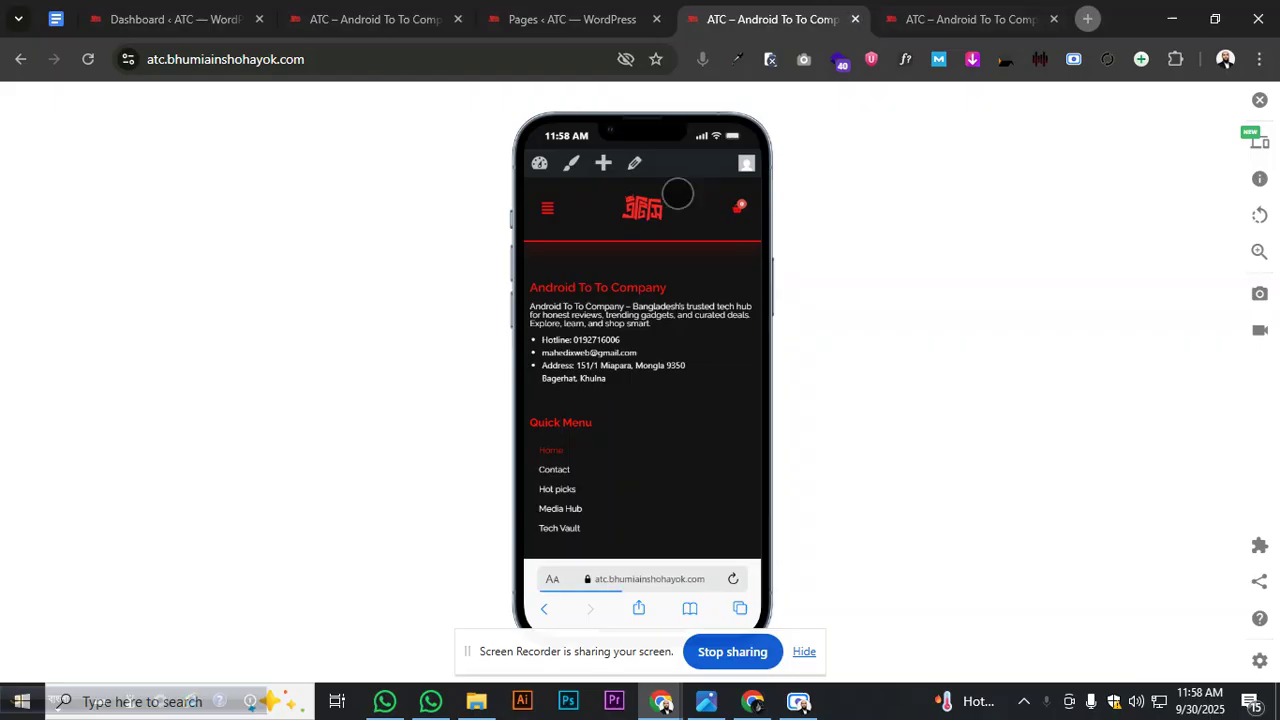
# Close the phone preview tab and open the Home page from the Pages list for editing with Elementor
pyautogui.click(855, 19)
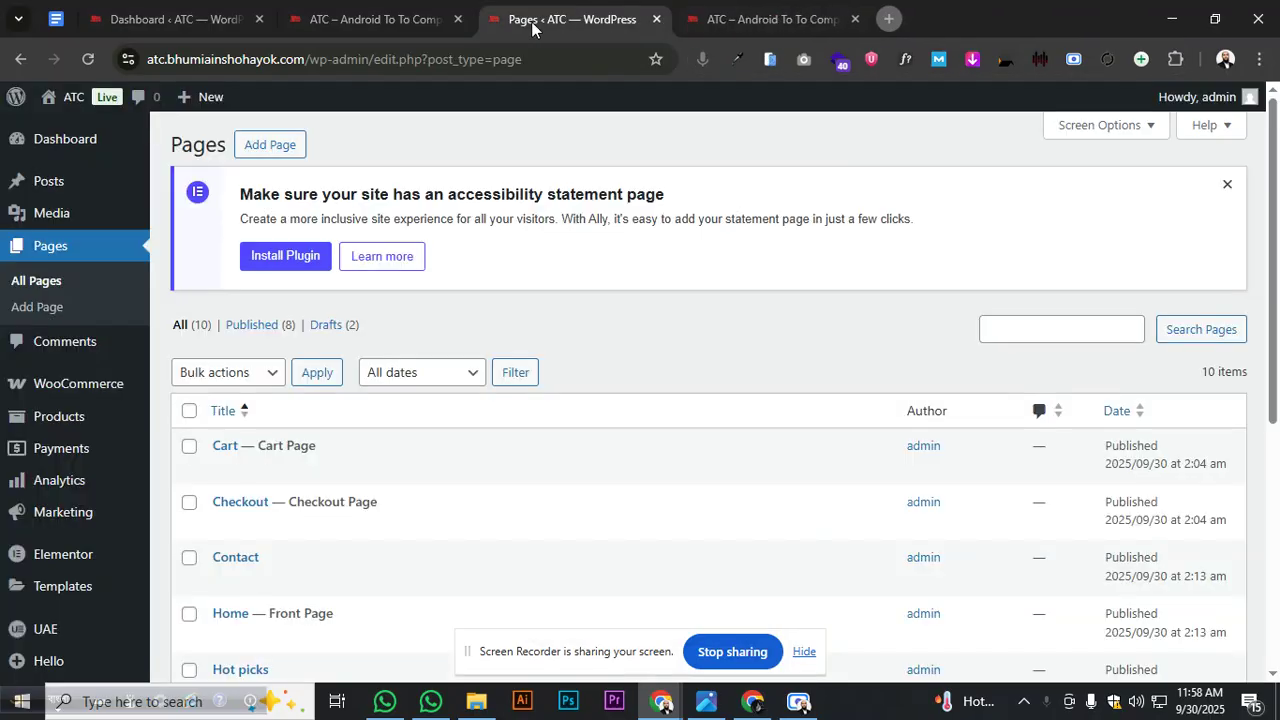
pyautogui.scroll(-3, 440, 430)
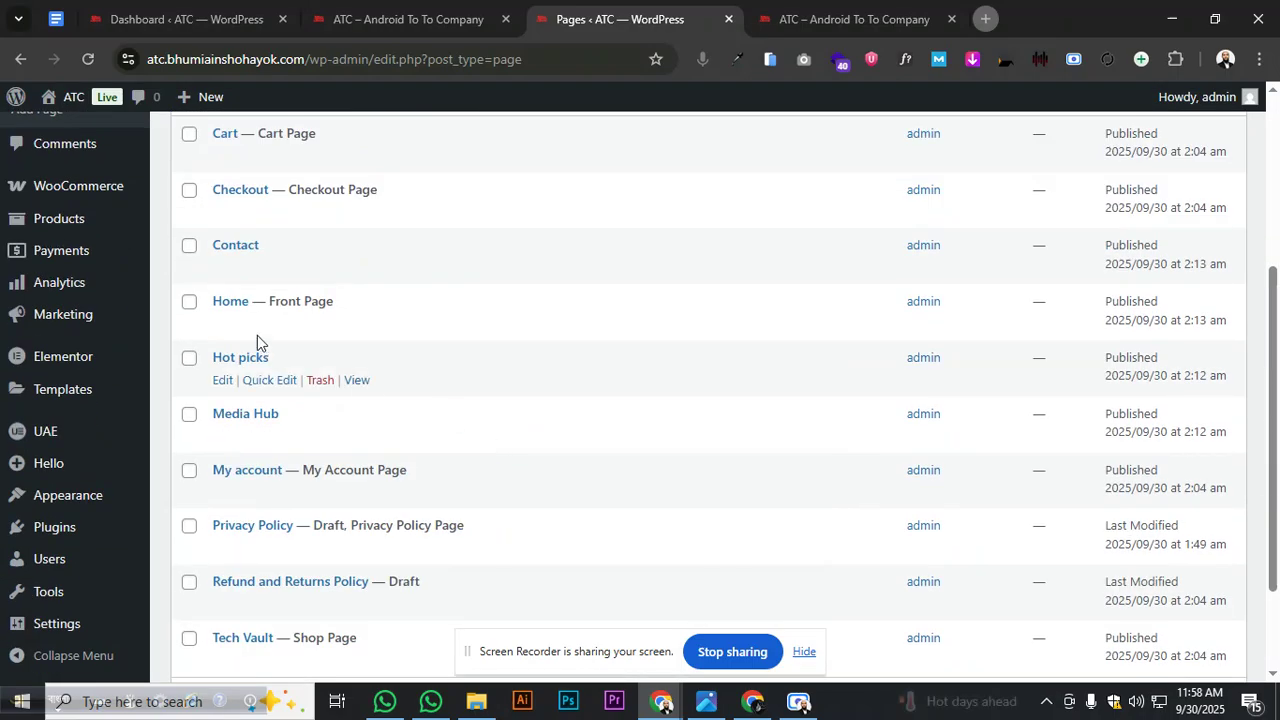
pyautogui.click(224, 323)
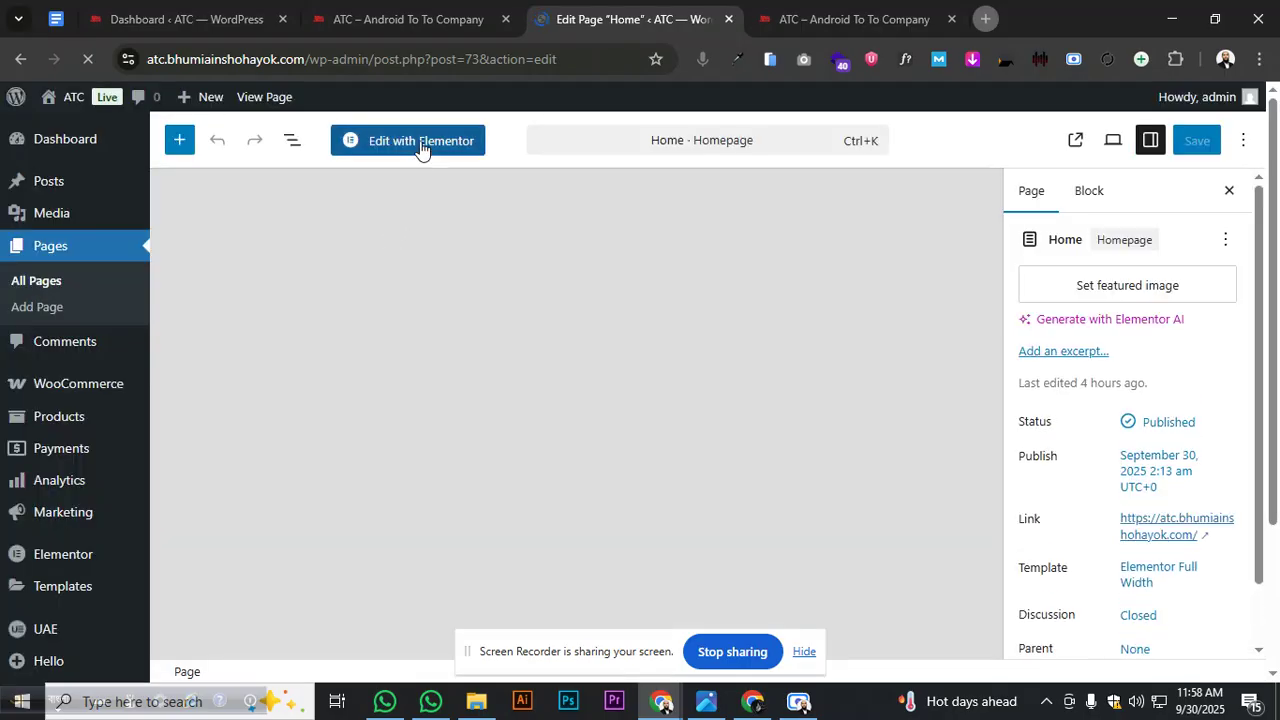
pyautogui.click(423, 149)
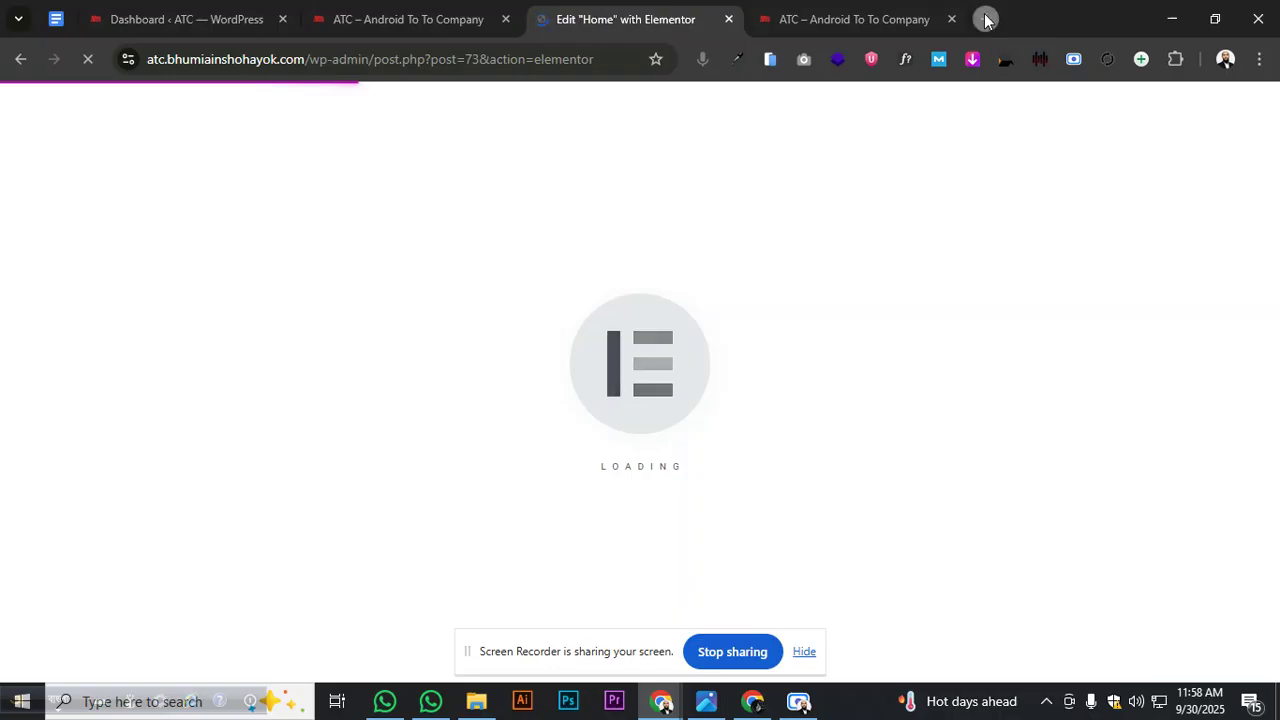
# Close the leftover site tab and open unsplash.com in a new tab
pyautogui.click(951, 19)
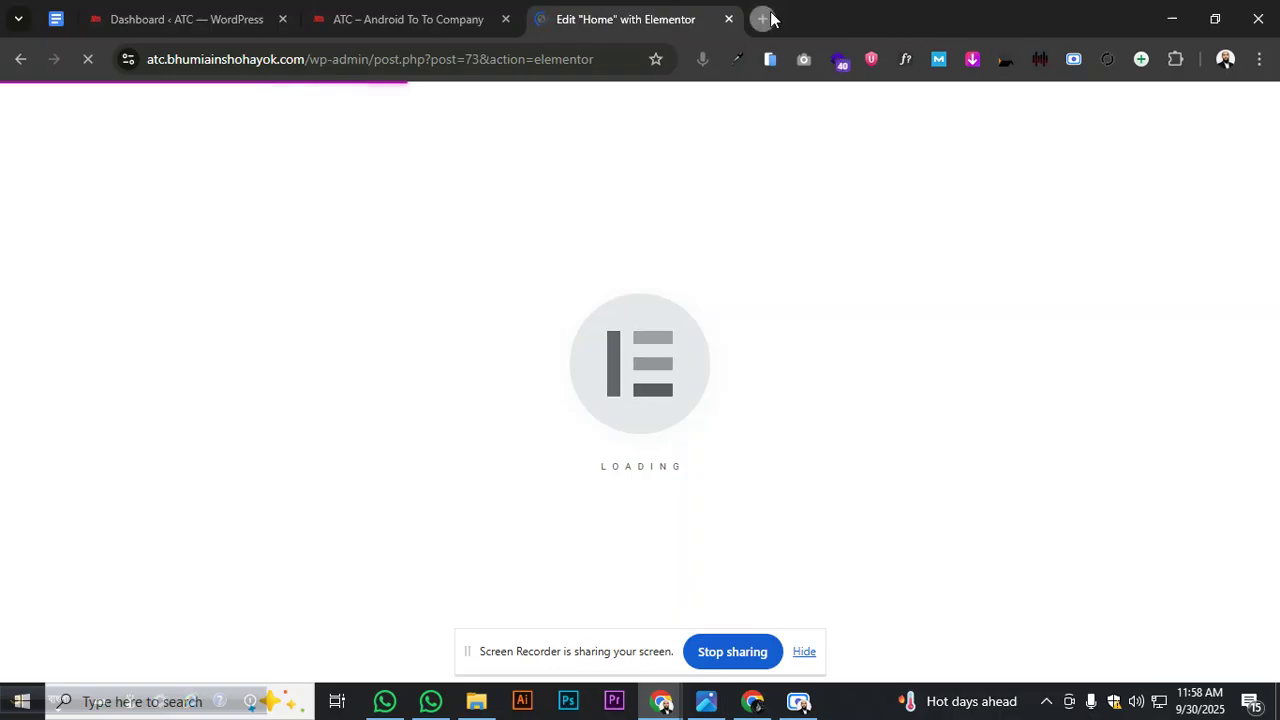
pyautogui.click(763, 19)
pyautogui.click(549, 60)
pyautogui.write('un')
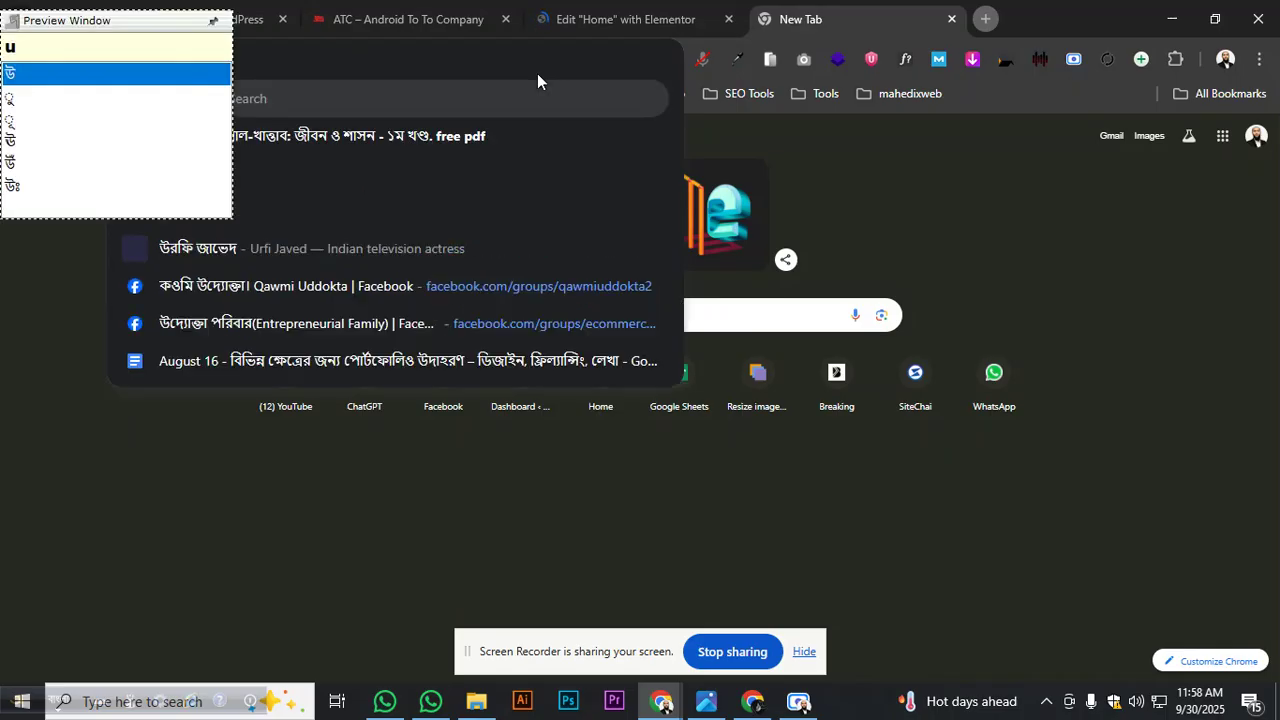
pyautogui.press('BackSpace')
pyautogui.press('BackSpace')
pyautogui.press('F12')
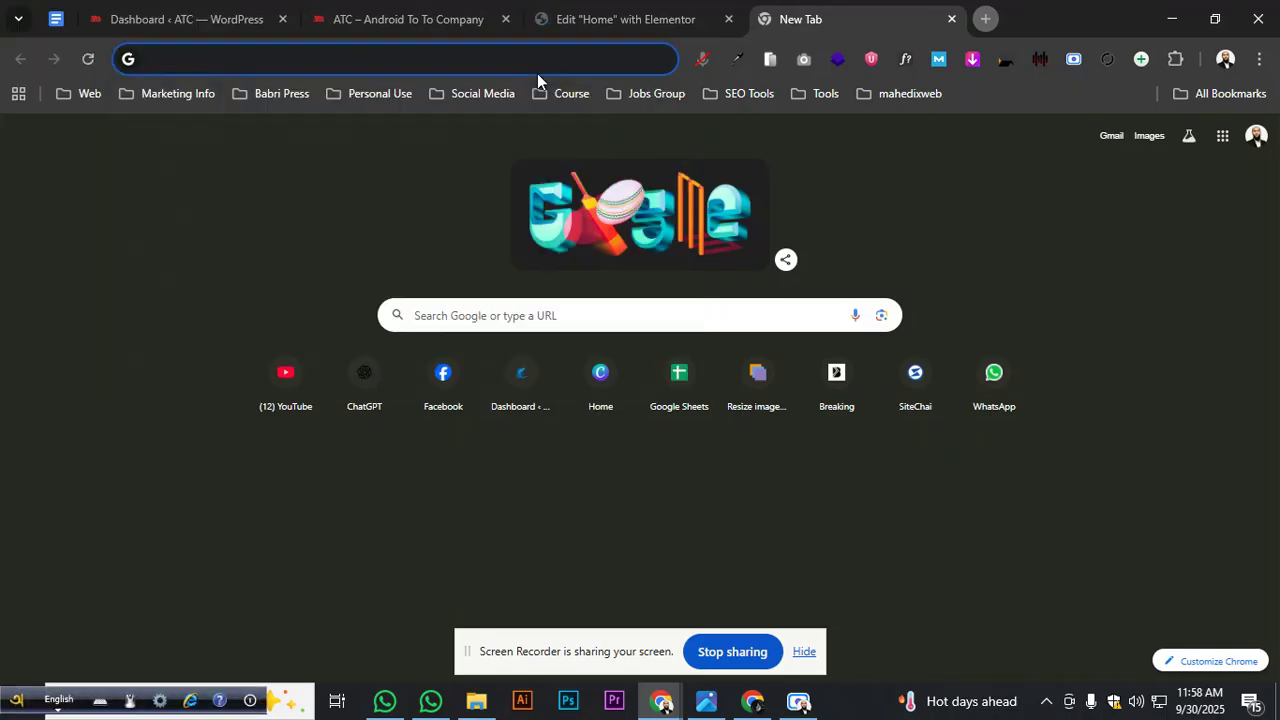
pyautogui.write('uns')
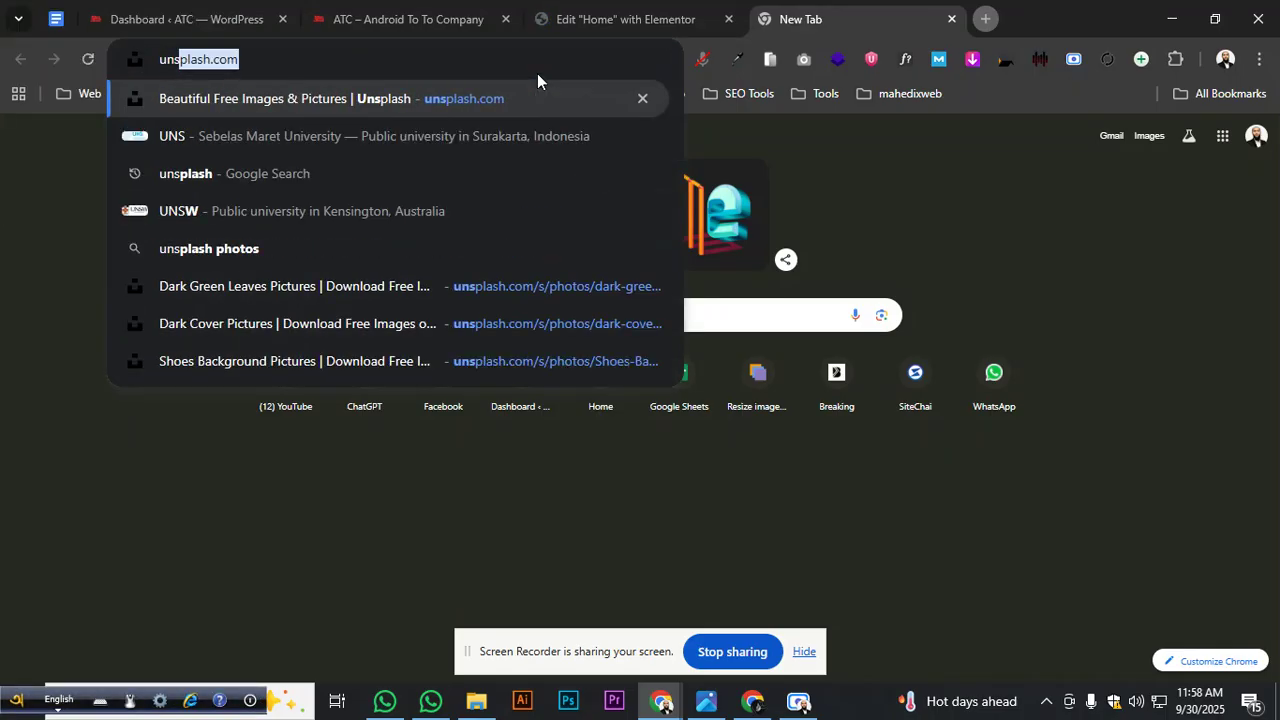
pyautogui.press('Return')
# Search Unsplash for "Dark Smartphone"
pyautogui.click(349, 121)
pyautogui.write('Dark Sp')
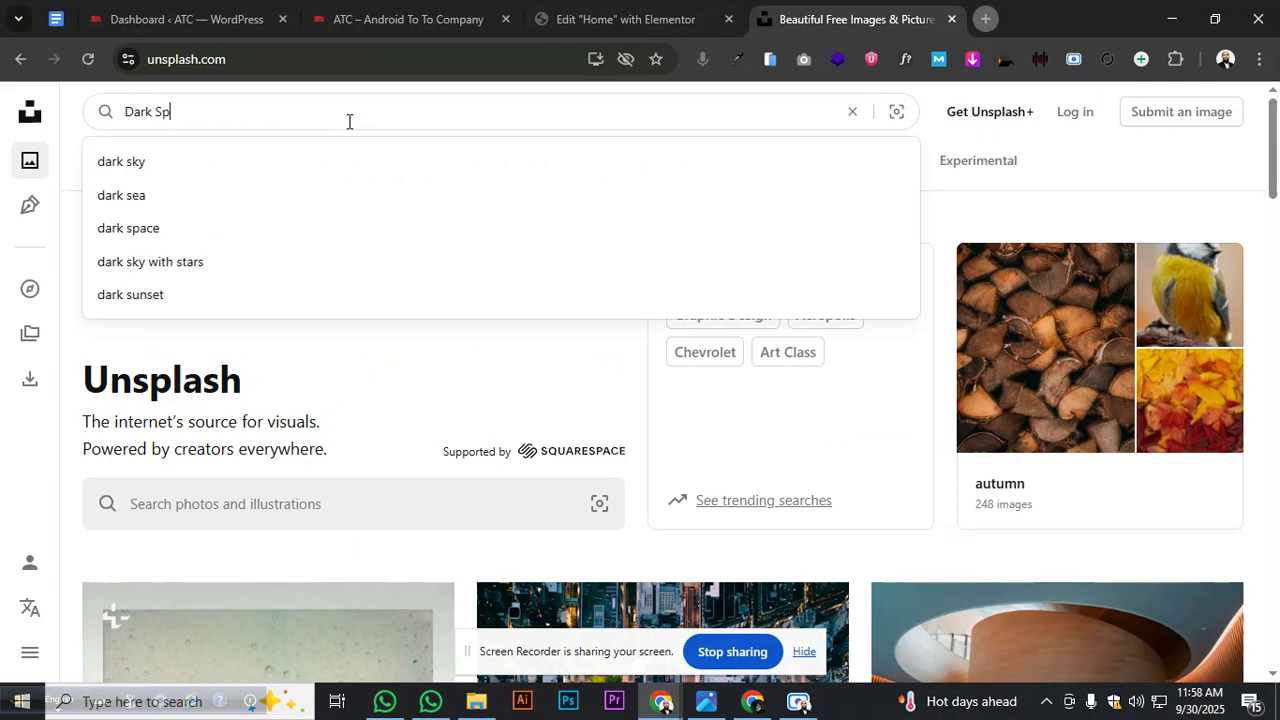
pyautogui.press('BackSpace')
pyautogui.write('martphon')
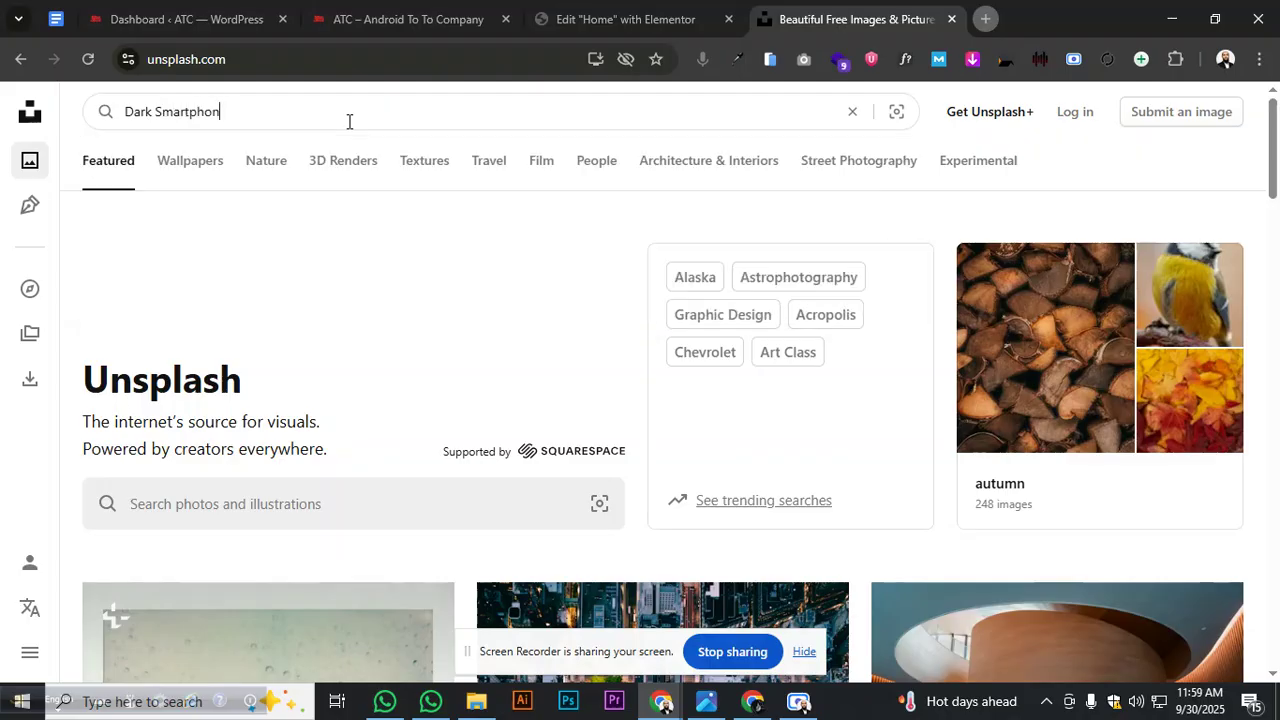
pyautogui.write('e')
pyautogui.press('Return')
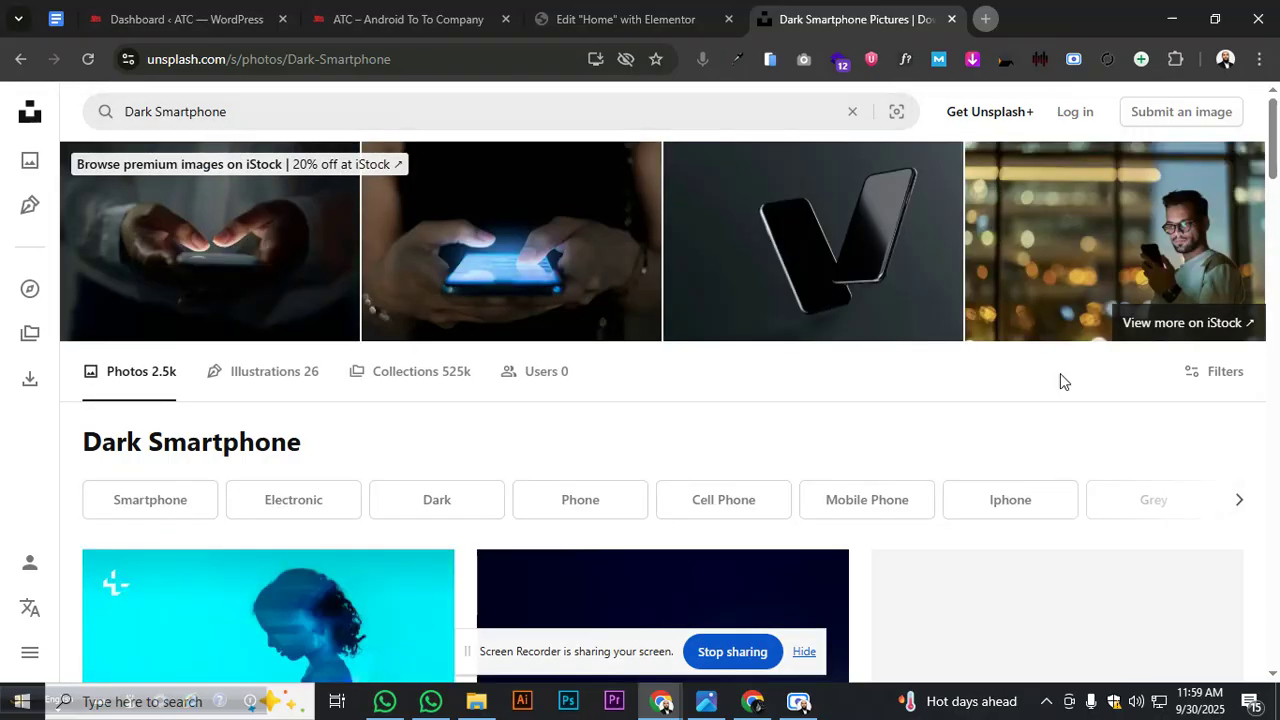
# Filter the photo results to Landscape orientation
pyautogui.click(1207, 374)
pyautogui.scroll(-2, 445, 355)
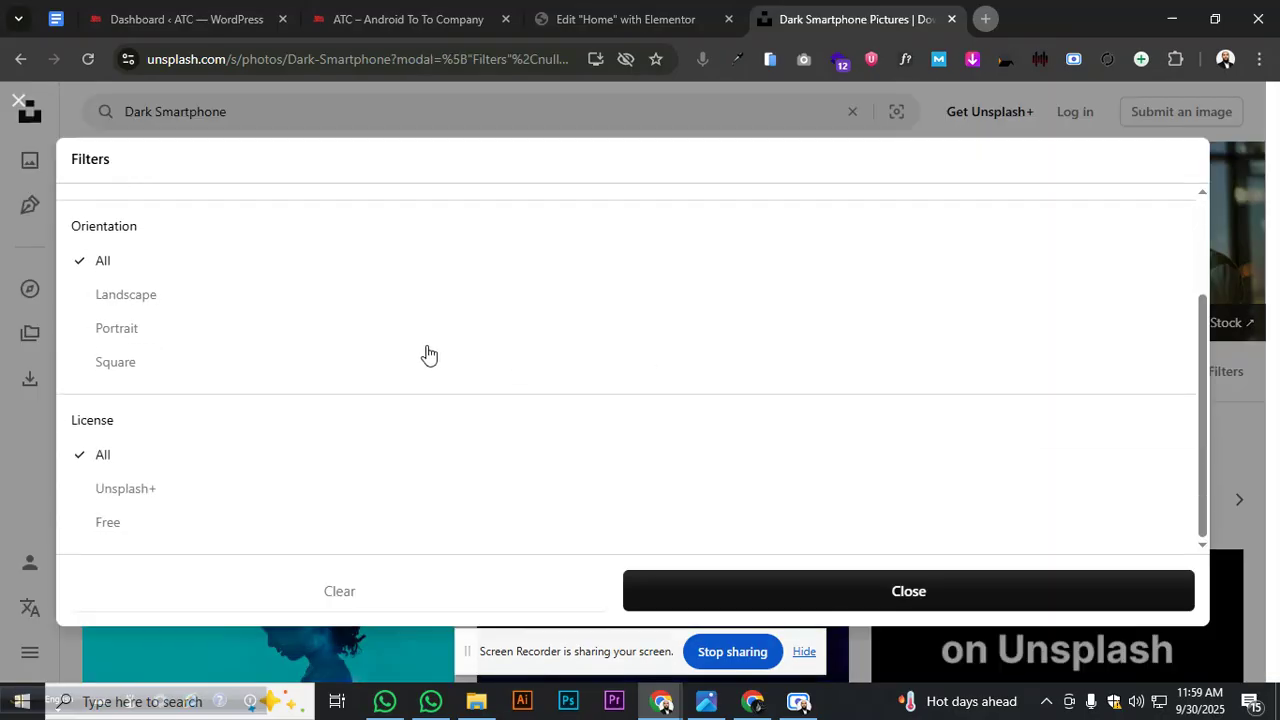
pyautogui.click(140, 295)
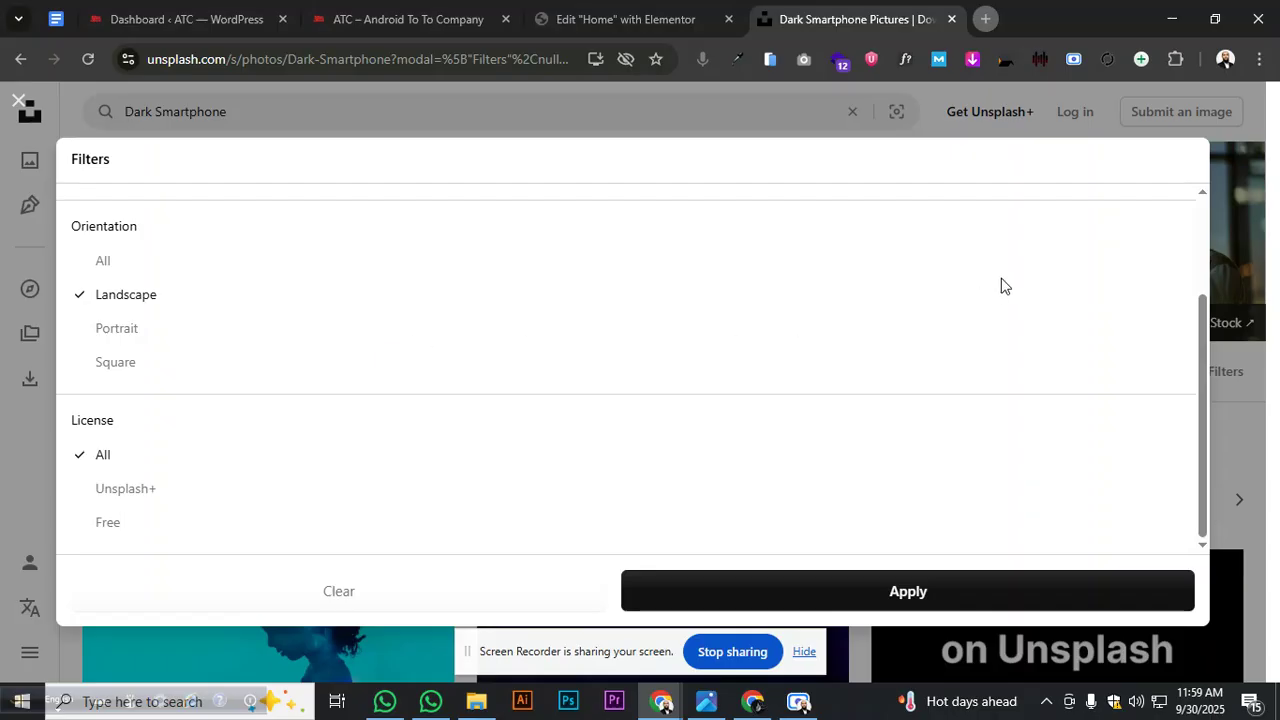
pyautogui.click(983, 600)
# Download the photo of a hand-held dark iPhone with the Apple logo in Large size, and return to the results
pyautogui.scroll(-2, 752, 432)
pyautogui.scroll(-3, 752, 426)
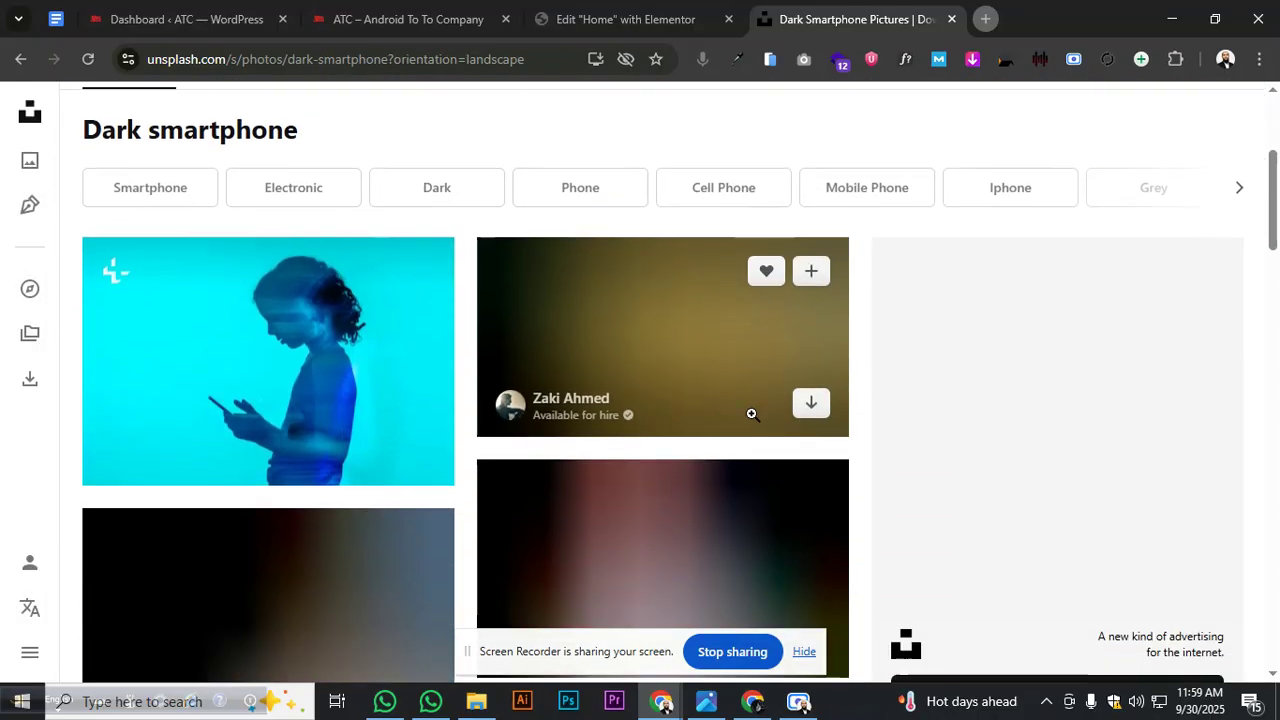
pyautogui.scroll(4, 740, 397)
pyautogui.scroll(-2, 740, 403)
pyautogui.scroll(-5, 739, 400)
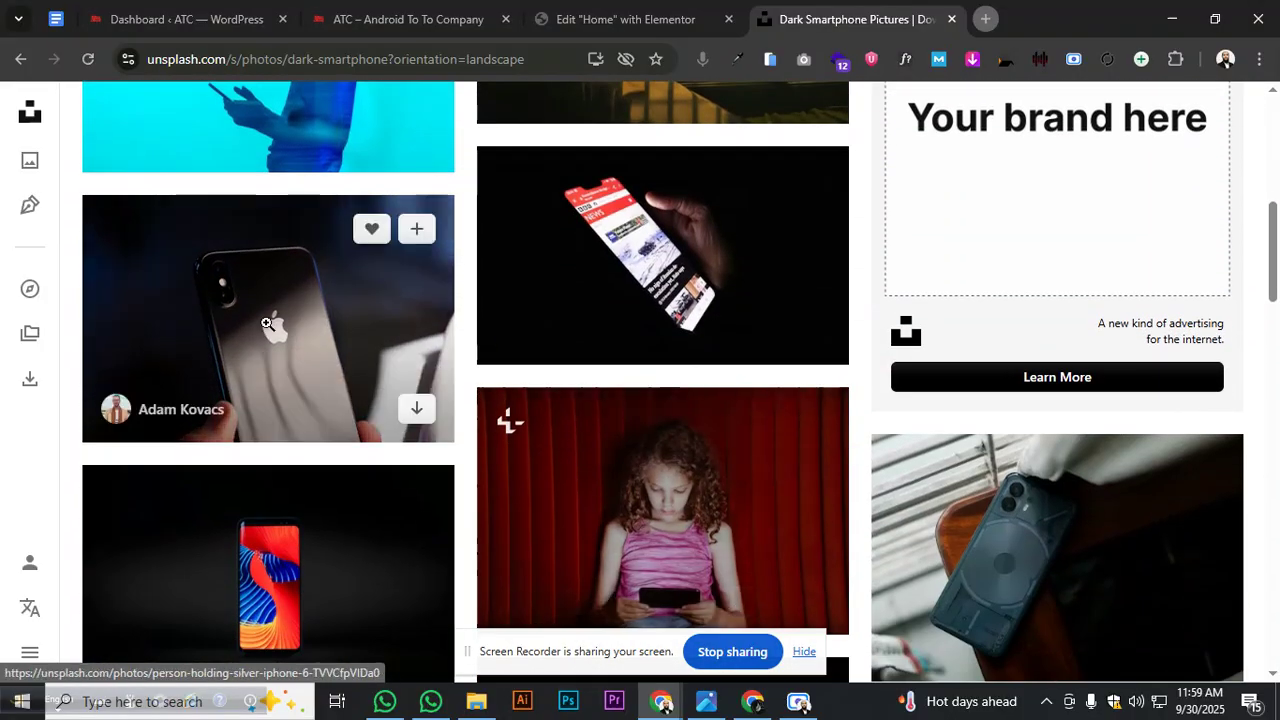
pyautogui.click(263, 322)
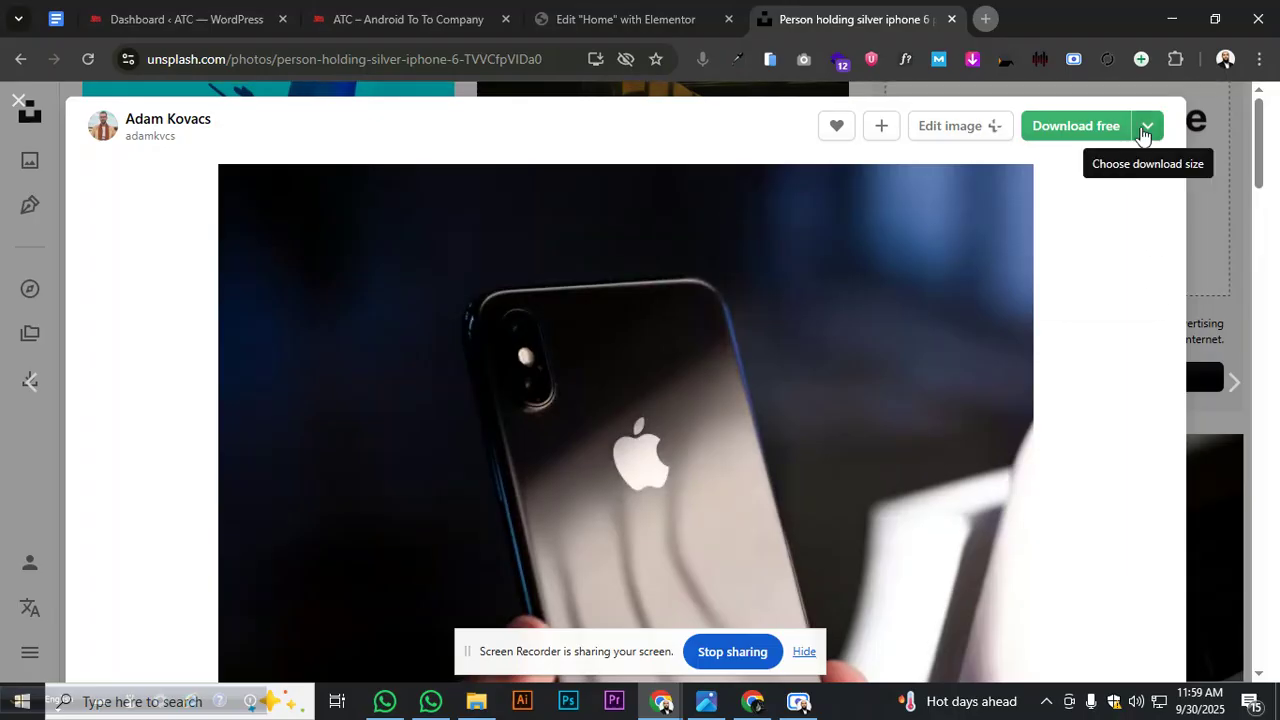
pyautogui.click(1147, 125)
pyautogui.click(1063, 245)
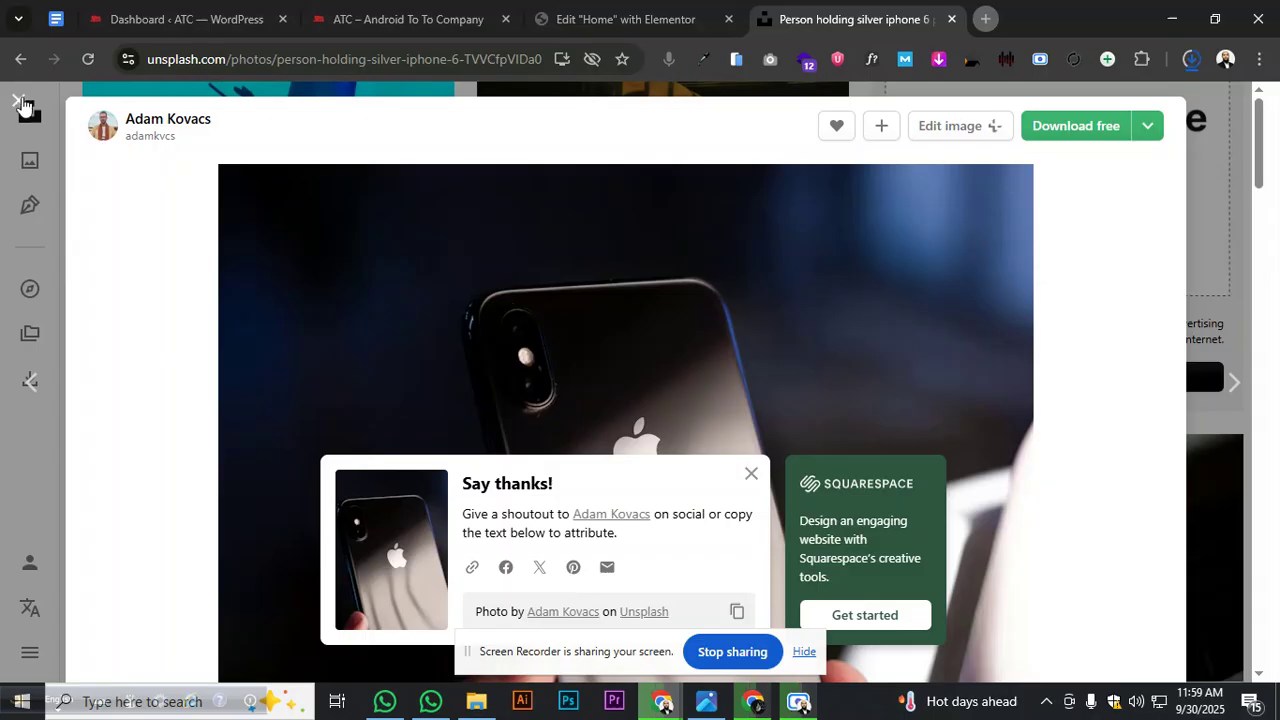
pyautogui.click(22, 103)
# Download the photo of the phone with app icons beside a black keyboard in Original Size, and return to the results
pyautogui.scroll(-3, 850, 283)
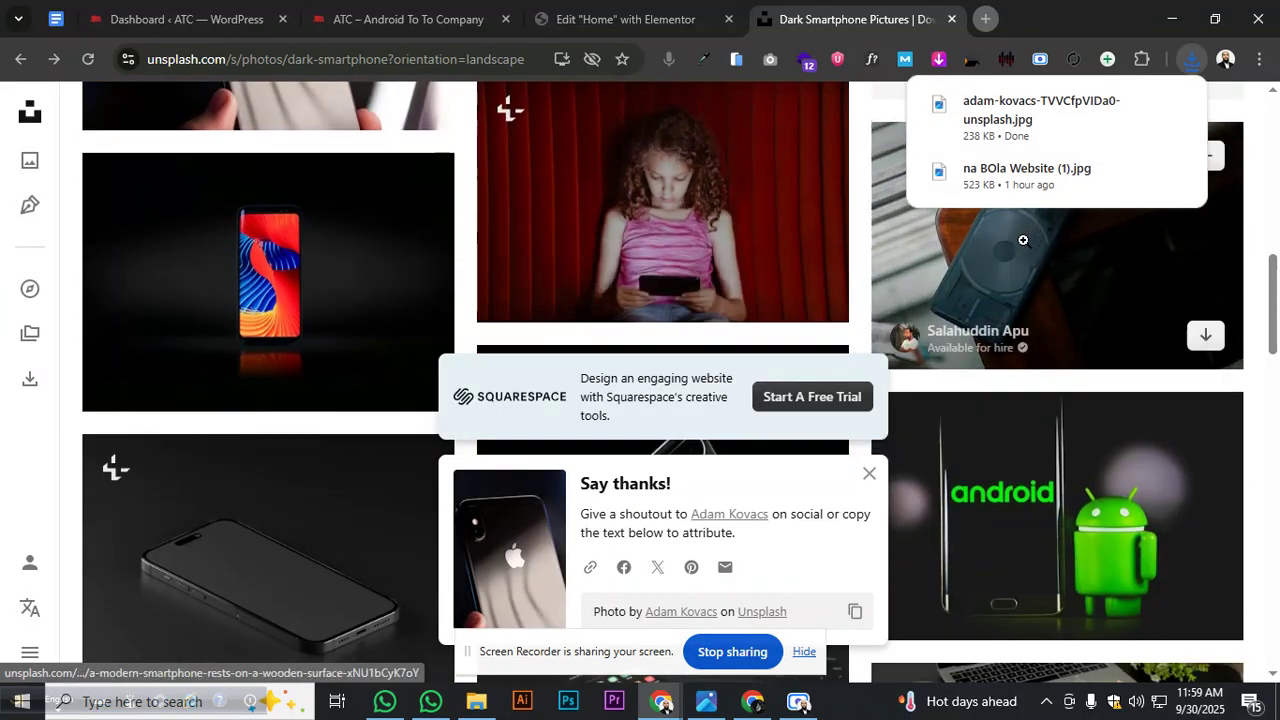
pyautogui.scroll(-8, 1010, 258)
pyautogui.scroll(6, 1010, 258)
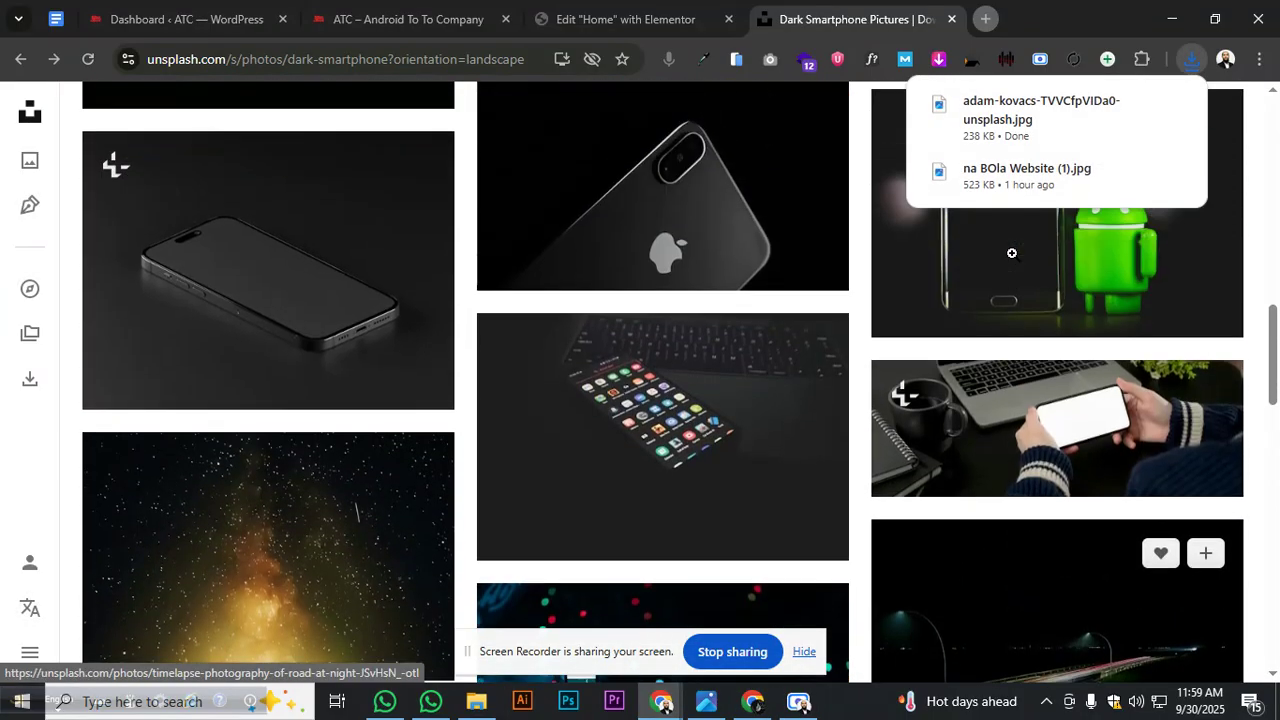
pyautogui.scroll(-3, 1011, 253)
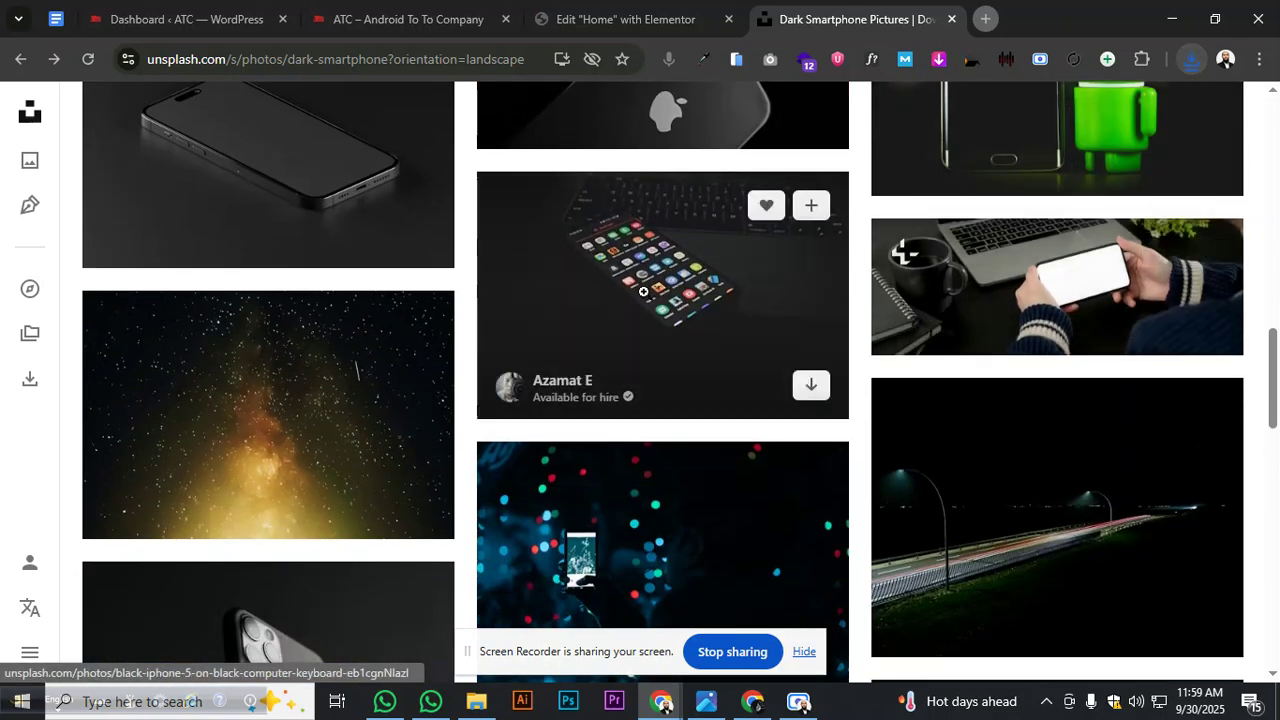
pyautogui.click(638, 291)
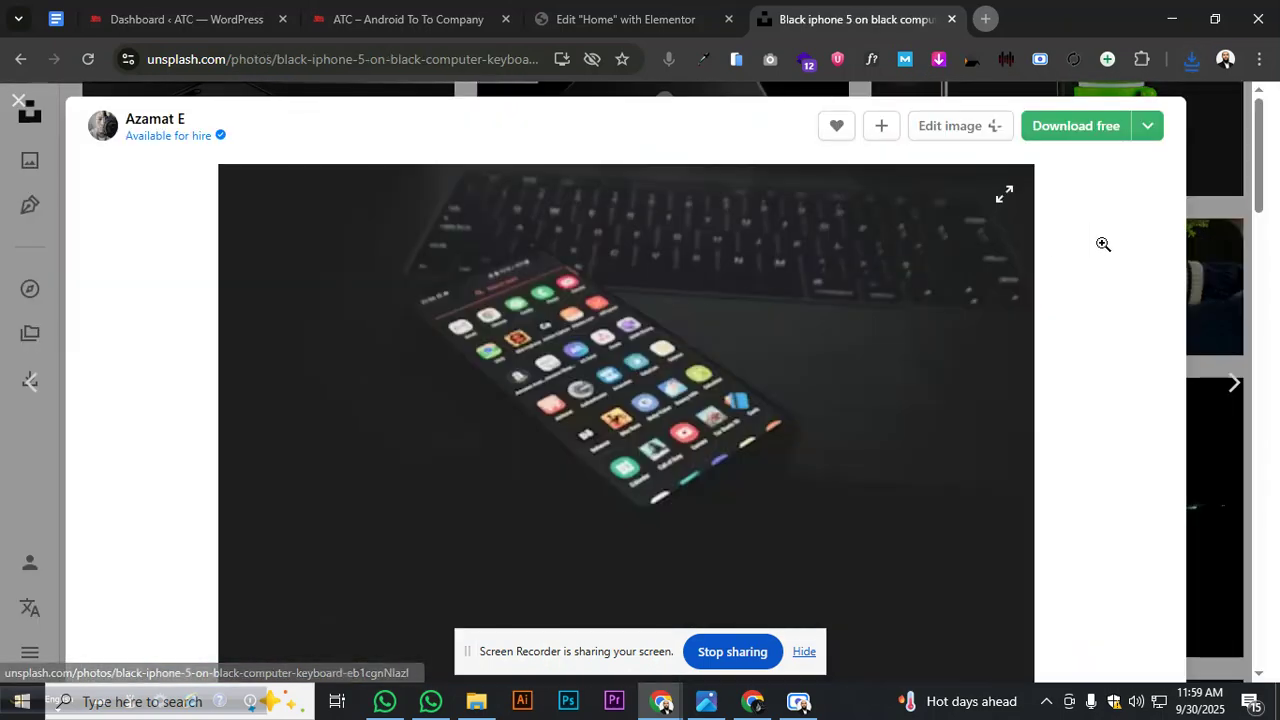
pyautogui.click(1148, 127)
pyautogui.click(1074, 292)
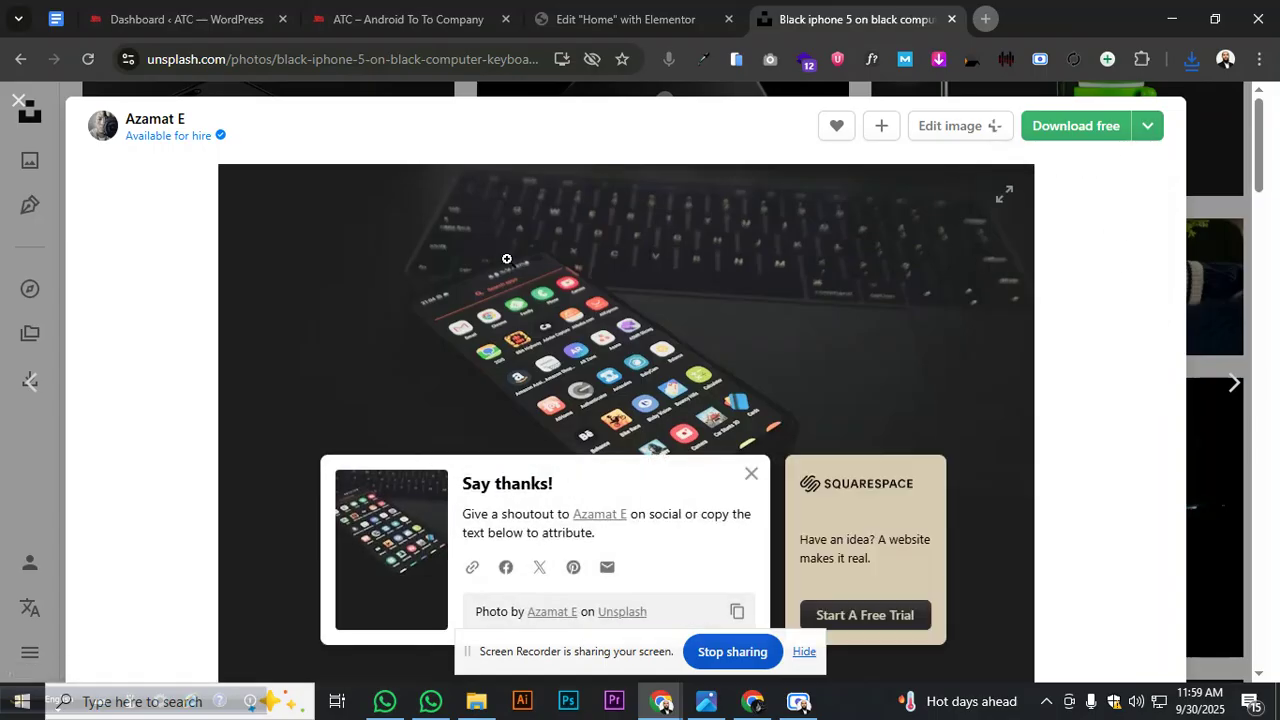
pyautogui.click(19, 101)
# Download the photo of the silver triple-camera iPhone on a black background in Original Size (4608 x 3072)
pyautogui.scroll(-5, 535, 268)
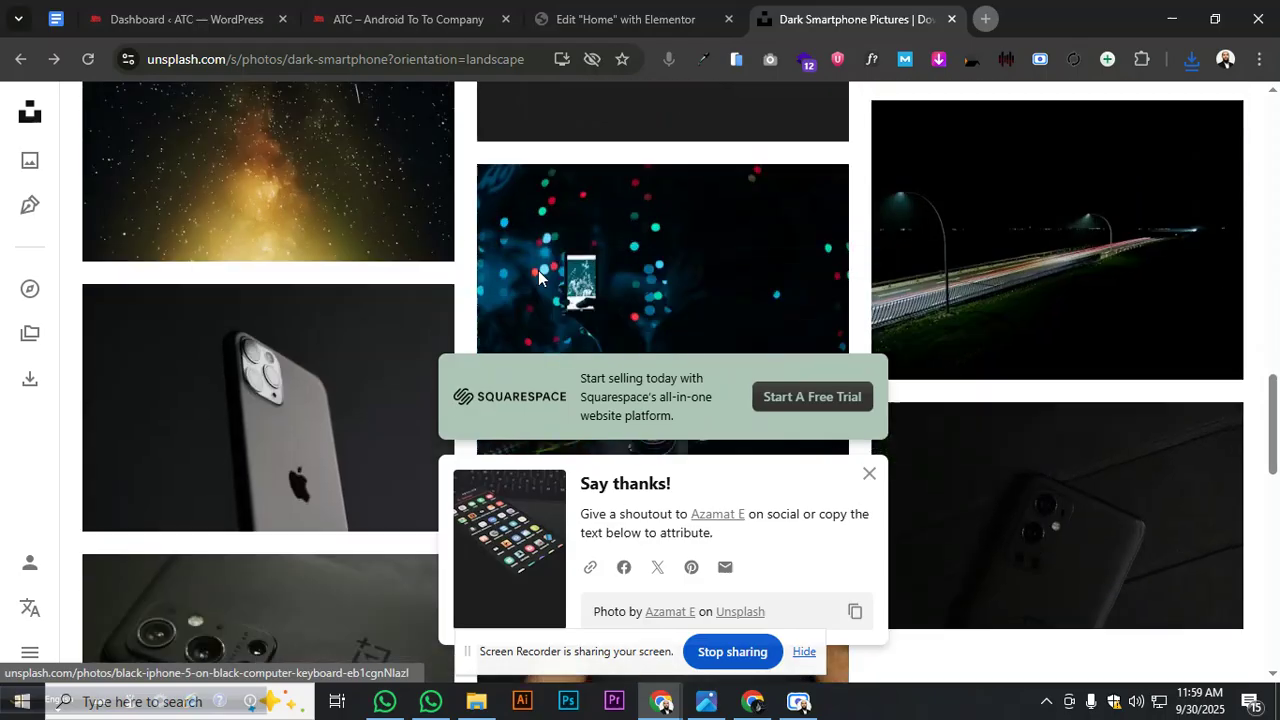
pyautogui.scroll(-10, 542, 264)
pyautogui.scroll(3, 543, 265)
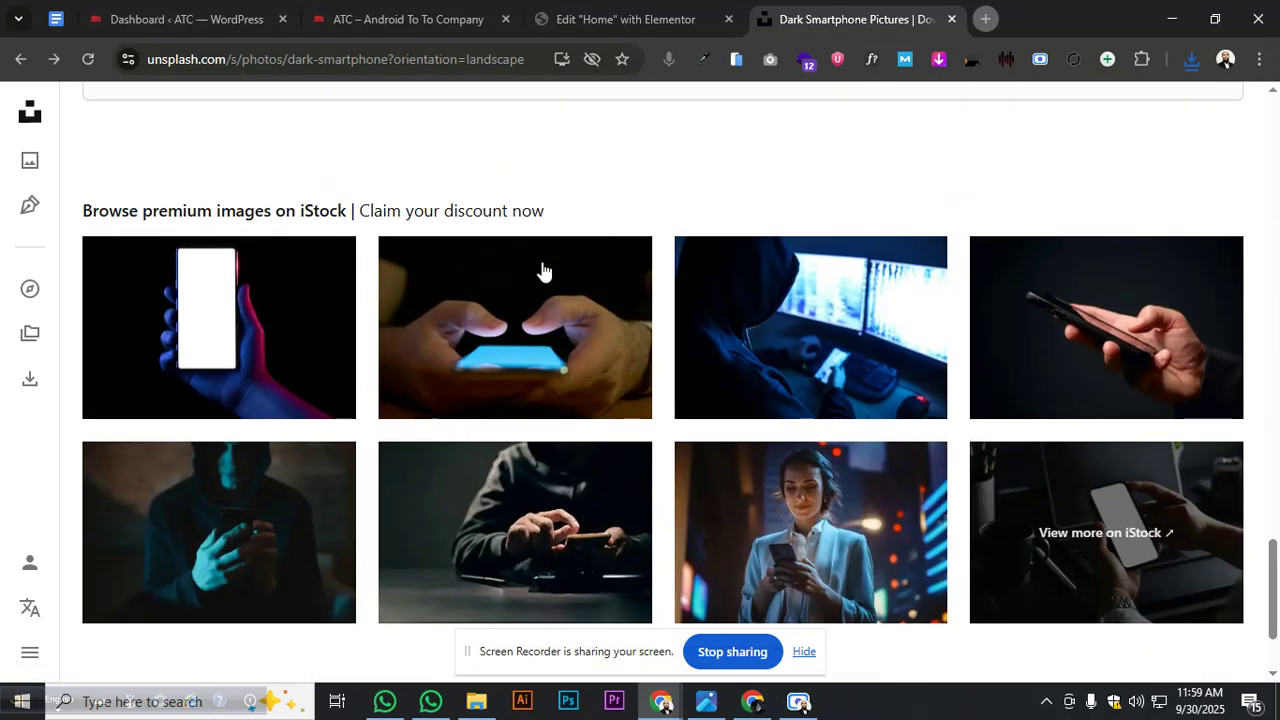
pyautogui.scroll(6, 543, 268)
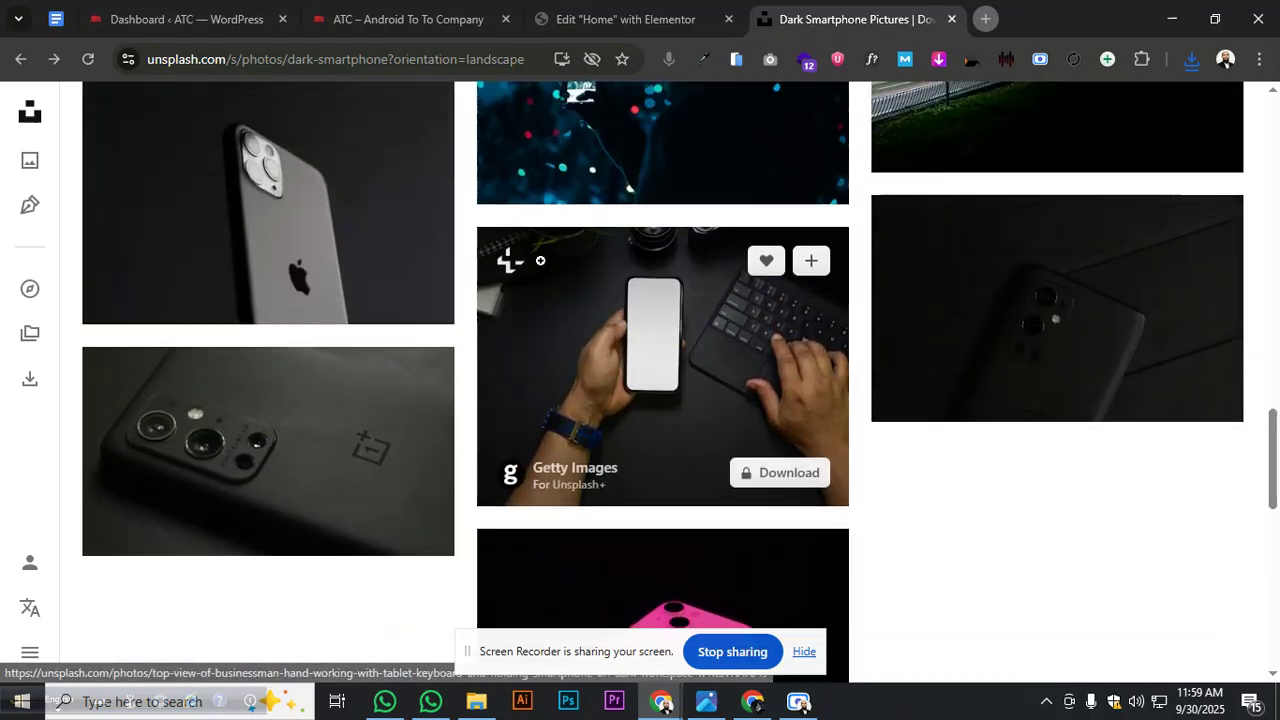
pyautogui.click(410, 285)
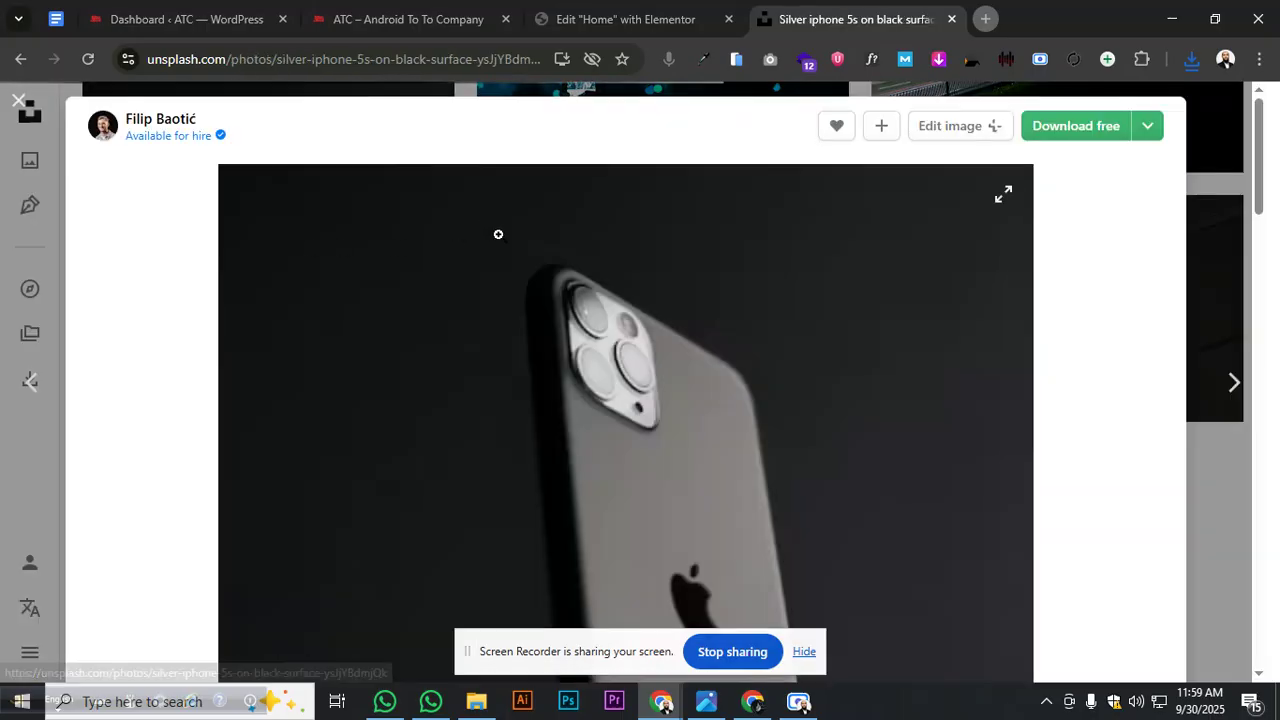
pyautogui.click(1148, 128)
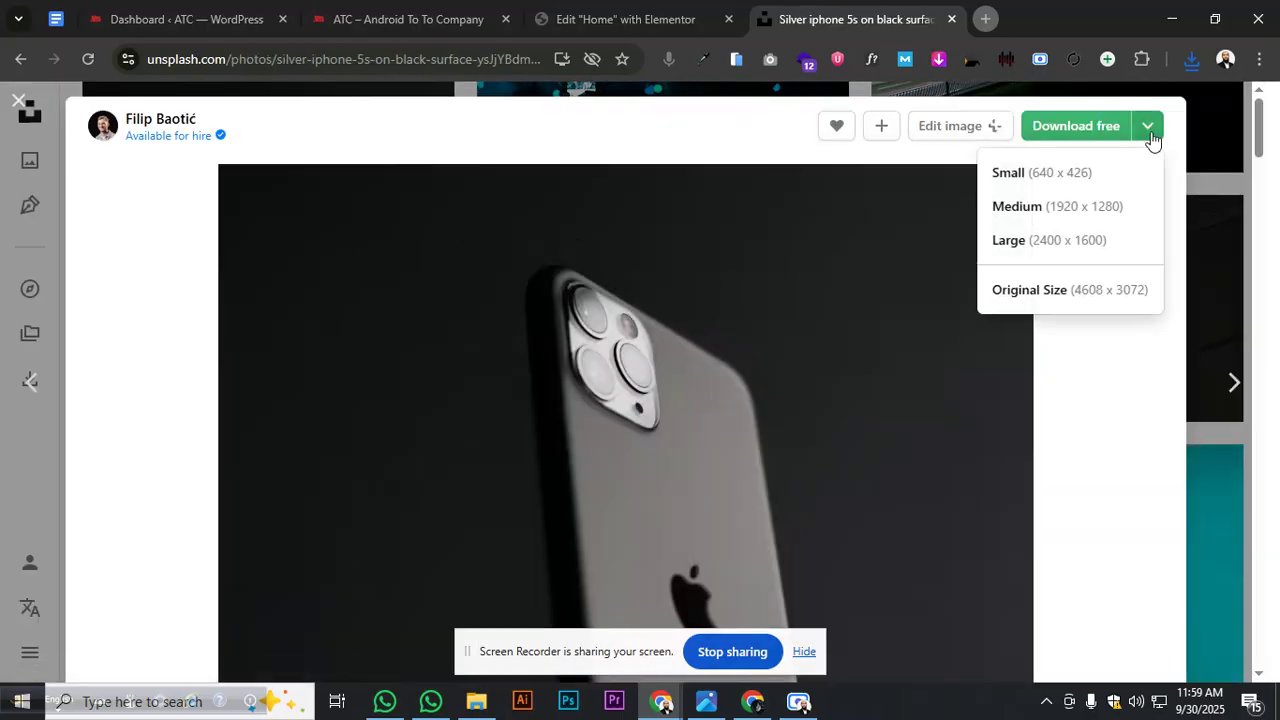
pyautogui.click(1061, 287)
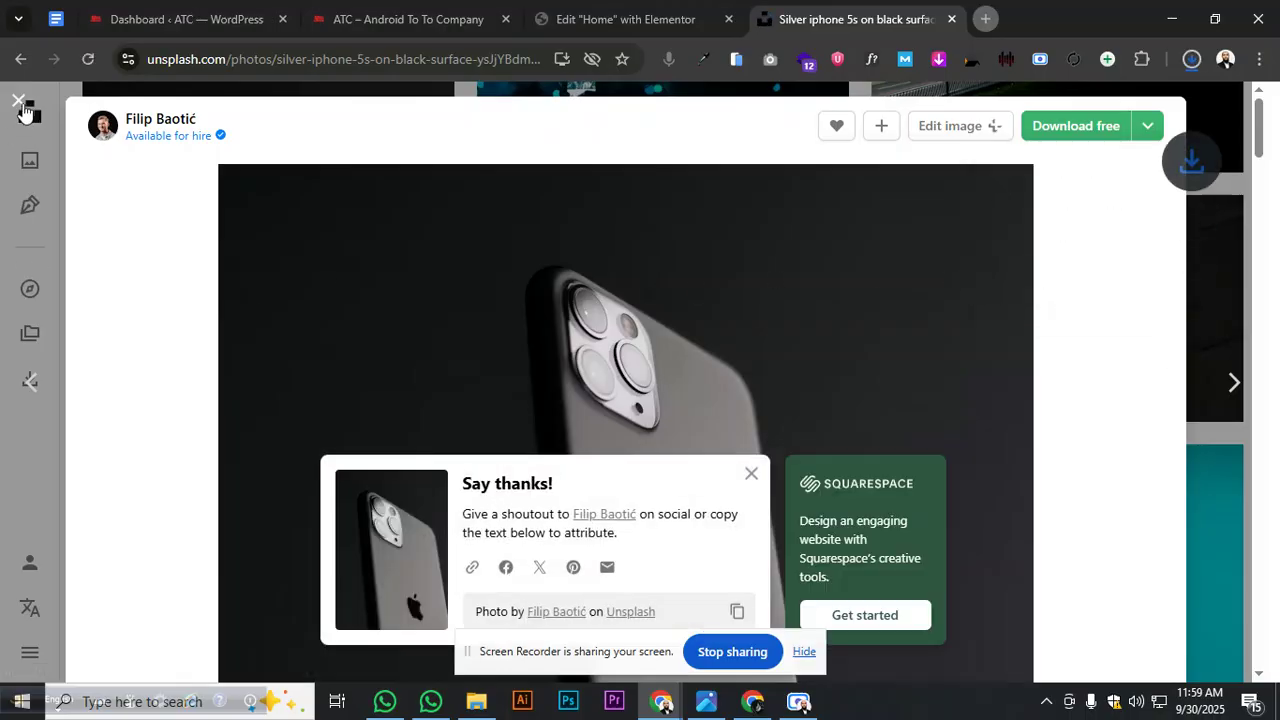
# Download the close-up photo of the dark OnePlus phone's back in Original Size (5184 x 2912)
pyautogui.click(18, 101)
pyautogui.click(286, 434)
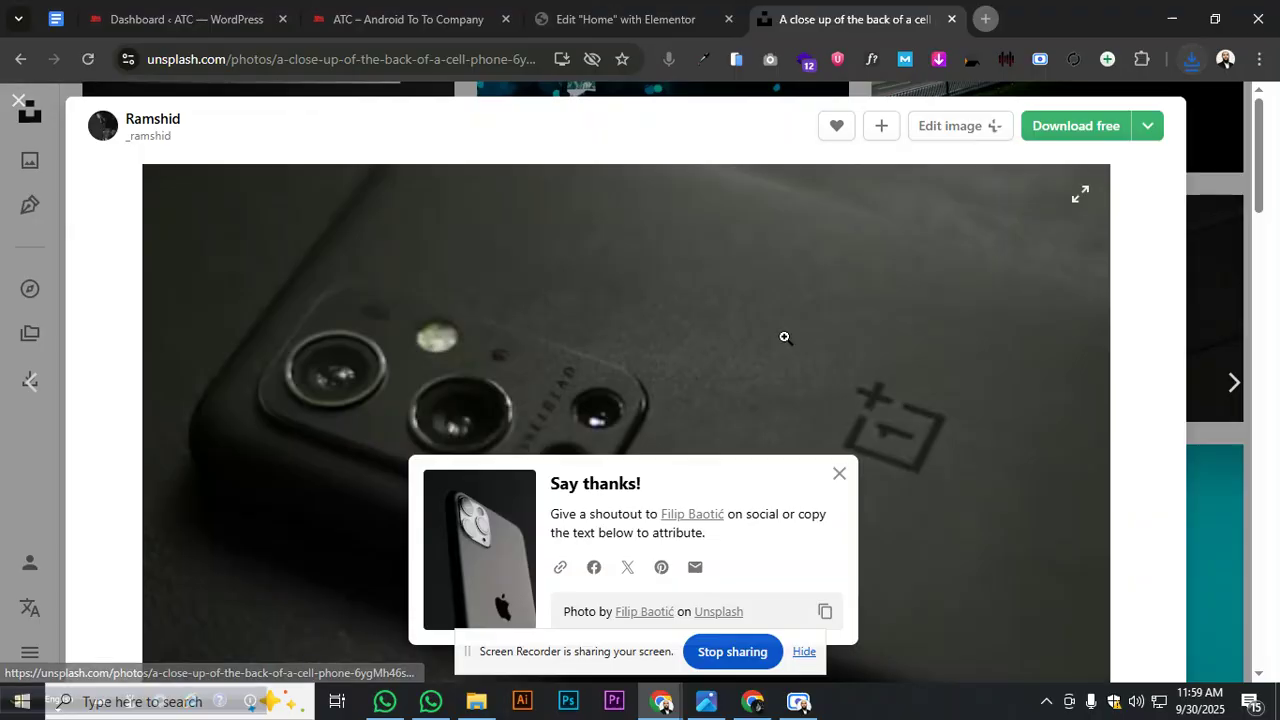
pyautogui.click(1147, 126)
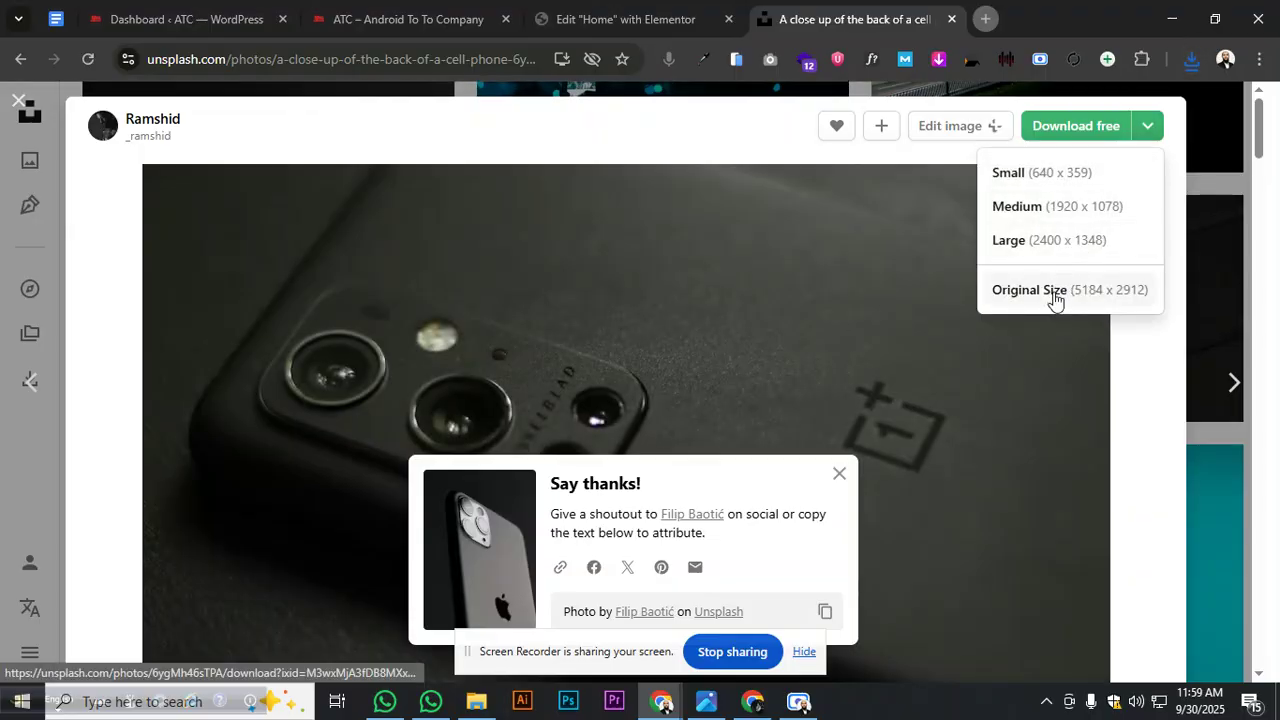
pyautogui.click(1054, 293)
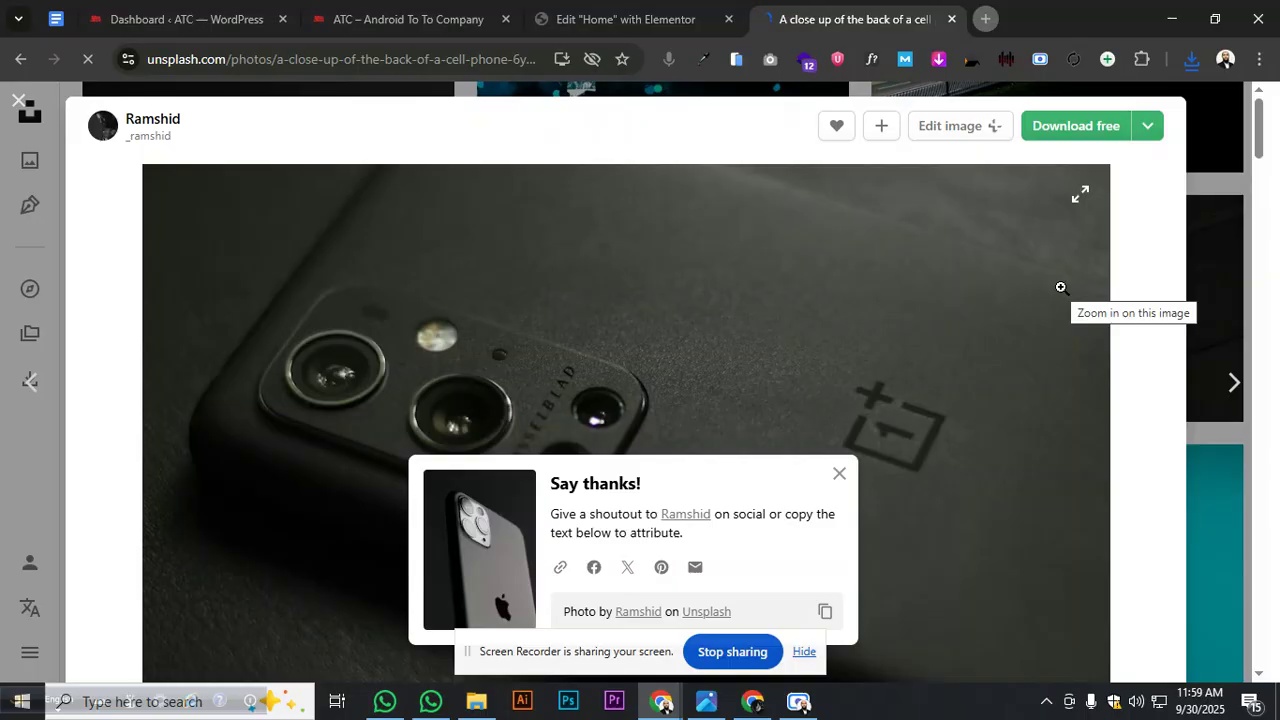
# Move the four downloaded Unsplash phone photos from Downloads into New folder, and open that folder
pyautogui.click(1192, 64)
pyautogui.click(1124, 140)
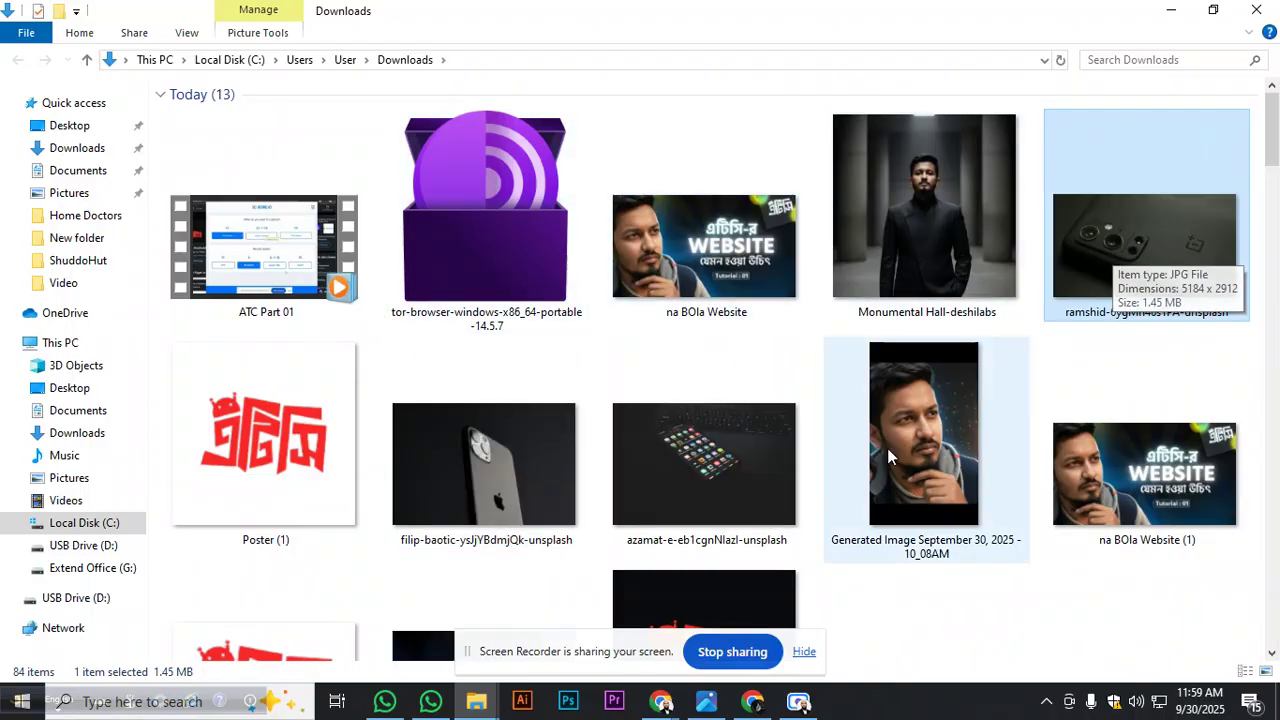
pyautogui.keyDown('ctrl'); pyautogui.click(700, 460); pyautogui.keyUp('ctrl')
pyautogui.keyDown('ctrl'); pyautogui.click(516, 465); pyautogui.keyUp('ctrl')
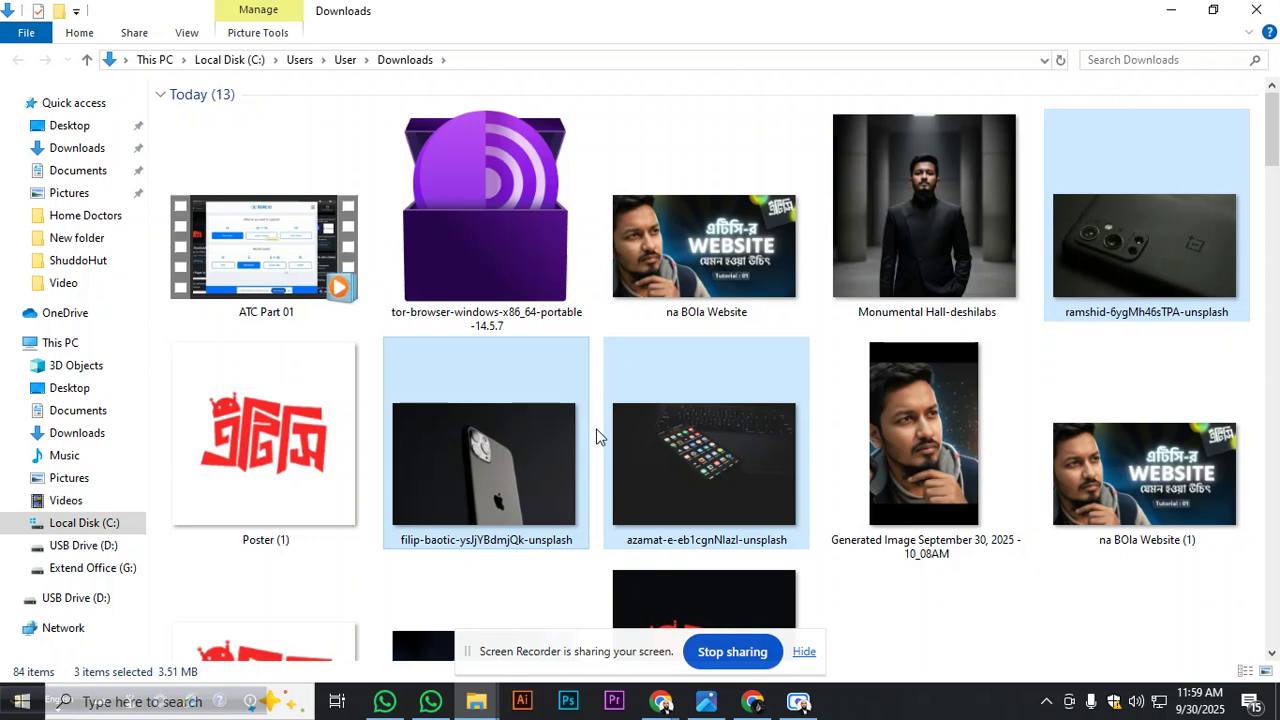
pyautogui.scroll(-3, 597, 437)
pyautogui.keyDown('ctrl'); pyautogui.click(537, 502); pyautogui.keyUp('ctrl')
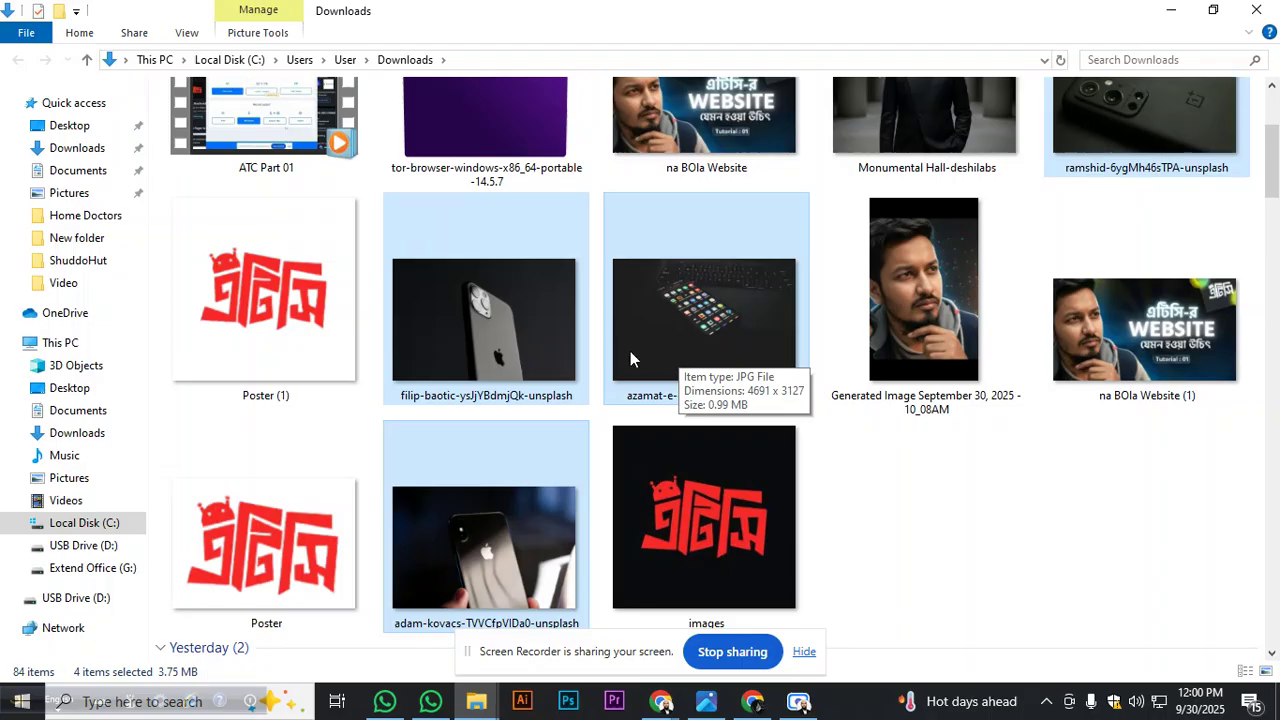
pyautogui.moveTo(699, 331); pyautogui.dragTo(88, 240)
pyautogui.click(90, 244)
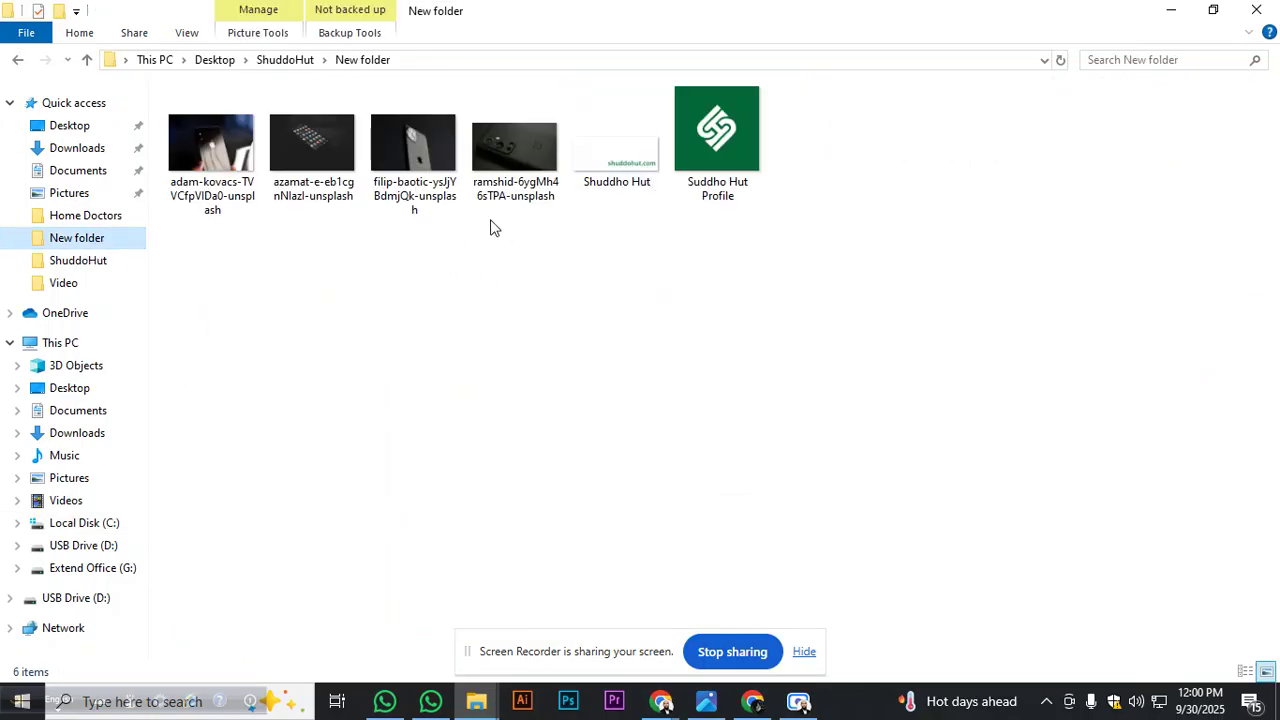
# Open the silver triple-camera iPhone photo in the image editor and show its crop ratio presets
pyautogui.doubleClick(415, 158)
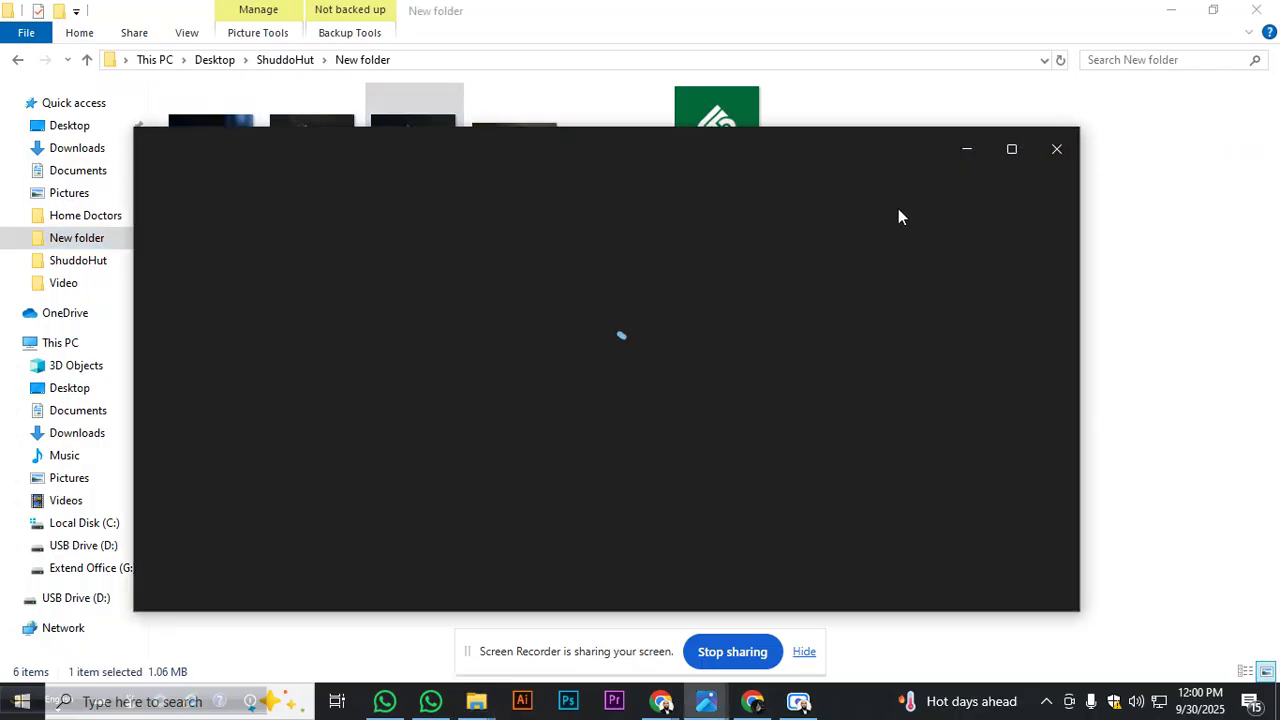
pyautogui.click(1011, 149)
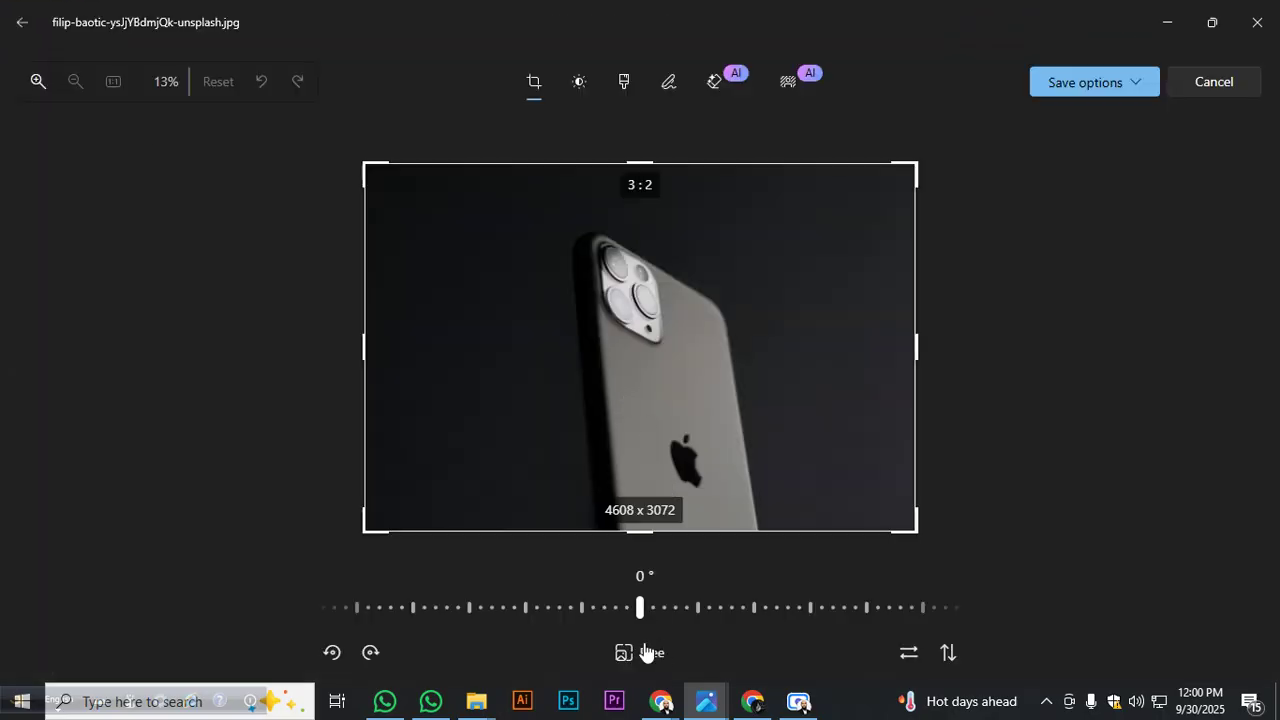
pyautogui.click(645, 652)
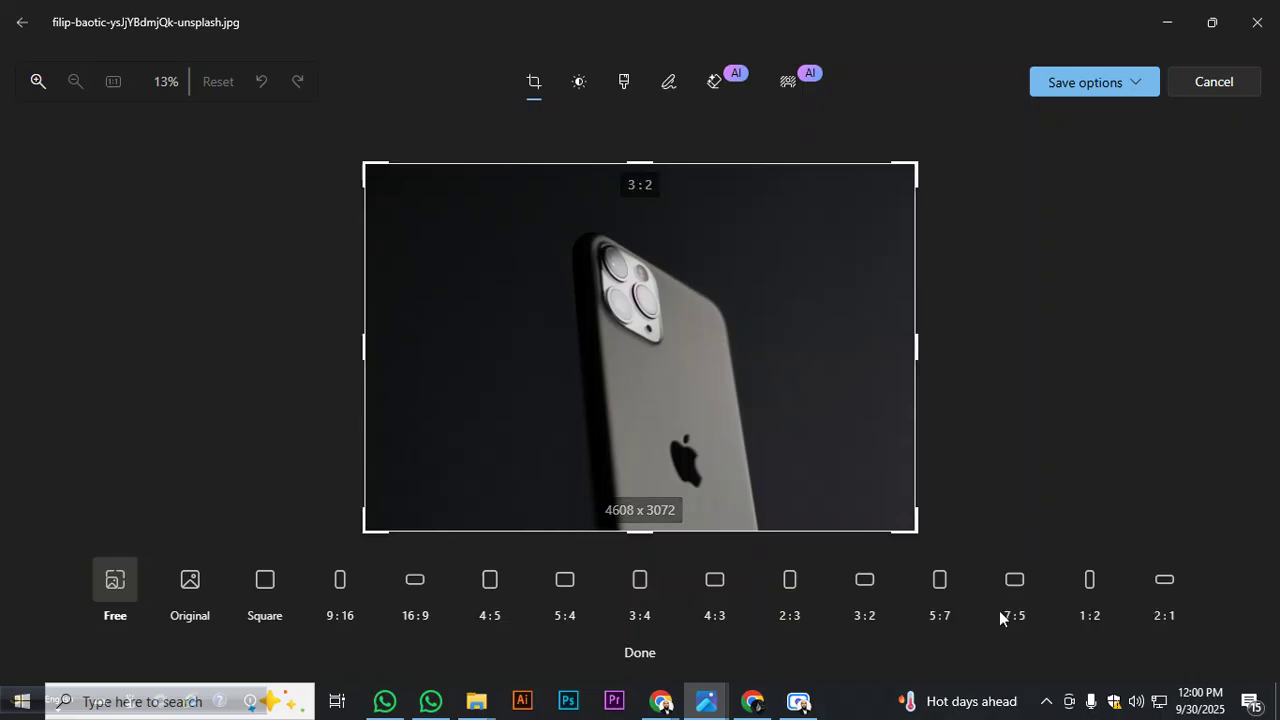
# Try the 2:1, 1:2, 7:5, 3:2 and 4:3 crop ratios on the silver iPhone photo
pyautogui.click(1166, 580)
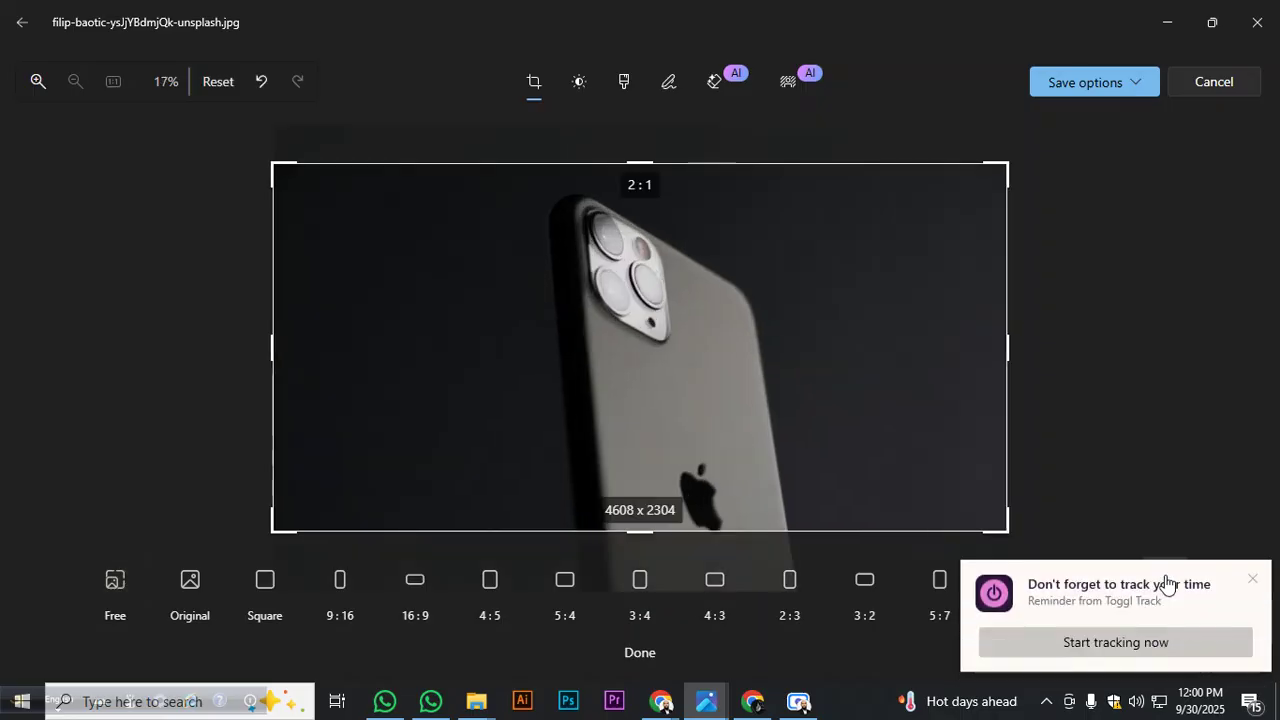
pyautogui.click(1252, 579)
pyautogui.click(1092, 585)
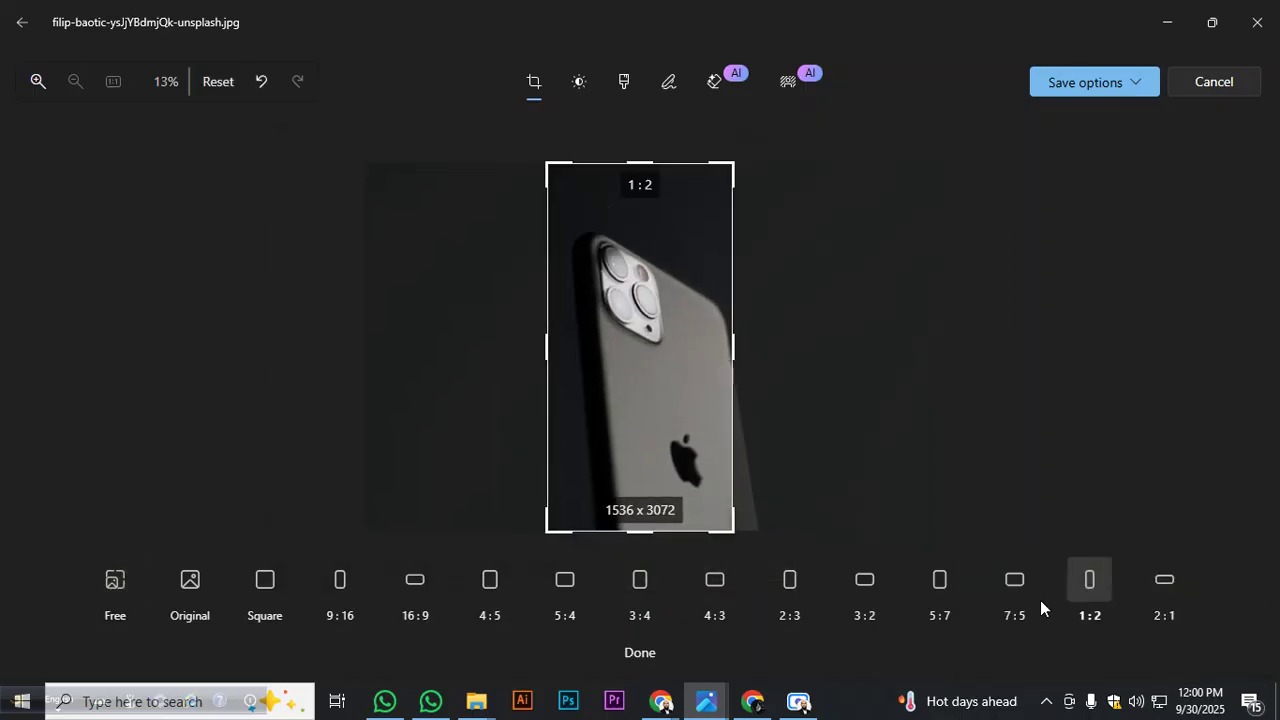
pyautogui.click(1016, 581)
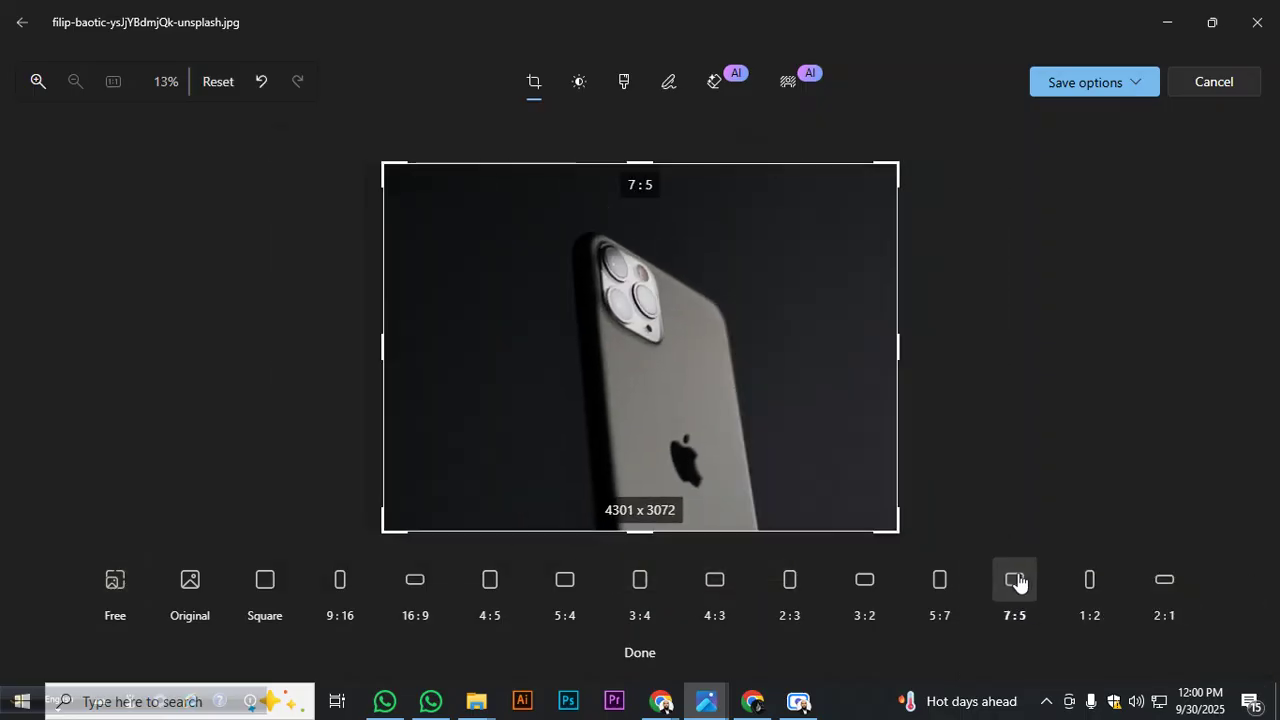
pyautogui.click(866, 584)
pyautogui.click(716, 588)
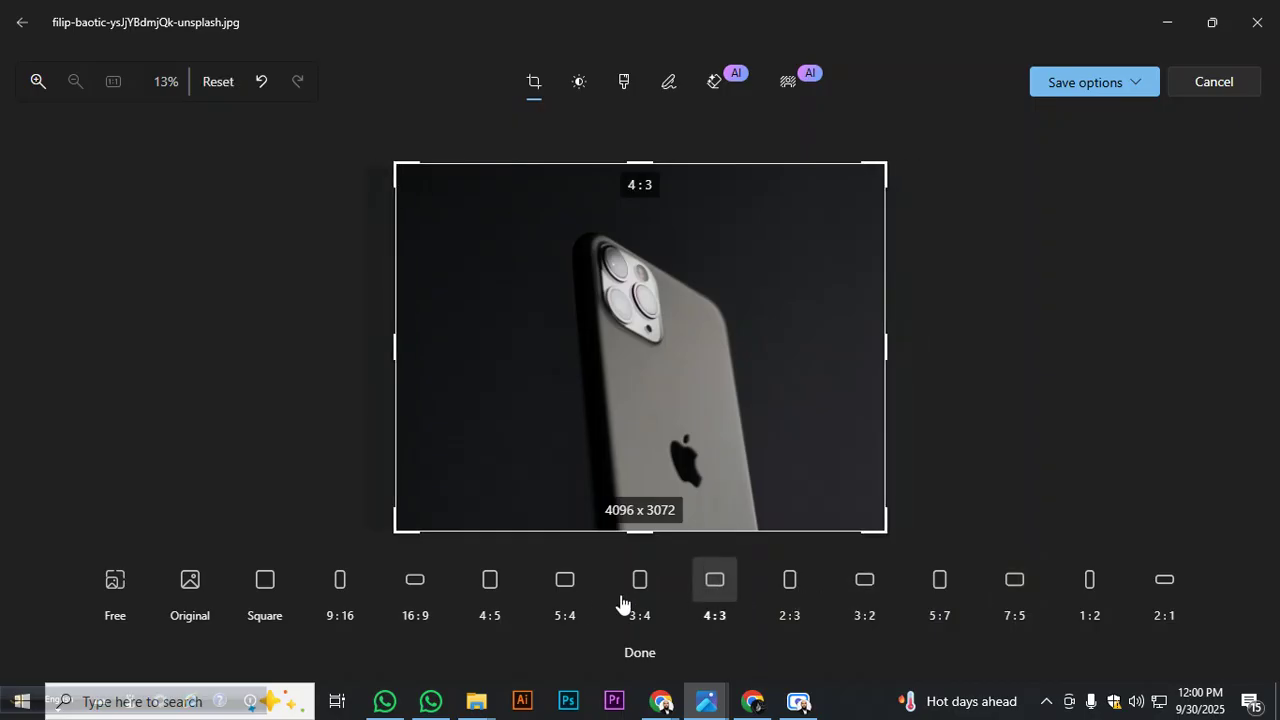
# Crop the silver iPhone photo to 16:9 at its full width (4608 x 2592) and save it over the original file
pyautogui.click(413, 595)
pyautogui.moveTo(667, 441); pyautogui.dragTo(701, 432)
pyautogui.moveTo(966, 166); pyautogui.dragTo(908, 203)
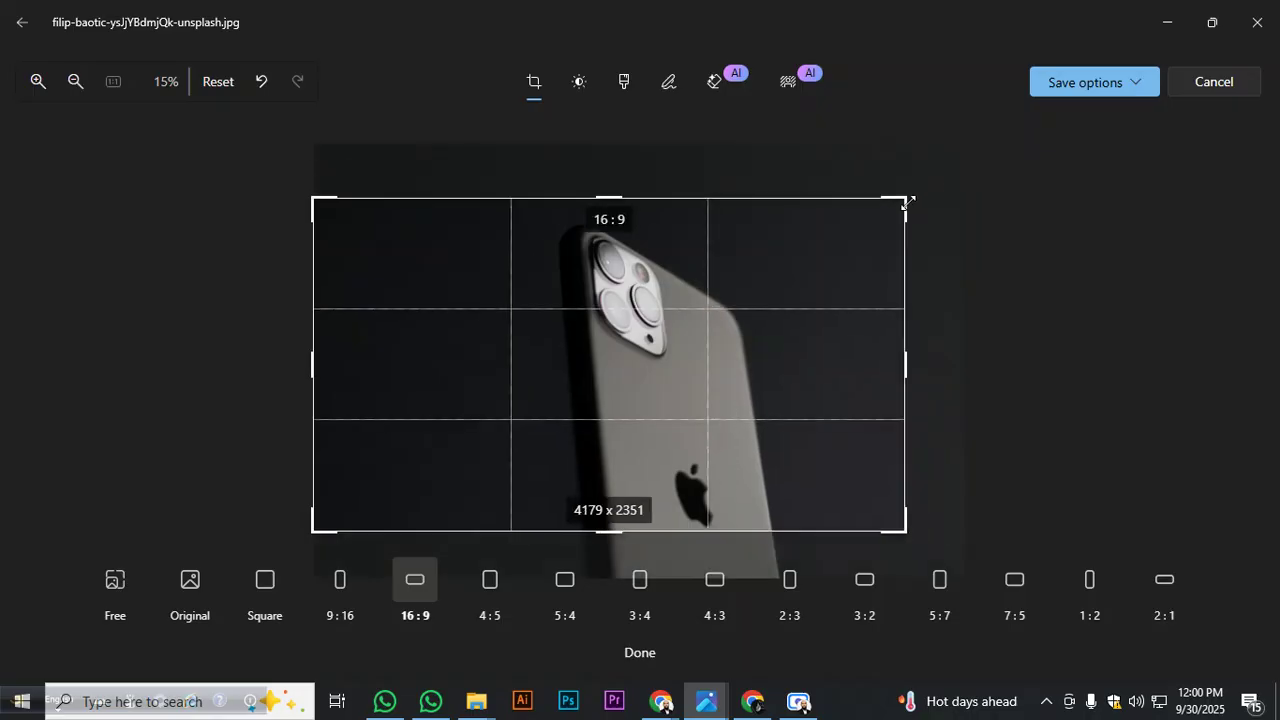
pyautogui.moveTo(738, 322); pyautogui.dragTo(830, 339)
pyautogui.moveTo(968, 349); pyautogui.dragTo(1017, 352)
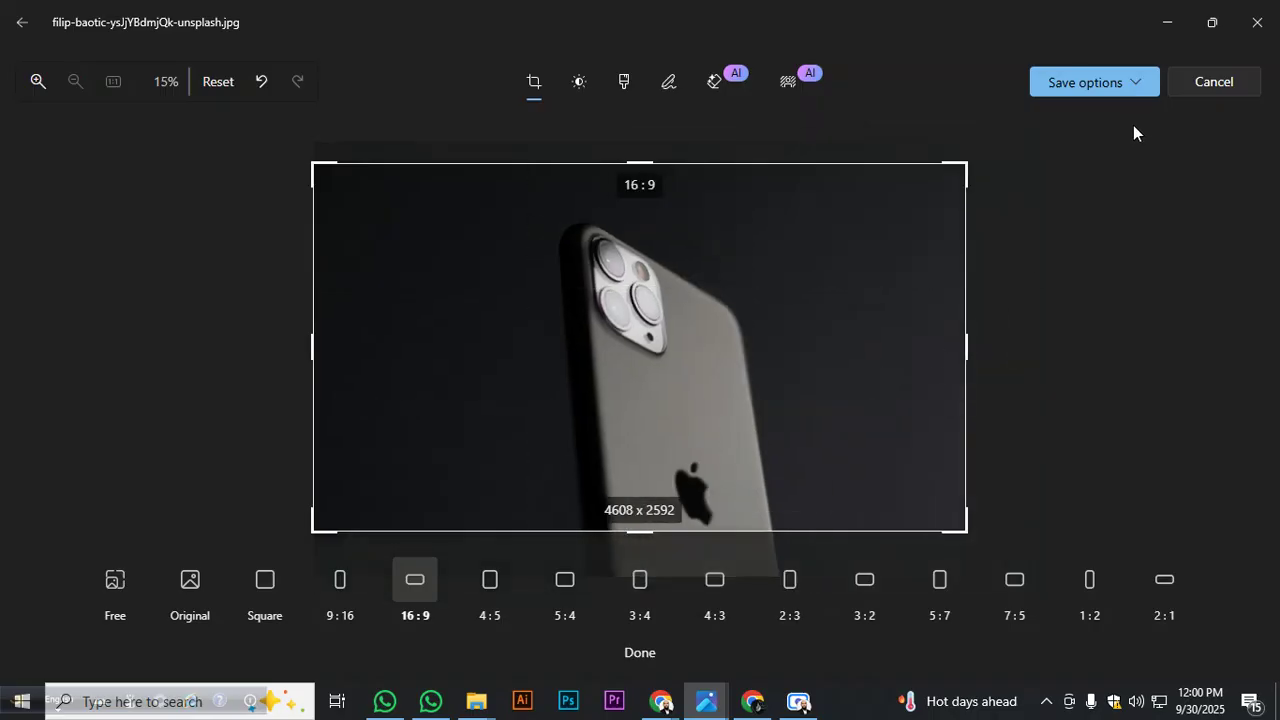
pyautogui.click(1131, 96)
pyautogui.click(1056, 148)
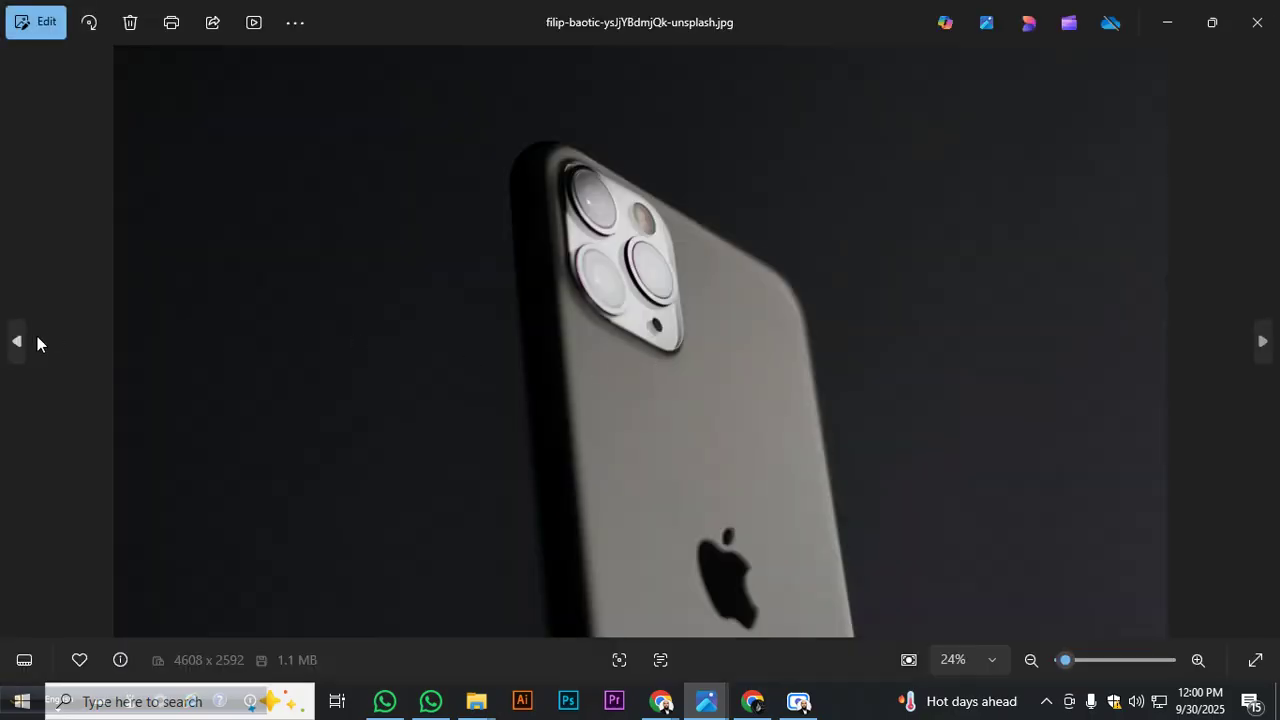
# Crop the photo of the phone with app icons to 16:9, about 3650 x 2053 around the phone, and save it over the original
pyautogui.click(18, 341)
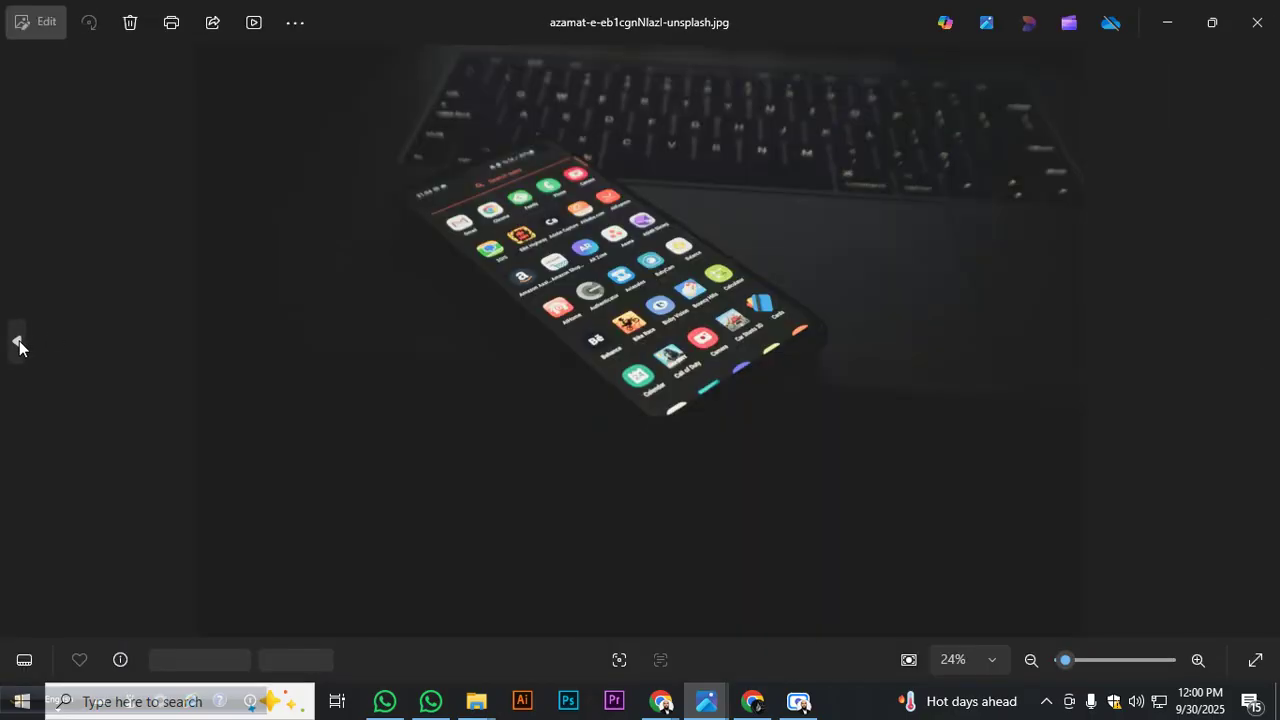
pyautogui.click(27, 22)
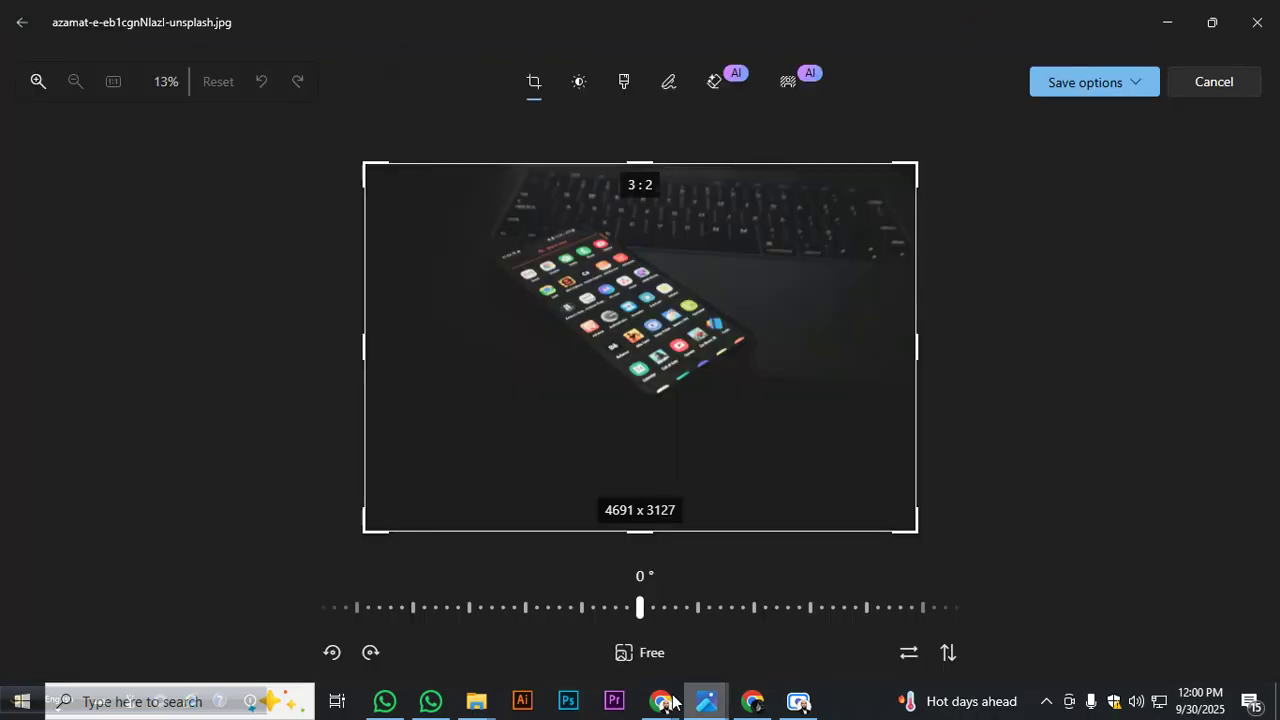
pyautogui.click(645, 653)
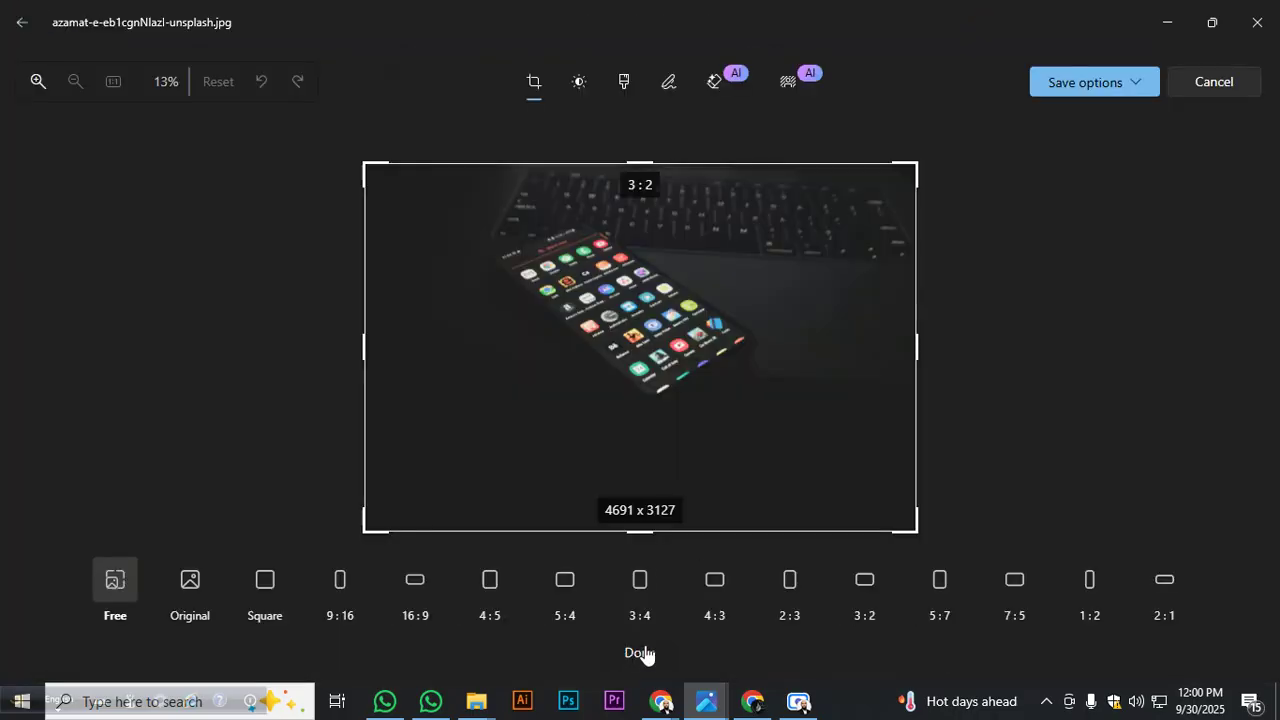
pyautogui.click(415, 590)
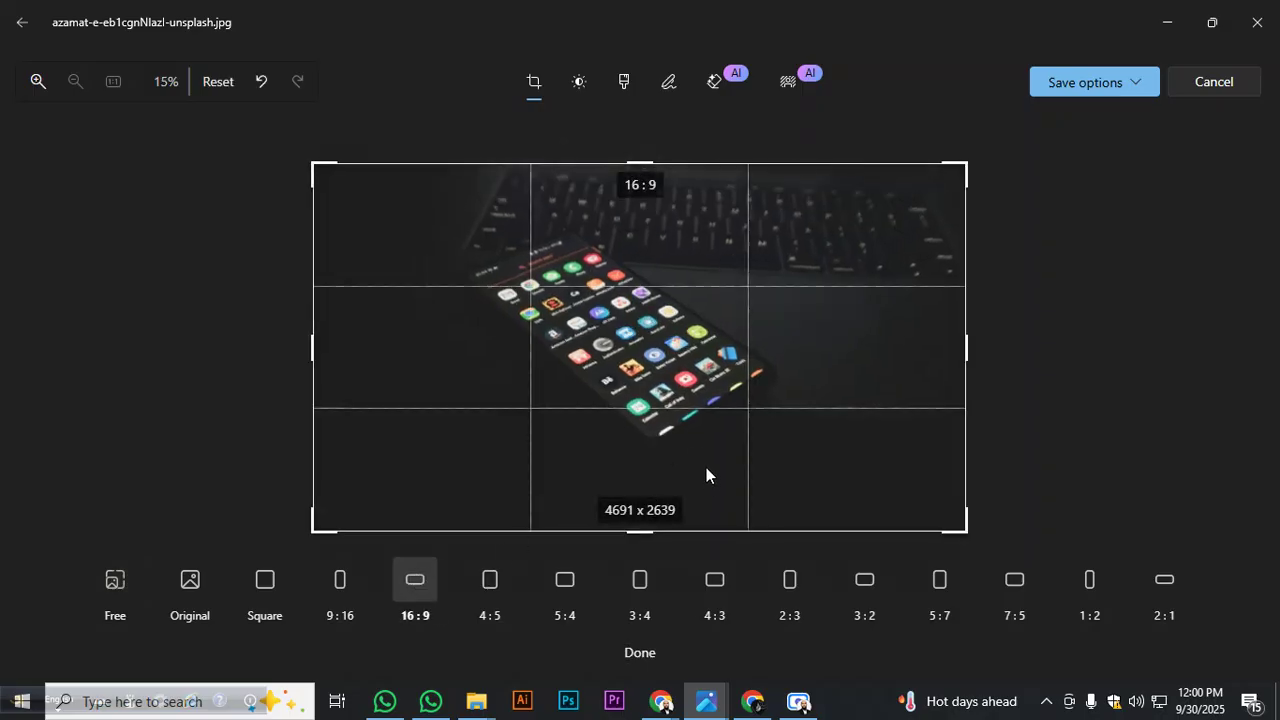
pyautogui.moveTo(740, 457); pyautogui.dragTo(814, 343)
pyautogui.moveTo(960, 346); pyautogui.dragTo(797, 549)
pyautogui.moveTo(769, 483); pyautogui.dragTo(834, 384)
pyautogui.click(1135, 88)
pyautogui.click(1088, 150)
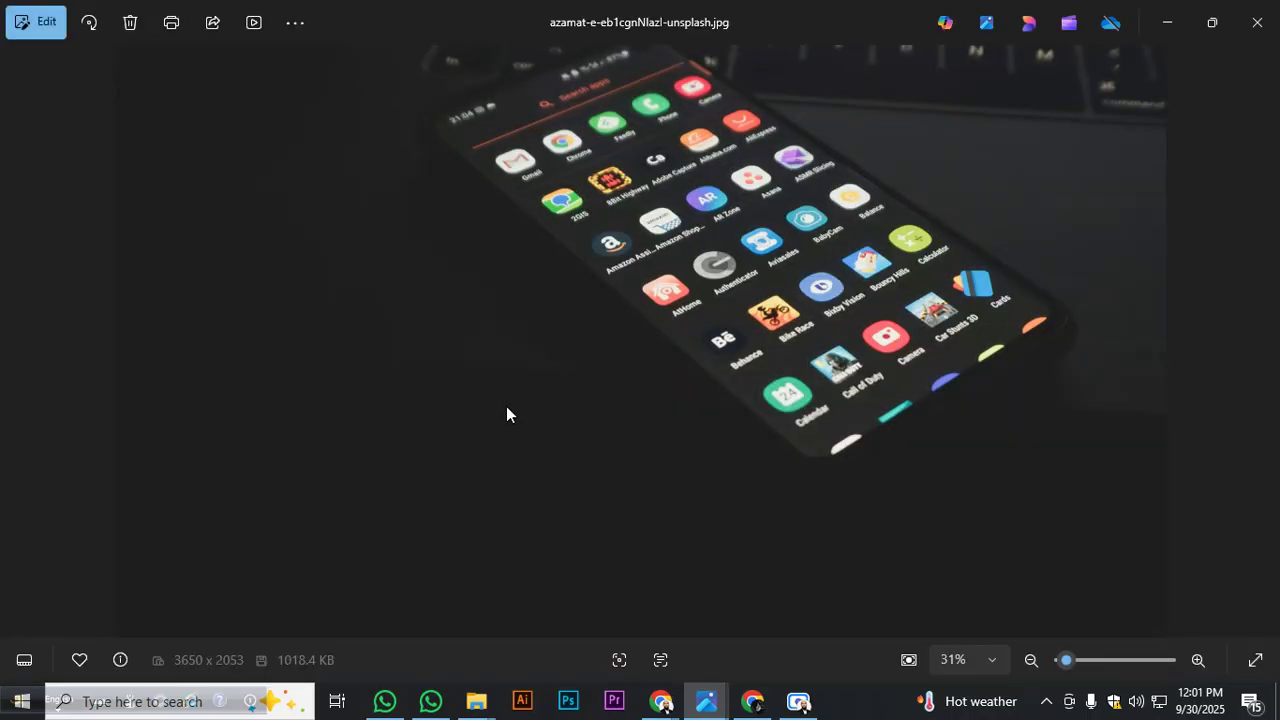
# Crop the hand-held iPhone photo to 16:9 (2400 x 1350), keeping its upper part, and save it over the original
pyautogui.click(13, 342)
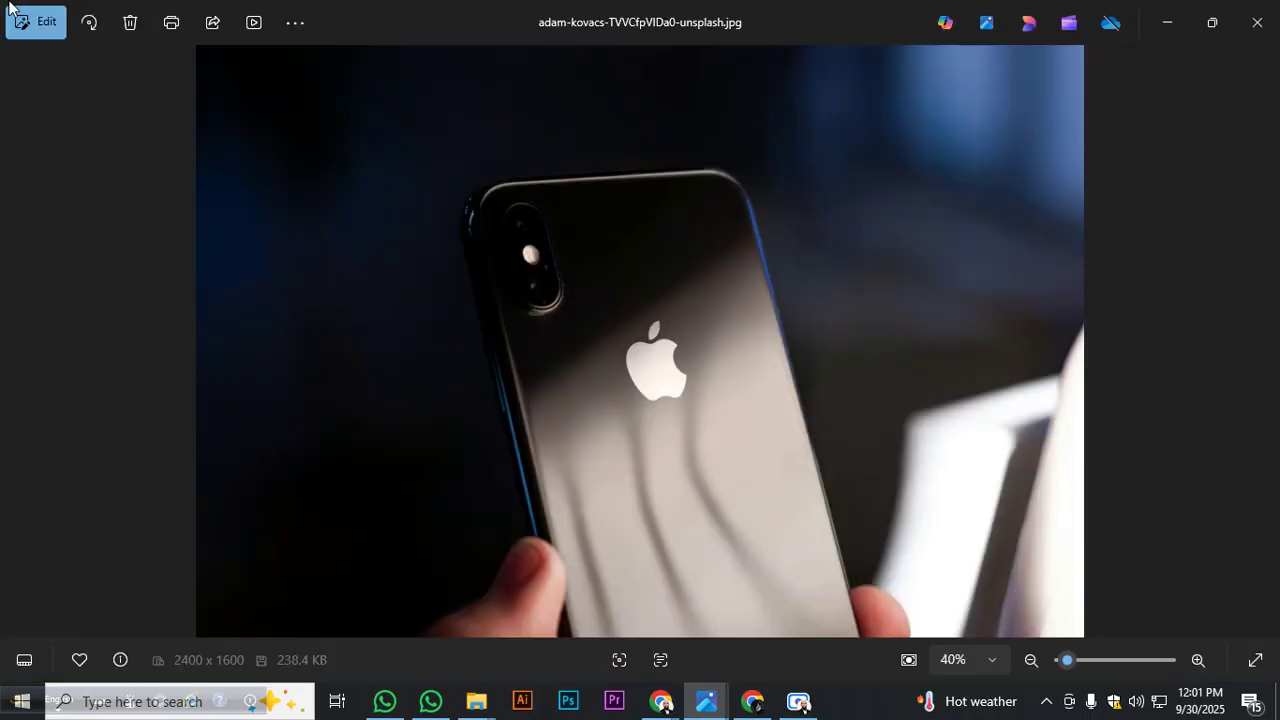
pyautogui.click(32, 21)
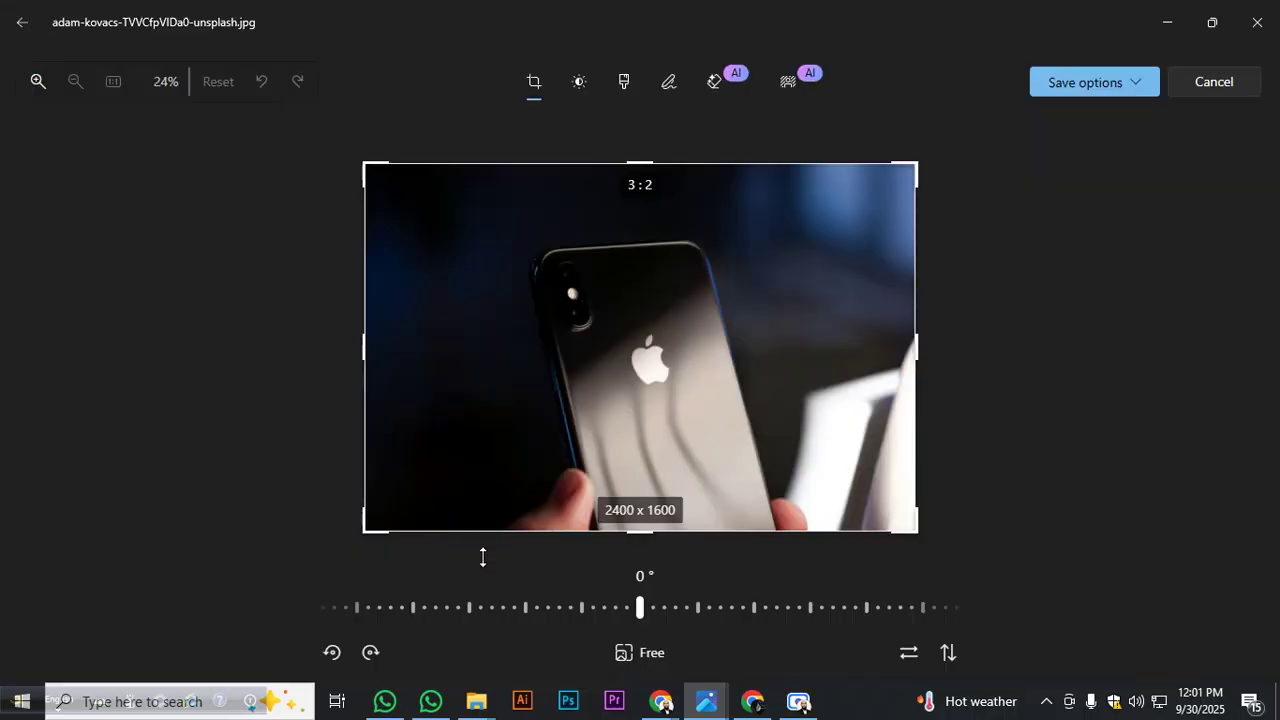
pyautogui.click(640, 653)
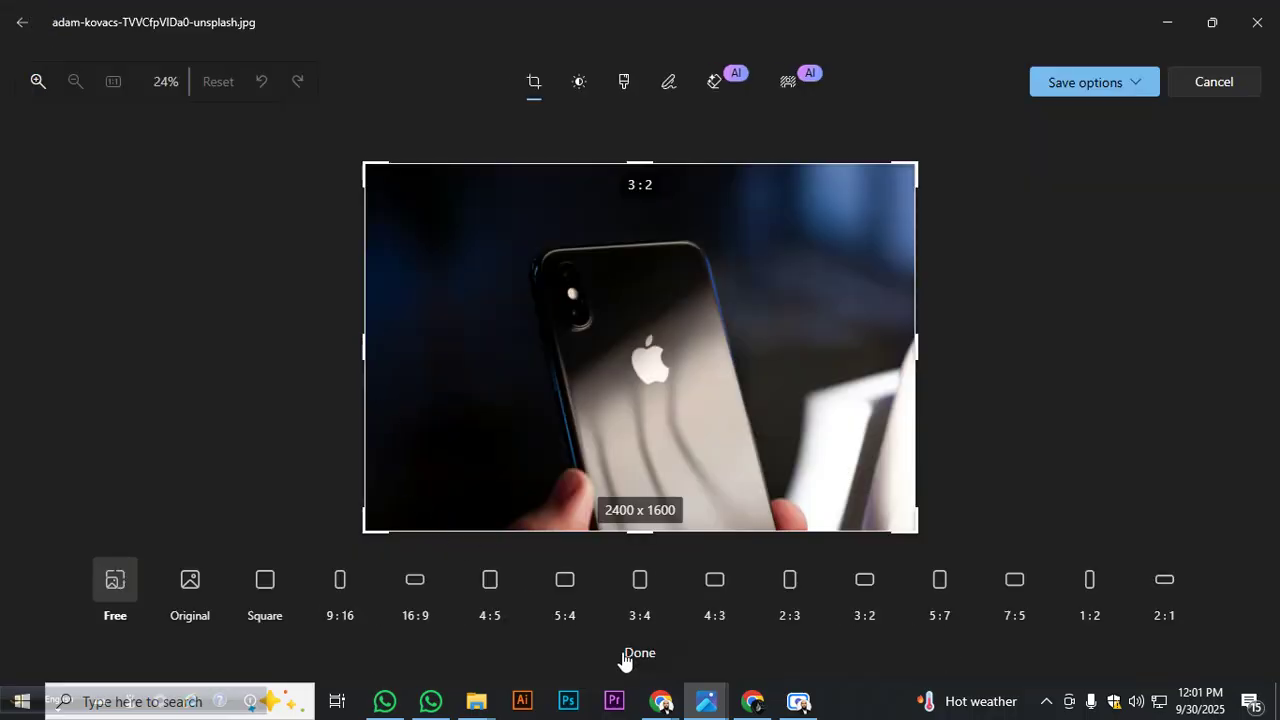
pyautogui.click(426, 594)
pyautogui.moveTo(644, 477); pyautogui.dragTo(645, 496)
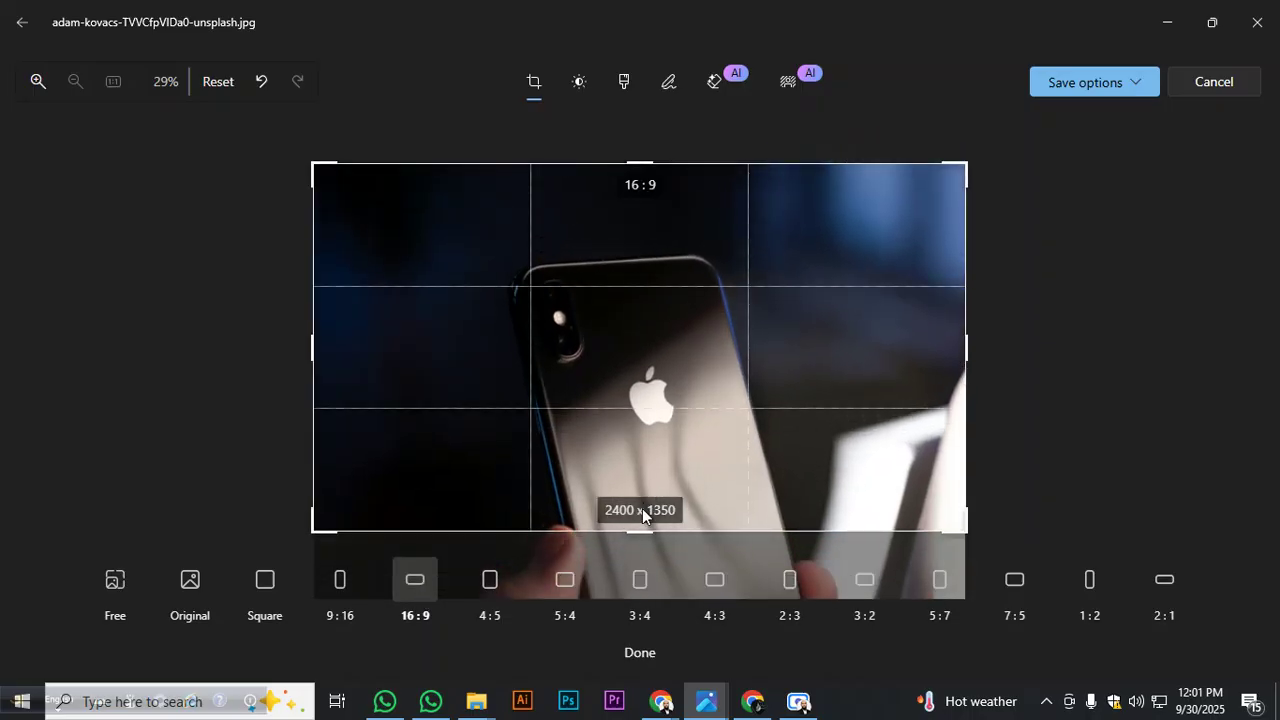
pyautogui.click(1128, 92)
pyautogui.click(1073, 143)
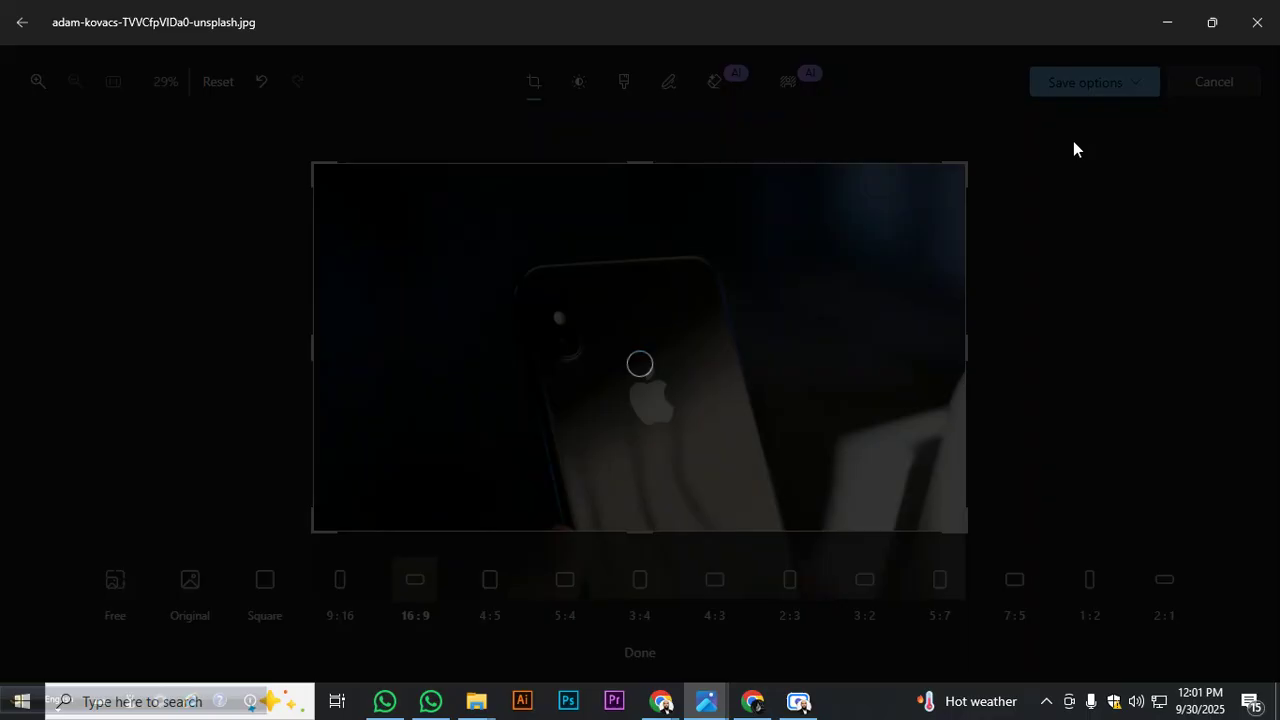
# Crop the OnePlus phone photo to 16:9 (5177 x 2912) and save it over the original
pyautogui.click(1260, 340)
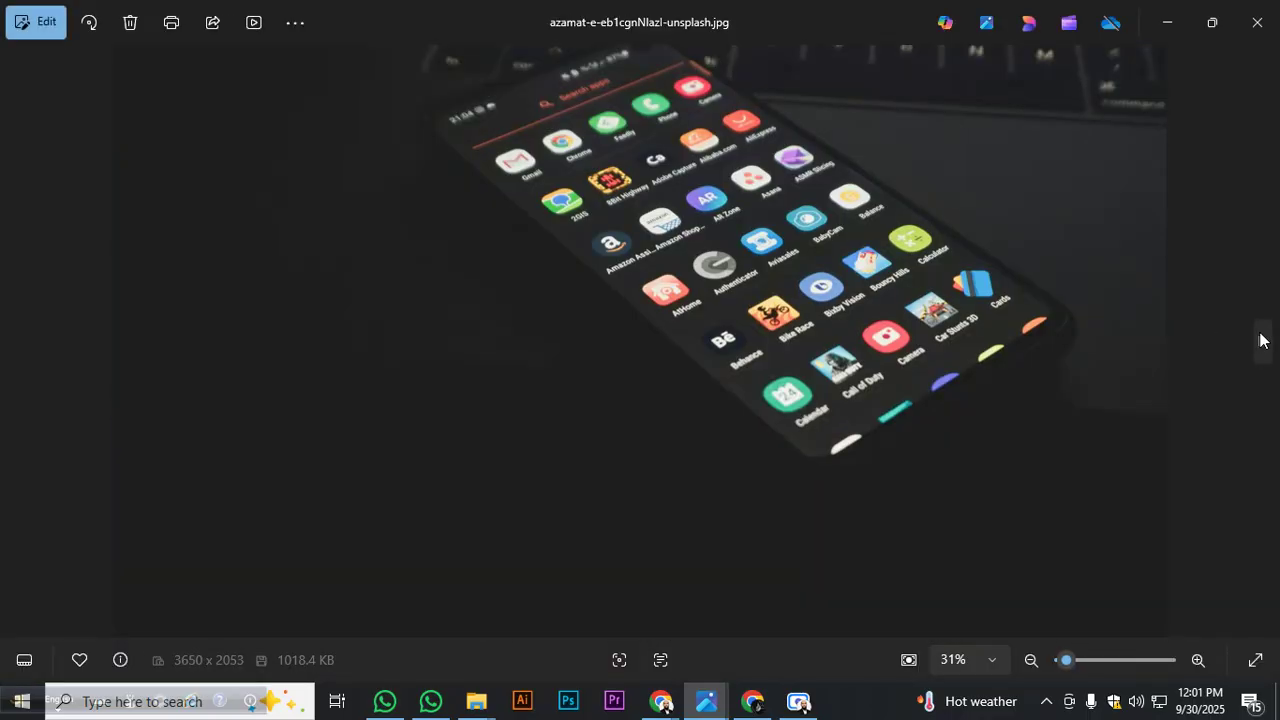
pyautogui.click(1260, 340)
pyautogui.click(1260, 340)
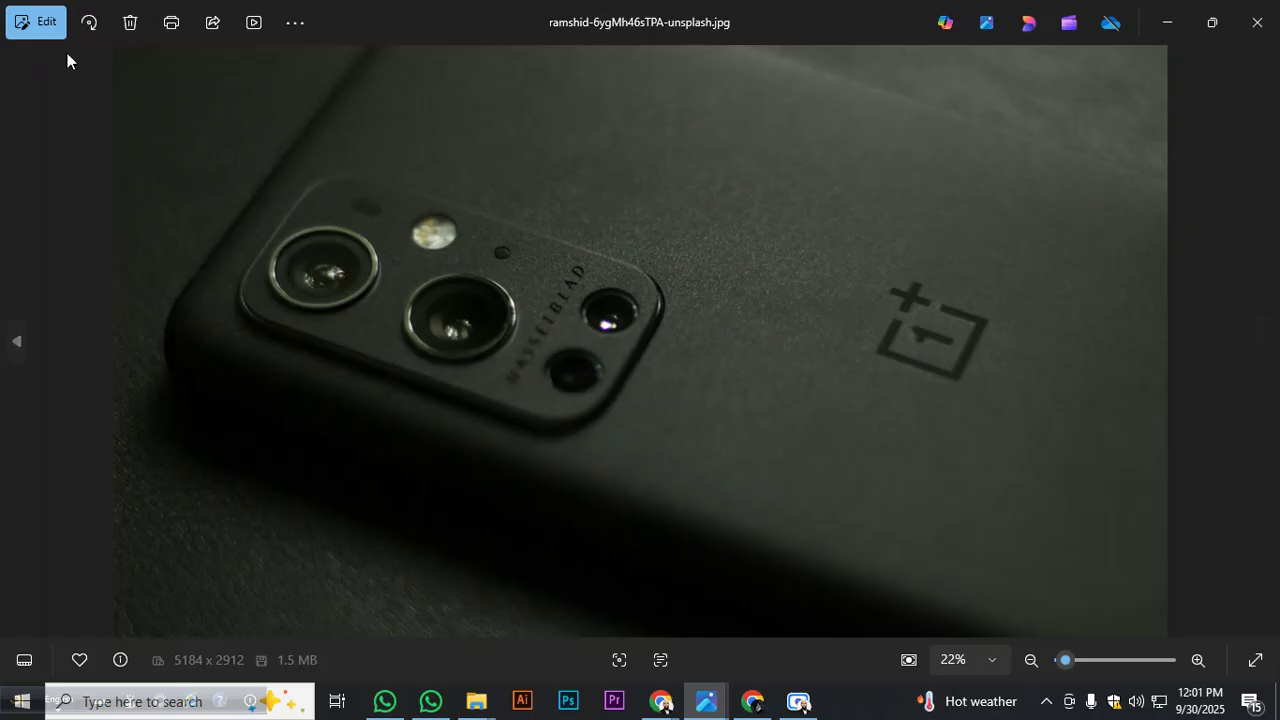
pyautogui.click(48, 28)
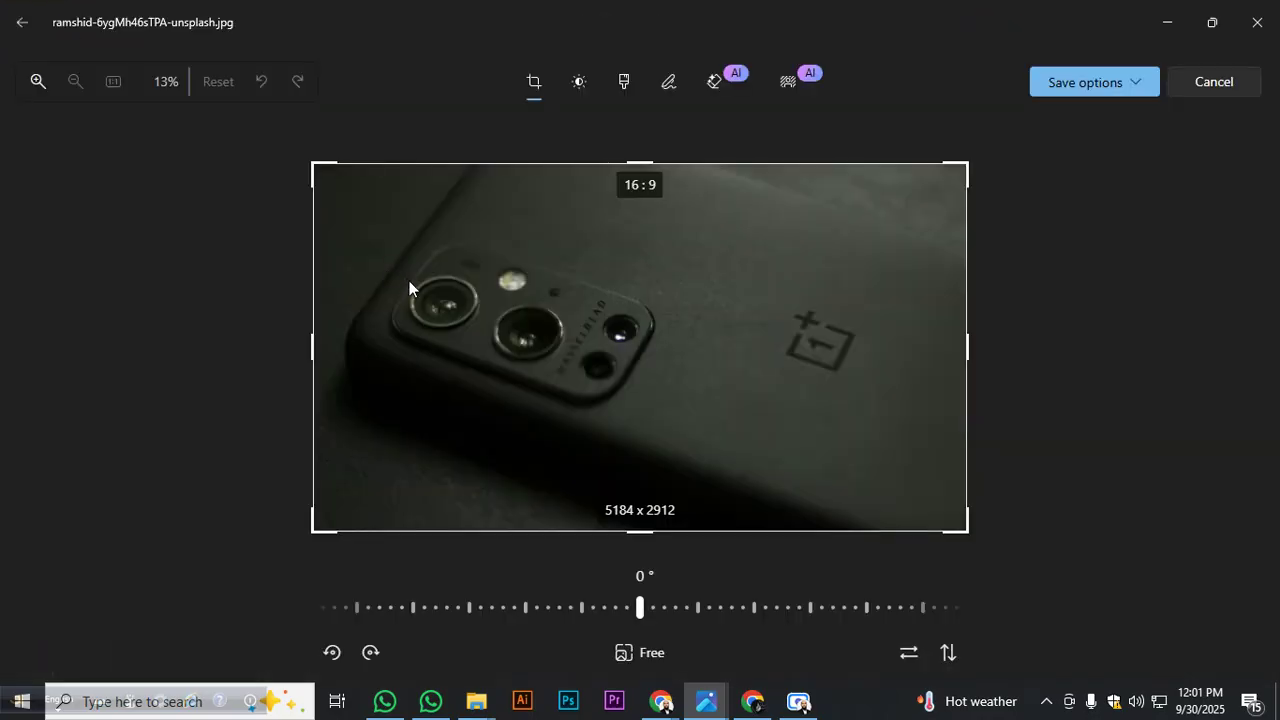
pyautogui.click(640, 652)
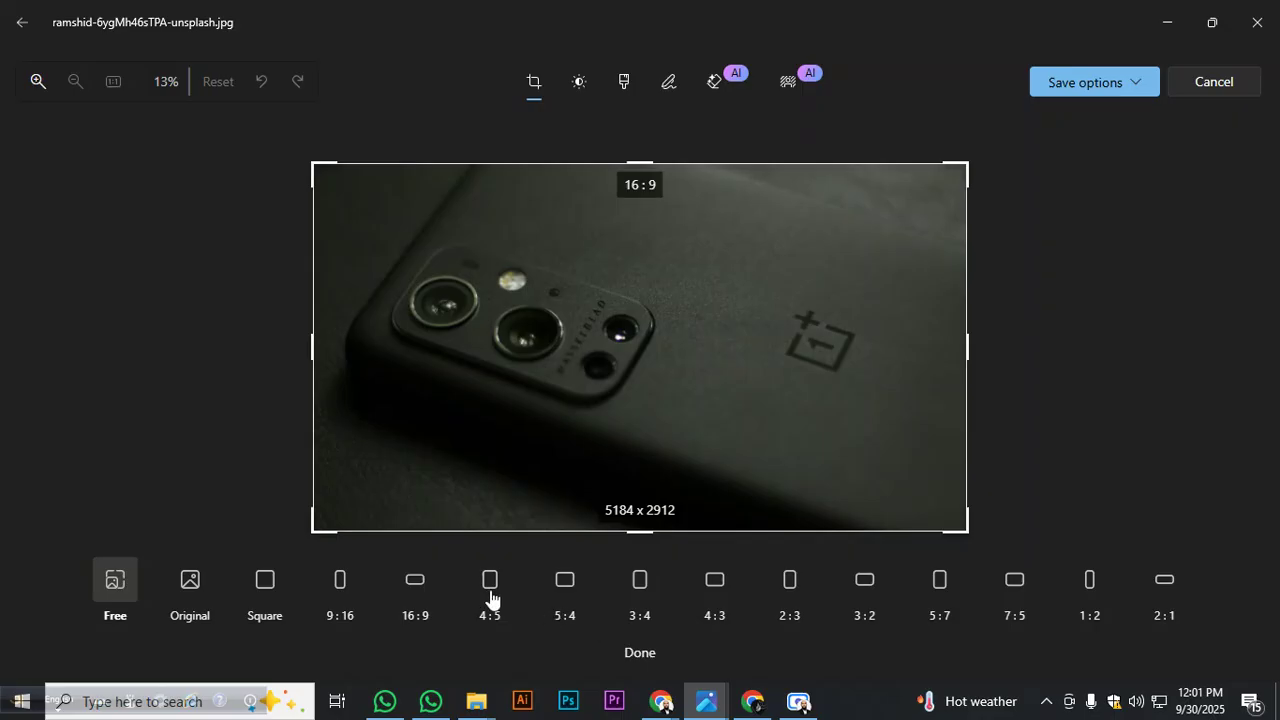
pyautogui.click(432, 590)
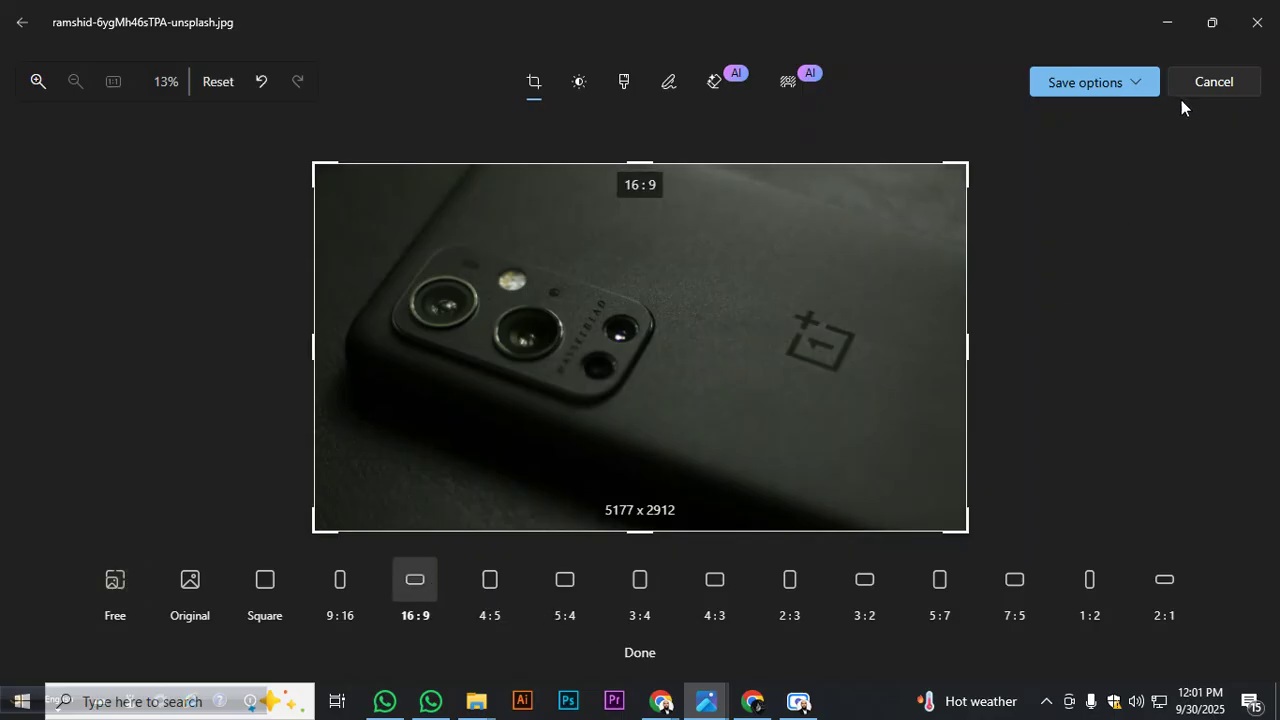
pyautogui.click(1130, 84)
pyautogui.click(989, 151)
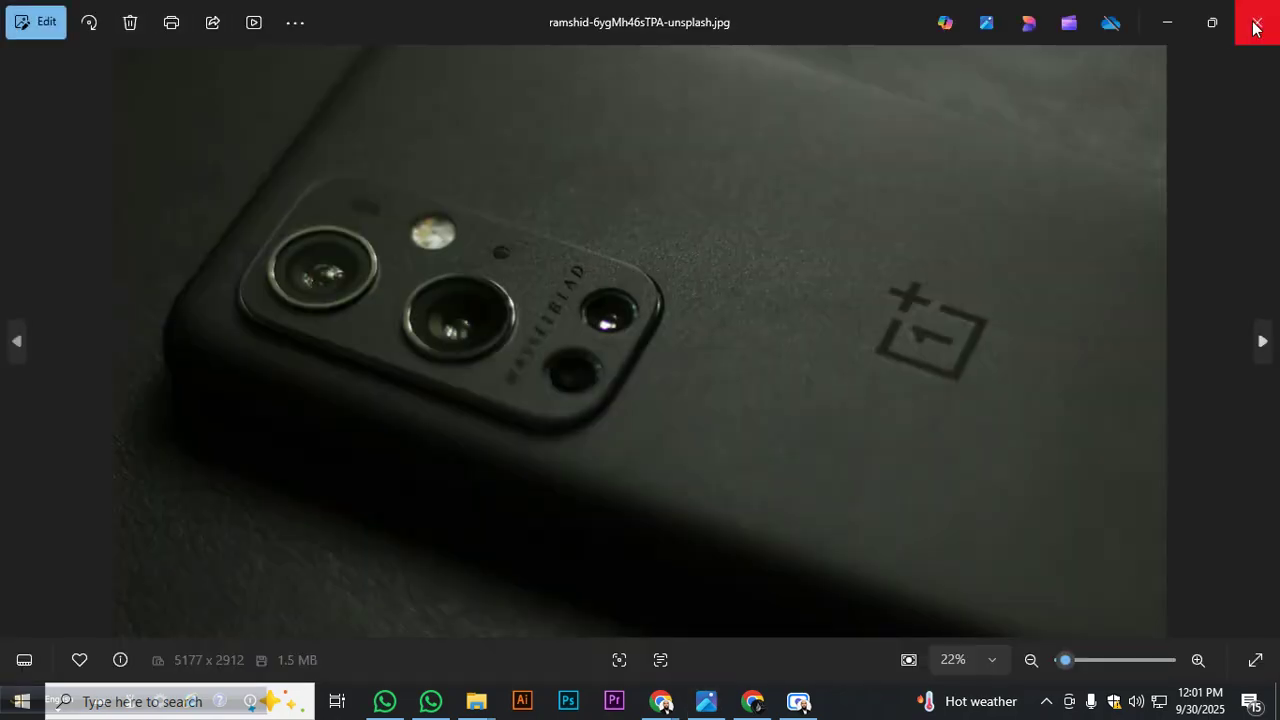
# Close the photo viewer and the folder window to return to the browser
pyautogui.click(1256, 22)
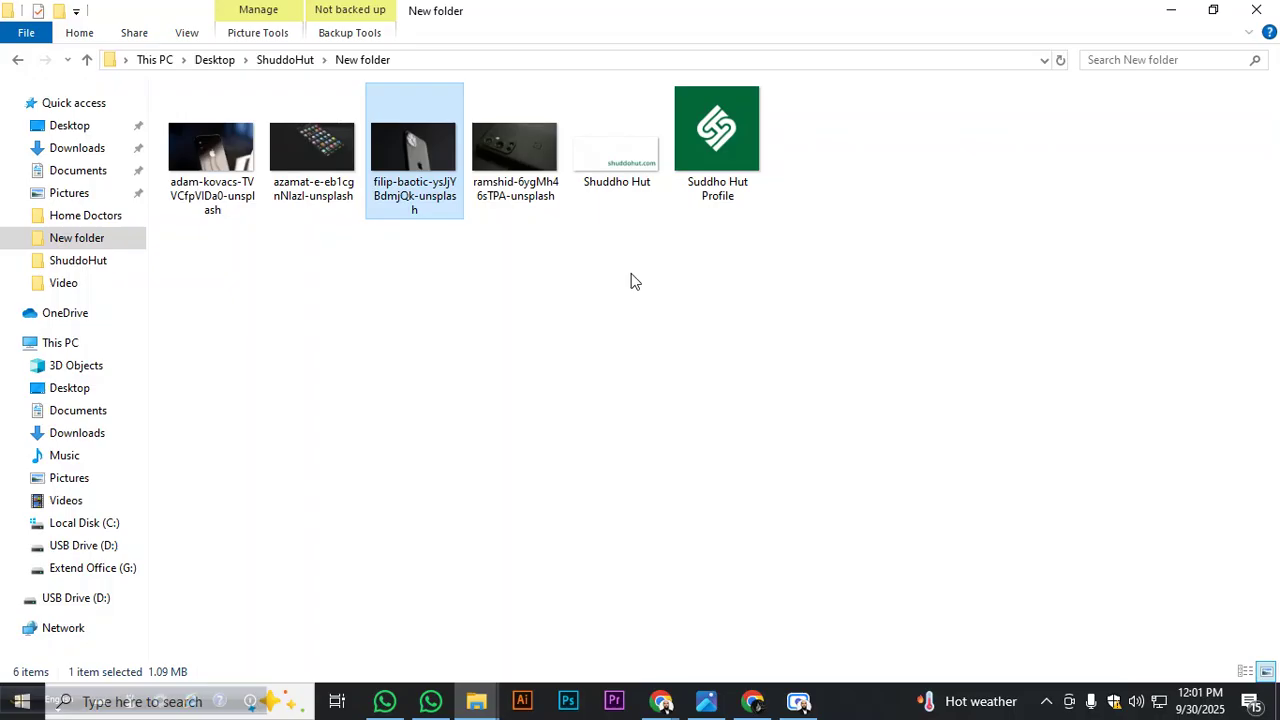
pyautogui.click(603, 359)
pyautogui.click(1256, 10)
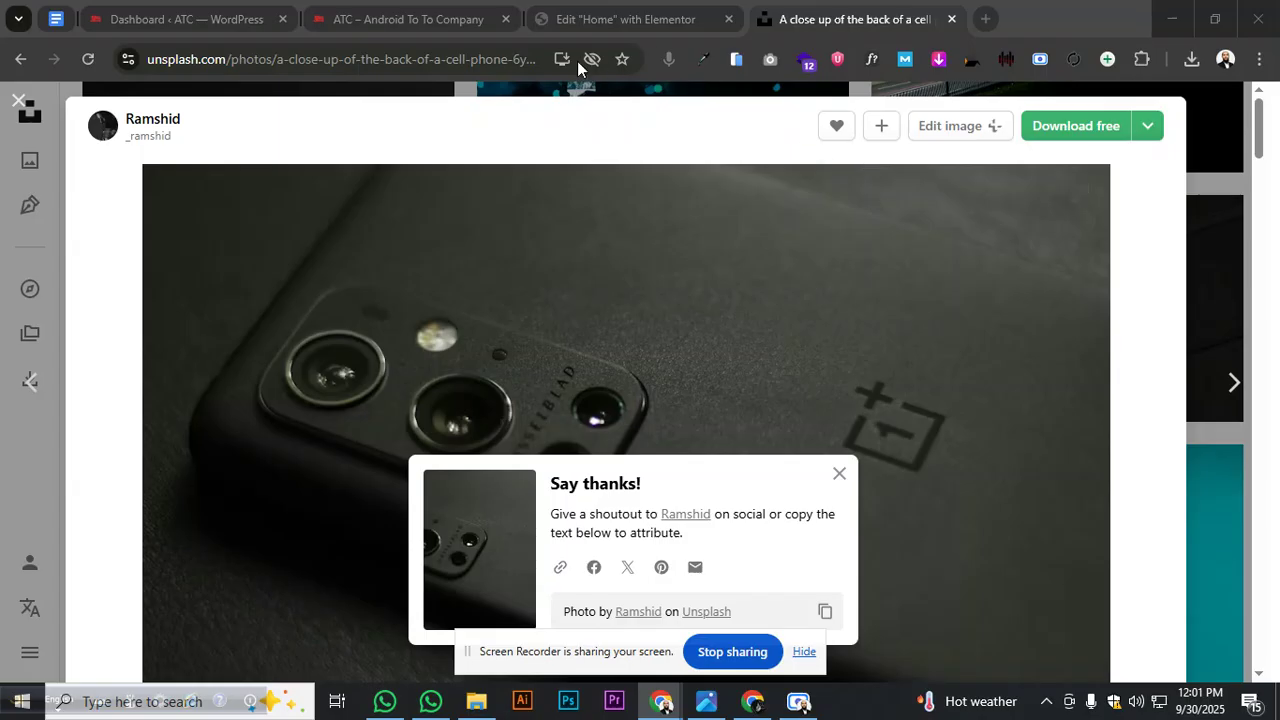
# Open the bookmarked Bulk Resize Photos site in a new browser tab
pyautogui.click(985, 19)
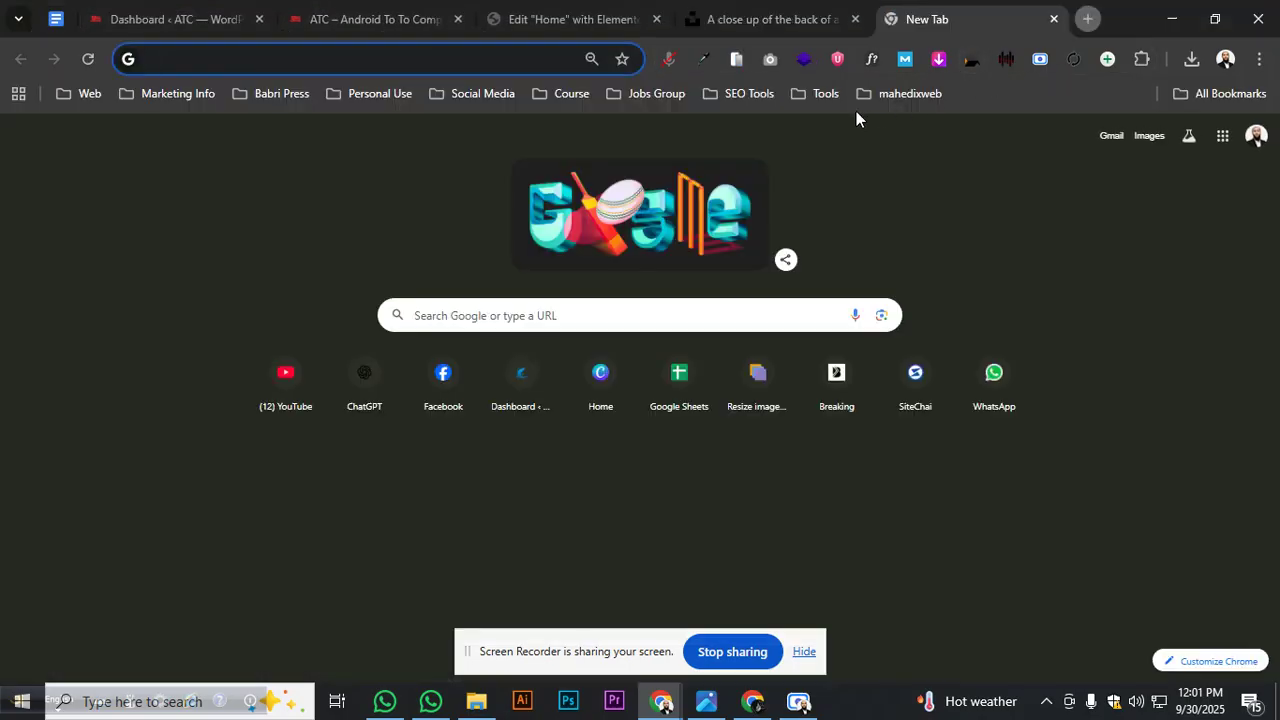
pyautogui.click(890, 92)
pyautogui.moveTo(811, 86)
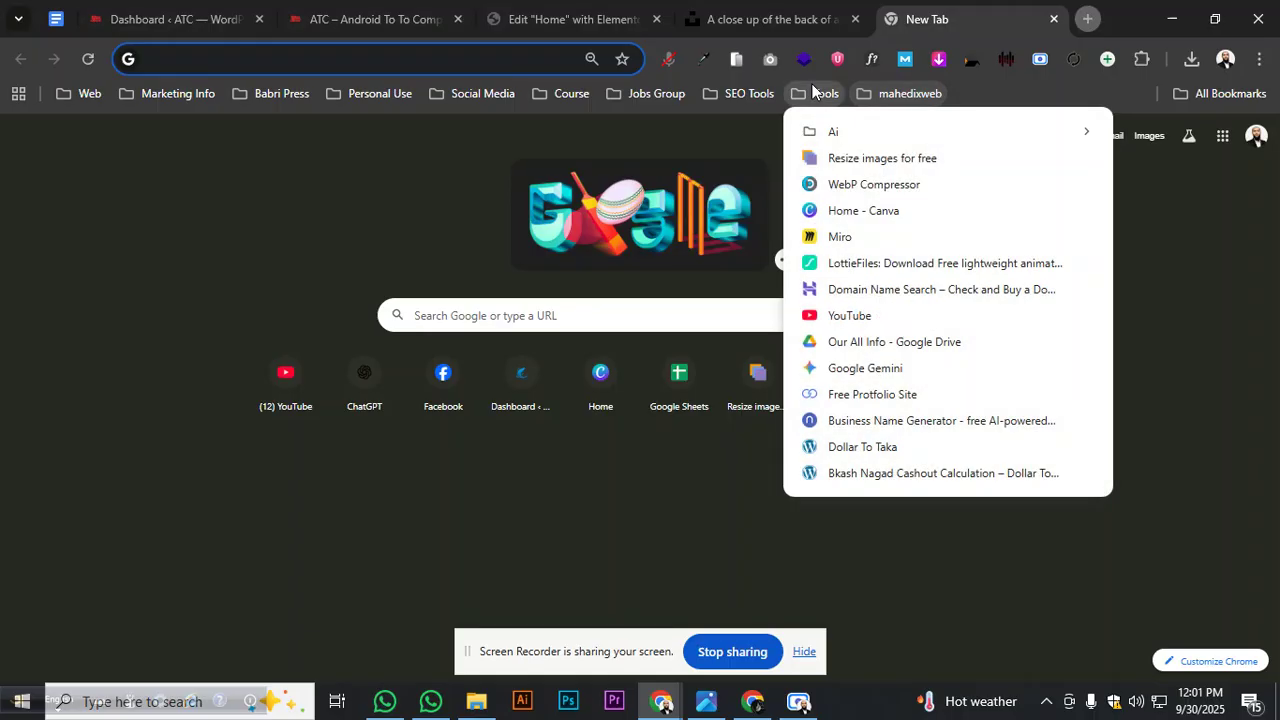
pyautogui.click(845, 157)
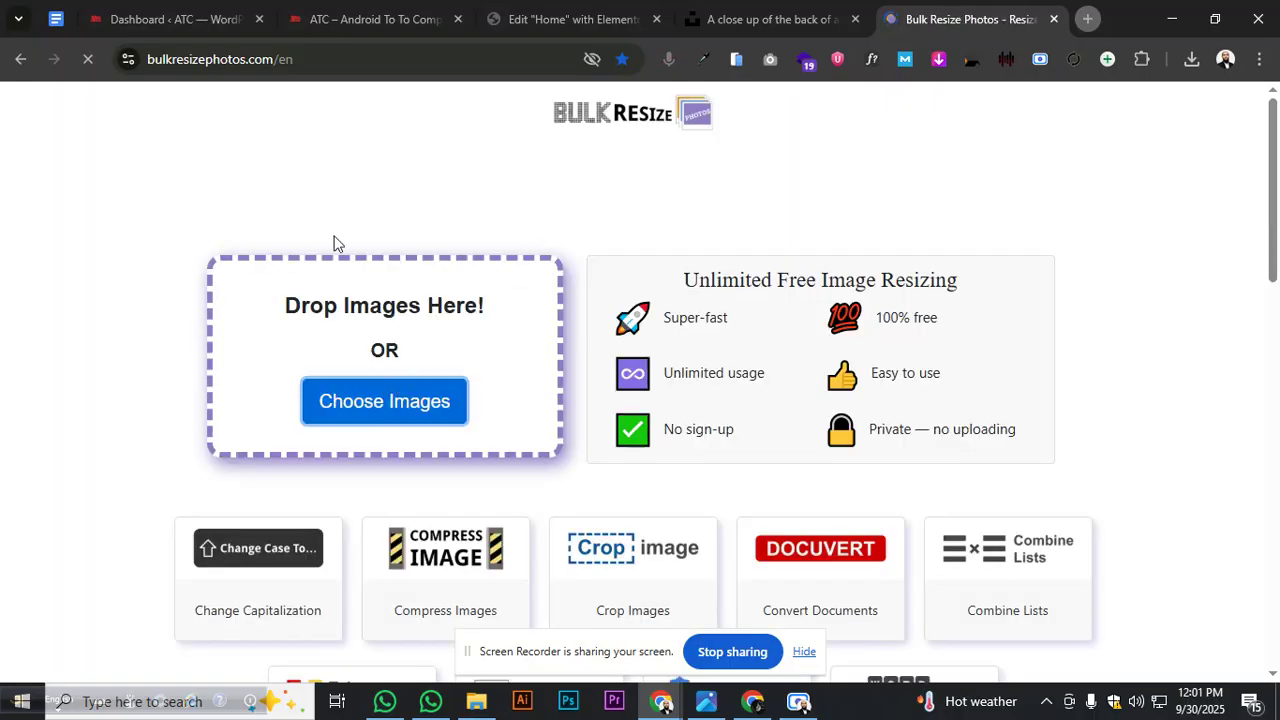
# Load the first iPhone photo, at 2400 x 1350, from New folder into the image resizer
pyautogui.click(374, 391)
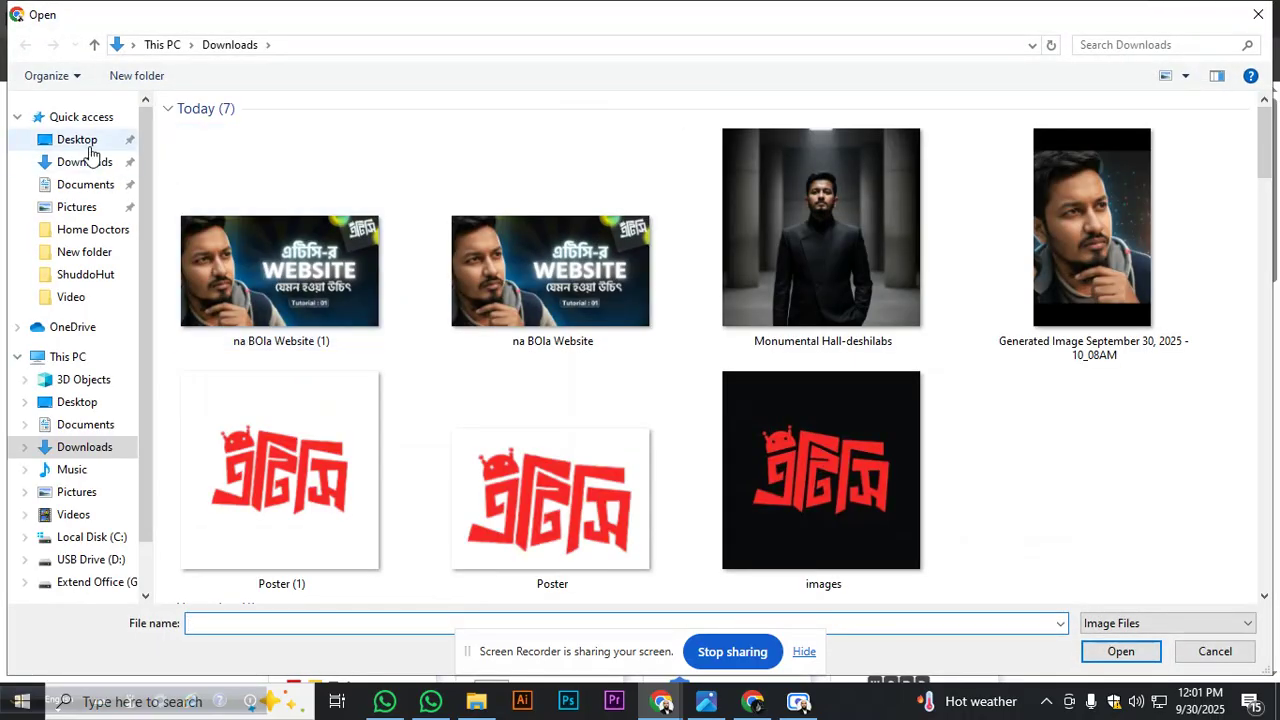
pyautogui.click(86, 252)
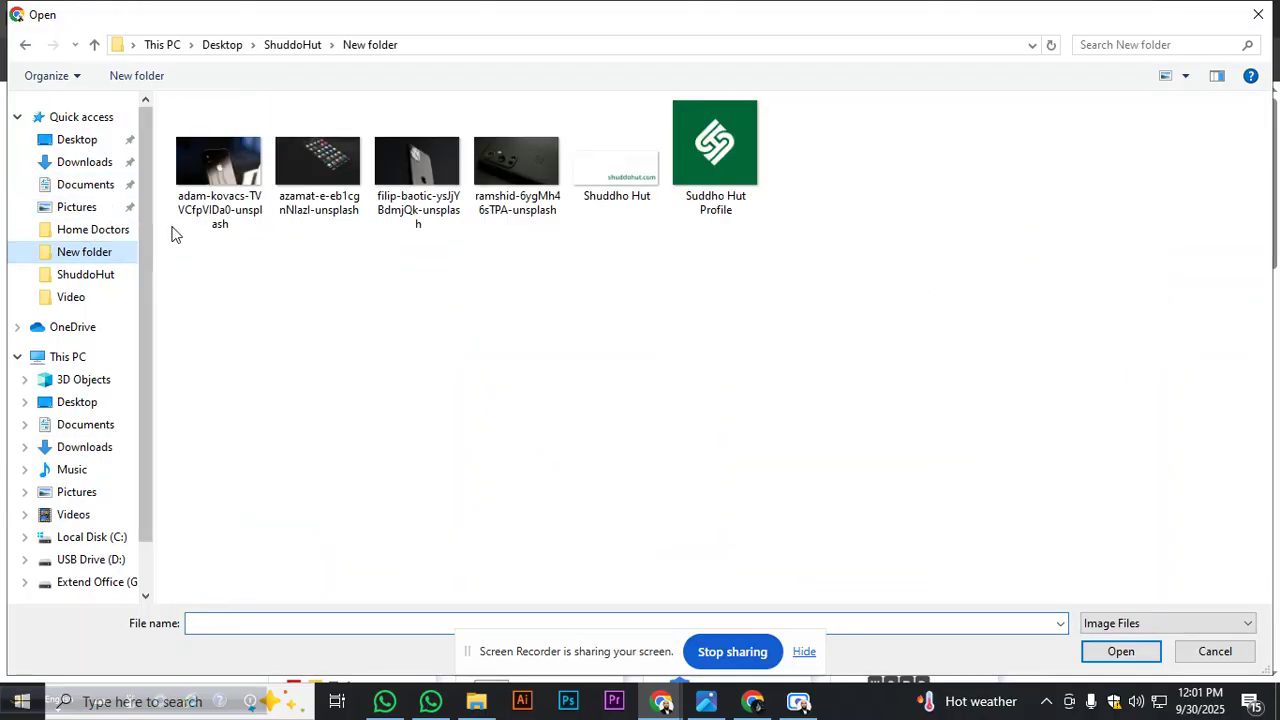
pyautogui.click(218, 192)
pyautogui.click(1103, 650)
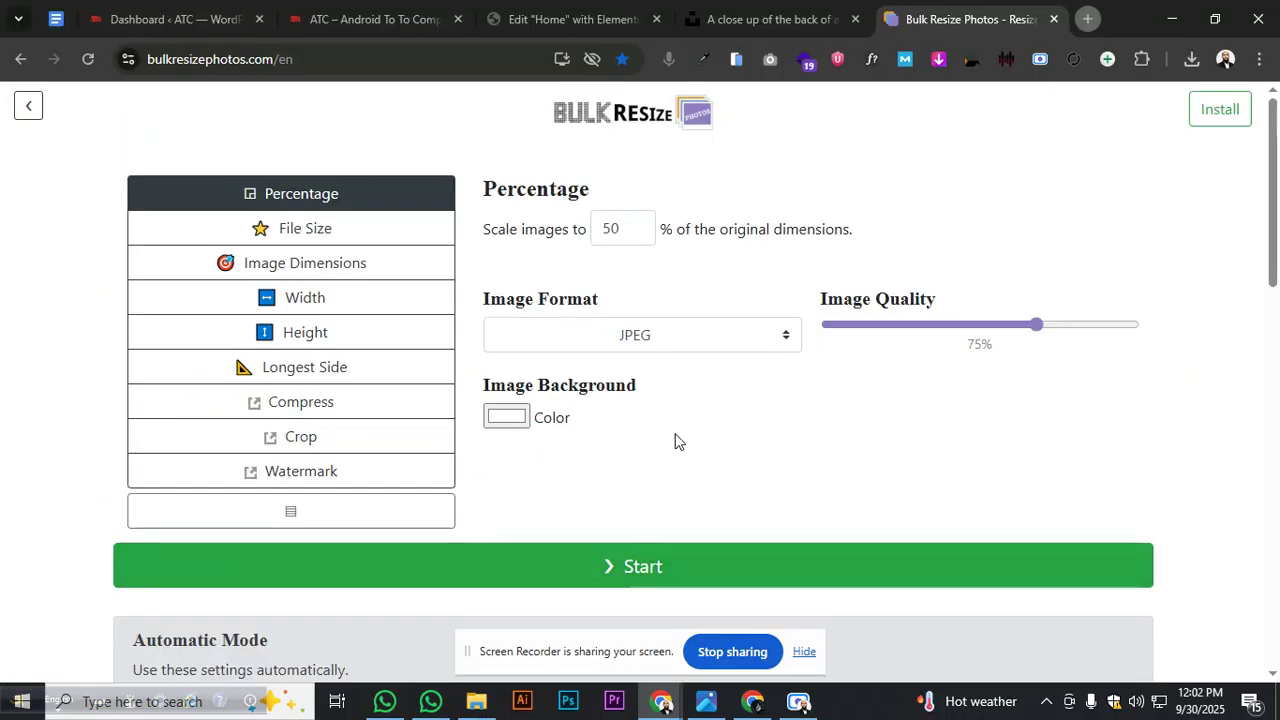
# Convert the loaded photo to WEBP at 90% of its original dimensions and 90% image quality
pyautogui.moveTo(620, 230); pyautogui.dragTo(591, 233)
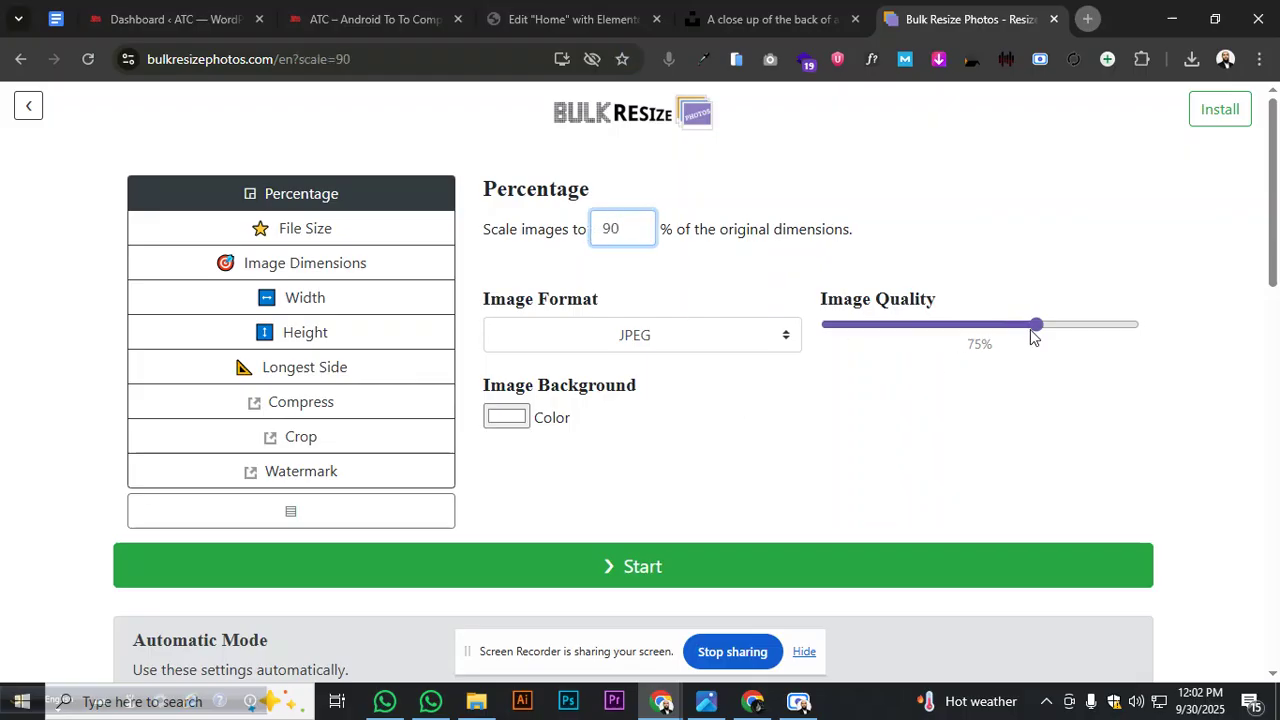
pyautogui.moveTo(1040, 330); pyautogui.dragTo(1058, 330)
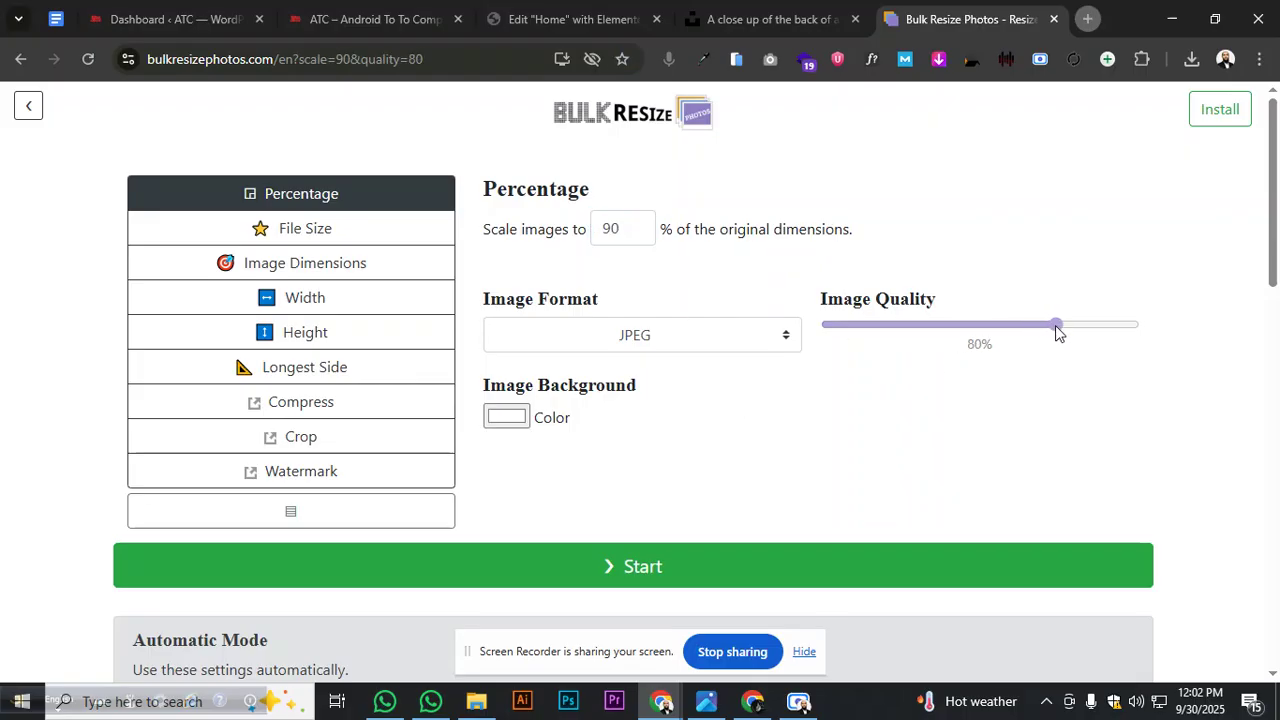
pyautogui.click(573, 350)
pyautogui.click(582, 421)
pyautogui.click(663, 560)
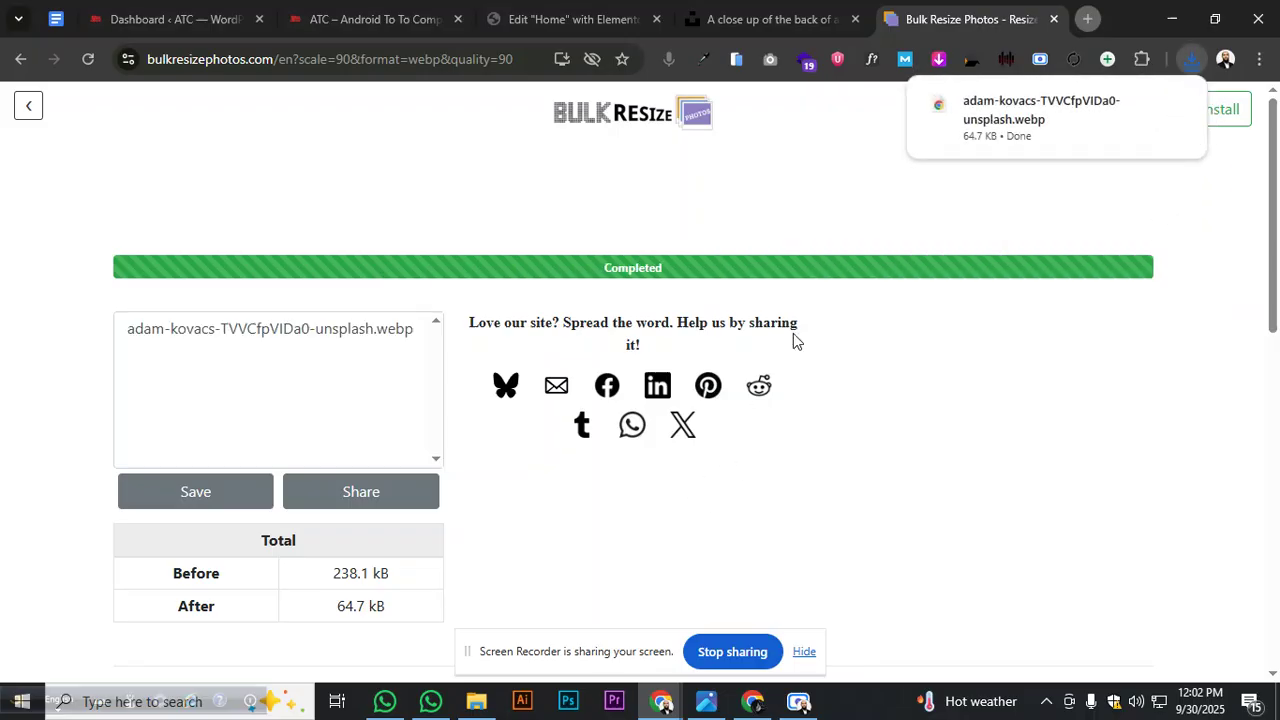
# Place the downloaded WebP photo into New folder and close the folder window
pyautogui.moveTo(1030, 120); pyautogui.dragTo(88, 248)
pyautogui.click(88, 248)
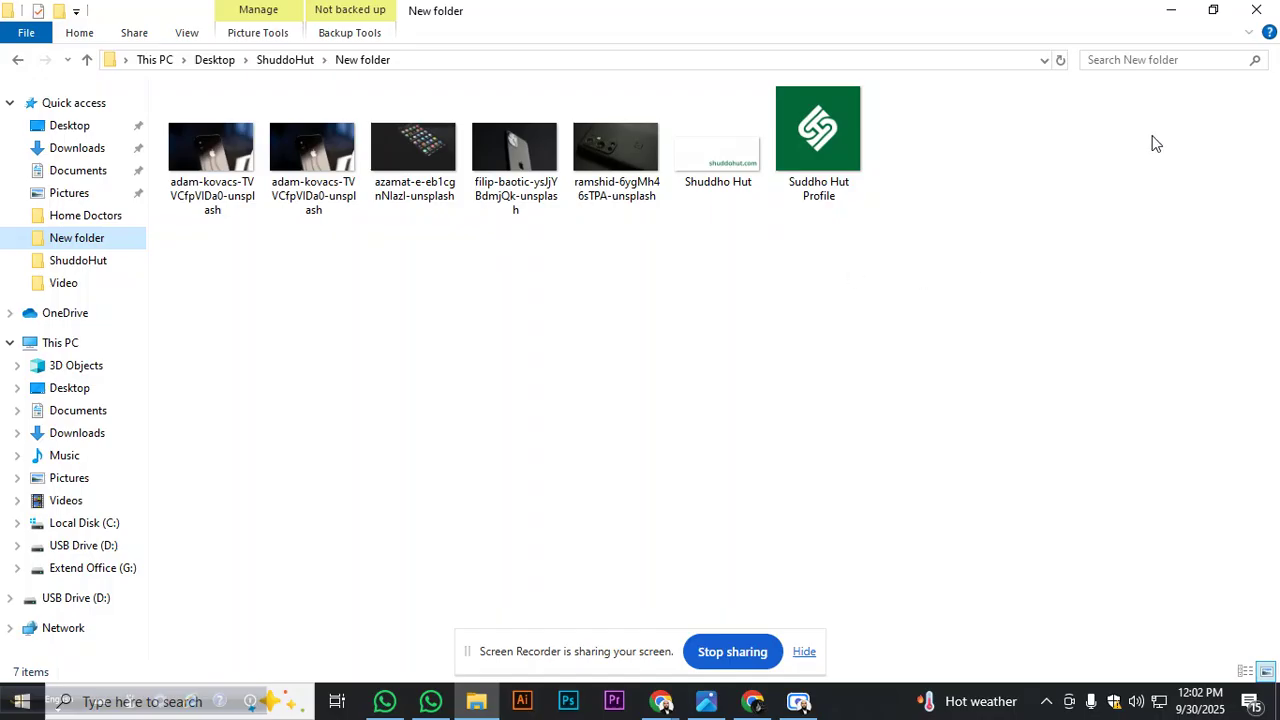
pyautogui.click(1259, 11)
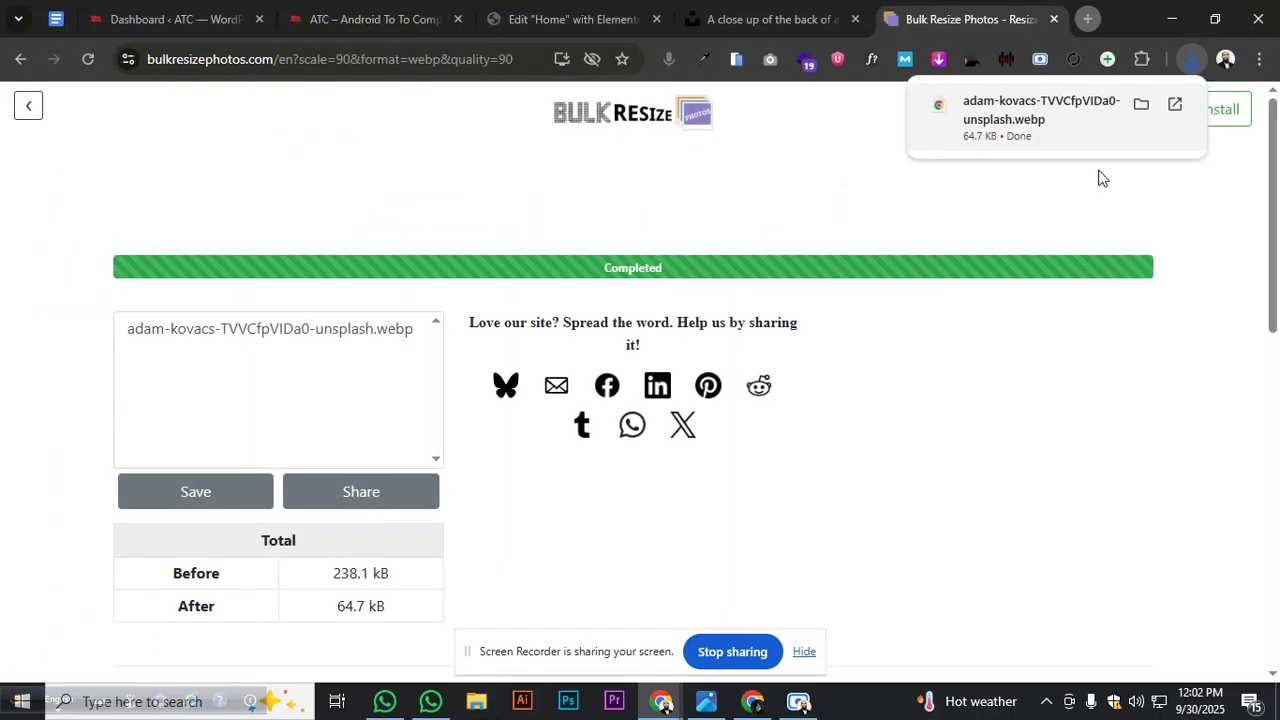
# Return to the resizer's image selection and delete the first iPhone photo's original JPG from New folder, keeping its WebP version
pyautogui.click(38, 108)
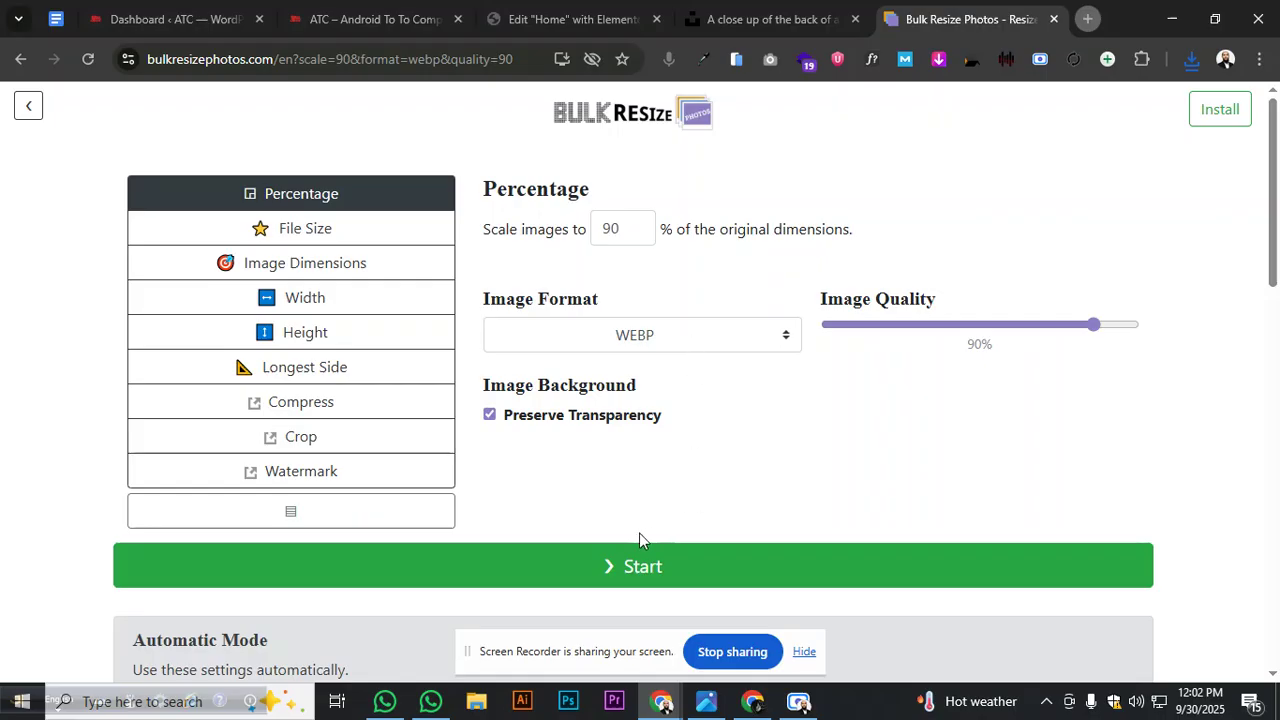
pyautogui.click(30, 108)
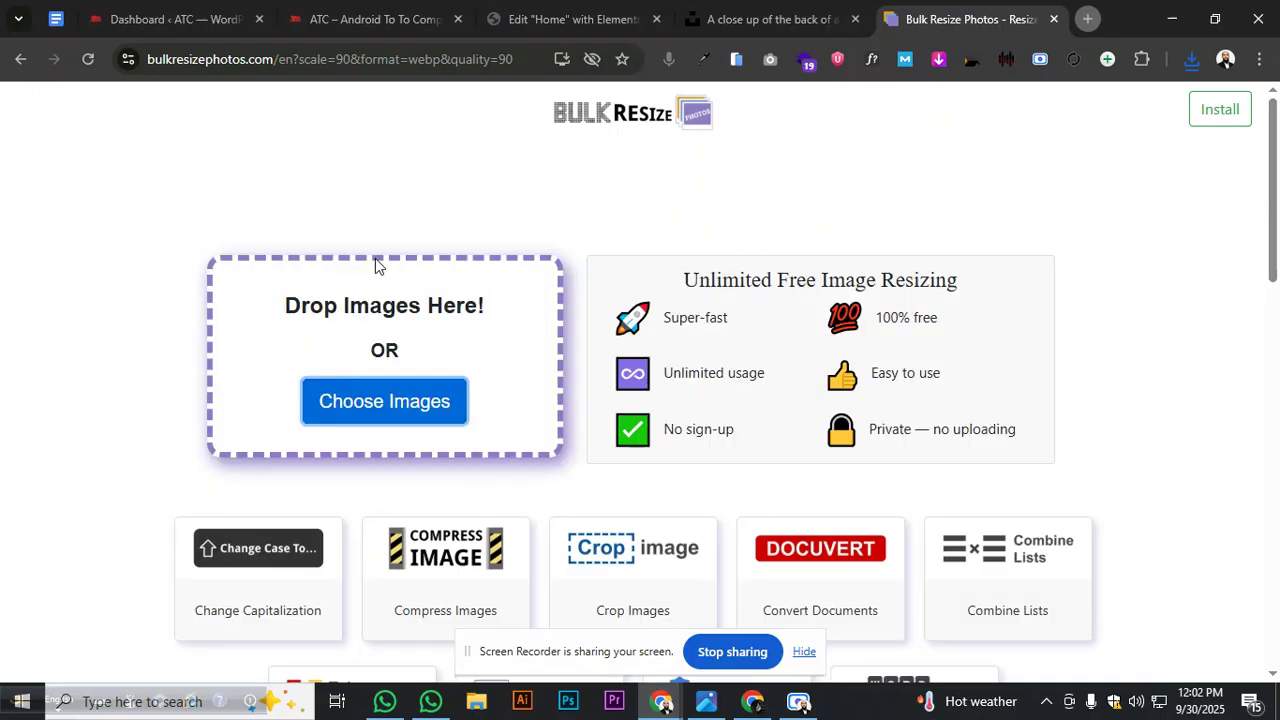
pyautogui.click(398, 388)
pyautogui.click(320, 166)
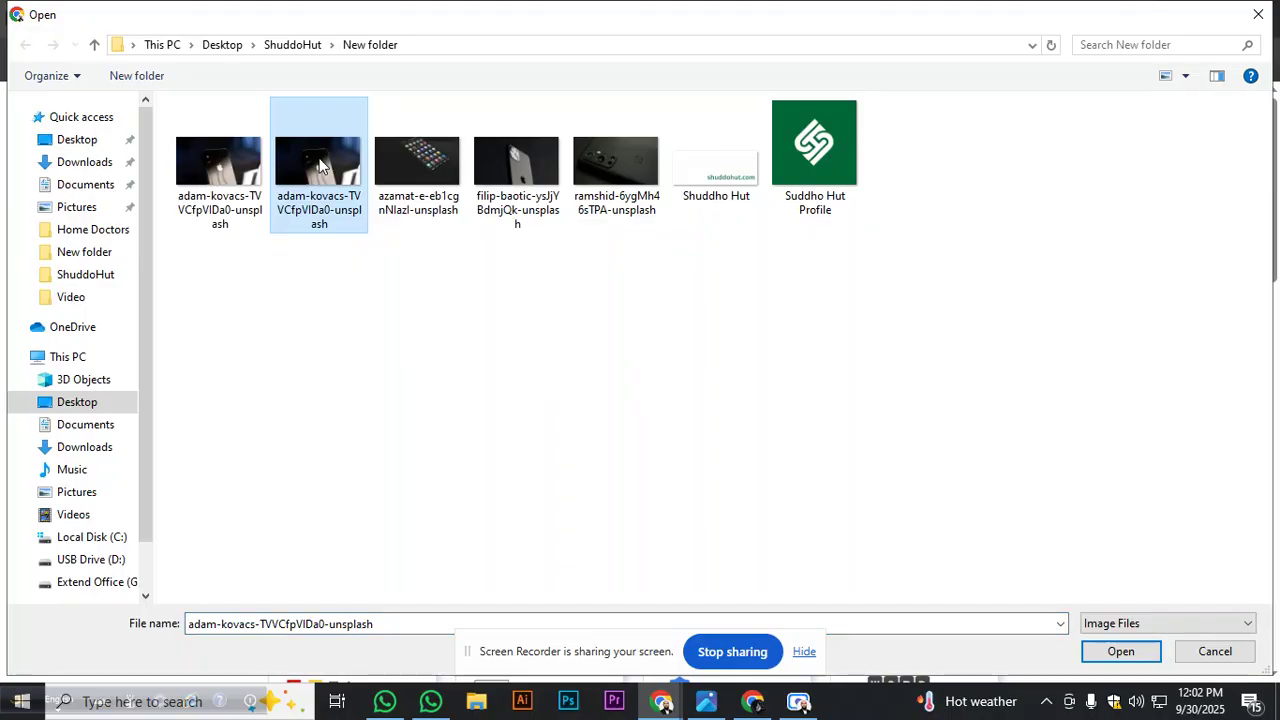
pyautogui.click(627, 406)
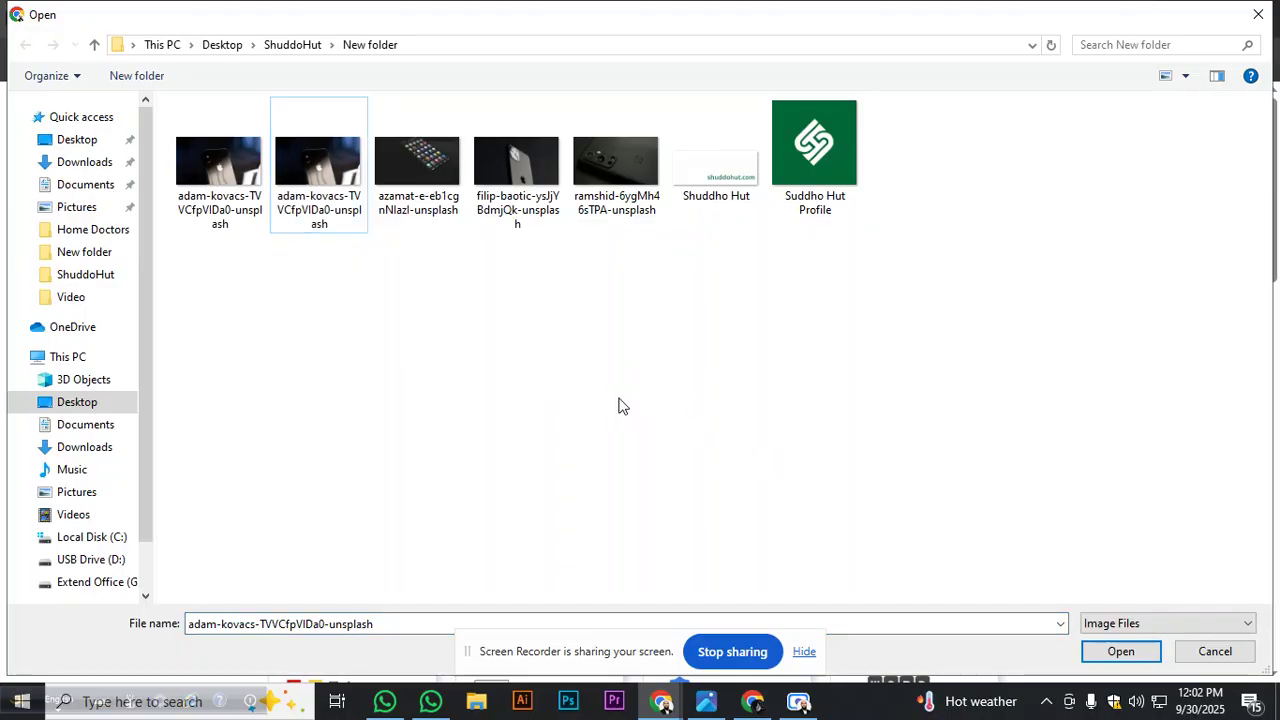
pyautogui.moveTo(209, 183)
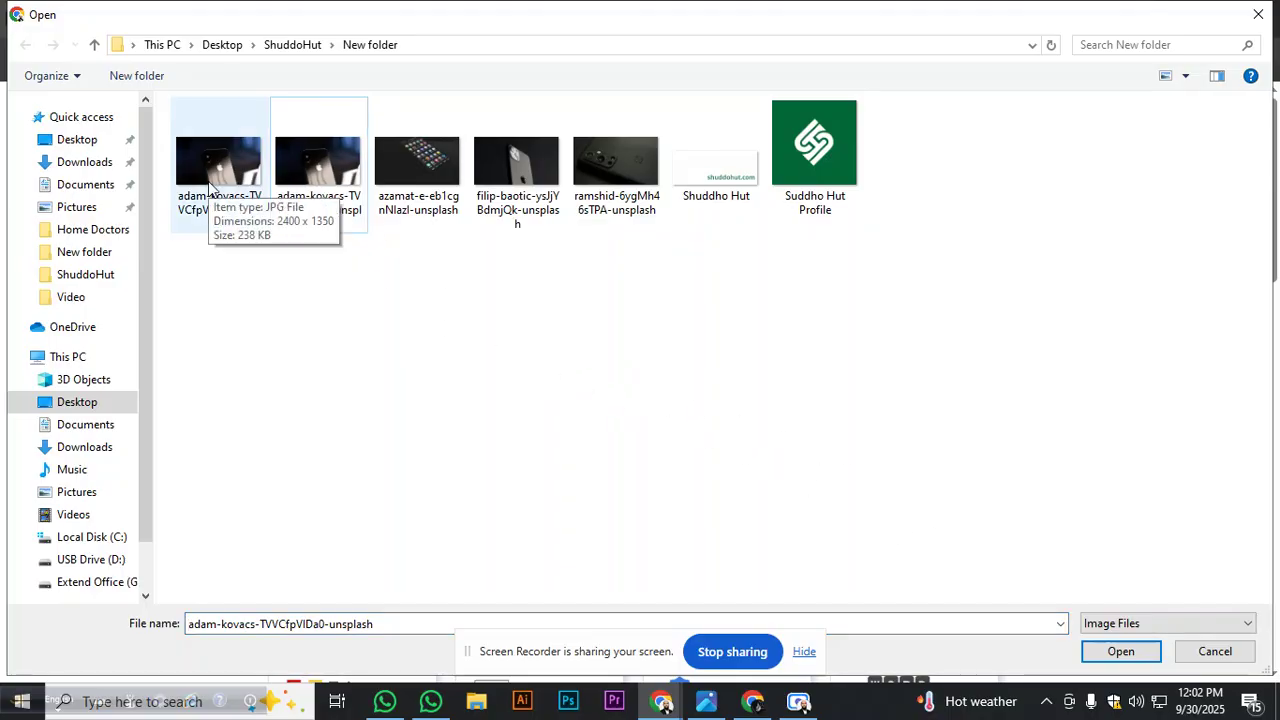
pyautogui.moveTo(312, 173)
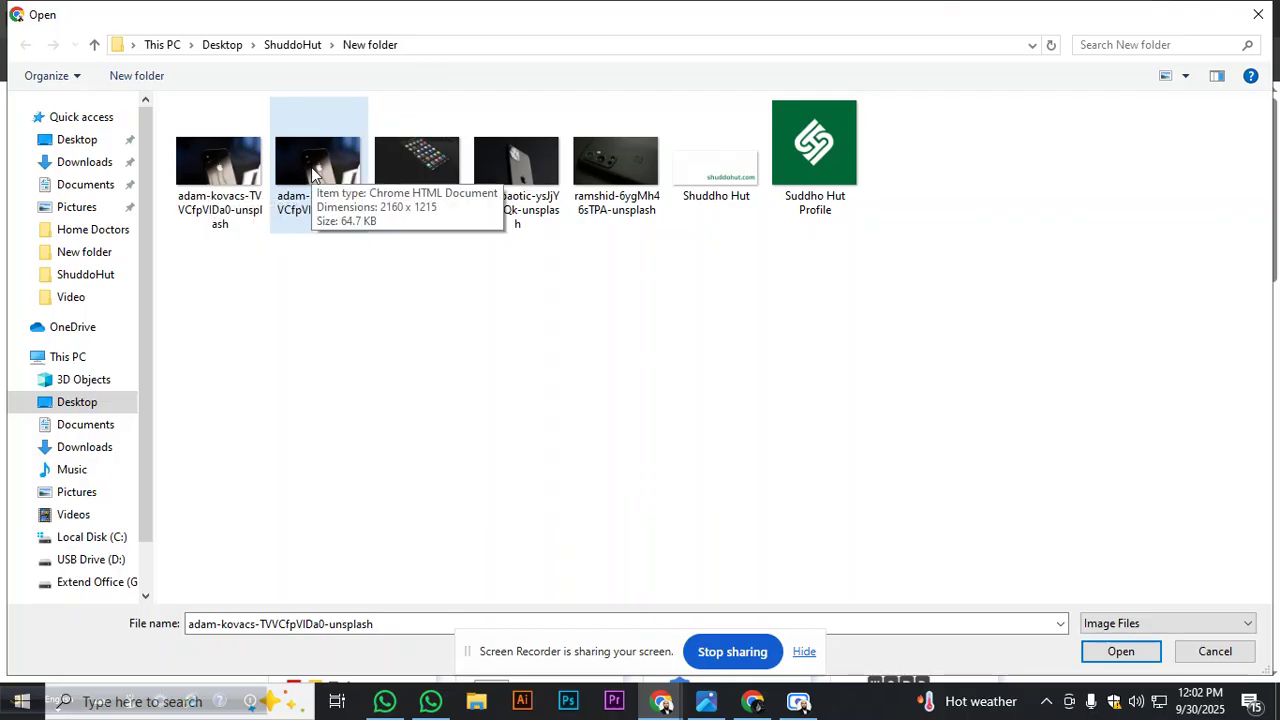
pyautogui.click(229, 170)
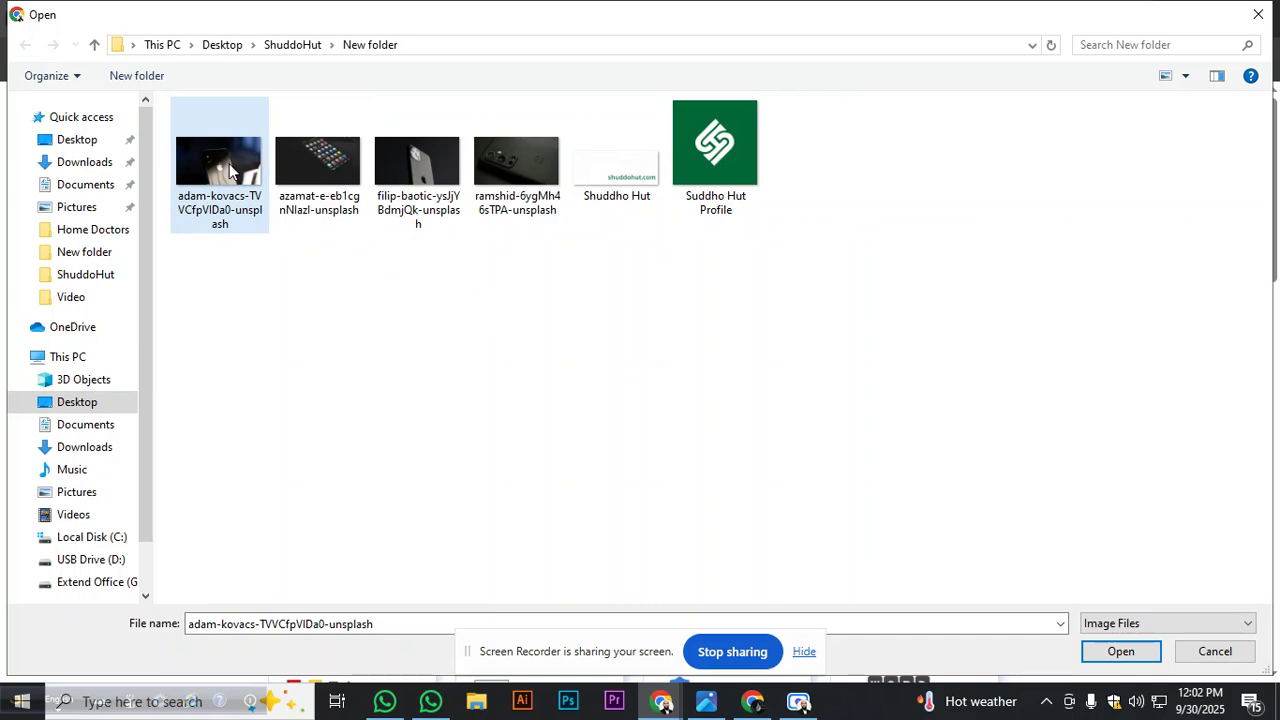
# Load the photo of the phone with app icons and convert it to WEBP with the same 90% settings
pyautogui.click(360, 214)
pyautogui.click(1115, 655)
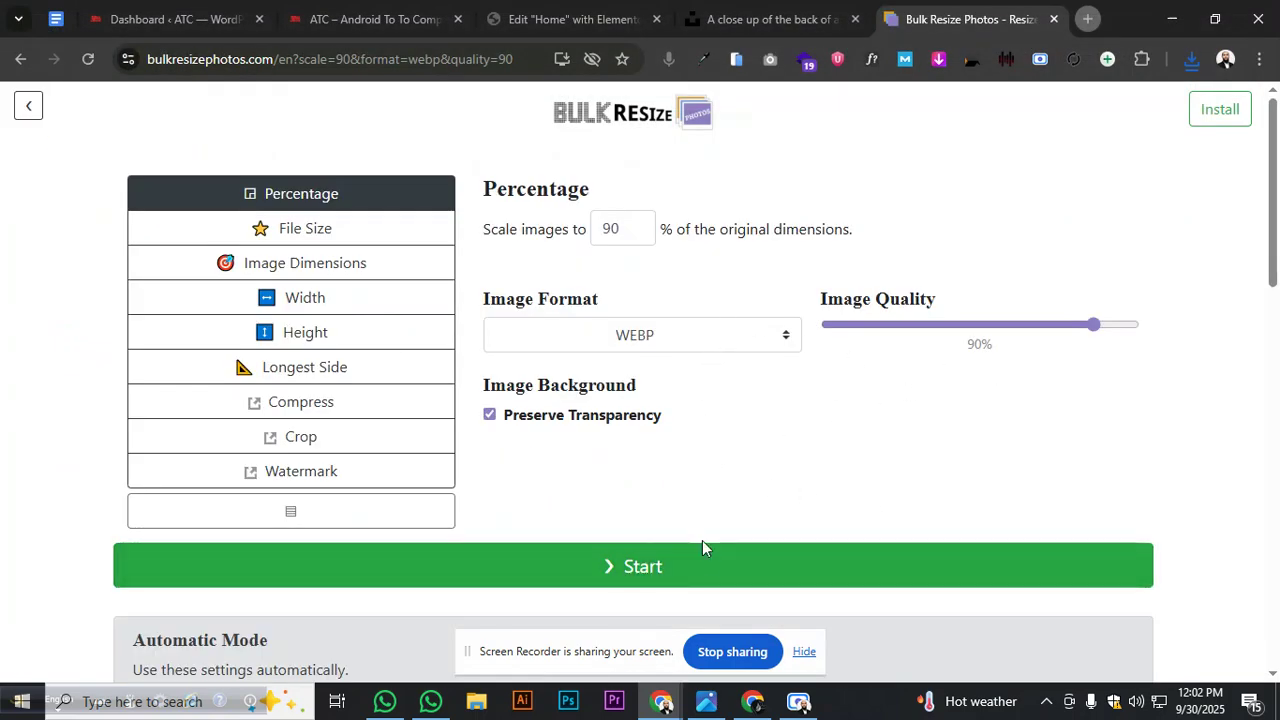
pyautogui.click(702, 555)
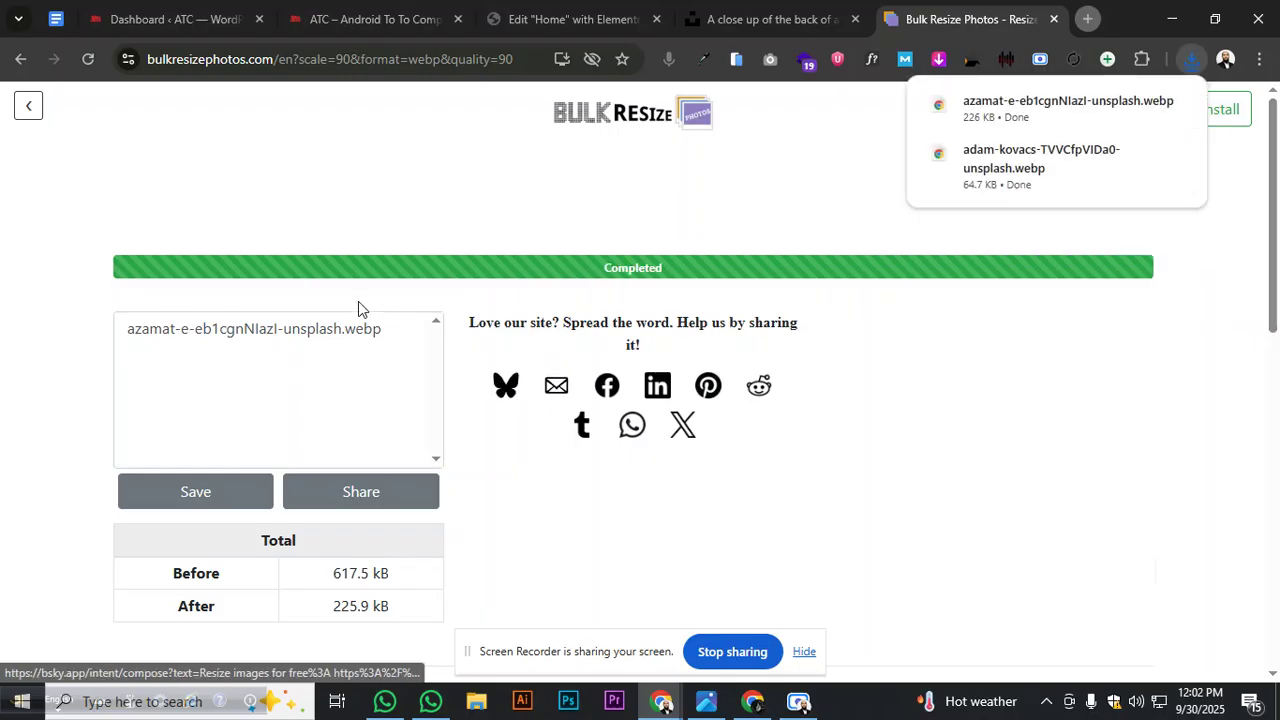
# Place the downloaded WebP of the phone with app icons into New folder and open that folder
pyautogui.moveTo(1030, 113); pyautogui.dragTo(1144, 120)
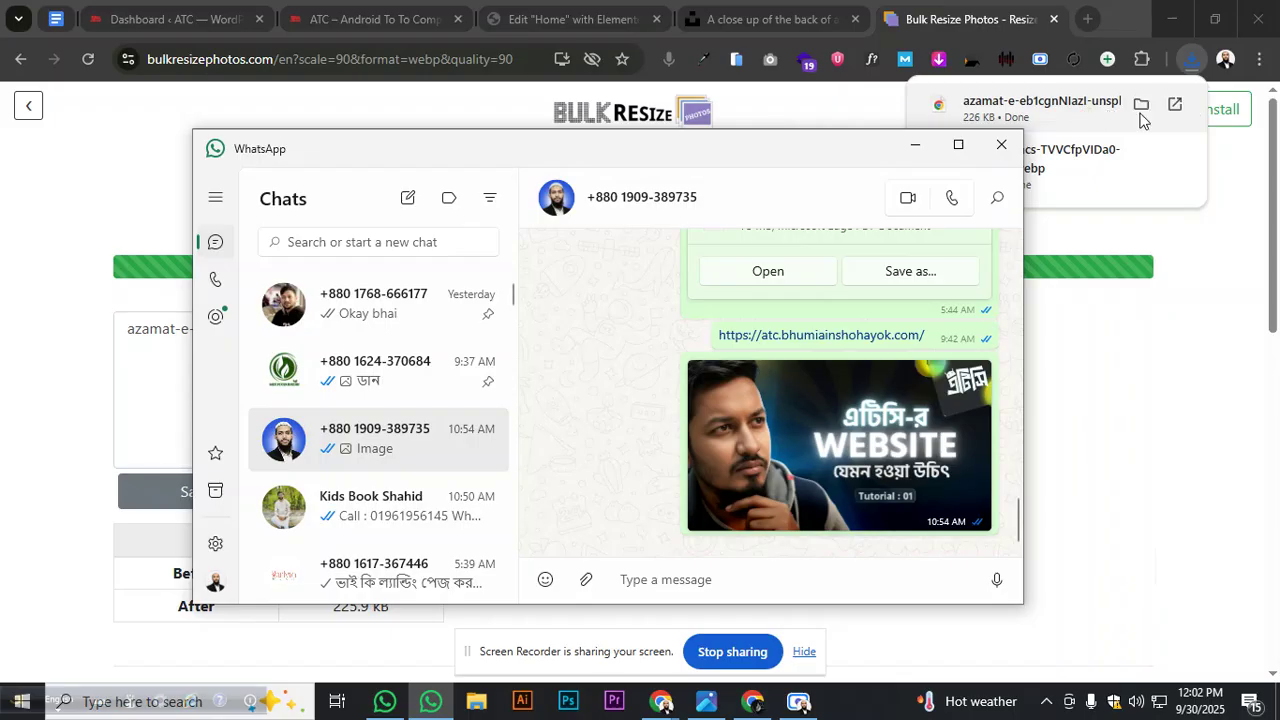
pyautogui.click(476, 701)
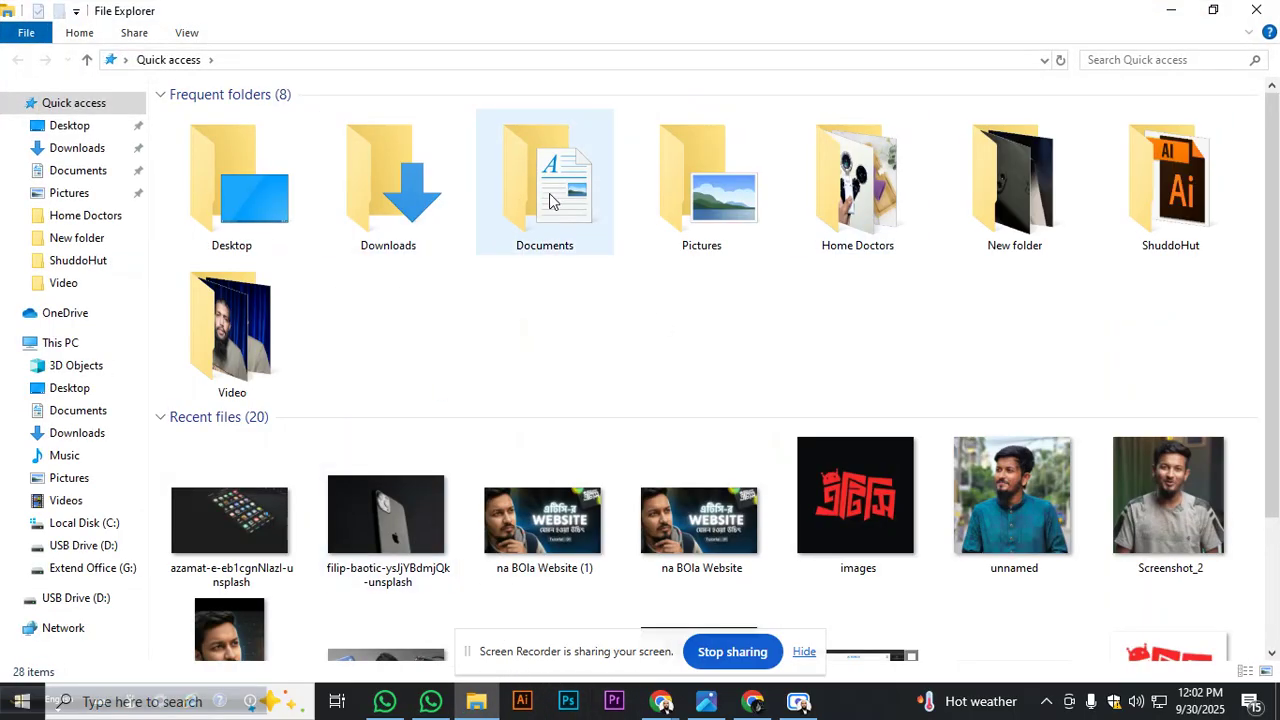
pyautogui.click(1168, 11)
pyautogui.moveTo(1147, 88); pyautogui.dragTo(252, 423)
pyautogui.moveTo(114, 267); pyautogui.dragTo(100, 248)
pyautogui.click(104, 246)
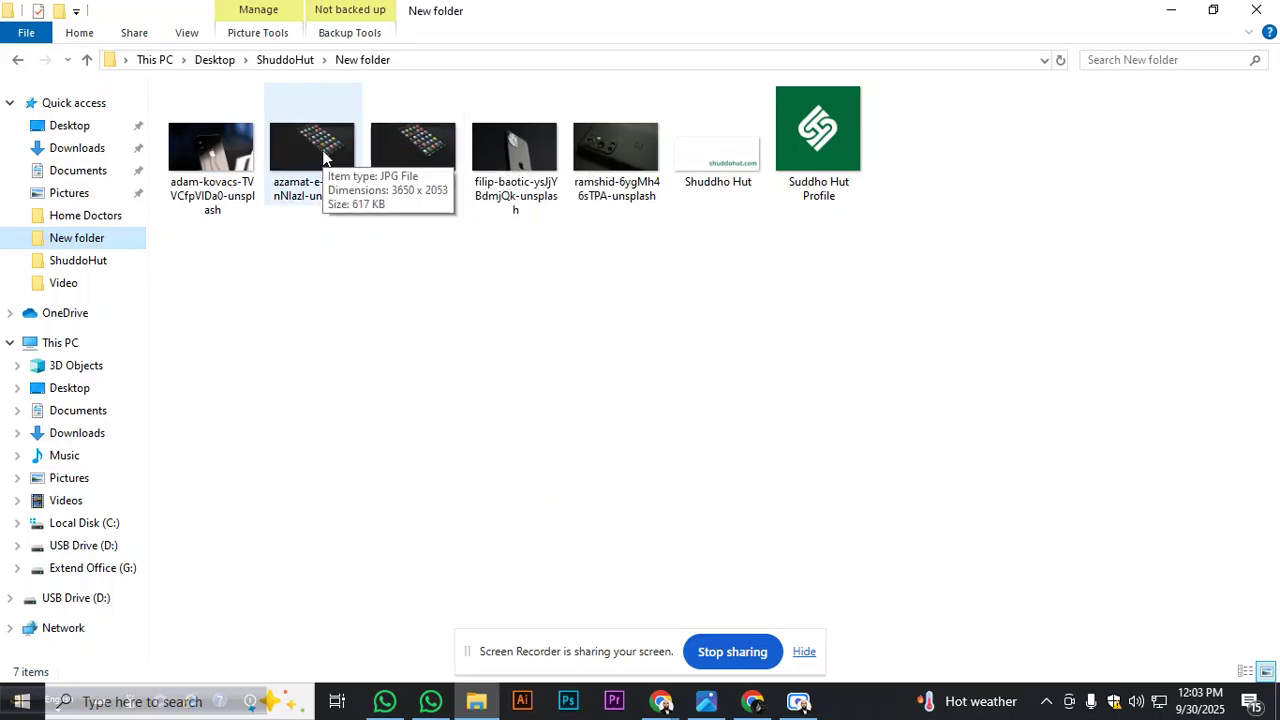
# Delete the original JPG of the phone with app icons from New folder and close the folder window
pyautogui.click(413, 150)
pyautogui.click(302, 155)
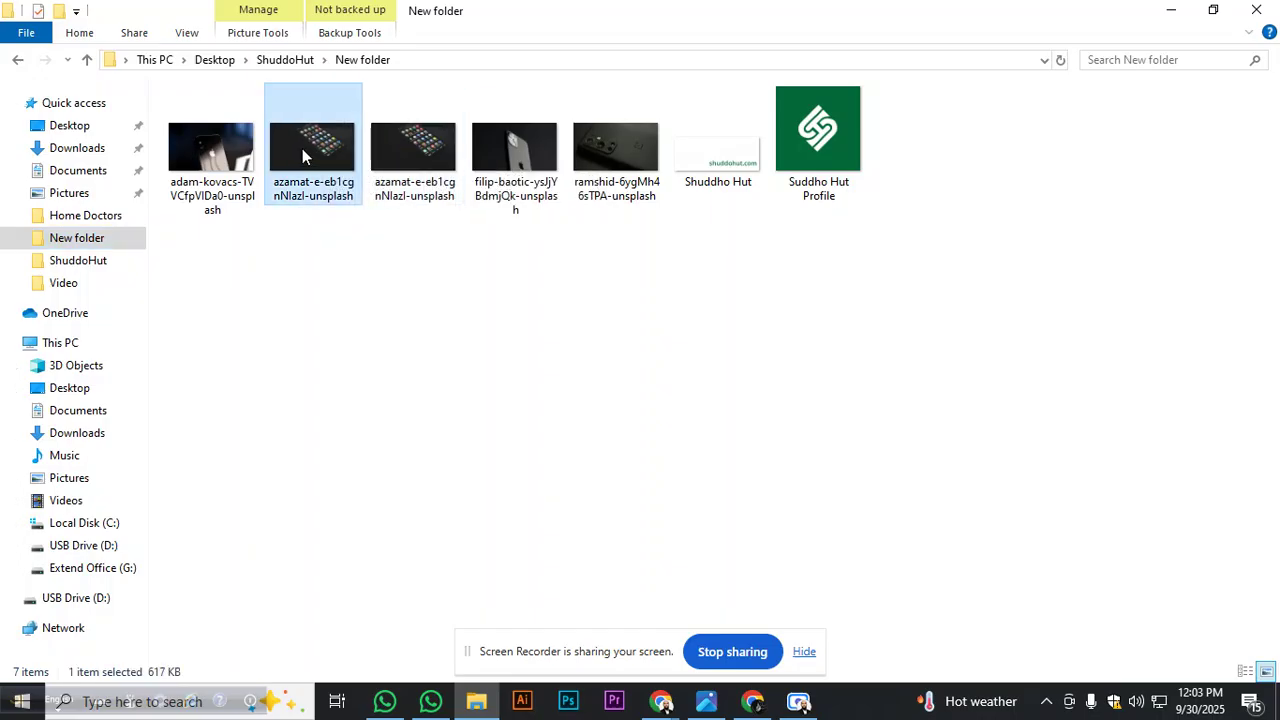
pyautogui.press('Delete')
pyautogui.click(421, 162)
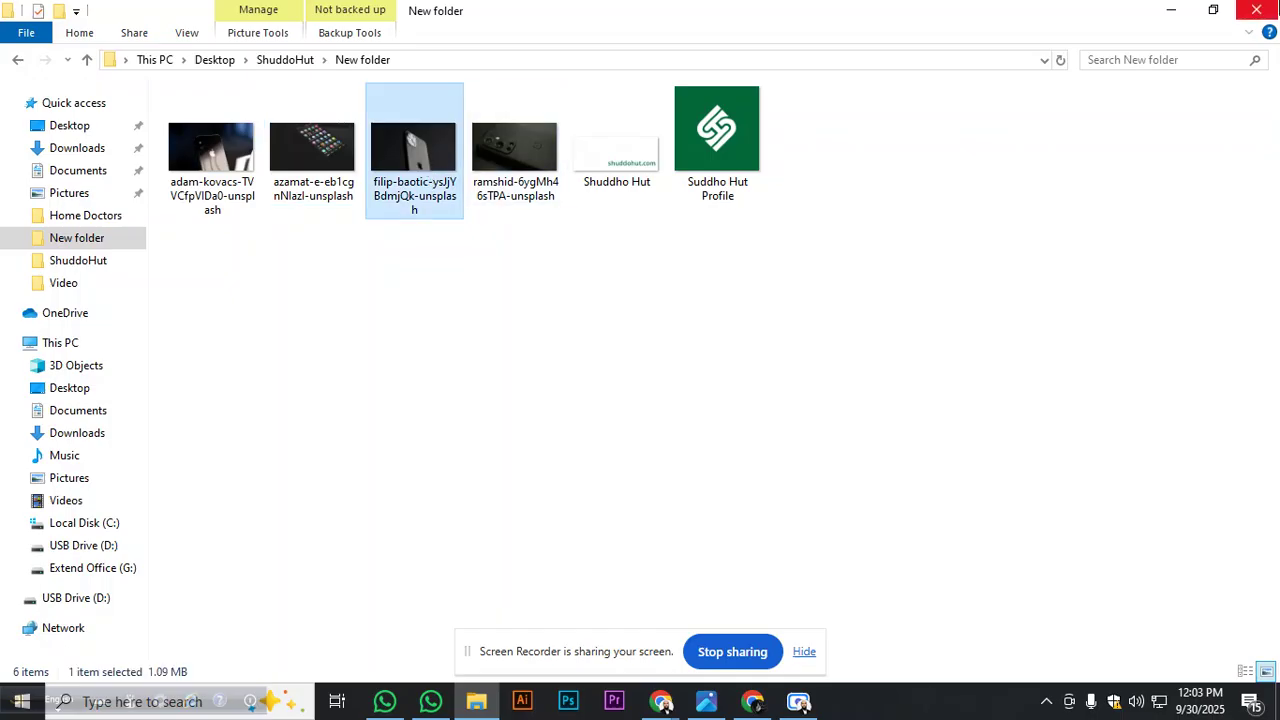
pyautogui.click(1274, 6)
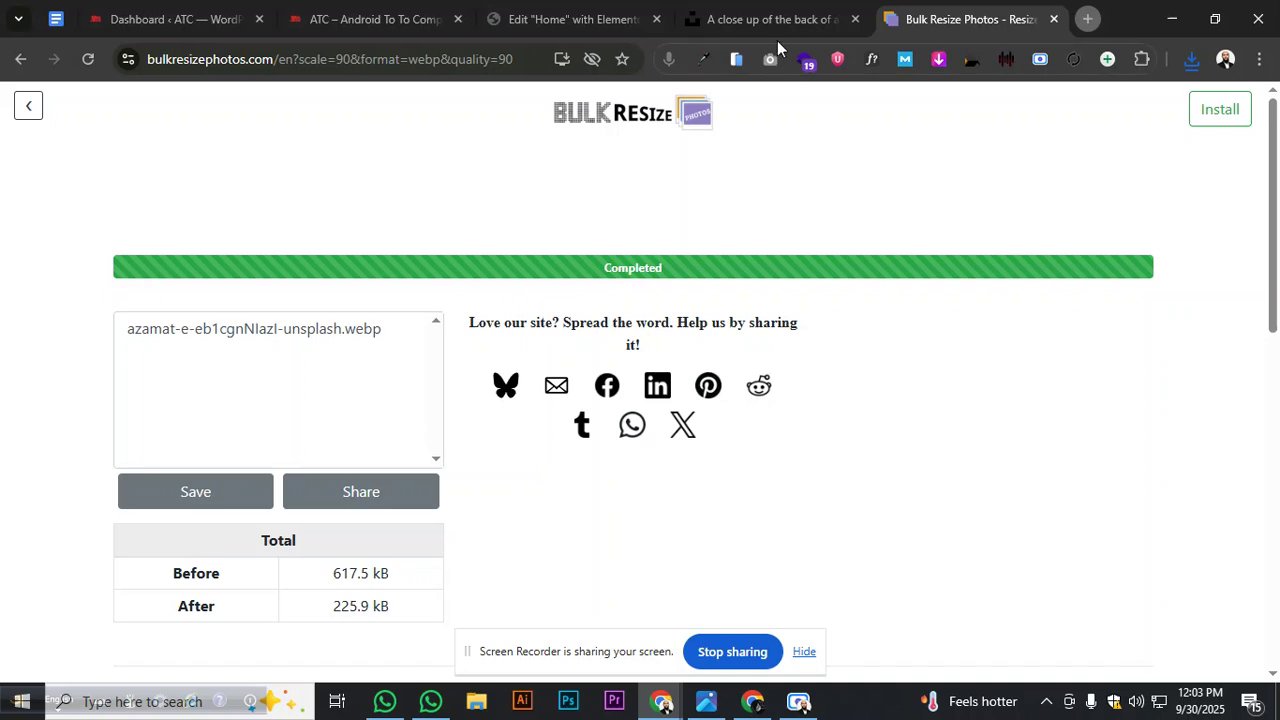
# Load the OnePlus phone photo into the resizer and start converting it to WEBP with the same 90% settings
pyautogui.click(28, 106)
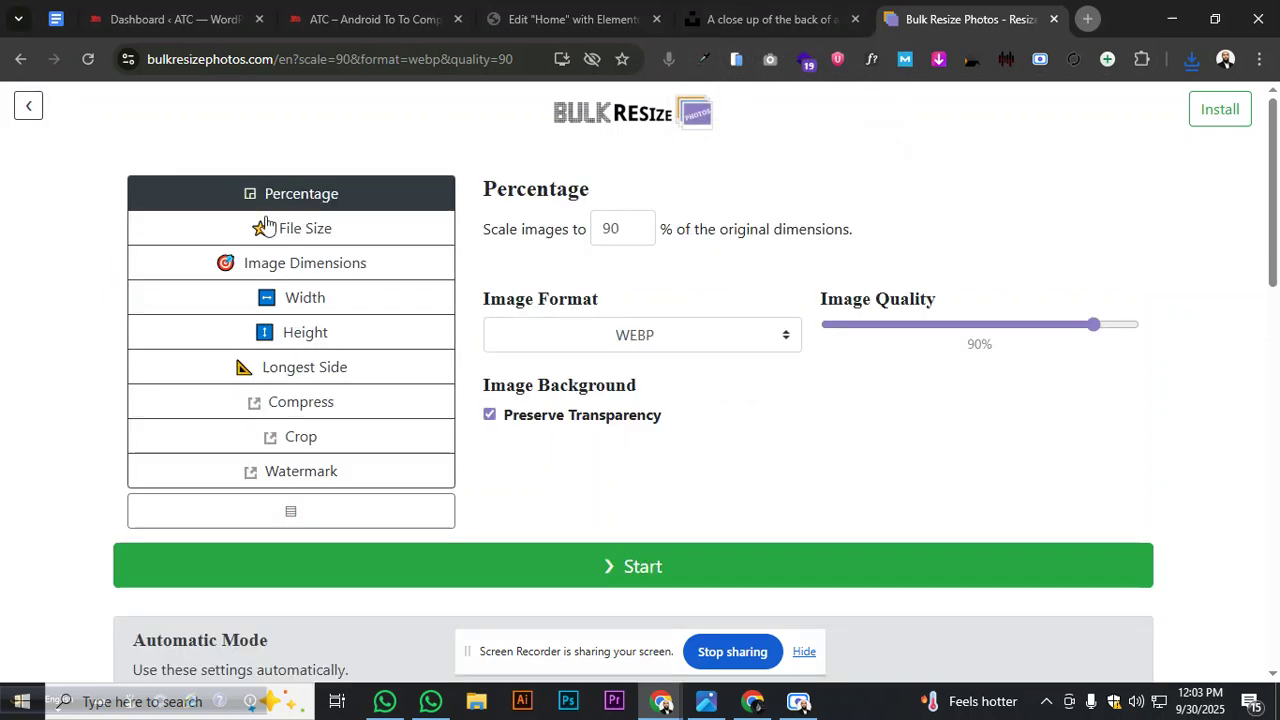
pyautogui.click(27, 106)
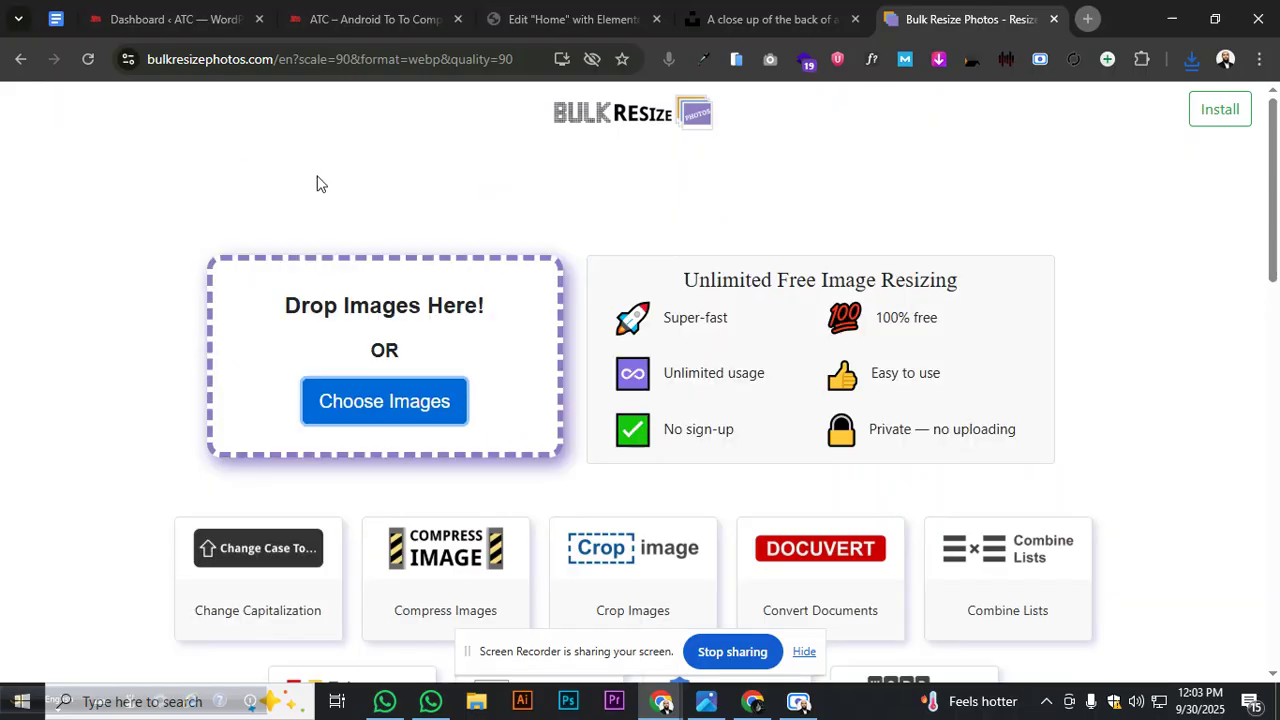
pyautogui.click(368, 402)
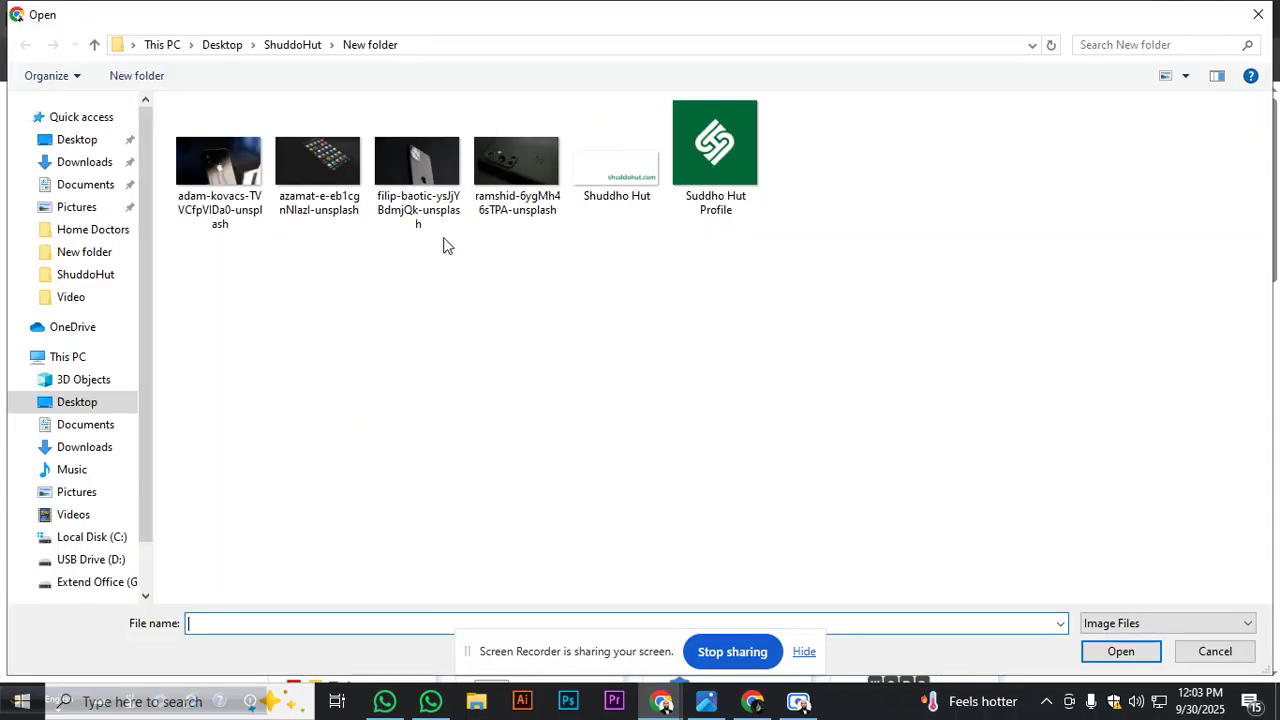
pyautogui.click(444, 182)
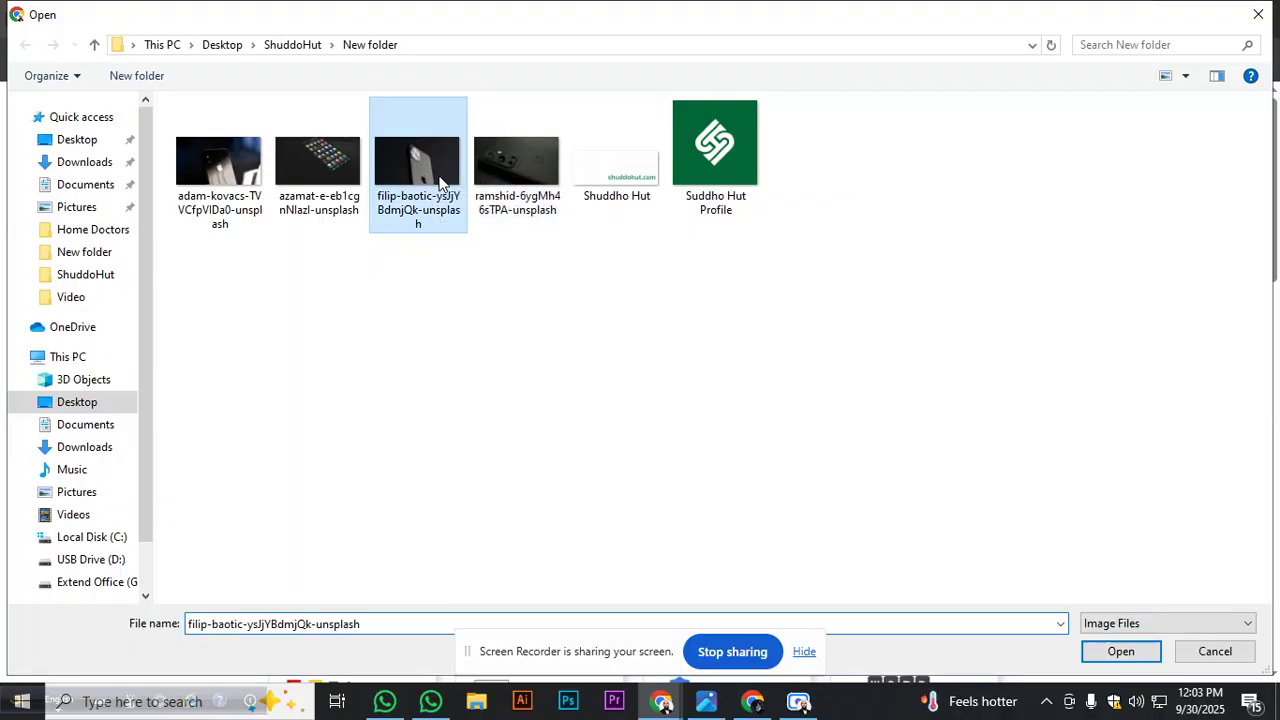
pyautogui.click(497, 188)
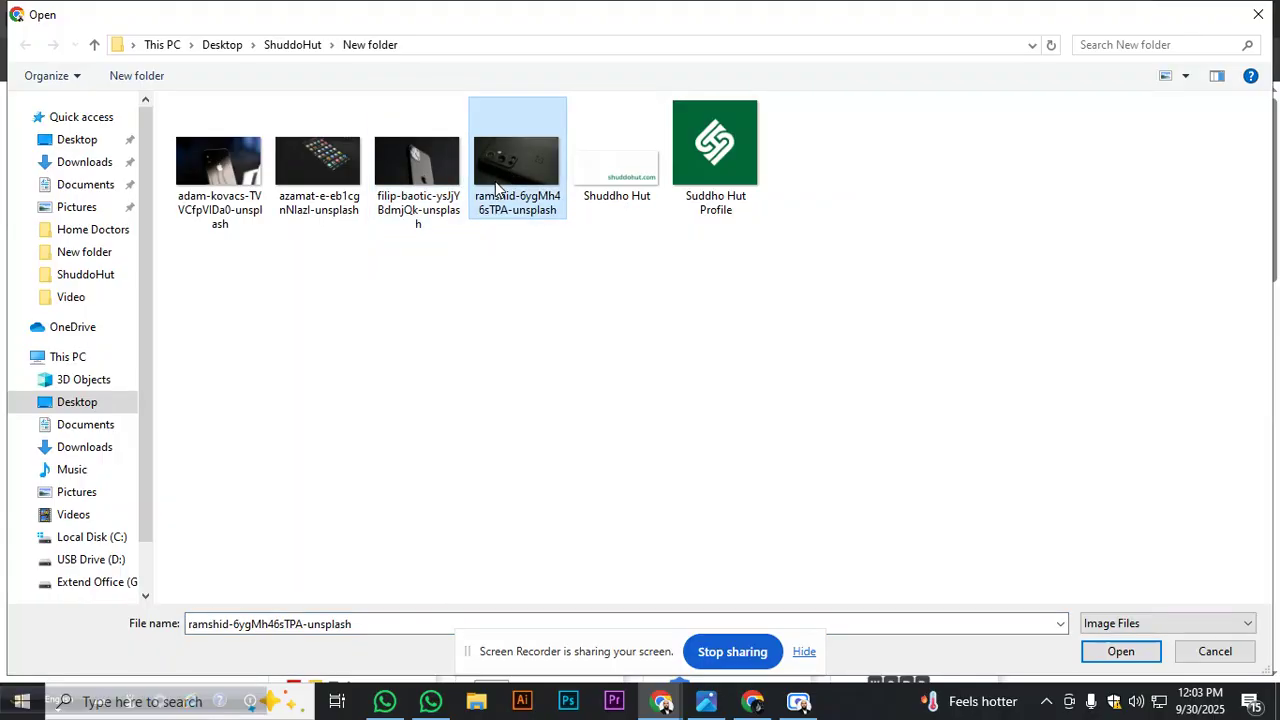
pyautogui.click(1121, 651)
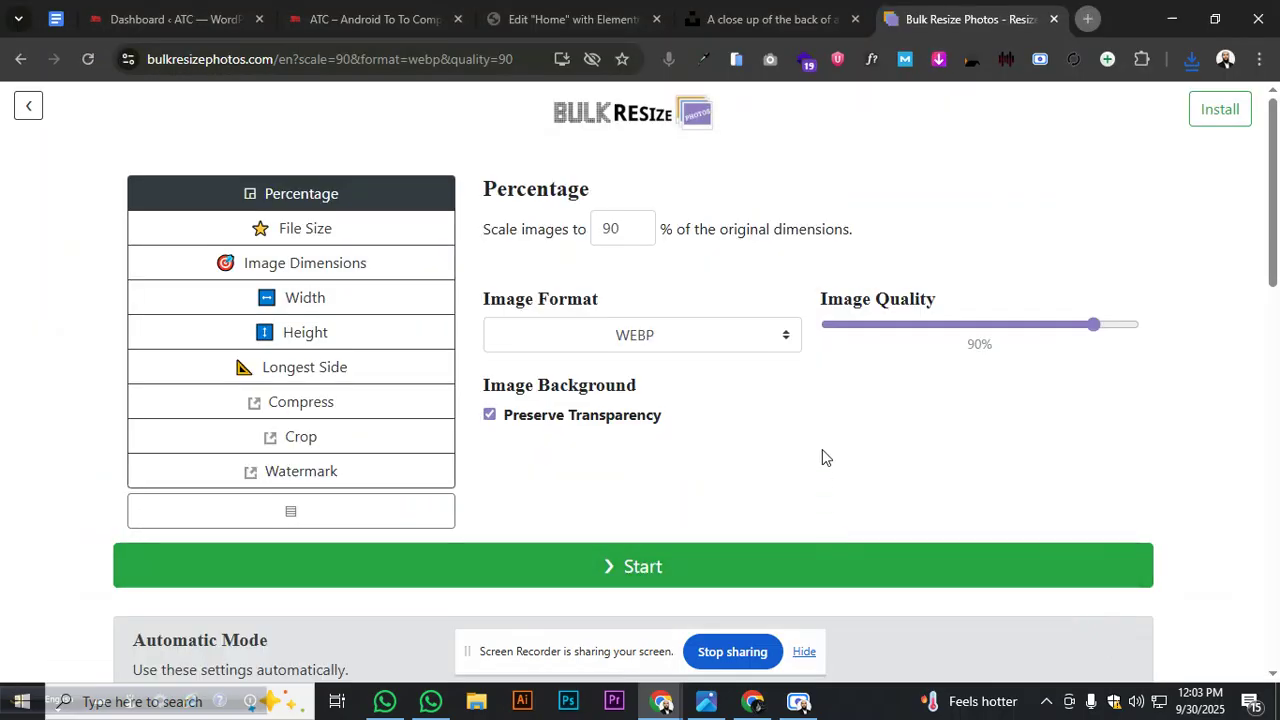
pyautogui.click(692, 568)
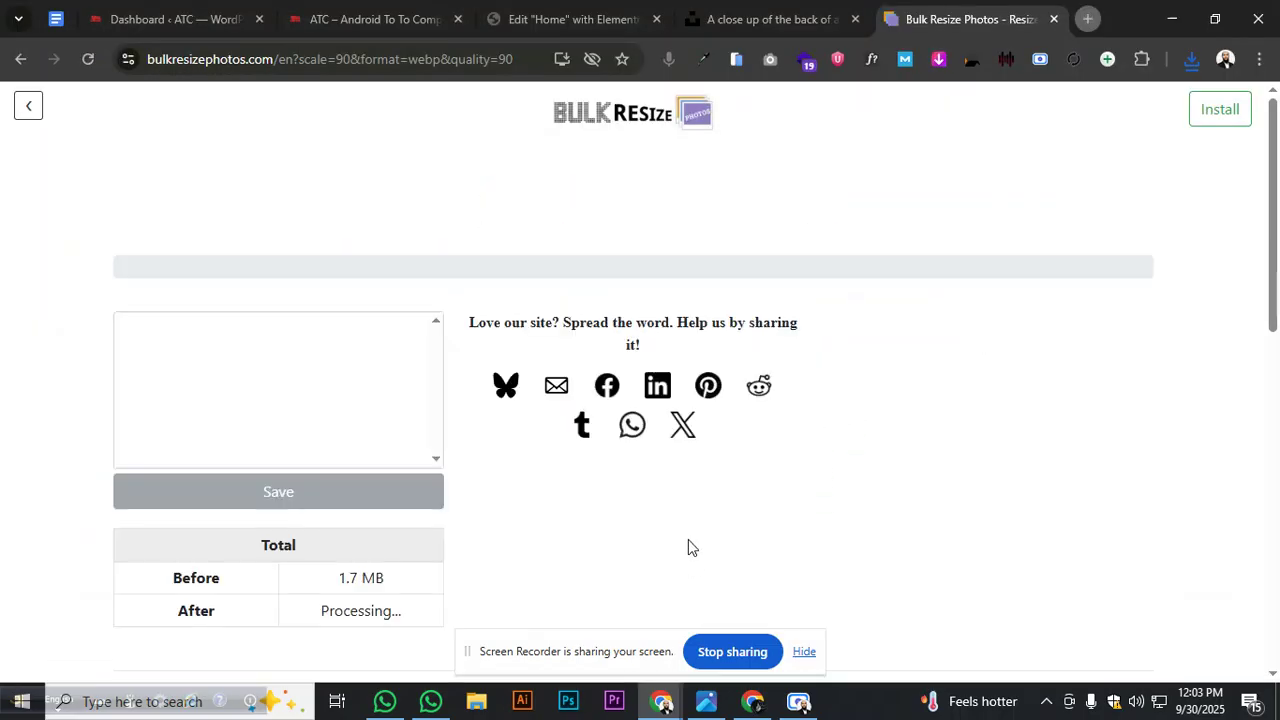
# Open the resizer in a second tab and load the filip-baotic iPhone photo from New folder
pyautogui.middleClick(605, 127)
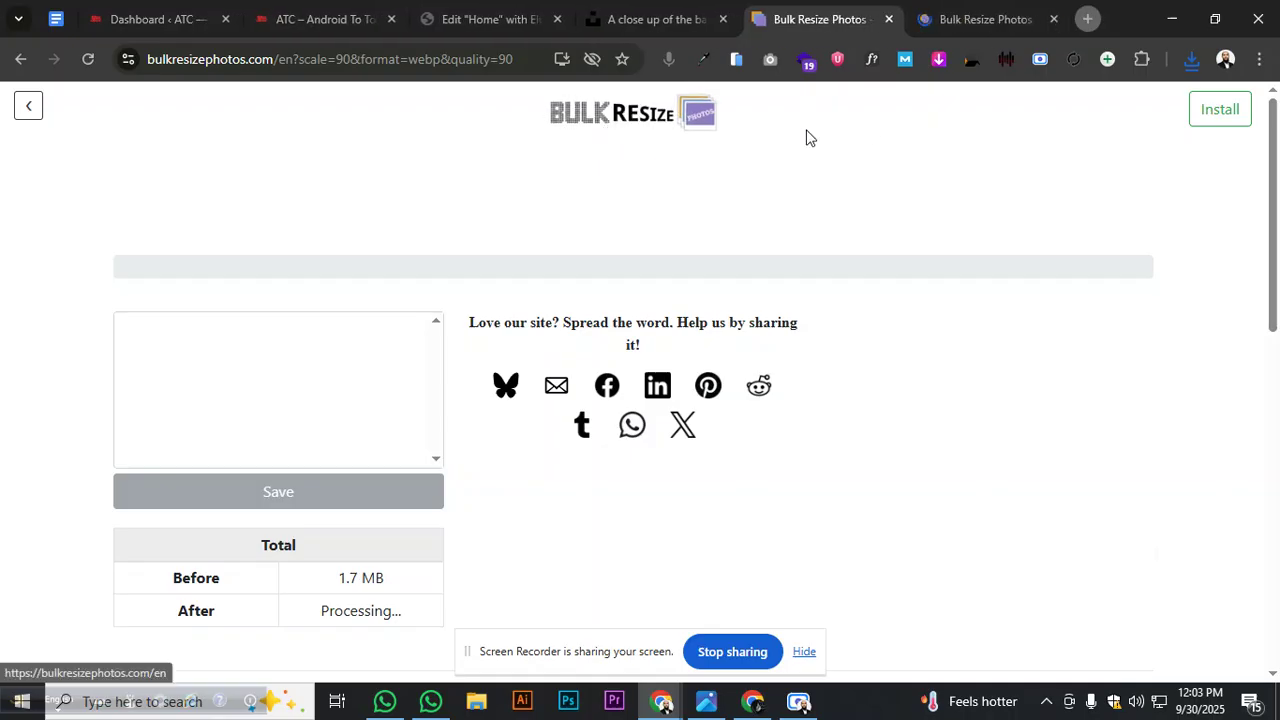
pyautogui.click(962, 22)
pyautogui.click(372, 404)
pyautogui.click(440, 180)
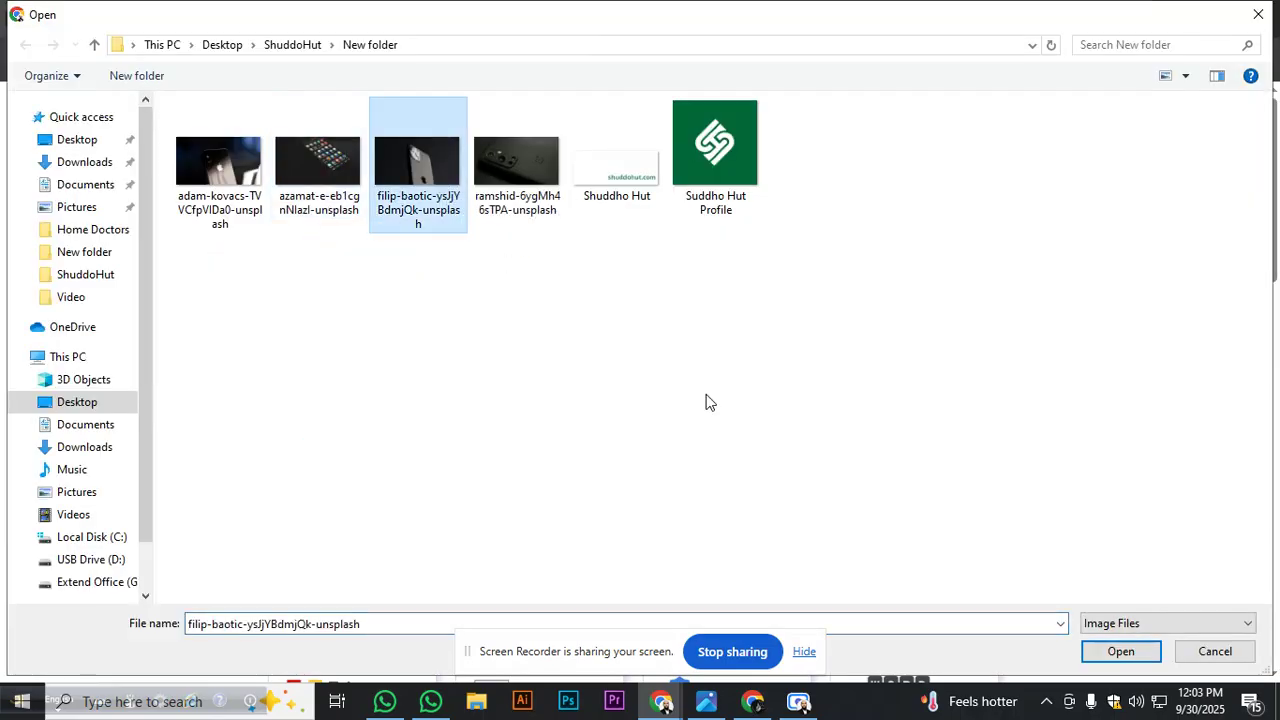
pyautogui.click(1113, 656)
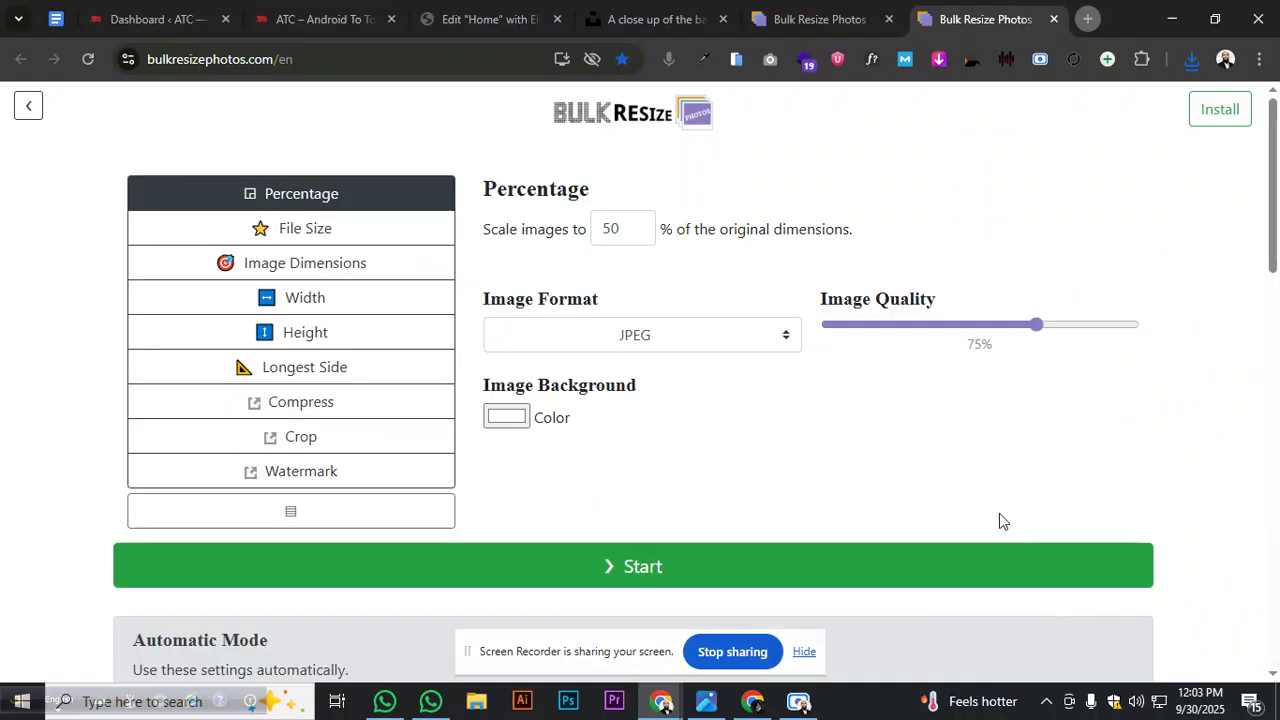
# Convert the iPhone photo to WEBP at 90% of its original dimensions and 90% image quality
pyautogui.moveTo(1041, 325); pyautogui.dragTo(1095, 327)
pyautogui.doubleClick(620, 229)
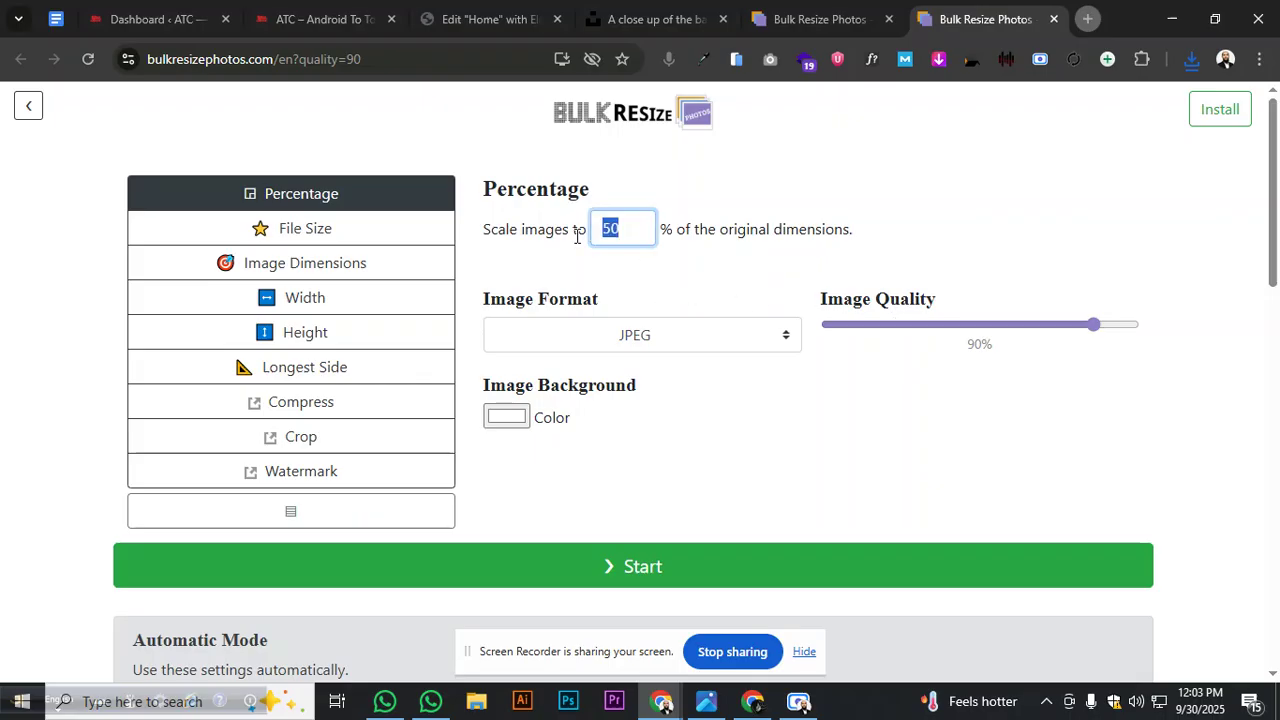
pyautogui.click(660, 335)
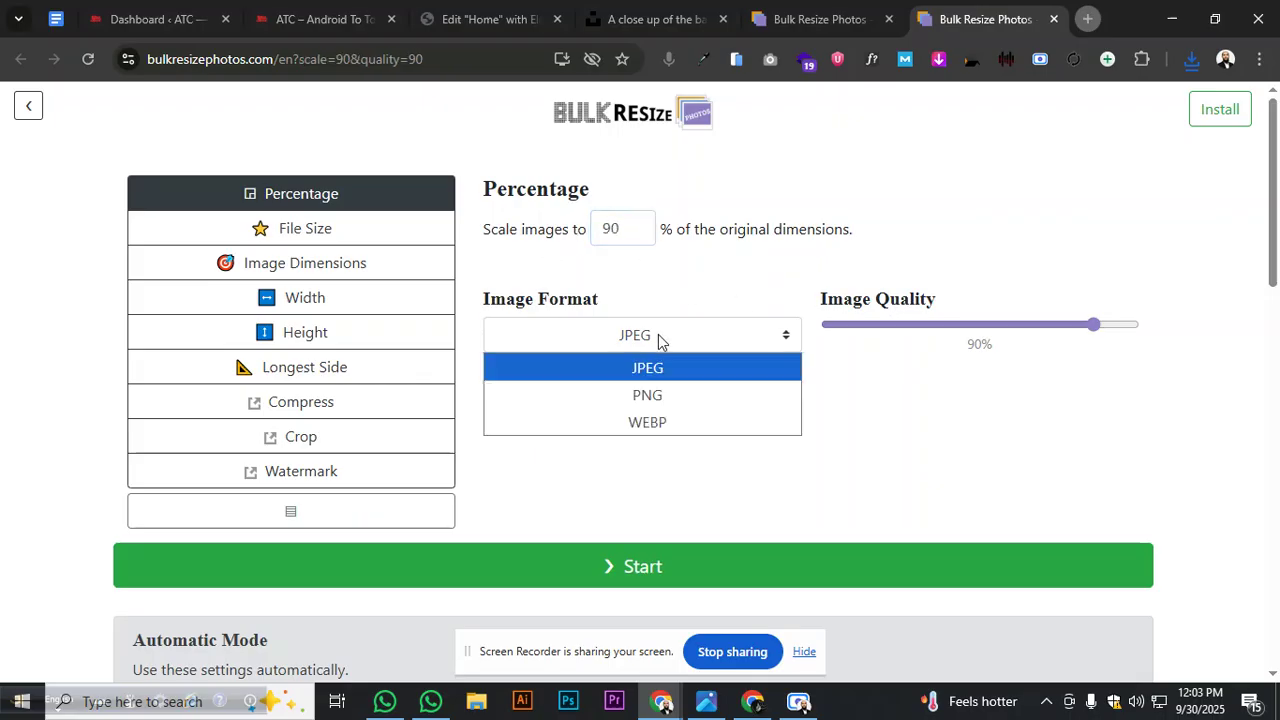
pyautogui.click(651, 423)
pyautogui.click(645, 566)
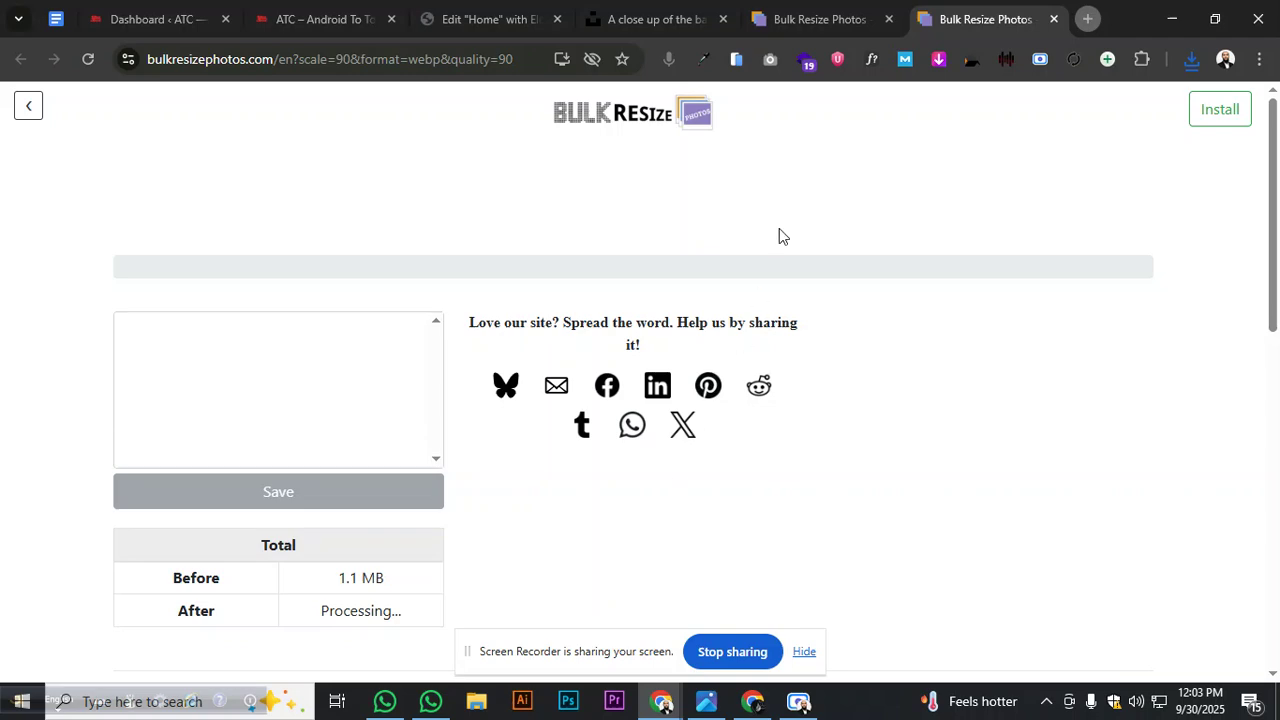
# Place the downloaded WebP files of the OnePlus phone and the iPhone into New folder and open that folder
pyautogui.moveTo(1107, 100); pyautogui.dragTo(1045, 150)
pyautogui.click(476, 701)
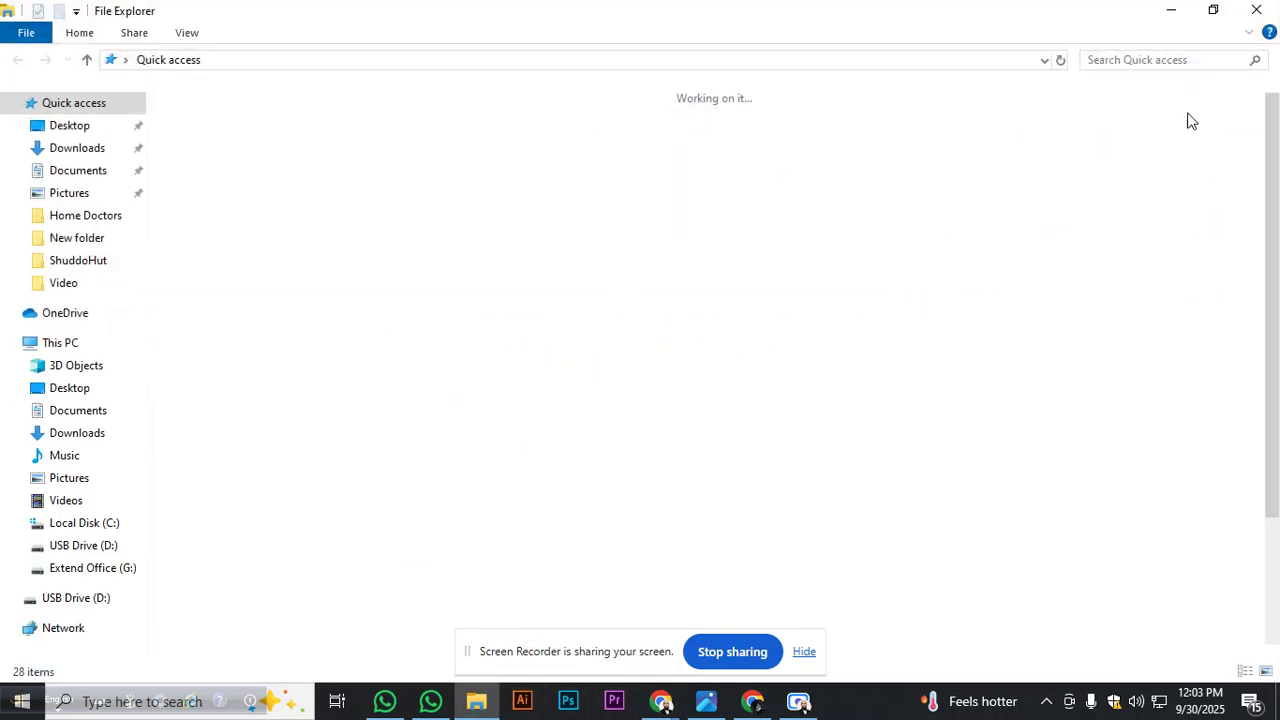
pyautogui.click(1265, 14)
pyautogui.click(1191, 59)
pyautogui.moveTo(920, 163); pyautogui.dragTo(98, 245)
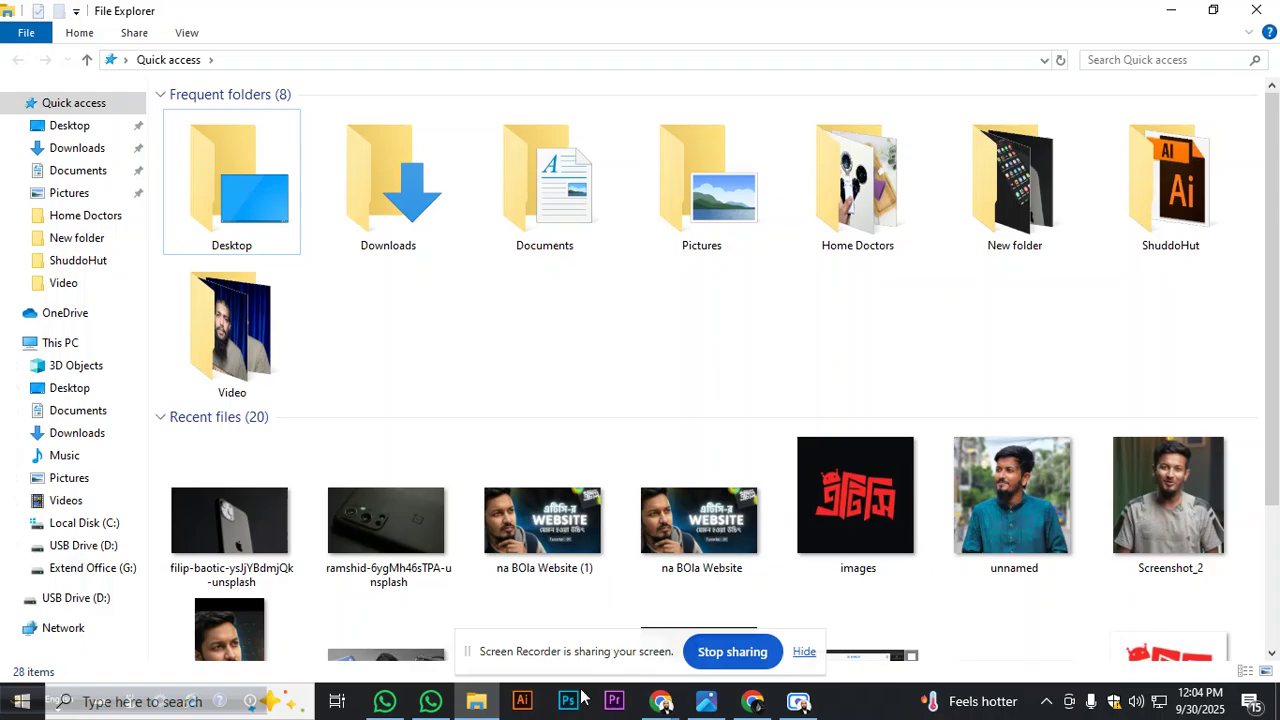
pyautogui.click(486, 704)
pyautogui.moveTo(1057, 203); pyautogui.dragTo(103, 245)
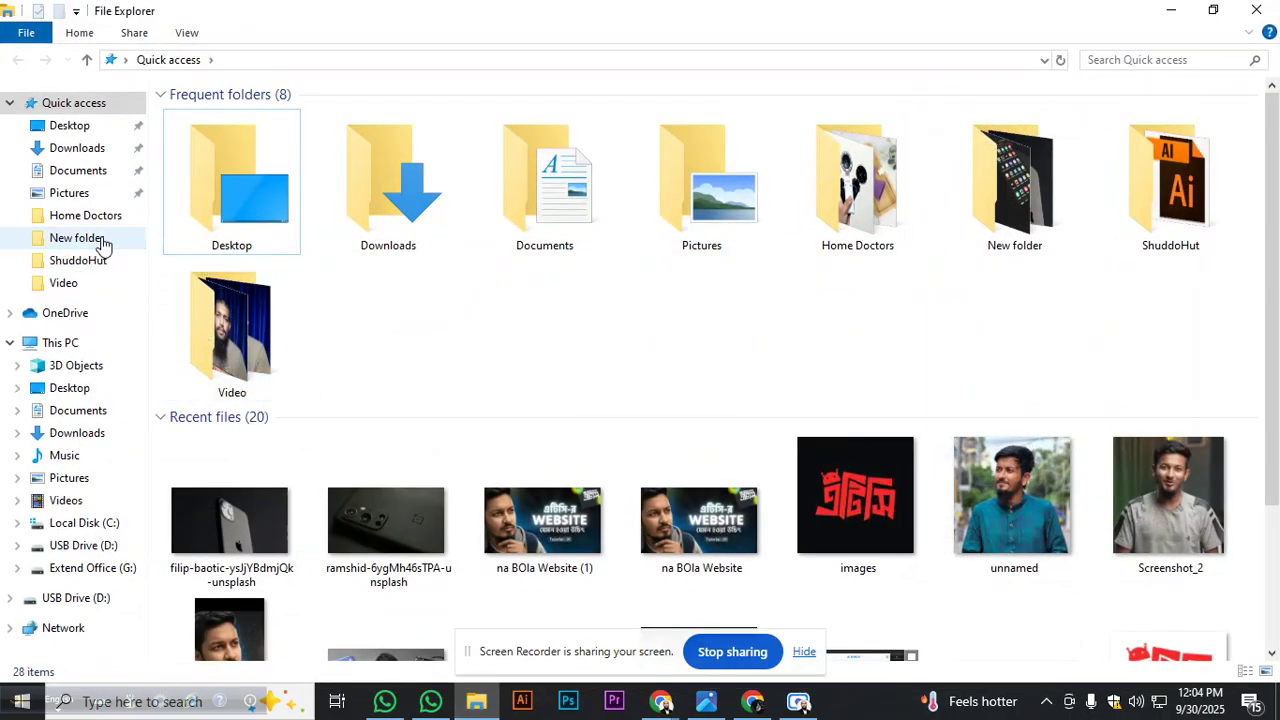
pyautogui.click(100, 240)
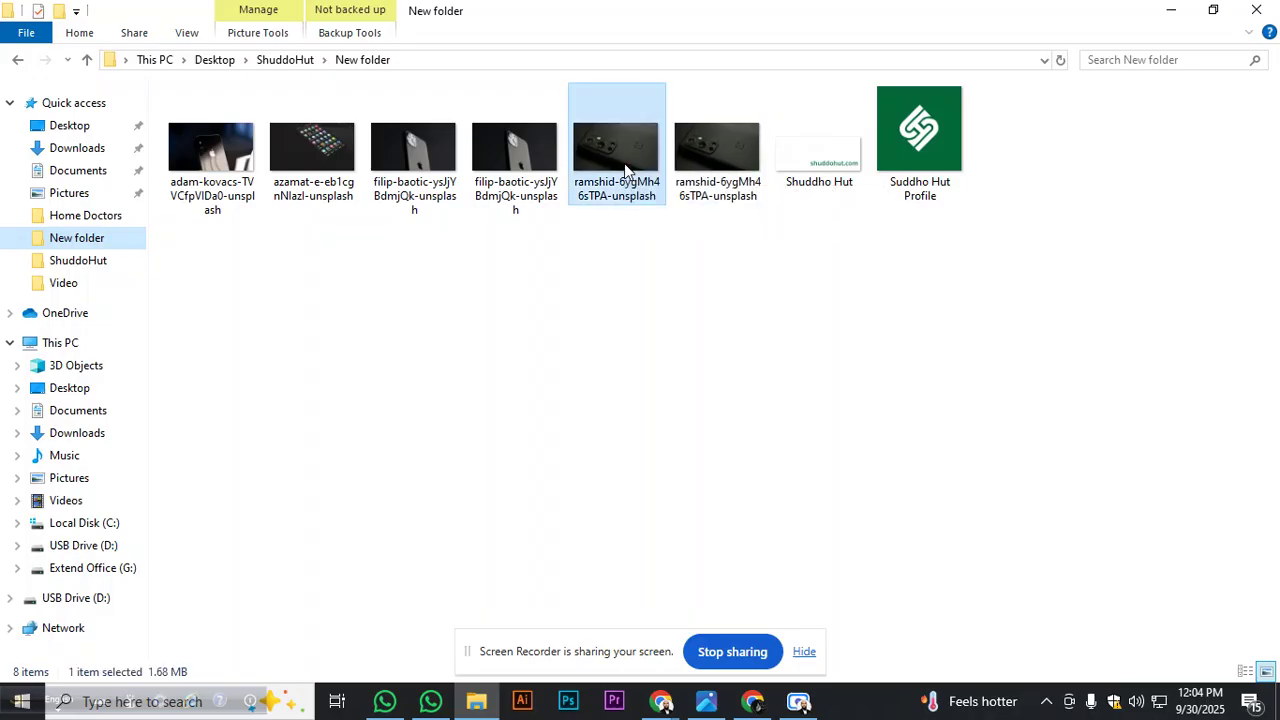
# Delete the original JPGs of the OnePlus phone and the iPhone from New folder and close the folder window
pyautogui.click(434, 163)
pyautogui.click(604, 262)
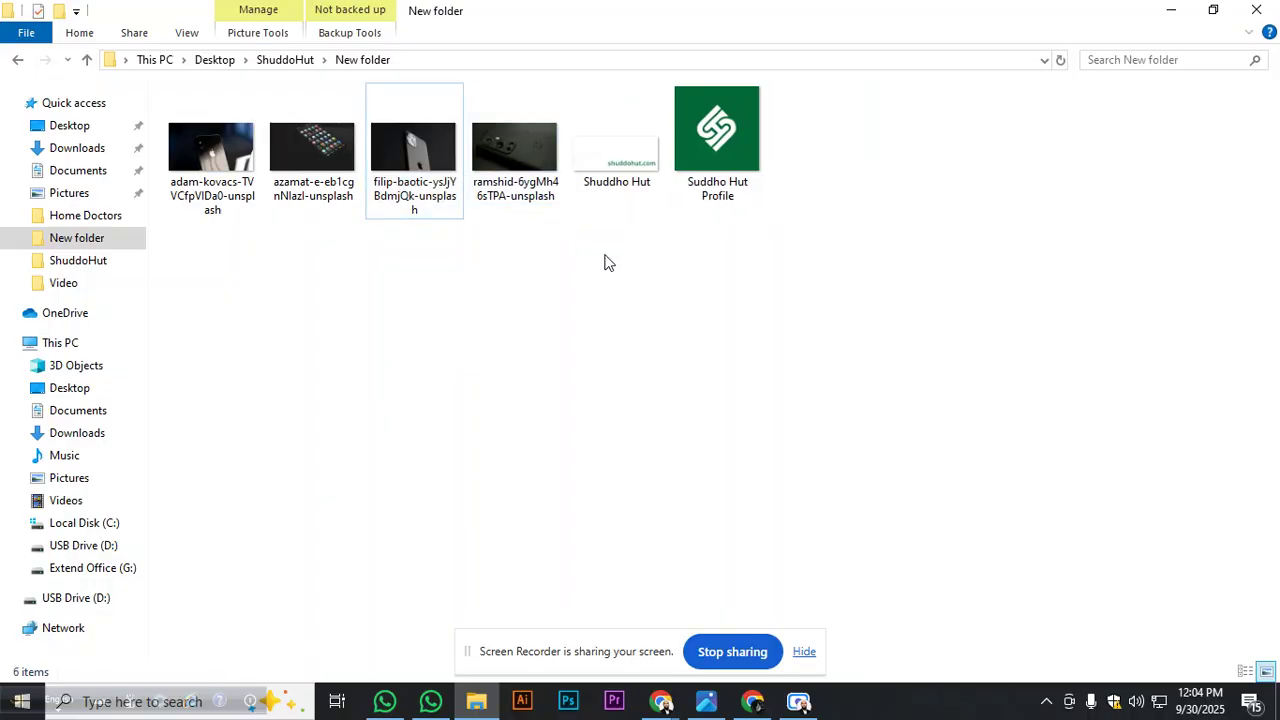
pyautogui.click(1272, 6)
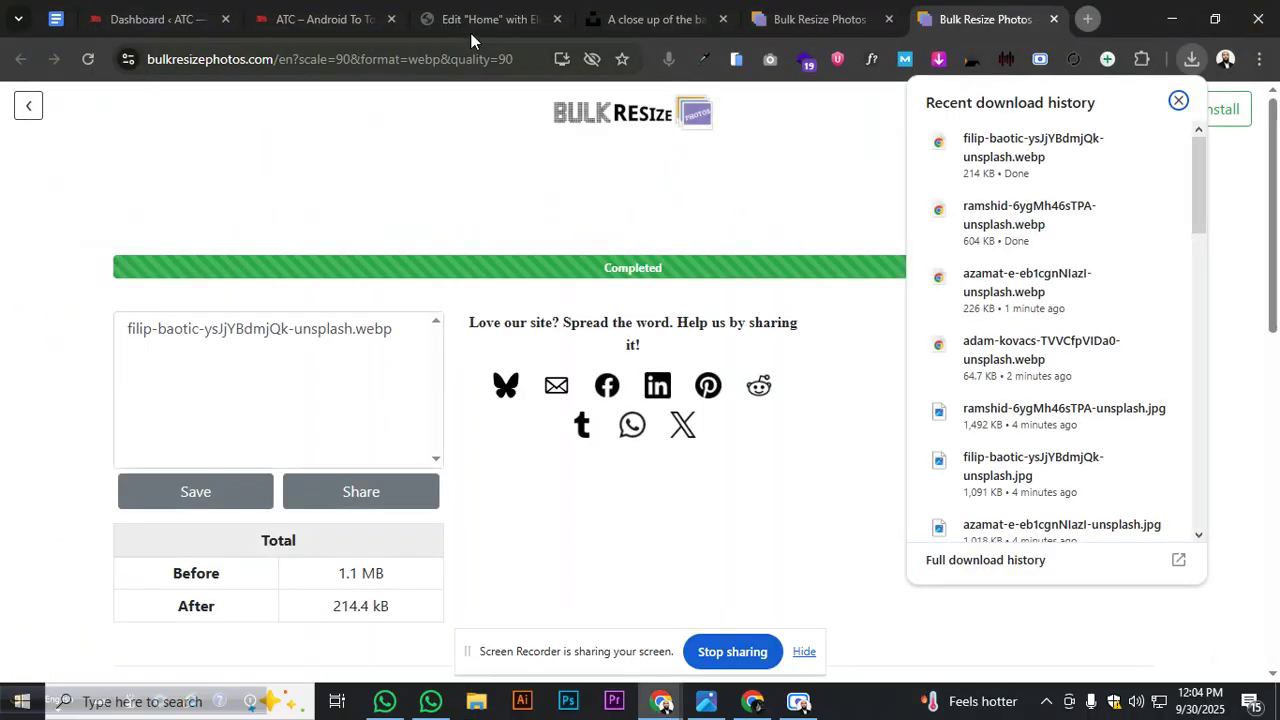
# Return to the Home page in Elementor and add a Flexbox container with a single downward column
pyautogui.click(476, 22)
pyautogui.click(722, 376)
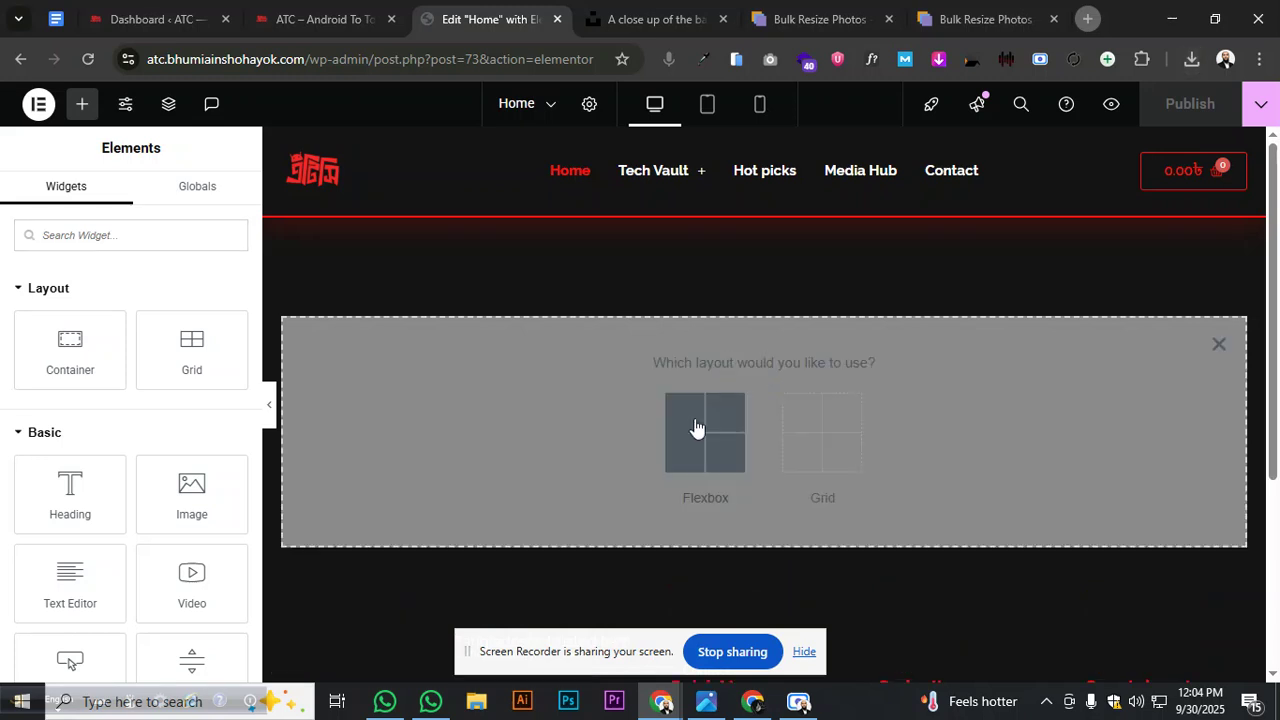
pyautogui.click(706, 425)
pyautogui.click(571, 412)
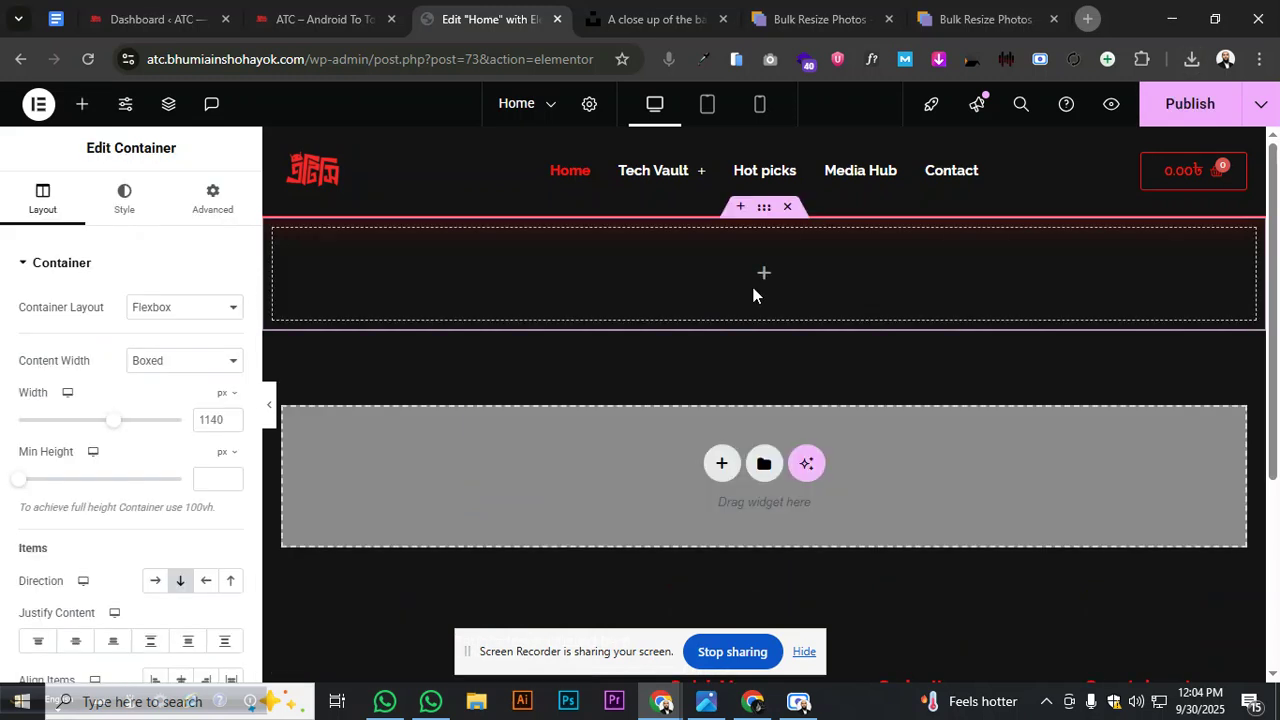
pyautogui.click(127, 210)
pyautogui.click(84, 103)
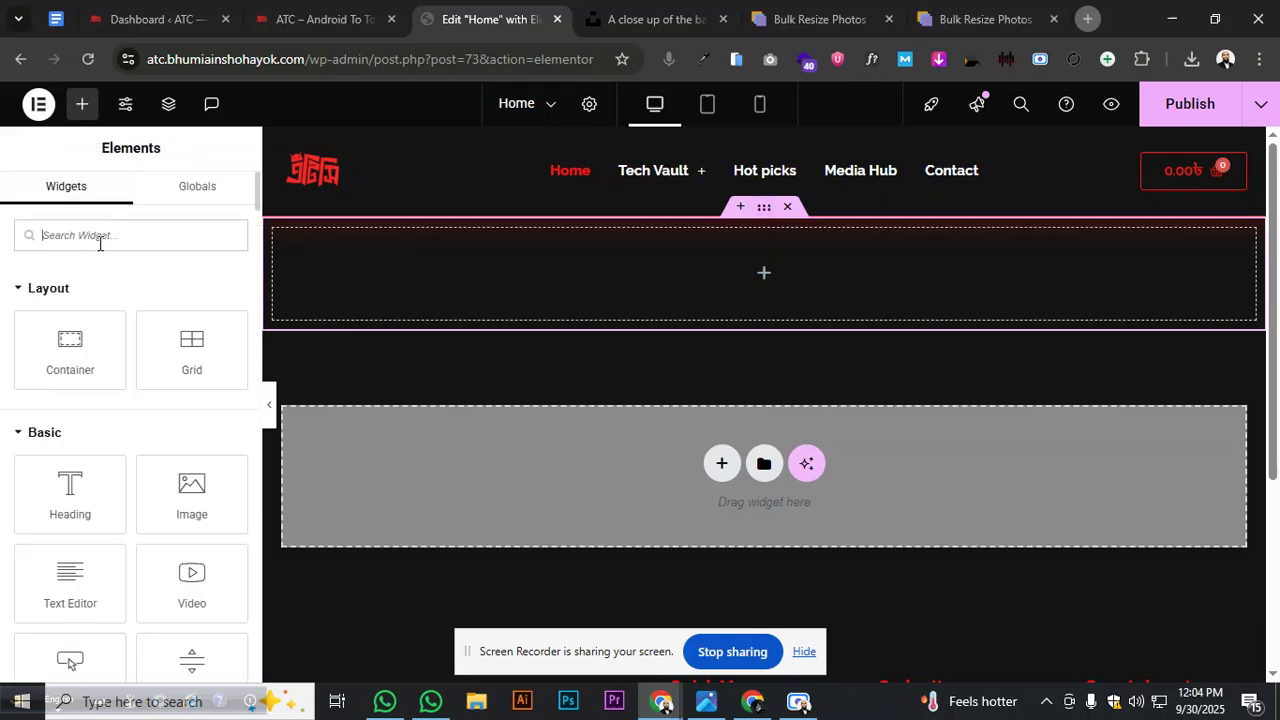
pyautogui.write('Car')
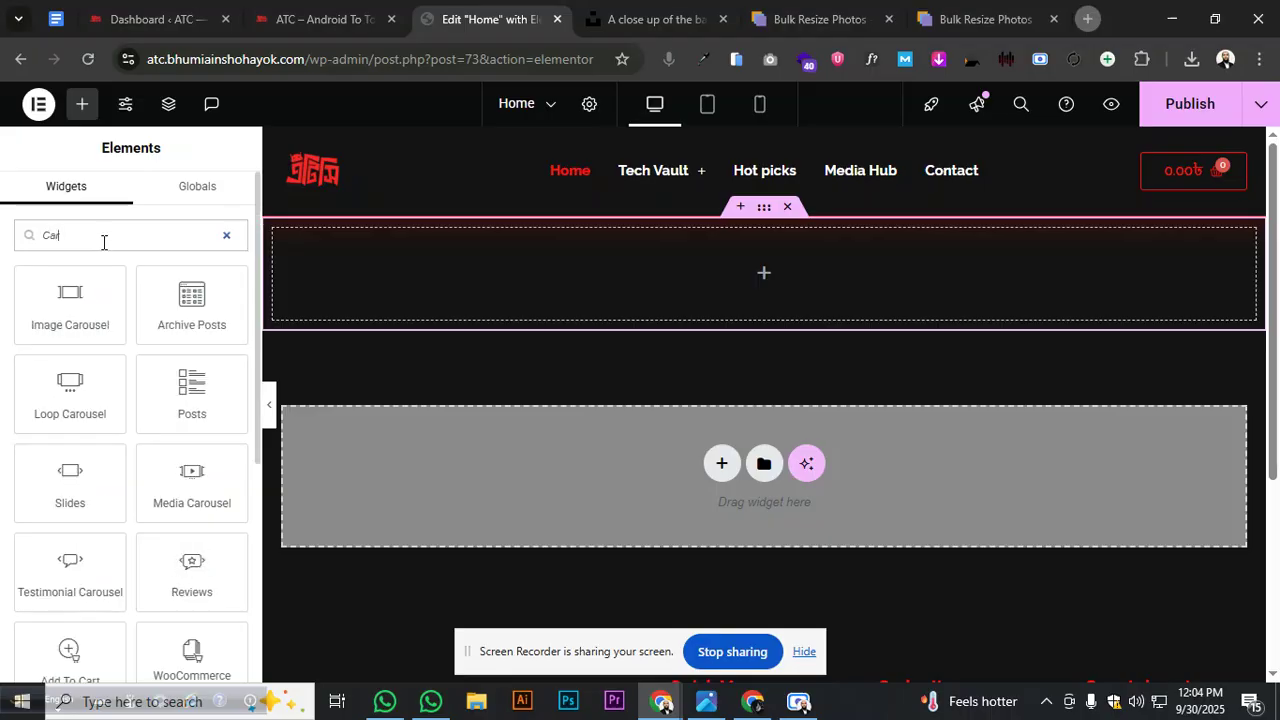
pyautogui.moveTo(70, 300); pyautogui.dragTo(686, 302)
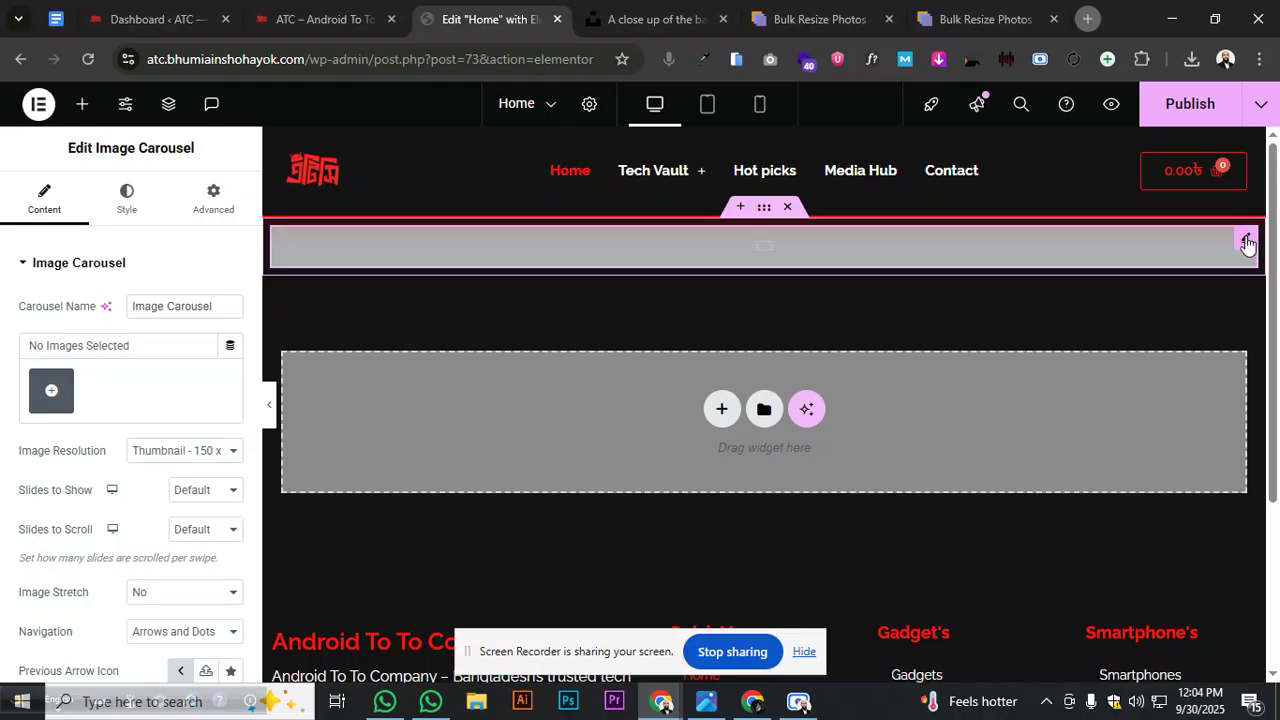
pyautogui.press('Delete')
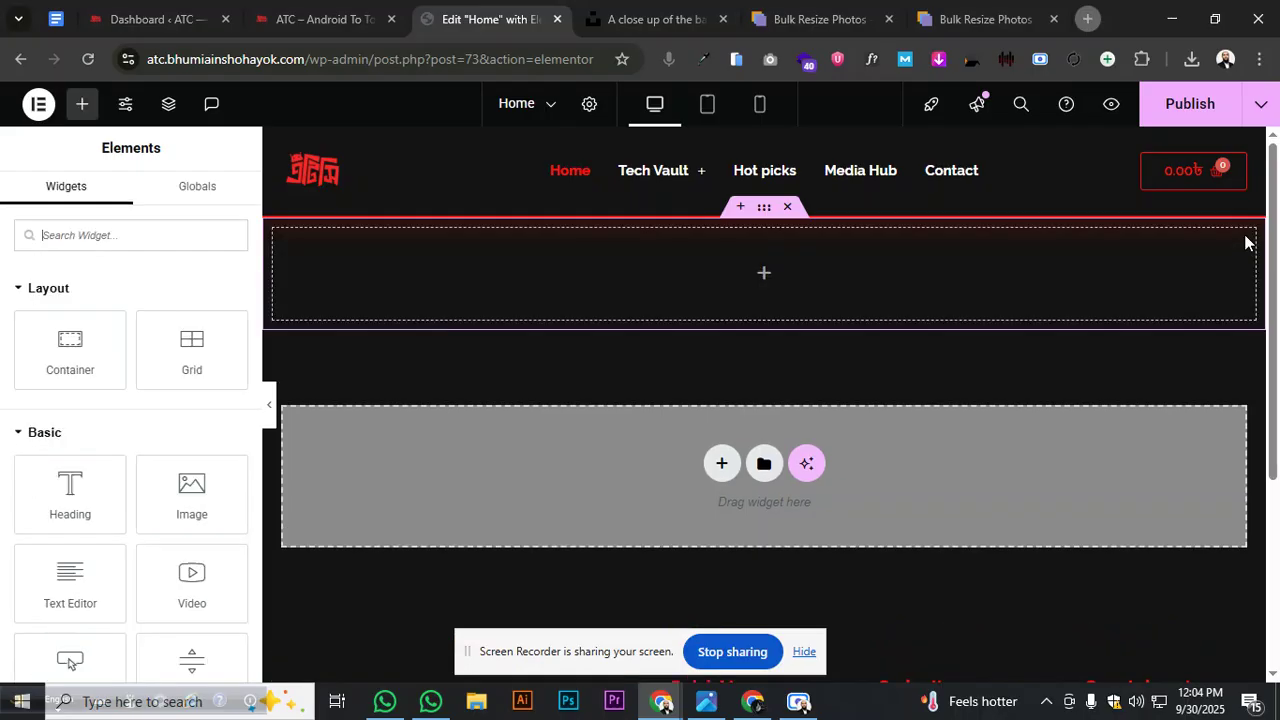
# Set the new container's background type to Slideshow
pyautogui.click(280, 289)
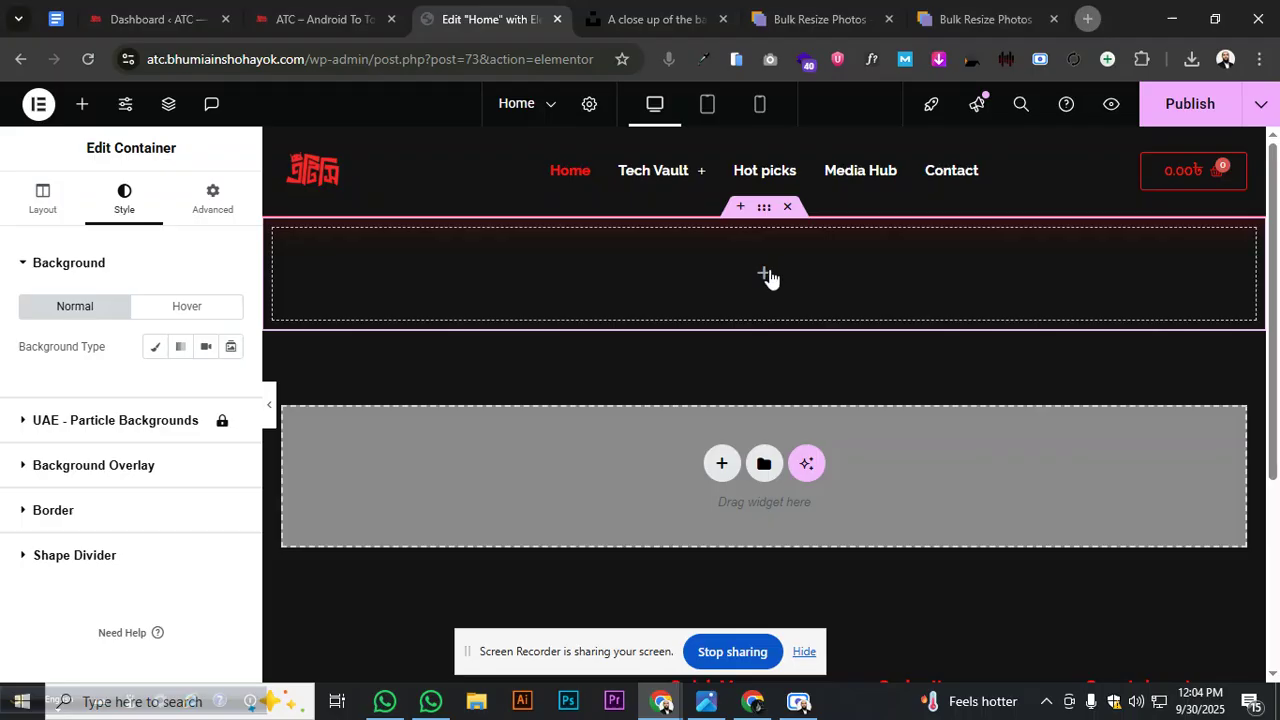
pyautogui.click(270, 395)
pyautogui.click(7, 400)
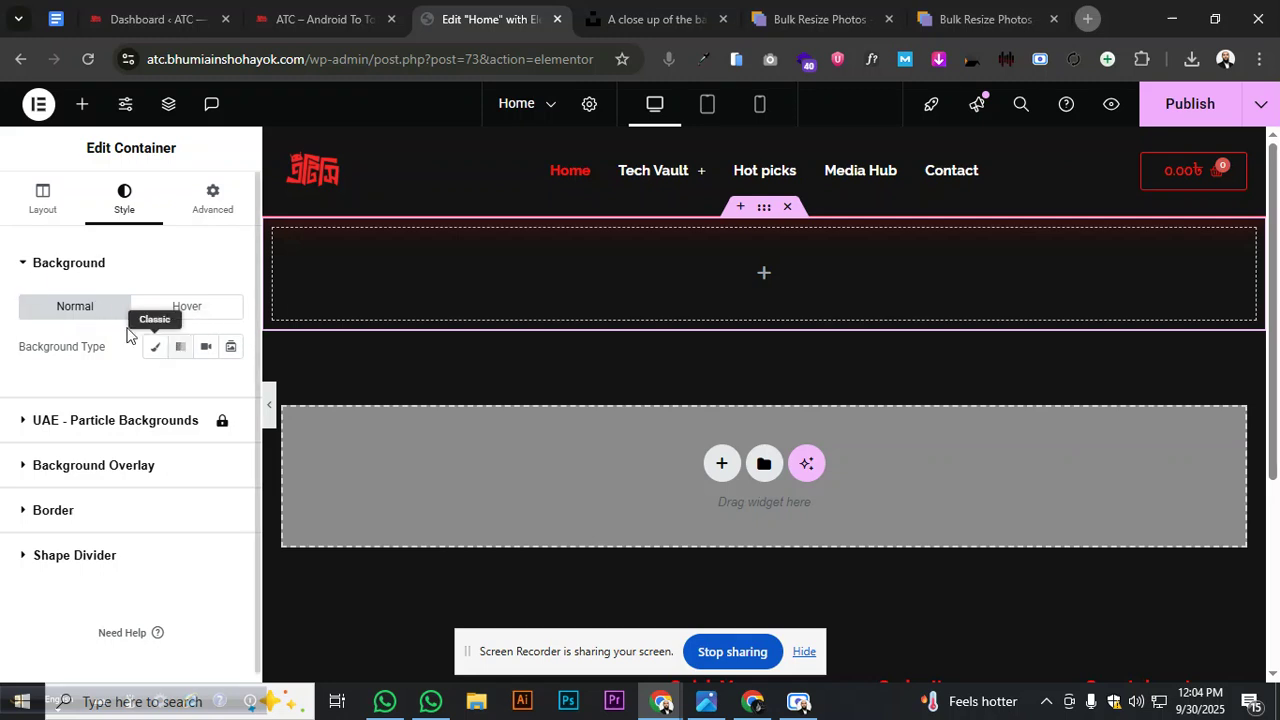
pyautogui.click(231, 349)
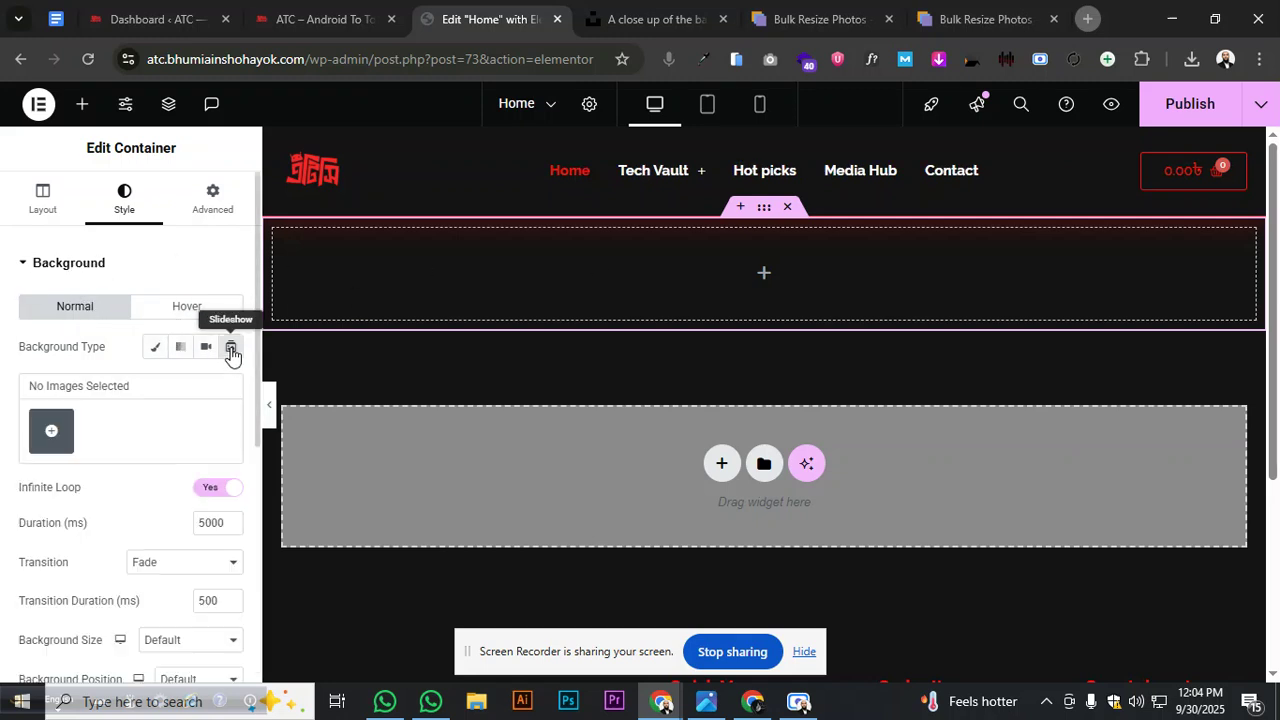
# Upload the four WebP phone photos from New folder and insert them as the container's slideshow gallery
pyautogui.click(50, 434)
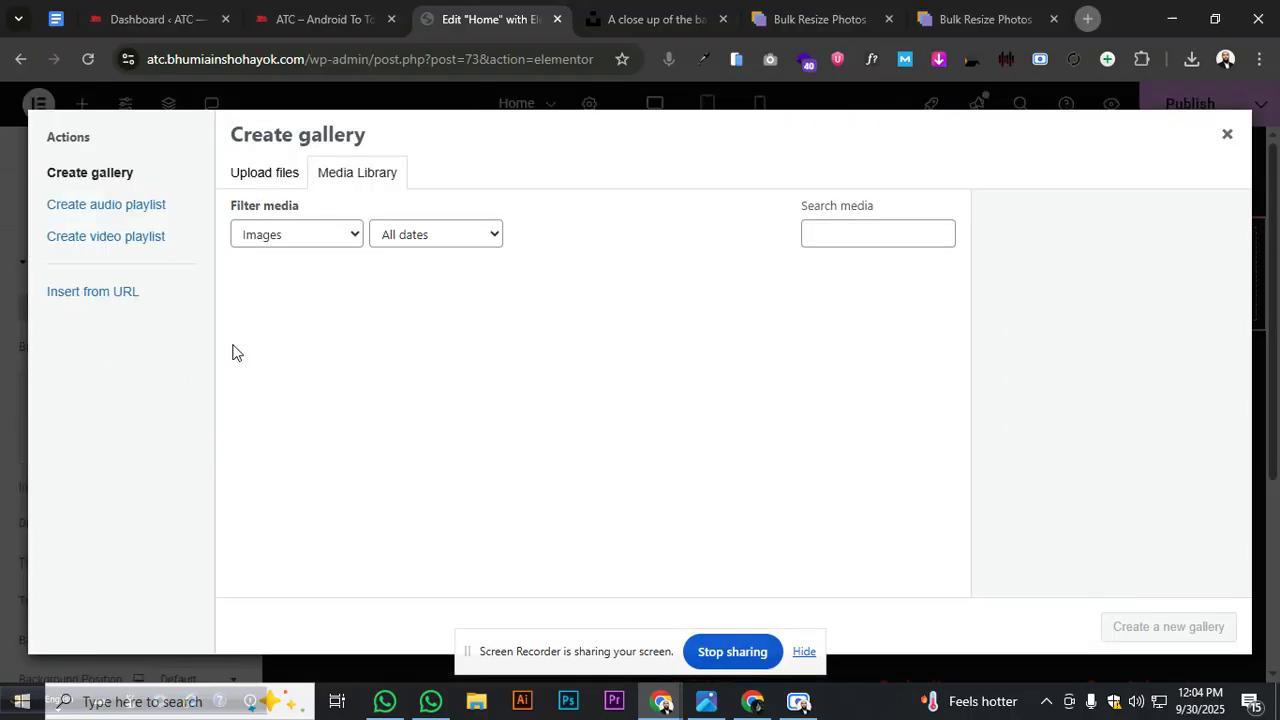
pyautogui.click(290, 178)
pyautogui.click(724, 404)
pyautogui.moveTo(183, 248); pyautogui.dragTo(511, 176)
pyautogui.click(1110, 651)
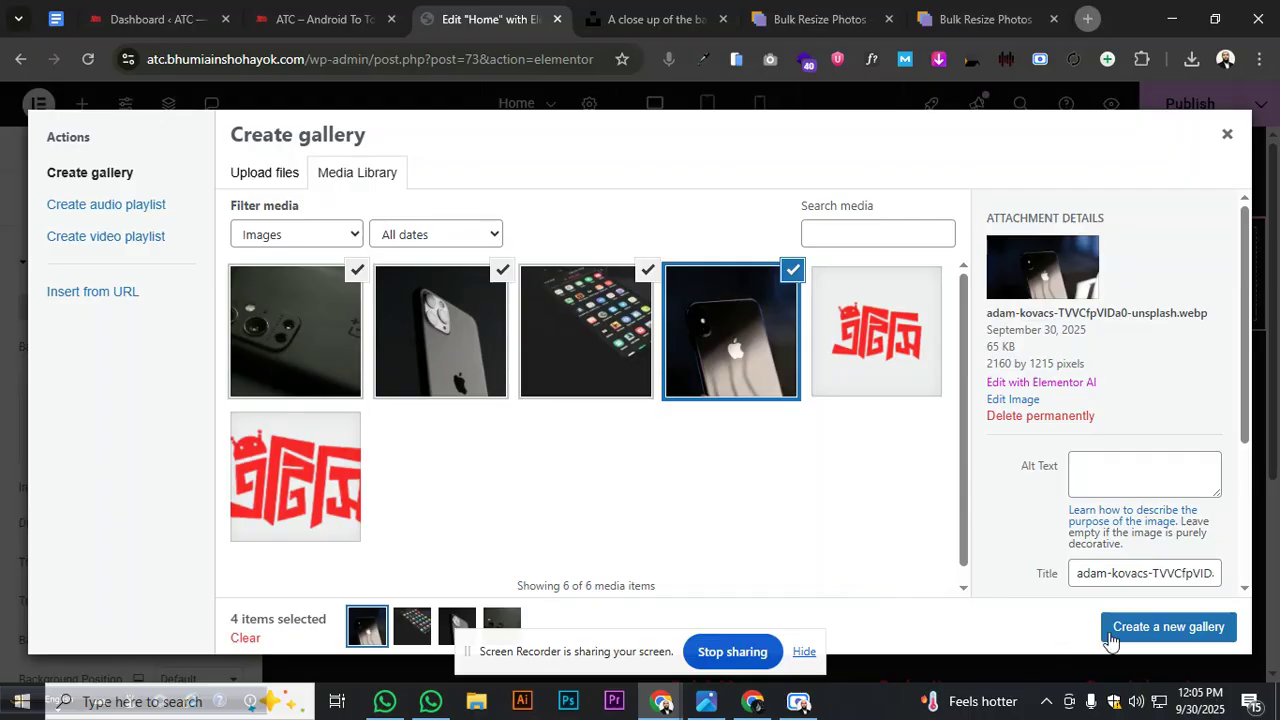
pyautogui.click(1137, 628)
pyautogui.click(1165, 628)
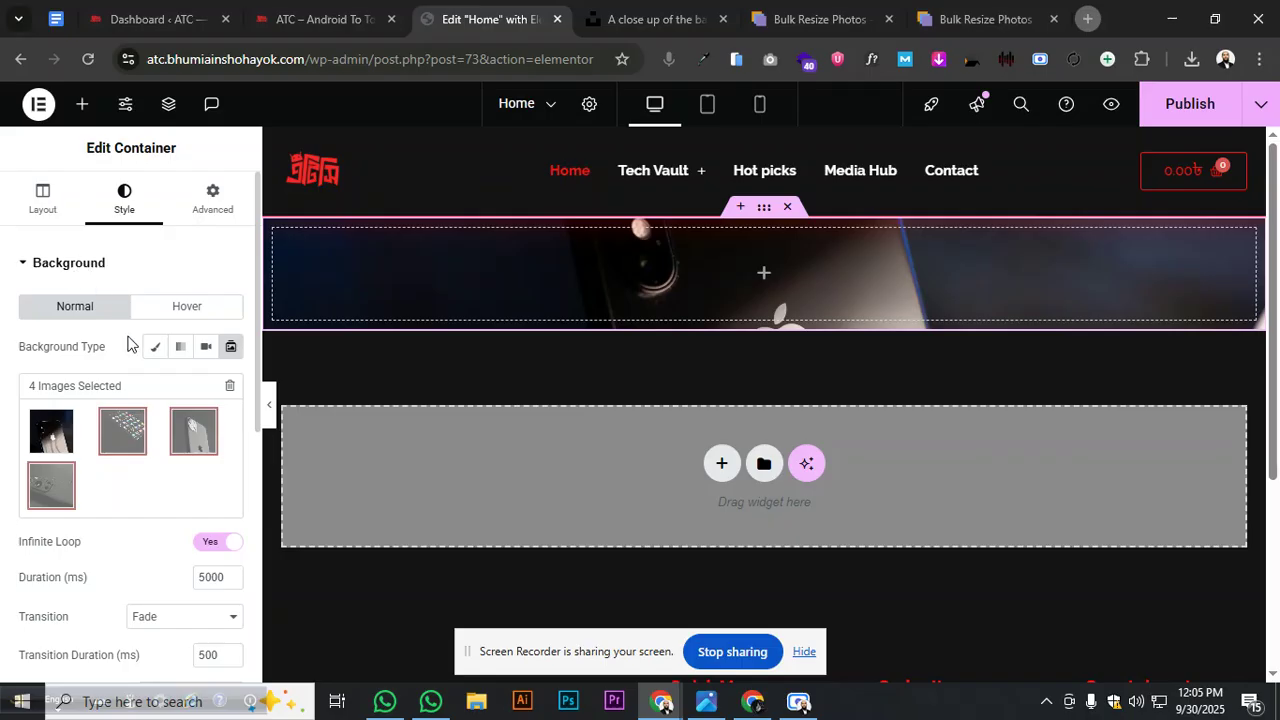
# Give the container a classic background overlay in the dark color #201E1E
pyautogui.click(65, 263)
pyautogui.click(88, 310)
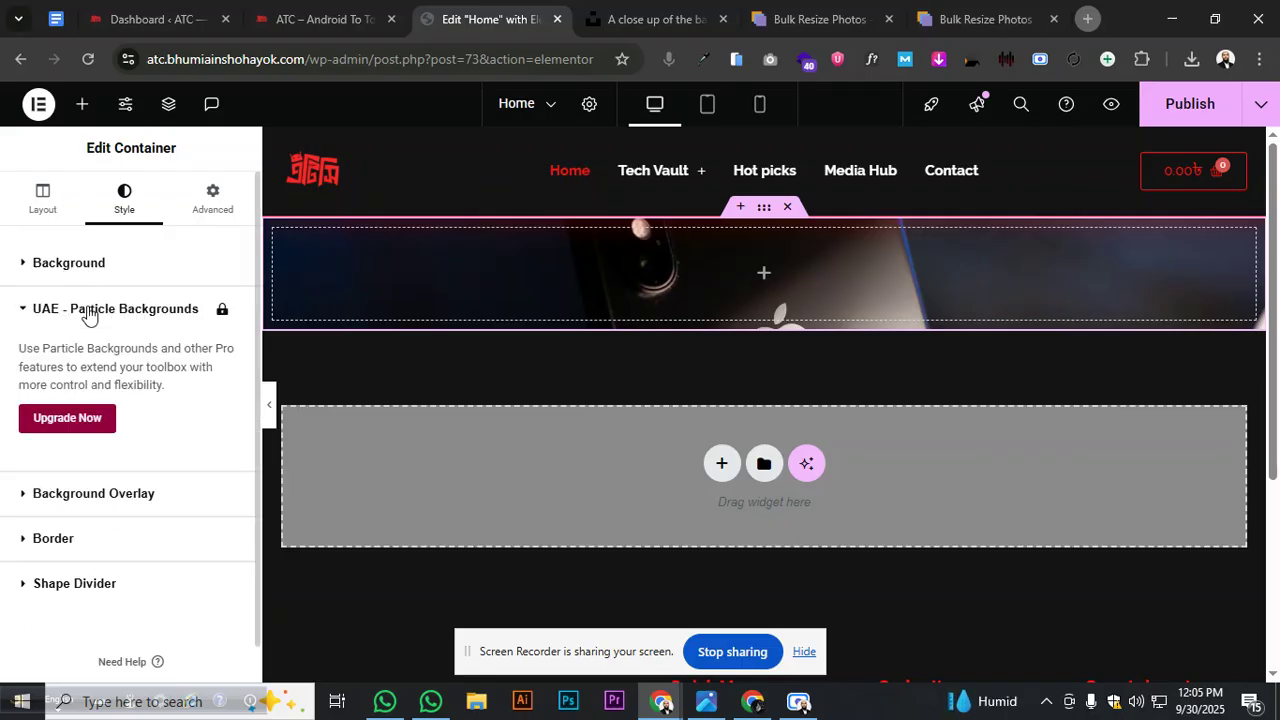
pyautogui.click(88, 310)
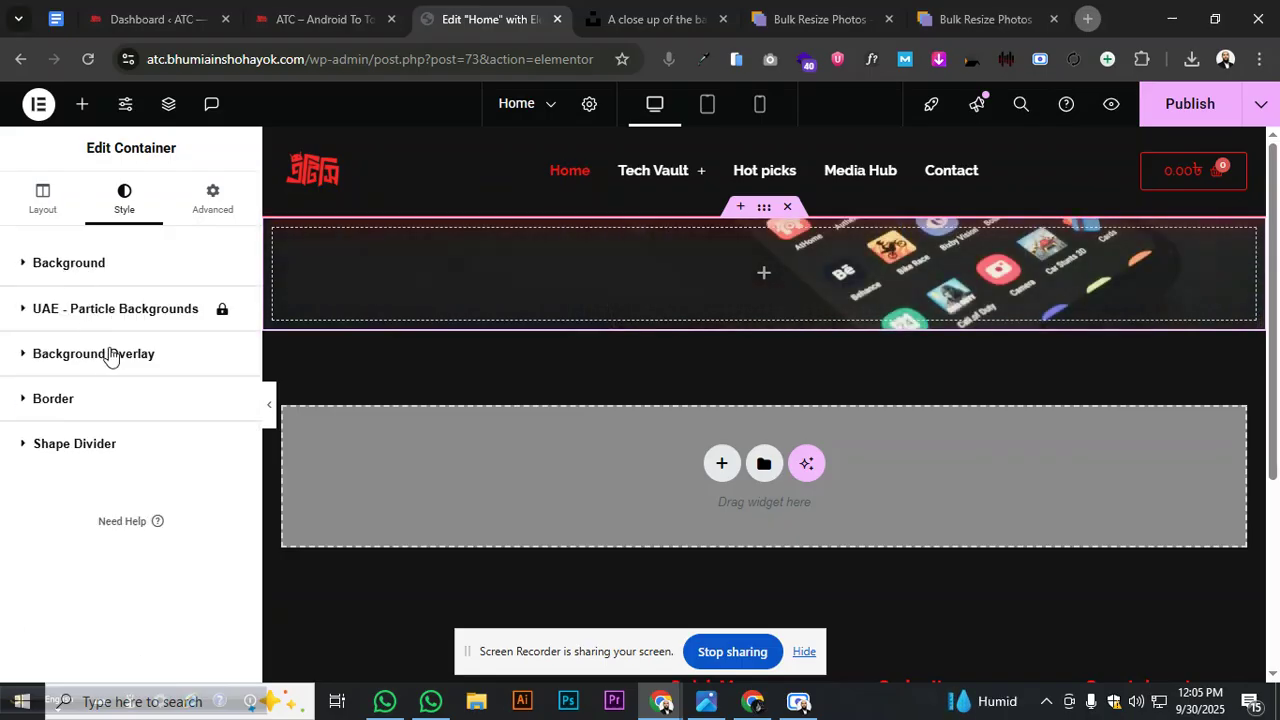
pyautogui.click(98, 354)
pyautogui.click(205, 437)
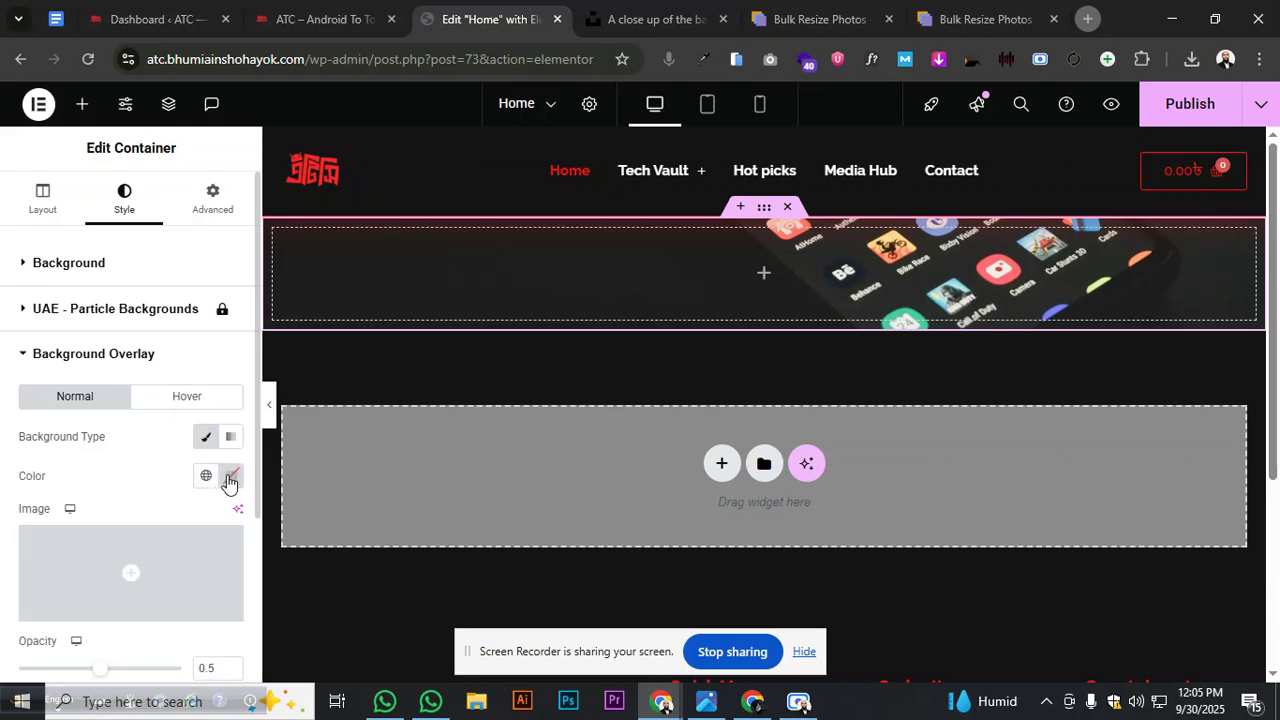
pyautogui.click(207, 477)
pyautogui.click(130, 360)
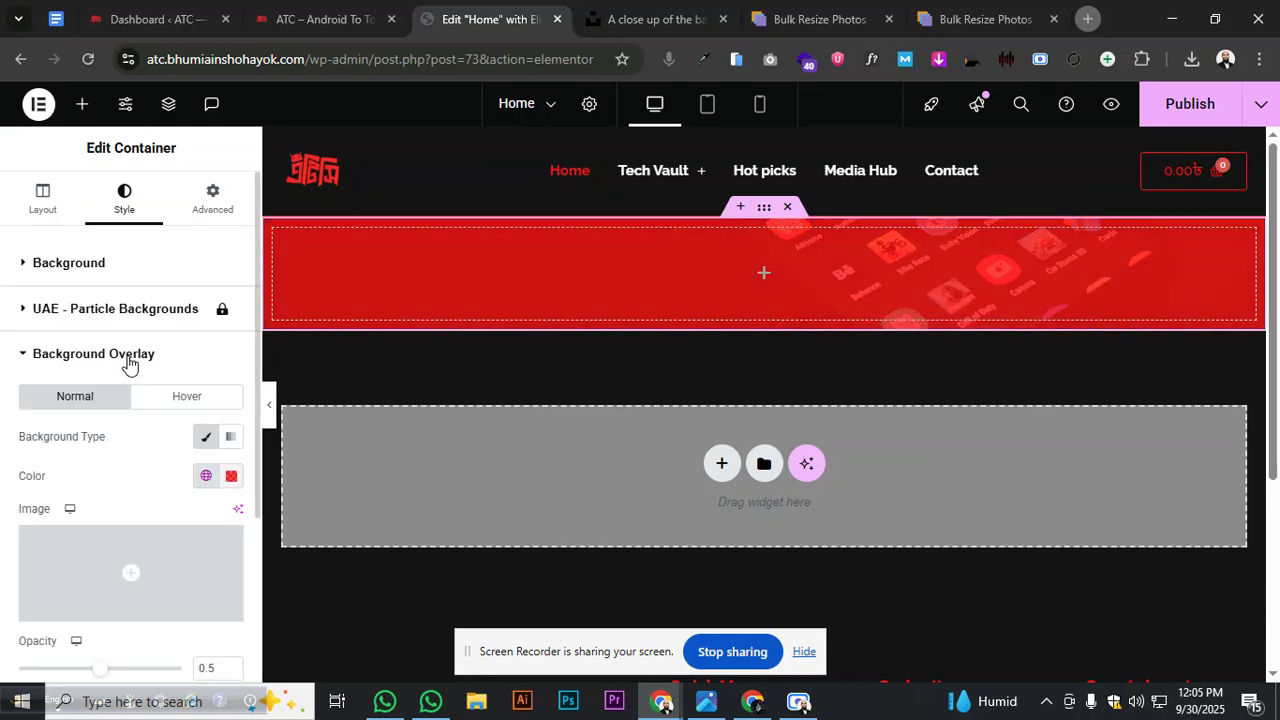
pyautogui.click(231, 476)
pyautogui.moveTo(322, 248); pyautogui.dragTo(140, 357)
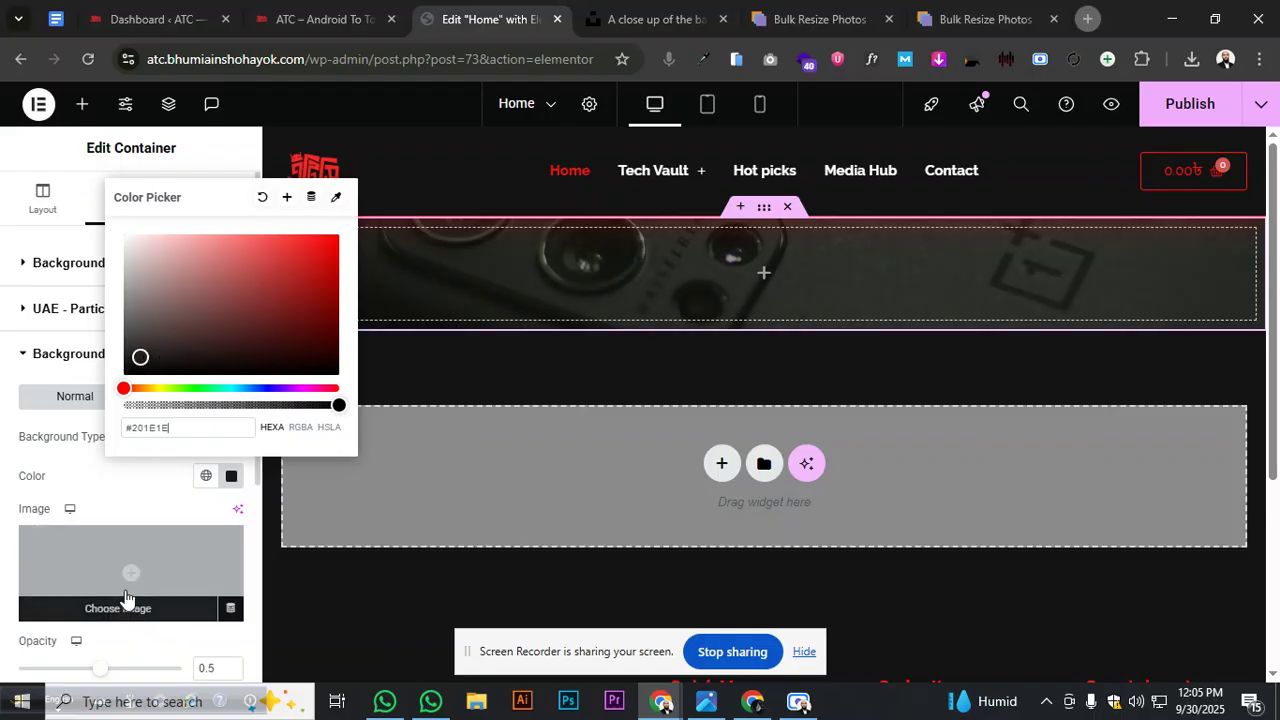
pyautogui.click(272, 708)
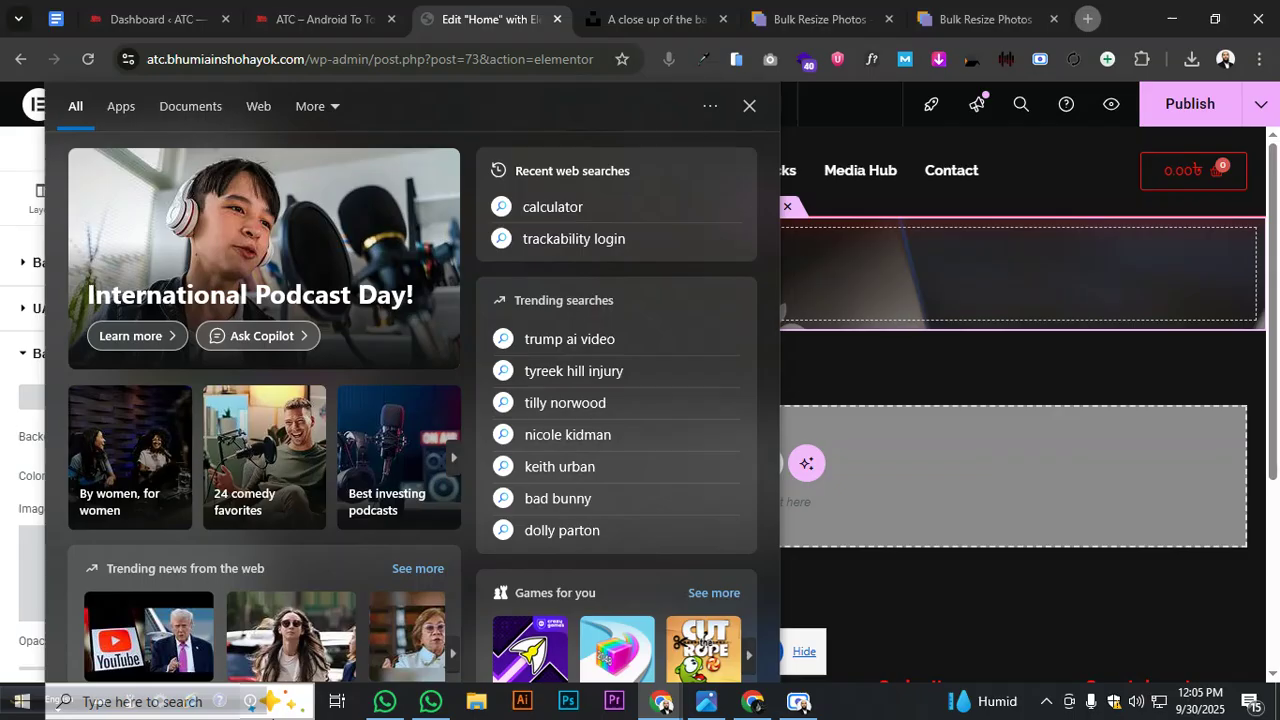
pyautogui.click(920, 349)
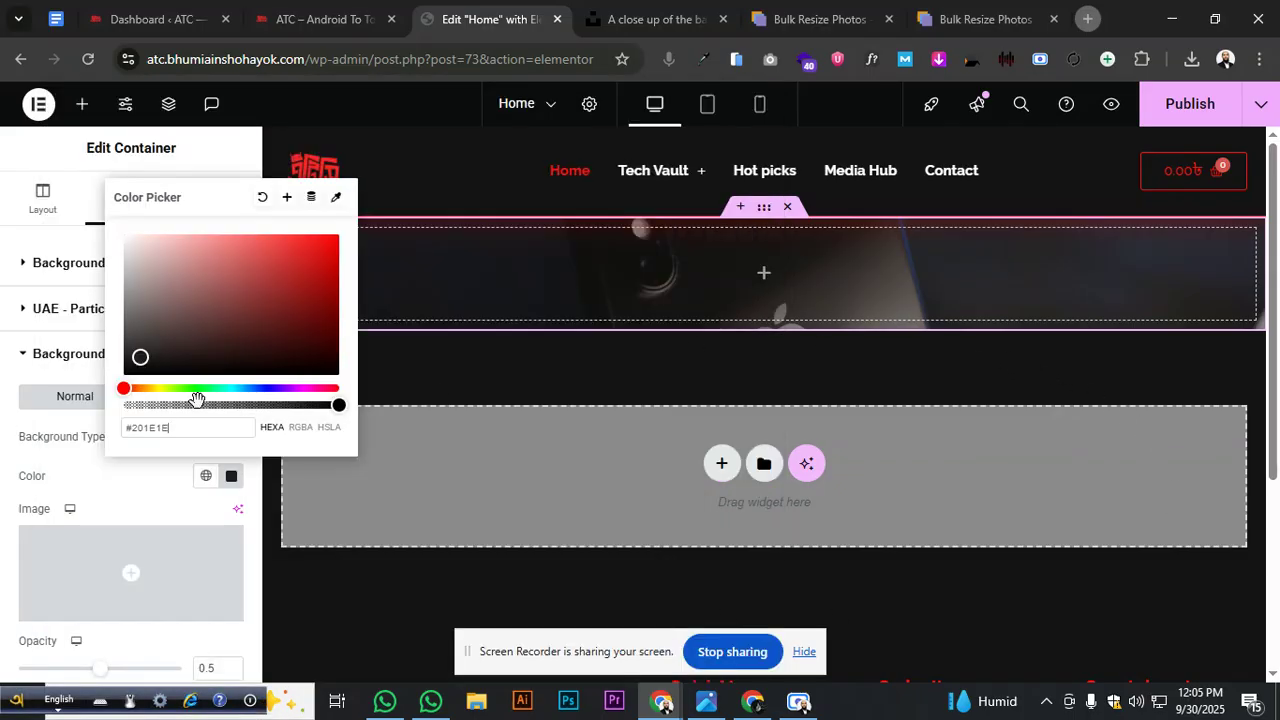
# Set the background overlay's opacity to 0.71 and darken its color to #161414
pyautogui.click(51, 489)
pyautogui.scroll(-2, 100, 500)
pyautogui.moveTo(98, 516); pyautogui.dragTo(133, 517)
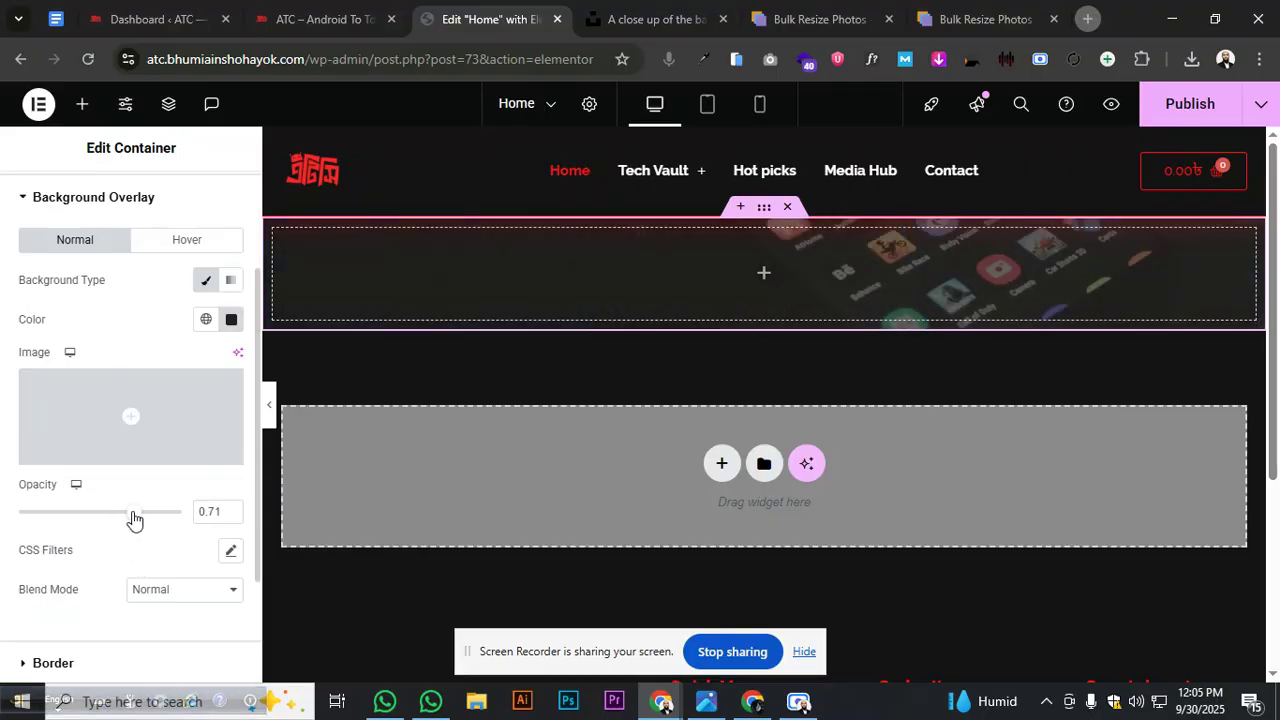
pyautogui.click(231, 319)
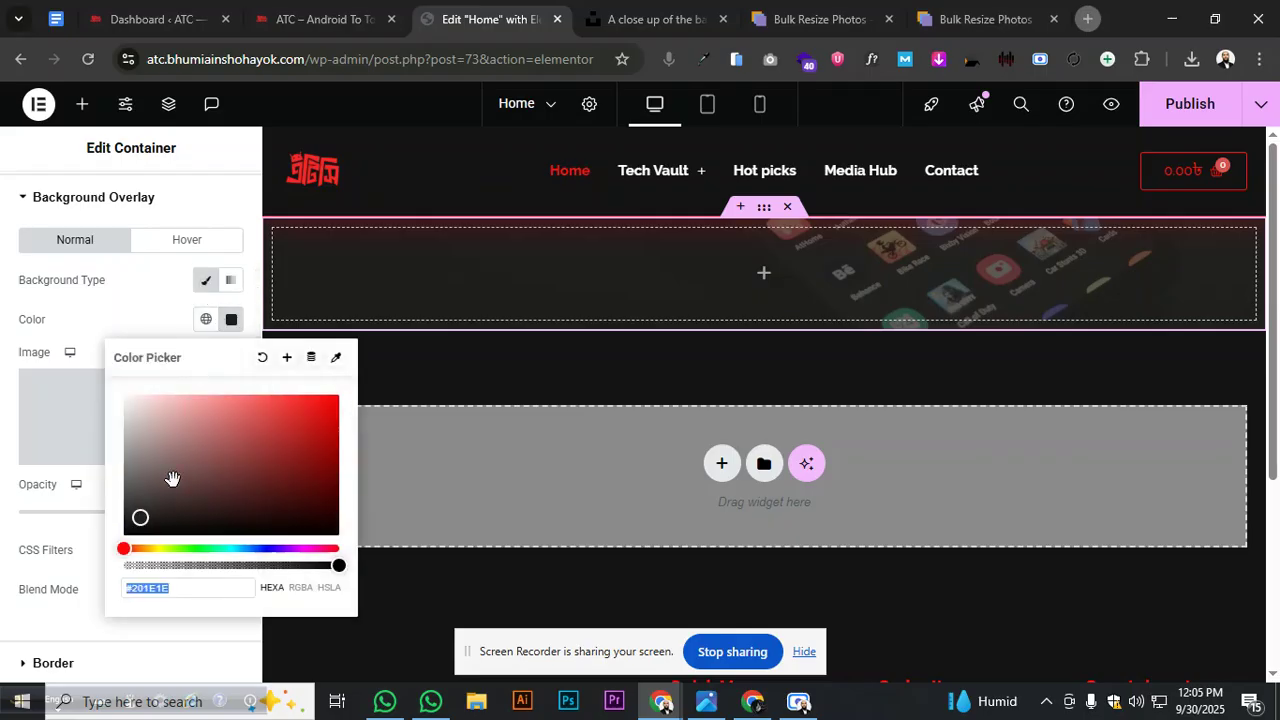
pyautogui.moveTo(140, 519); pyautogui.dragTo(146, 523)
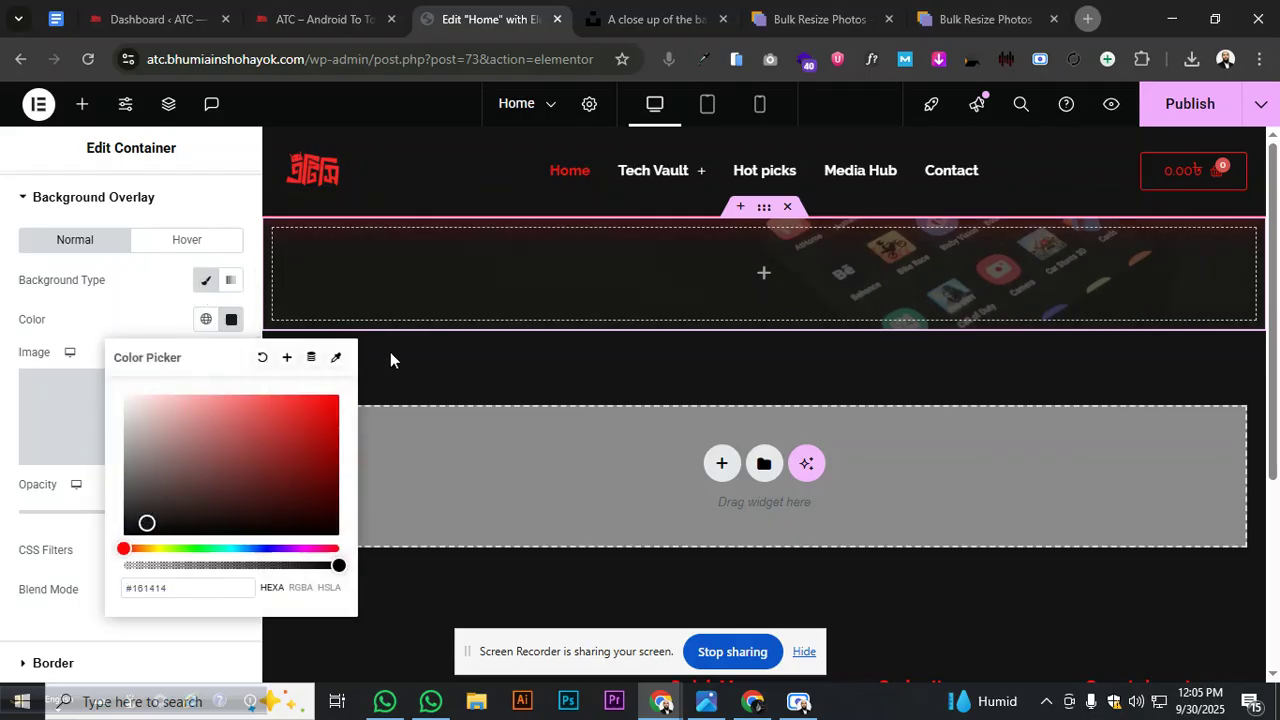
pyautogui.click(37, 205)
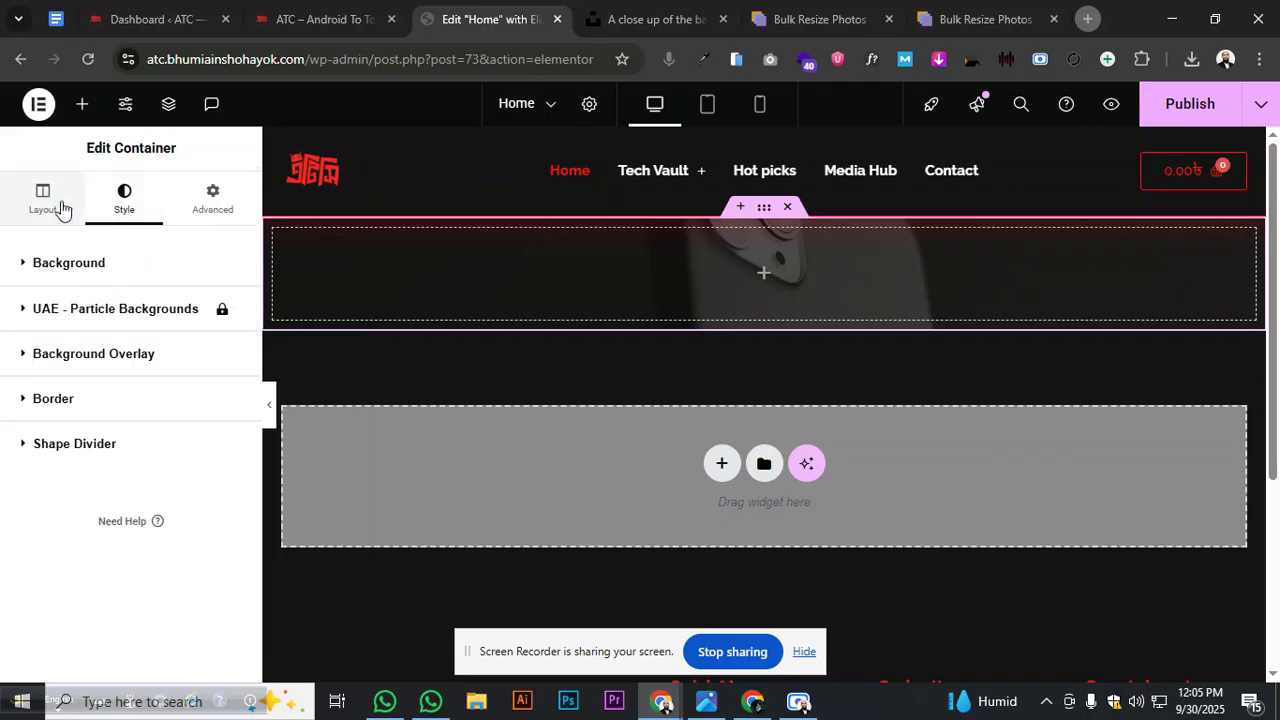
# Unlink the hero container's margin and padding sides, and set its top and bottom padding to 50 px each
pyautogui.click(82, 104)
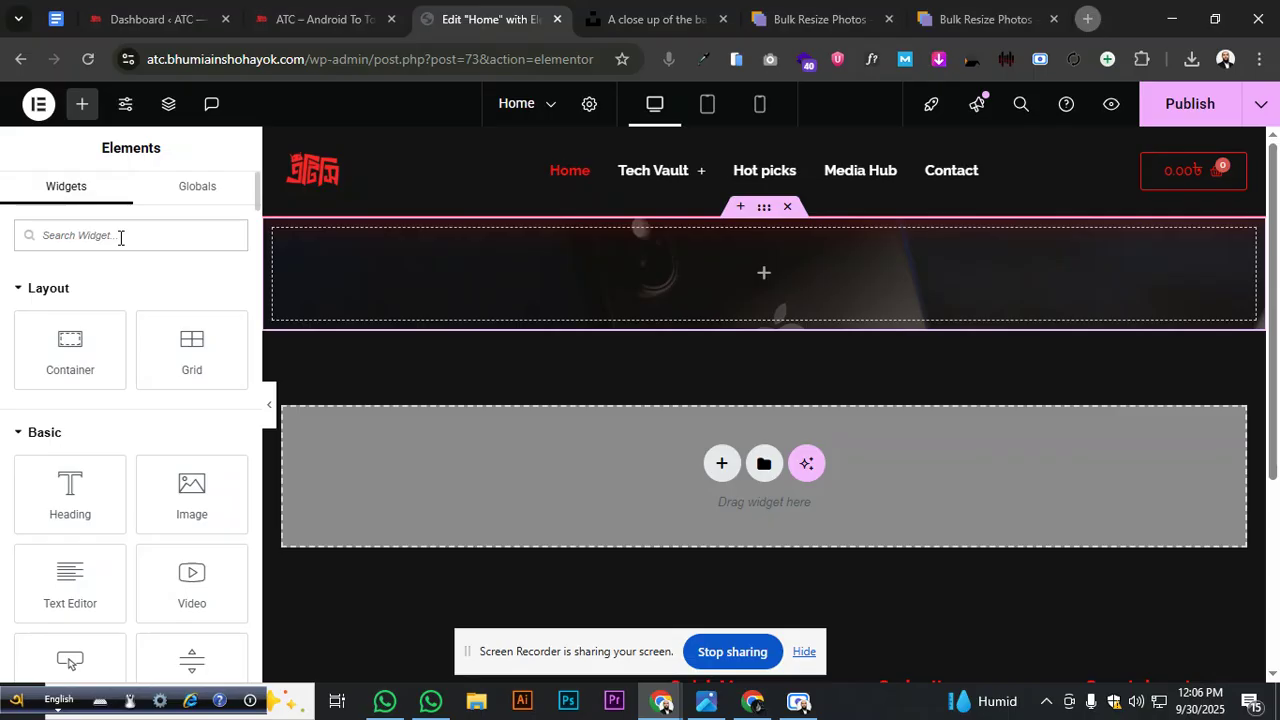
pyautogui.click(183, 229)
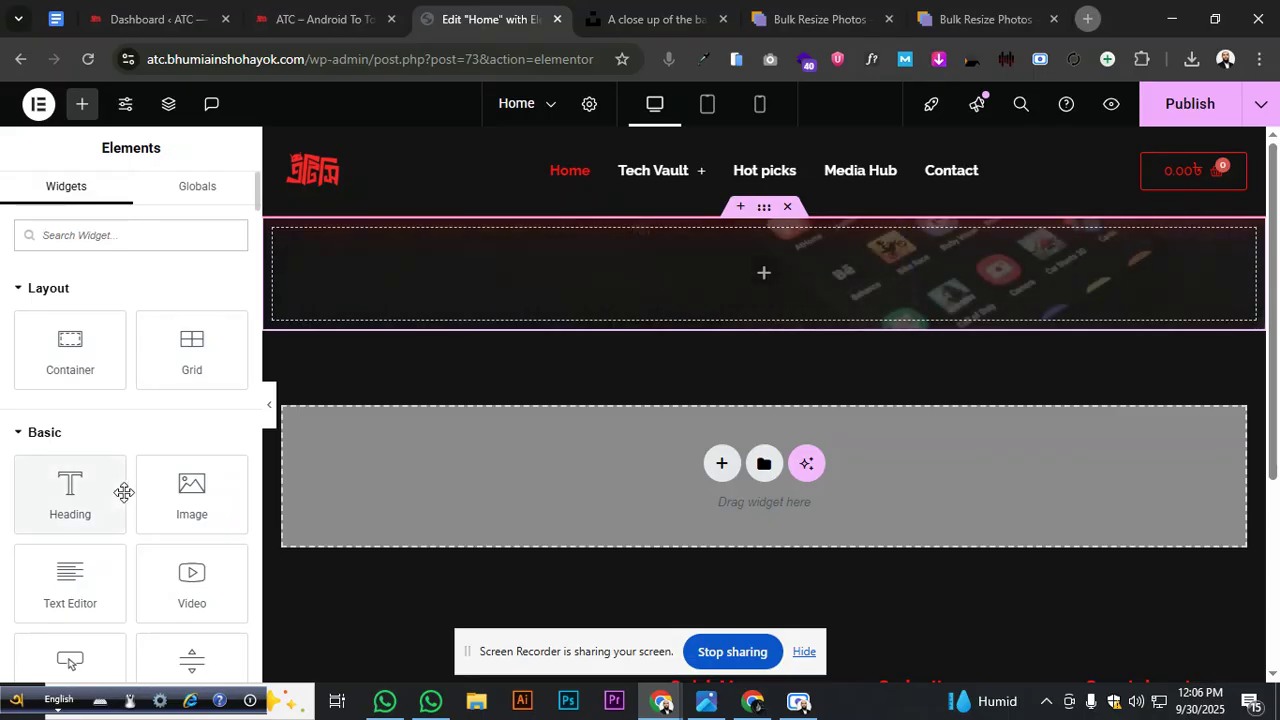
pyautogui.click(764, 210)
pyautogui.click(213, 212)
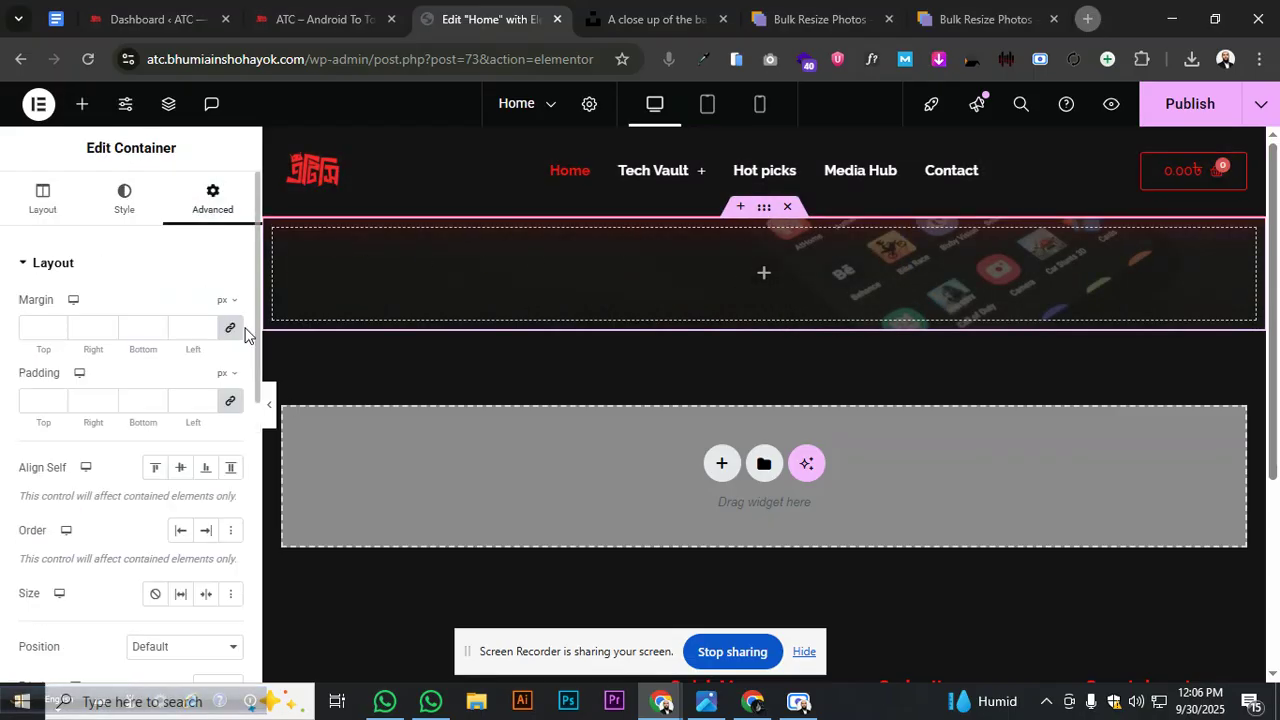
pyautogui.click(228, 330)
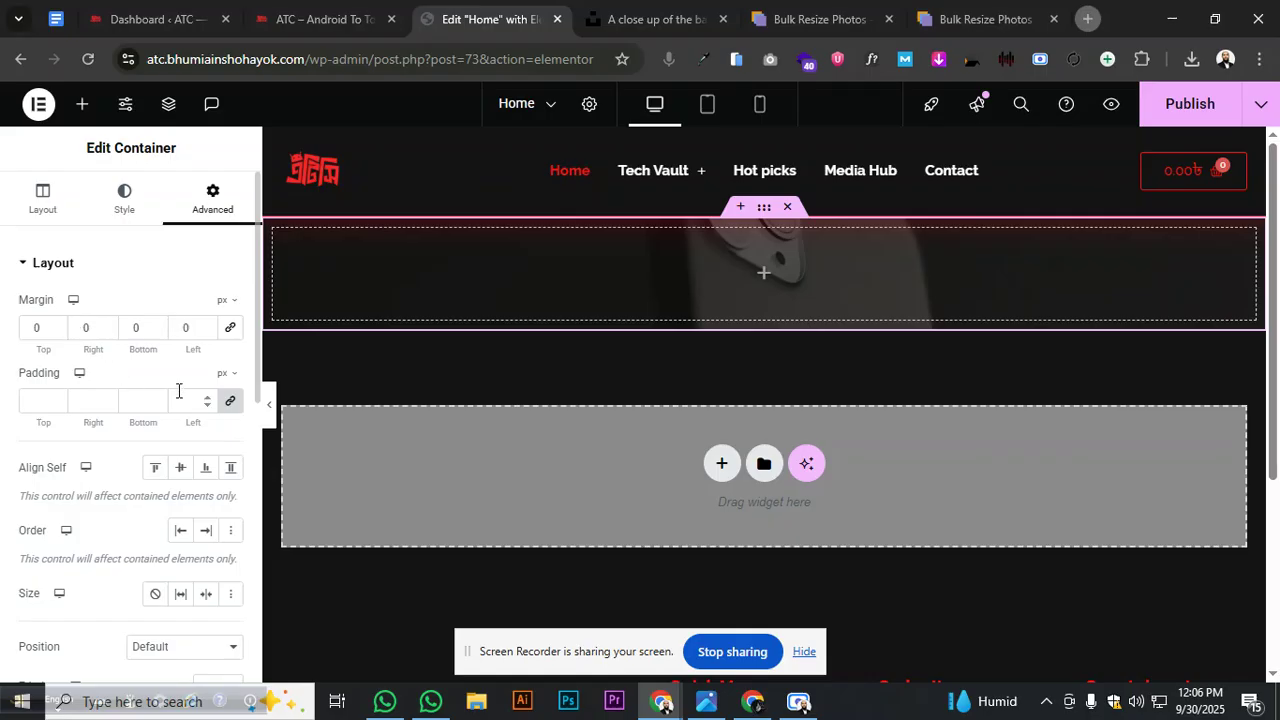
pyautogui.click(229, 401)
pyautogui.moveTo(46, 401); pyautogui.dragTo(30, 405)
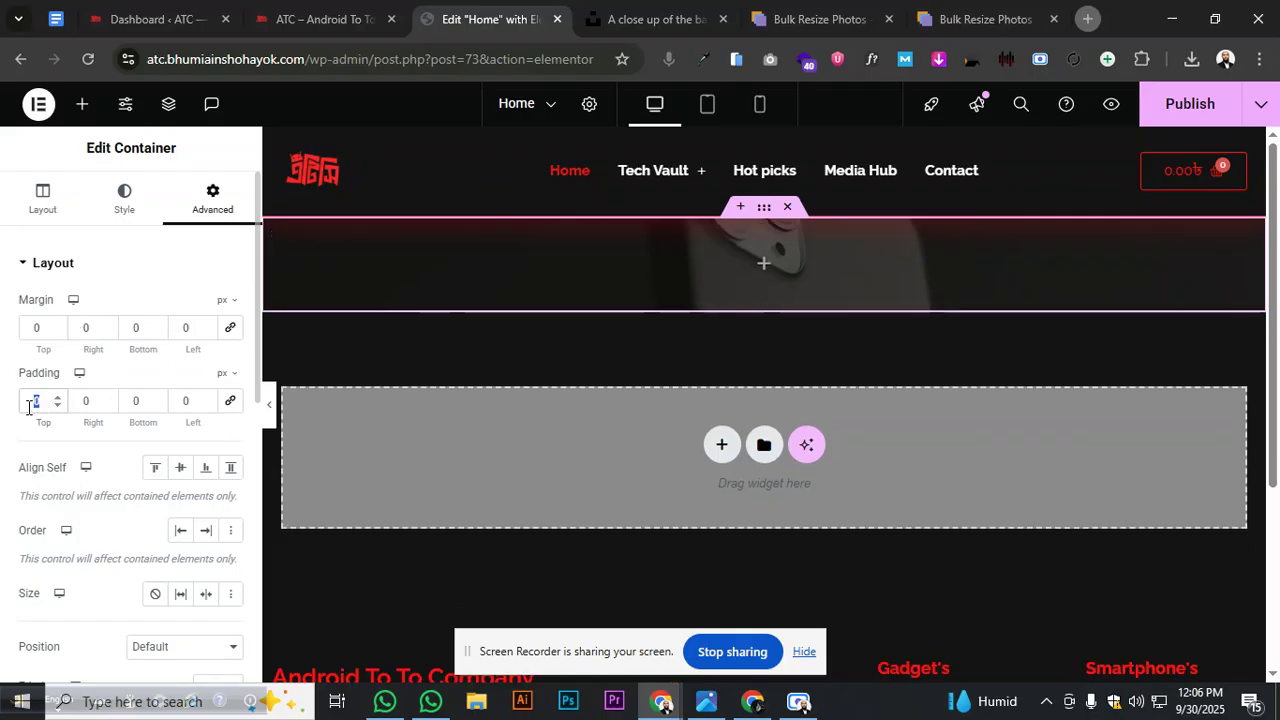
pyautogui.write('50')
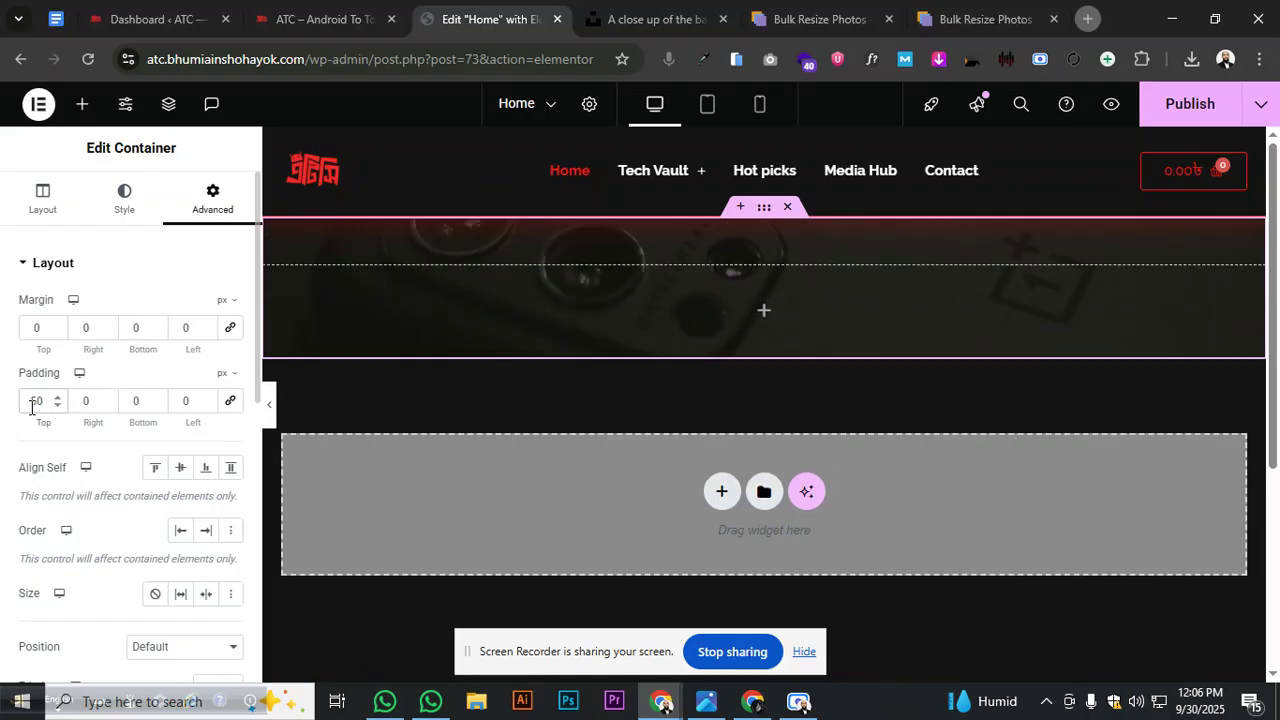
pyautogui.click(134, 401)
pyautogui.write('50')
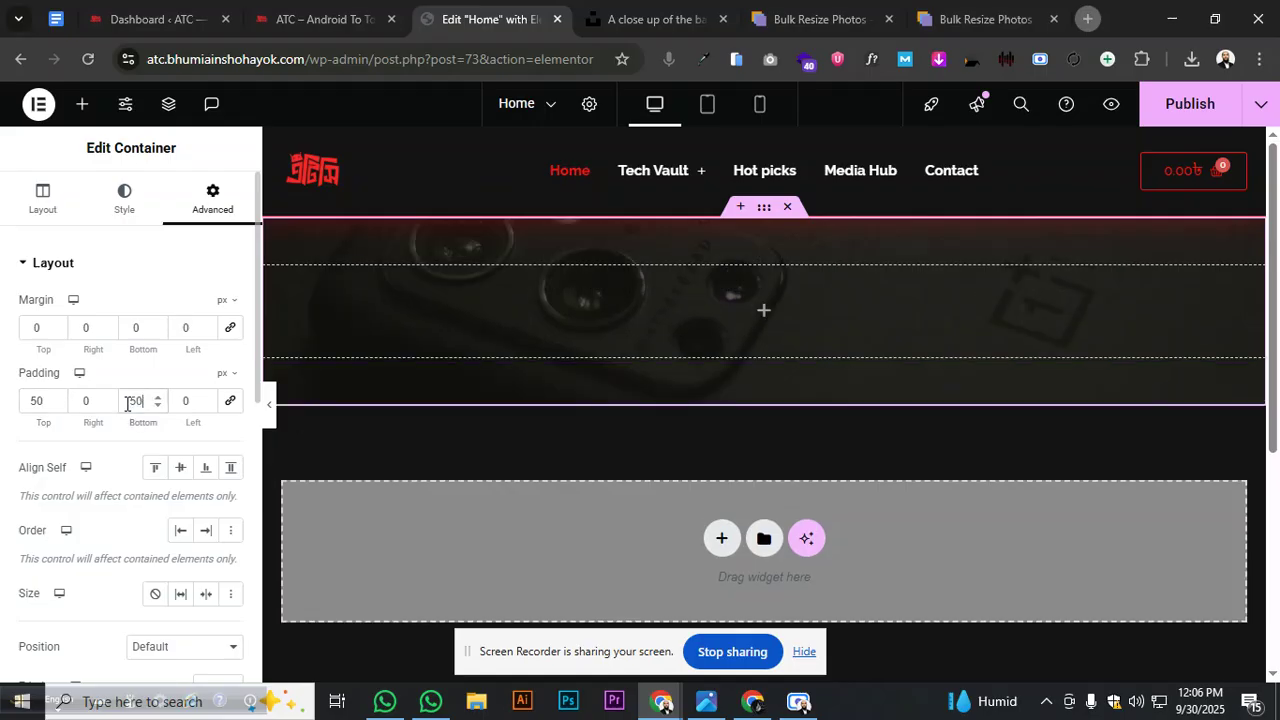
# Keep the slideshow transition as Fade, and set its background size to Cover and background position to Center Center
pyautogui.click(128, 194)
pyautogui.scroll(-2, 170, 541)
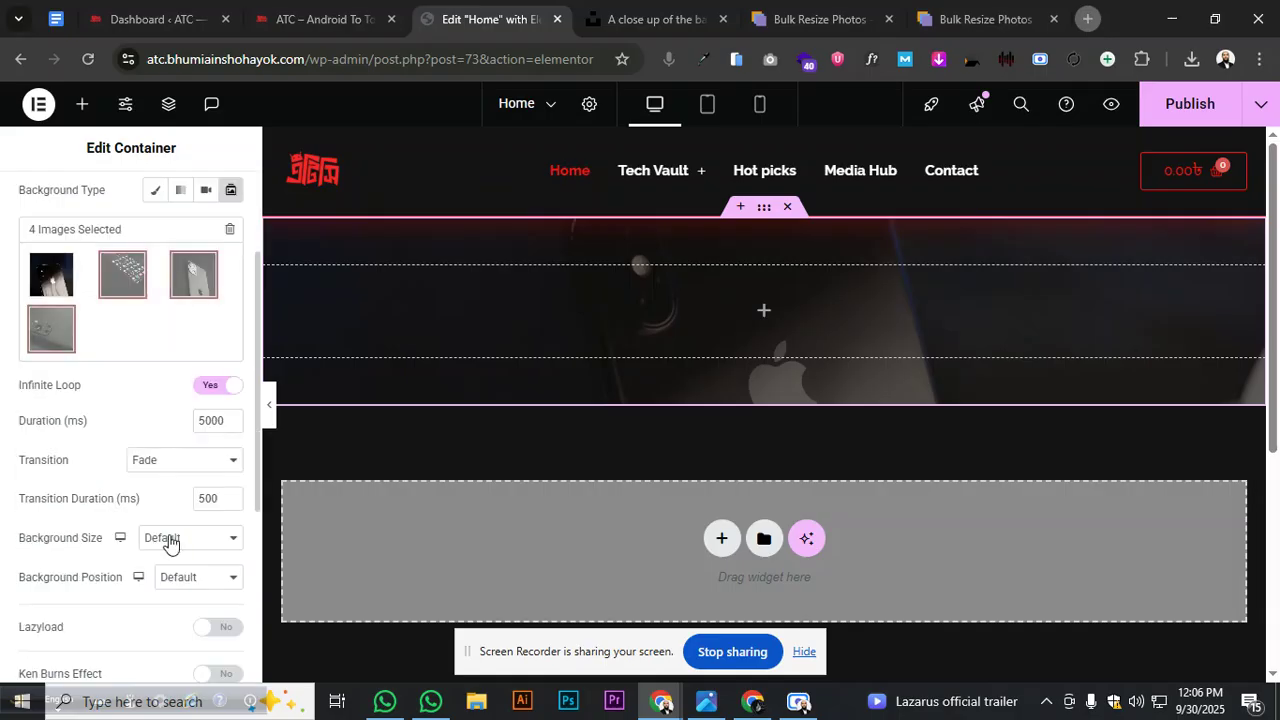
pyautogui.click(175, 462)
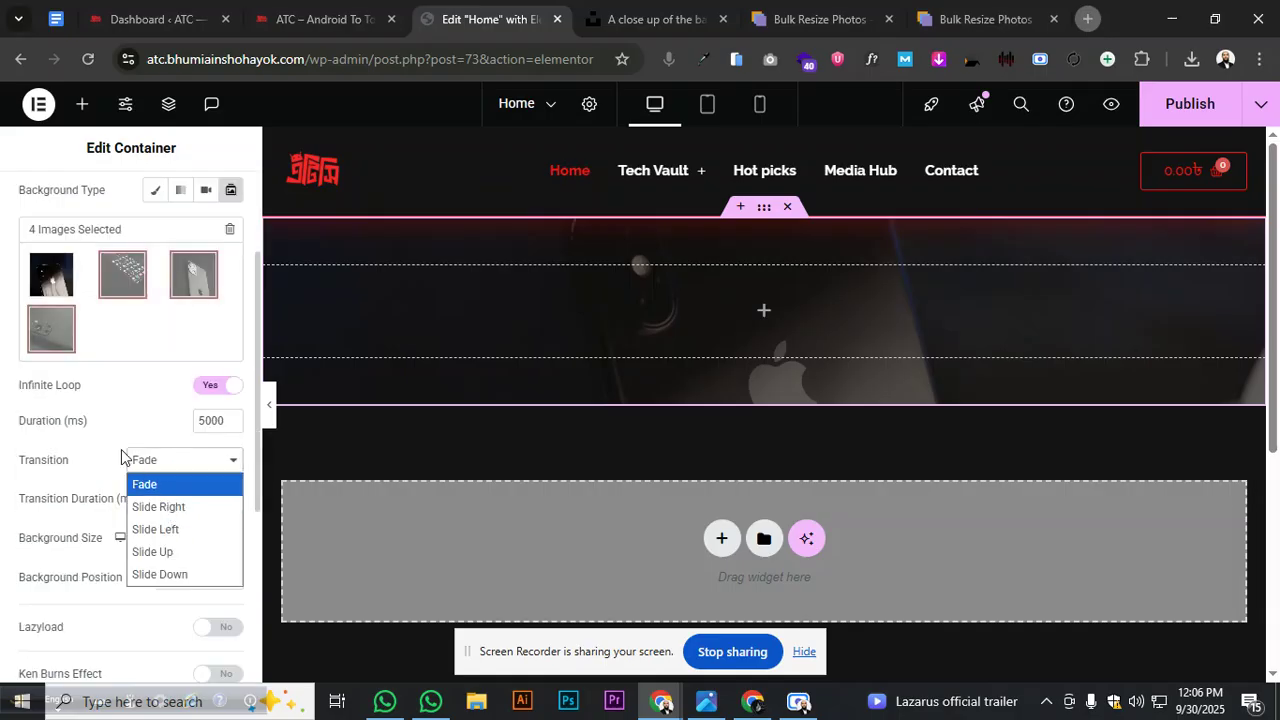
pyautogui.click(137, 484)
pyautogui.click(200, 543)
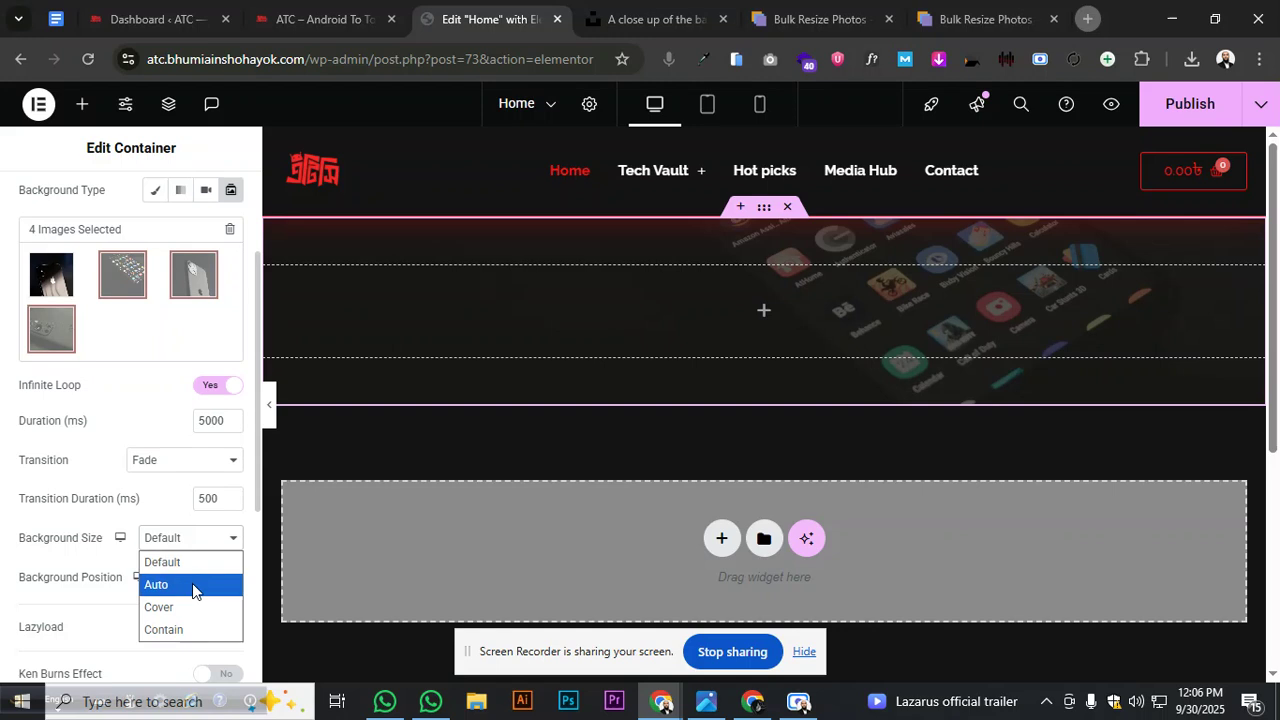
pyautogui.click(192, 583)
pyautogui.click(178, 545)
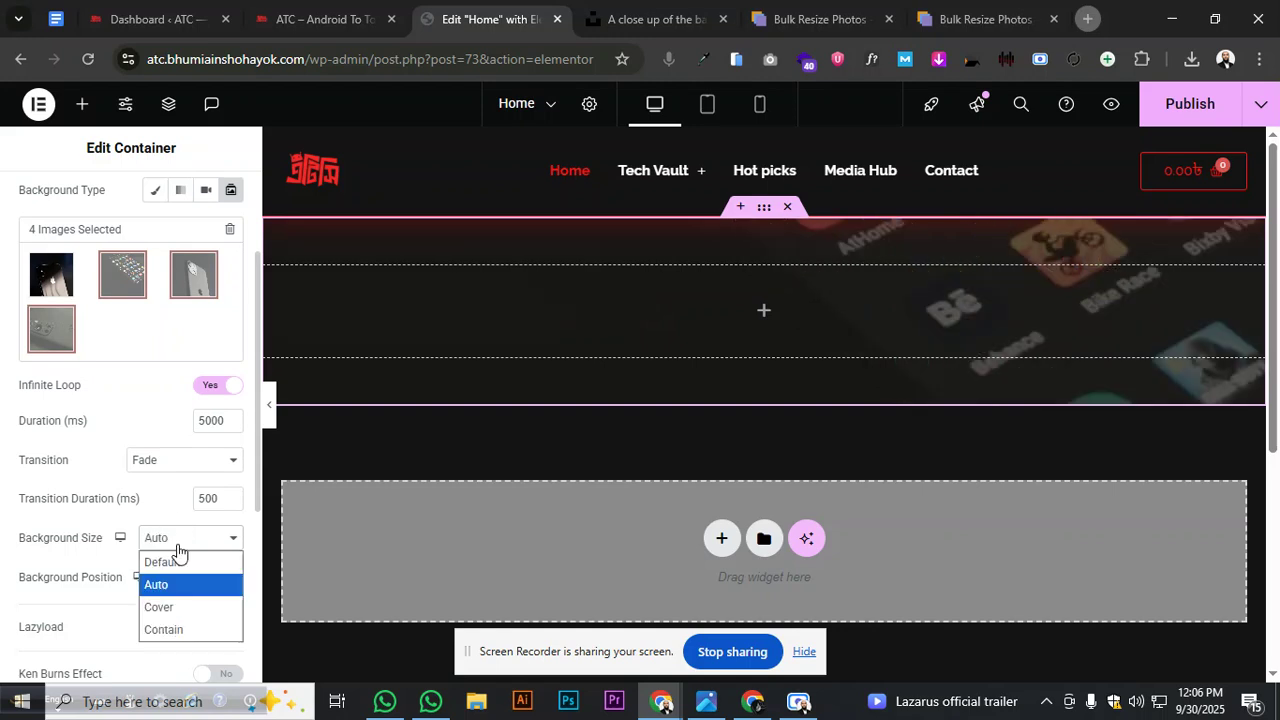
pyautogui.click(183, 605)
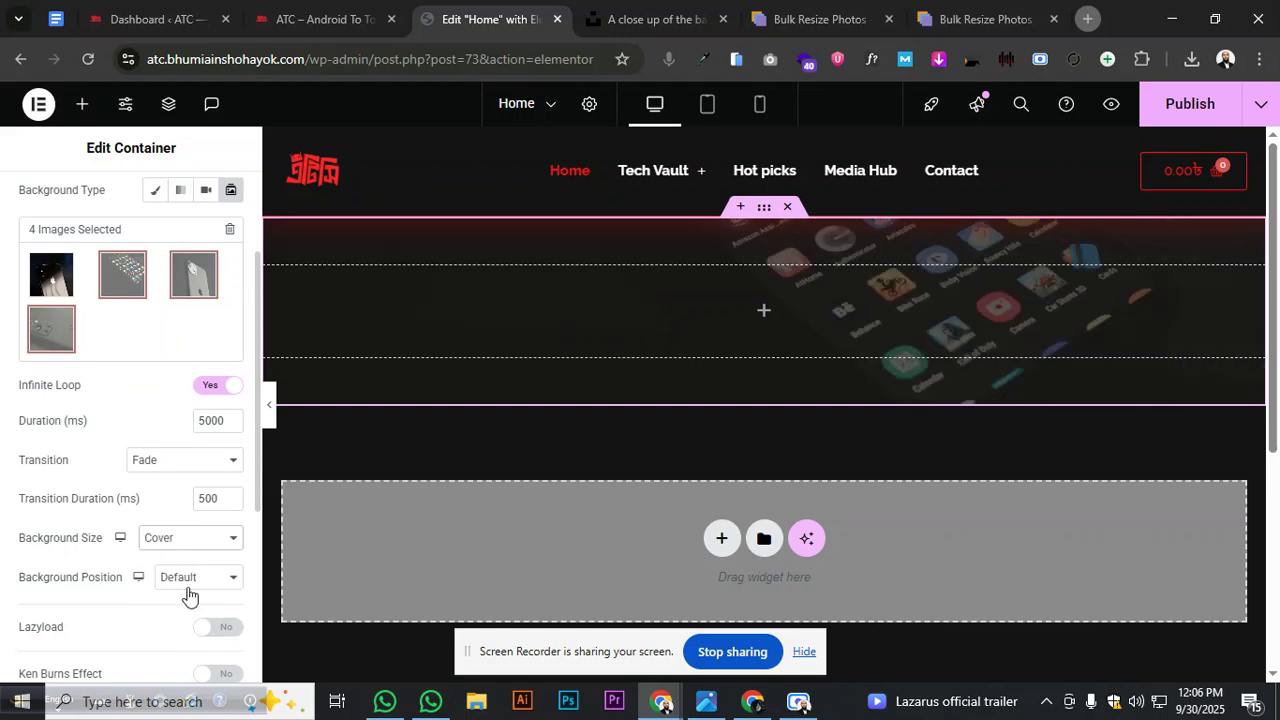
pyautogui.click(185, 580)
pyautogui.click(182, 372)
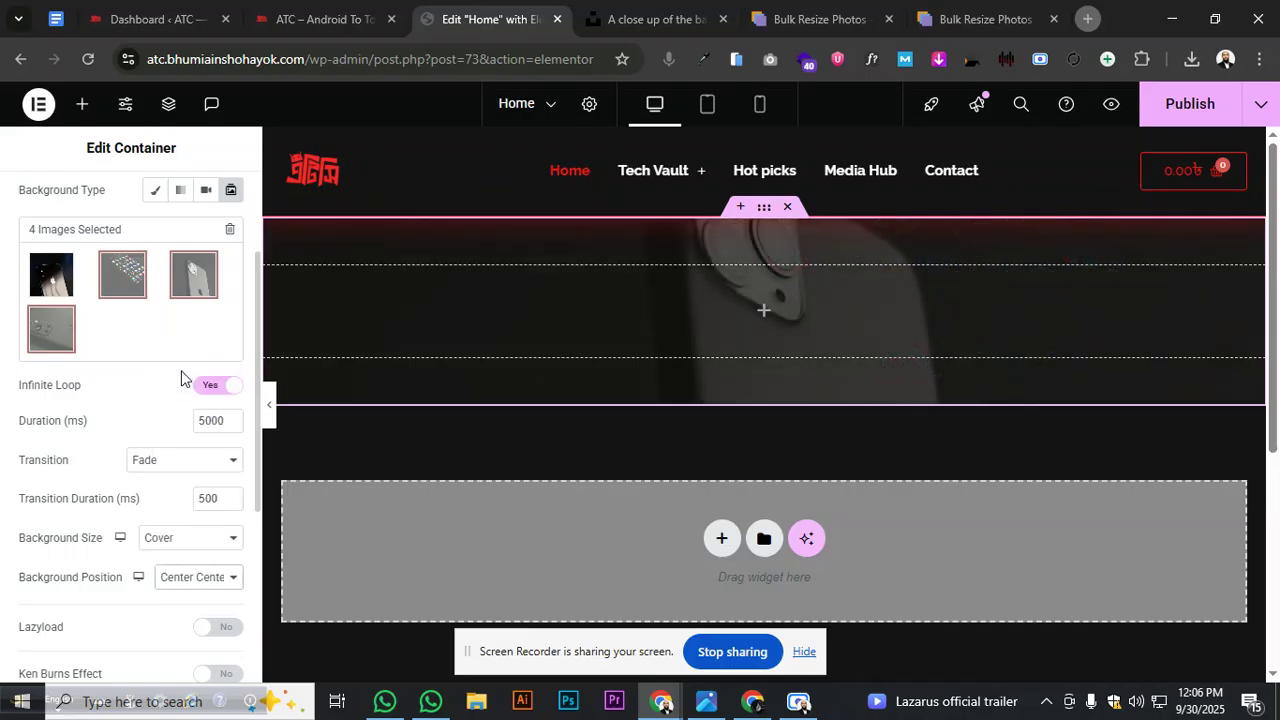
# Enable the slideshow's Ken Burns effect with direction Out, and turn on Lazyload
pyautogui.scroll(-2, 198, 537)
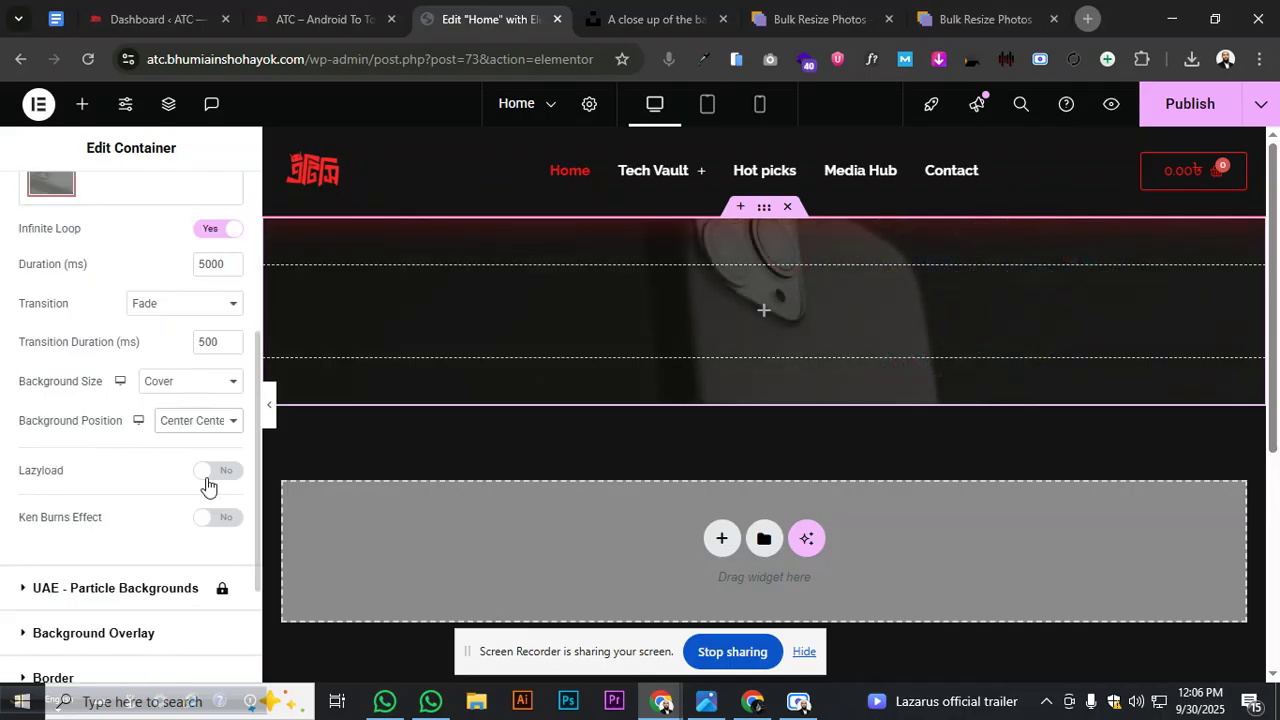
pyautogui.click(228, 519)
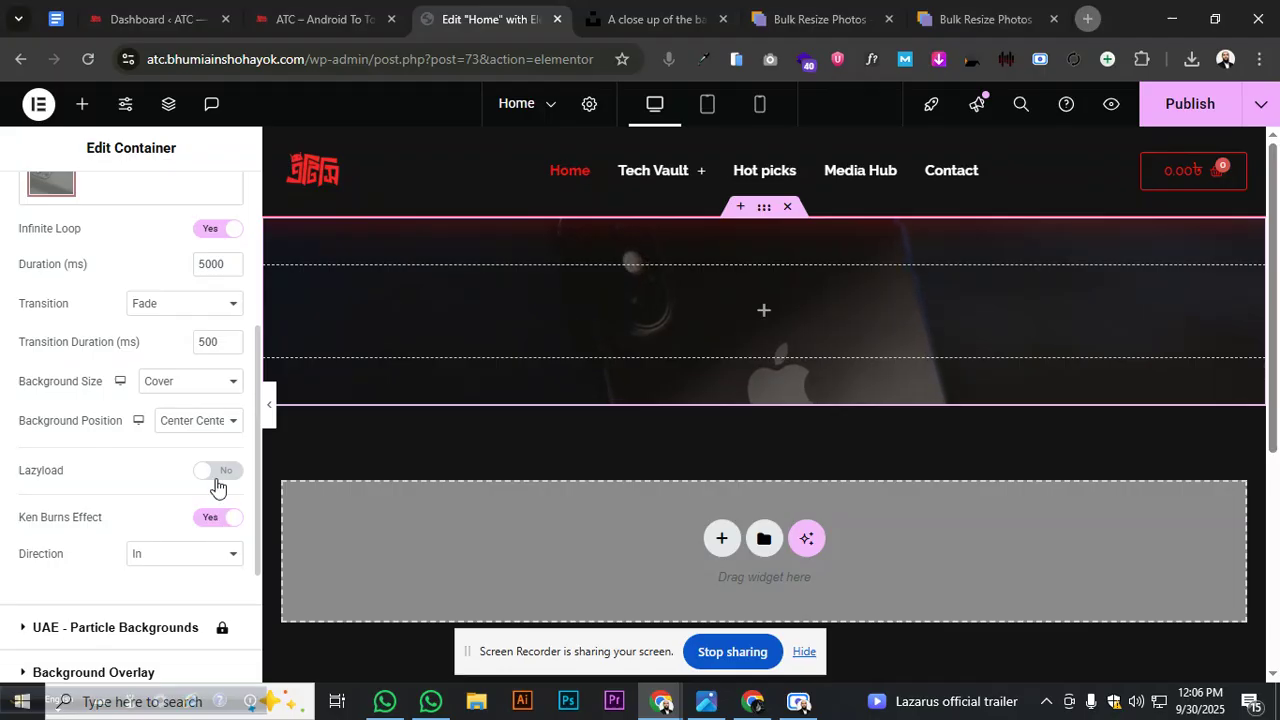
pyautogui.click(217, 484)
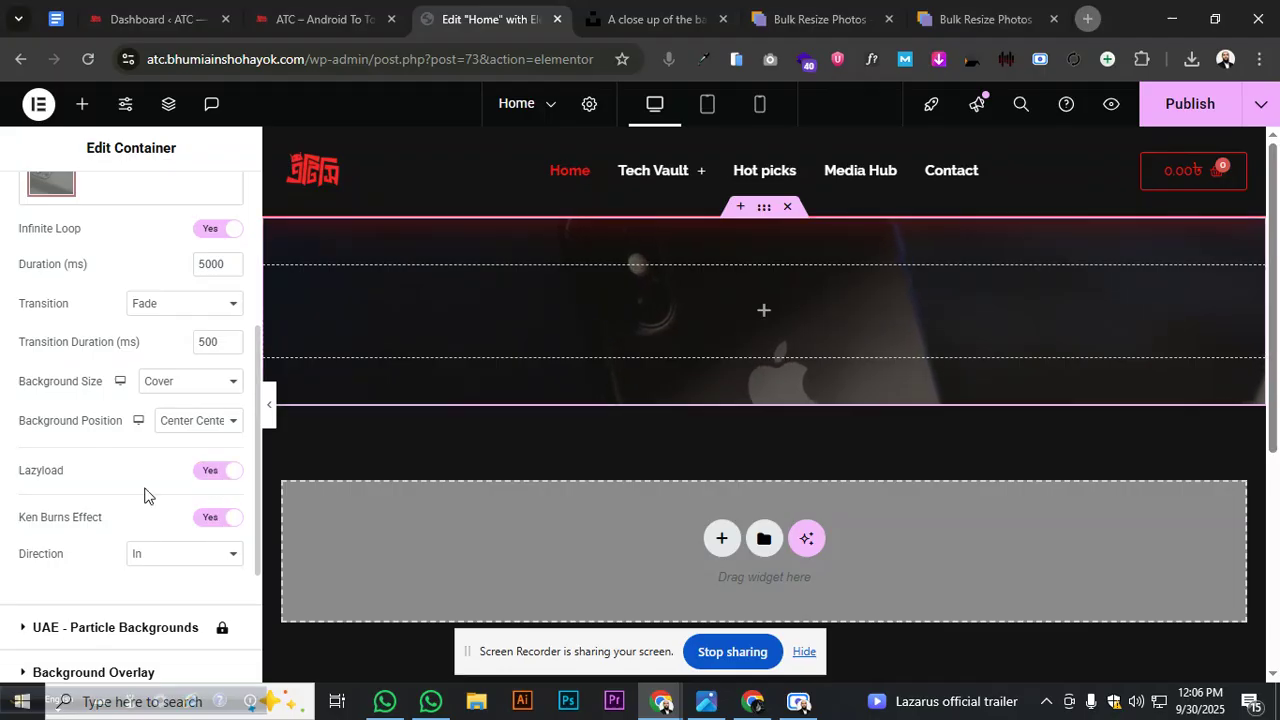
pyautogui.click(153, 557)
pyautogui.click(164, 601)
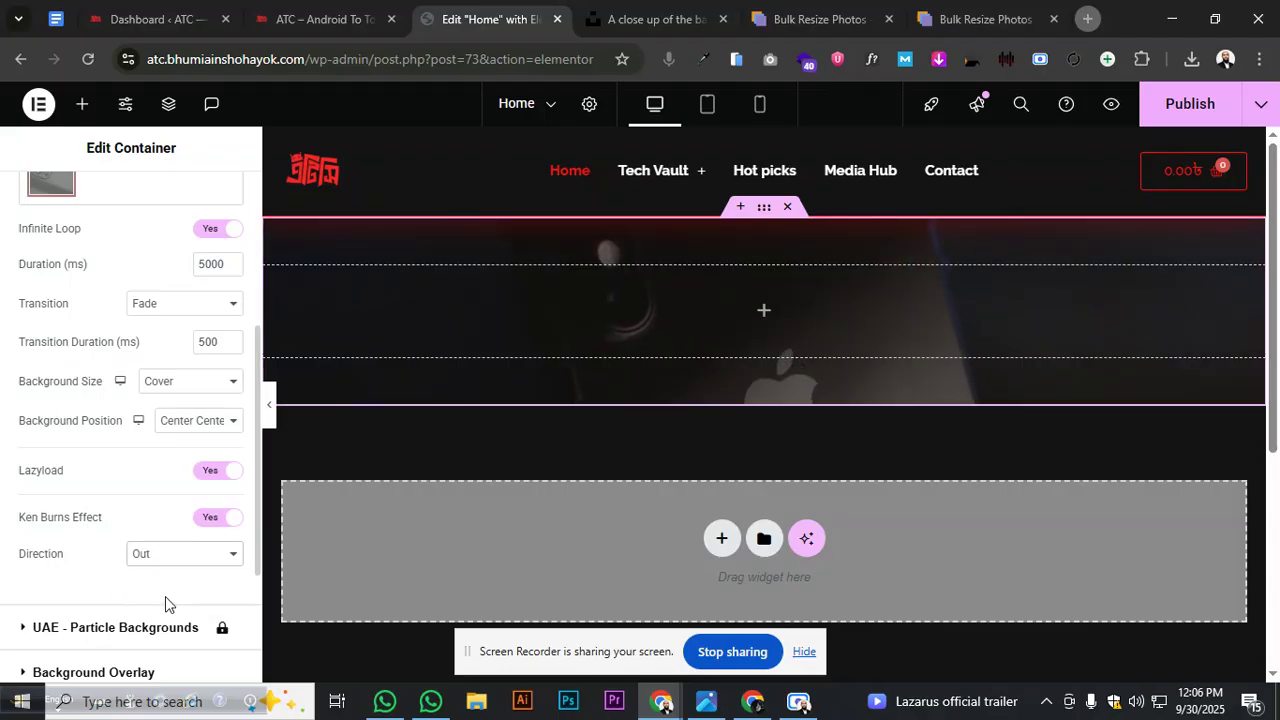
# Add a Heading widget inside the hero container and center-align its text
pyautogui.scroll(5, 106, 537)
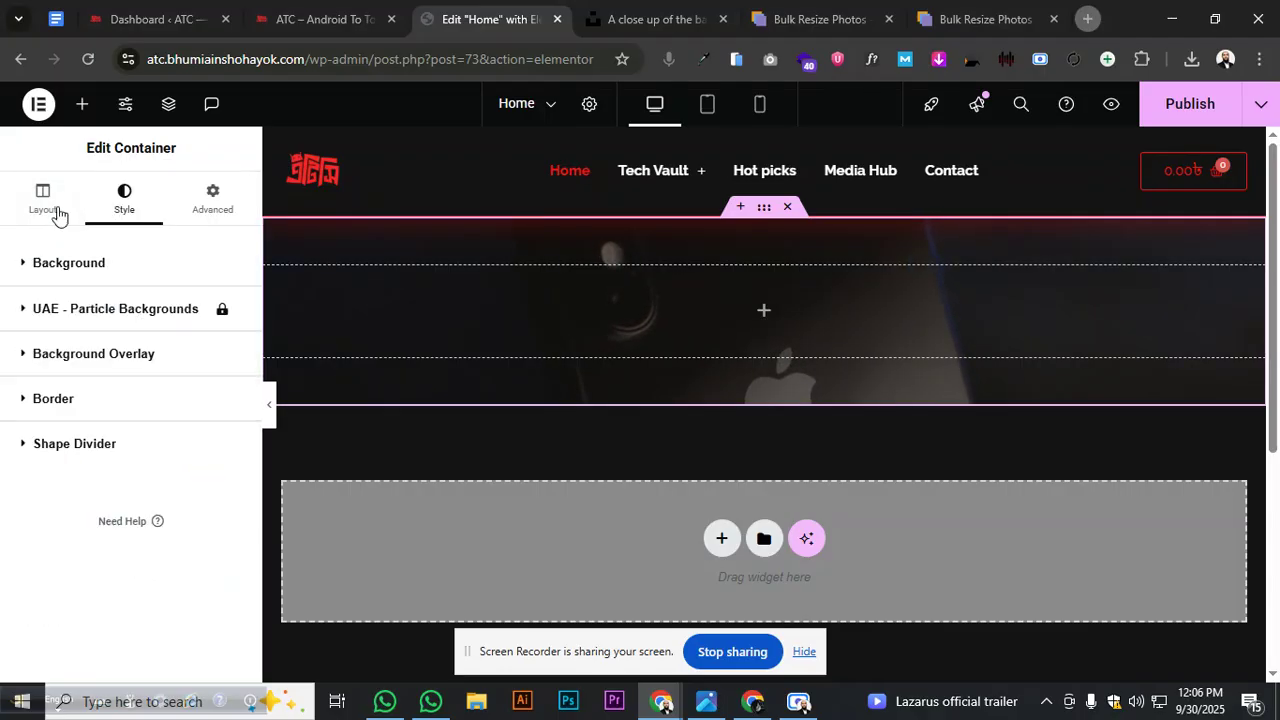
pyautogui.click(82, 103)
pyautogui.moveTo(96, 497); pyautogui.dragTo(777, 330)
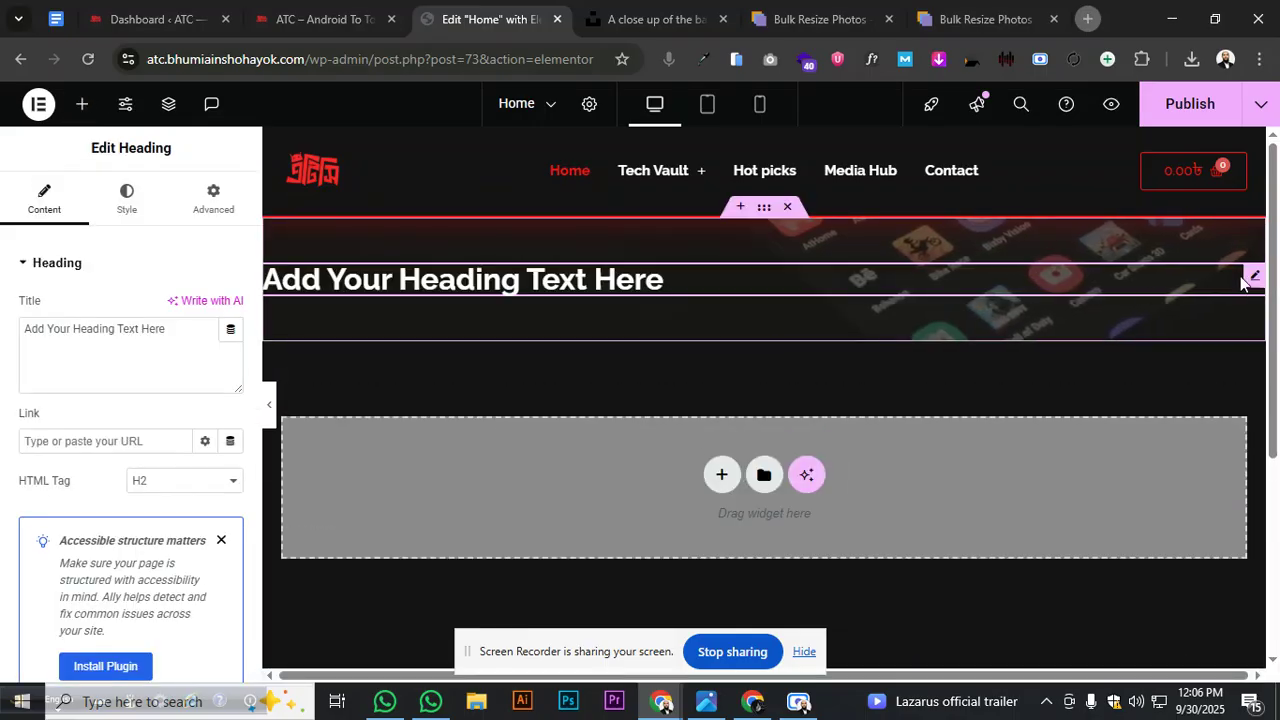
pyautogui.click(126, 197)
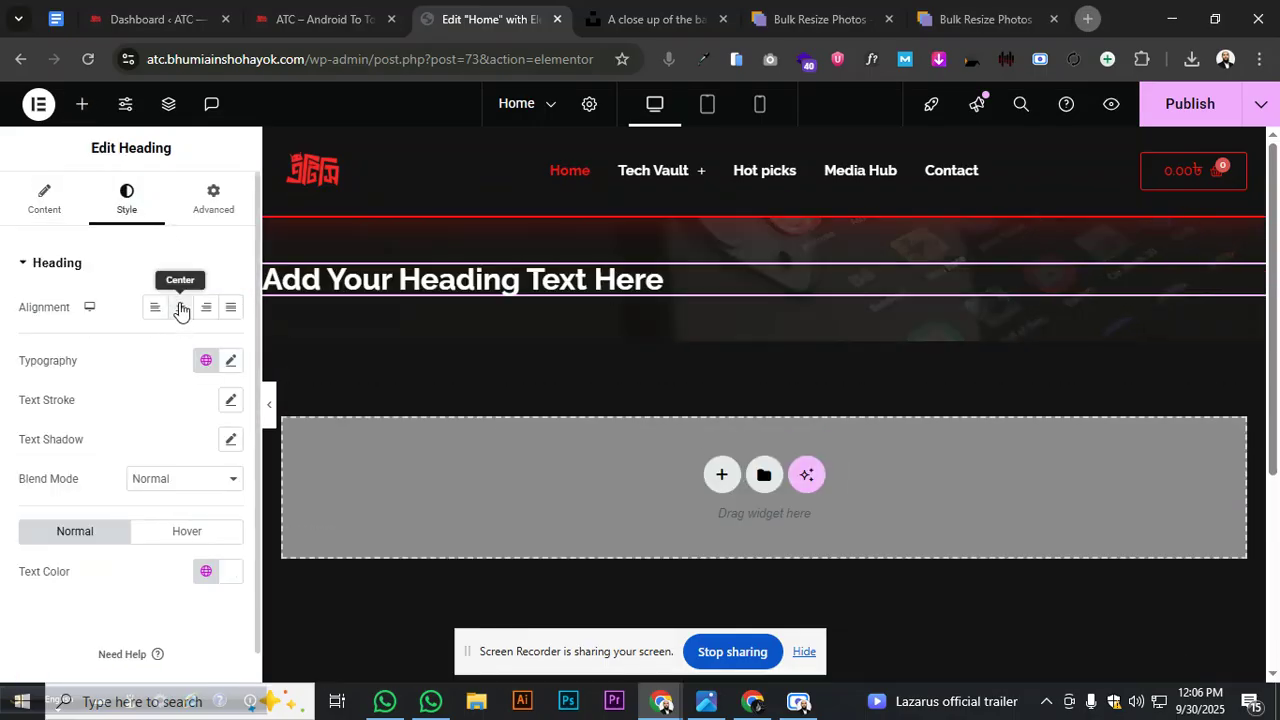
pyautogui.click(180, 307)
pyautogui.click(763, 212)
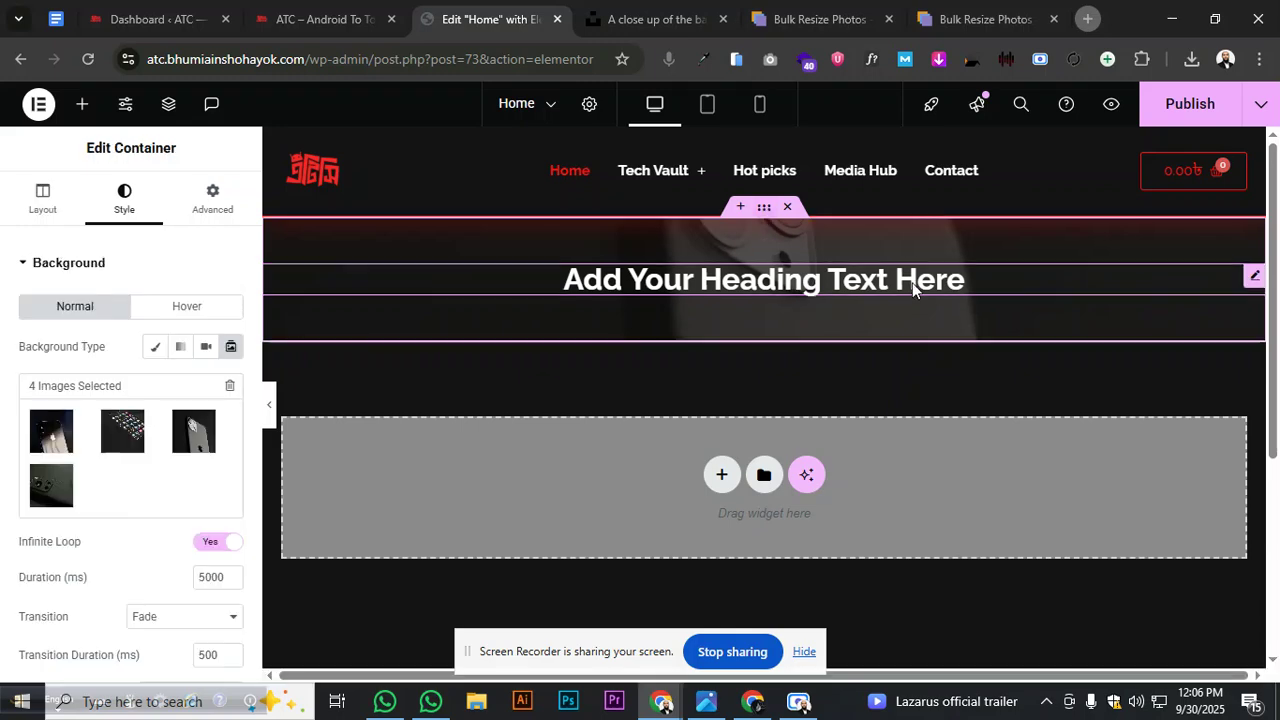
pyautogui.click(1253, 280)
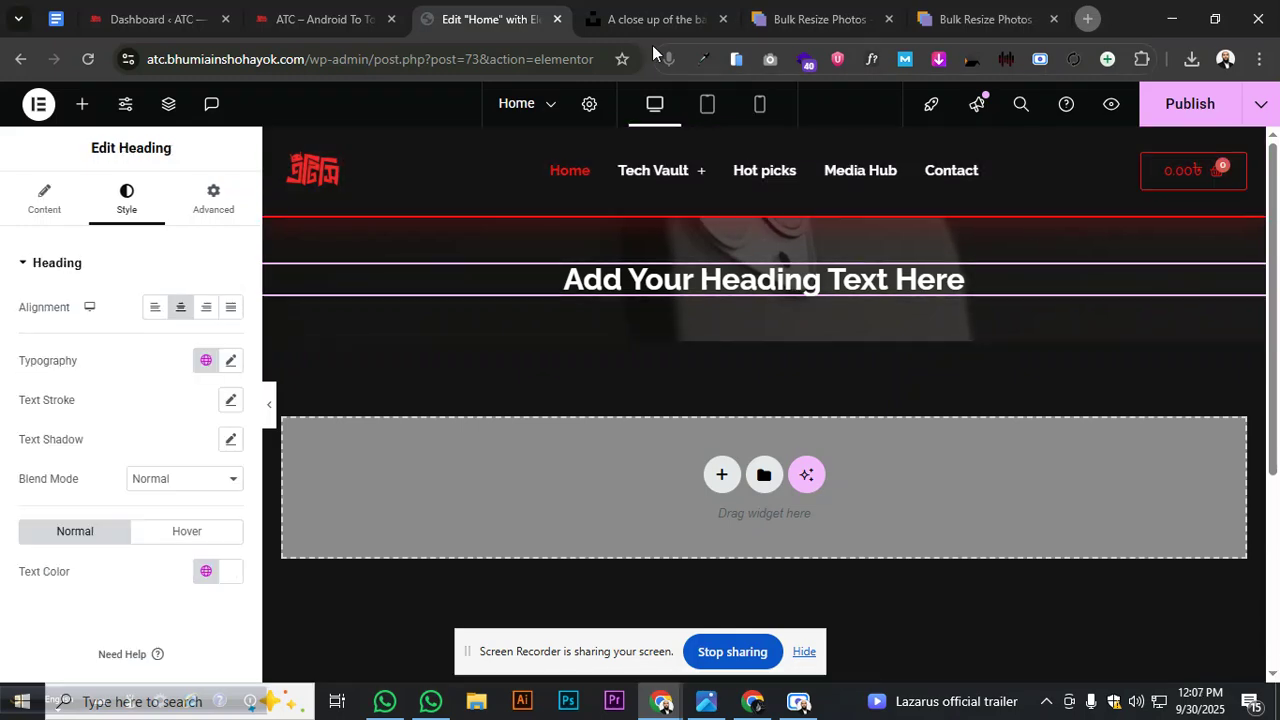
# Review the homepage section flow in the ATC Web Plan Google Doc down to the Hero Section, then return to the Elementor editor
pyautogui.click(1088, 19)
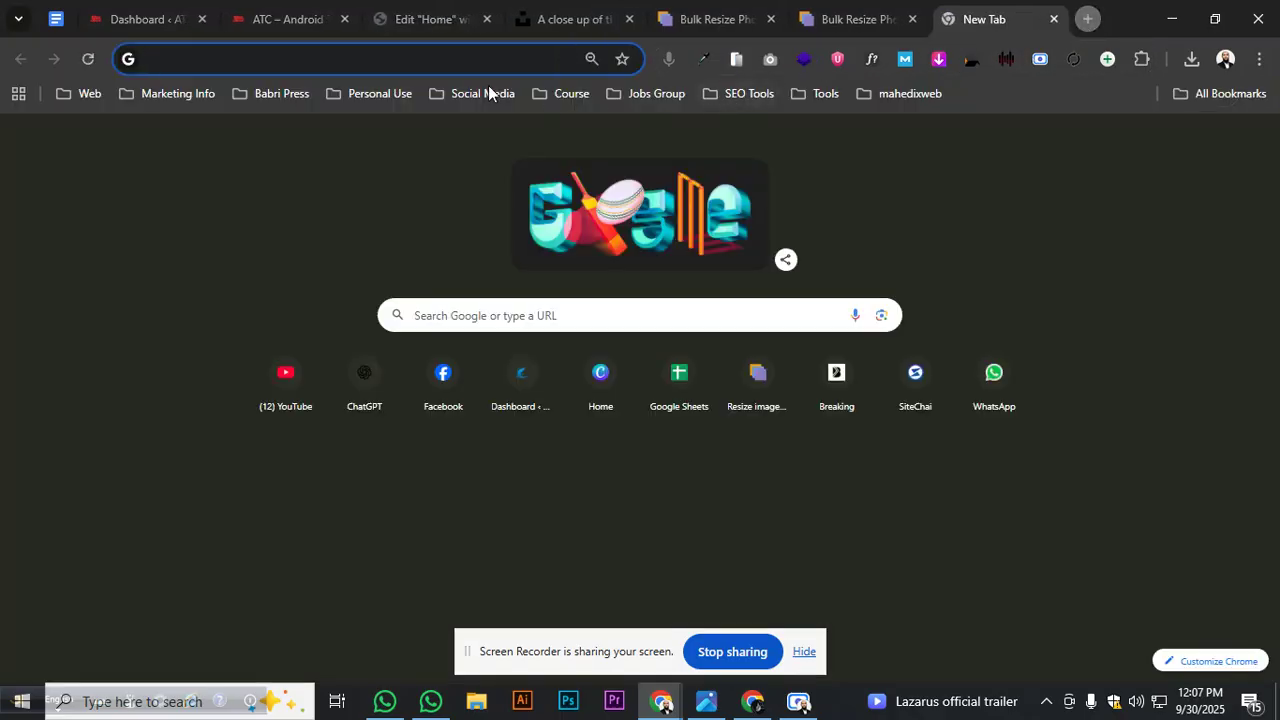
pyautogui.click(42, 26)
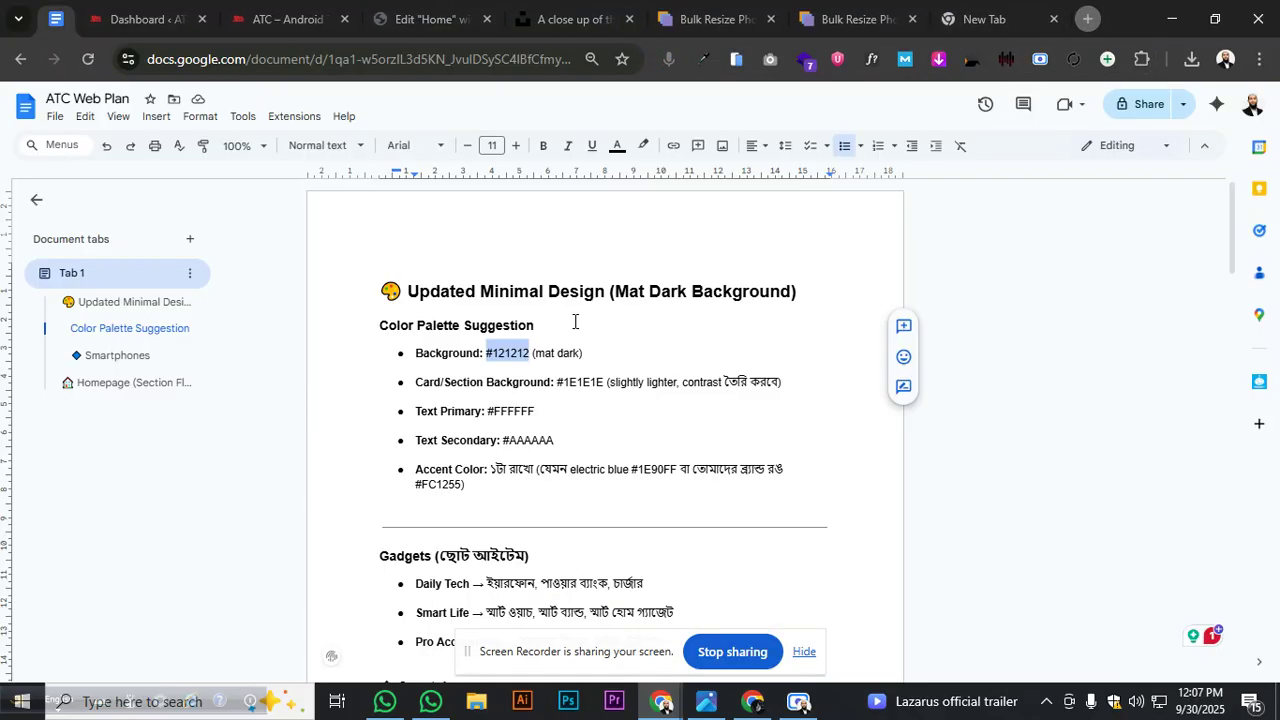
pyautogui.scroll(-3, 526, 388)
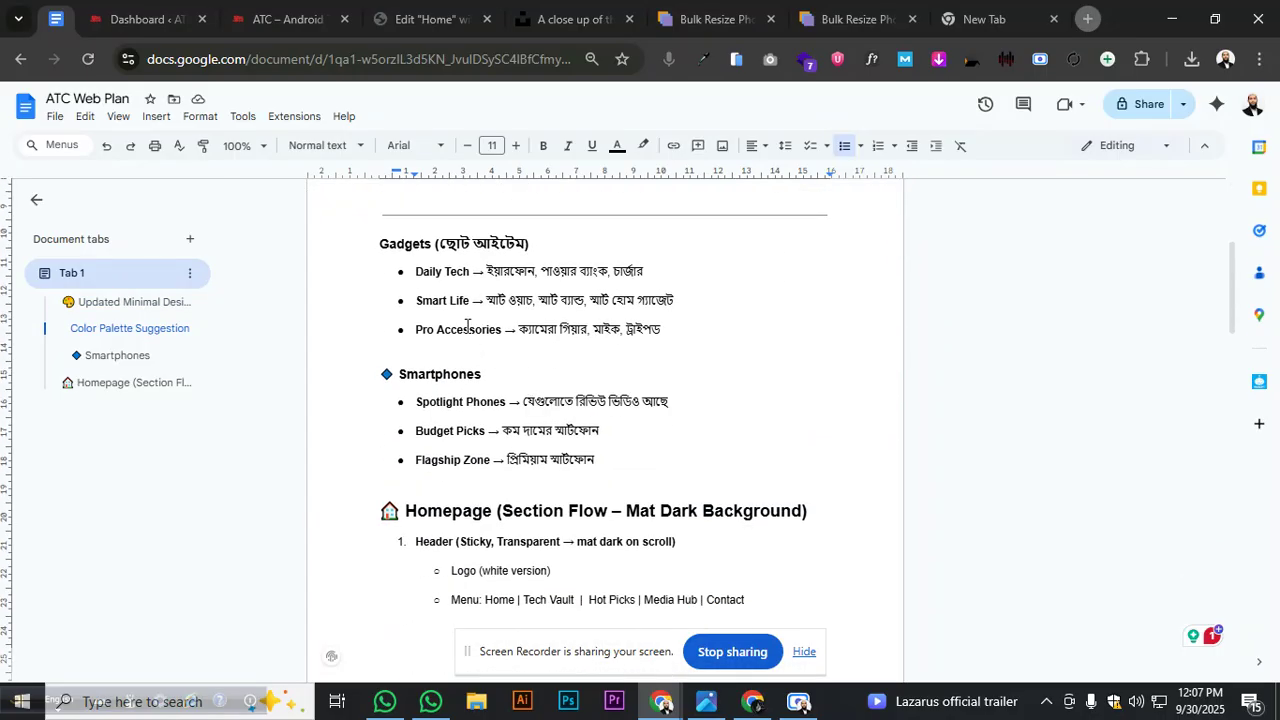
pyautogui.scroll(-2, 453, 317)
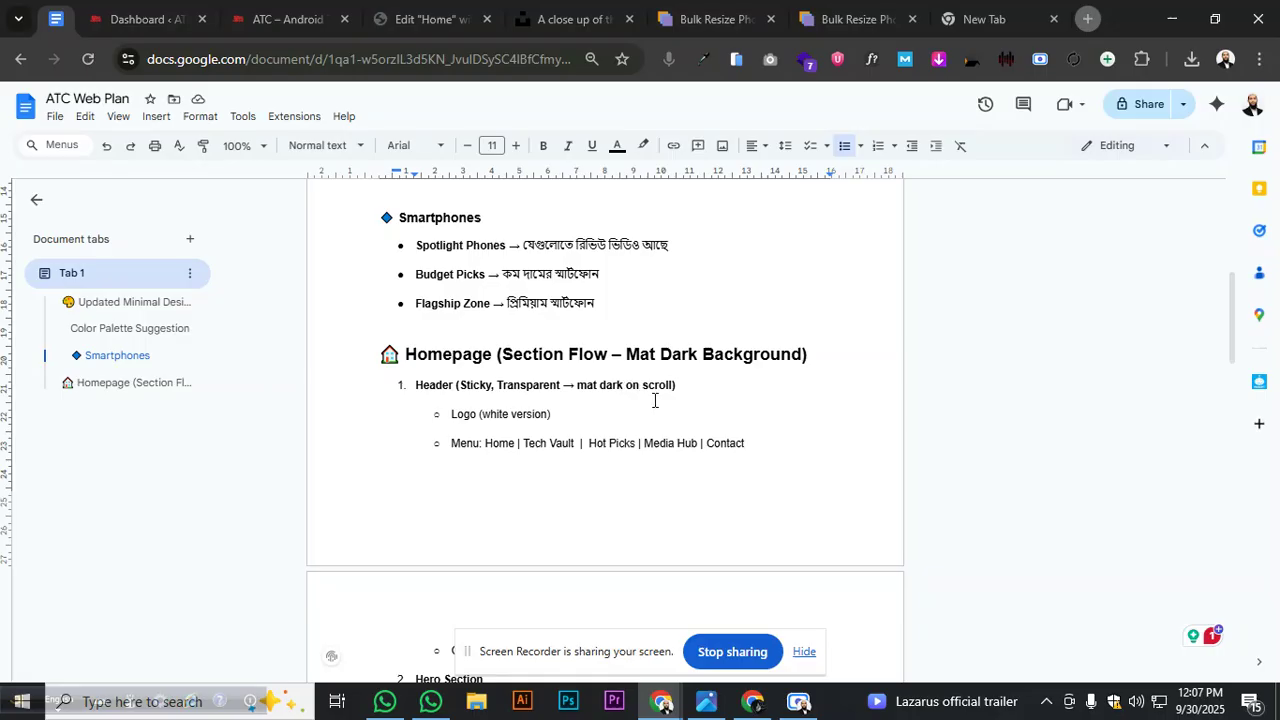
pyautogui.scroll(-2, 645, 403)
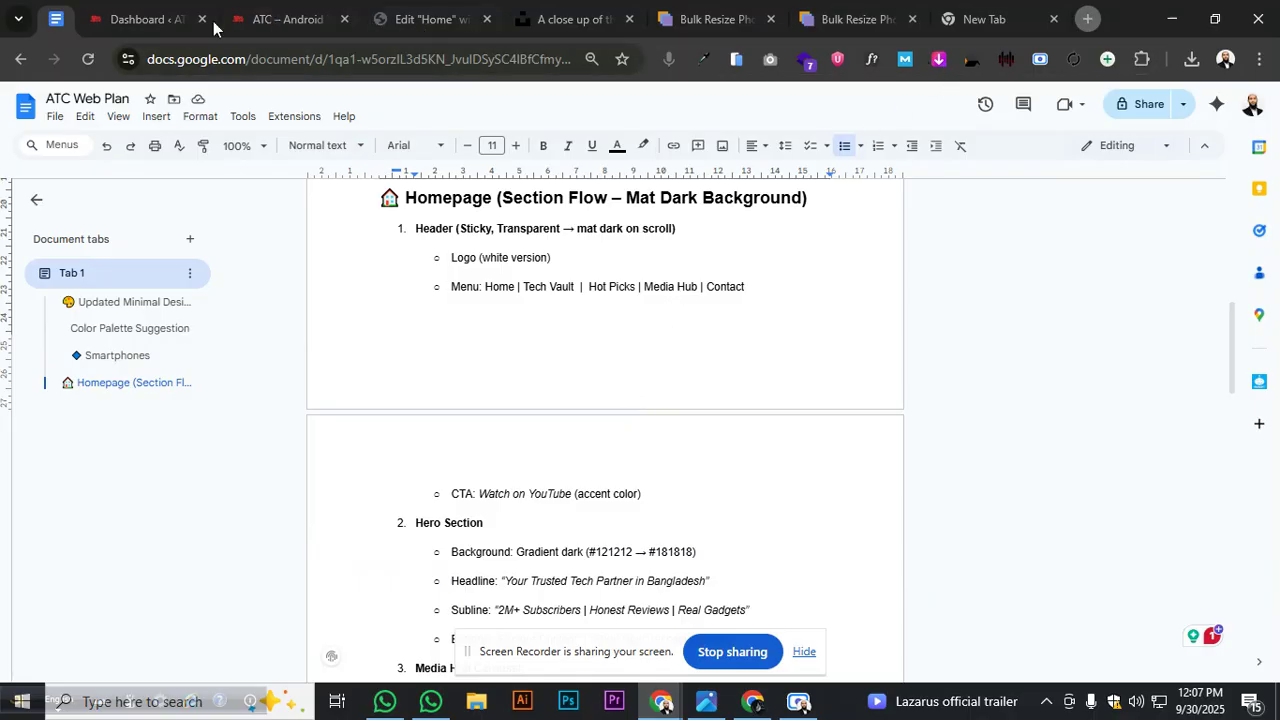
pyautogui.click(402, 22)
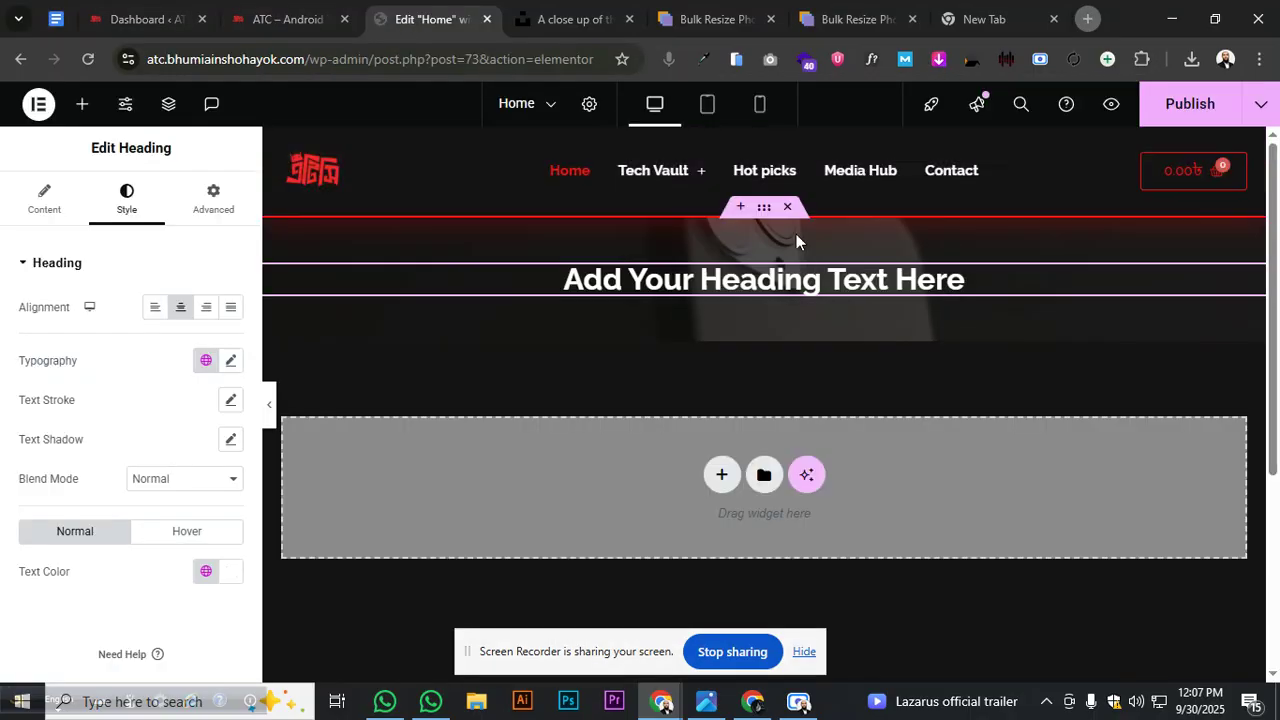
# Open ChatGPT in the spare browser tab and paste the entire ATC Web Plan text into a new prompt, enclosed in quotation marks
pyautogui.click(960, 30)
pyautogui.click(362, 378)
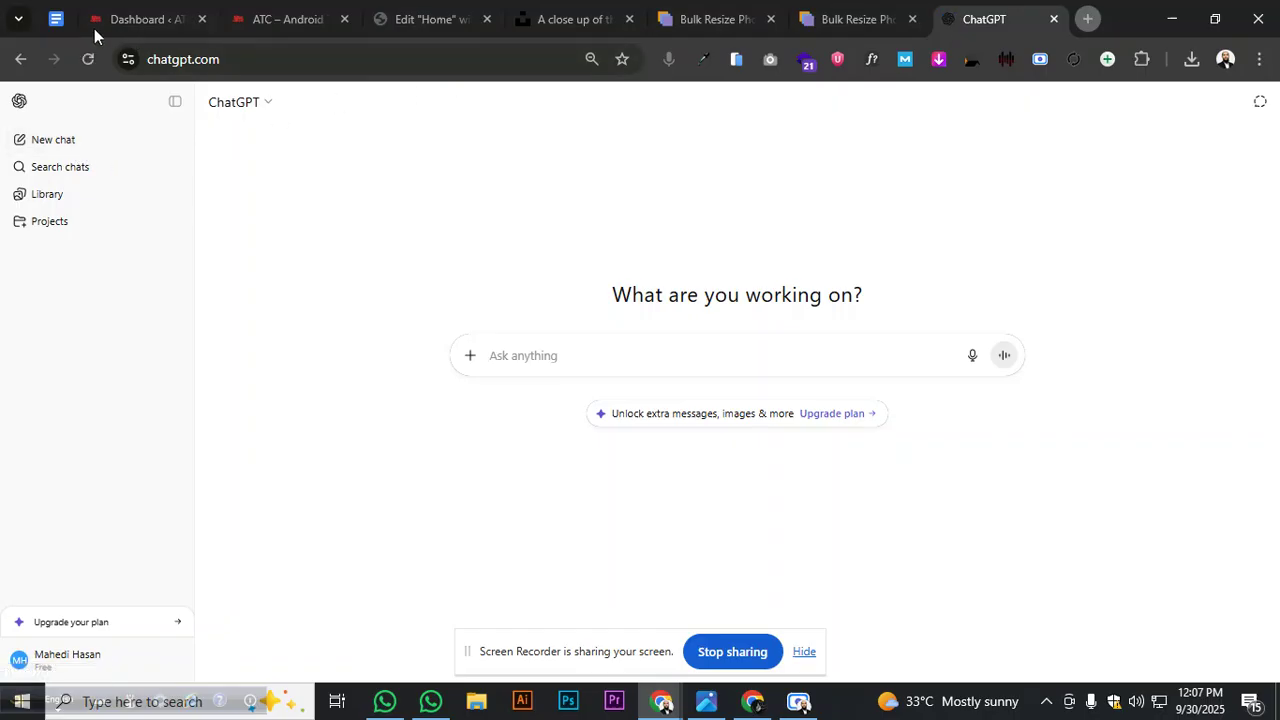
pyautogui.click(54, 20)
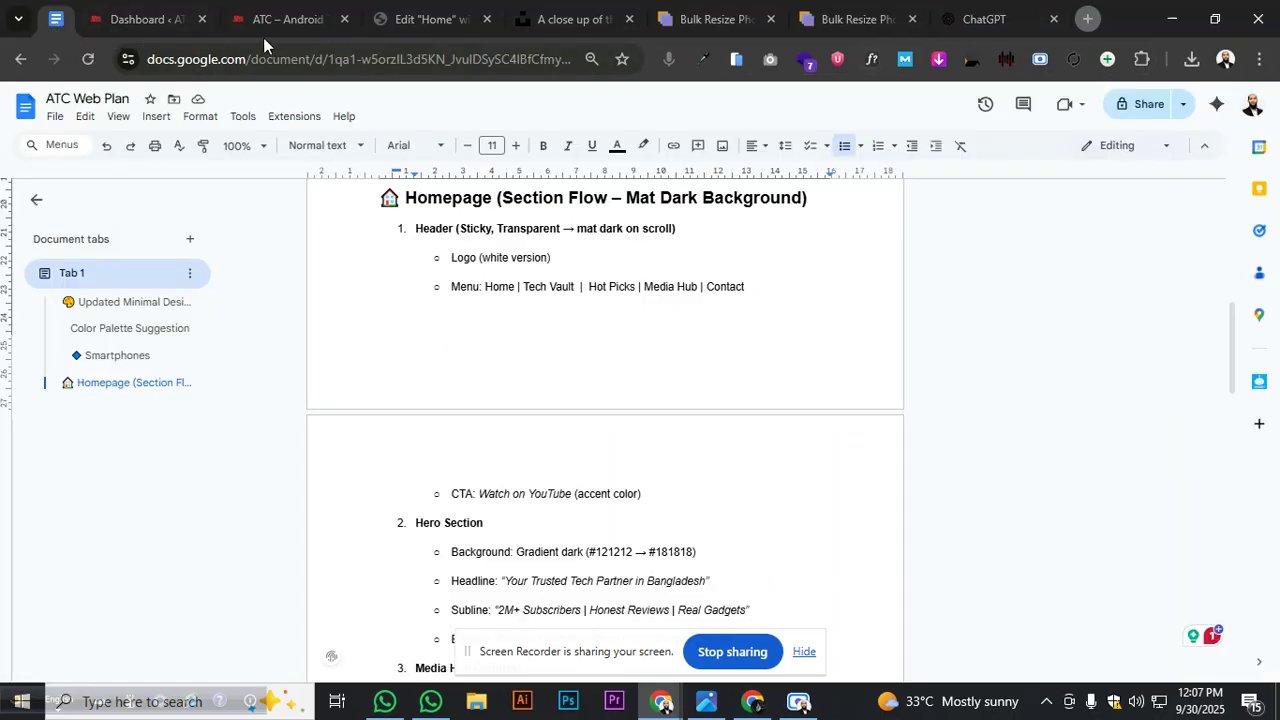
pyautogui.hotkey('ctrl', 'a')
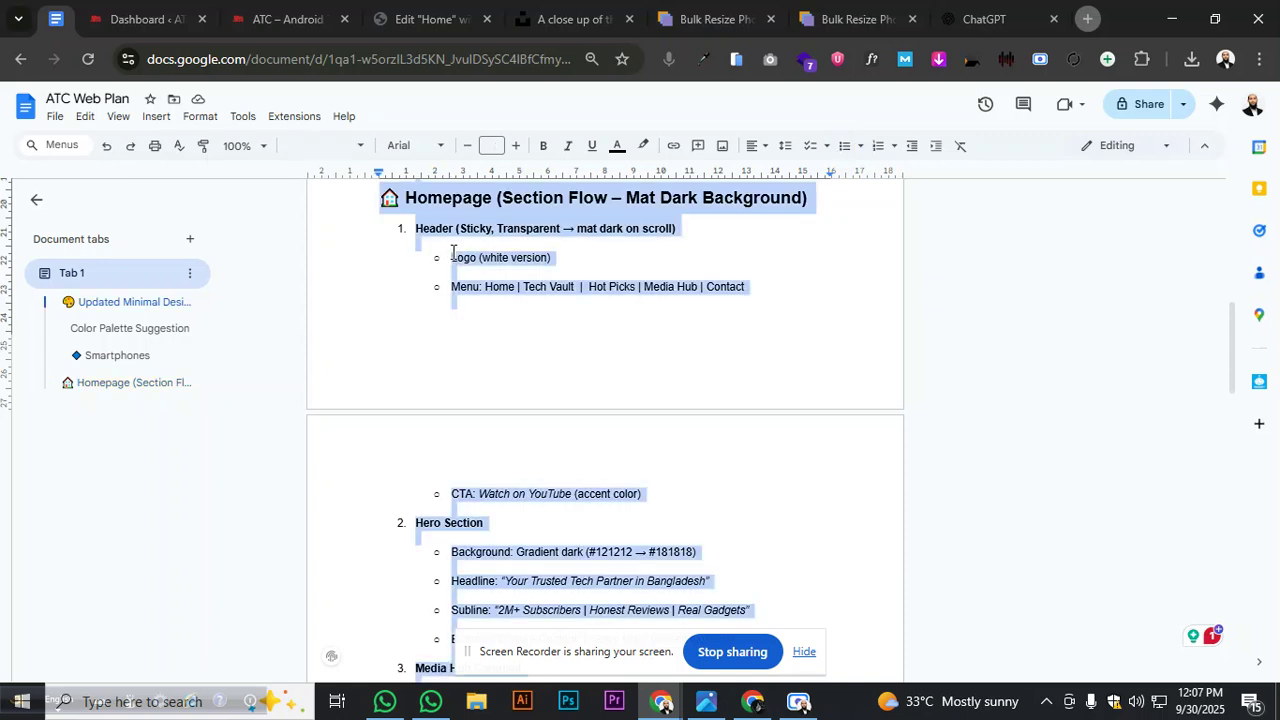
pyautogui.click(995, 20)
pyautogui.click(555, 360)
pyautogui.write('"')
pyautogui.hotkey('ctrl', 'v')
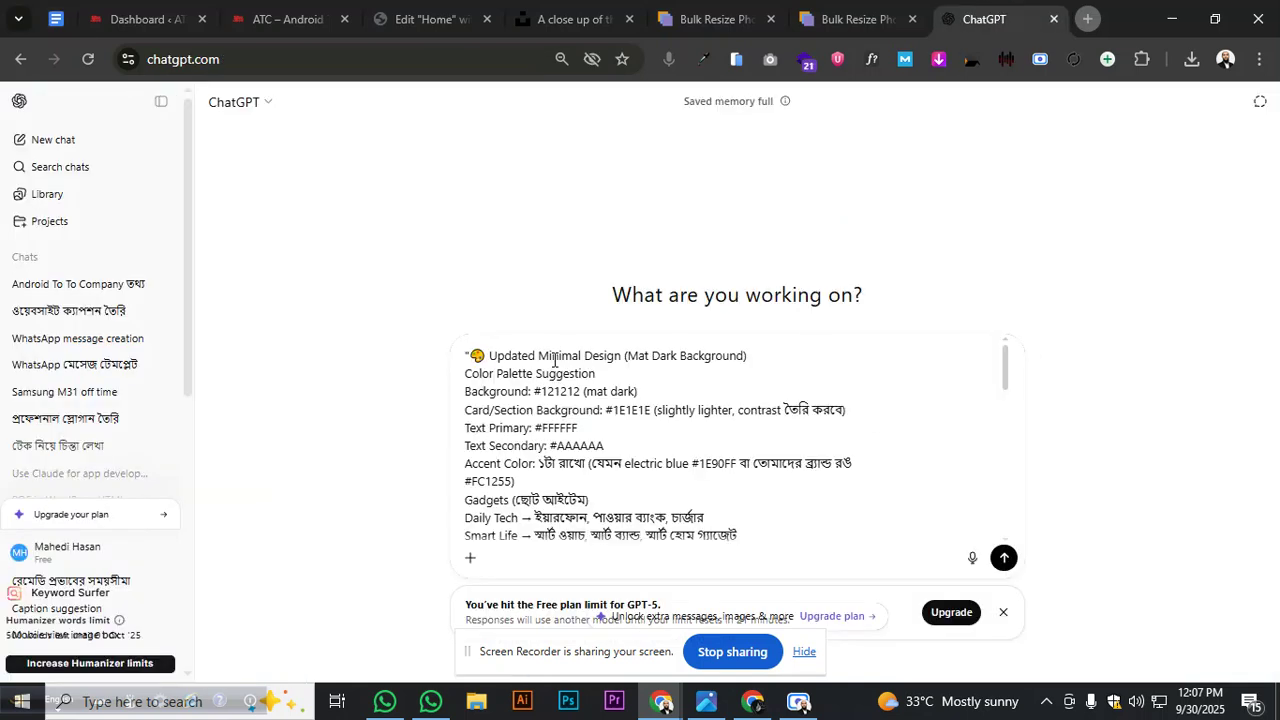
pyautogui.write('"')
# Below the pasted plan, write "এটা আমাদের প্লান, হিরো সেকশনের জন্য ইনফো দরকার", send the prompt and read the hero section reply
pyautogui.hotkey('shift', 'Return')
pyautogui.hotkey('shift', 'Return')
pyautogui.hotkey('shift', 'Return')
pyautogui.hotkey('shift', 'Return')
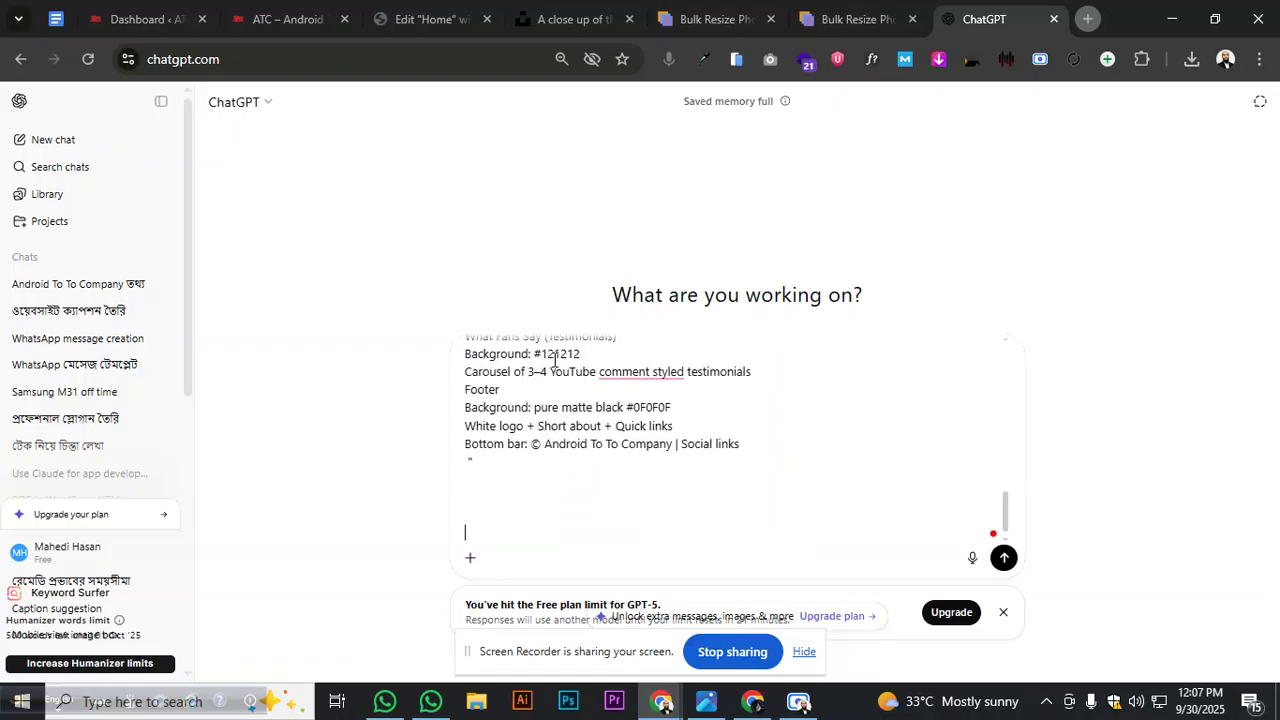
pyautogui.press('F12')
pyautogui.write('এটা আমাদে')
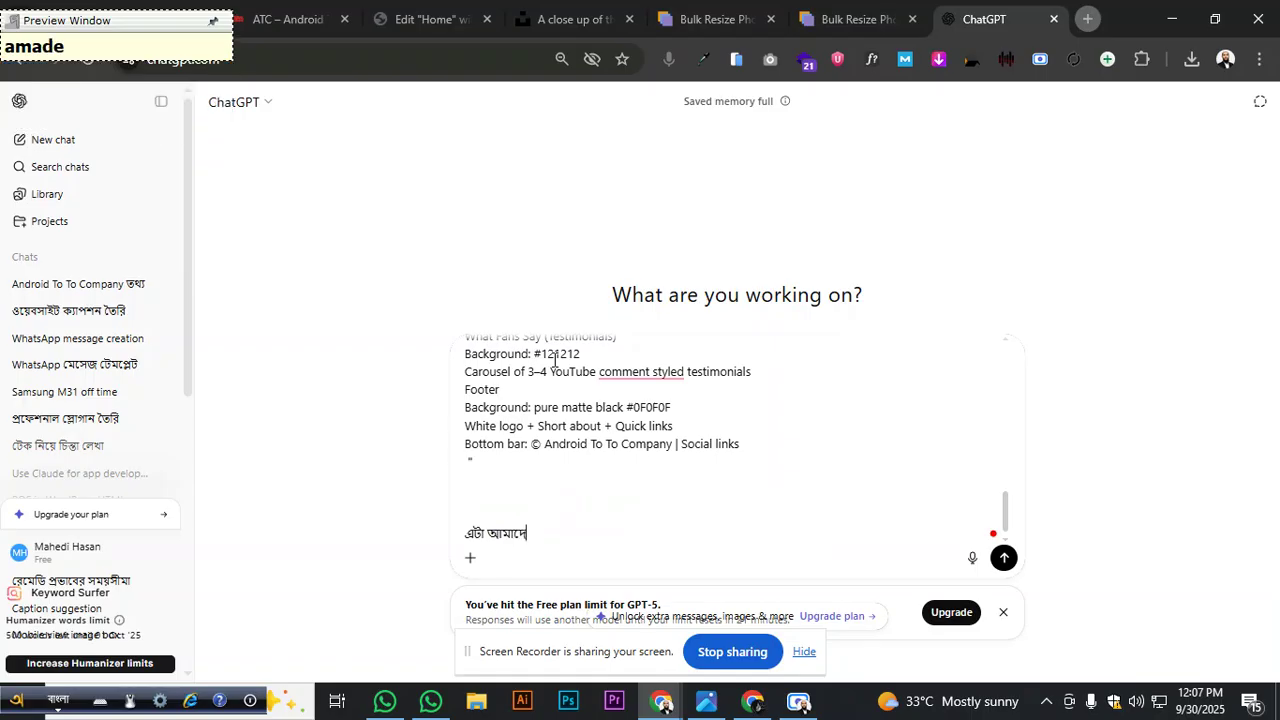
pyautogui.write('র প্লাn ')
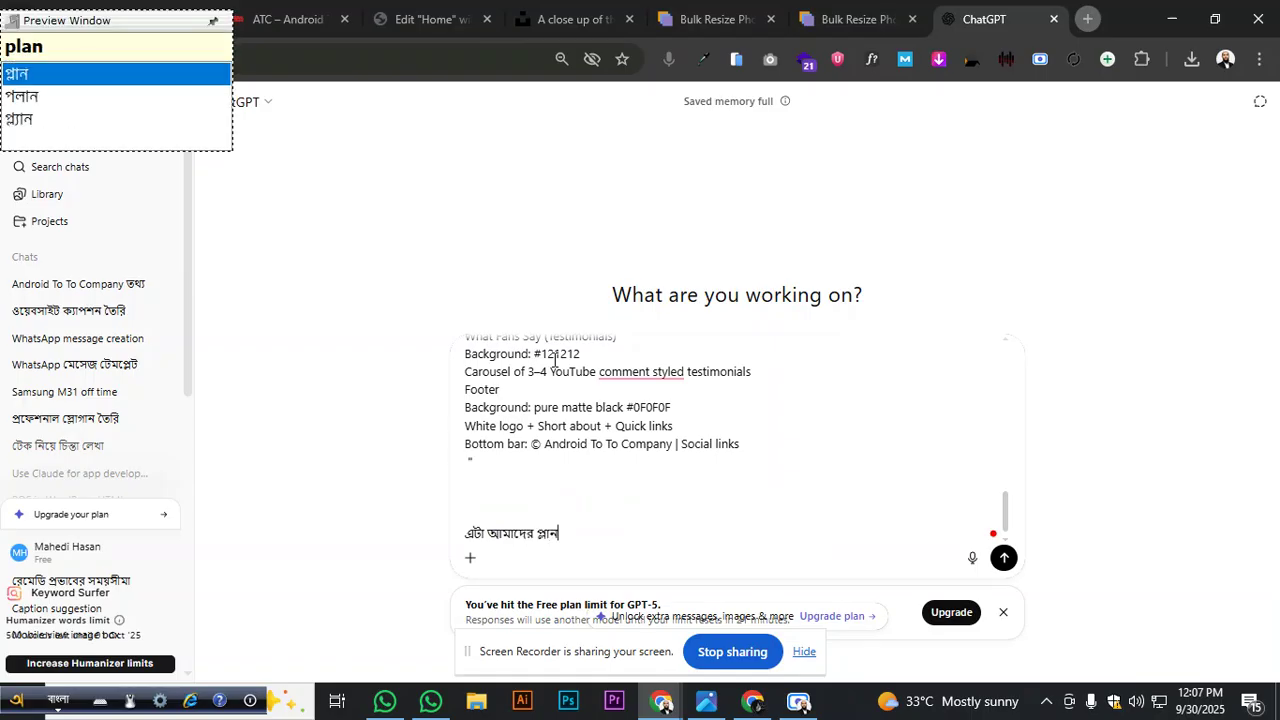
pyautogui.write(', hir')
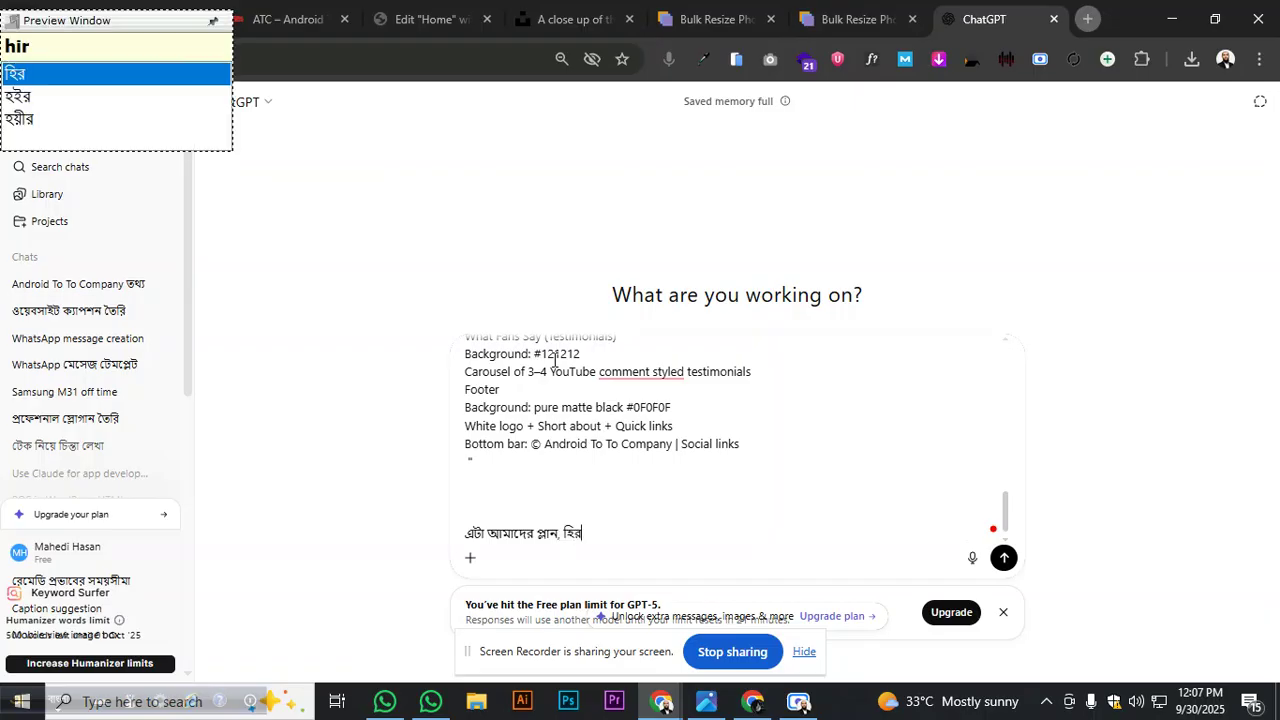
pyautogui.write('o sek')
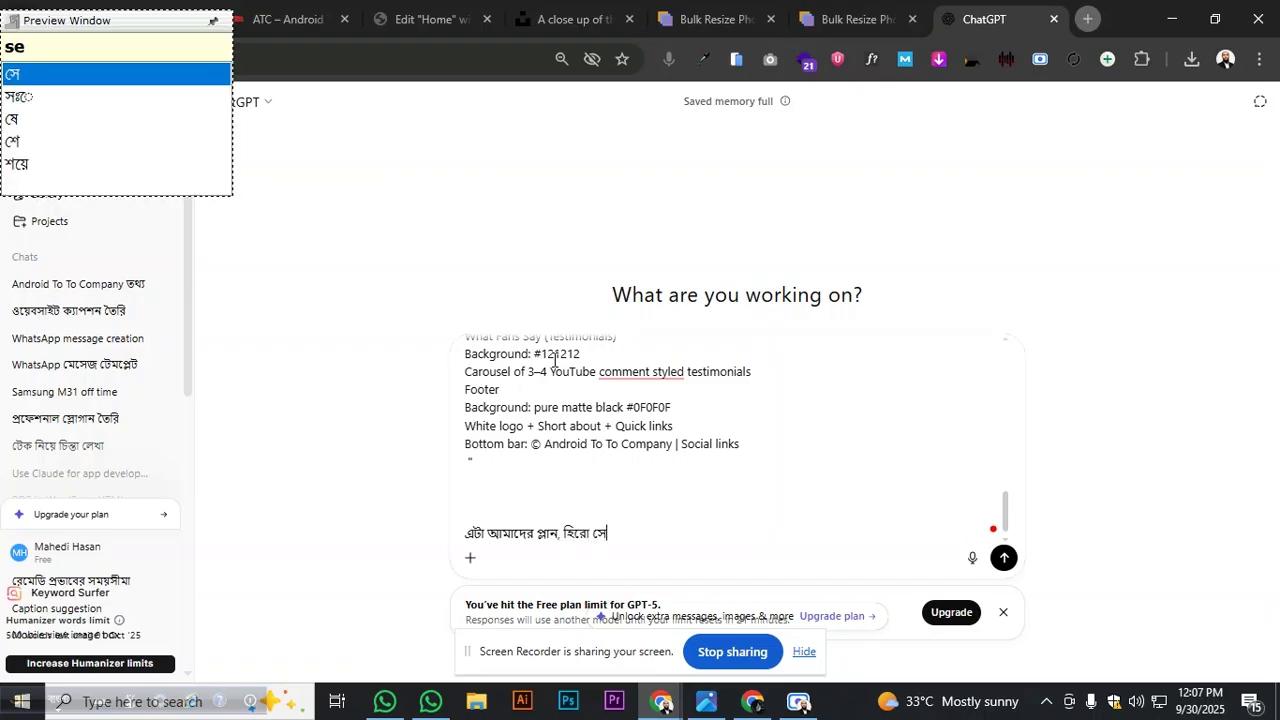
pyautogui.write('Soner jo')
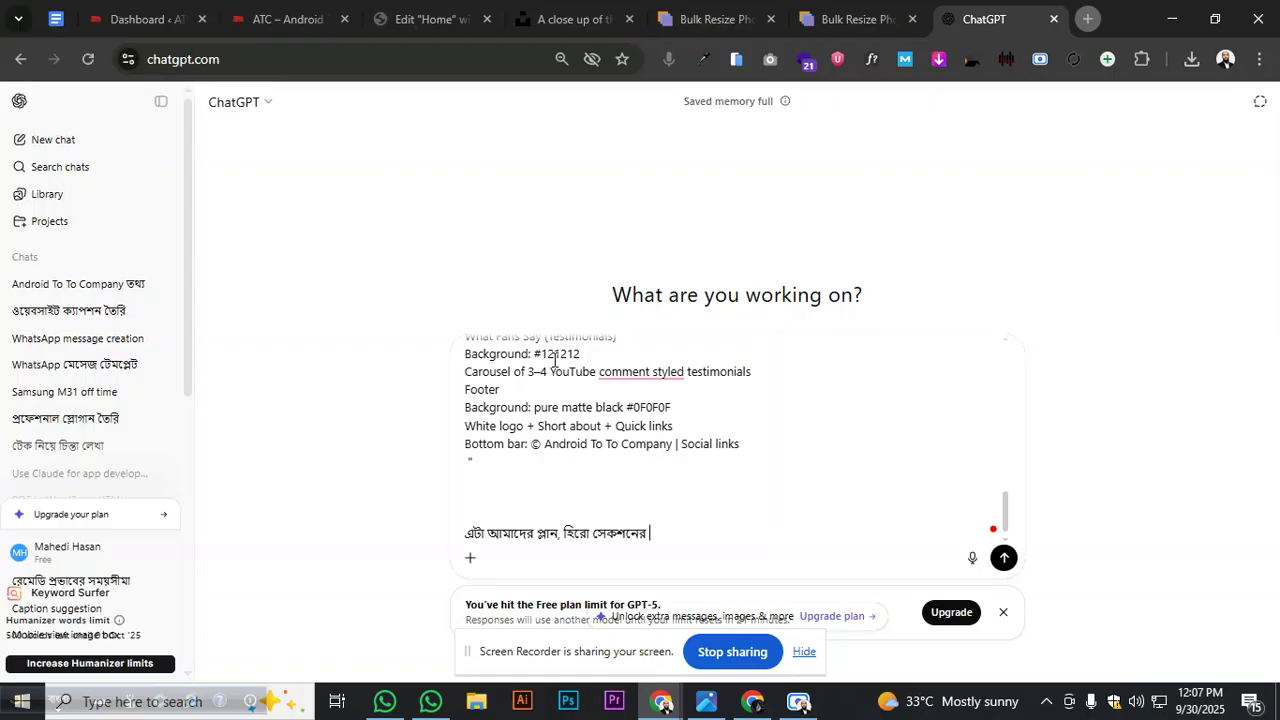
pyautogui.write('nno inf')
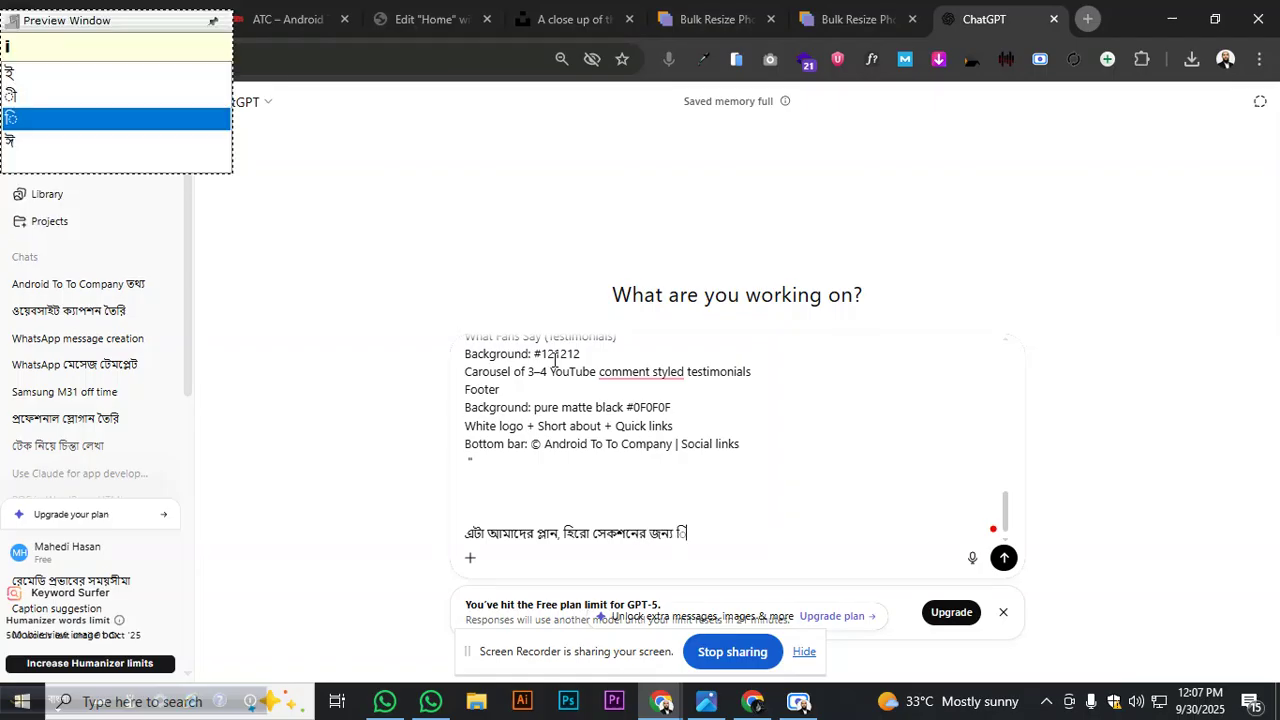
pyautogui.write('o dor')
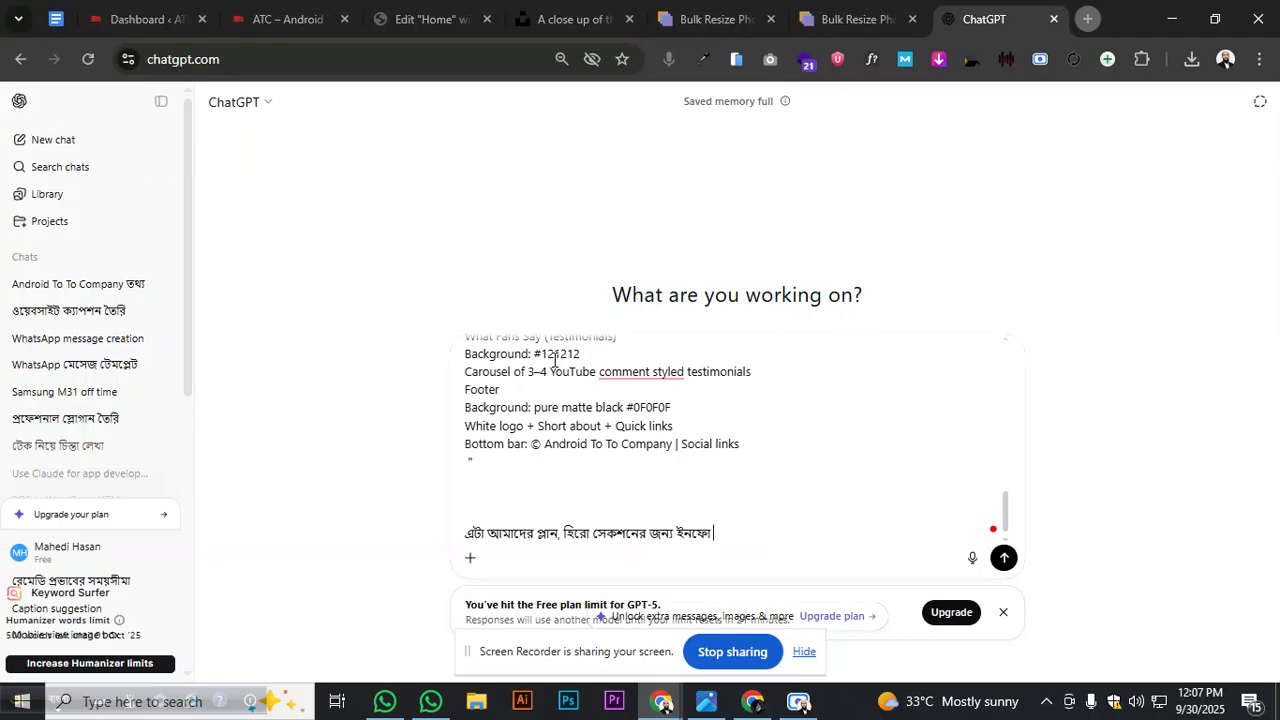
pyautogui.write('kar')
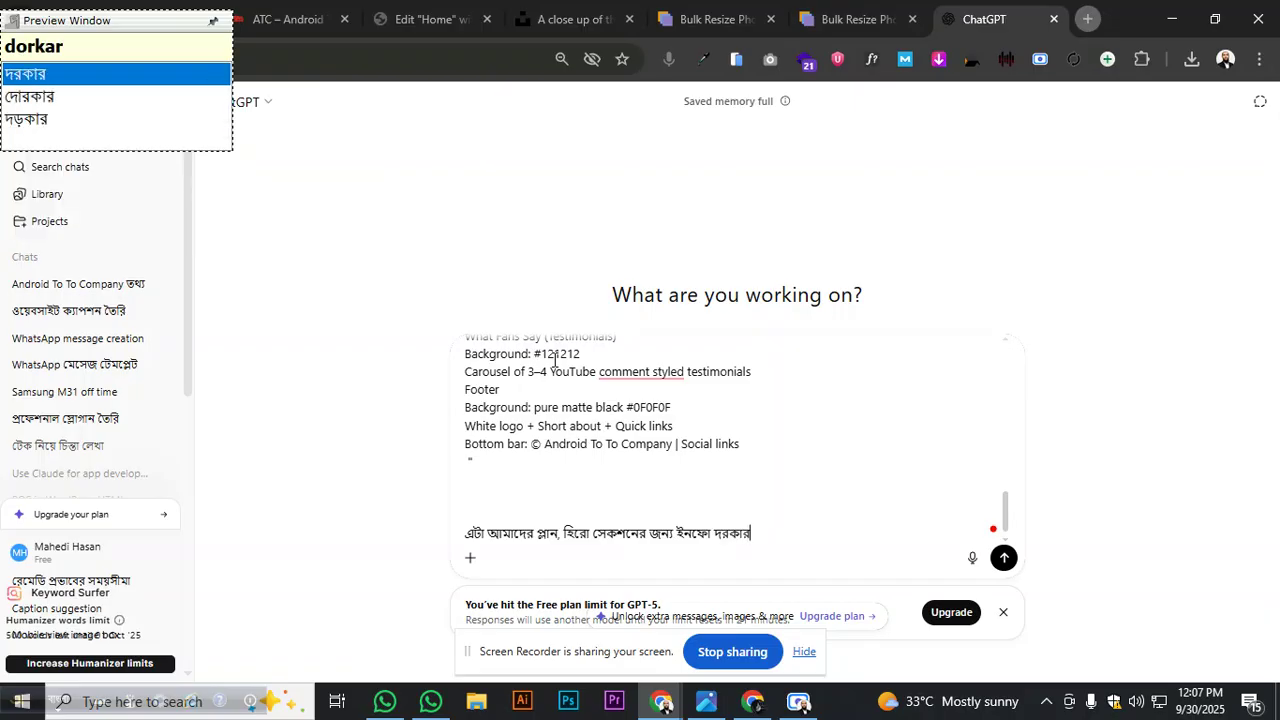
pyautogui.press('Return')
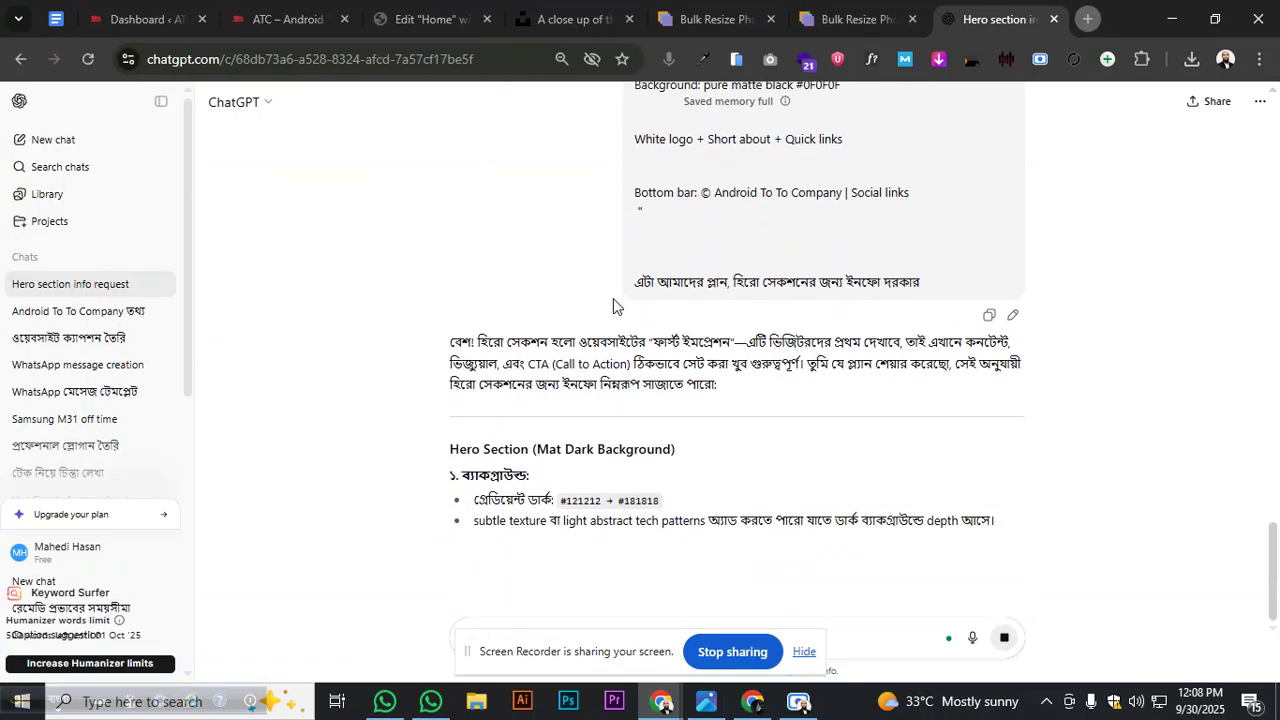
pyautogui.scroll(-2, 615, 299)
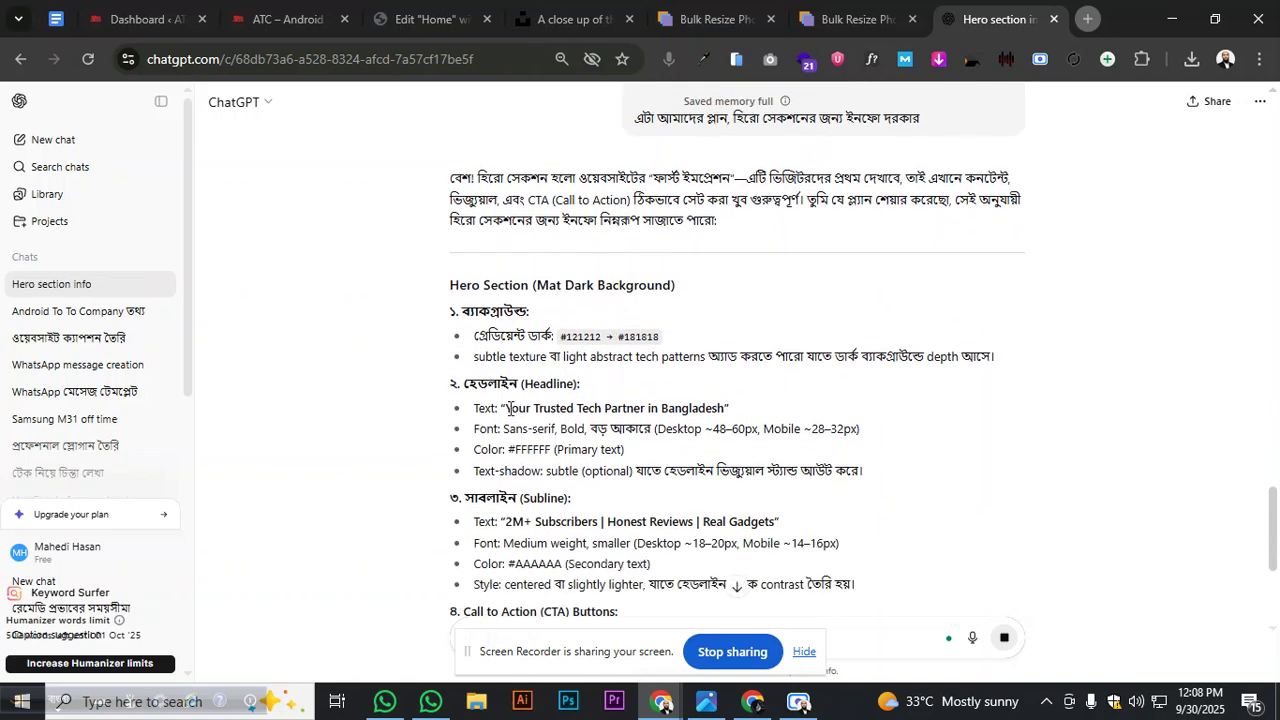
# Return to the Elementor editor and replace the hero heading's placeholder title with "ATC"
pyautogui.click(457, 22)
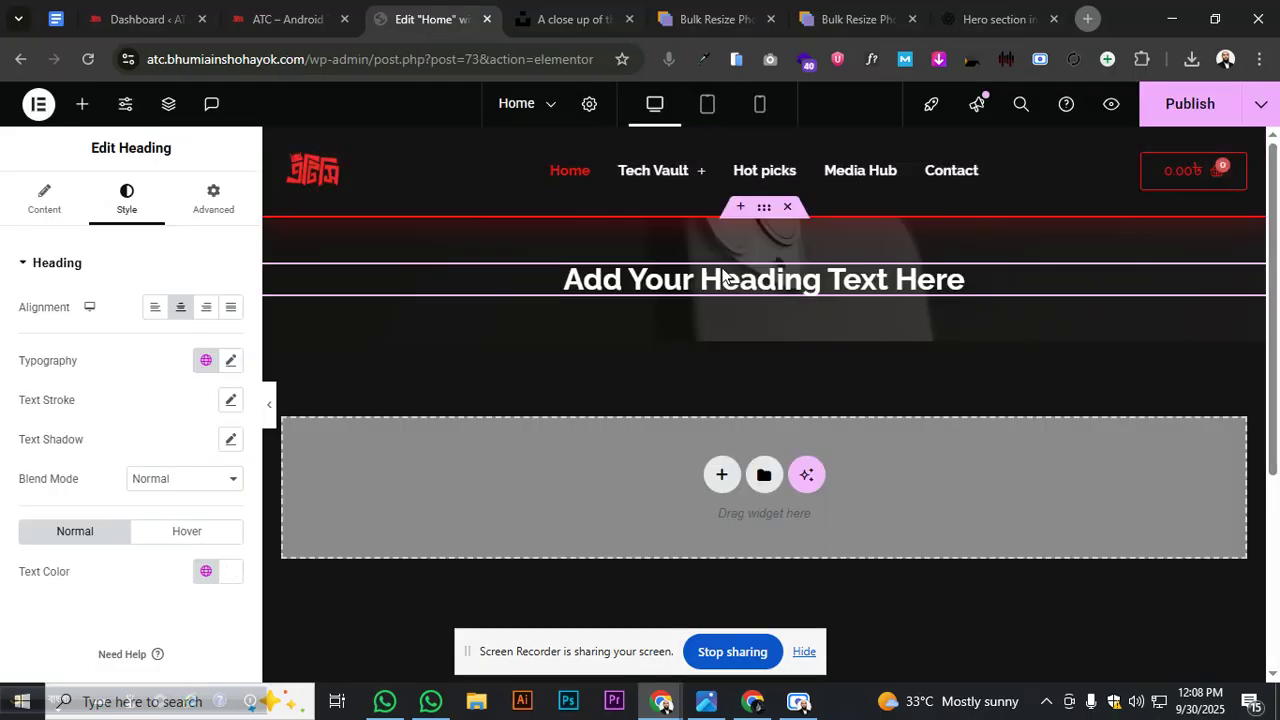
pyautogui.click(54, 222)
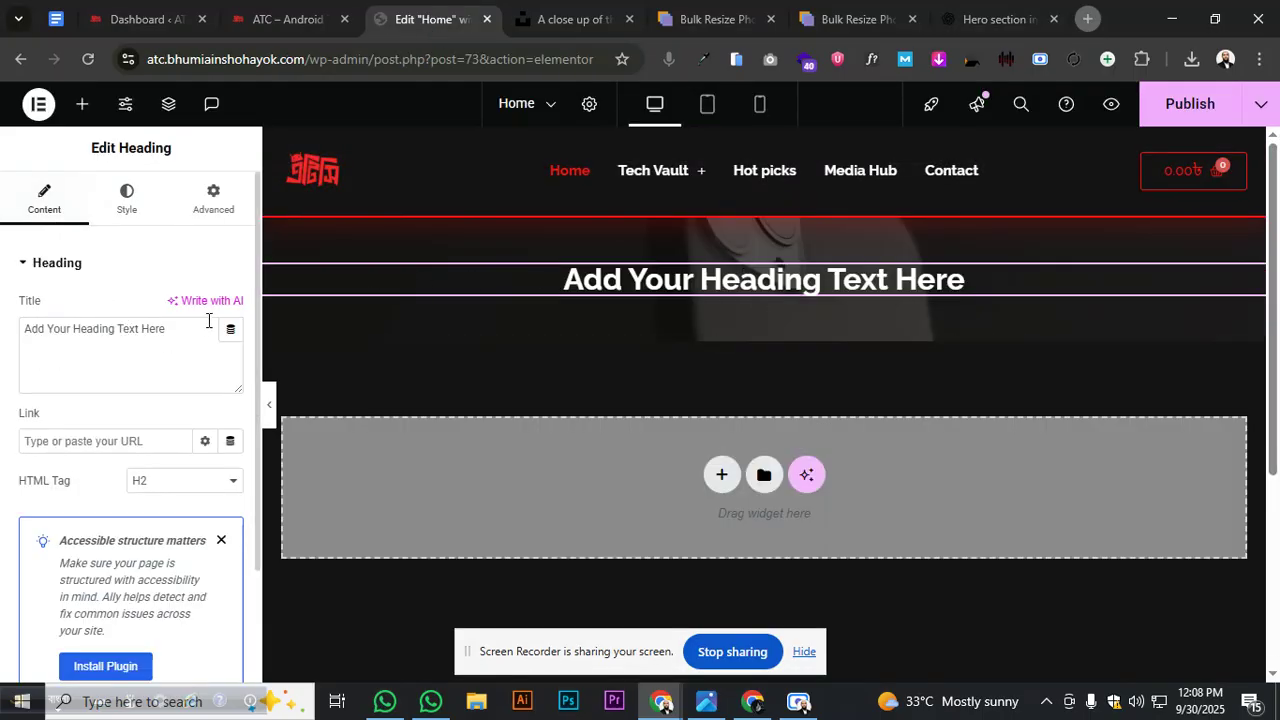
pyautogui.moveTo(192, 328); pyautogui.dragTo(0, 335)
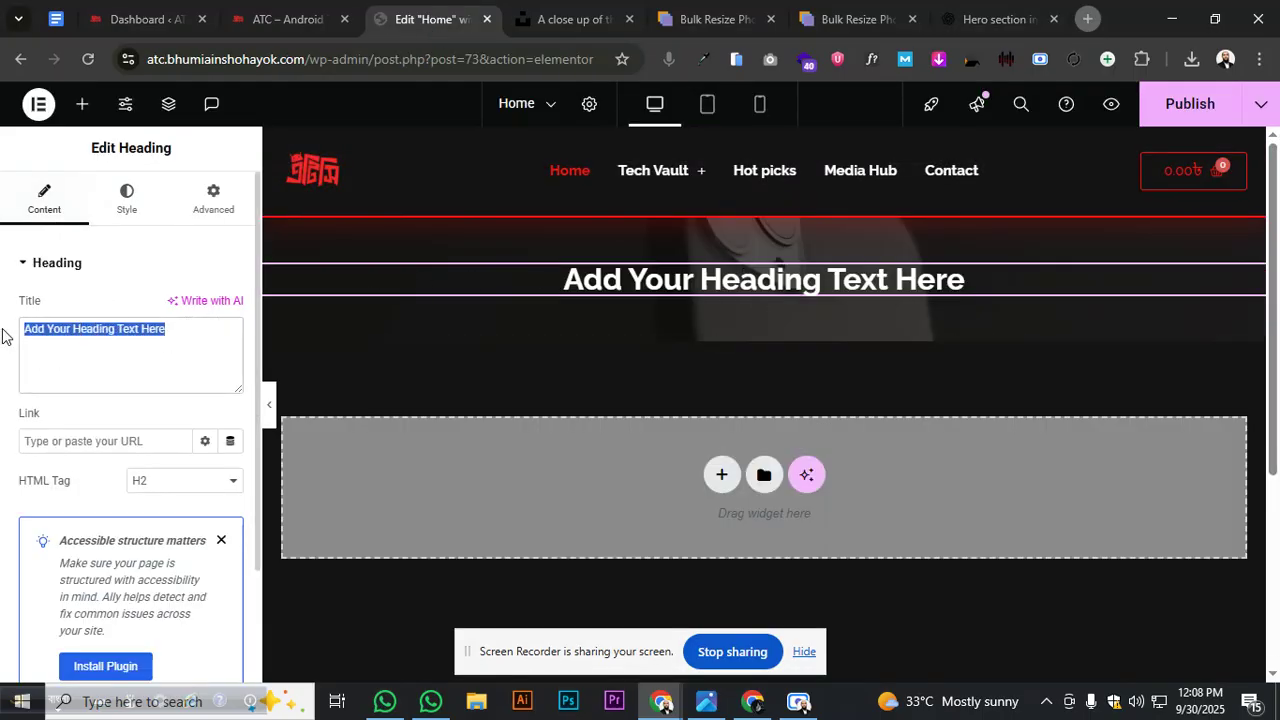
pyautogui.write('ATC')
pyautogui.press('BackSpace')
pyautogui.press('BackSpace')
pyautogui.press('BackSpace')
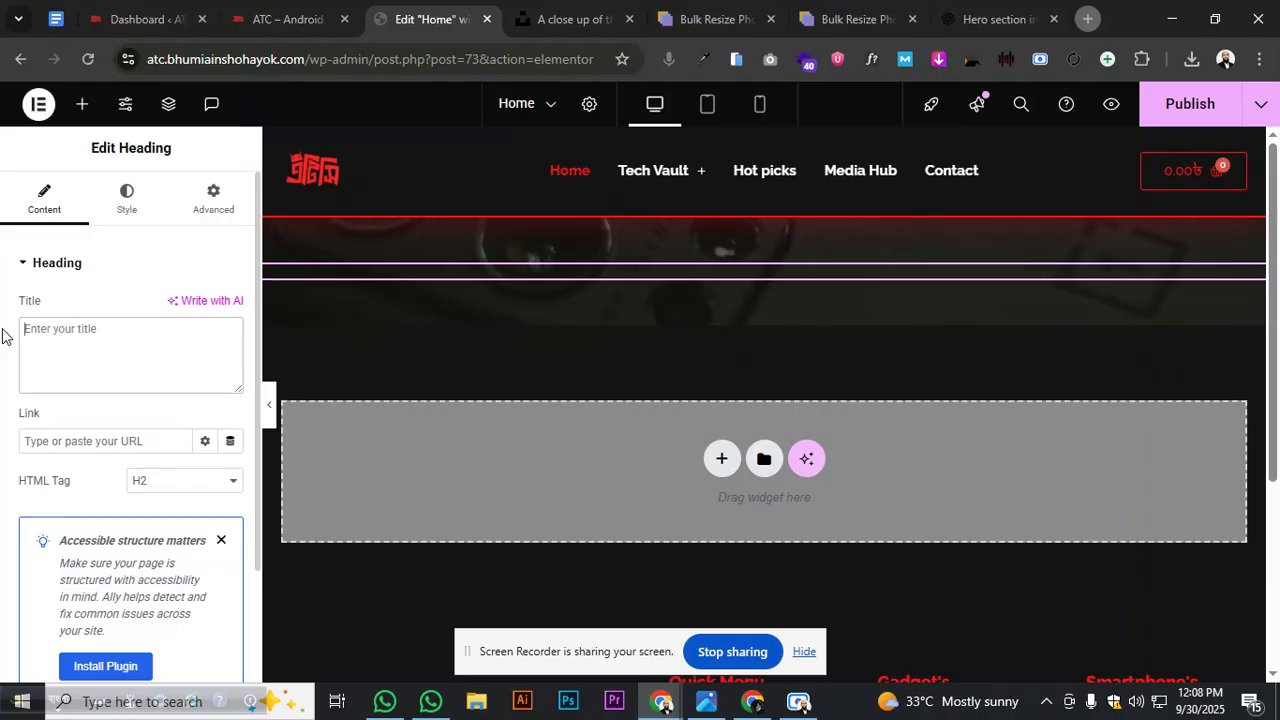
pyautogui.press('F12')
pyautogui.write('ATC')
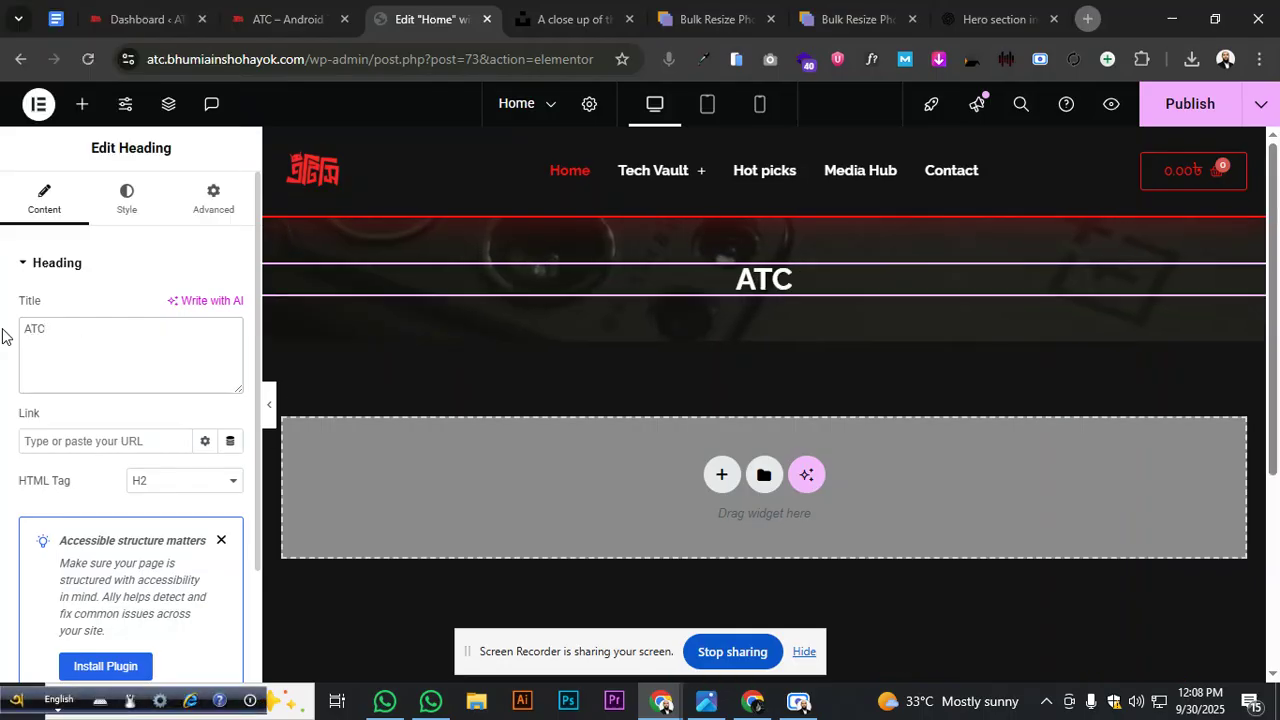
# Set the ATC heading's typography size to 45 px
pyautogui.click(126, 198)
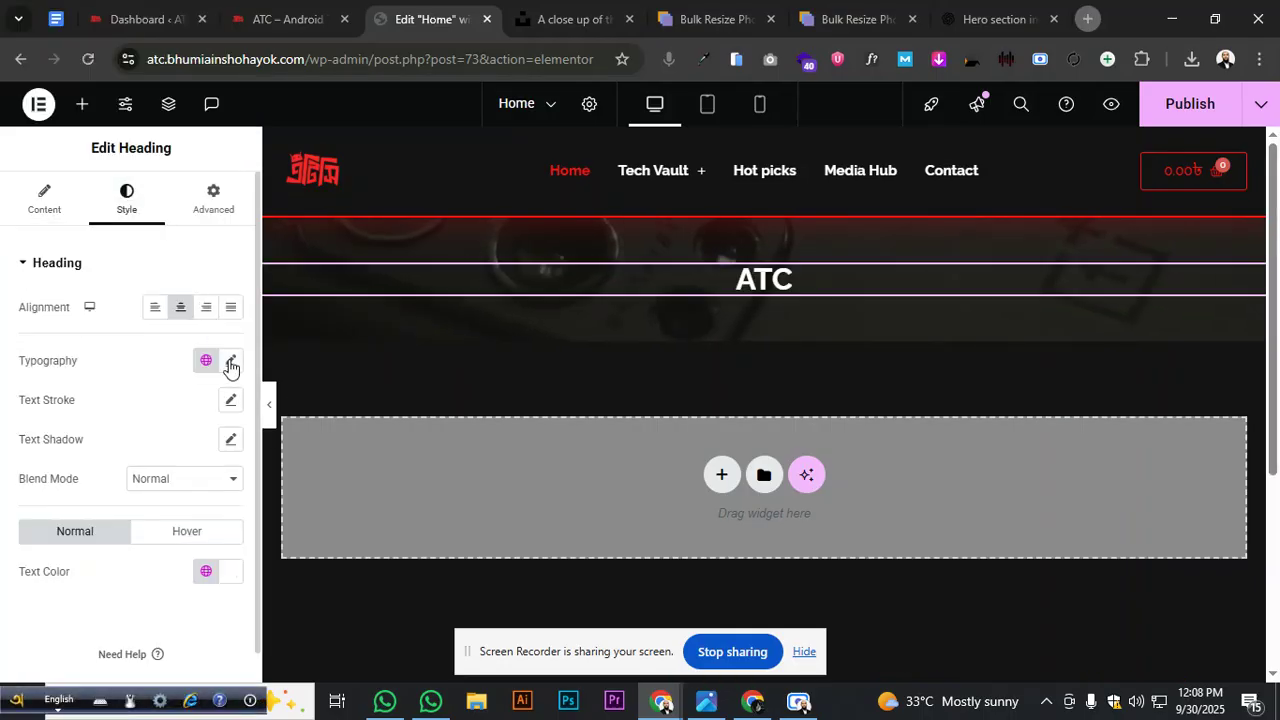
pyautogui.click(230, 361)
pyautogui.click(210, 508)
pyautogui.write('45')
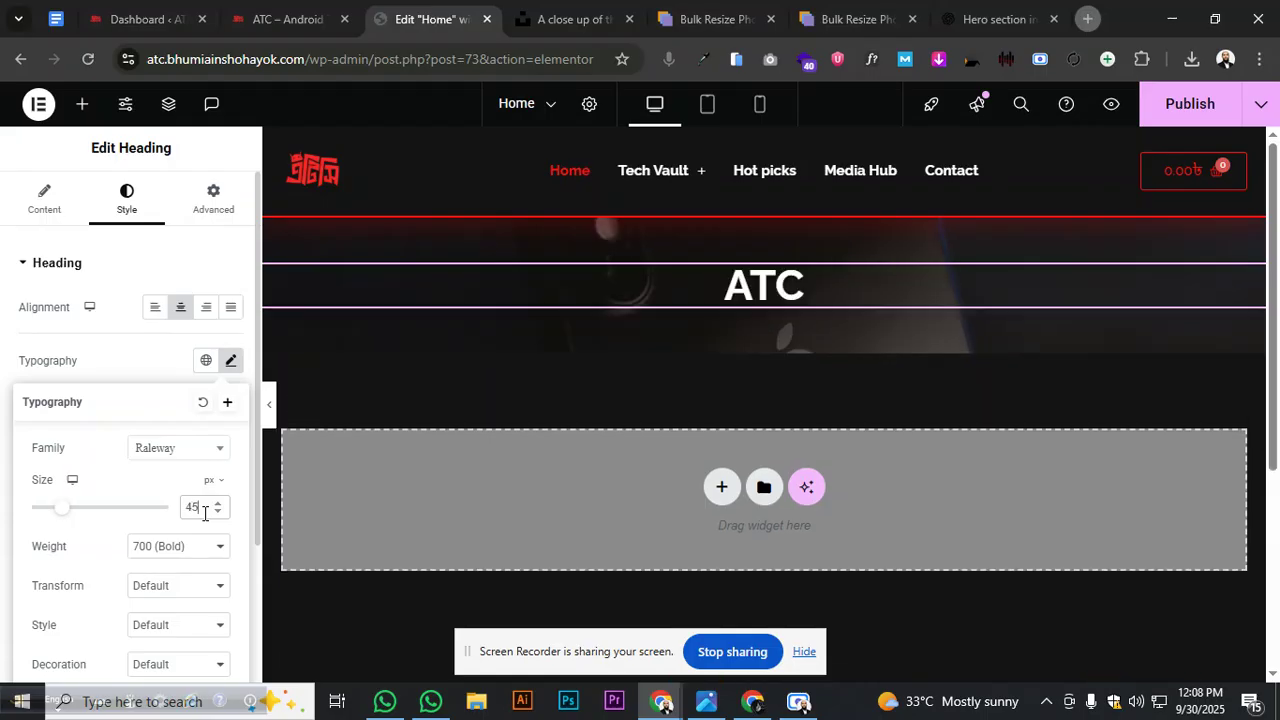
# Duplicate the ATC heading and change the copy's title to "Android To To COmpany"
pyautogui.rightClick(770, 288)
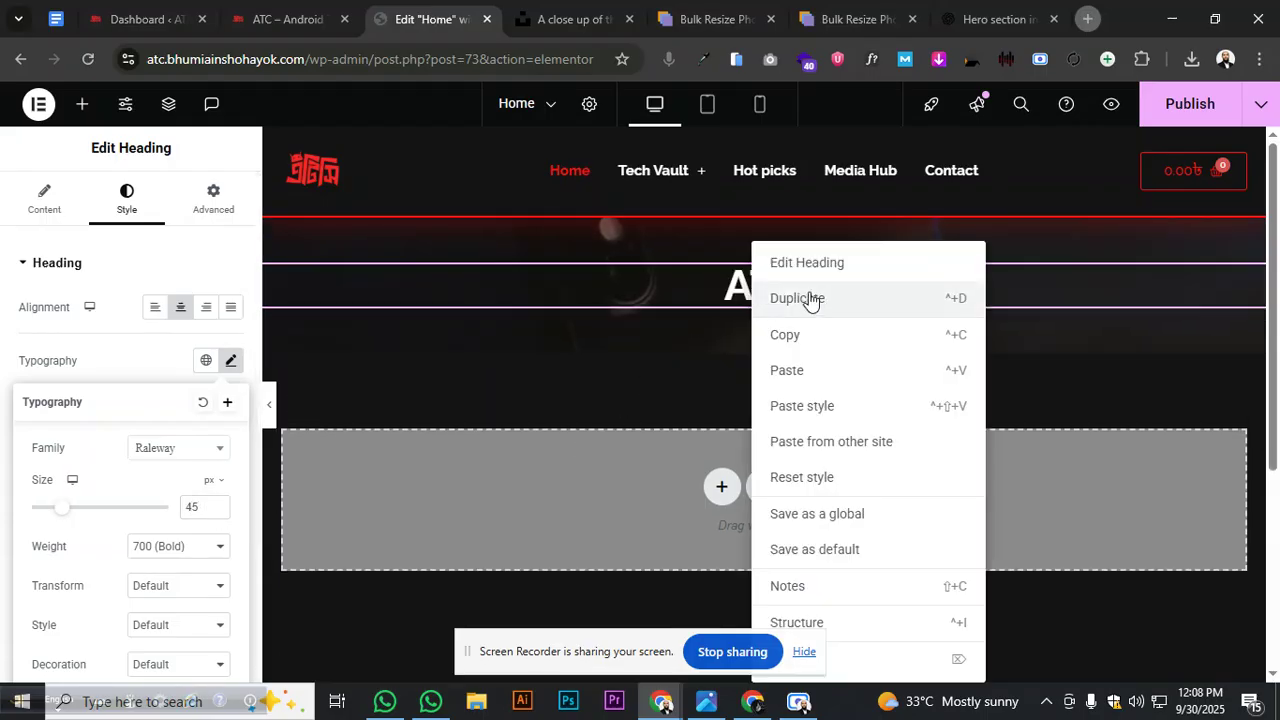
pyautogui.click(810, 298)
pyautogui.moveTo(80, 340); pyautogui.dragTo(8, 345)
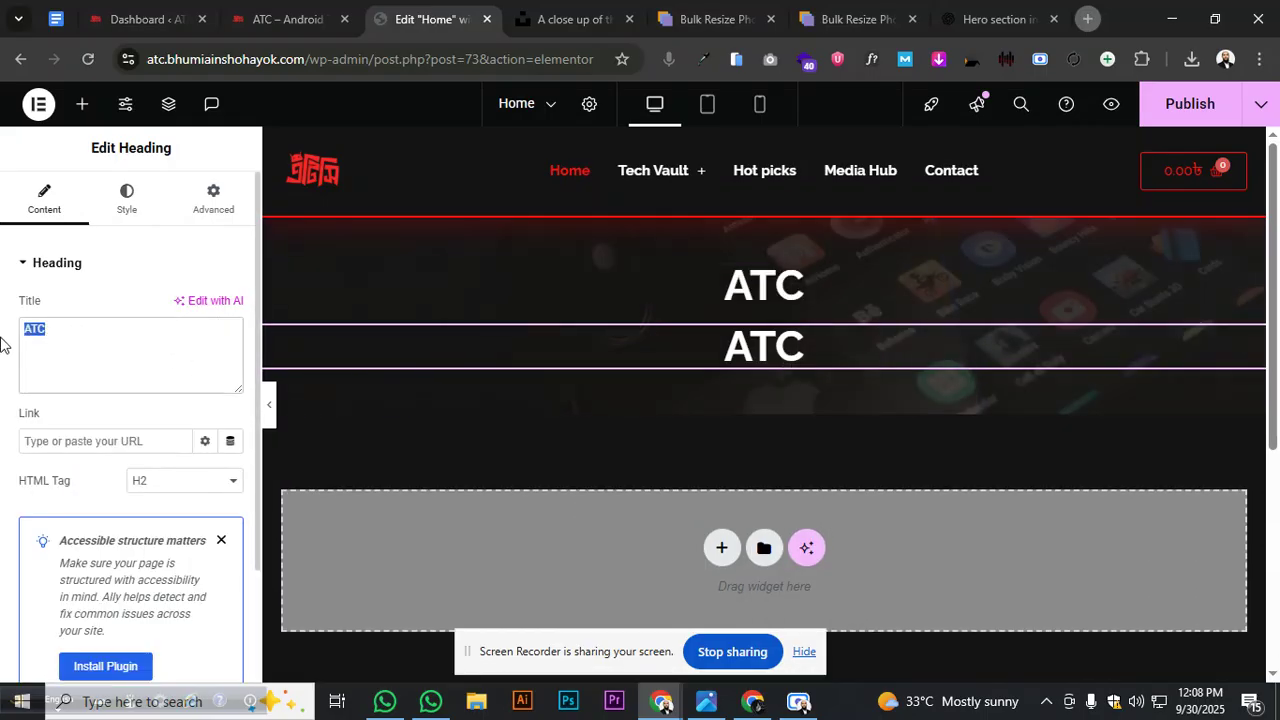
pyautogui.write('And')
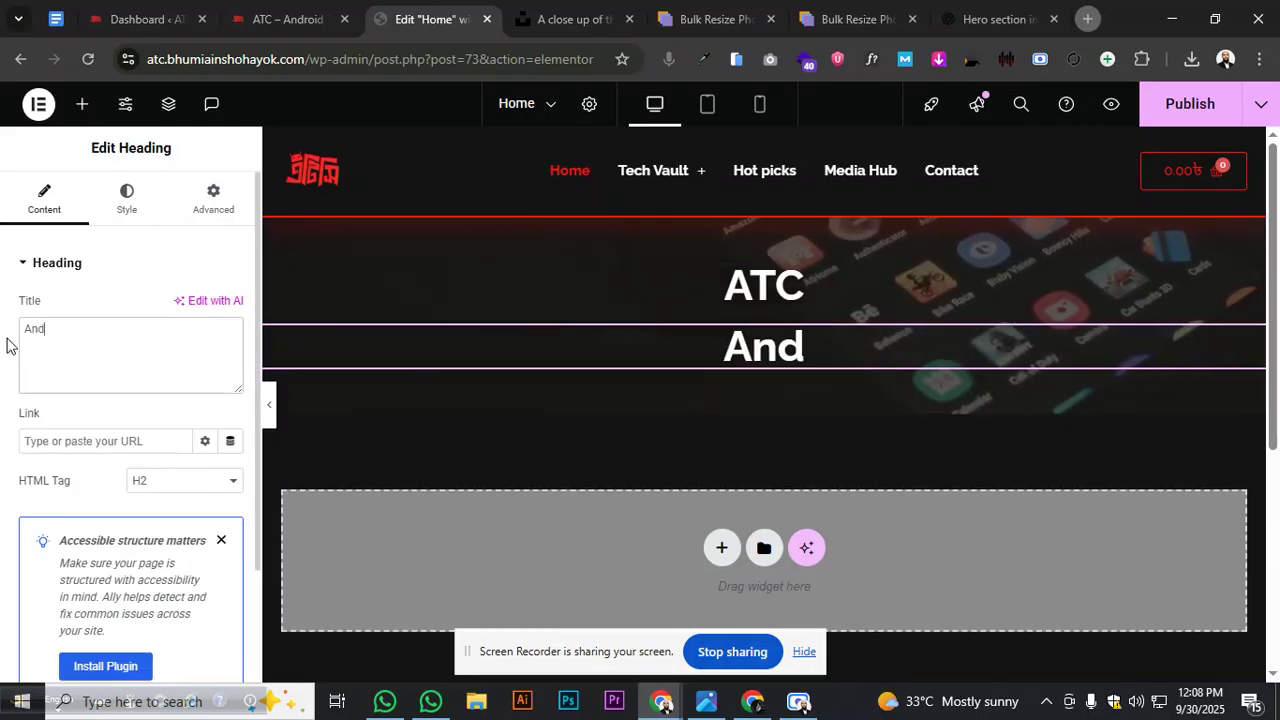
pyautogui.write('roid ')
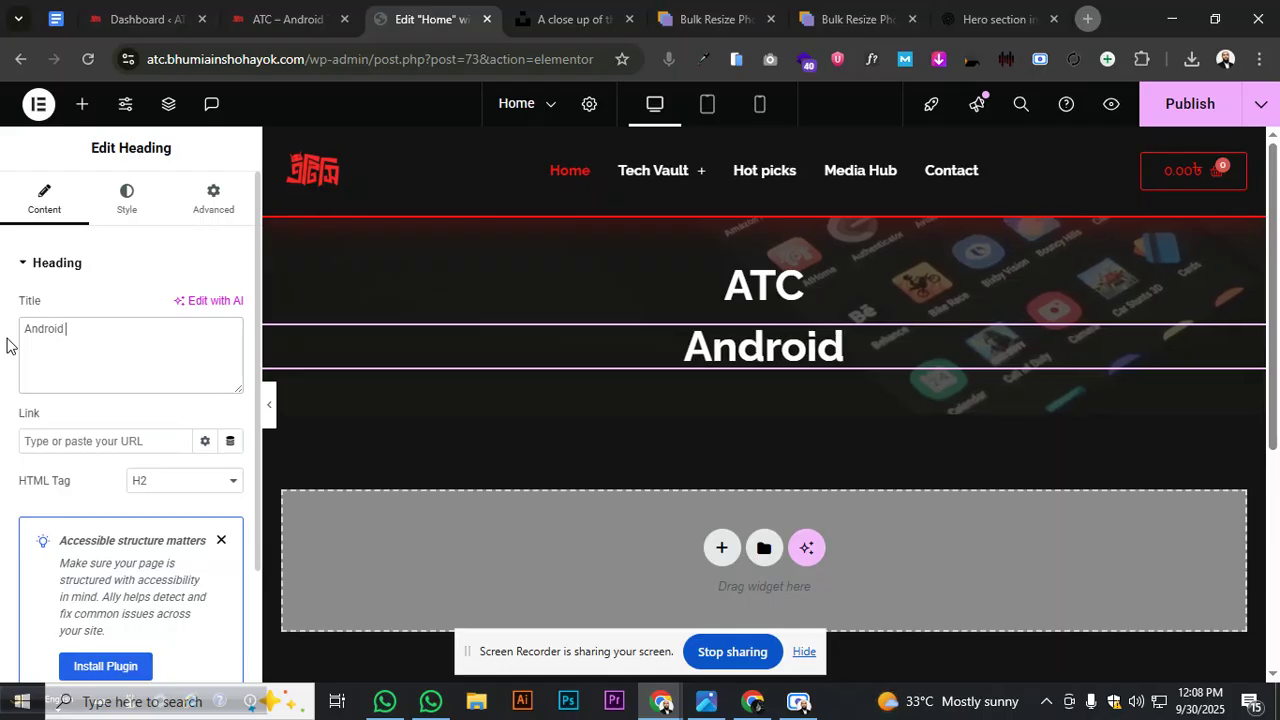
pyautogui.write('To T')
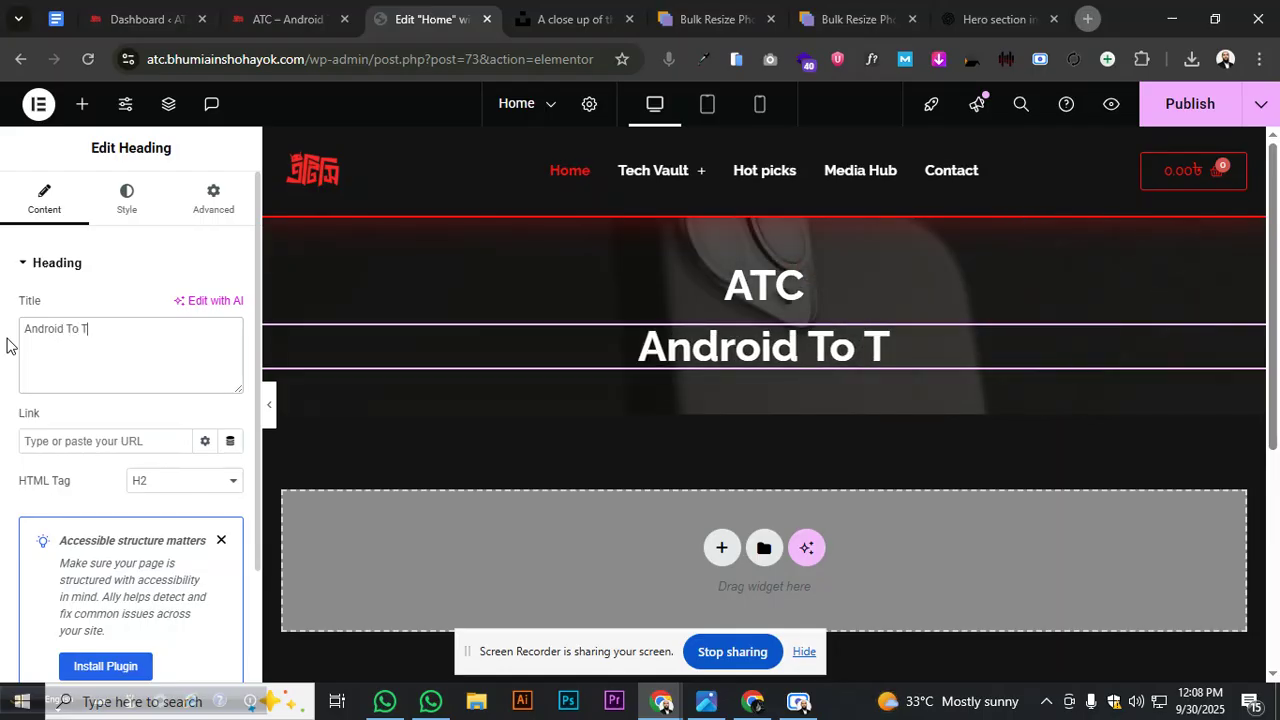
pyautogui.write('o COmap')
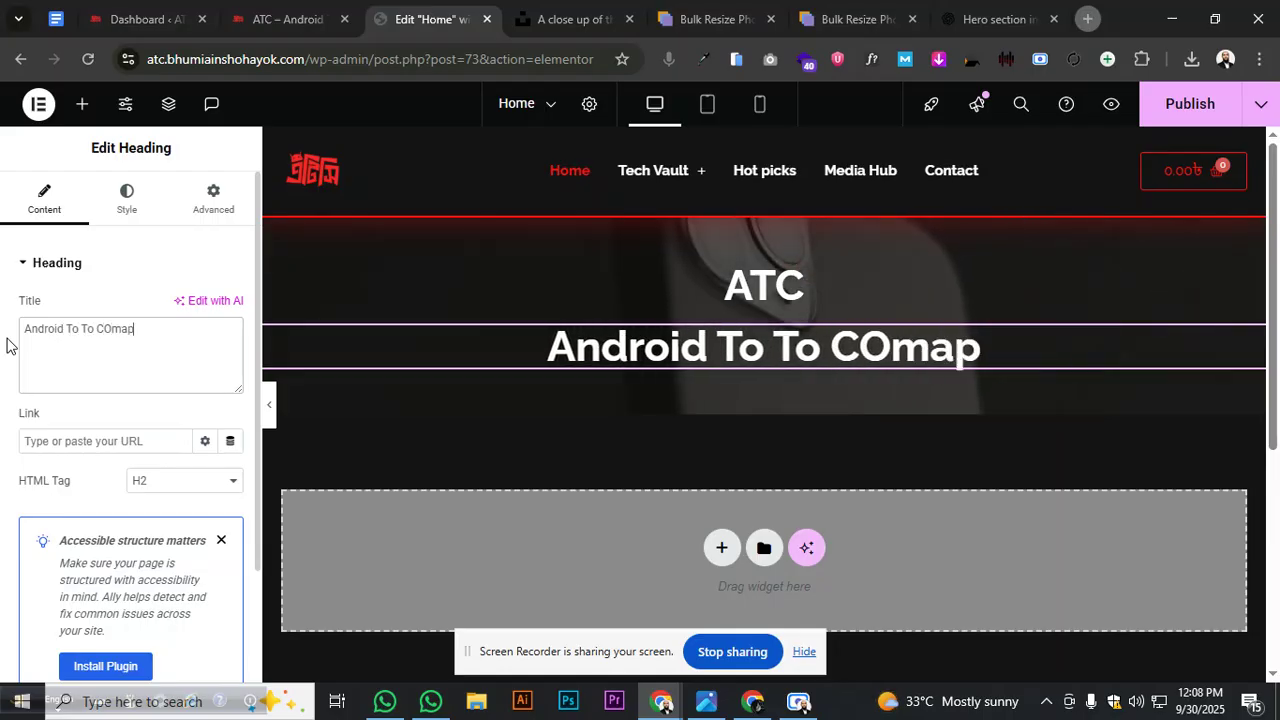
pyautogui.press('BackSpace')
pyautogui.press('BackSpace')
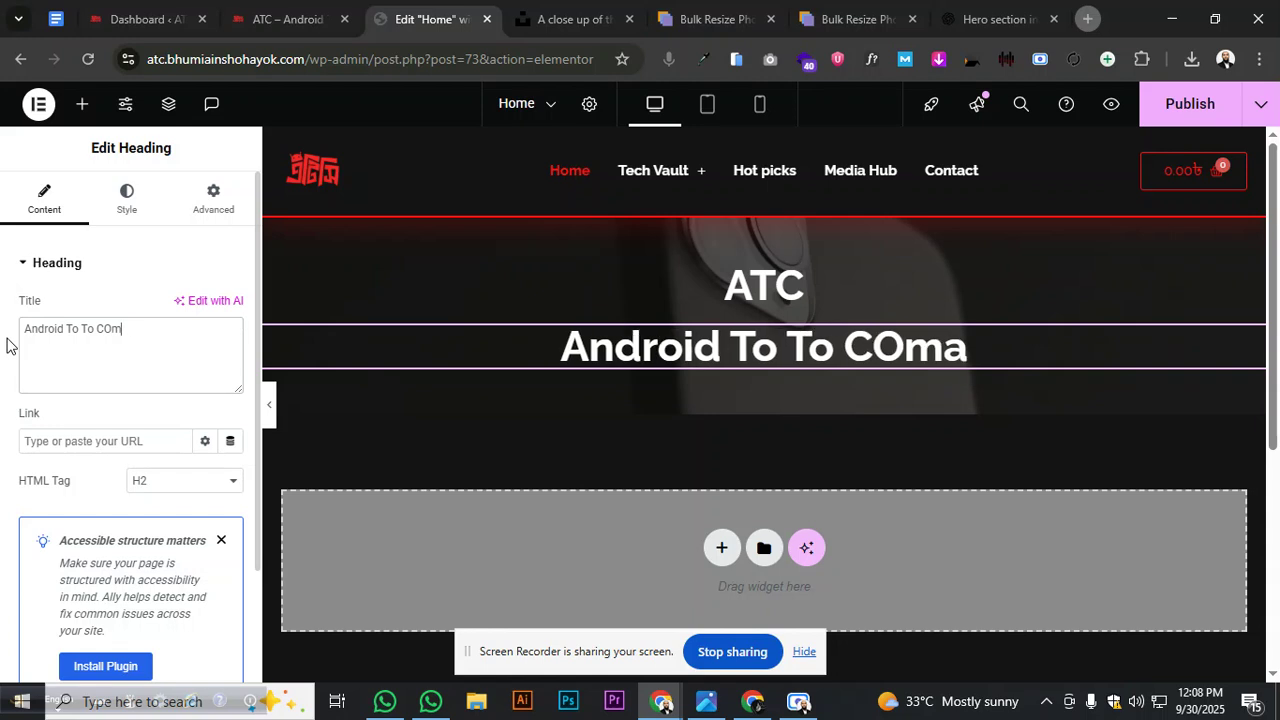
pyautogui.write('pany')
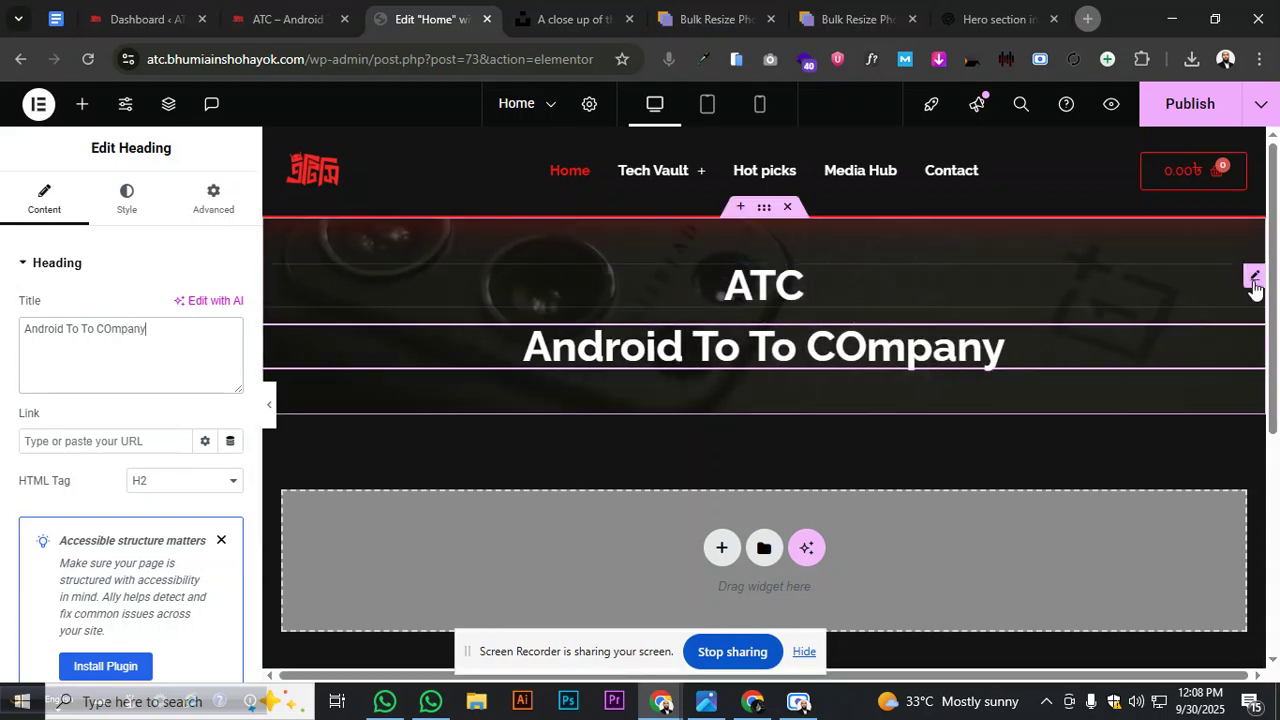
# Set the upper ATC heading's font size to 65 px and its text color to the global red
pyautogui.click(1248, 277)
pyautogui.click(231, 362)
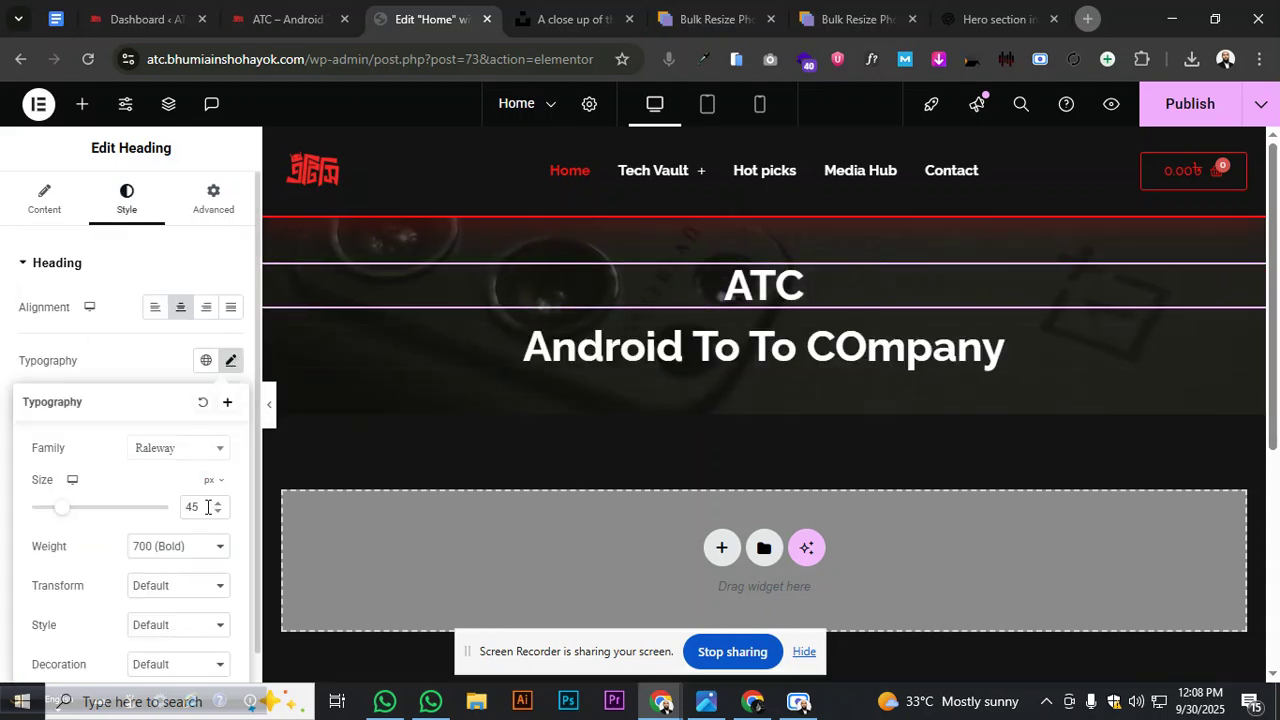
pyautogui.write('65')
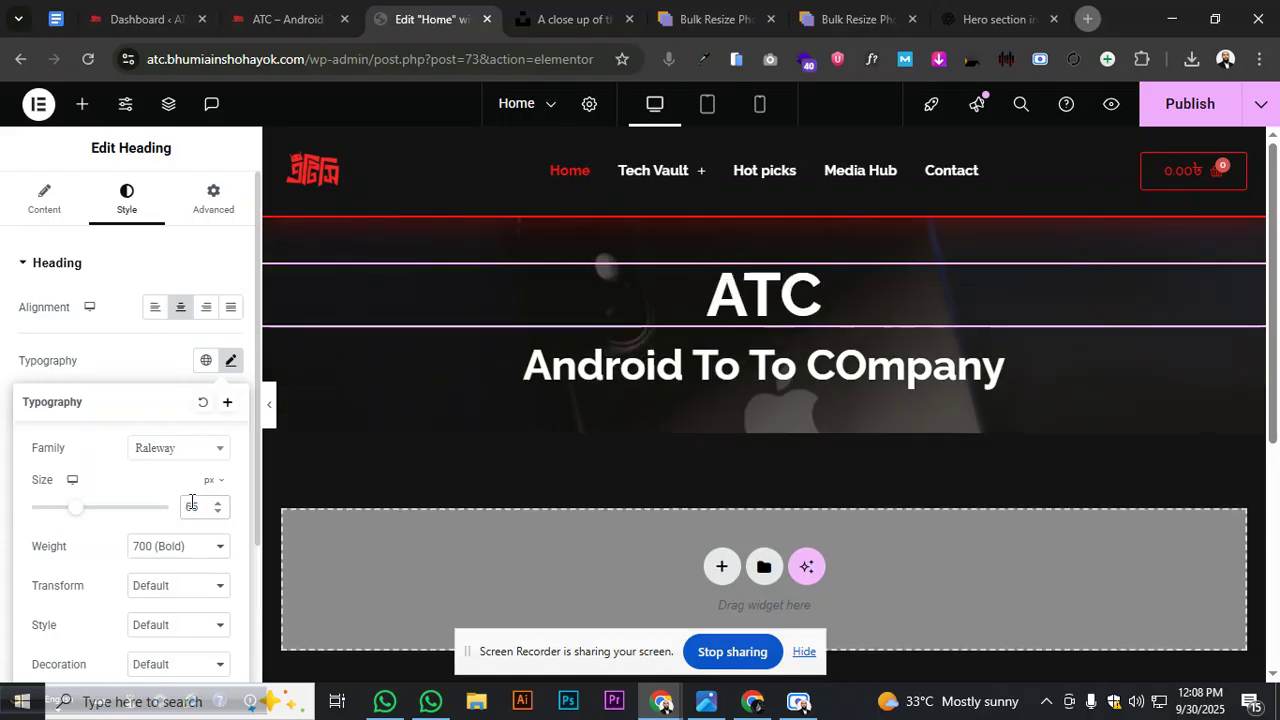
pyautogui.click(162, 341)
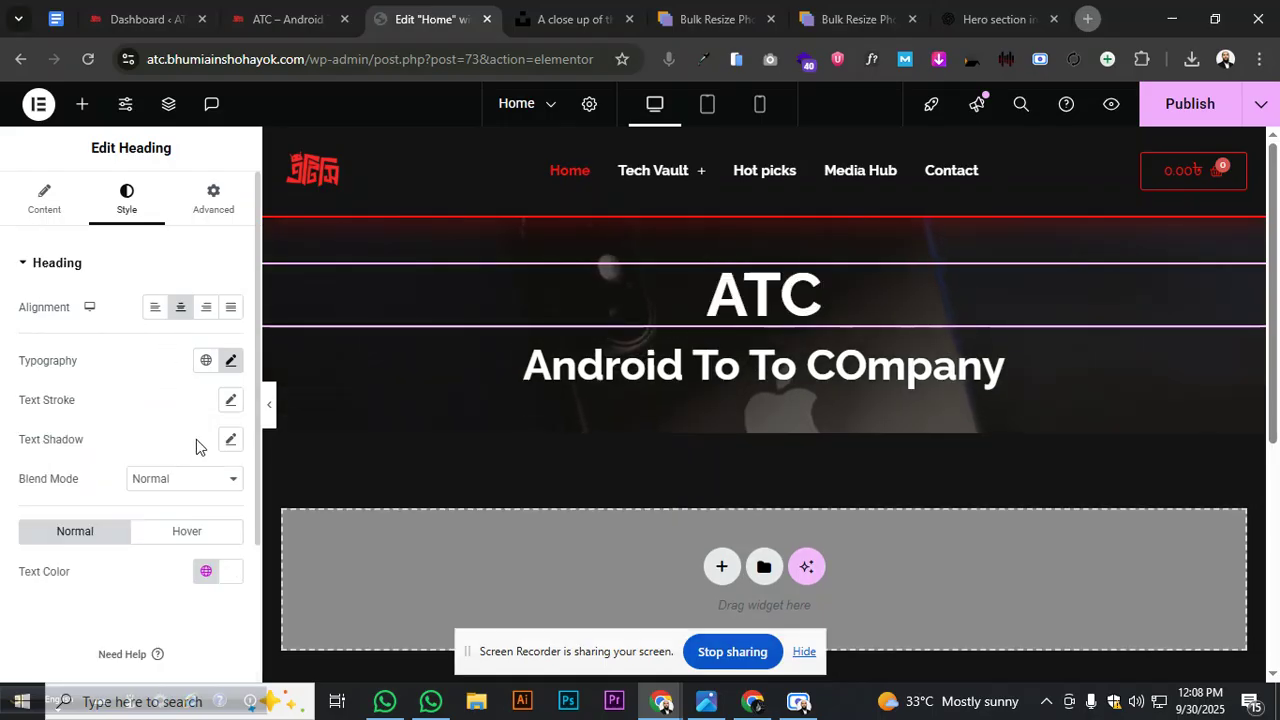
pyautogui.click(202, 577)
pyautogui.click(120, 452)
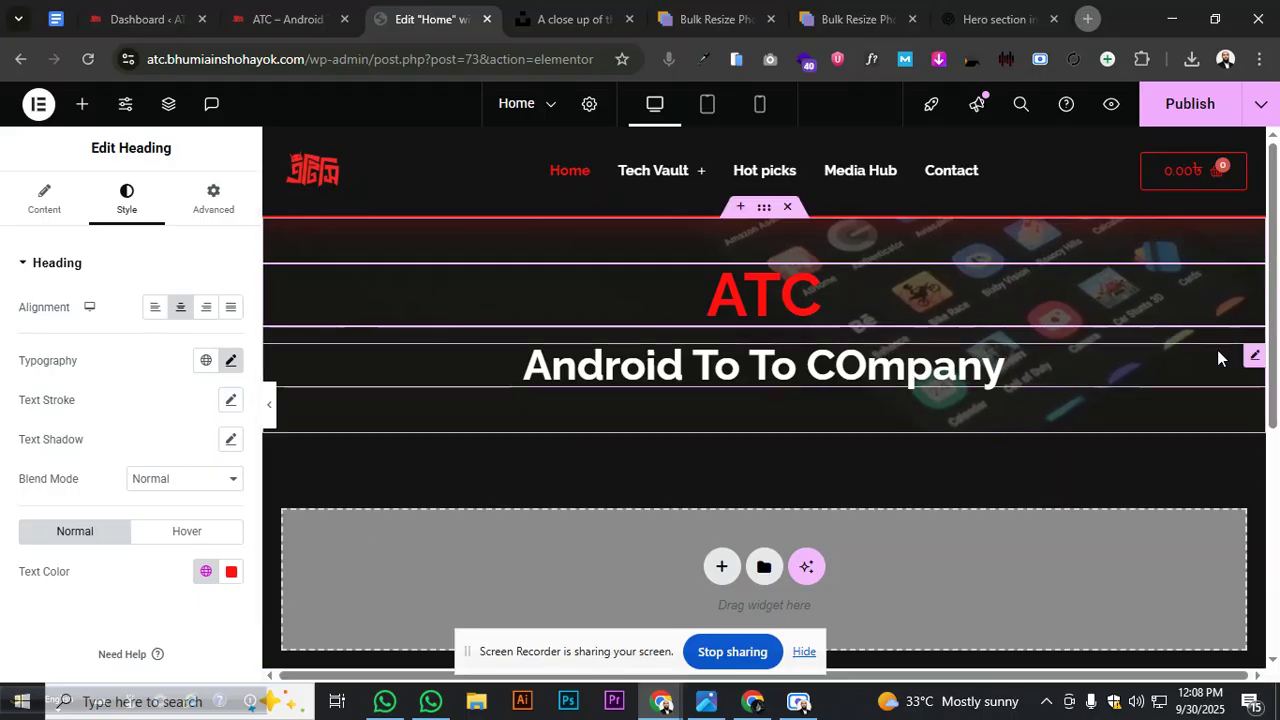
# Set the second heading's font size to 35 px and its weight to 400 (Normal)
pyautogui.click(1255, 358)
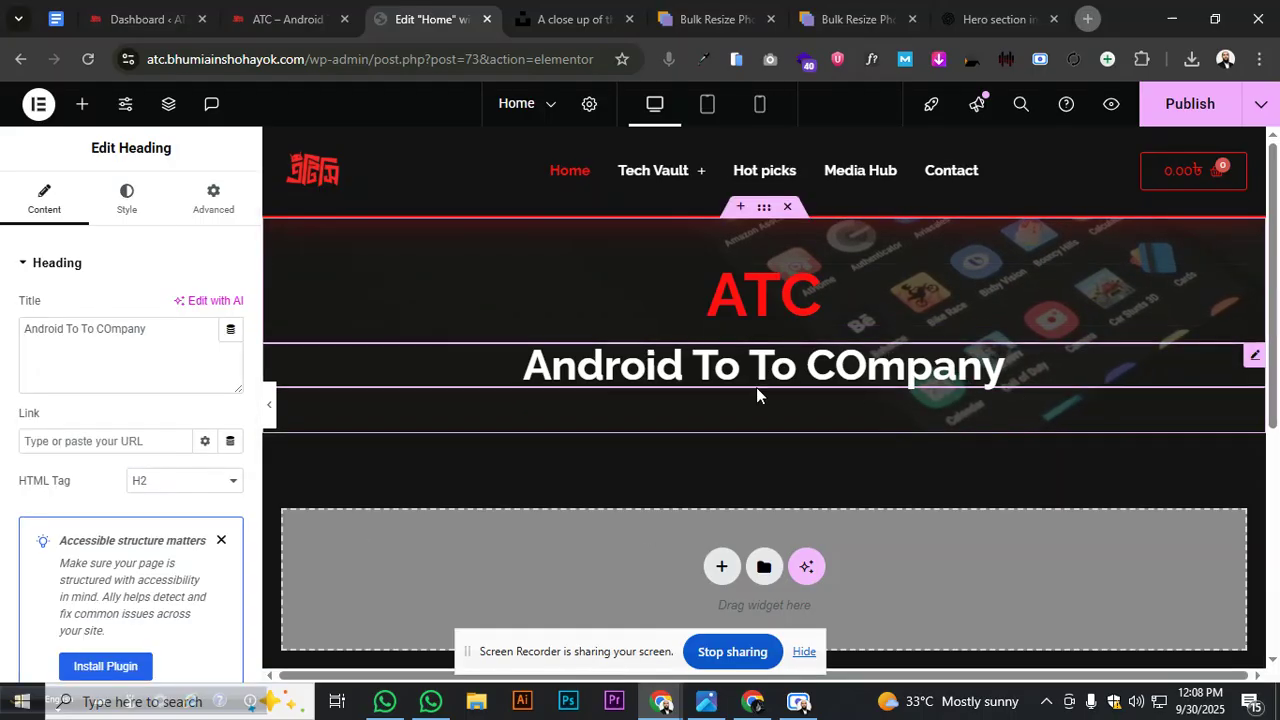
pyautogui.click(126, 197)
pyautogui.click(229, 361)
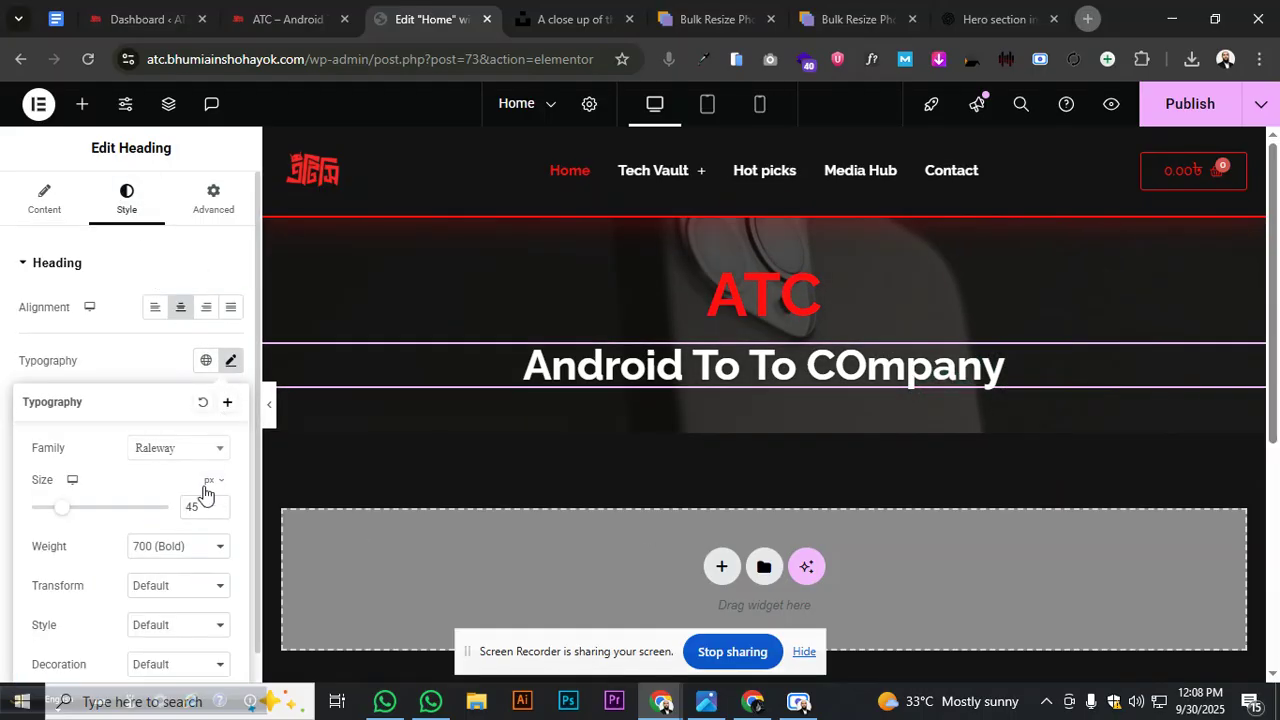
pyautogui.click(217, 512)
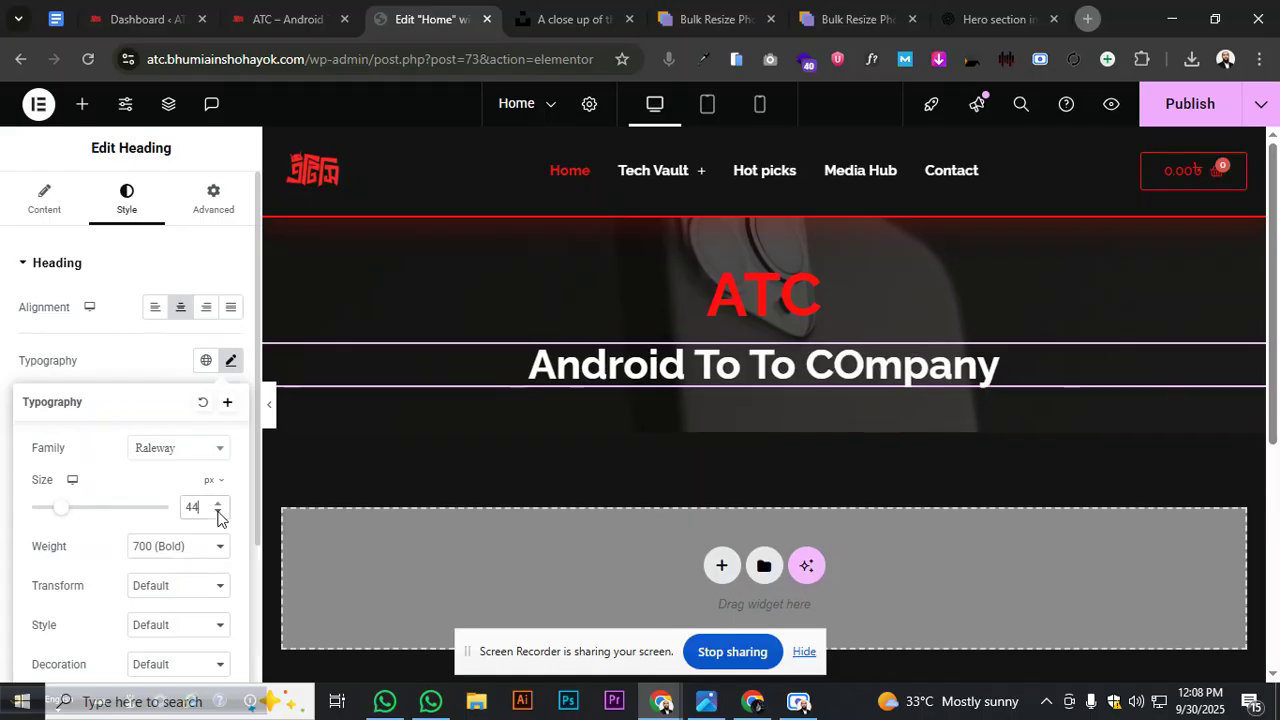
pyautogui.click(172, 557)
pyautogui.click(154, 343)
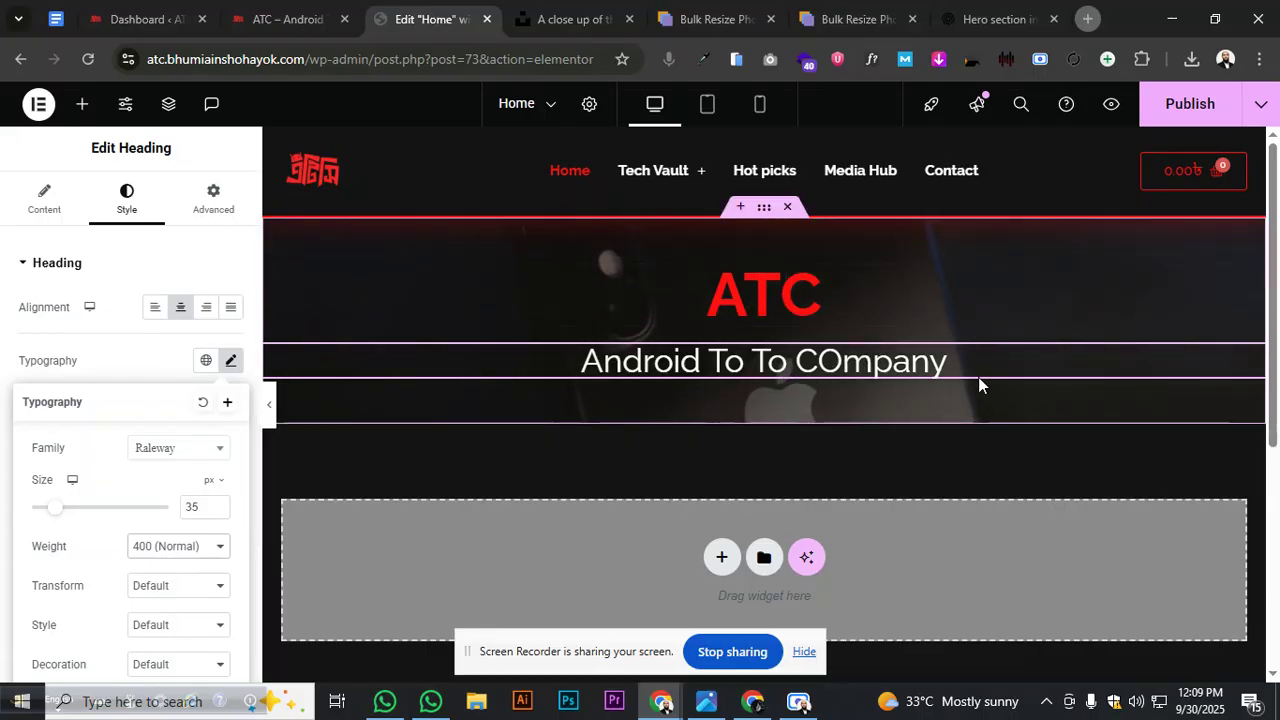
pyautogui.click(1249, 360)
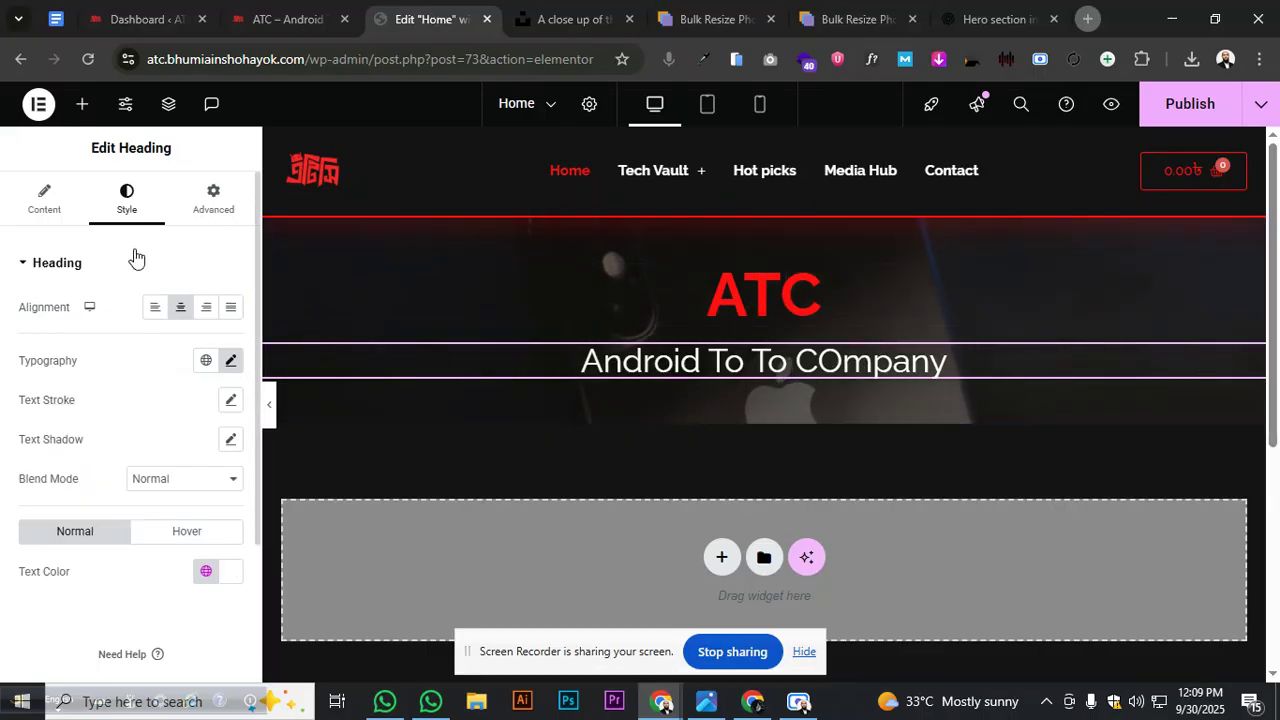
pyautogui.click(44, 198)
pyautogui.click(25, 328)
pyautogui.write('ATC - Android To To COmpany')
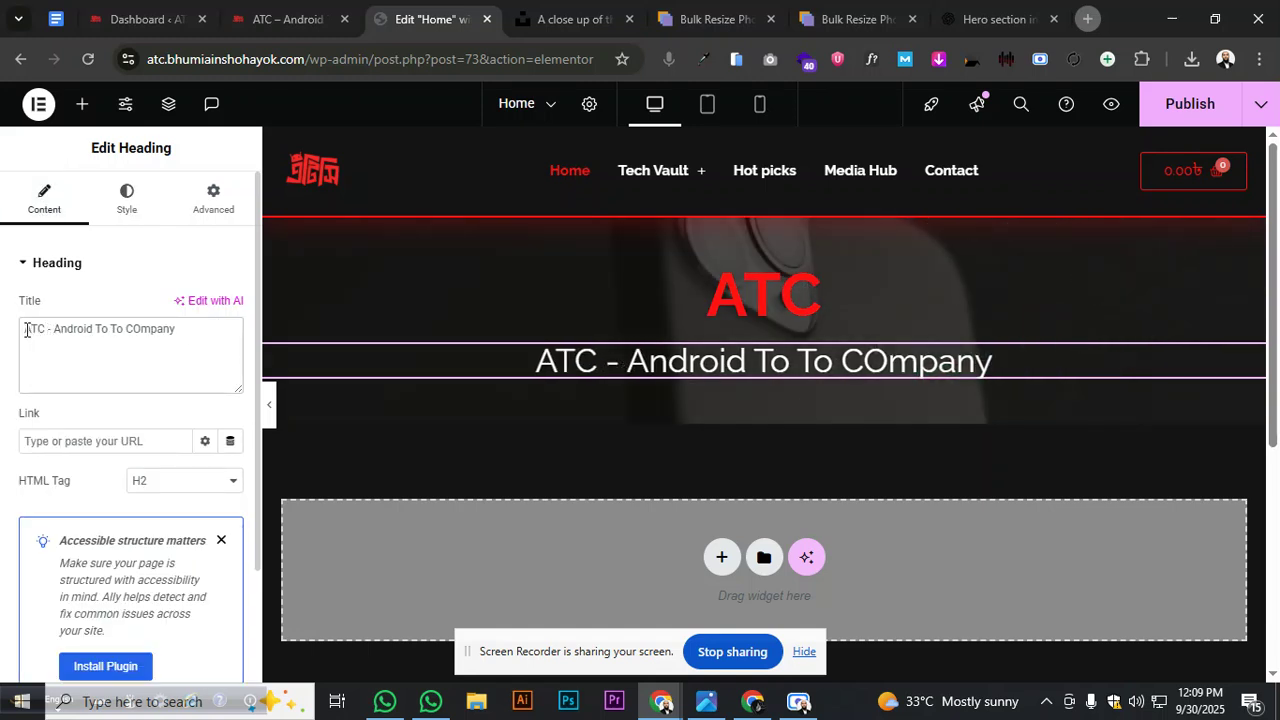
pyautogui.press('BackSpace')
pyautogui.press('BackSpace')
pyautogui.press('BackSpace')
pyautogui.press('BackSpace')
pyautogui.press('BackSpace')
pyautogui.press('BackSpace')
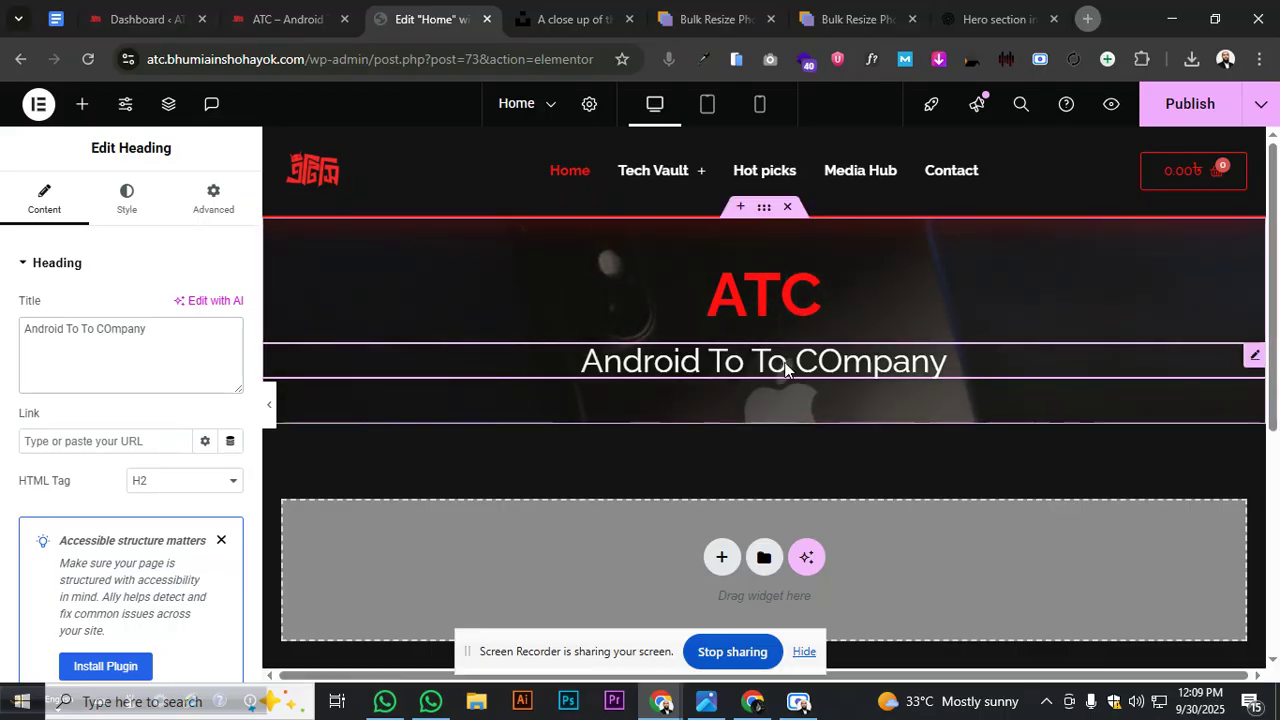
# In the ChatGPT hero section plan, copy the subline text "2M+ Subscribers | Honest Reviews | Real Gadgets"
pyautogui.click(990, 19)
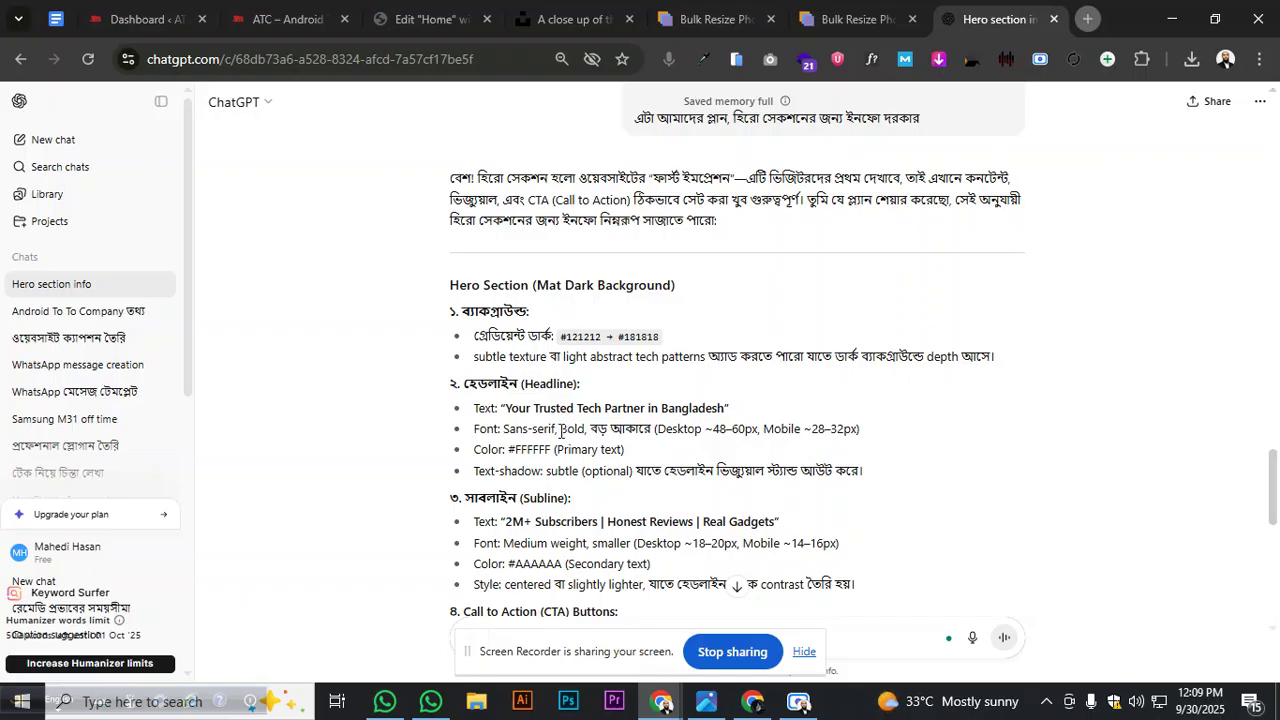
pyautogui.scroll(-2, 560, 431)
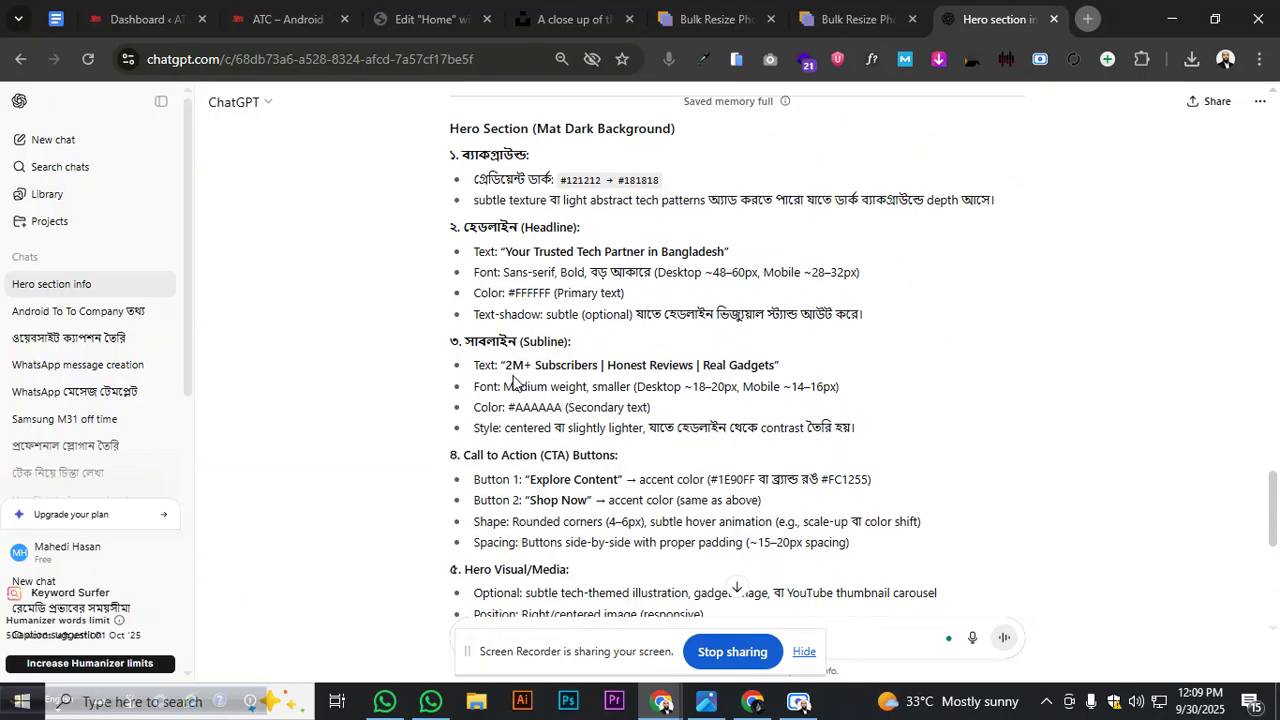
pyautogui.moveTo(508, 370); pyautogui.dragTo(703, 366)
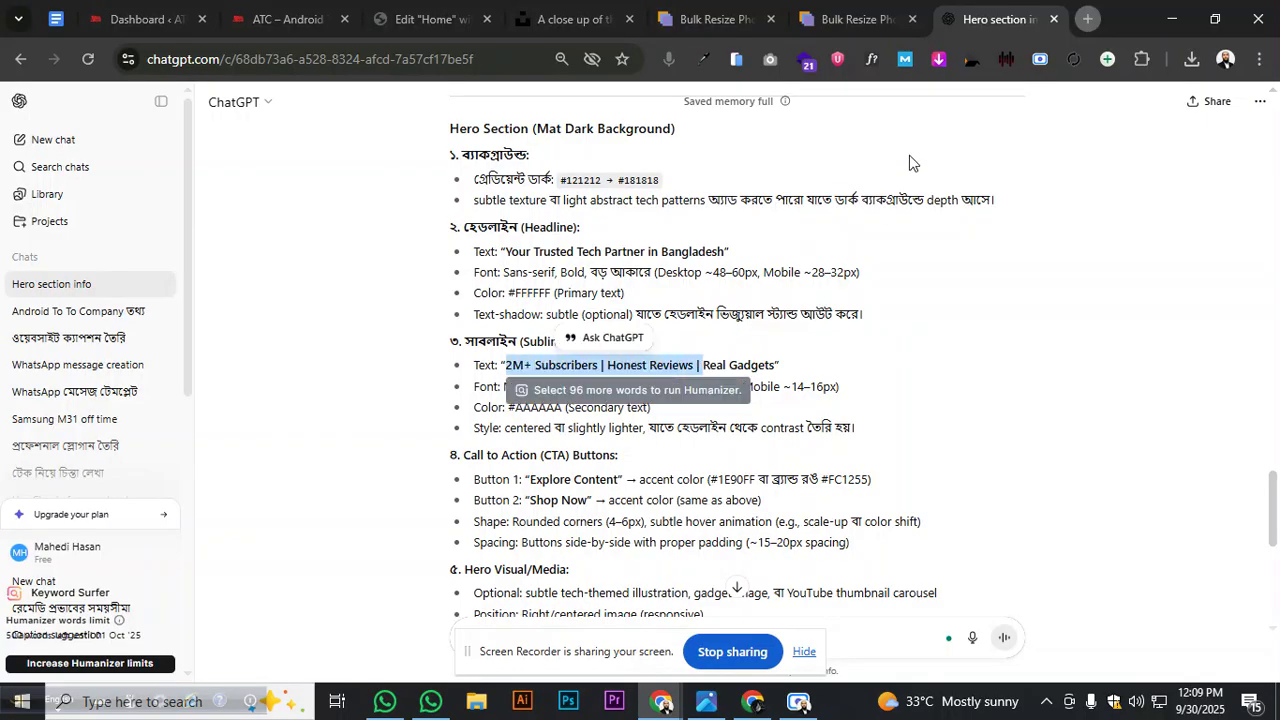
pyautogui.click(507, 368)
pyautogui.moveTo(540, 368); pyautogui.dragTo(771, 368)
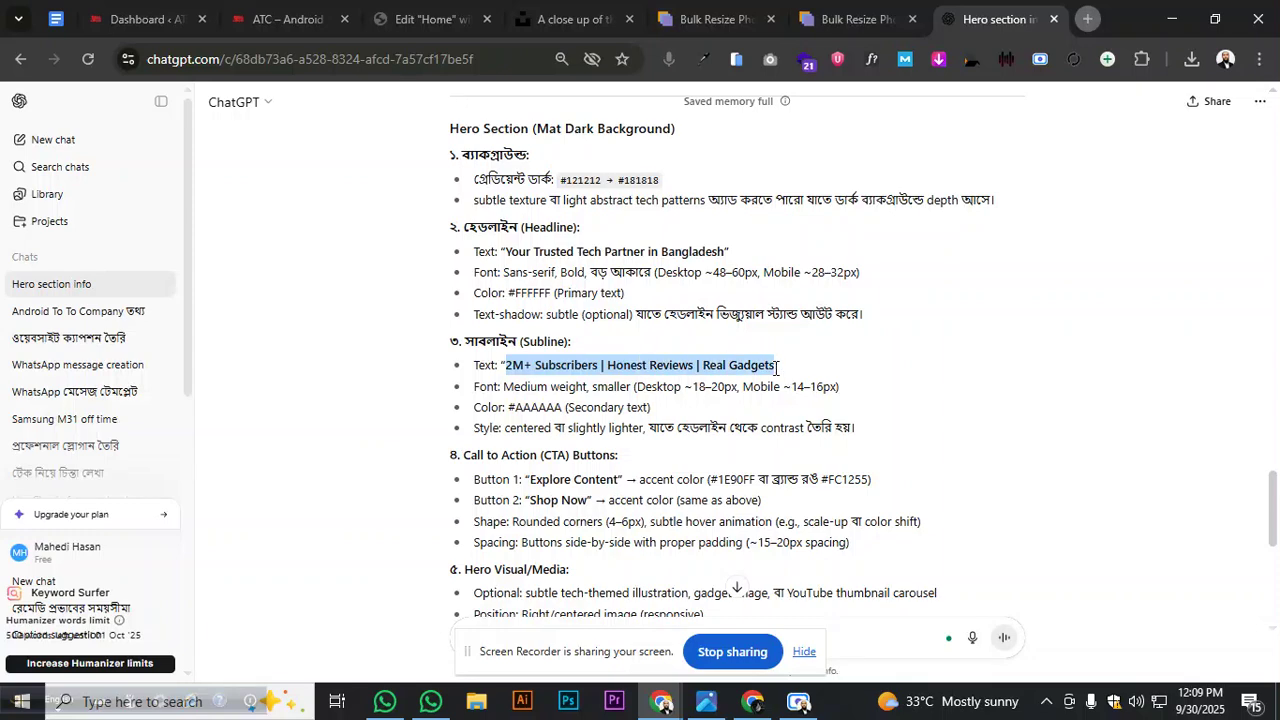
pyautogui.rightClick(748, 366)
pyautogui.click(789, 391)
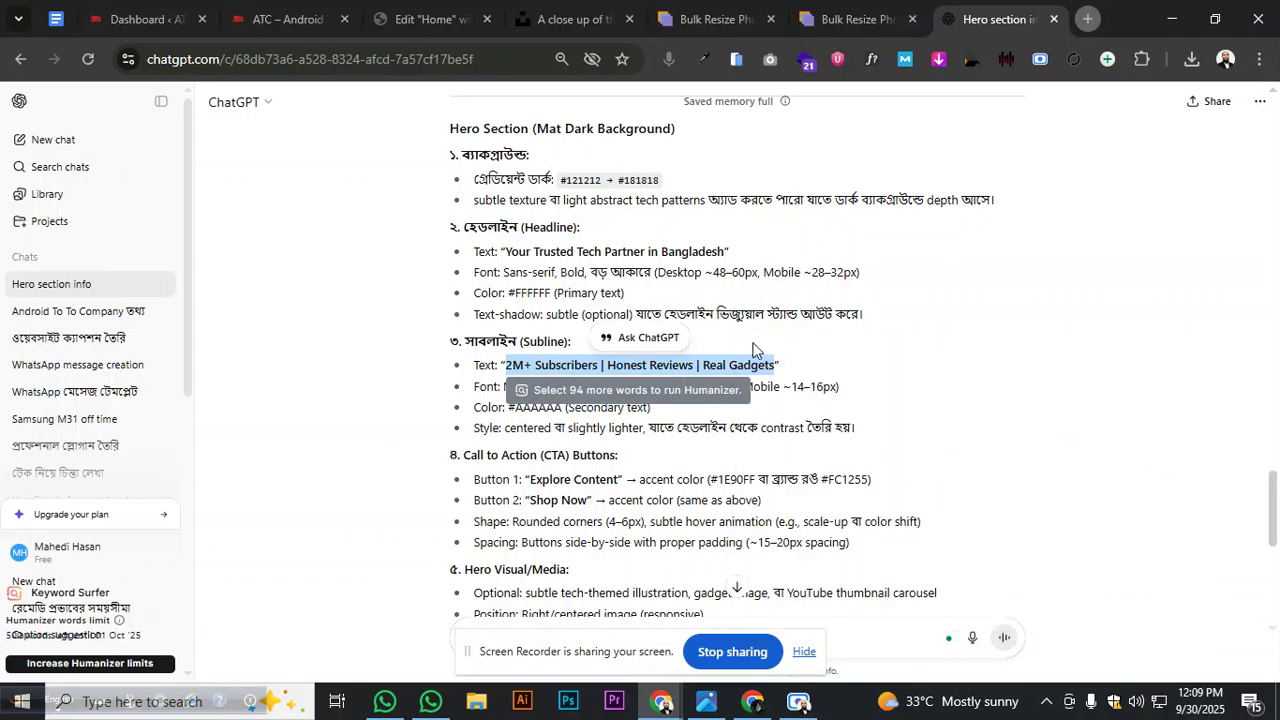
# Back in the Home page editor, duplicate the company-name heading and replace the copy's title with the copied subline
pyautogui.click(568, 22)
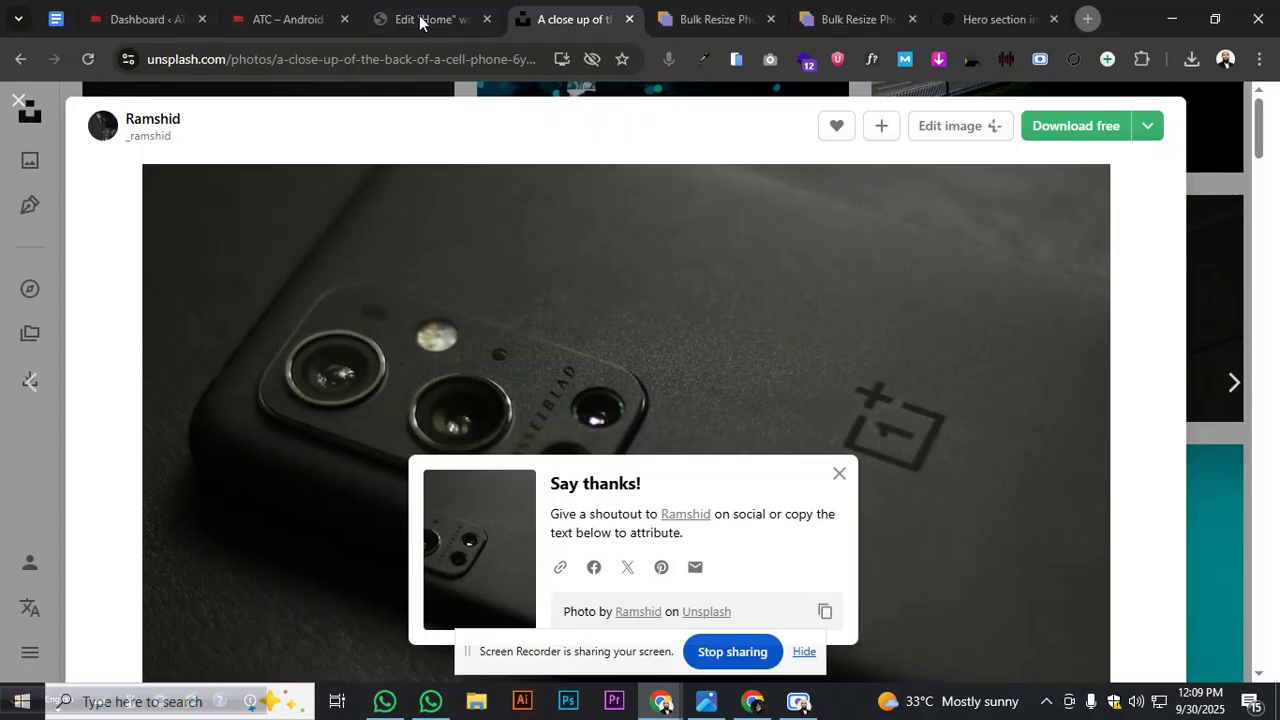
pyautogui.click(420, 20)
pyautogui.rightClick(712, 364)
pyautogui.click(772, 330)
pyautogui.hotkey('ctrl', 'v')
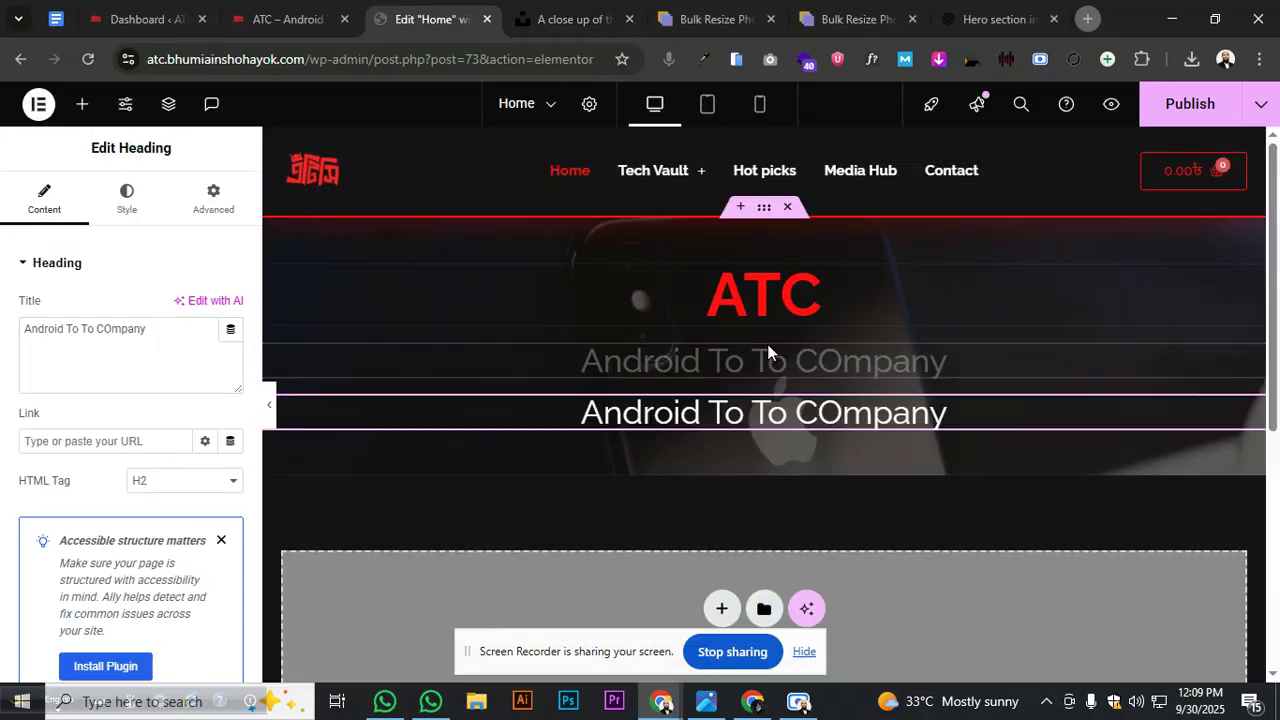
pyautogui.moveTo(64, 329); pyautogui.dragTo(28, 349)
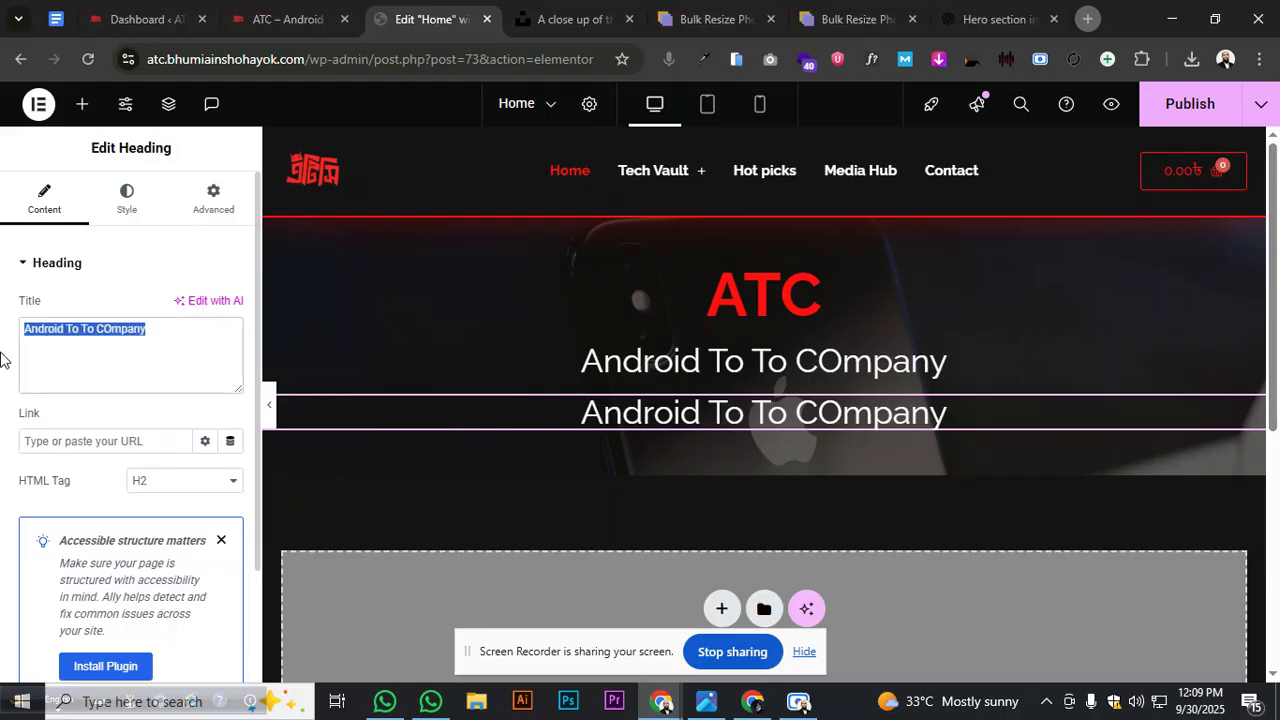
pyautogui.hotkey('ctrl', 'v')
# Set the subline heading's font size to 13 px
pyautogui.click(126, 200)
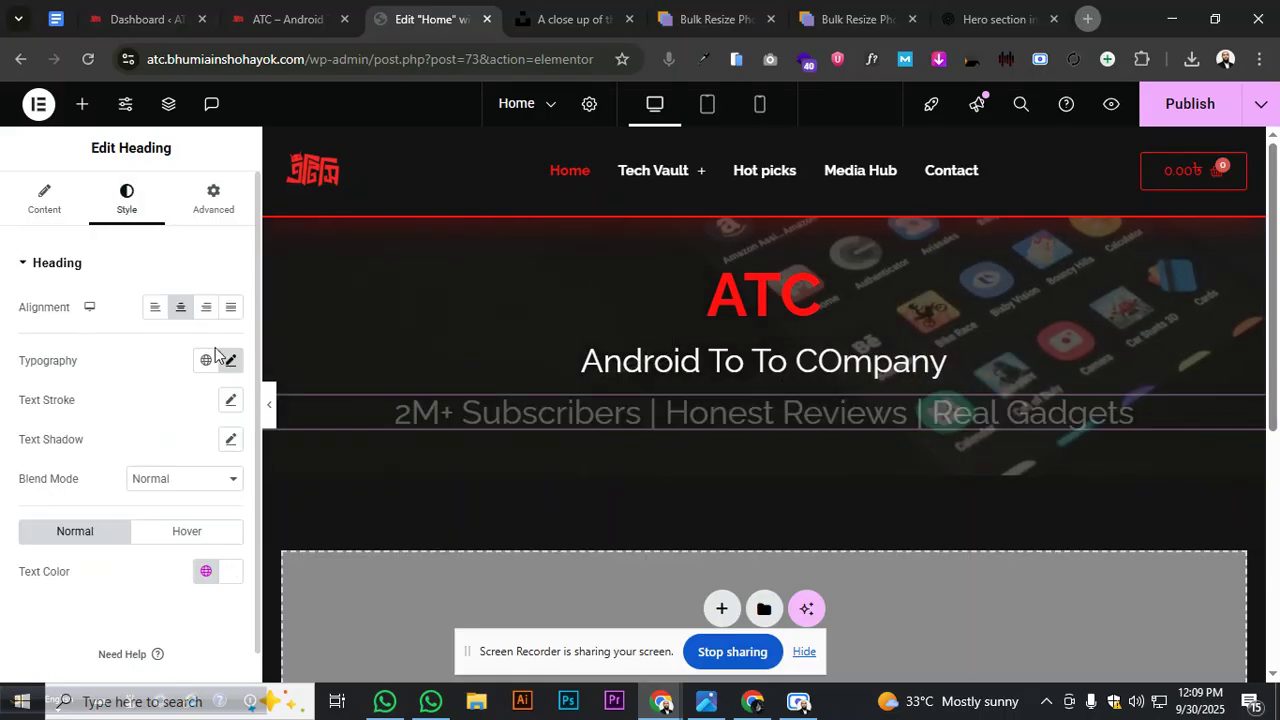
pyautogui.click(231, 360)
pyautogui.moveTo(55, 508); pyautogui.dragTo(40, 512)
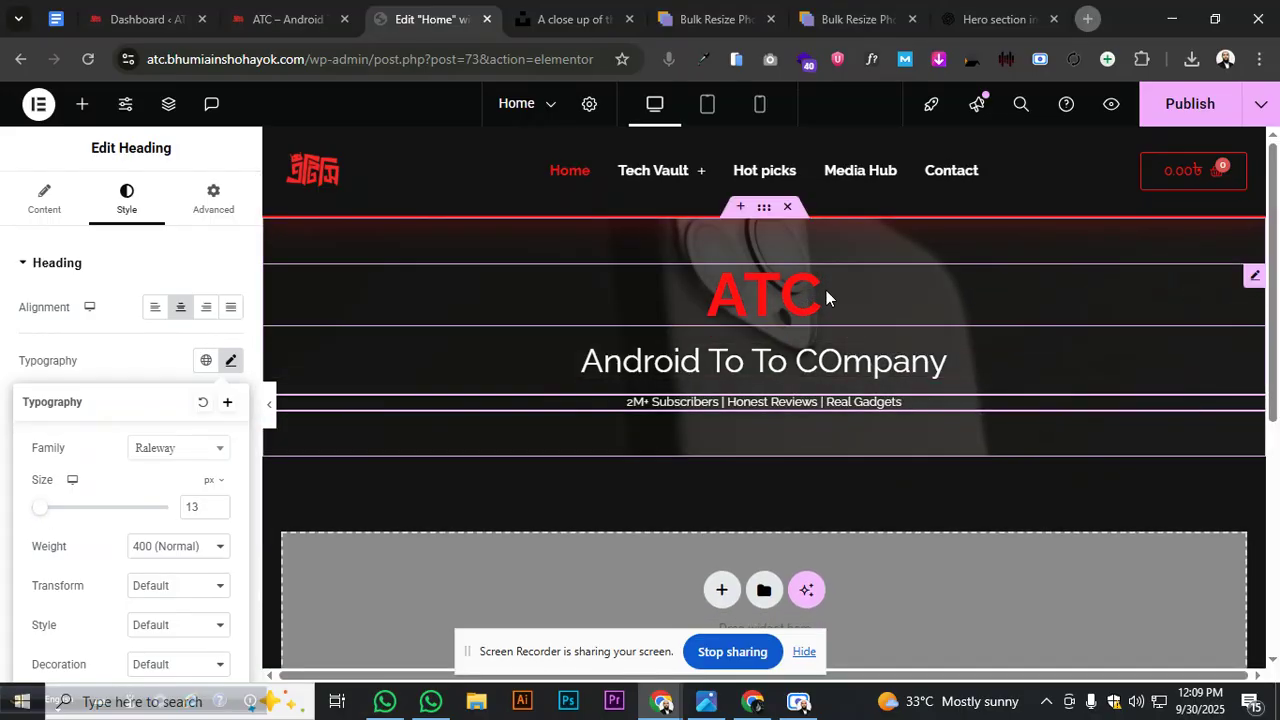
# Delete the red ATC heading from the hero section
pyautogui.click(1254, 278)
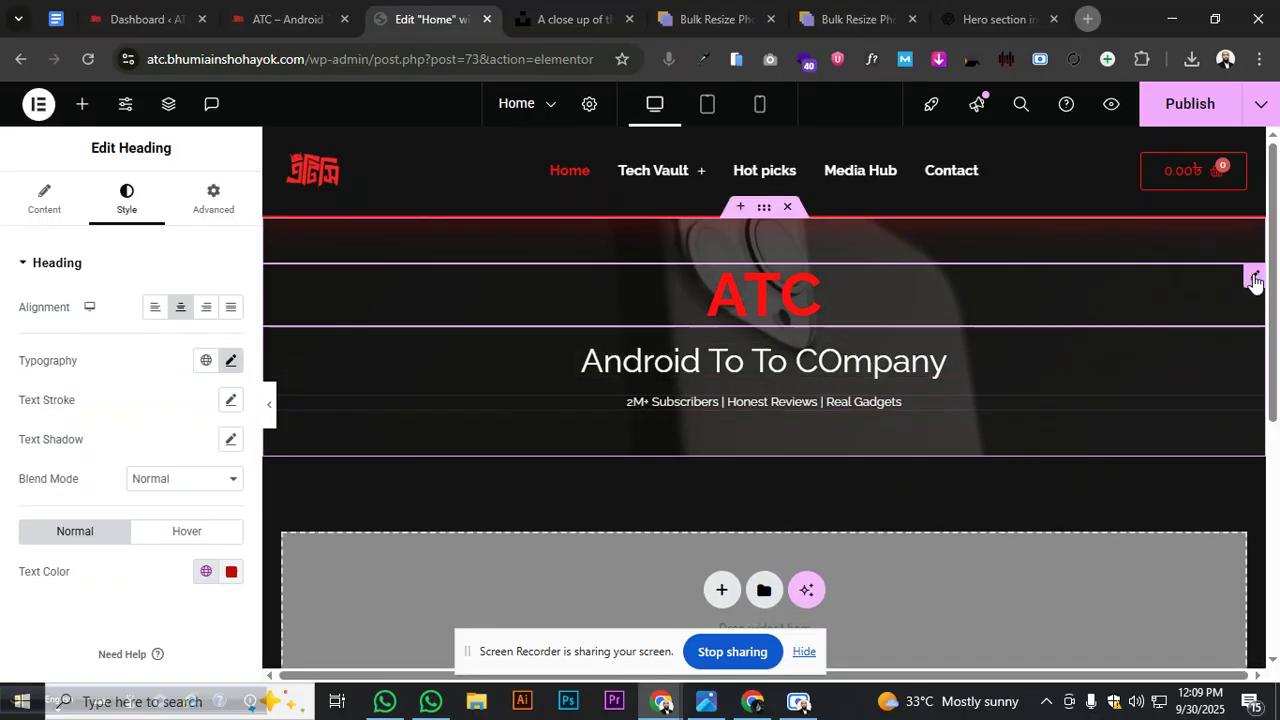
pyautogui.rightClick(1254, 277)
pyautogui.click(1082, 659)
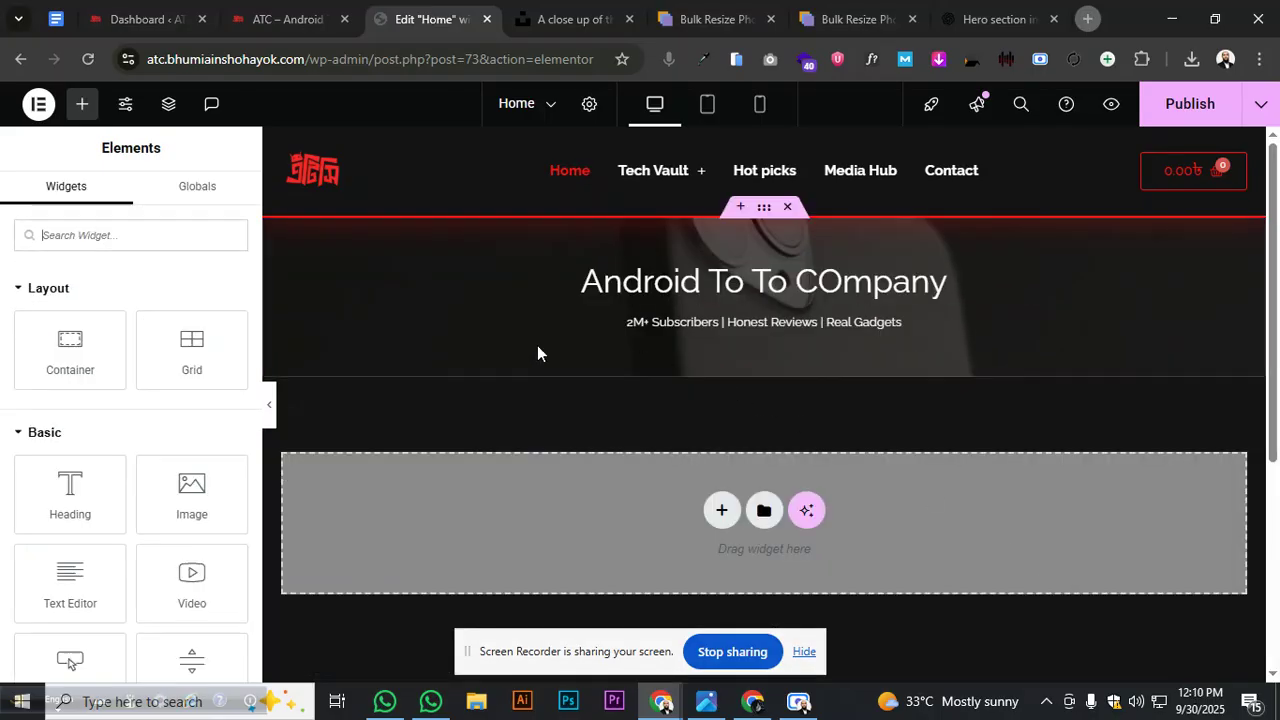
# Find the UAE Site Logo widget and place it above the company-name heading in the hero
pyautogui.click(143, 240)
pyautogui.write('si')
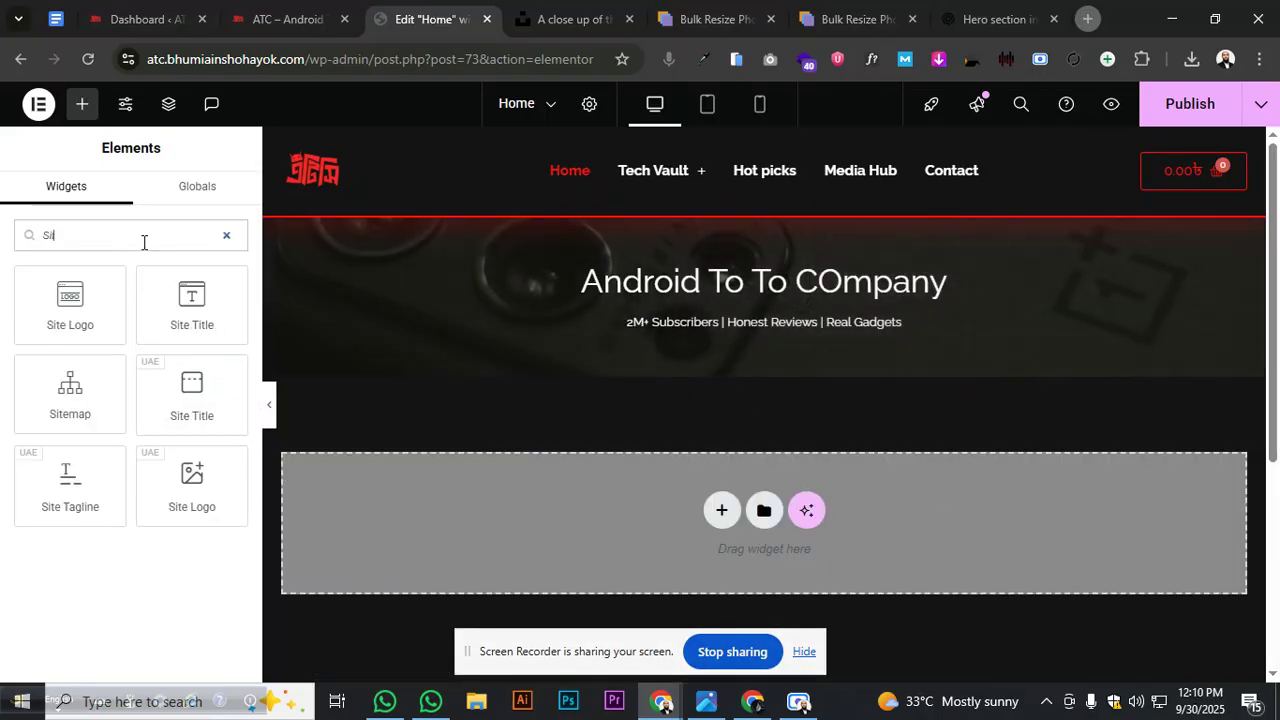
pyautogui.moveTo(180, 417)
pyautogui.mouseDown()
pyautogui.moveTo(700, 309)
pyautogui.moveTo(160, 400)
pyautogui.moveTo(188, 398)
pyautogui.mouseUp()
pyautogui.moveTo(191, 482); pyautogui.dragTo(717, 275)
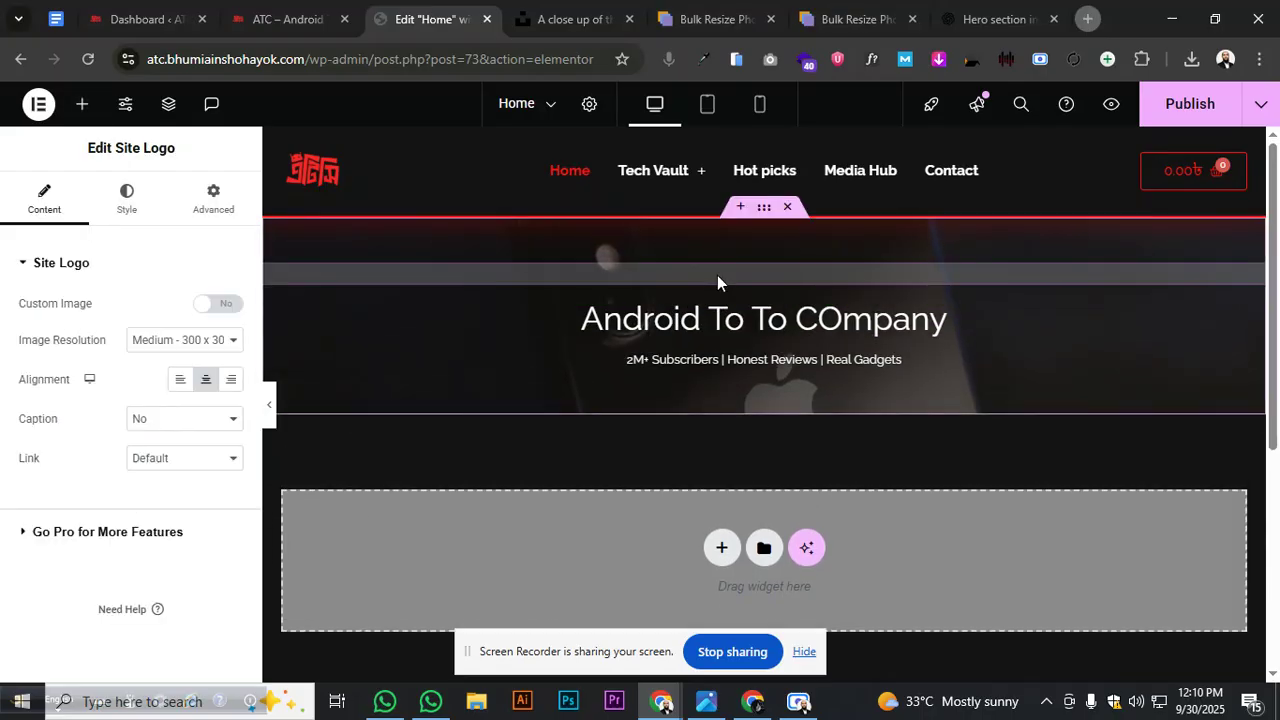
# Set the hero site logo's image resolution to Full and its width to 17%
pyautogui.click(193, 347)
pyautogui.click(186, 561)
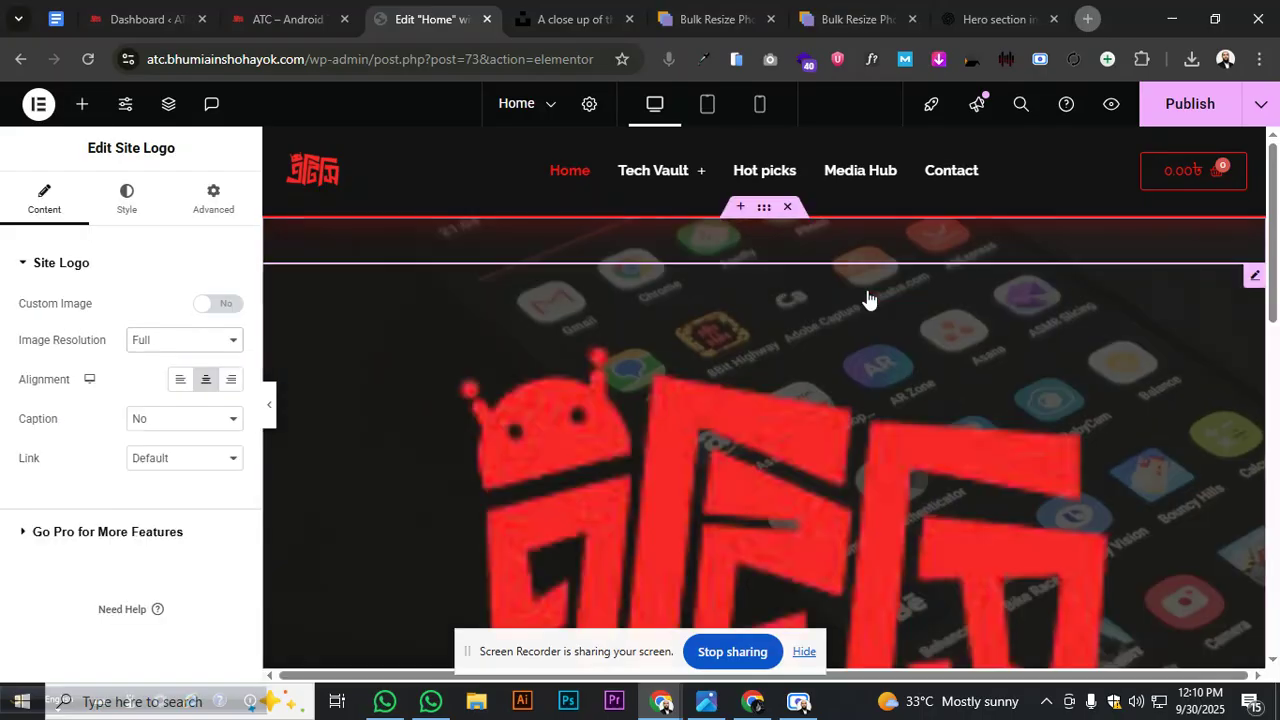
pyautogui.click(124, 200)
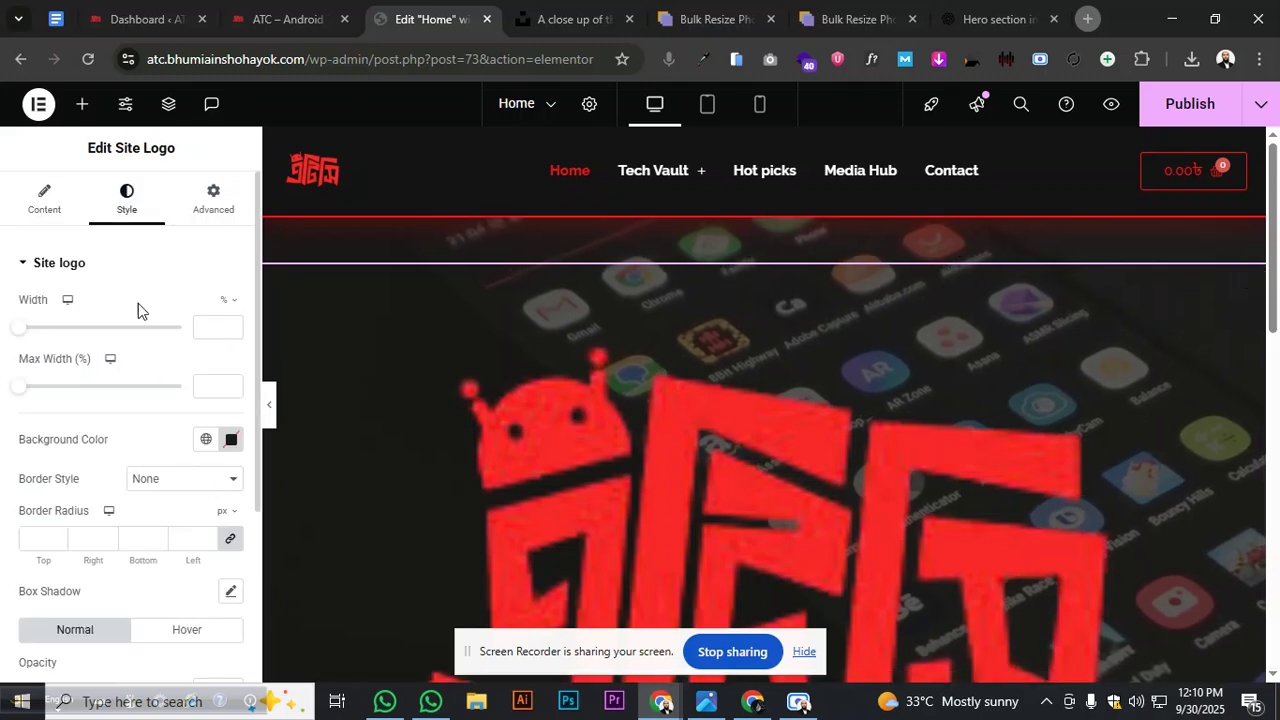
pyautogui.moveTo(18, 327); pyautogui.dragTo(45, 331)
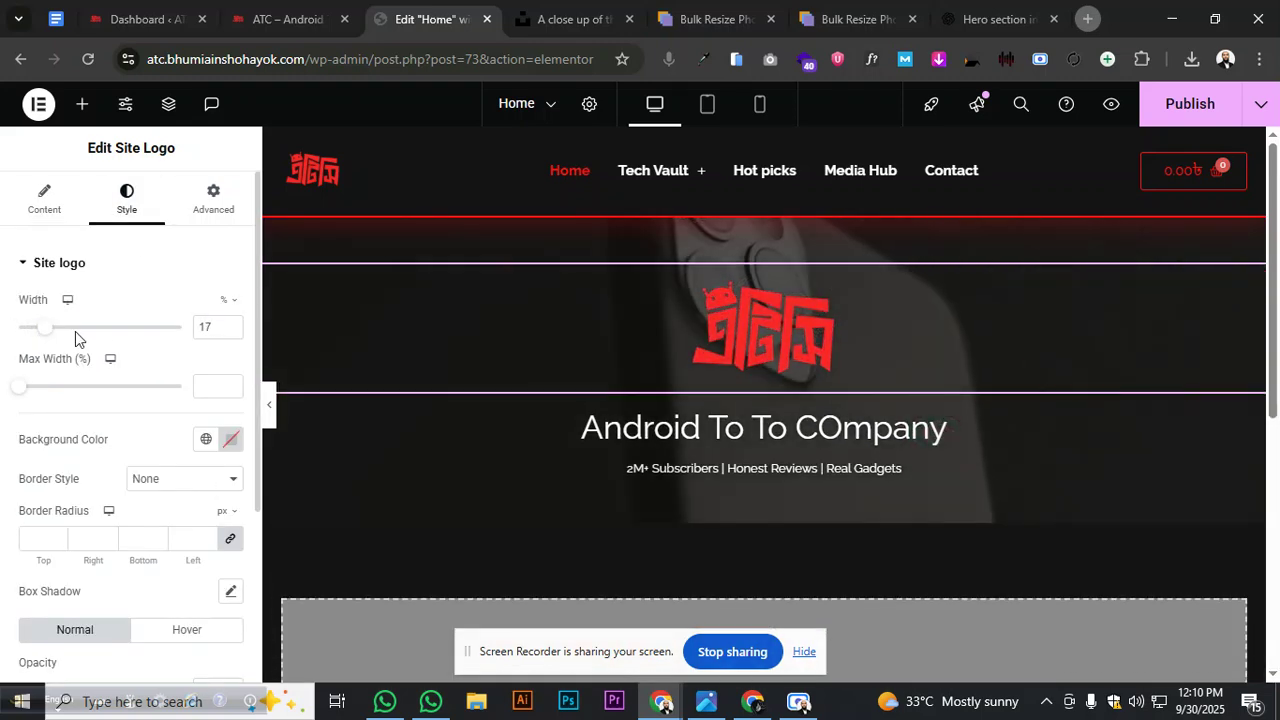
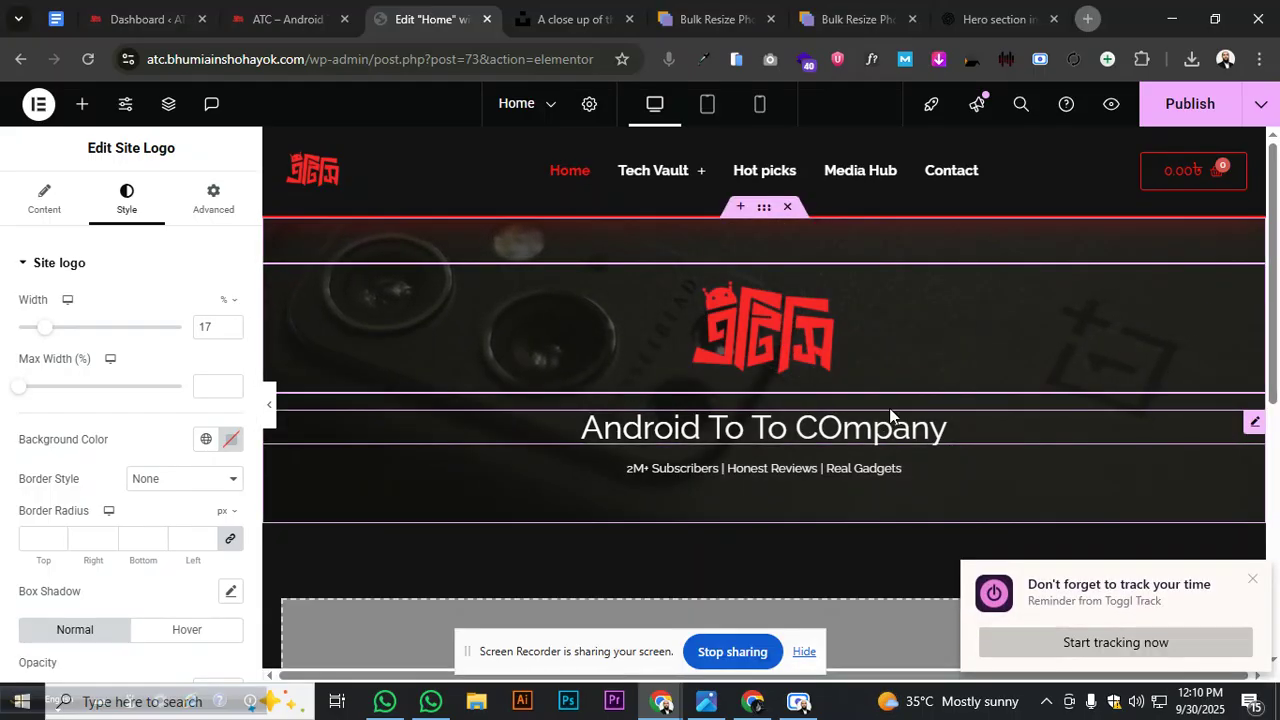
pyautogui.click(973, 21)
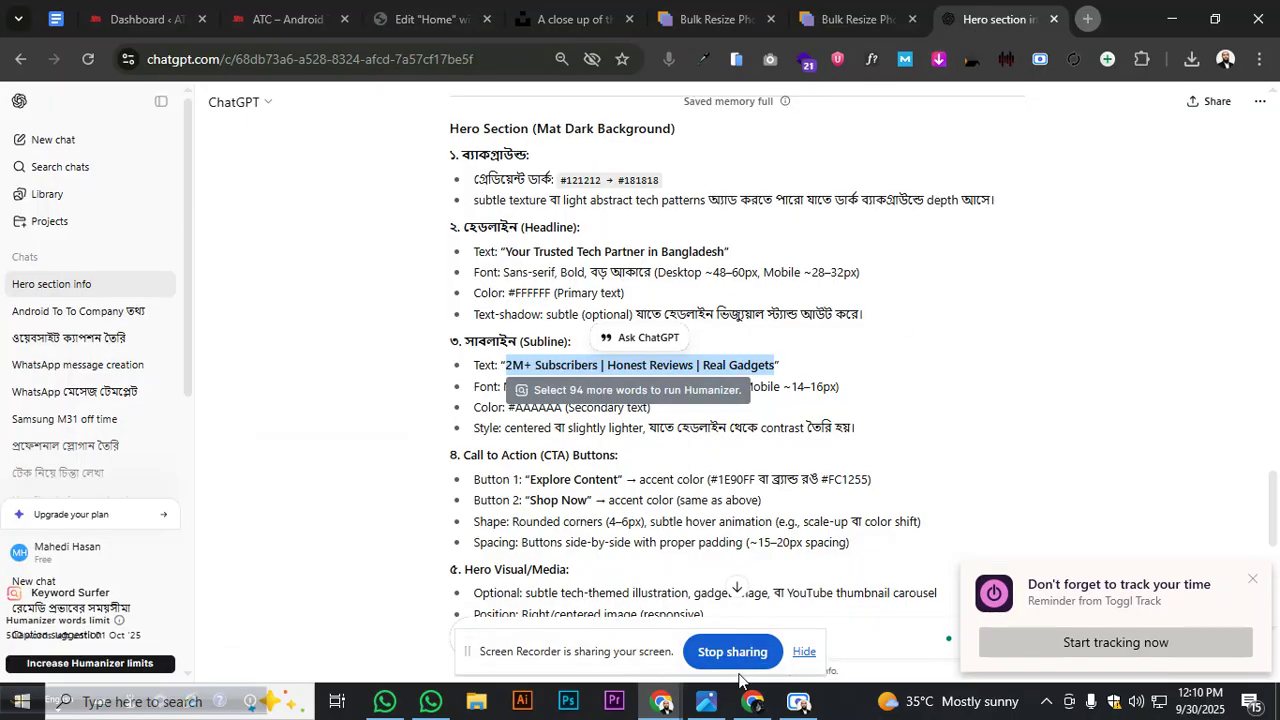
pyautogui.click(797, 701)
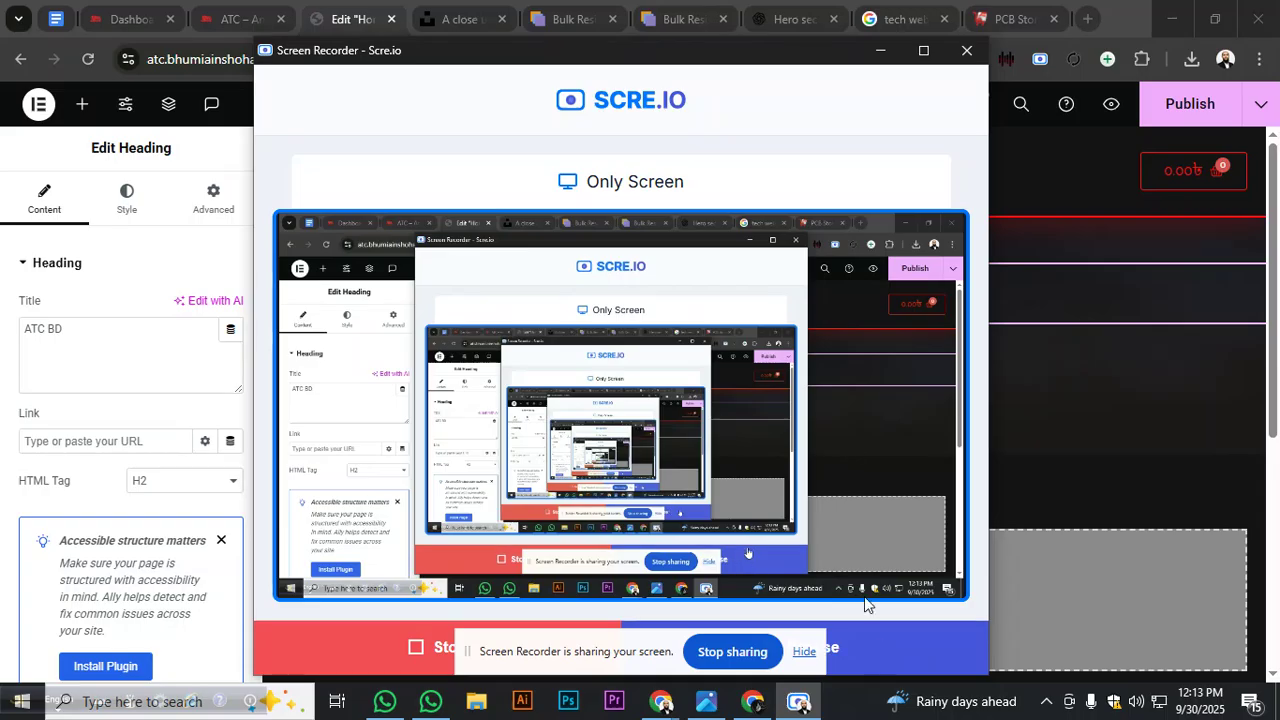
pyautogui.moveTo(785, 57); pyautogui.dragTo(563, 21)
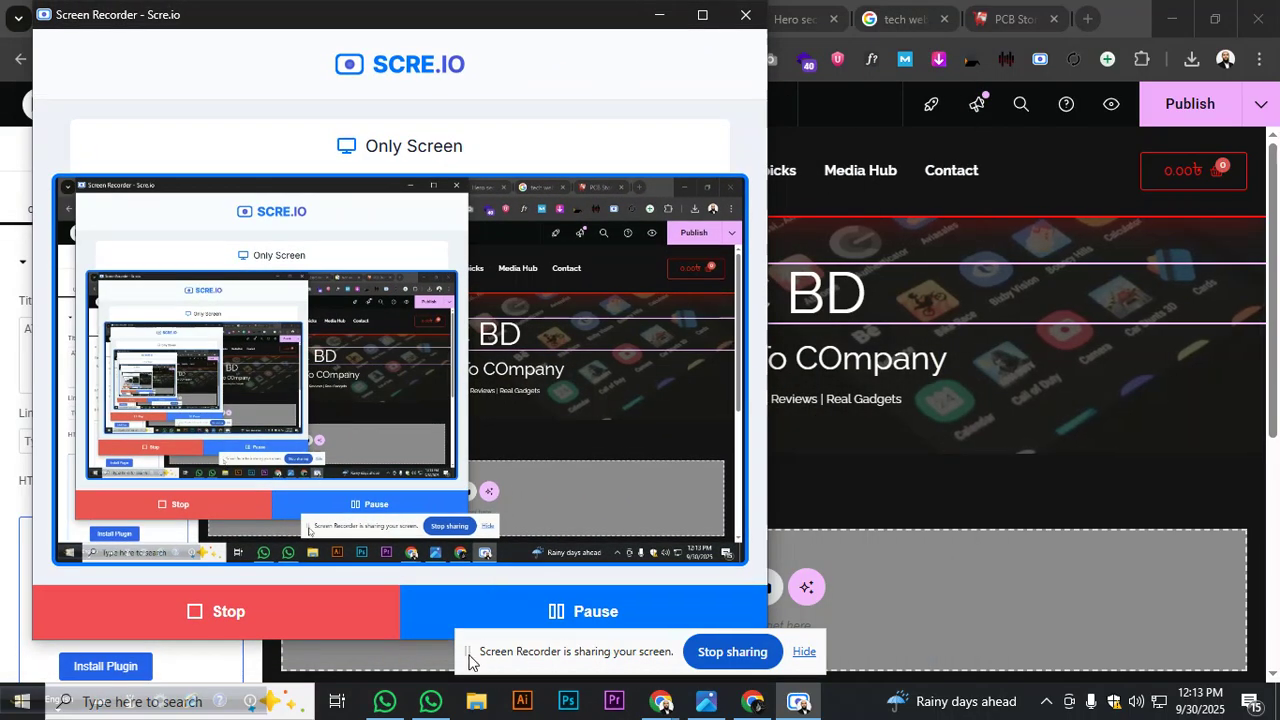
pyautogui.moveTo(470, 662); pyautogui.dragTo(912, 712)
pyautogui.click(658, 14)
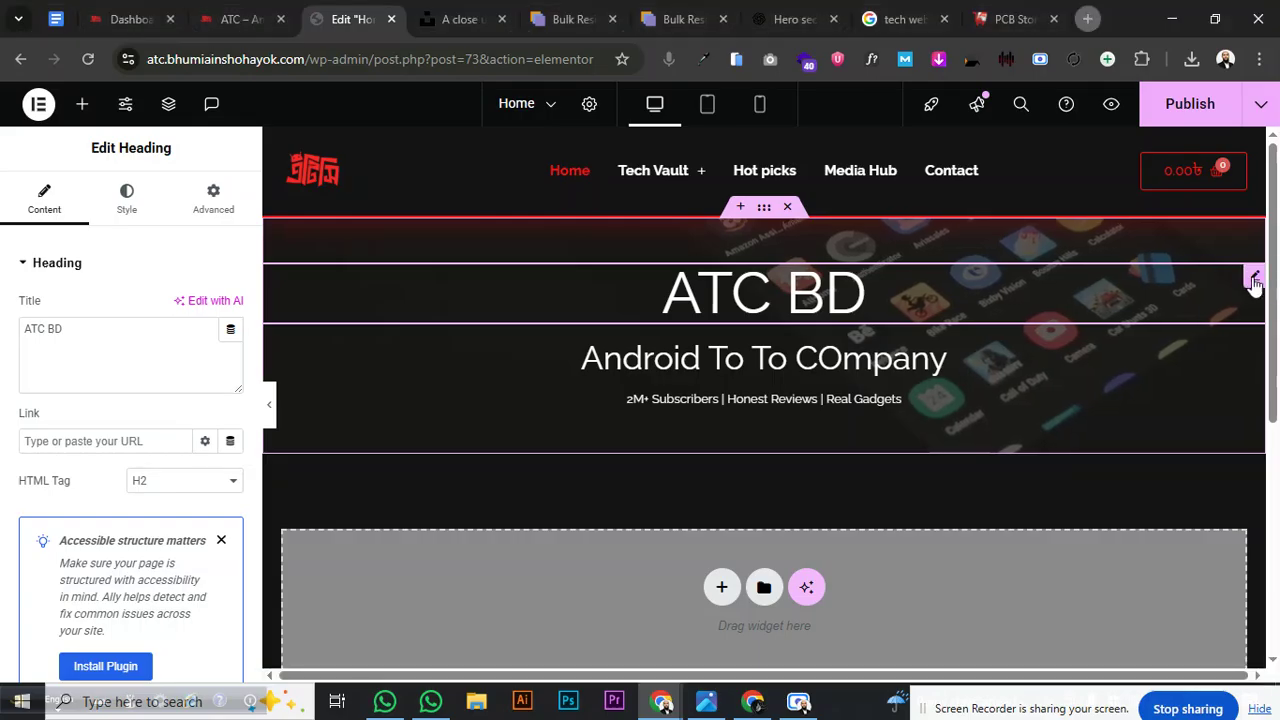
# Set the "ATC BD" heading's font weight to 900 (Black)
pyautogui.click(126, 198)
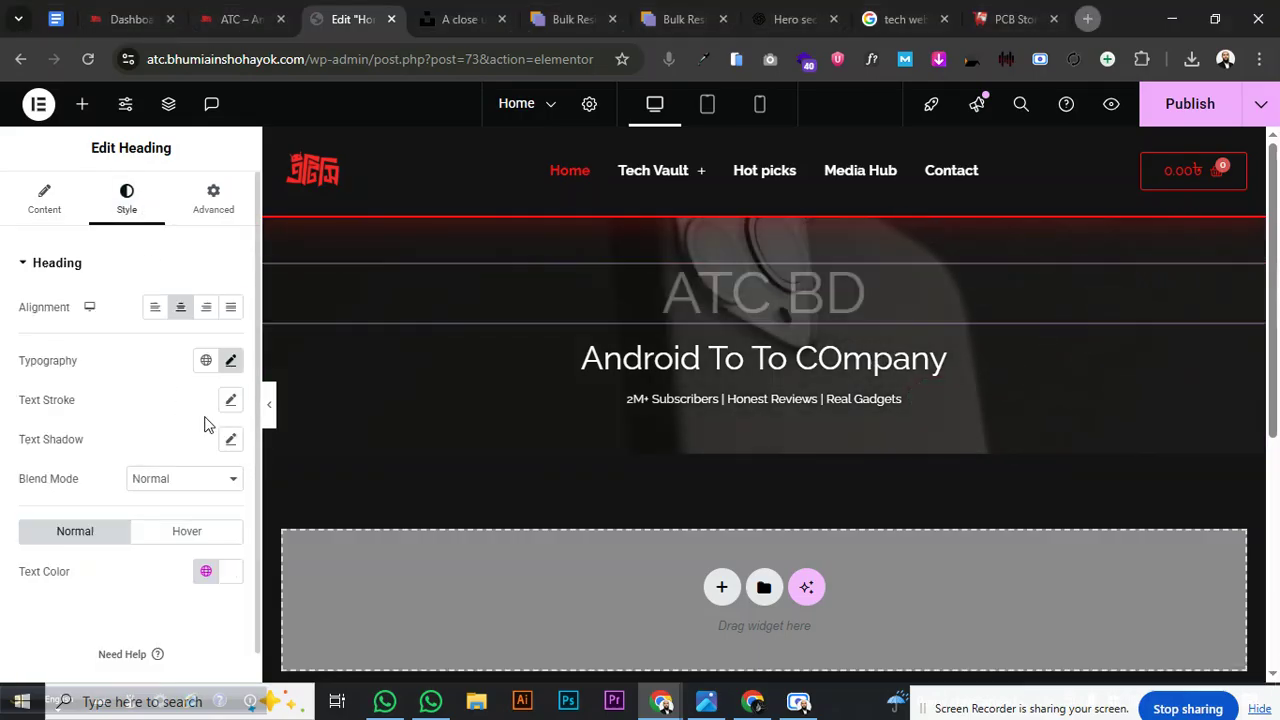
pyautogui.click(229, 362)
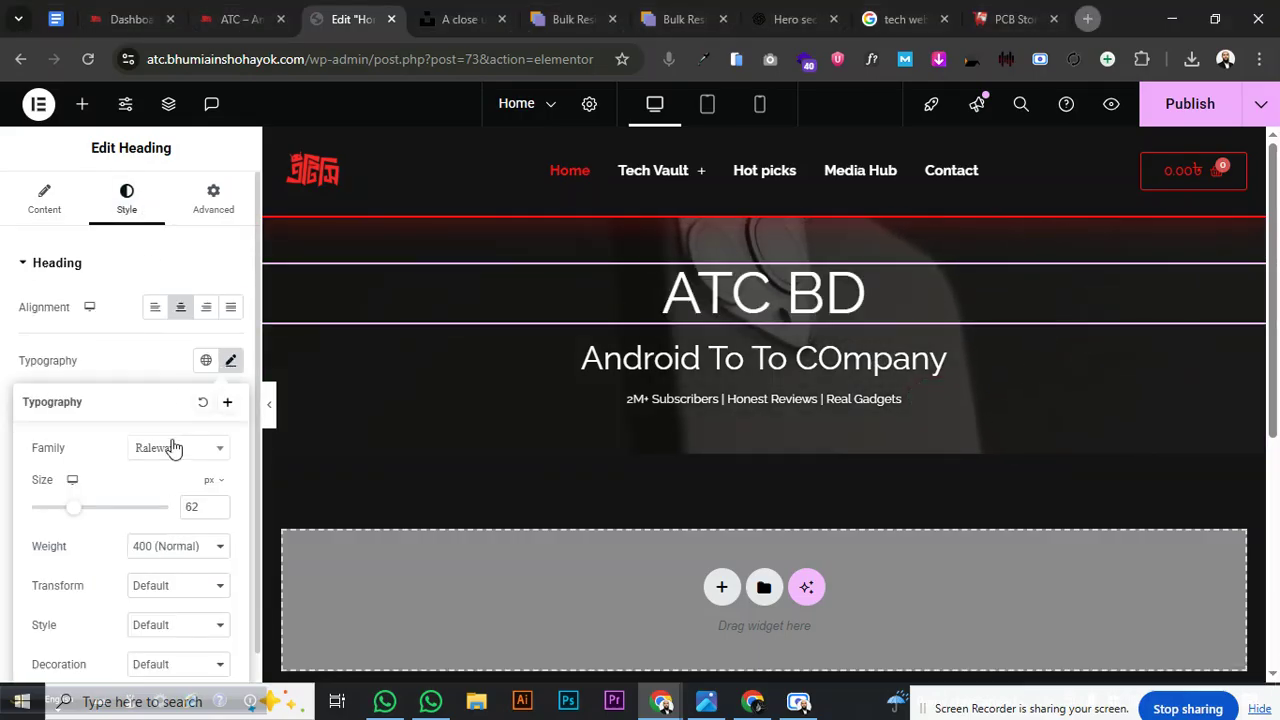
pyautogui.click(166, 548)
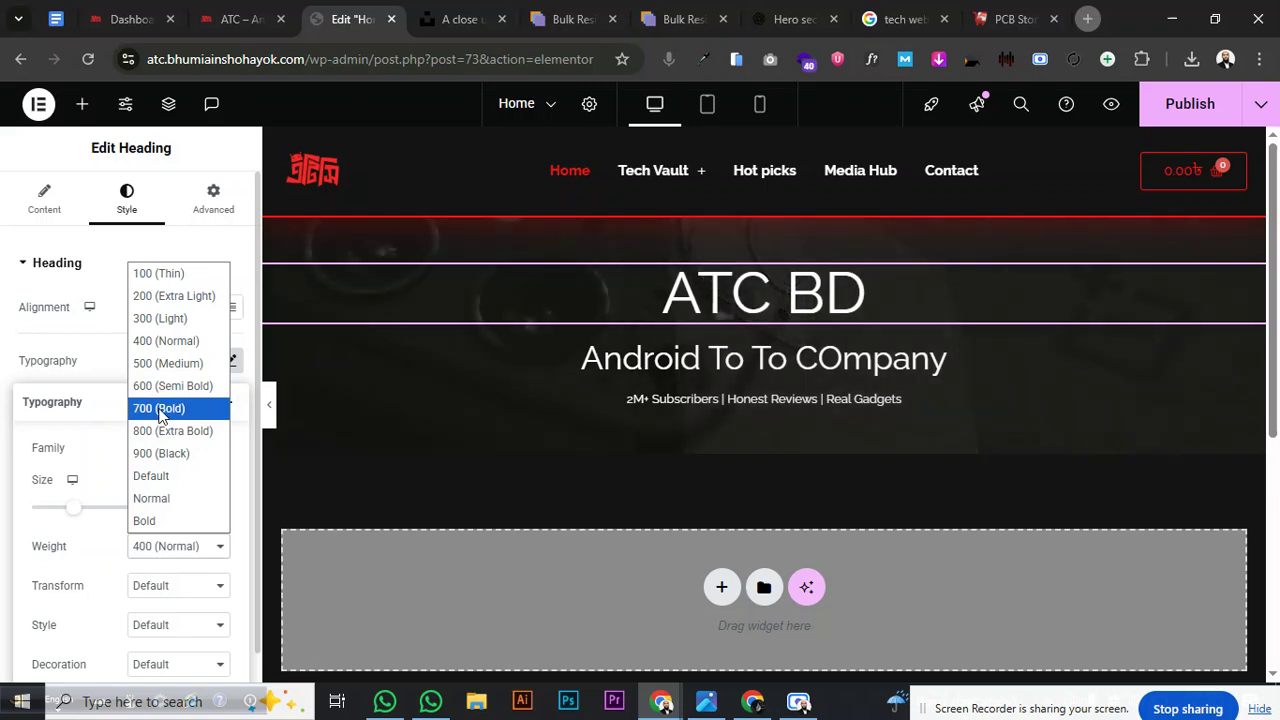
pyautogui.click(158, 410)
pyautogui.click(180, 532)
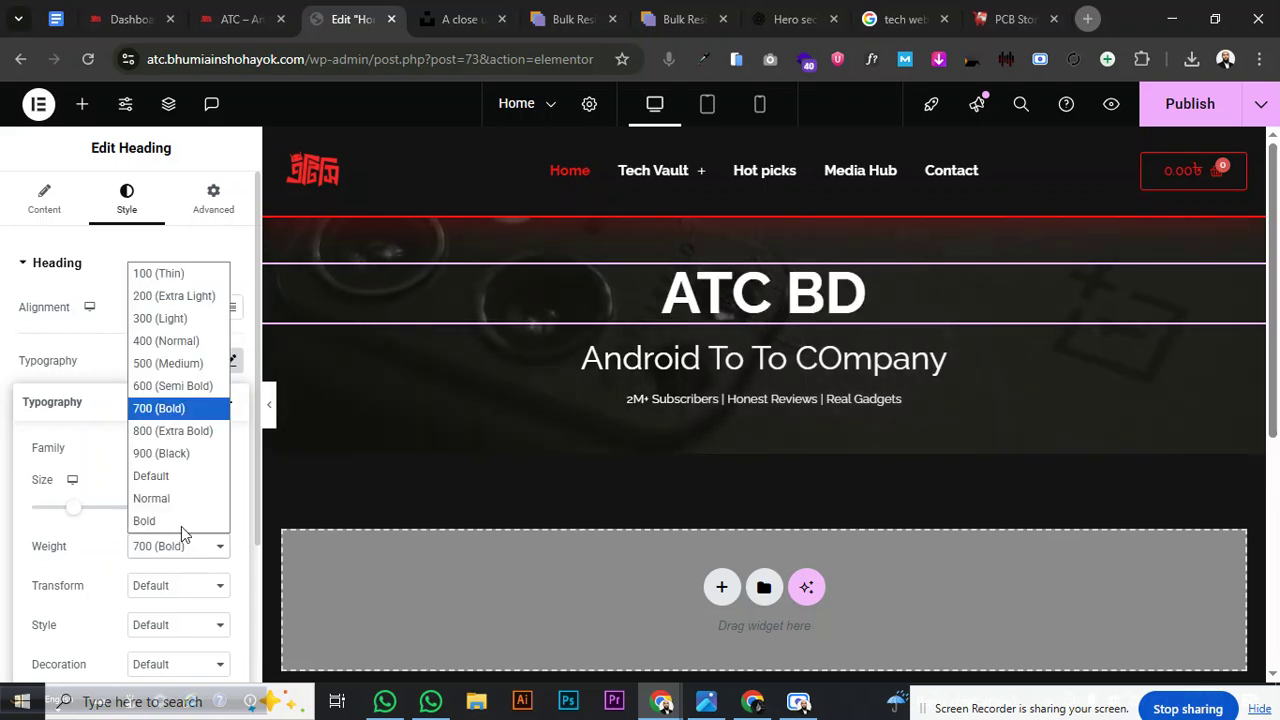
pyautogui.click(166, 452)
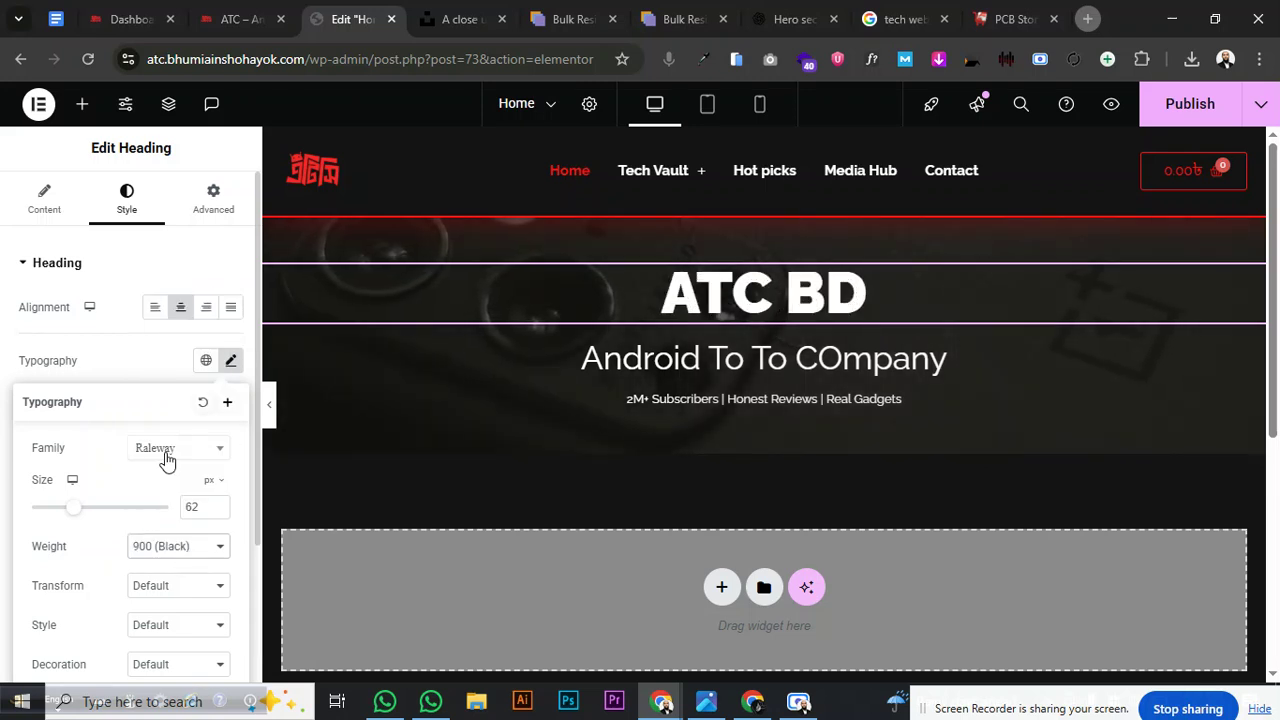
pyautogui.click(137, 296)
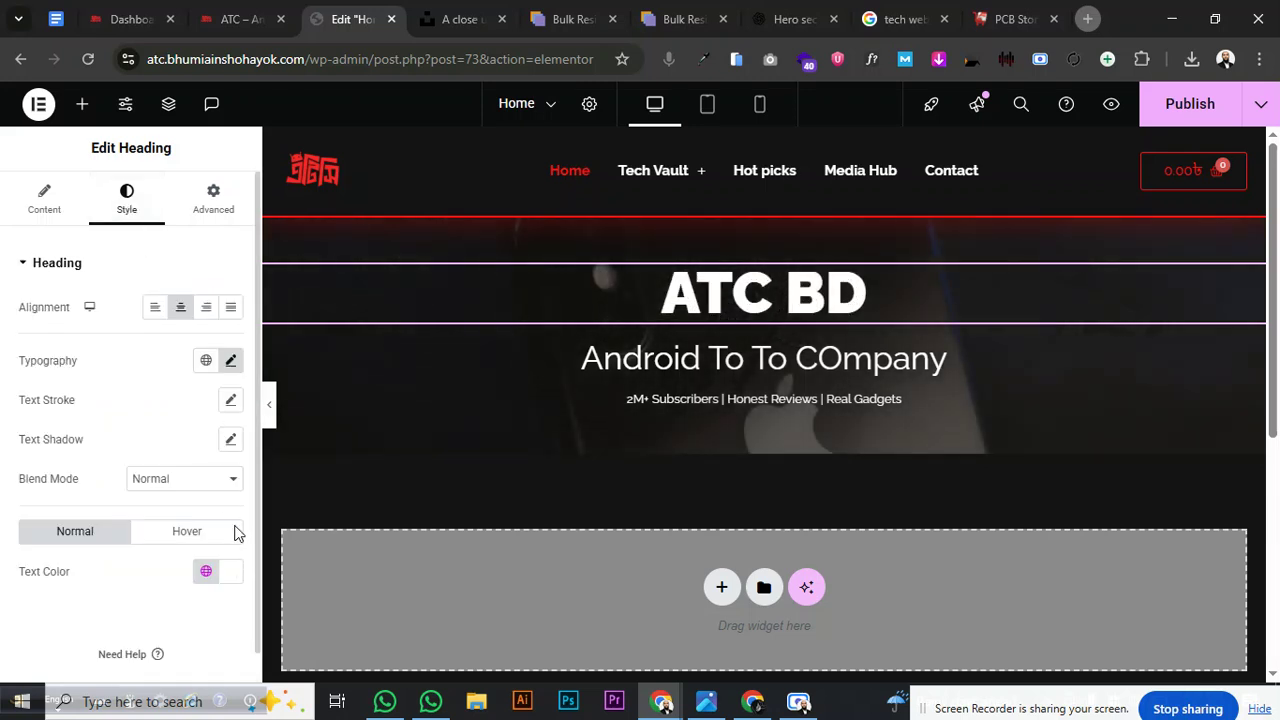
# Change the "ATC BD" heading's text color to the global red and publish the page
pyautogui.click(206, 572)
pyautogui.click(148, 463)
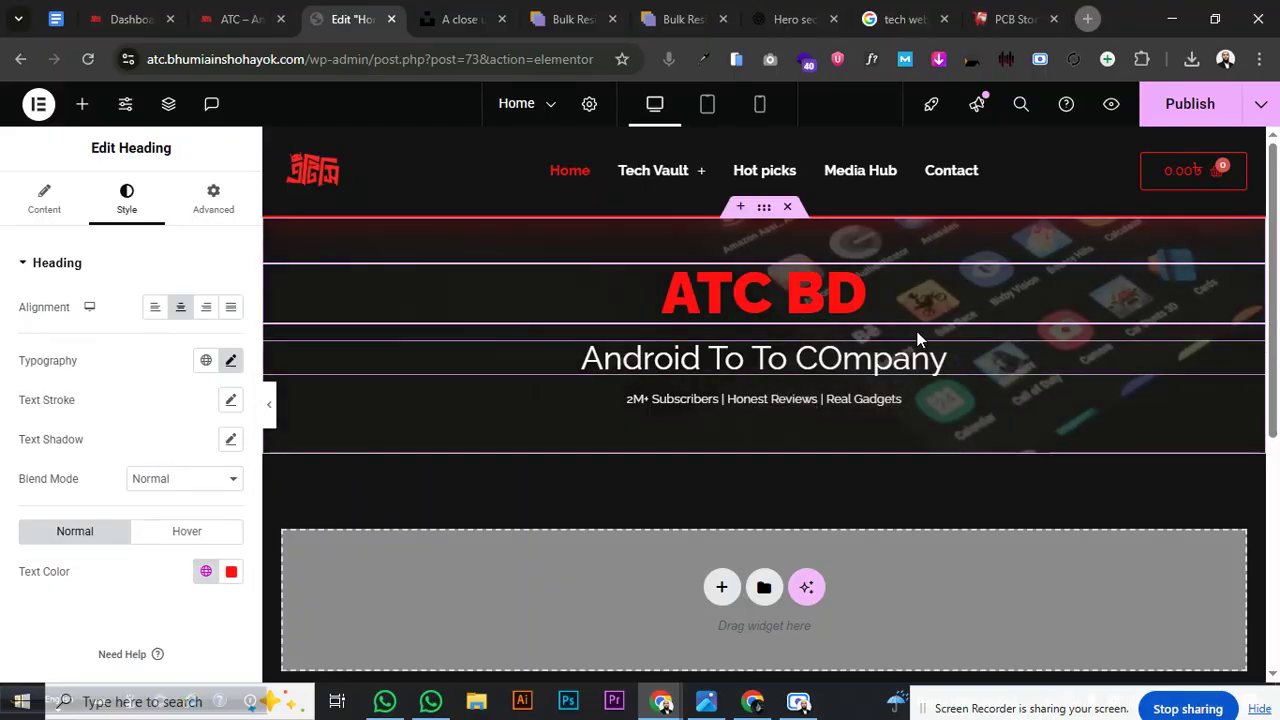
pyautogui.click(1190, 104)
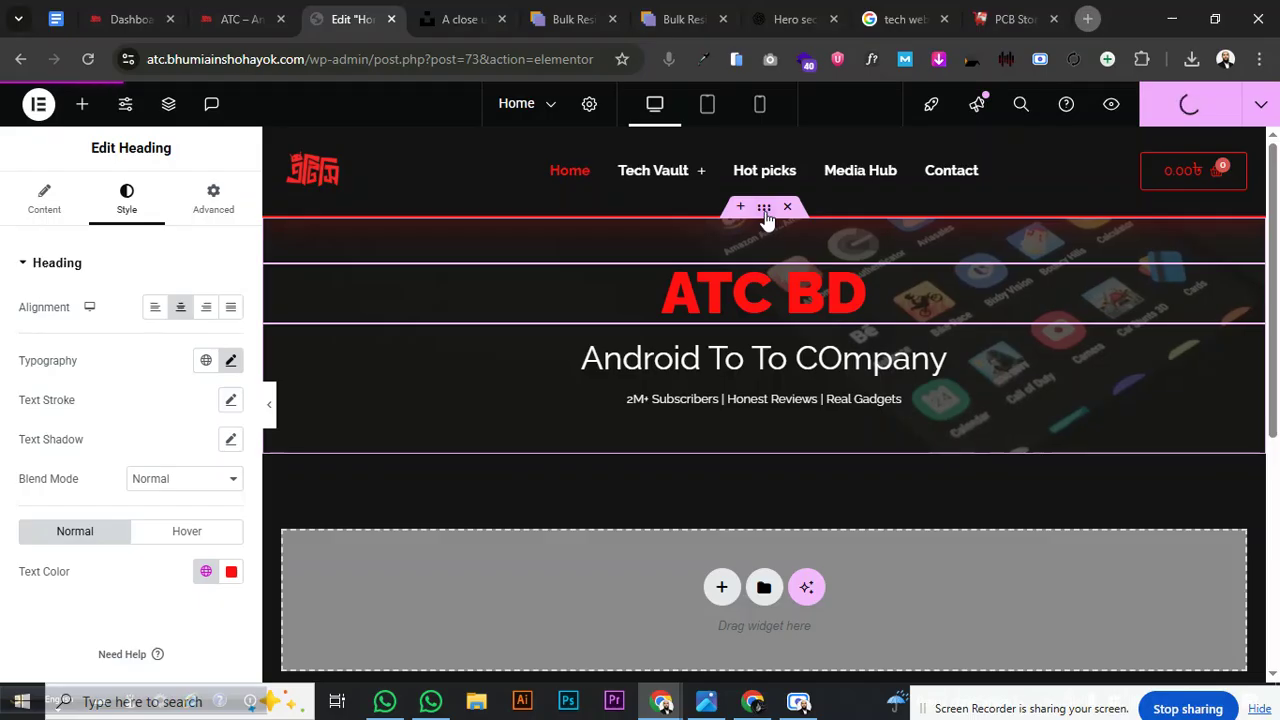
# Add a Button widget below the subline heading in the hero section
pyautogui.click(82, 104)
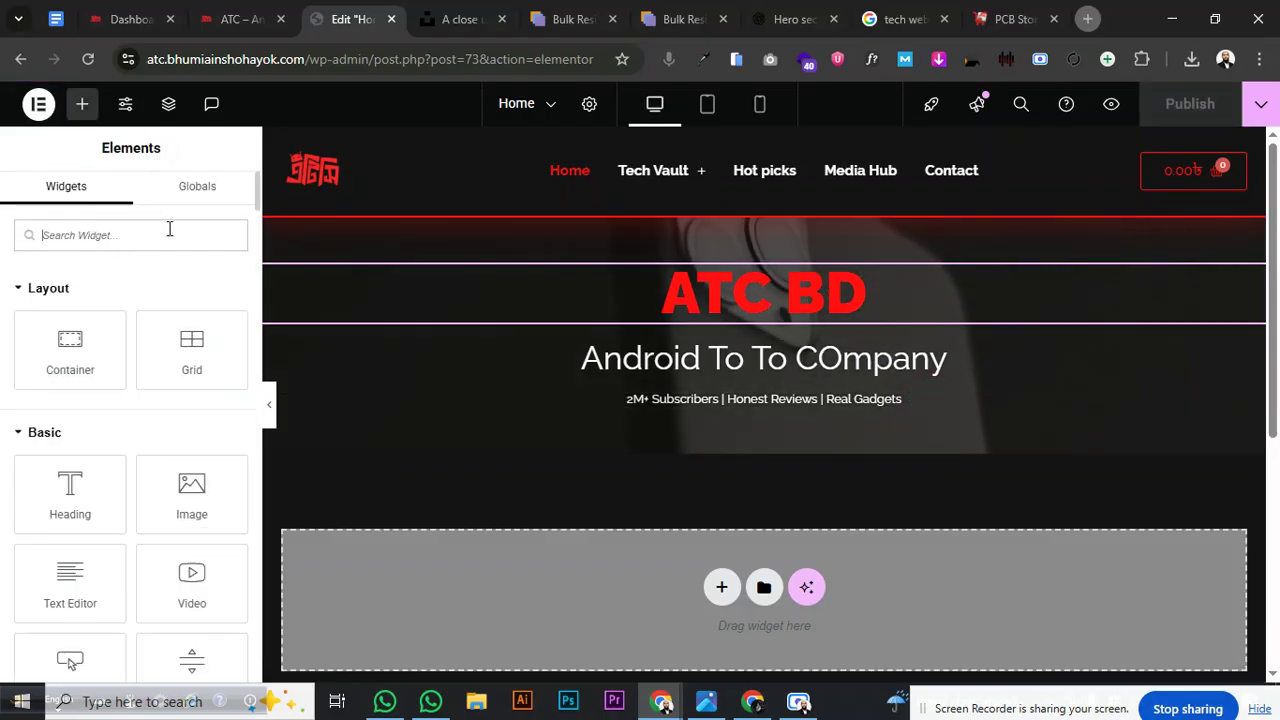
pyautogui.write('Butt')
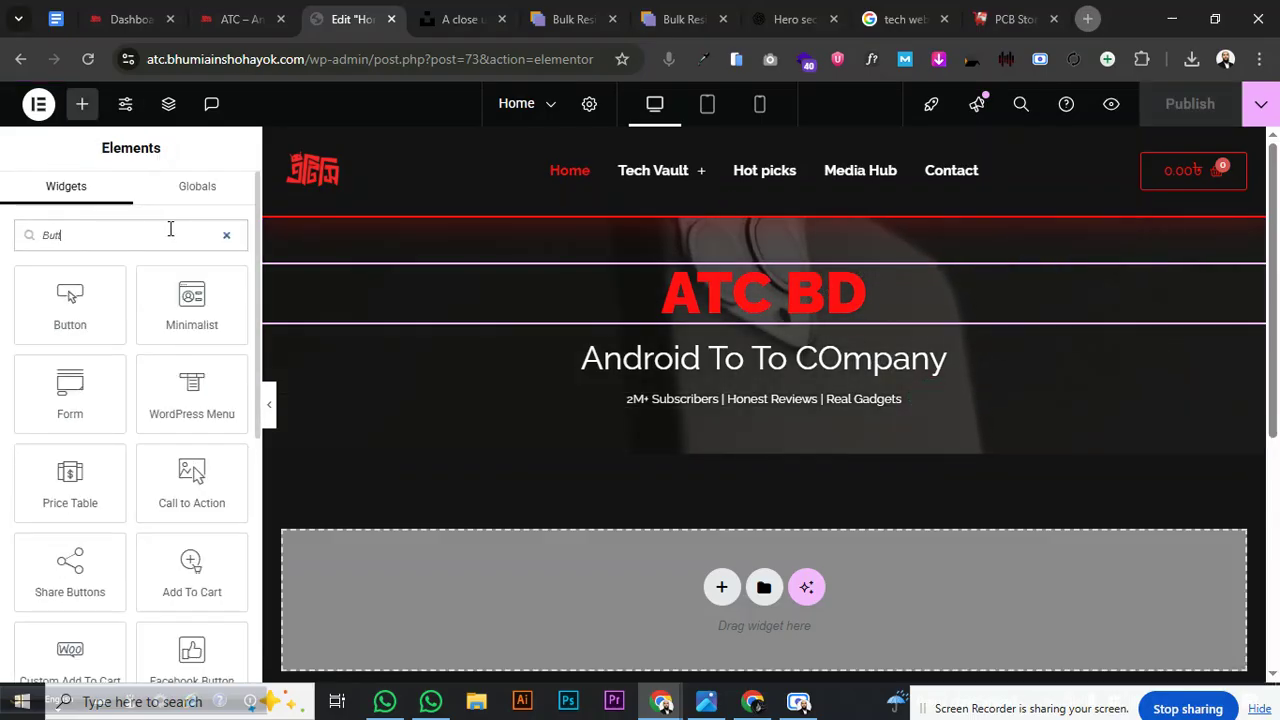
pyautogui.moveTo(84, 322); pyautogui.dragTo(787, 401)
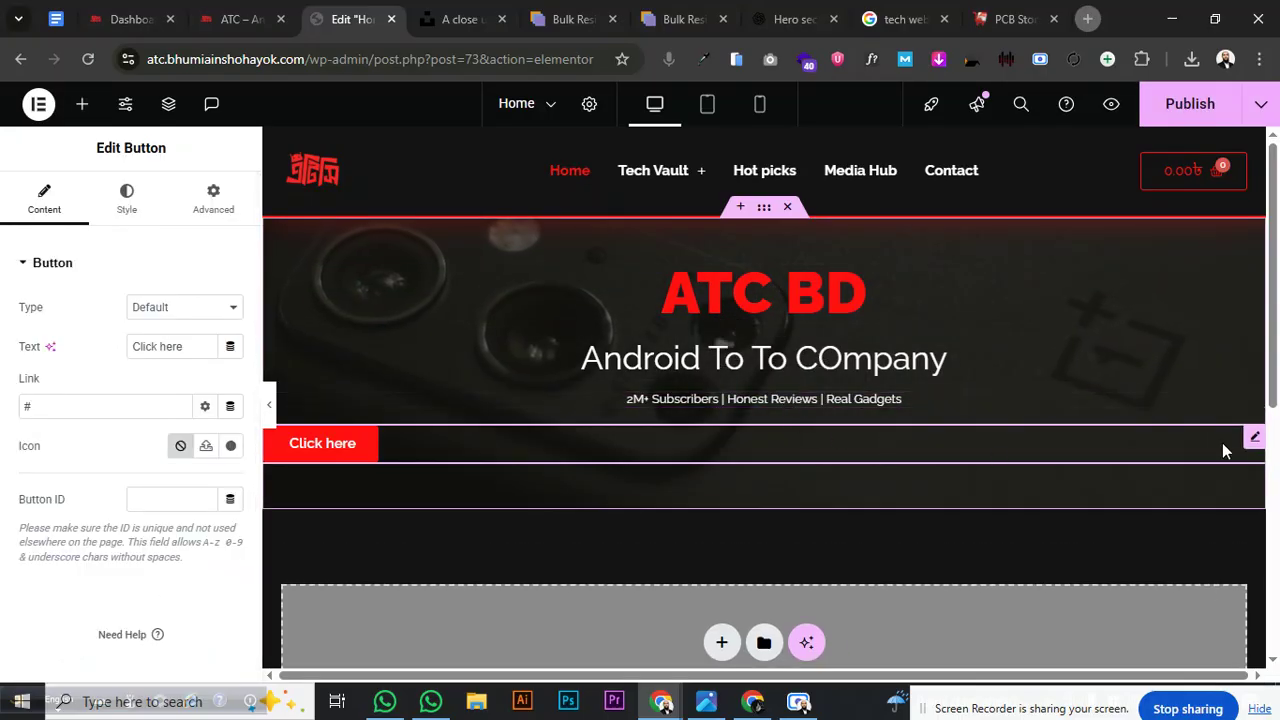
# Center the button in the hero and set the subline heading's font size to 16 px
pyautogui.click(180, 307)
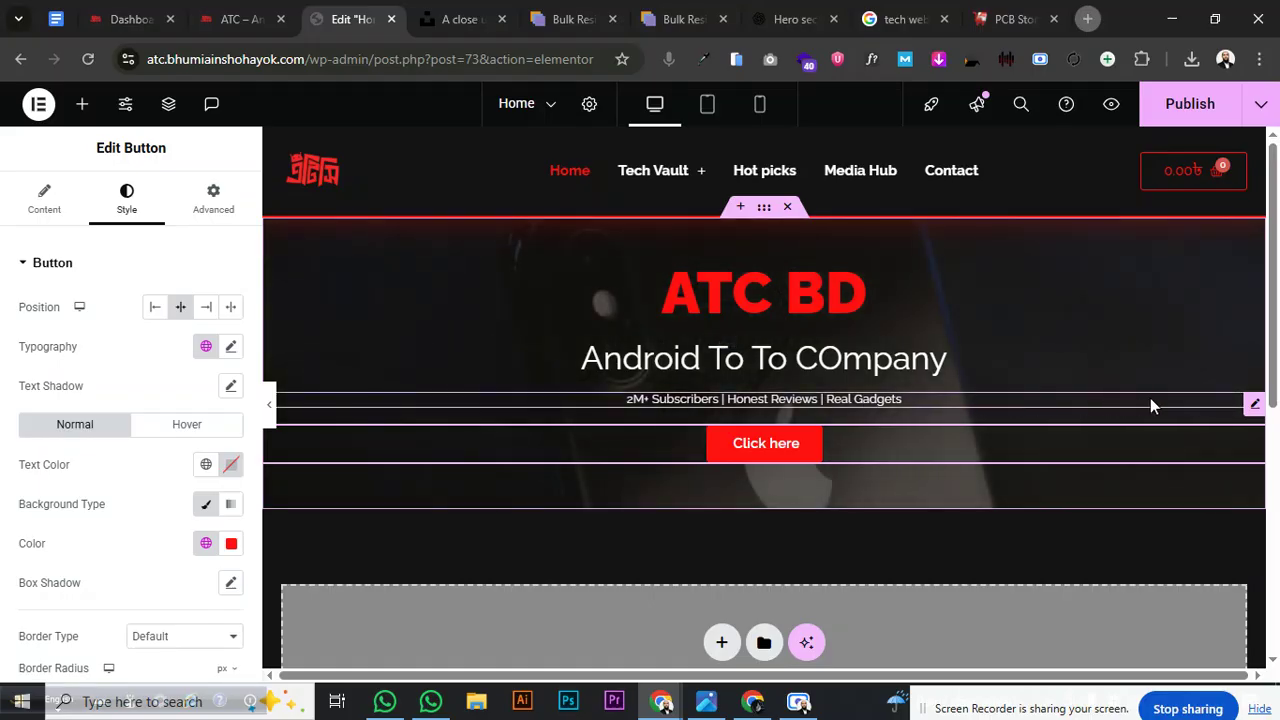
pyautogui.click(1257, 404)
pyautogui.click(231, 360)
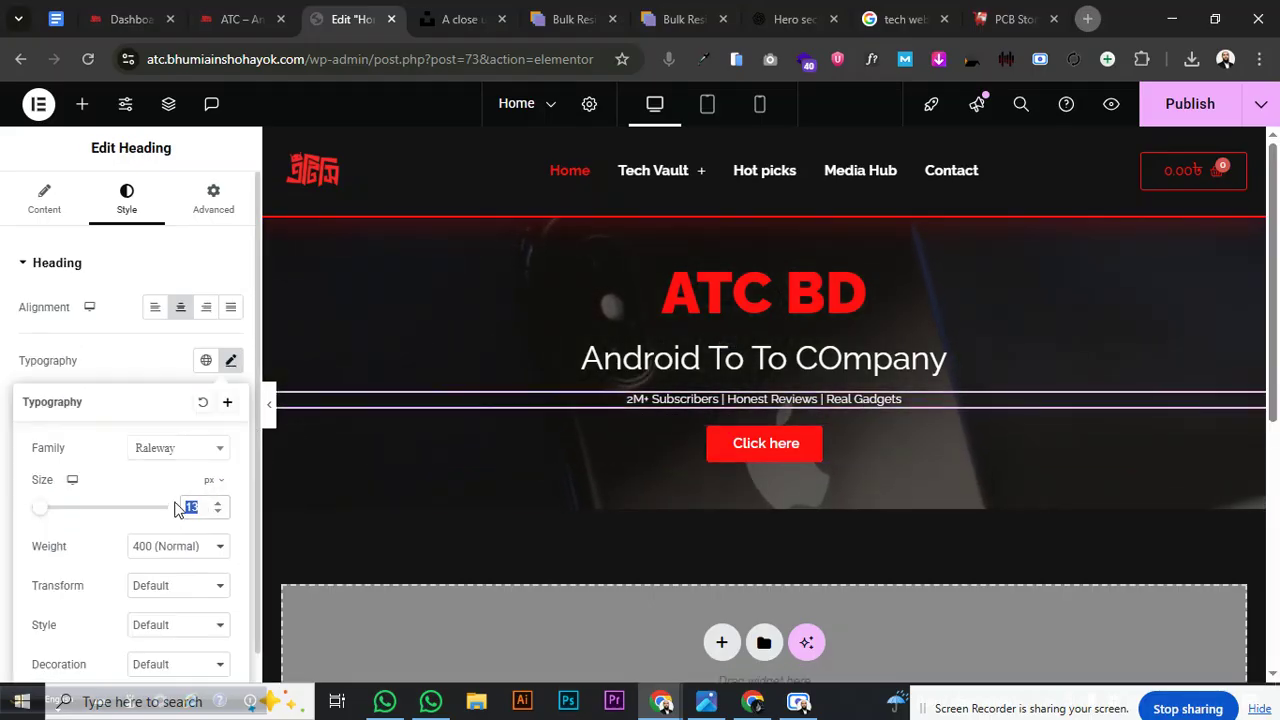
pyautogui.write('16')
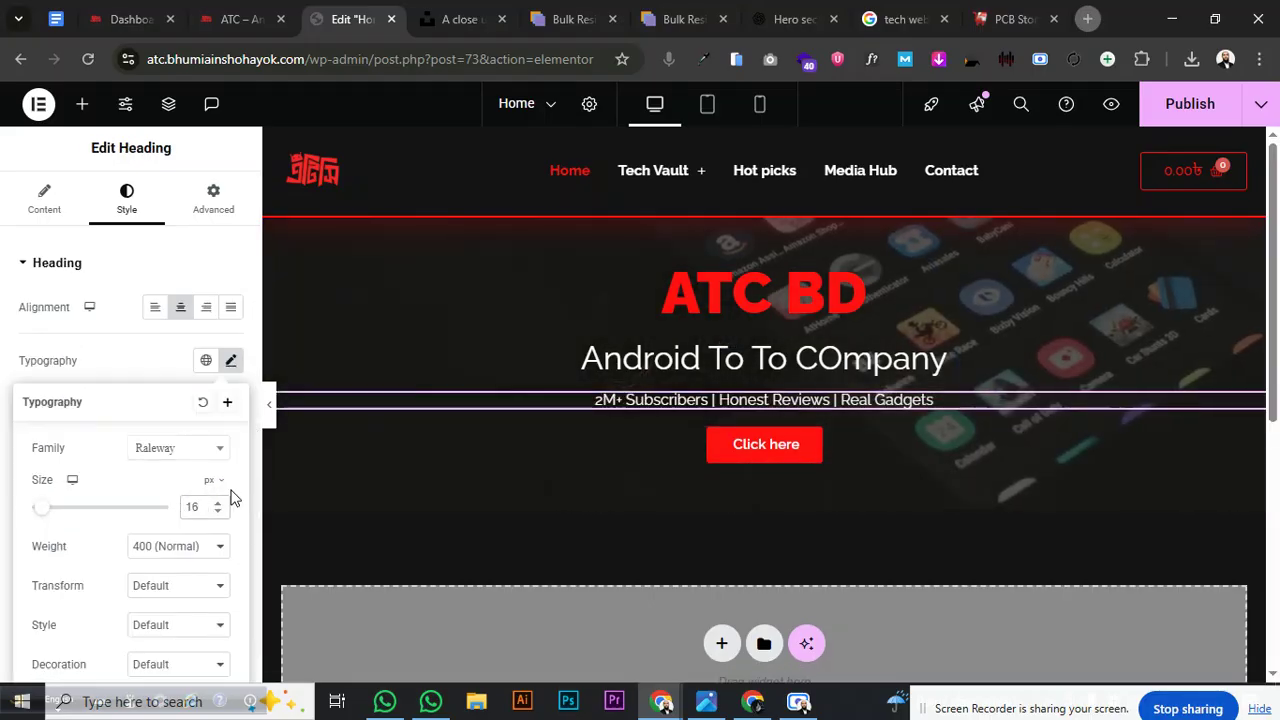
pyautogui.click(40, 212)
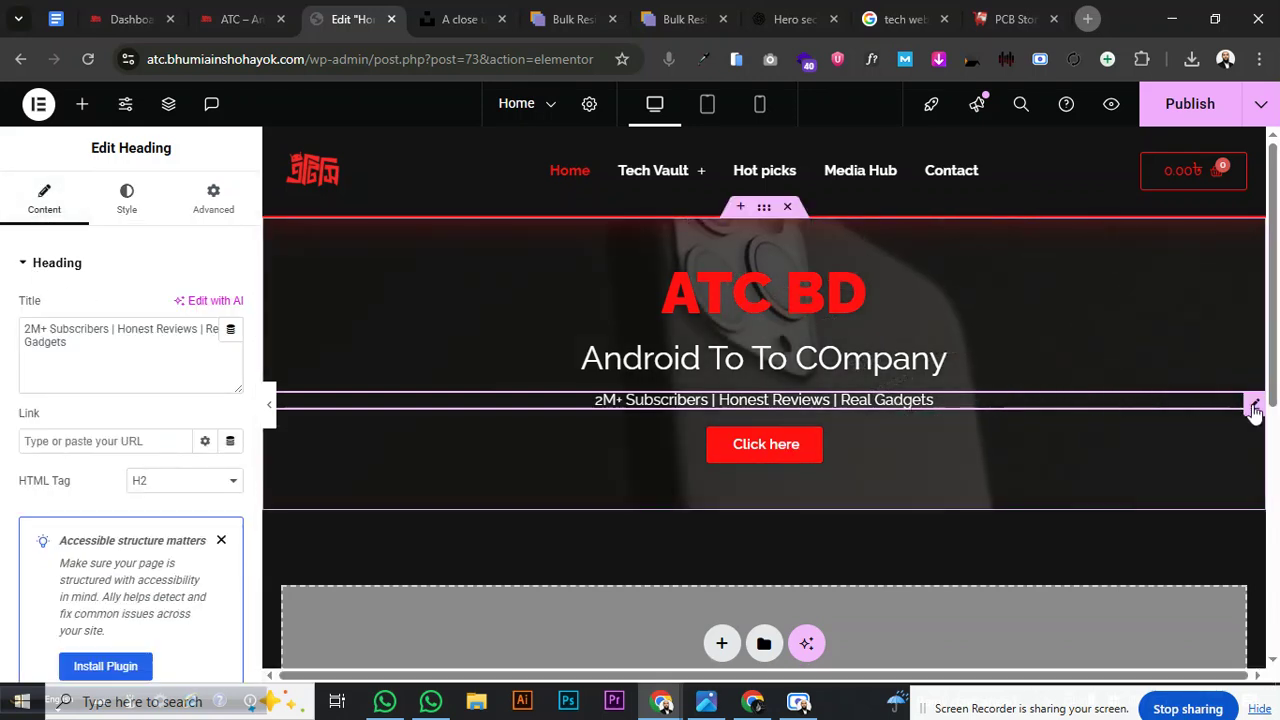
# Set the subline heading's Align Self to center and its padding to 5 px on all sides
pyautogui.click(205, 208)
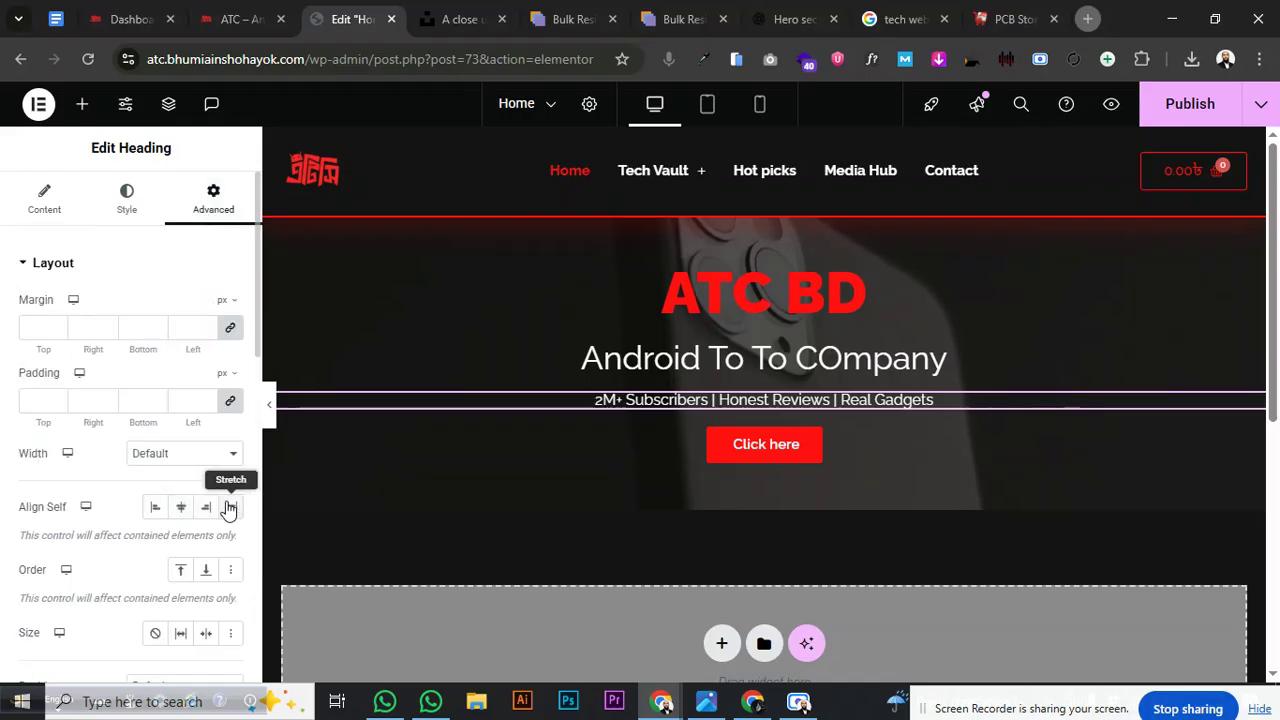
pyautogui.click(181, 507)
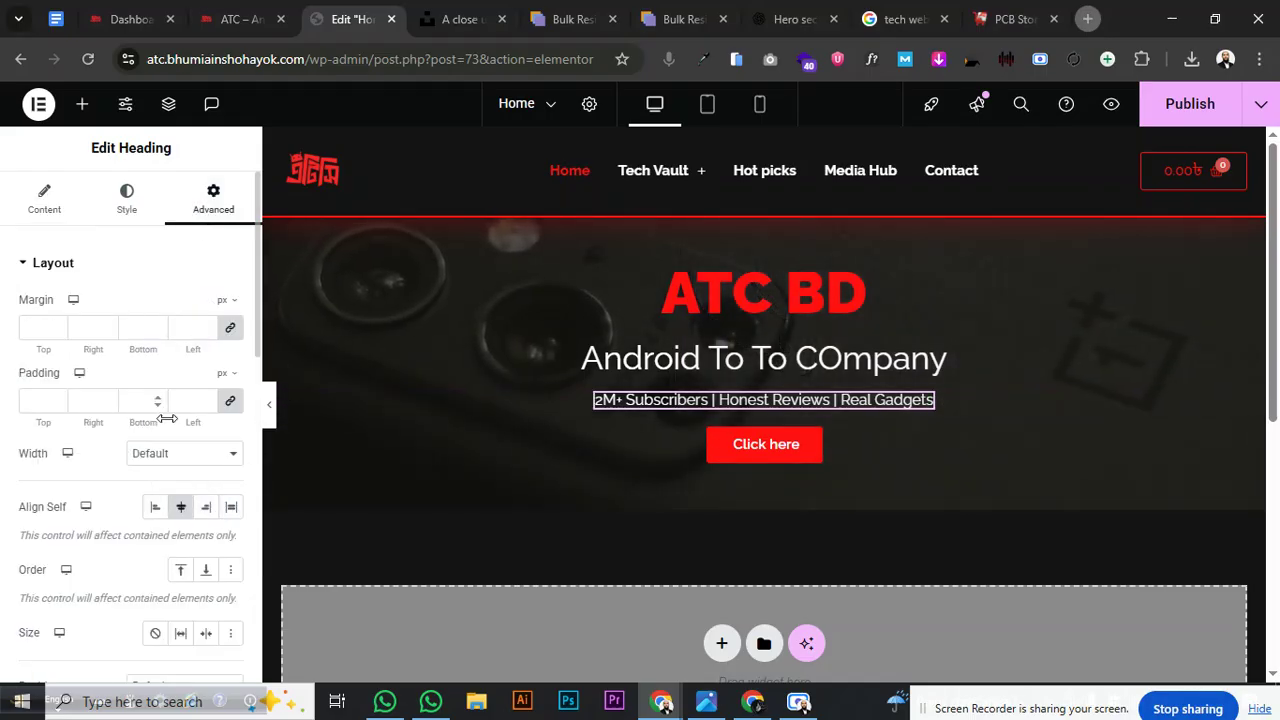
pyautogui.click(192, 401)
pyautogui.write('5')
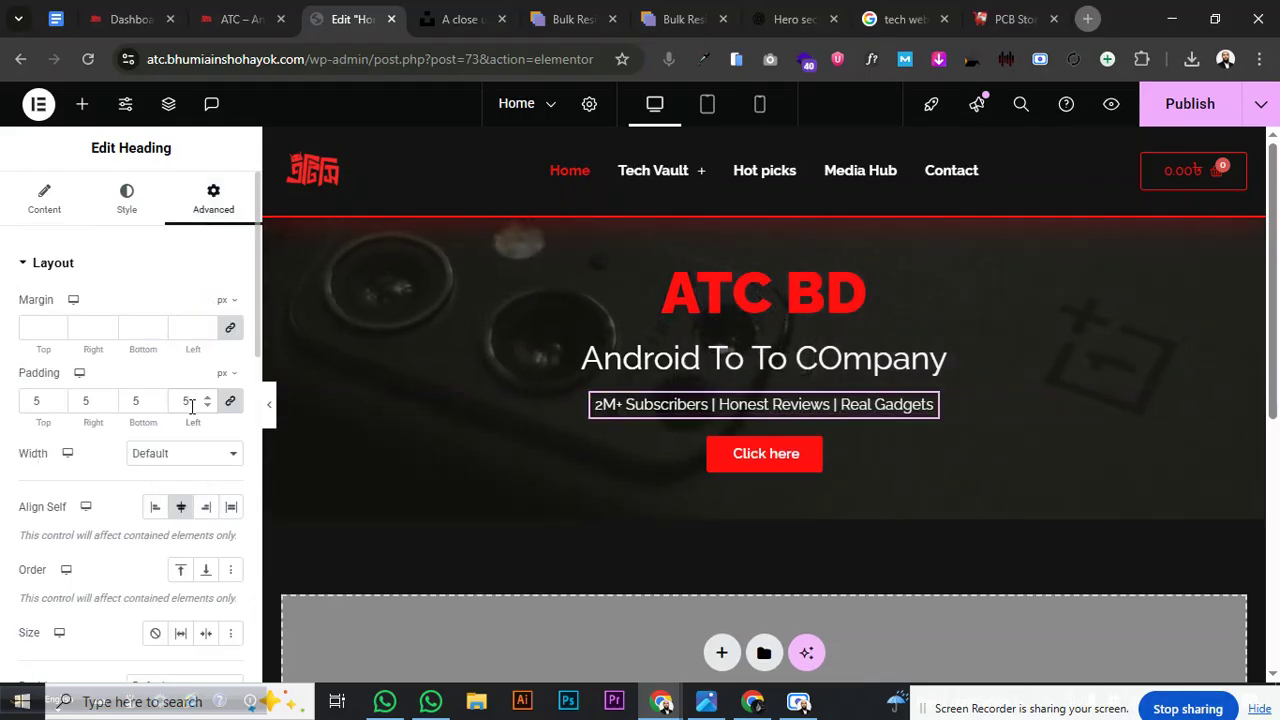
# Give the subline heading a solid background in the global Secondary color (#FF1111)
pyautogui.click(46, 265)
pyautogui.scroll(-2, 91, 340)
pyautogui.click(97, 318)
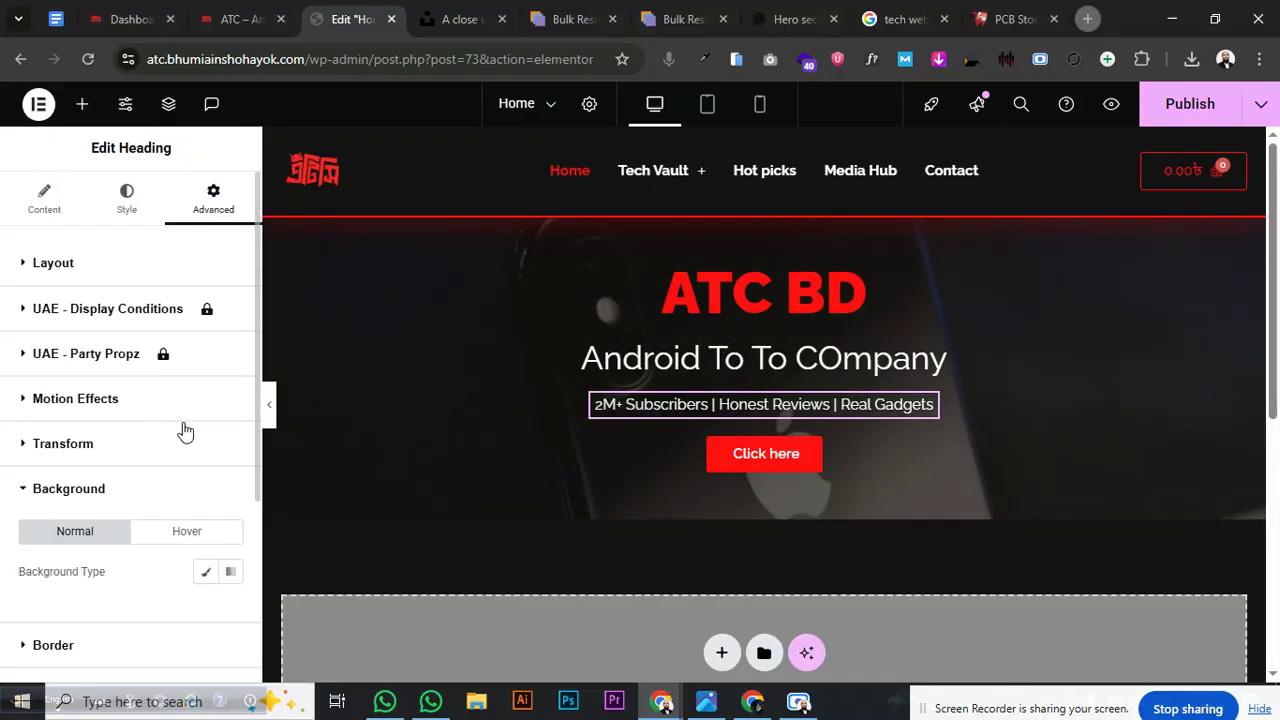
pyautogui.click(206, 574)
pyautogui.click(231, 610)
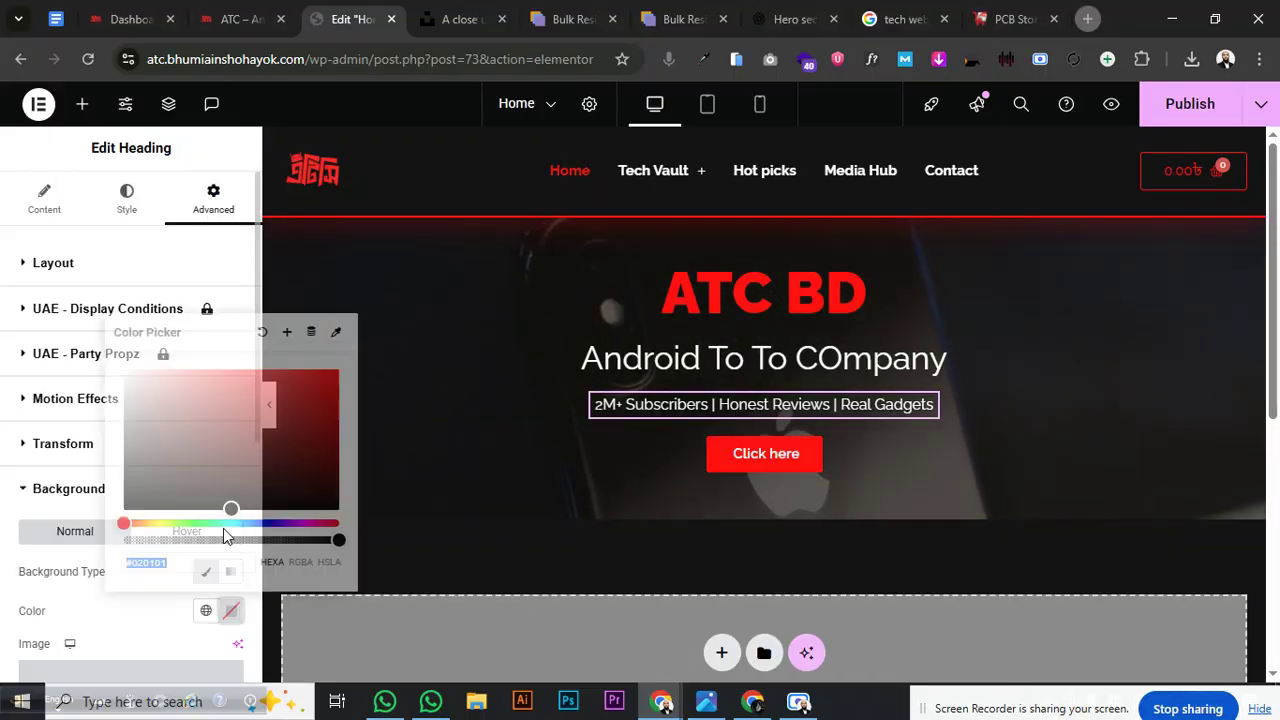
pyautogui.click(206, 610)
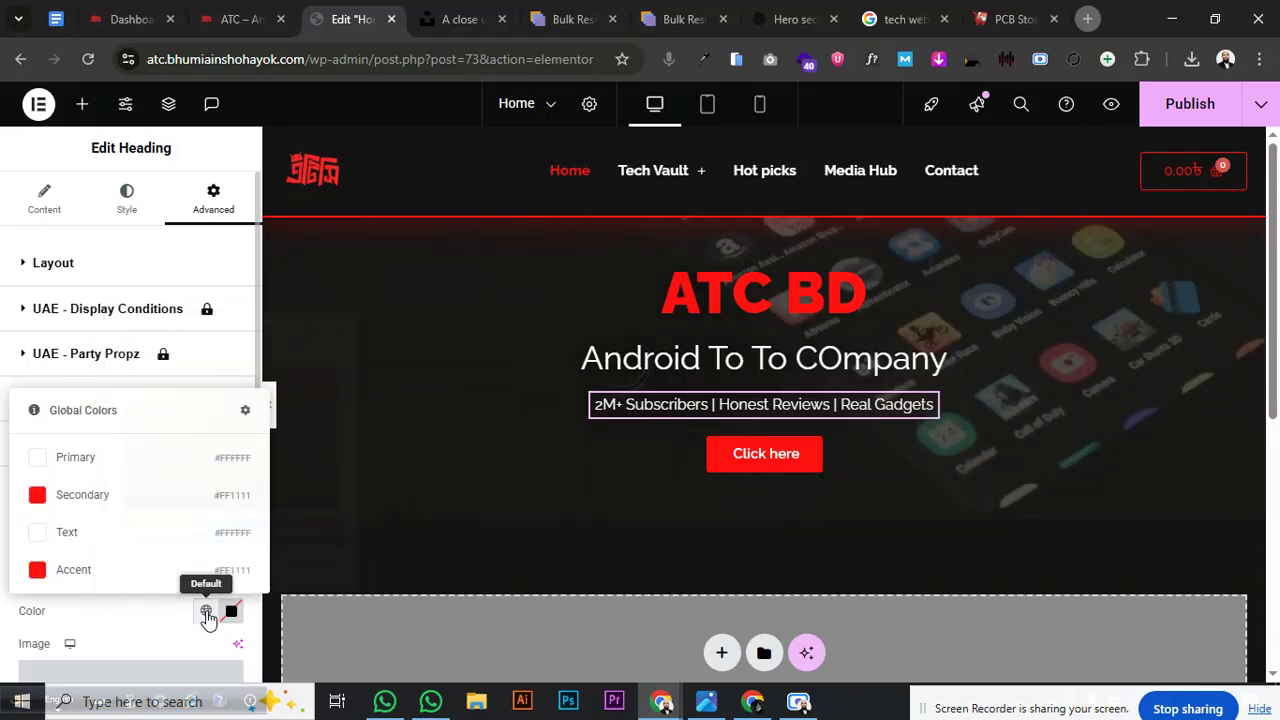
pyautogui.click(114, 489)
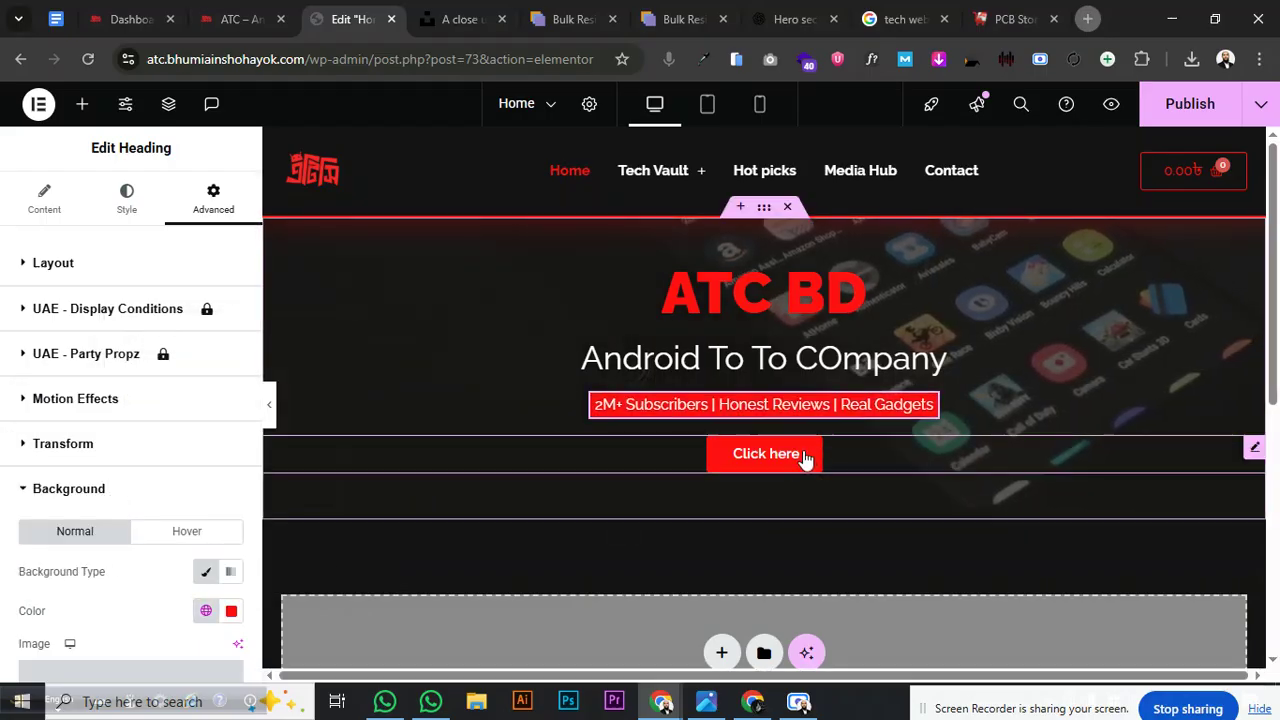
# Try to move the subline heading between the "ATC BD" and "Android To To COmpany" headings
pyautogui.moveTo(787, 409); pyautogui.dragTo(762, 306)
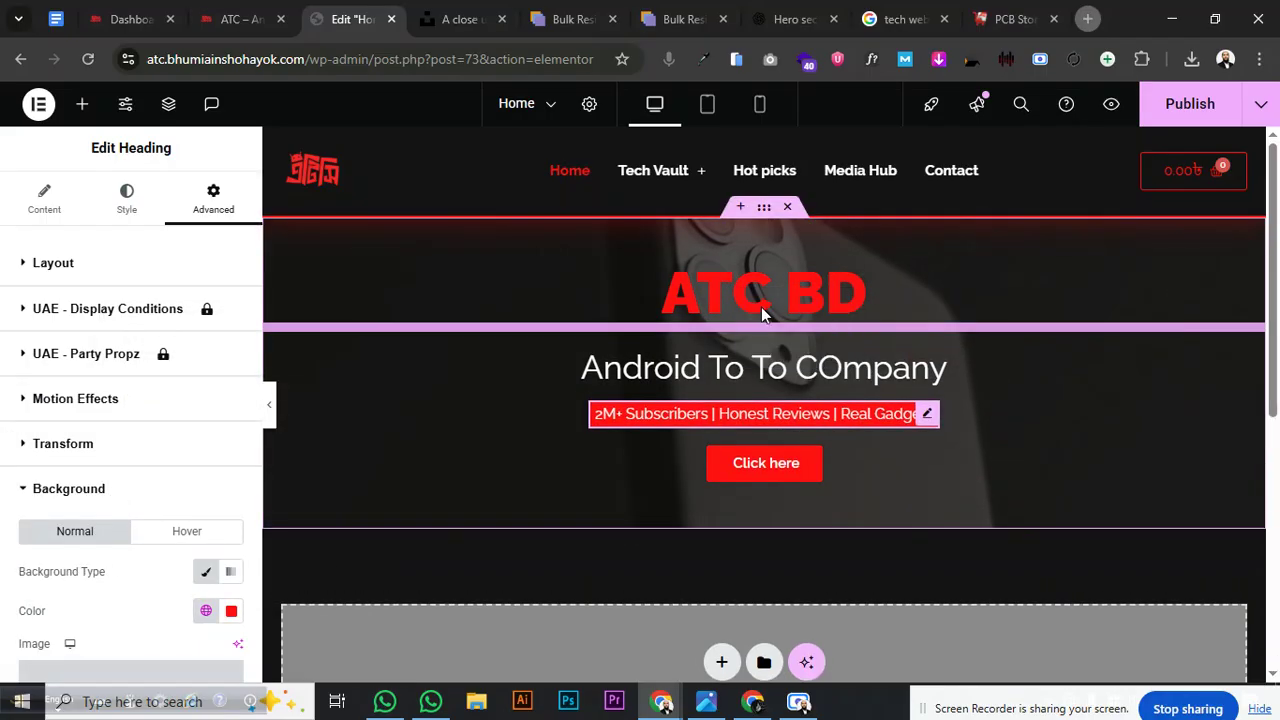
pyautogui.moveTo(872, 407); pyautogui.dragTo(818, 345)
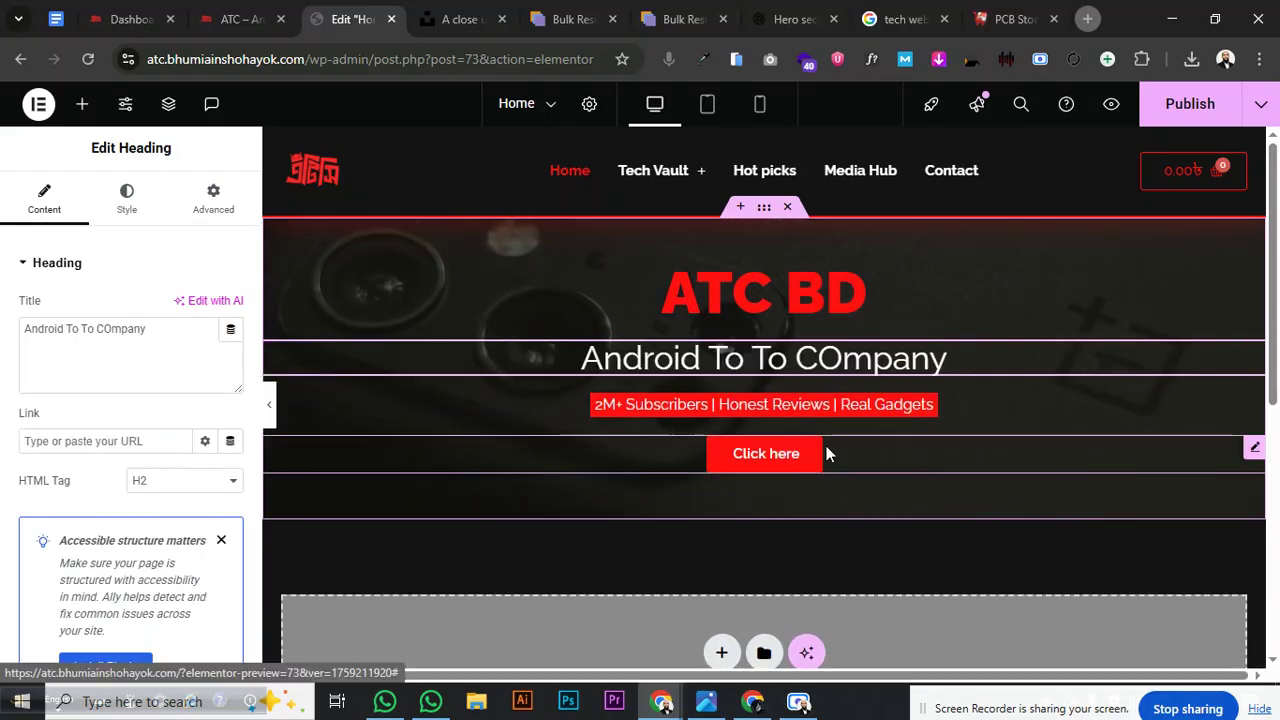
# Change the "Click here" button's background color to pure red, #FF0000
pyautogui.click(686, 454)
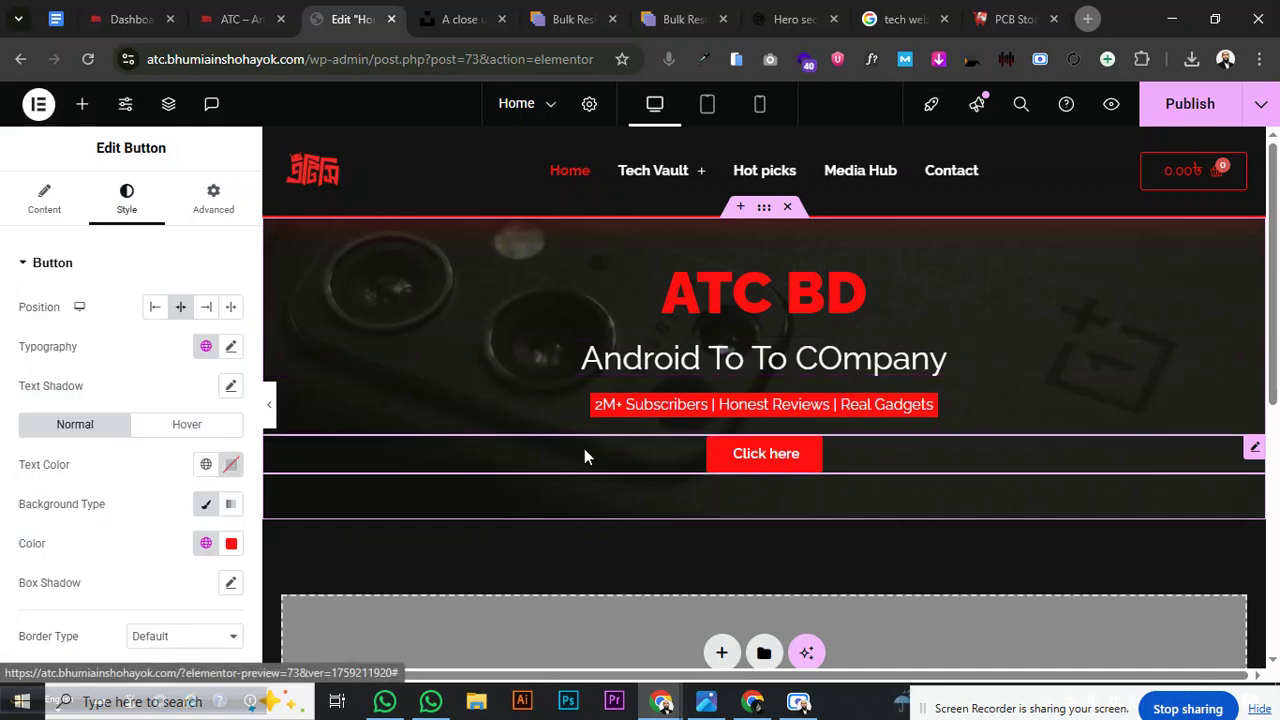
pyautogui.click(58, 265)
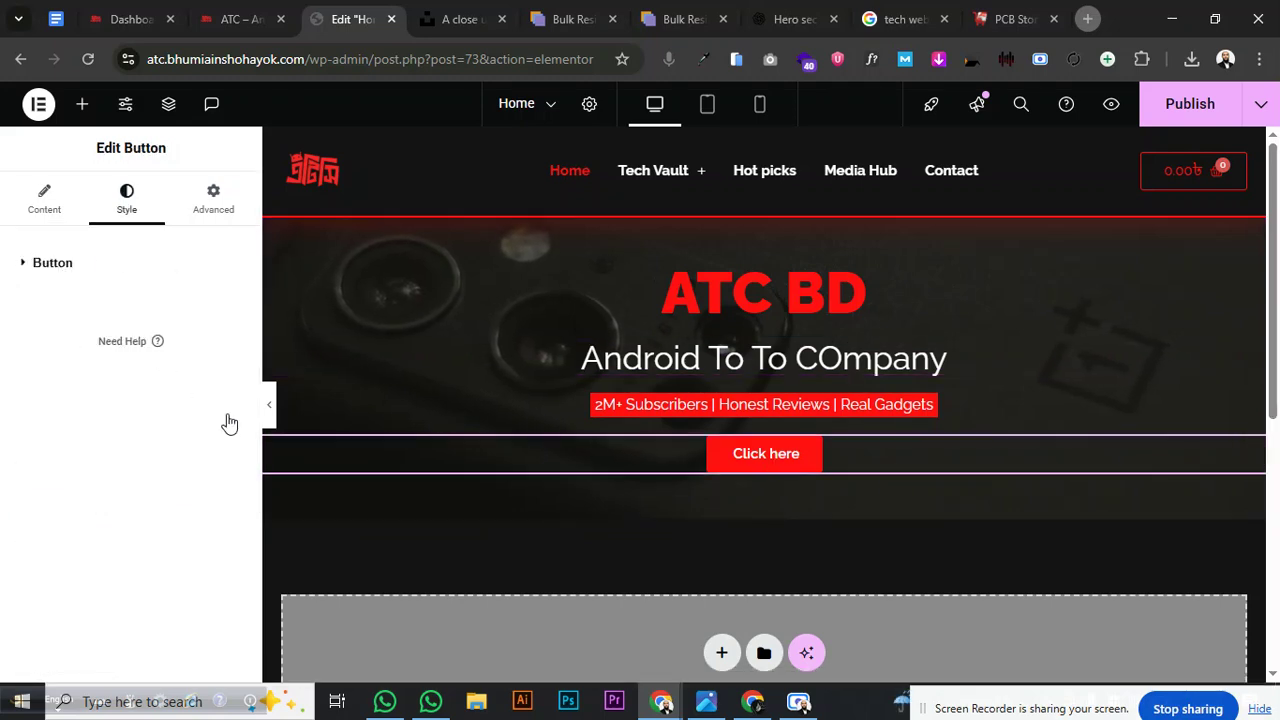
pyautogui.click(231, 543)
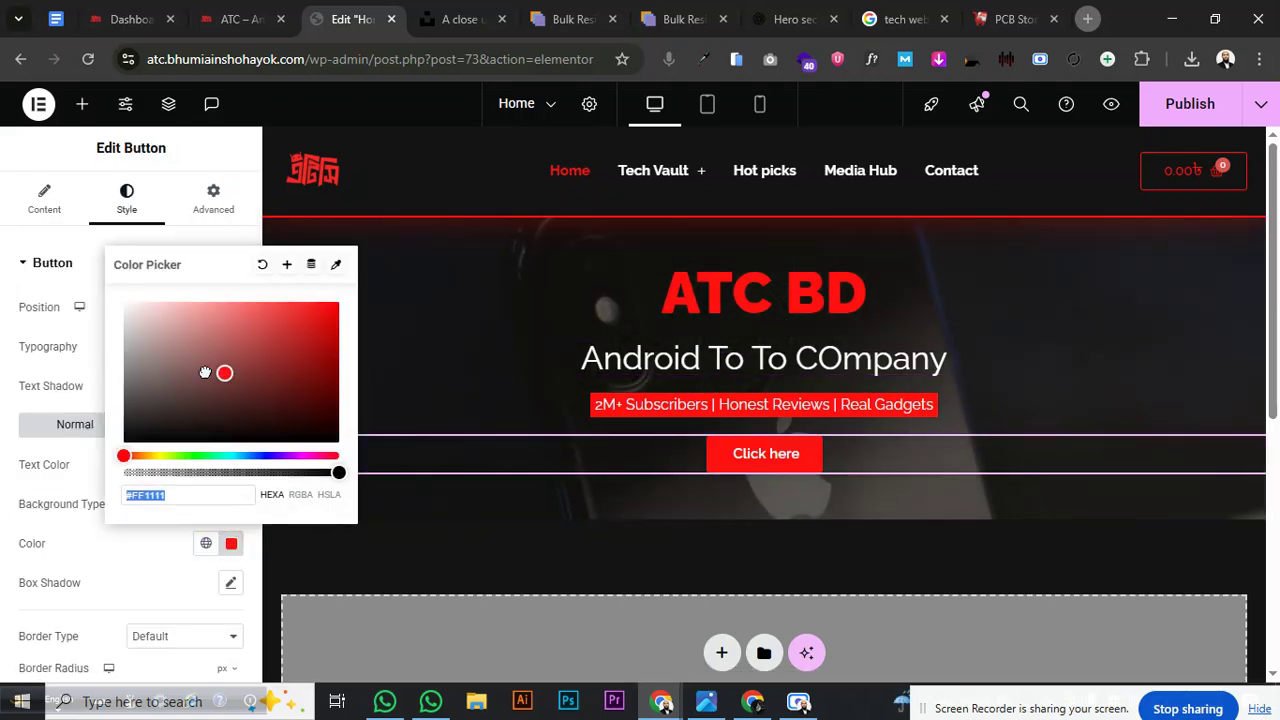
pyautogui.moveTo(219, 373); pyautogui.dragTo(168, 349)
pyautogui.moveTo(265, 342); pyautogui.dragTo(352, 300)
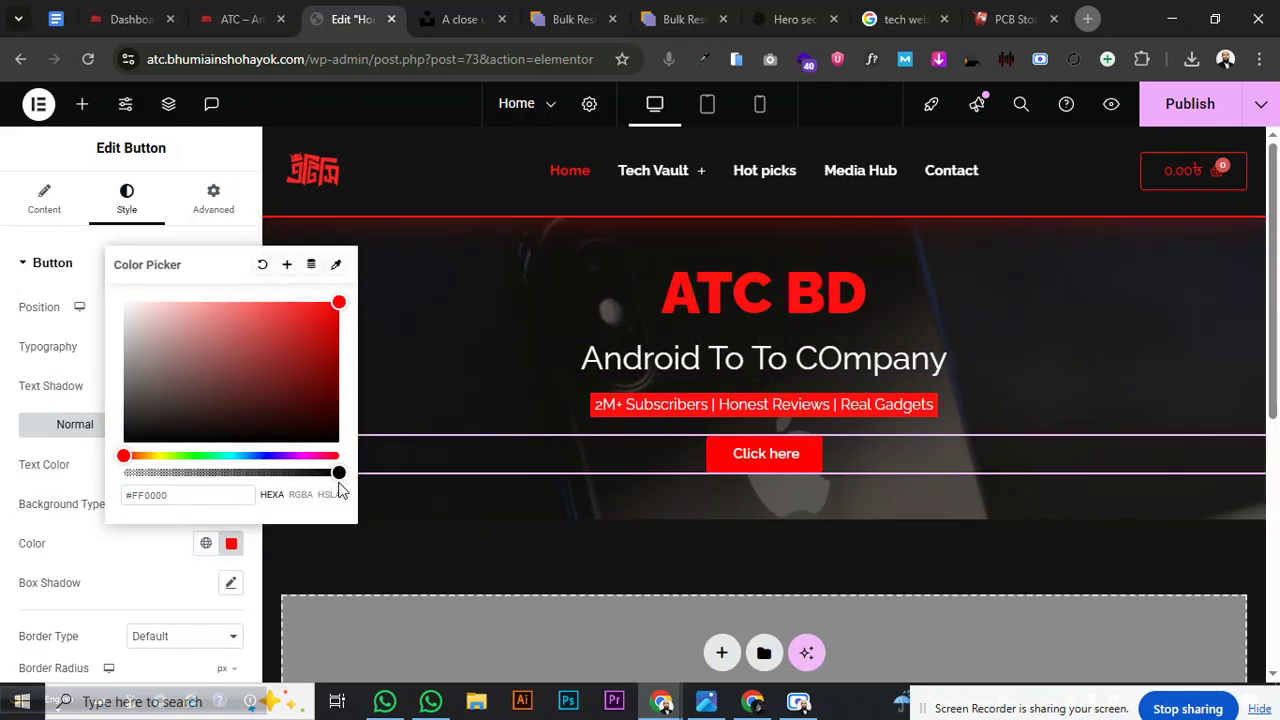
# Make the button's background almost fully transparent (#FF000003) and set its text color to the global Primary color
pyautogui.moveTo(336, 470); pyautogui.dragTo(123, 471)
pyautogui.click(131, 530)
pyautogui.click(206, 464)
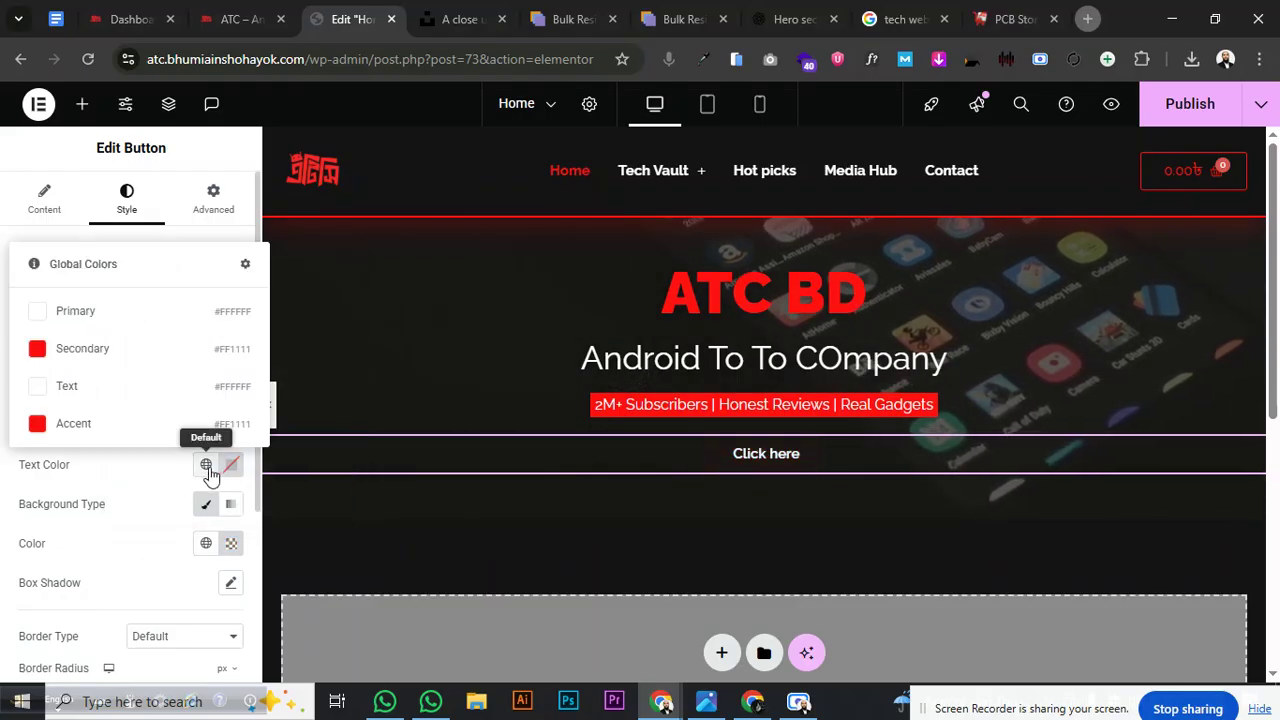
pyautogui.click(100, 316)
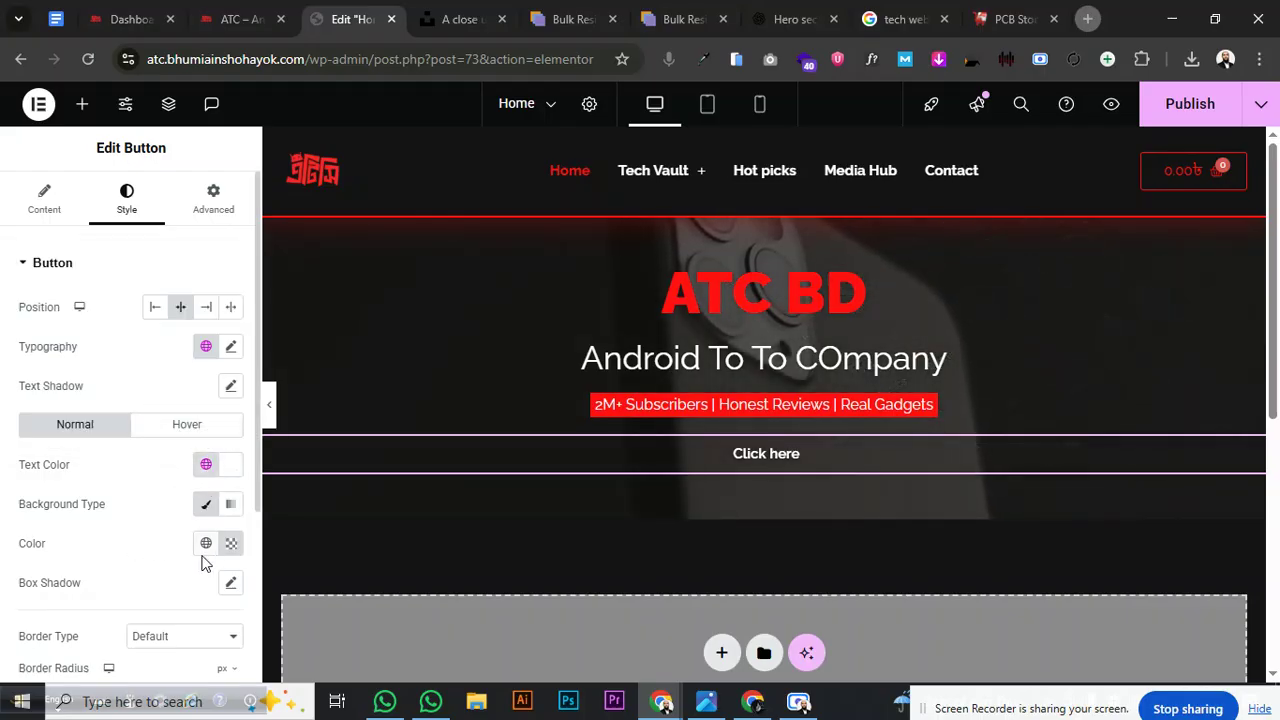
# Switch the button's background to a gradient from fully opaque red #FF0000 to near-black #1D1A1B
pyautogui.click(231, 504)
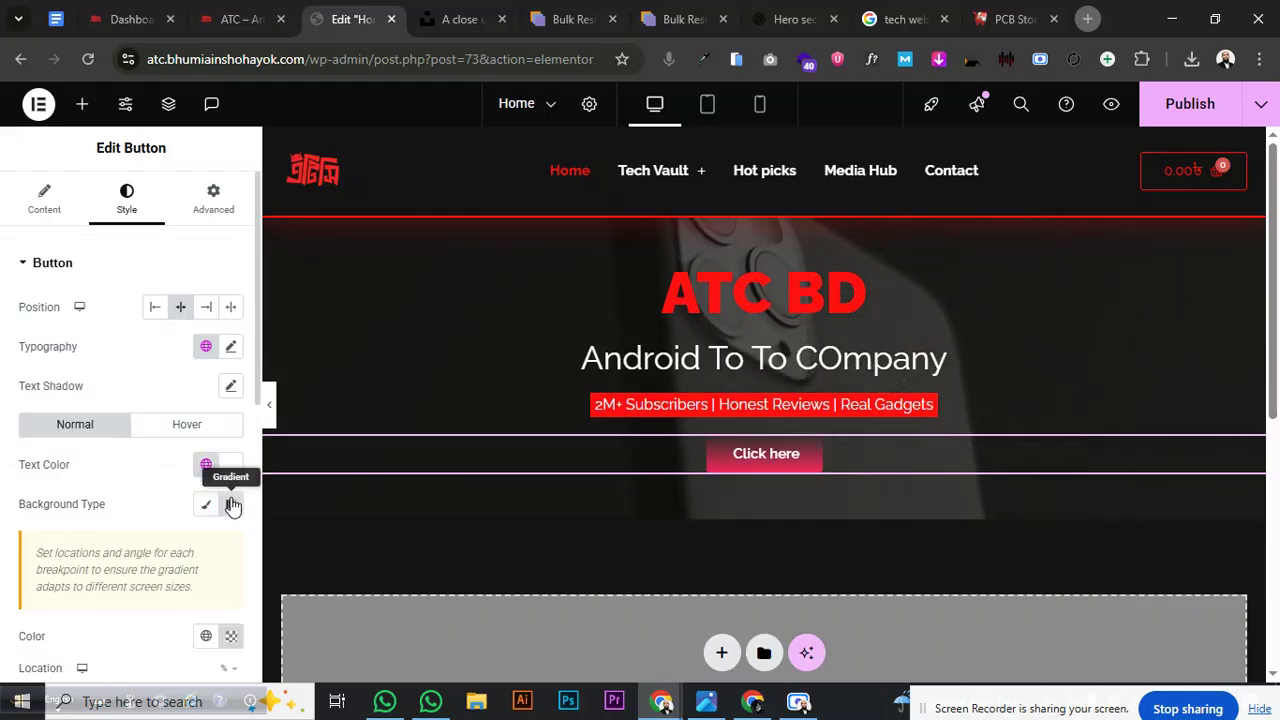
pyautogui.click(231, 636)
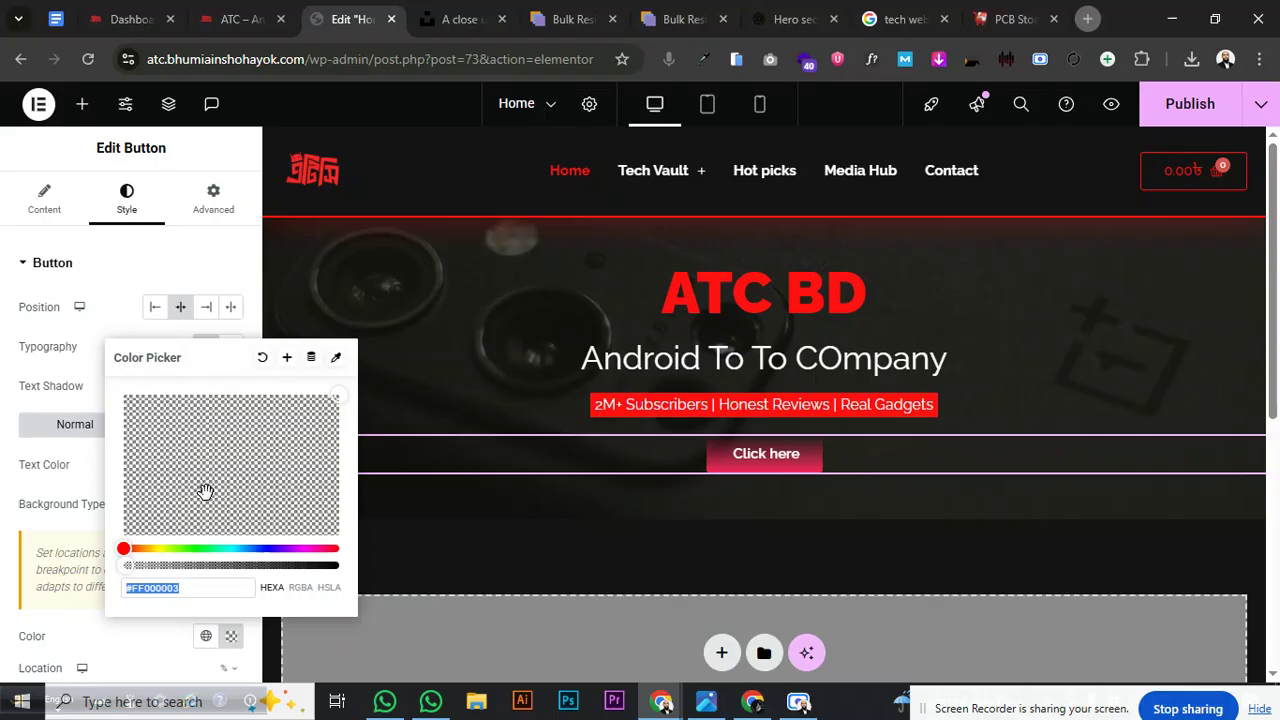
pyautogui.moveTo(126, 565); pyautogui.dragTo(352, 572)
pyautogui.click(182, 648)
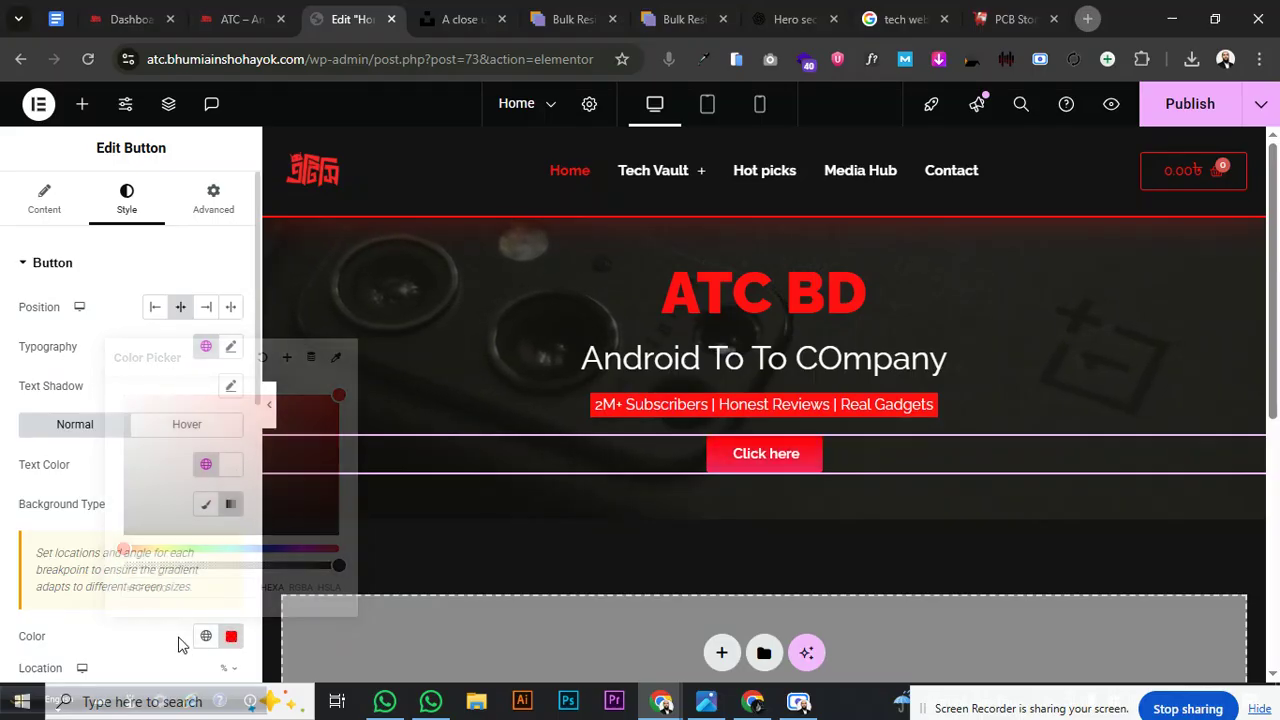
pyautogui.scroll(-2, 180, 630)
pyautogui.click(231, 582)
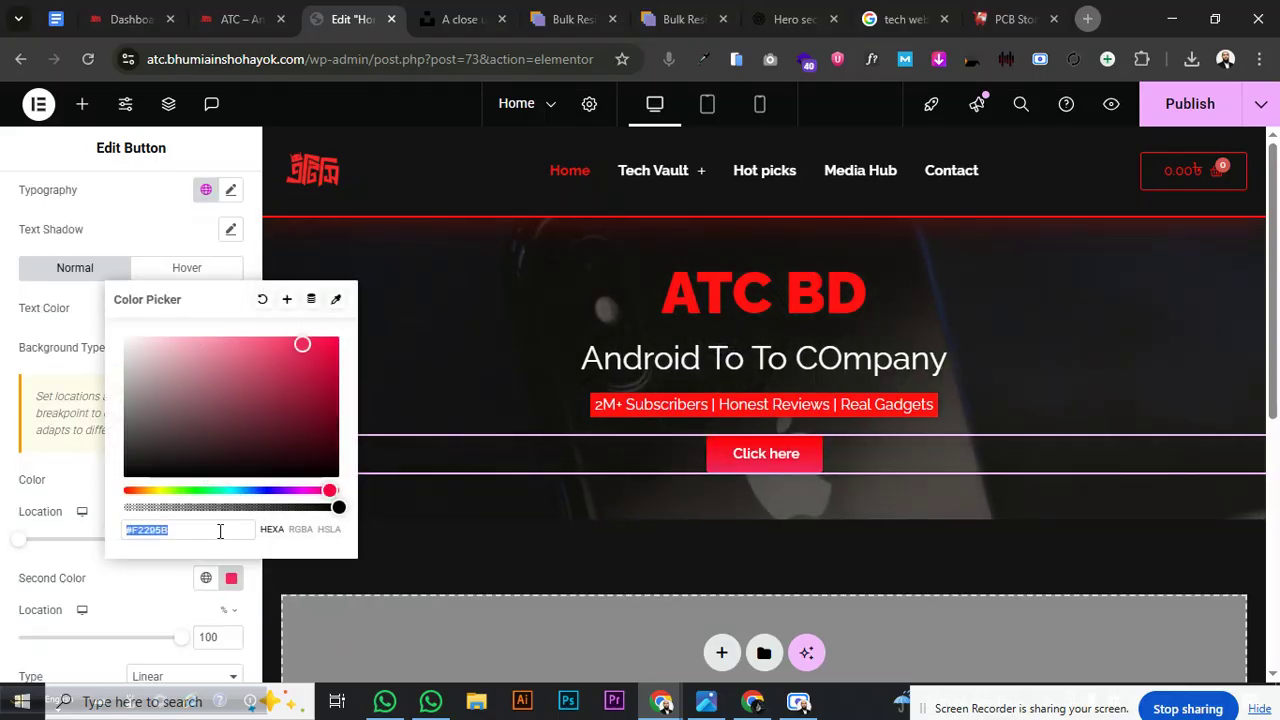
pyautogui.click(142, 457)
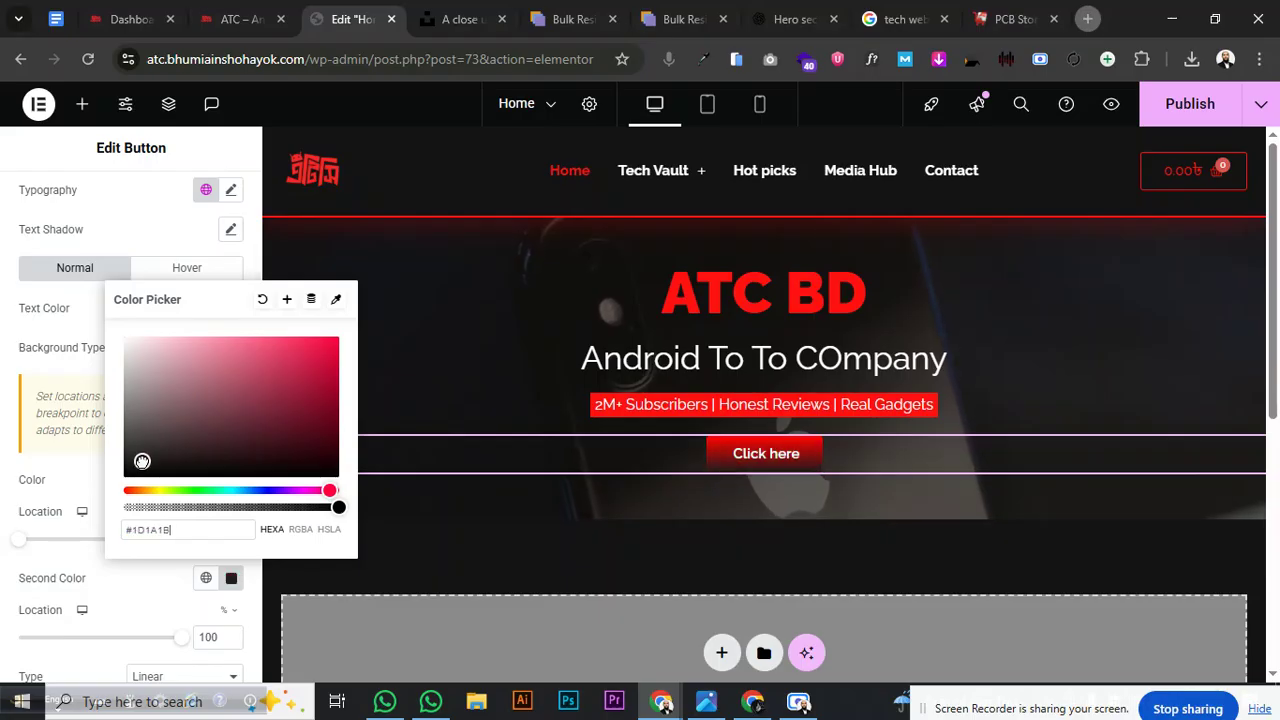
pyautogui.click(134, 580)
# Set the button gradient's second color location to 98% and its linear angle to 110 degrees
pyautogui.moveTo(22, 538)
pyautogui.mouseDown()
pyautogui.moveTo(88, 545)
pyautogui.moveTo(17, 540)
pyautogui.mouseUp()
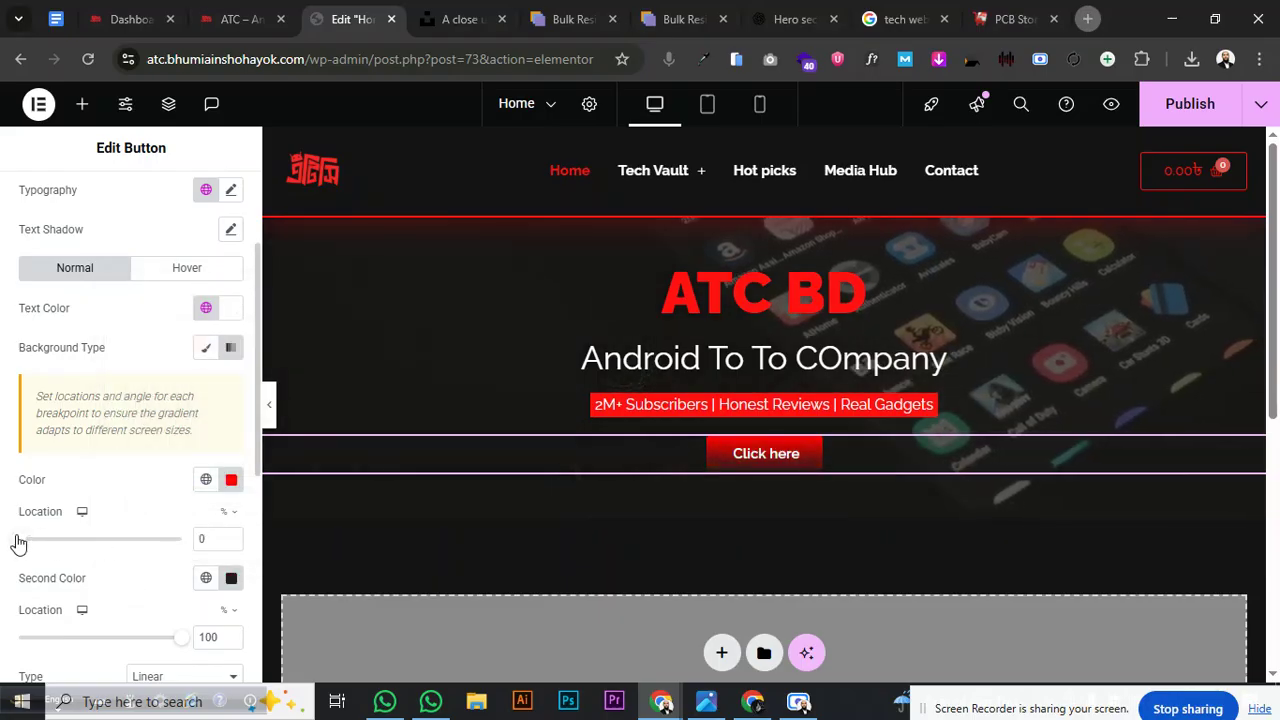
pyautogui.click(26, 637)
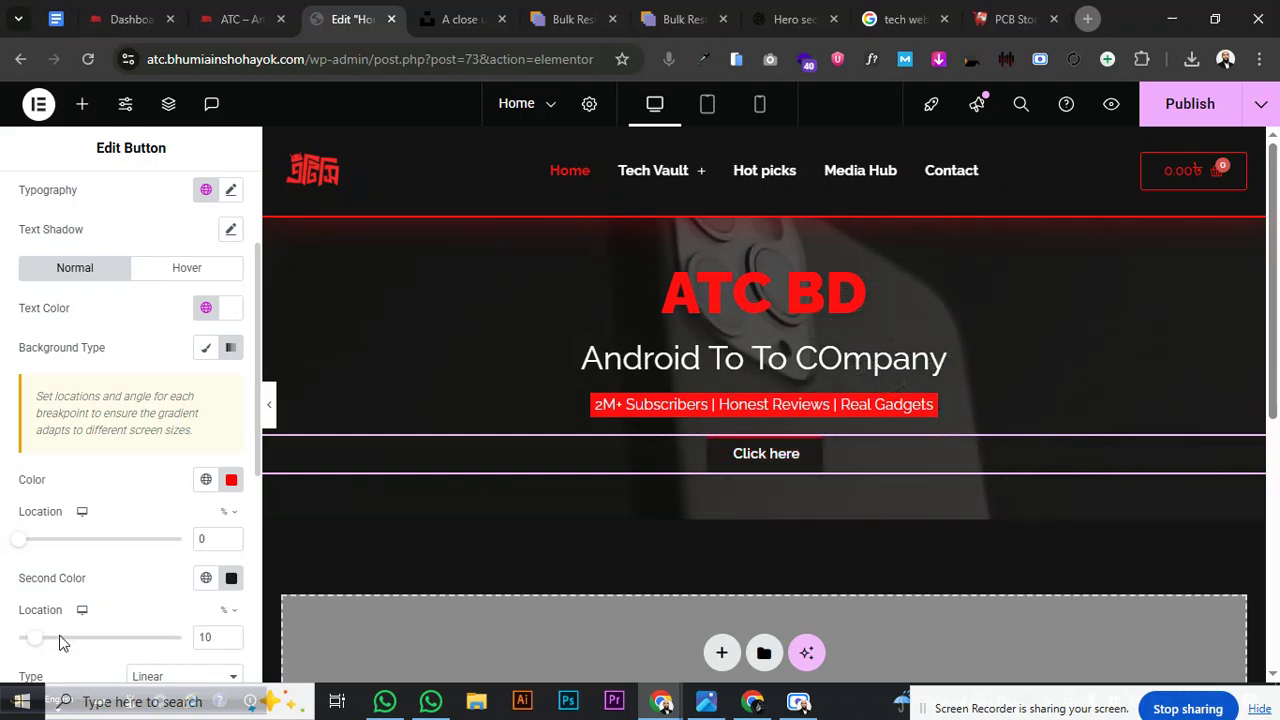
pyautogui.click(232, 637)
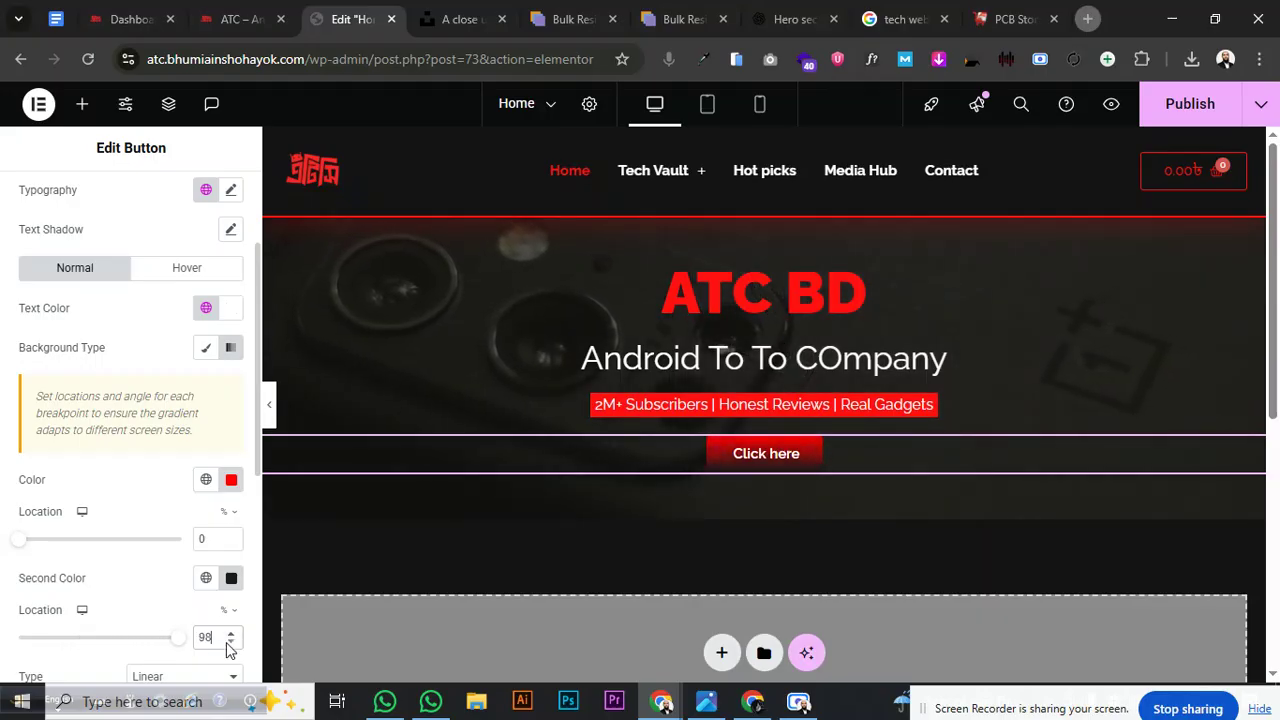
pyautogui.scroll(-2, 140, 608)
pyautogui.moveTo(103, 580); pyautogui.dragTo(92, 581)
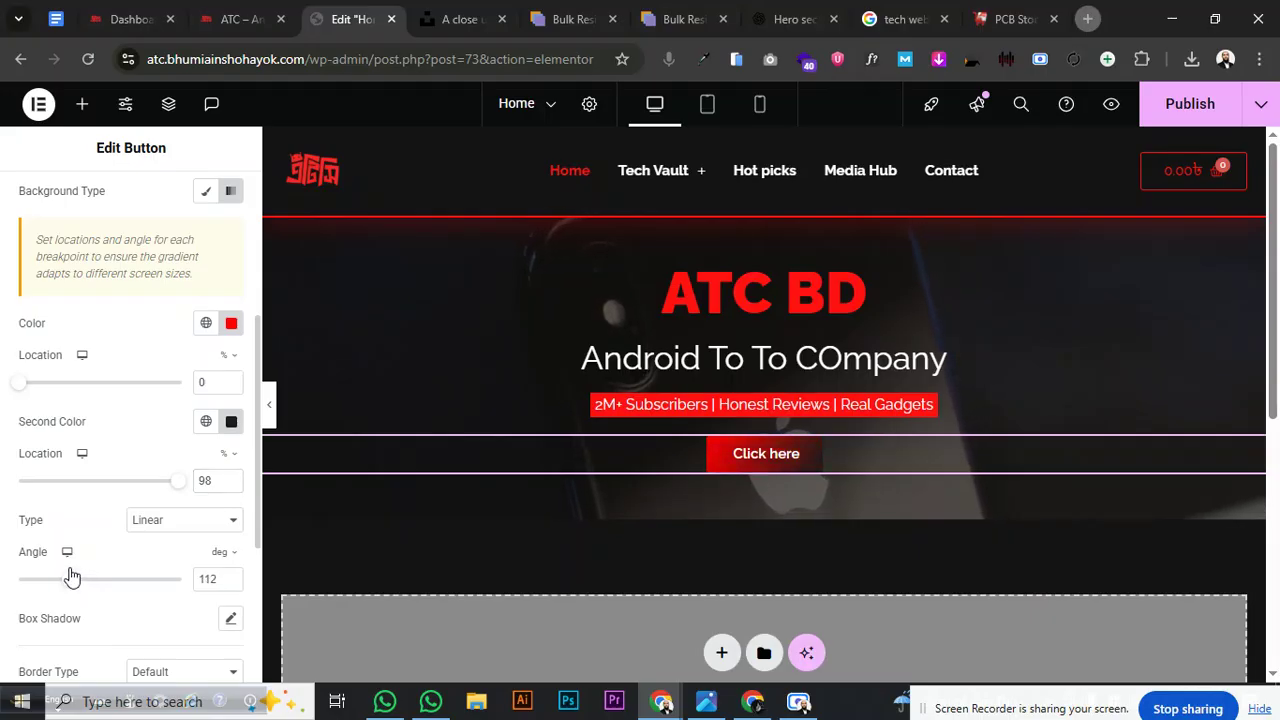
pyautogui.moveTo(71, 575); pyautogui.dragTo(70, 575)
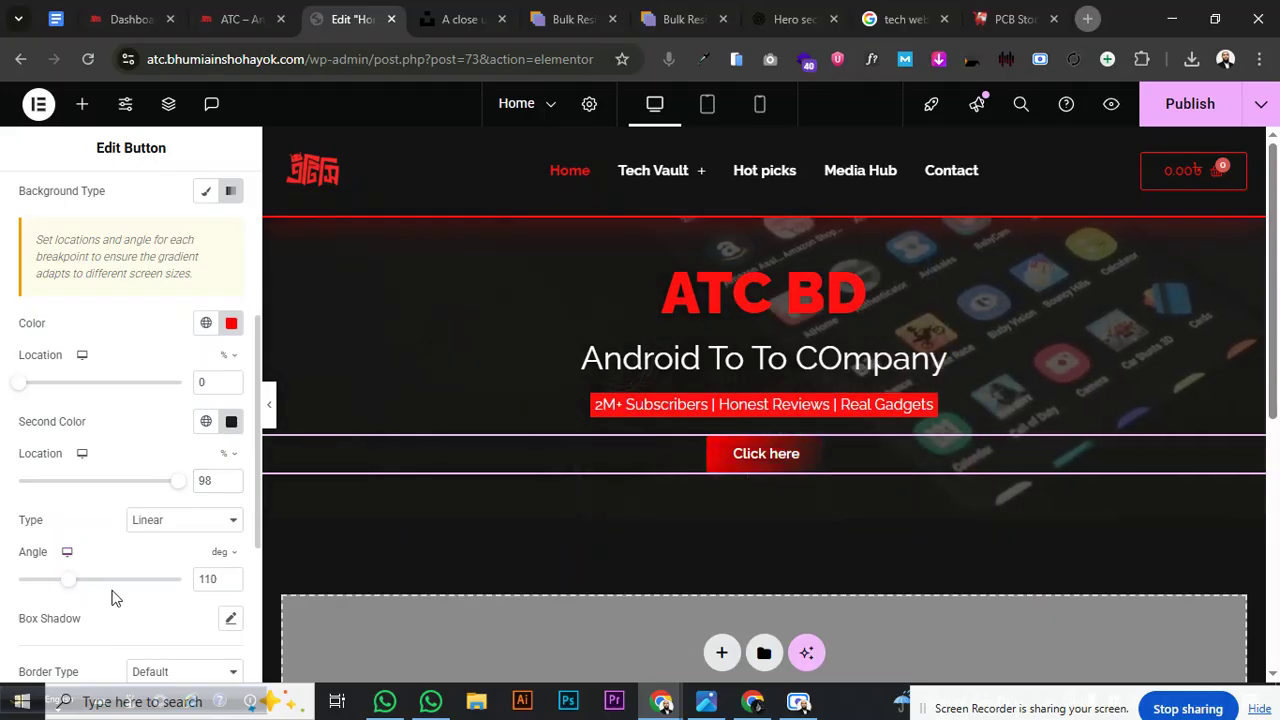
# Add a solid border with a width of 1 px on all sides of the button
pyautogui.scroll(-2, 114, 594)
pyautogui.click(140, 520)
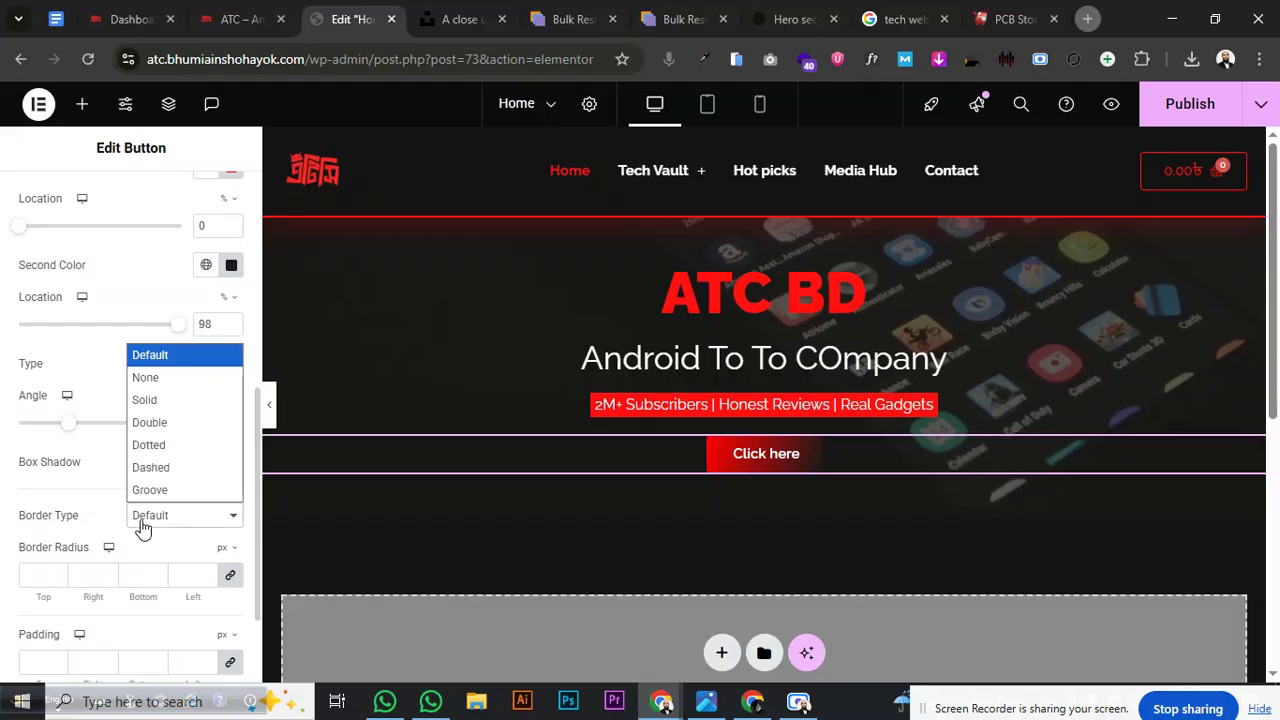
pyautogui.click(150, 400)
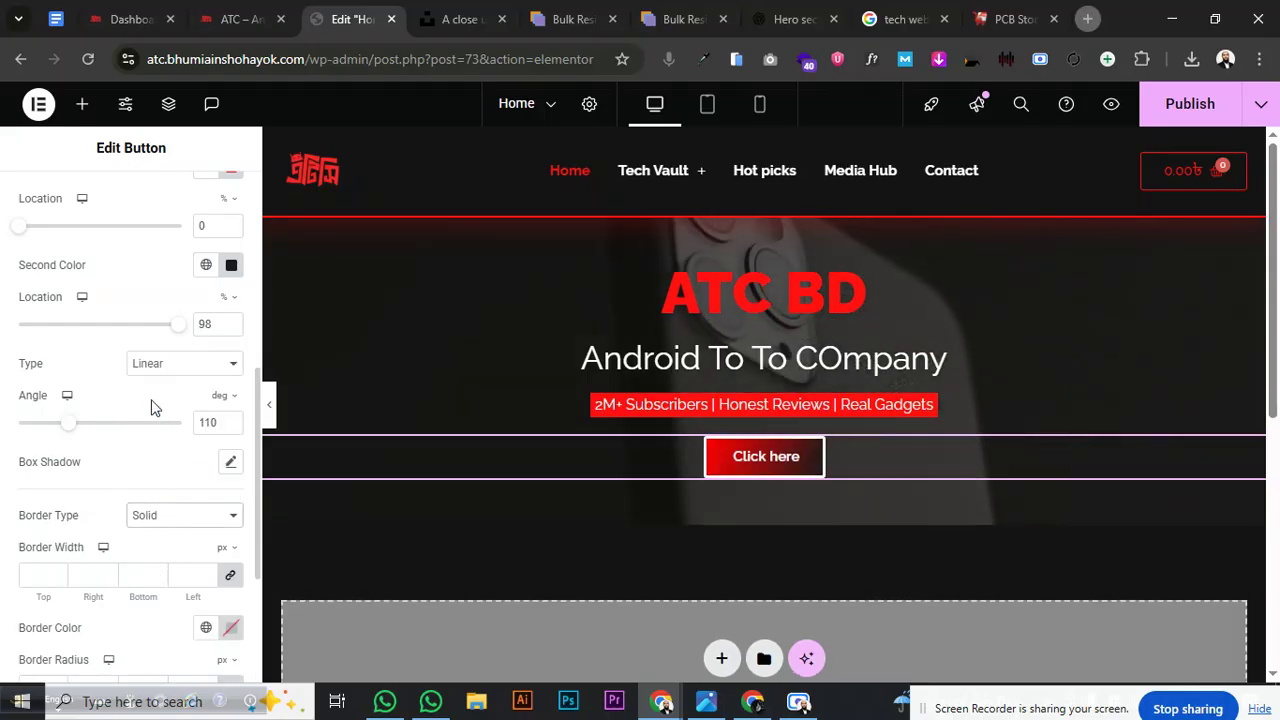
pyautogui.click(138, 574)
pyautogui.write('1')
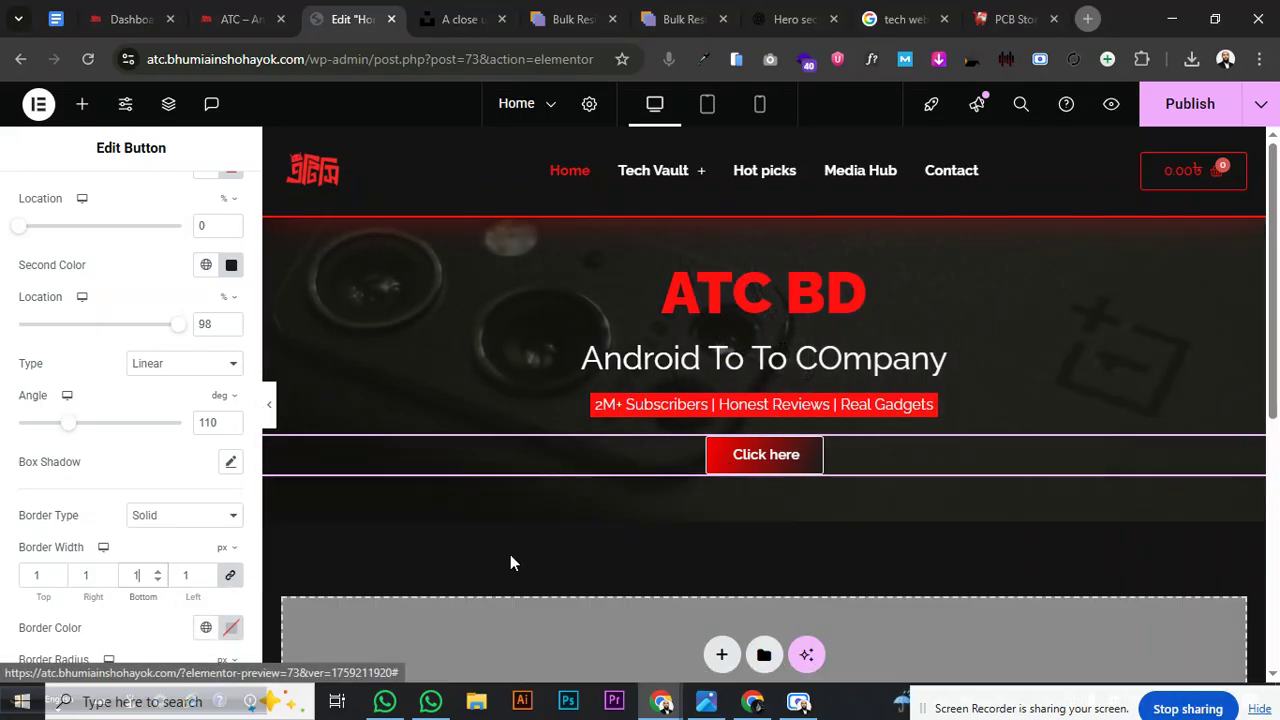
pyautogui.scroll(-2, 184, 622)
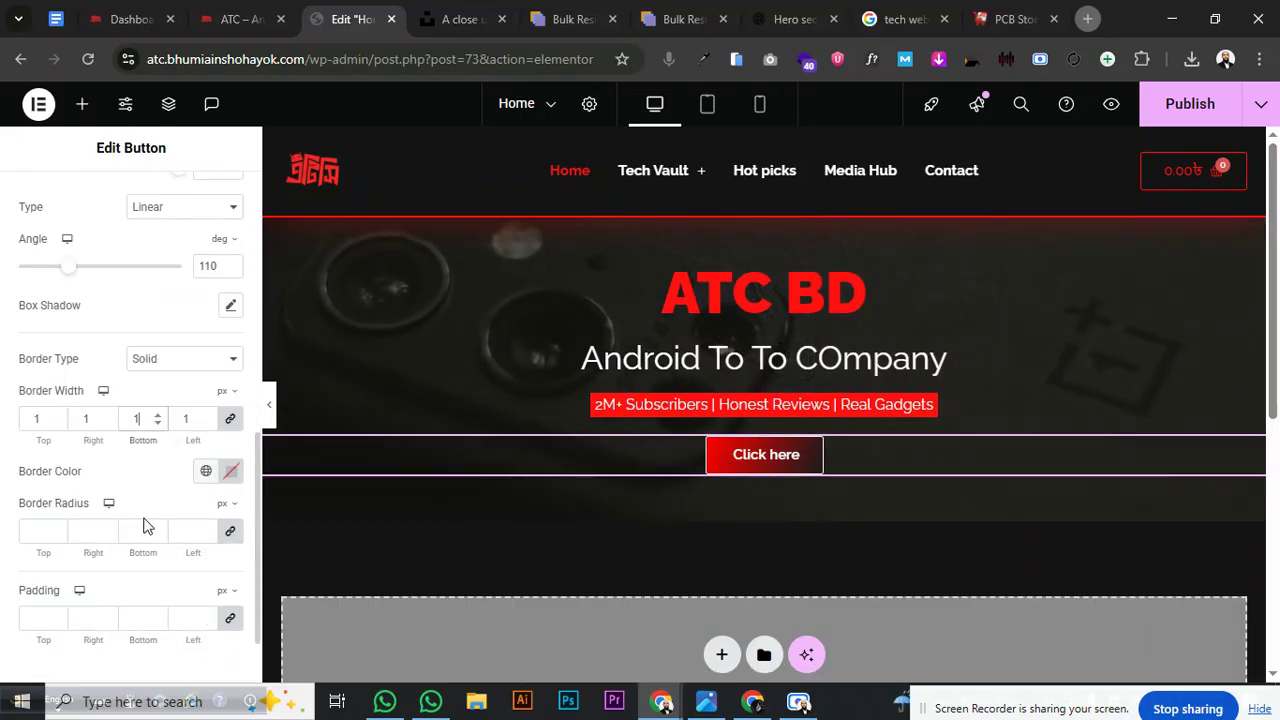
# Open the icon library for the hero button, search for "Youtube" and select the plain Youtube icon
pyautogui.scroll(8, 149, 523)
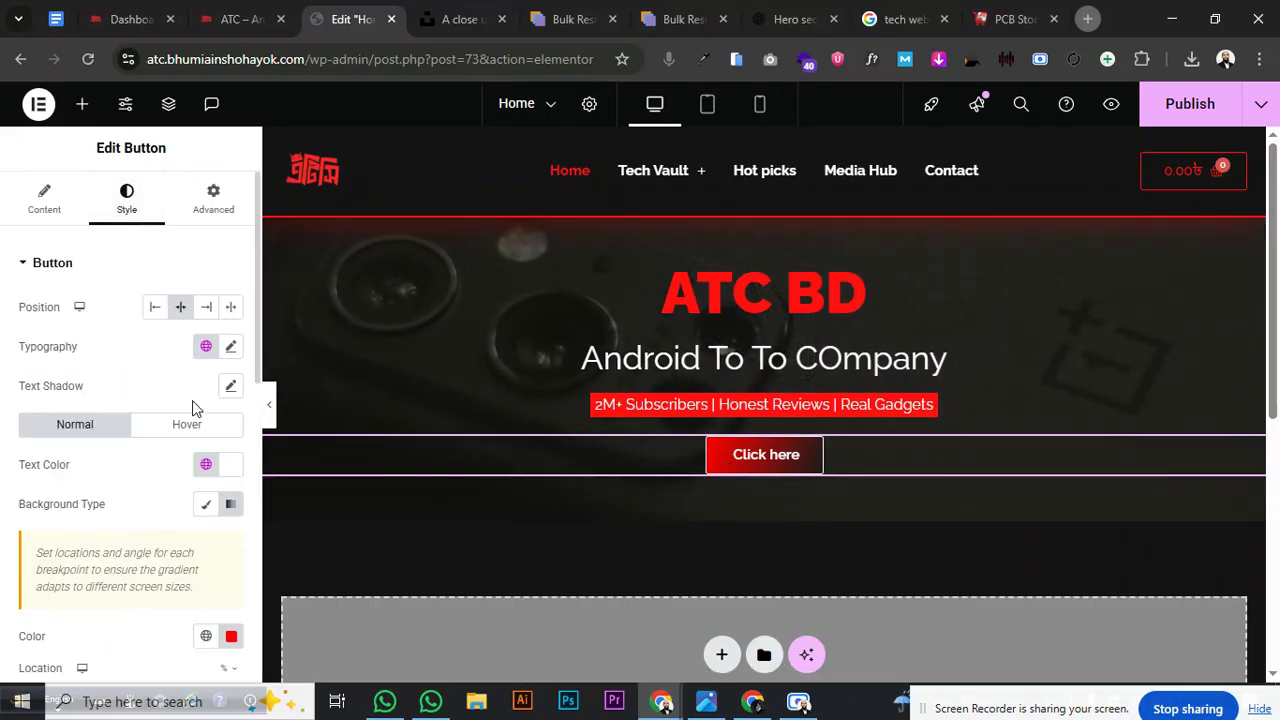
pyautogui.click(48, 204)
pyautogui.click(208, 448)
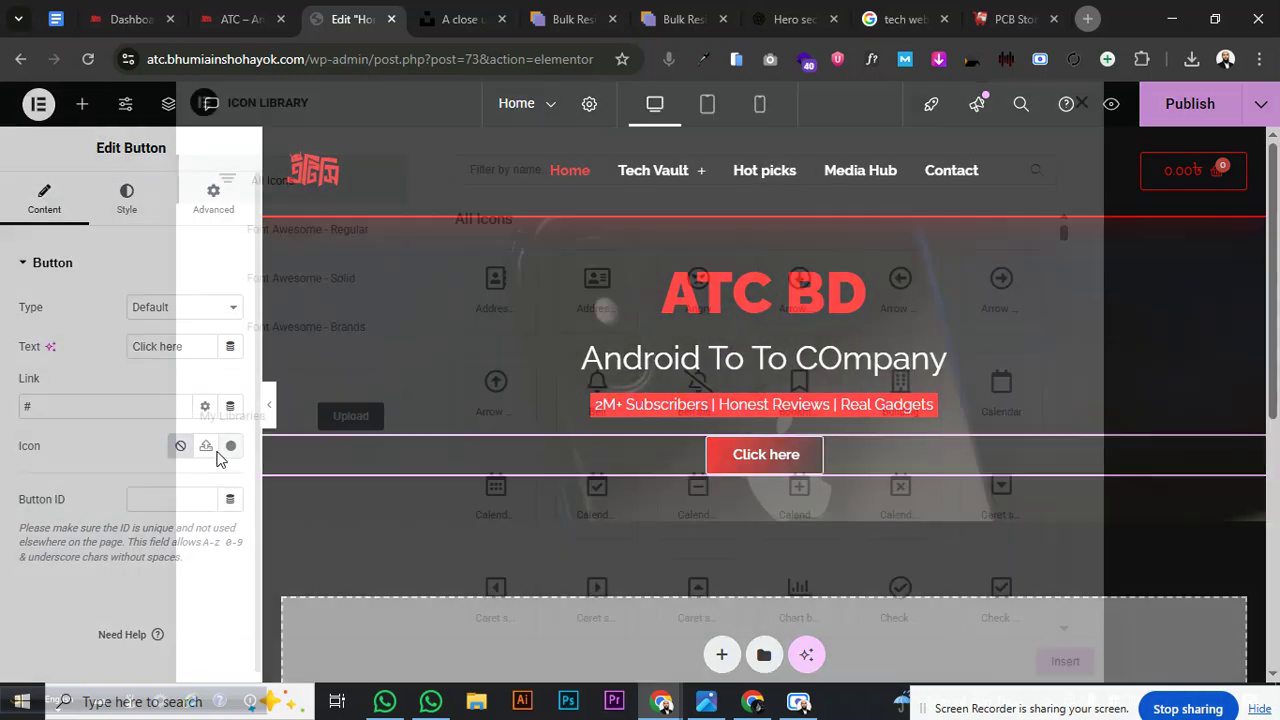
pyautogui.click(483, 170)
pyautogui.write('Youtube')
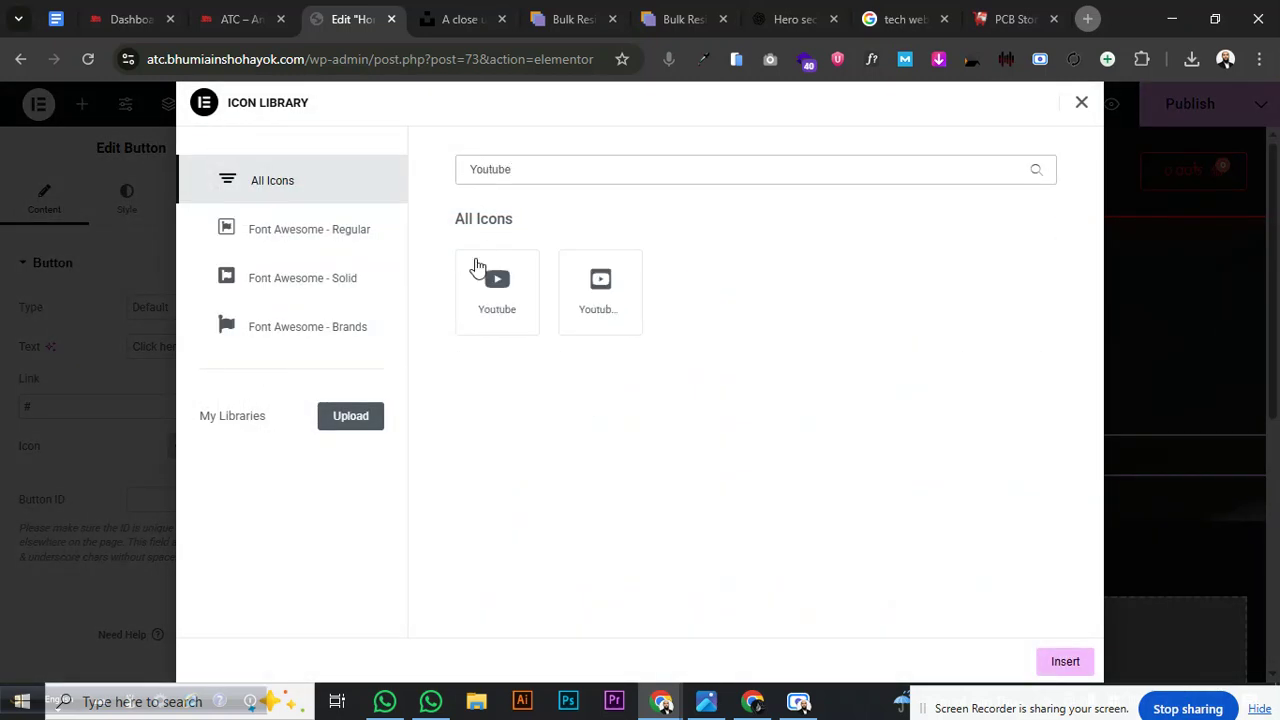
pyautogui.click(505, 278)
# Search the icon library for "play" instead and insert the outlined play circle icon into the button
pyautogui.click(963, 175)
pyautogui.press('BackSpace')
pyautogui.press('BackSpace')
pyautogui.press('BackSpace')
pyautogui.press('BackSpace')
pyautogui.press('BackSpace')
pyautogui.write('play')
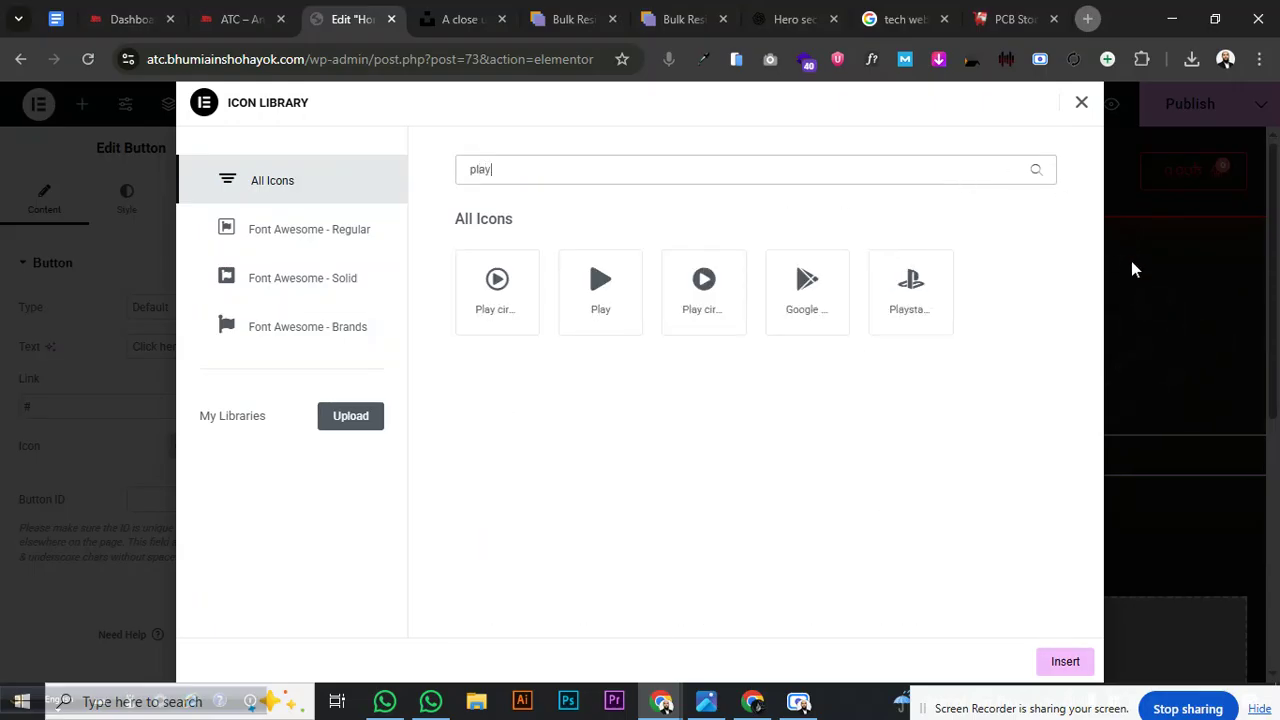
pyautogui.click(533, 286)
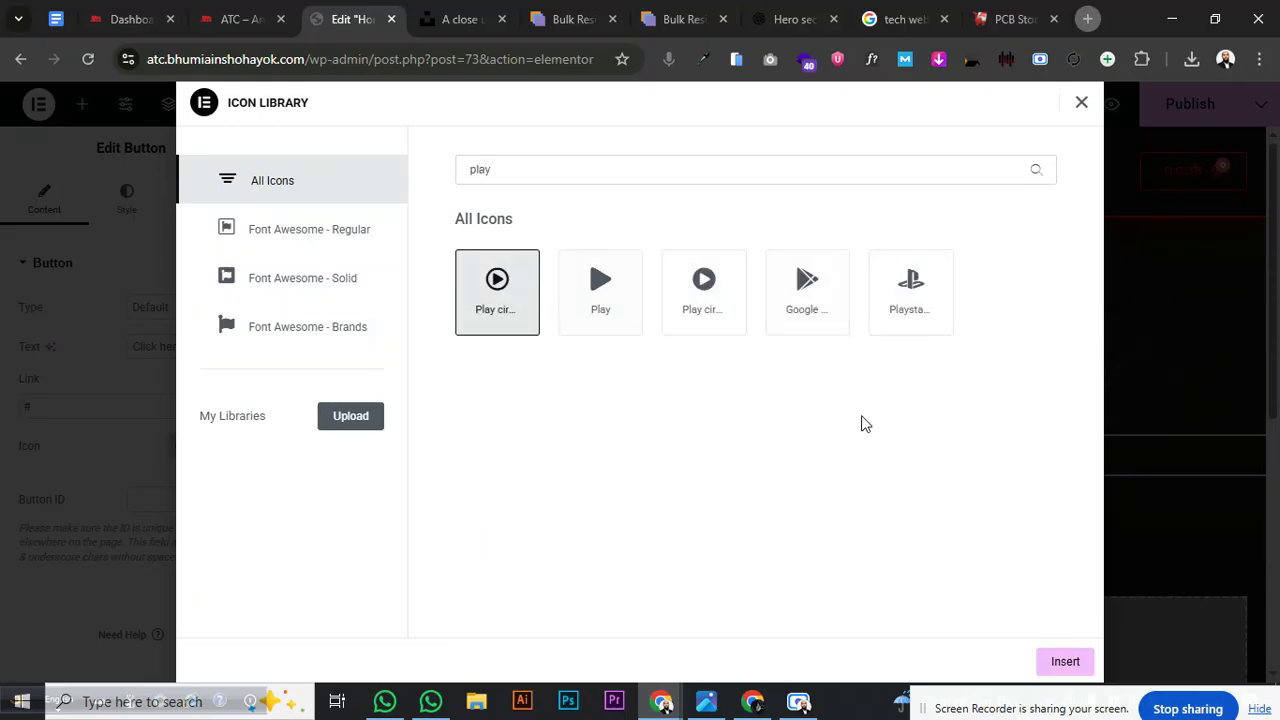
pyautogui.click(1062, 665)
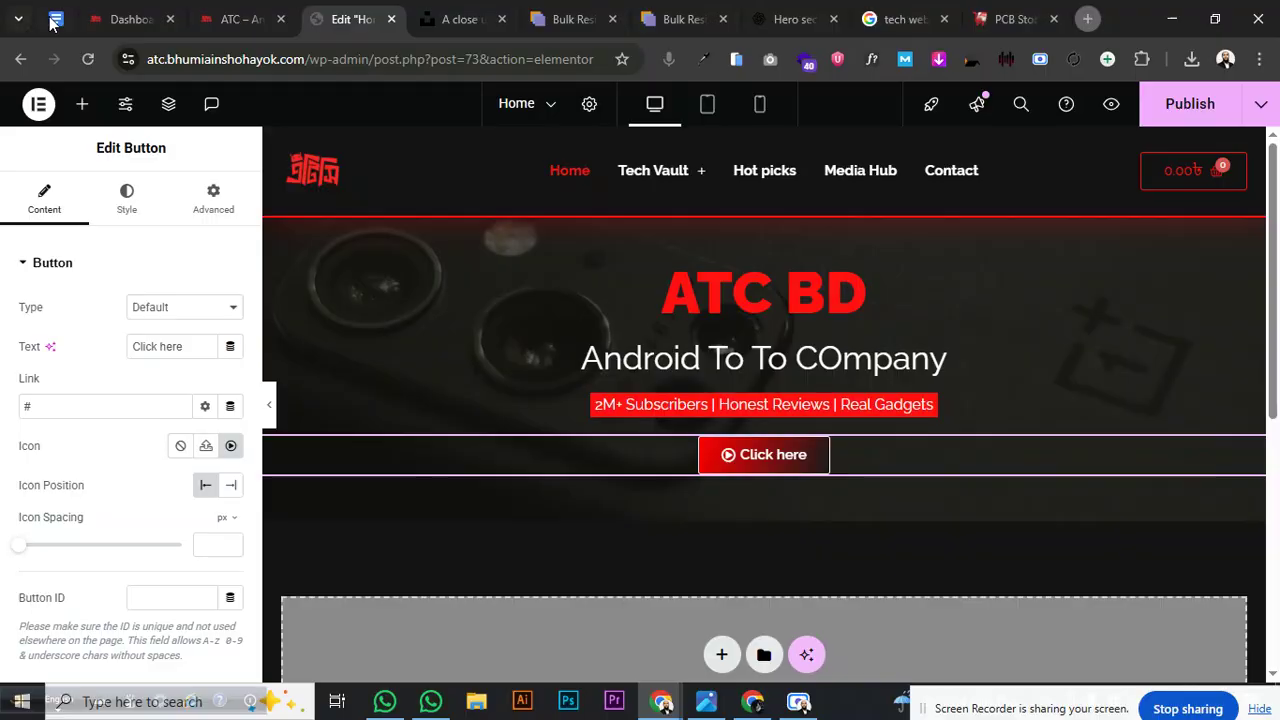
# Switch to the ATC Web Plan in Google Docs and copy the header CTA text "Watch on YouTube"
pyautogui.click(52, 19)
pyautogui.click(549, 360)
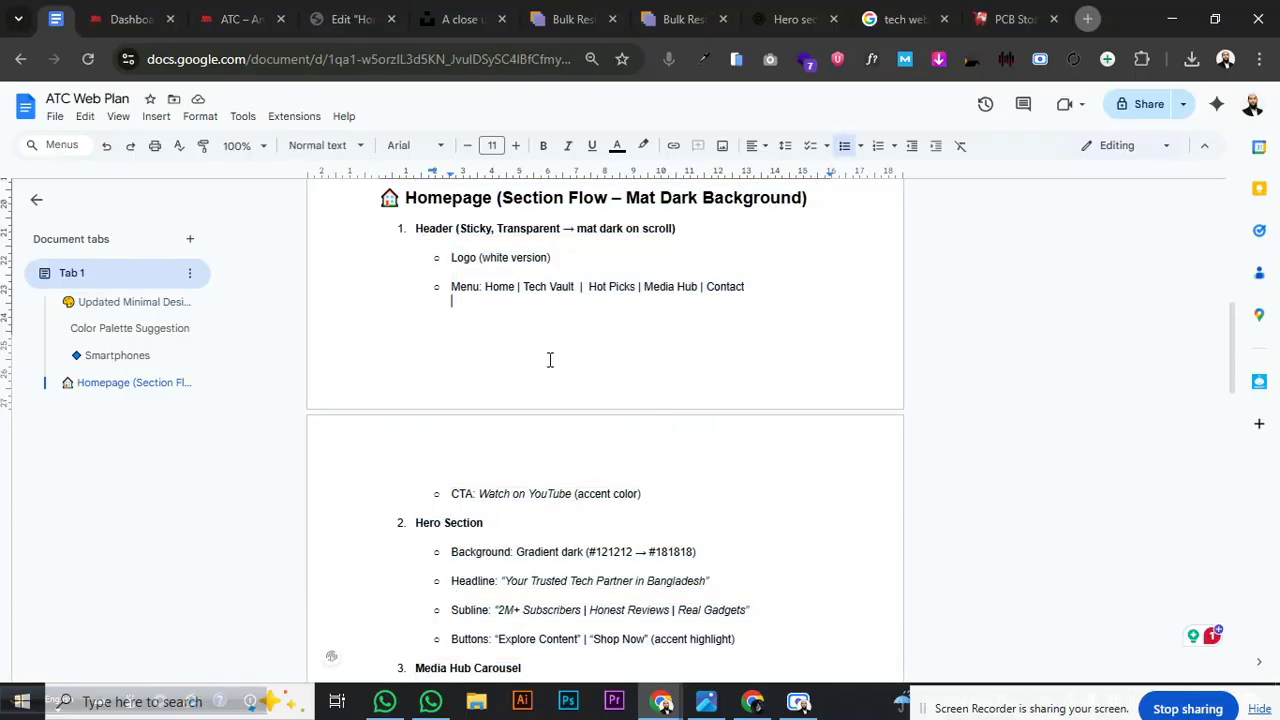
pyautogui.scroll(-2, 530, 362)
pyautogui.moveTo(480, 341); pyautogui.dragTo(556, 341)
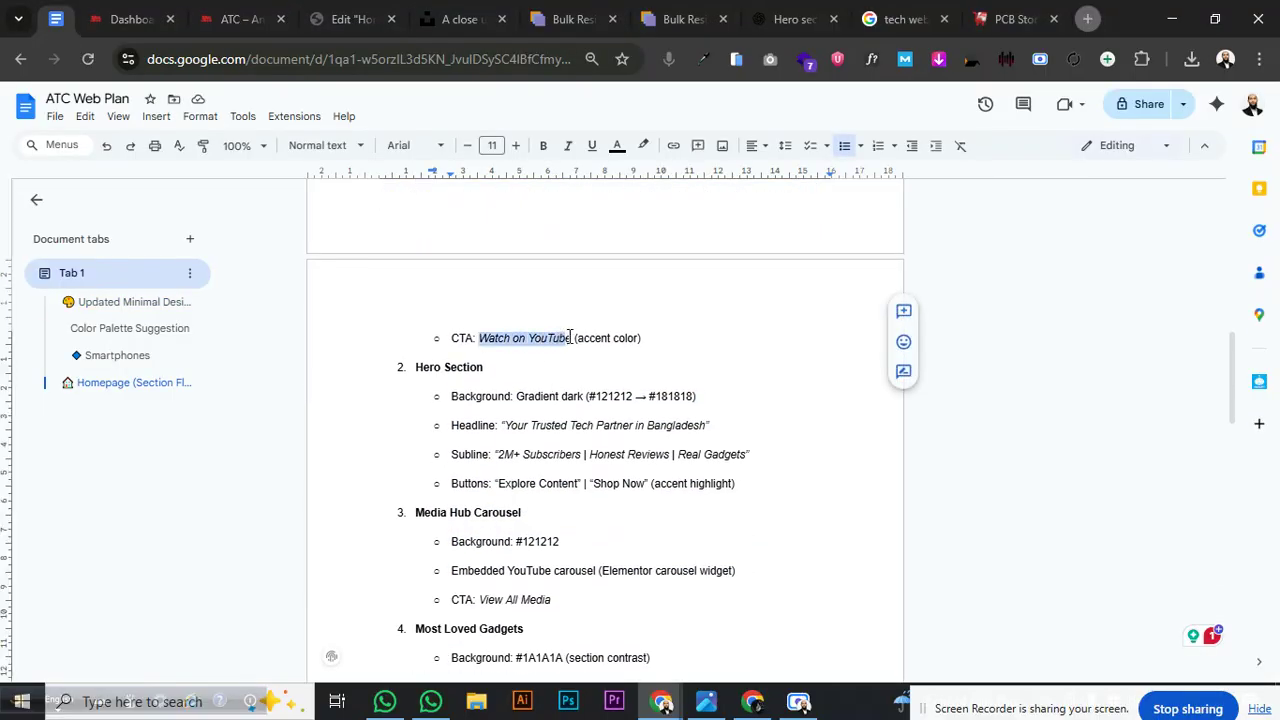
pyautogui.rightClick(566, 339)
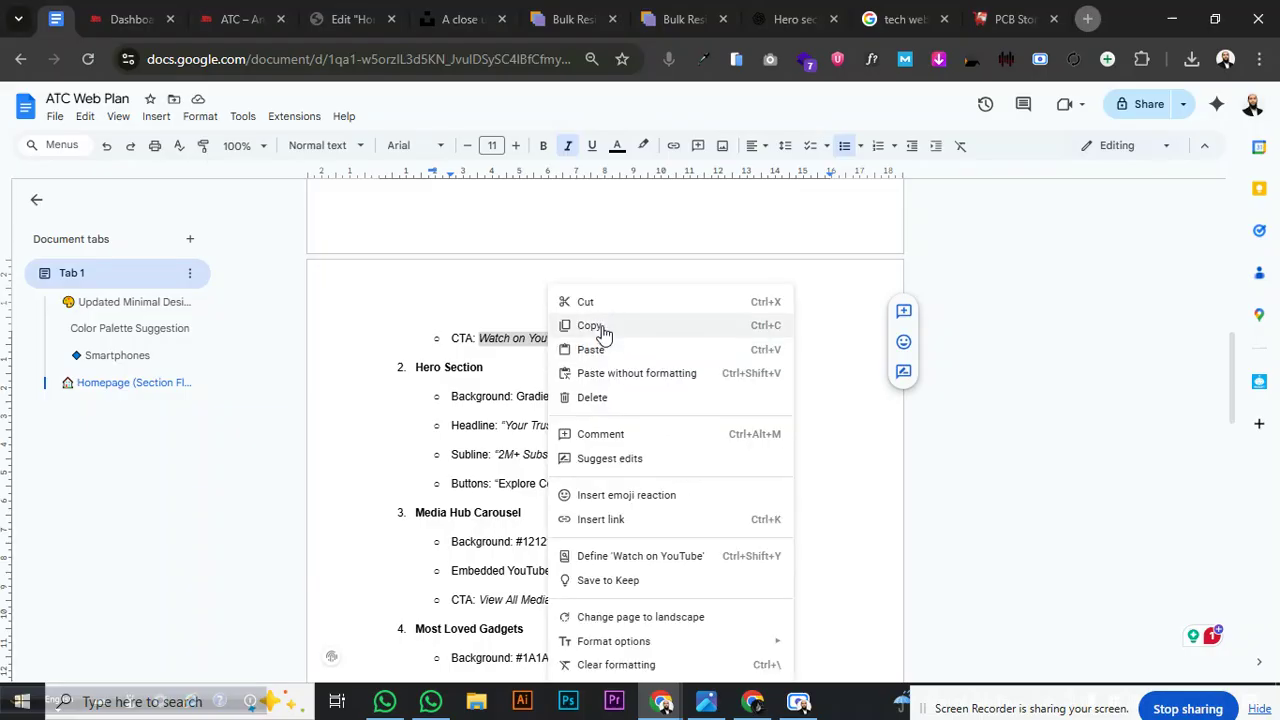
pyautogui.click(598, 325)
# Return to the Elementor page editor and replace the button's text with the copied "Watch on YouTube"
pyautogui.click(968, 32)
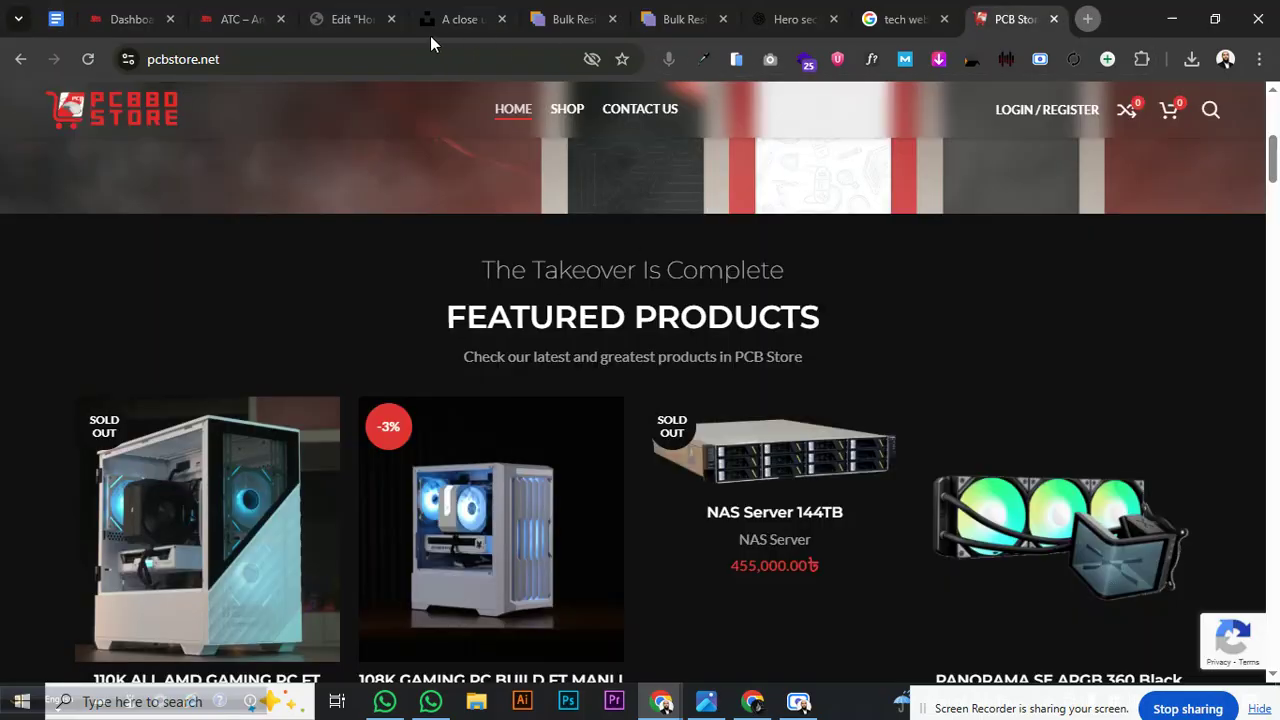
pyautogui.click(352, 20)
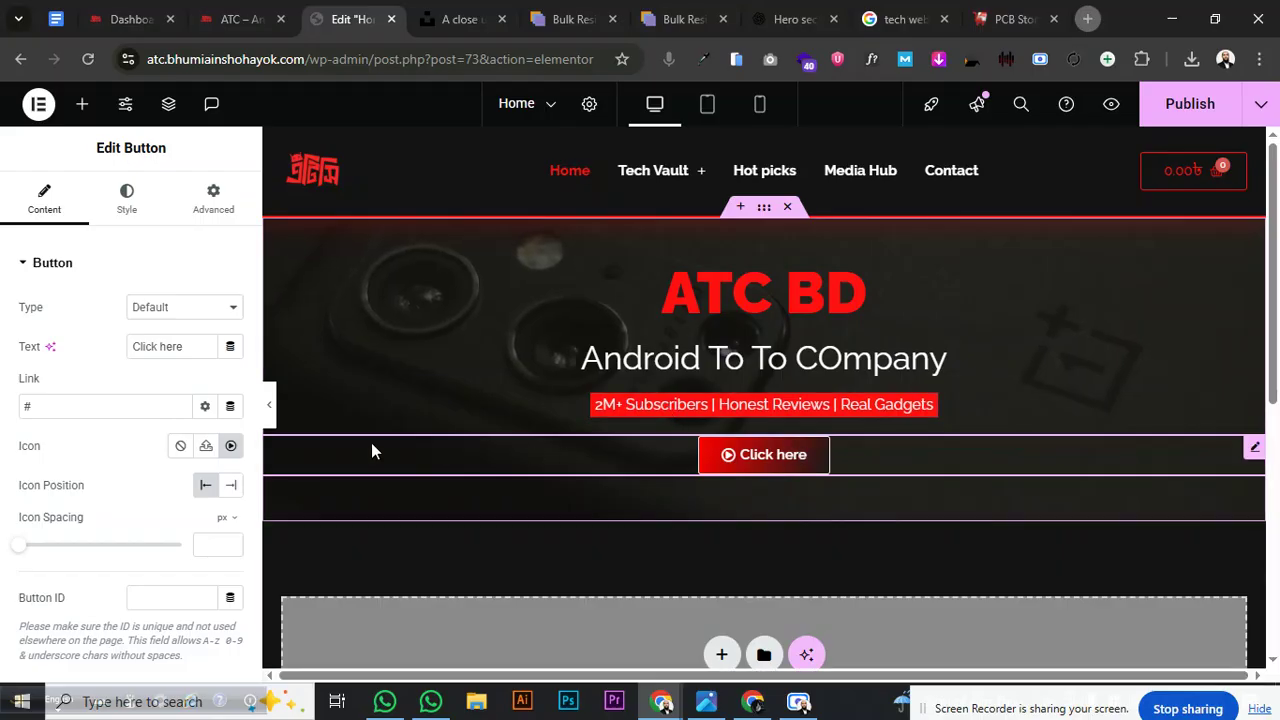
pyautogui.moveTo(171, 349); pyautogui.dragTo(51, 351)
pyautogui.hotkey('ctrl', 'v')
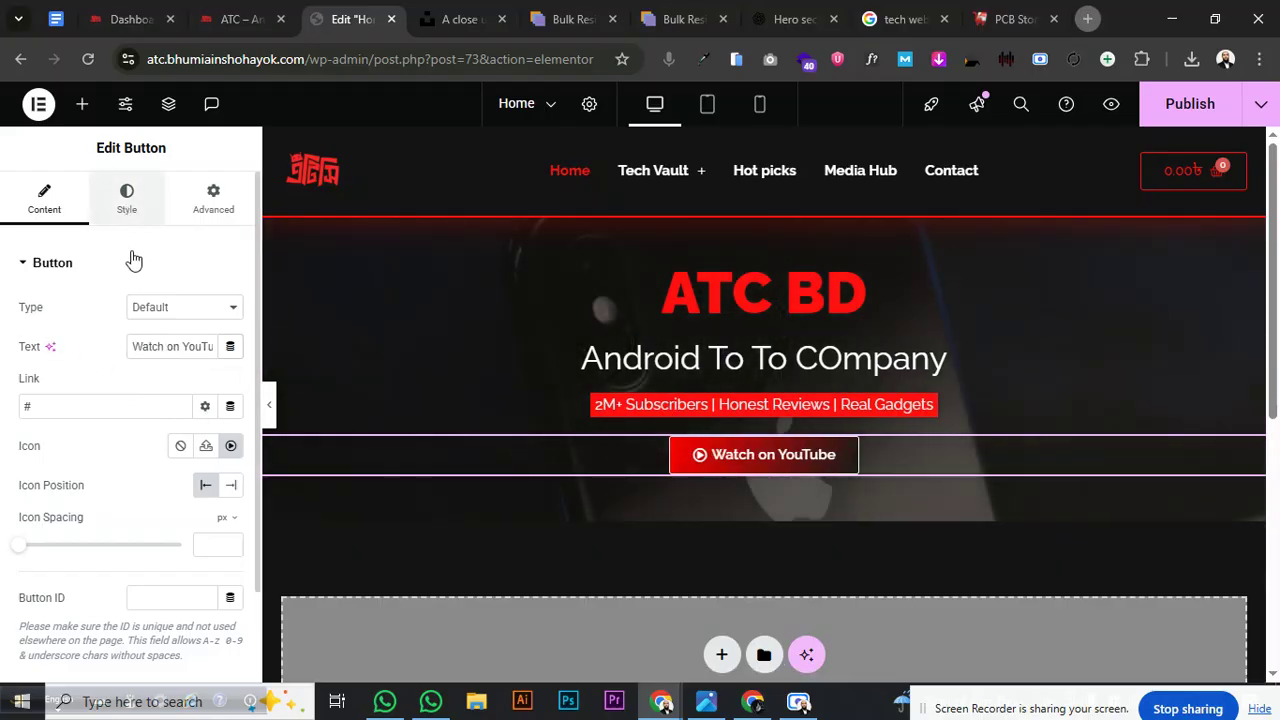
# Make the first color of the button's background gradient semi-transparent red, #FF00006B
pyautogui.click(126, 215)
pyautogui.click(229, 636)
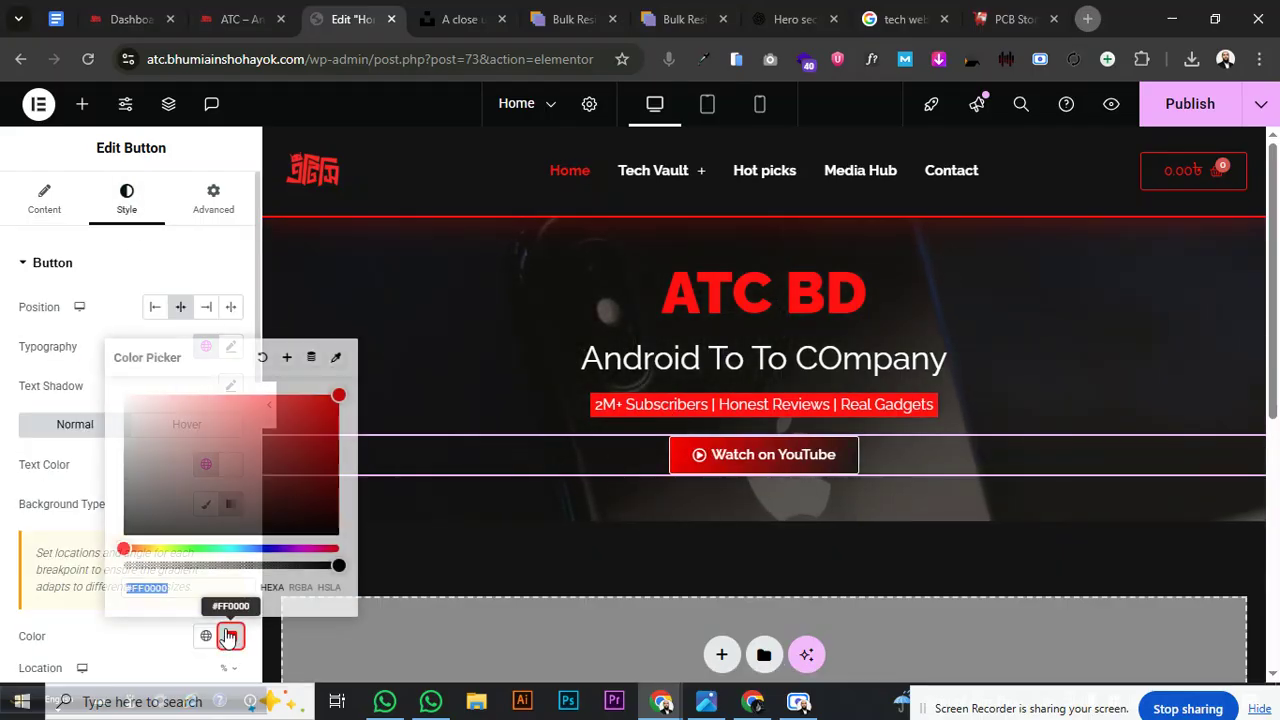
pyautogui.moveTo(336, 565); pyautogui.dragTo(214, 567)
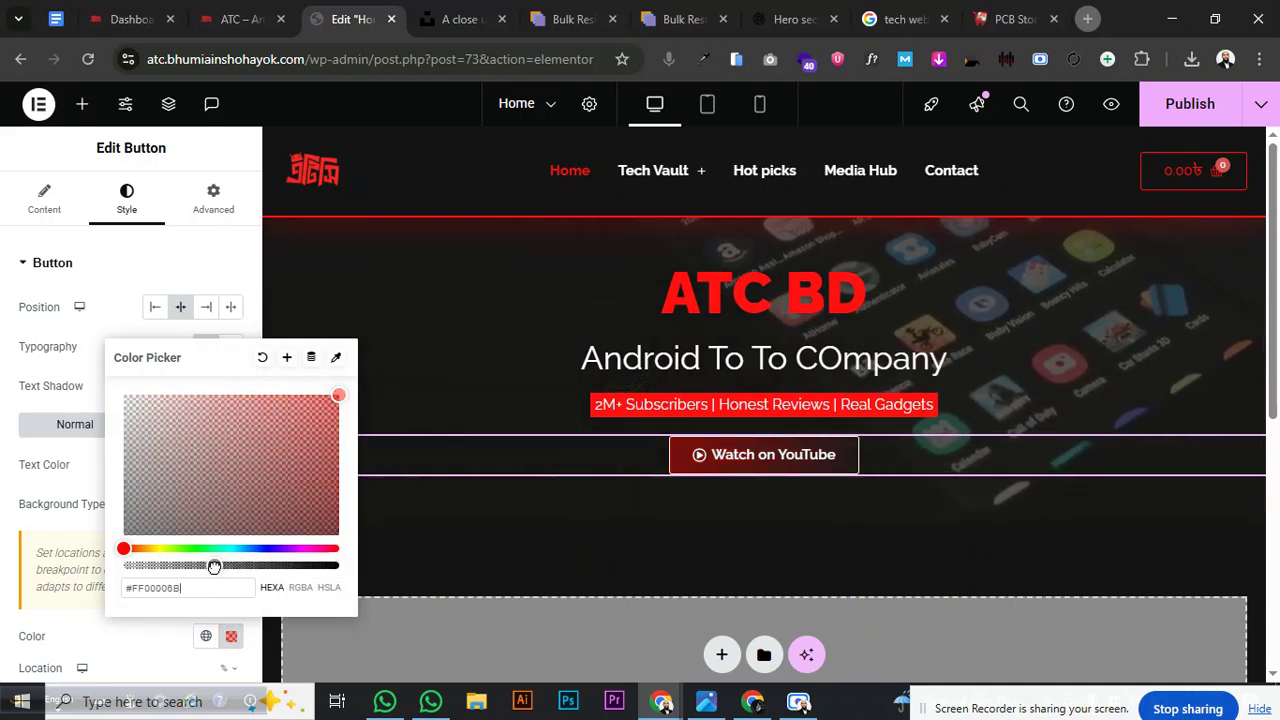
pyautogui.click(20, 526)
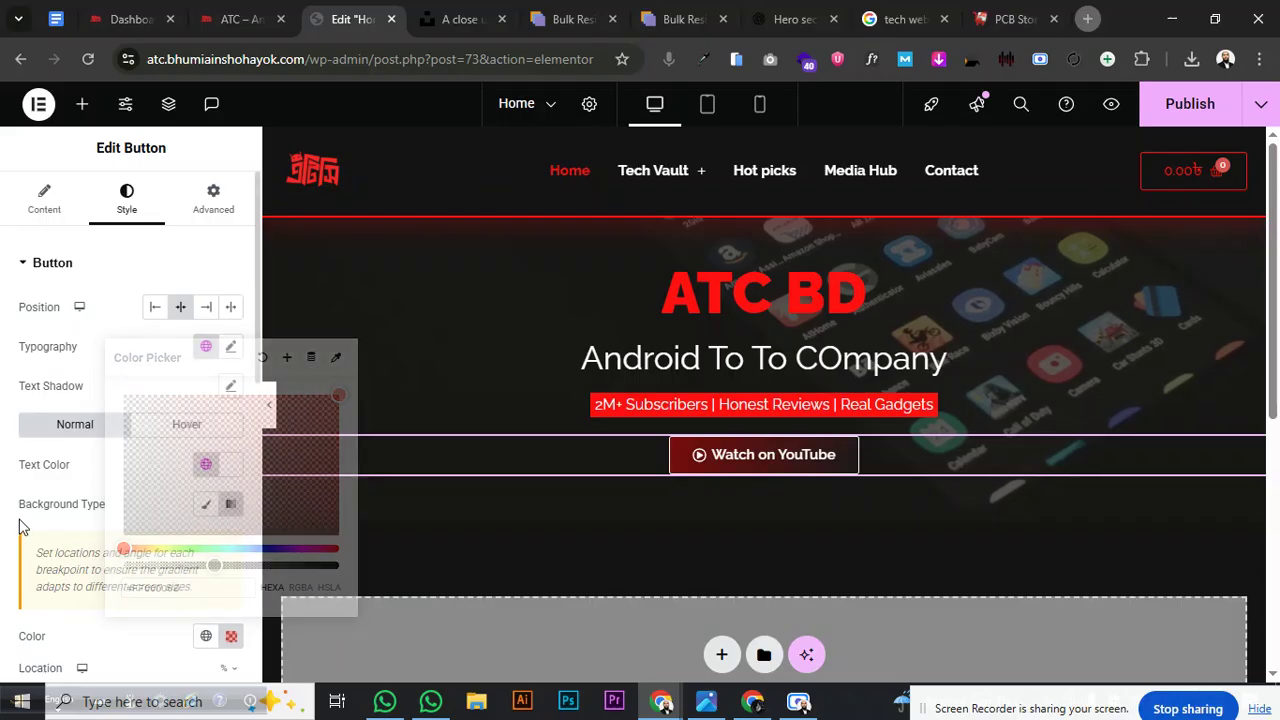
# Set the button's typography weight to 400 (Normal) after trying 500 (Medium)
pyautogui.click(230, 347)
pyautogui.click(177, 532)
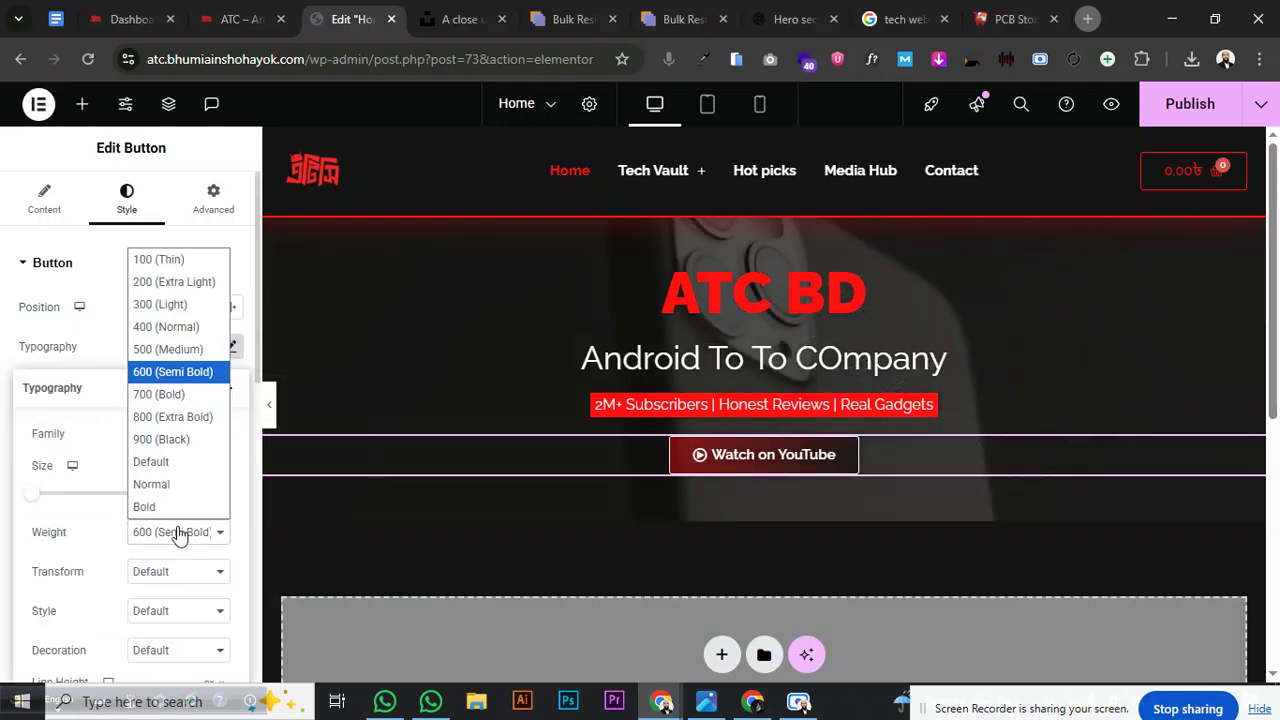
pyautogui.click(170, 349)
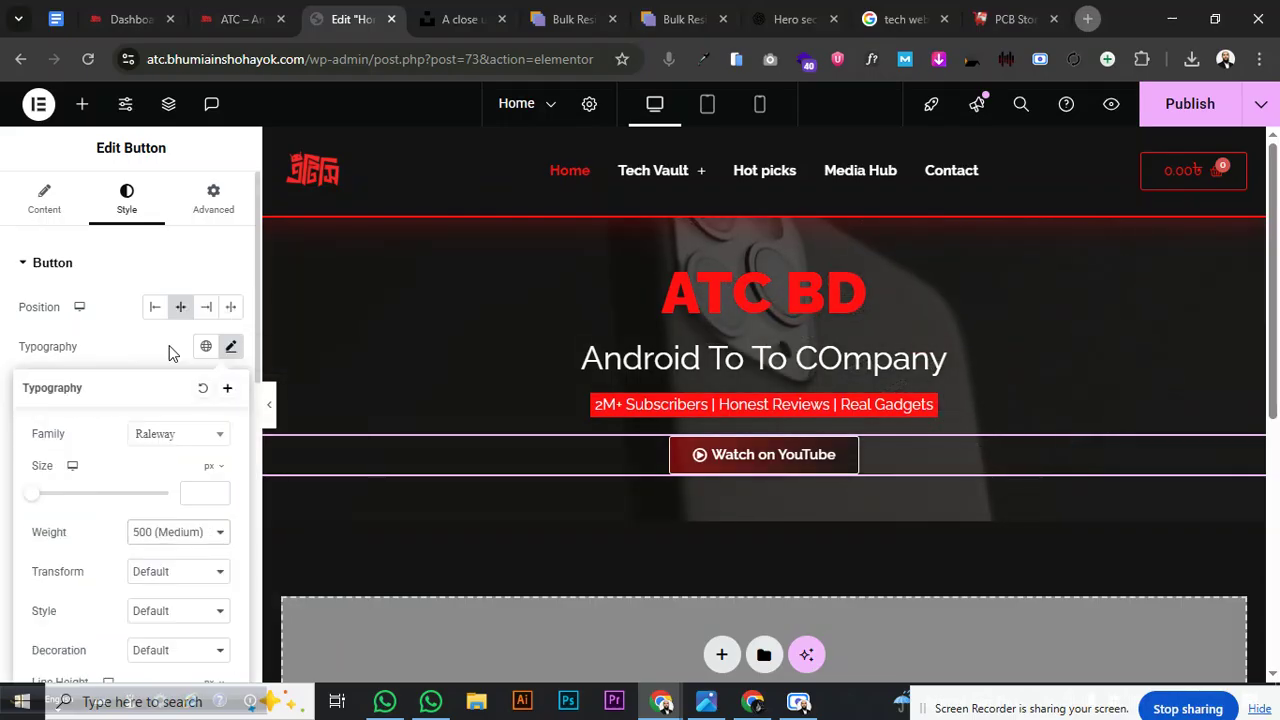
pyautogui.click(197, 530)
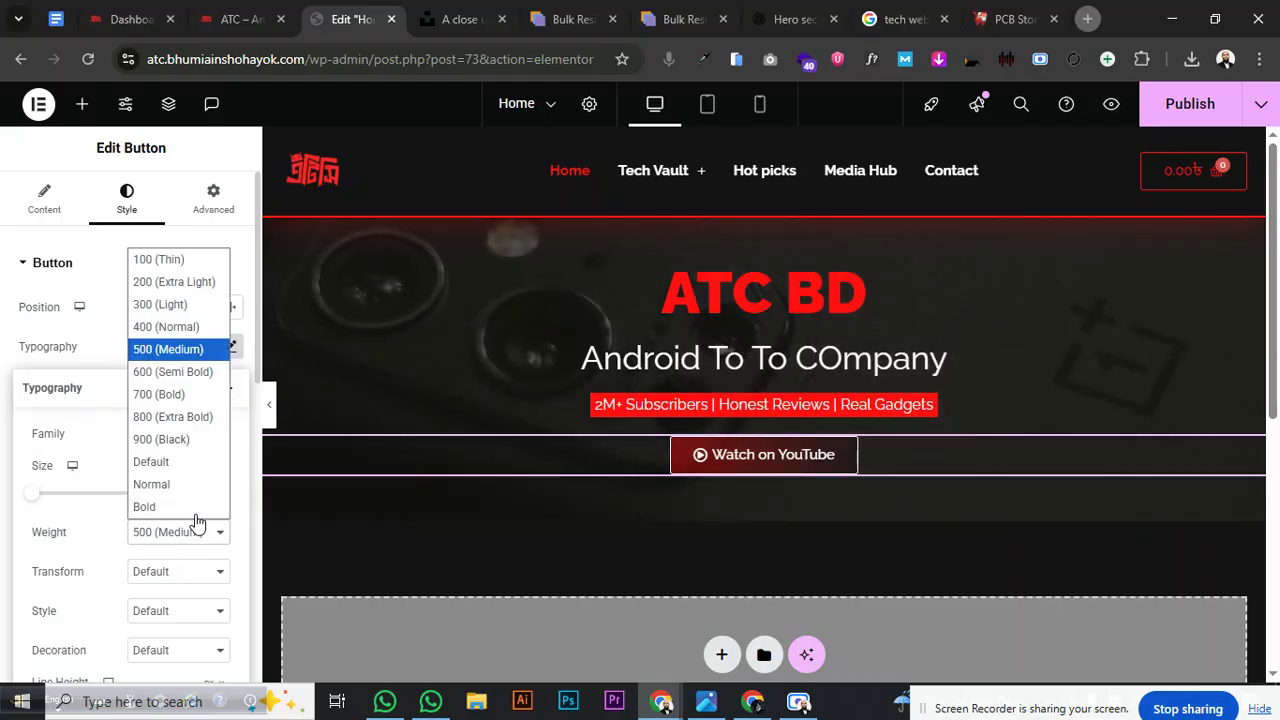
pyautogui.click(177, 330)
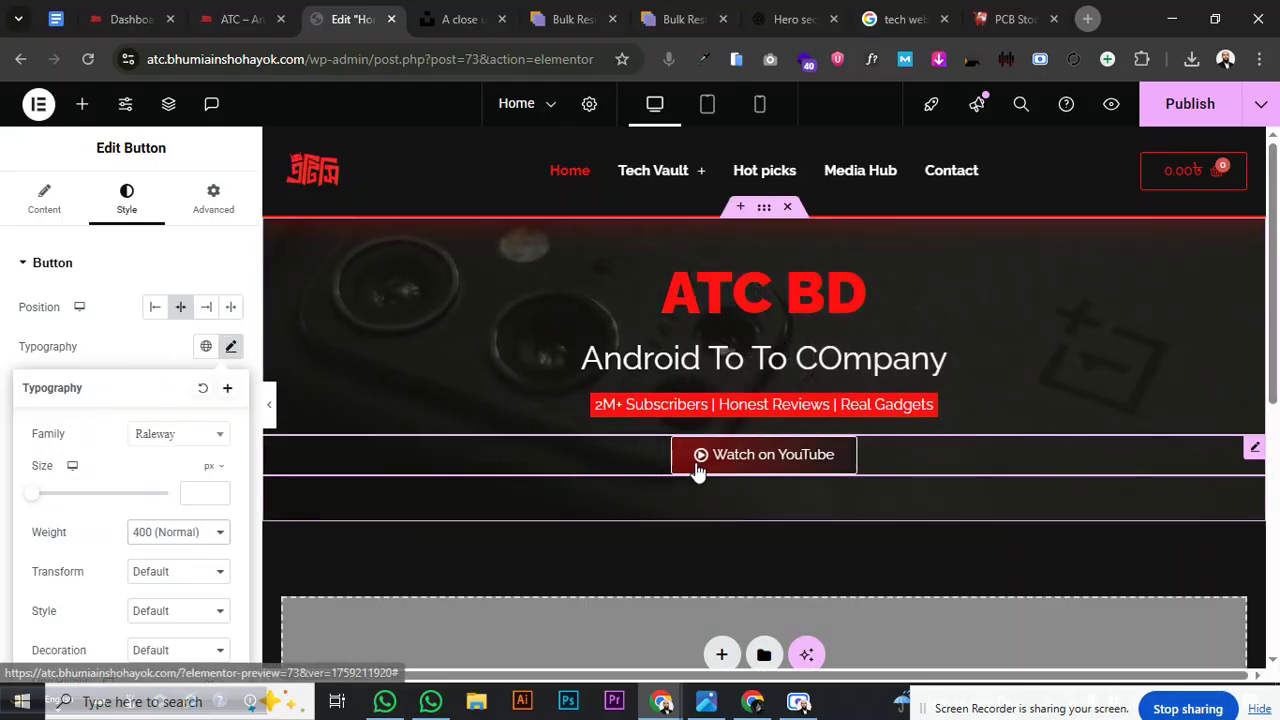
pyautogui.click(64, 272)
pyautogui.click(63, 272)
# Add a hover-state box shadow to the button in white at 0.5 opacity, and preview the hero without the editing panel
pyautogui.scroll(-3, 130, 400)
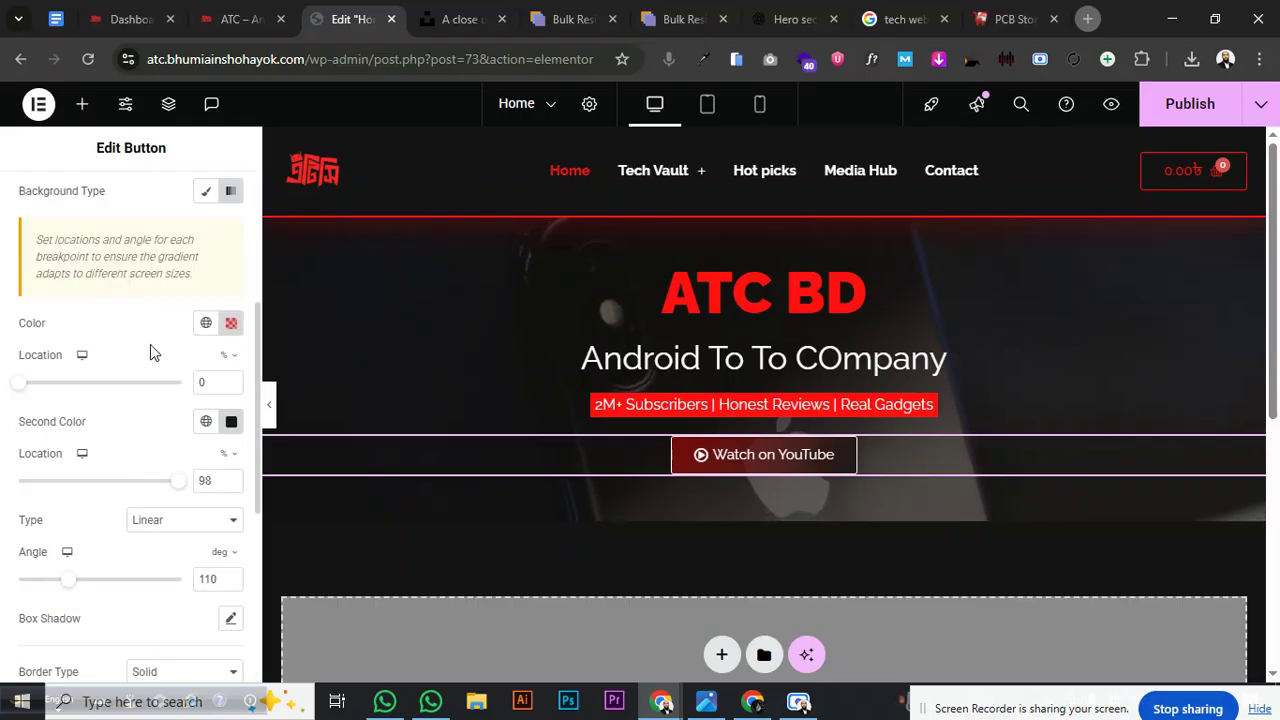
pyautogui.scroll(3, 155, 355)
pyautogui.click(178, 270)
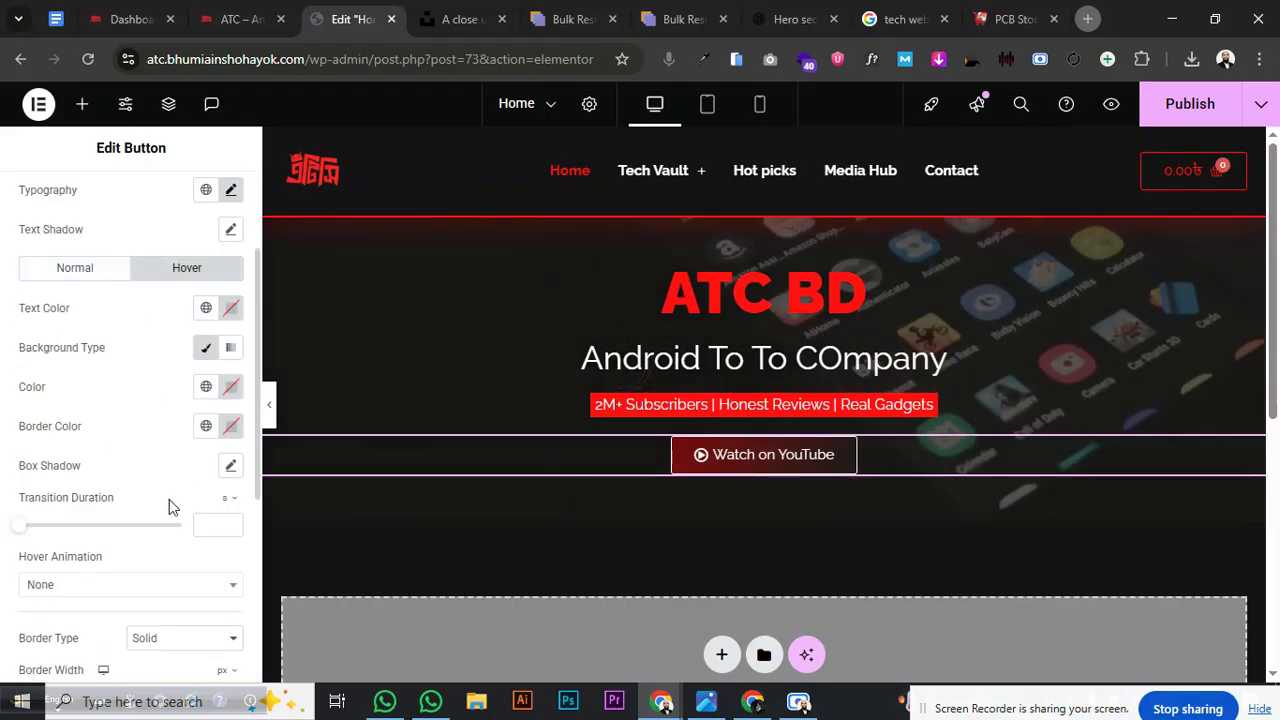
pyautogui.click(231, 470)
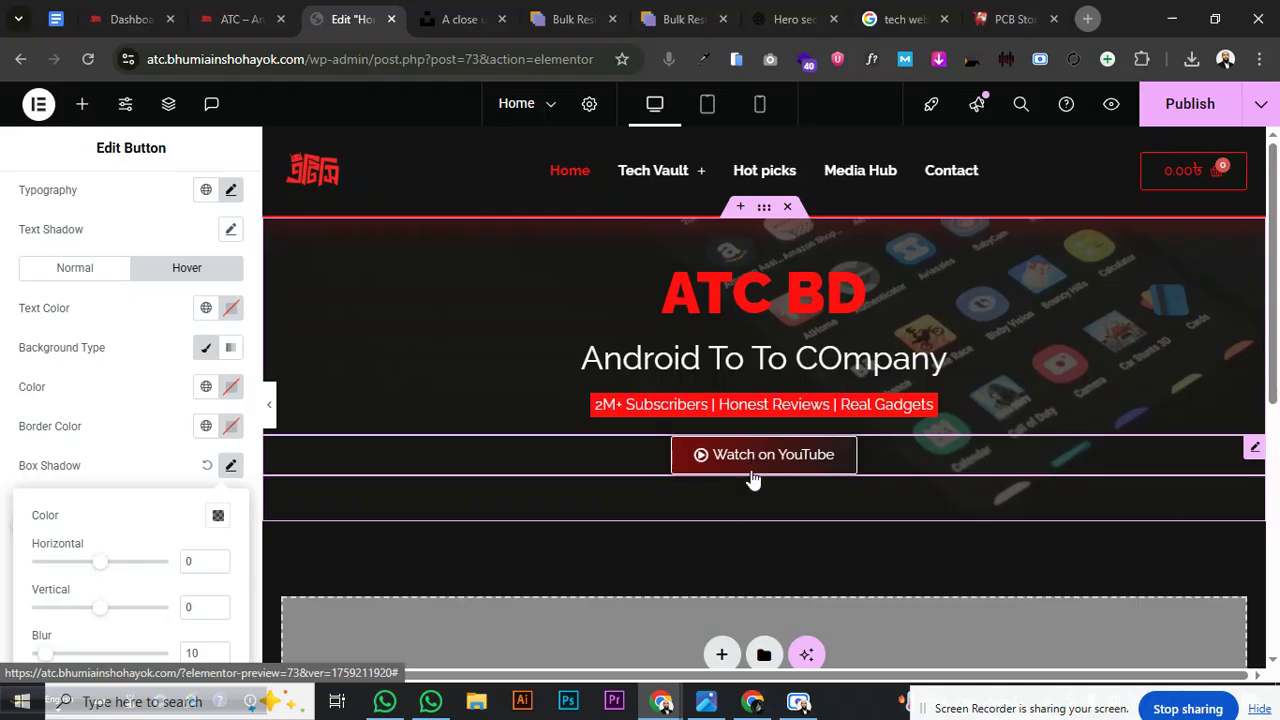
pyautogui.click(218, 515)
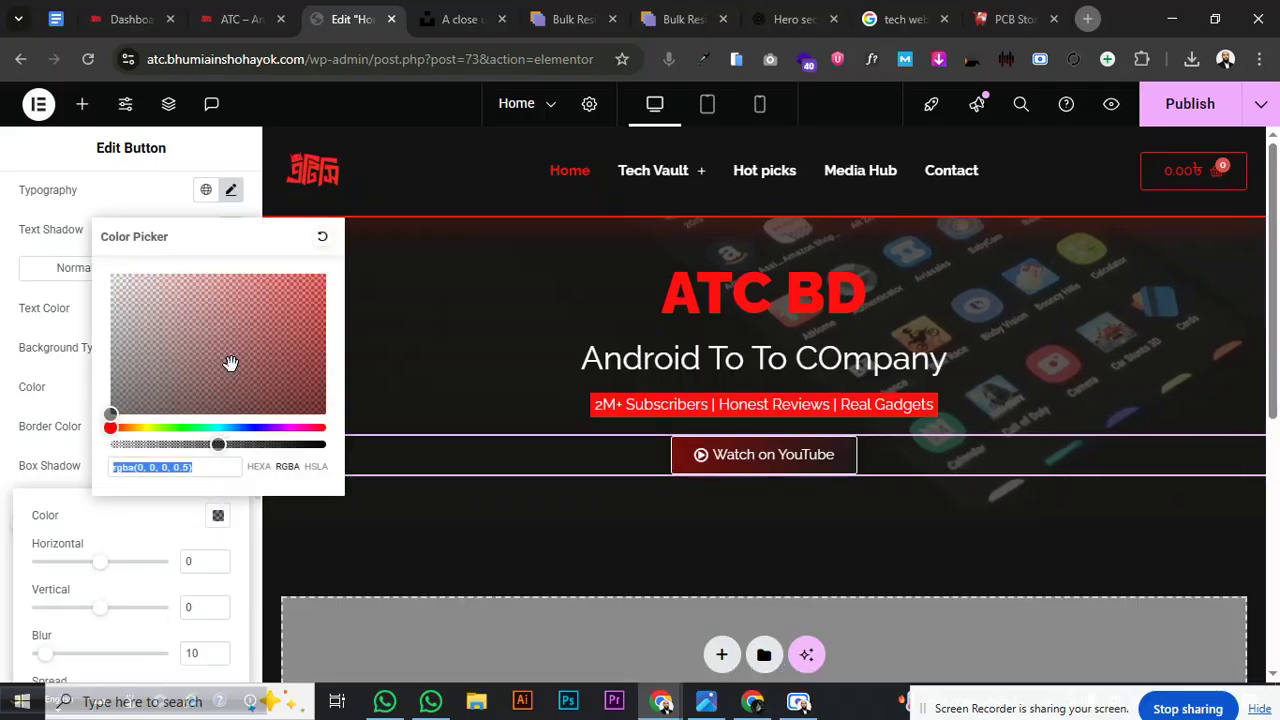
pyautogui.moveTo(210, 348); pyautogui.dragTo(79, 242)
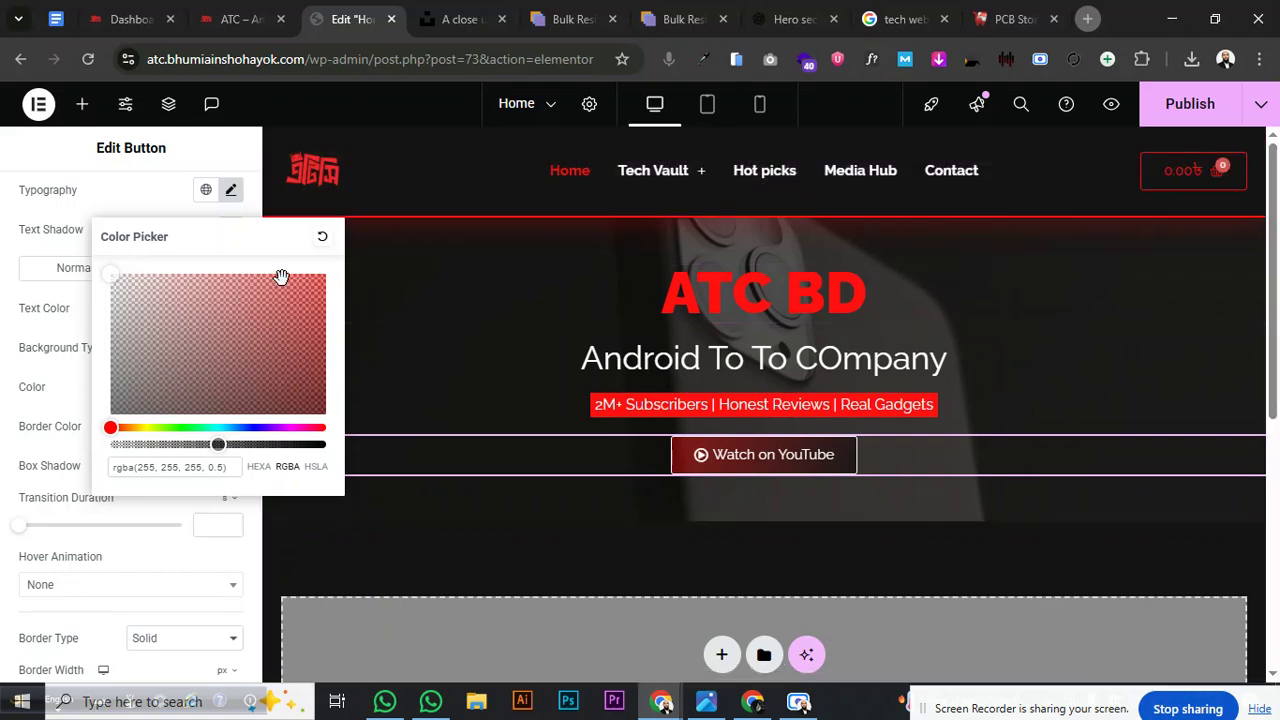
pyautogui.click(113, 203)
pyautogui.click(265, 404)
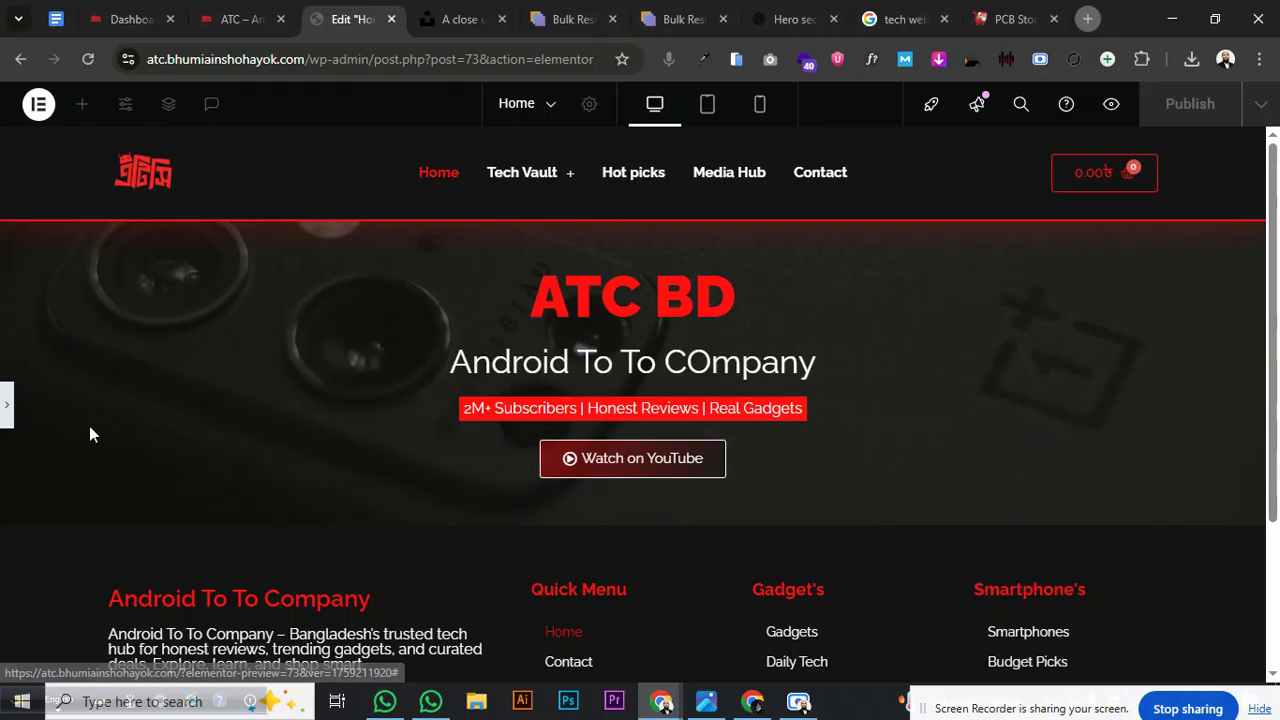
pyautogui.click(7, 408)
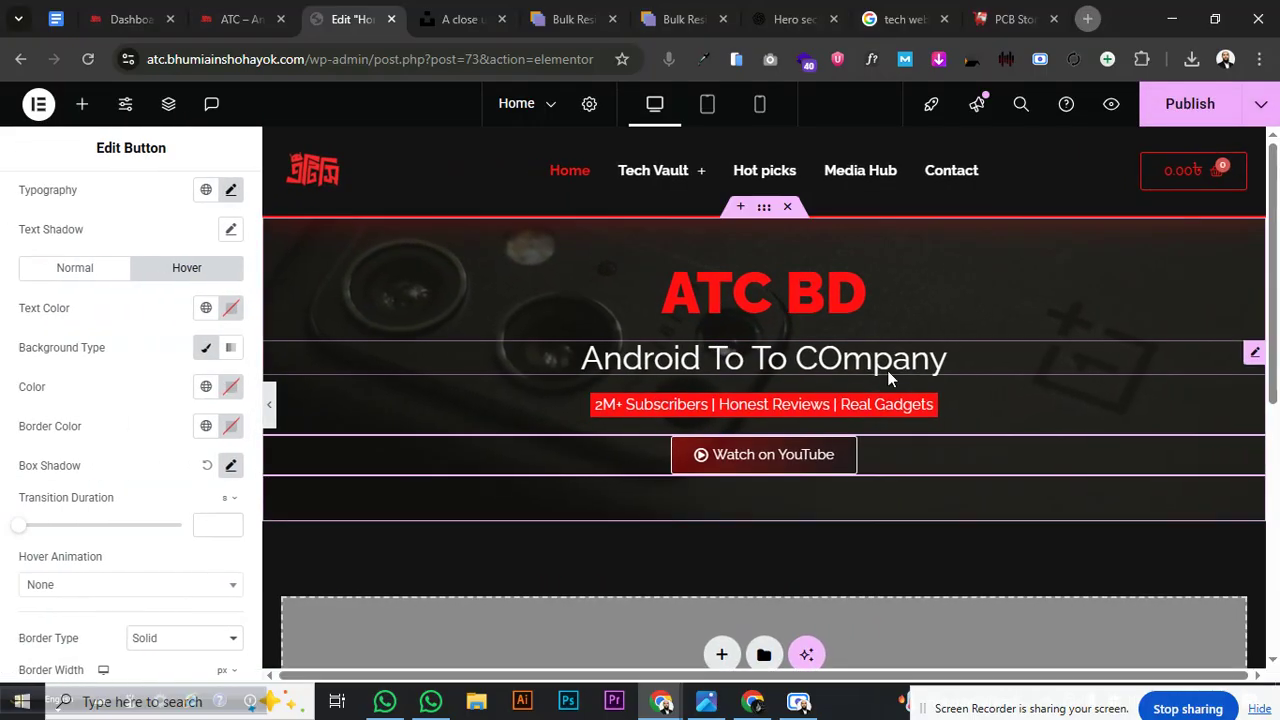
# Correct the capitalization of the second hero heading so it reads "Android To To Company"
pyautogui.click(1252, 356)
pyautogui.click(111, 331)
pyautogui.press('BackSpace')
pyautogui.write('oid To To Company')
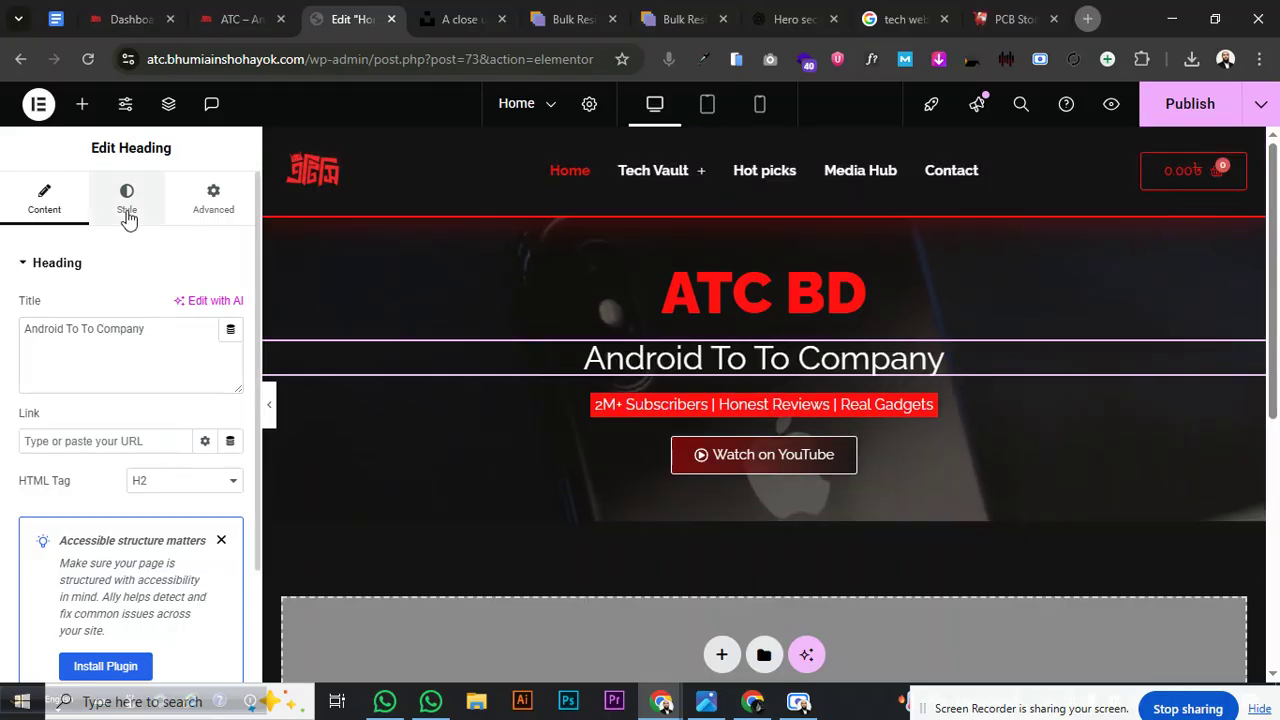
# Set the typography weight of the "Android To To Company" heading to 600 (Semi Bold)
pyautogui.click(126, 200)
pyautogui.click(230, 361)
pyautogui.click(172, 546)
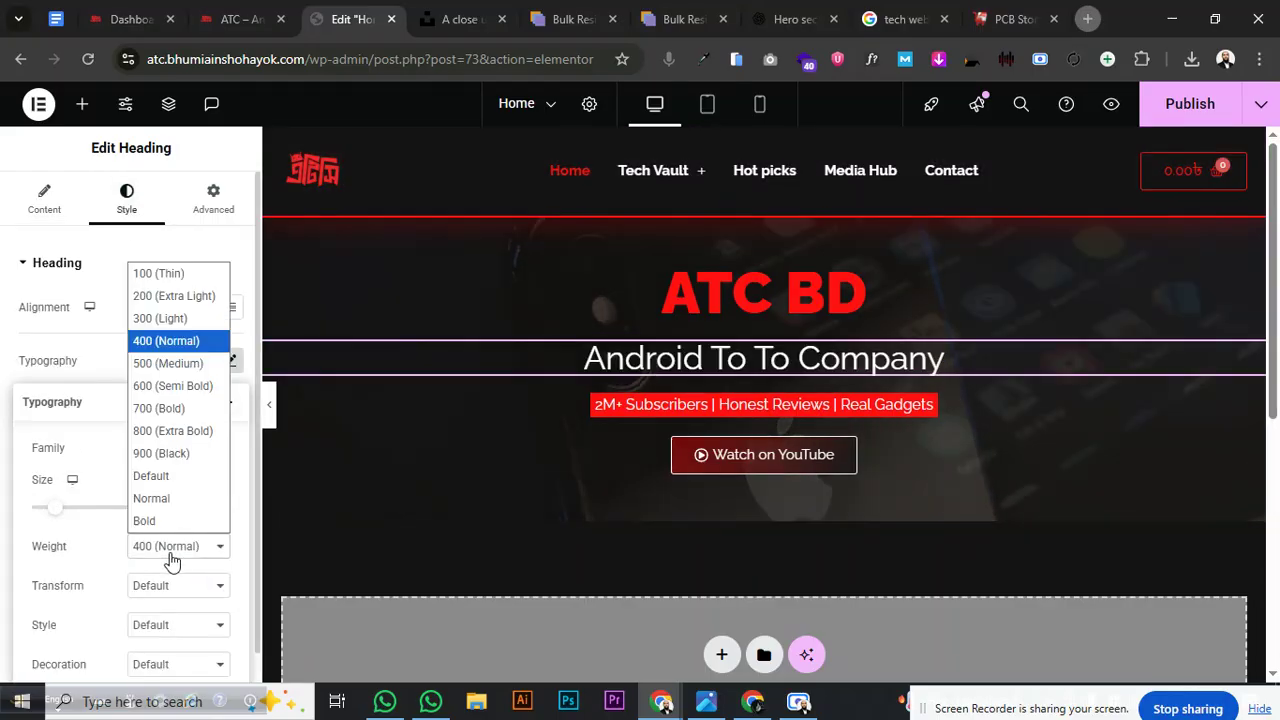
pyautogui.click(190, 383)
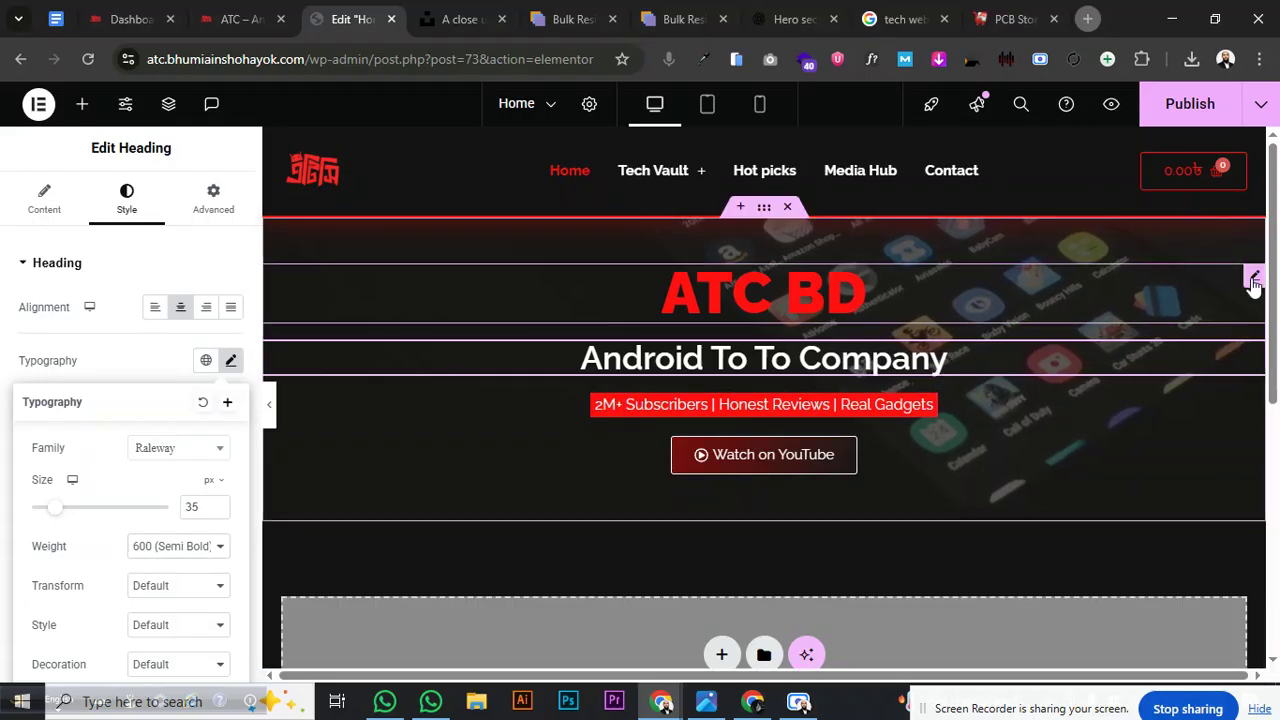
# Give the "ATC BD" heading a semi-transparent white text shadow with a blur of 20
pyautogui.click(1256, 277)
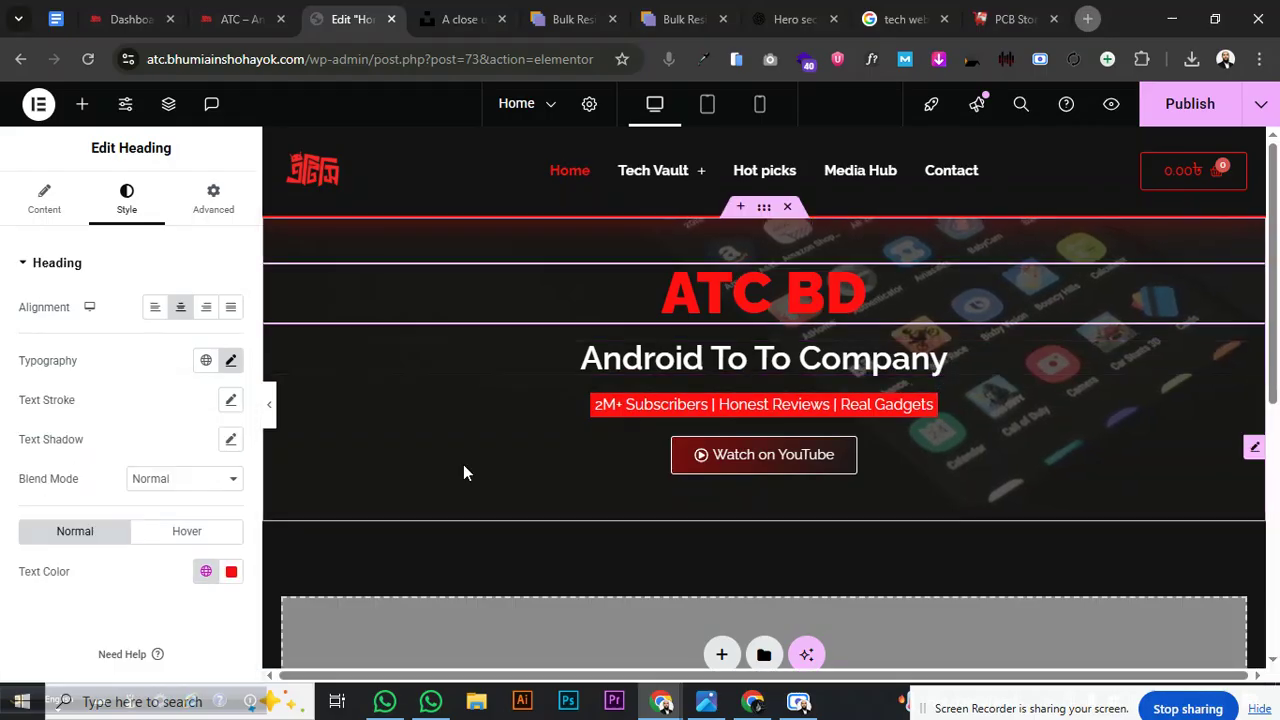
pyautogui.click(230, 440)
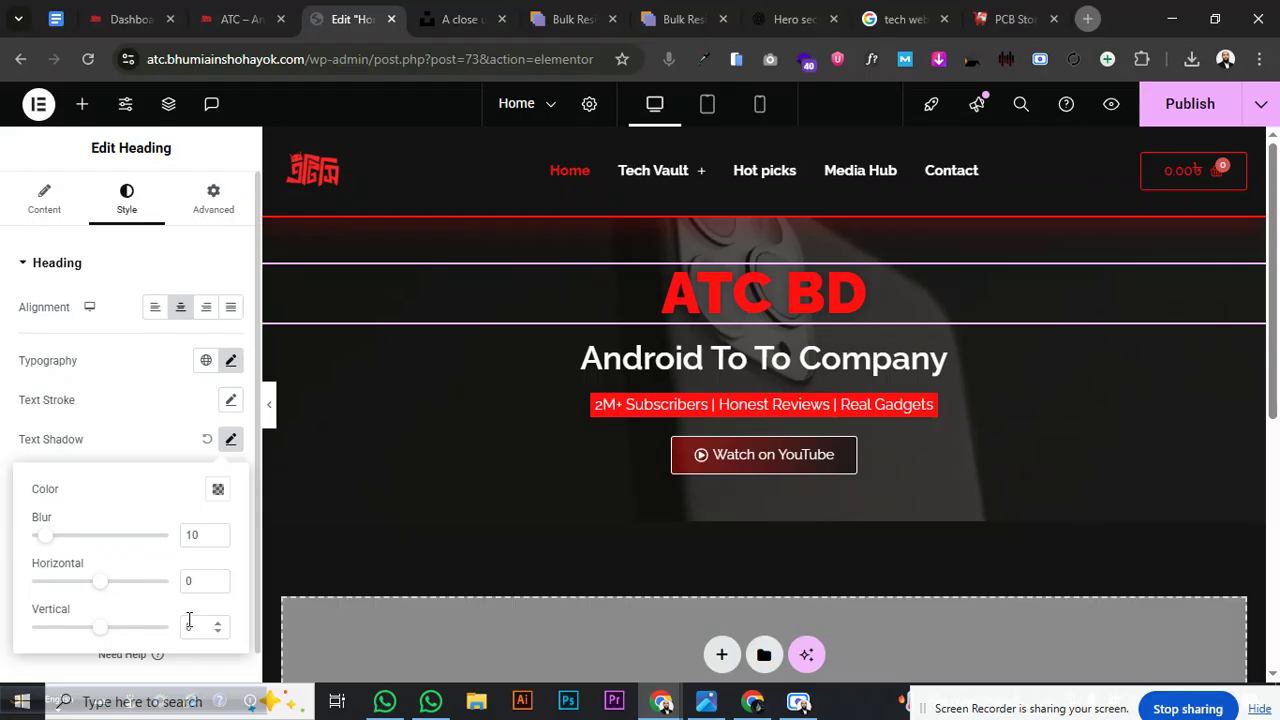
pyautogui.scroll(-1, 189, 623)
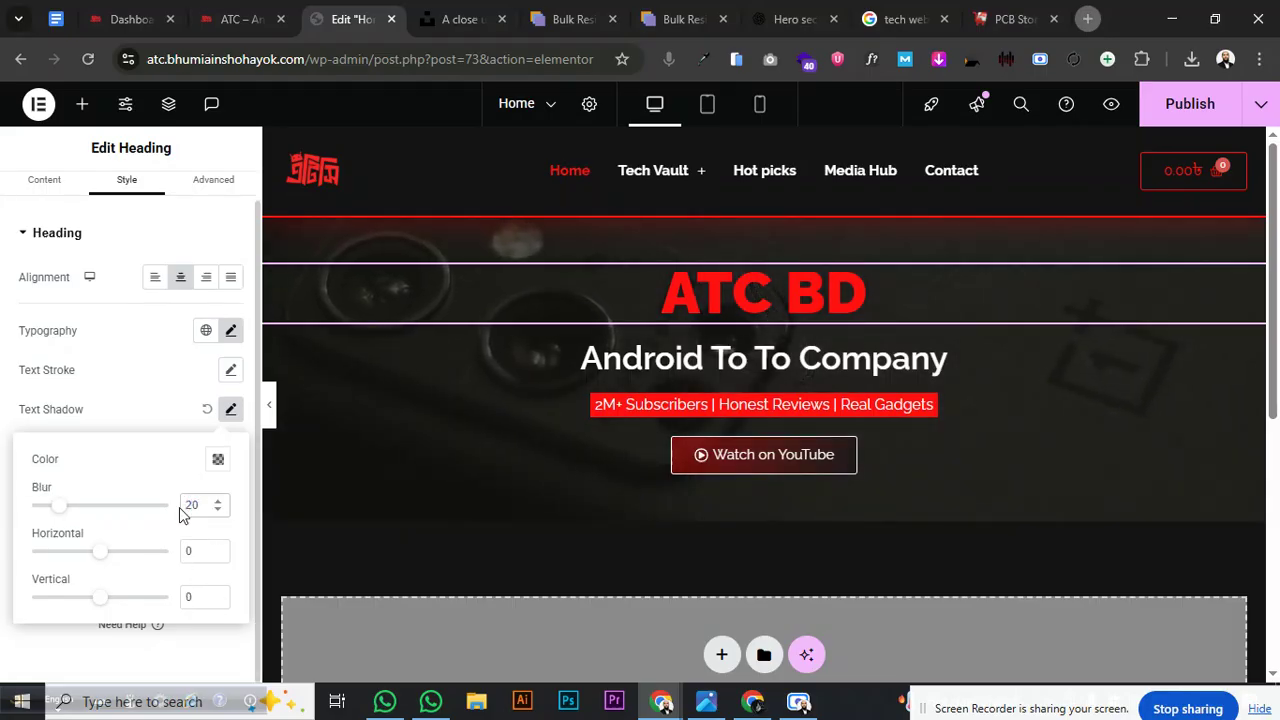
pyautogui.click(218, 461)
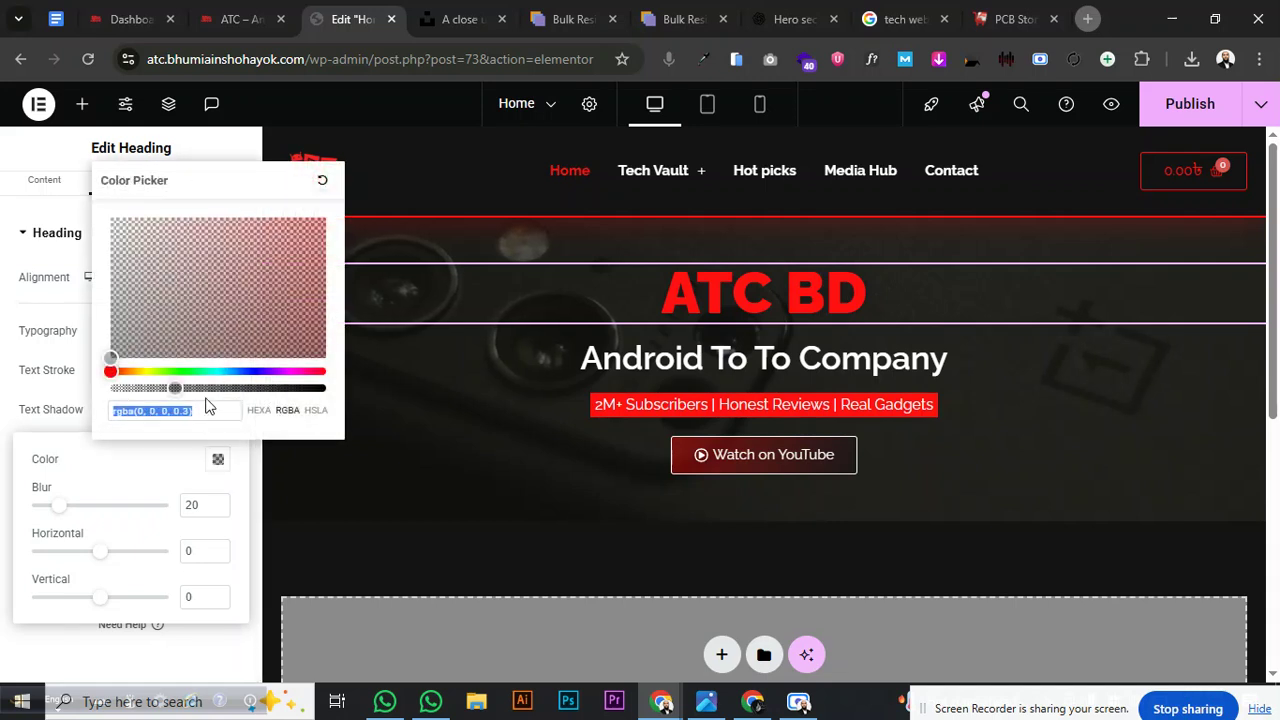
pyautogui.moveTo(176, 388); pyautogui.dragTo(229, 390)
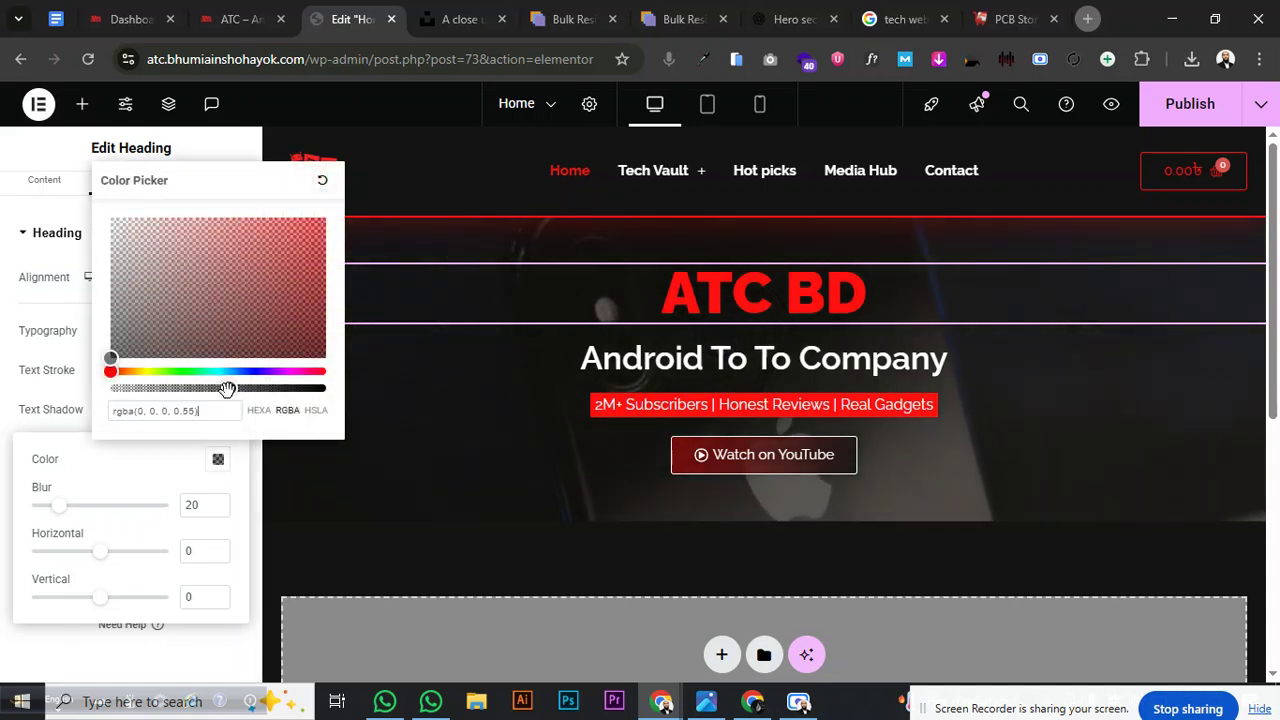
pyautogui.moveTo(116, 334); pyautogui.dragTo(70, 203)
pyautogui.moveTo(228, 387); pyautogui.dragTo(241, 389)
pyautogui.click(168, 552)
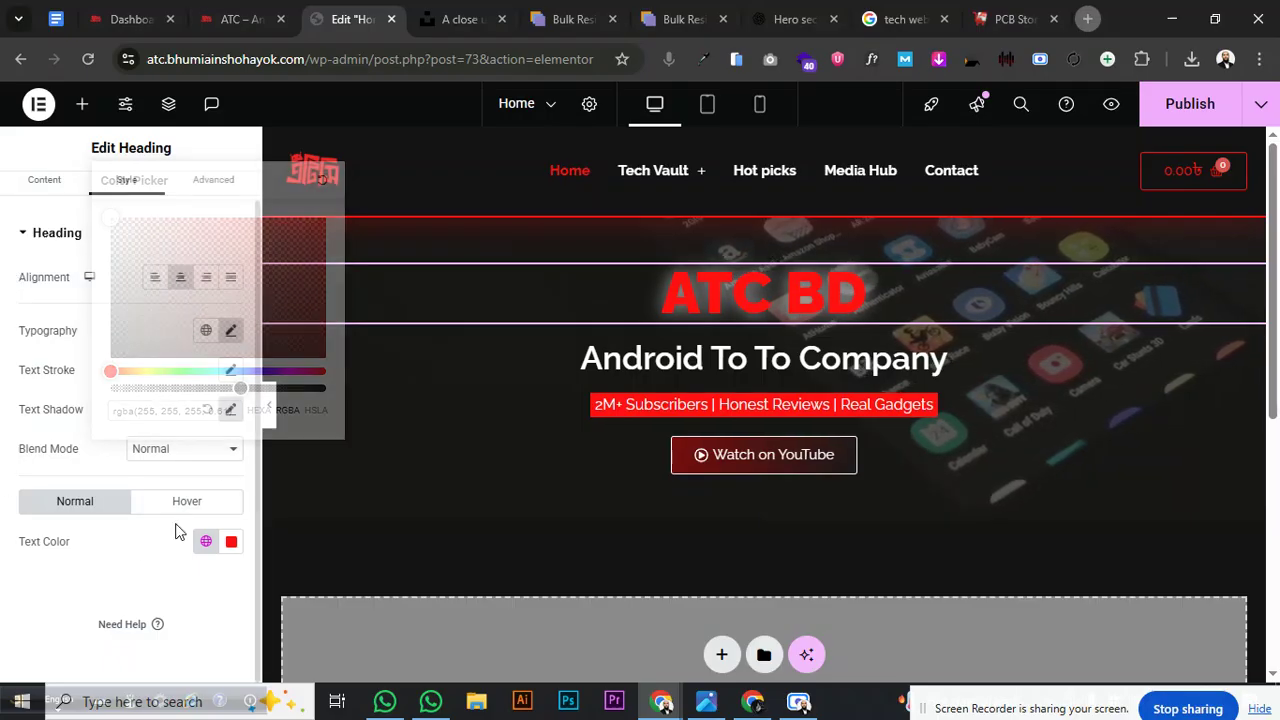
# Set the "ATC BD" heading's text shadow blur to 30 and its text color to the global white
pyautogui.click(230, 409)
pyautogui.doubleClick(190, 505)
pyautogui.write('30')
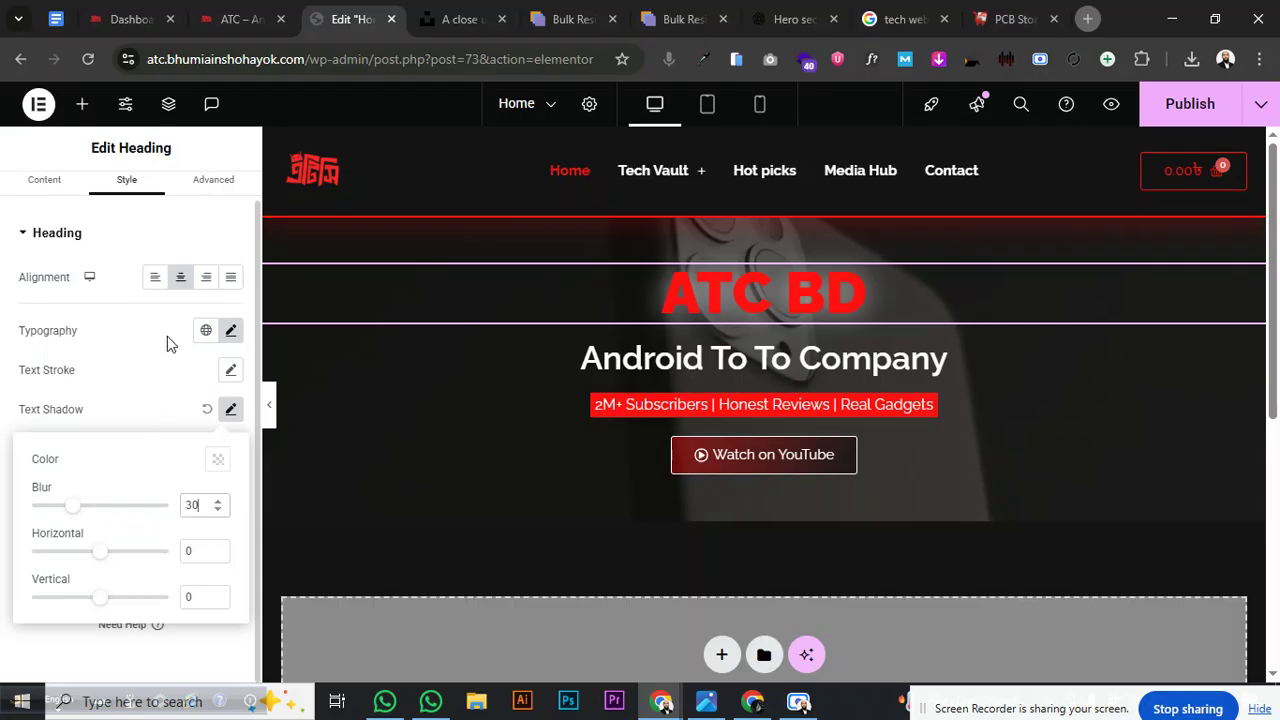
pyautogui.click(170, 408)
pyautogui.click(206, 541)
pyautogui.click(98, 400)
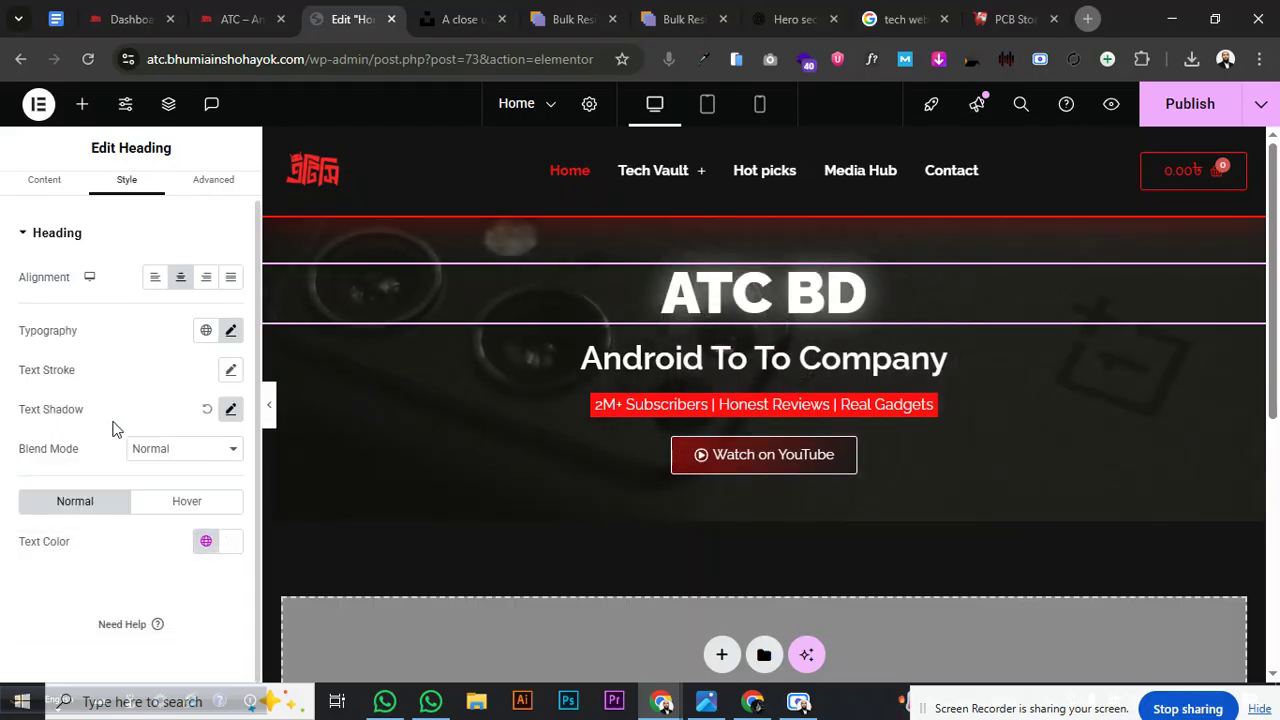
# Increase the "ATC BD" text shadow's blur to 50 and its white color's opacity to about 0.89
pyautogui.click(231, 409)
pyautogui.write('50')
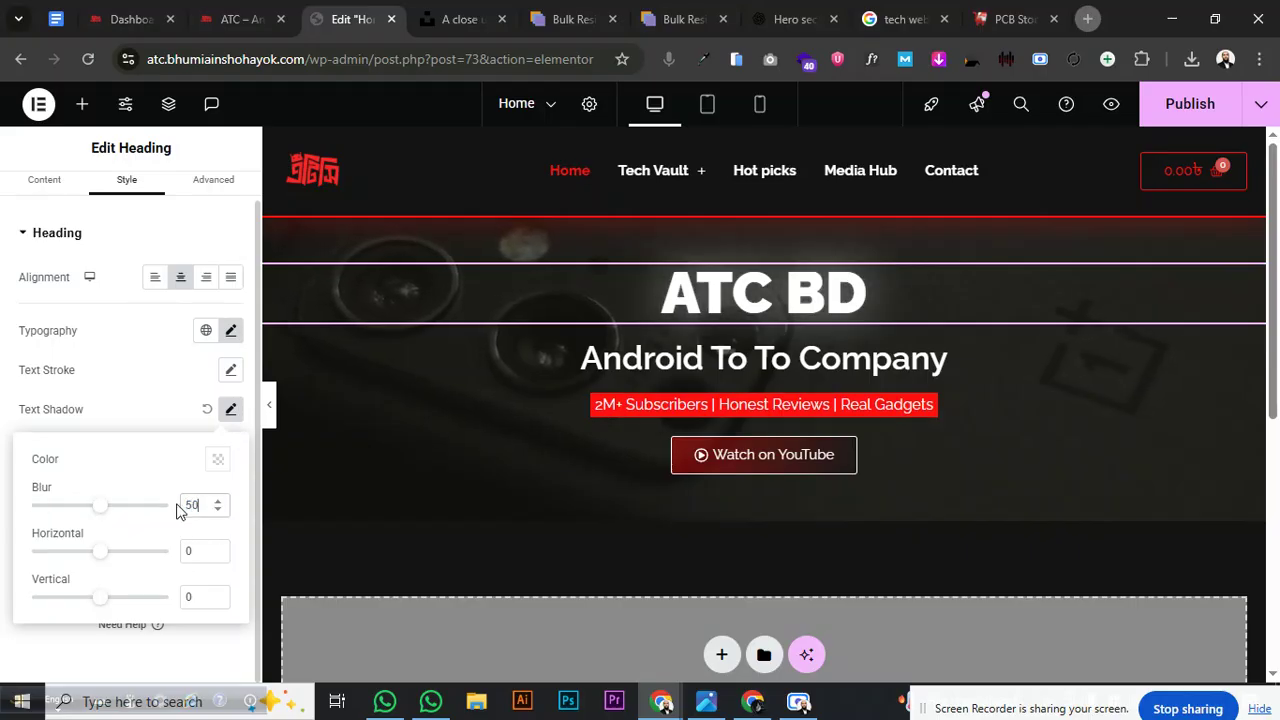
pyautogui.click(216, 462)
pyautogui.moveTo(241, 388); pyautogui.dragTo(302, 390)
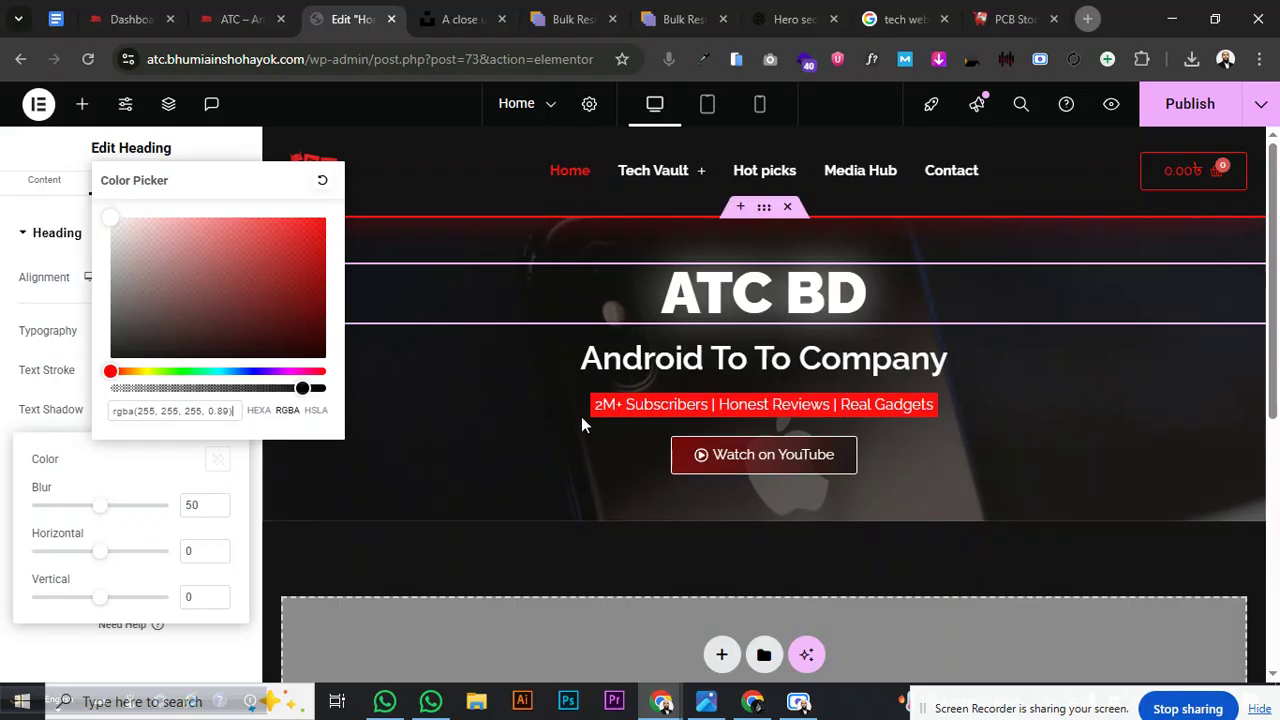
# Copy the style of the "2M+ Subscribers" subline and paste it onto the "Android To To Company" heading
pyautogui.rightClick(925, 404)
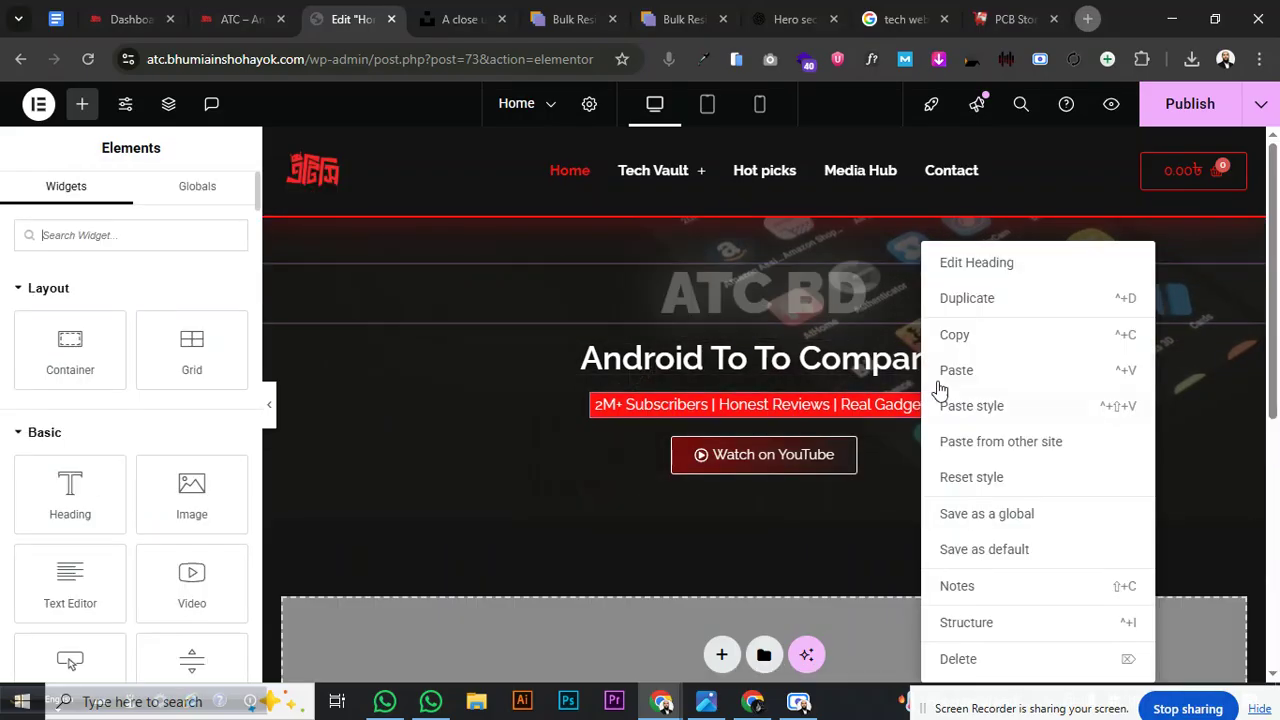
pyautogui.click(935, 334)
pyautogui.rightClick(900, 405)
pyautogui.click(945, 405)
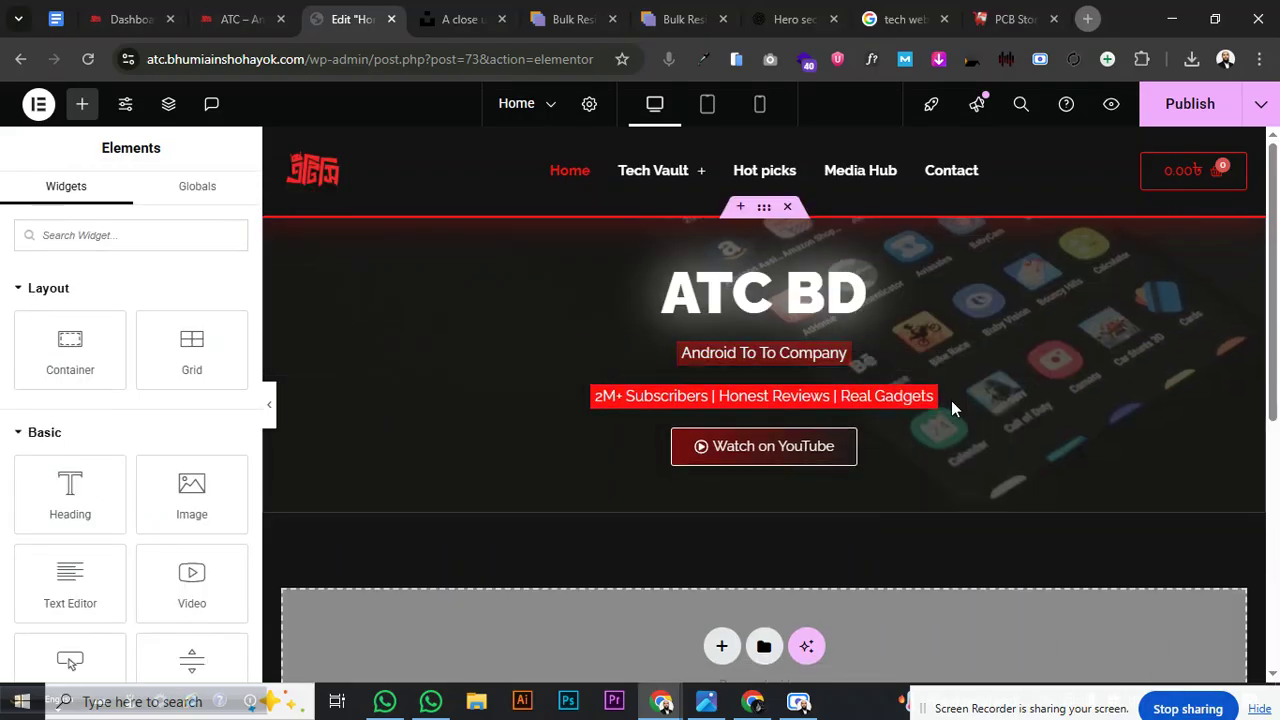
# Set the font size of the "Android To To Company" heading to 40 px, then reduce it to 35 px
pyautogui.click(837, 352)
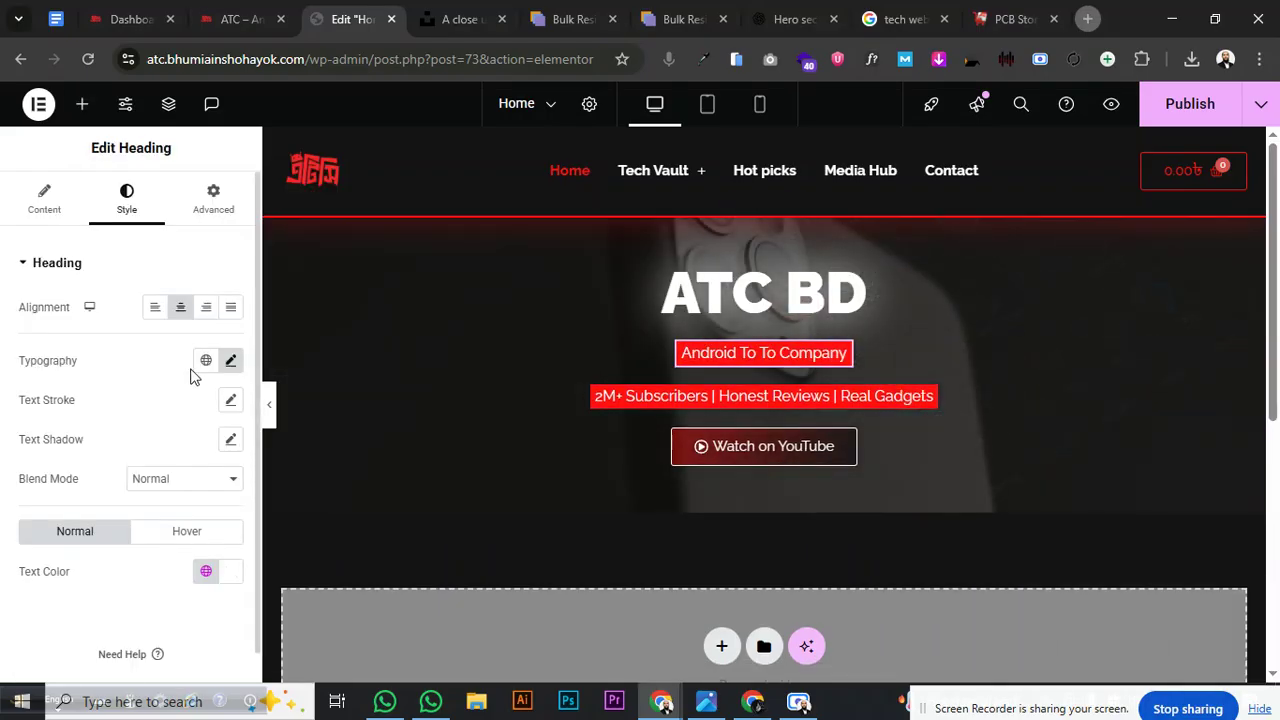
pyautogui.click(230, 360)
pyautogui.write('40')
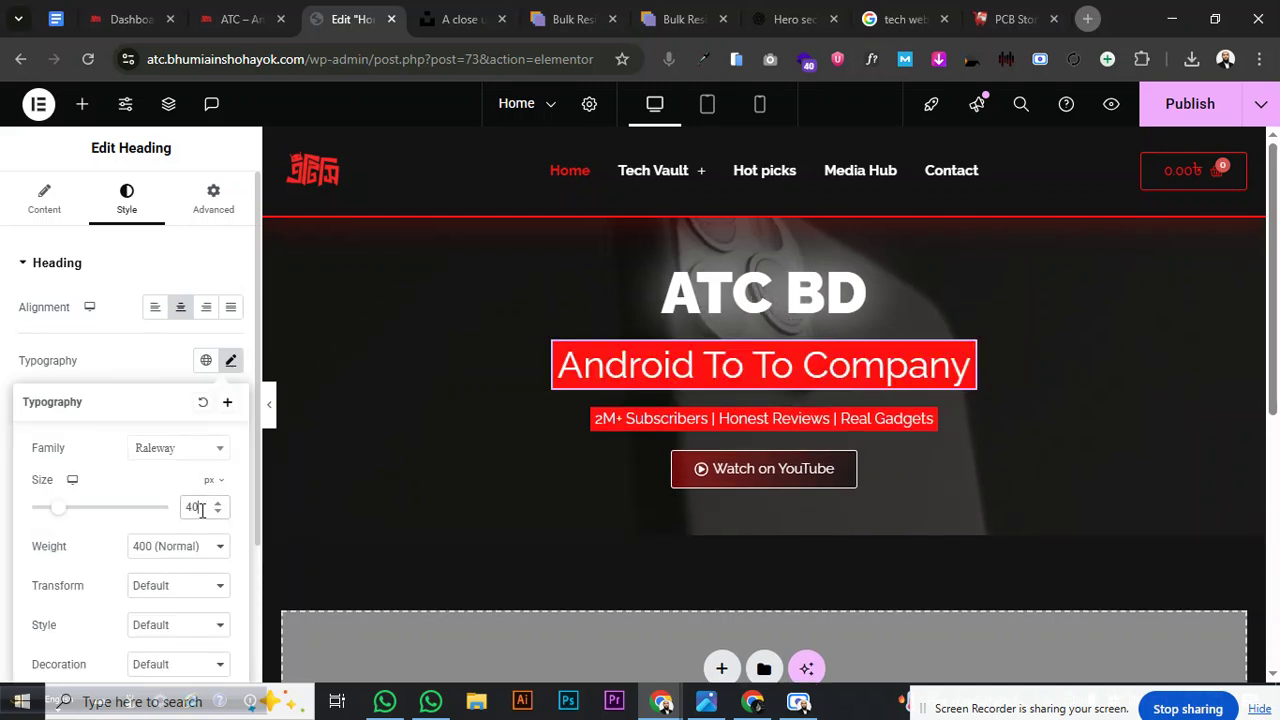
pyautogui.write('35')
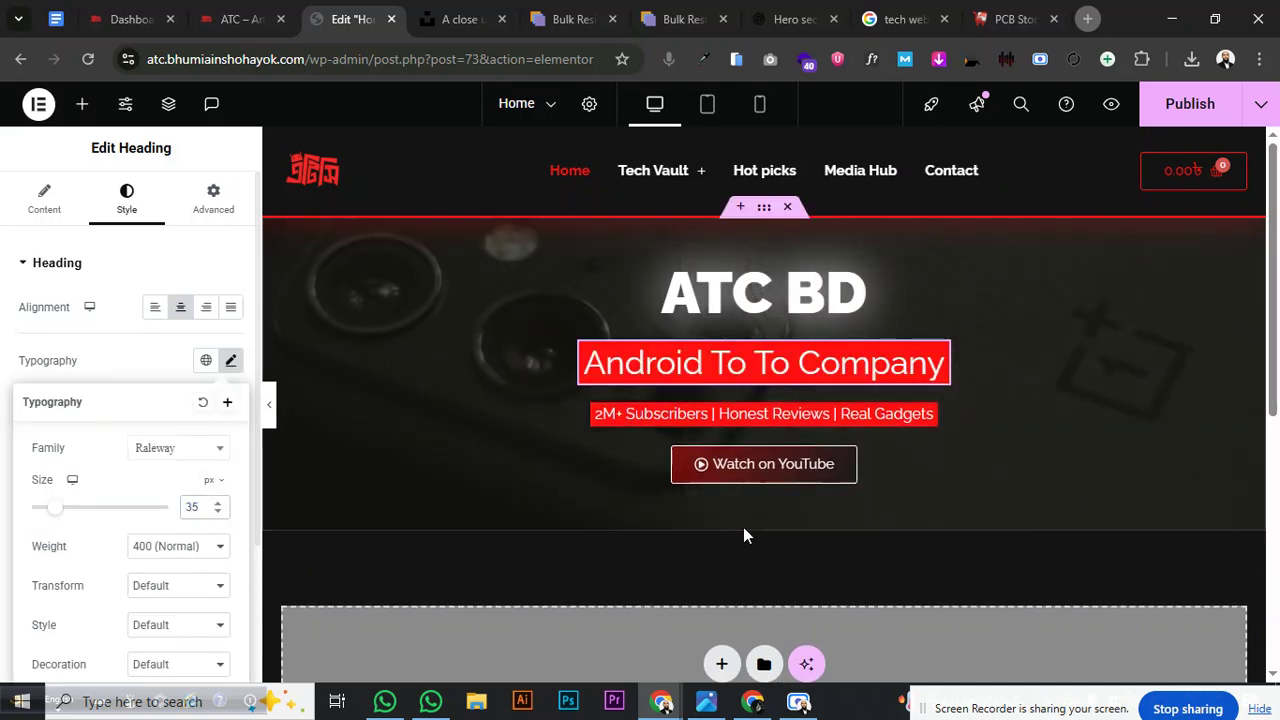
# Make the red background of the "2M+ Subscribers" subline fully transparent
pyautogui.click(908, 416)
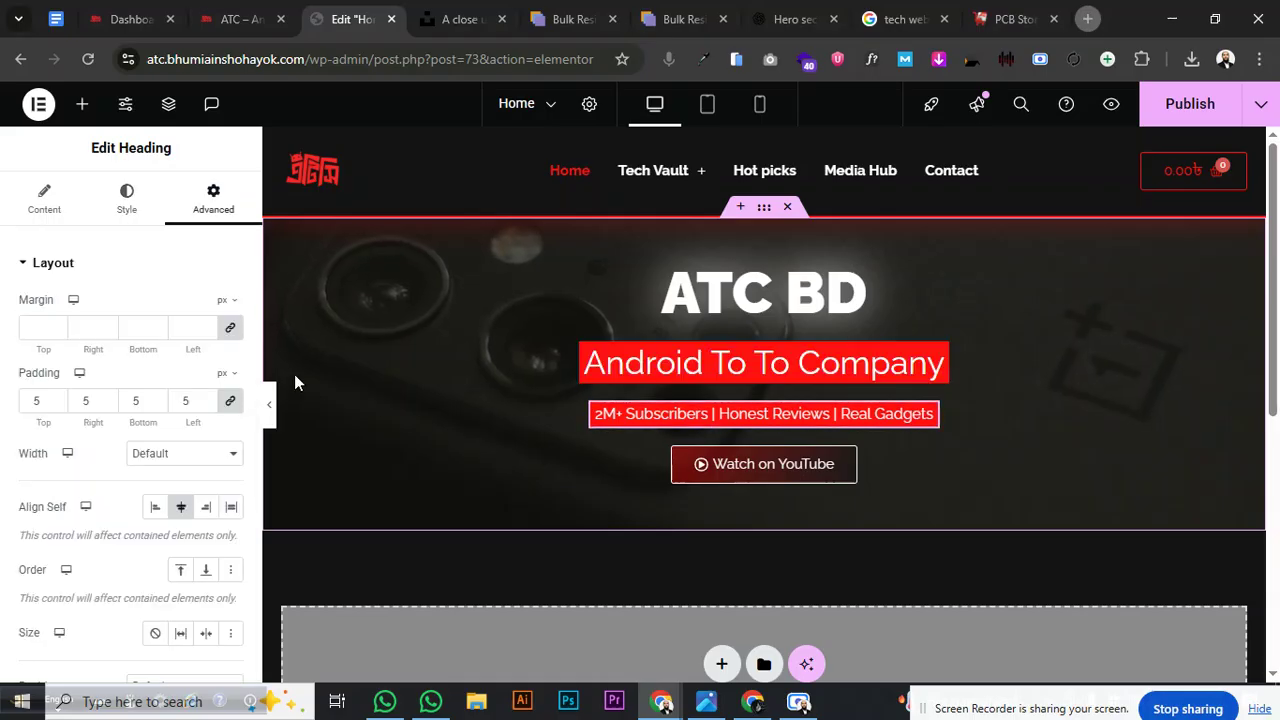
pyautogui.click(52, 264)
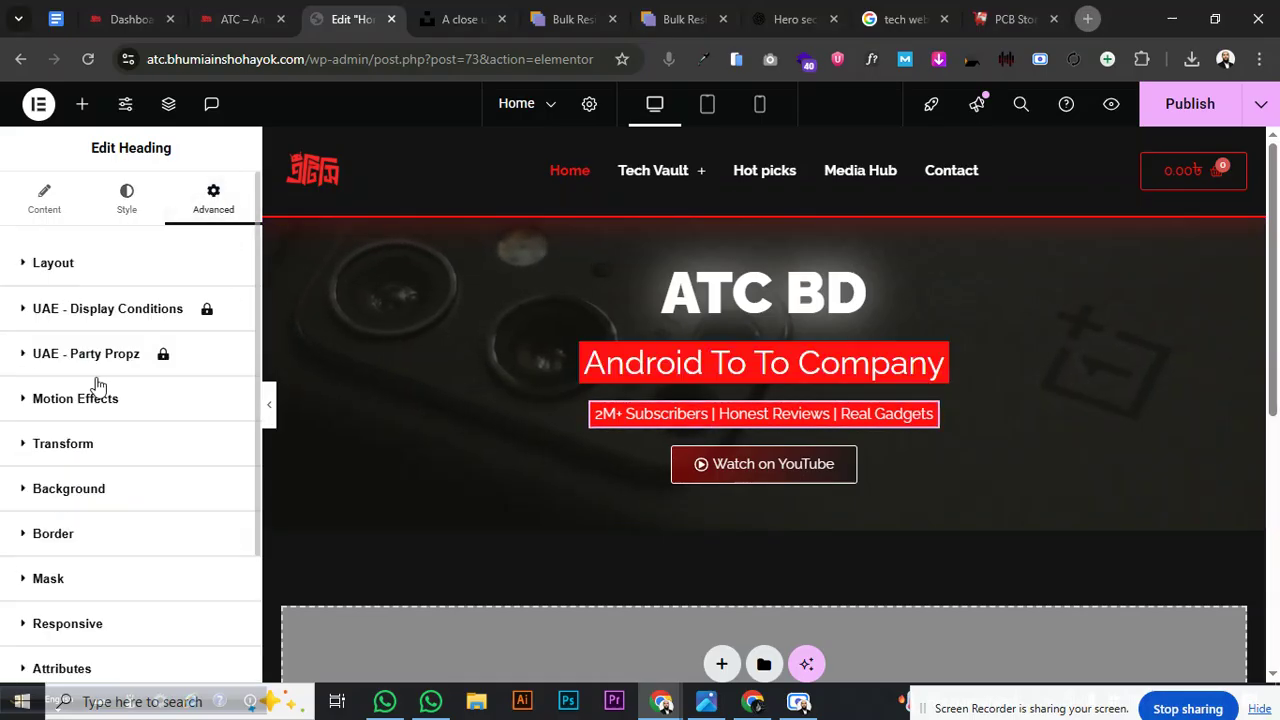
pyautogui.click(68, 489)
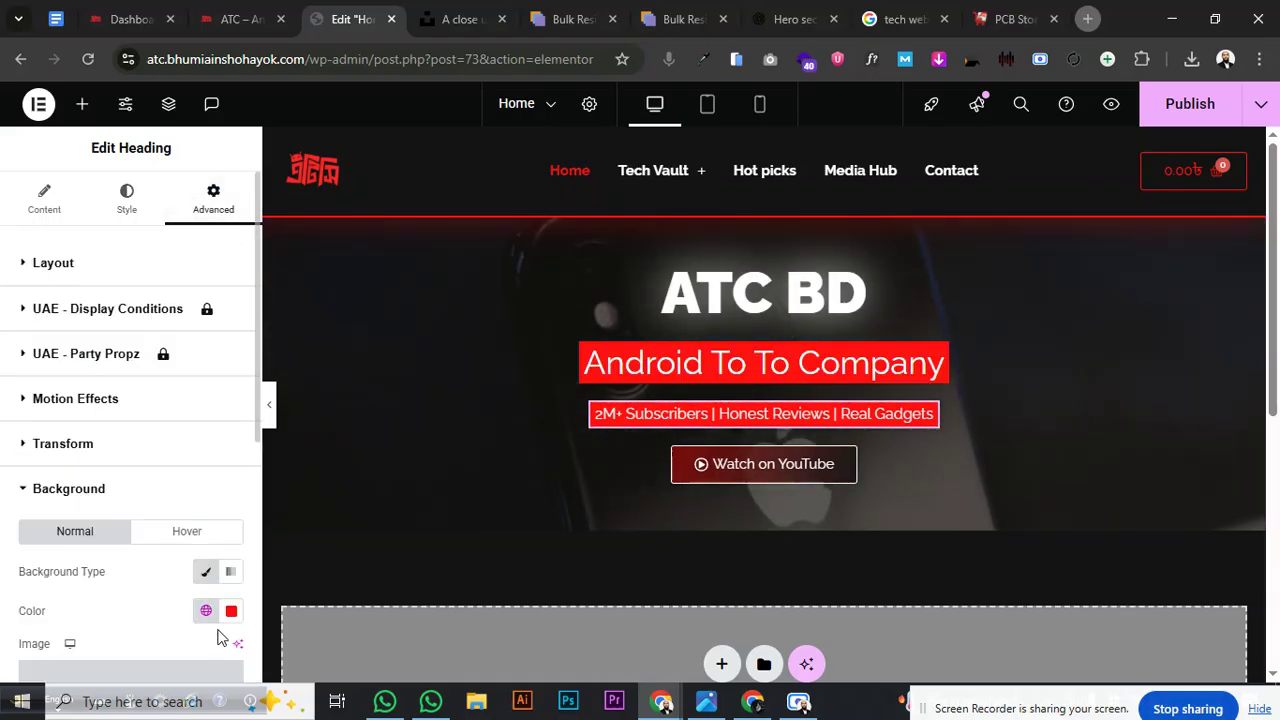
pyautogui.click(231, 611)
pyautogui.moveTo(338, 537); pyautogui.dragTo(126, 545)
pyautogui.click(80, 620)
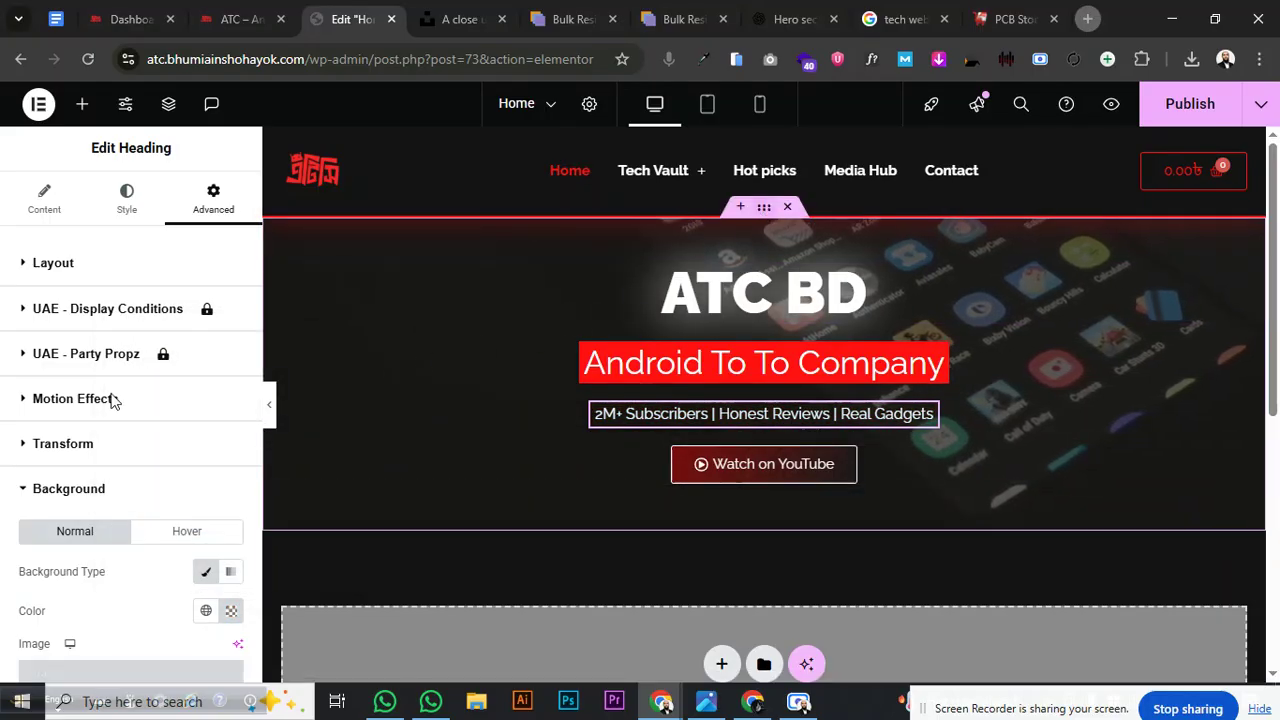
# Set the hero container's top and bottom padding to 80 px each and publish the page
pyautogui.scroll(-3, 92, 392)
pyautogui.scroll(4, 90, 388)
pyautogui.click(48, 202)
pyautogui.scroll(-5, 130, 425)
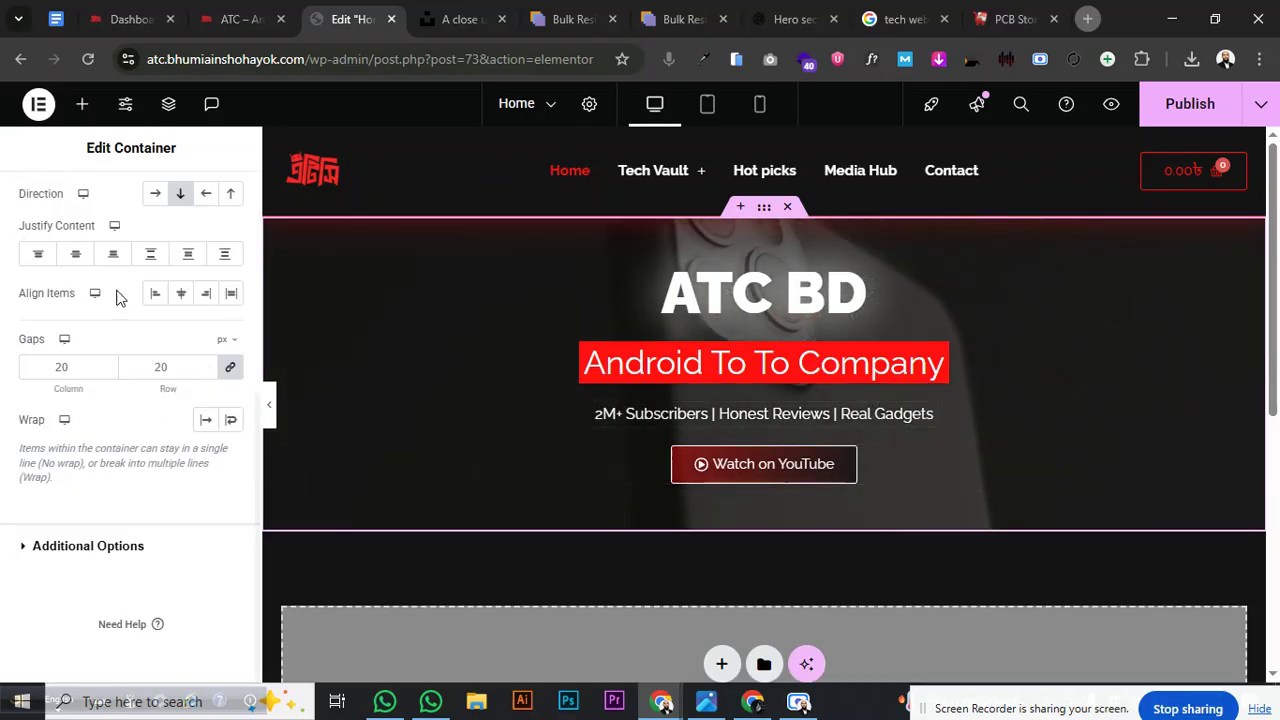
pyautogui.scroll(5, 141, 313)
pyautogui.click(212, 197)
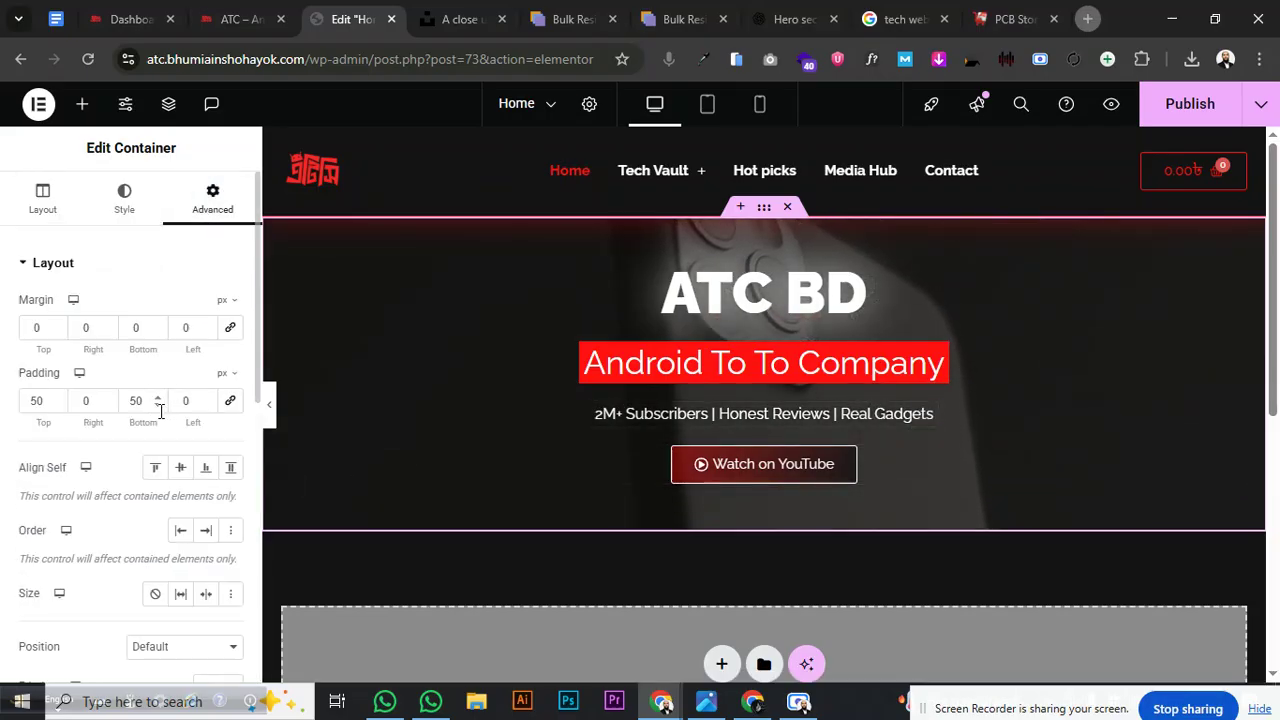
pyautogui.doubleClick(47, 398)
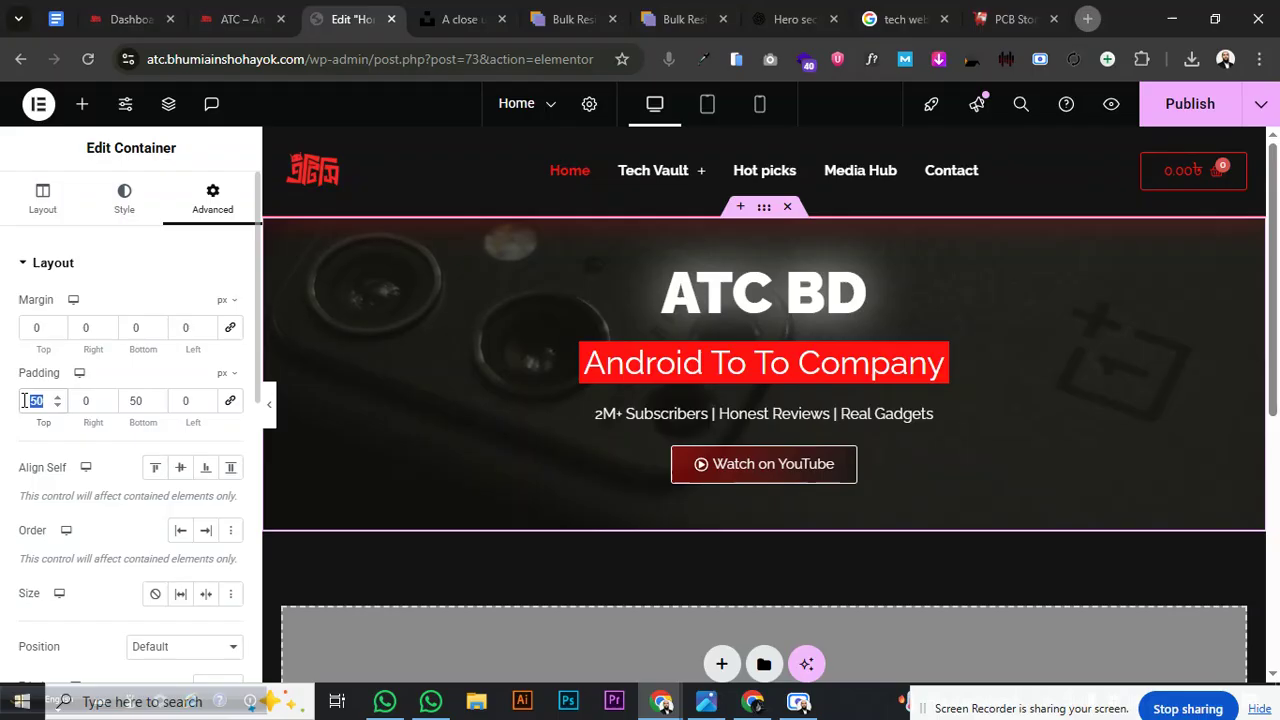
pyautogui.write('60')
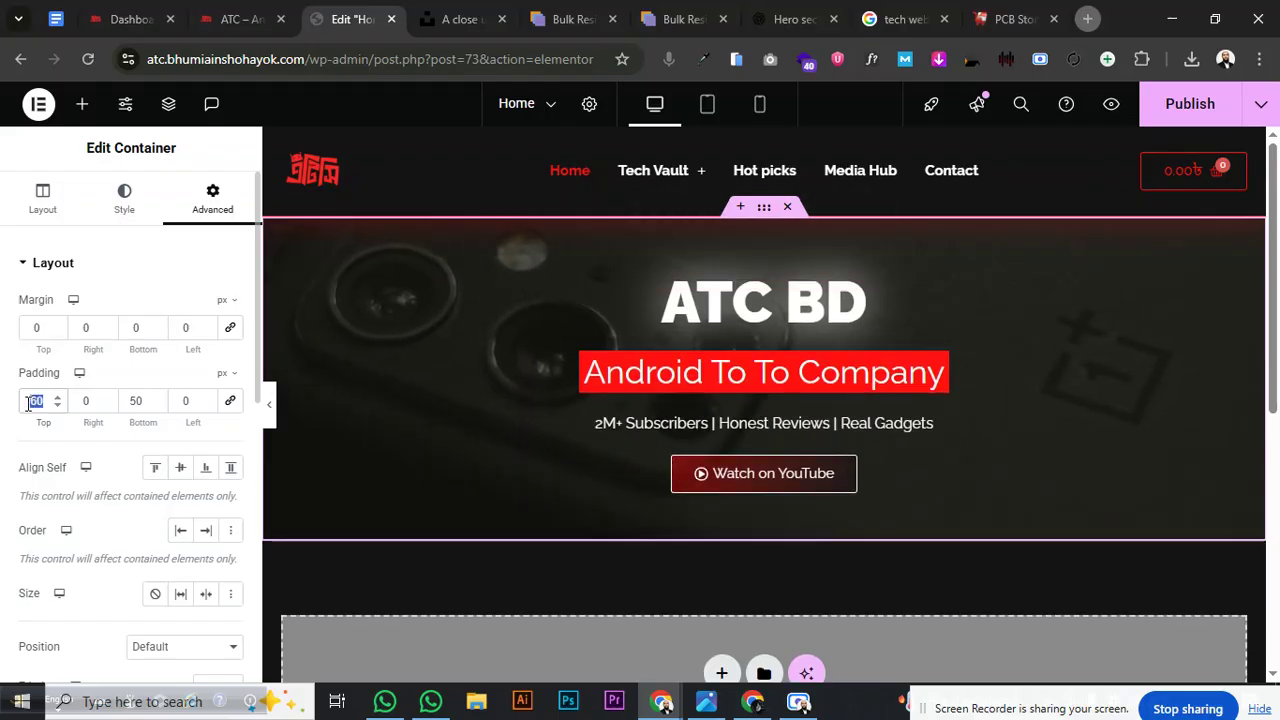
pyautogui.write('80')
pyautogui.click(157, 396)
pyautogui.scroll(2, 142, 400)
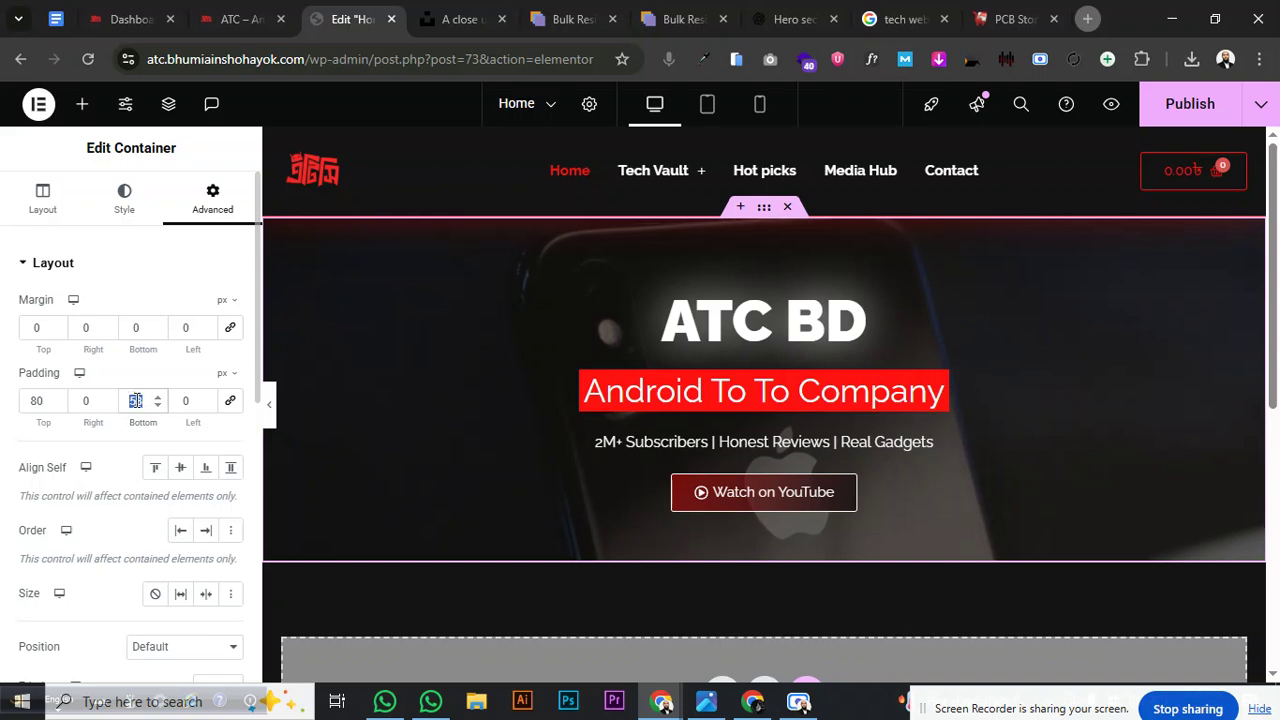
pyautogui.write('80')
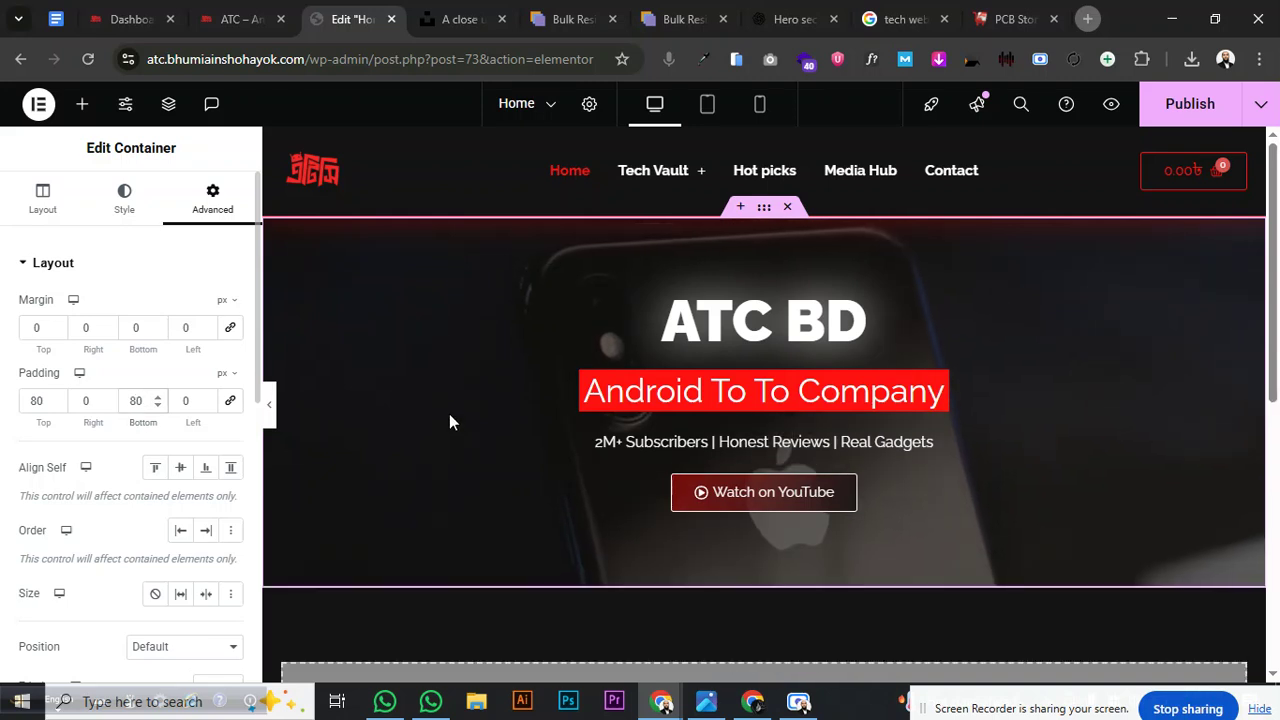
pyautogui.click(1171, 112)
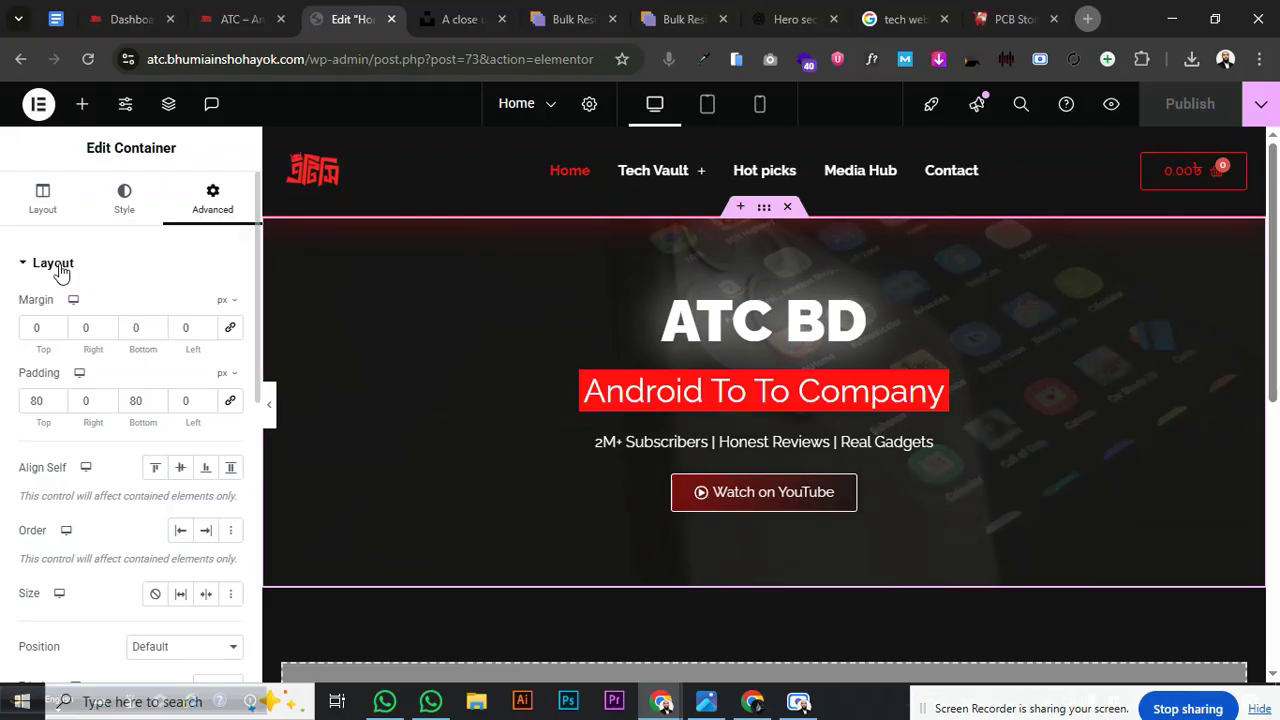
# Raise the hero container's background overlay opacity to about 0.83
pyautogui.click(100, 266)
pyautogui.click(124, 199)
pyautogui.click(55, 264)
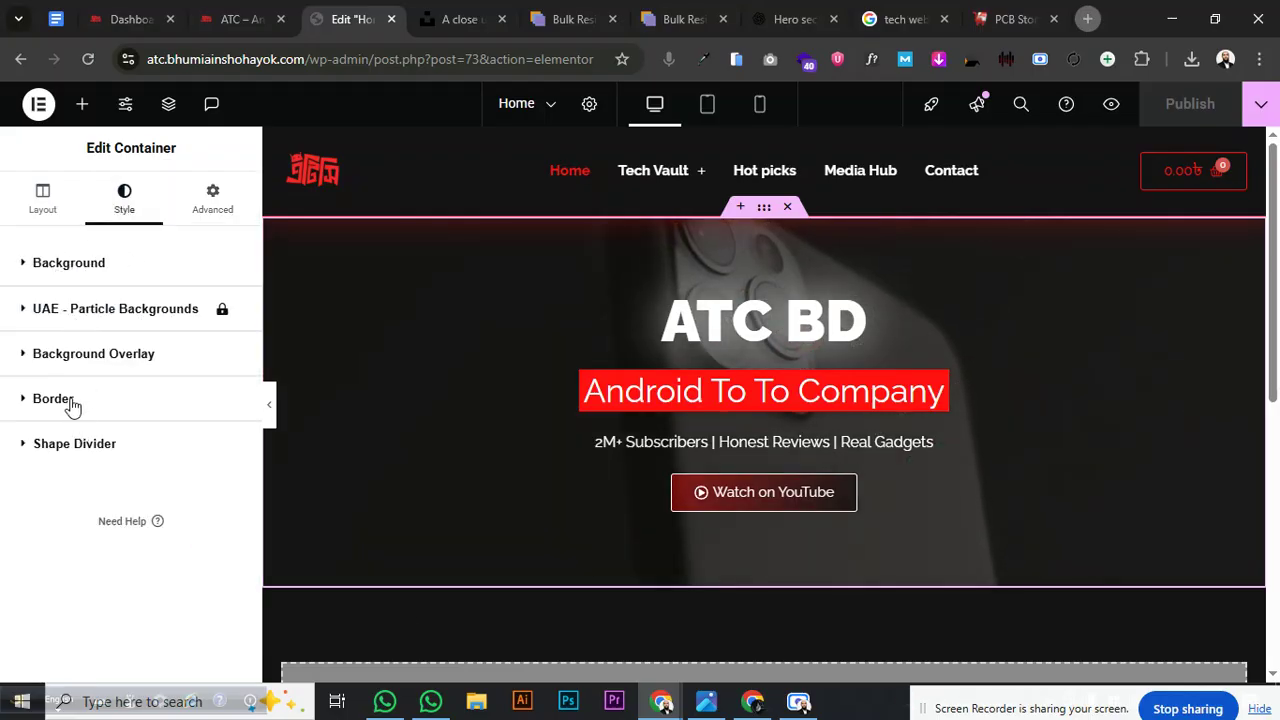
pyautogui.click(93, 353)
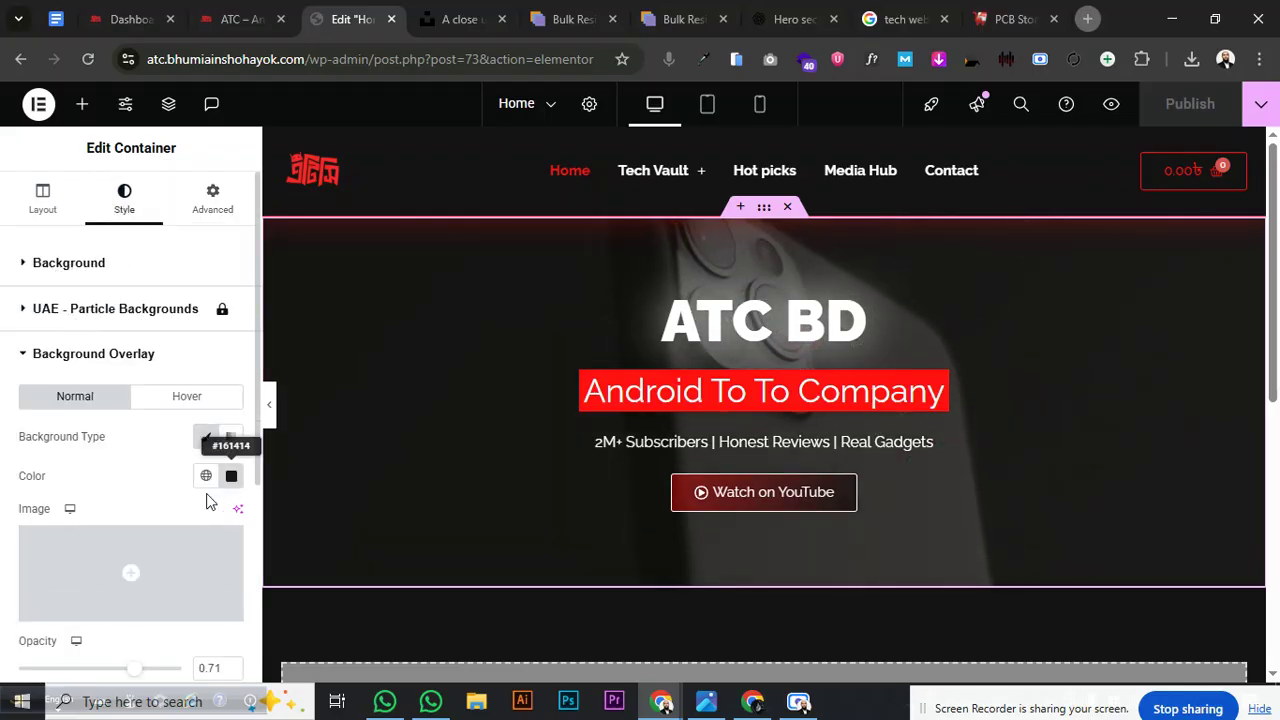
pyautogui.scroll(-2, 141, 517)
pyautogui.moveTo(139, 524); pyautogui.dragTo(157, 527)
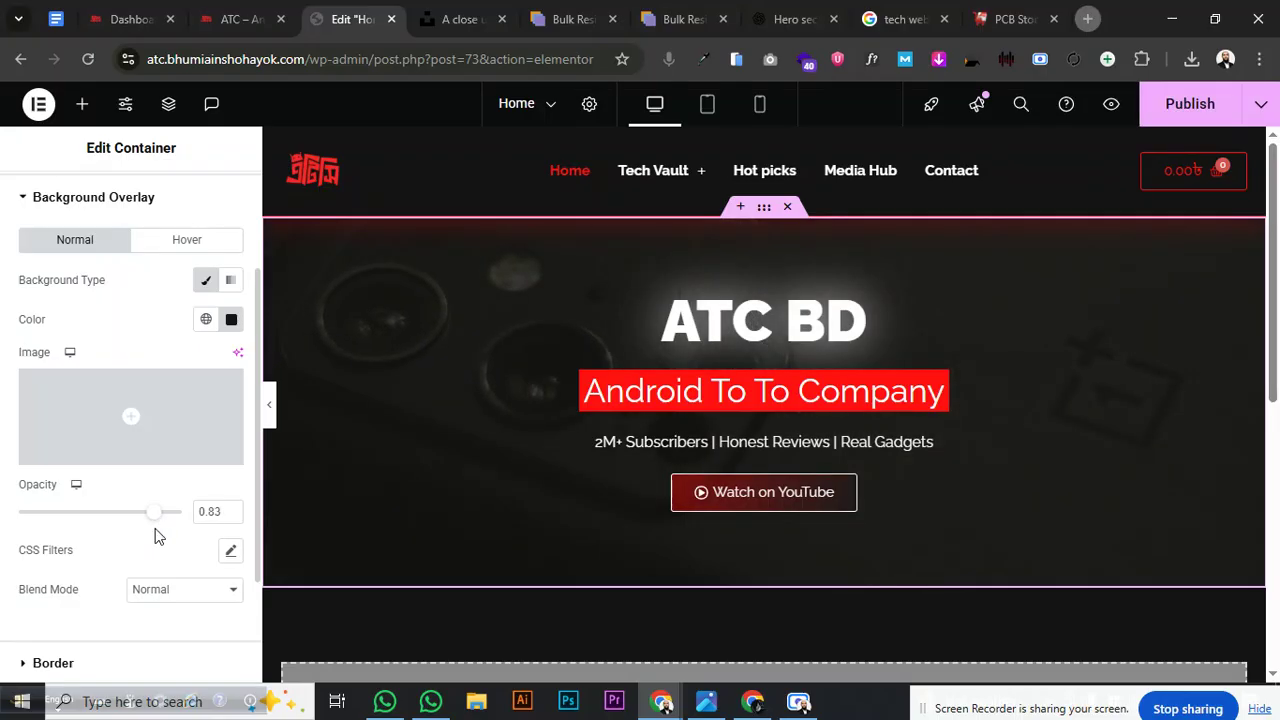
# Switch the hero's background overlay to a gradient with the global Secondary red (#FF1111) as its second color
pyautogui.click(230, 284)
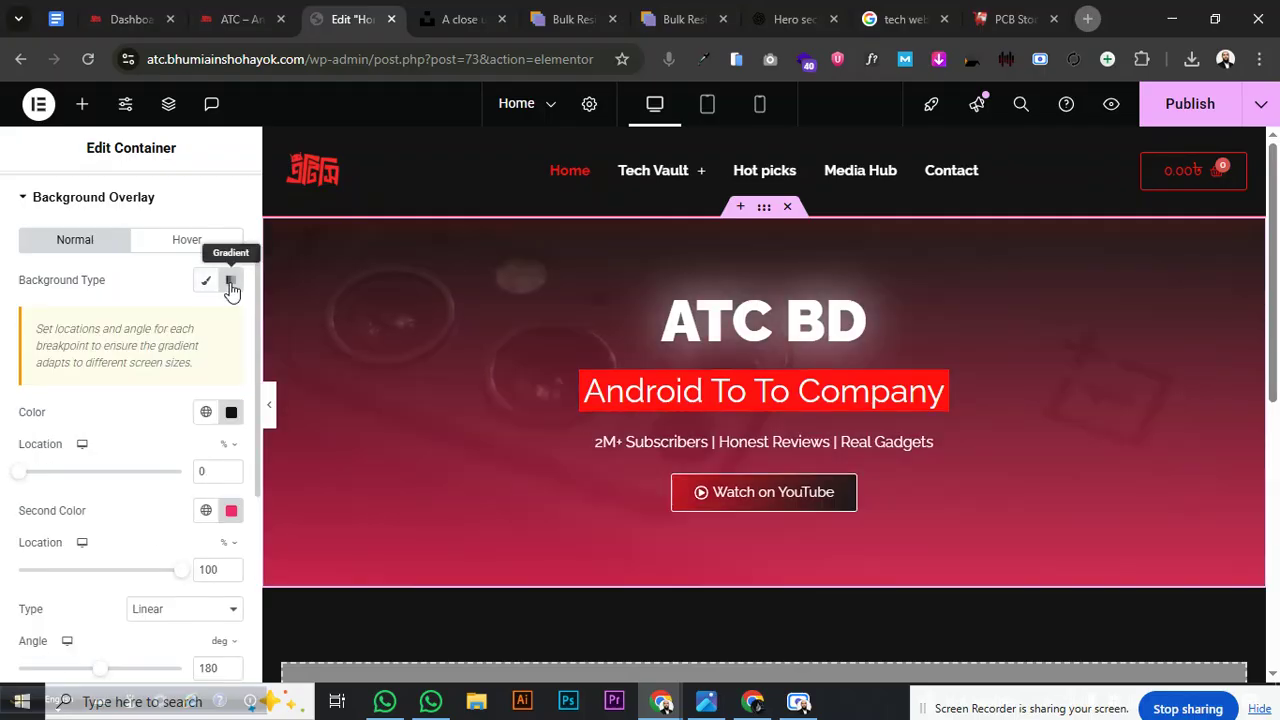
pyautogui.click(232, 511)
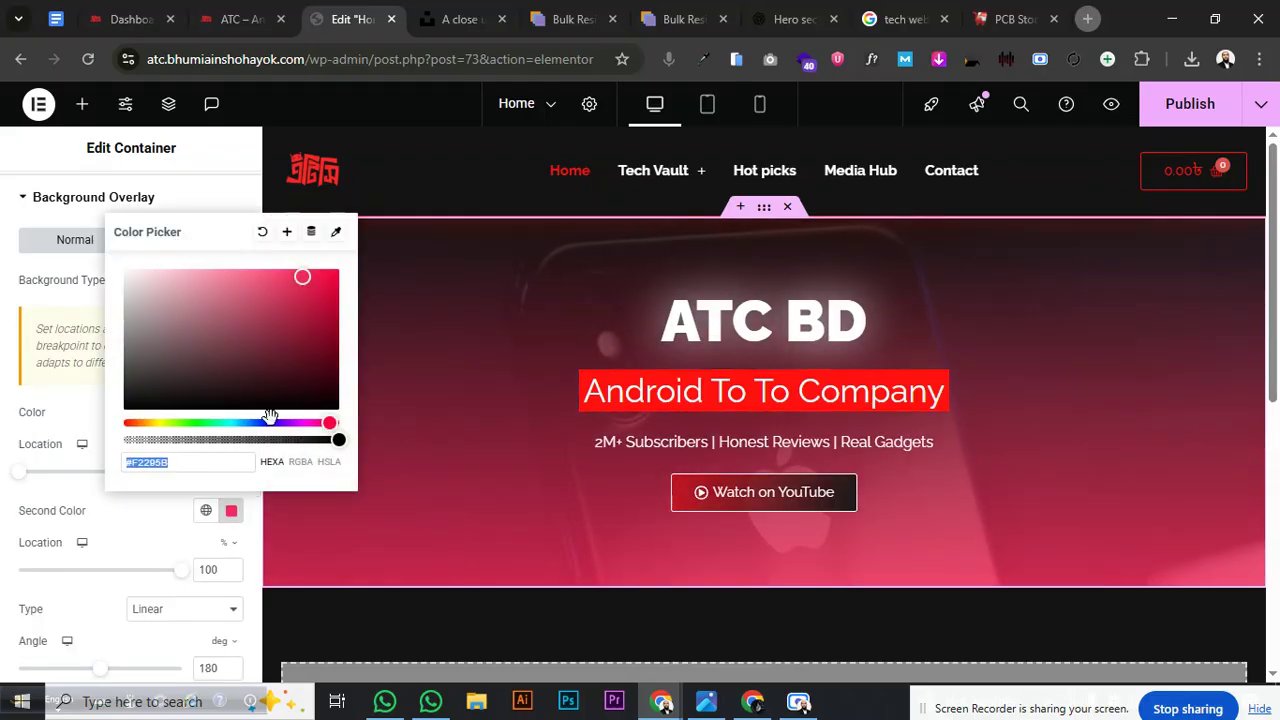
pyautogui.click(206, 511)
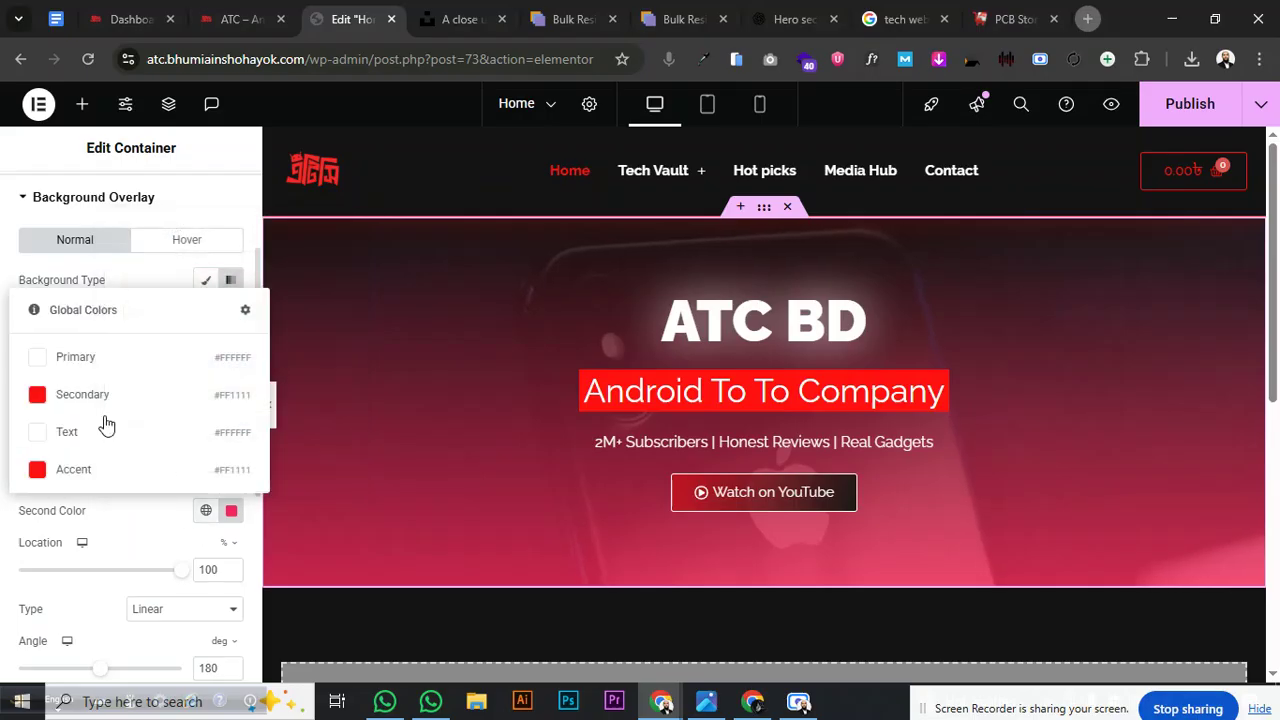
pyautogui.click(100, 396)
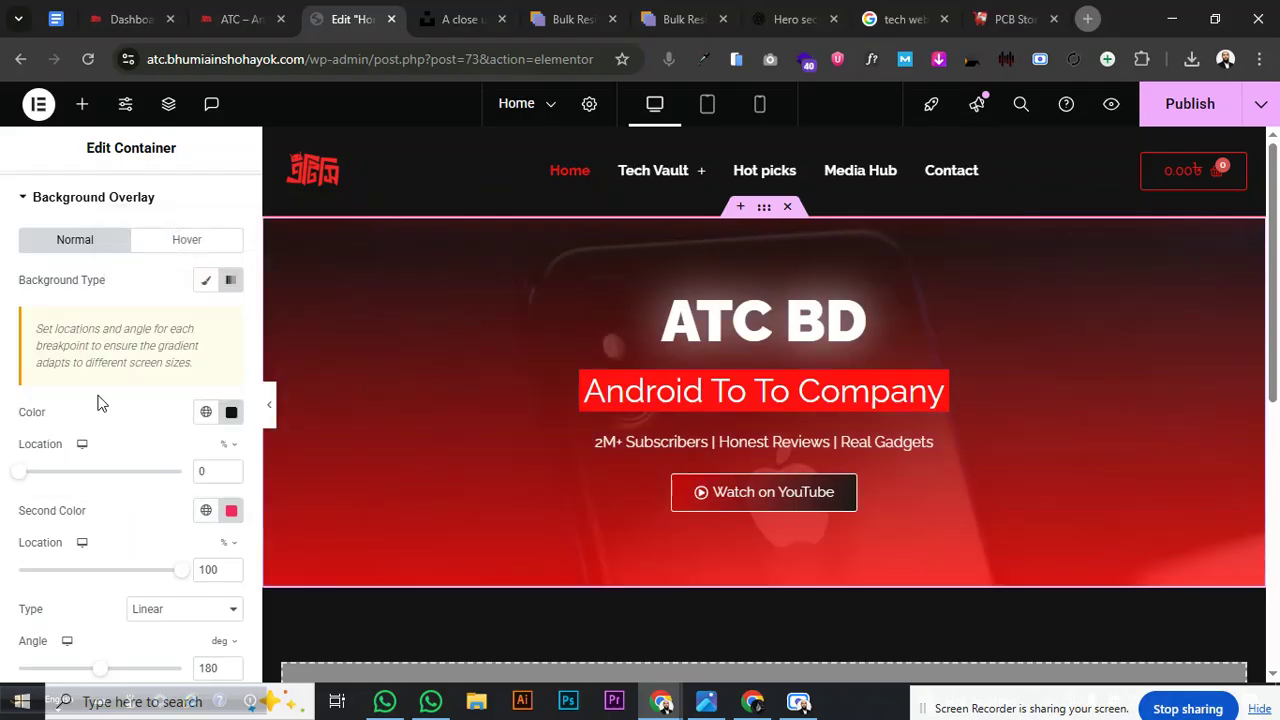
pyautogui.click(205, 412)
pyautogui.click(168, 400)
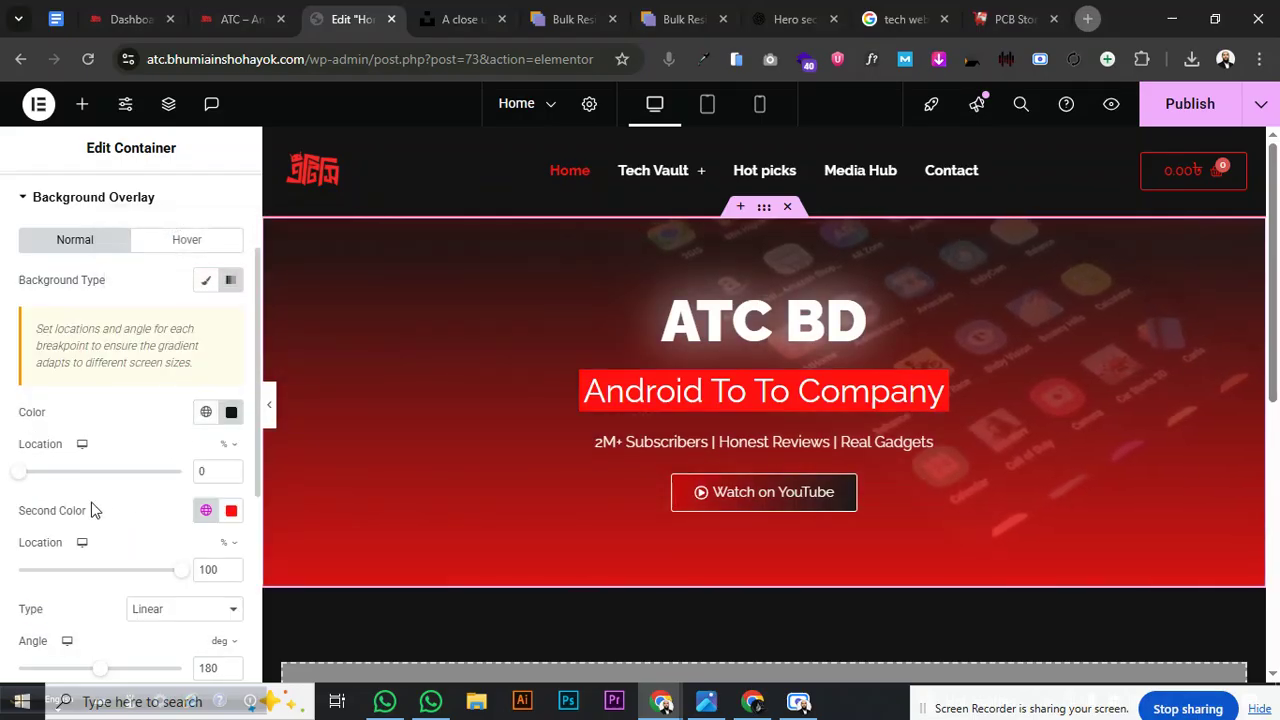
# Adjust the overlay gradient to locations 60% and 97%, a 240-degree angle and an opacity of 0.86
pyautogui.scroll(-2, 77, 574)
pyautogui.moveTo(152, 580); pyautogui.dragTo(107, 585)
pyautogui.moveTo(106, 518); pyautogui.dragTo(129, 514)
pyautogui.moveTo(183, 420)
pyautogui.mouseDown()
pyautogui.moveTo(109, 423)
pyautogui.moveTo(176, 426)
pyautogui.mouseUp()
pyautogui.moveTo(20, 318); pyautogui.dragTo(117, 335)
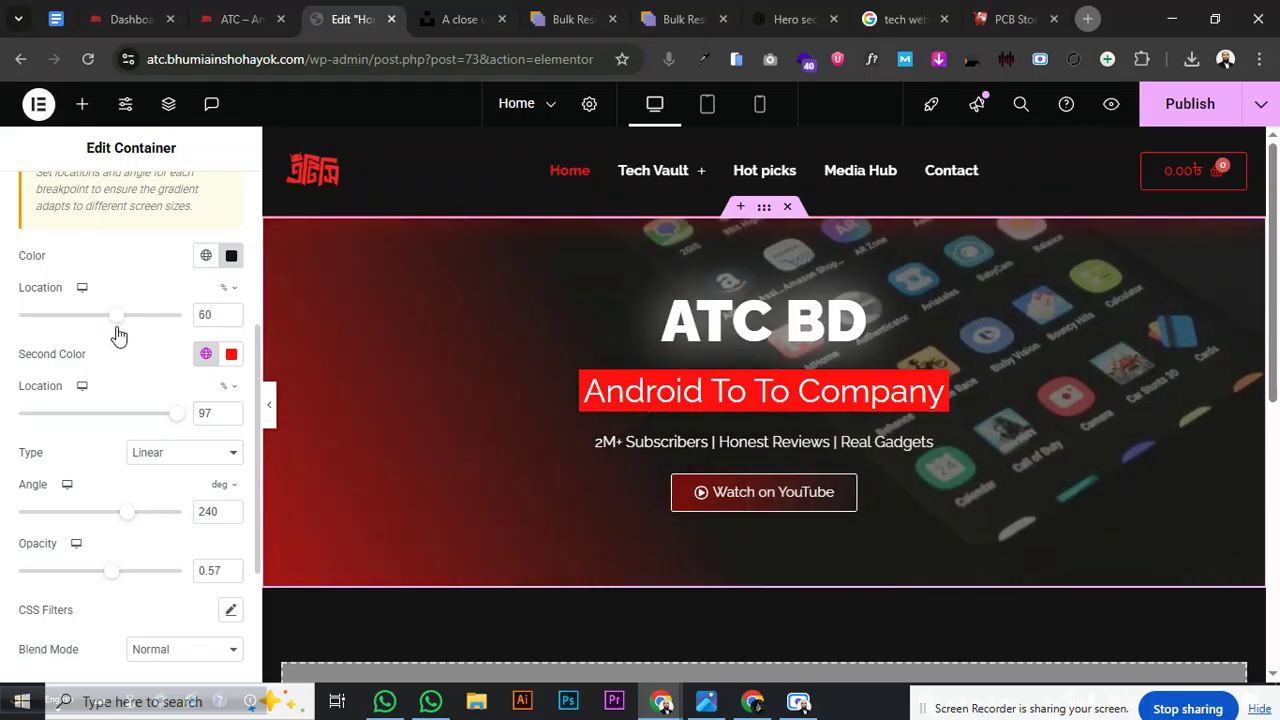
pyautogui.moveTo(109, 578); pyautogui.dragTo(158, 578)
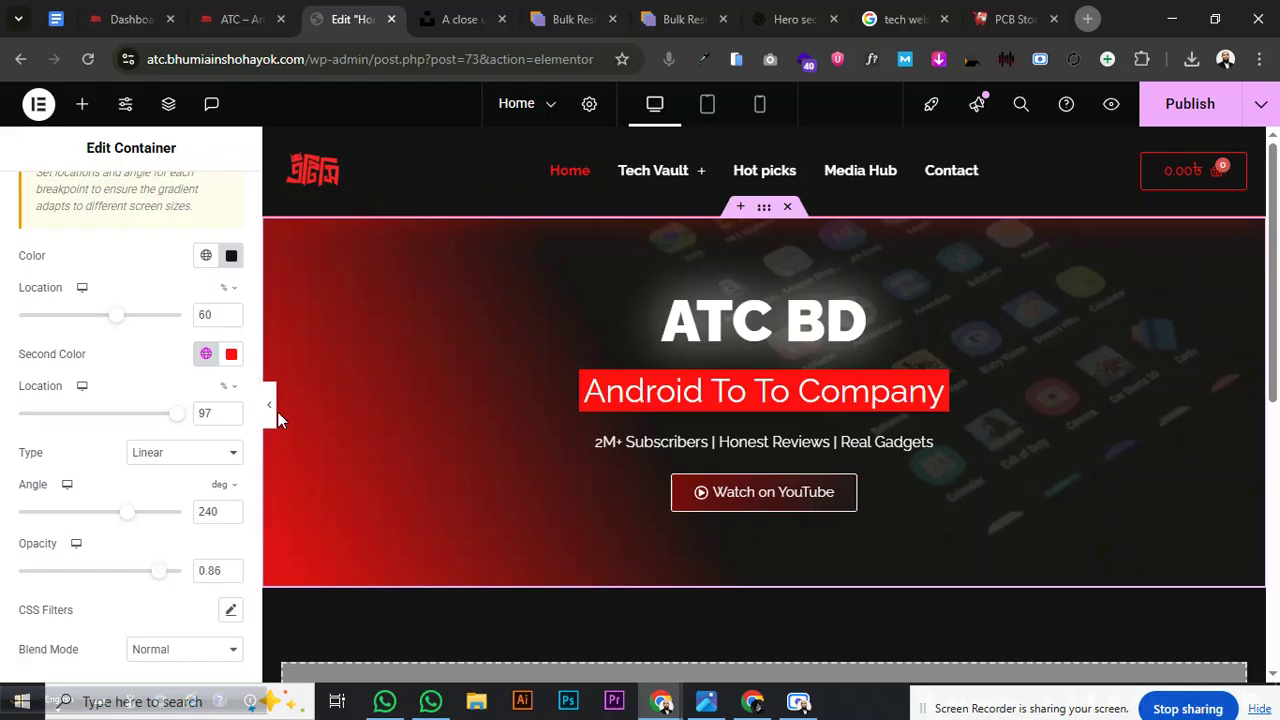
# Make the gradient's second color semi-transparent, about #FF111163, and preview the hero without the editing panel
pyautogui.click(231, 354)
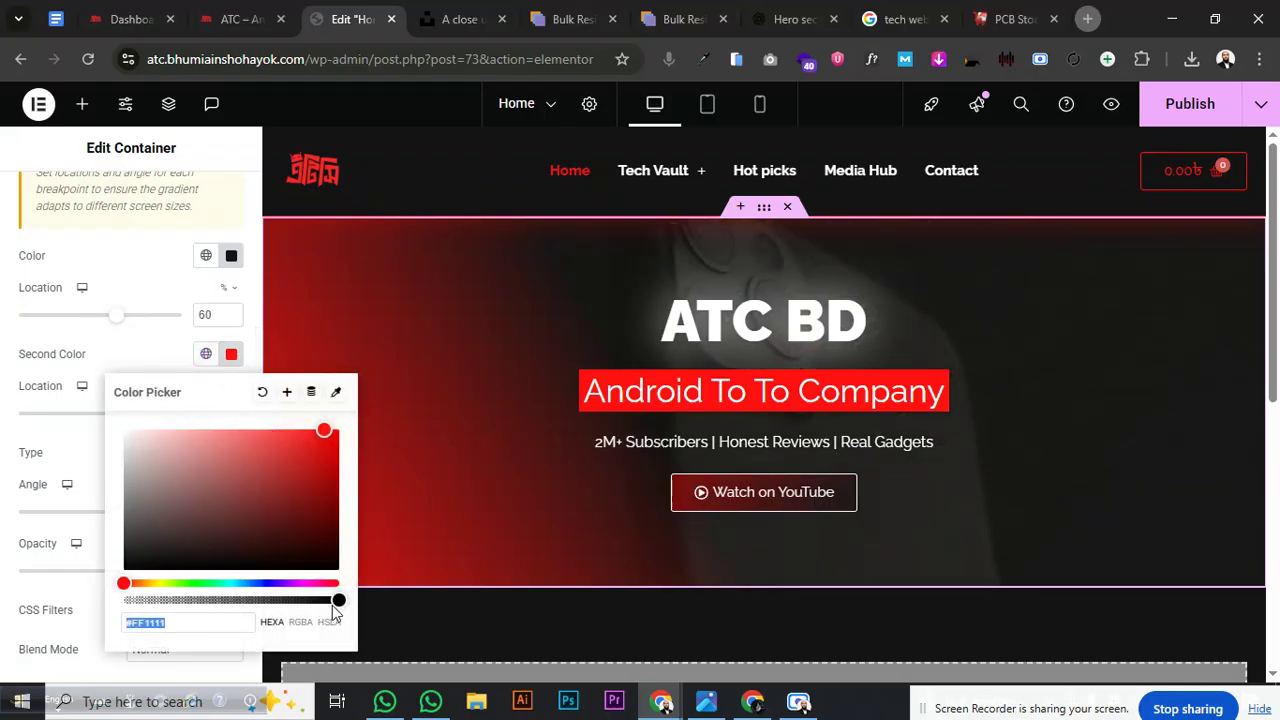
pyautogui.moveTo(332, 600); pyautogui.dragTo(216, 600)
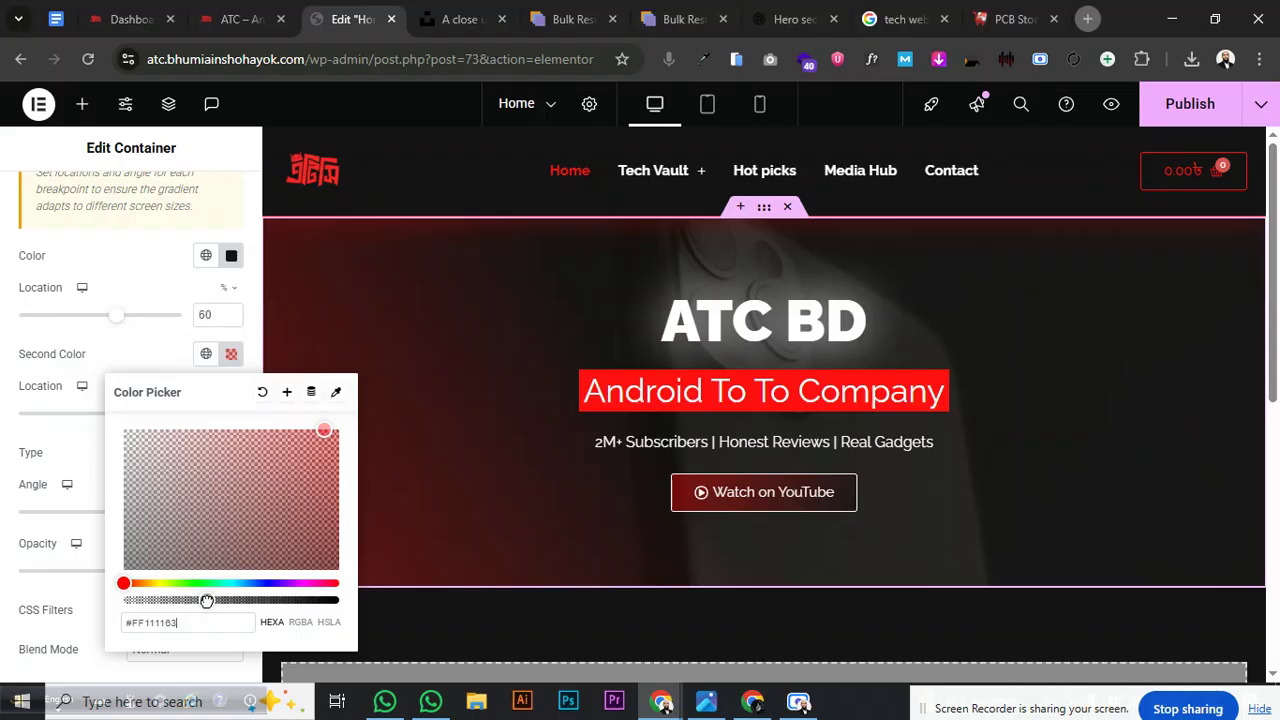
pyautogui.click(3, 469)
pyautogui.click(273, 417)
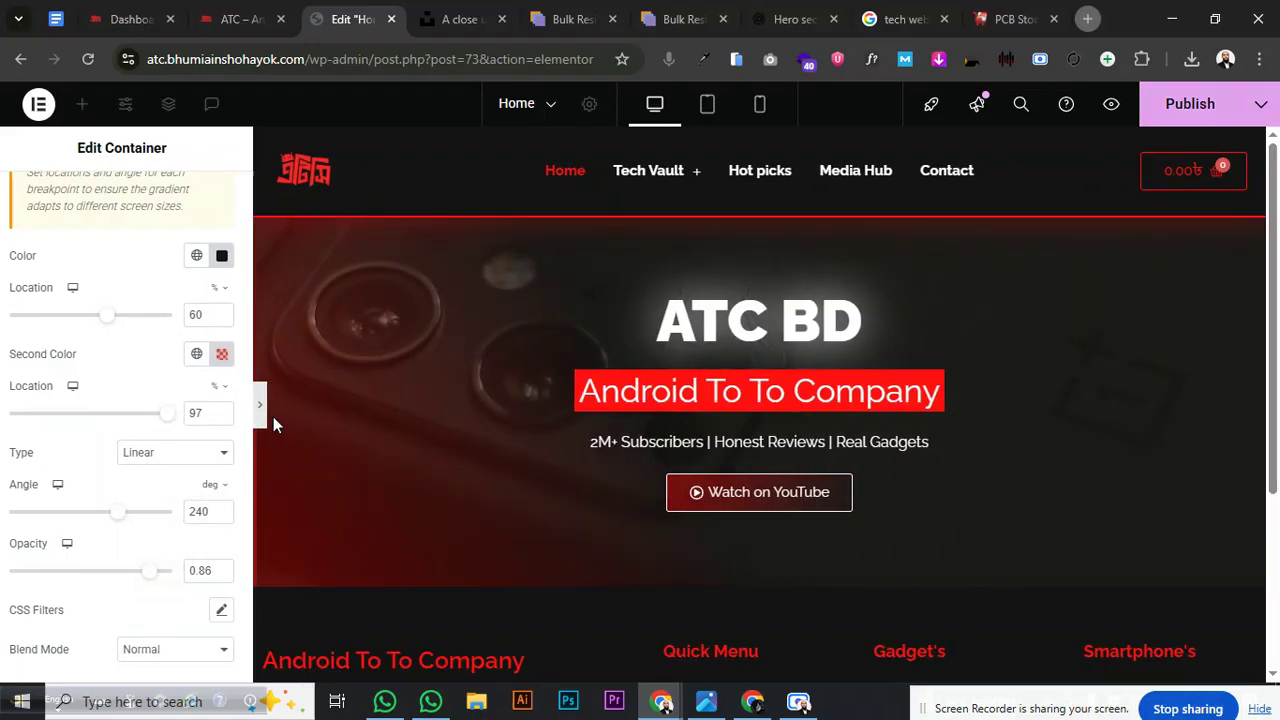
pyautogui.scroll(-3, 259, 418)
pyautogui.scroll(3, 258, 421)
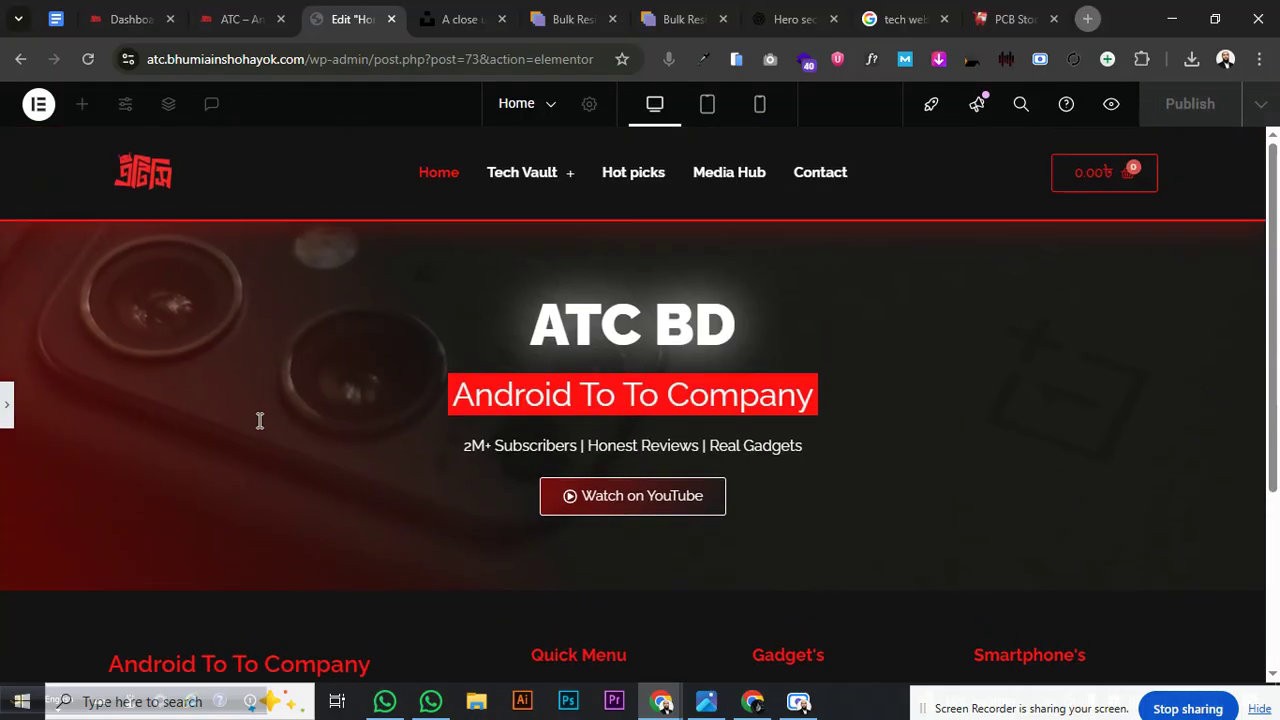
pyautogui.click(4, 408)
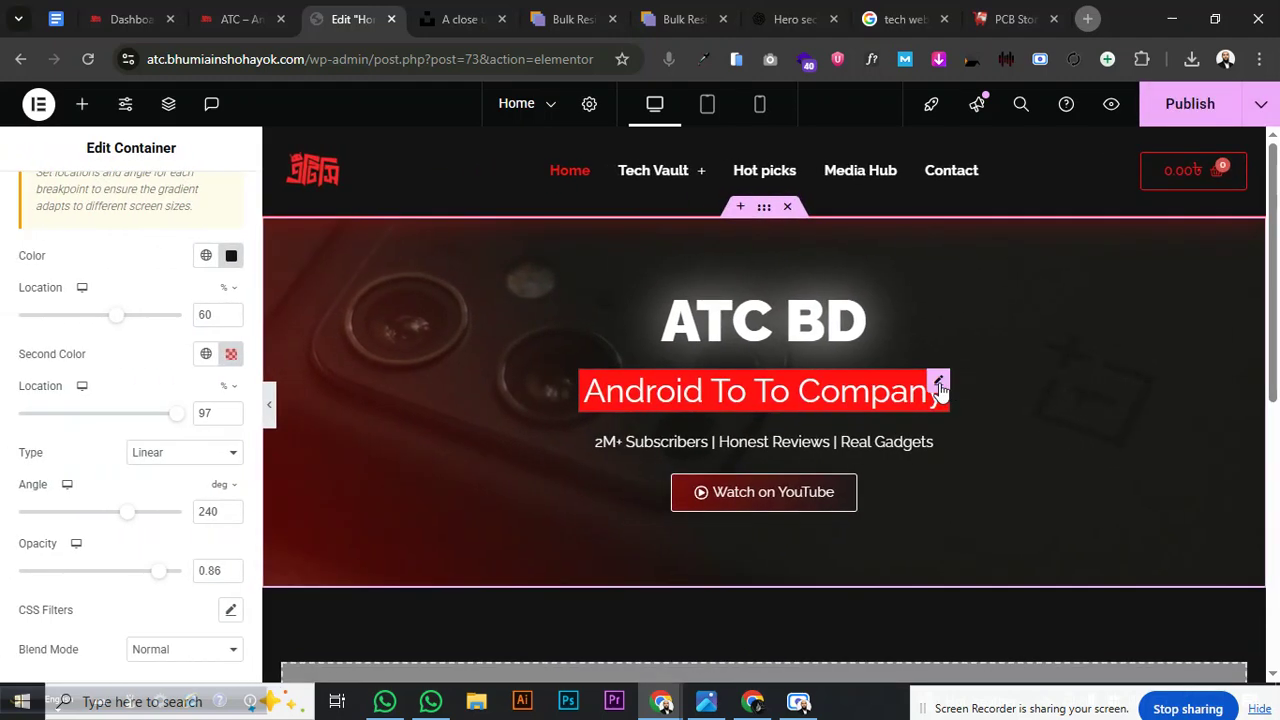
# Set the padding of the "Android To To Company" heading to 8 px on all sides
pyautogui.click(800, 394)
pyautogui.click(228, 212)
pyautogui.click(36, 264)
pyautogui.scroll(-2, 120, 386)
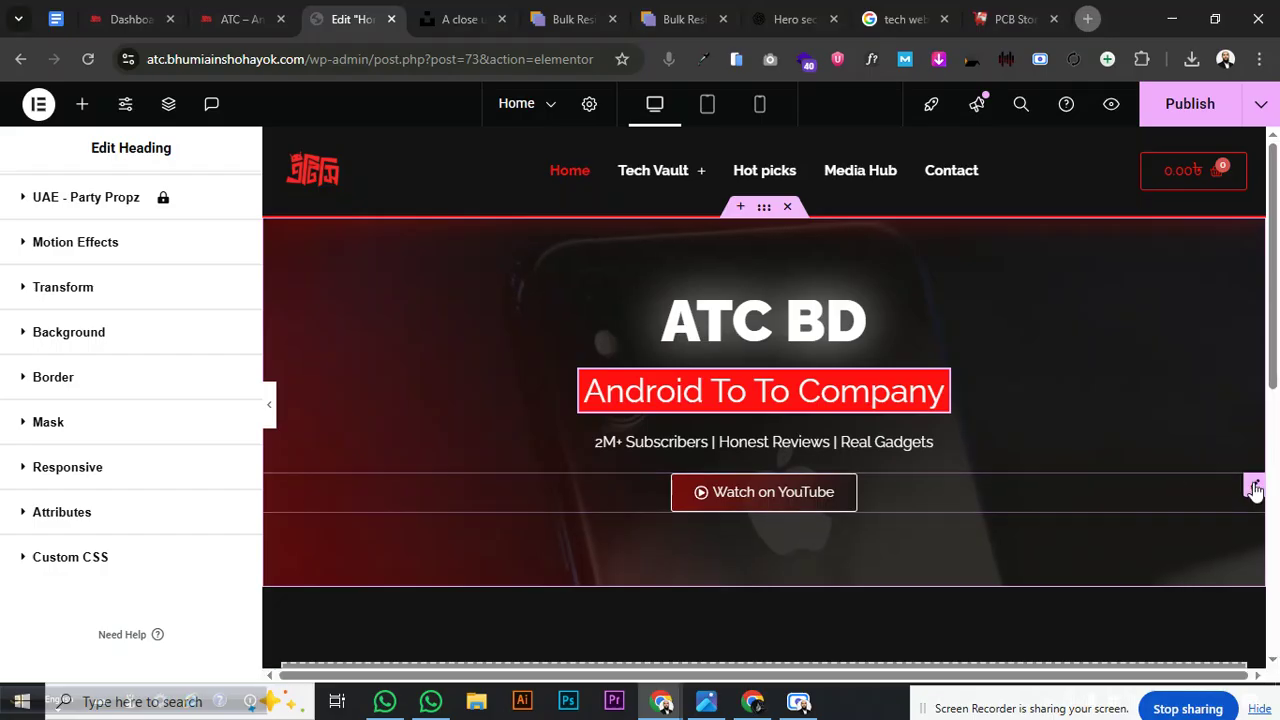
pyautogui.scroll(2, 143, 326)
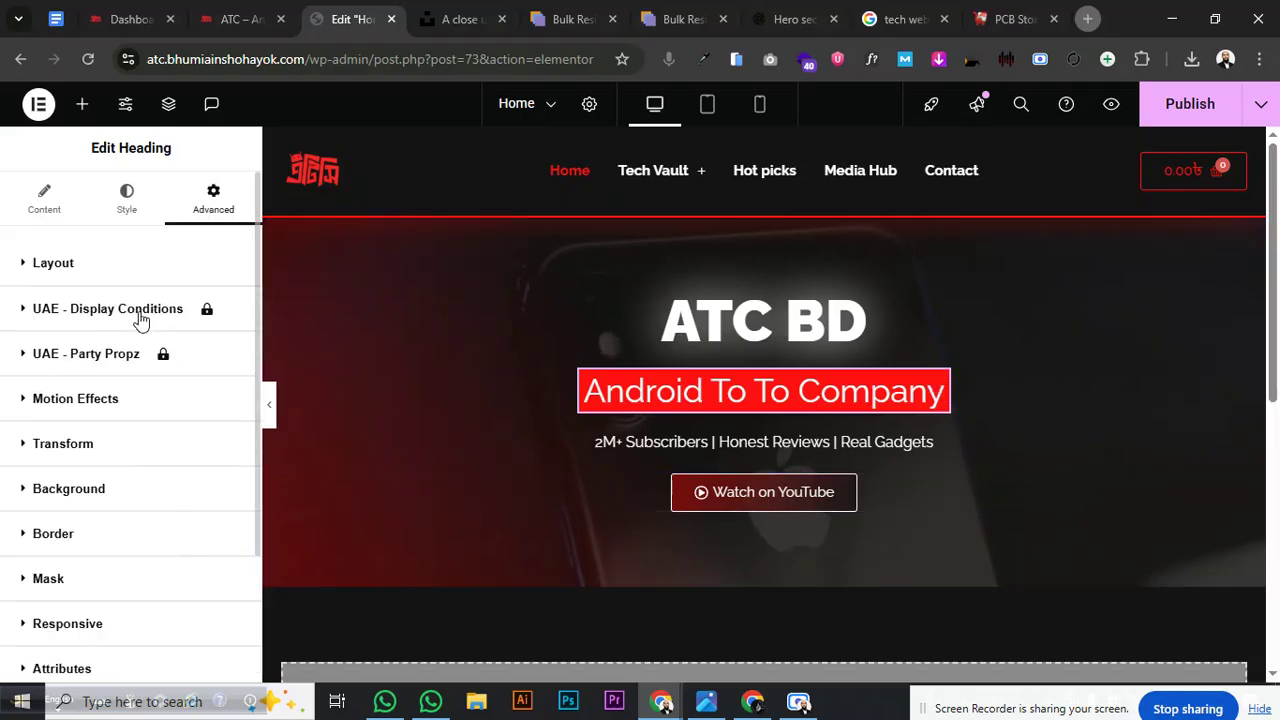
pyautogui.click(88, 268)
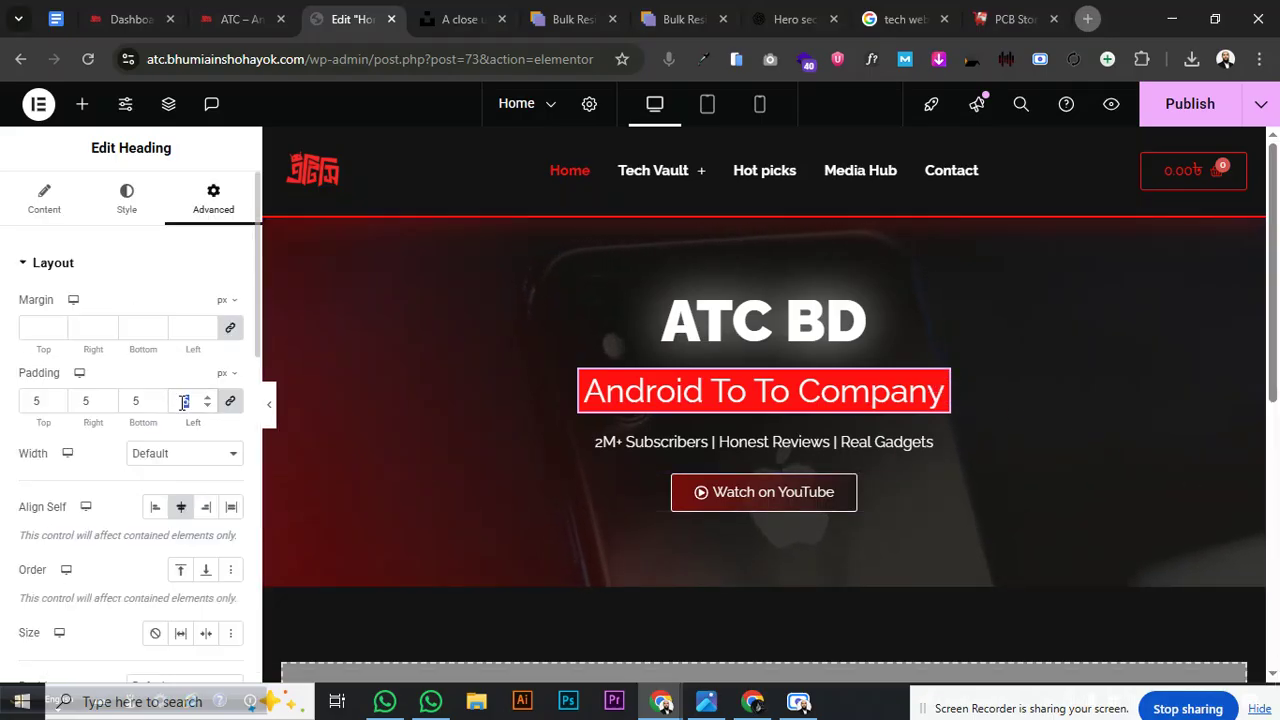
pyautogui.write('10')
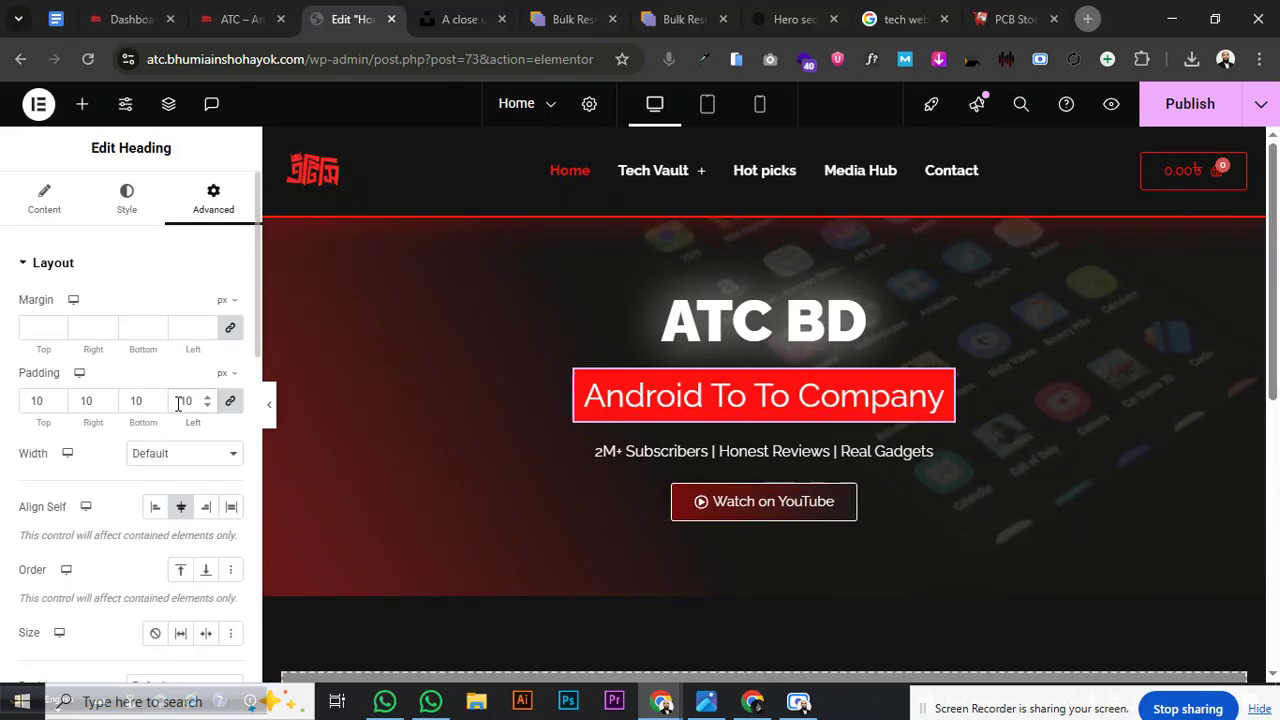
pyautogui.click(207, 408)
pyautogui.click(207, 408)
pyautogui.click(207, 408)
pyautogui.click(207, 408)
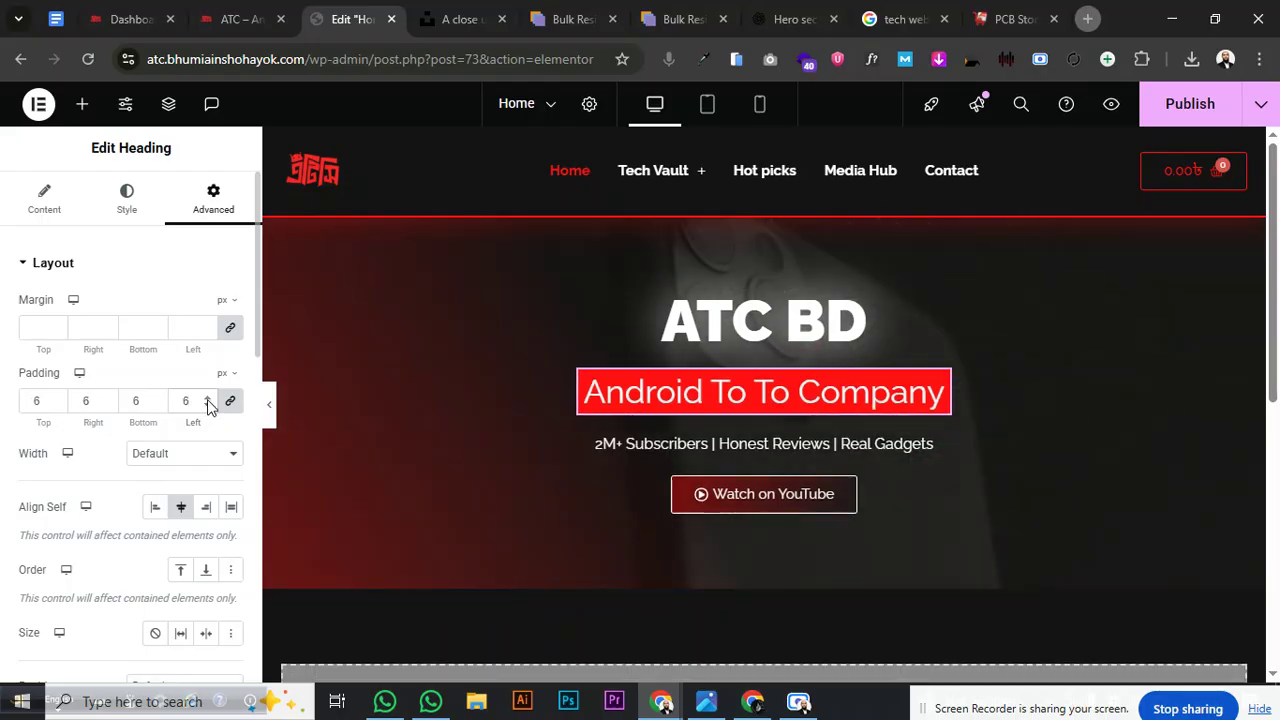
pyautogui.click(208, 399)
pyautogui.click(208, 399)
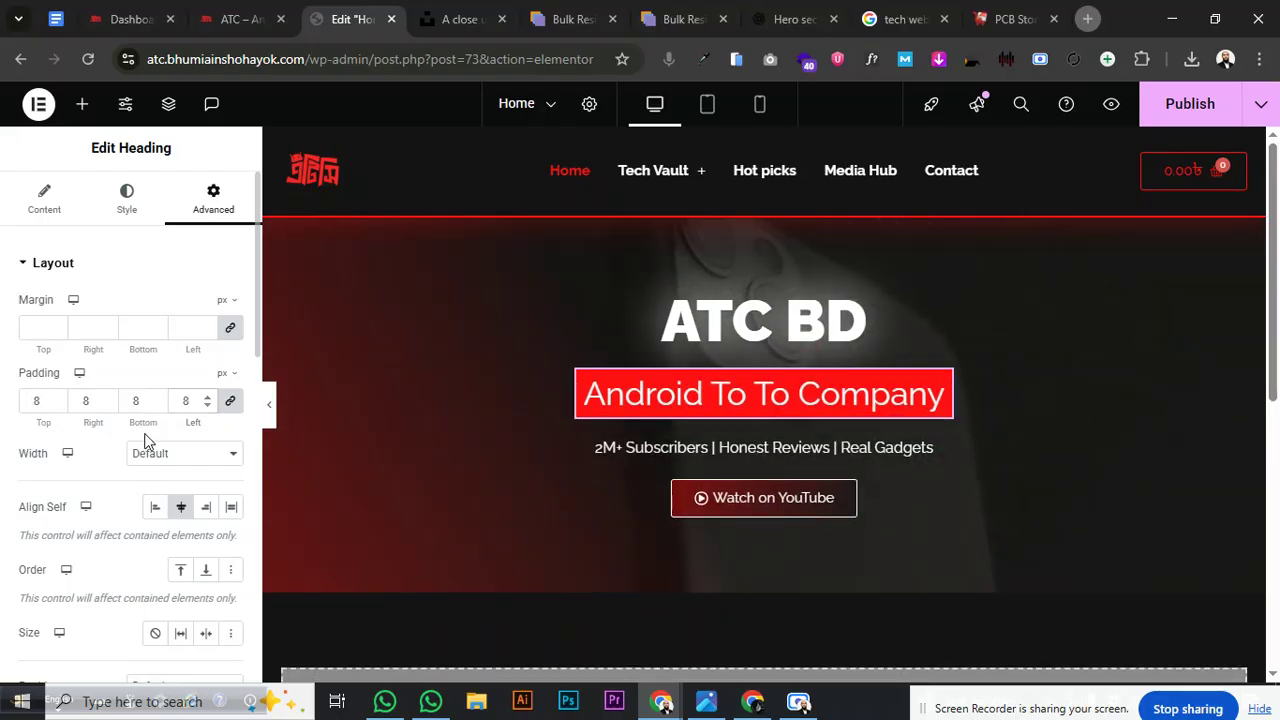
# Give the "Android To To Company" heading a 2 px border radius on all corners and publish the page
pyautogui.scroll(-10, 145, 441)
pyautogui.click(100, 635)
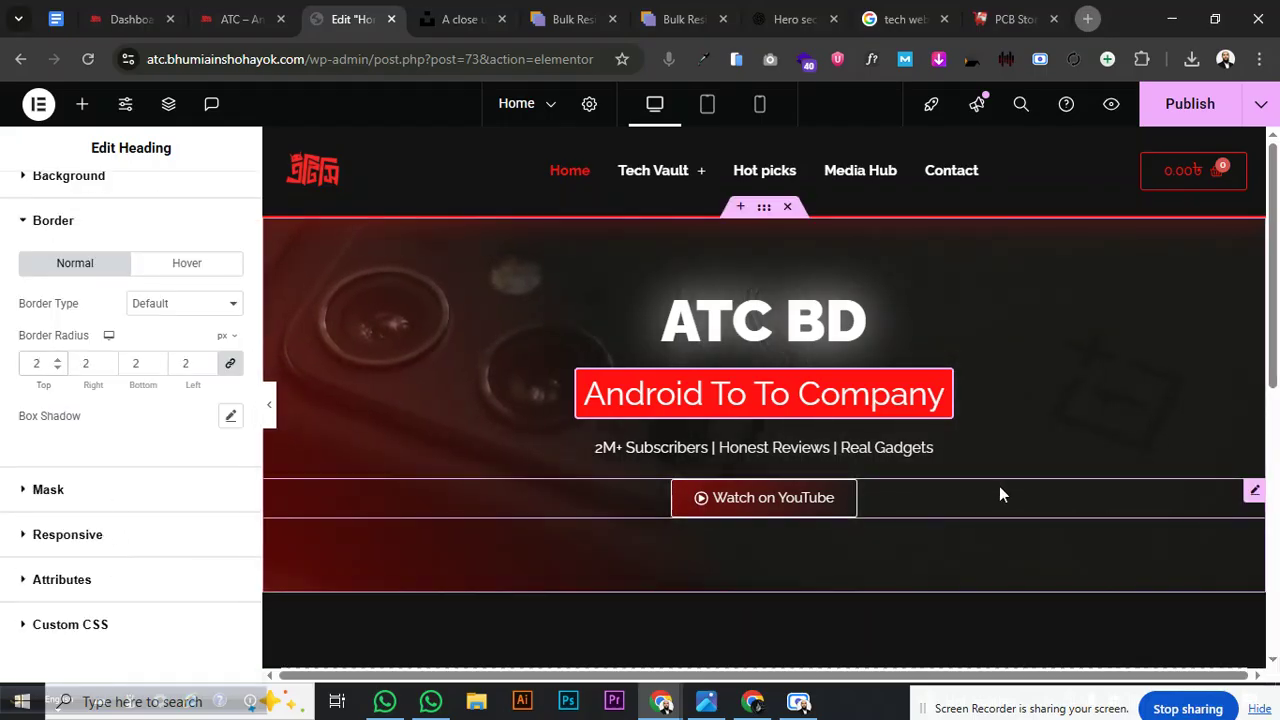
pyautogui.click(1251, 491)
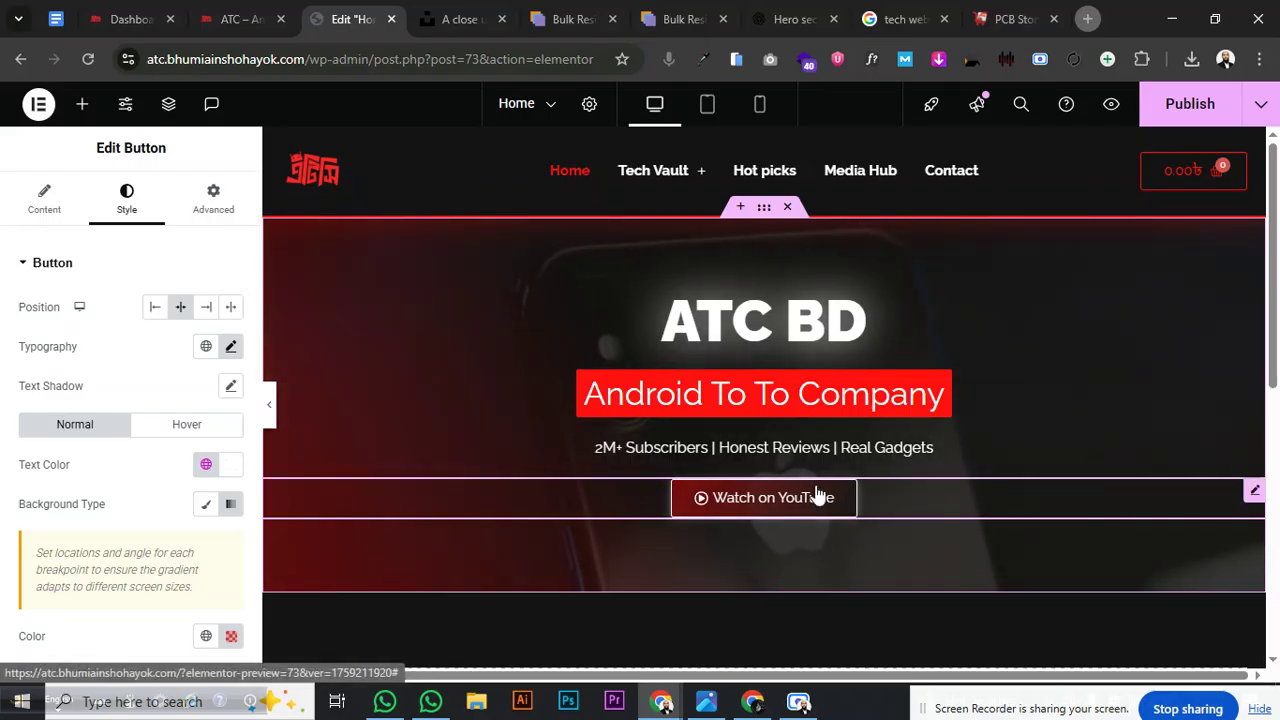
pyautogui.click(1180, 104)
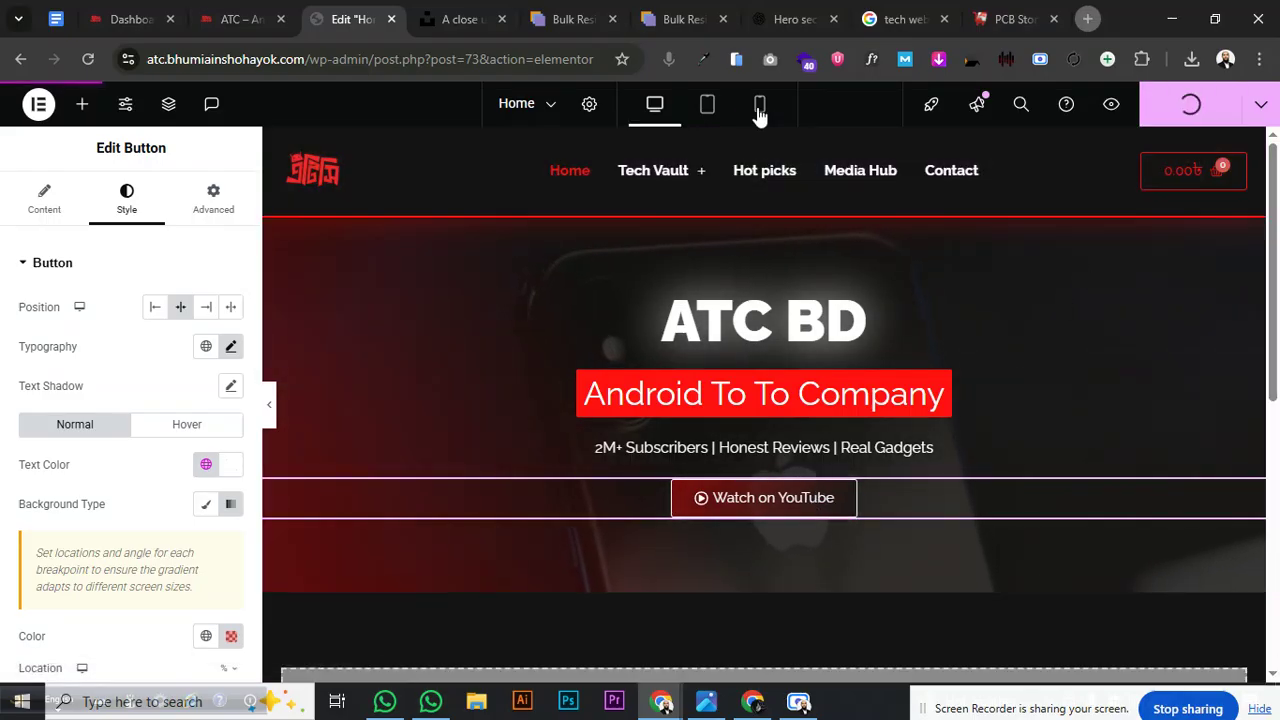
# Preview the page in the mobile layout and set the "ATC BD" heading's mobile font size to 45 px
pyautogui.click(777, 109)
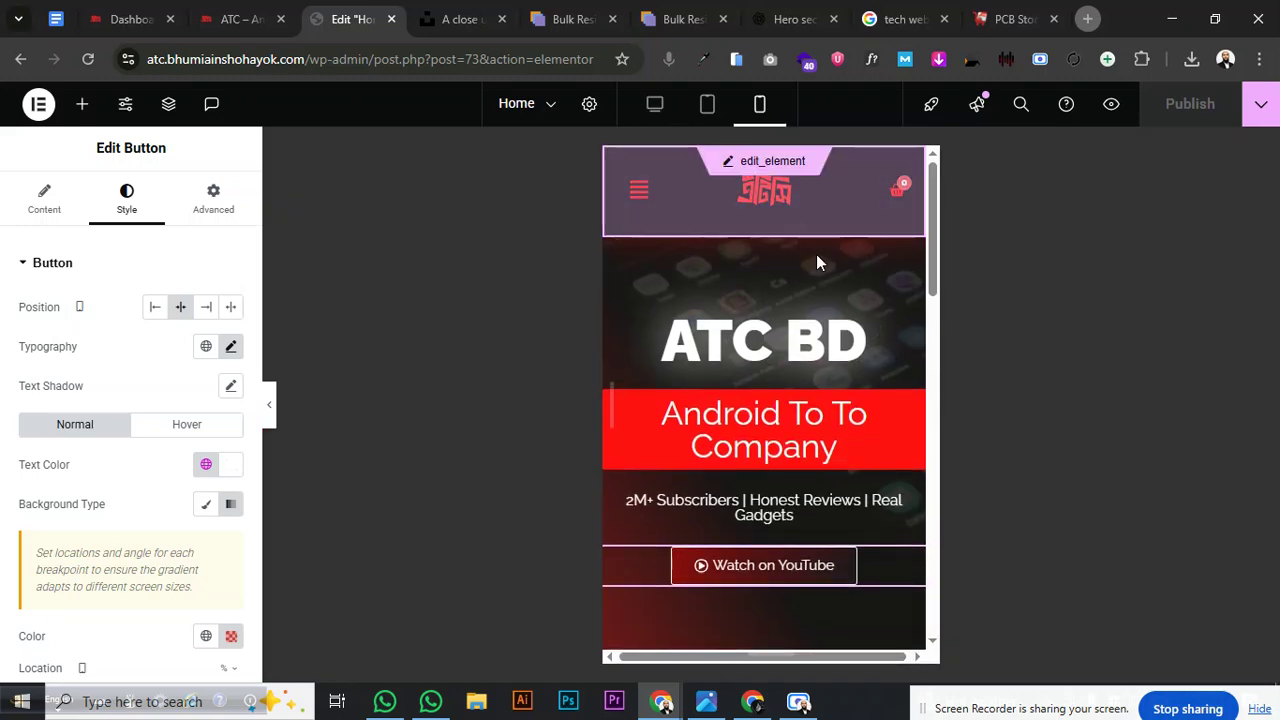
pyautogui.click(685, 338)
pyautogui.click(231, 360)
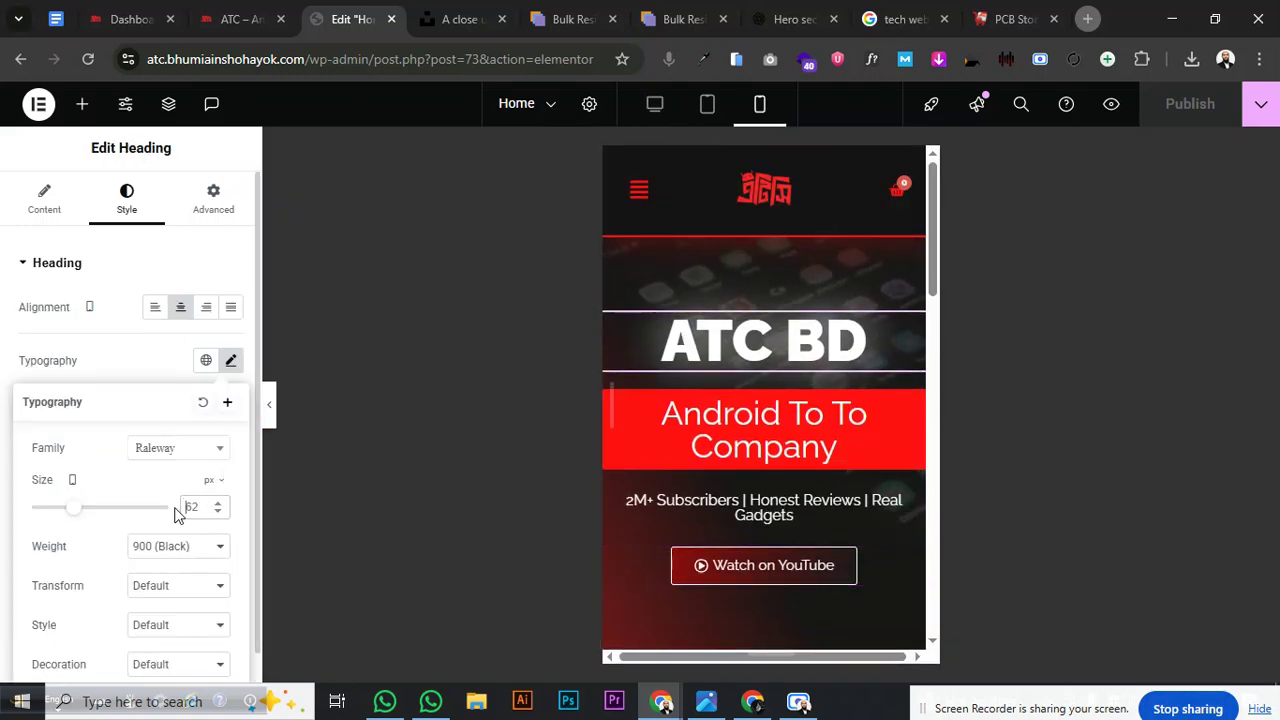
pyautogui.click(184, 508)
pyautogui.write('45')
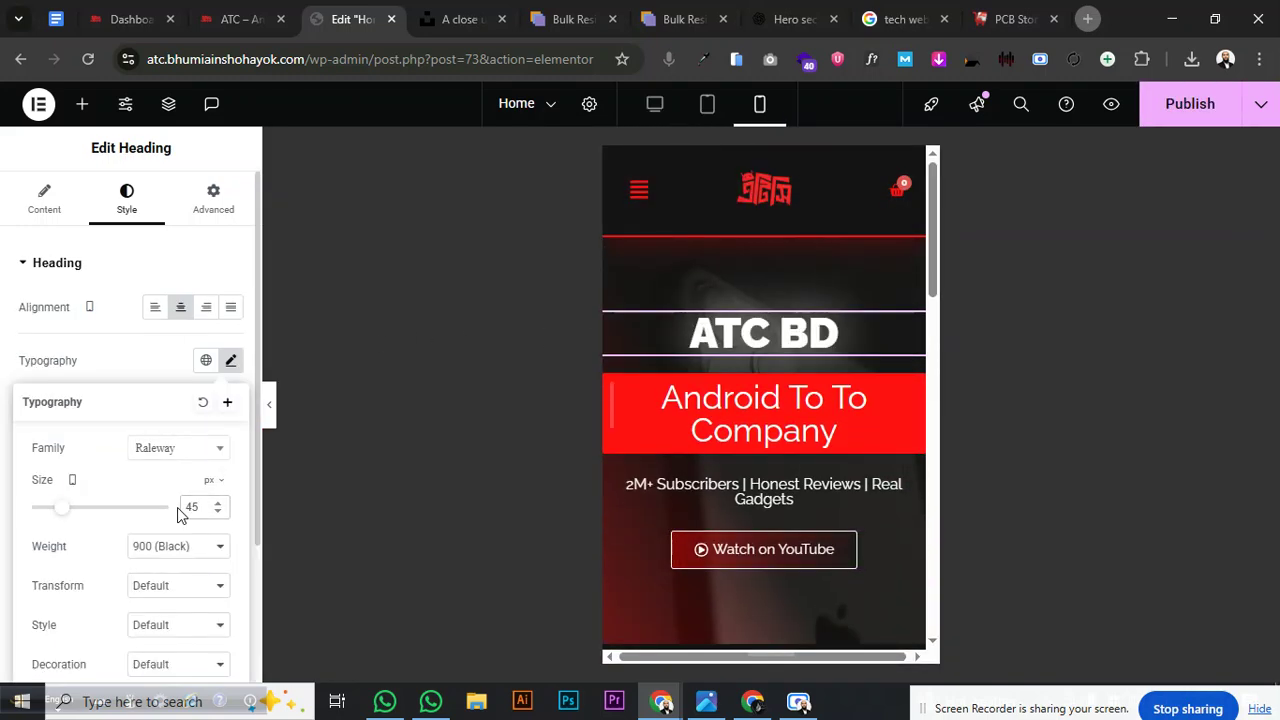
# Open the "Android To To Company" heading's settings for editing in the mobile layout
pyautogui.click(913, 393)
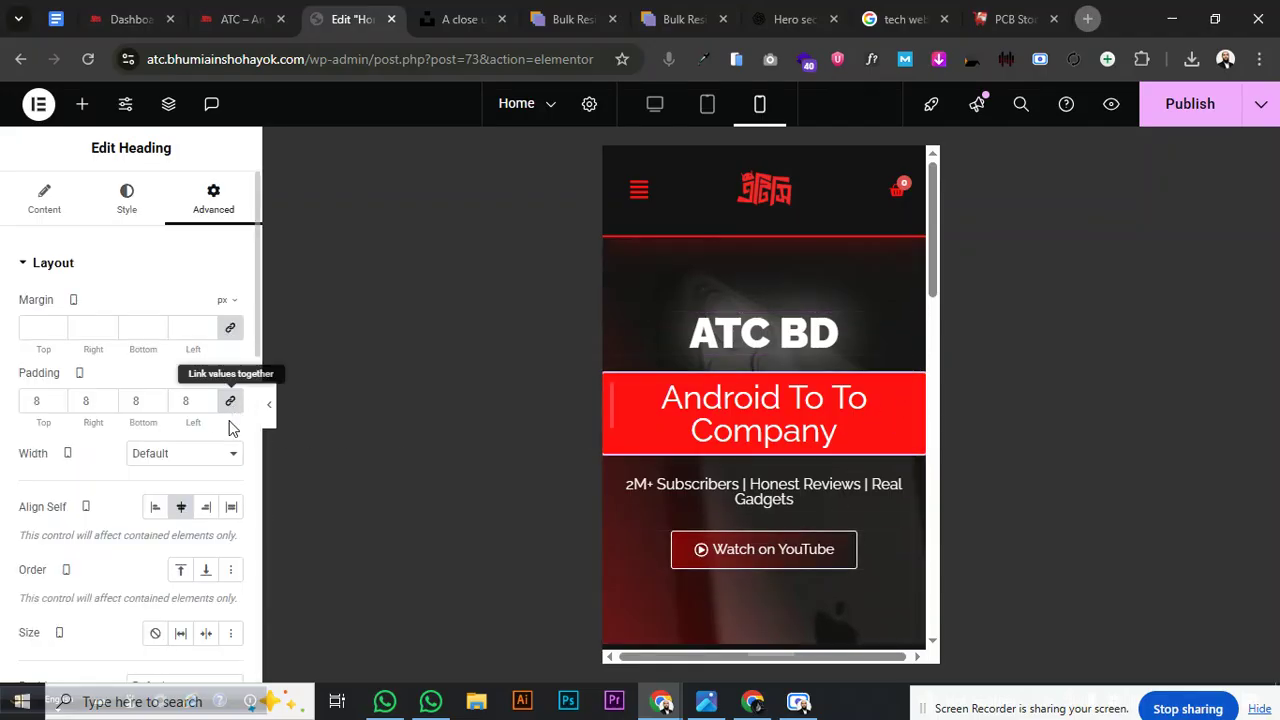
# Set the mobile font size of the "Android To To Company" heading to 20 px
pyautogui.click(126, 196)
pyautogui.click(231, 360)
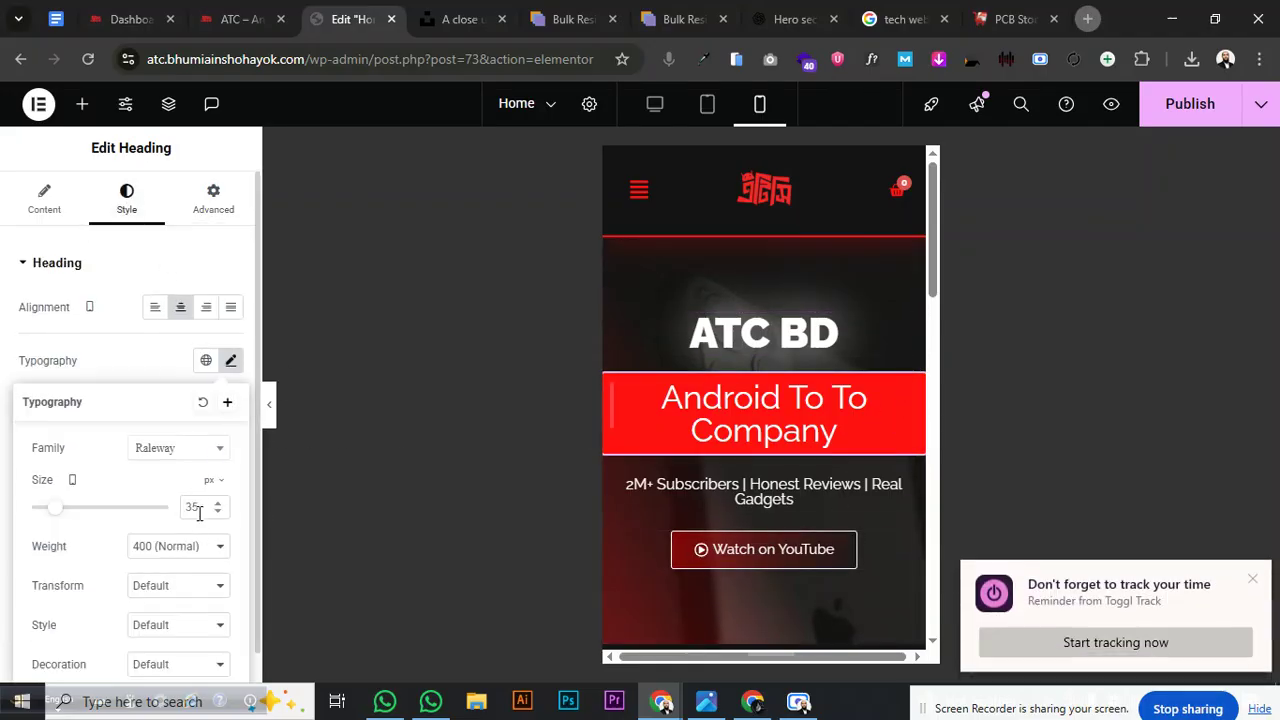
pyautogui.write('25')
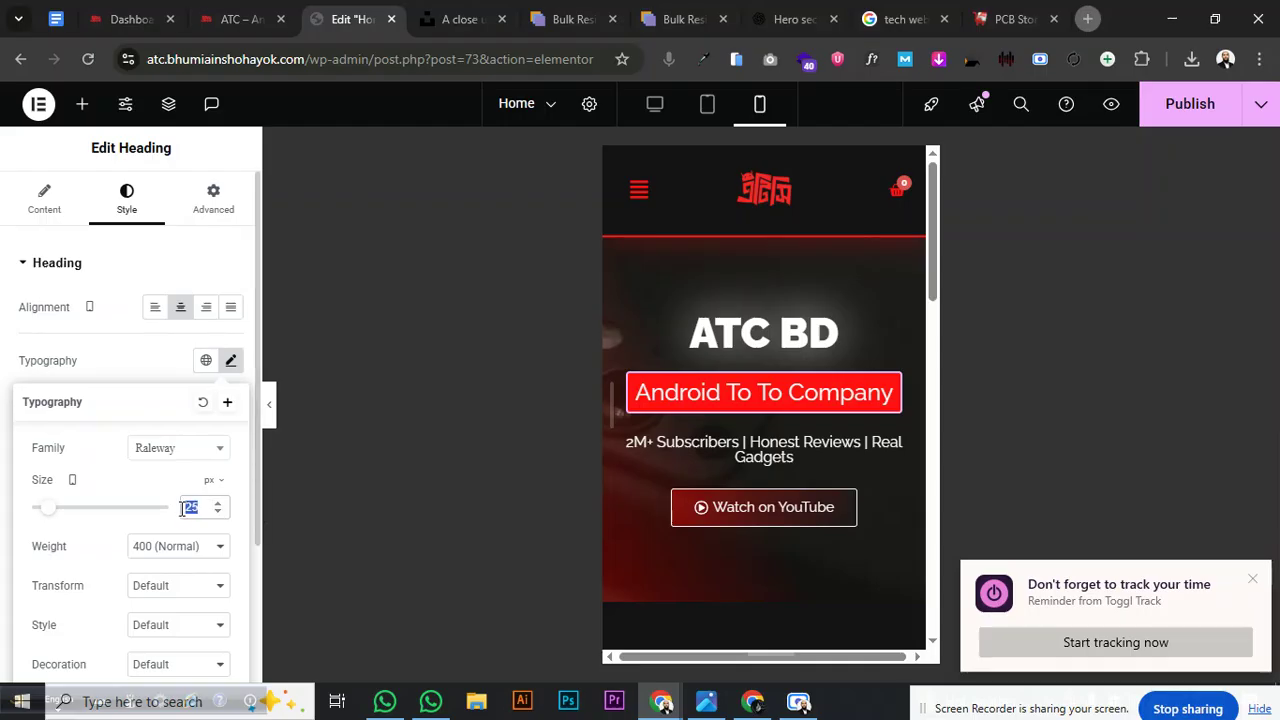
pyautogui.write('20')
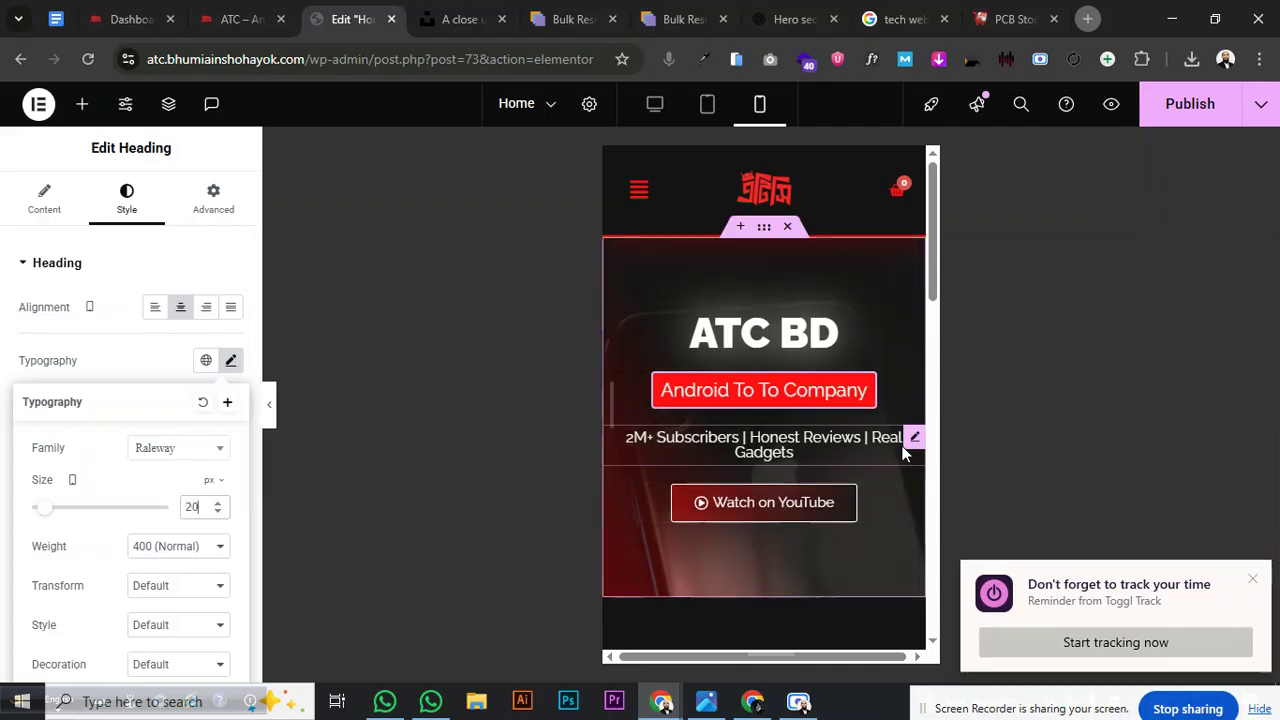
# Reduce the mobile font size of the "2M+ Subscribers | Honest Reviews | Real Gadgets" heading to 10 px
pyautogui.click(912, 437)
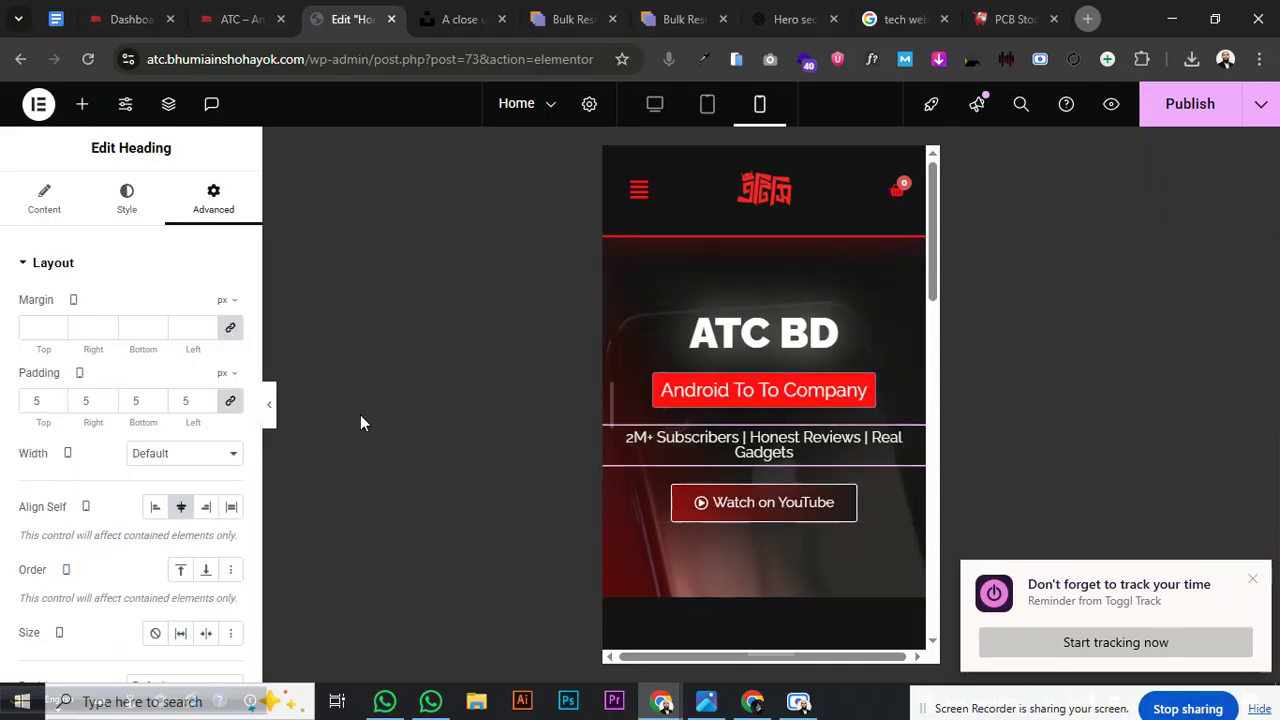
pyautogui.click(124, 197)
pyautogui.click(230, 360)
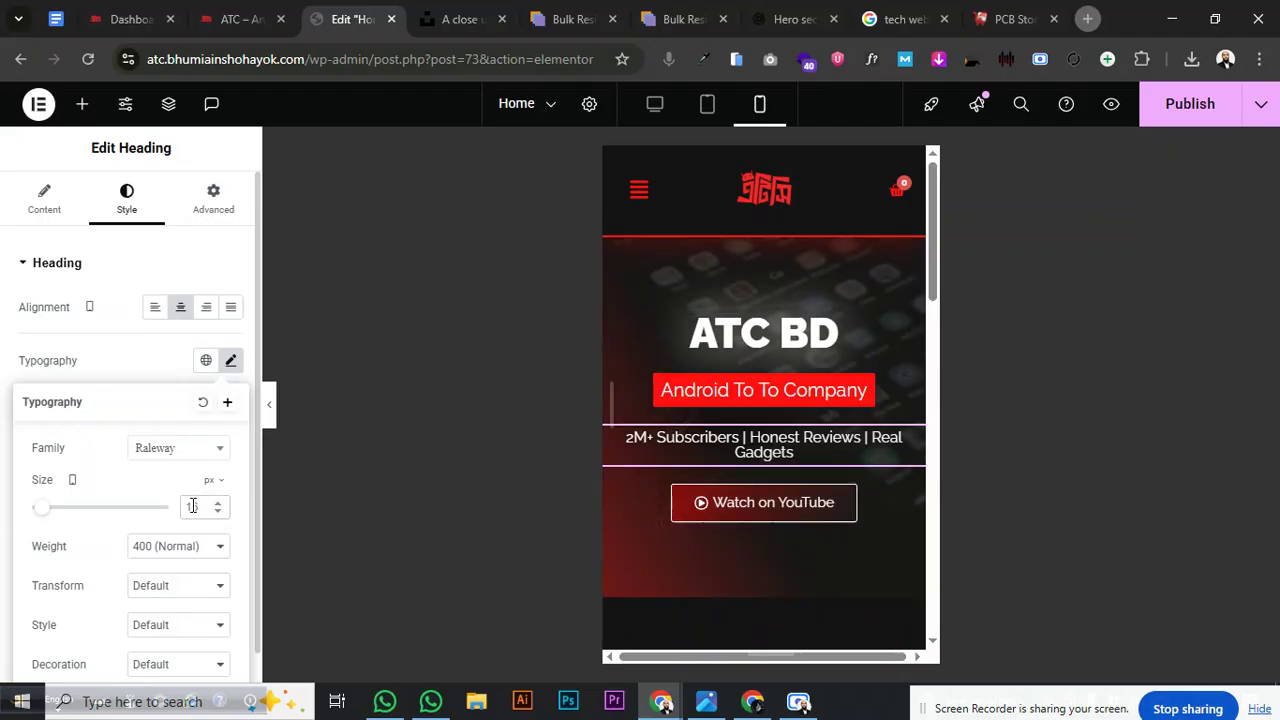
pyautogui.press('BackSpace')
pyautogui.write('2')
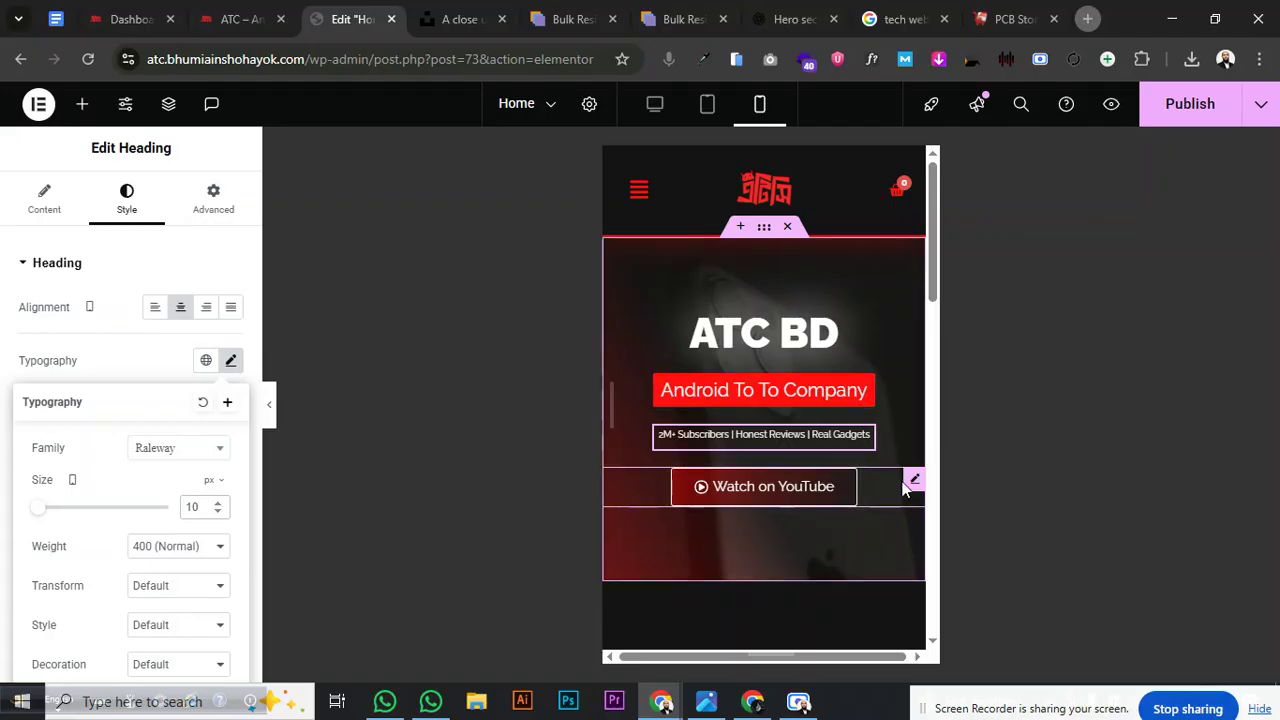
# Set the mobile text size of the "Watch on YouTube" button to 10 px
pyautogui.click(915, 484)
pyautogui.click(231, 346)
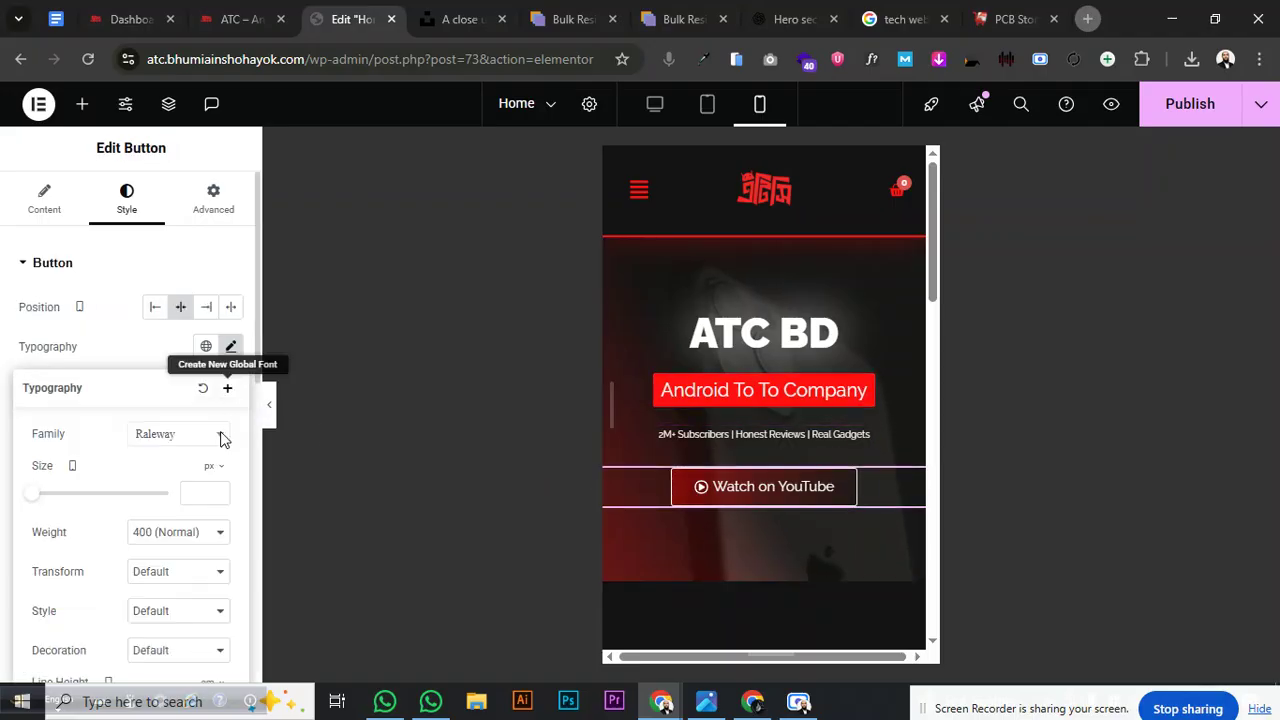
pyautogui.write('12')
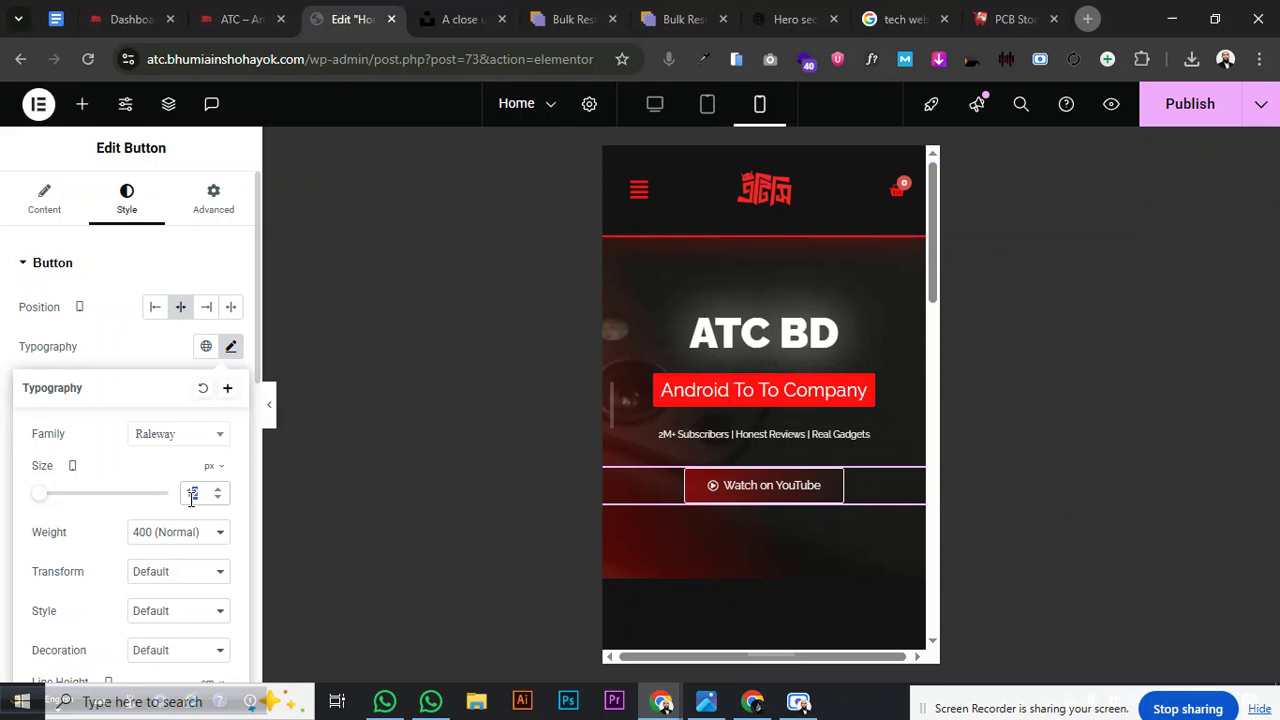
pyautogui.write('10')
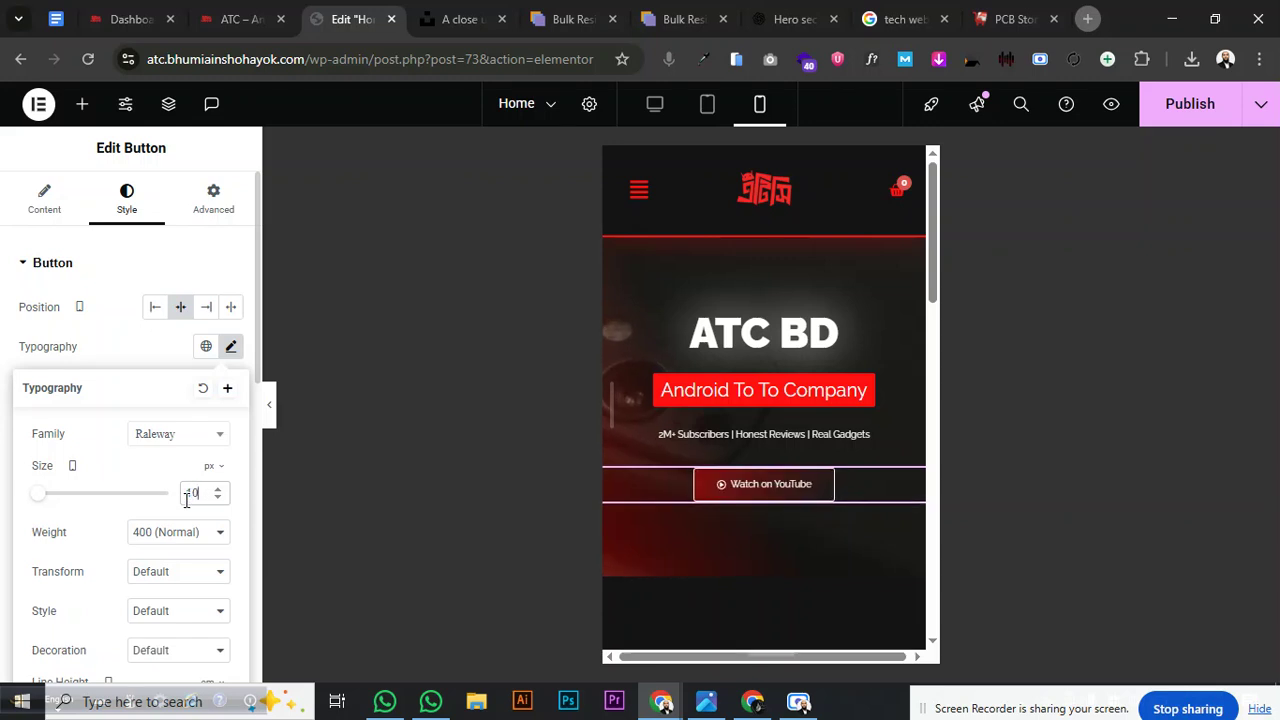
# Unlink the hero container's mobile padding and set its top and bottom values to 50 px
pyautogui.click(866, 388)
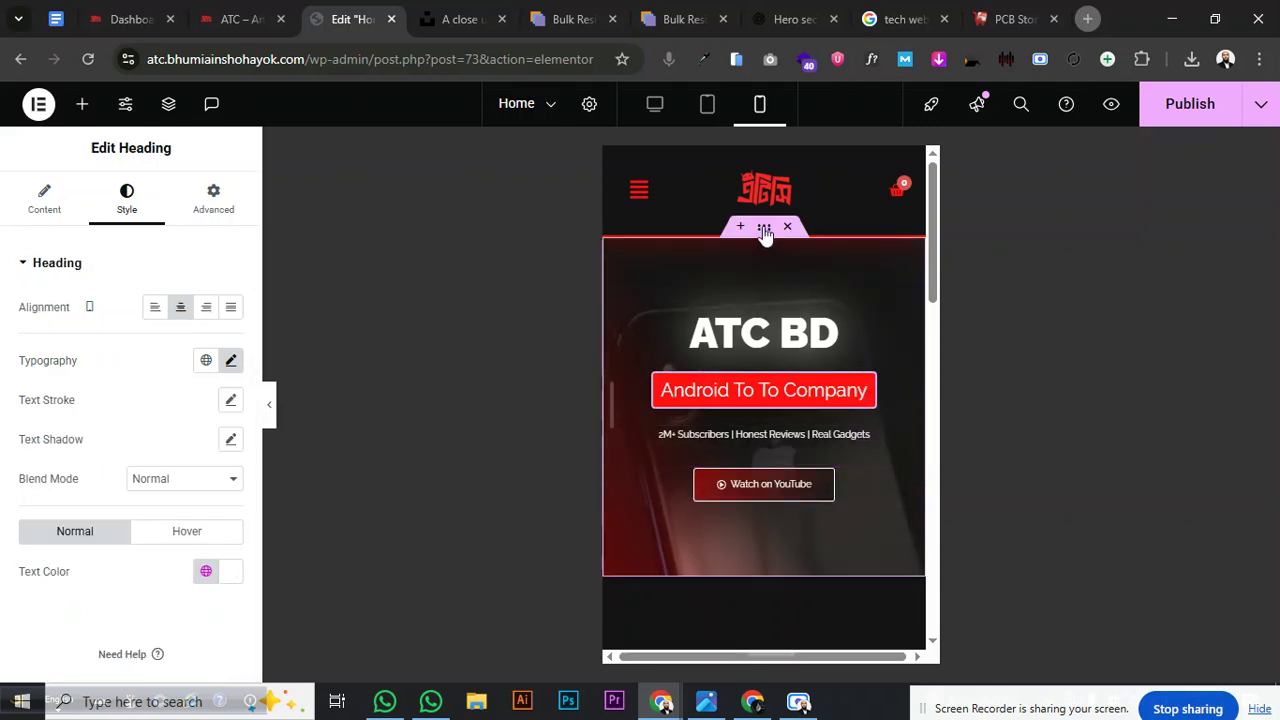
pyautogui.click(672, 292)
pyautogui.click(213, 198)
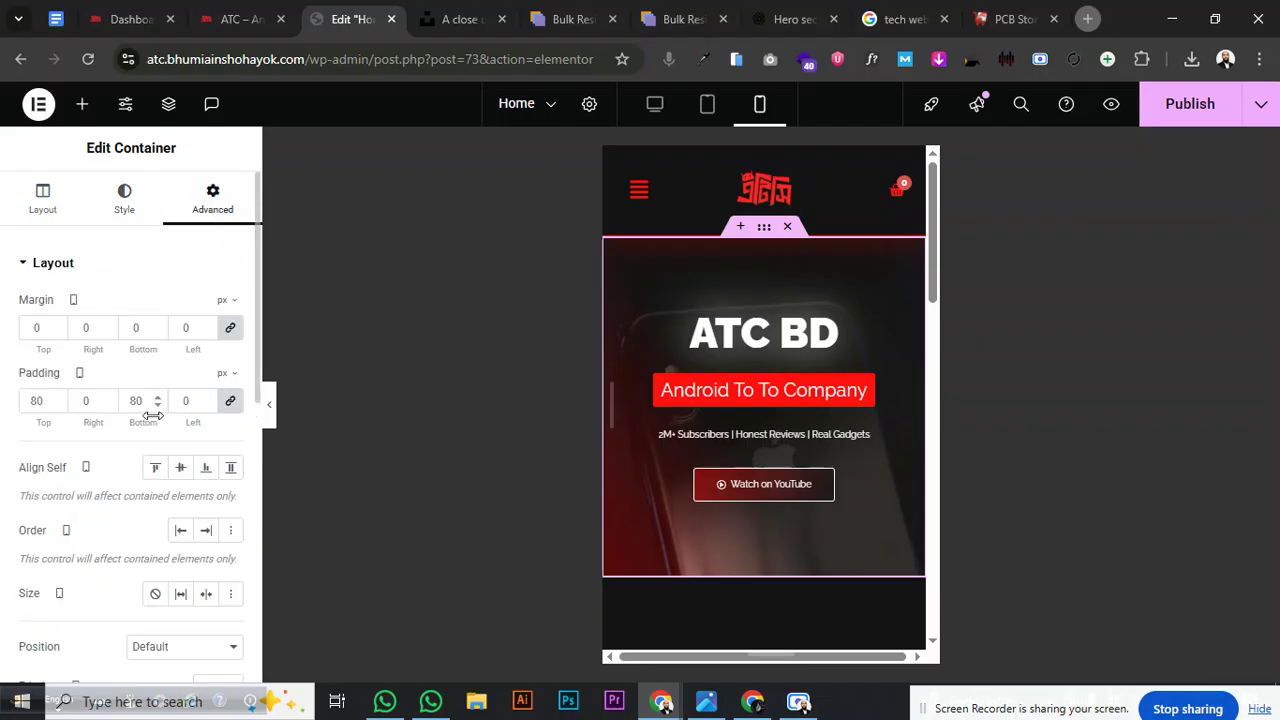
pyautogui.click(233, 405)
pyautogui.doubleClick(138, 402)
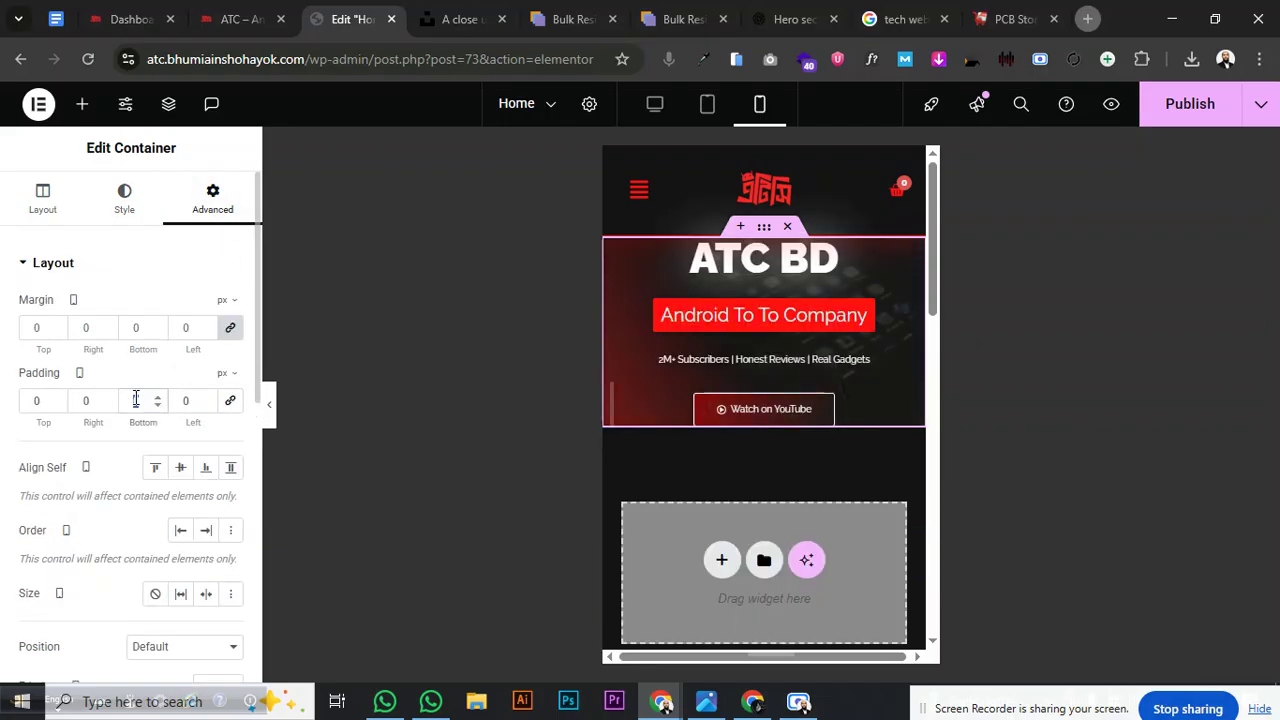
pyautogui.write('50')
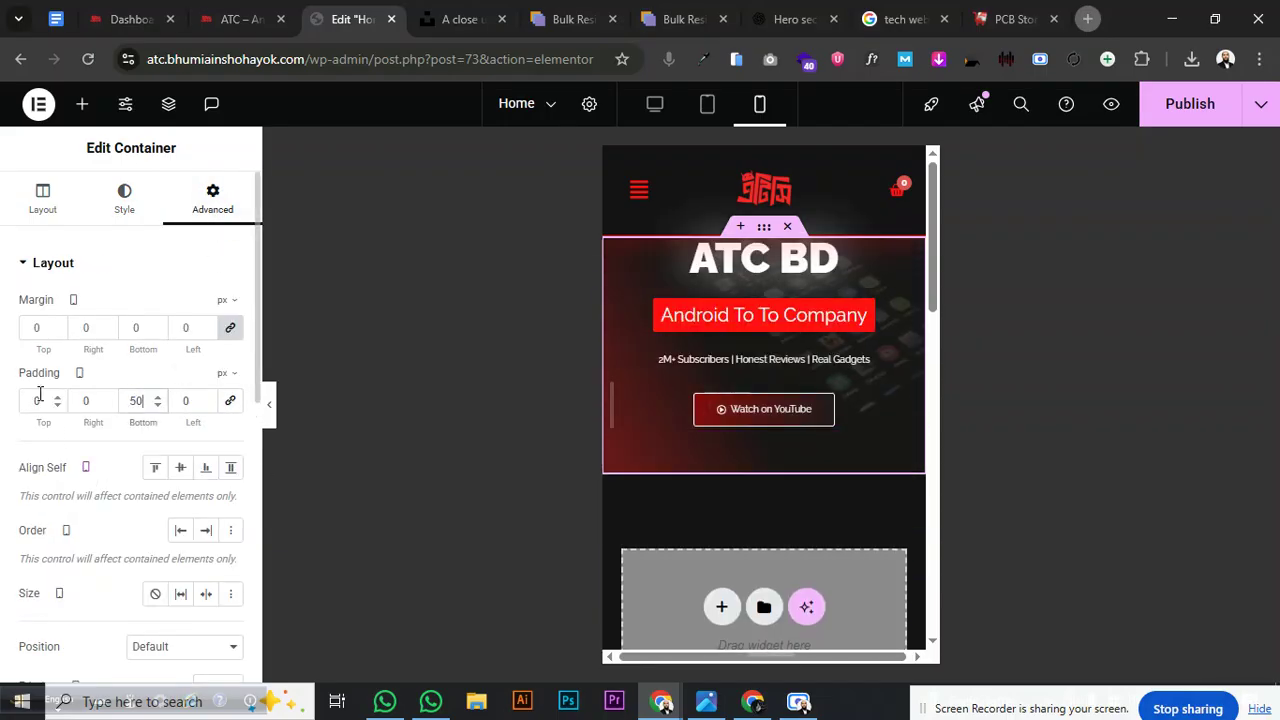
pyautogui.write('50')
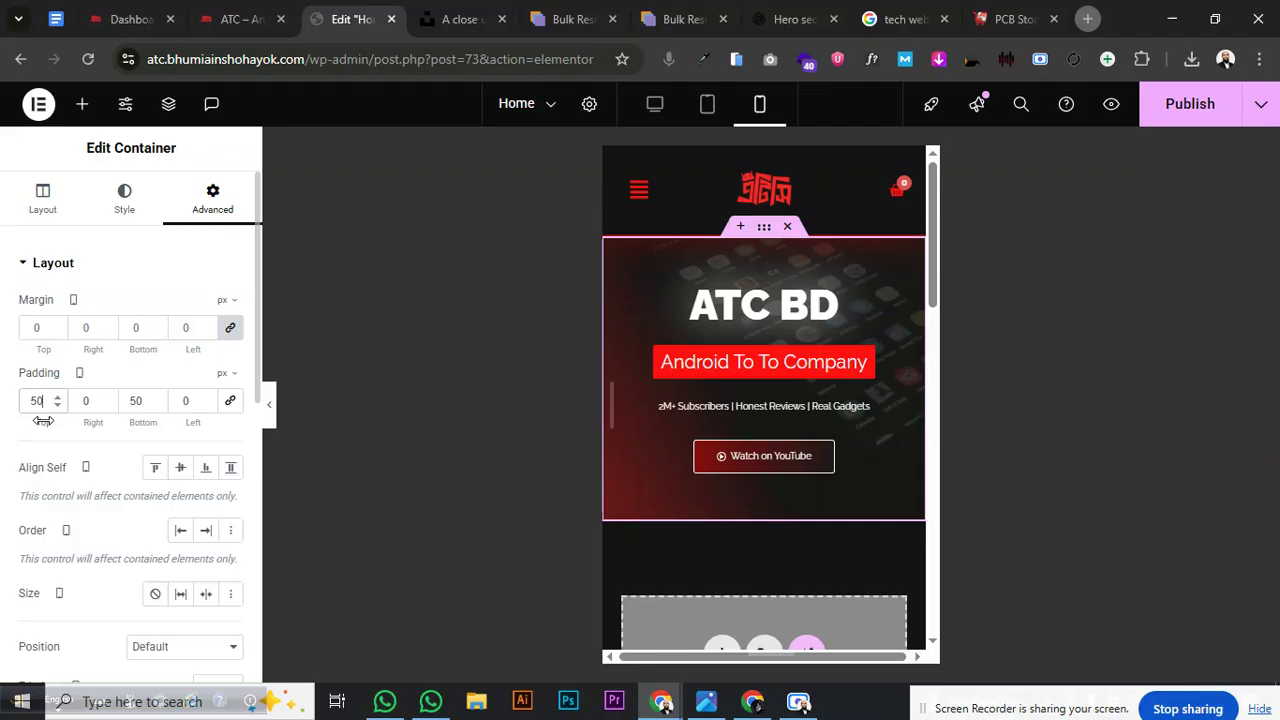
# Set the hero container's column and row gaps to 10 px for mobile and publish the page
pyautogui.click(45, 205)
pyautogui.scroll(-2, 123, 405)
pyautogui.scroll(-3, 170, 510)
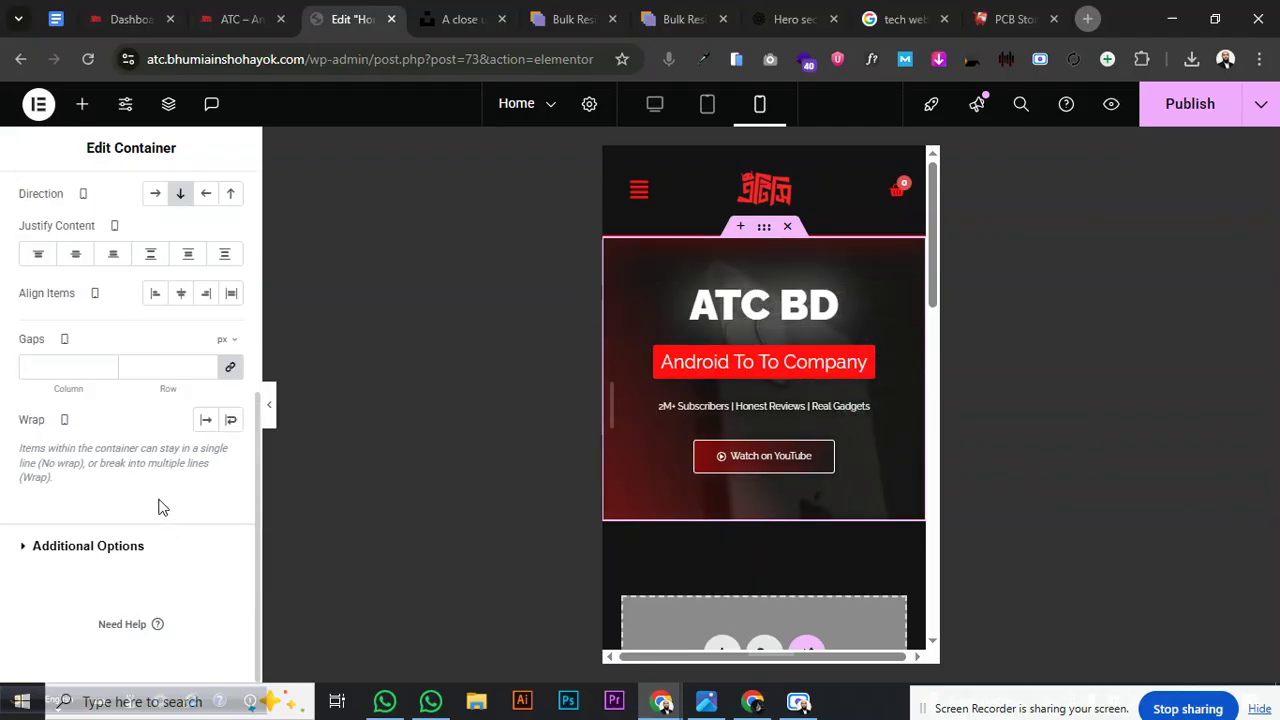
pyautogui.click(159, 366)
pyautogui.write('10')
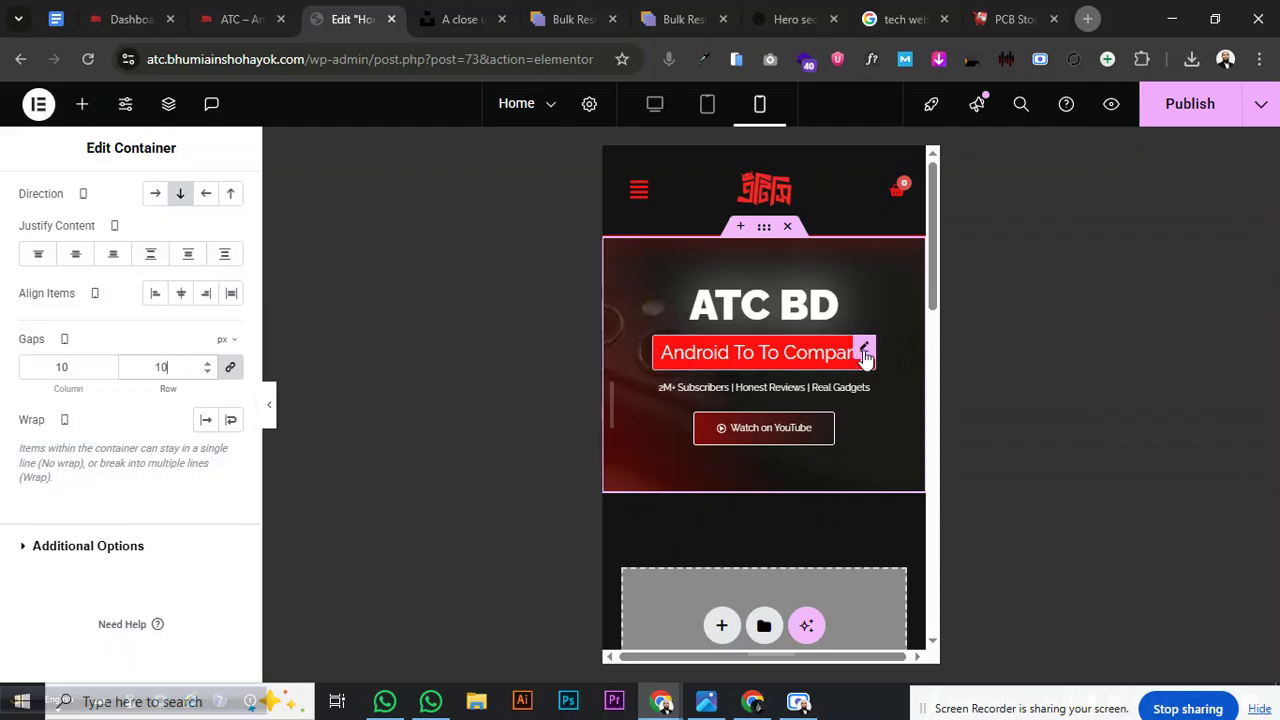
pyautogui.click(1183, 112)
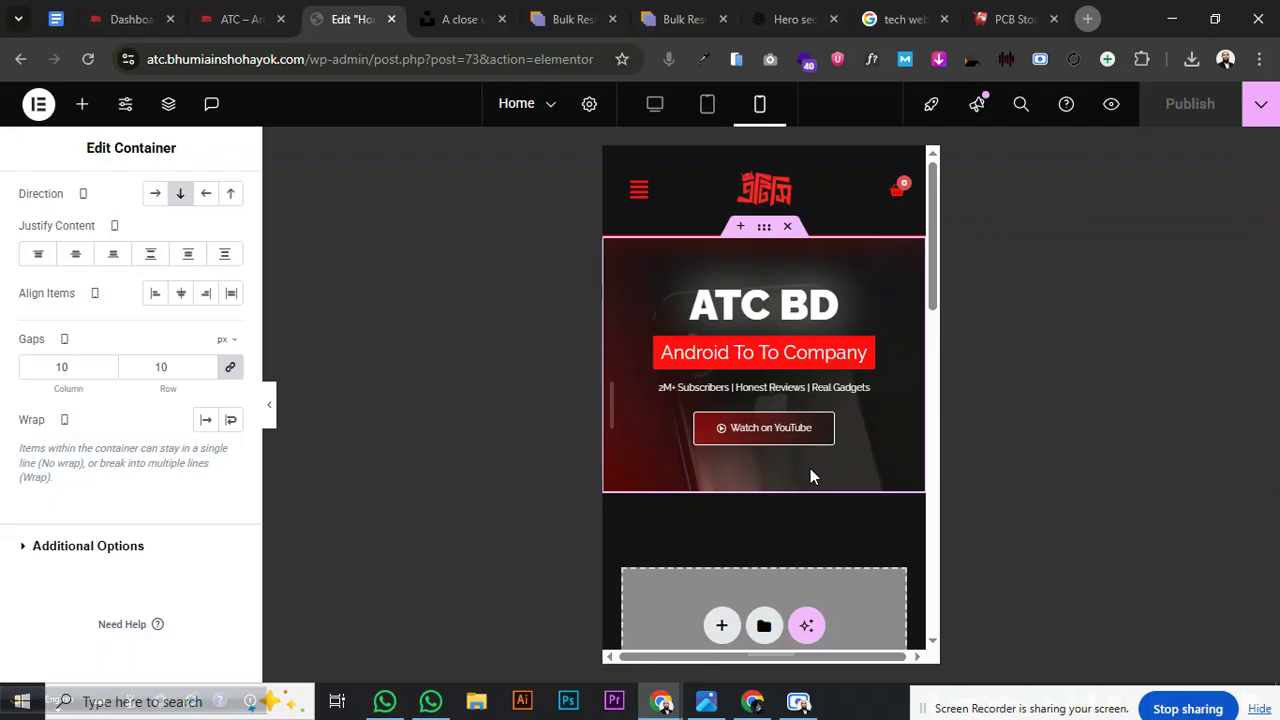
# In desktop view, add the UAE Search widget above the "Watch on YouTube" button and reduce its size to 16
pyautogui.click(656, 105)
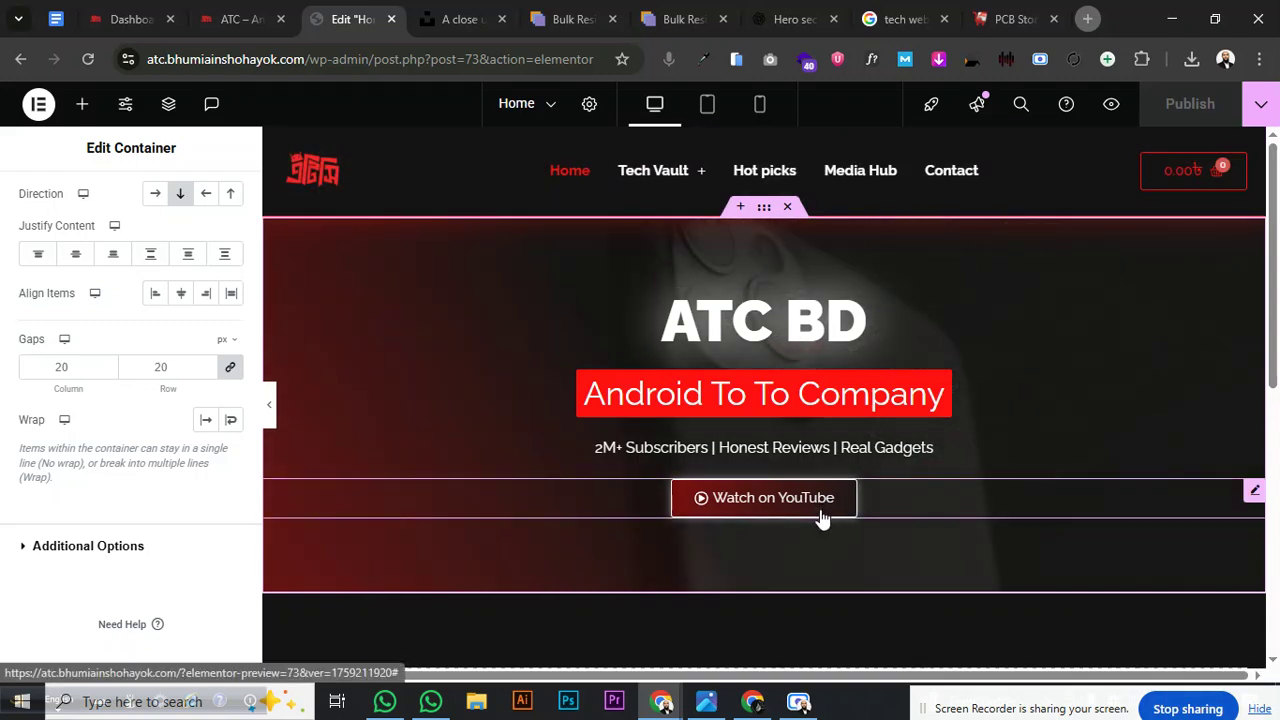
pyautogui.scroll(4, 60, 210)
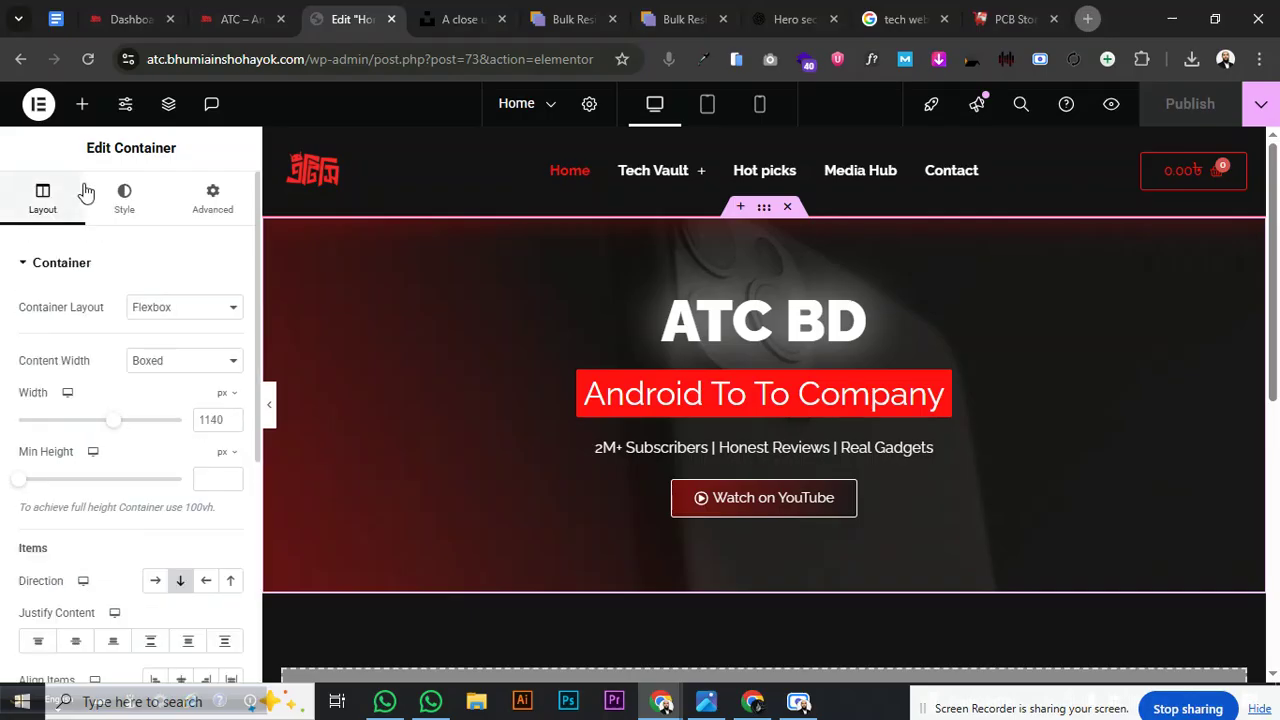
pyautogui.click(82, 104)
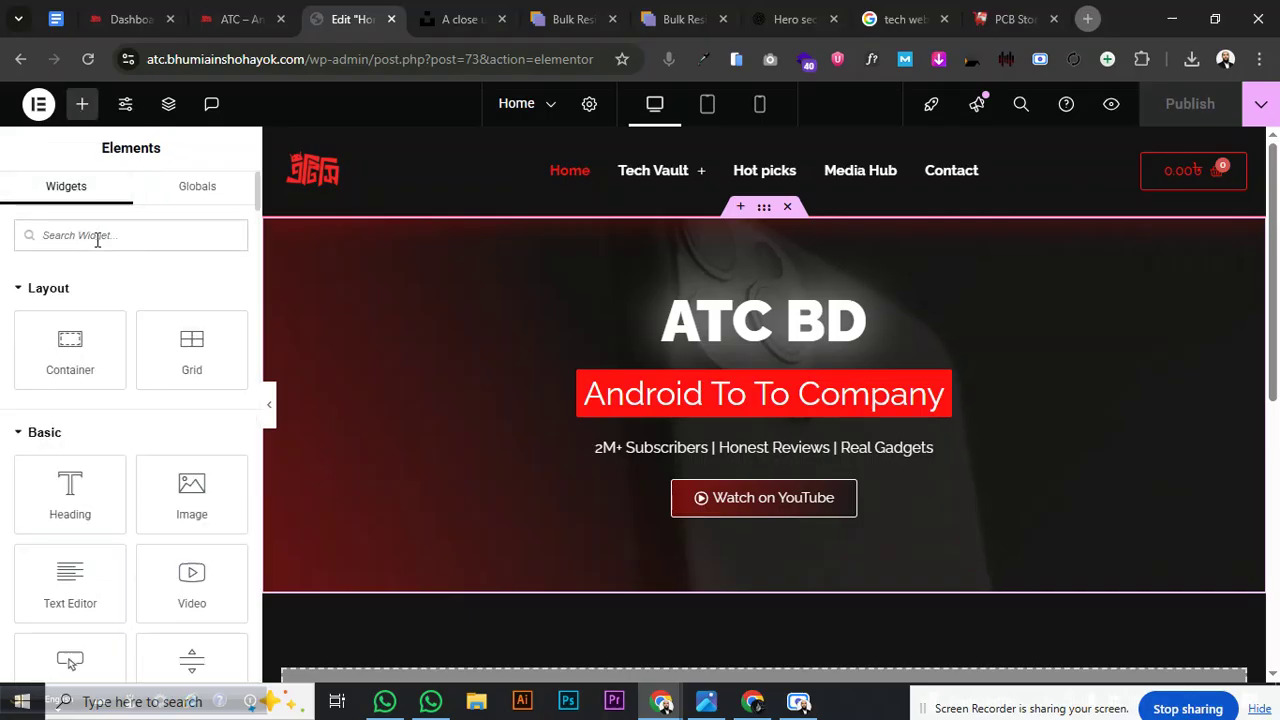
pyautogui.write('sear')
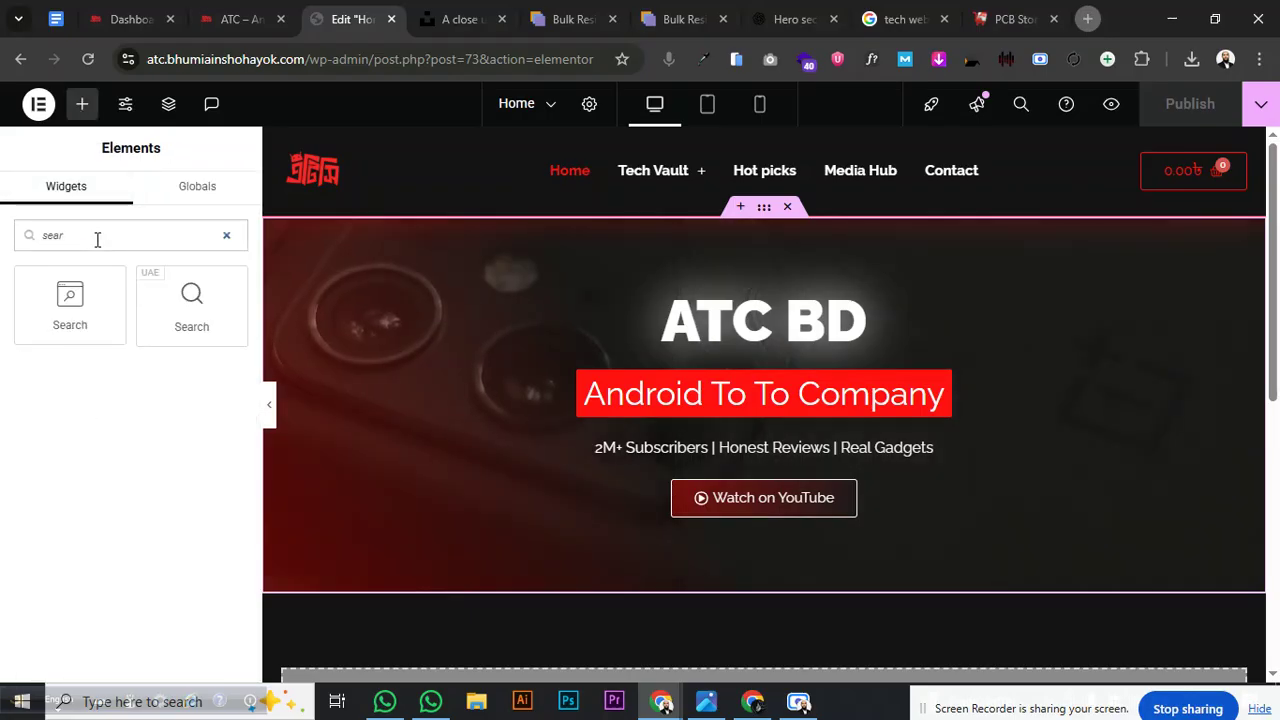
pyautogui.moveTo(192, 305); pyautogui.dragTo(771, 466)
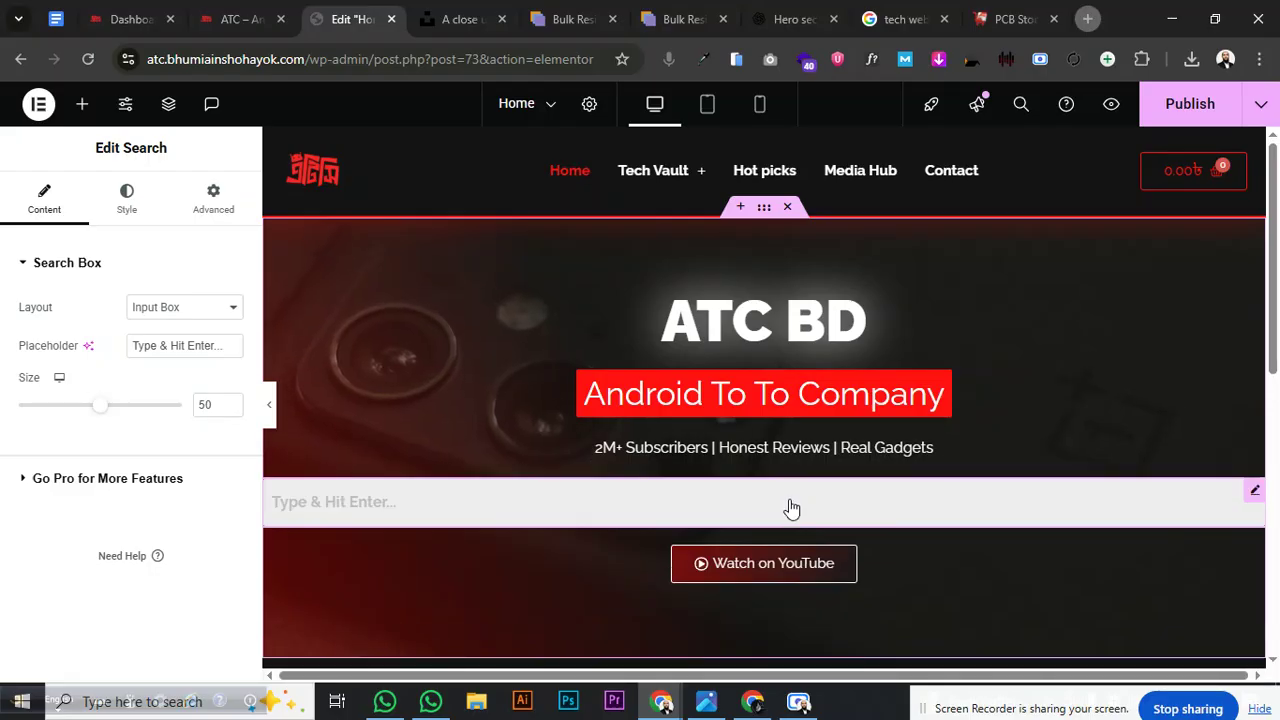
pyautogui.moveTo(100, 406); pyautogui.dragTo(46, 416)
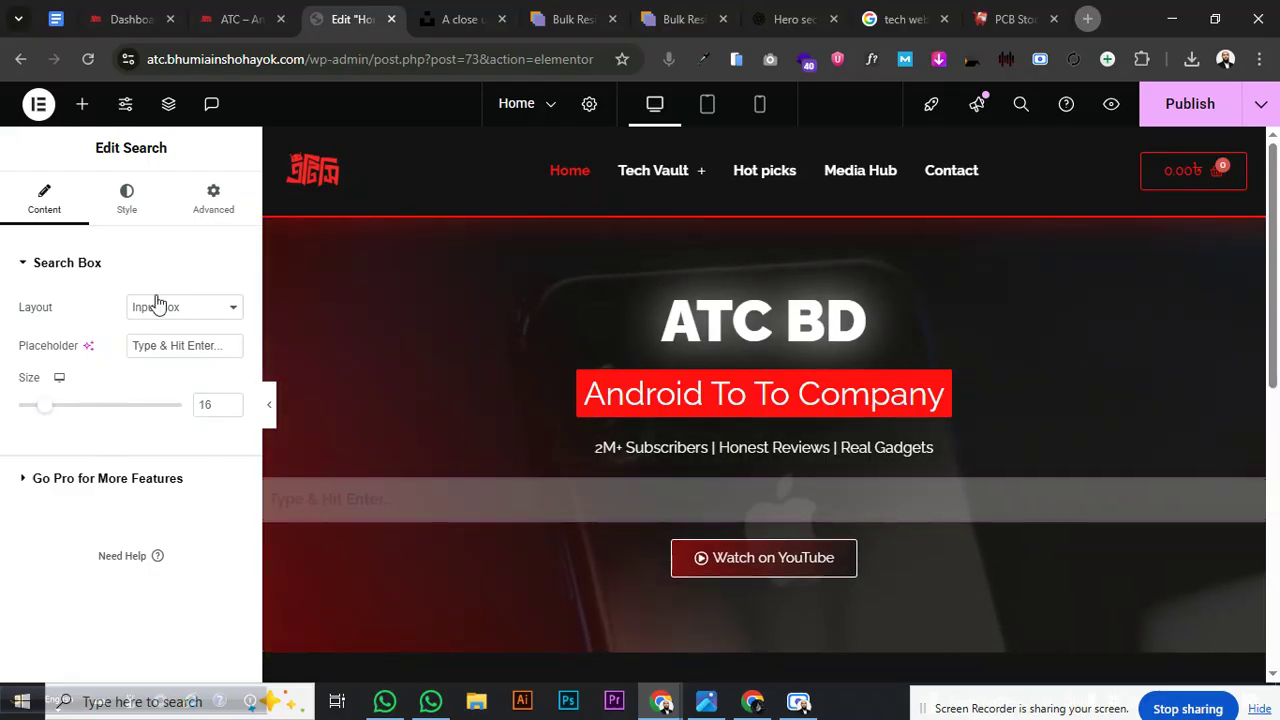
pyautogui.click(126, 214)
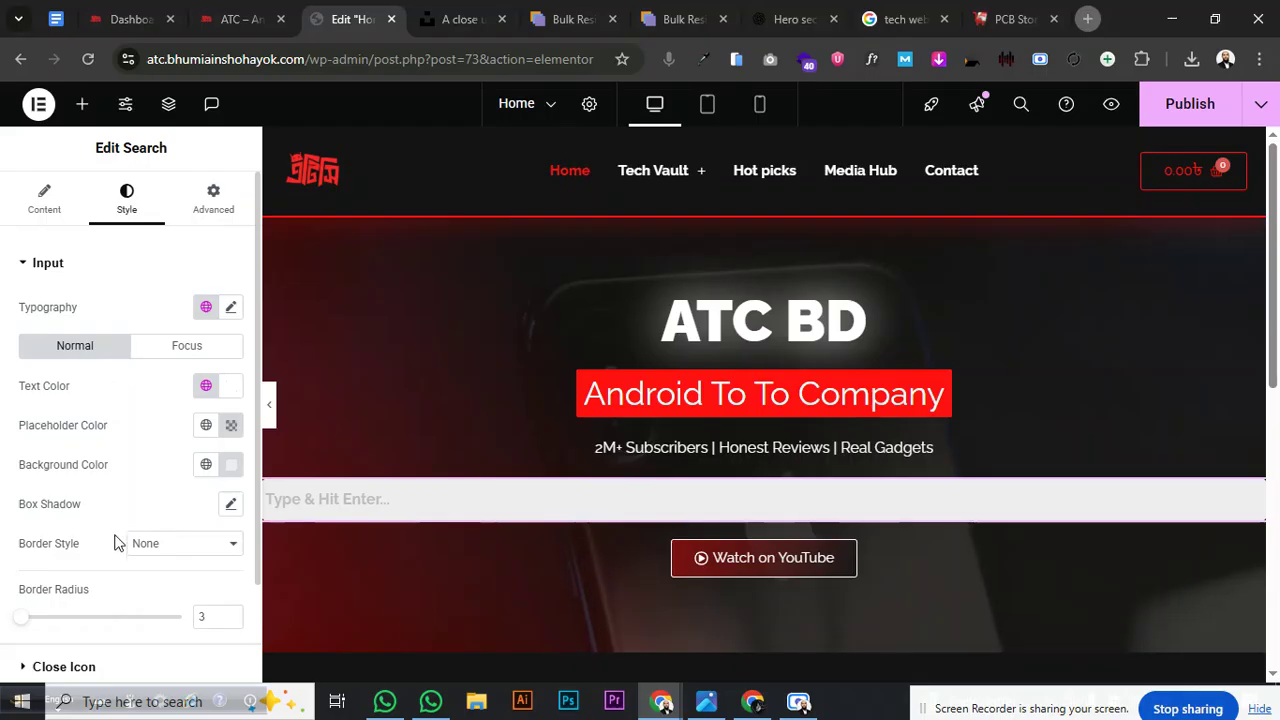
# Insert an inner container below the "Android To To Company" heading and set its width to 55%
pyautogui.click(82, 104)
pyautogui.moveTo(114, 350); pyautogui.dragTo(758, 422)
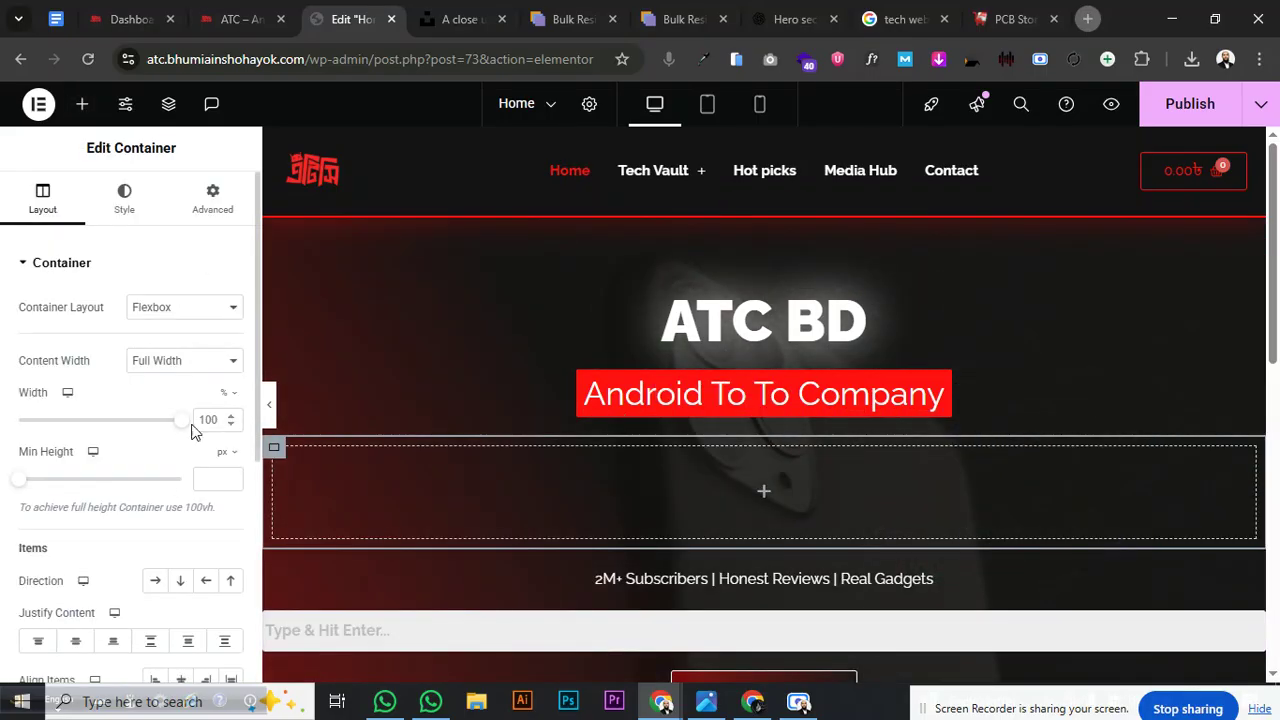
pyautogui.moveTo(170, 420); pyautogui.dragTo(107, 420)
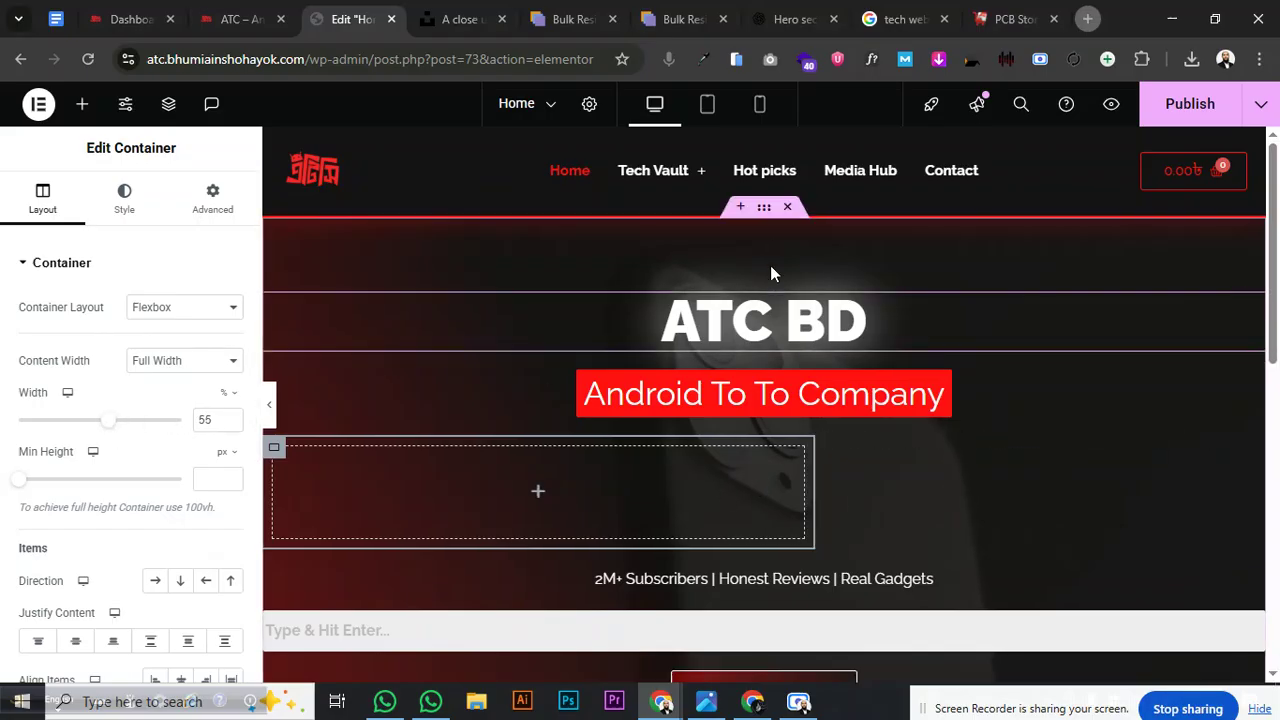
# Center the hero container's items in both justification and alignment, and move the search box into the empty inner container
pyautogui.click(645, 255)
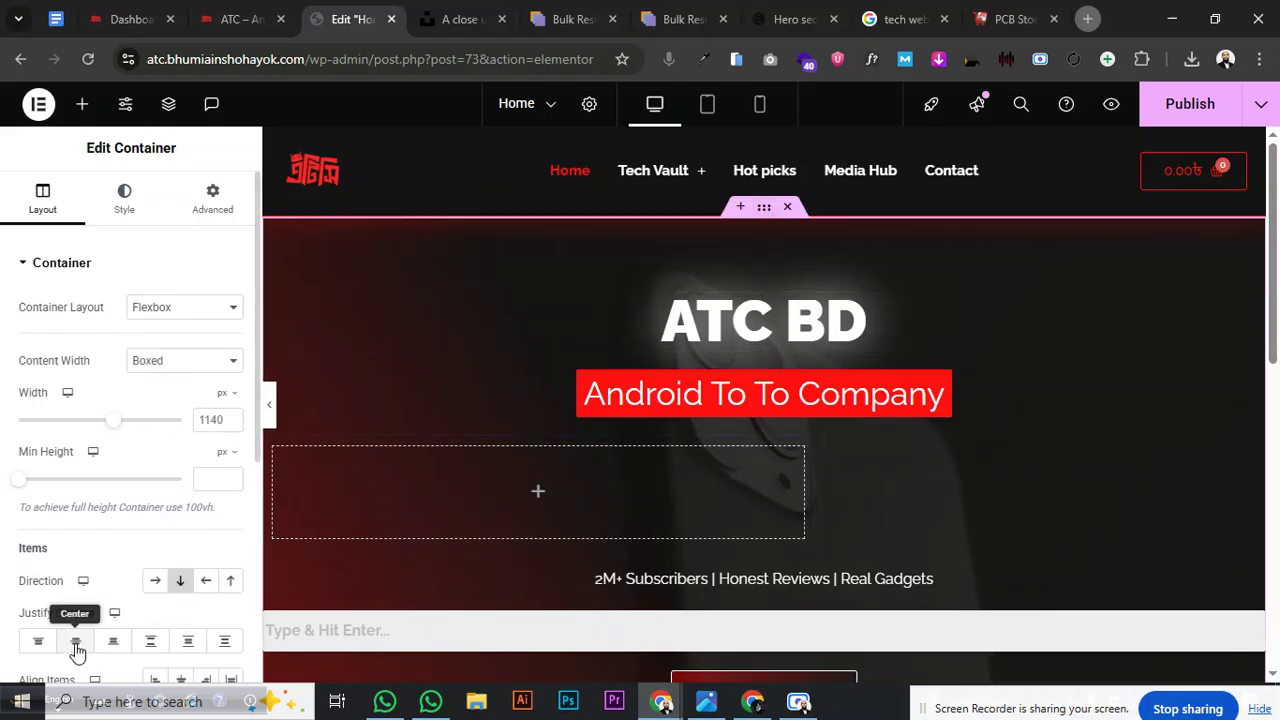
pyautogui.click(181, 680)
pyautogui.scroll(-2, 780, 545)
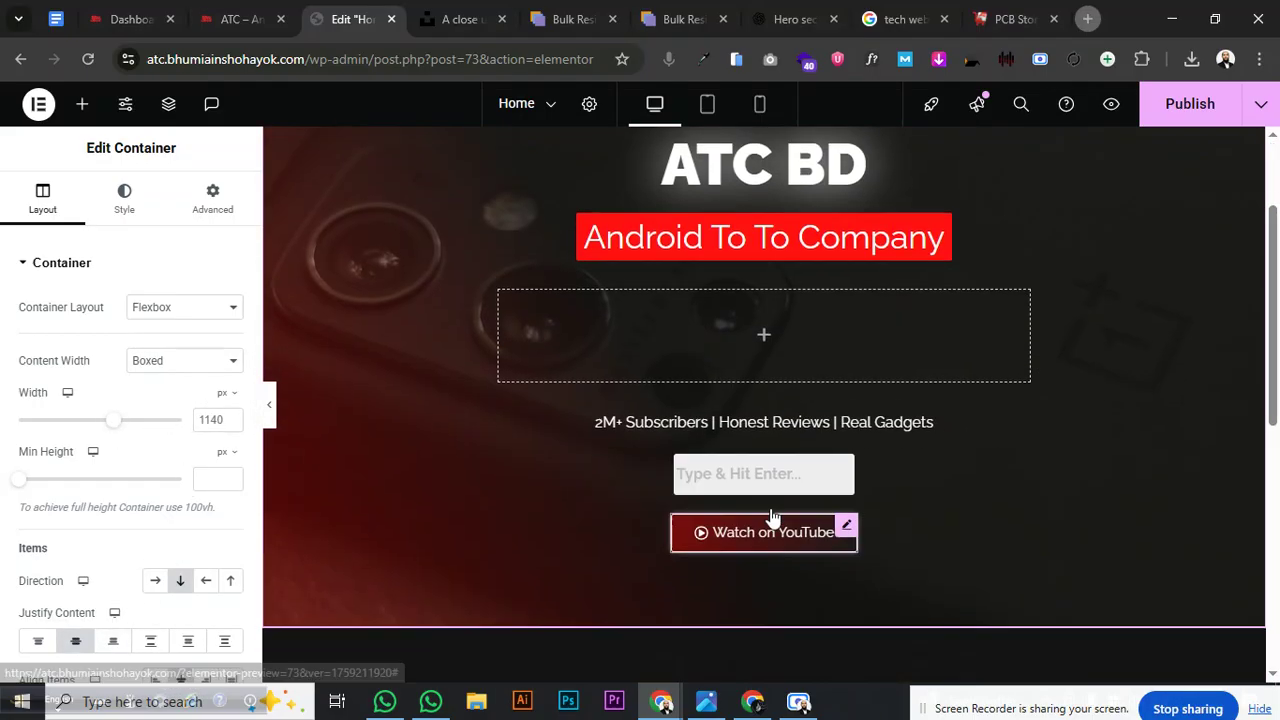
pyautogui.click(763, 477)
pyautogui.moveTo(843, 470); pyautogui.dragTo(700, 352)
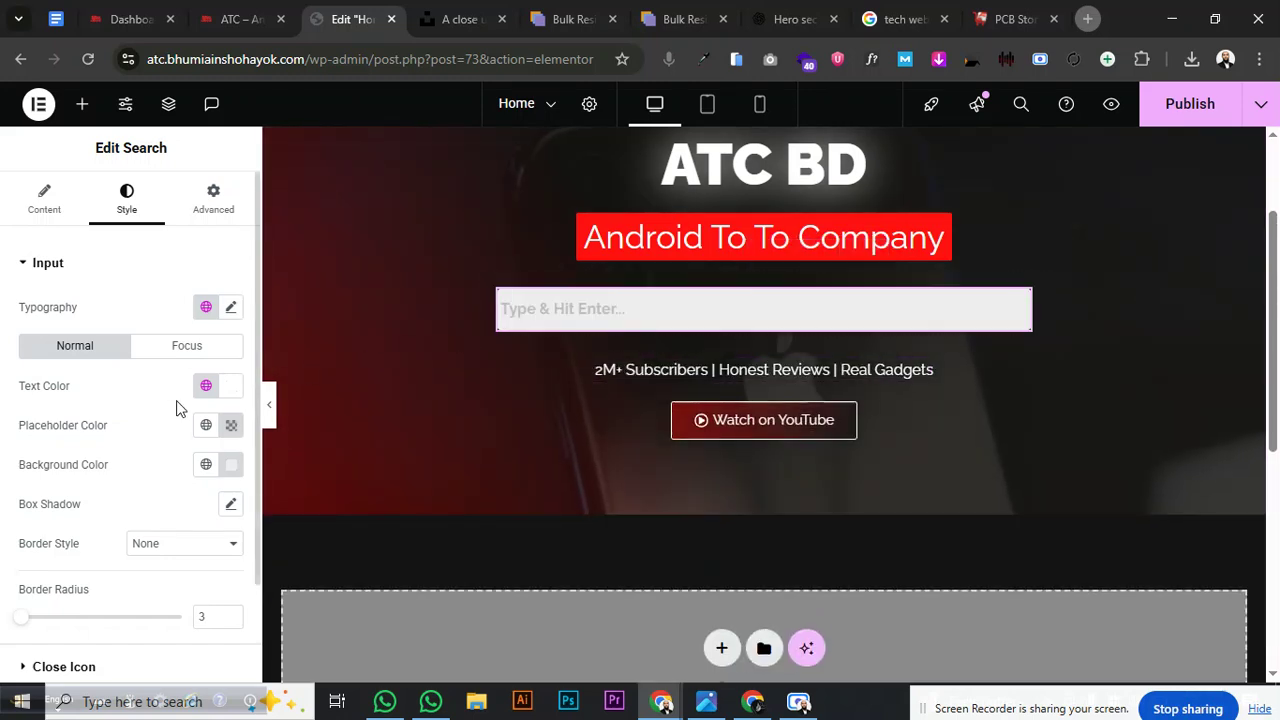
# Make the search box background fully transparent (#EDEDED00) and raise the placeholder colour's opacity to #7A7A7AEB
pyautogui.click(231, 470)
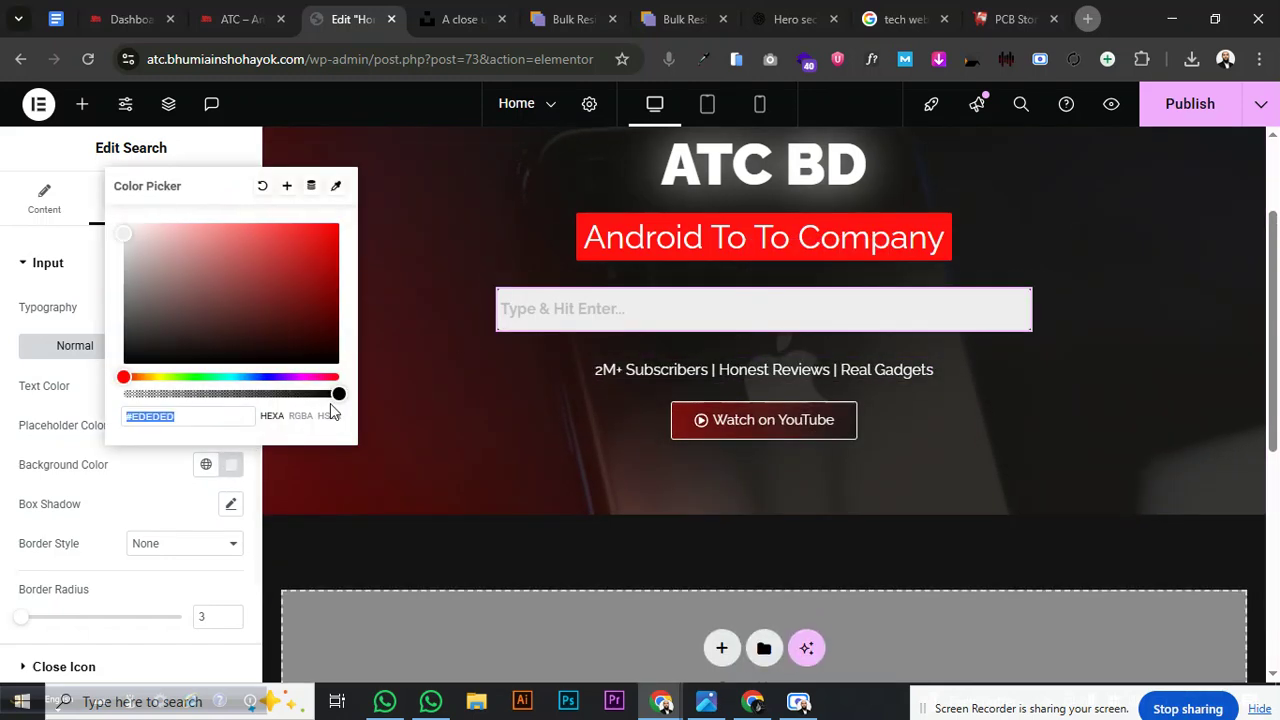
pyautogui.moveTo(334, 393); pyautogui.dragTo(40, 403)
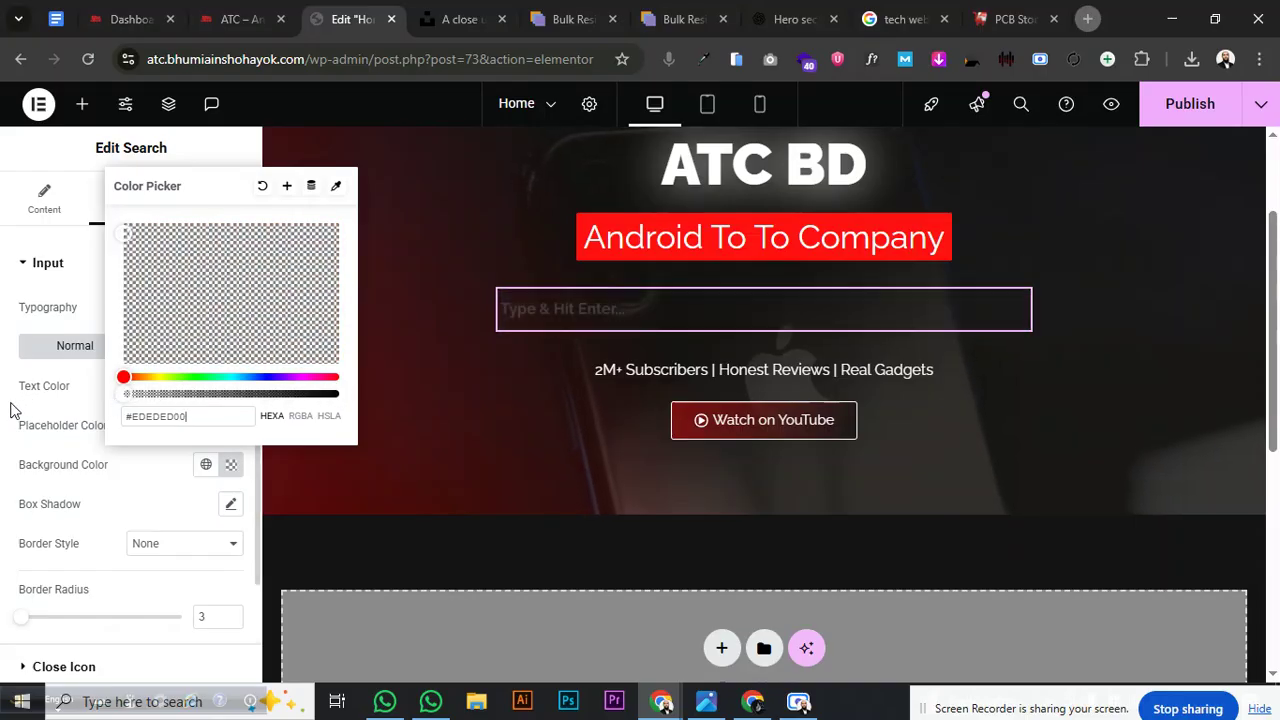
pyautogui.click(100, 492)
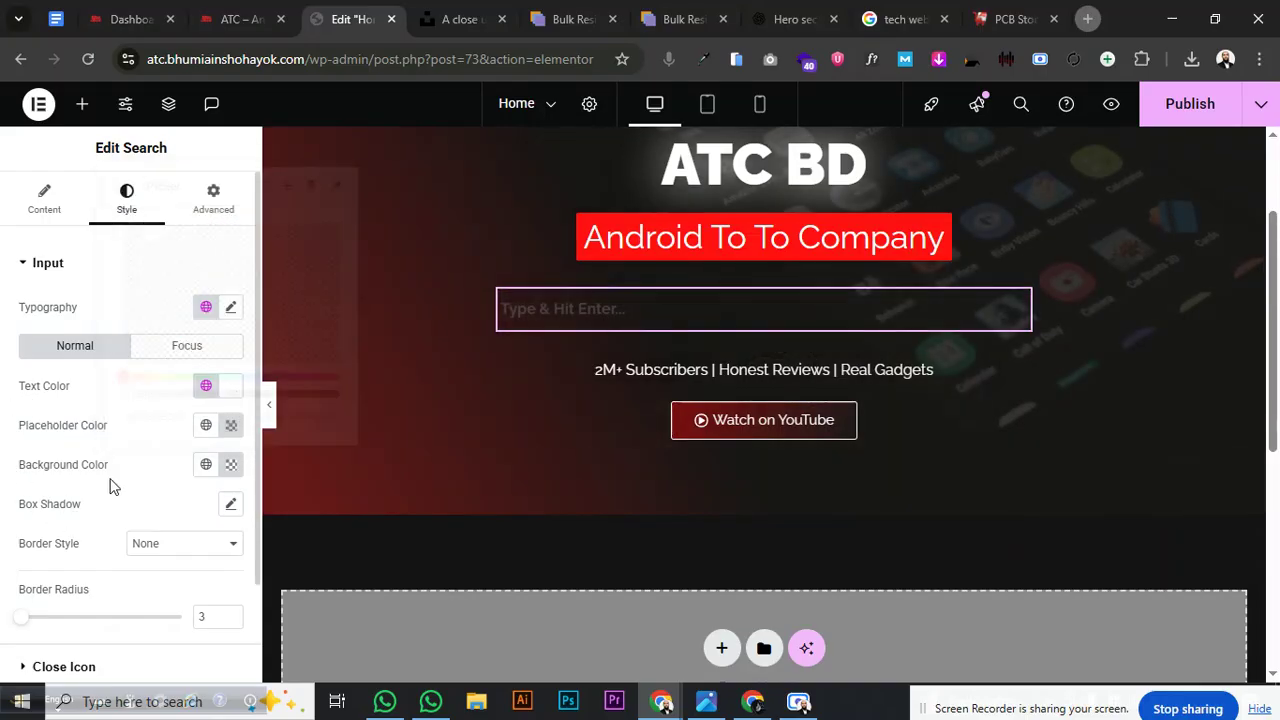
pyautogui.click(230, 425)
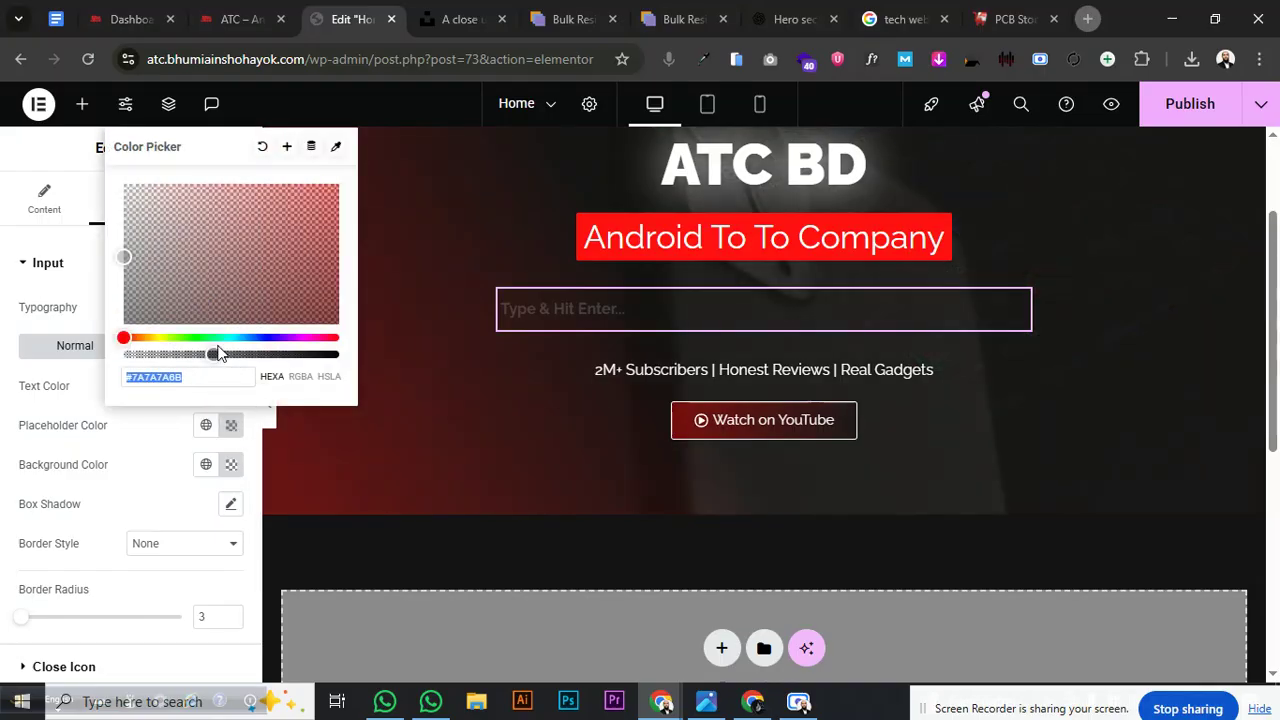
pyautogui.moveTo(212, 354); pyautogui.dragTo(321, 354)
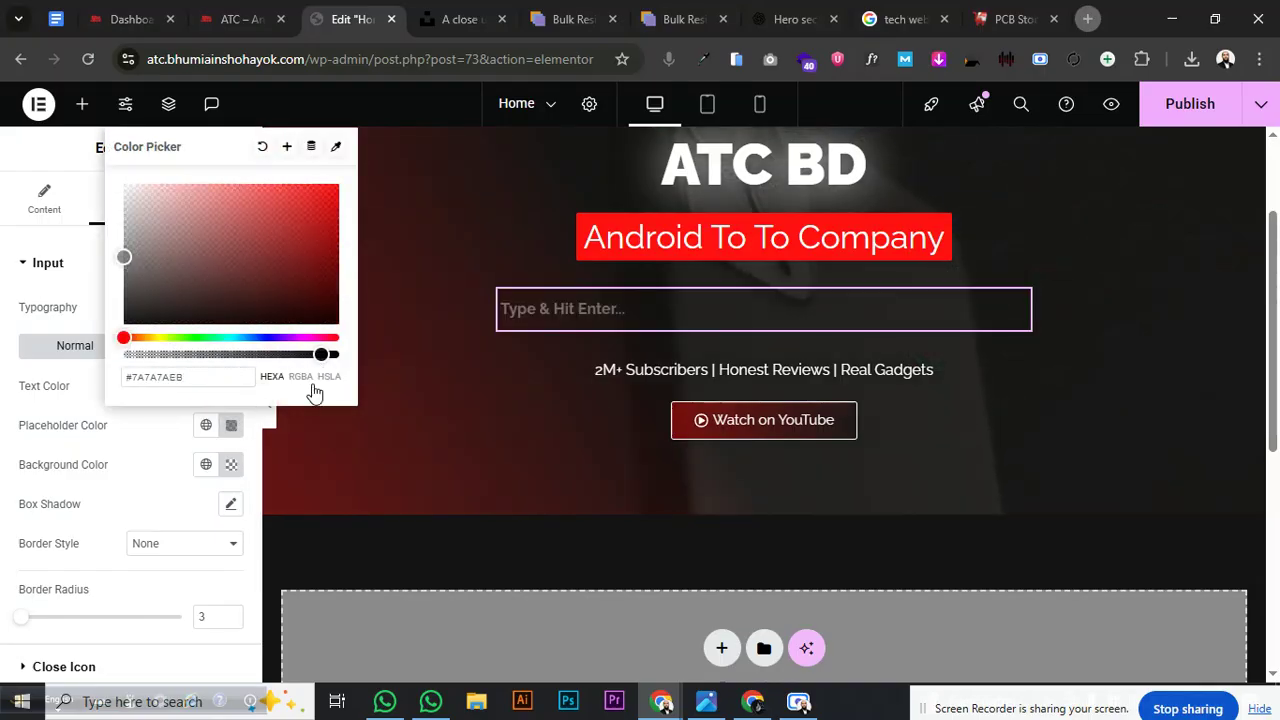
pyautogui.click(182, 457)
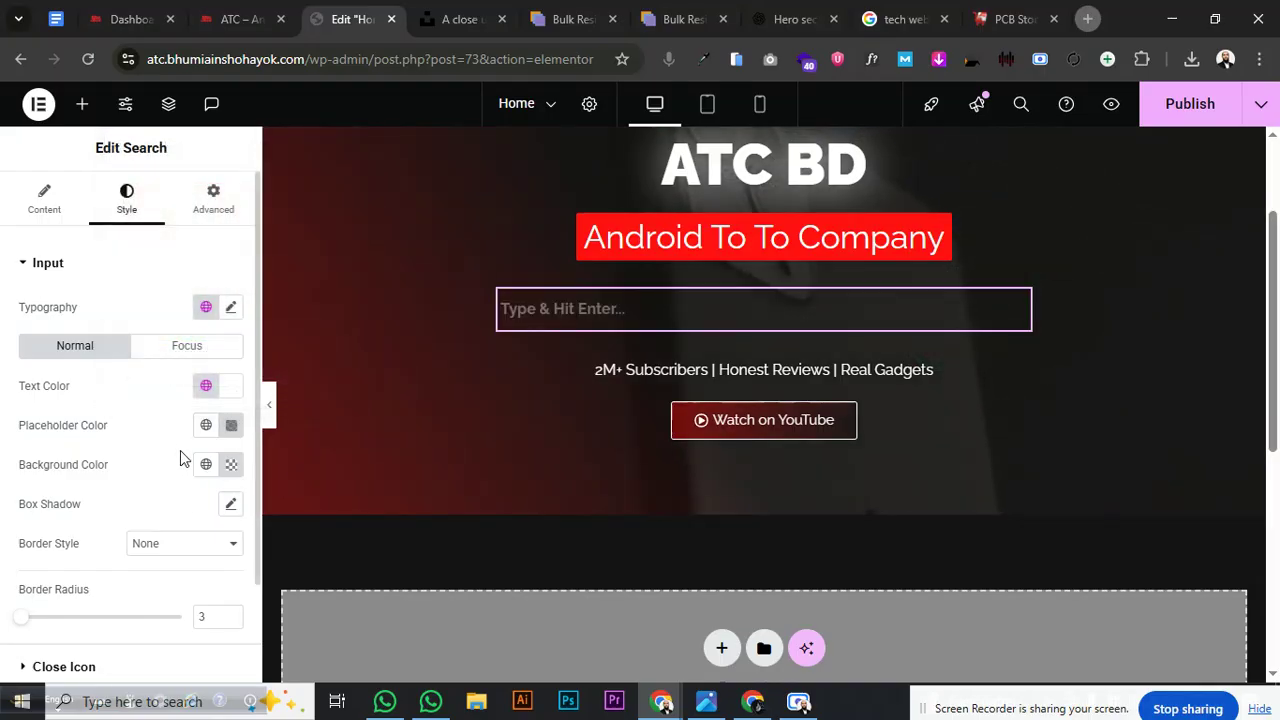
# Set the search box text colour to #FFFFFF and give the box a solid border in the global red
pyautogui.click(233, 390)
pyautogui.click(163, 398)
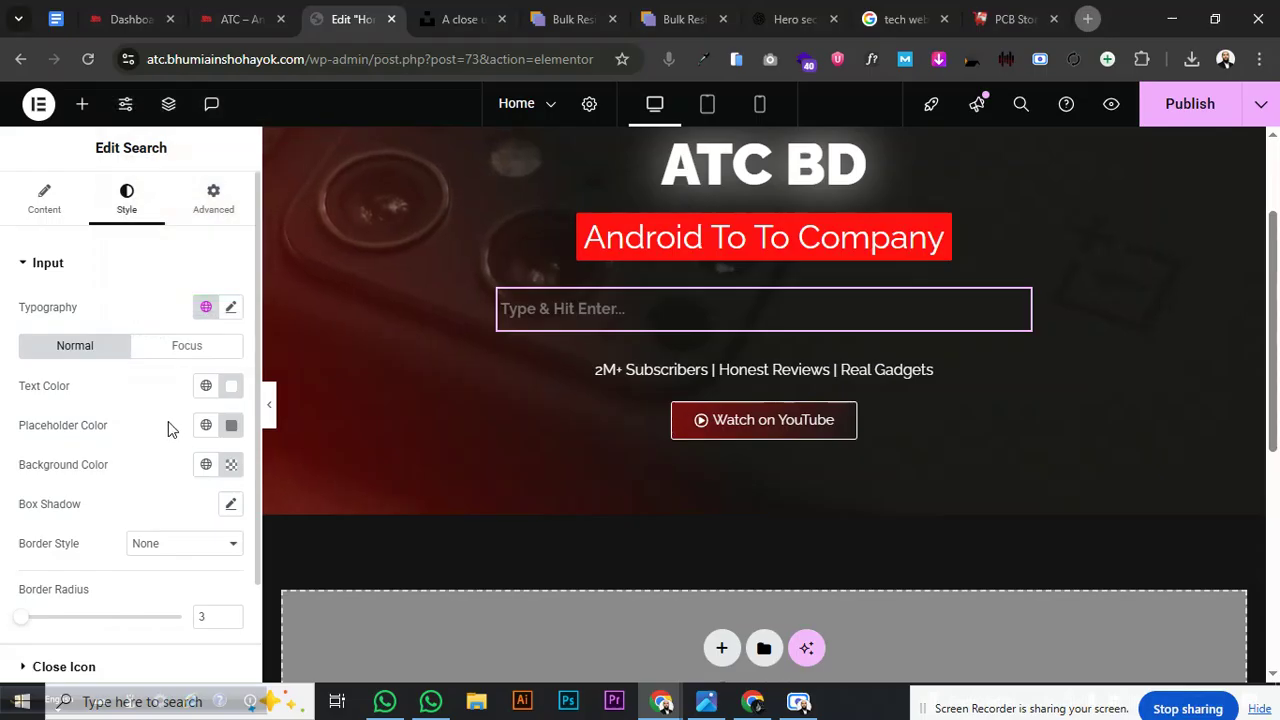
pyautogui.scroll(-2, 168, 425)
pyautogui.click(170, 428)
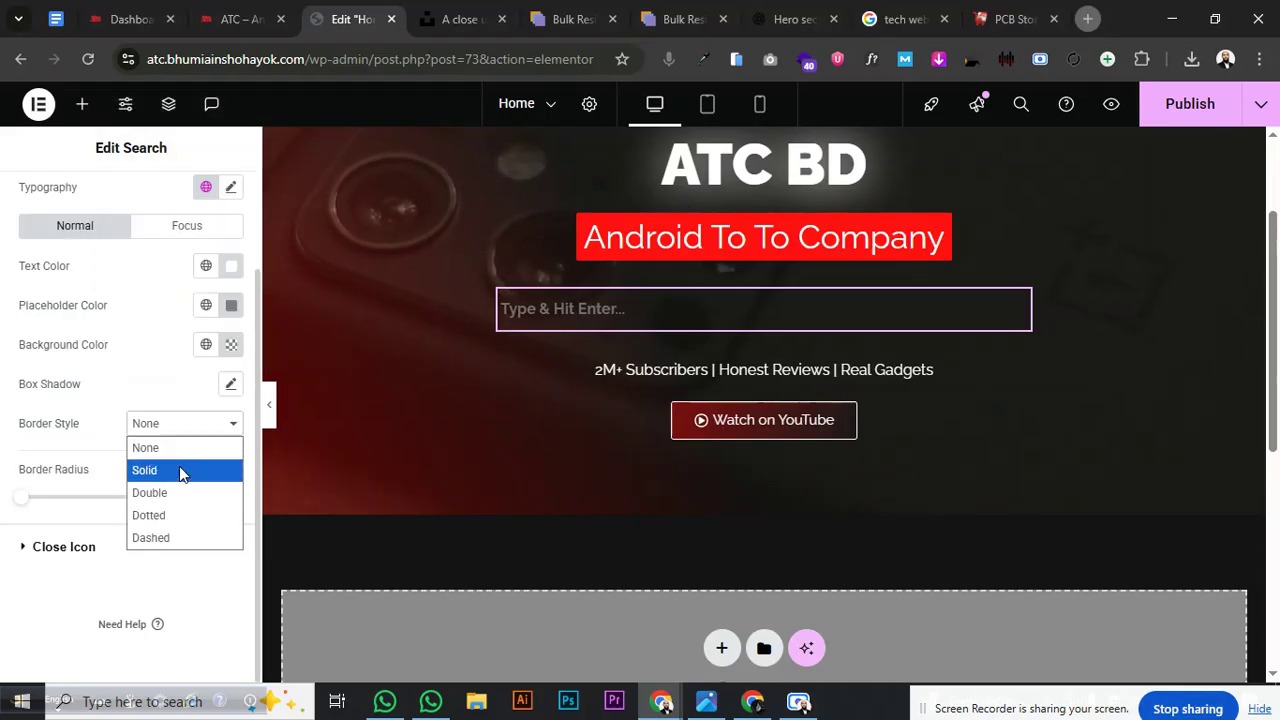
pyautogui.click(179, 466)
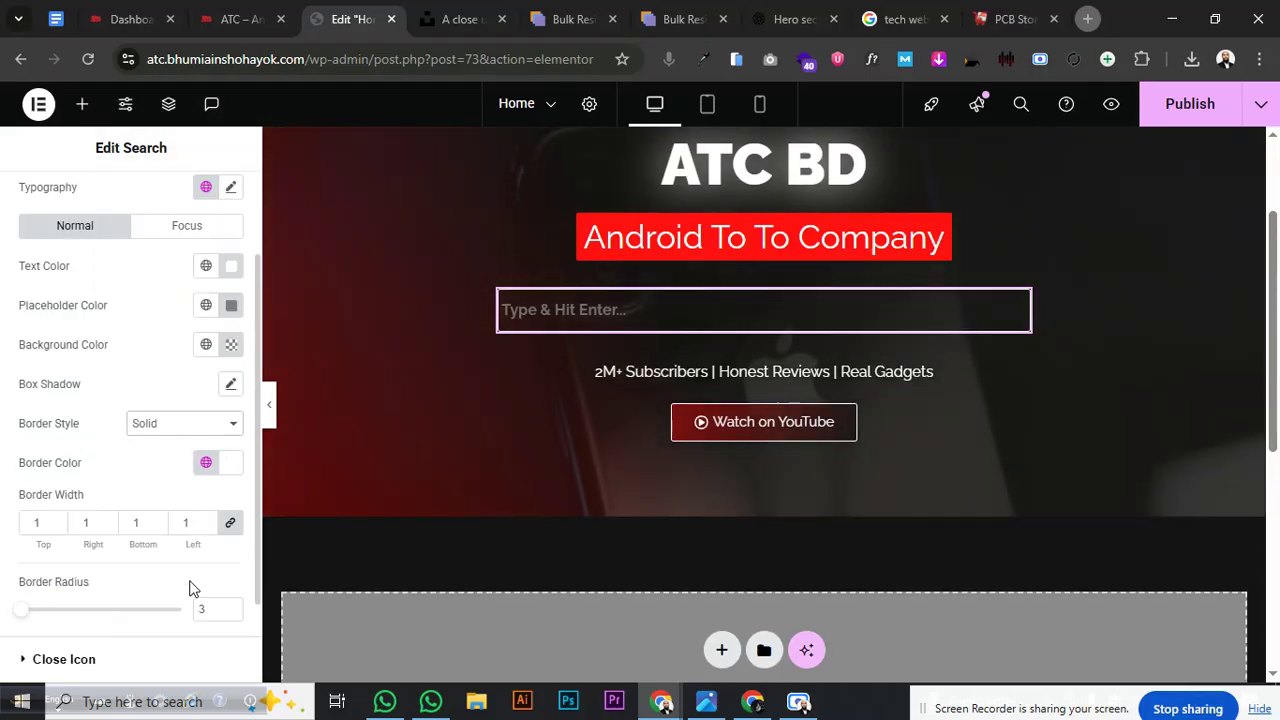
pyautogui.click(206, 462)
pyautogui.click(92, 350)
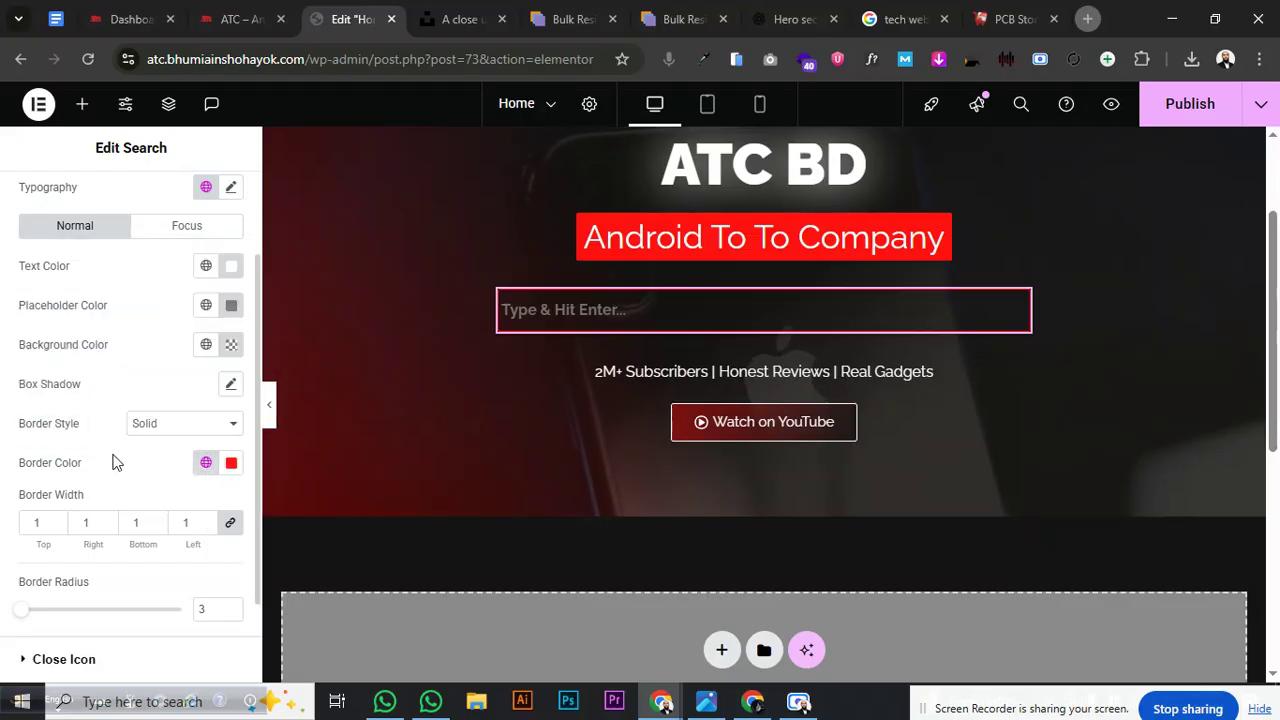
pyautogui.scroll(-1, 107, 485)
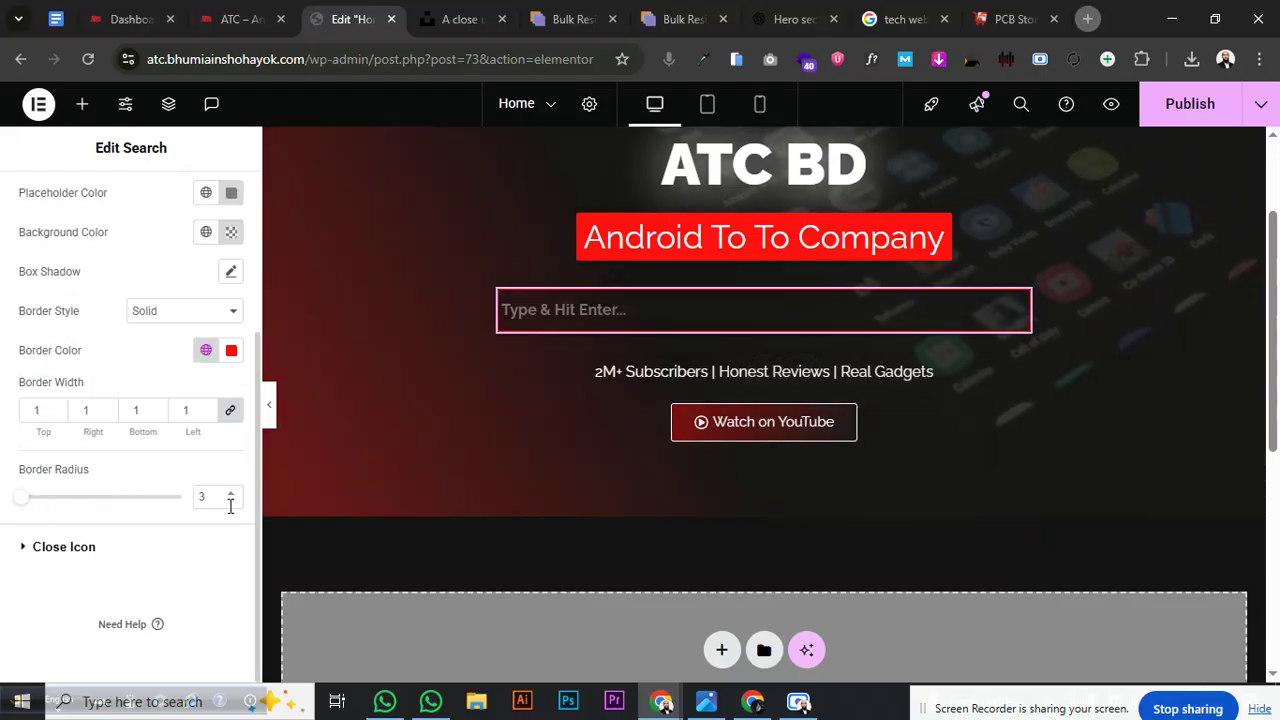
# Enter "Hello" in the search box on the canvas to check its typed text and close icon
pyautogui.click(141, 561)
pyautogui.click(553, 312)
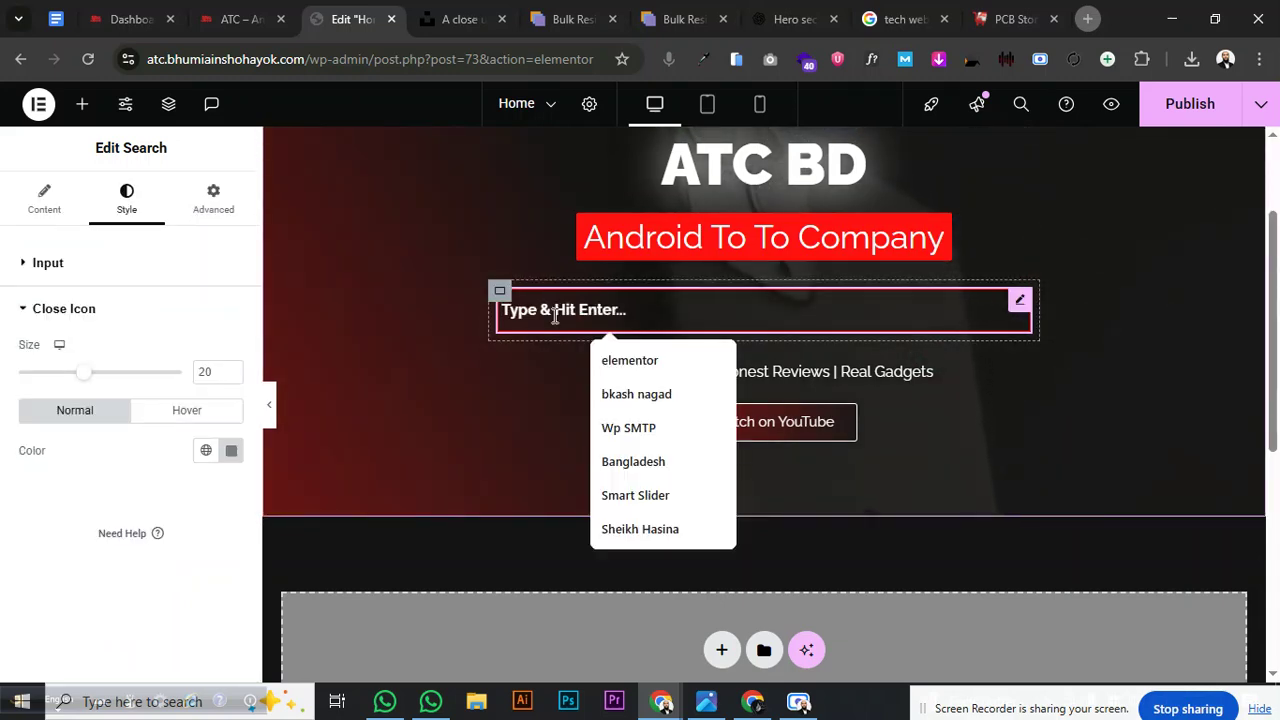
pyautogui.write('Hello')
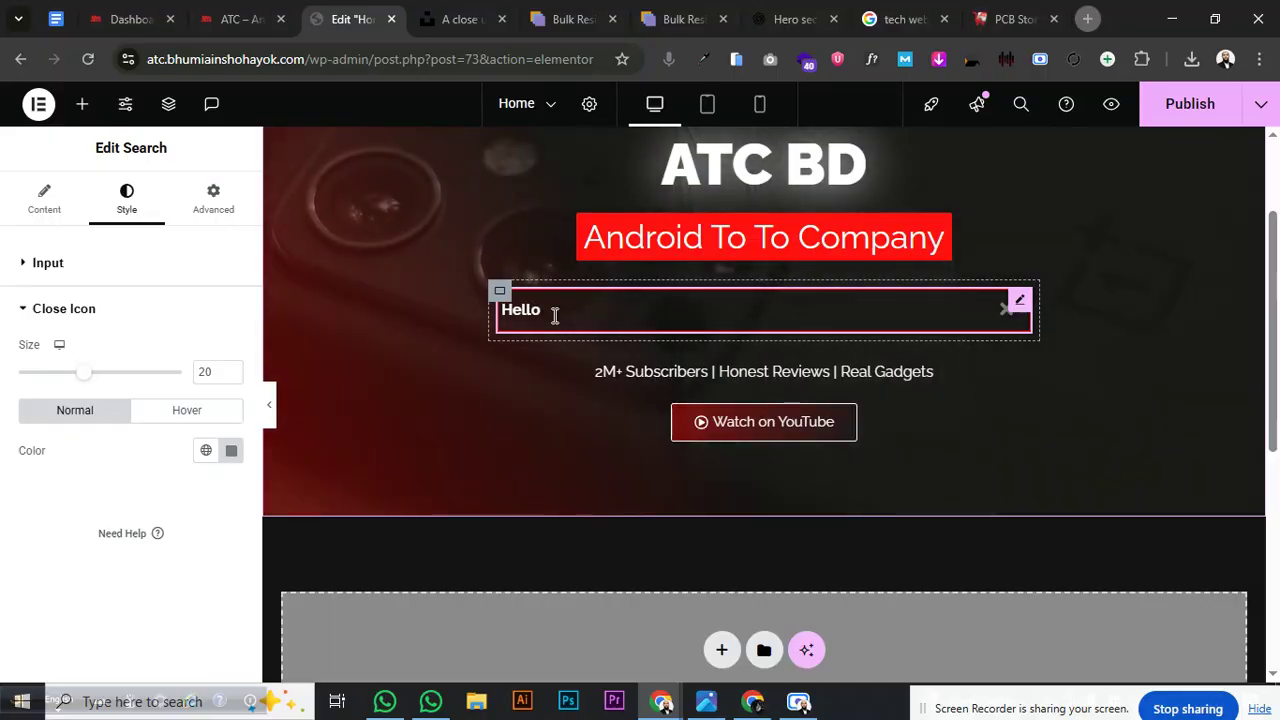
# Try a fully opaque white placeholder colour for the search box
pyautogui.click(78, 270)
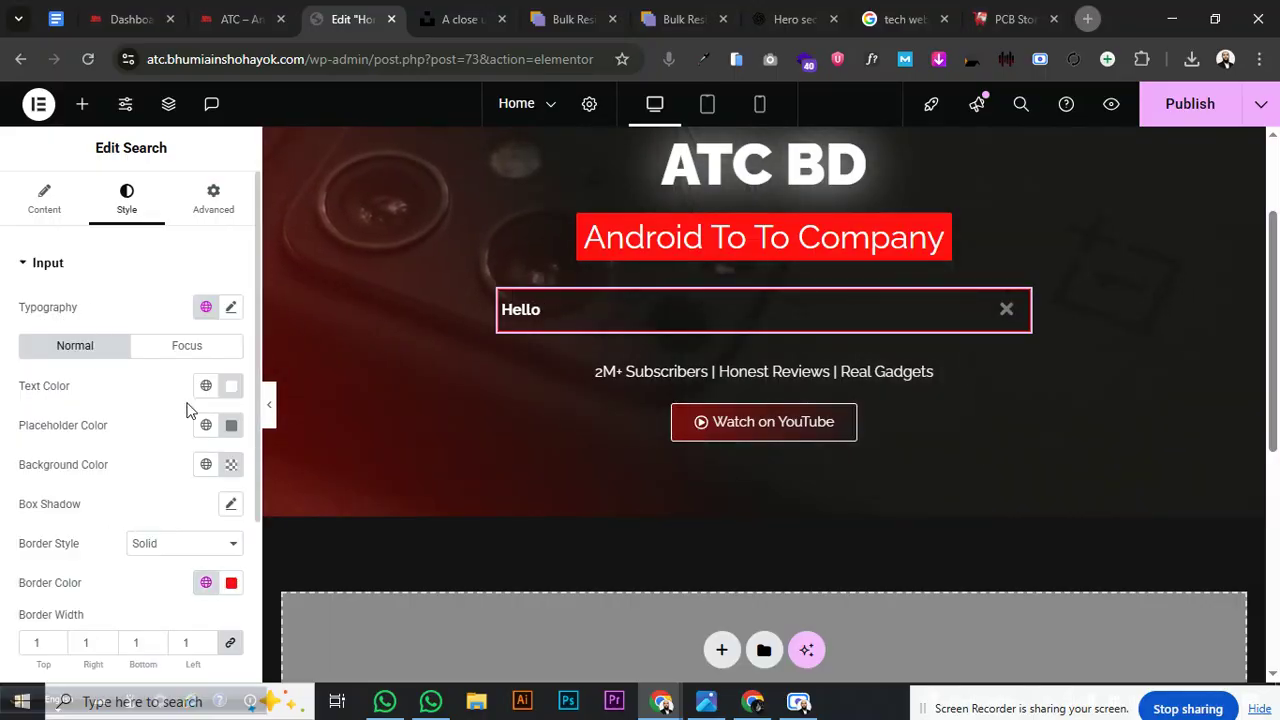
pyautogui.click(231, 428)
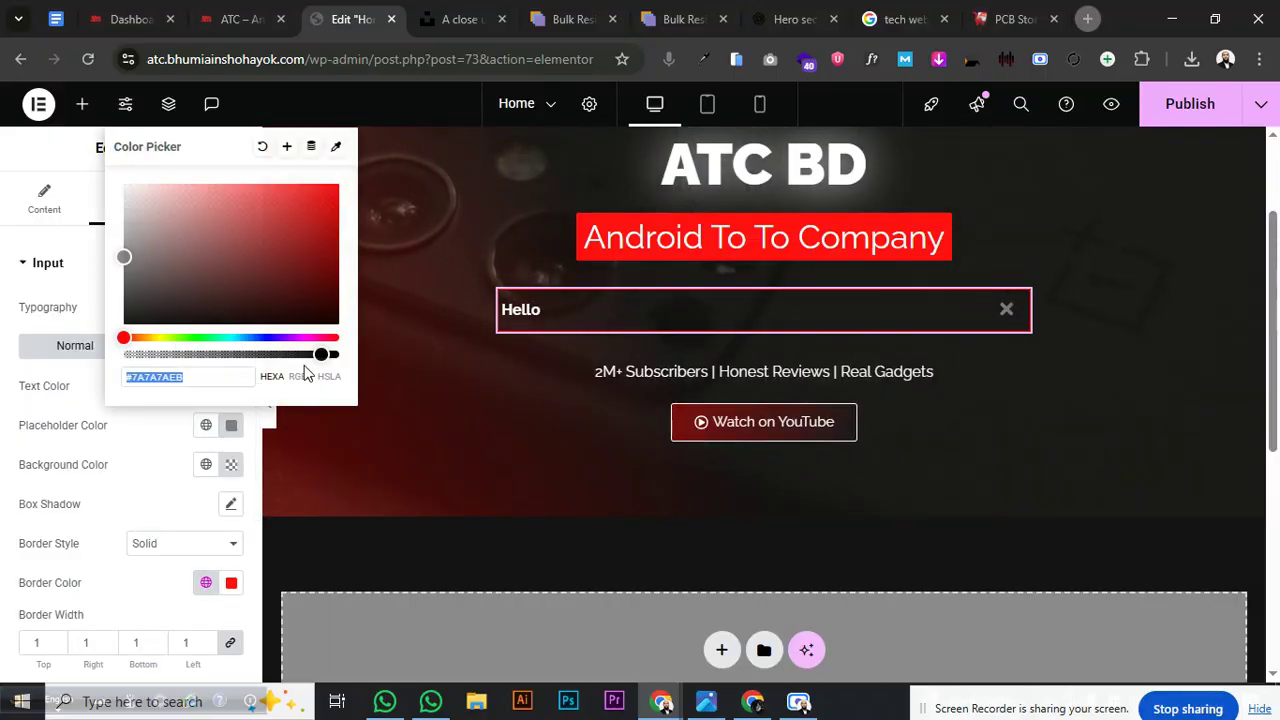
pyautogui.moveTo(318, 355); pyautogui.dragTo(339, 355)
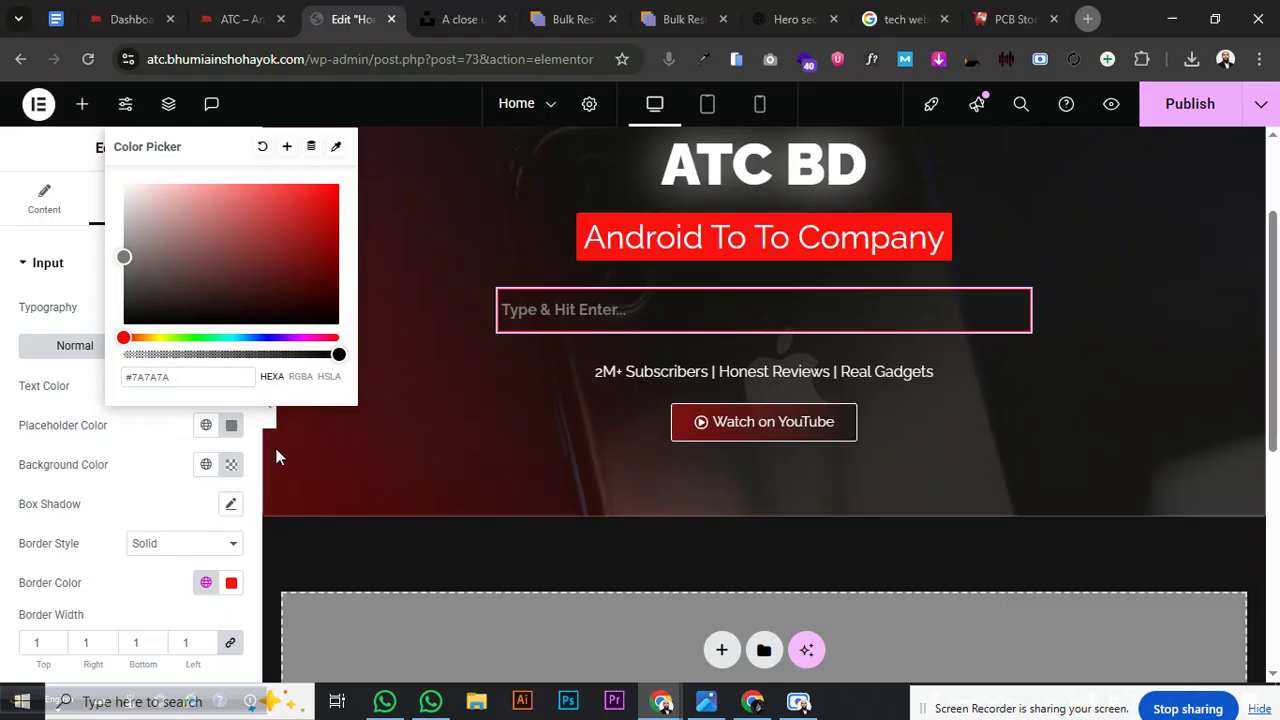
pyautogui.moveTo(120, 260); pyautogui.dragTo(80, 158)
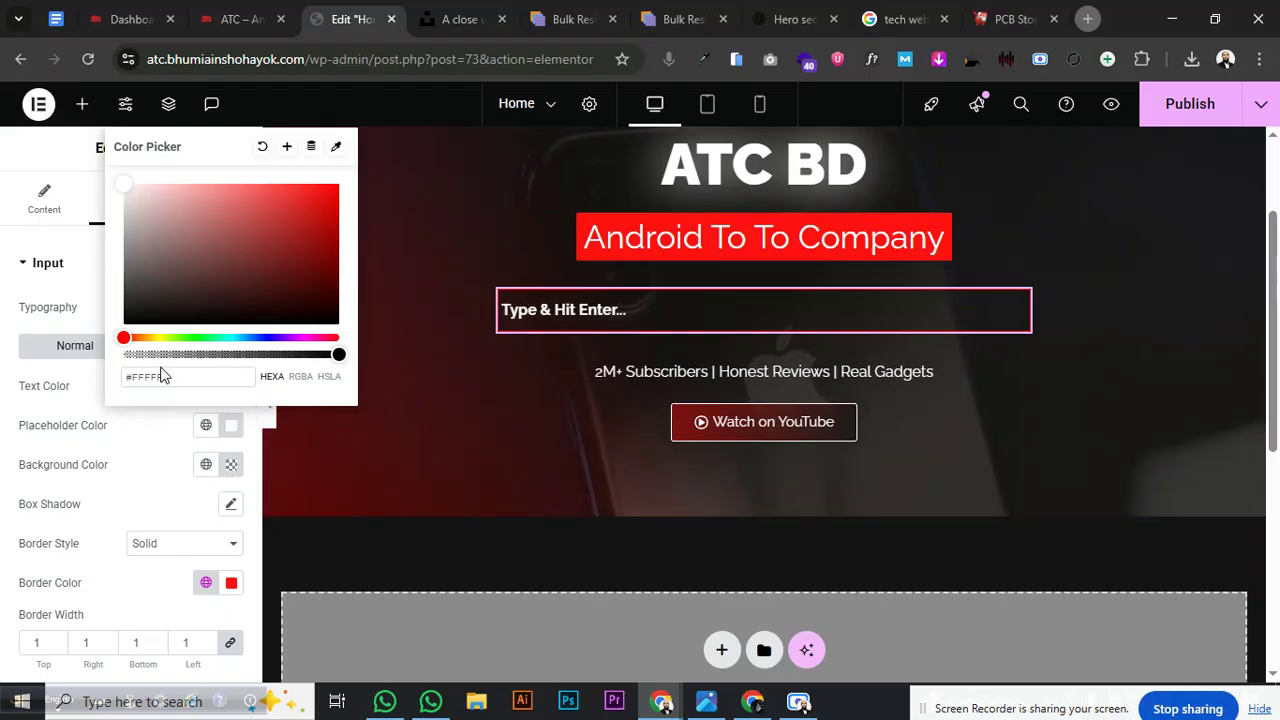
# Assign the global Secondary colour (#FF1111) to the search box placeholder and check the field when focused
pyautogui.click(203, 425)
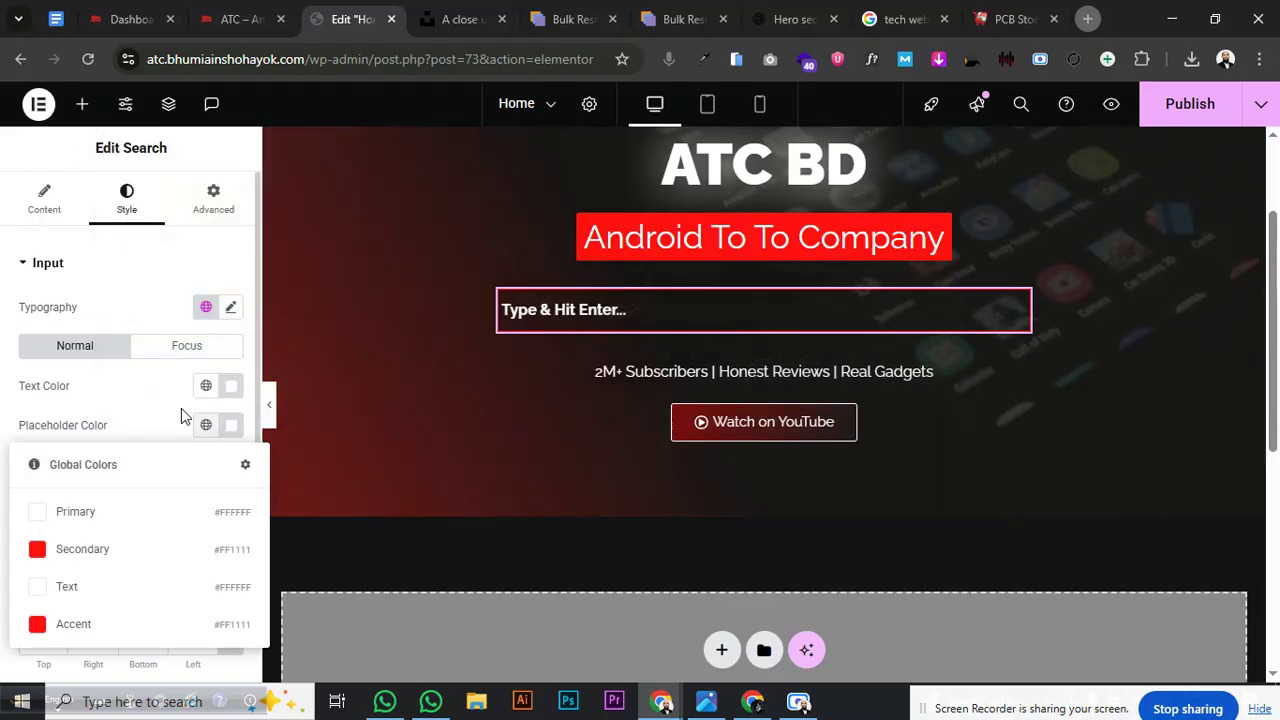
pyautogui.click(100, 552)
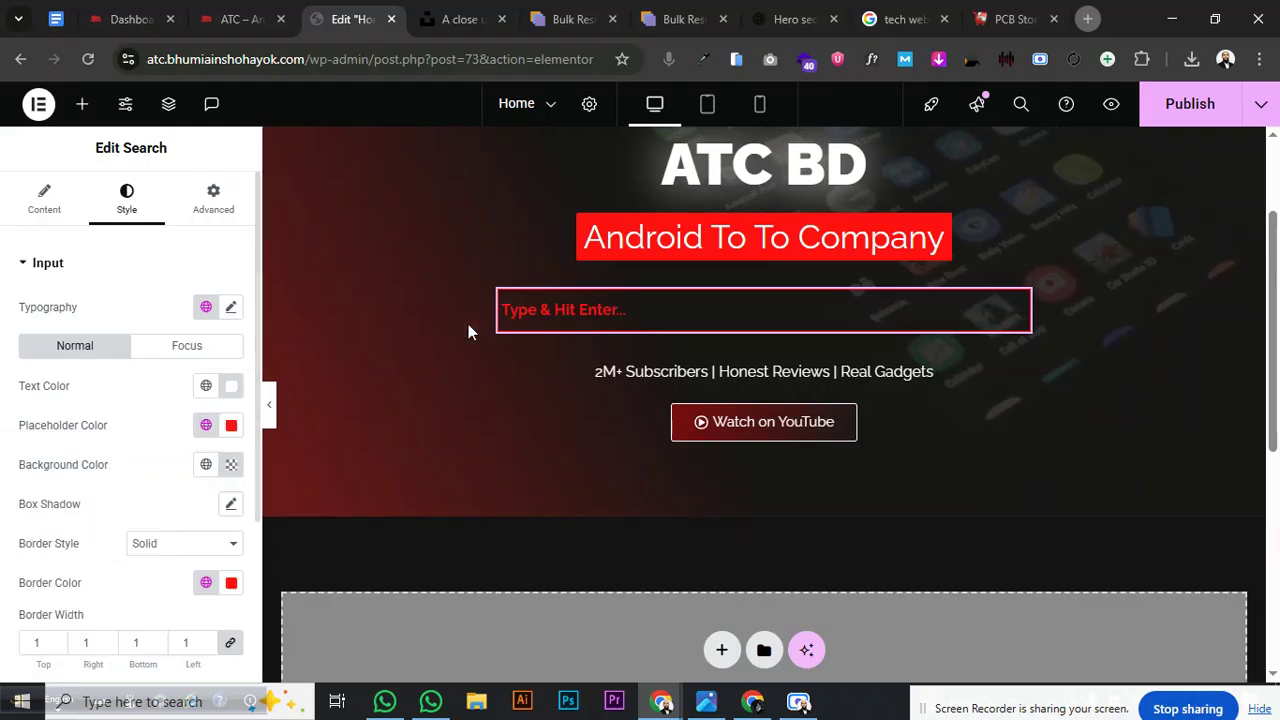
pyautogui.click(557, 310)
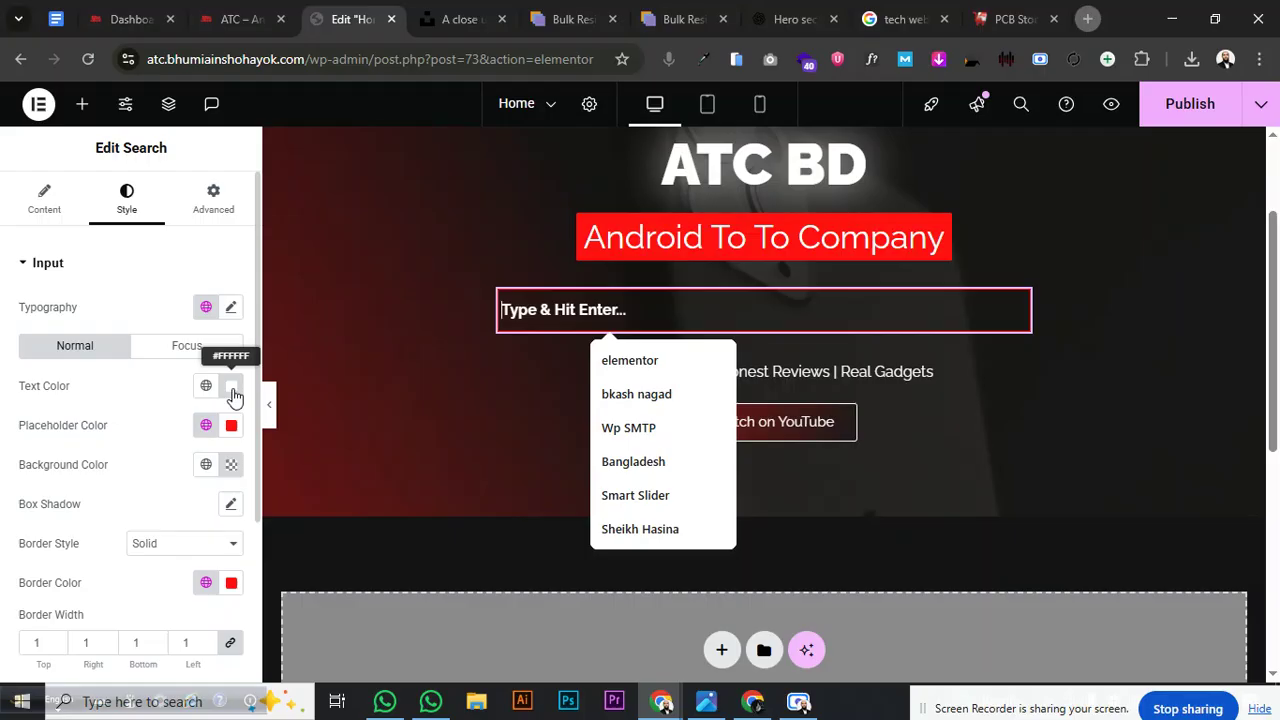
pyautogui.click(148, 405)
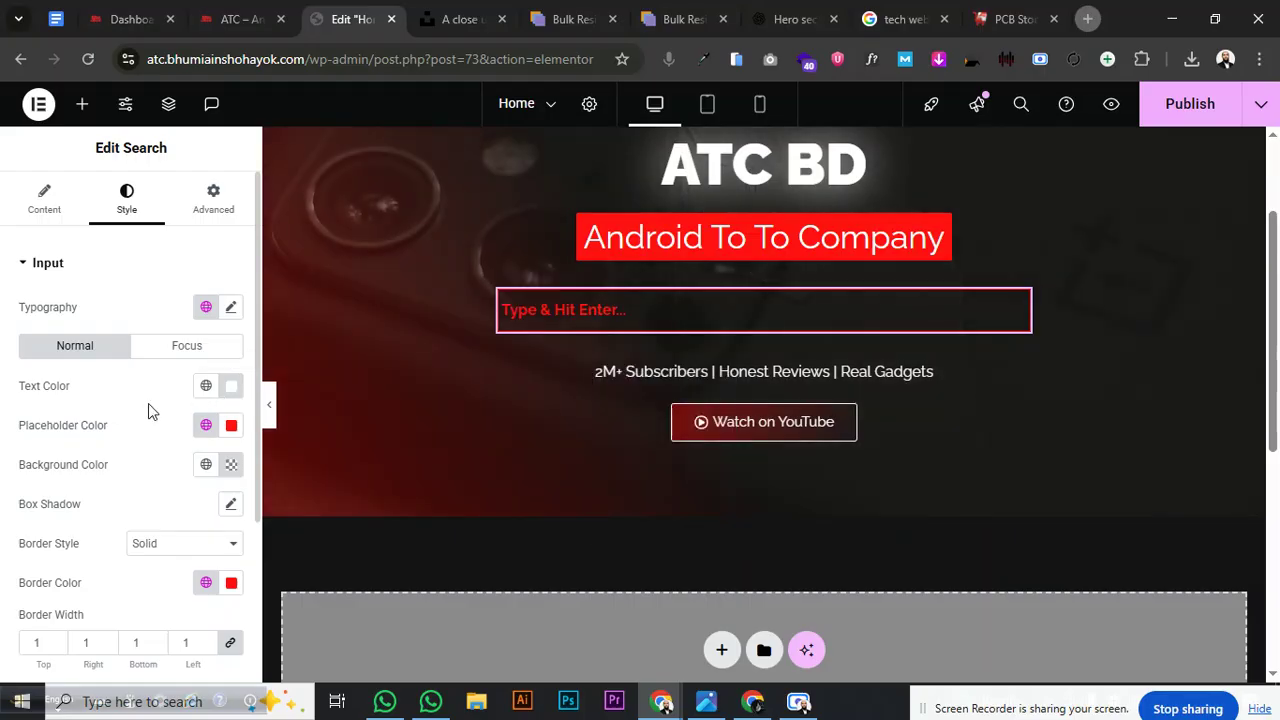
# Change the search box layout to Input Box With Button and set its size to 44
pyautogui.click(56, 265)
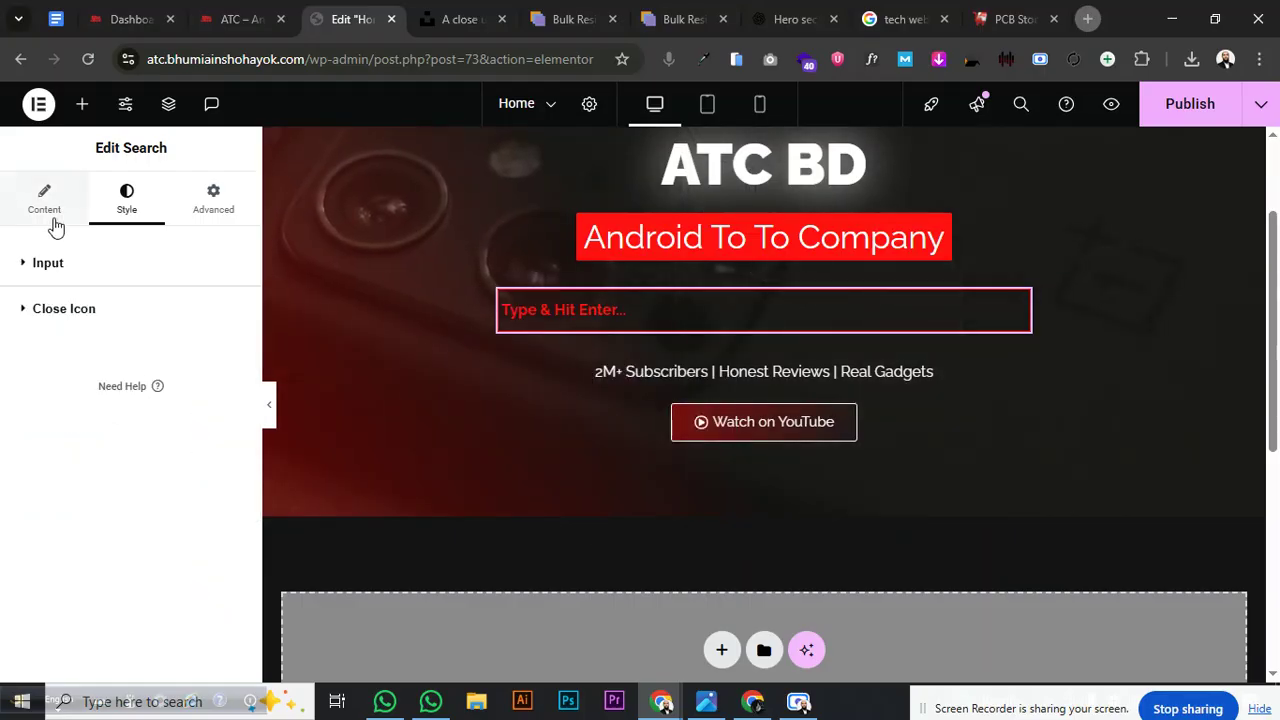
pyautogui.click(47, 218)
pyautogui.click(170, 308)
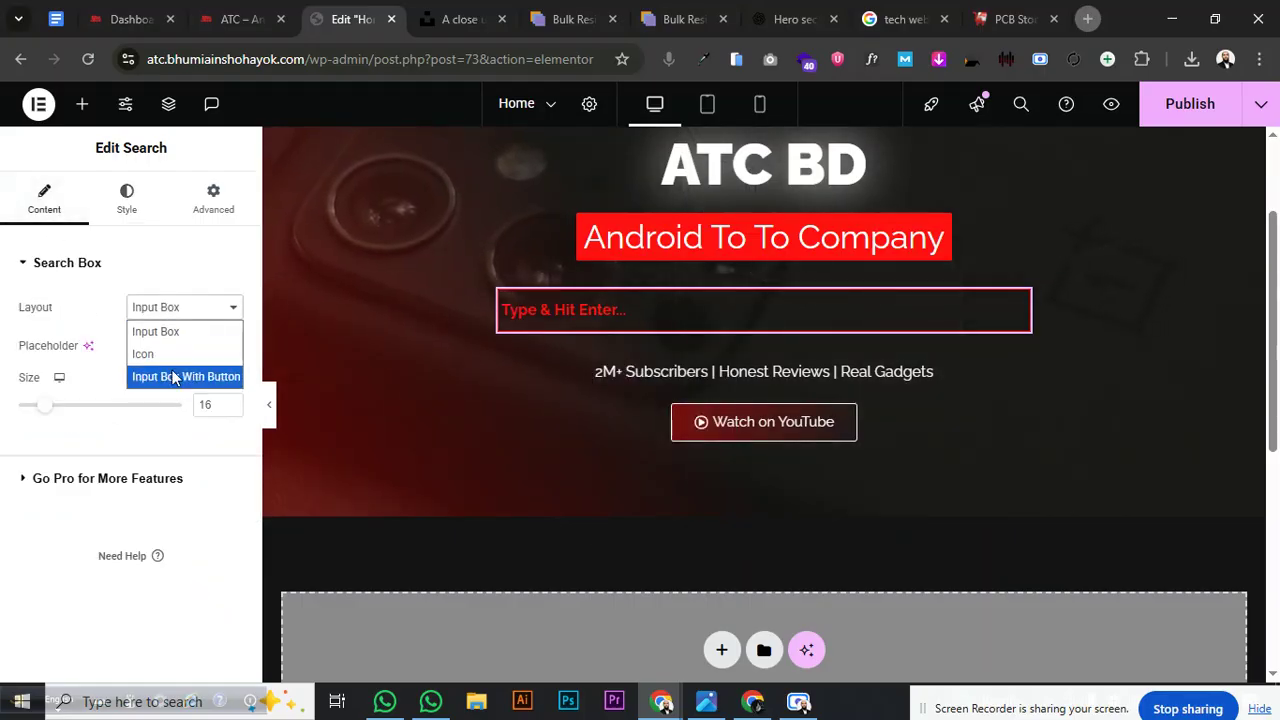
pyautogui.click(174, 377)
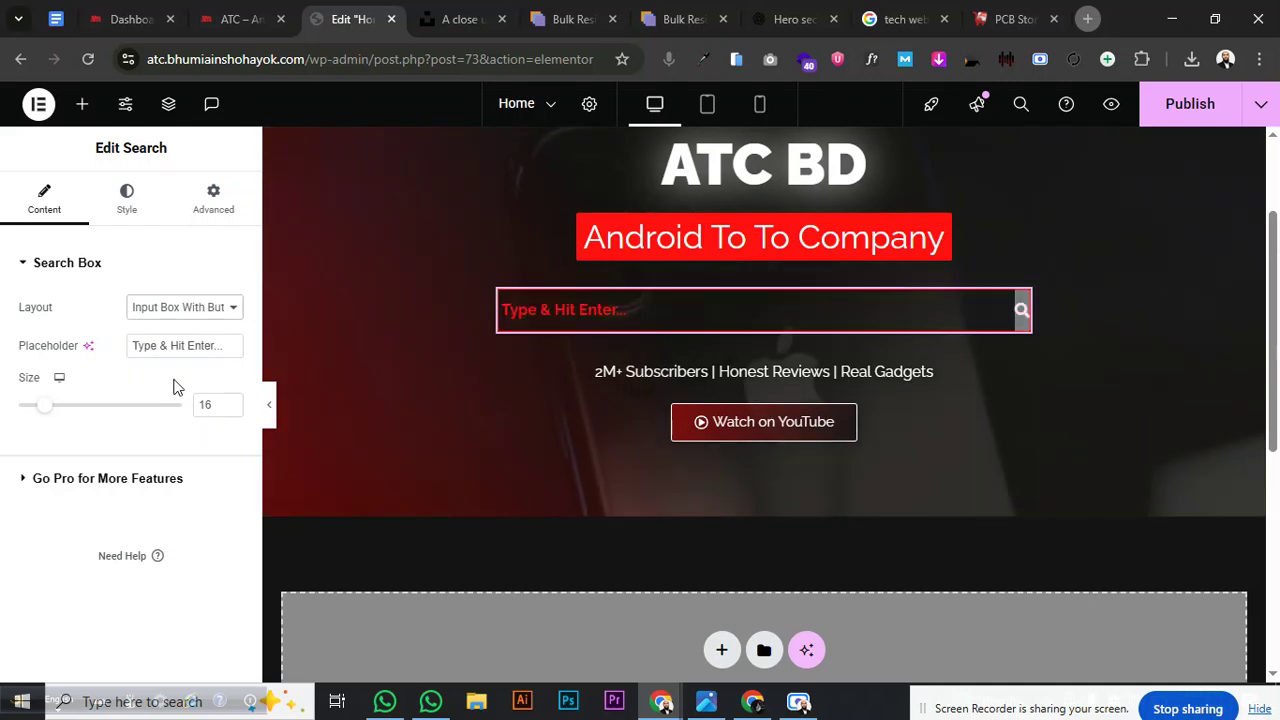
pyautogui.moveTo(47, 410); pyautogui.dragTo(91, 410)
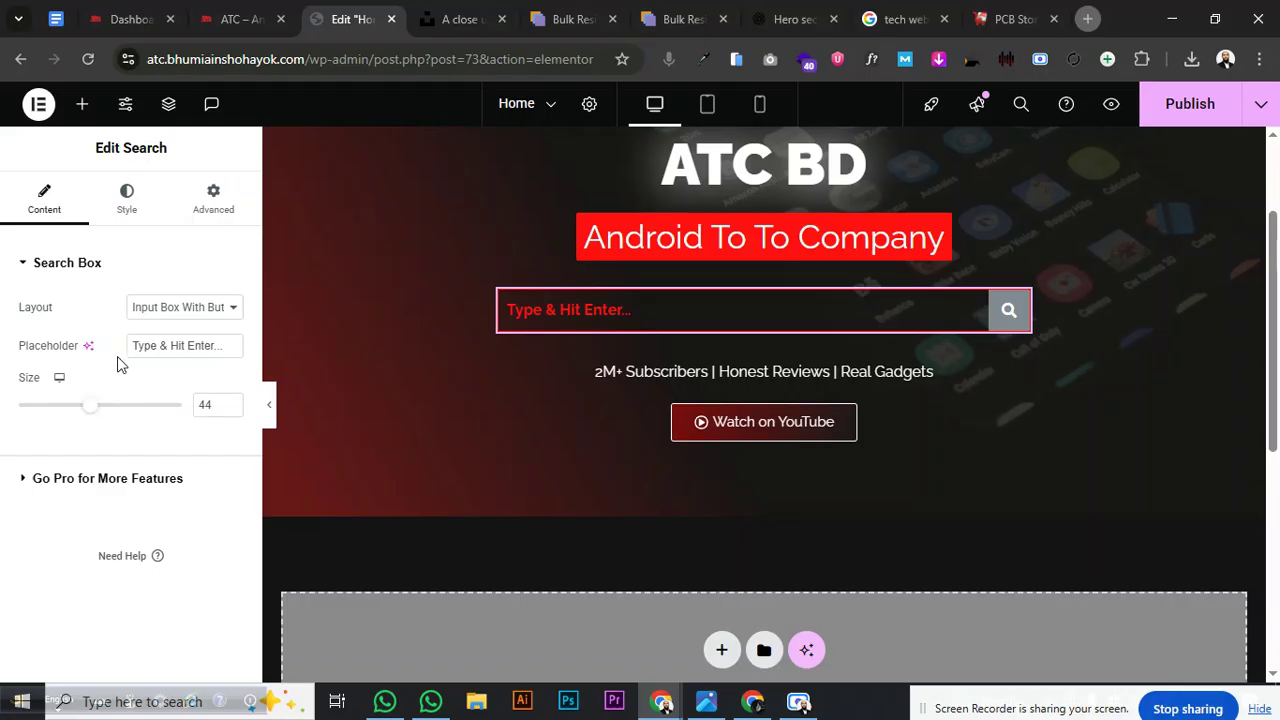
# Try the Icon layout for the search box, and return it to Input Box With Button
pyautogui.click(140, 317)
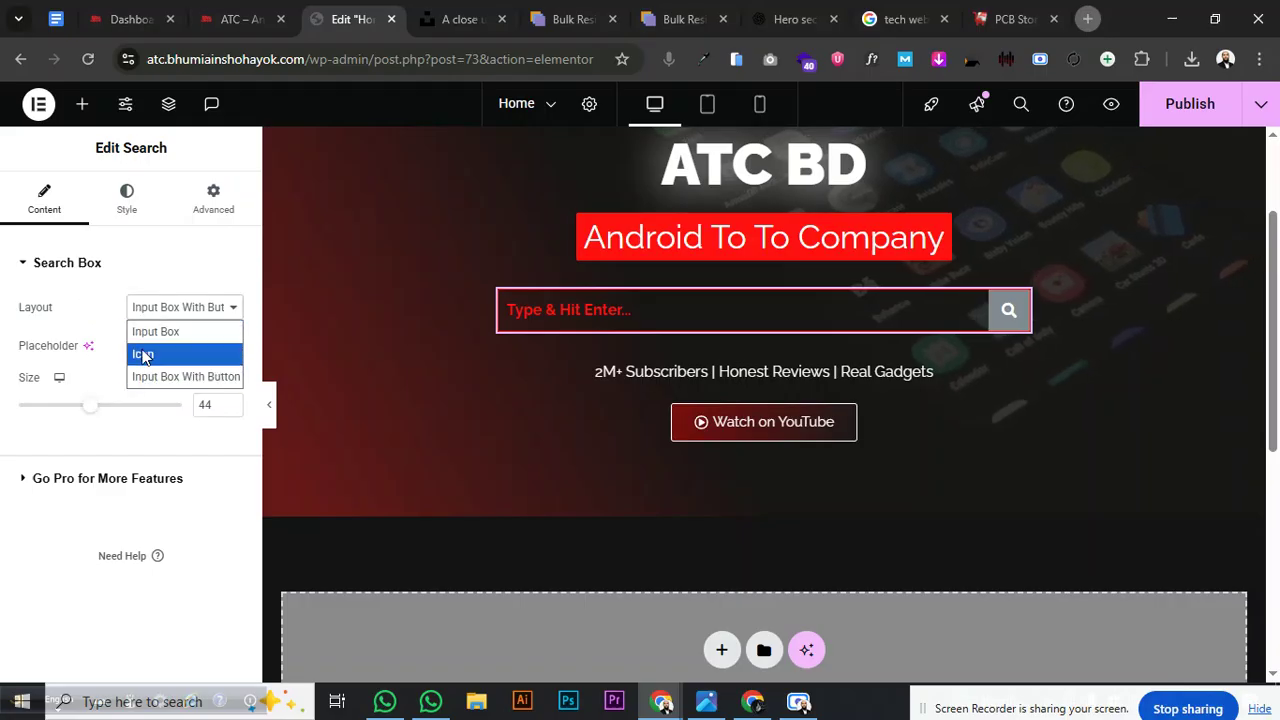
pyautogui.click(143, 348)
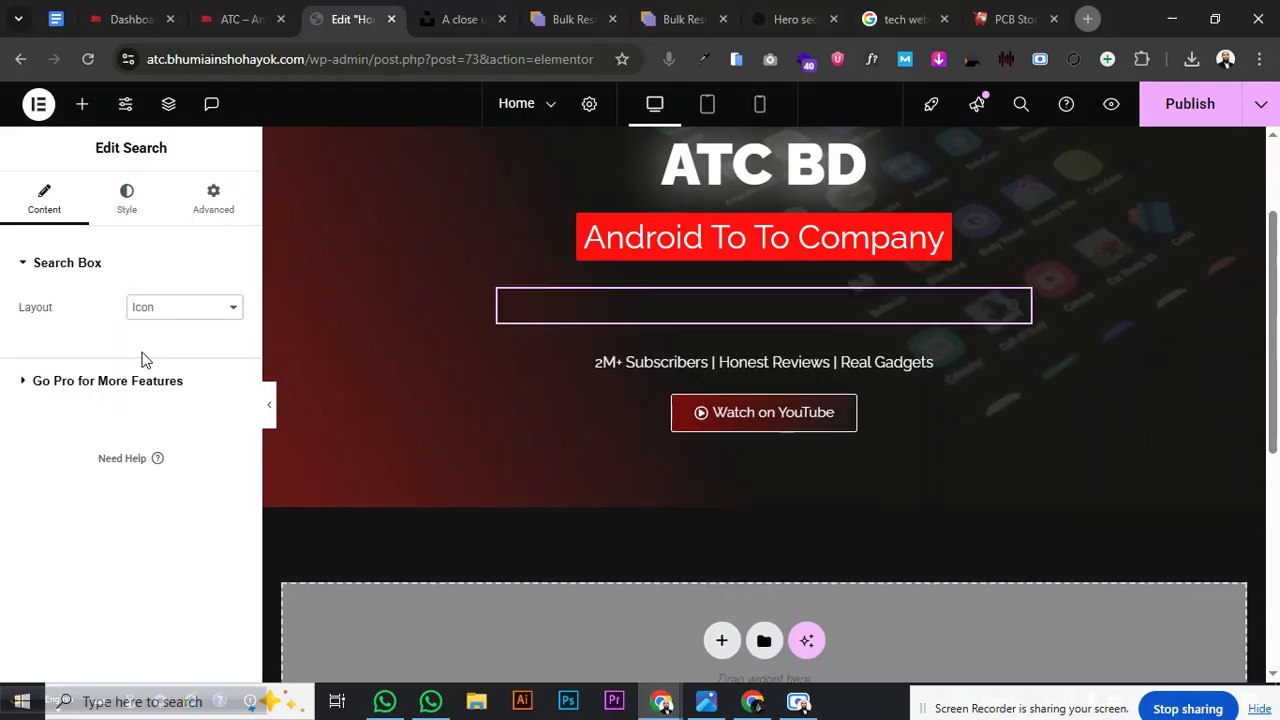
pyautogui.click(146, 316)
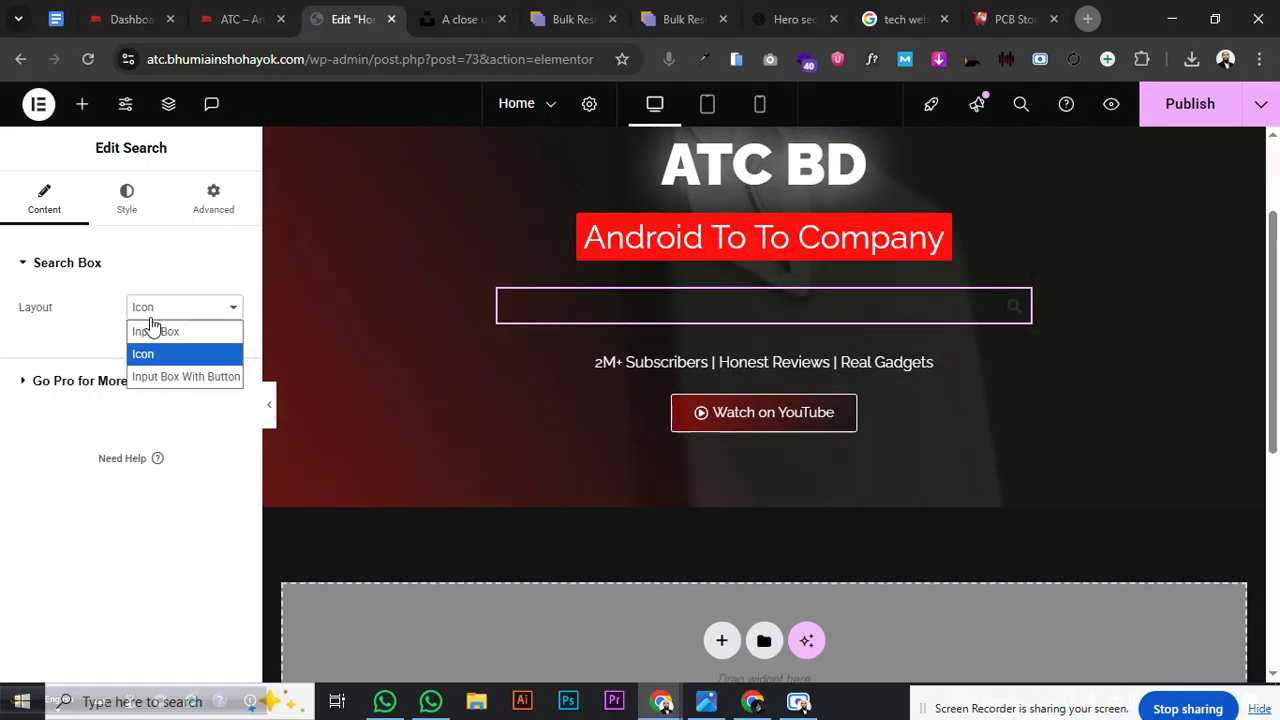
pyautogui.click(157, 377)
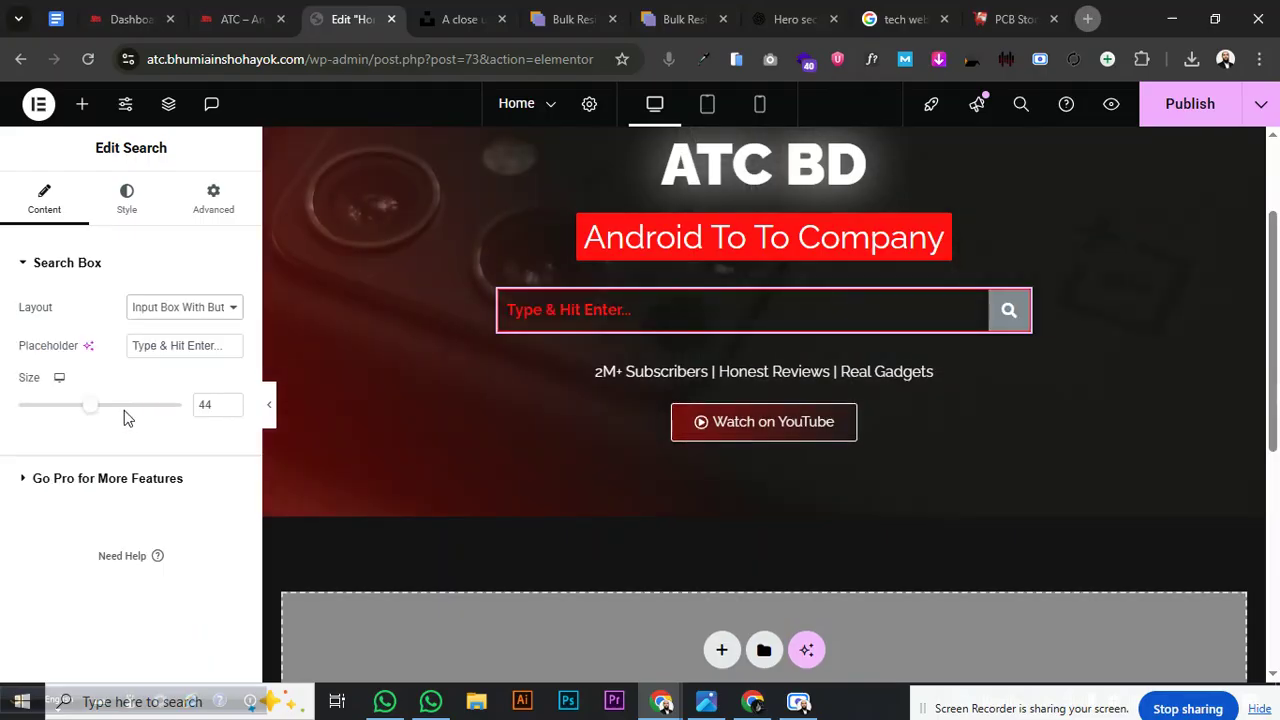
# Set the search button's background colour to the global red and review its remaining button and close icon style options
pyautogui.click(54, 264)
pyautogui.click(126, 198)
pyautogui.click(68, 266)
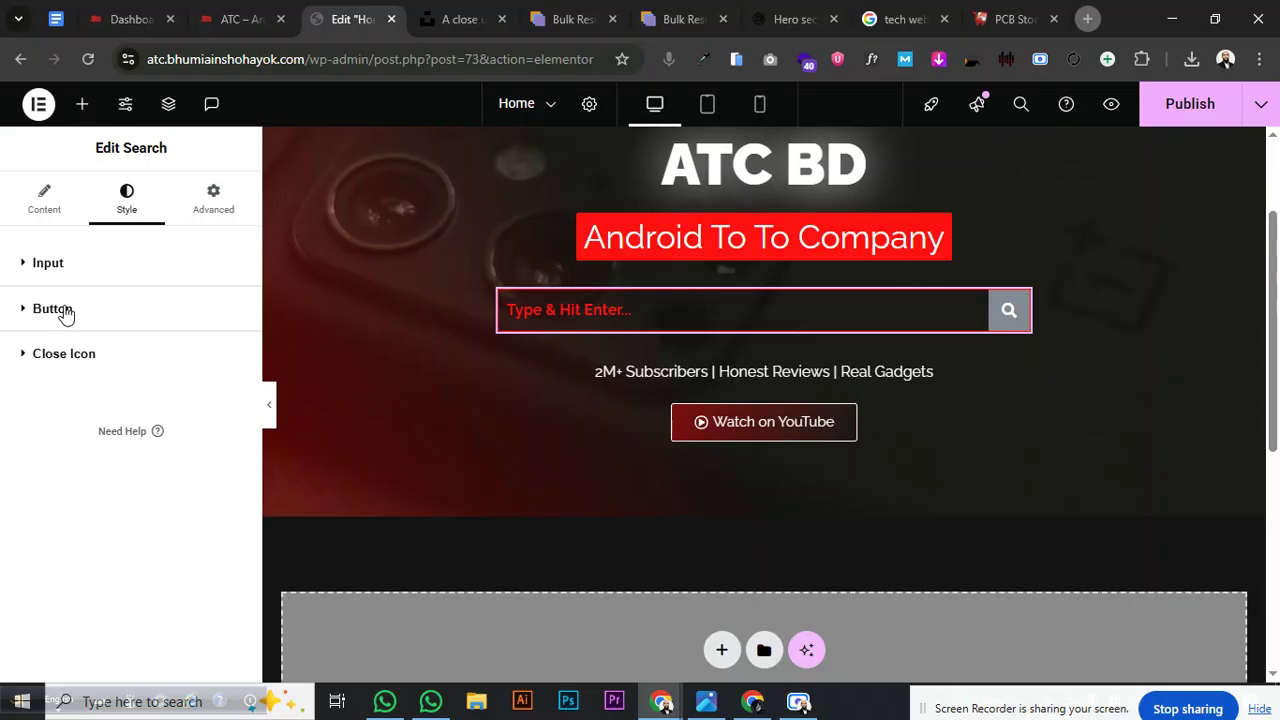
pyautogui.click(64, 312)
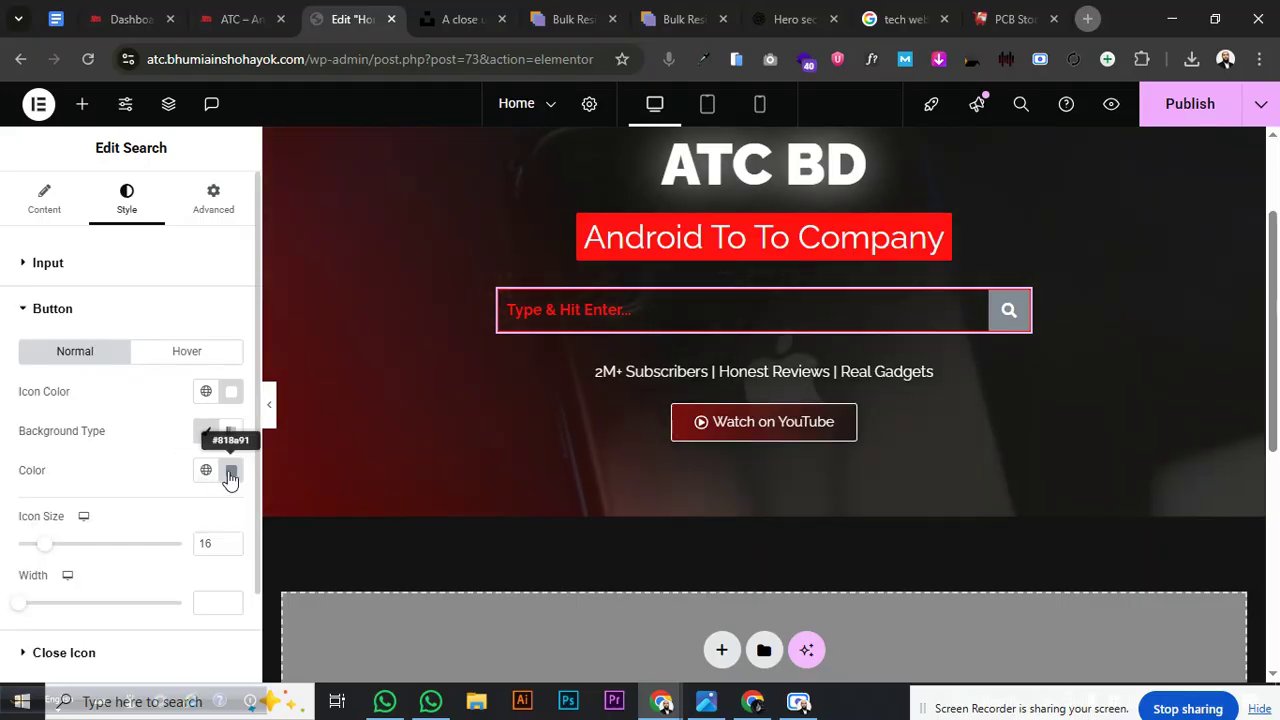
pyautogui.click(207, 472)
pyautogui.click(121, 355)
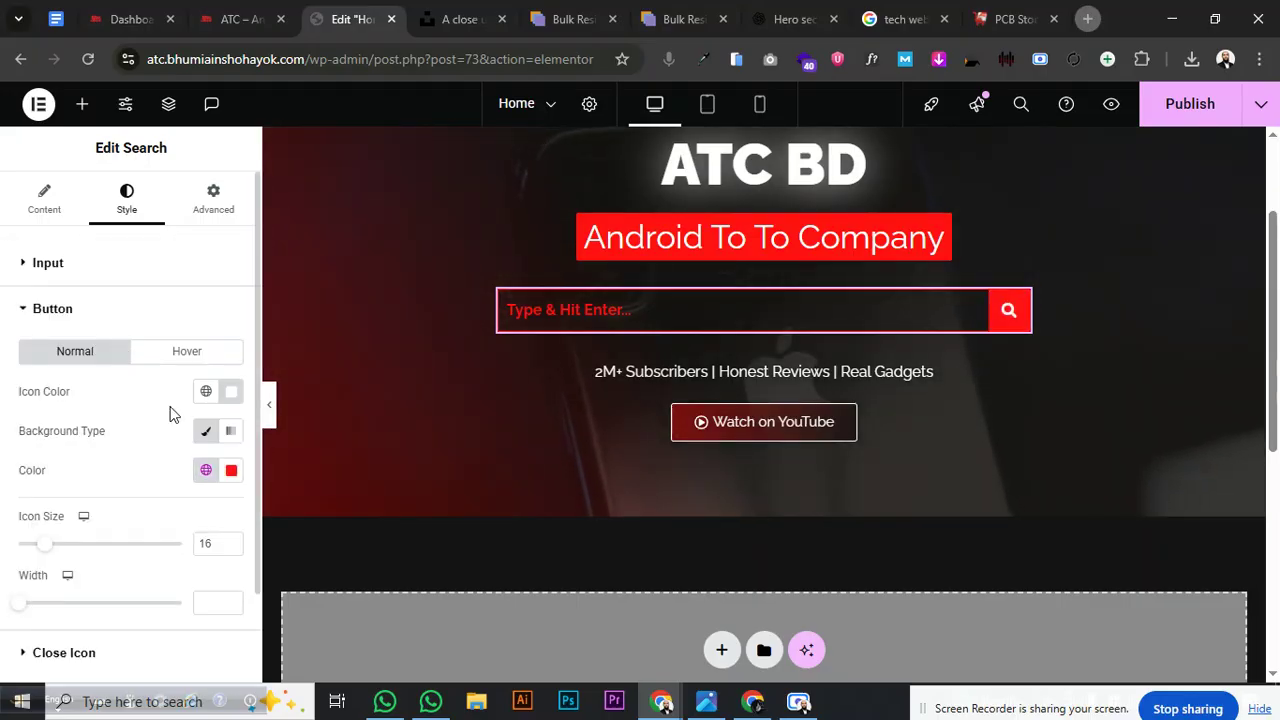
pyautogui.scroll(-2, 109, 532)
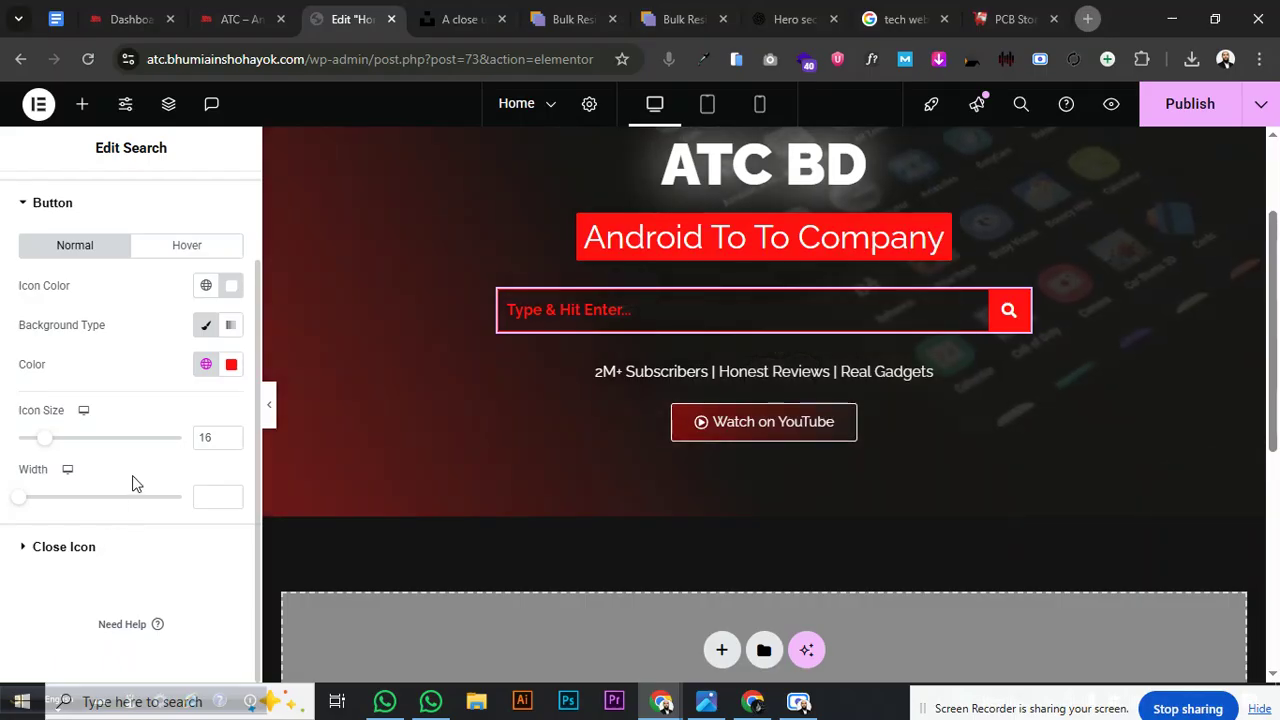
pyautogui.click(62, 547)
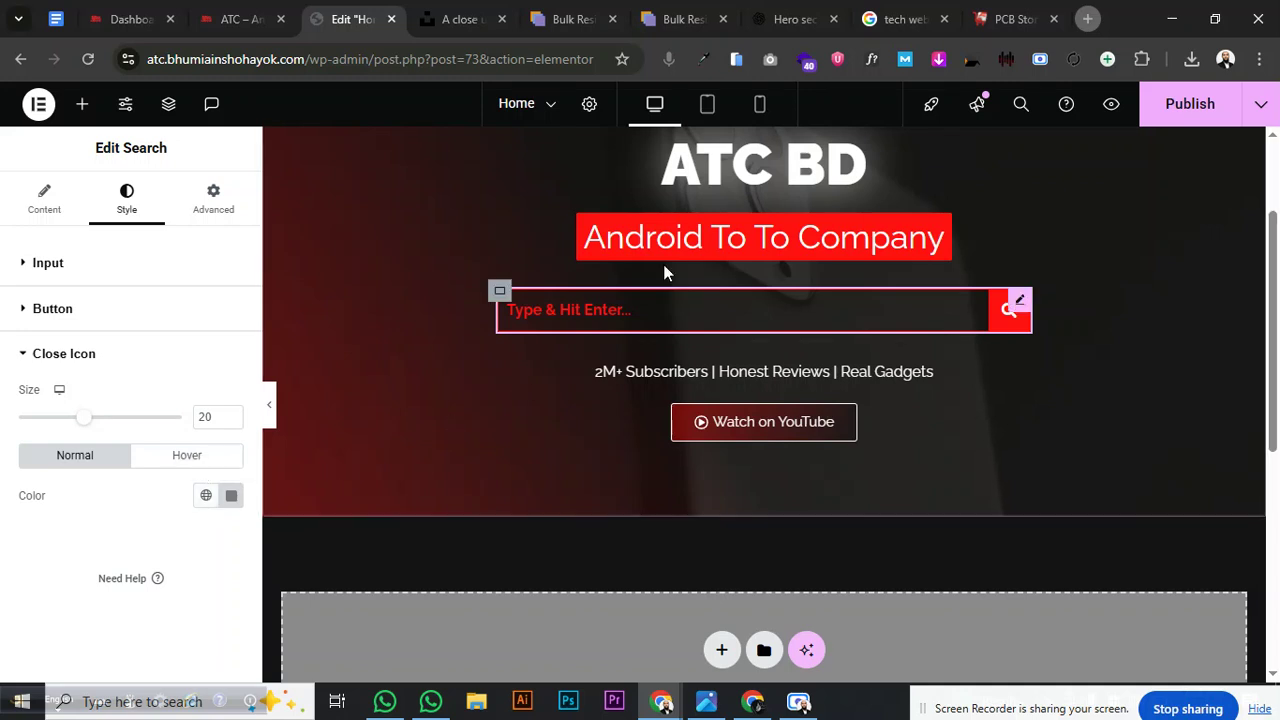
# Change the title of the main hero heading to "ATC - Android To To Company"
pyautogui.click(858, 150)
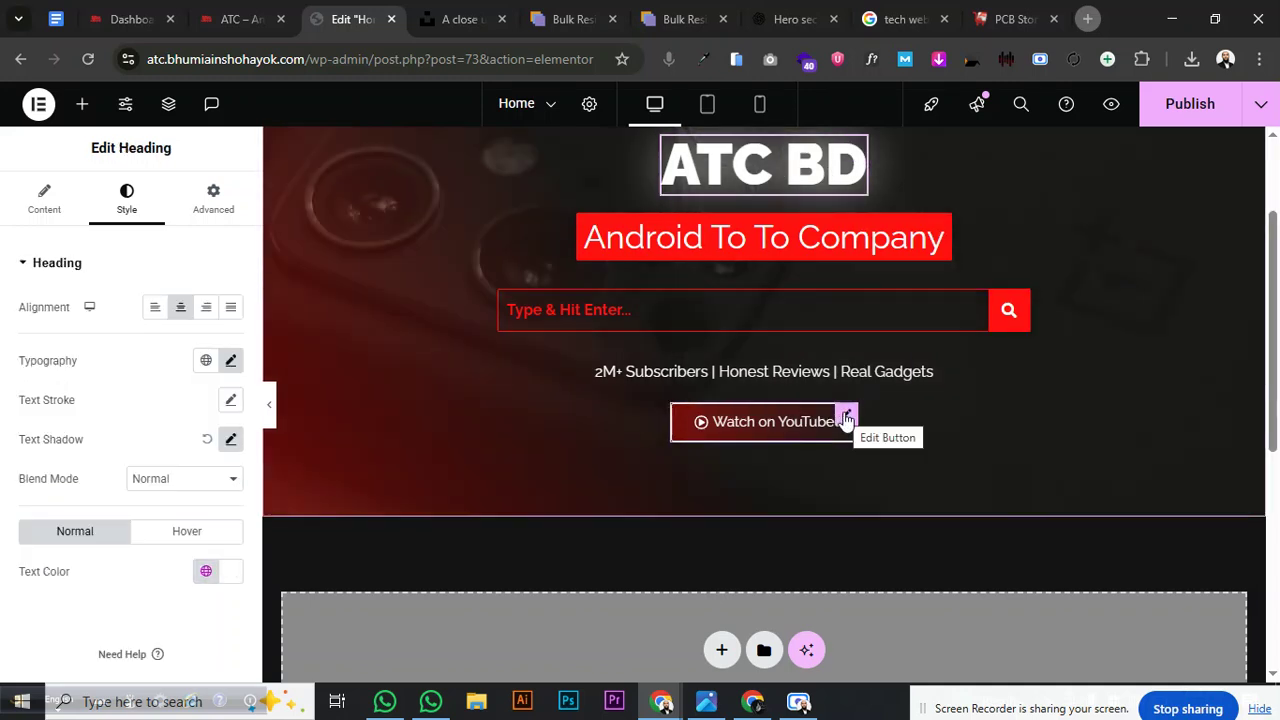
pyautogui.scroll(2, 858, 380)
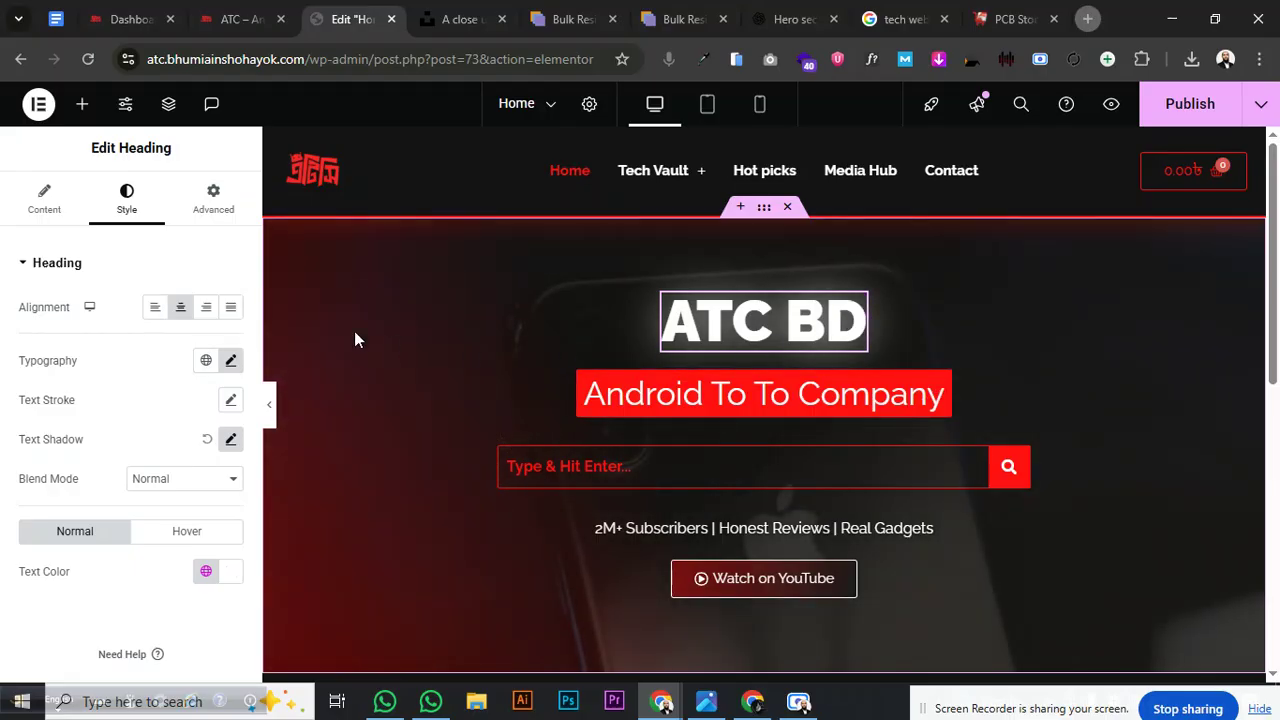
pyautogui.click(44, 198)
pyautogui.click(49, 330)
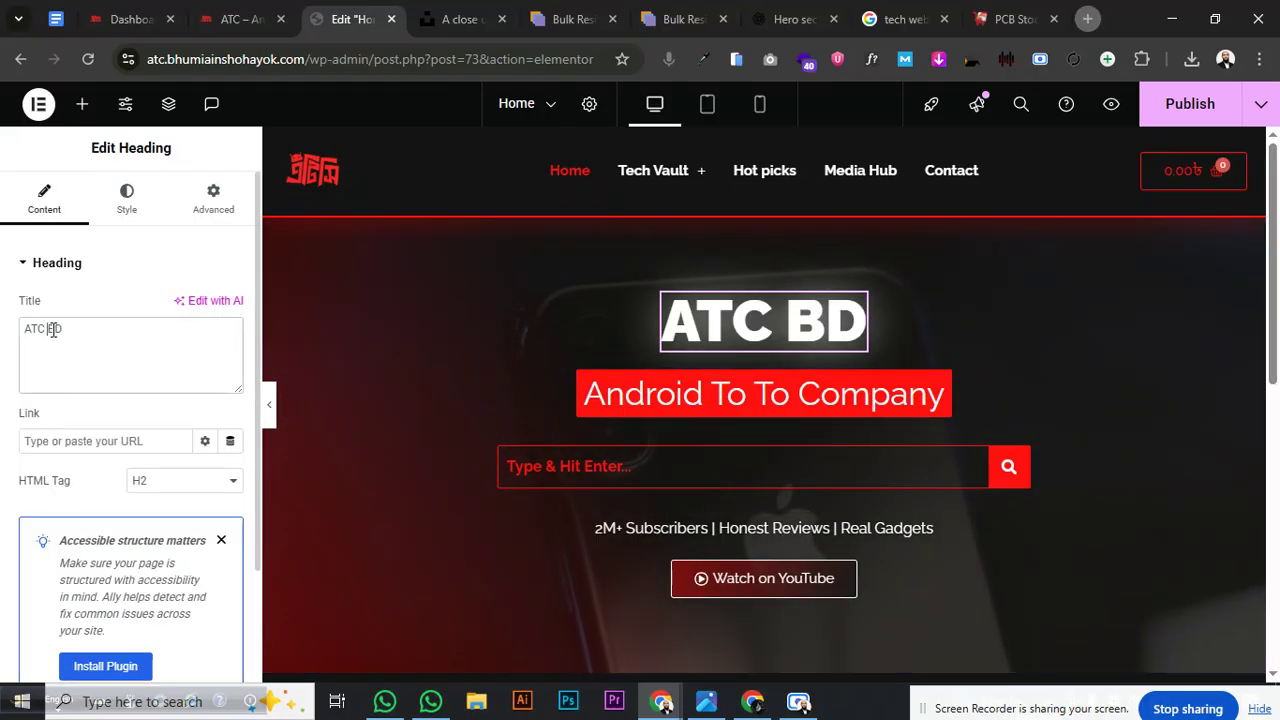
pyautogui.write('- ')
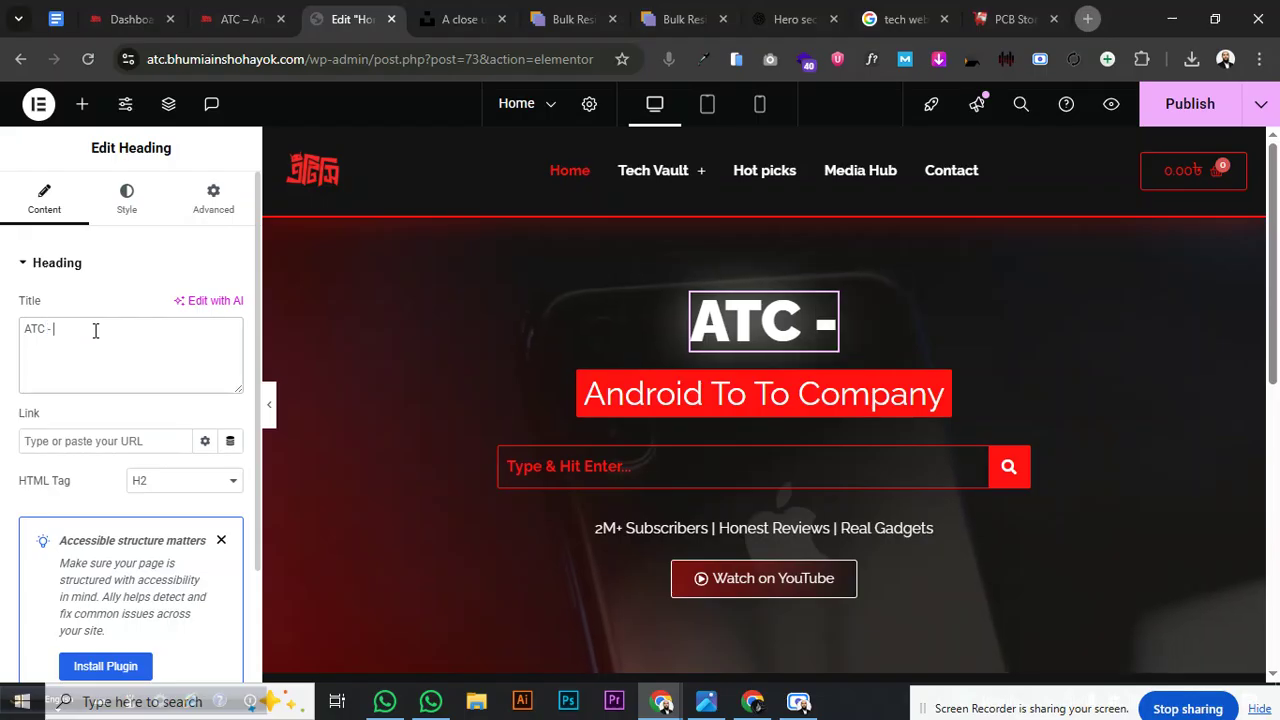
pyautogui.write('Androin')
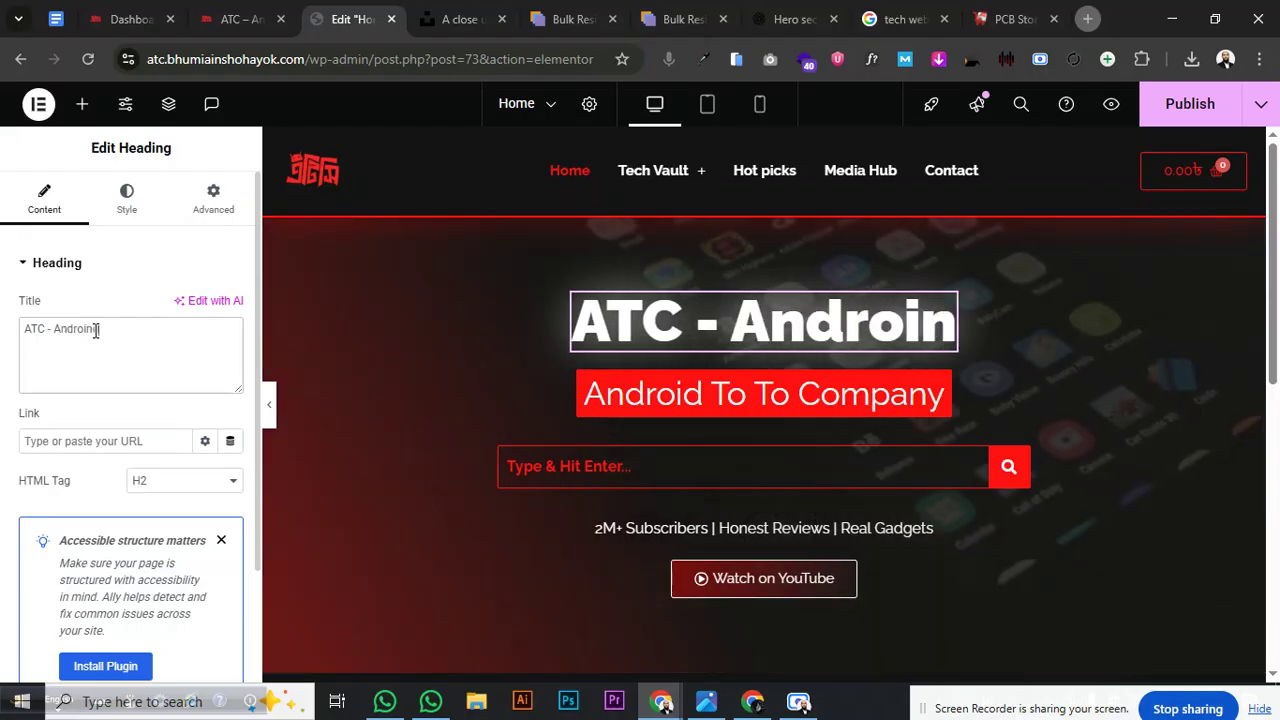
pyautogui.write('d')
pyautogui.press('BackSpace')
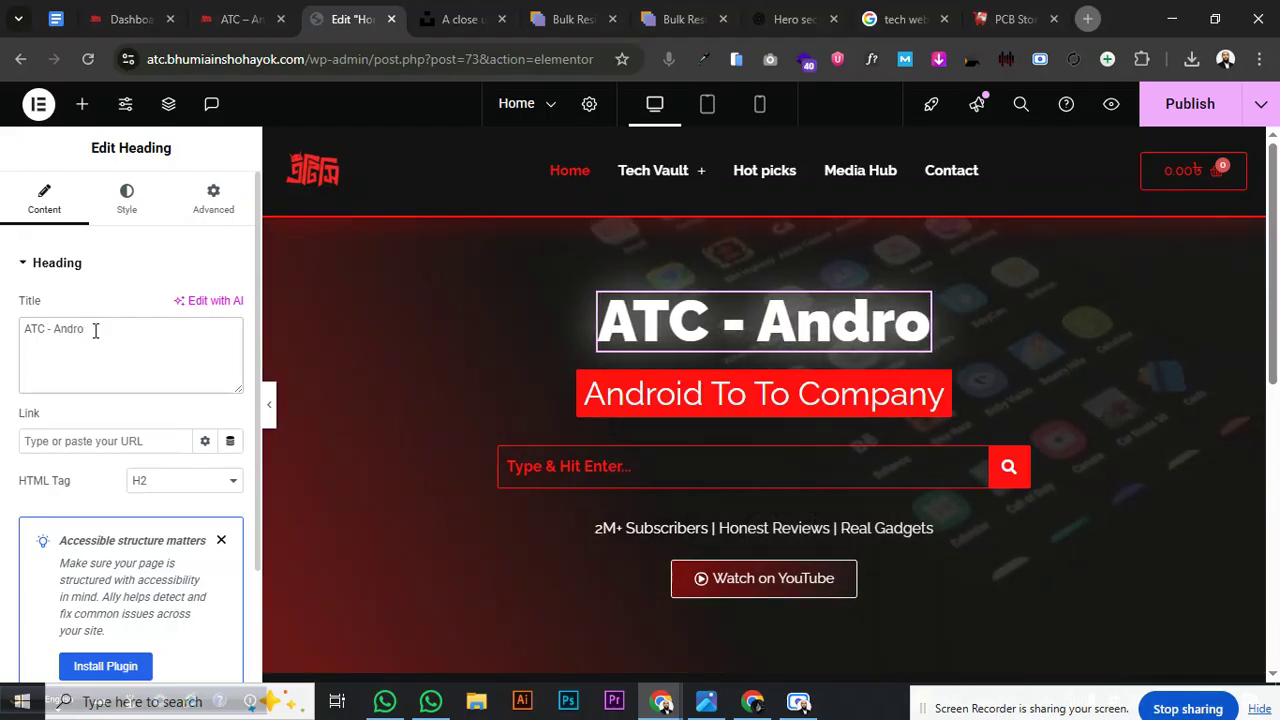
pyautogui.write('id')
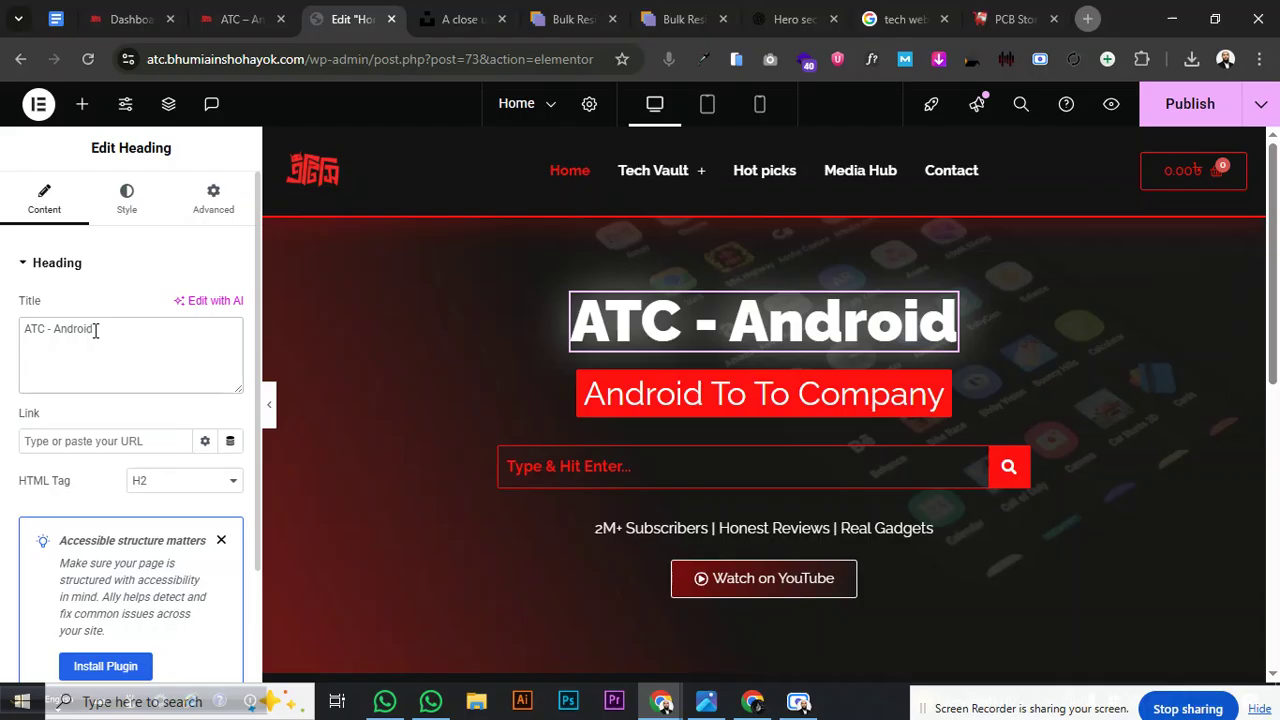
pyautogui.write(' ToT')
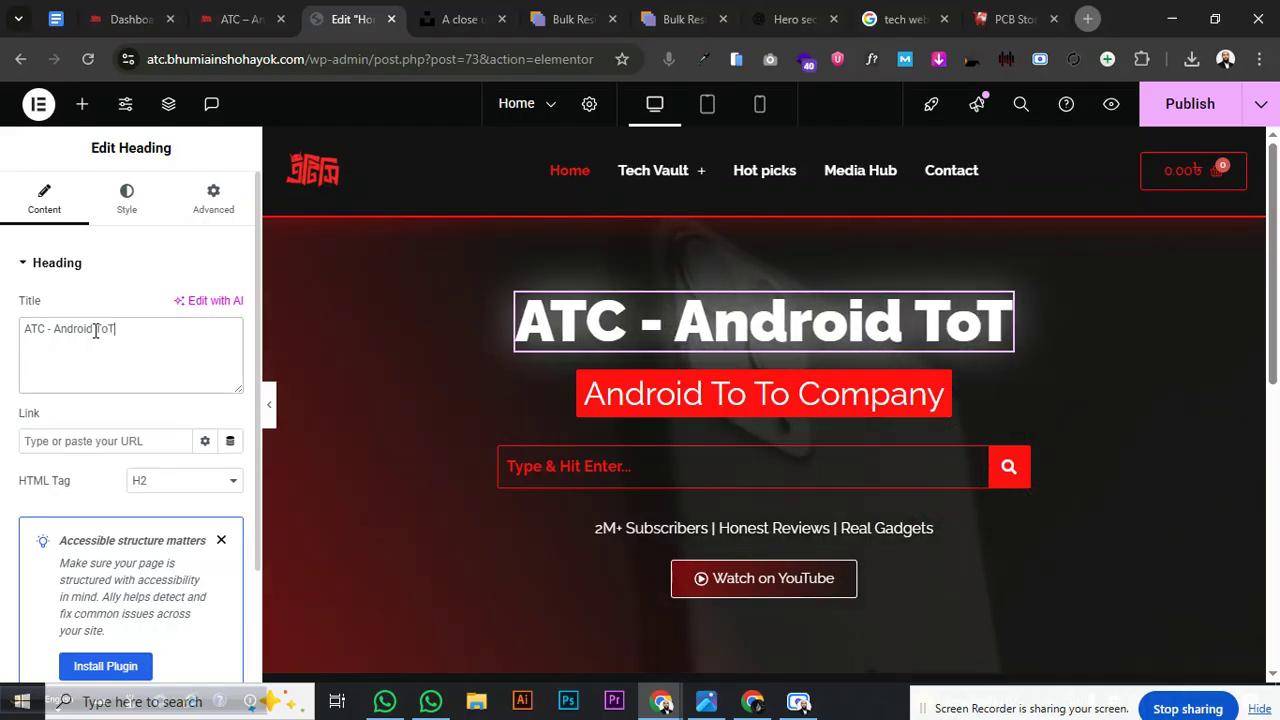
pyautogui.press('BackSpace')
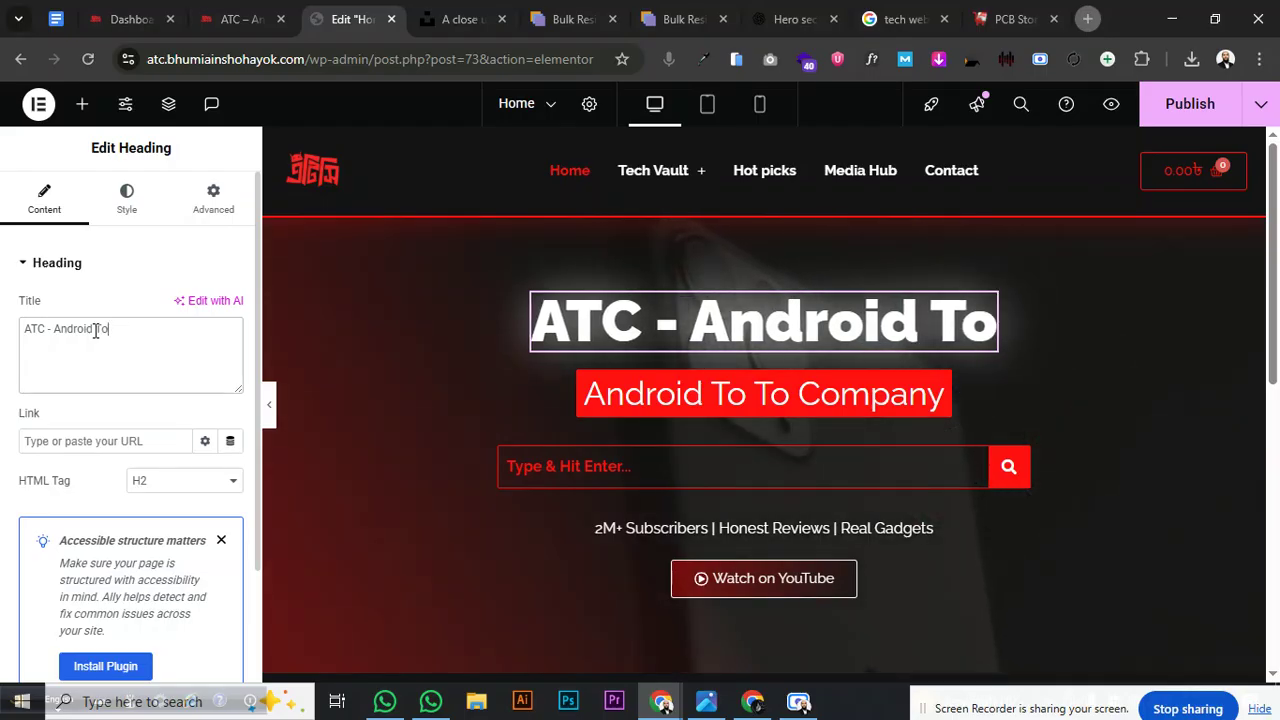
pyautogui.write('To Co')
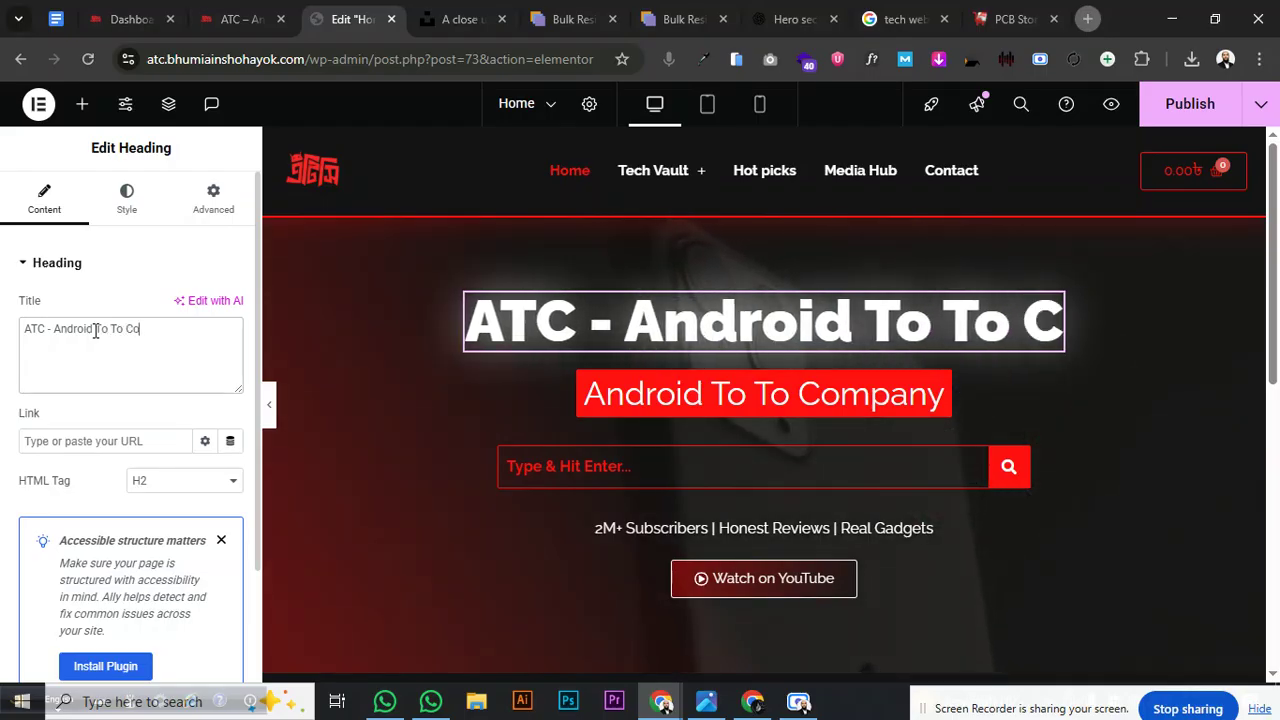
pyautogui.write('mpany')
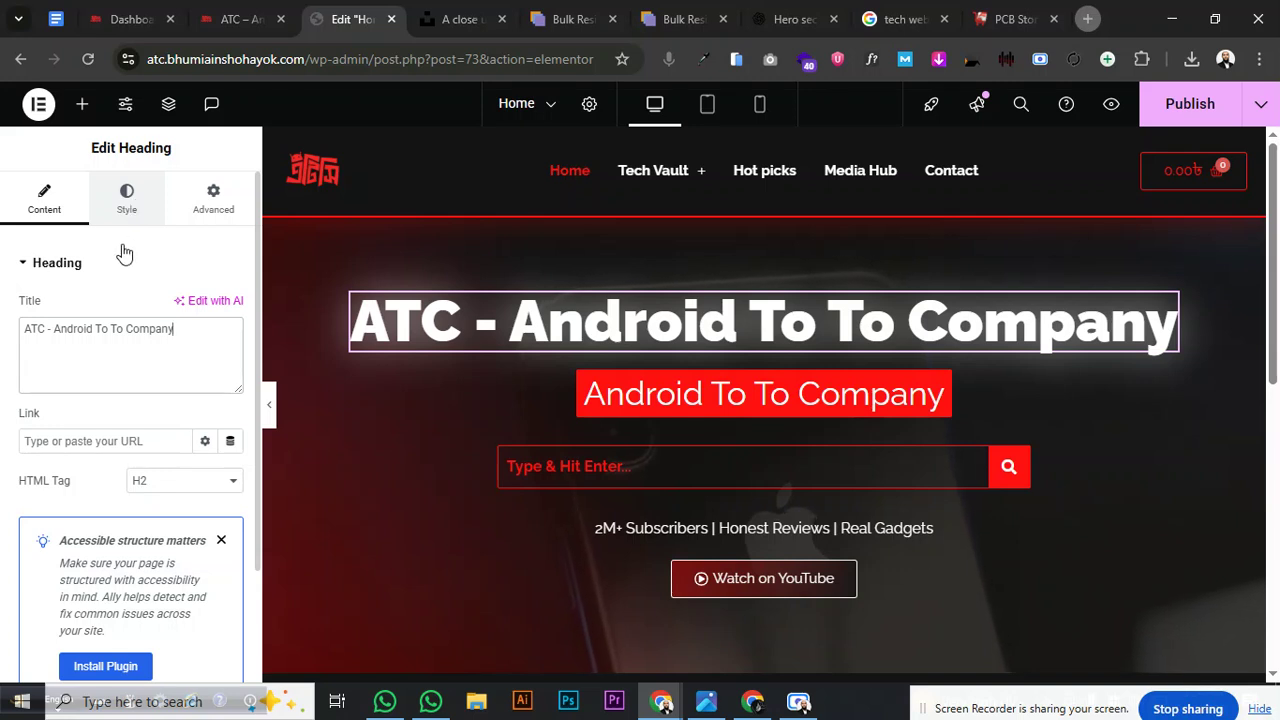
pyautogui.moveTo(56, 331); pyautogui.dragTo(46, 333)
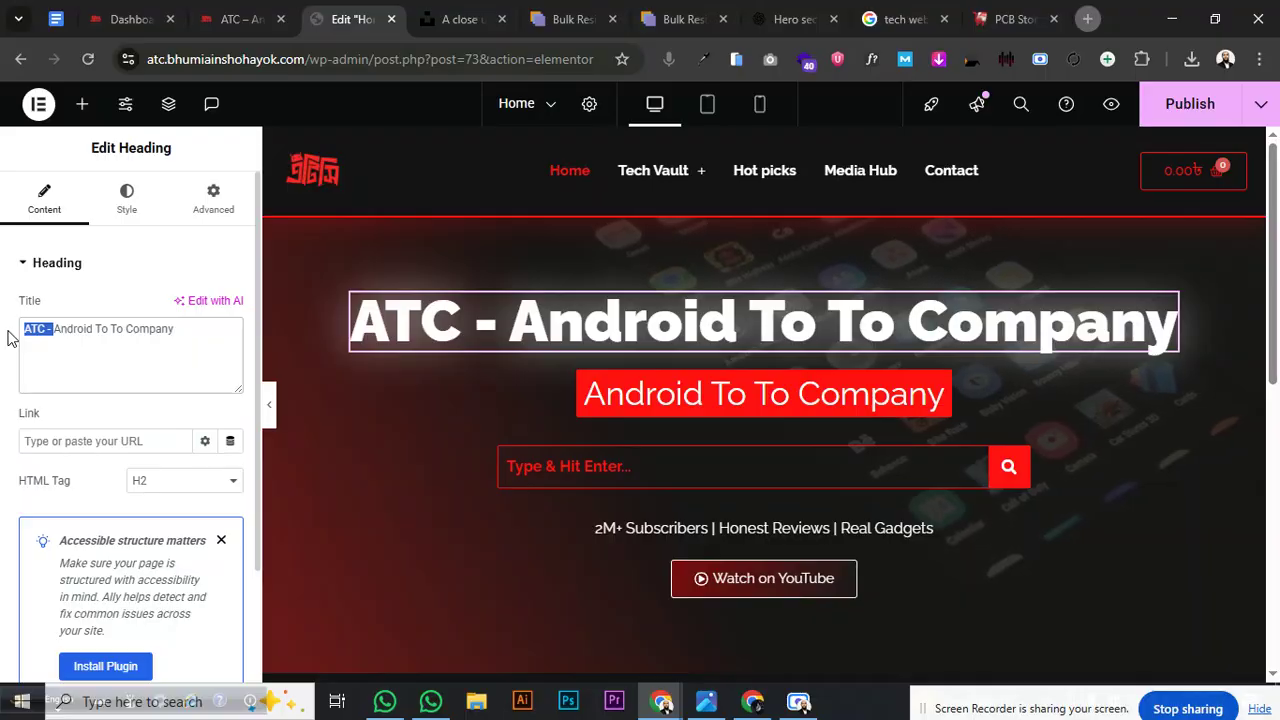
pyautogui.click(1166, 307)
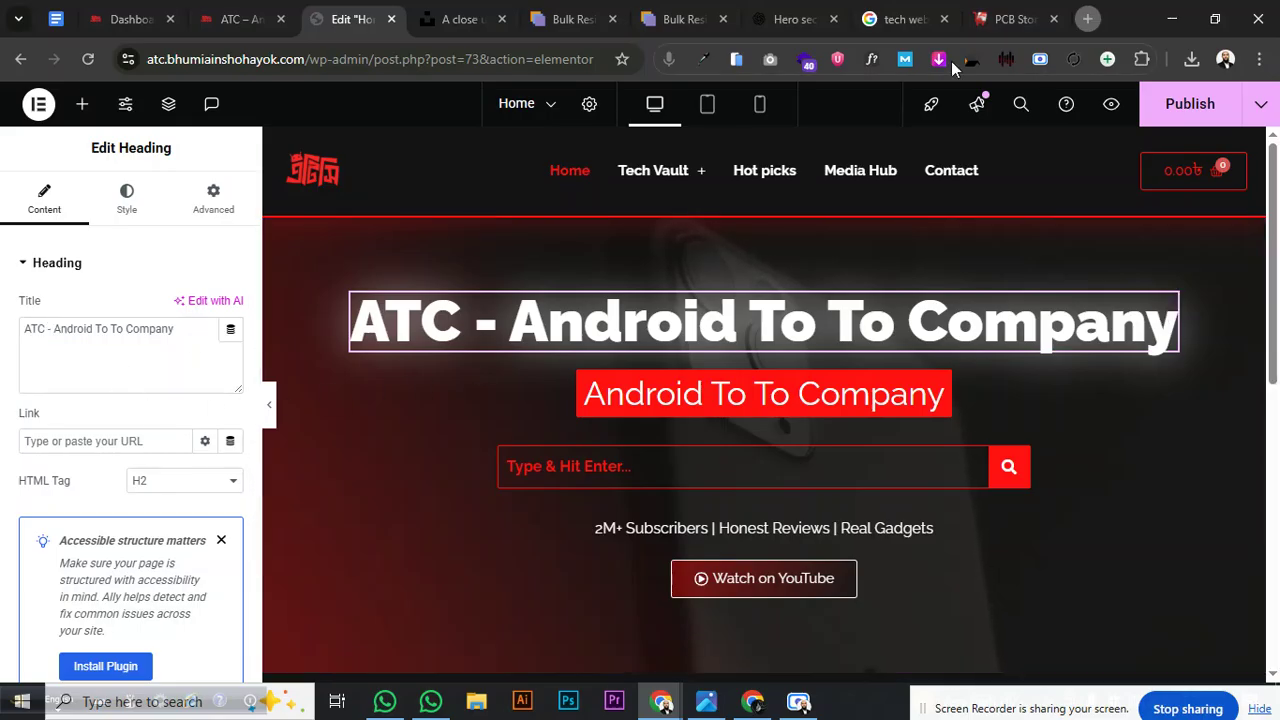
# Switch to the PCB Store site to view its home page hero section, and close that page
pyautogui.click(991, 22)
pyautogui.scroll(5, 507, 346)
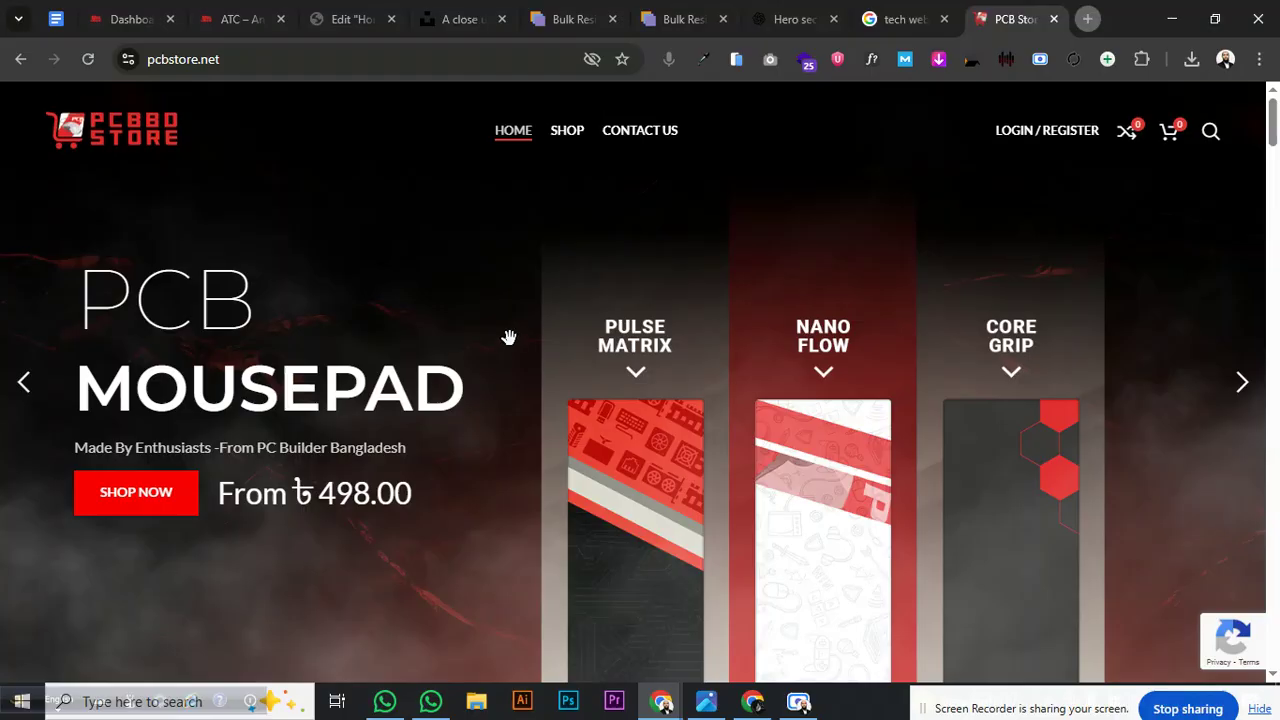
pyautogui.click(1054, 19)
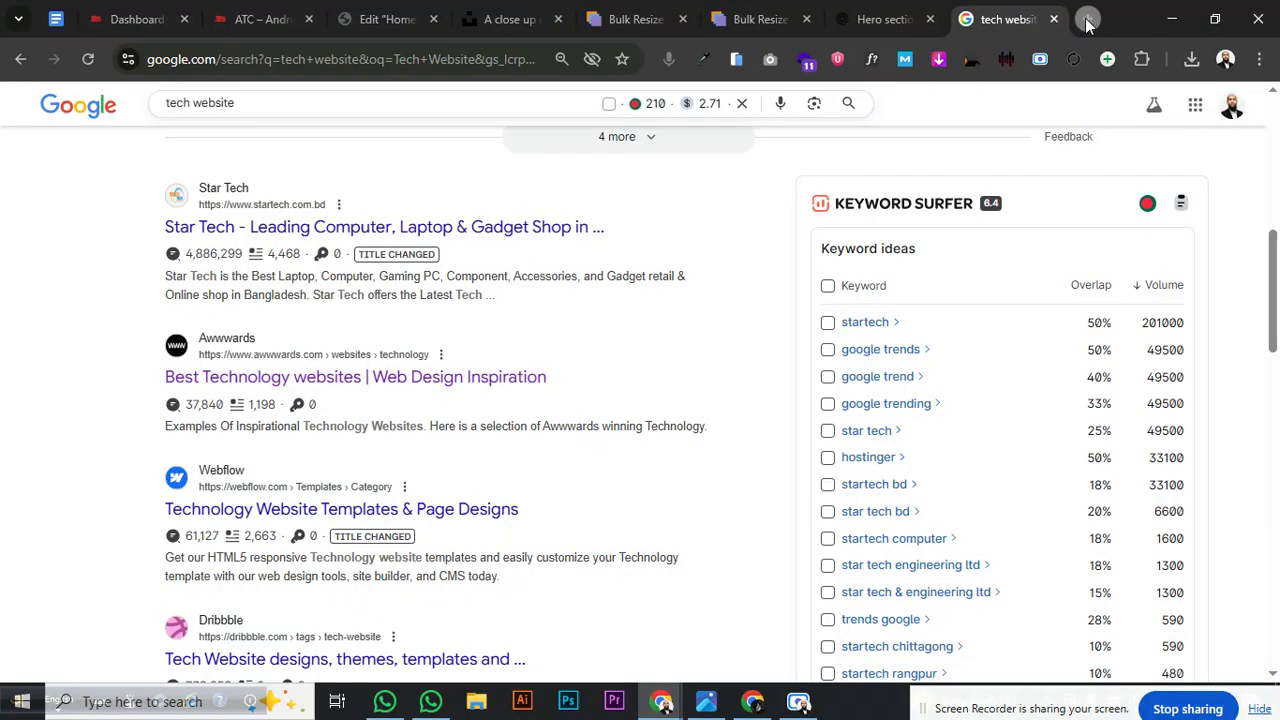
# Search Google for "tech website" in a new browser tab
pyautogui.click(1088, 19)
pyautogui.click(411, 64)
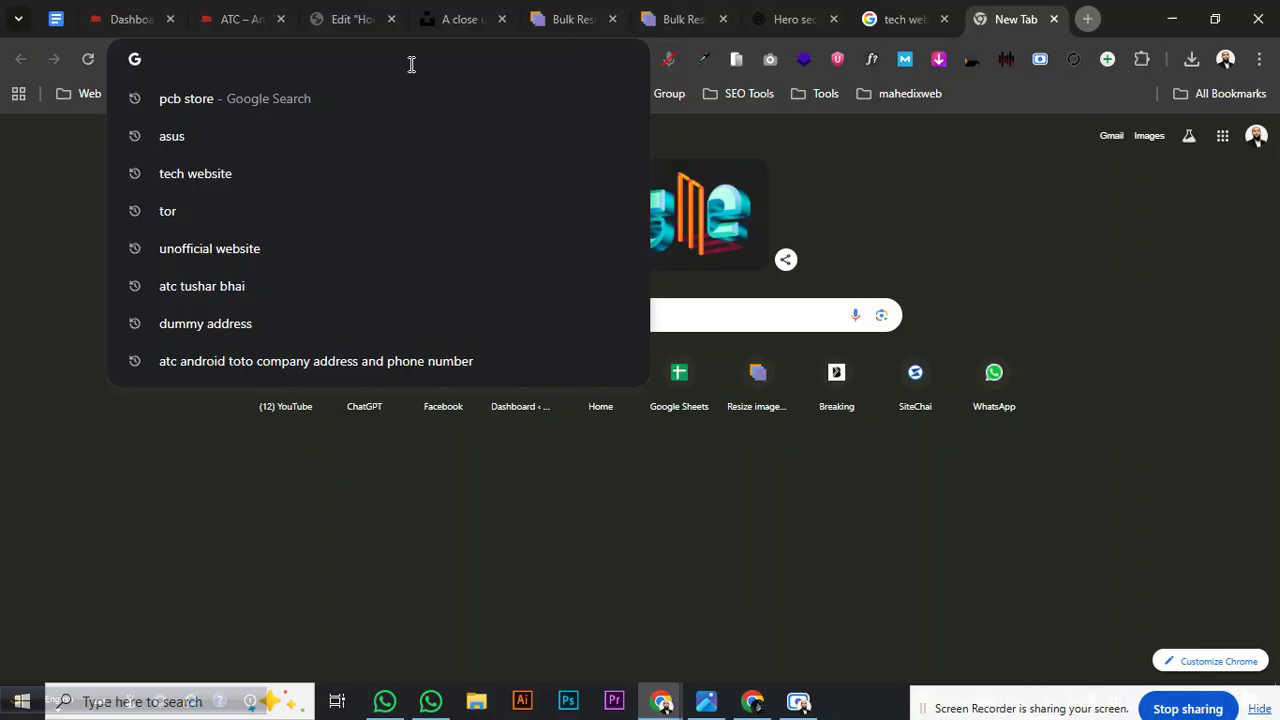
pyautogui.write('Tec')
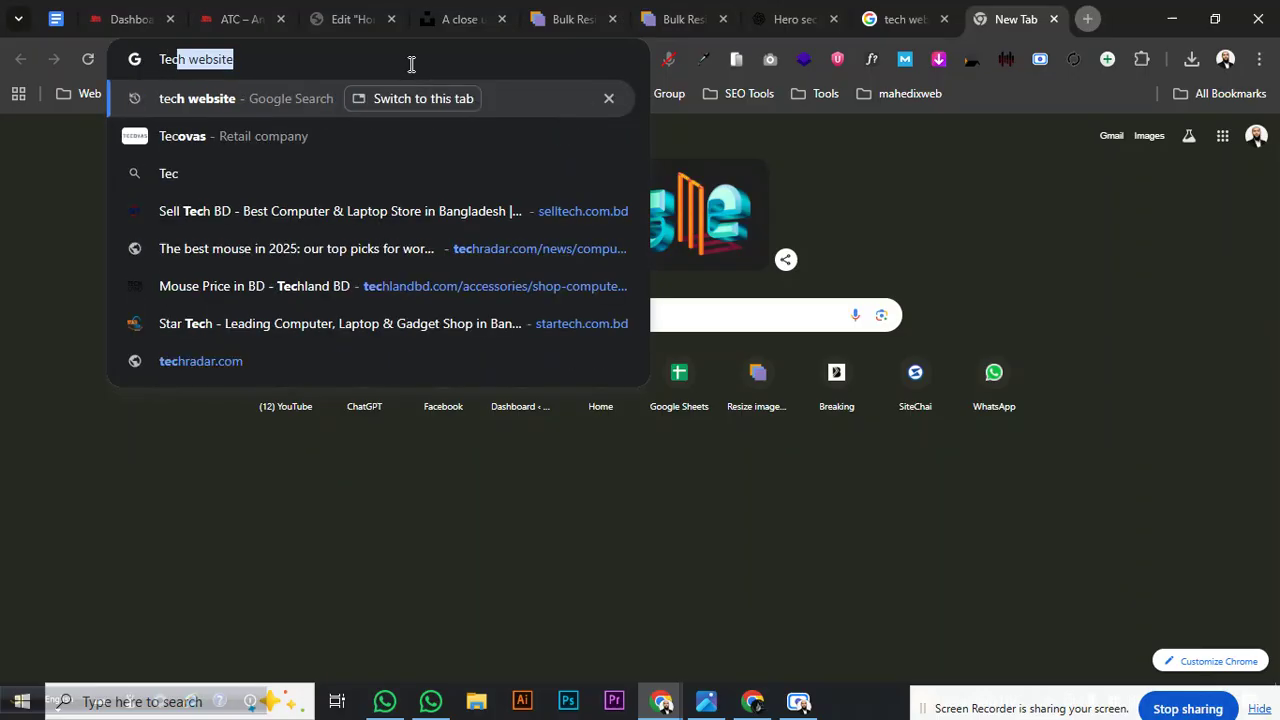
pyautogui.write('h website')
pyautogui.press('Return')
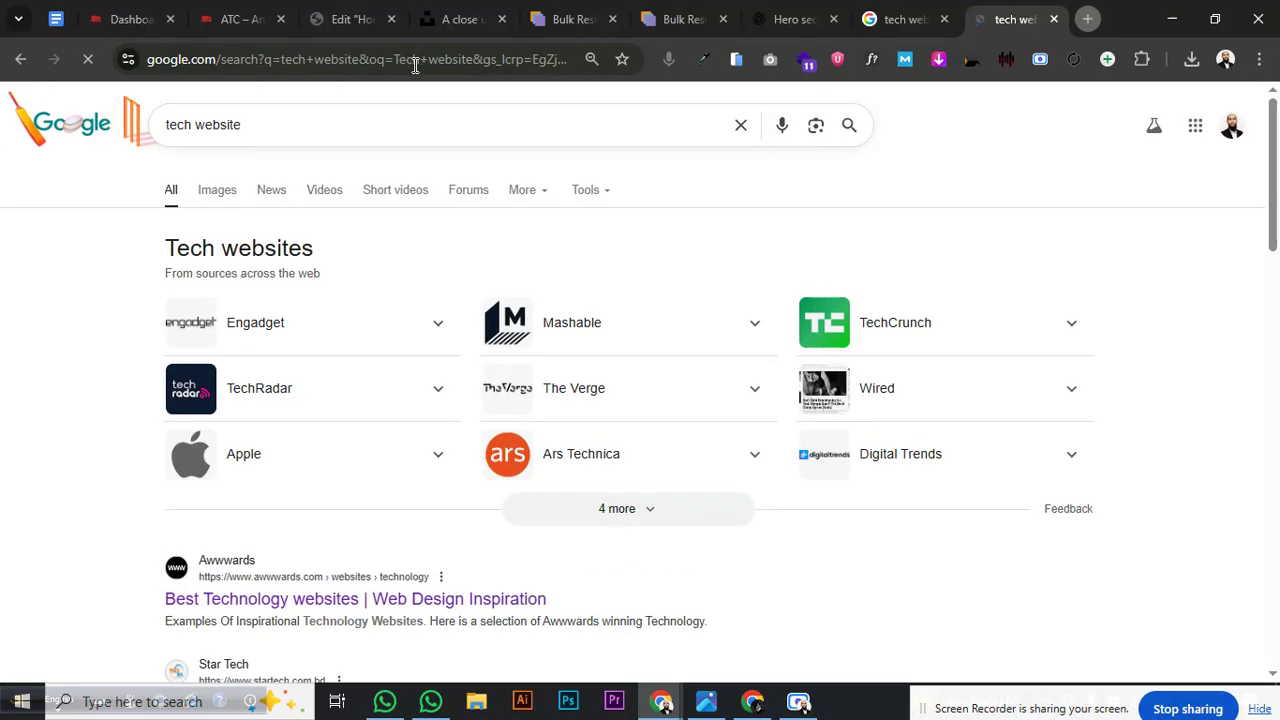
# Open the Webflow technology templates and Dribbble tech website search results in separate background tabs
pyautogui.scroll(-3, 269, 314)
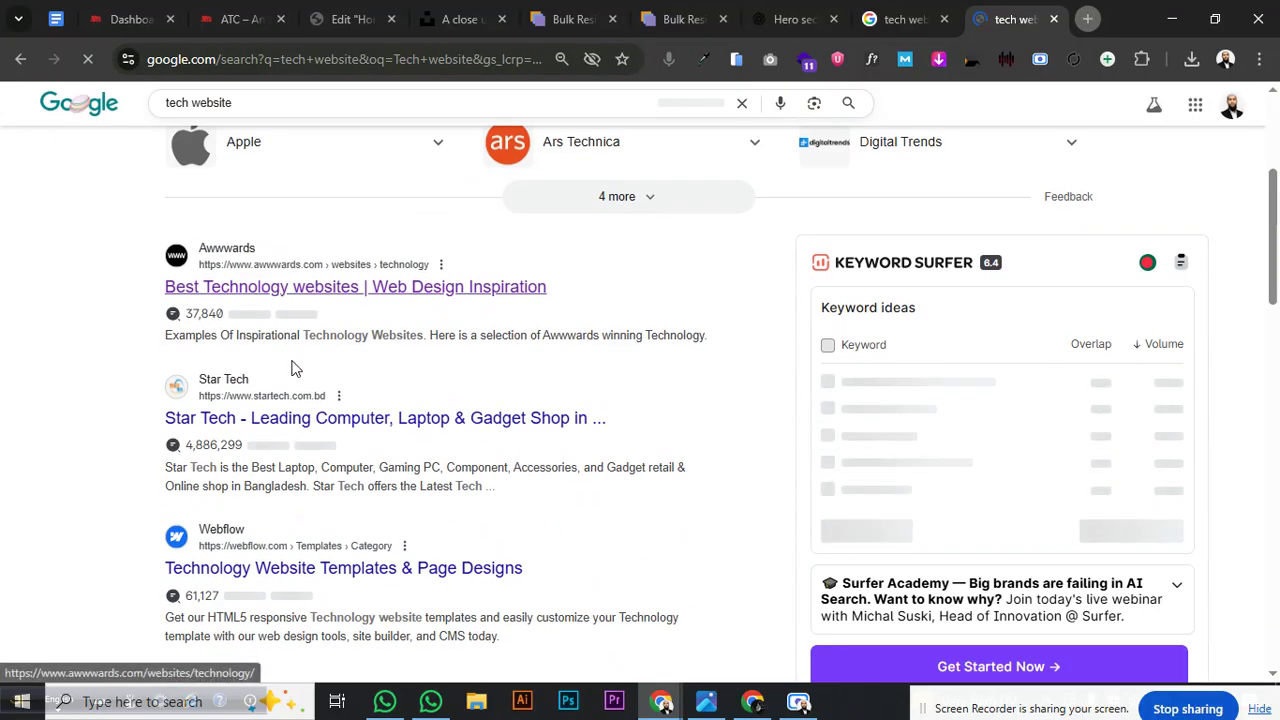
pyautogui.scroll(-2, 294, 420)
pyautogui.middleClick(281, 423)
pyautogui.scroll(-2, 571, 306)
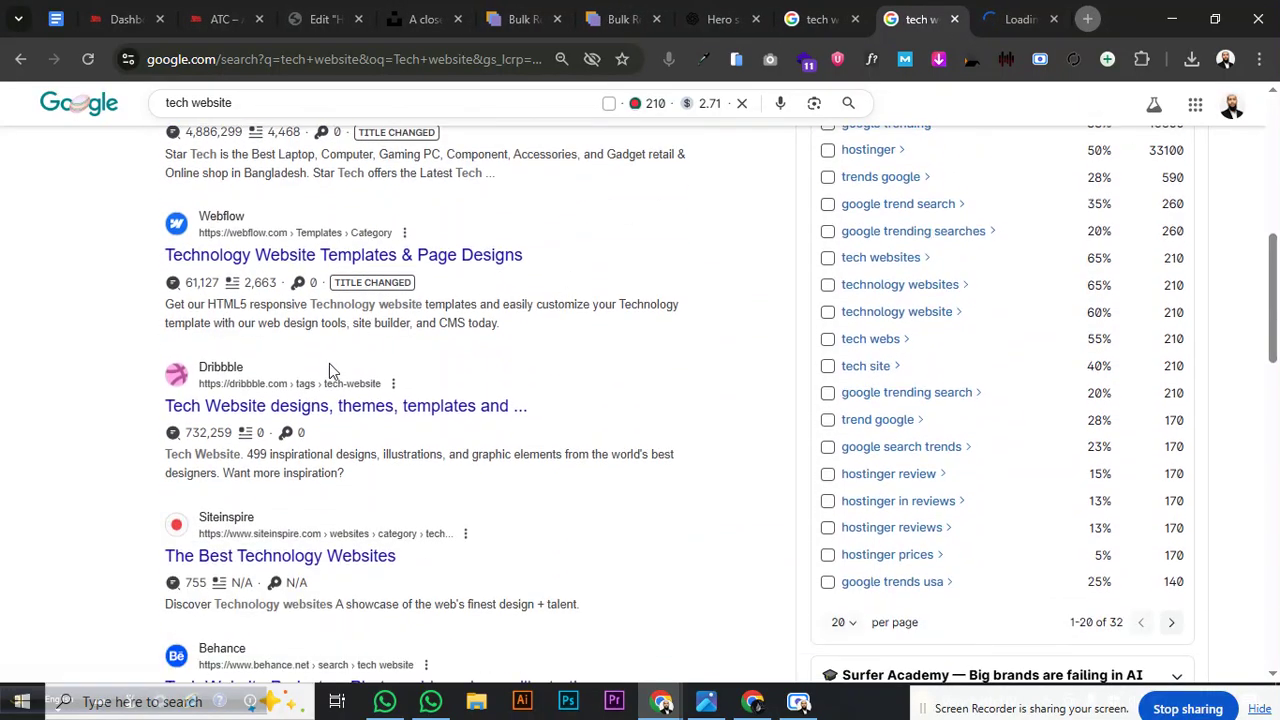
pyautogui.middleClick(290, 407)
pyautogui.scroll(-2, 340, 414)
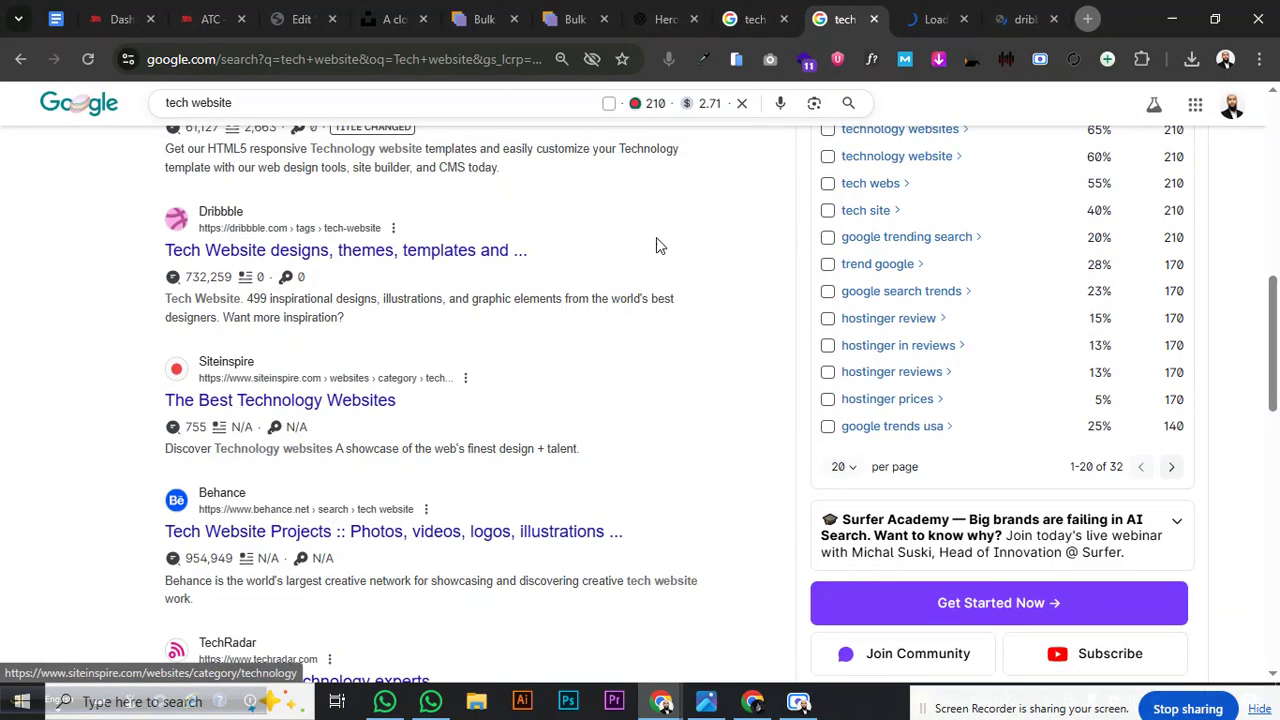
# Browse the Tech Website designs on Dribbble for hero section inspiration
pyautogui.click(1022, 19)
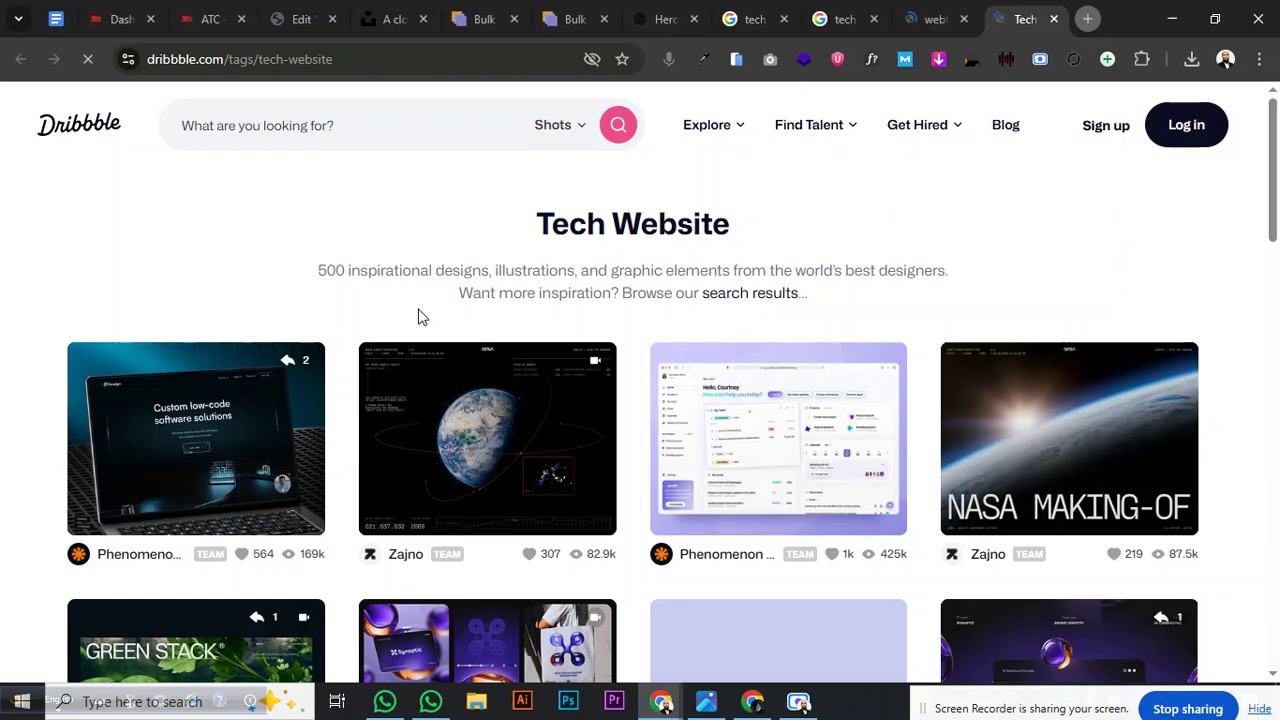
pyautogui.scroll(-2, 420, 317)
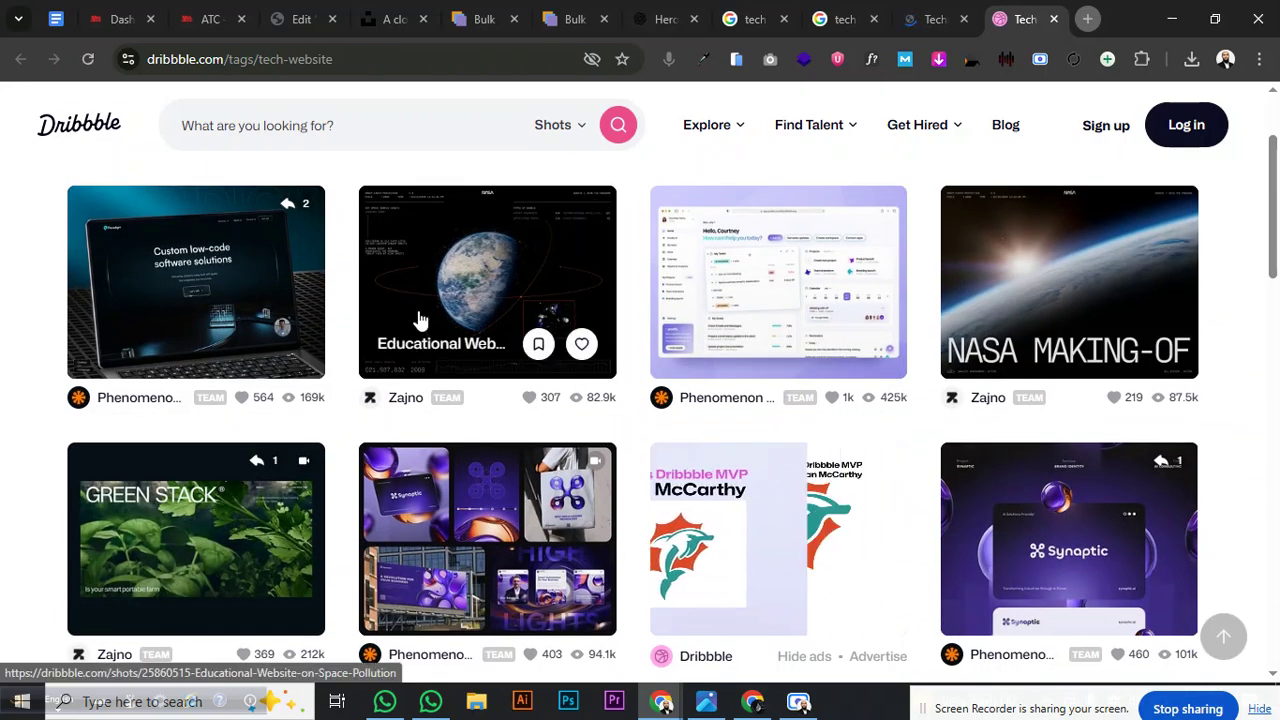
pyautogui.scroll(-3, 420, 318)
pyautogui.scroll(2, 418, 330)
pyautogui.scroll(-2, 420, 330)
pyautogui.scroll(-5, 417, 330)
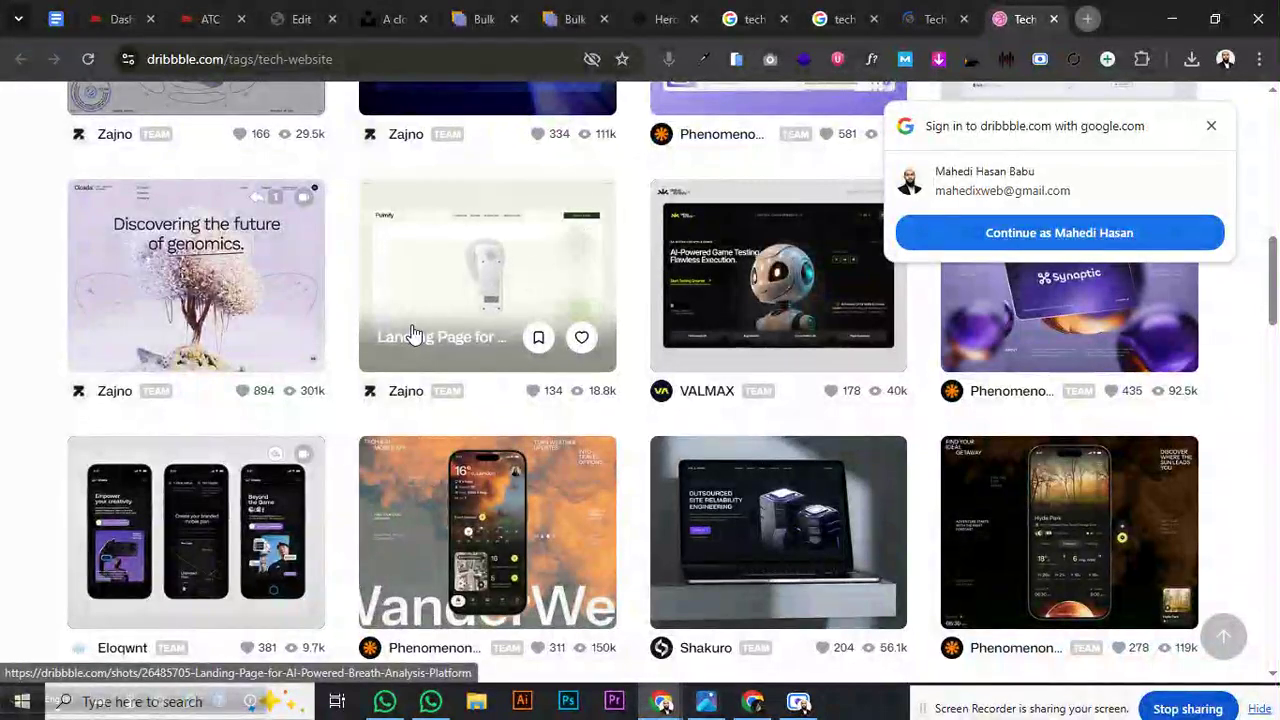
# Open the VALMAX AI-powered game testing design, dismiss the Google sign-in prompt and examine its hero layout
pyautogui.click(690, 310)
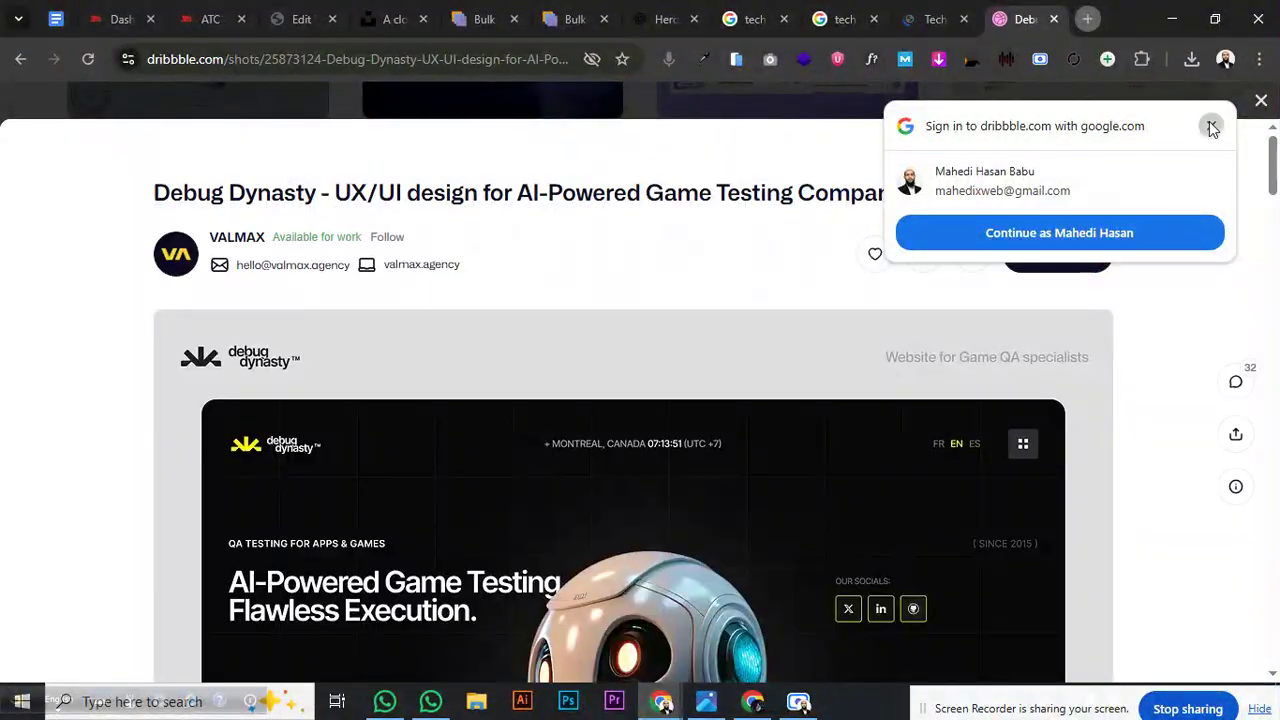
pyautogui.click(1211, 126)
pyautogui.scroll(-3, 962, 355)
pyautogui.scroll(2, 962, 349)
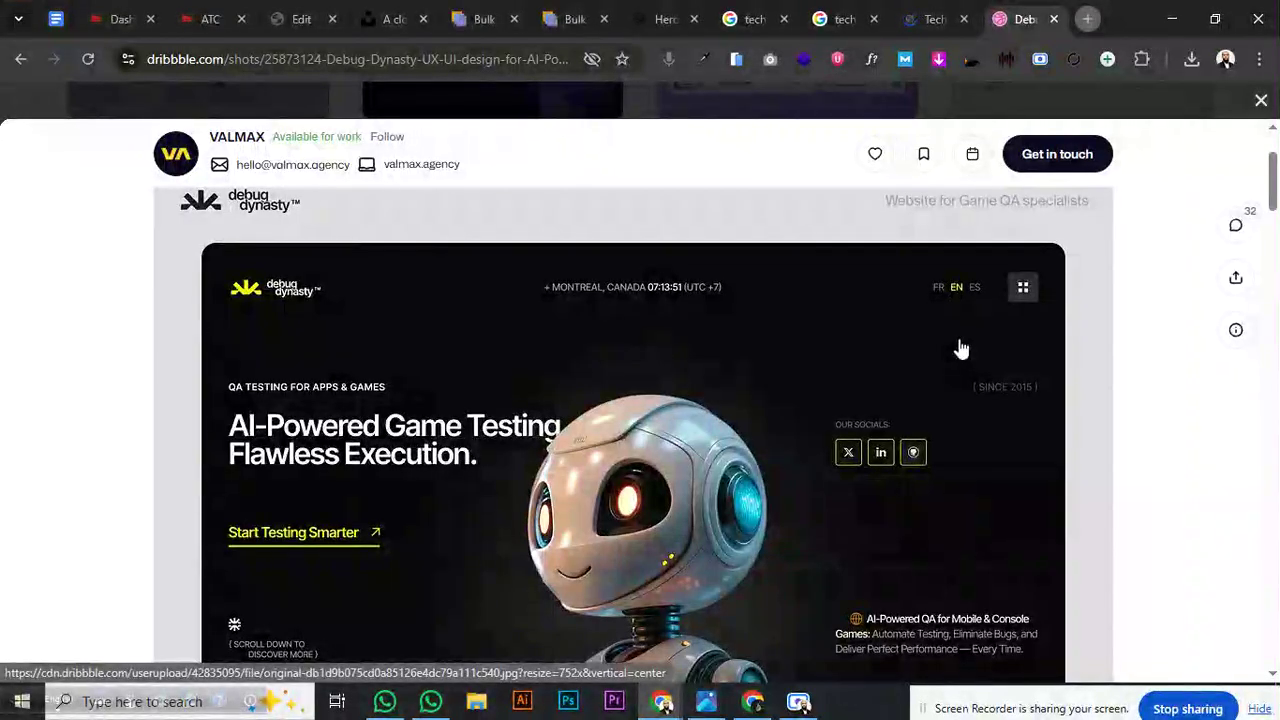
pyautogui.scroll(-2, 960, 348)
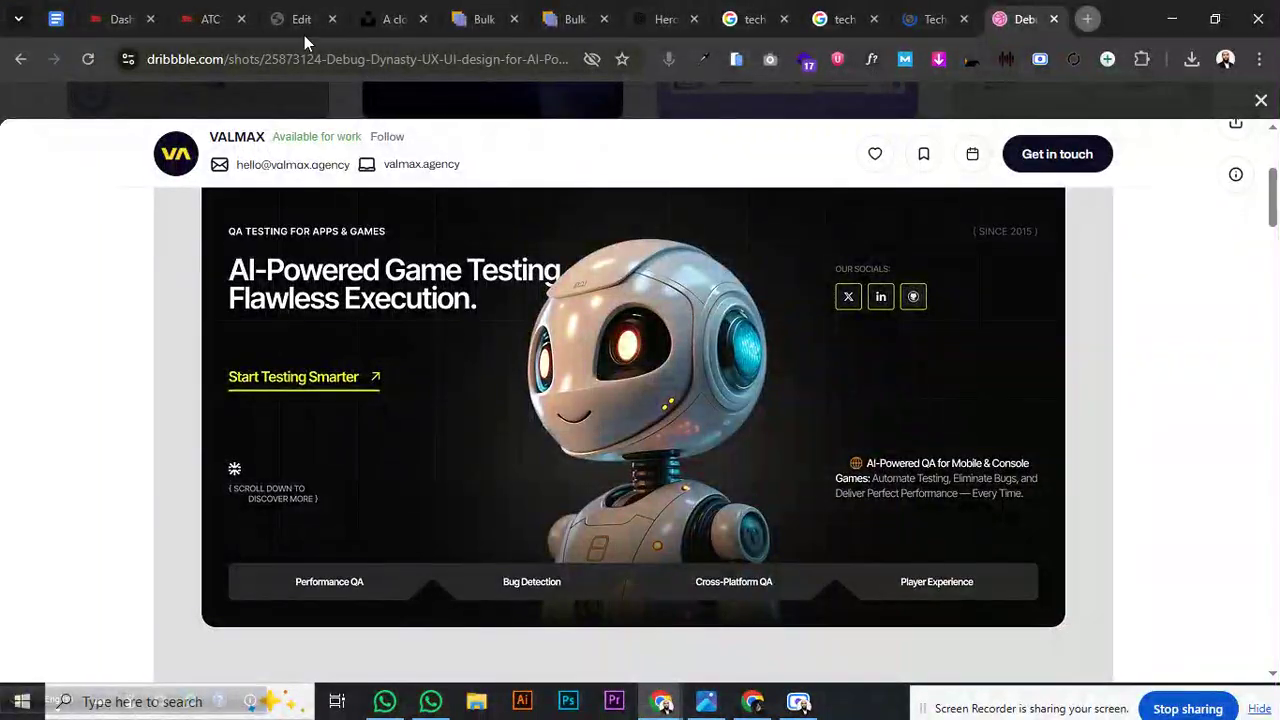
# Return to the Elementor page editor and give the Watch on YouTube button a classic background in fully transparent #FF000000
pyautogui.click(263, 19)
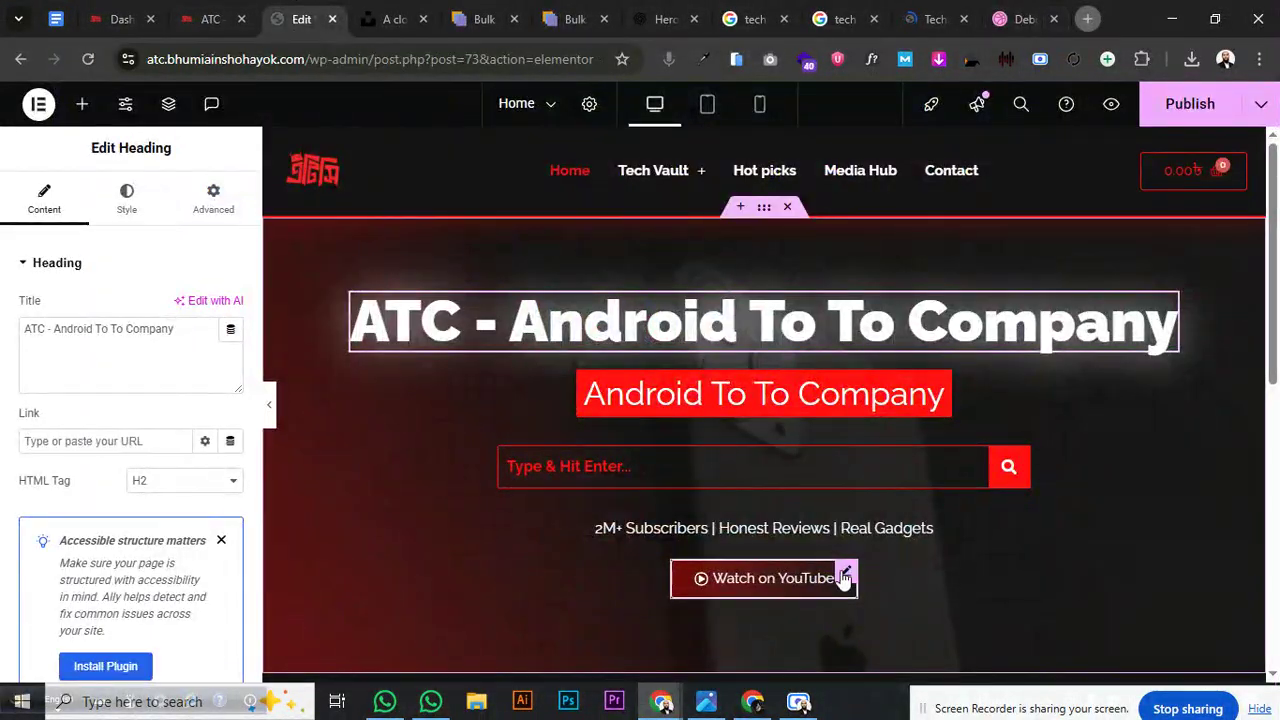
pyautogui.click(705, 570)
pyautogui.click(66, 276)
pyautogui.click(66, 276)
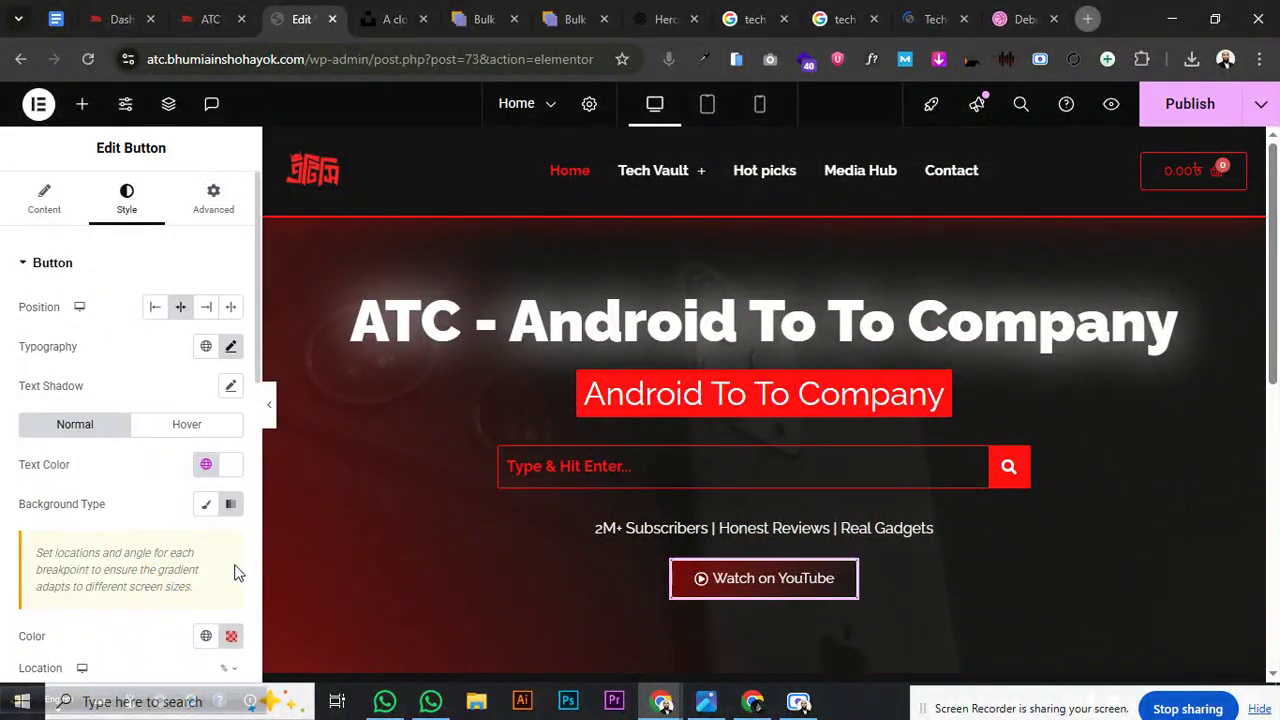
pyautogui.click(206, 504)
pyautogui.click(232, 543)
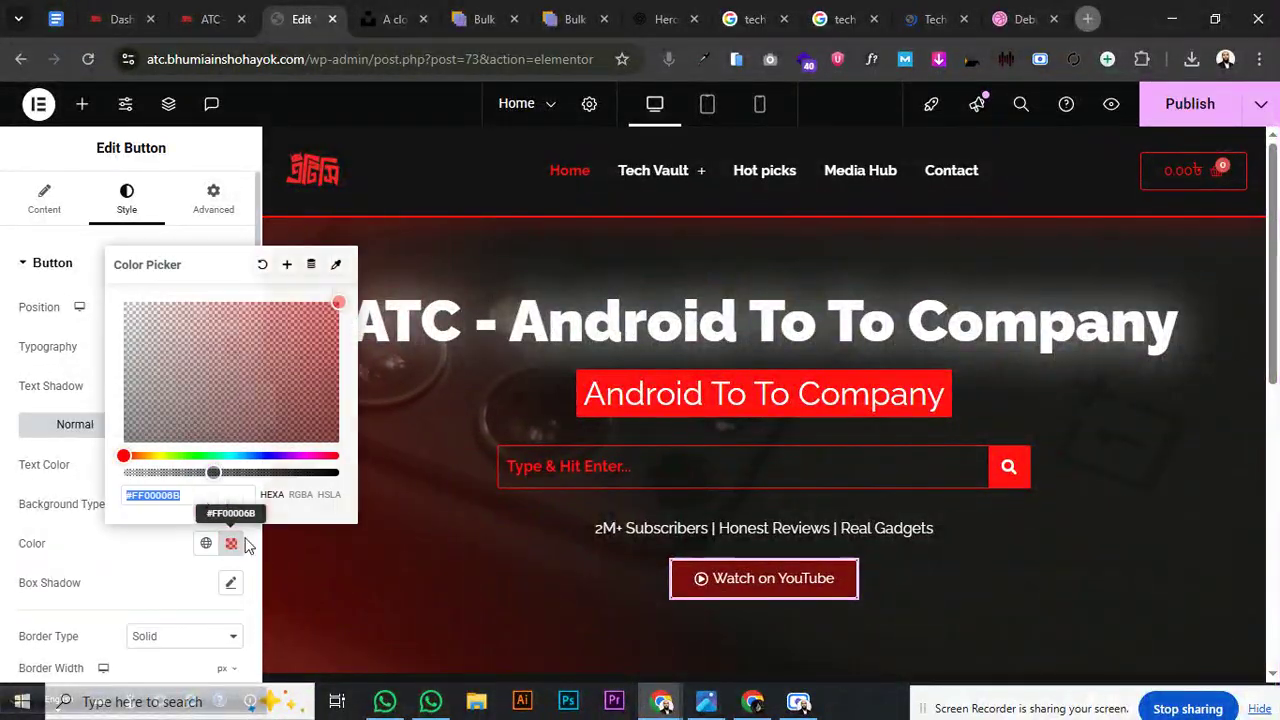
pyautogui.moveTo(193, 472); pyautogui.dragTo(89, 486)
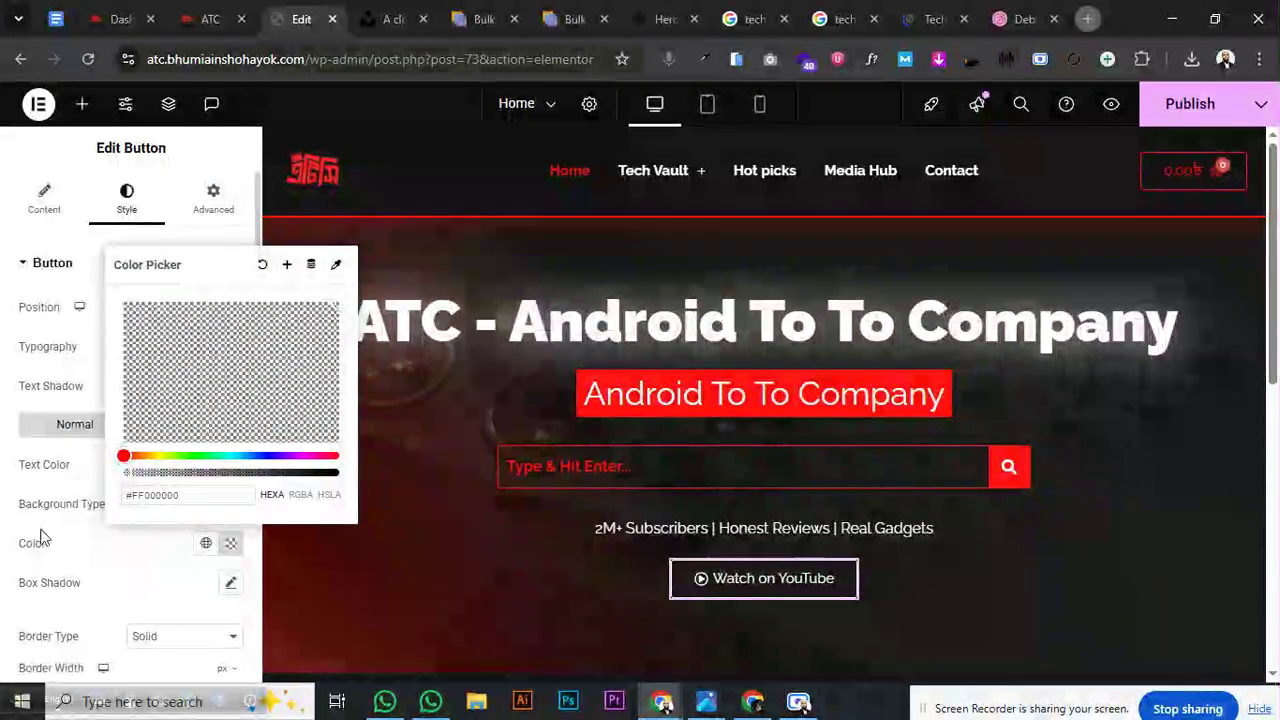
pyautogui.click(1015, 462)
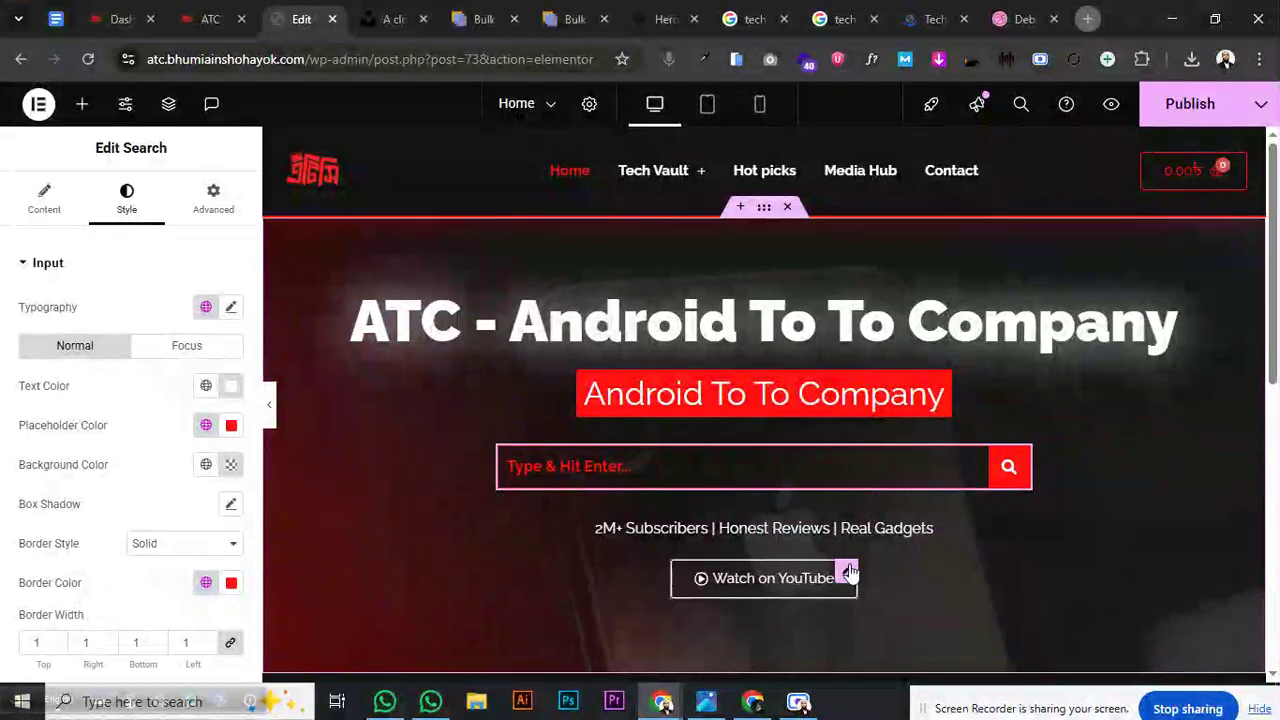
pyautogui.click(846, 571)
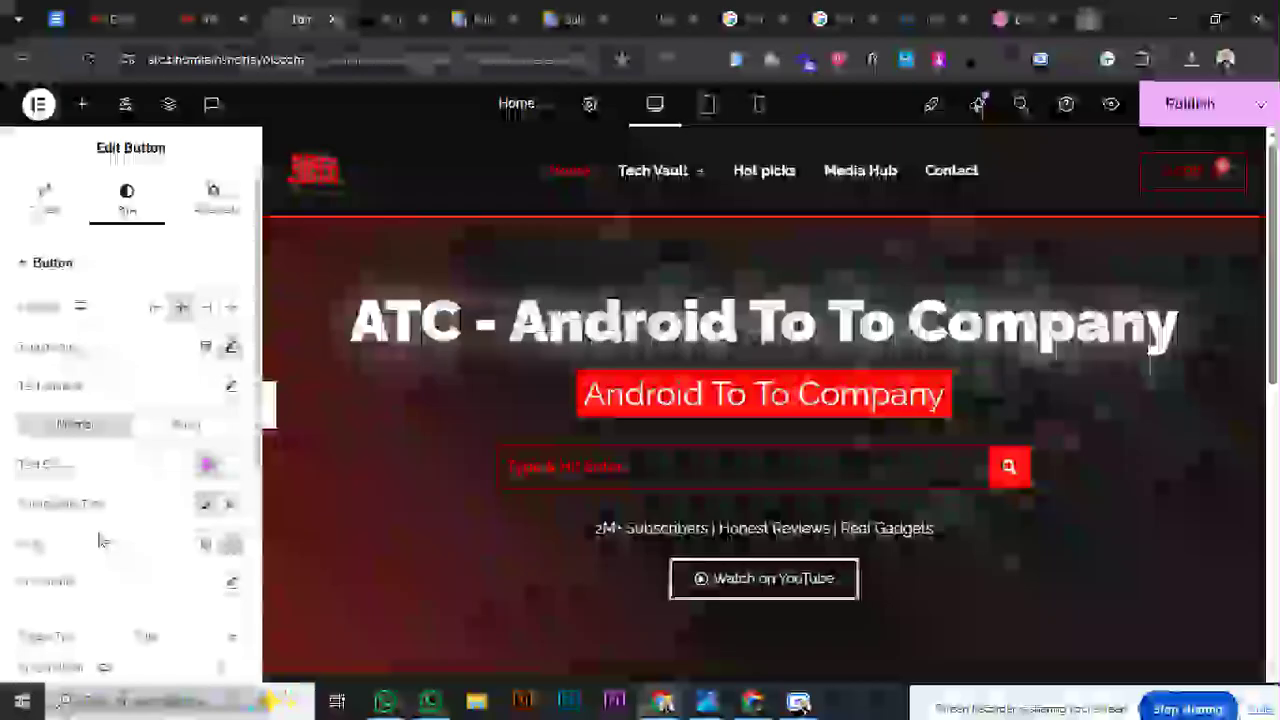
pyautogui.click(50, 265)
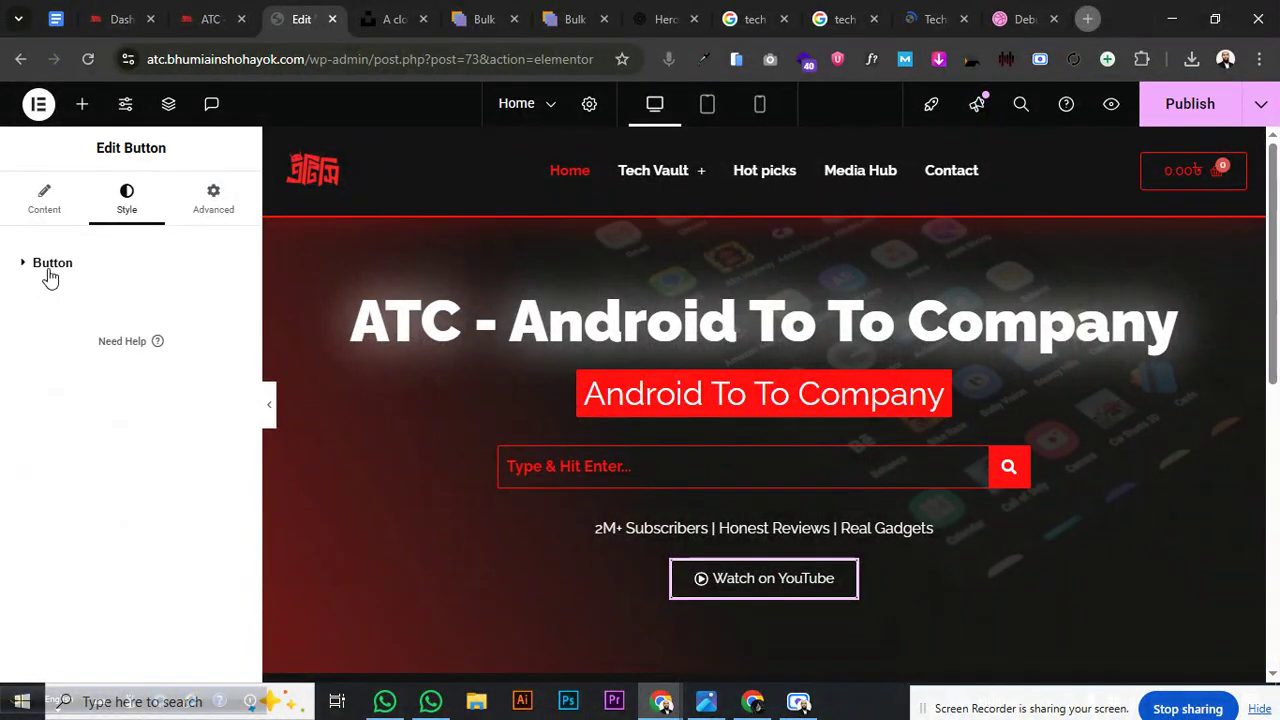
pyautogui.click(50, 277)
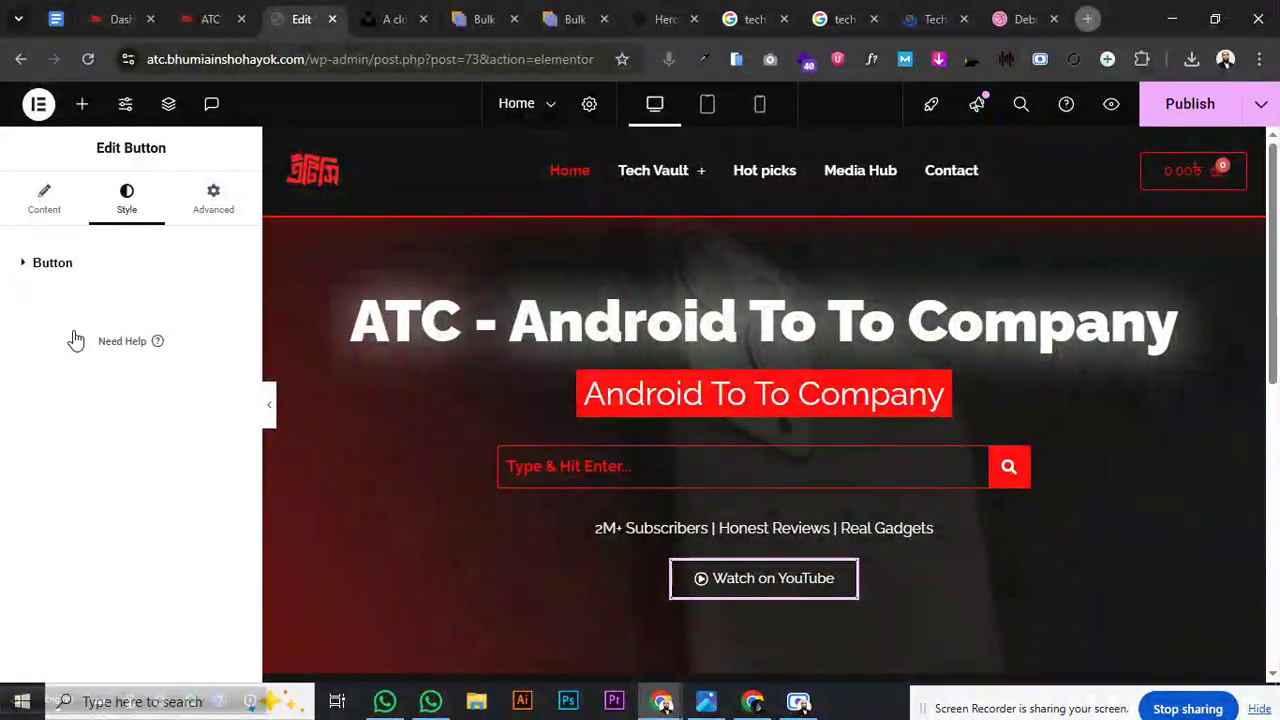
# Set the Watch on YouTube button's border color to the global Secondary color
pyautogui.scroll(-3, 200, 540)
pyautogui.click(206, 592)
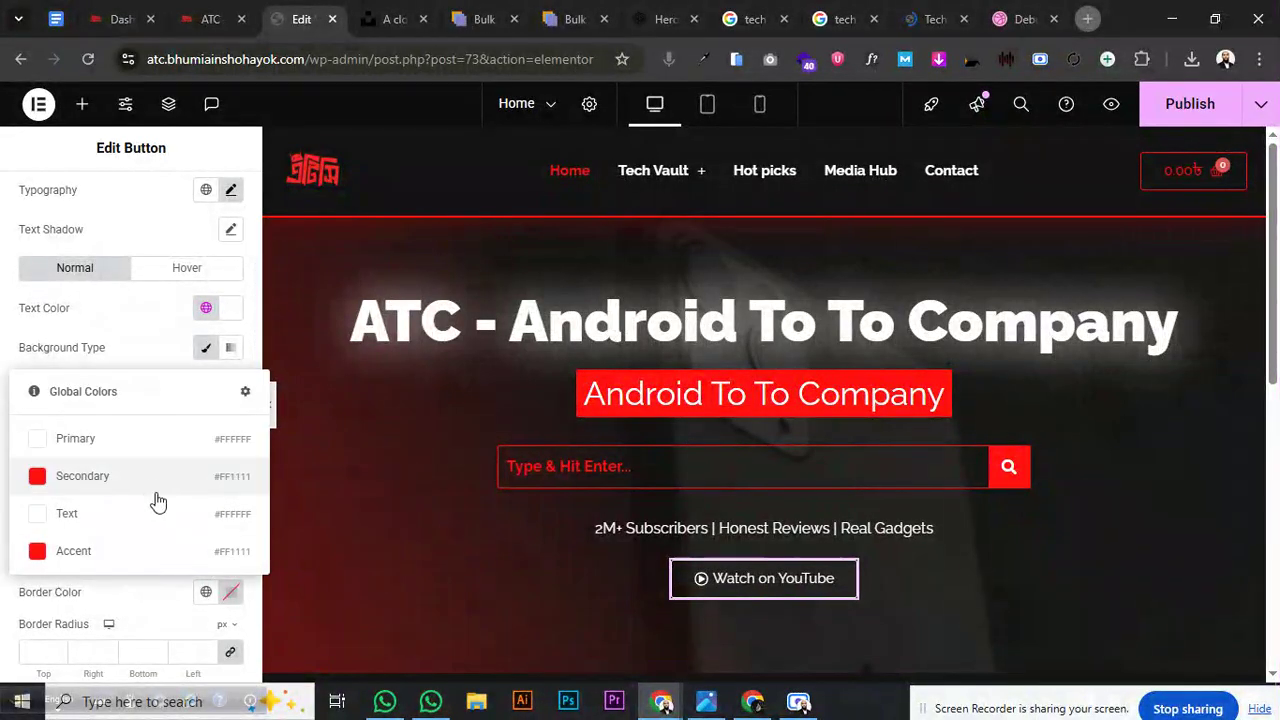
pyautogui.click(120, 478)
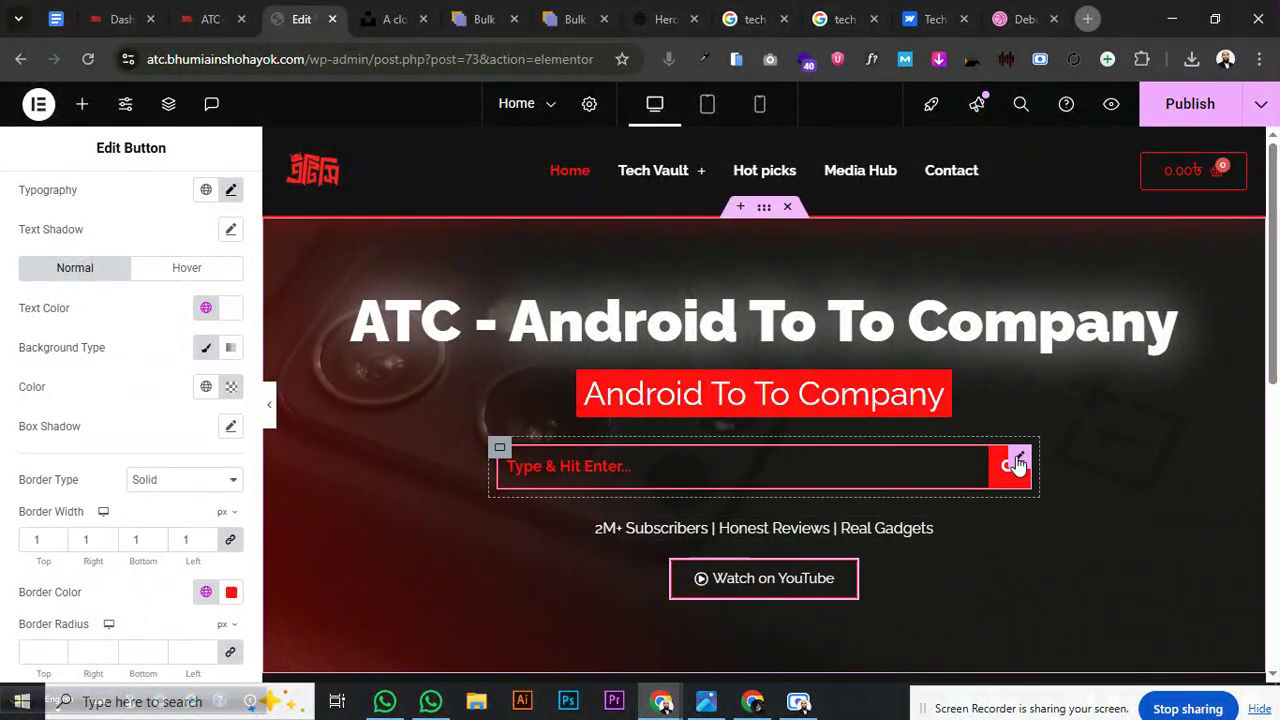
# Check the search box's input styling, then set the Watch on YouTube button's background color to semi-transparent black #00000036
pyautogui.click(1017, 462)
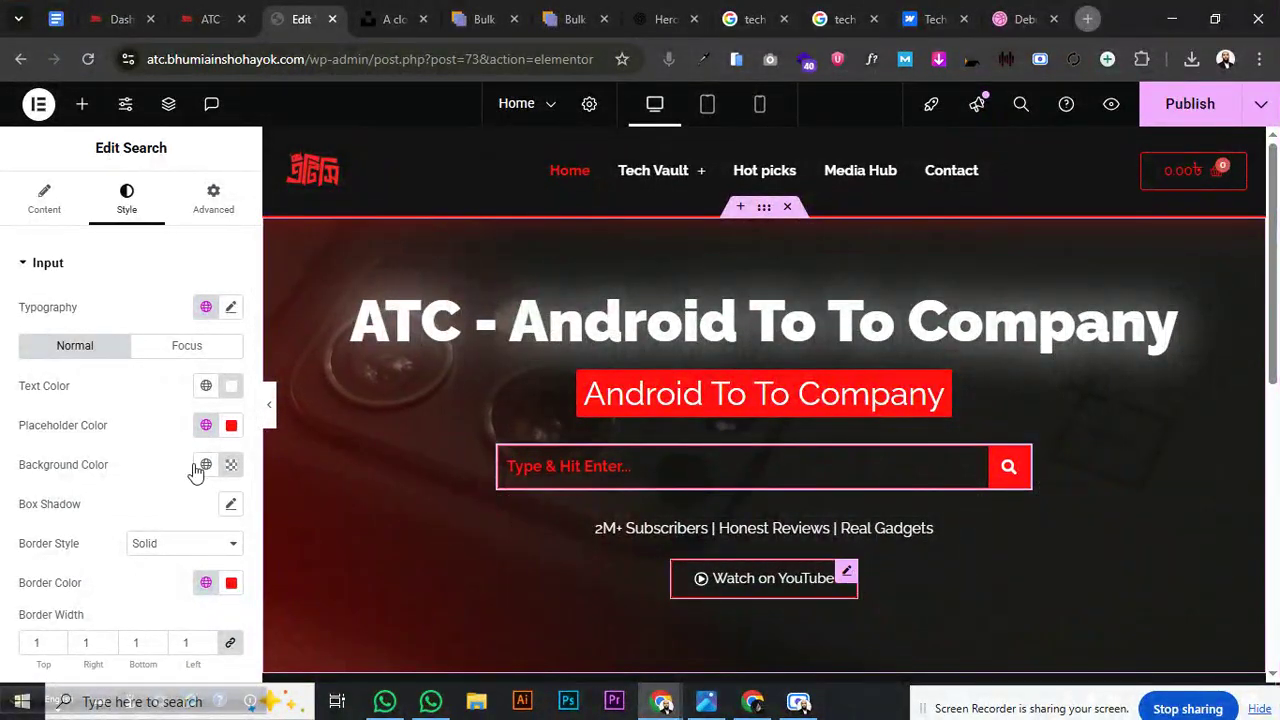
pyautogui.click(231, 545)
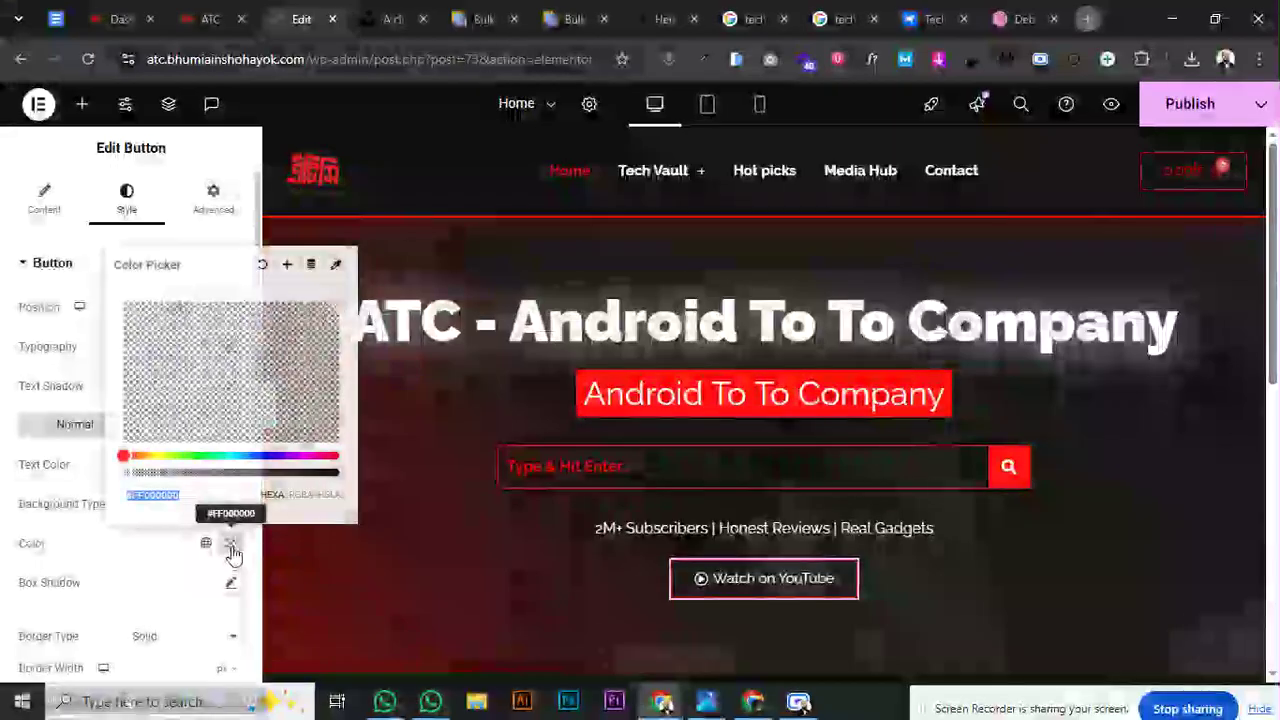
pyautogui.moveTo(147, 470); pyautogui.dragTo(311, 484)
pyautogui.moveTo(237, 391)
pyautogui.mouseDown()
pyautogui.moveTo(125, 443)
pyautogui.moveTo(339, 443)
pyautogui.mouseUp()
pyautogui.moveTo(289, 484); pyautogui.dragTo(171, 473)
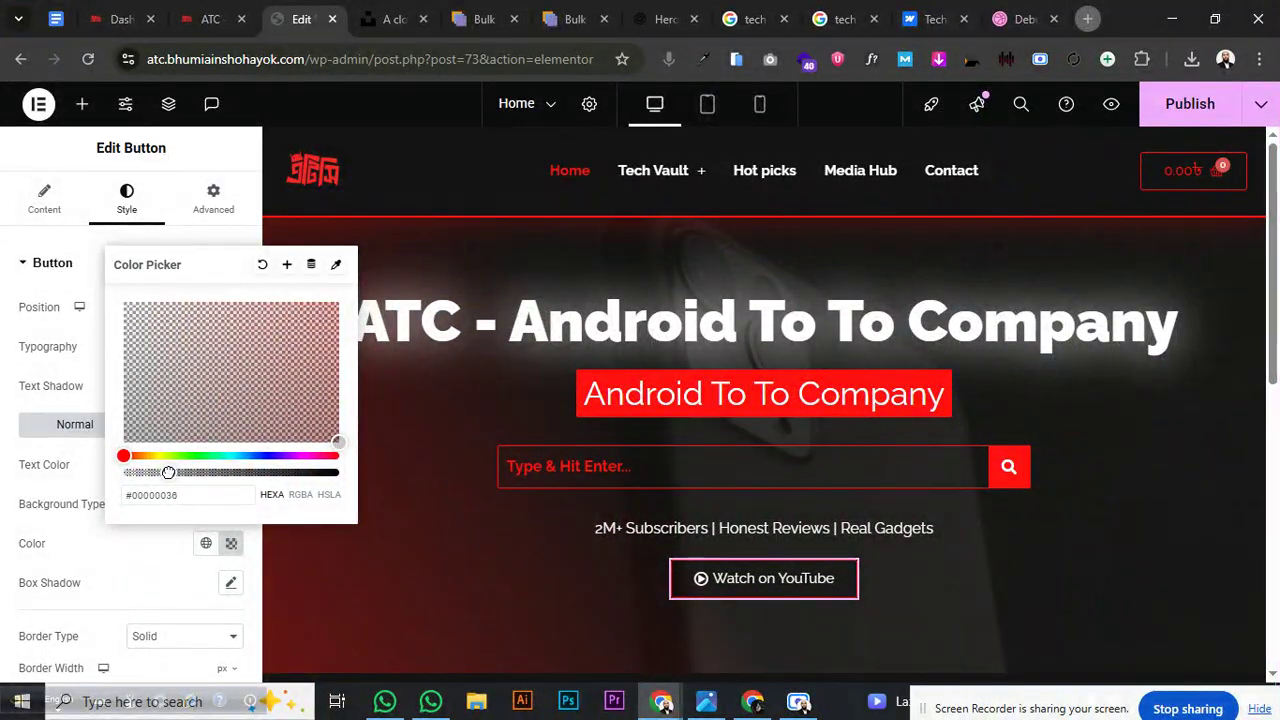
# Set the search box's input typography weight to 400 (Normal)
pyautogui.click(1017, 460)
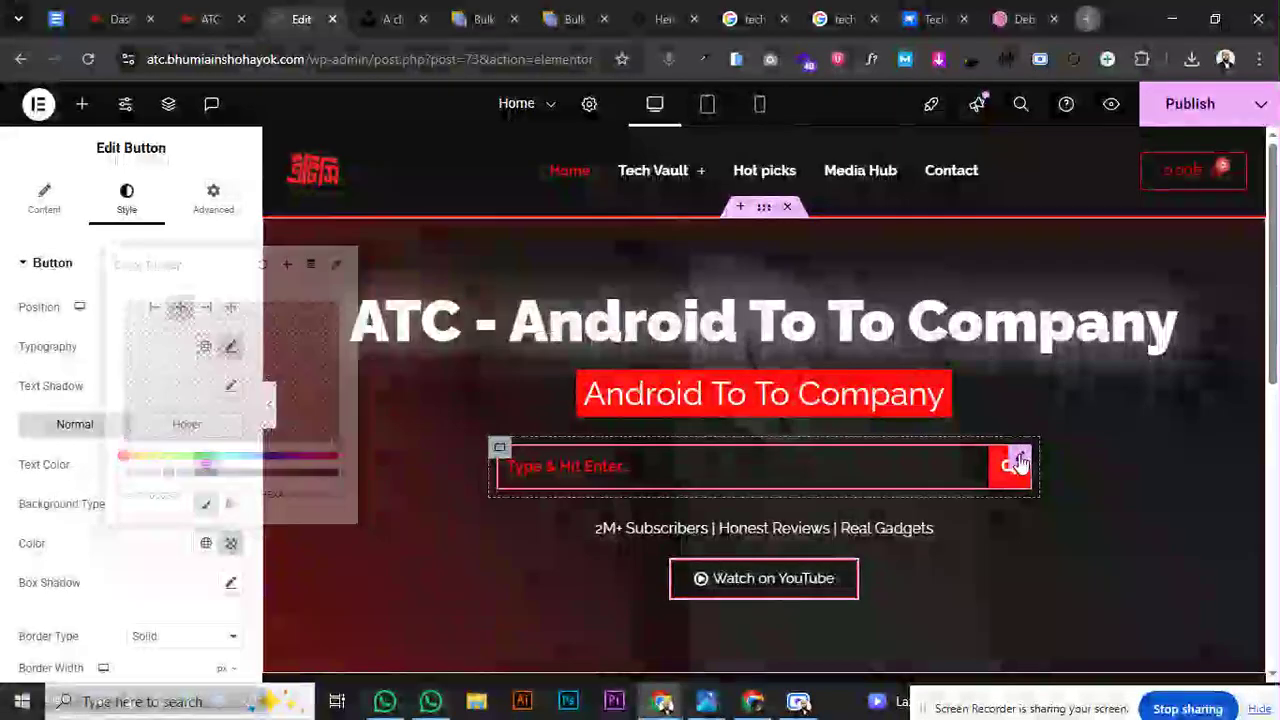
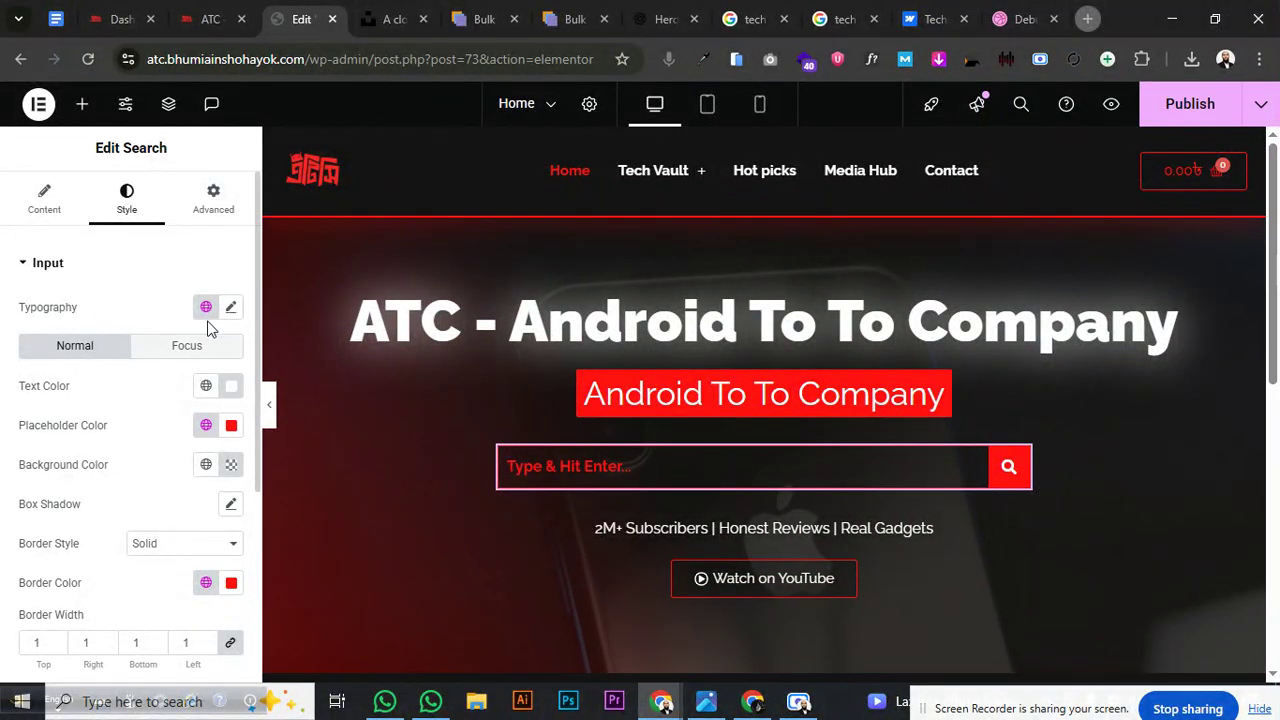
pyautogui.click(231, 306)
pyautogui.click(190, 493)
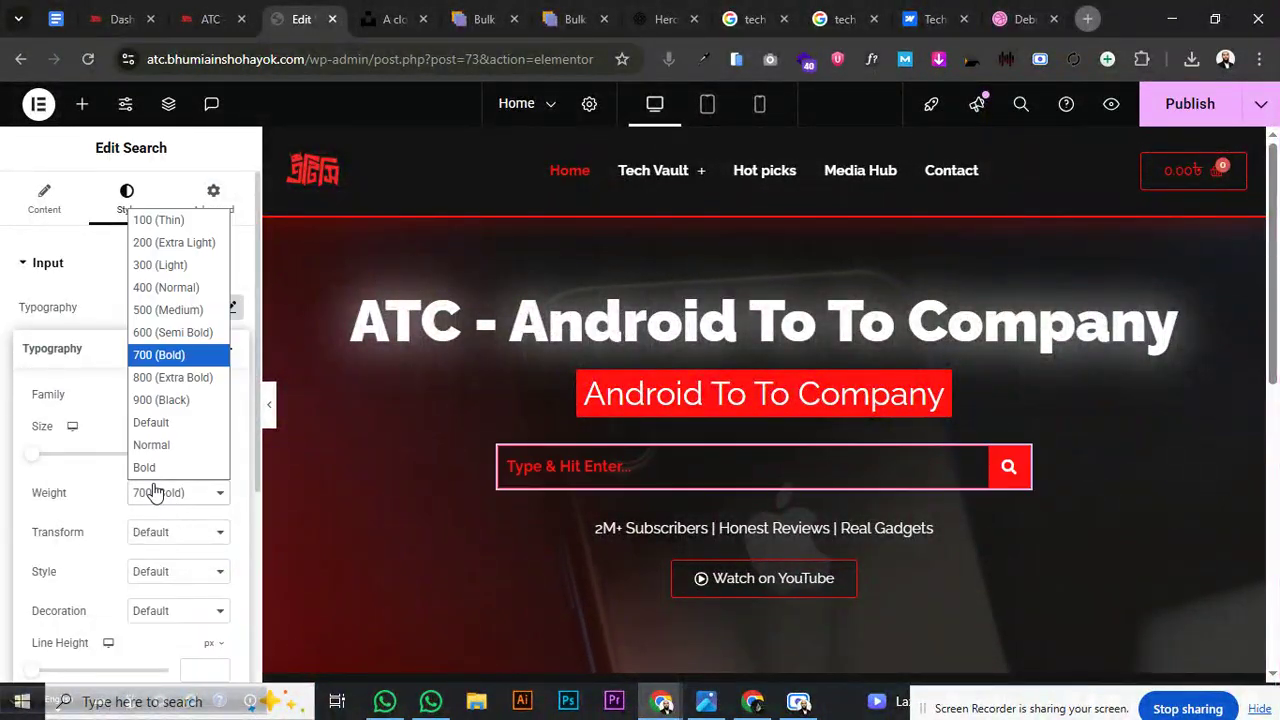
pyautogui.click(166, 287)
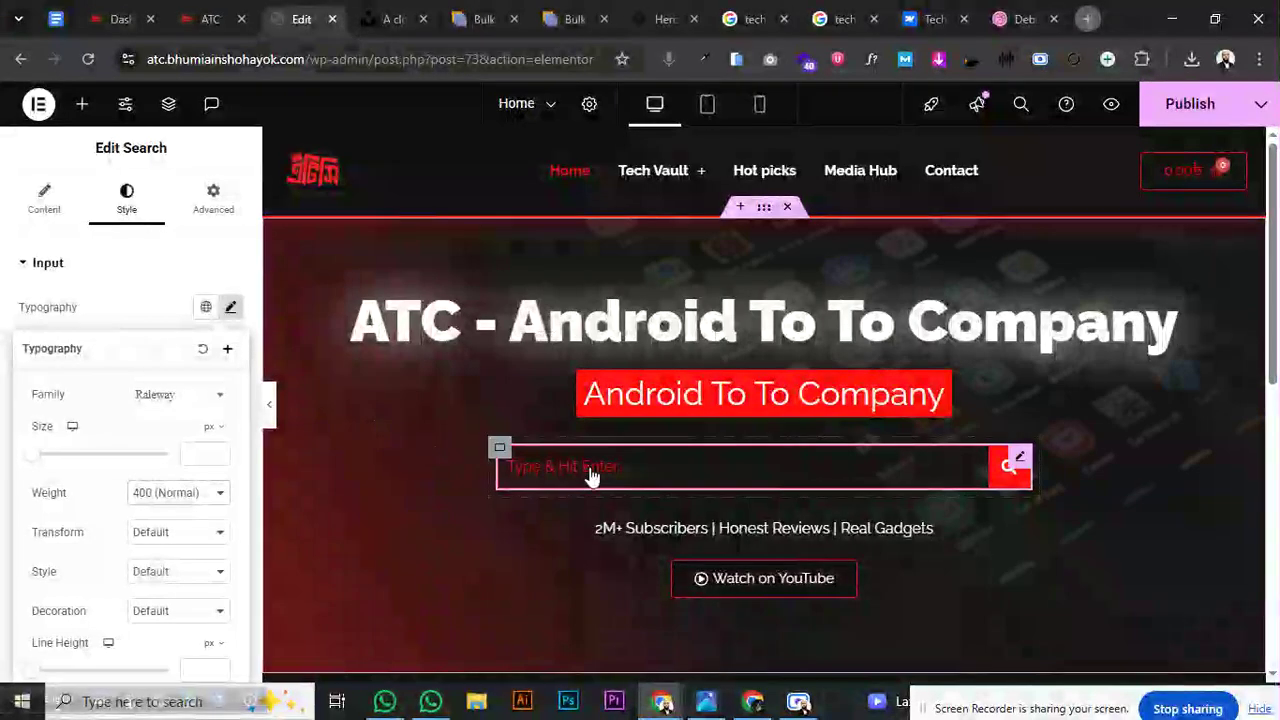
# Duplicate the "ATC - Android To To Company" heading and select the upper copy for editing
pyautogui.click(1147, 316)
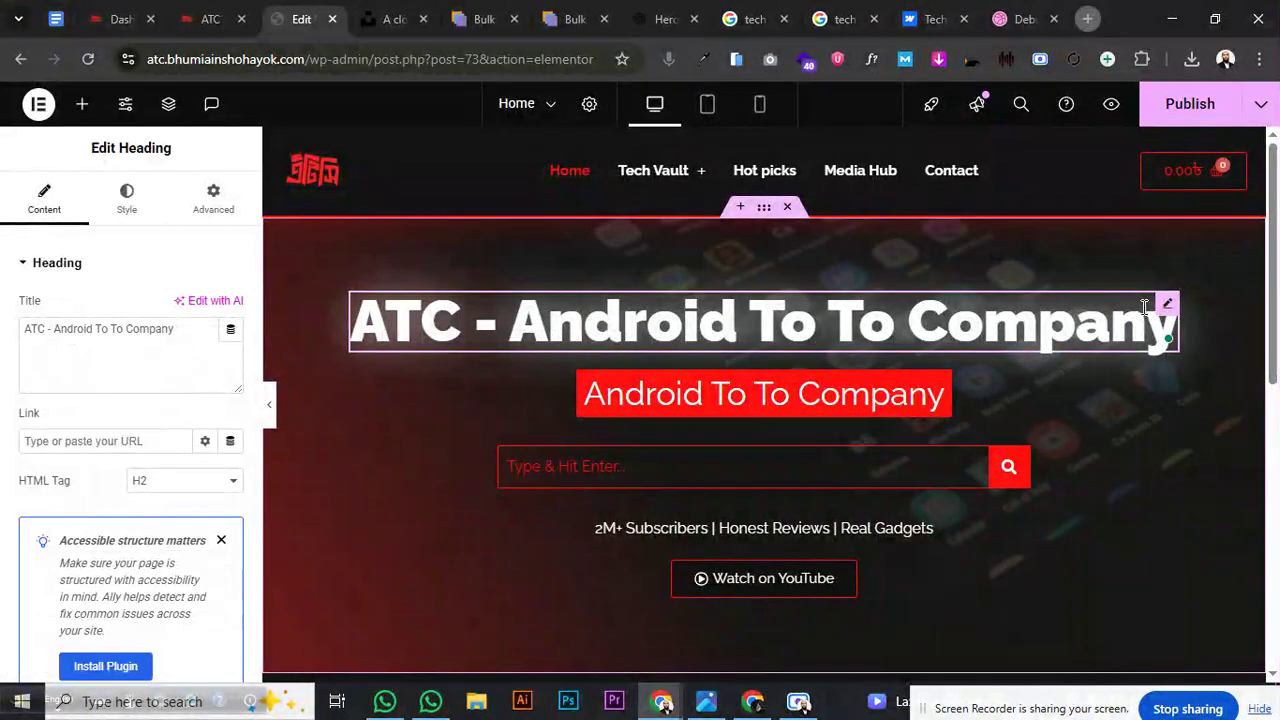
pyautogui.rightClick(1180, 318)
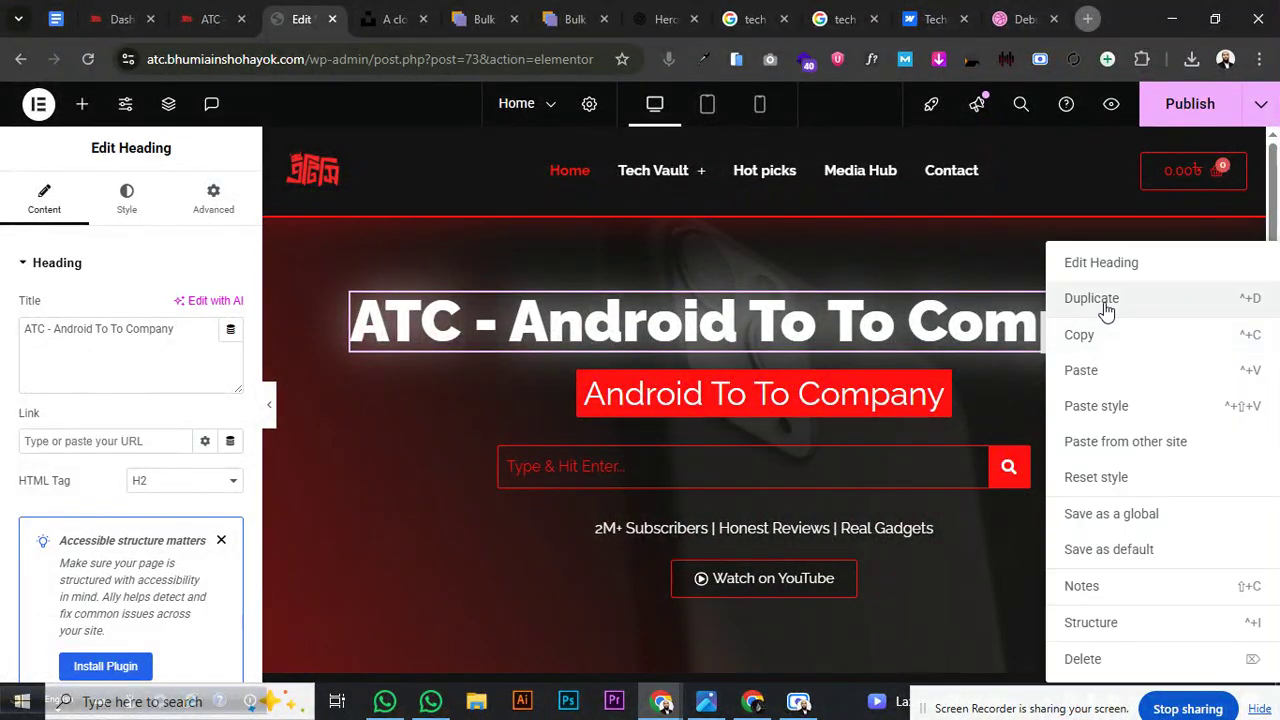
pyautogui.click(1146, 302)
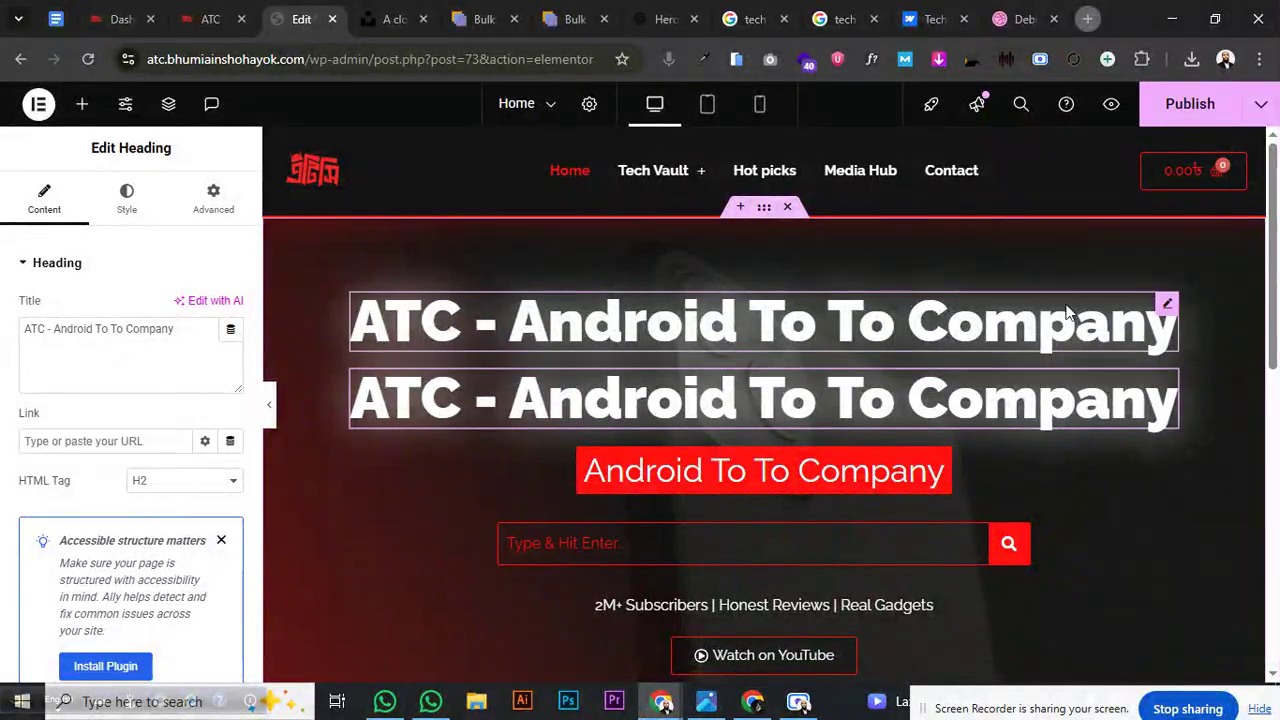
pyautogui.click(1133, 313)
pyautogui.moveTo(55, 332); pyautogui.dragTo(14, 340)
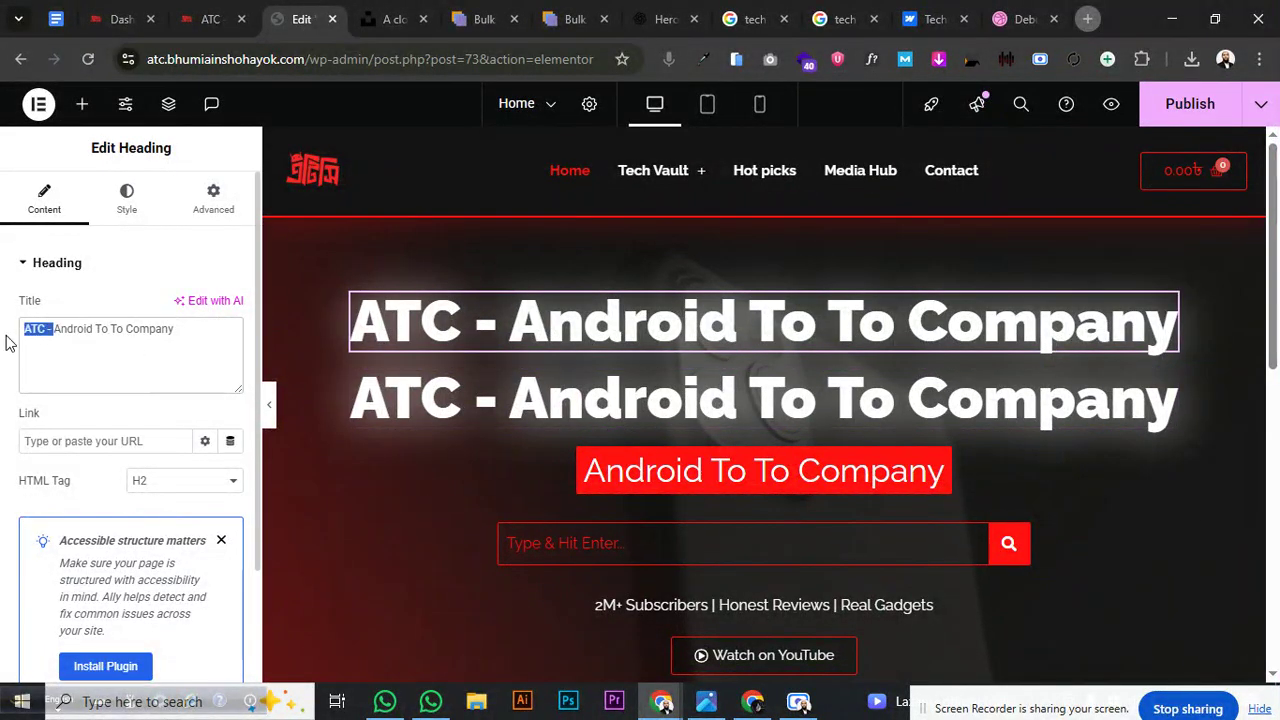
pyautogui.press('BackSpace')
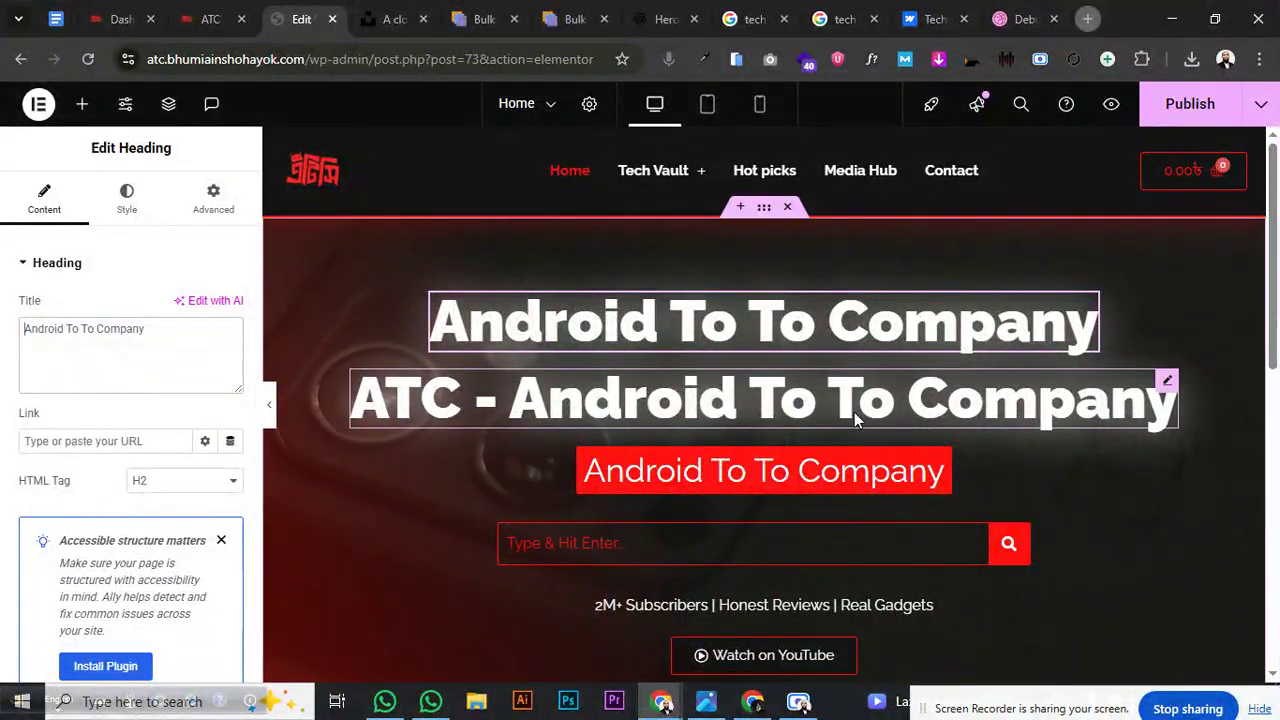
pyautogui.hotkey('ctrl', 'z')
# Change the upper heading's title to "ATC BD"
pyautogui.moveTo(50, 340); pyautogui.dragTo(259, 338)
pyautogui.write('BD')
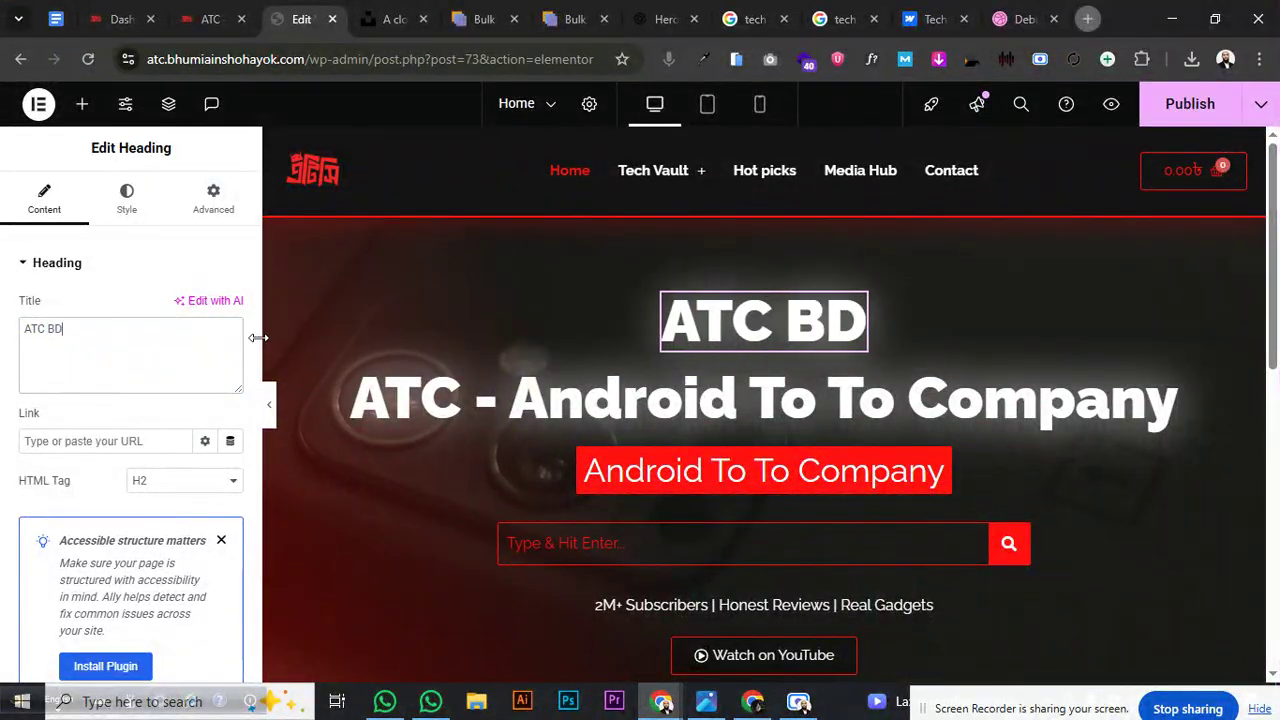
# Delete the "Android To To Company" heading with the red background
pyautogui.click(1133, 400)
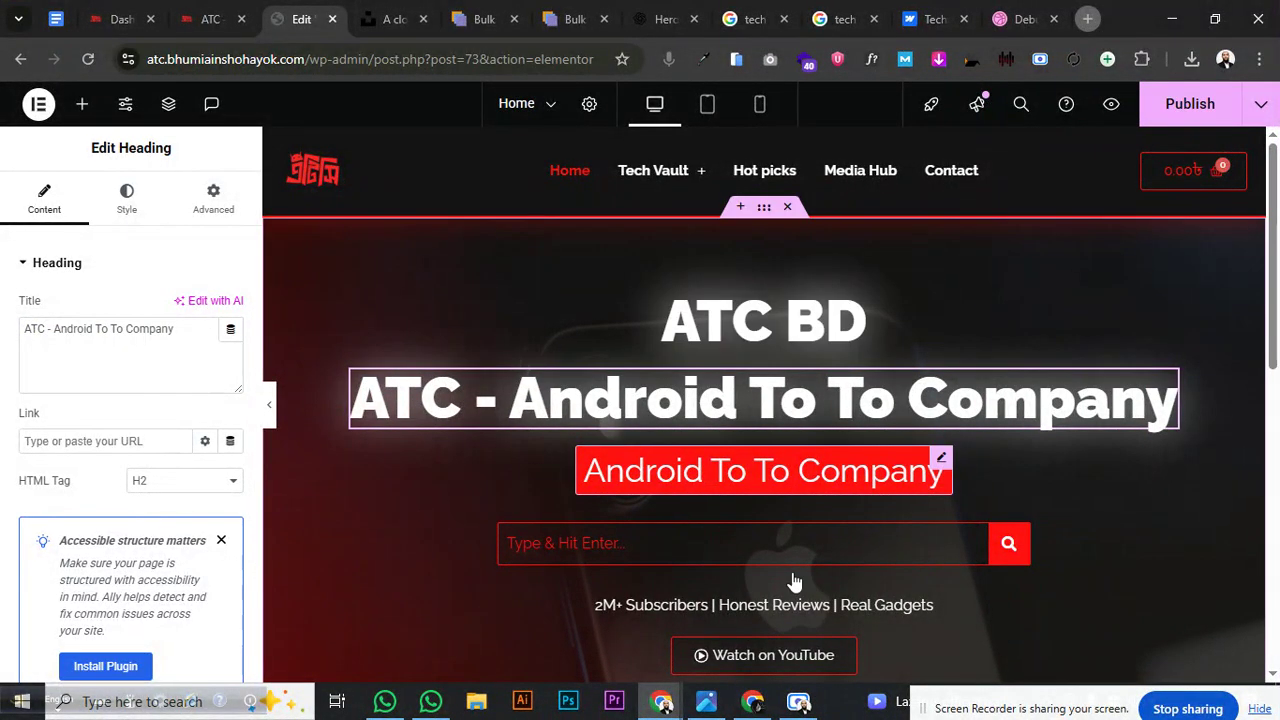
pyautogui.rightClick(767, 480)
pyautogui.click(825, 663)
# Set the "ATC - Android To To Company" heading's text color to the global Secondary color
pyautogui.click(1147, 402)
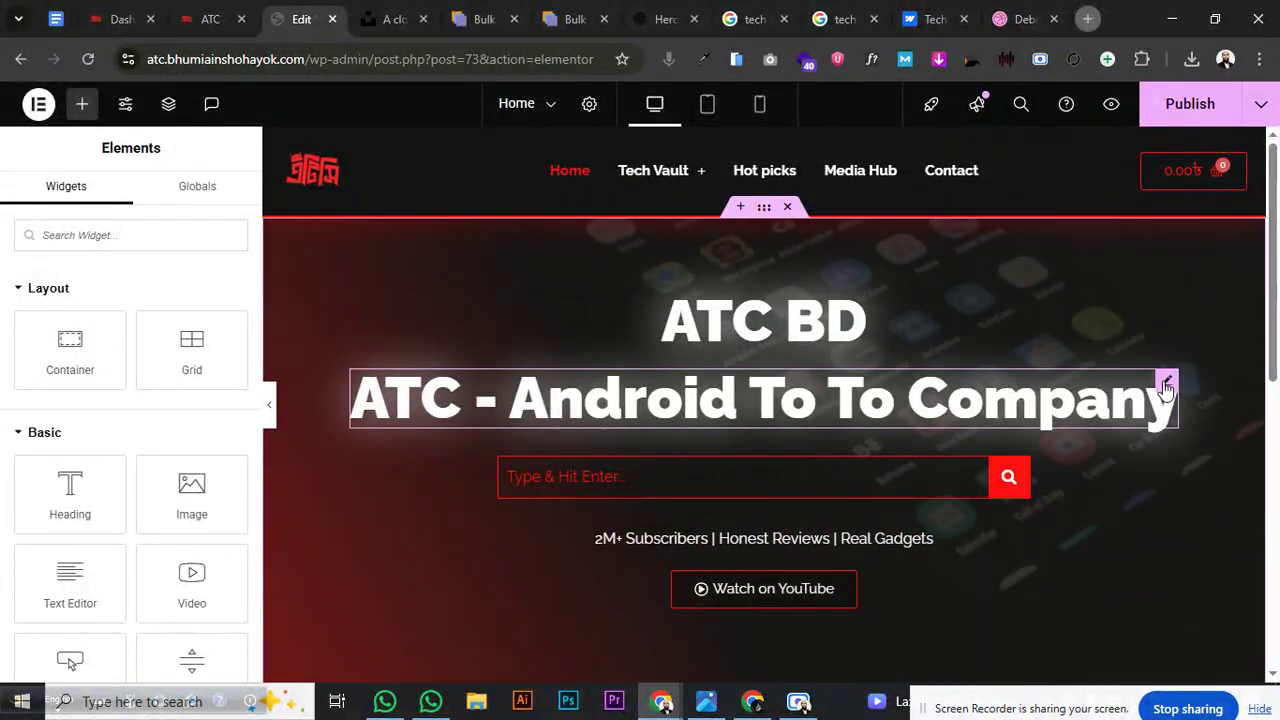
pyautogui.click(126, 200)
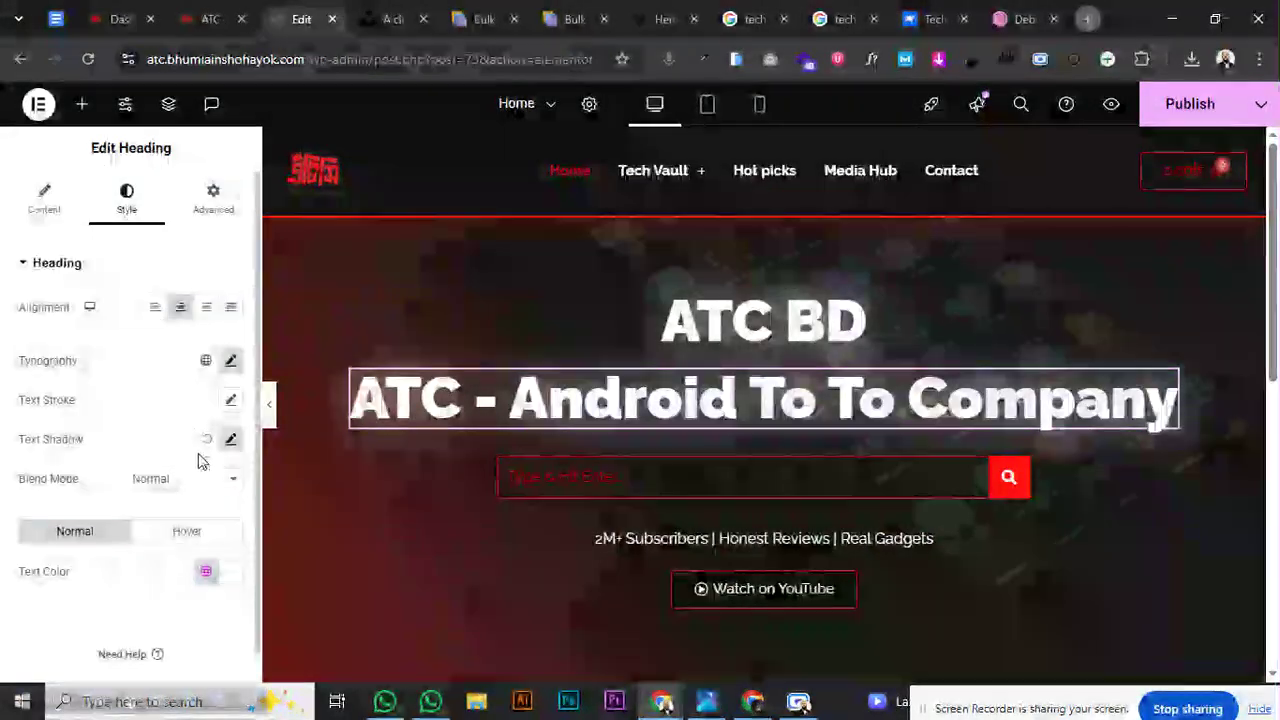
pyautogui.click(205, 571)
pyautogui.click(139, 463)
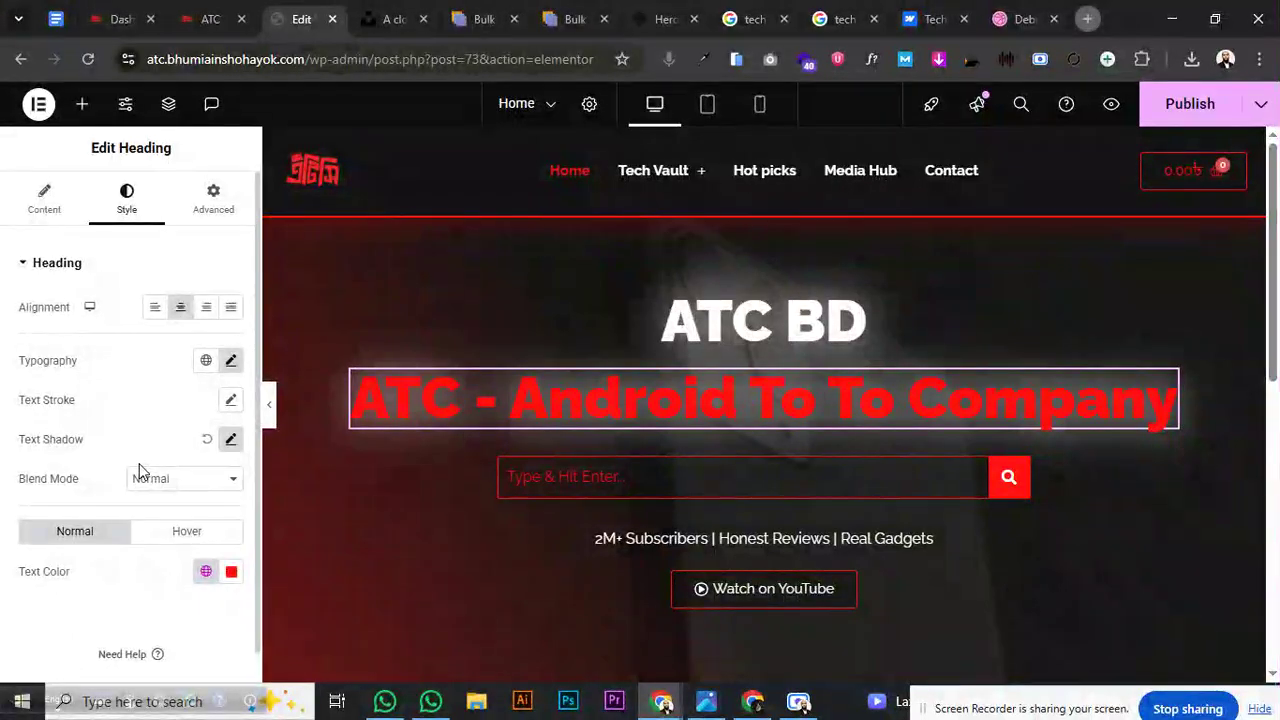
# Set the "ATC - Android To To Company" heading's typography to weight 400 (Normal) and size 35 px
pyautogui.click(230, 362)
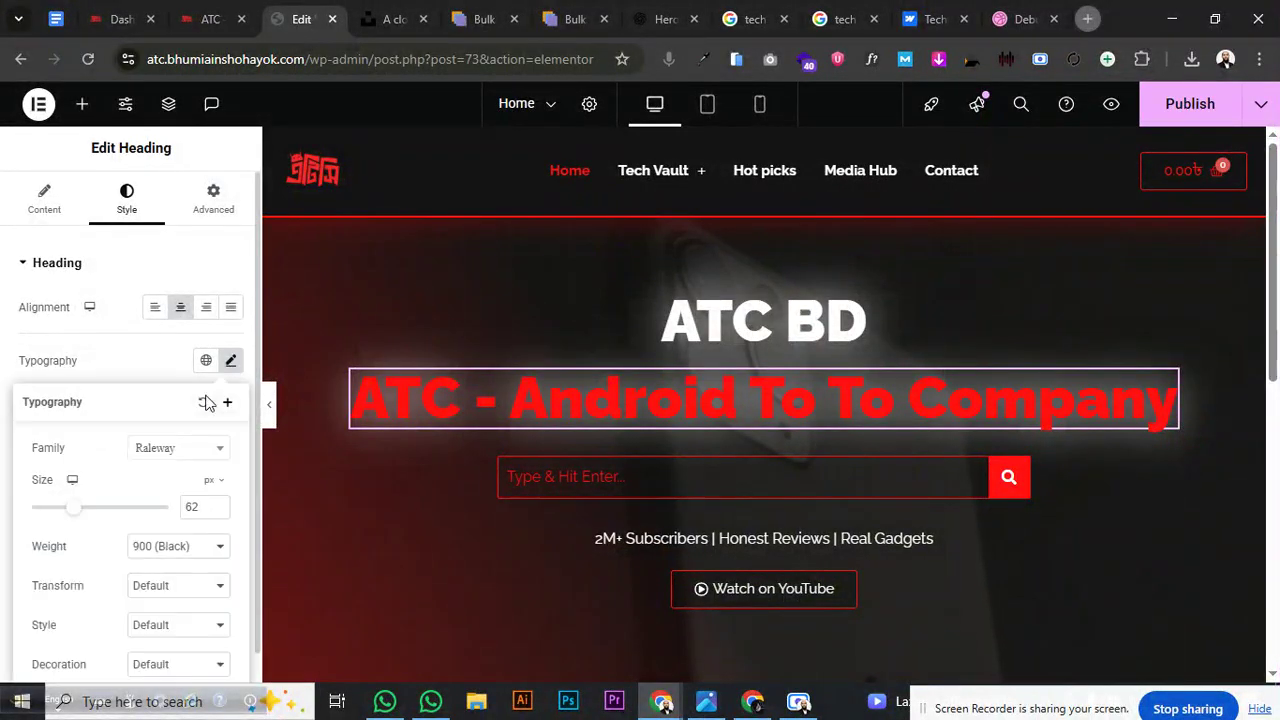
pyautogui.click(155, 546)
pyautogui.click(165, 354)
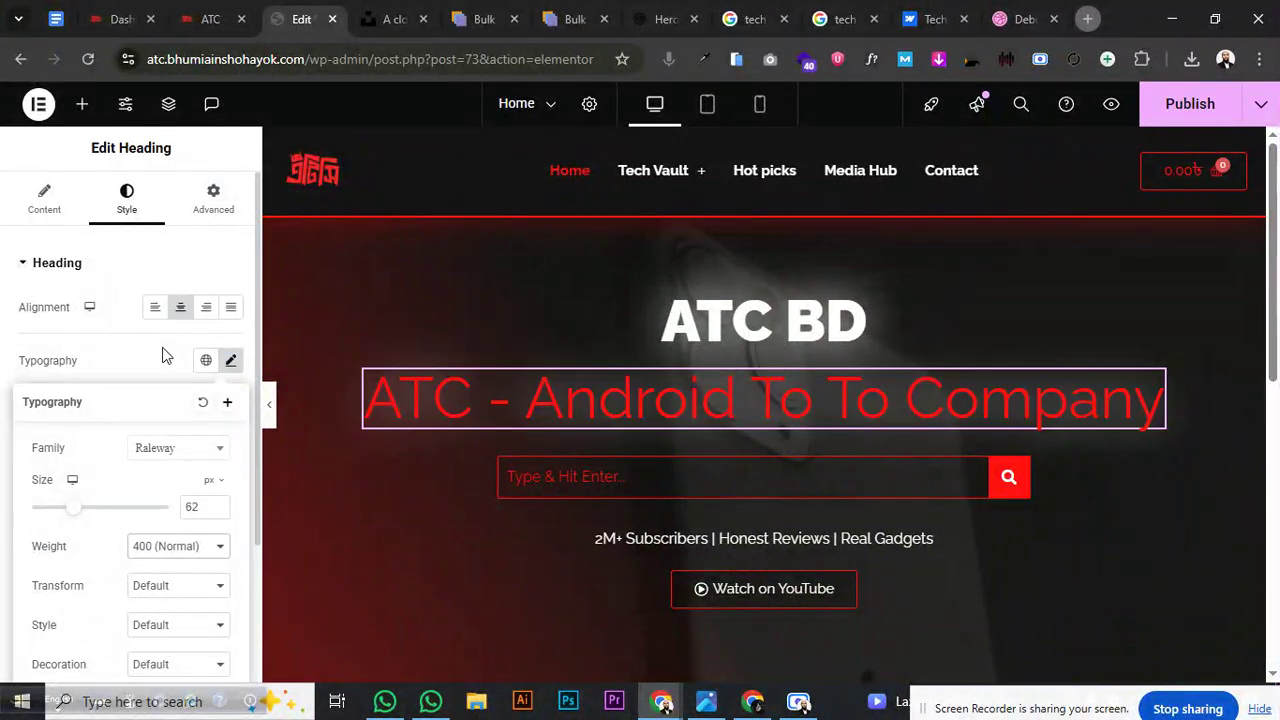
pyautogui.doubleClick(200, 506)
pyautogui.write('25')
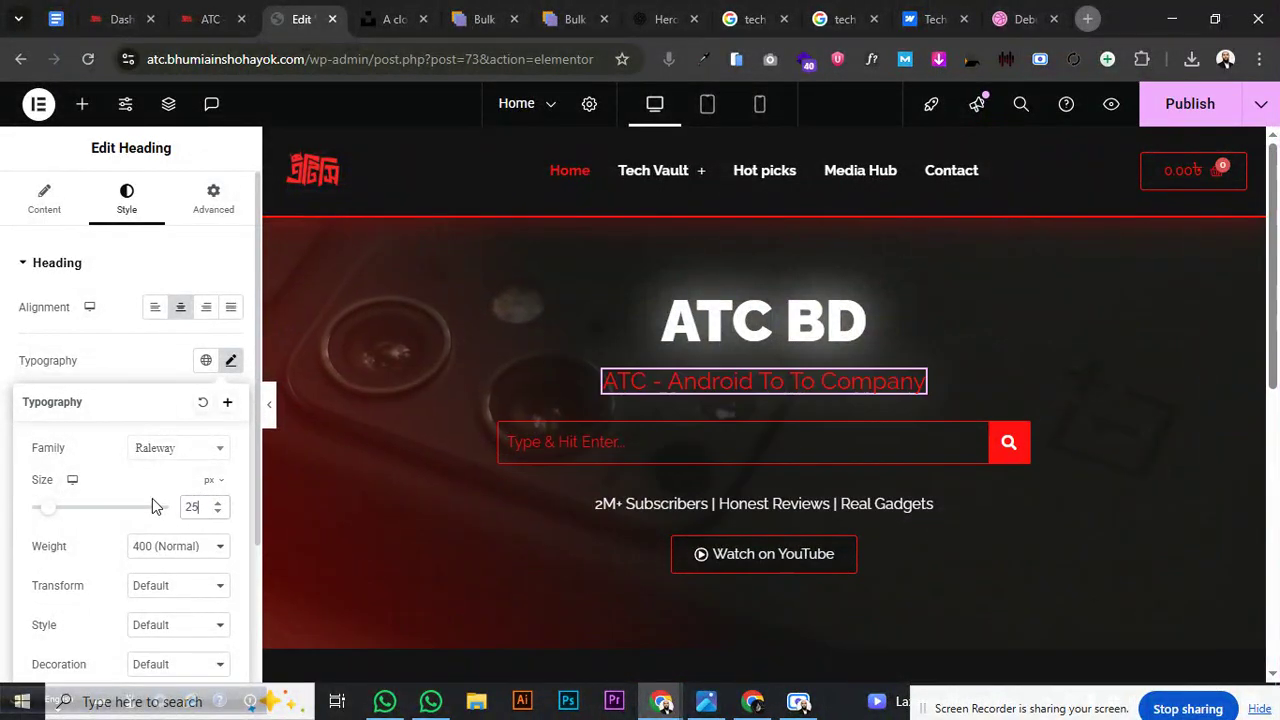
pyautogui.click(219, 505)
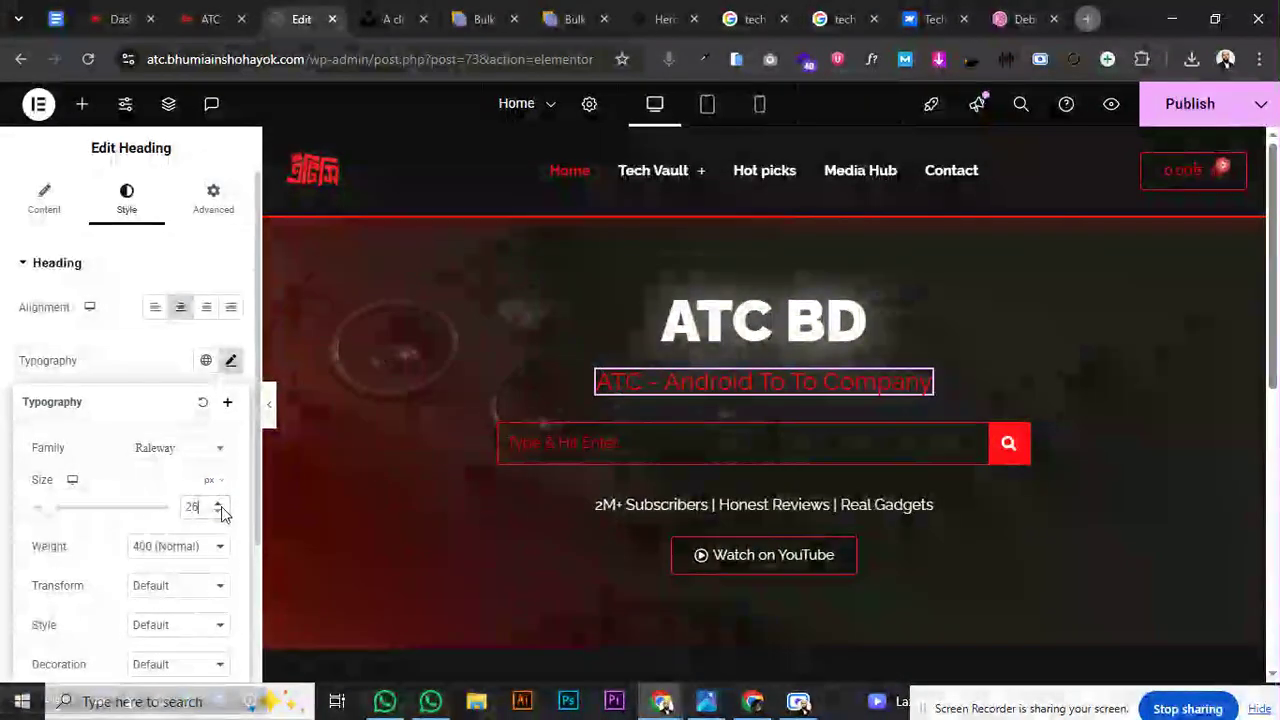
pyautogui.click(219, 505)
pyautogui.click(219, 505)
pyautogui.click(219, 505)
pyautogui.click(219, 505)
pyautogui.click(219, 505)
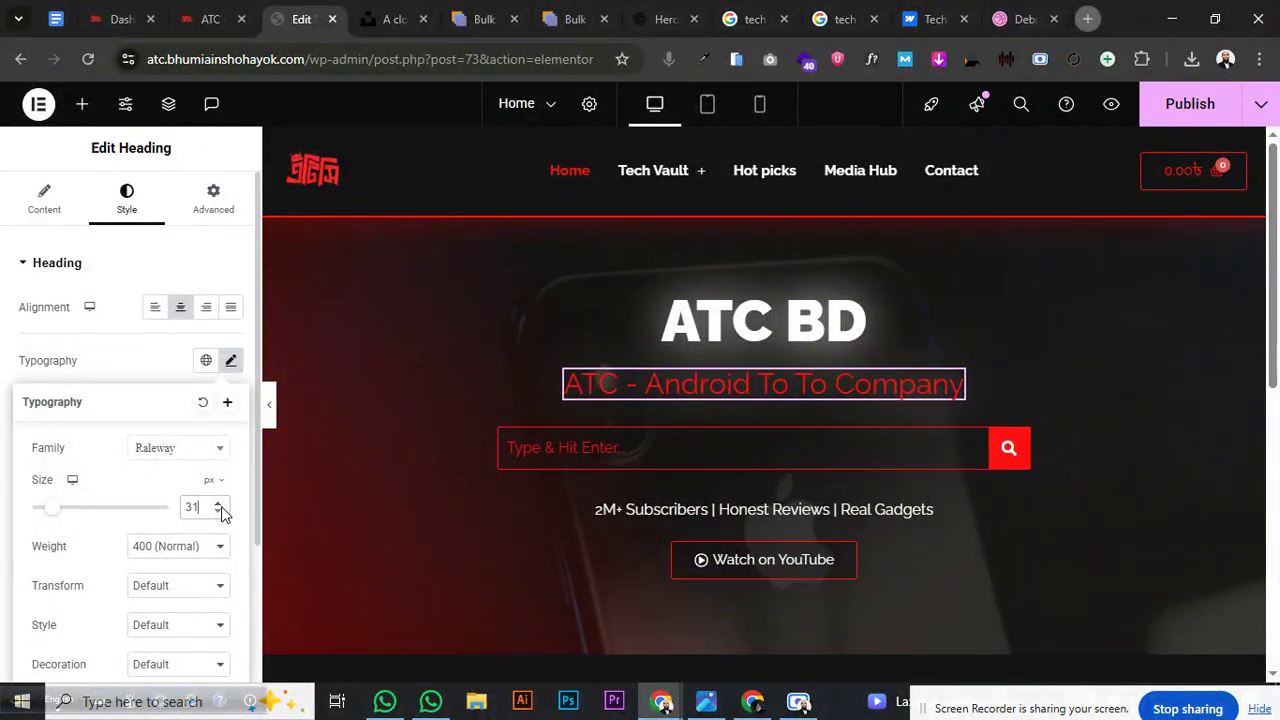
pyautogui.click(219, 505)
pyautogui.click(219, 505)
pyautogui.click(219, 505)
pyautogui.click(219, 505)
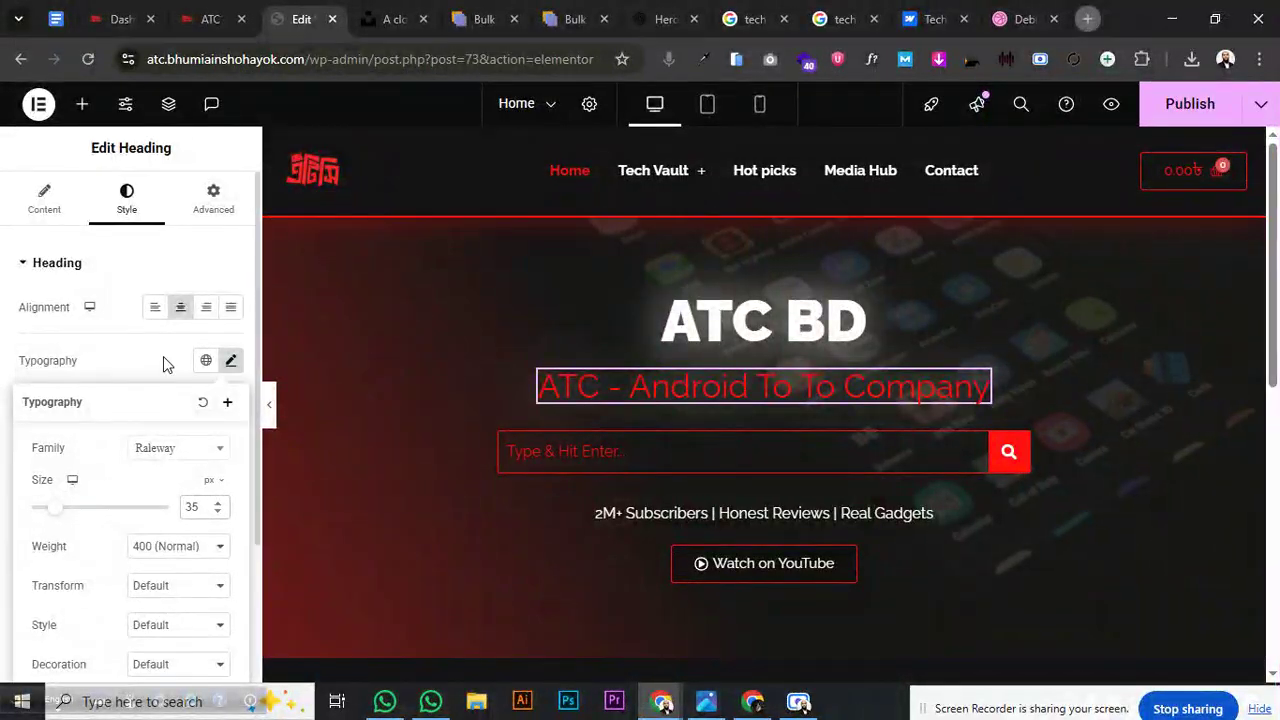
pyautogui.click(163, 356)
# Set the "ATC - Android To To Company" heading's text color to the global Text color
pyautogui.click(206, 571)
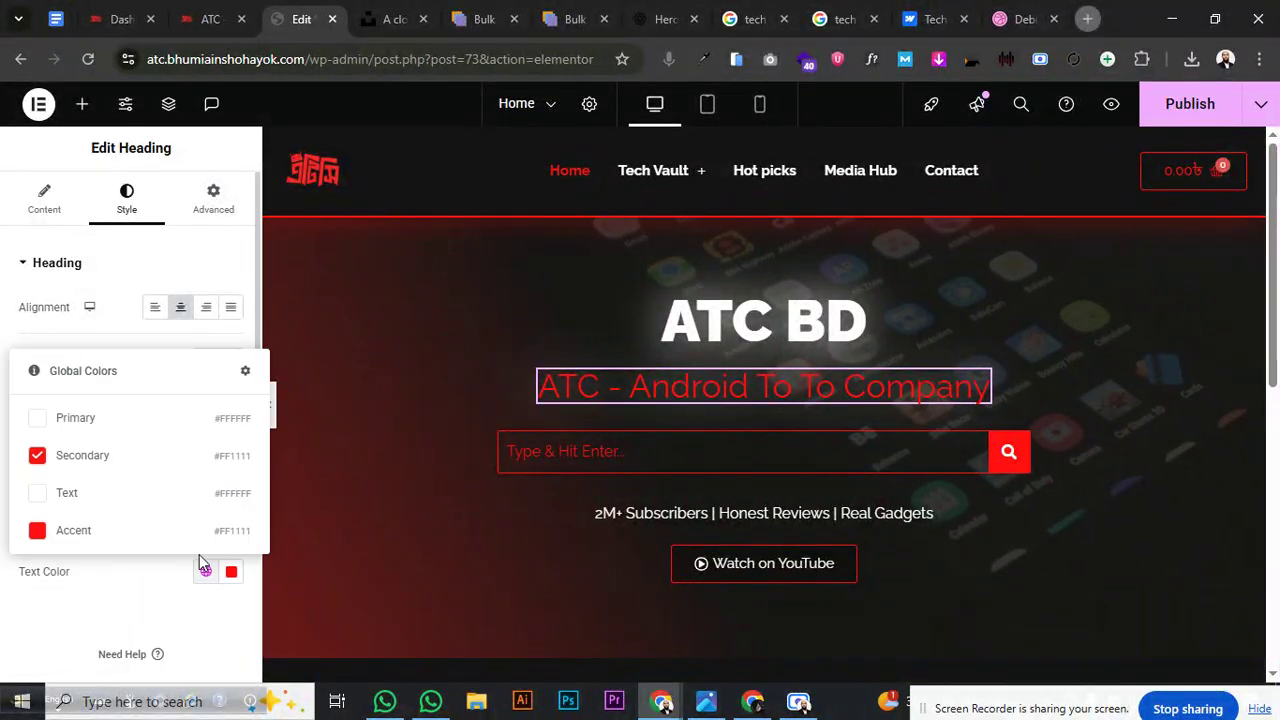
pyautogui.click(152, 500)
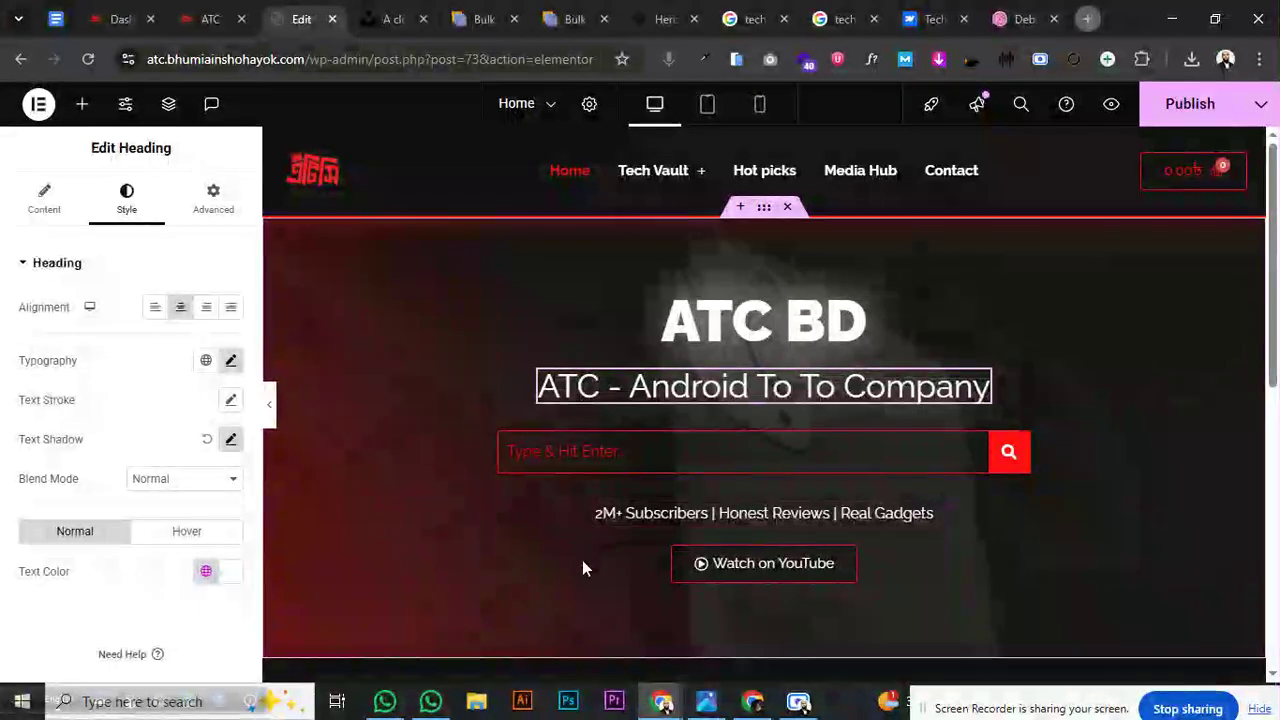
# Give the "2M+ Subscribers" heading a solid bottom-only border, 1 px wide, in the global Secondary color
pyautogui.click(925, 510)
pyautogui.click(213, 203)
pyautogui.click(115, 262)
pyautogui.scroll(-2, 145, 458)
pyautogui.click(104, 388)
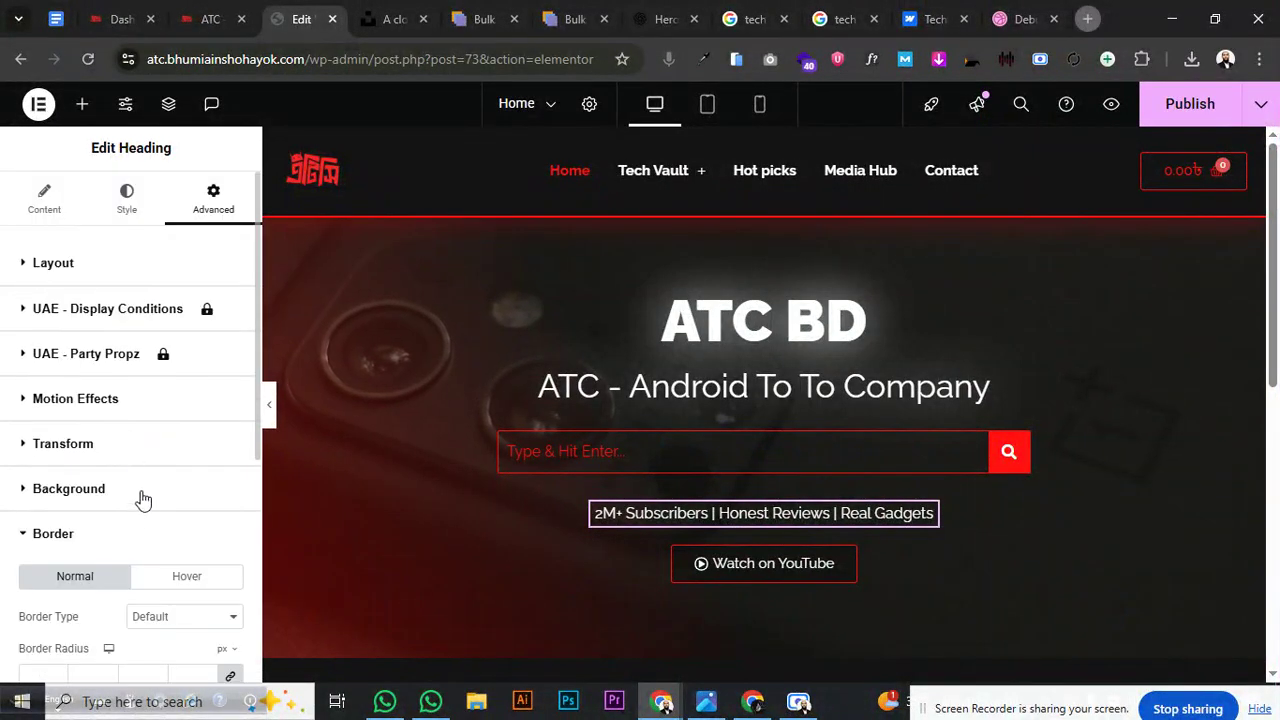
pyautogui.click(192, 462)
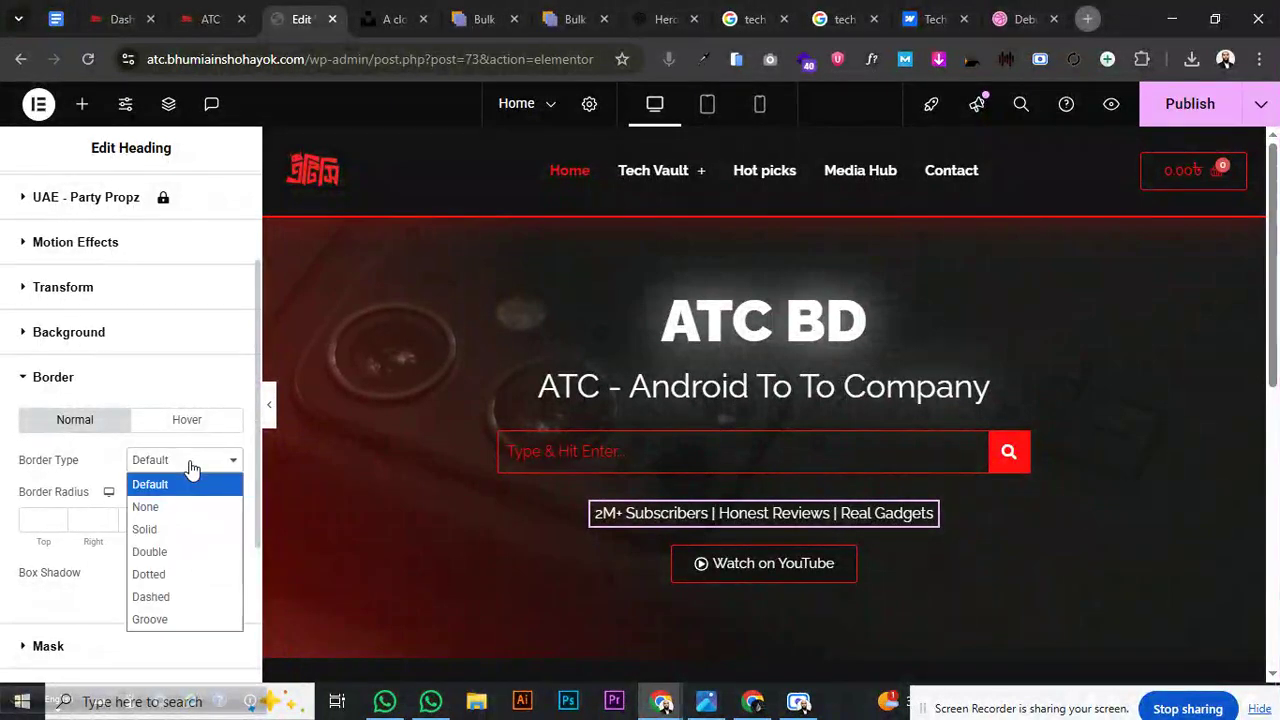
pyautogui.click(170, 529)
pyautogui.click(157, 518)
pyautogui.click(210, 573)
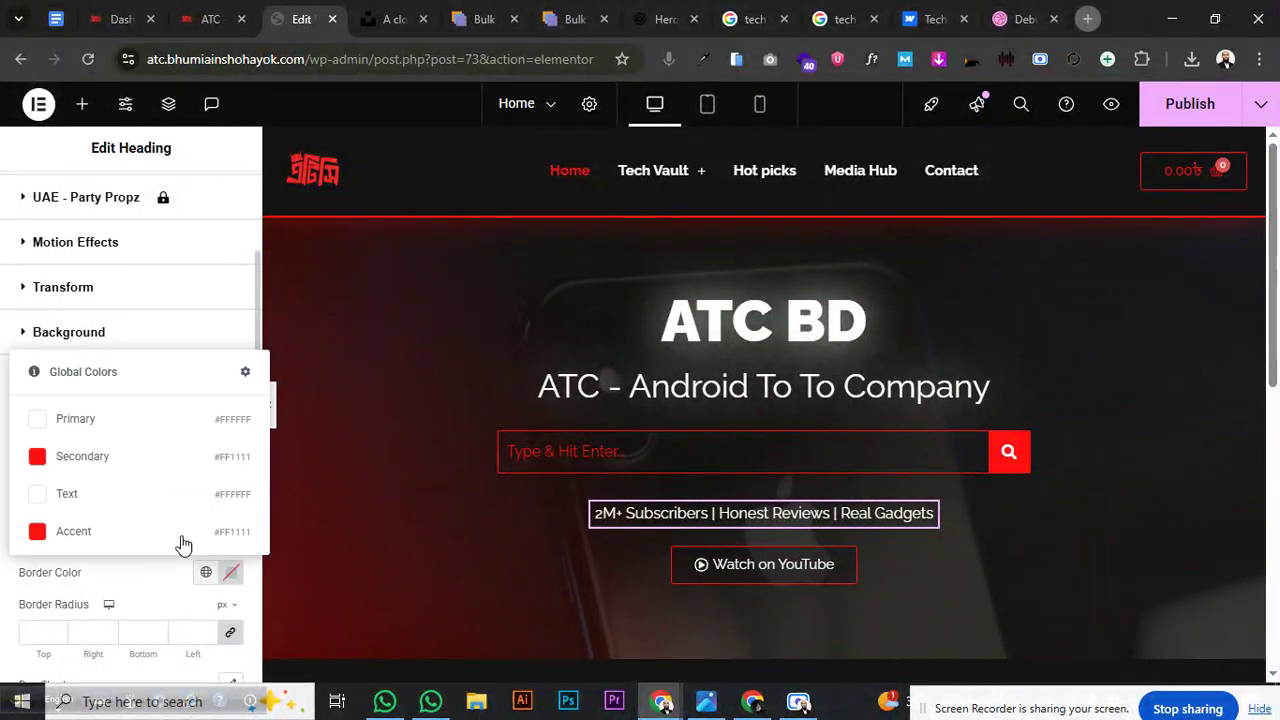
pyautogui.click(137, 456)
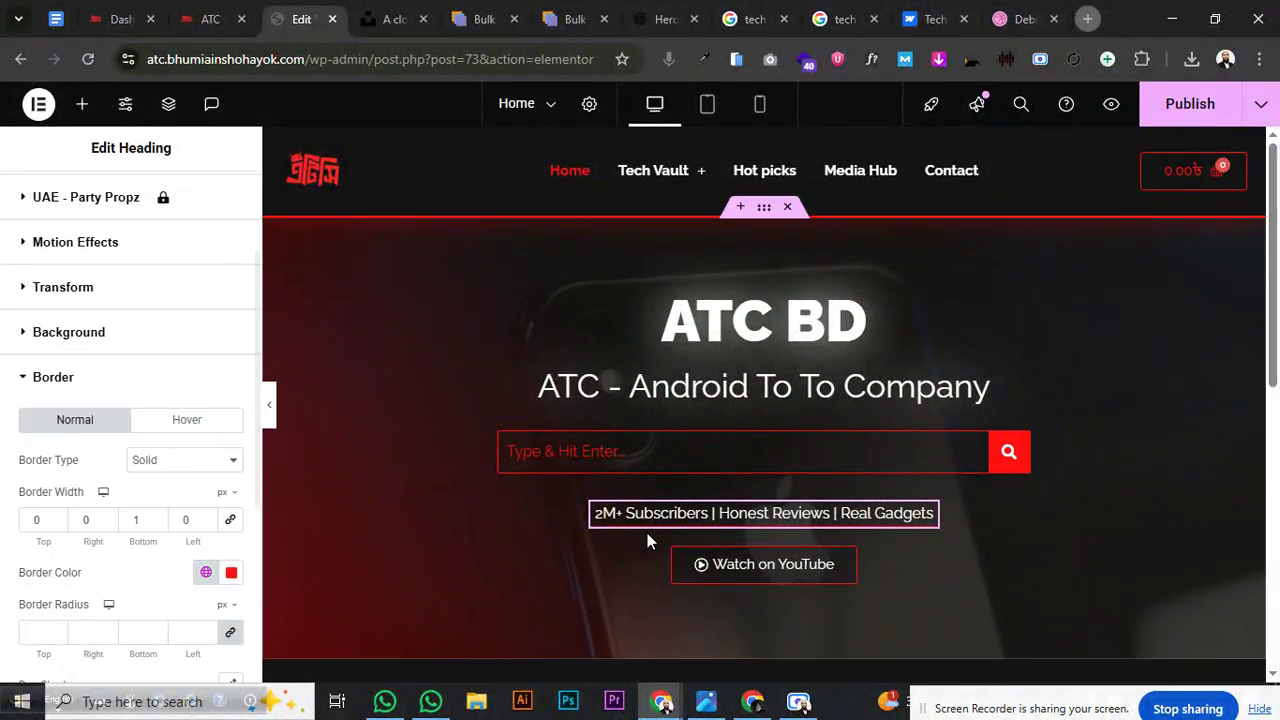
# Set the "2M+ Subscribers" heading's padding to 0 px on all sides
pyautogui.click(845, 561)
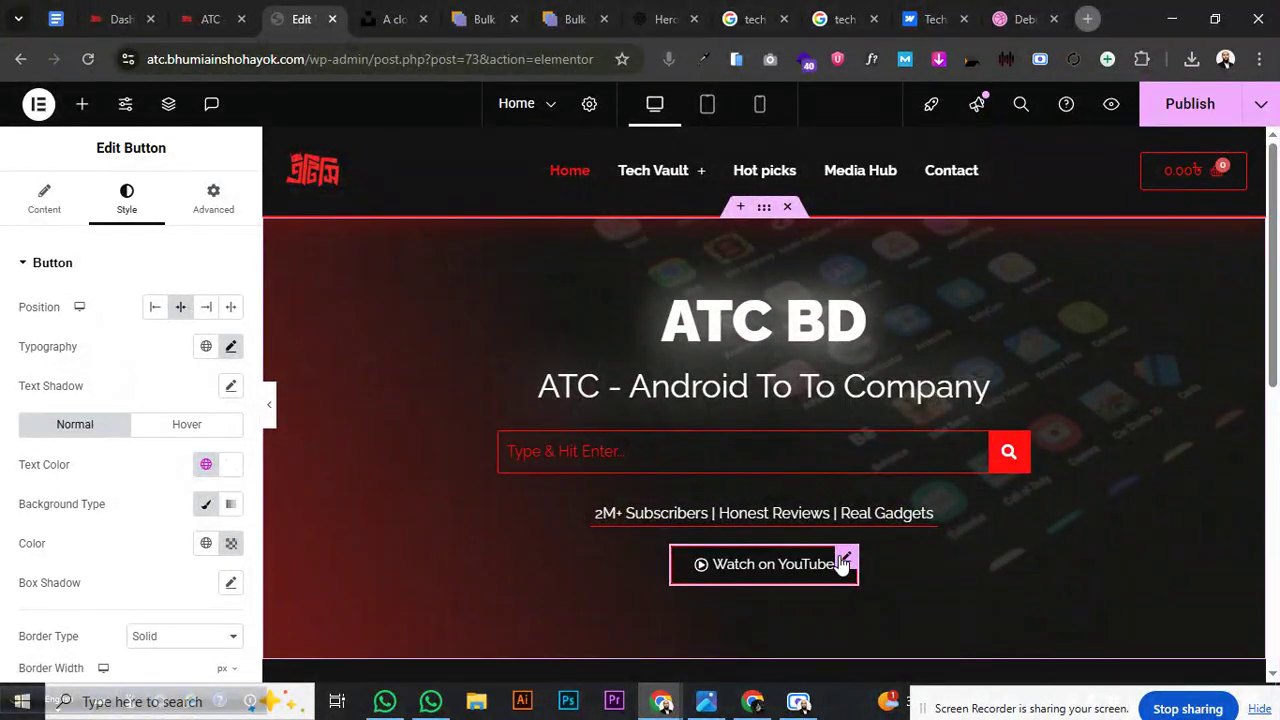
pyautogui.click(918, 513)
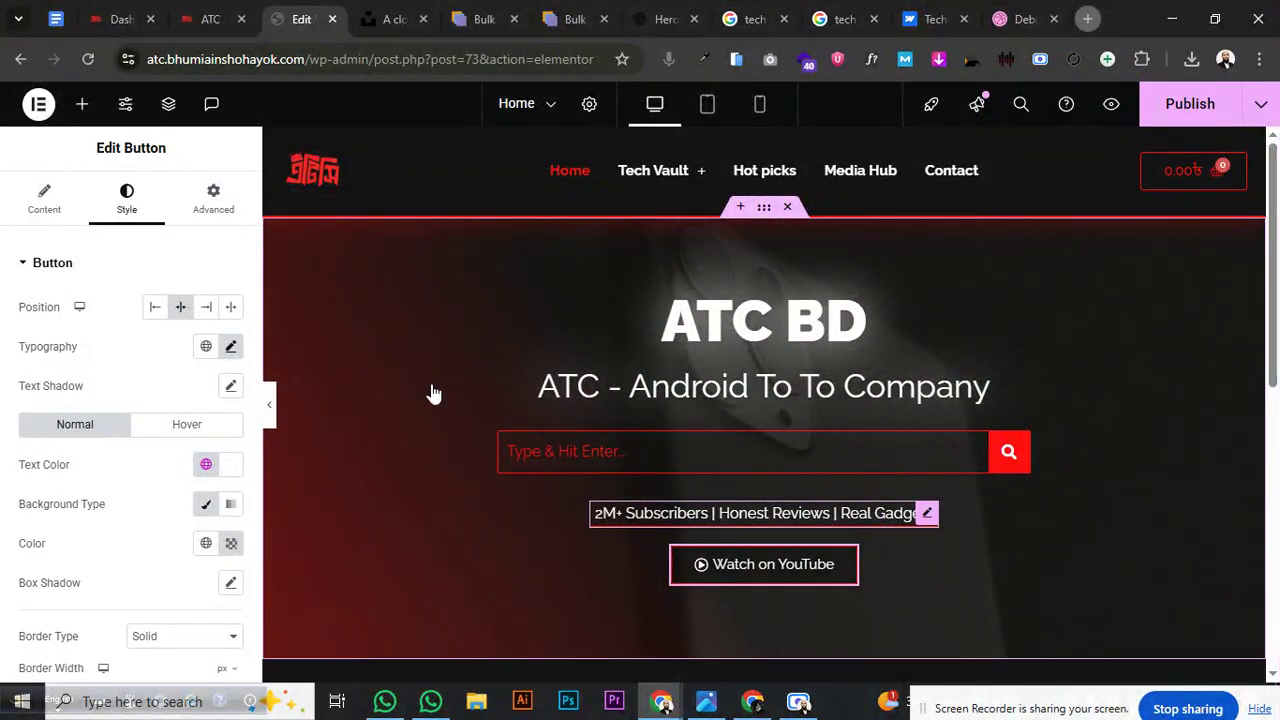
pyautogui.click(212, 197)
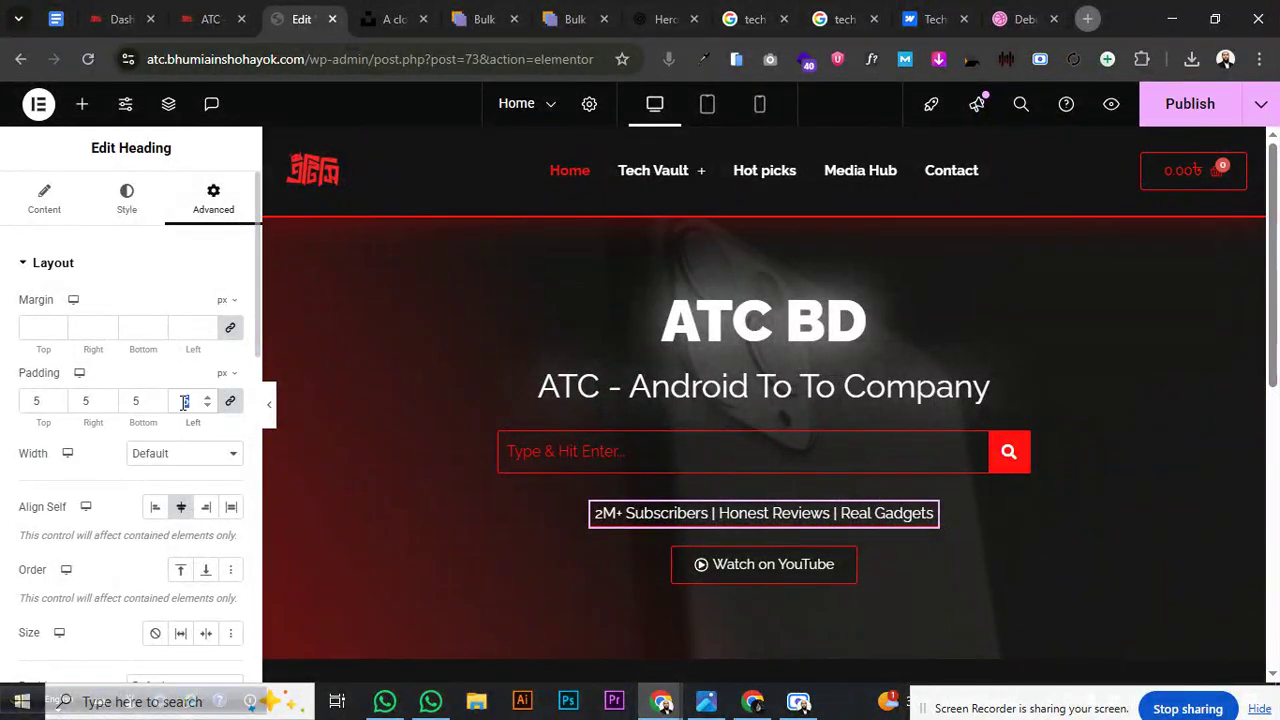
pyautogui.write('0')
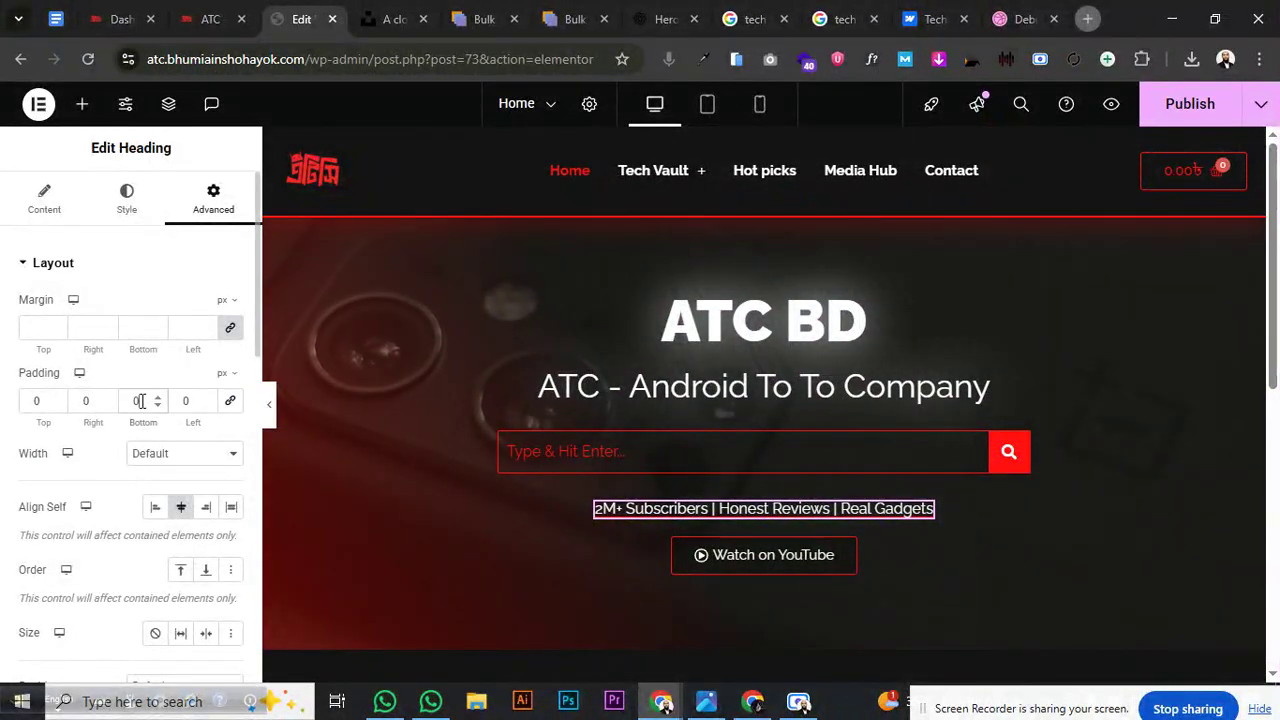
# Set the "2M+ Subscribers" heading's bottom padding to 5 px and view the page without the editing panel
pyautogui.write('10')
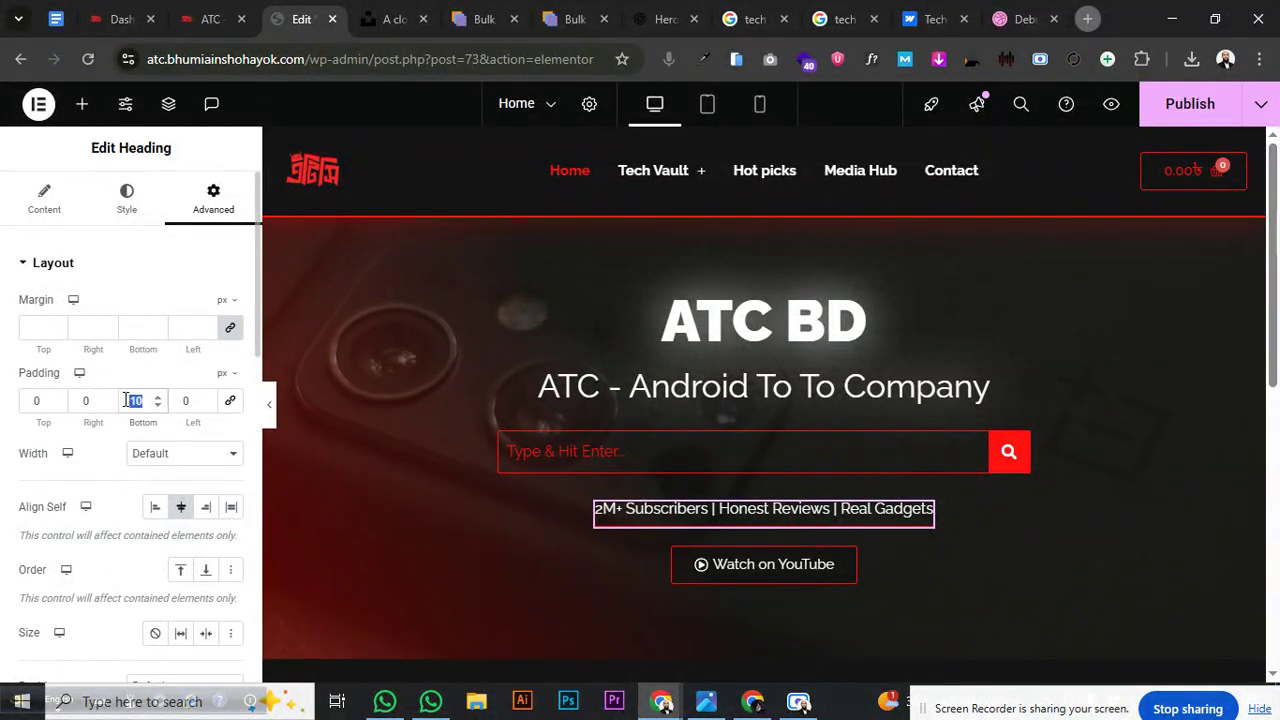
pyautogui.write('5')
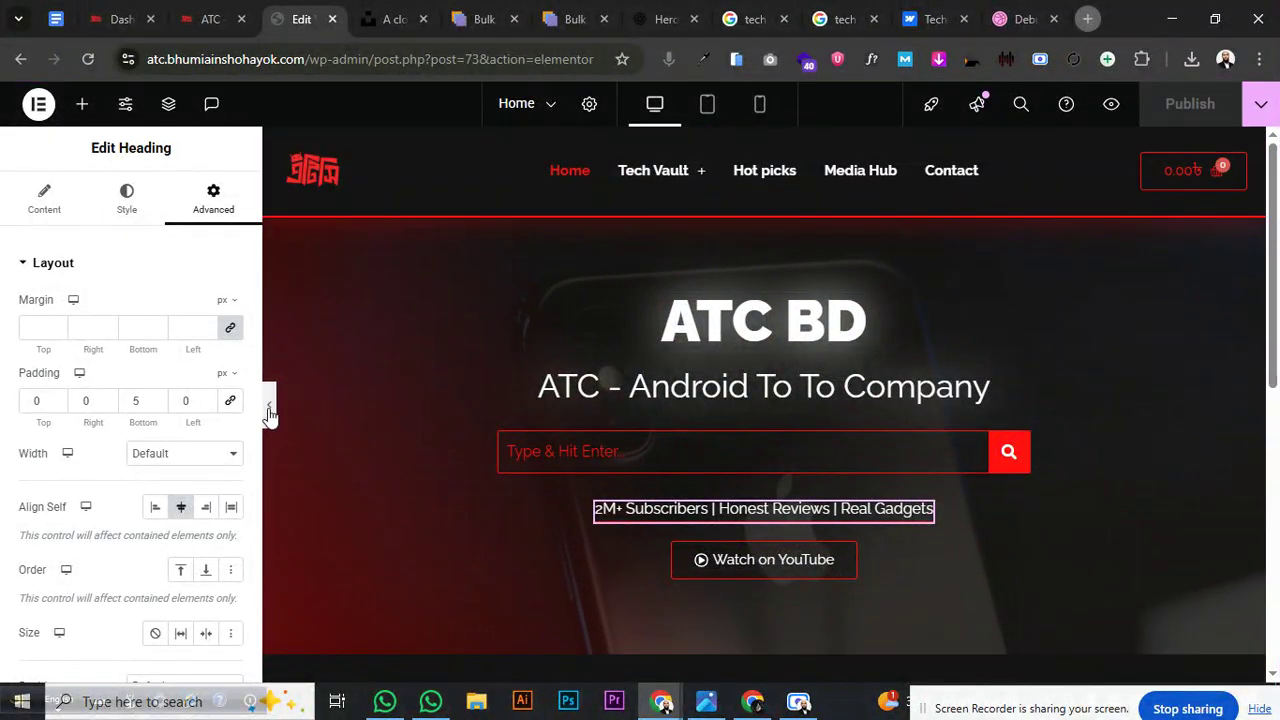
pyautogui.click(268, 409)
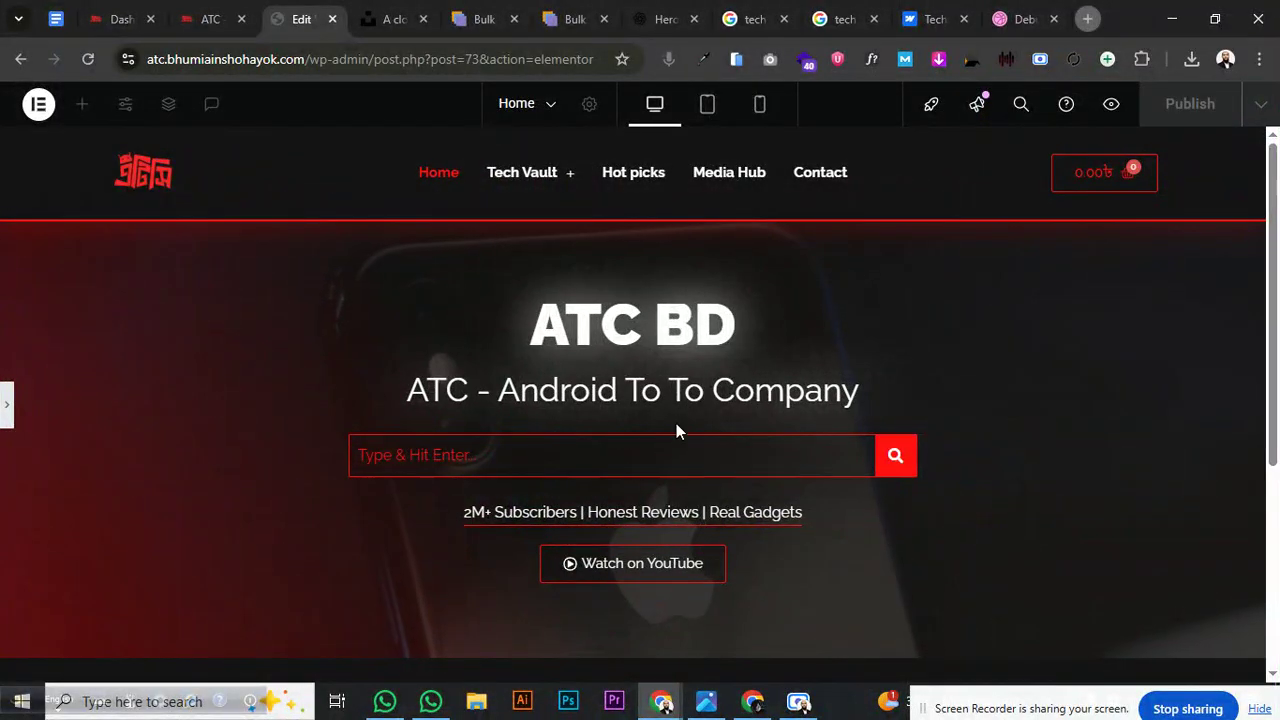
# In the mobile layout, set the "ATC - Android To To Company" heading's font size to 21 px
pyautogui.click(756, 112)
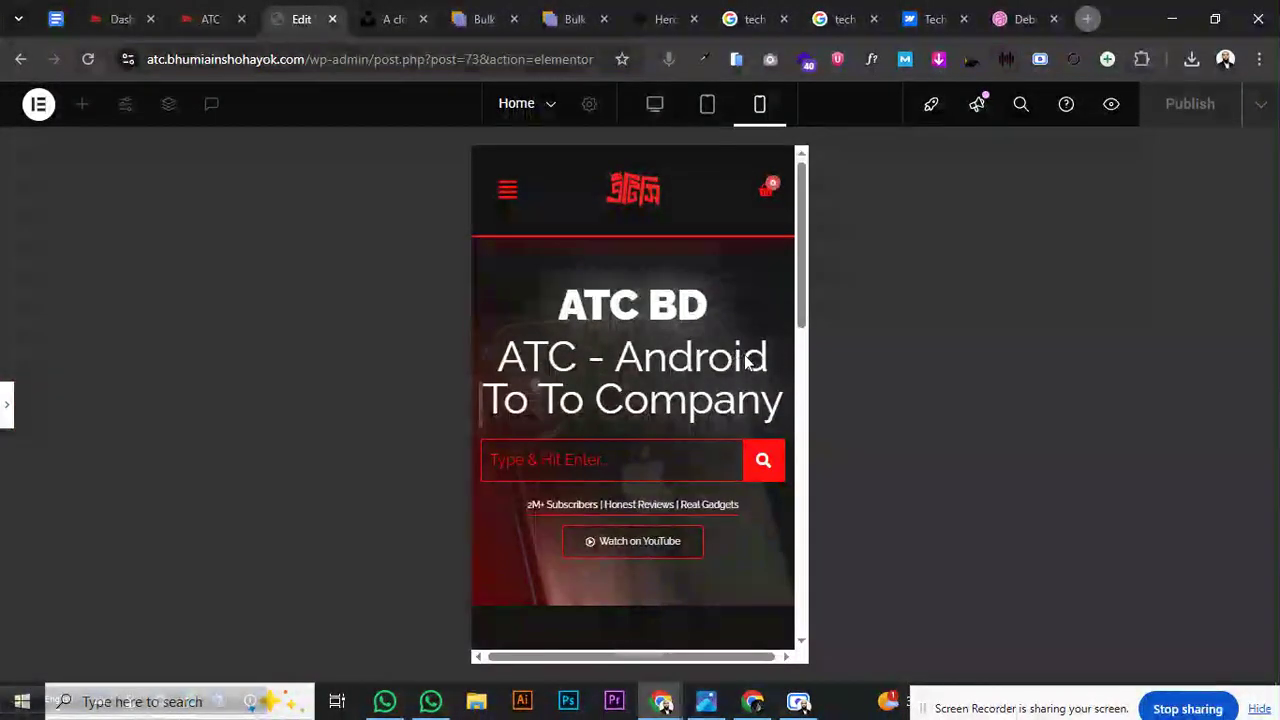
pyautogui.click(6, 407)
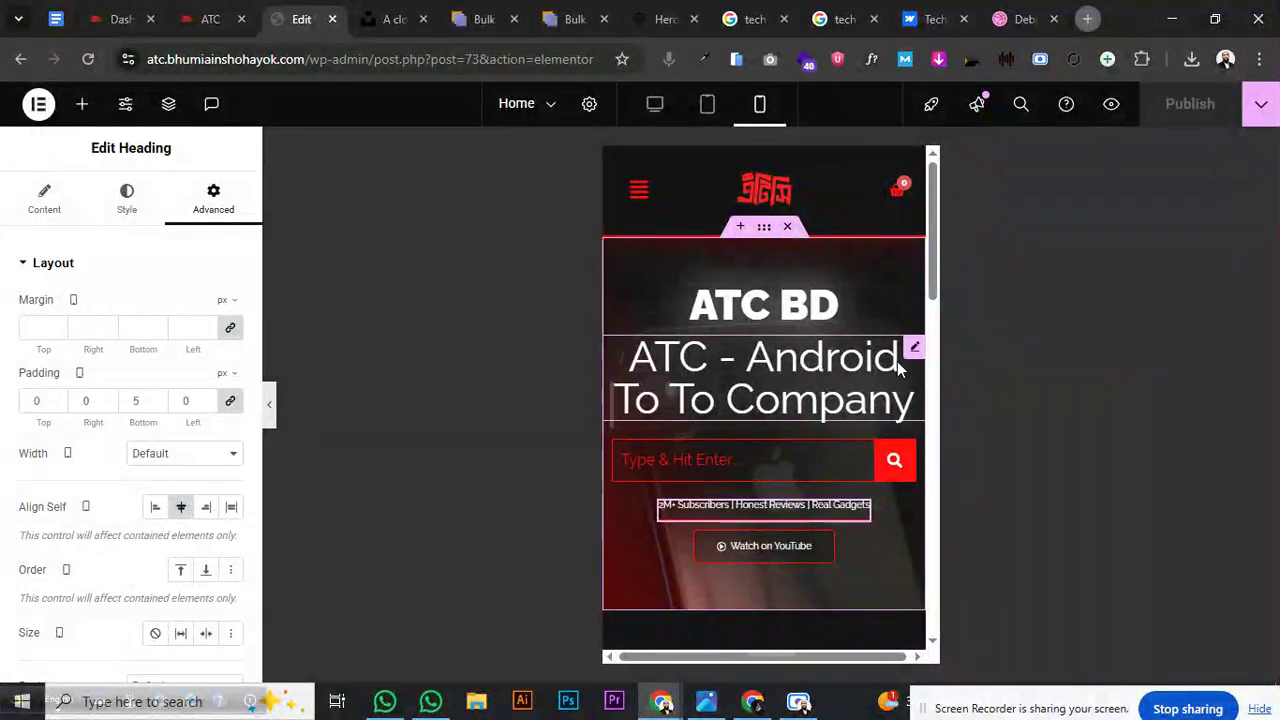
pyautogui.click(912, 352)
pyautogui.click(231, 362)
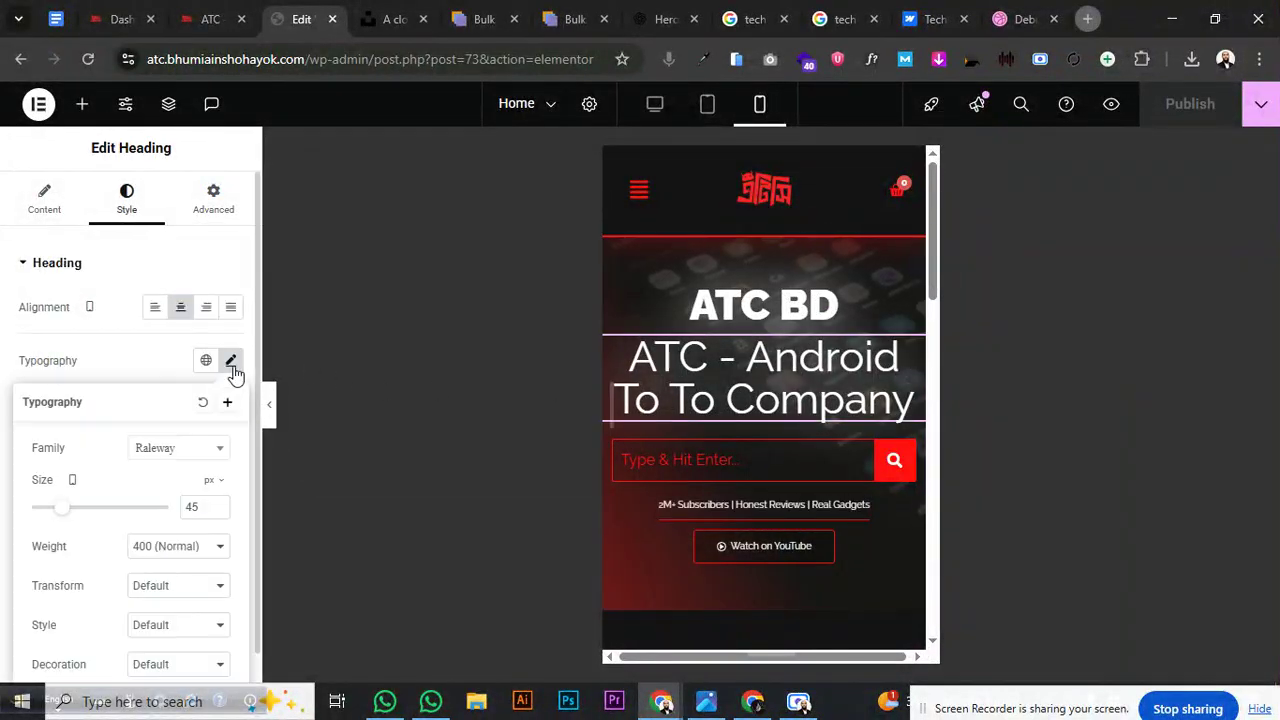
pyautogui.click(218, 512)
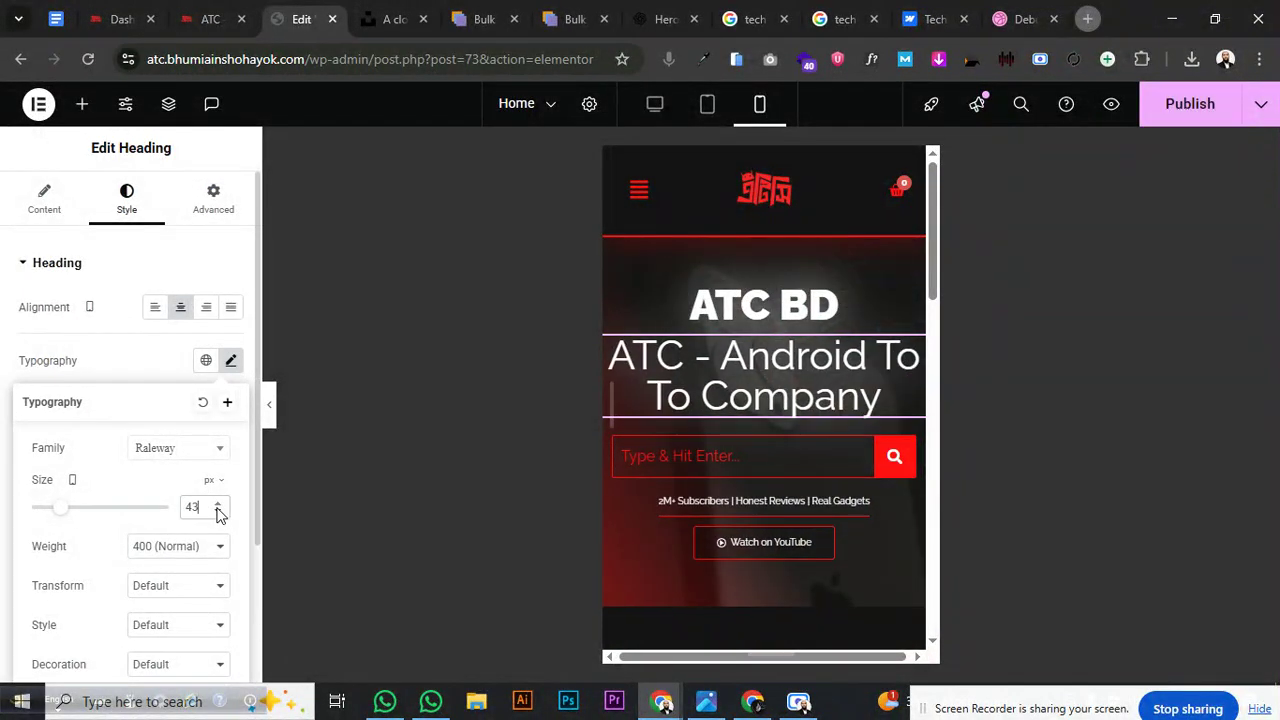
pyautogui.click(218, 512)
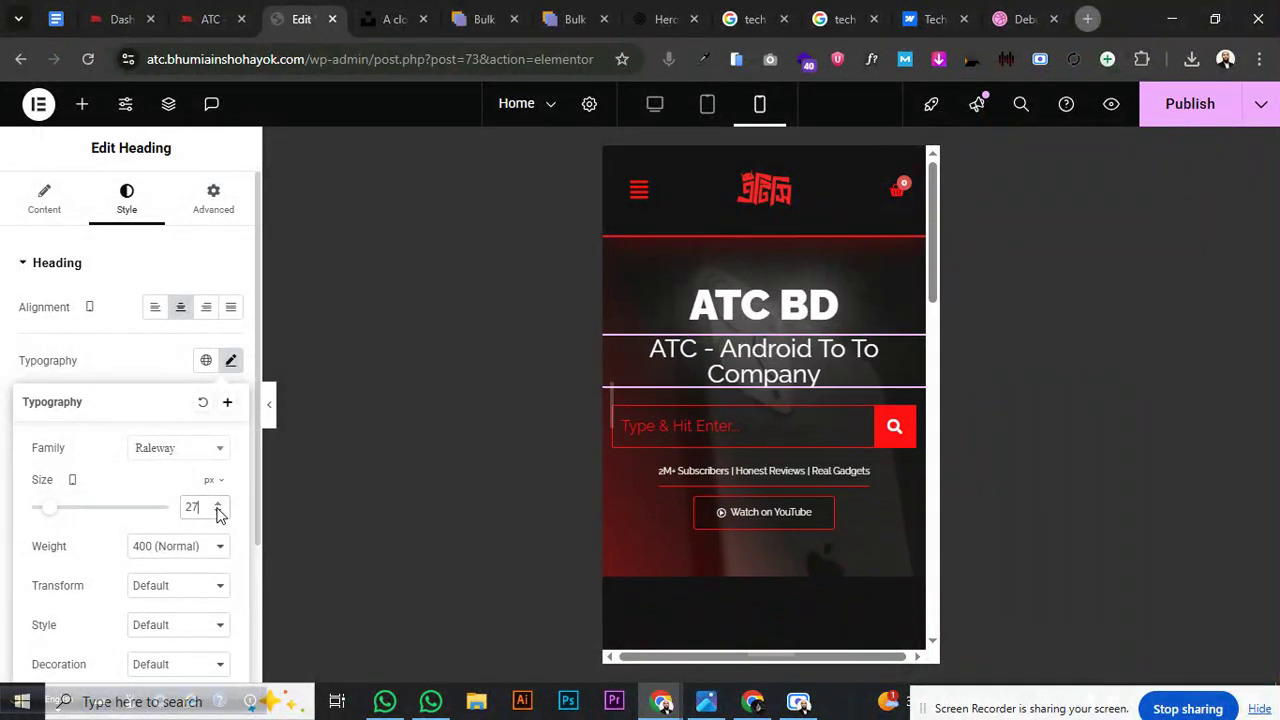
pyautogui.click(218, 512)
pyautogui.click(218, 512)
pyautogui.click(218, 512)
pyautogui.click(218, 512)
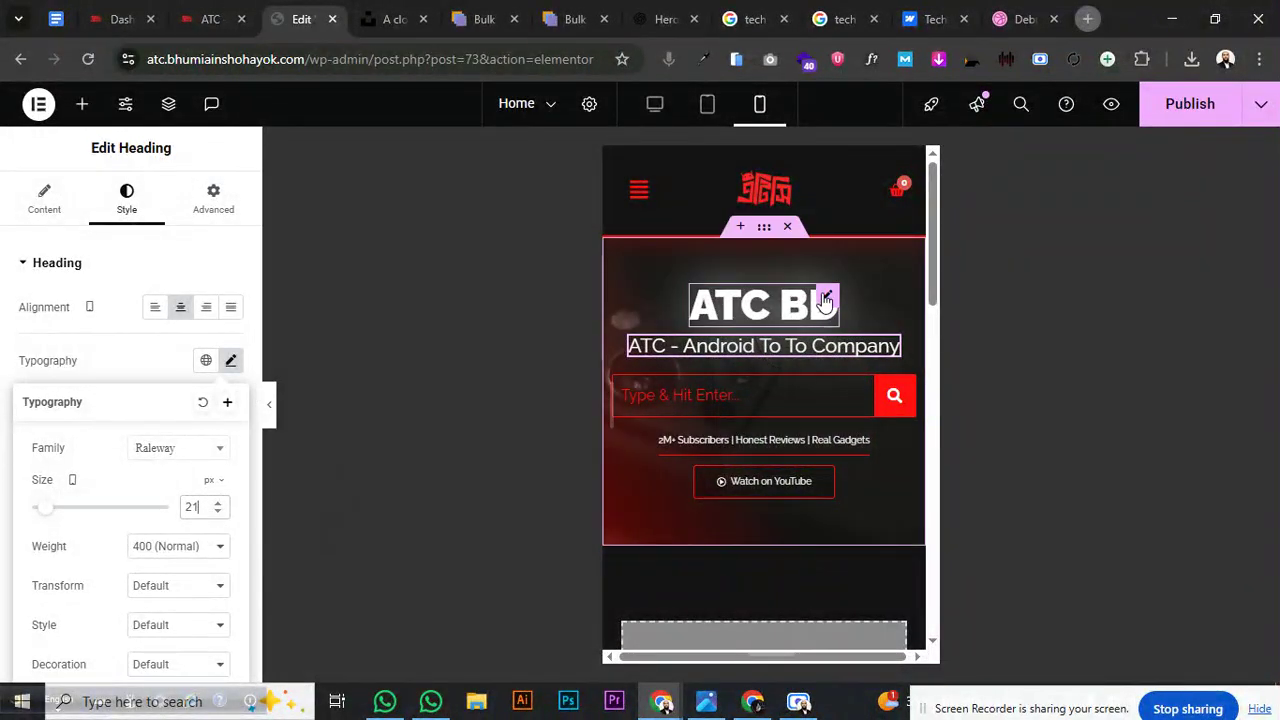
# Set the "ATC BD" heading's mobile font size to 40 px
pyautogui.click(825, 299)
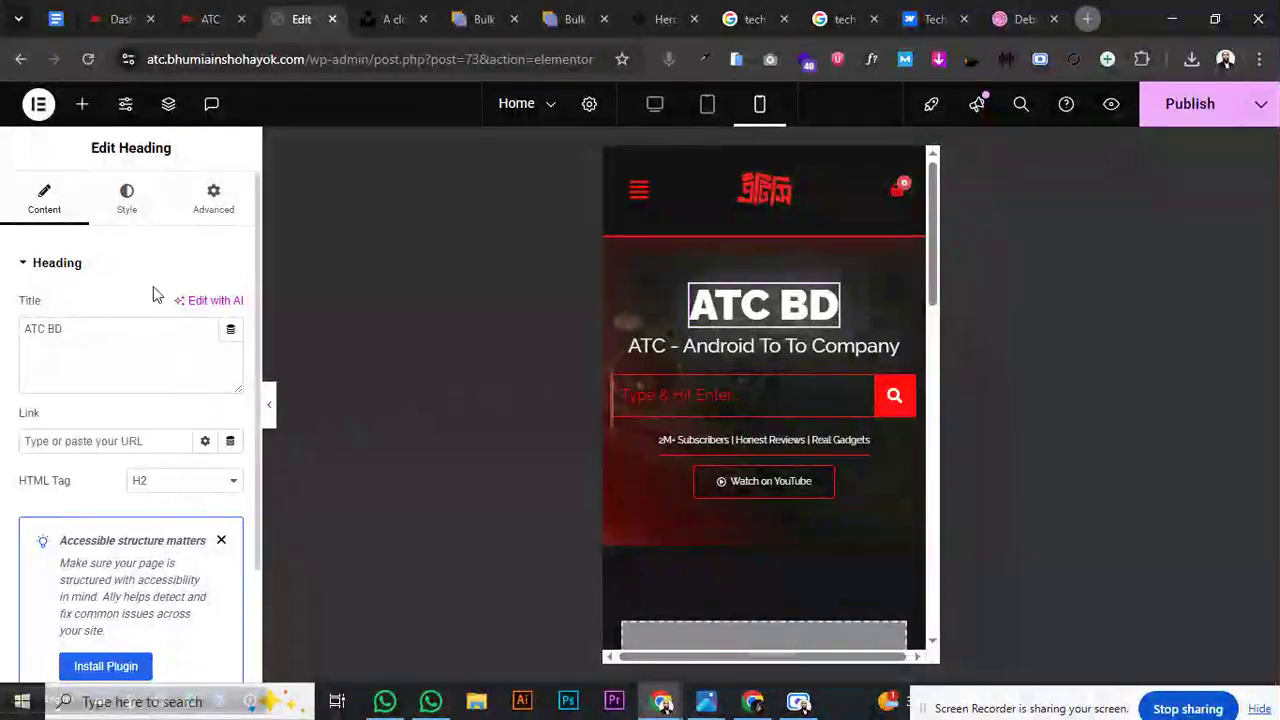
pyautogui.click(124, 205)
pyautogui.click(229, 362)
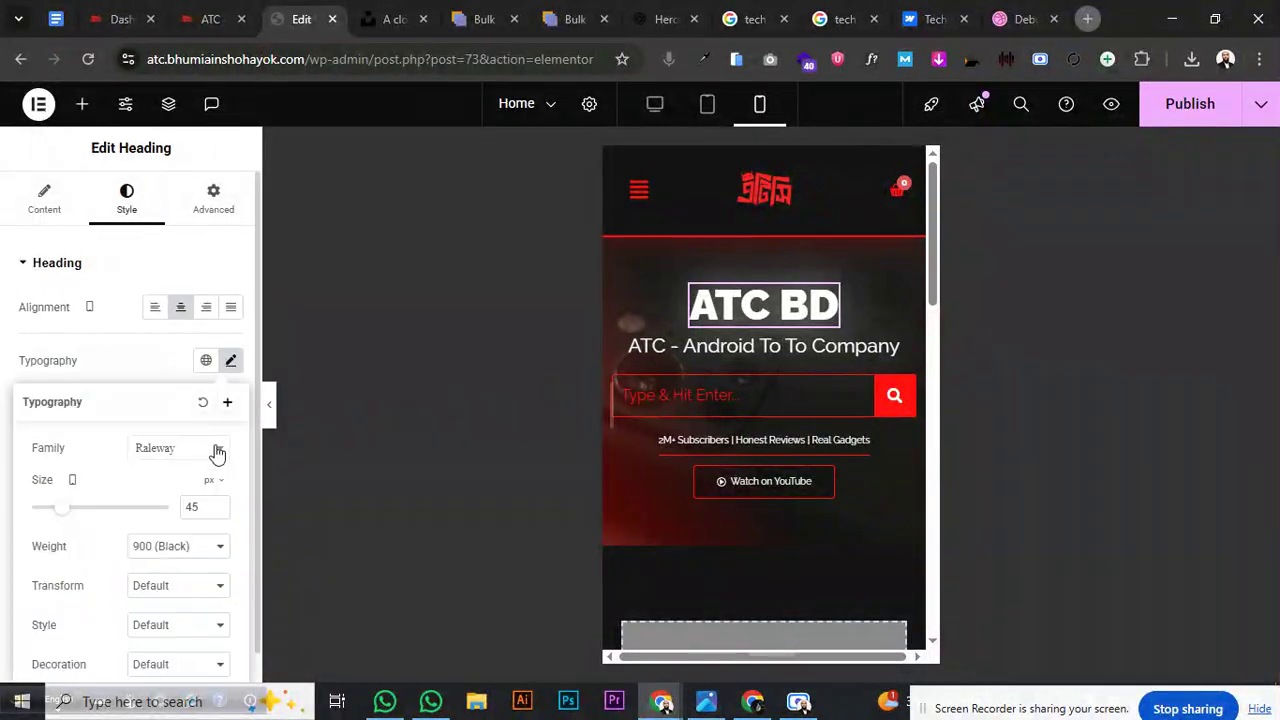
pyautogui.click(217, 513)
pyautogui.click(217, 513)
pyautogui.click(218, 514)
pyautogui.click(219, 515)
pyautogui.click(219, 515)
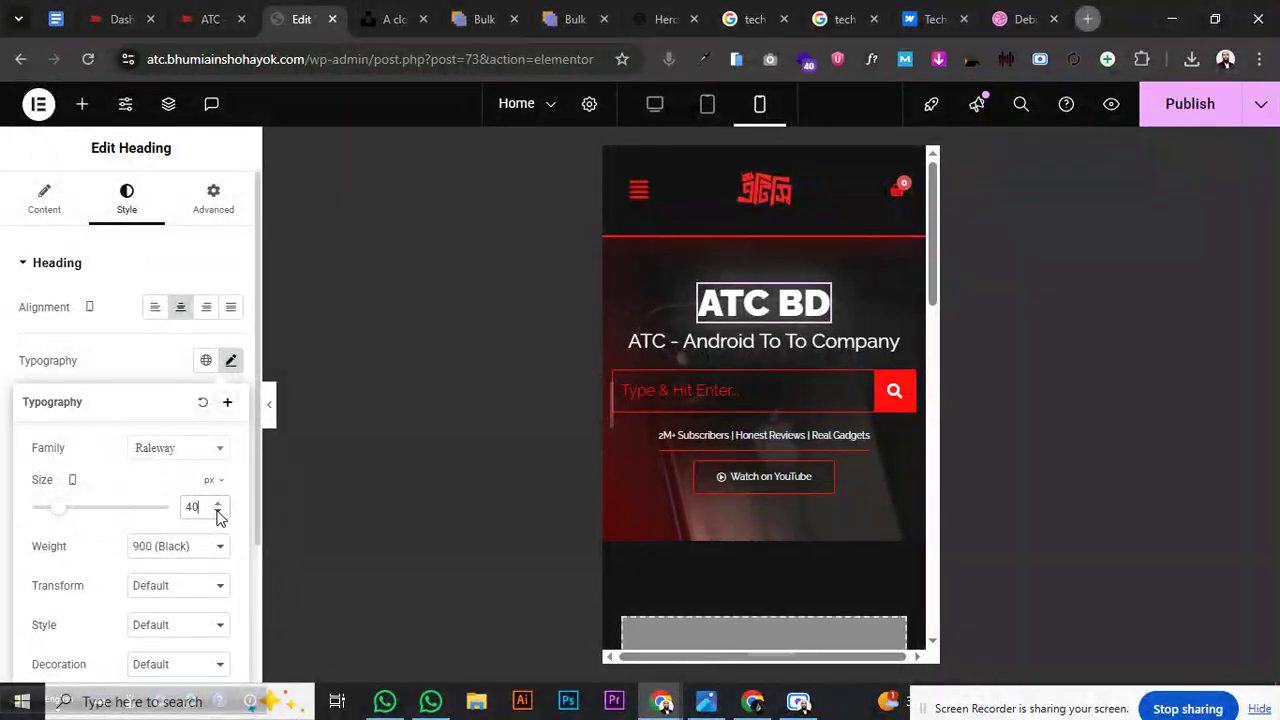
# Set the search box input's mobile font size to 12 px
pyautogui.click(898, 384)
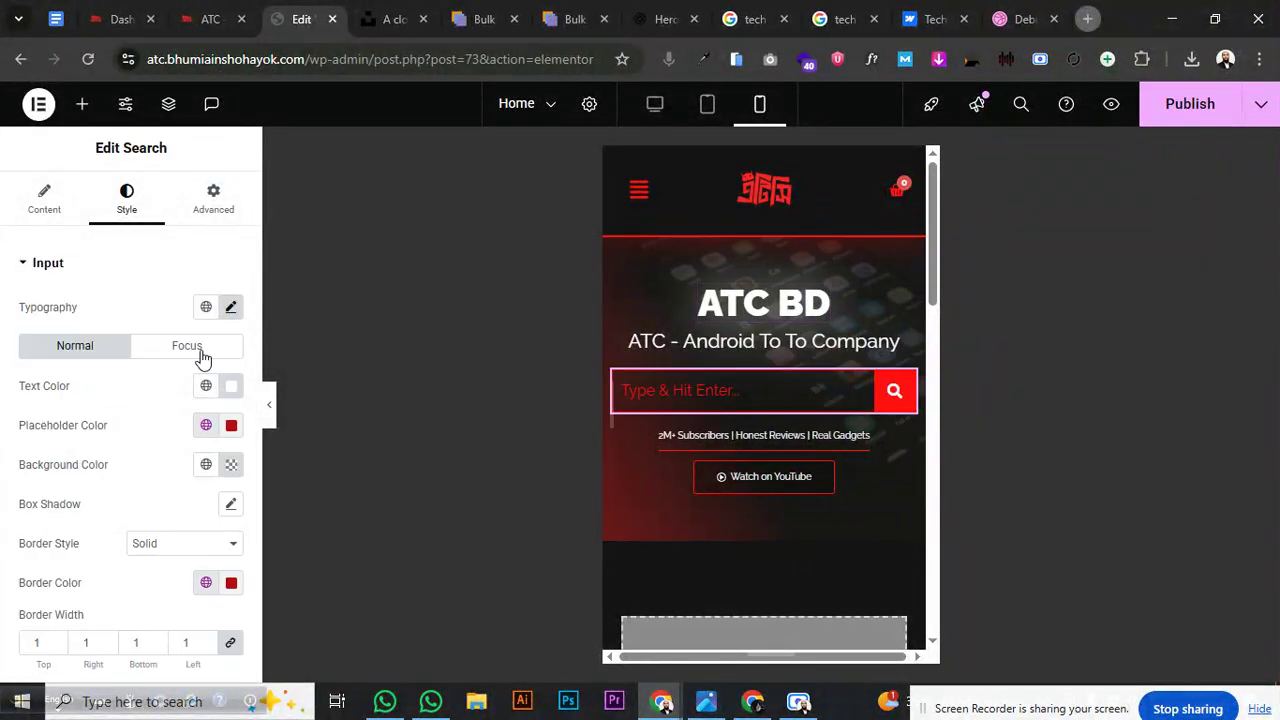
pyautogui.click(231, 309)
pyautogui.write('12')
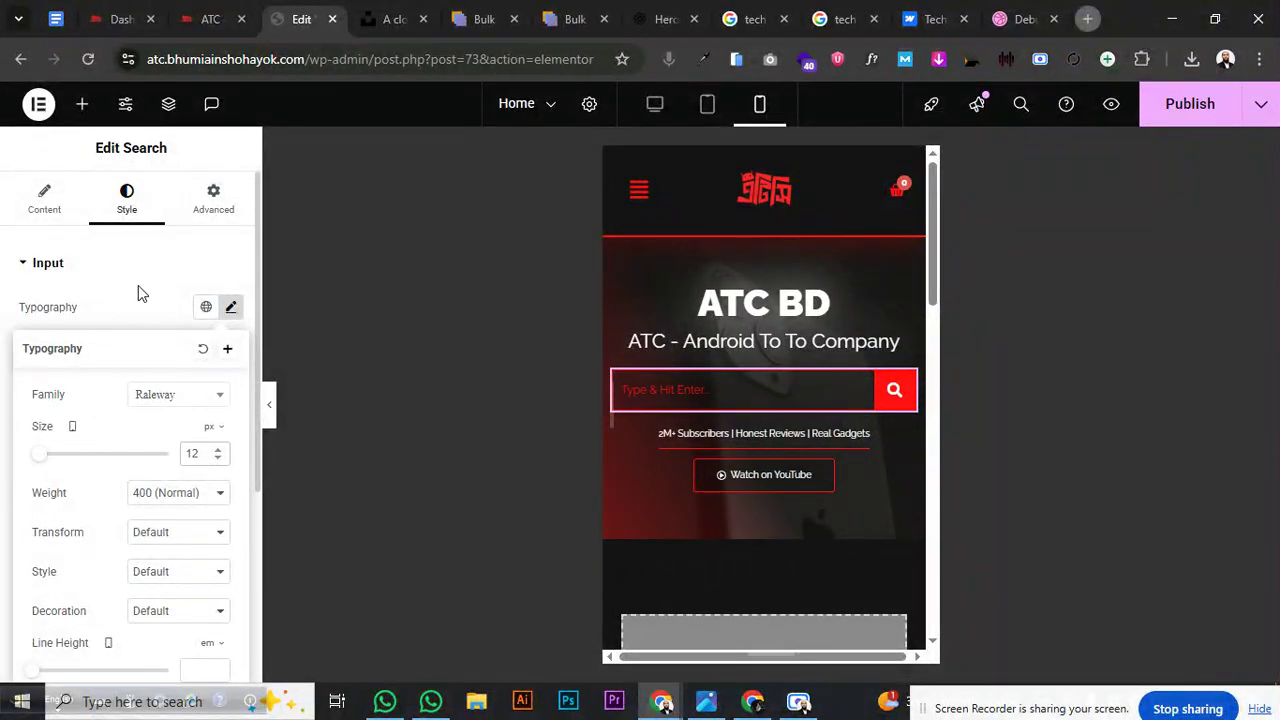
# Set the search button's mobile icon size to 12 and its width to 0
pyautogui.click(138, 278)
pyautogui.click(126, 312)
pyautogui.scroll(-2, 150, 463)
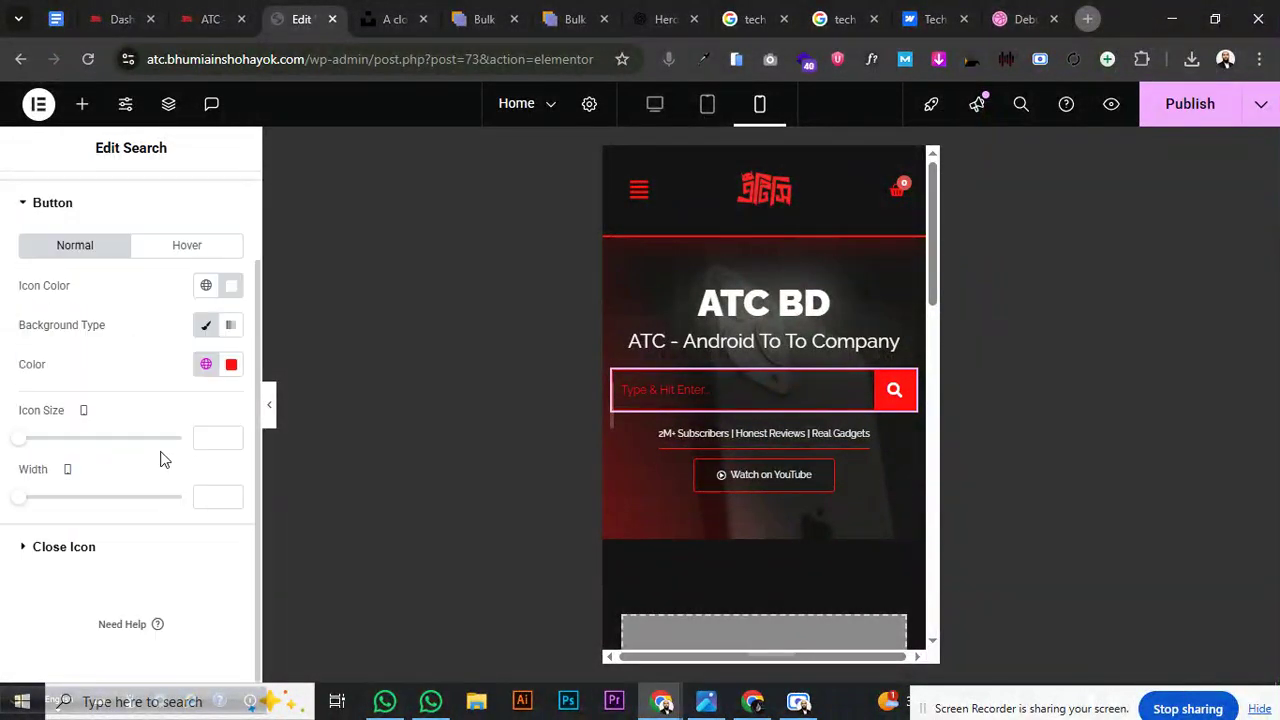
pyautogui.write('12')
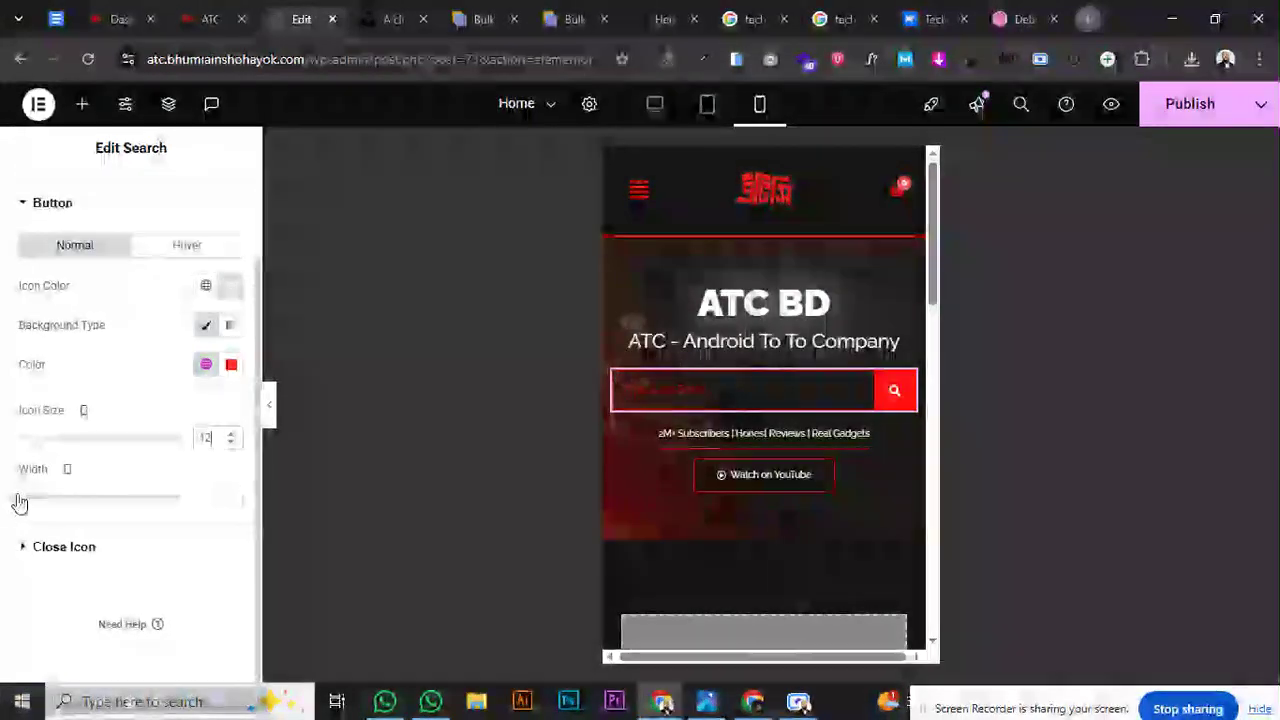
pyautogui.moveTo(20, 500)
pyautogui.mouseDown()
pyautogui.moveTo(30, 503)
pyautogui.moveTo(6, 503)
pyautogui.mouseUp()
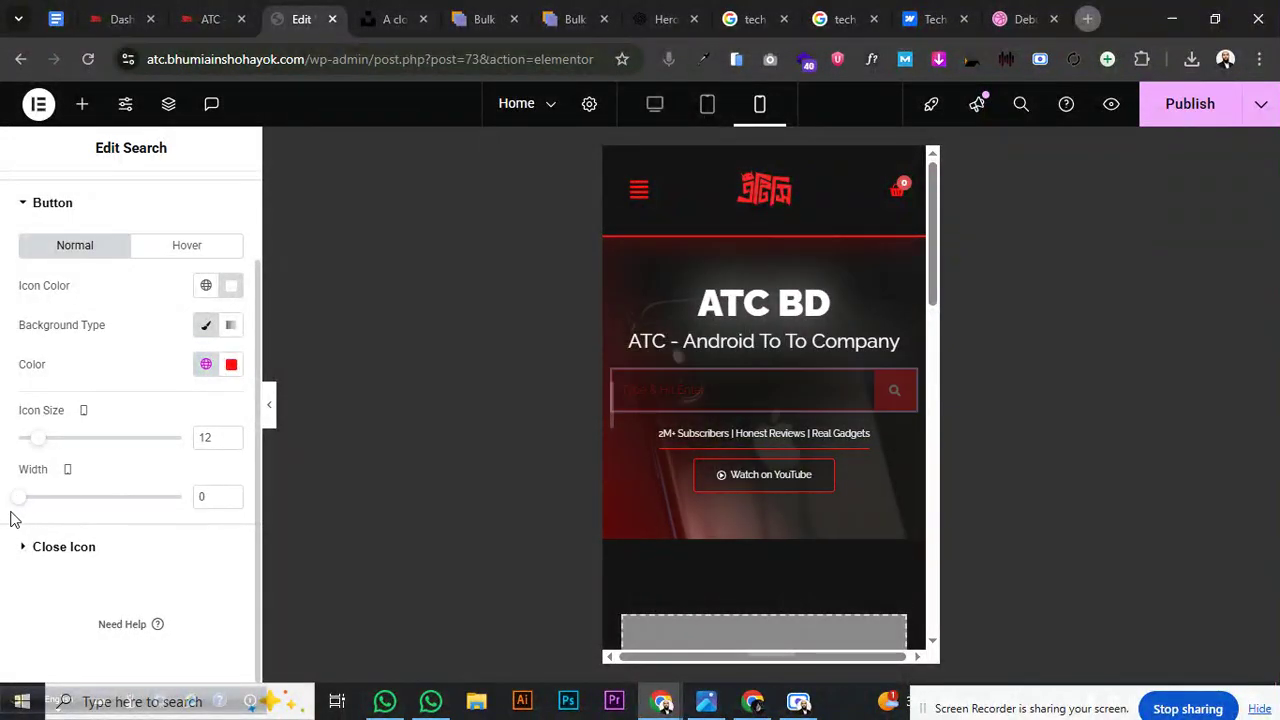
# Try a border width of 0 on the search input and restore it to 1 on all sides
pyautogui.click(63, 222)
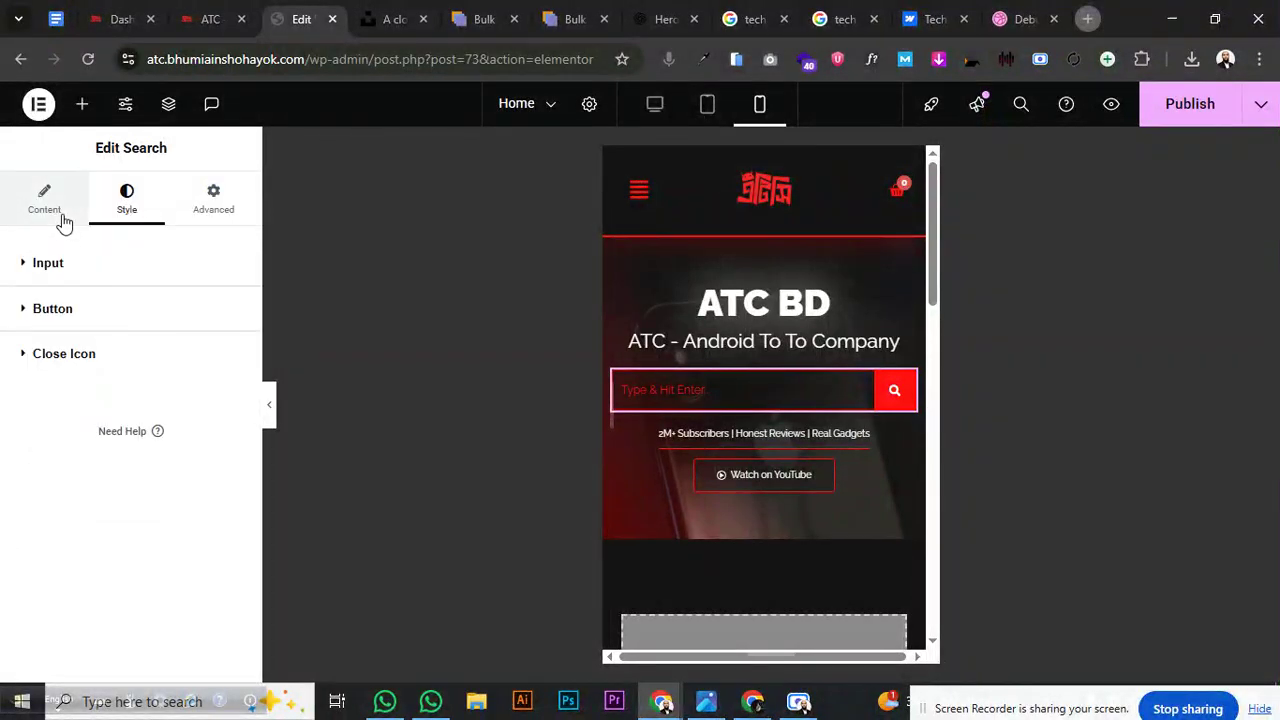
pyautogui.click(63, 278)
pyautogui.scroll(-2, 70, 447)
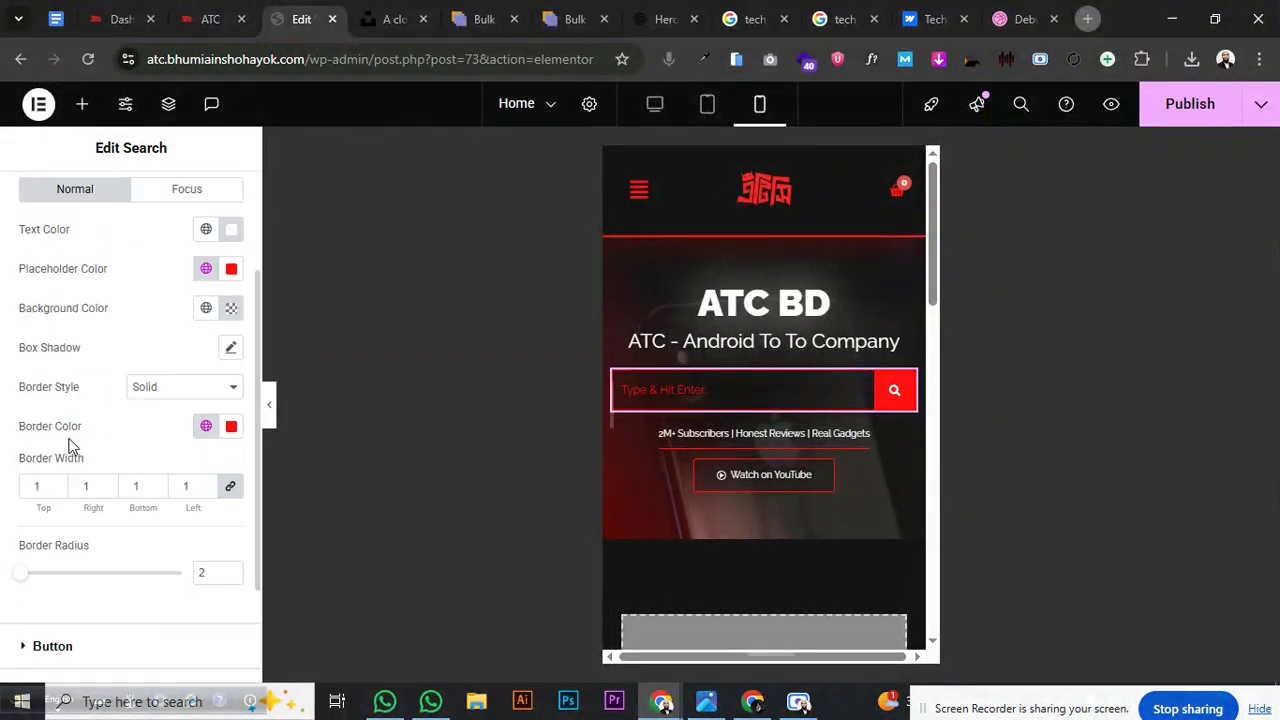
pyautogui.scroll(-2, 88, 478)
pyautogui.scroll(2, 90, 477)
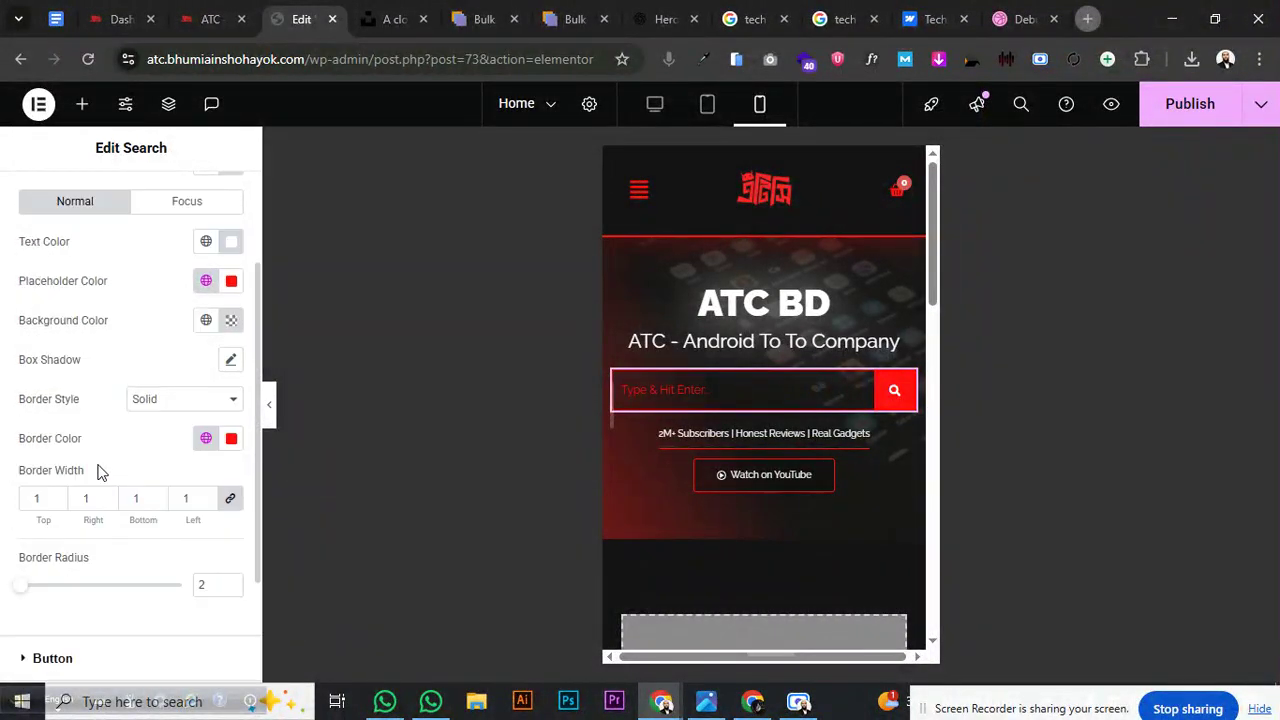
pyautogui.scroll(3, 128, 414)
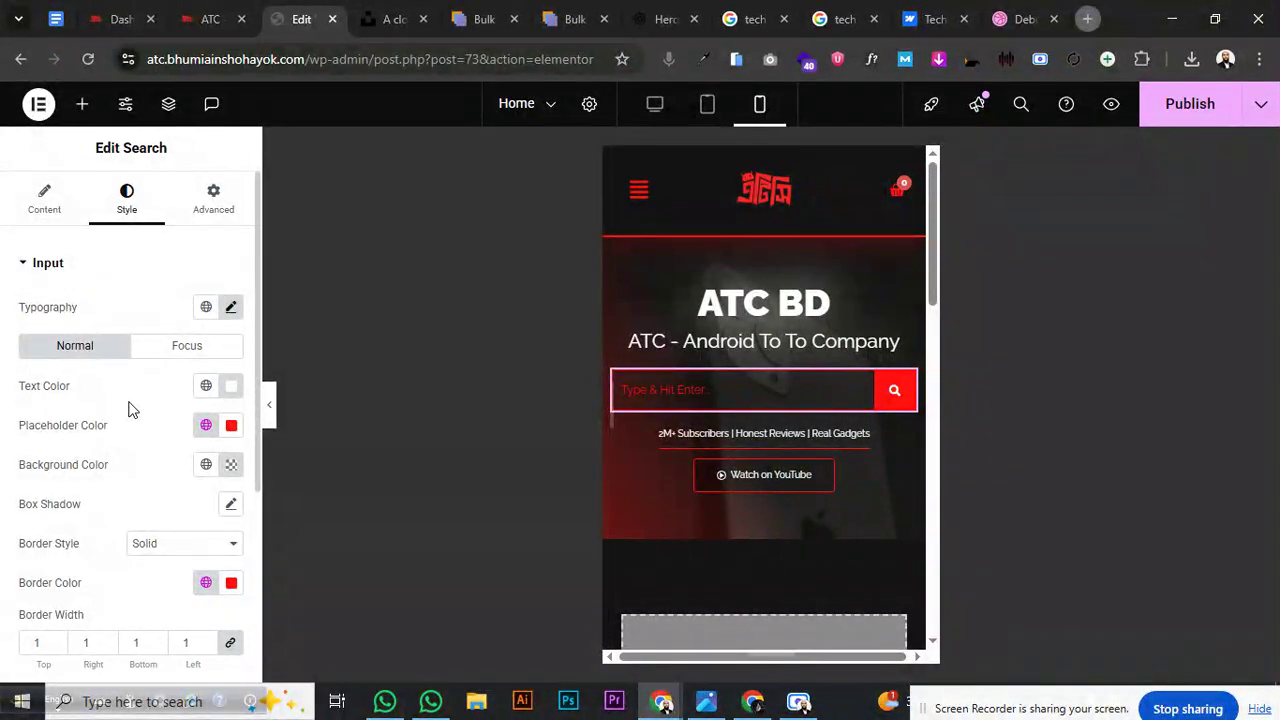
pyautogui.scroll(-2, 137, 470)
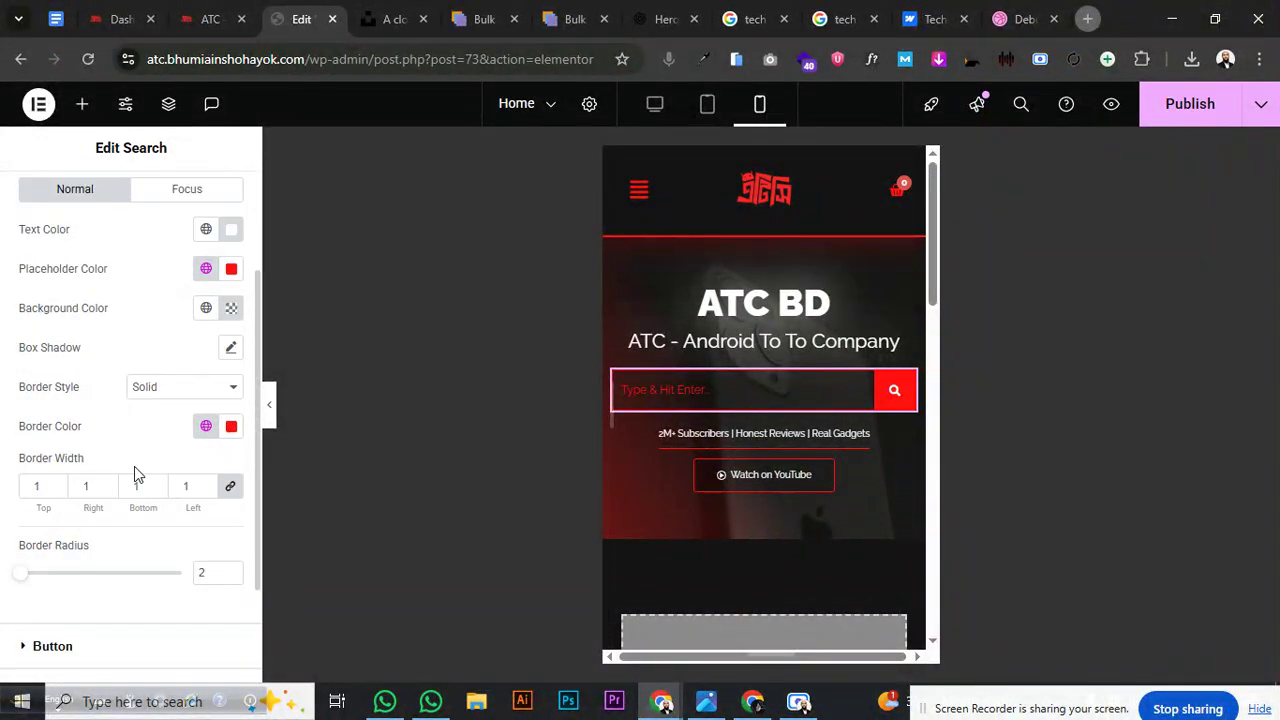
pyautogui.click(207, 491)
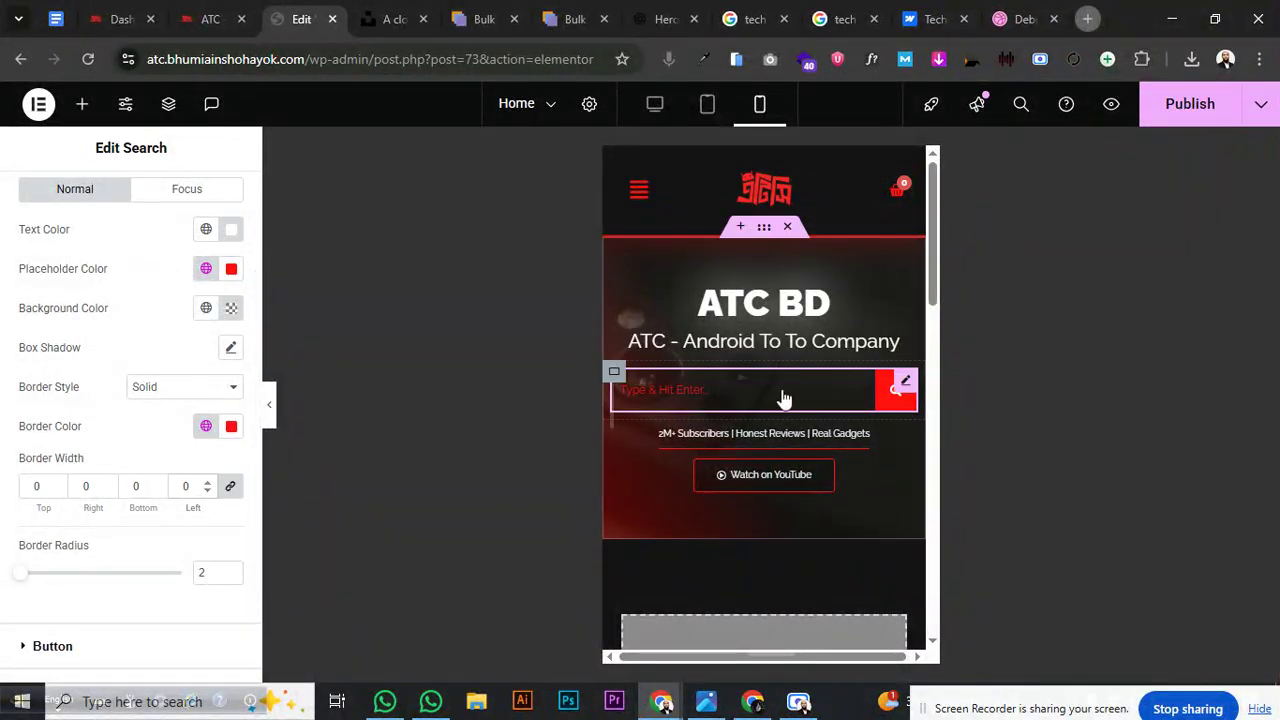
pyautogui.click(207, 483)
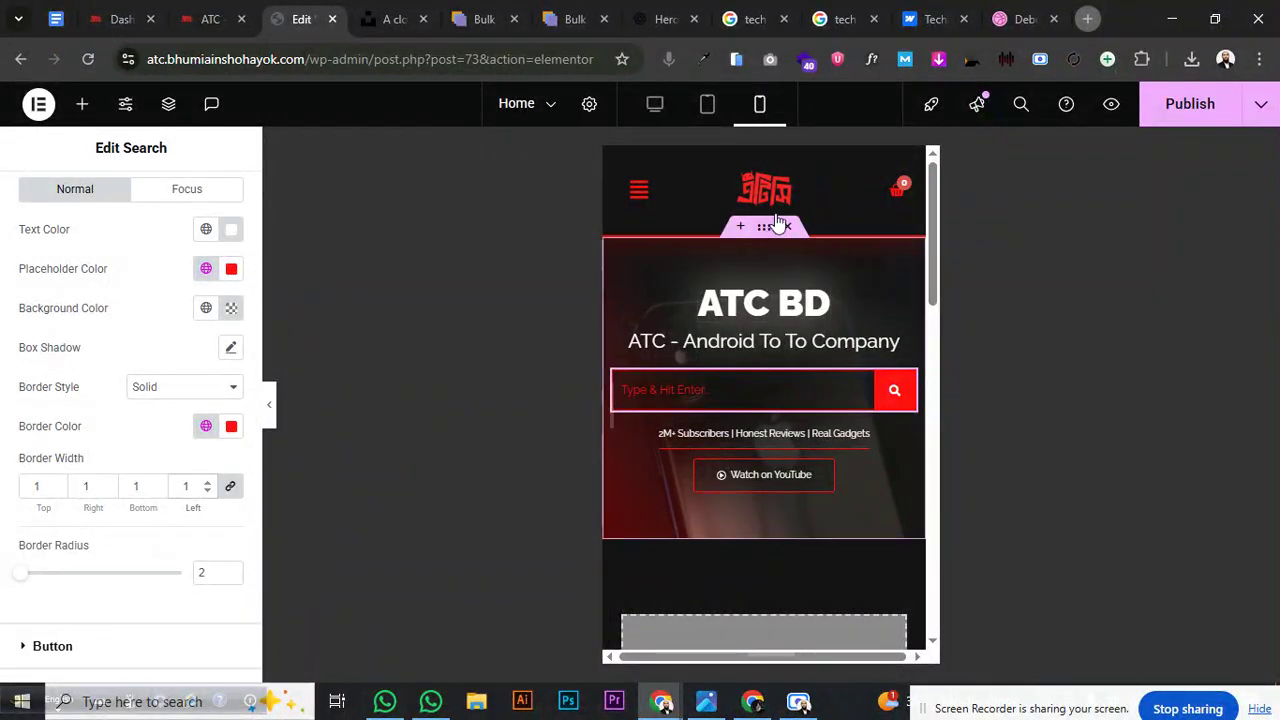
# Publish the home page changes and review the mobile layout without the editing panel
pyautogui.click(1168, 118)
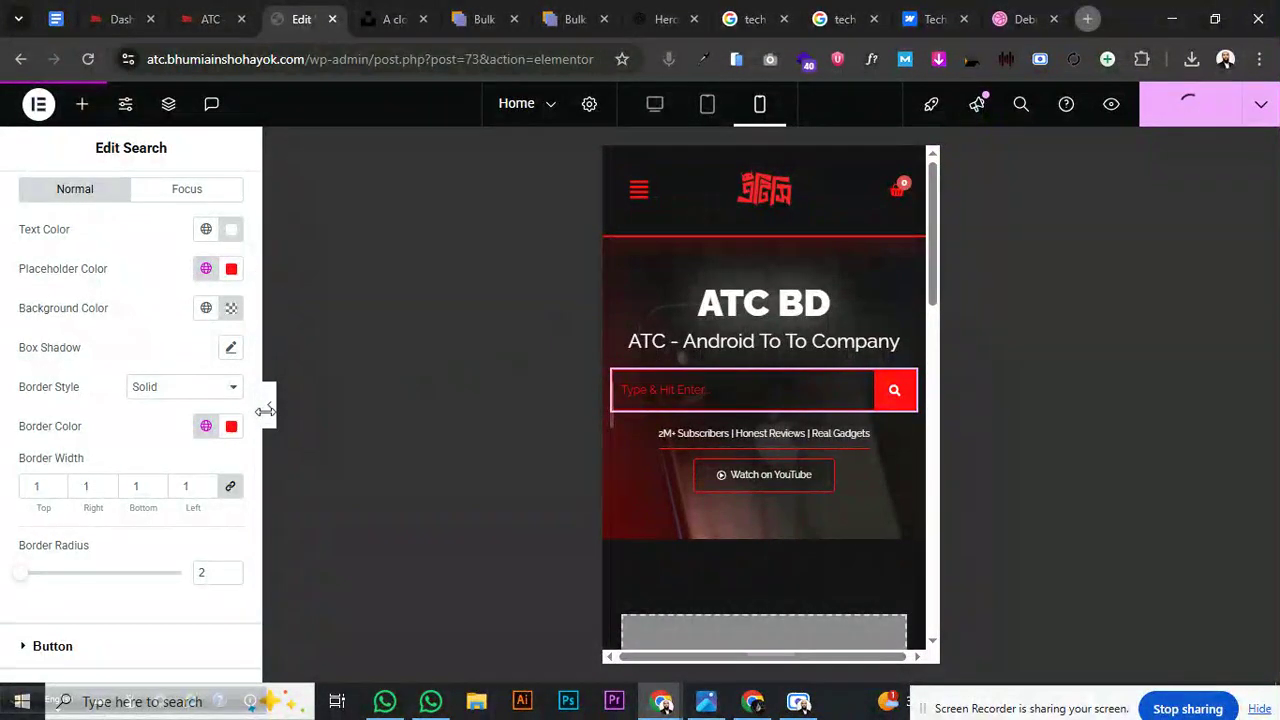
pyautogui.click(270, 410)
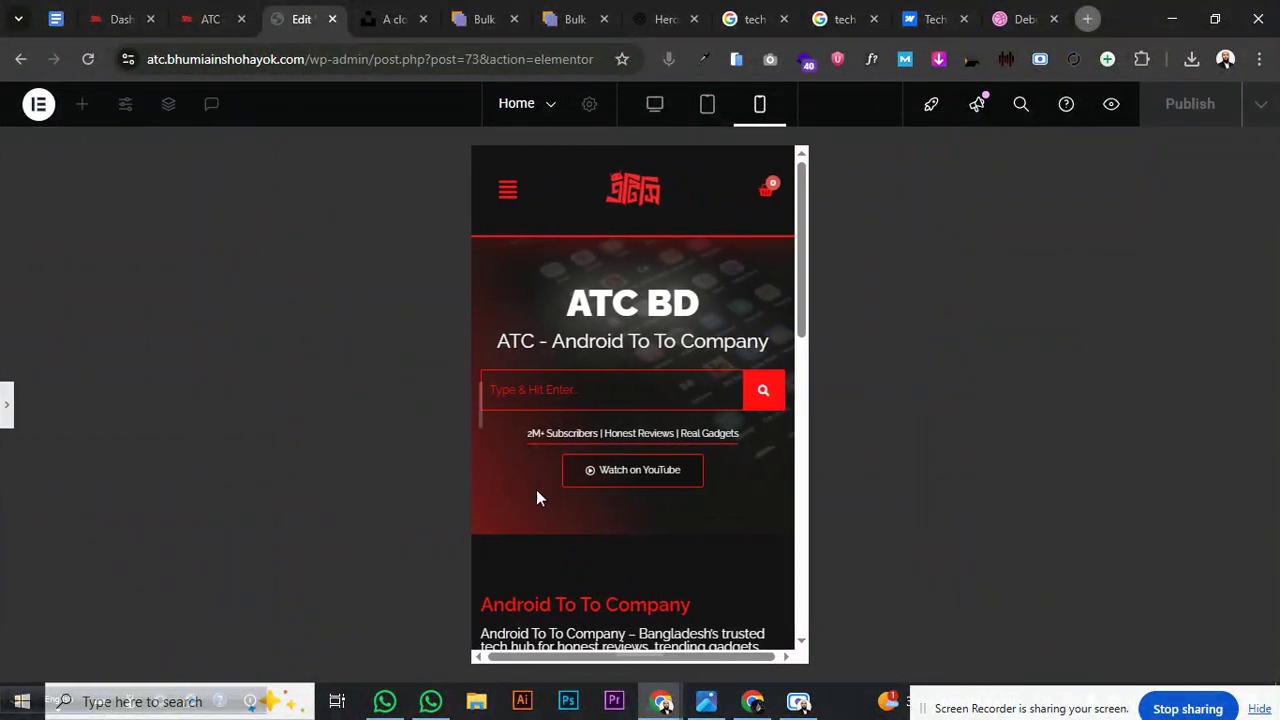
pyautogui.scroll(-2, 570, 522)
pyautogui.scroll(2, 570, 512)
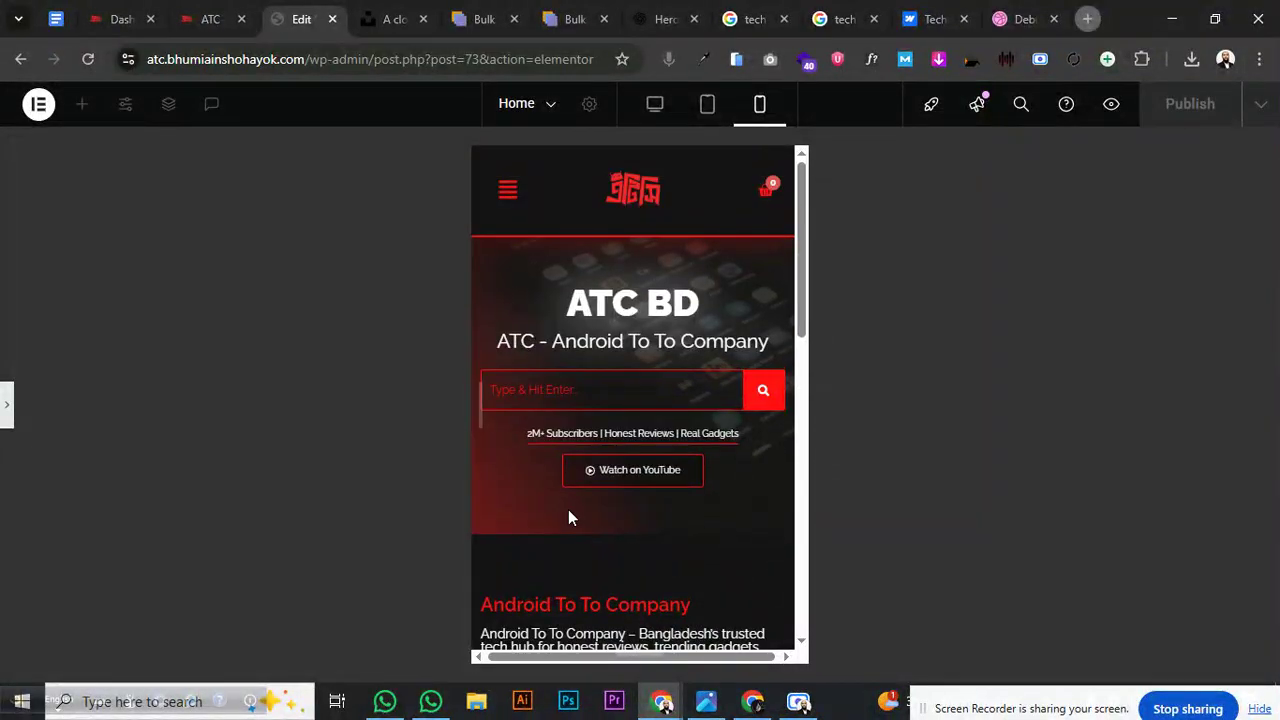
# Hide the container holding the search box on mobile portrait through its responsive visibility setting
pyautogui.click(9, 410)
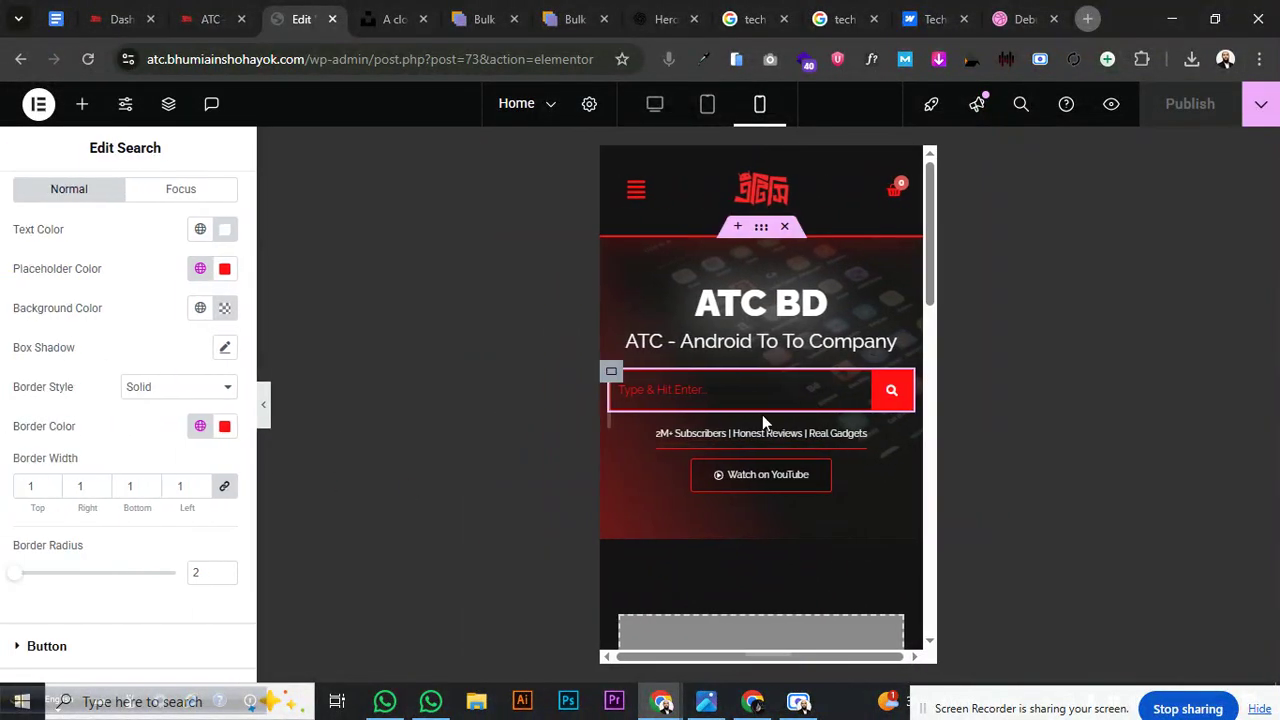
pyautogui.click(616, 373)
pyautogui.click(220, 205)
pyautogui.click(115, 262)
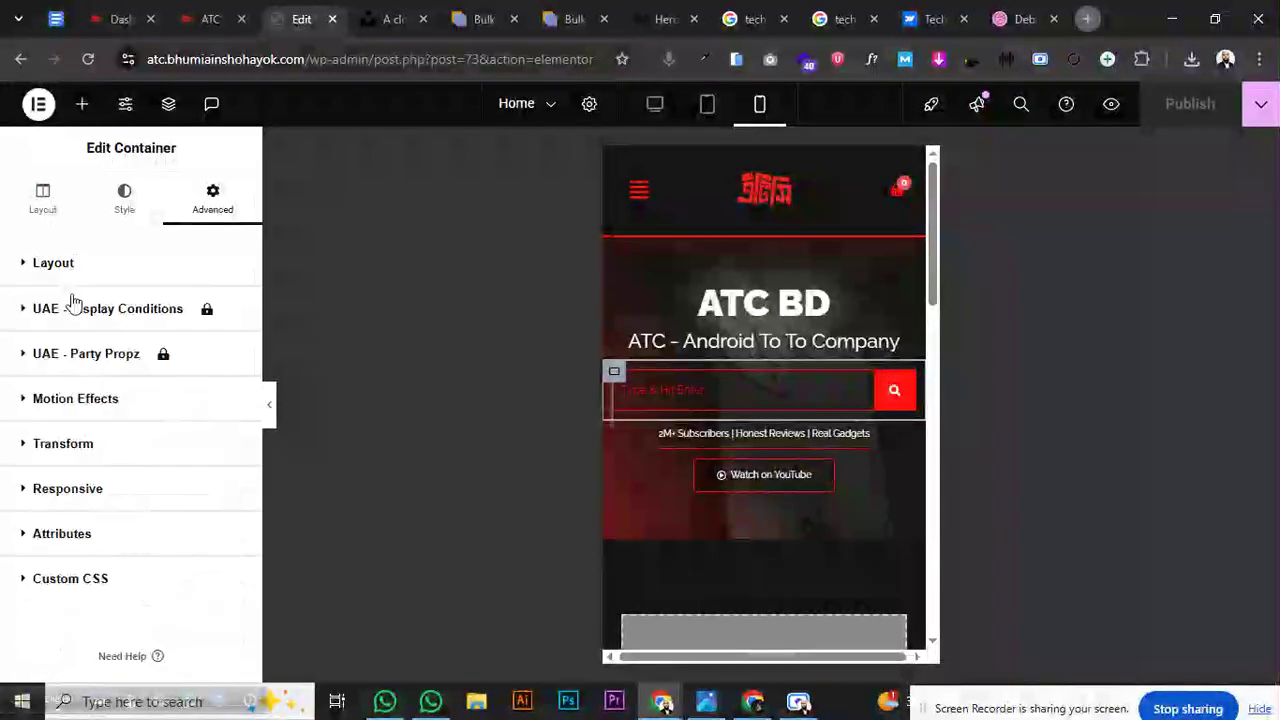
pyautogui.scroll(-1, 83, 418)
pyautogui.click(88, 465)
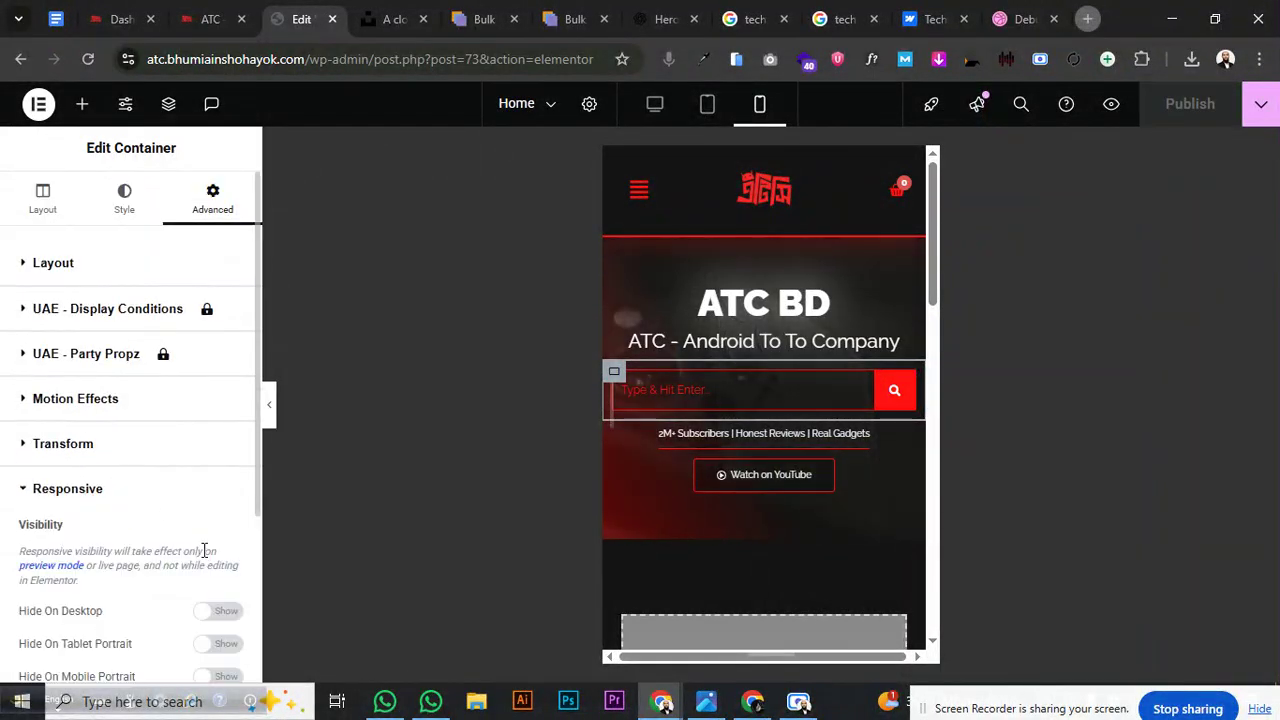
pyautogui.scroll(-3, 206, 551)
pyautogui.click(220, 522)
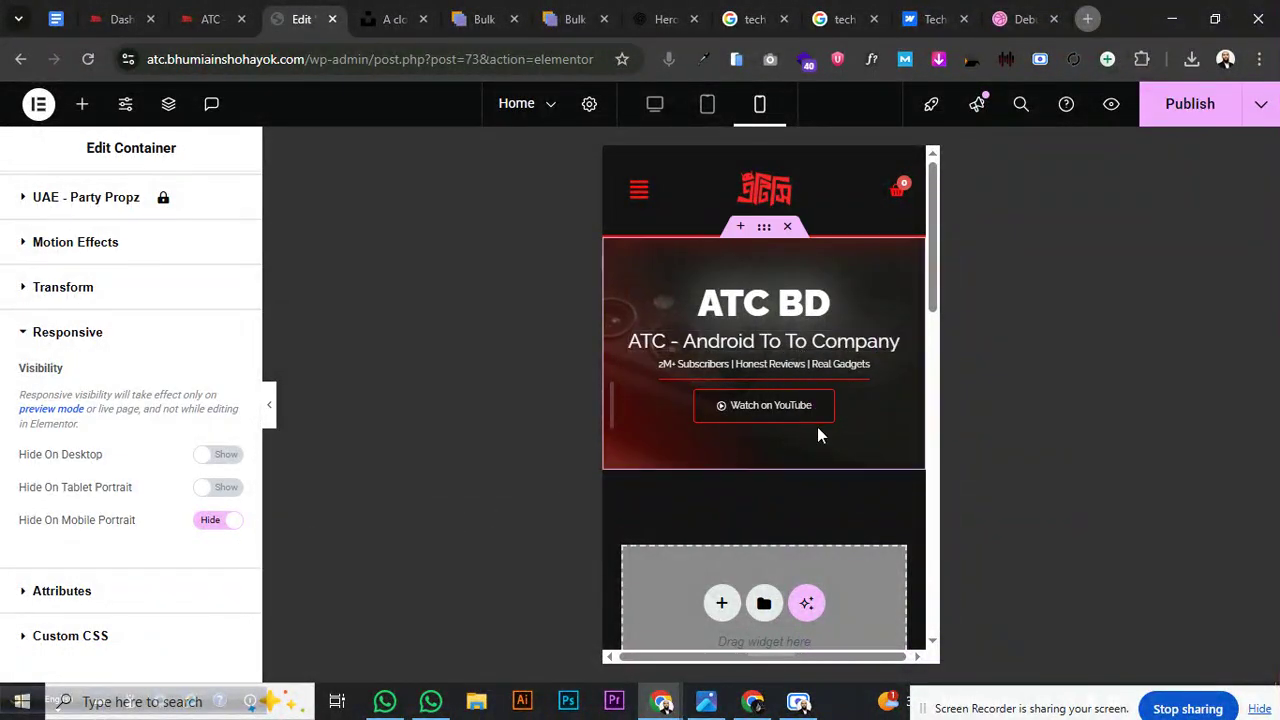
# Set the "2M+ Subscribers" heading's mobile font size to 12 px
pyautogui.click(851, 367)
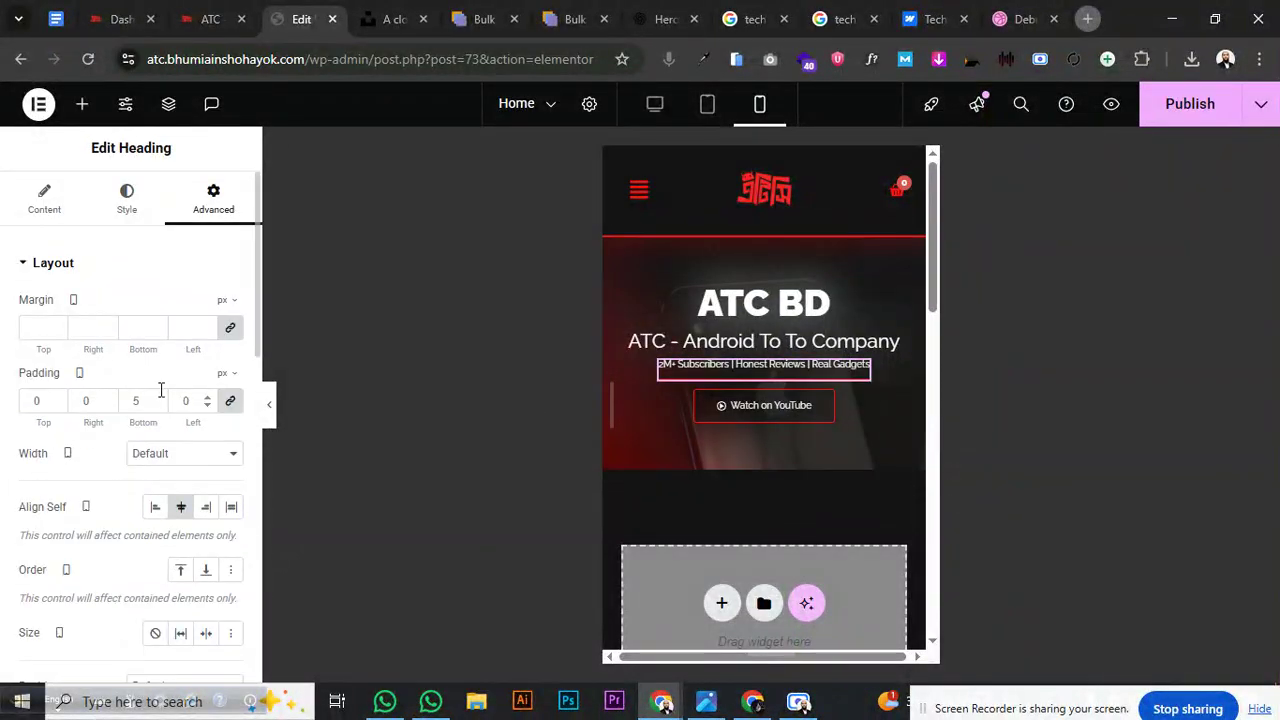
pyautogui.click(118, 205)
pyautogui.click(231, 362)
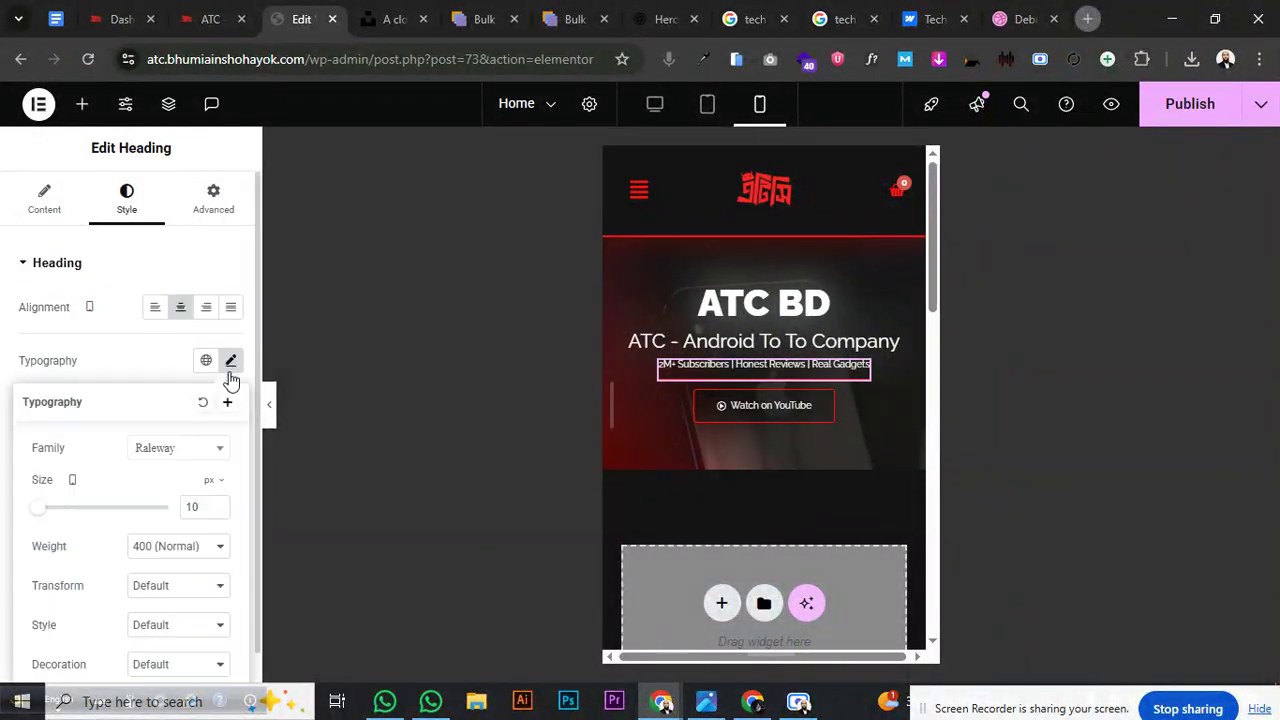
pyautogui.click(216, 505)
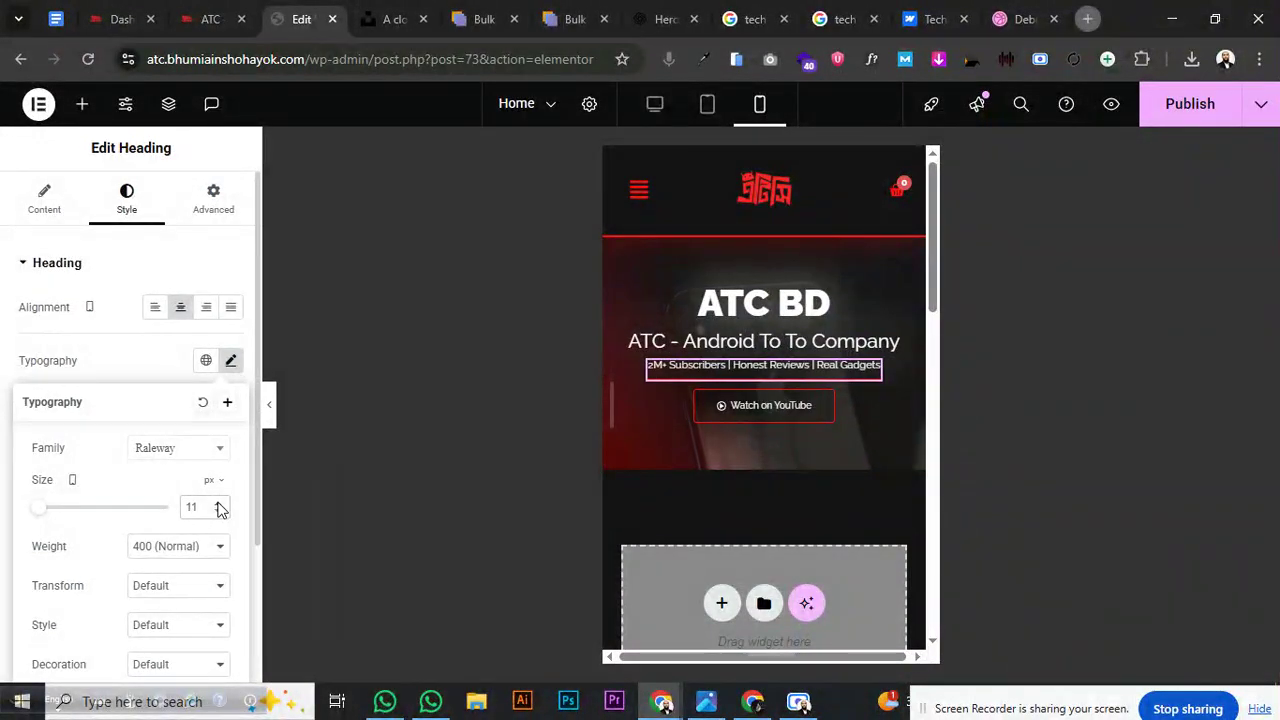
pyautogui.click(219, 505)
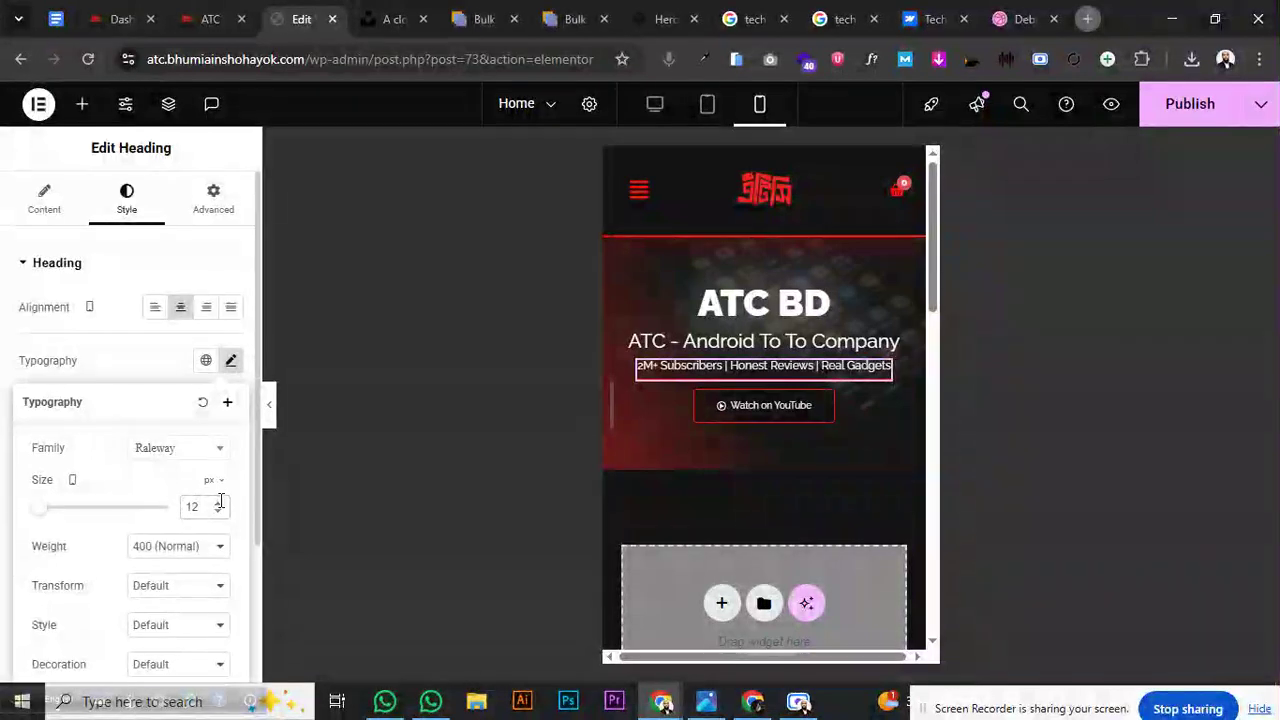
# Publish the home page changes and review the hero section in the mobile and desktop layouts
pyautogui.click(1179, 115)
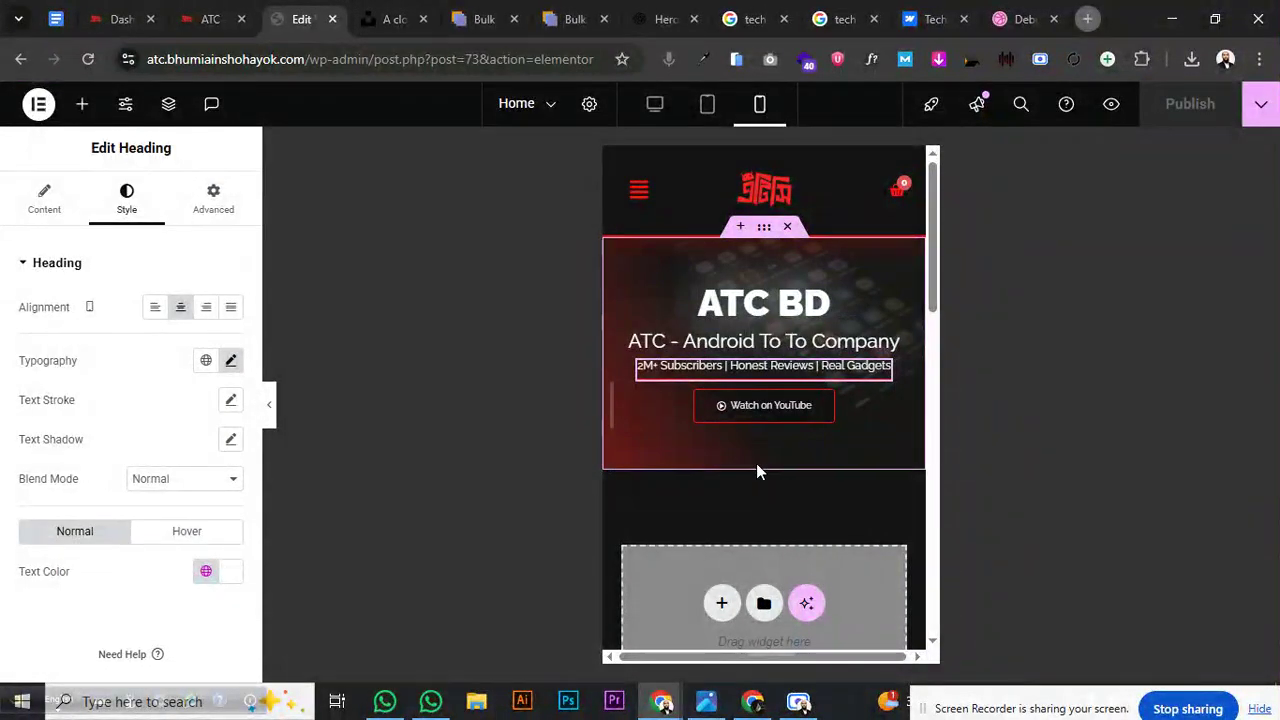
pyautogui.scroll(-2, 757, 460)
pyautogui.scroll(2, 759, 457)
pyautogui.scroll(-2, 758, 445)
pyautogui.click(654, 104)
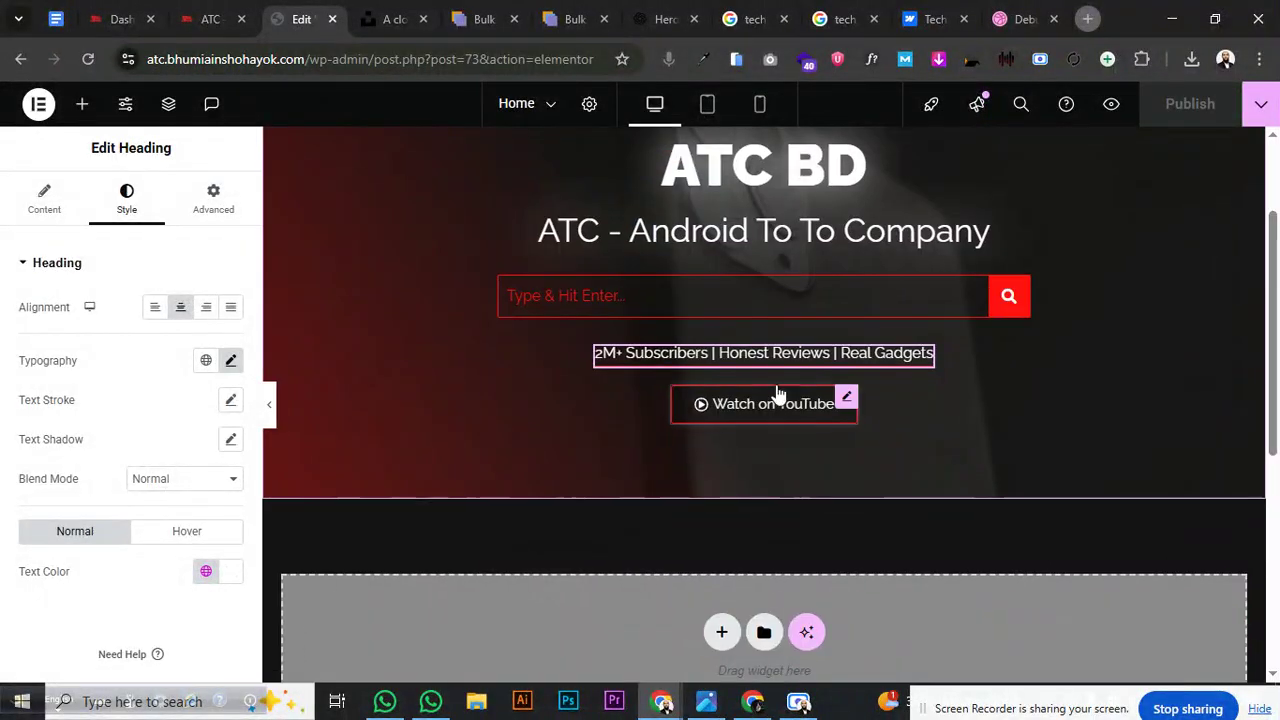
pyautogui.scroll(2, 868, 395)
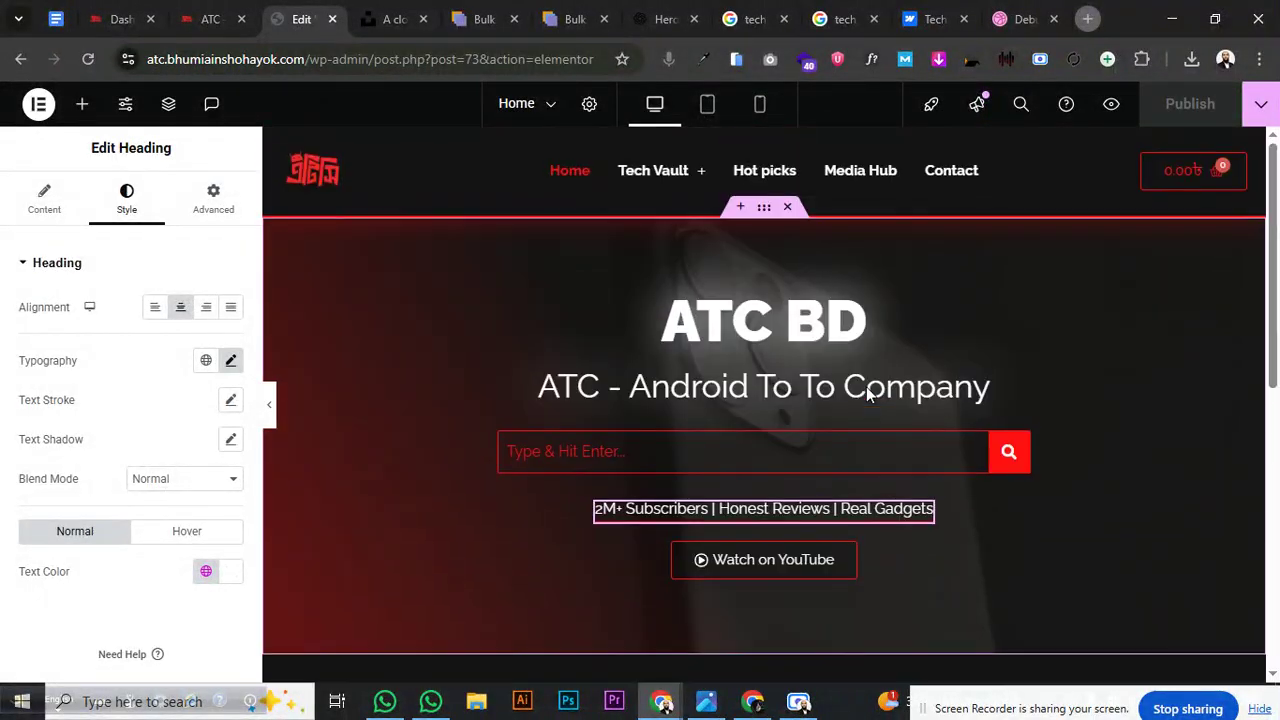
# Preview the desktop hero section without the editing panel and test the search box with the text "Hello"
pyautogui.click(268, 404)
pyautogui.click(644, 455)
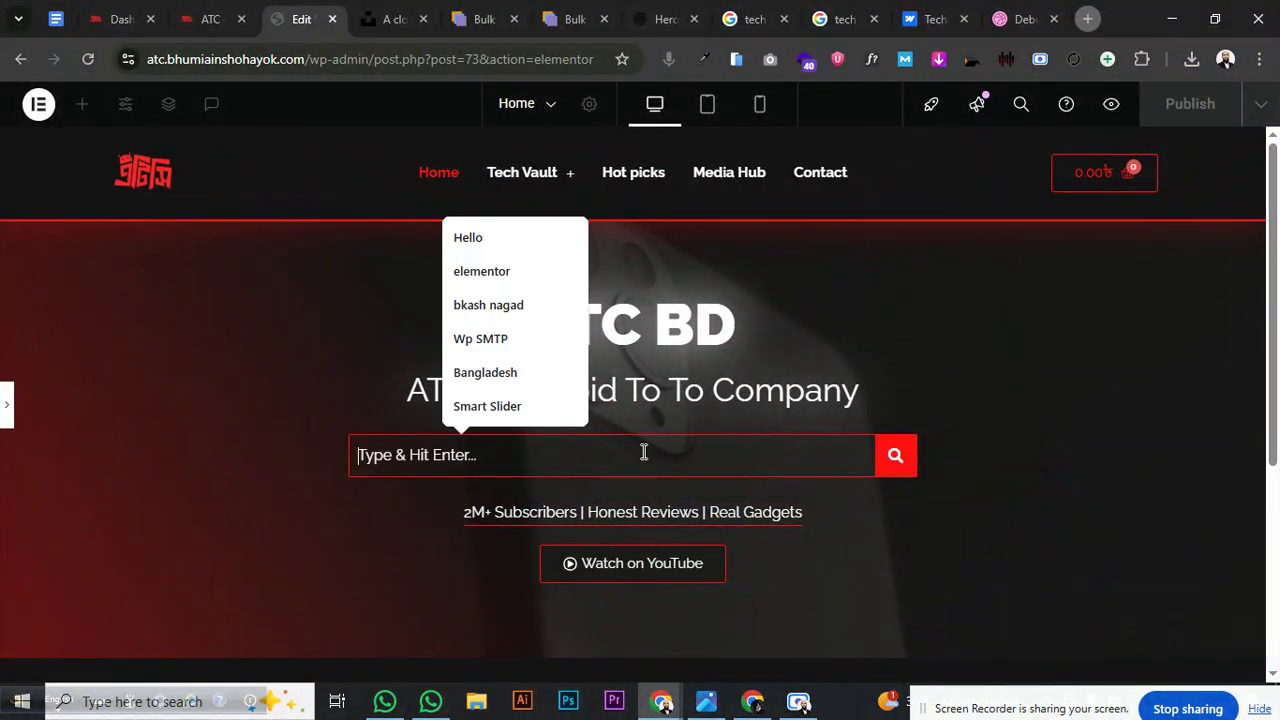
pyautogui.write('Hello')
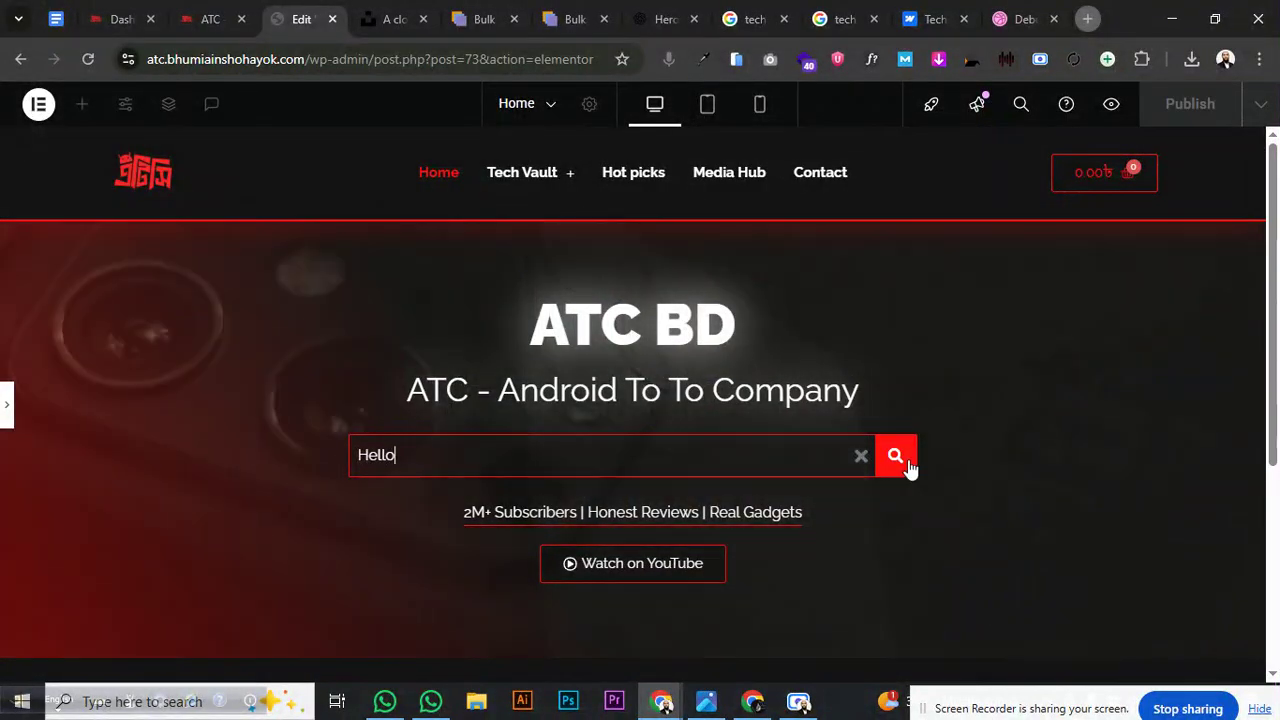
pyautogui.scroll(-3, 792, 492)
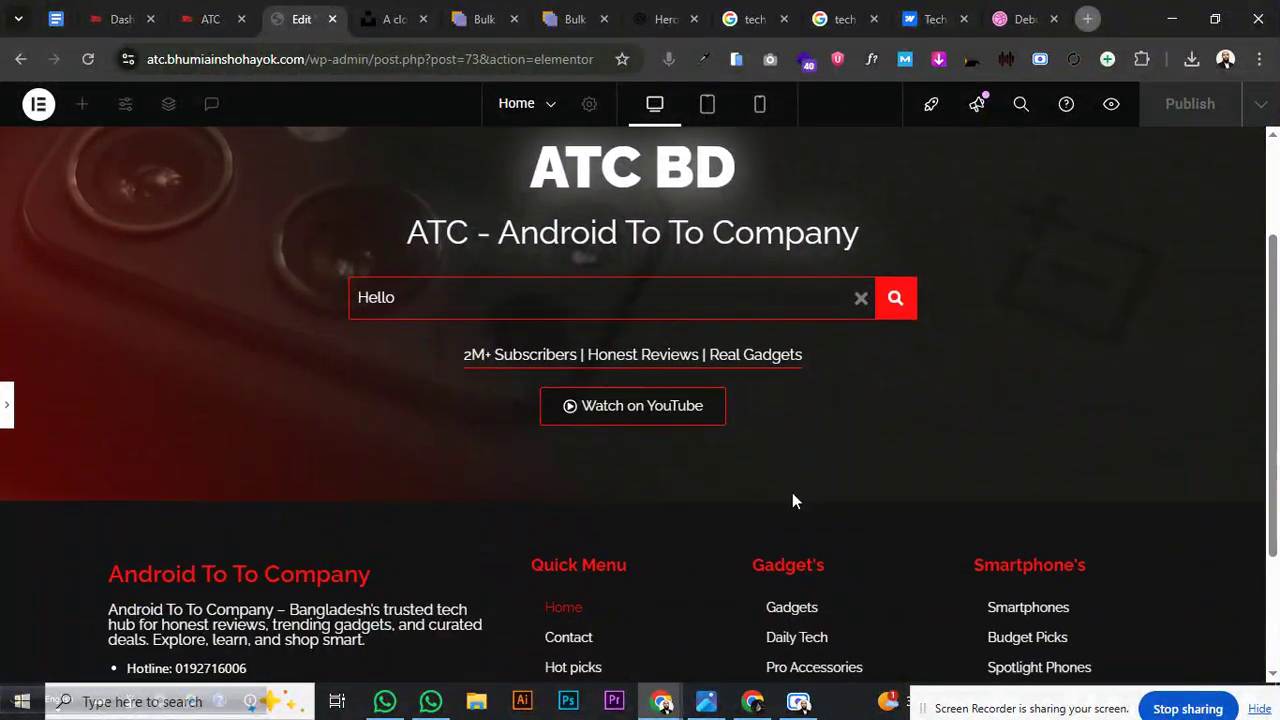
pyautogui.scroll(3, 792, 492)
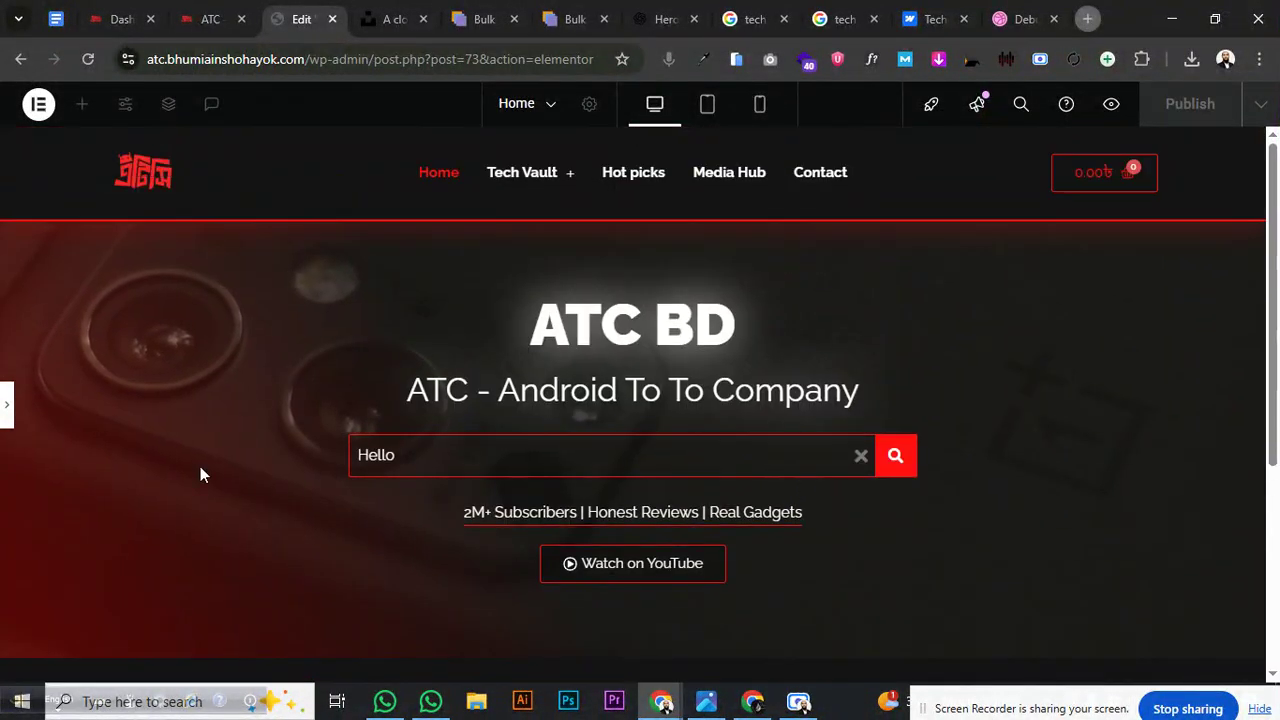
pyautogui.click(8, 405)
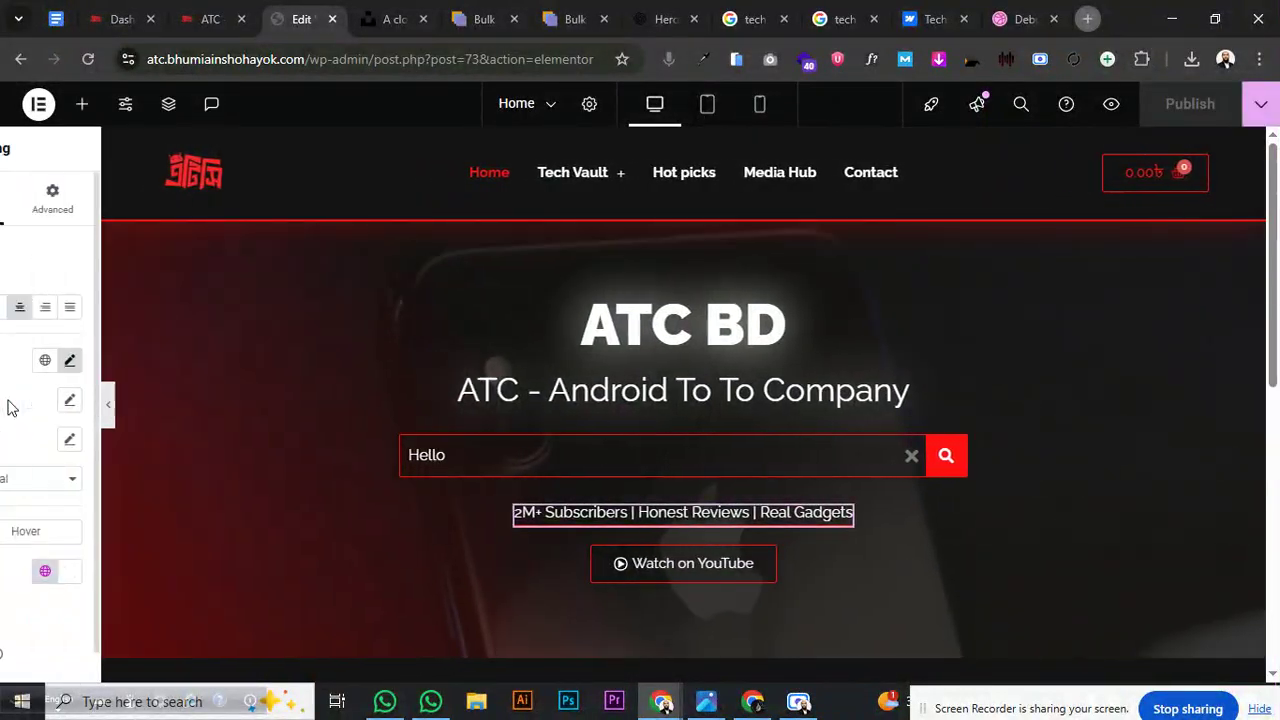
pyautogui.scroll(-4, 487, 395)
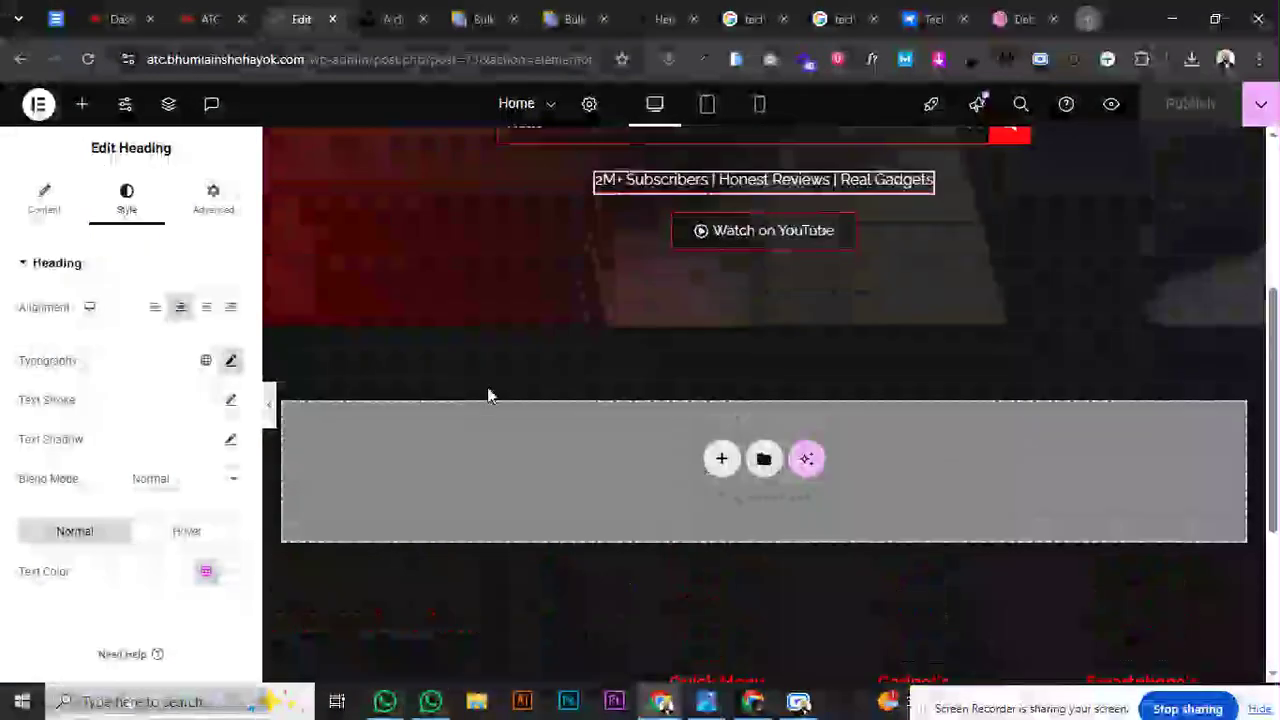
pyautogui.scroll(4, 487, 395)
pyautogui.scroll(-2, 506, 508)
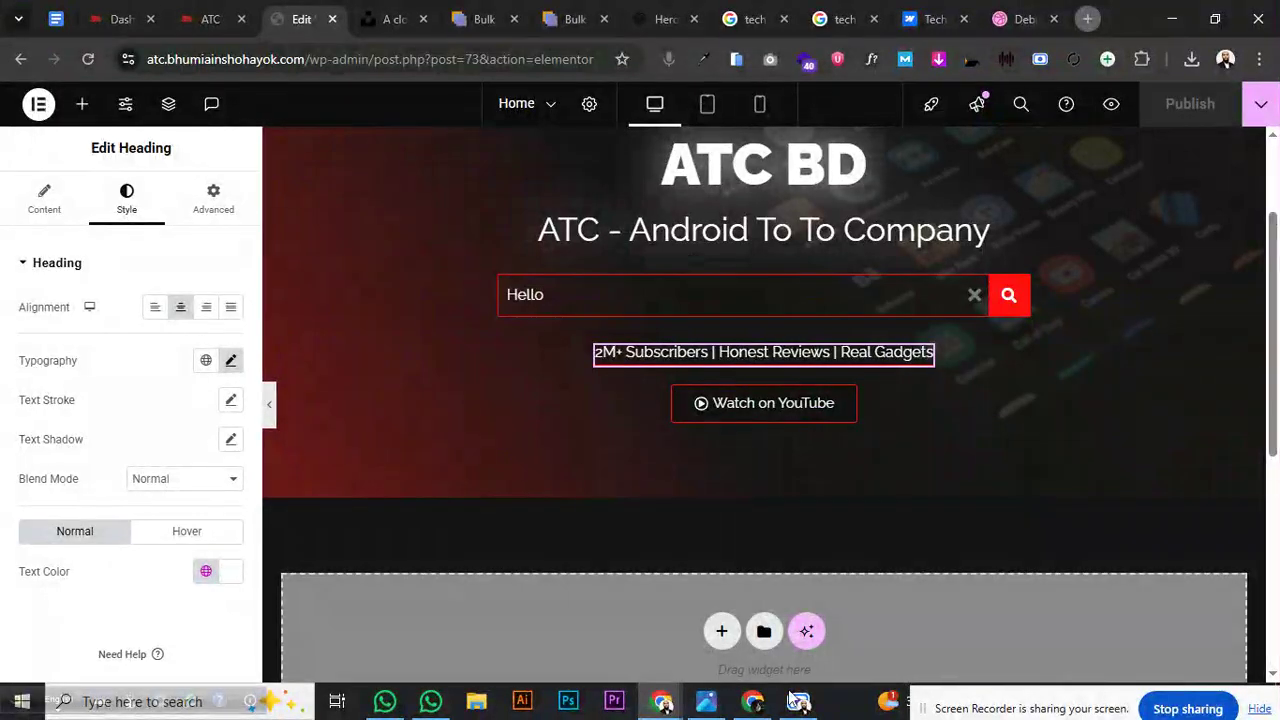
pyautogui.click(778, 612)
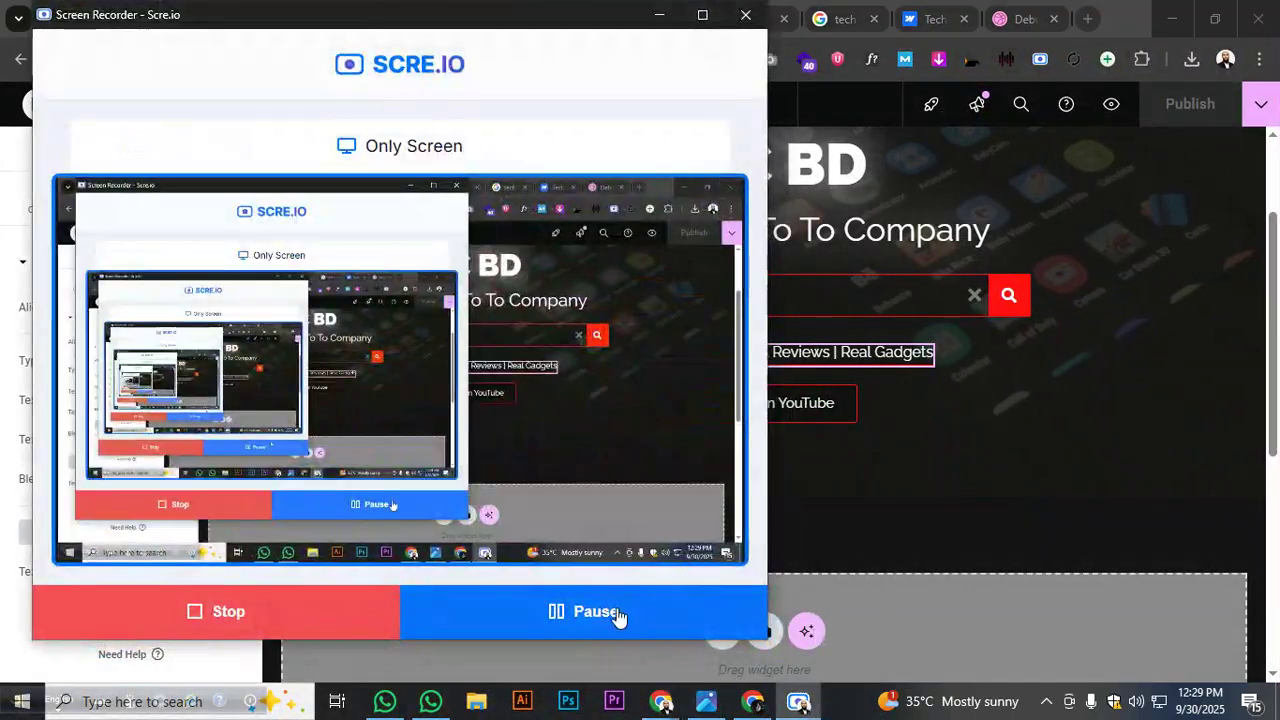
pyautogui.click(650, 610)
pyautogui.click(658, 610)
pyautogui.click(659, 14)
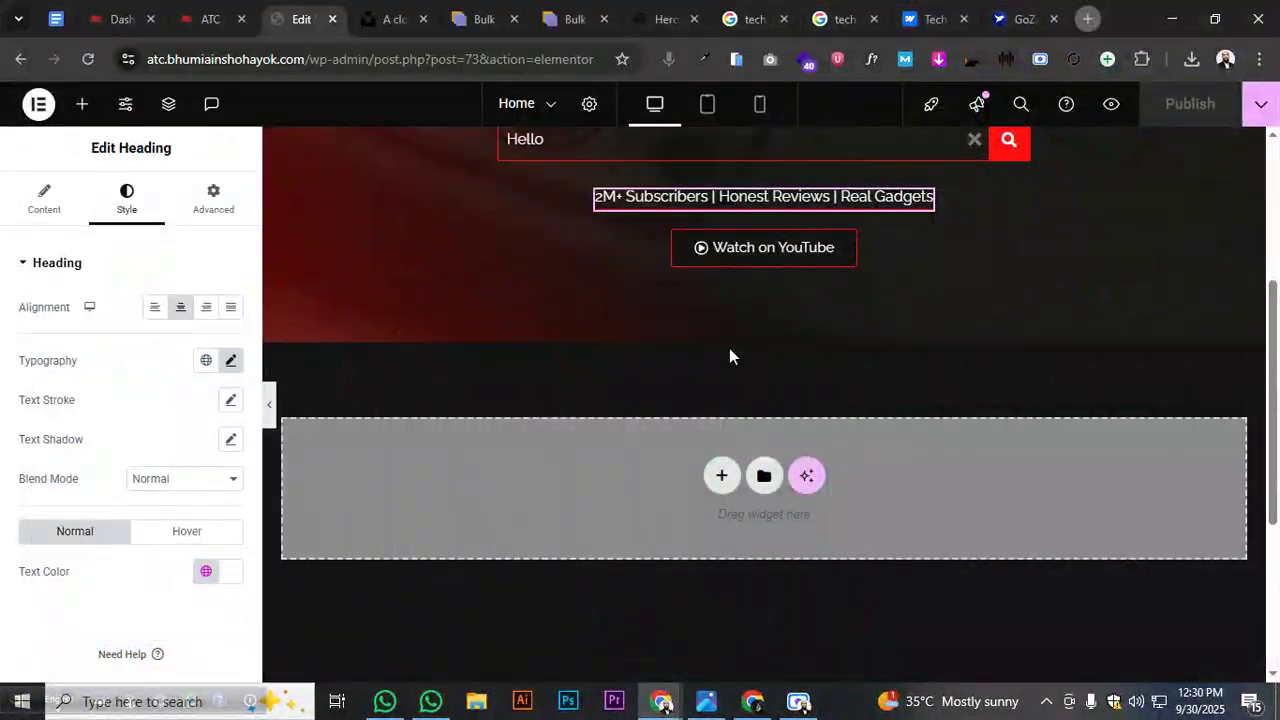
# Add a single-column flexbox container below the hero section with 50 px top and bottom padding
pyautogui.scroll(3, 716, 300)
pyautogui.scroll(-3, 726, 443)
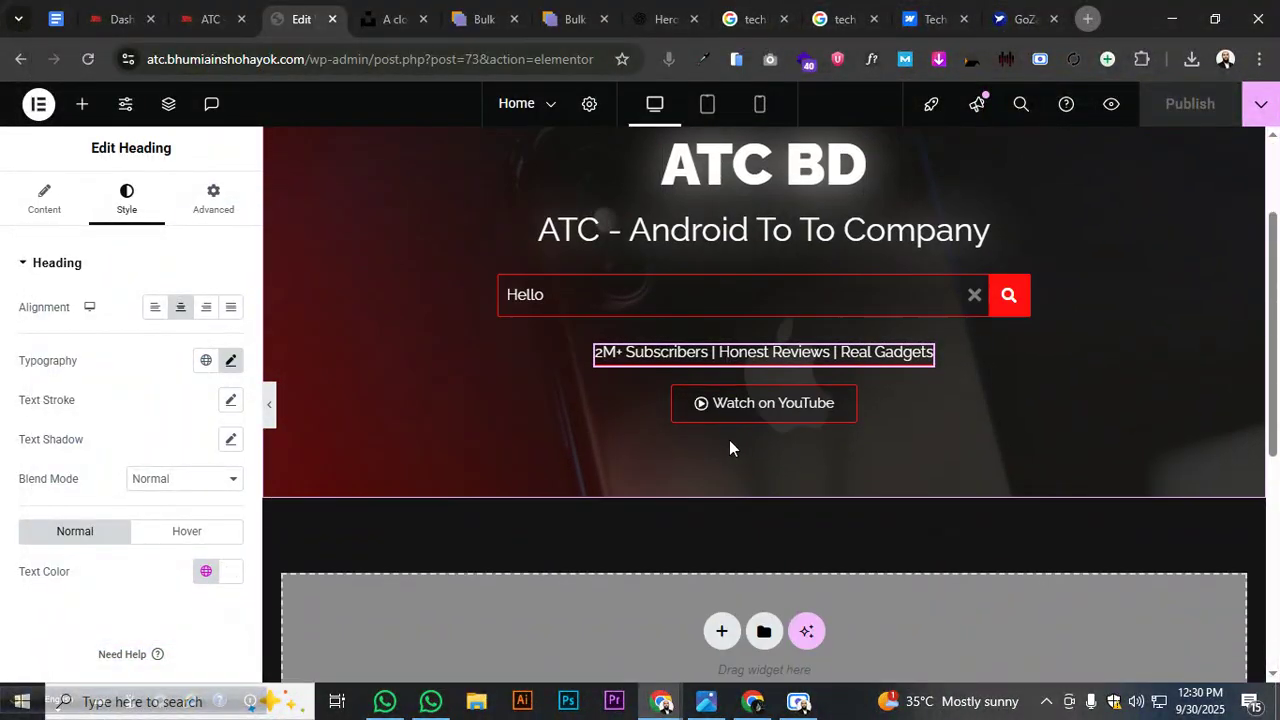
pyautogui.click(722, 475)
pyautogui.click(694, 541)
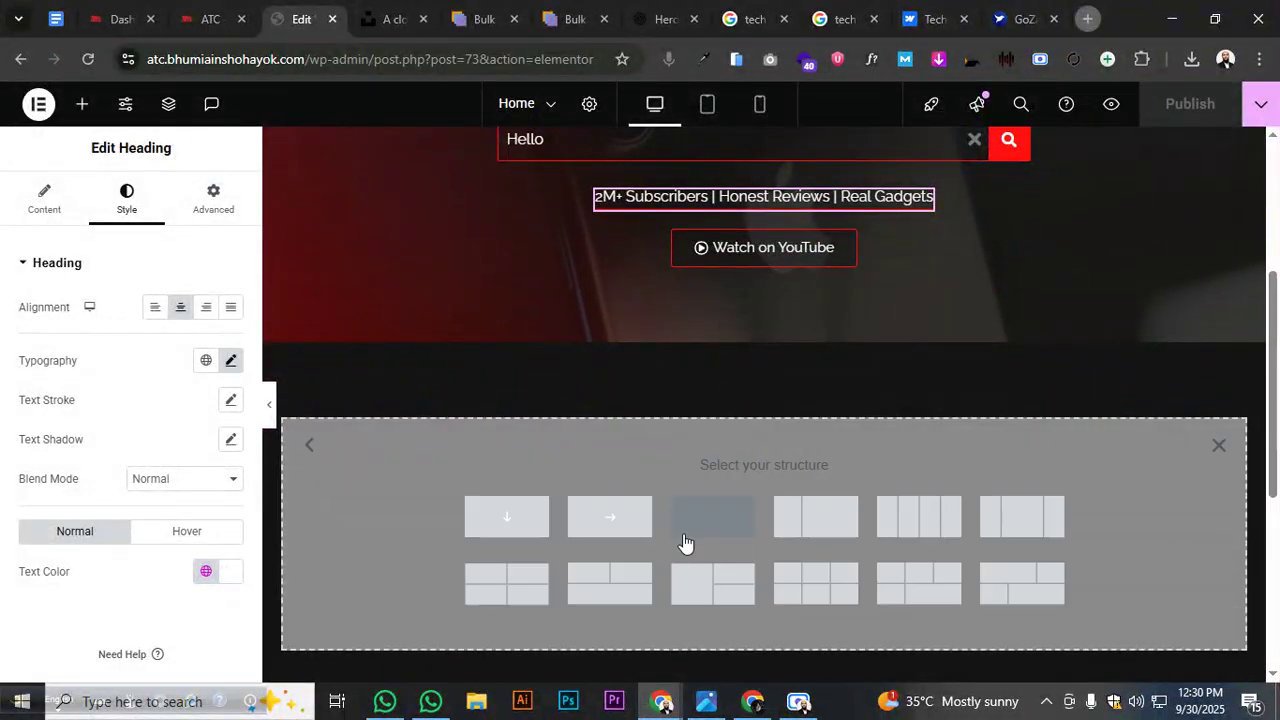
pyautogui.click(541, 516)
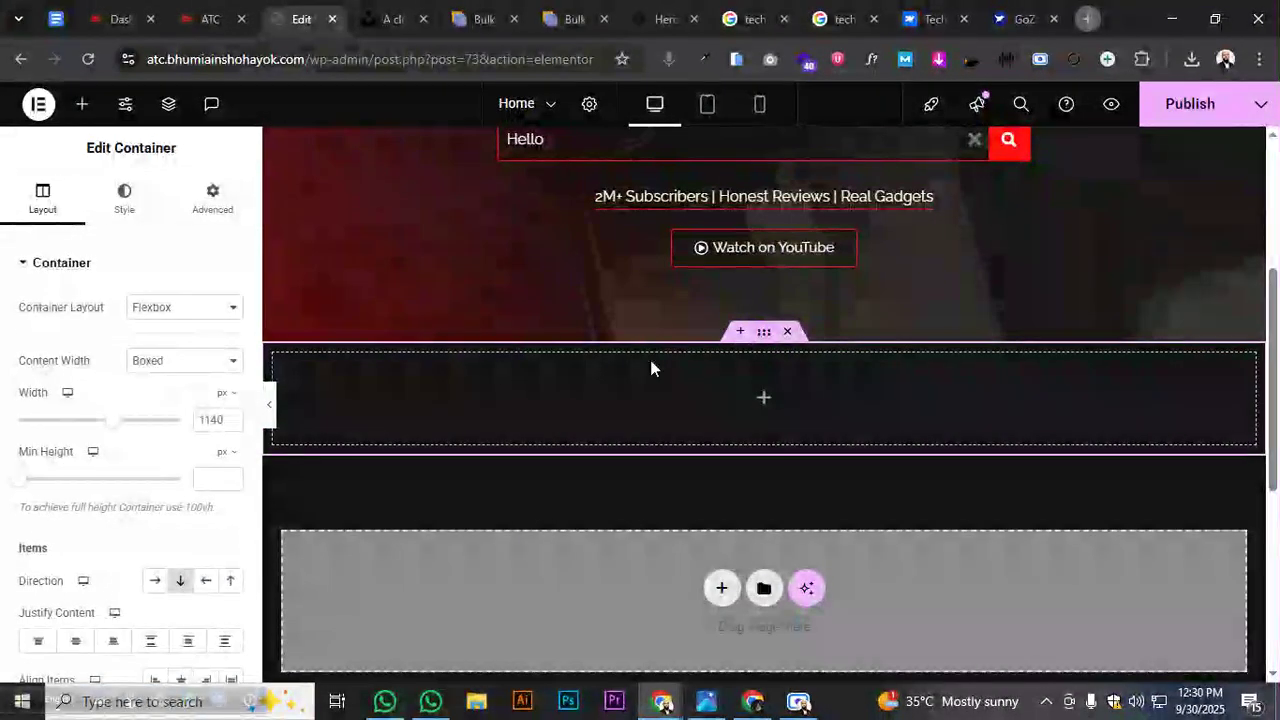
pyautogui.click(212, 200)
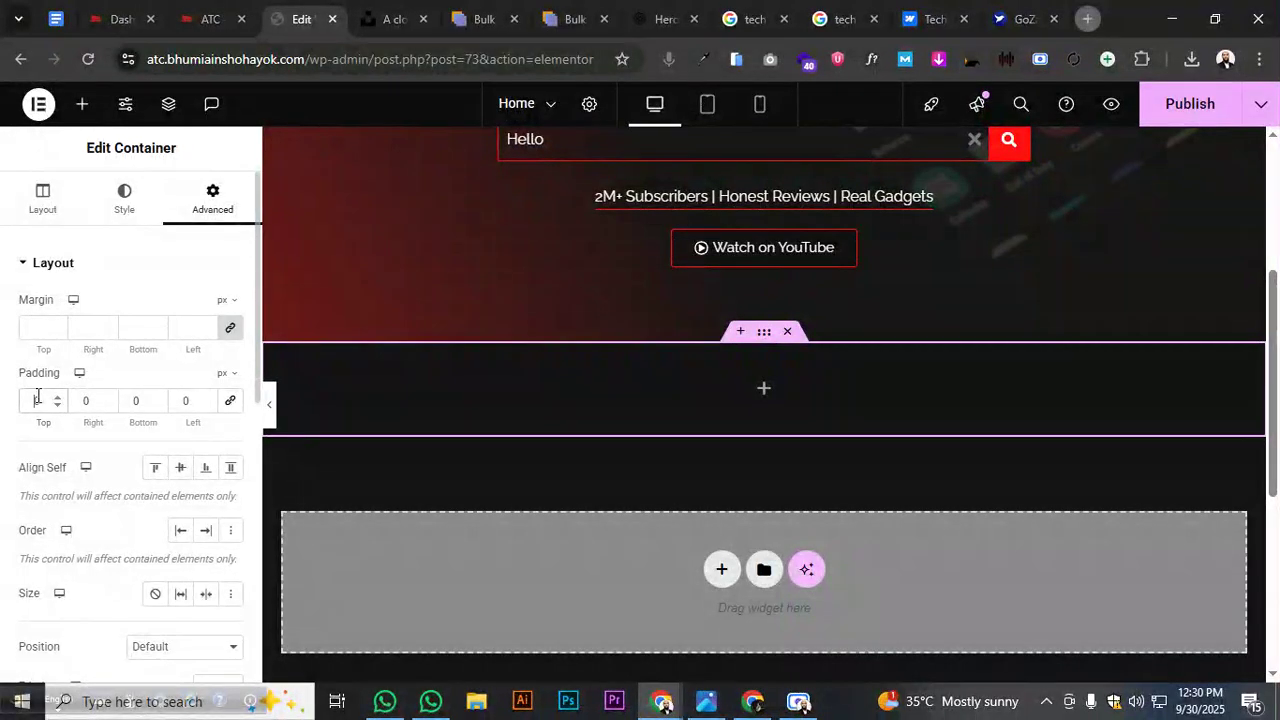
pyautogui.write('50')
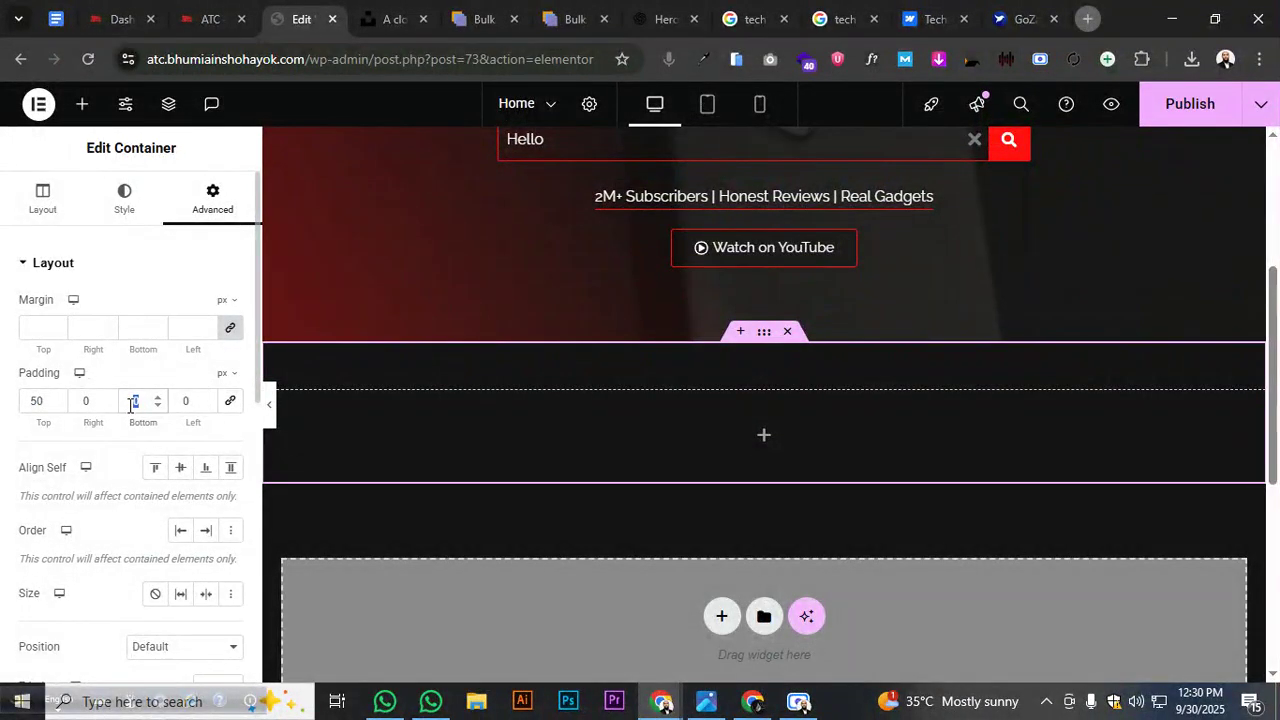
pyautogui.write('50')
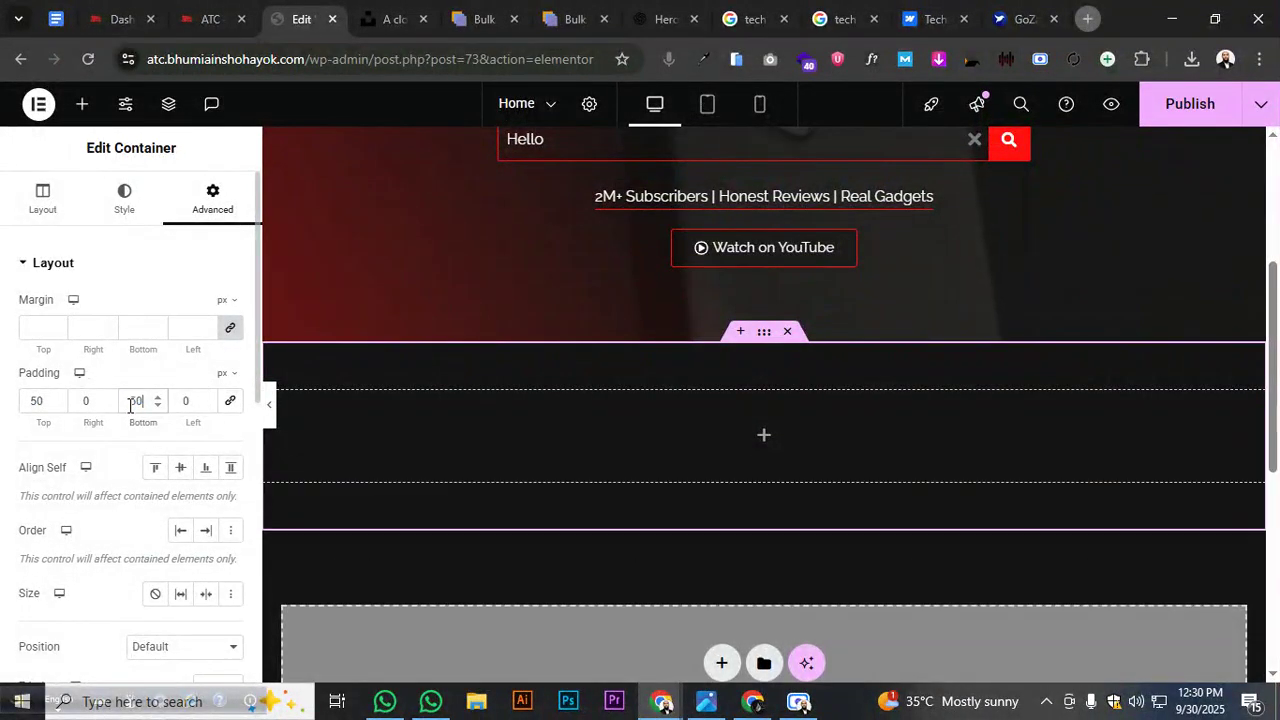
# Insert an inner container in the new section, duplicate it, and set the parent container's direction to row
pyautogui.click(764, 437)
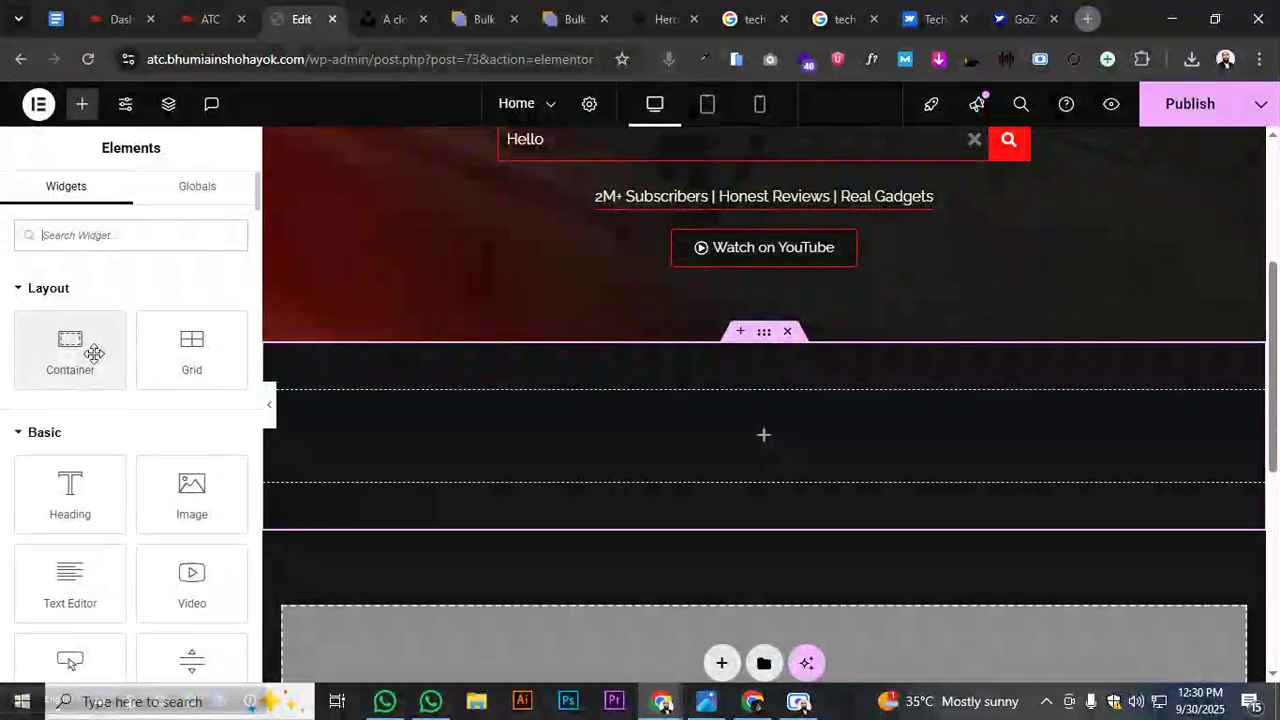
pyautogui.moveTo(80, 352); pyautogui.dragTo(714, 460)
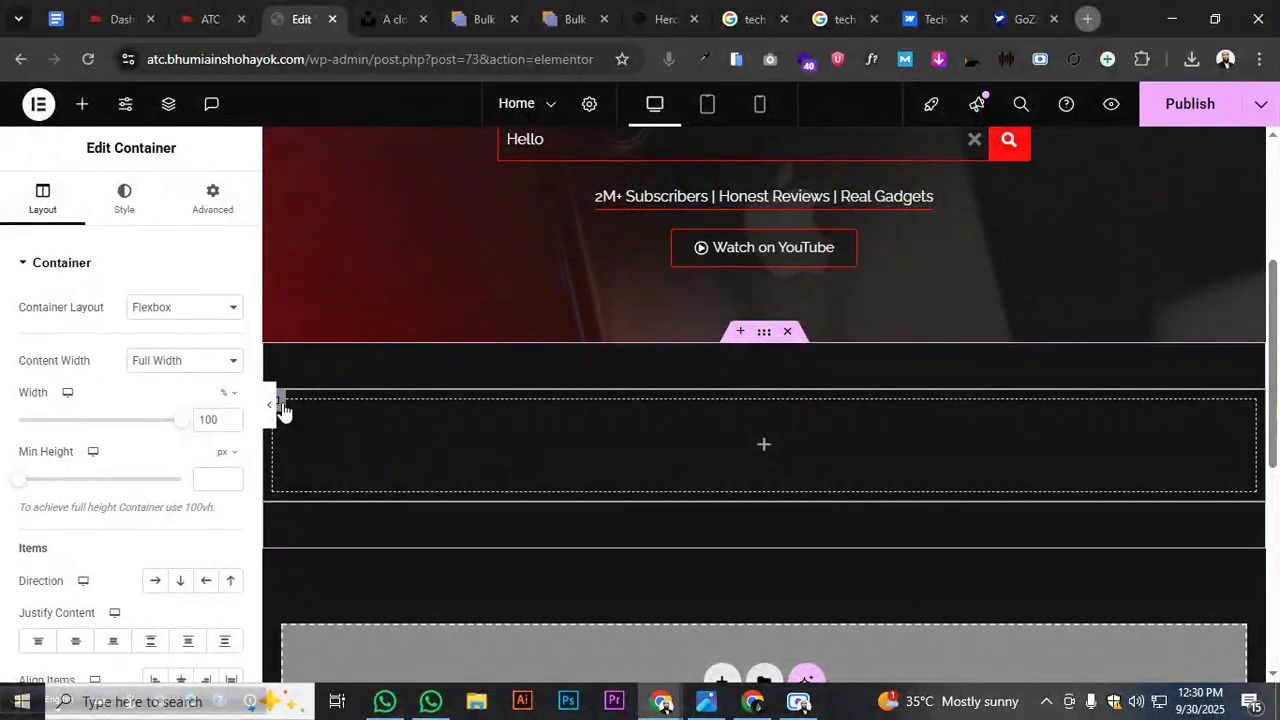
pyautogui.rightClick(282, 408)
pyautogui.click(343, 223)
pyautogui.click(761, 335)
pyautogui.click(212, 198)
pyautogui.click(60, 196)
pyautogui.click(157, 580)
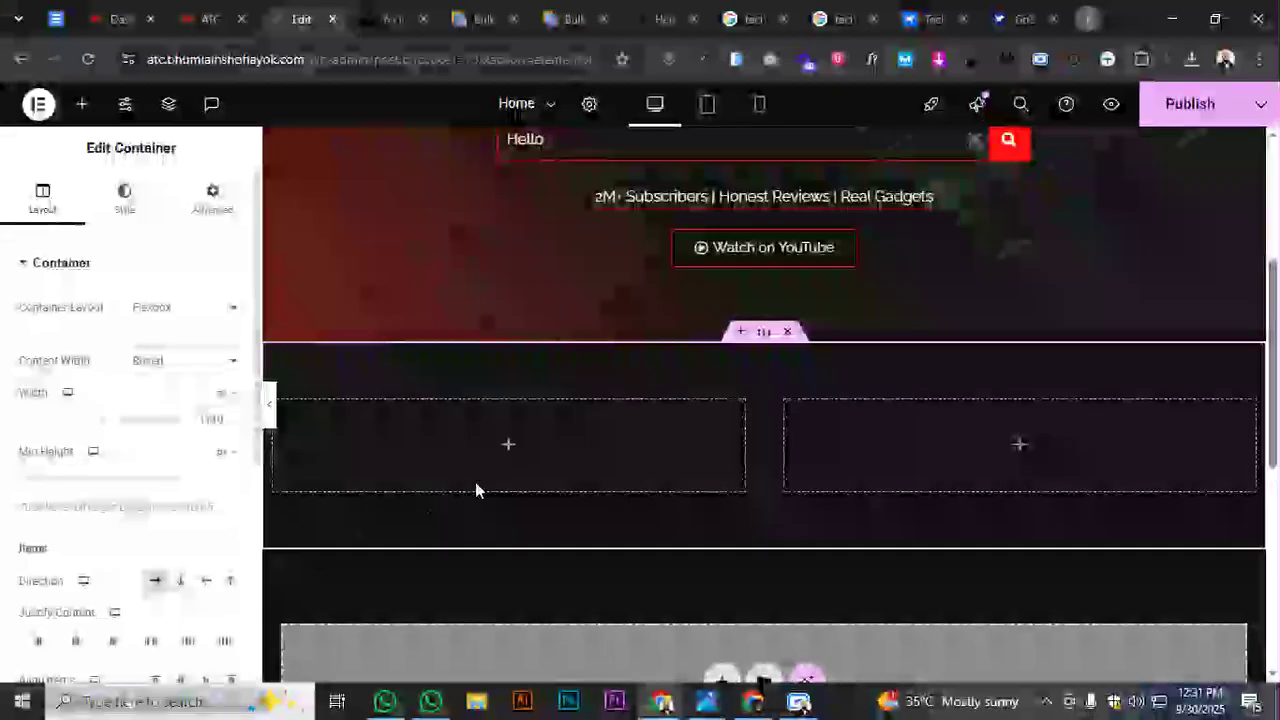
# Copy the "ATC - Android To To Company" heading from the hero into the new section's first inner container
pyautogui.click(281, 406)
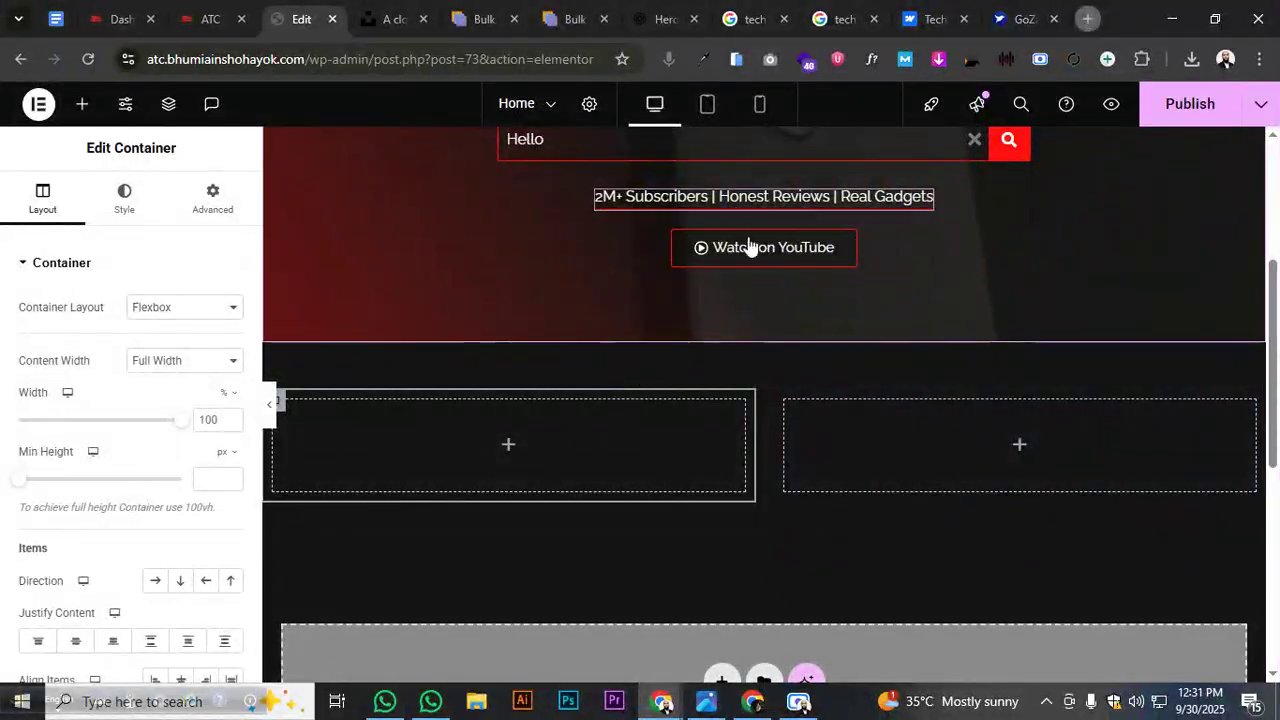
pyautogui.scroll(2, 752, 250)
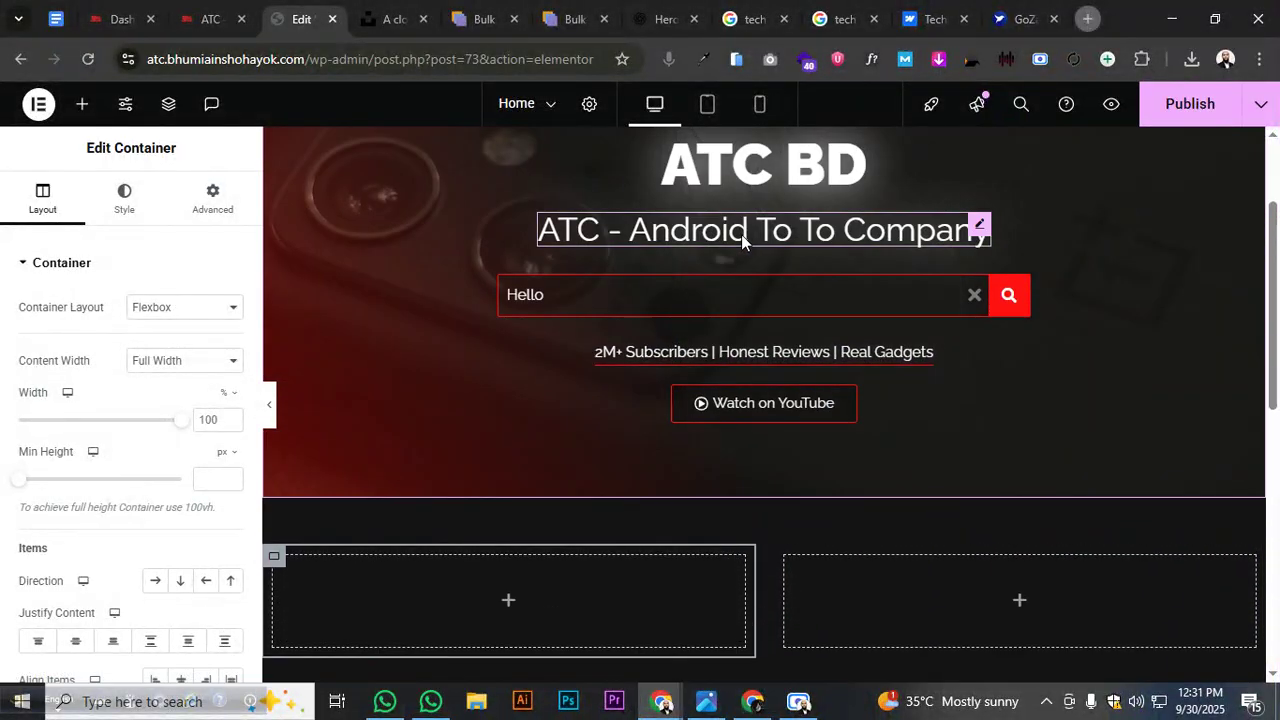
pyautogui.rightClick(741, 234)
pyautogui.moveTo(714, 285); pyautogui.dragTo(501, 617)
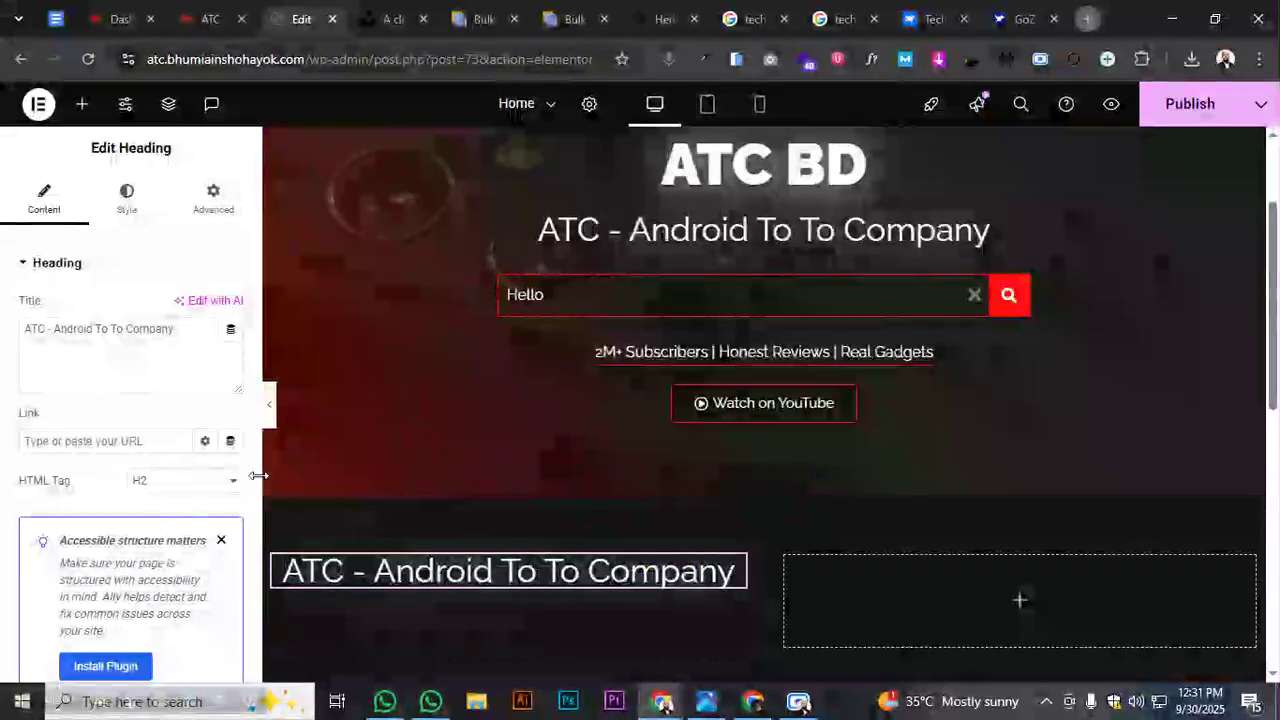
# Try "Last Content" as the copied heading's title and clear the text
pyautogui.moveTo(178, 329); pyautogui.dragTo(24, 343)
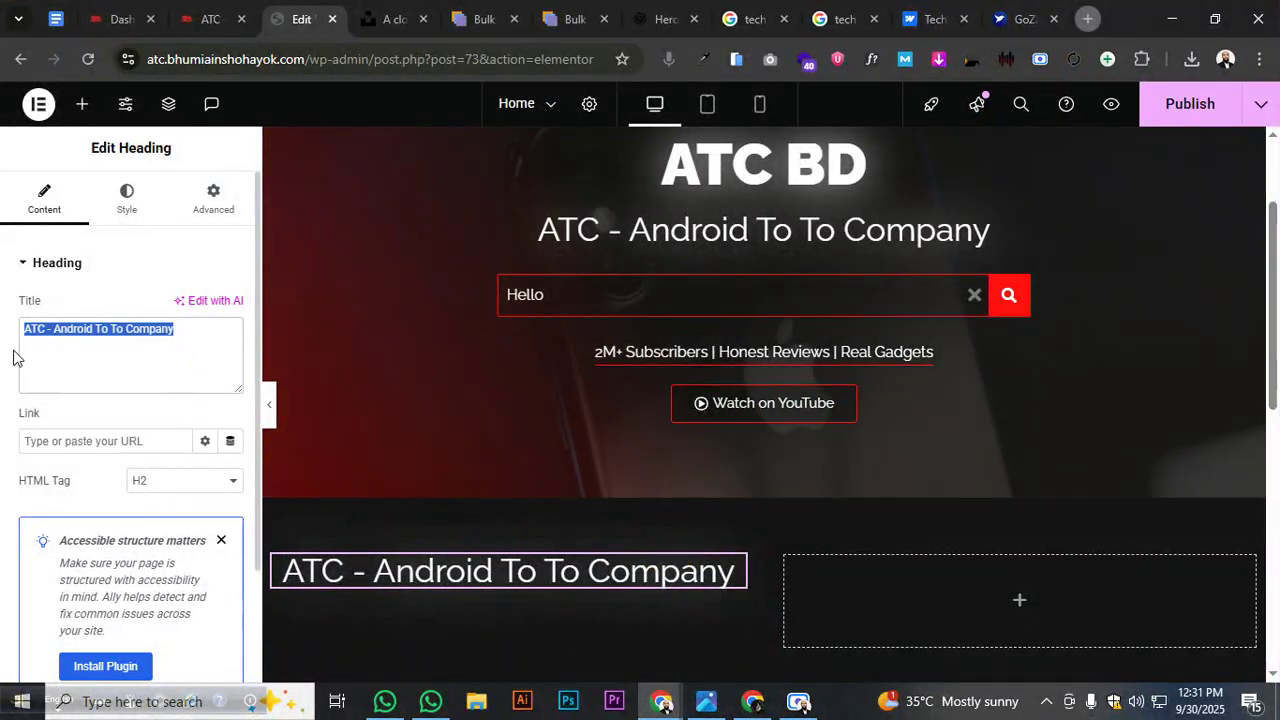
pyautogui.write('Last ')
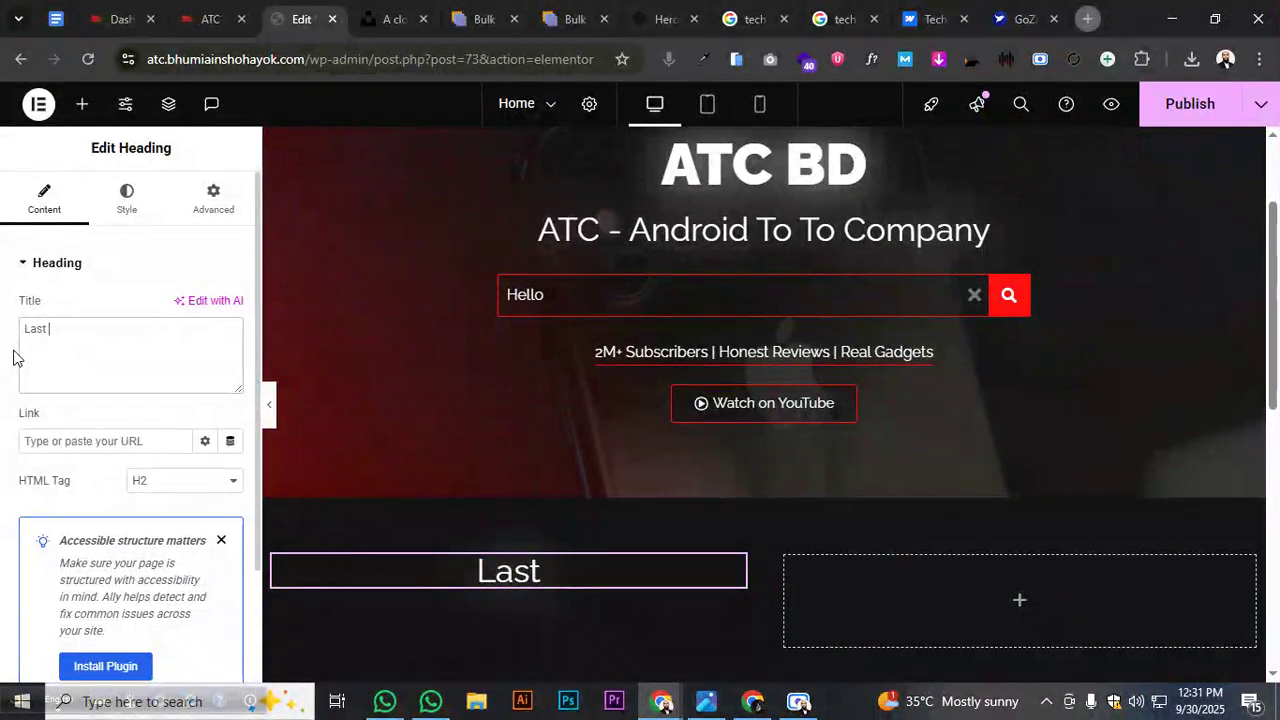
pyautogui.write('Content')
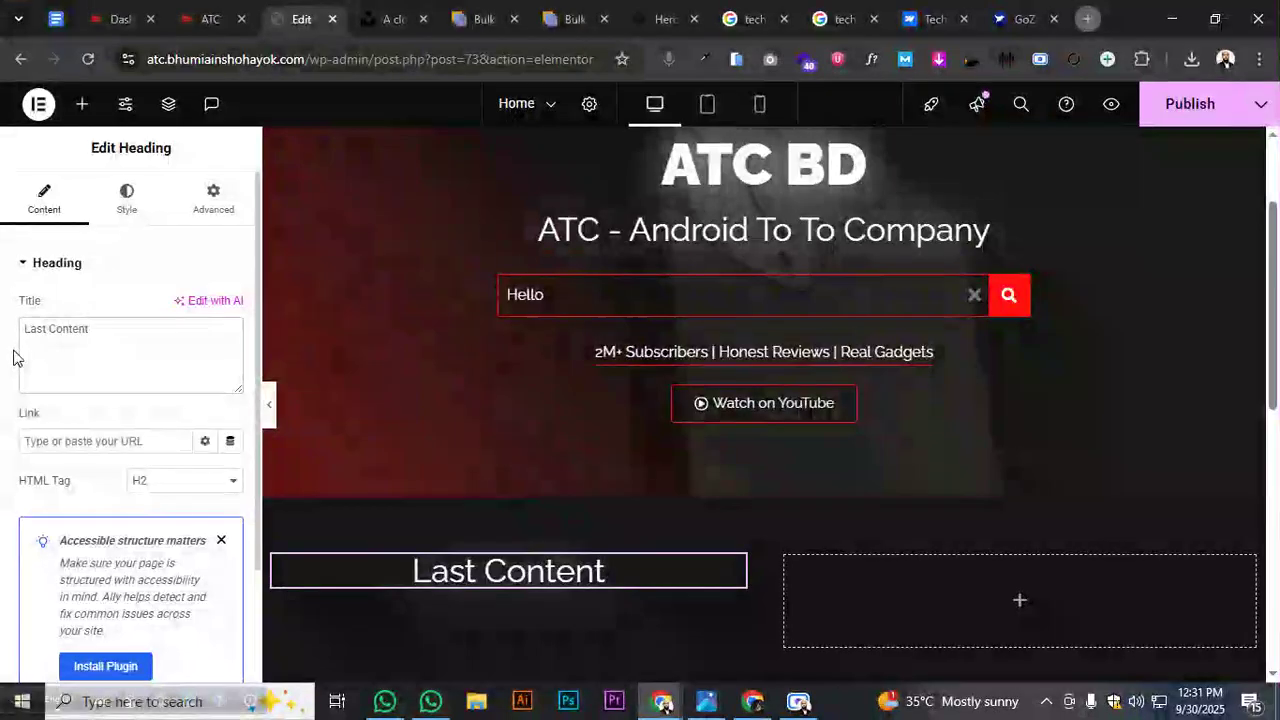
pyautogui.press('BackSpace')
pyautogui.press('BackSpace')
pyautogui.press('BackSpace')
pyautogui.press('BackSpace')
pyautogui.press('BackSpace')
pyautogui.press('BackSpace')
pyautogui.press('BackSpace')
pyautogui.press('BackSpace')
pyautogui.press('BackSpace')
pyautogui.press('BackSpace')
pyautogui.press('BackSpace')
pyautogui.press('BackSpace')
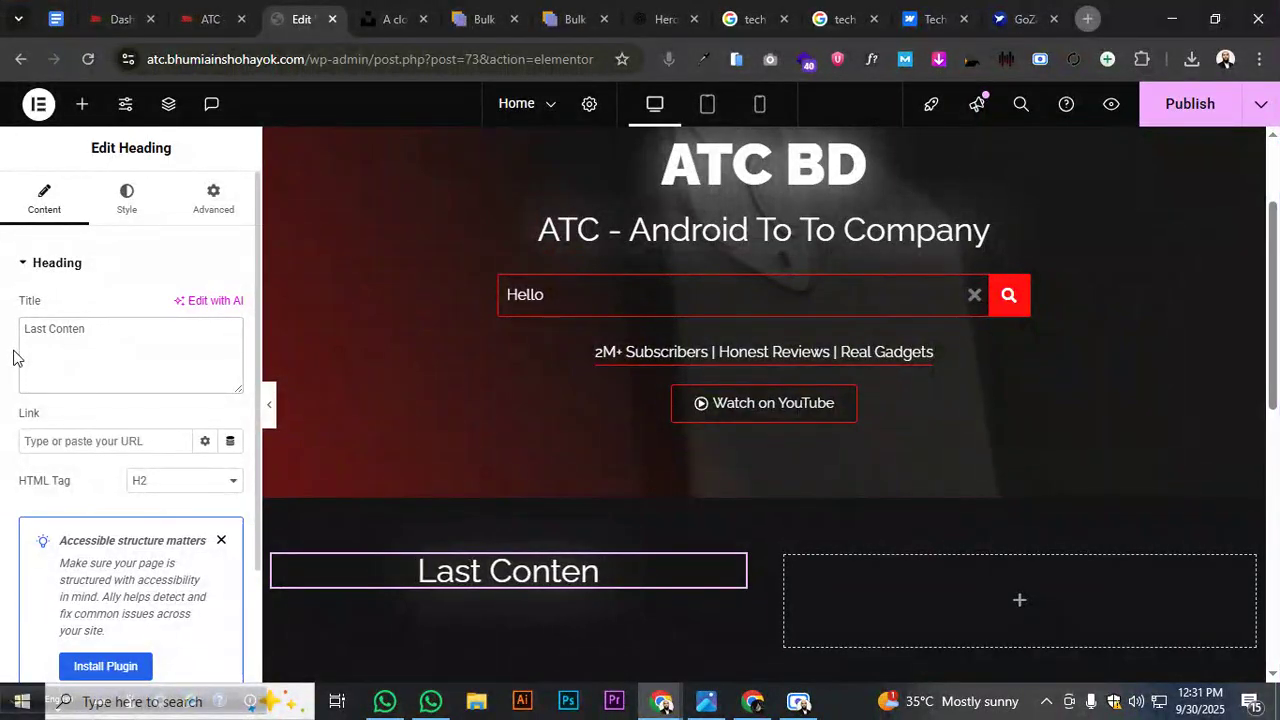
# Title the copied heading "Update"
pyautogui.write('Upadte')
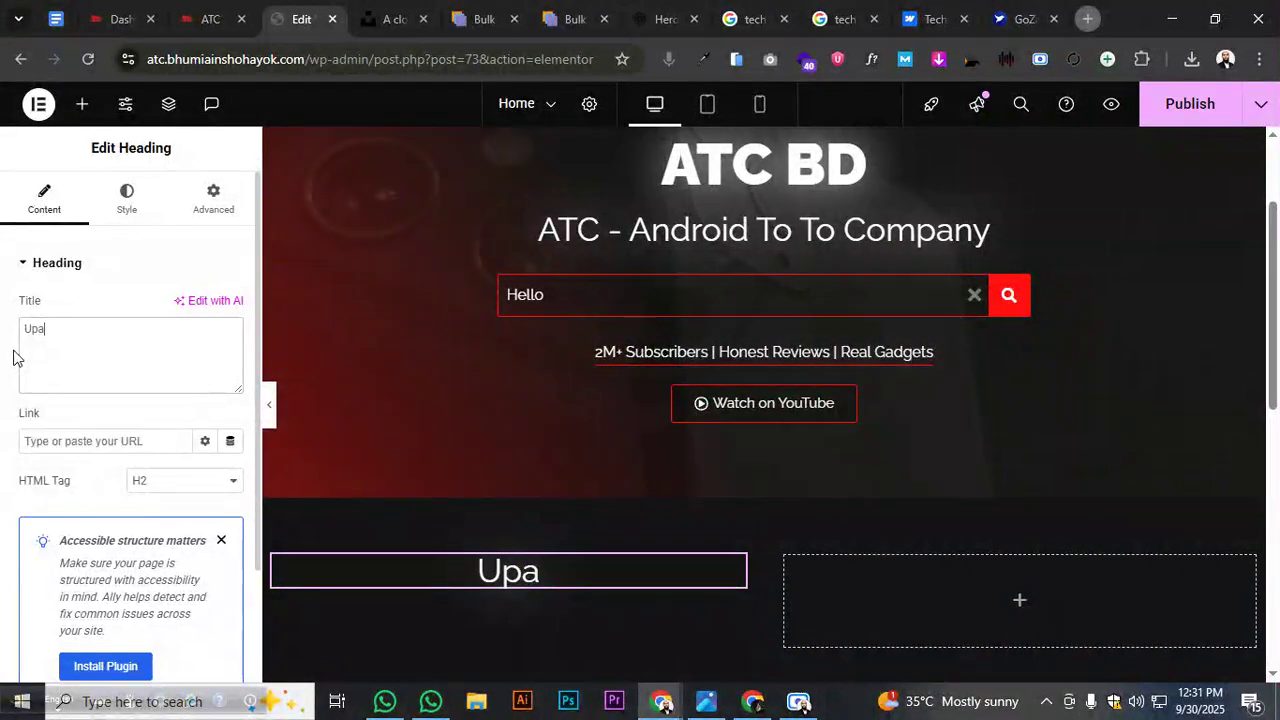
pyautogui.press('BackSpace')
pyautogui.press('BackSpace')
pyautogui.press('BackSpace')
pyautogui.press('BackSpace')
pyautogui.write('dates')
pyautogui.press('BackSpace')
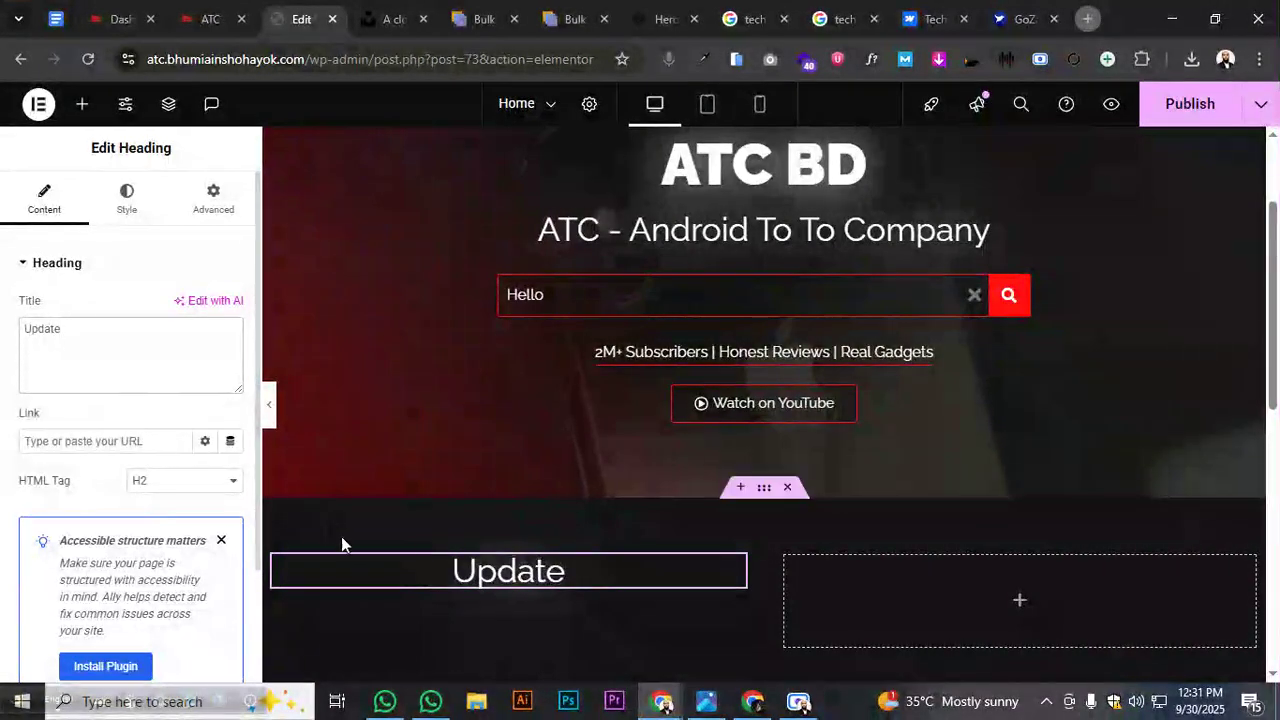
# Set the container holding the "Update" heading to 20% width and row direction, with its items justified and aligned to center
pyautogui.click(275, 557)
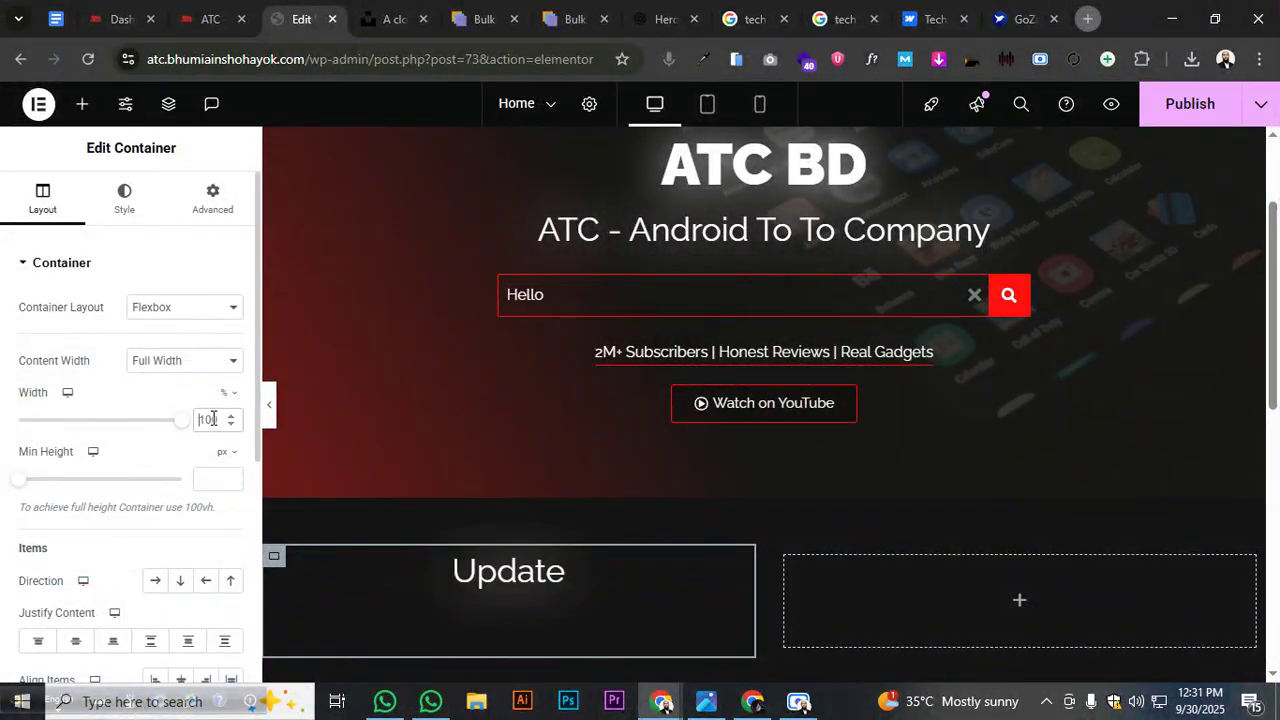
pyautogui.doubleClick(213, 419)
pyautogui.write('20')
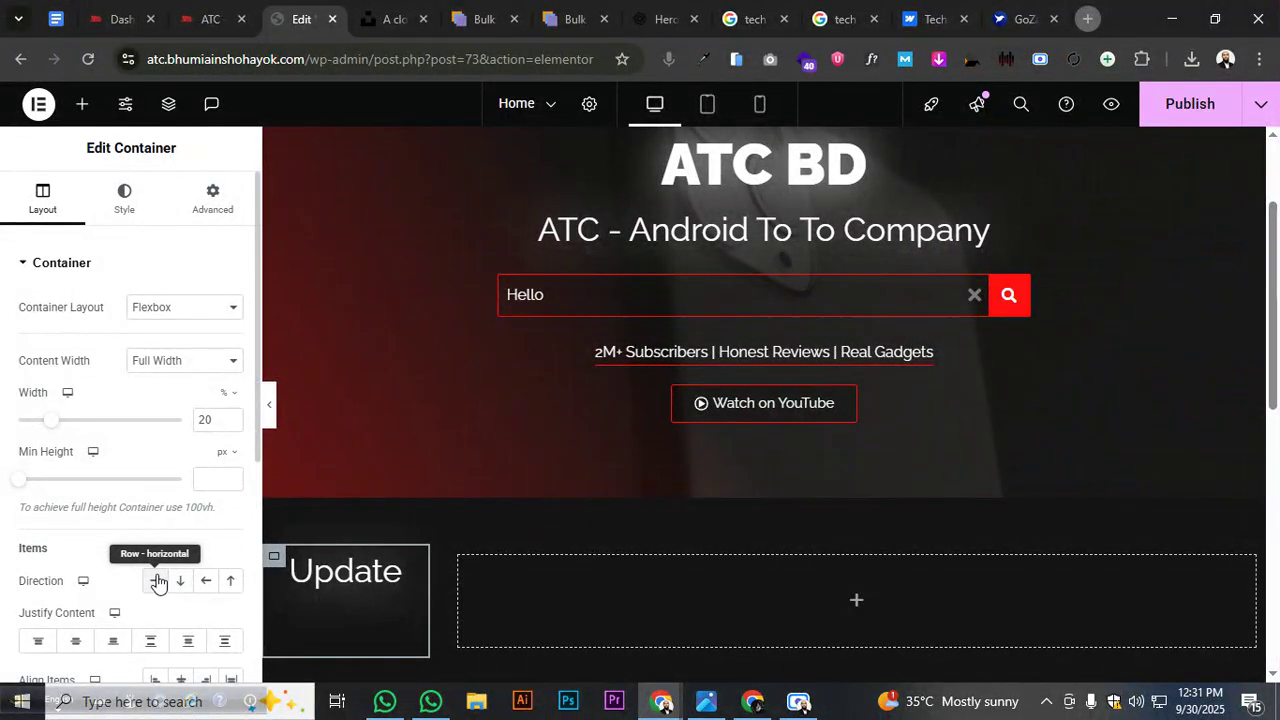
pyautogui.click(157, 583)
pyautogui.scroll(-2, 148, 578)
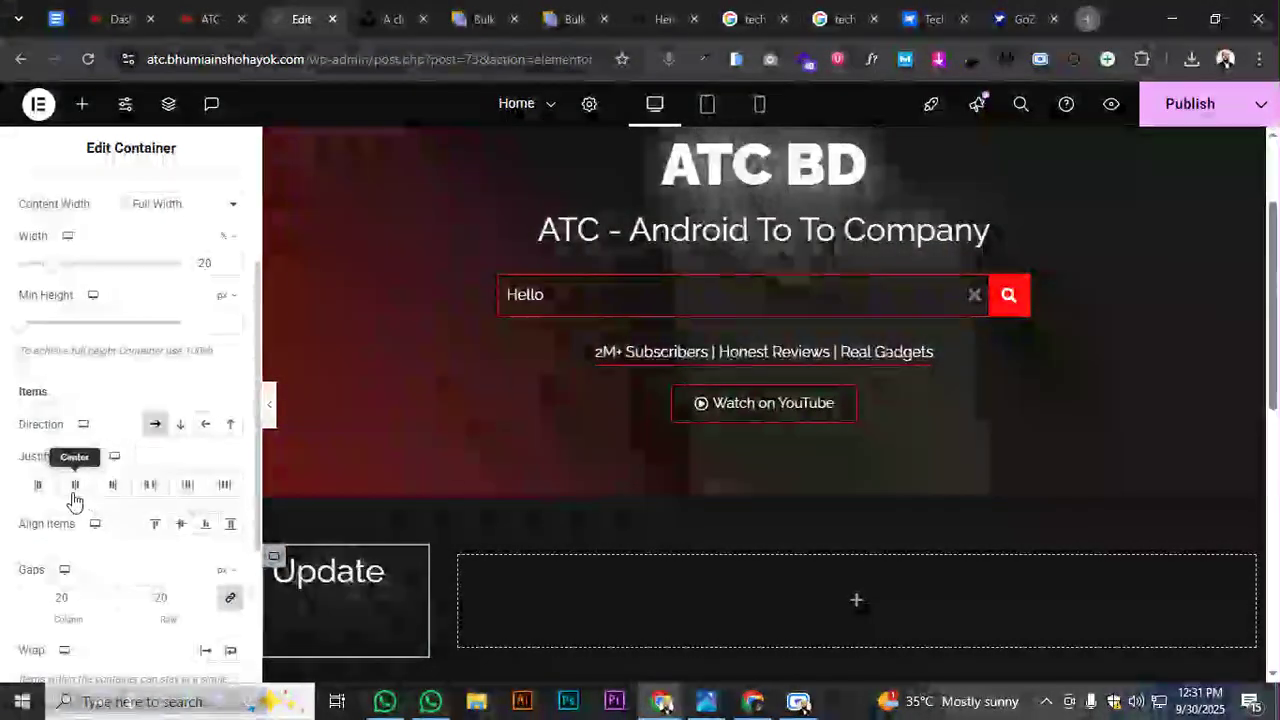
pyautogui.click(74, 486)
pyautogui.click(180, 523)
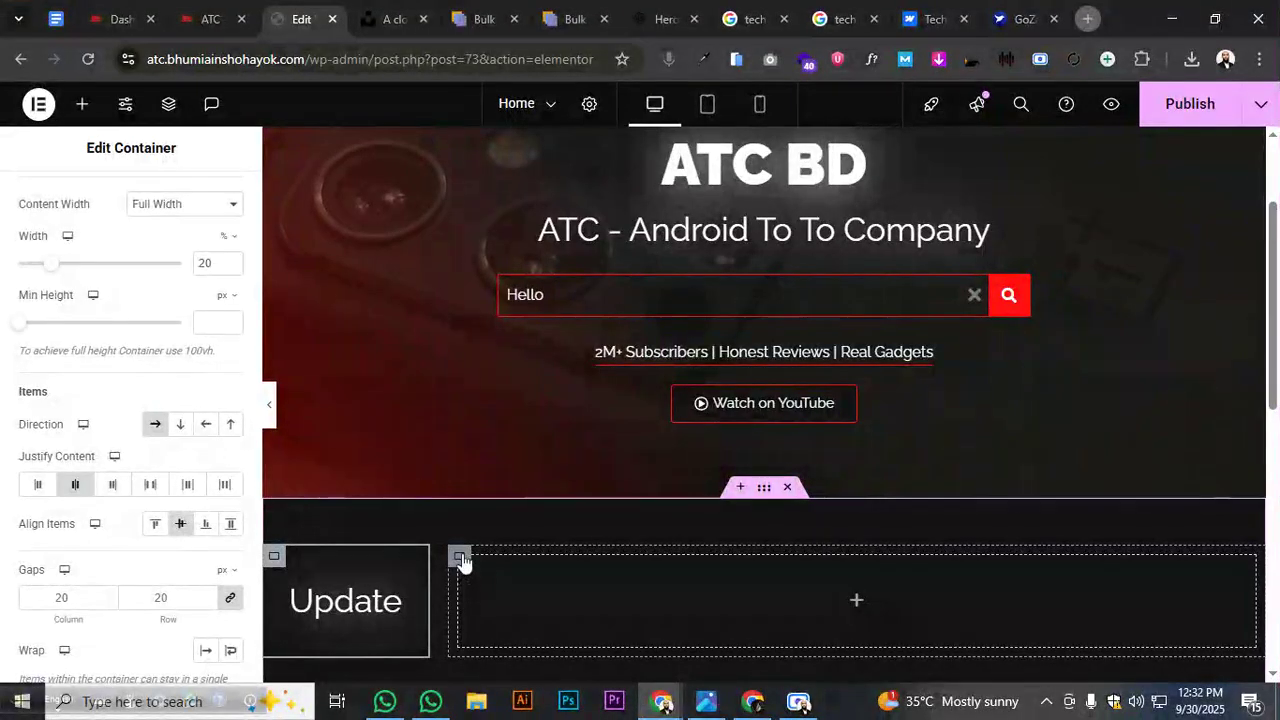
pyautogui.click(460, 558)
pyautogui.click(274, 558)
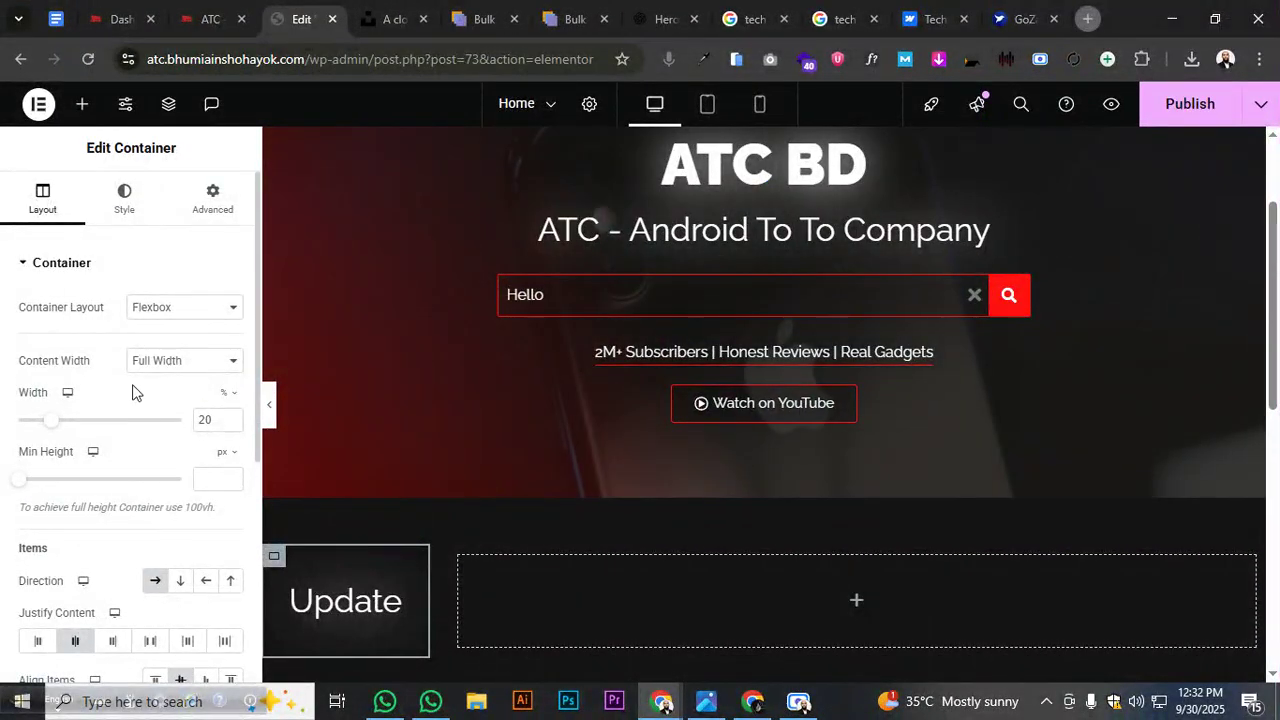
# Set the left and right padding of the outer section around the "Update" heading to 10 px
pyautogui.click(124, 198)
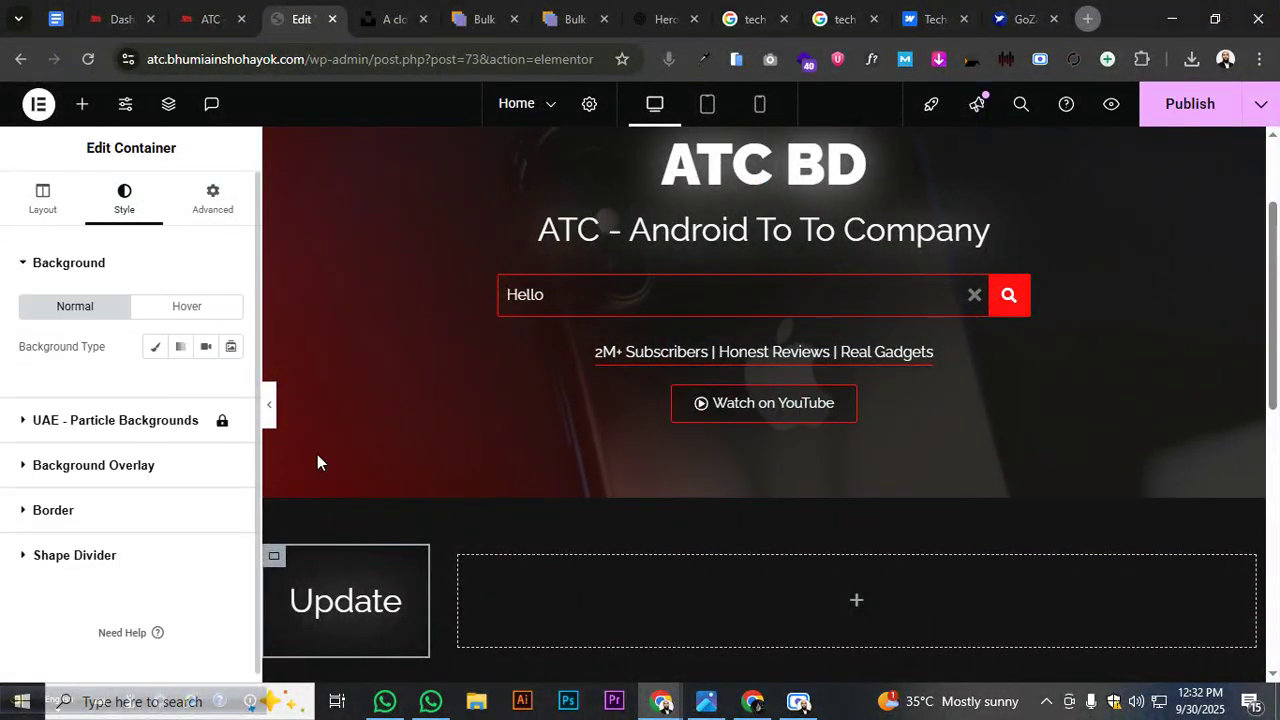
pyautogui.click(764, 487)
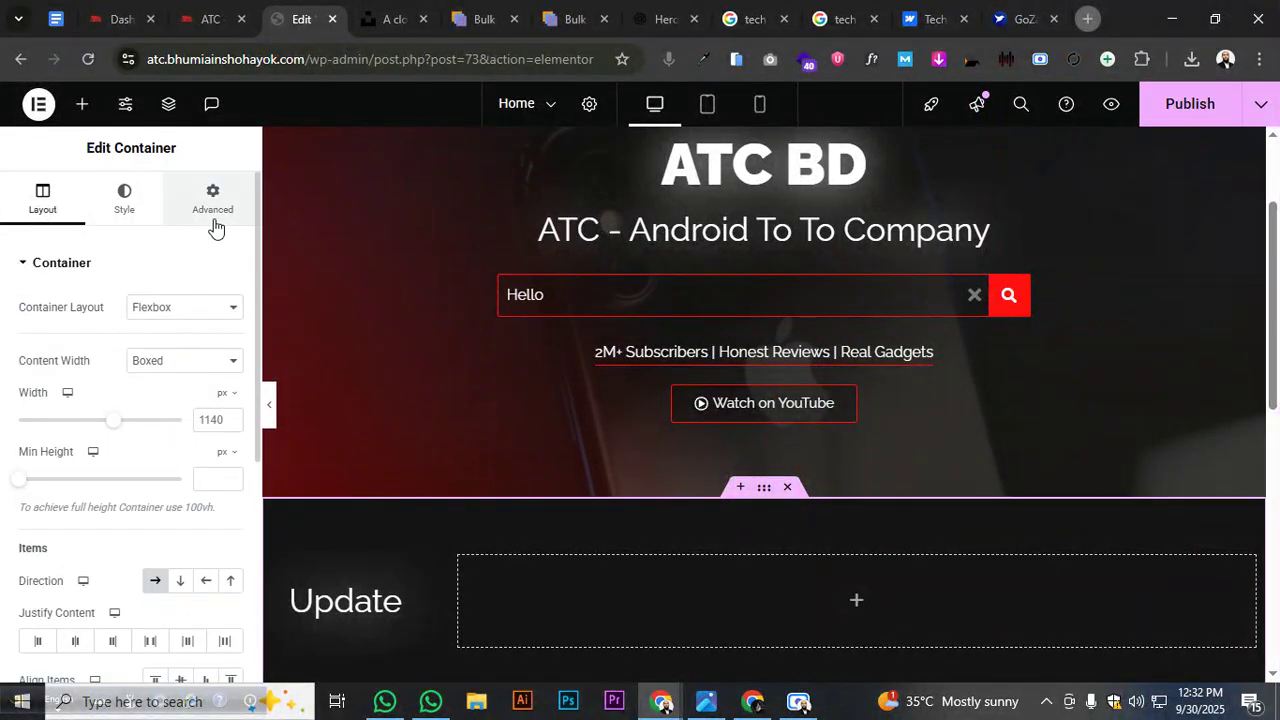
pyautogui.click(213, 200)
pyautogui.click(189, 401)
pyautogui.write('10')
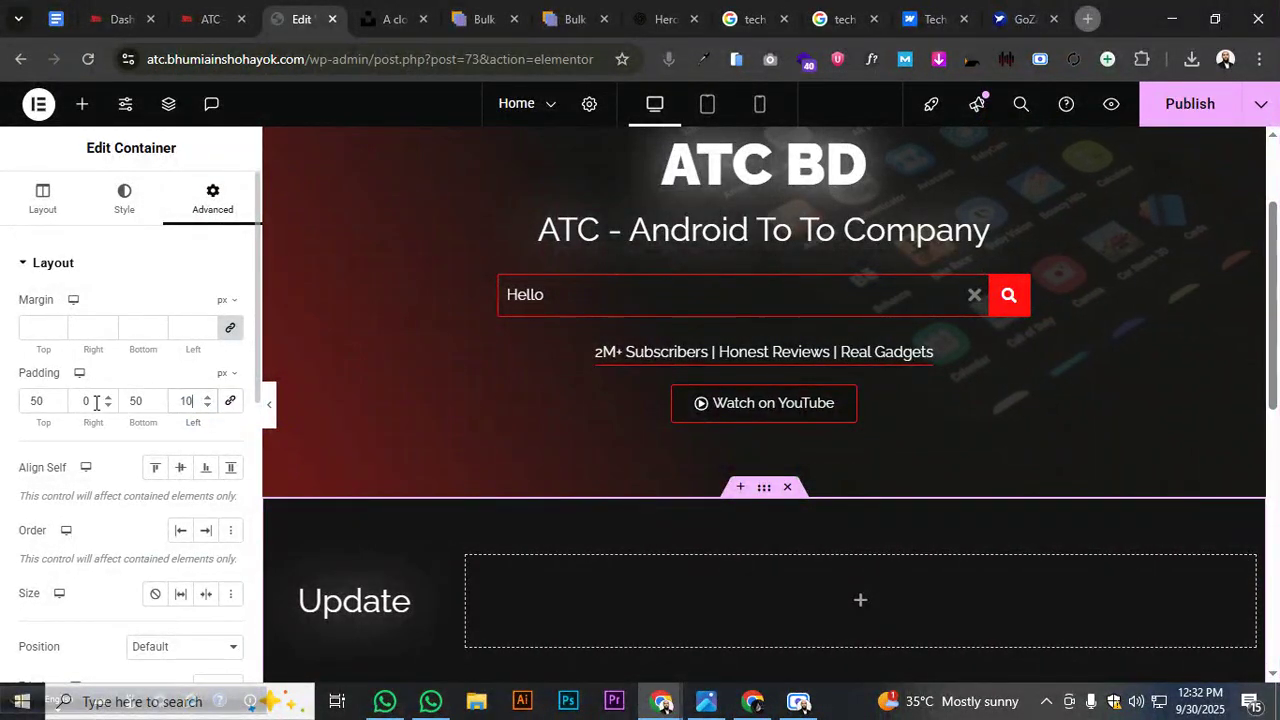
pyautogui.click(95, 403)
pyautogui.write('10')
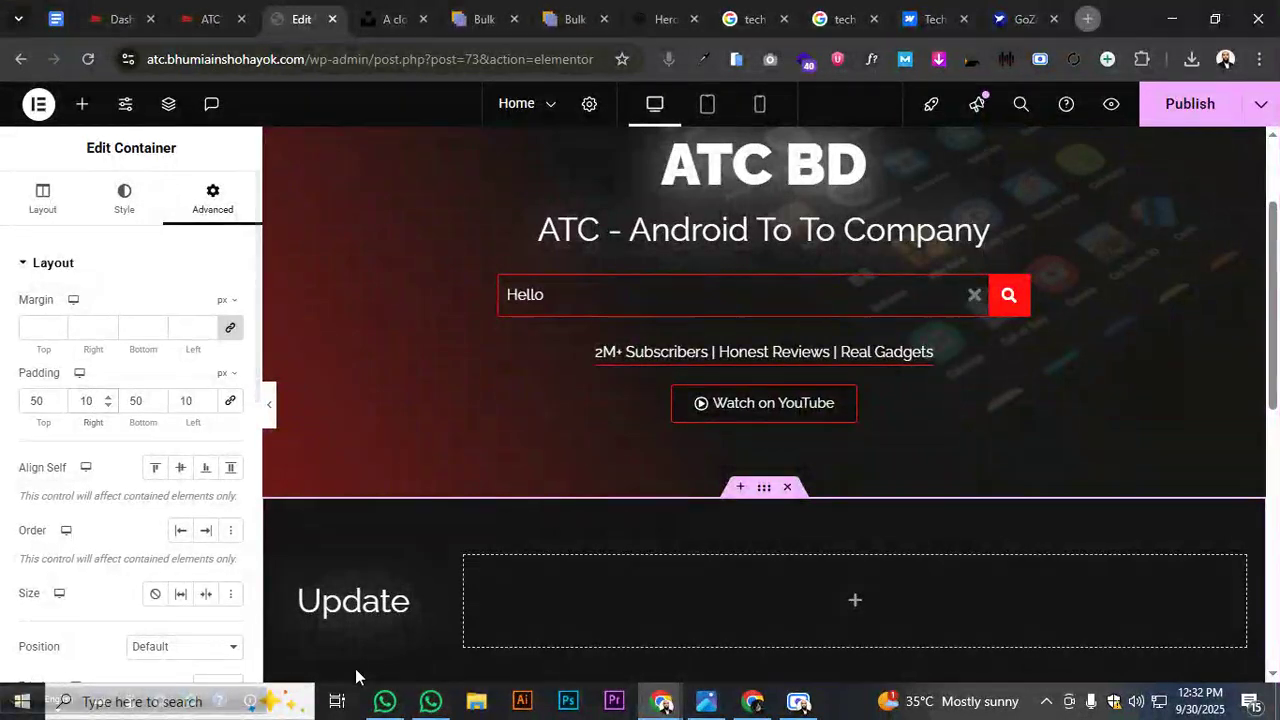
# Give the container holding the "Update" heading a classic background in the red global color
pyautogui.click(124, 198)
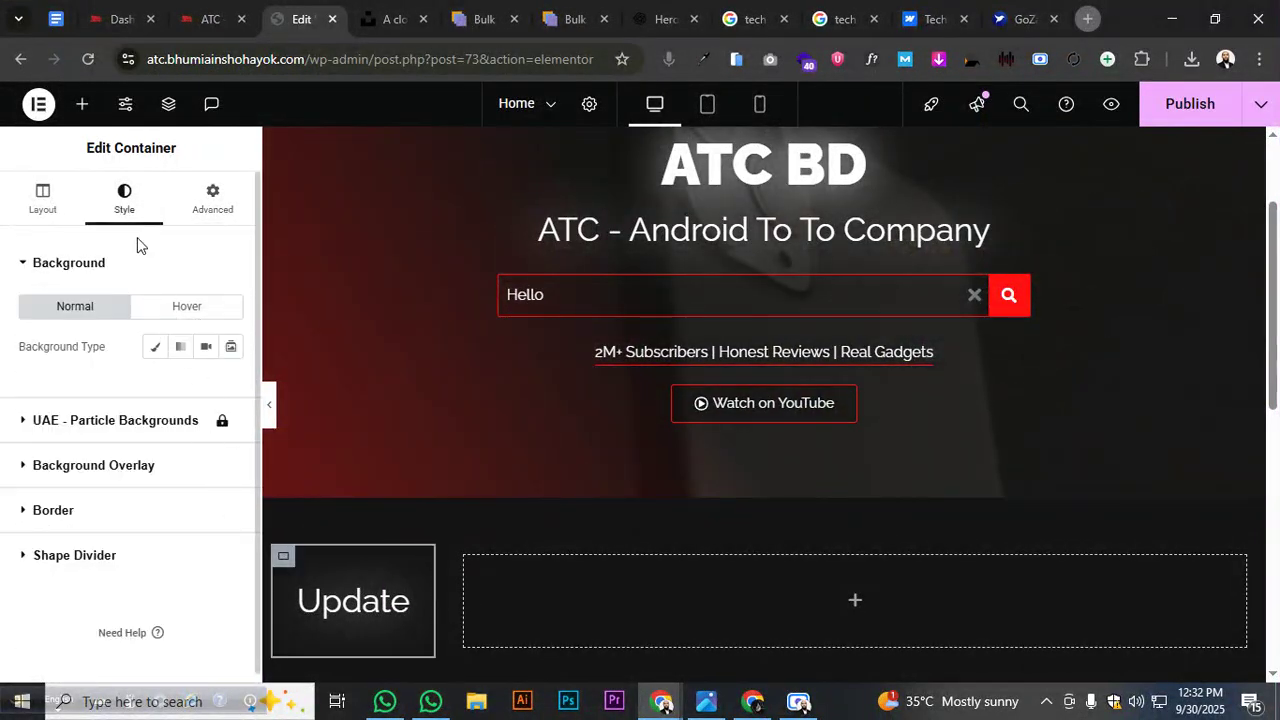
pyautogui.click(163, 357)
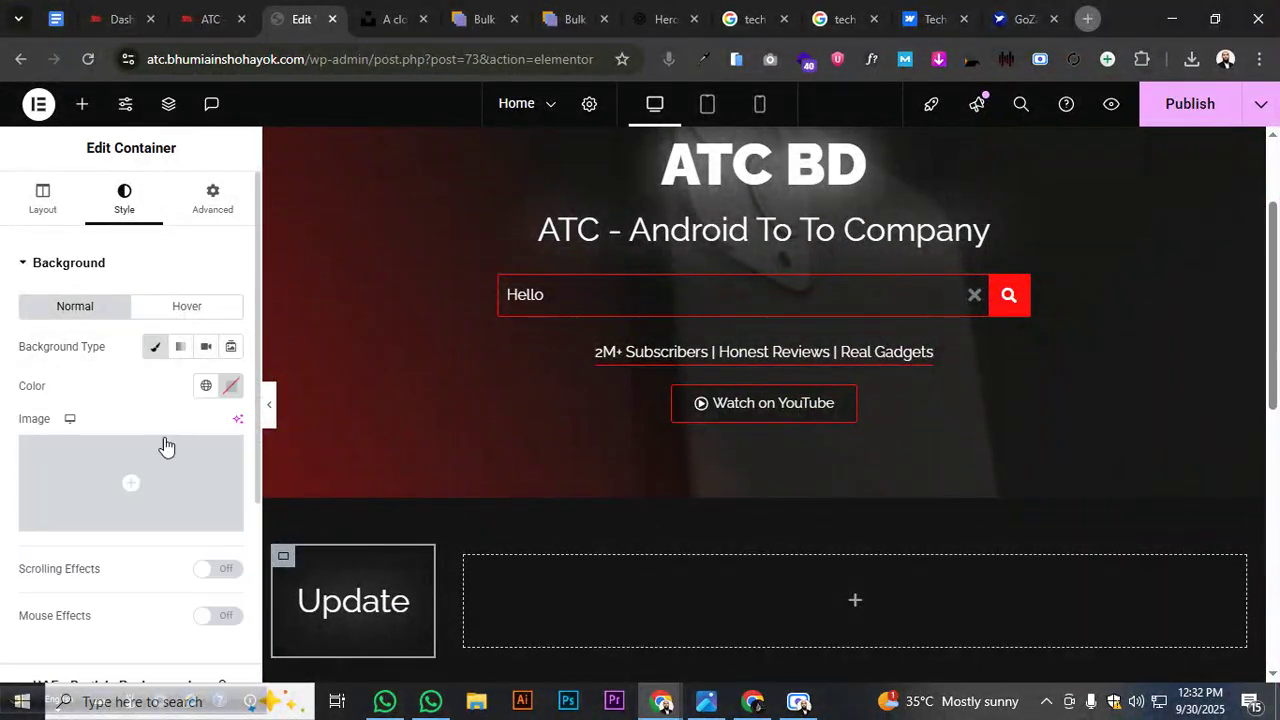
pyautogui.click(206, 386)
pyautogui.click(145, 505)
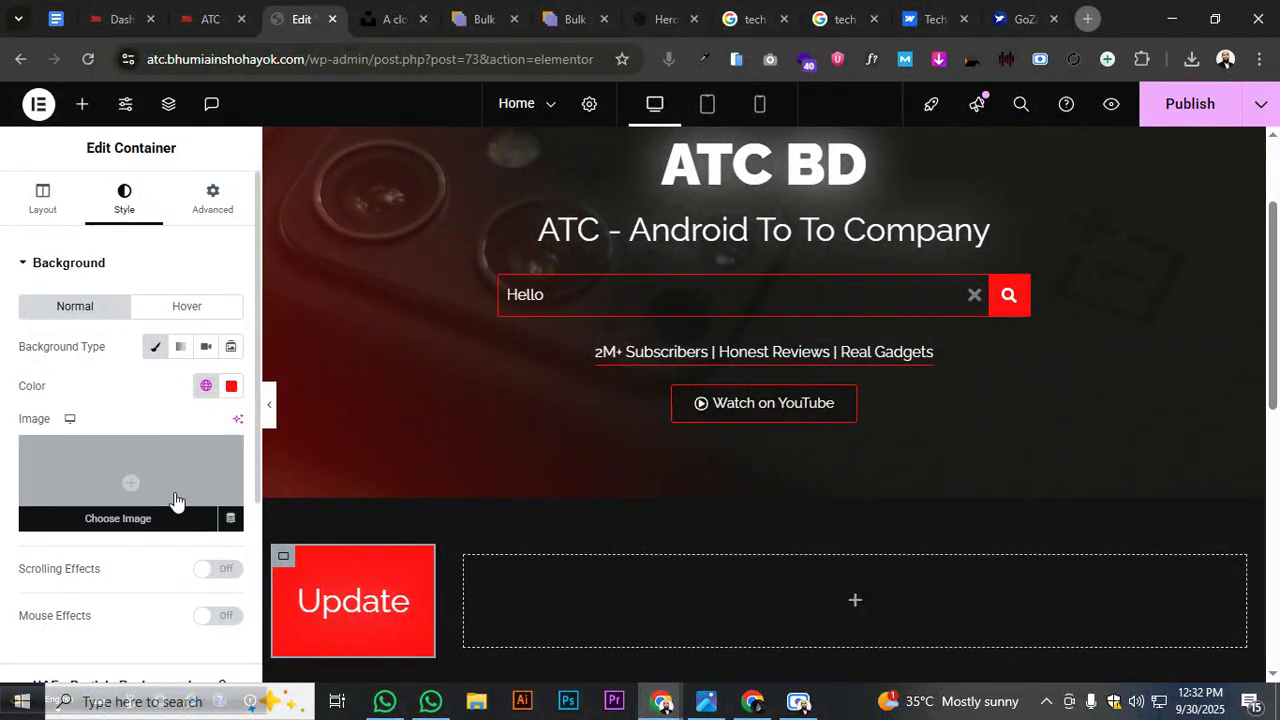
# Set the column and row gaps of the outer "Update" section to 0 px
pyautogui.click(467, 560)
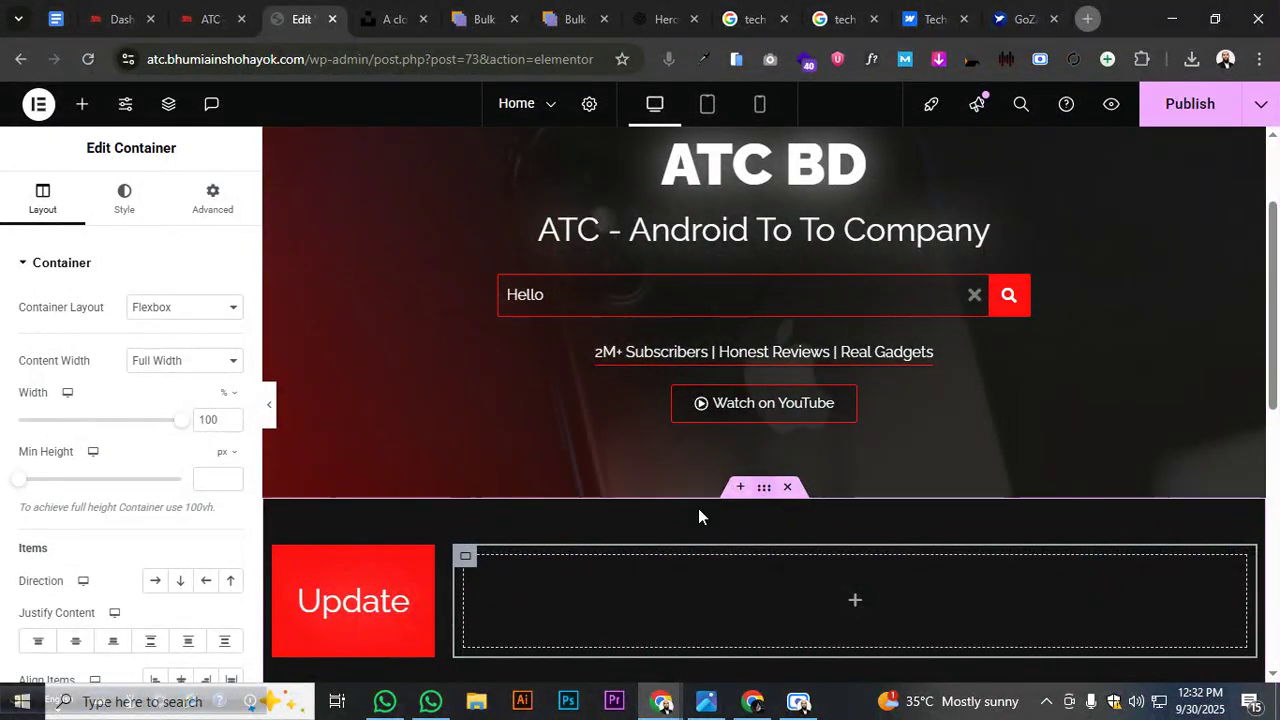
pyautogui.click(764, 490)
pyautogui.click(60, 210)
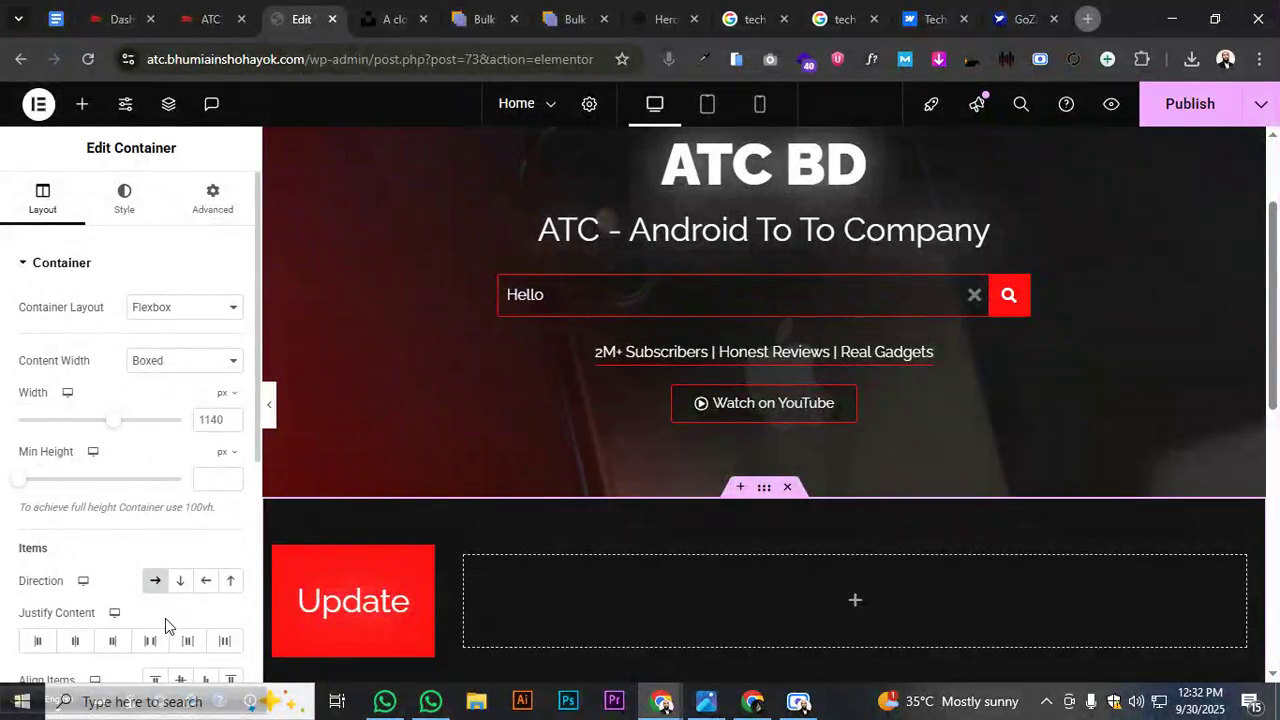
pyautogui.scroll(-3, 167, 552)
pyautogui.doubleClick(139, 445)
pyautogui.write('0')
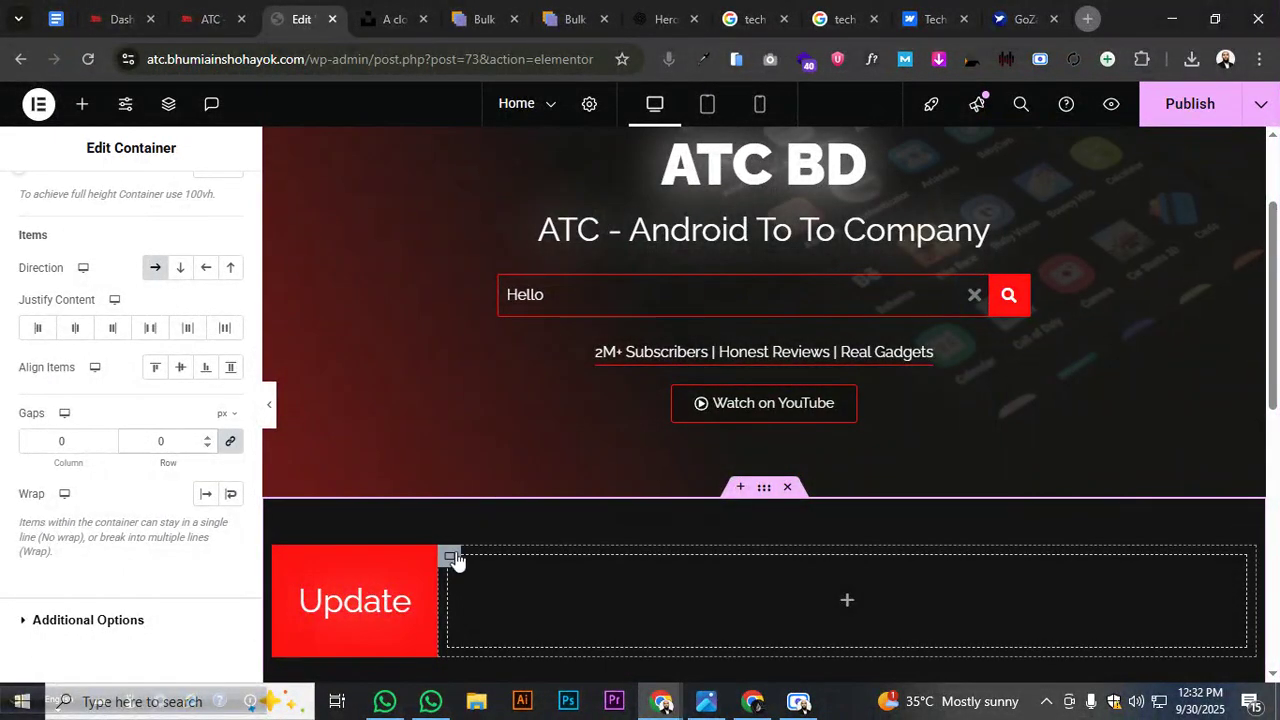
# Find the Media Carousel widget and add it to the empty container beside the "Update" heading
pyautogui.click(451, 559)
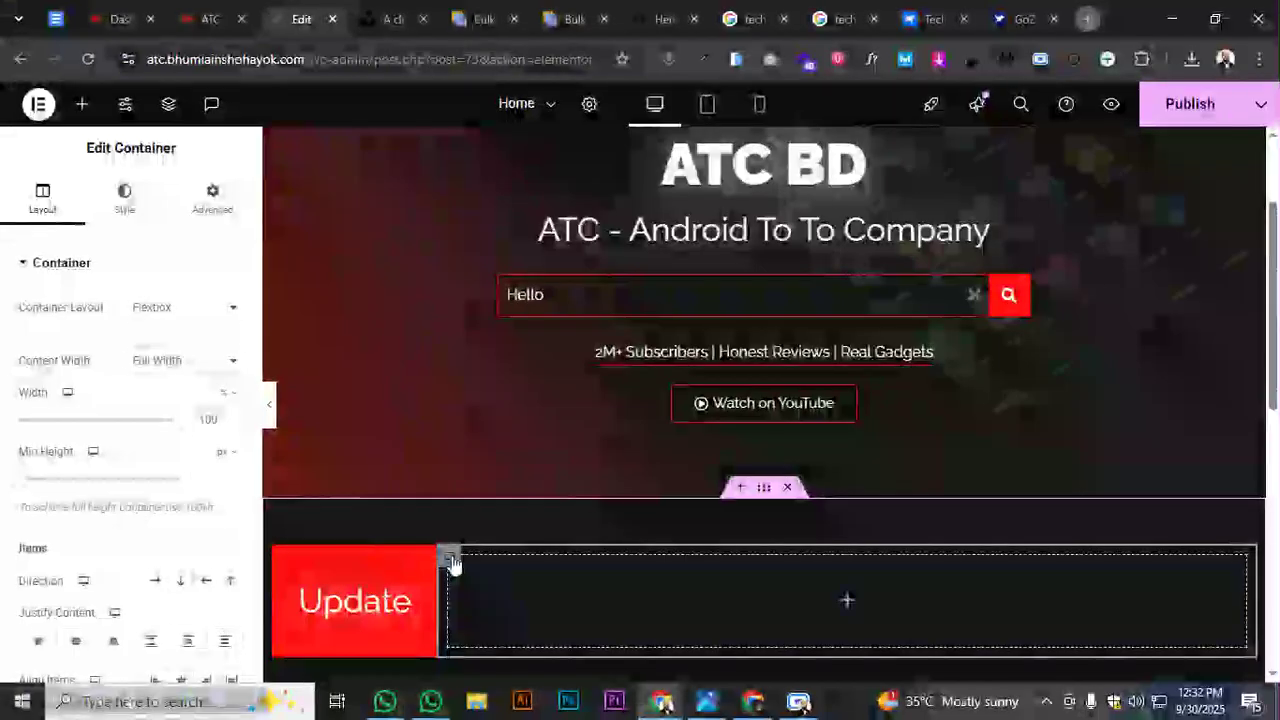
pyautogui.click(83, 106)
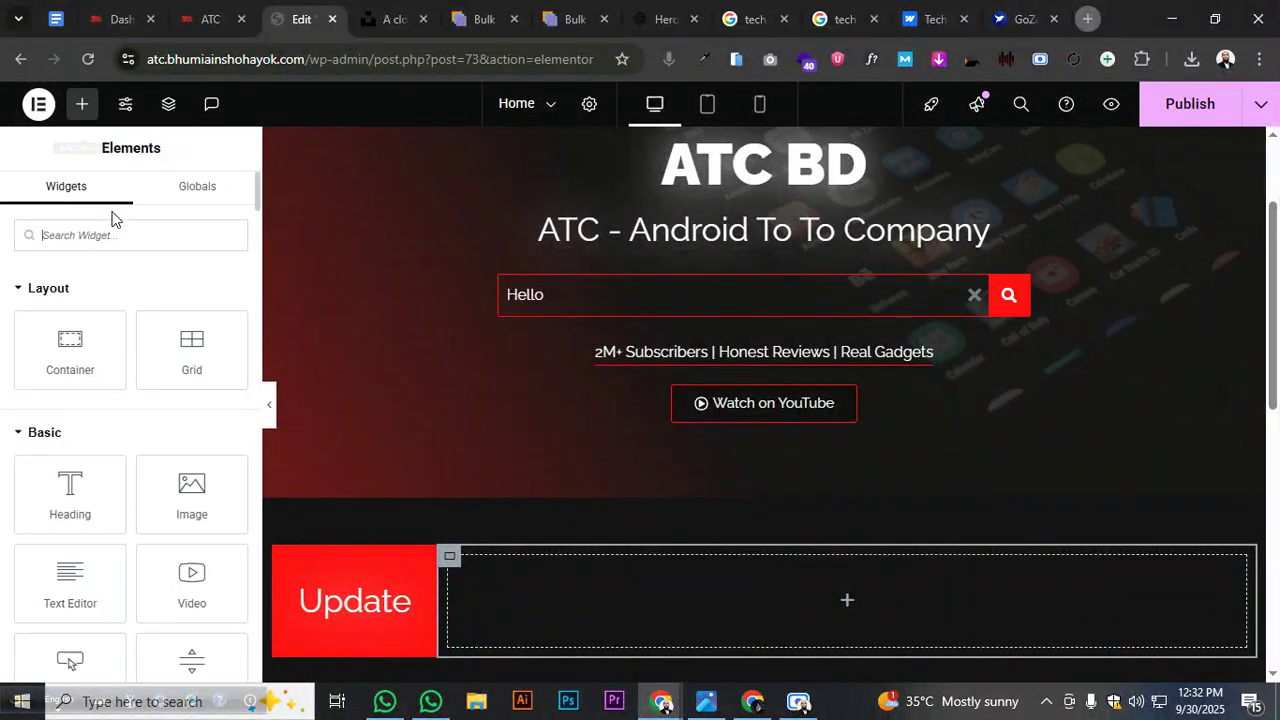
pyautogui.click(114, 231)
pyautogui.write('Media')
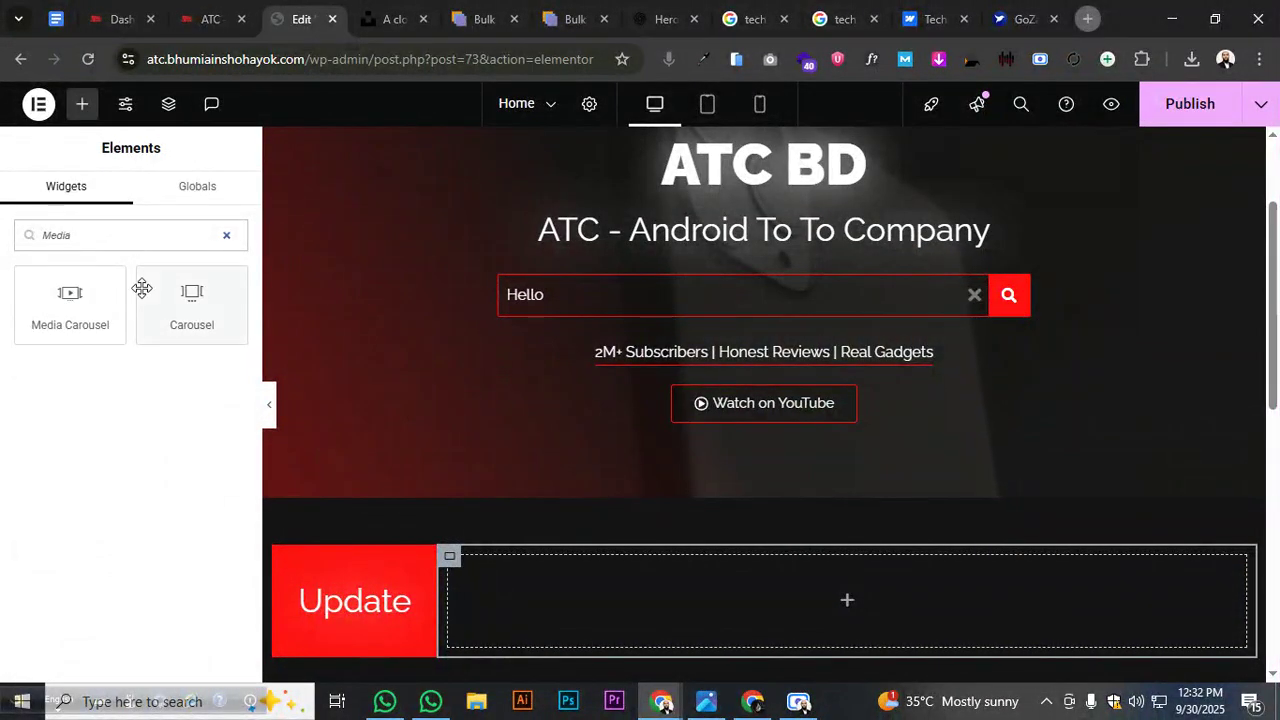
pyautogui.moveTo(94, 294); pyautogui.dragTo(850, 584)
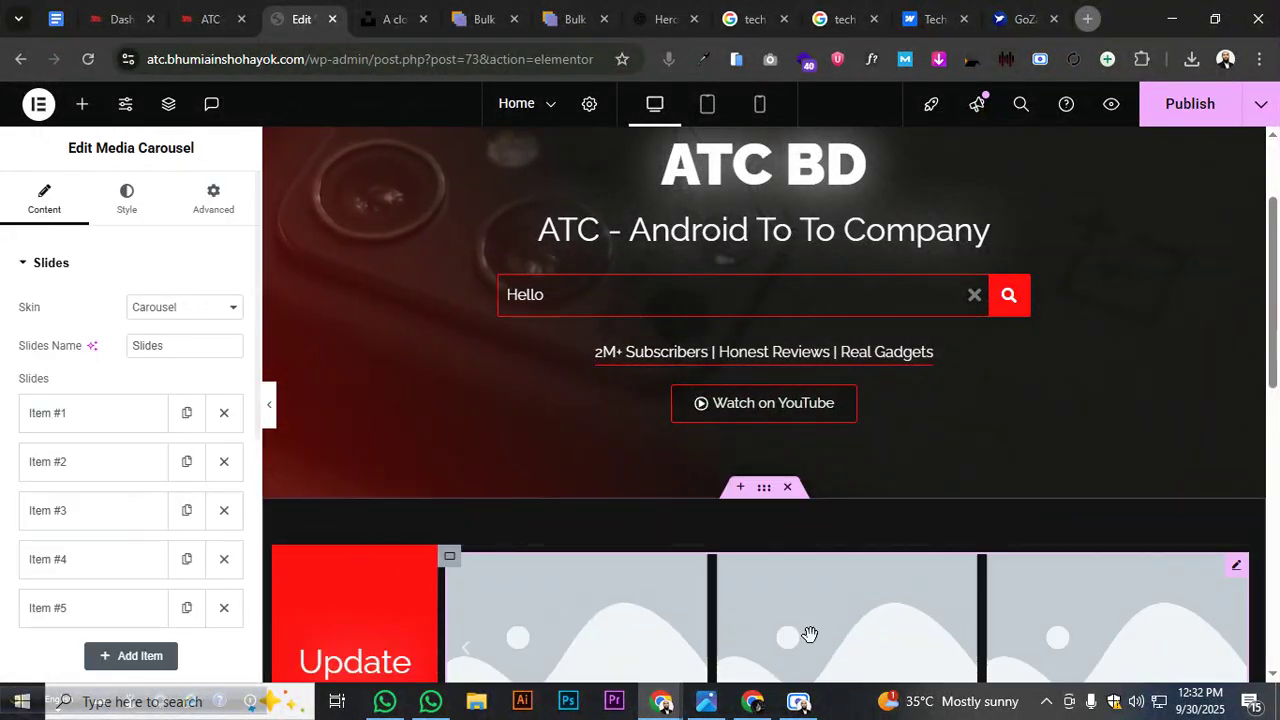
pyautogui.scroll(-2, 793, 635)
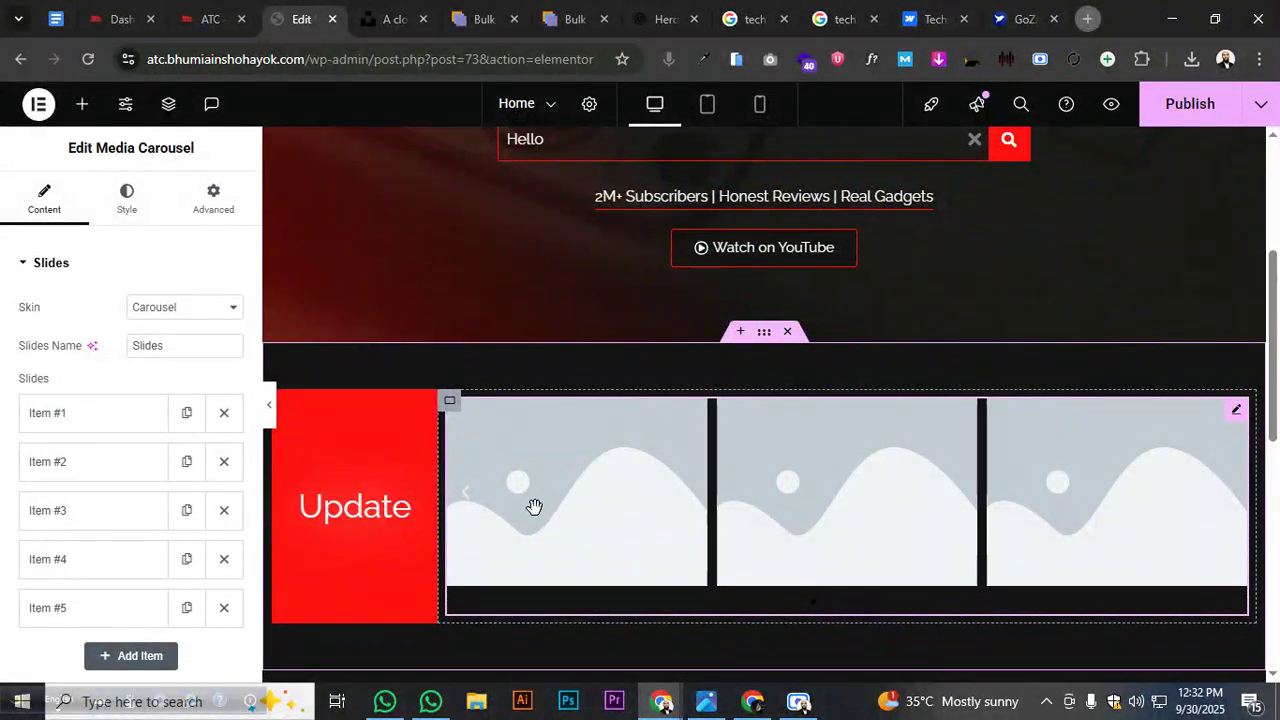
# Keep the media carousel's effect on Slide and set it to 3 slides per view
pyautogui.scroll(-3, 183, 361)
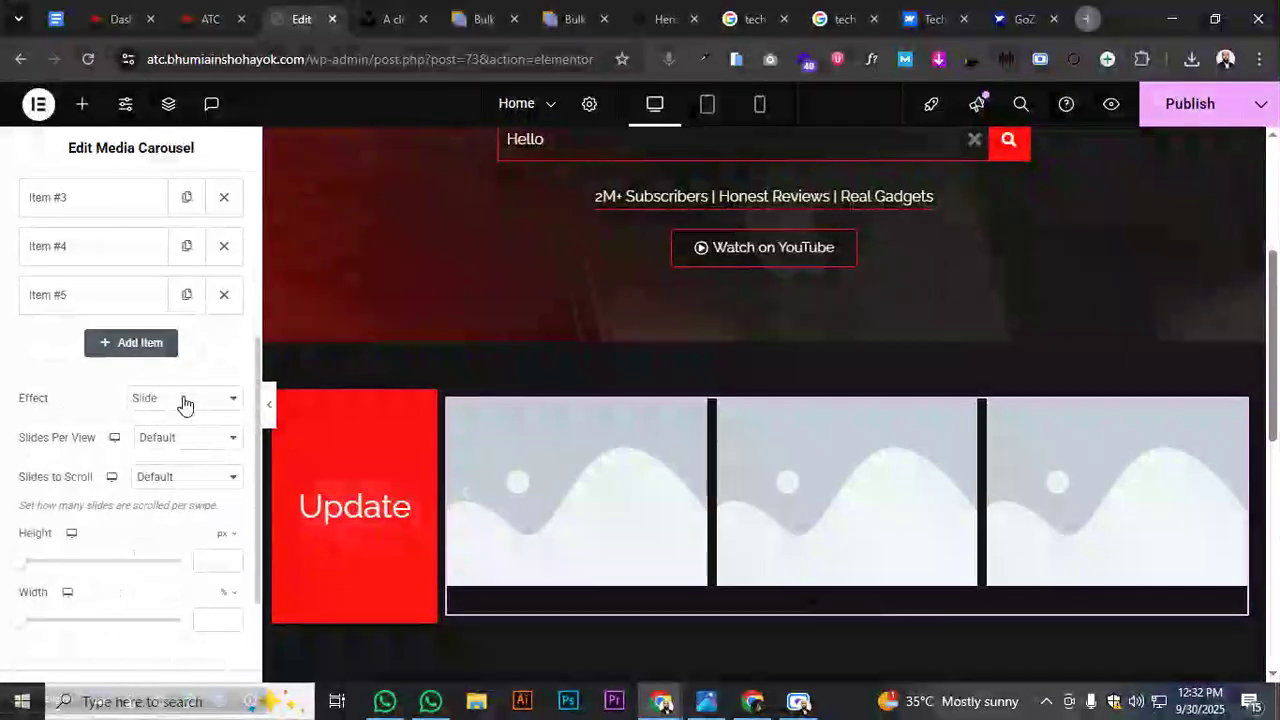
pyautogui.click(186, 403)
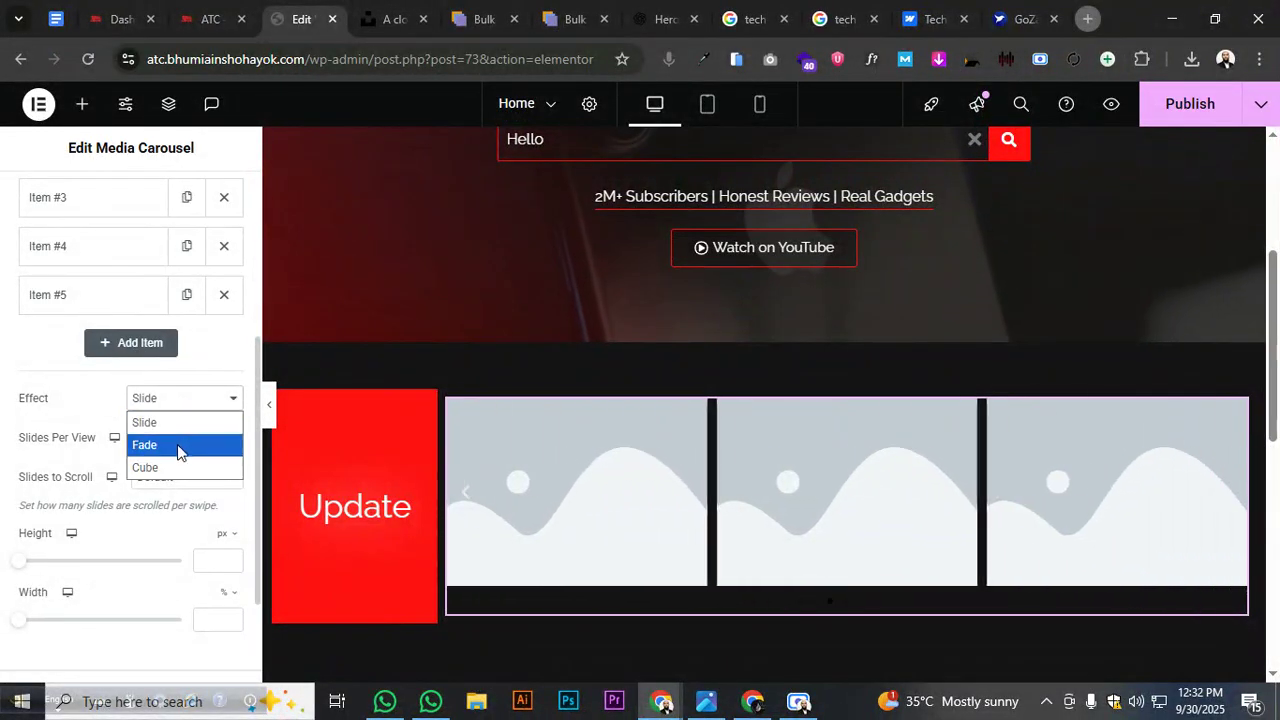
pyautogui.click(108, 395)
pyautogui.click(152, 444)
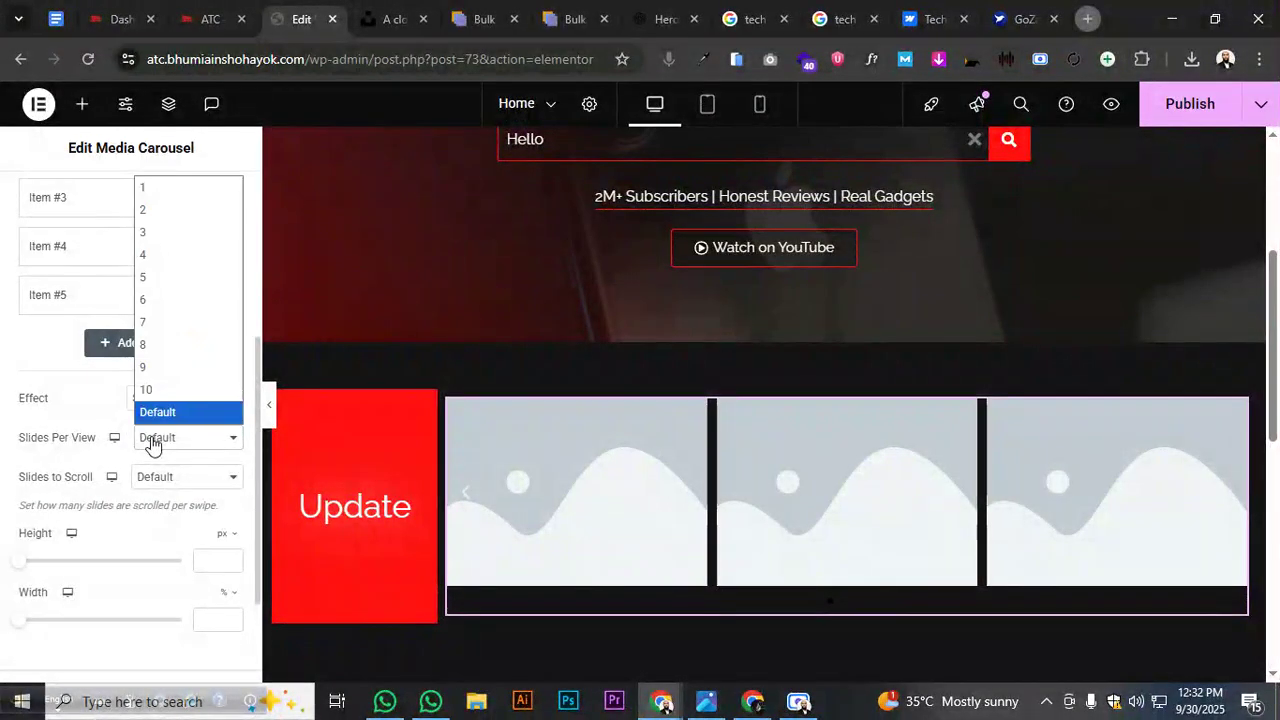
pyautogui.click(163, 242)
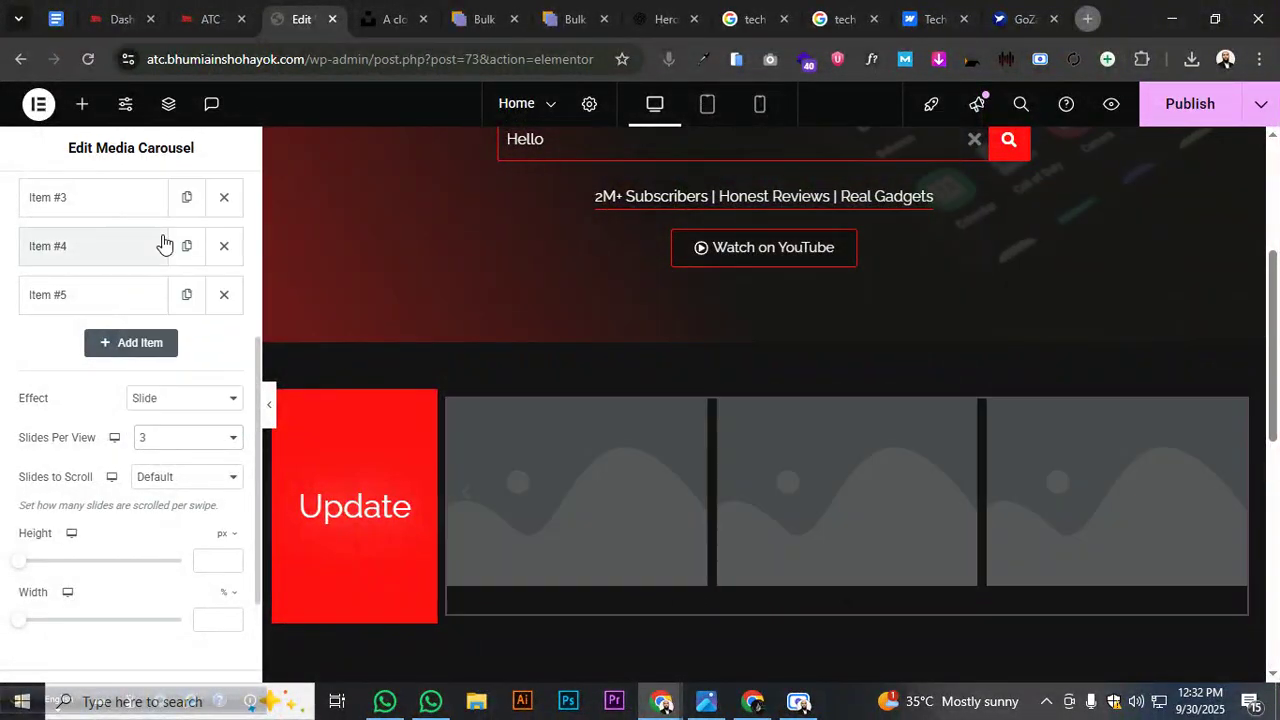
# Set the media carousel to scroll 1 slide at a time with a height of 157 px
pyautogui.click(162, 486)
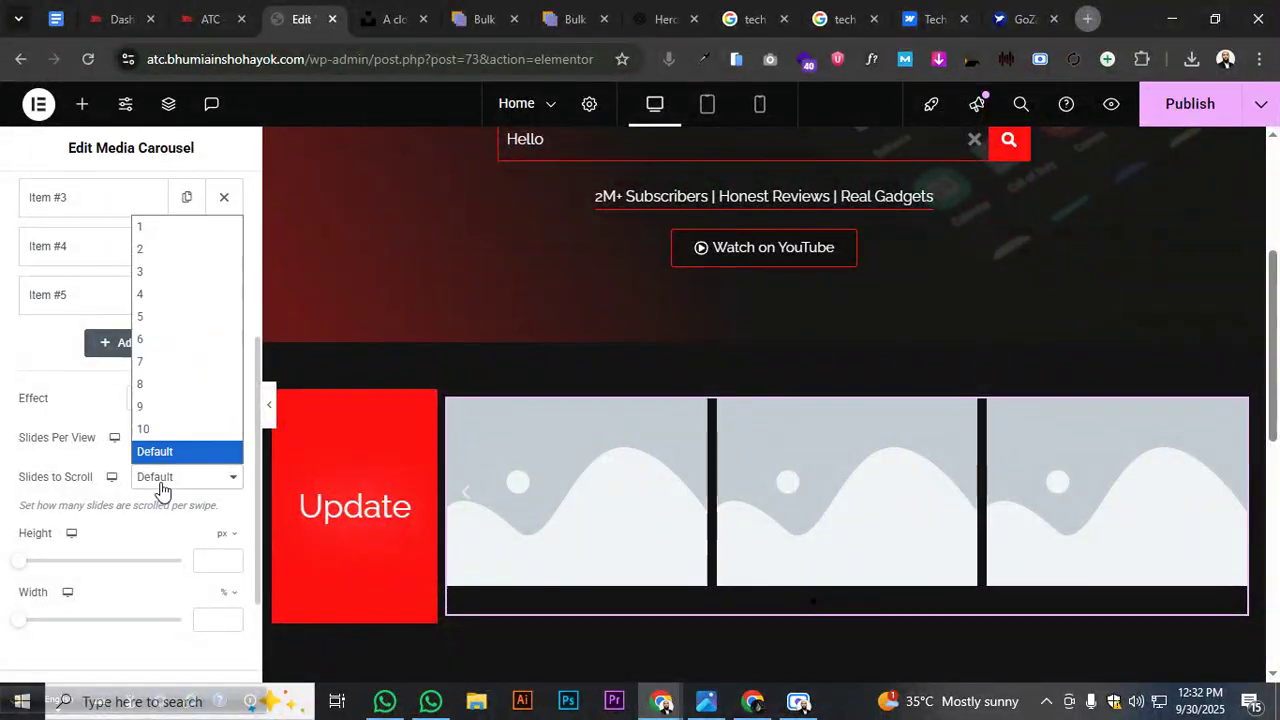
pyautogui.click(160, 228)
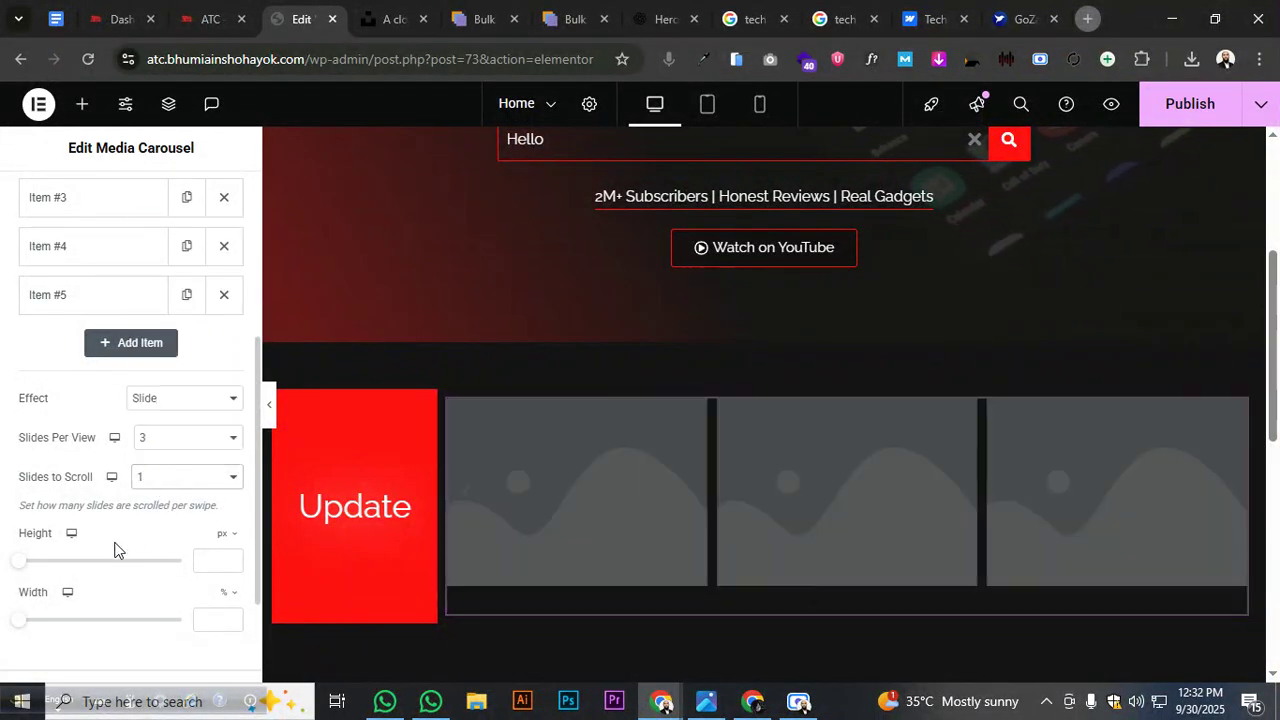
pyautogui.moveTo(23, 568); pyautogui.dragTo(30, 571)
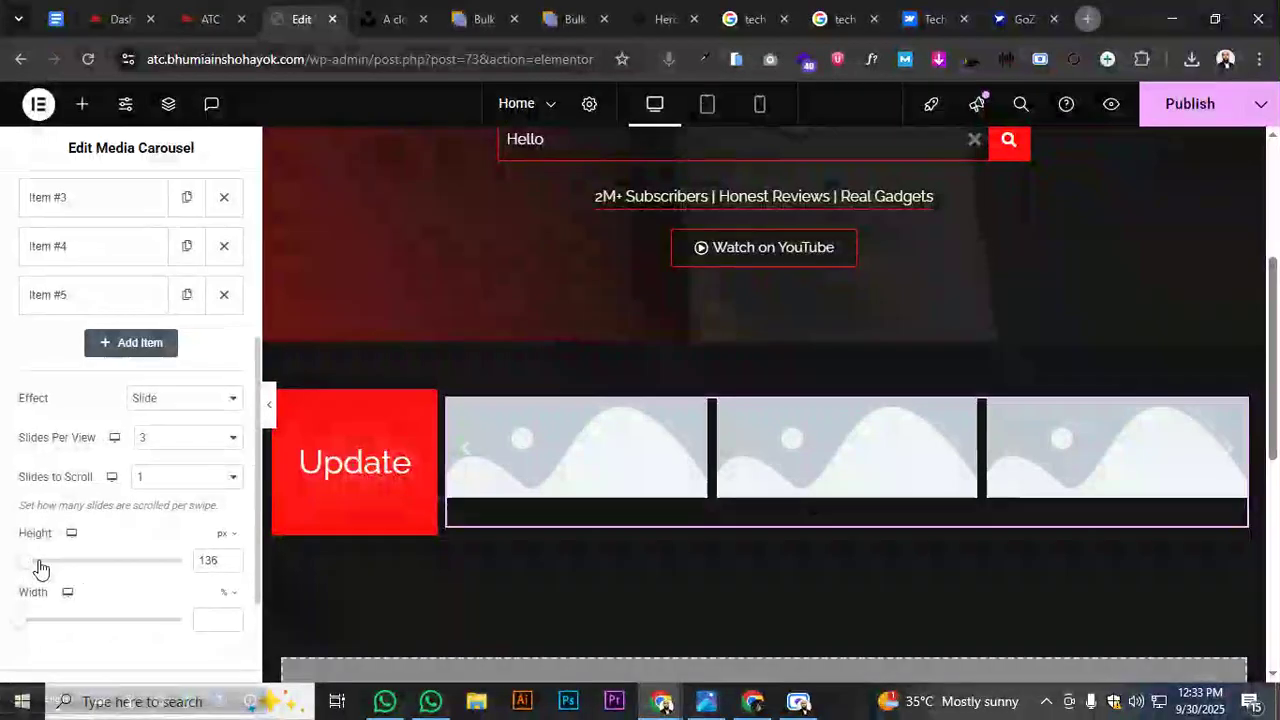
pyautogui.moveTo(36, 575)
pyautogui.mouseDown()
pyautogui.moveTo(17, 569)
pyautogui.moveTo(45, 580)
pyautogui.moveTo(31, 577)
pyautogui.mouseUp()
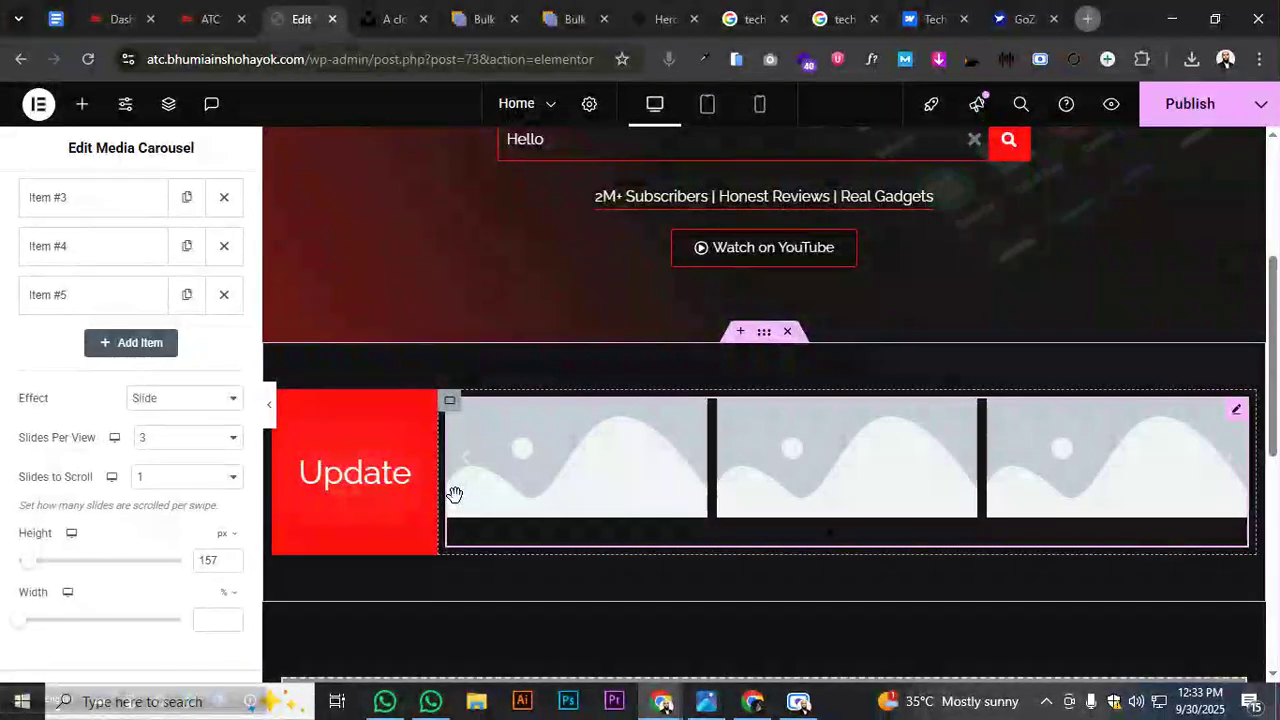
# Give the container around the carousel a classic background in the white global color and open the media carousel's settings
pyautogui.click(449, 404)
pyautogui.click(141, 222)
pyautogui.click(157, 348)
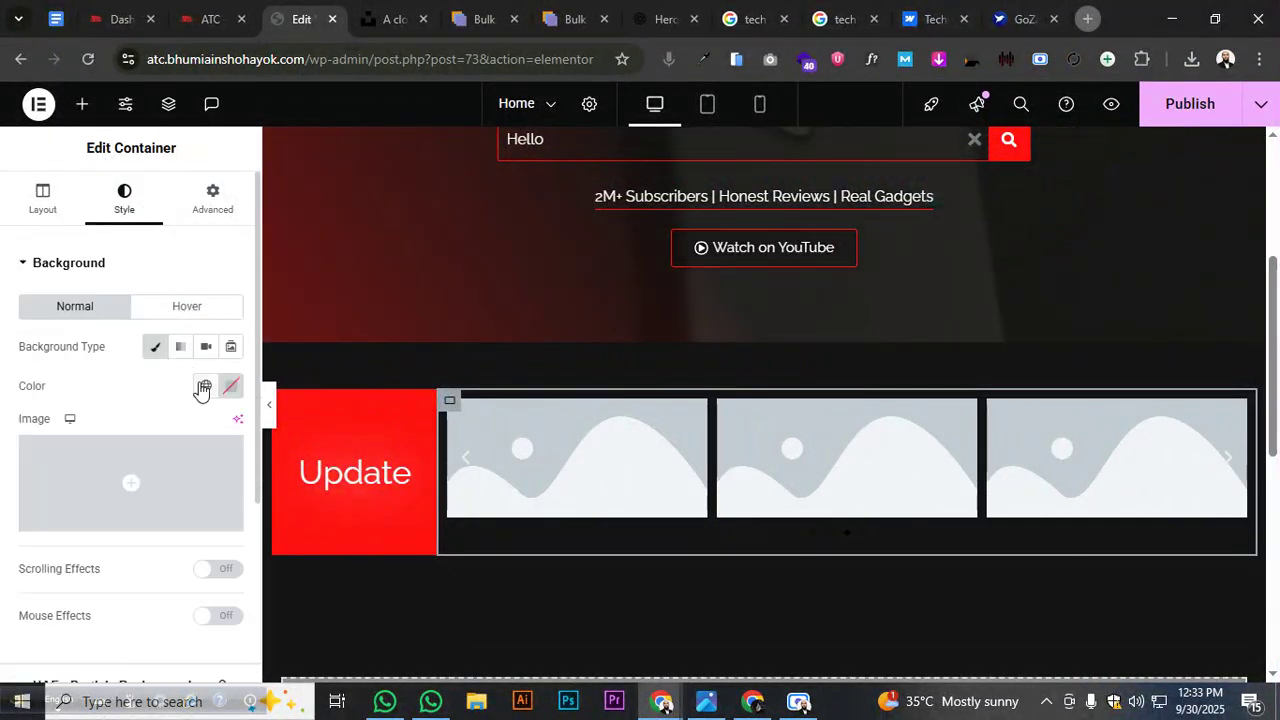
pyautogui.click(203, 387)
pyautogui.click(126, 477)
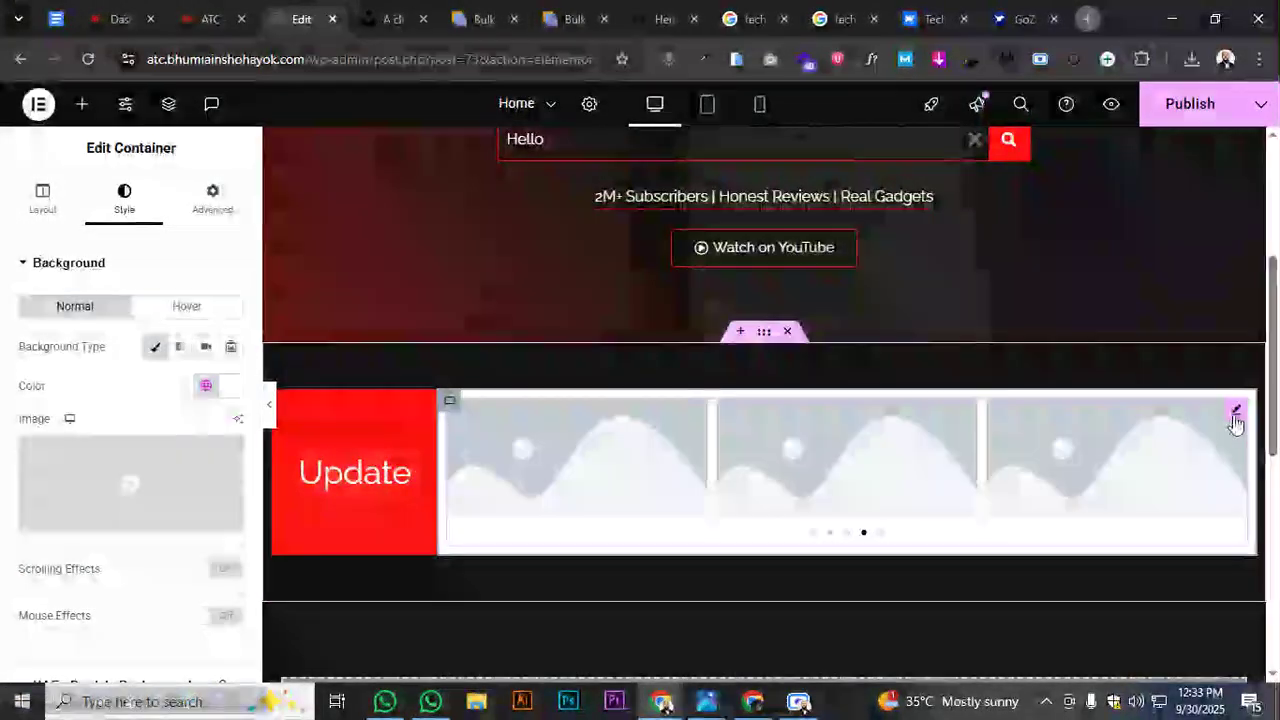
pyautogui.click(1236, 412)
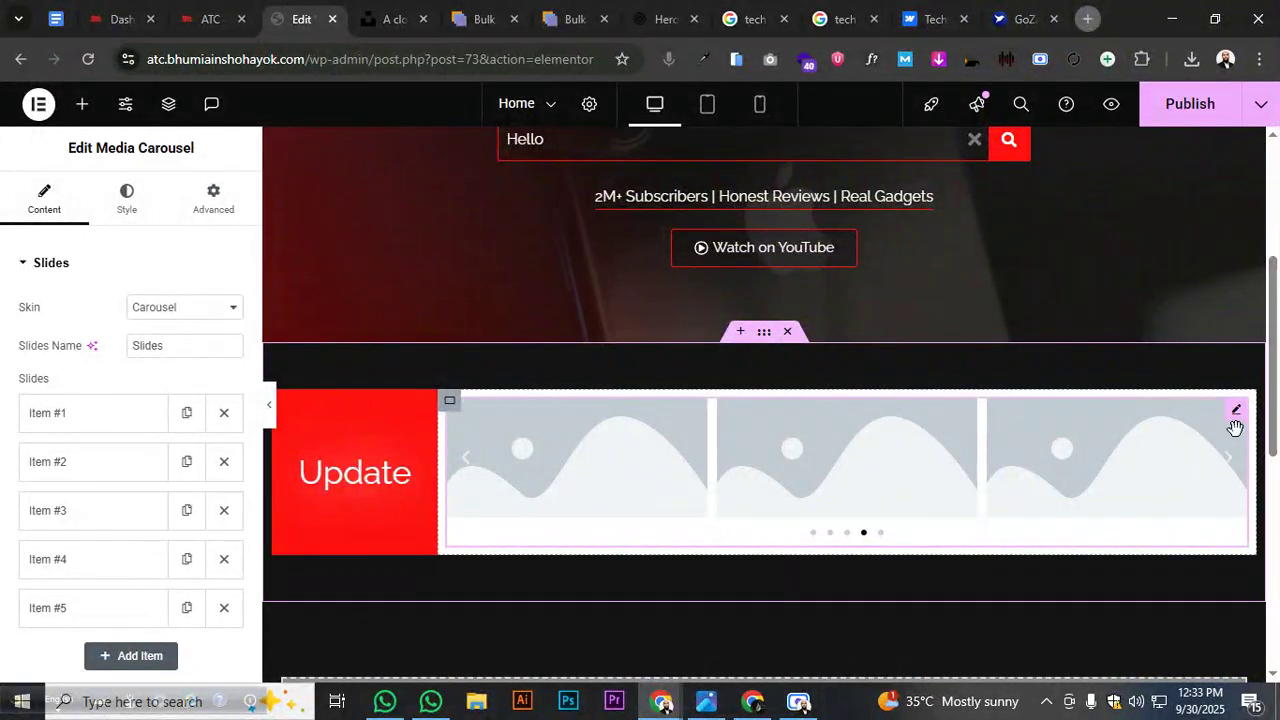
pyautogui.click(797, 703)
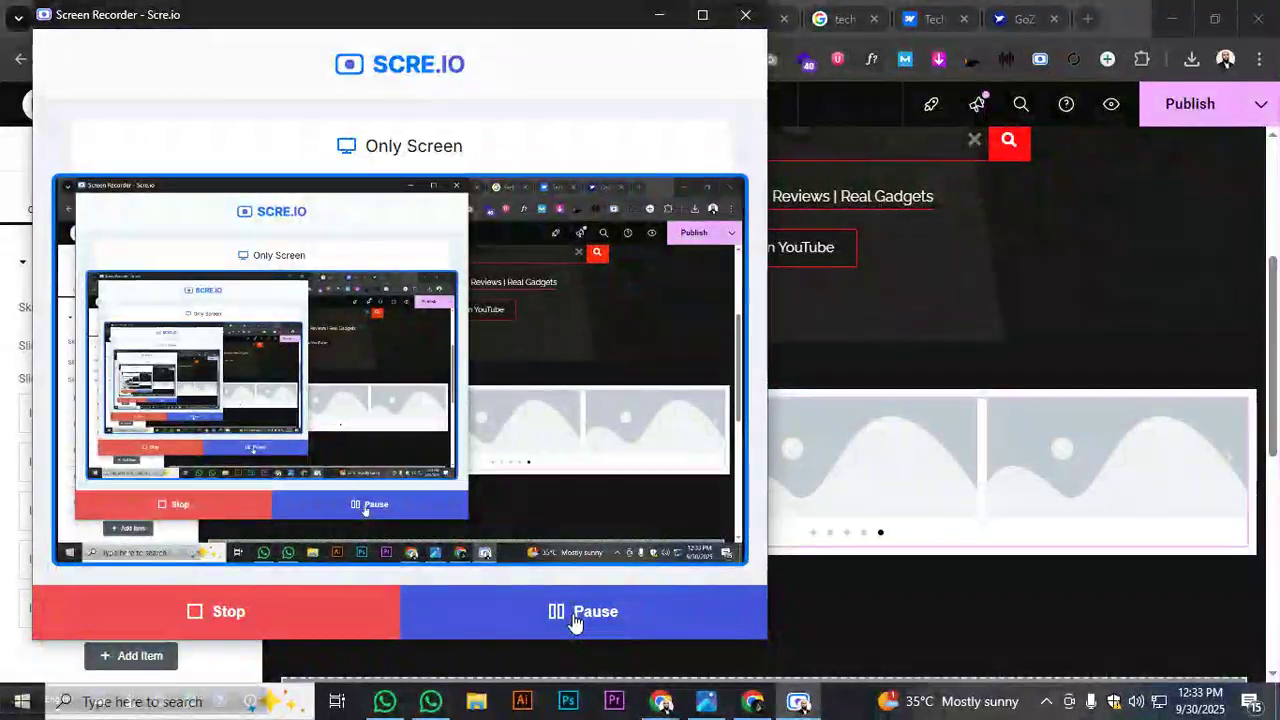
pyautogui.click(659, 14)
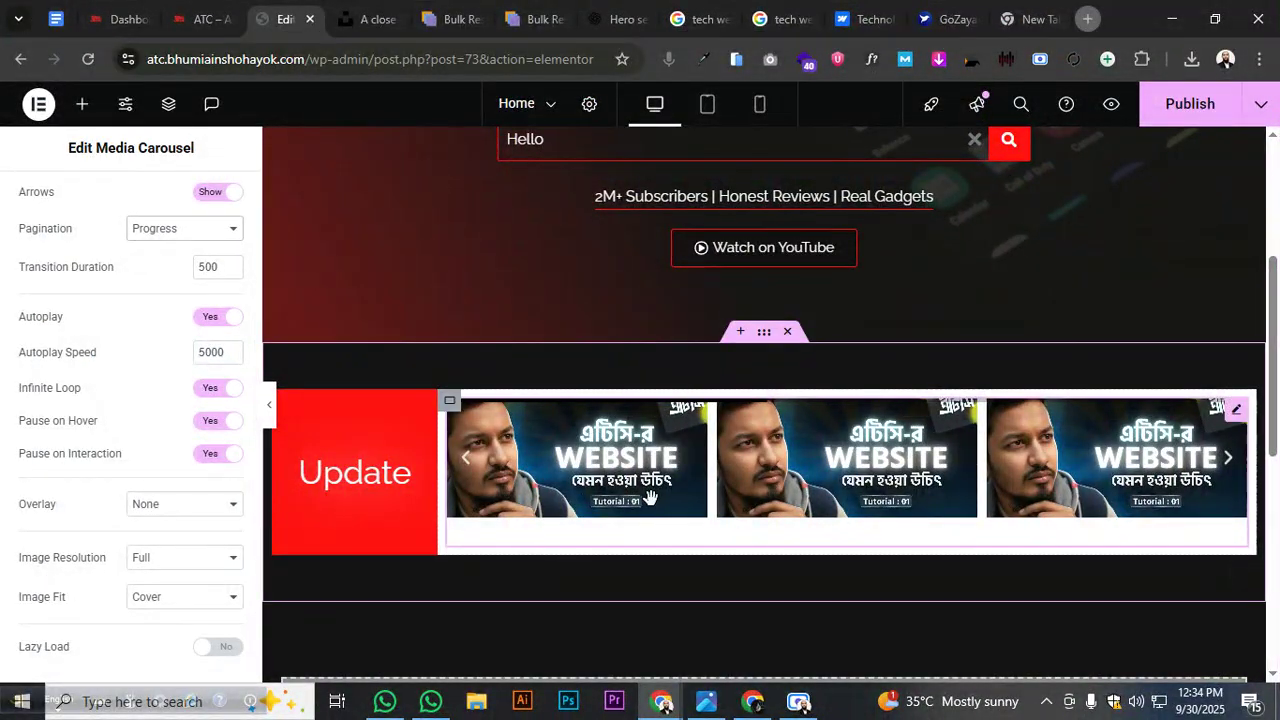
# Keep the carousel's image resolution on Full, try the Contain and Auto image fits, and return to Cover
pyautogui.click(172, 568)
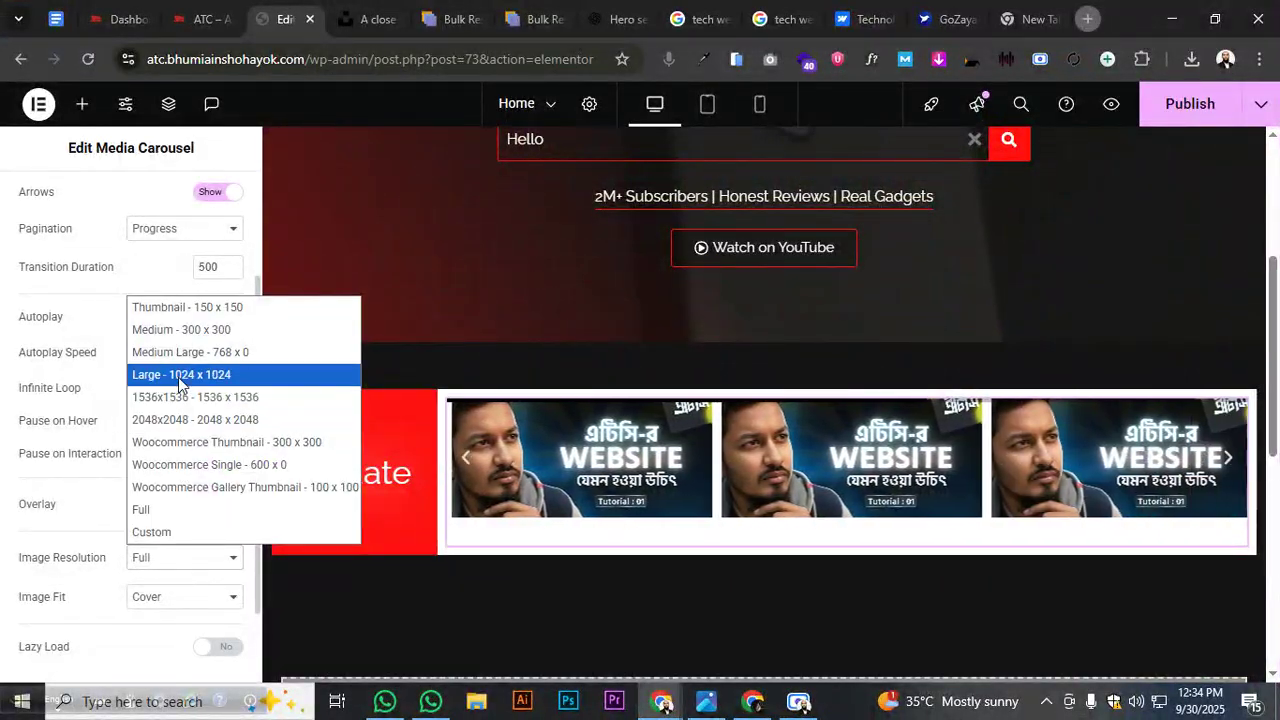
pyautogui.click(177, 510)
pyautogui.click(160, 600)
pyautogui.click(170, 653)
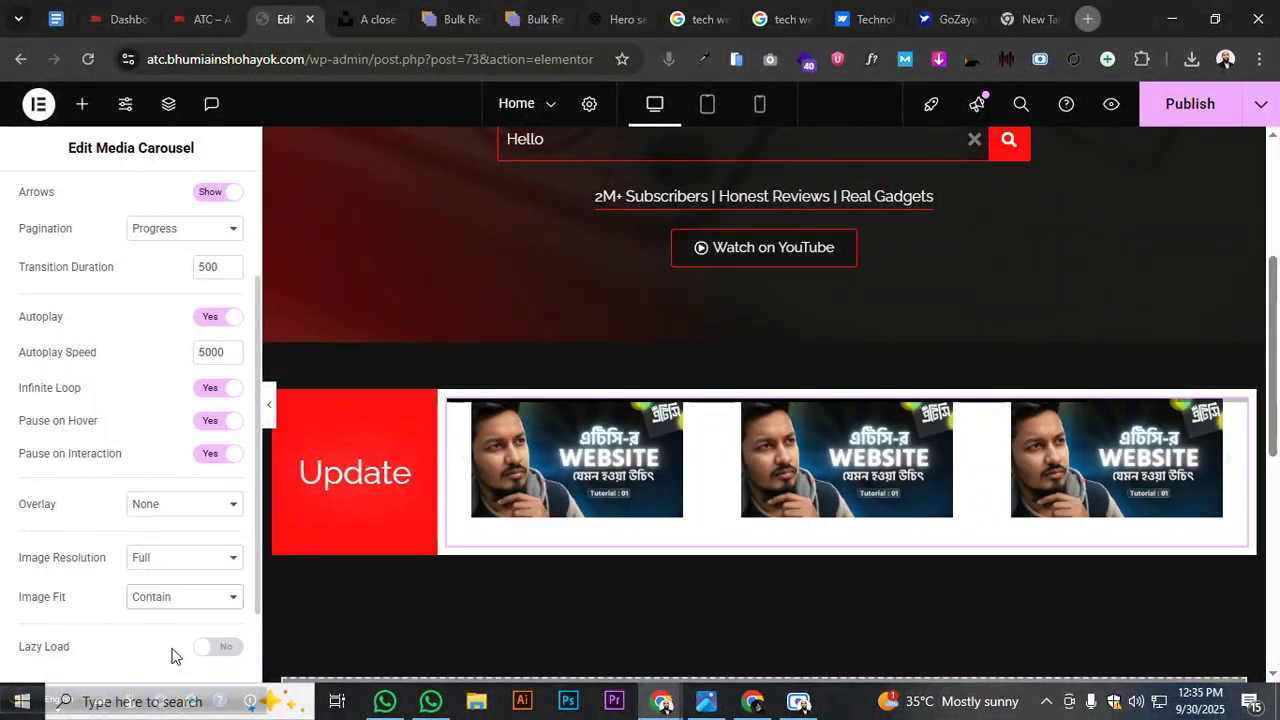
pyautogui.click(181, 612)
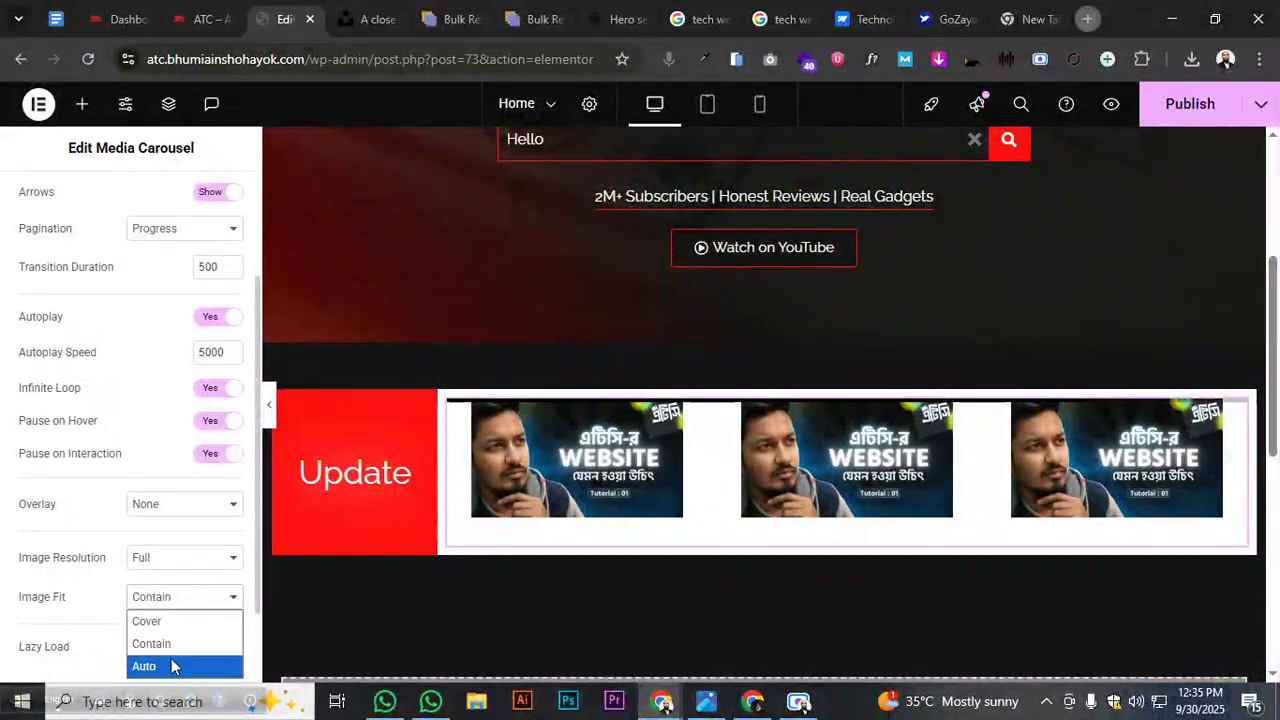
pyautogui.click(171, 661)
pyautogui.click(167, 600)
pyautogui.click(166, 617)
# Try lazy loading on the media carousel and switch it back off
pyautogui.scroll(-2, 168, 600)
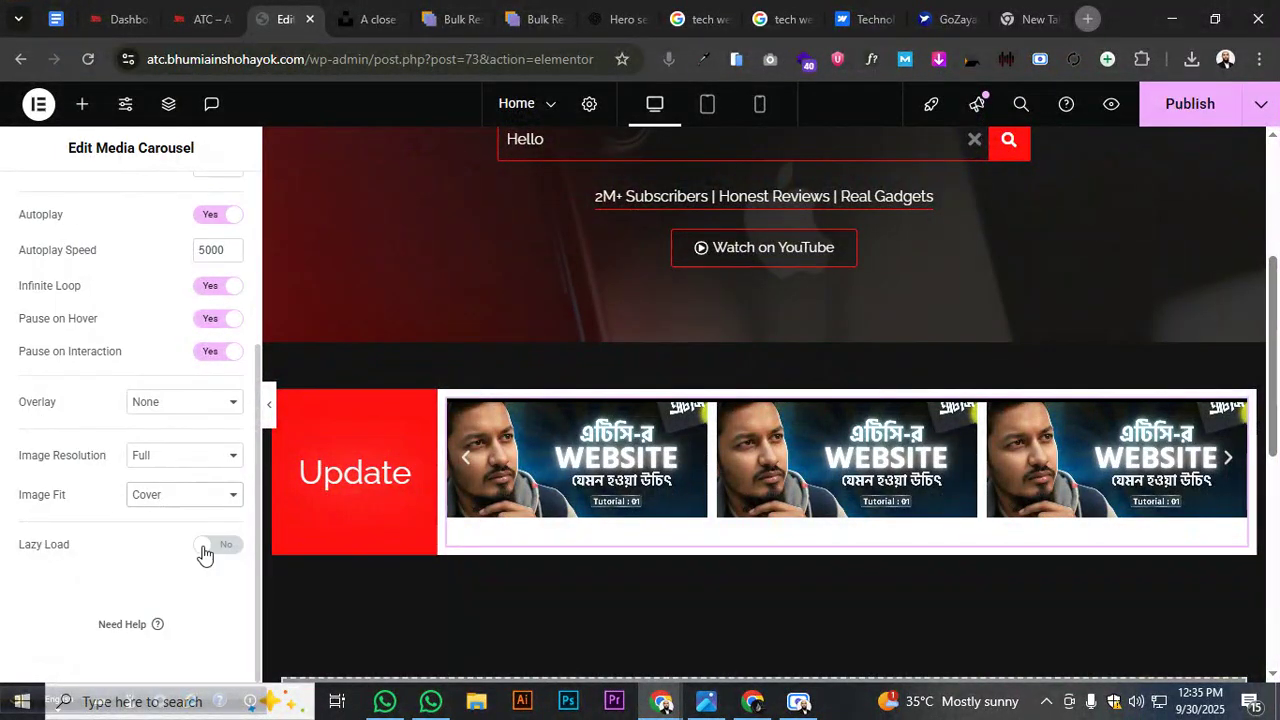
pyautogui.click(211, 548)
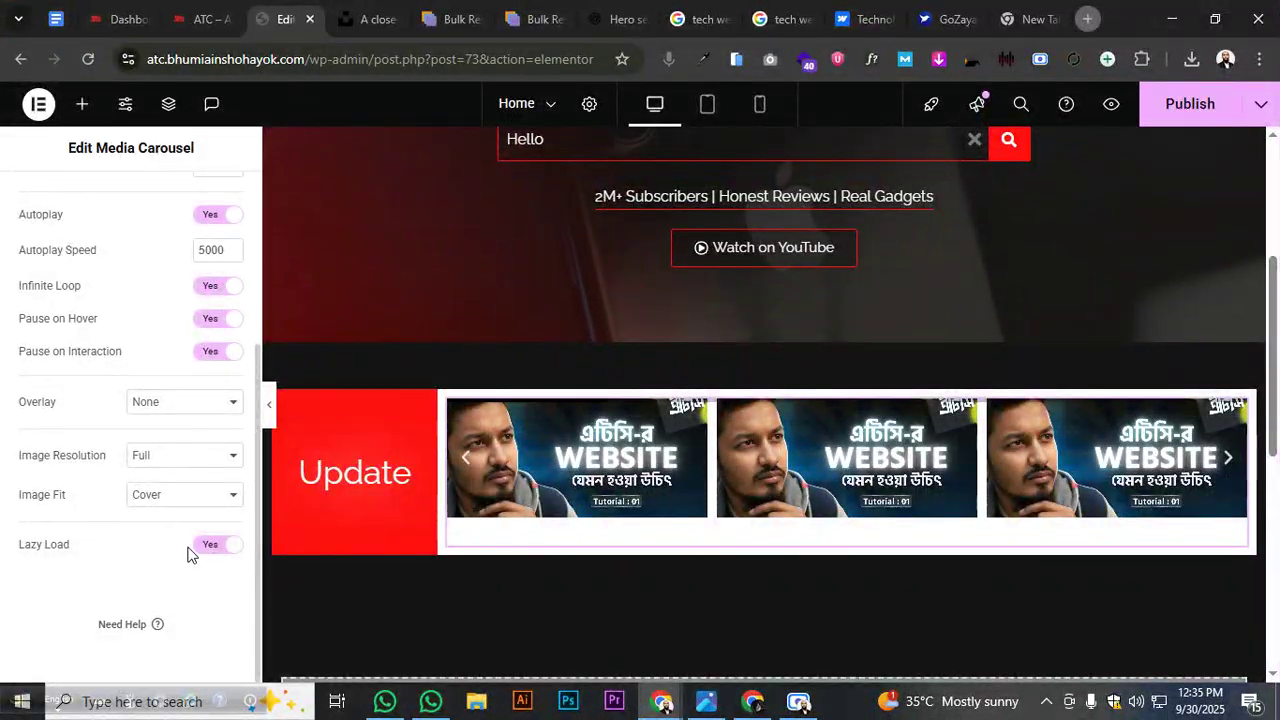
pyautogui.click(206, 550)
# Set the media carousel's pagination to None
pyautogui.scroll(5, 180, 550)
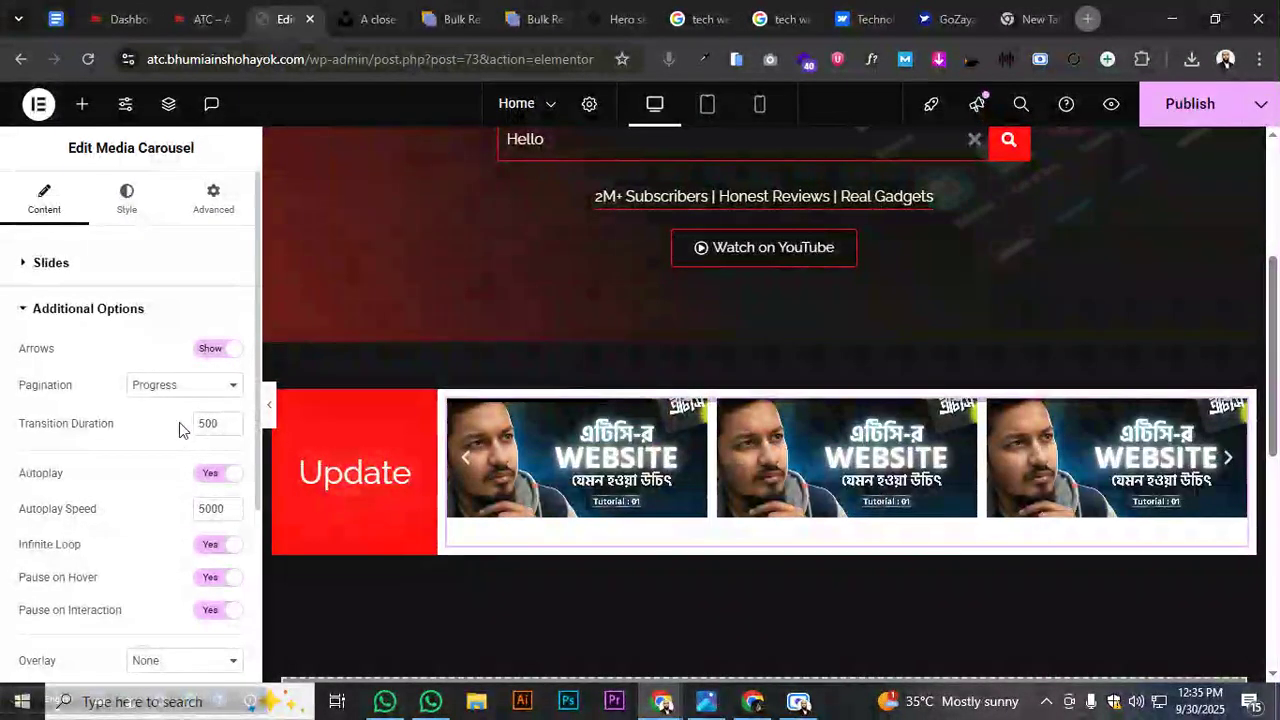
pyautogui.click(174, 388)
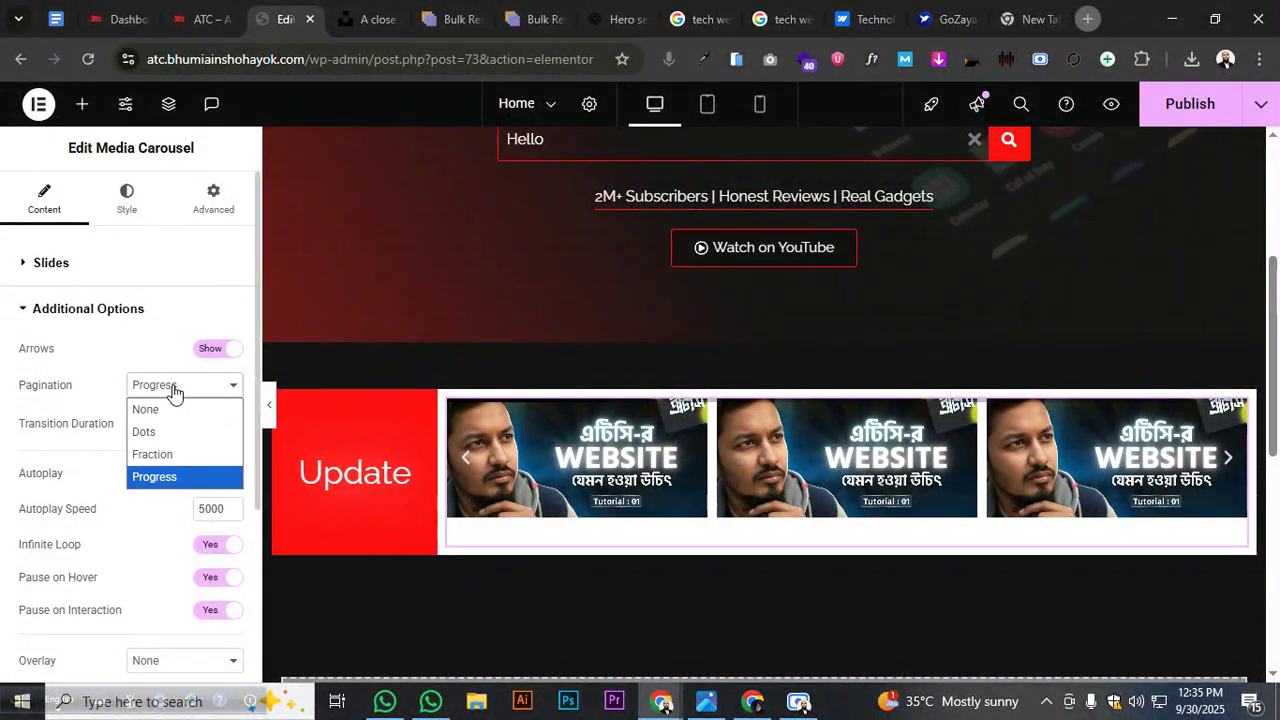
pyautogui.click(168, 409)
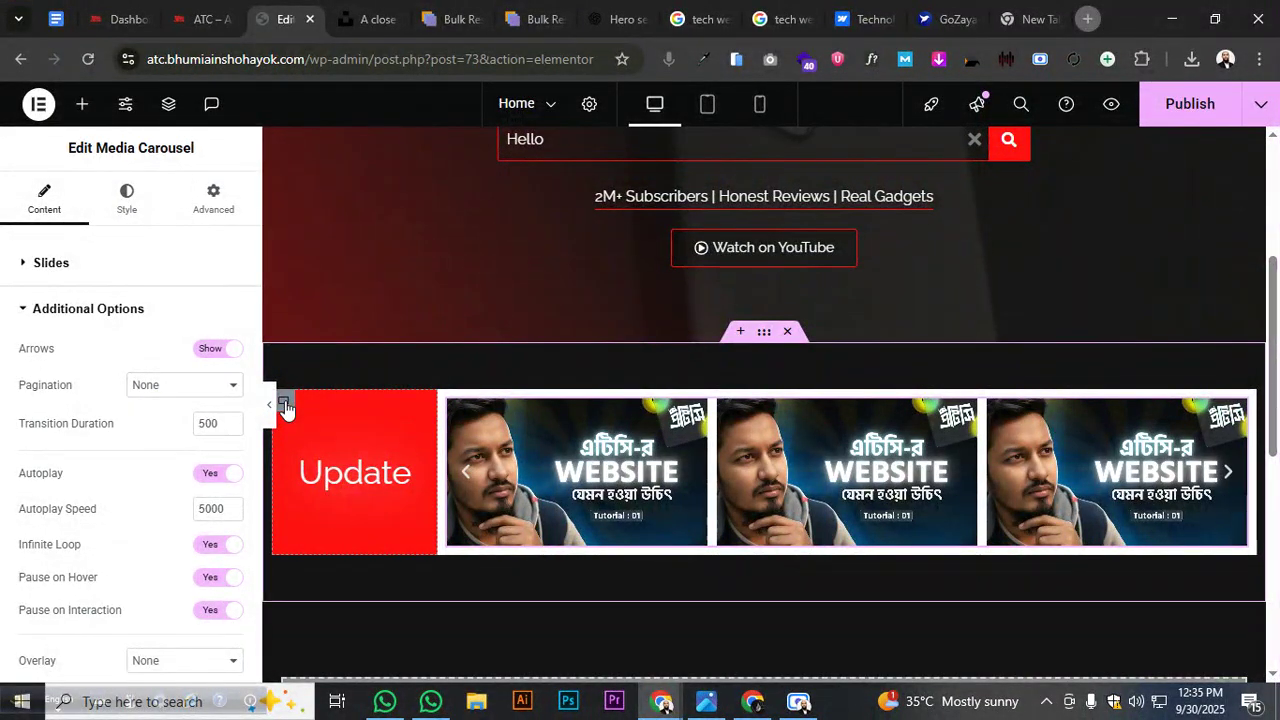
# Set the Top and Left border radius of the red Update container to 5 px and preview the section
pyautogui.click(285, 404)
pyautogui.click(120, 258)
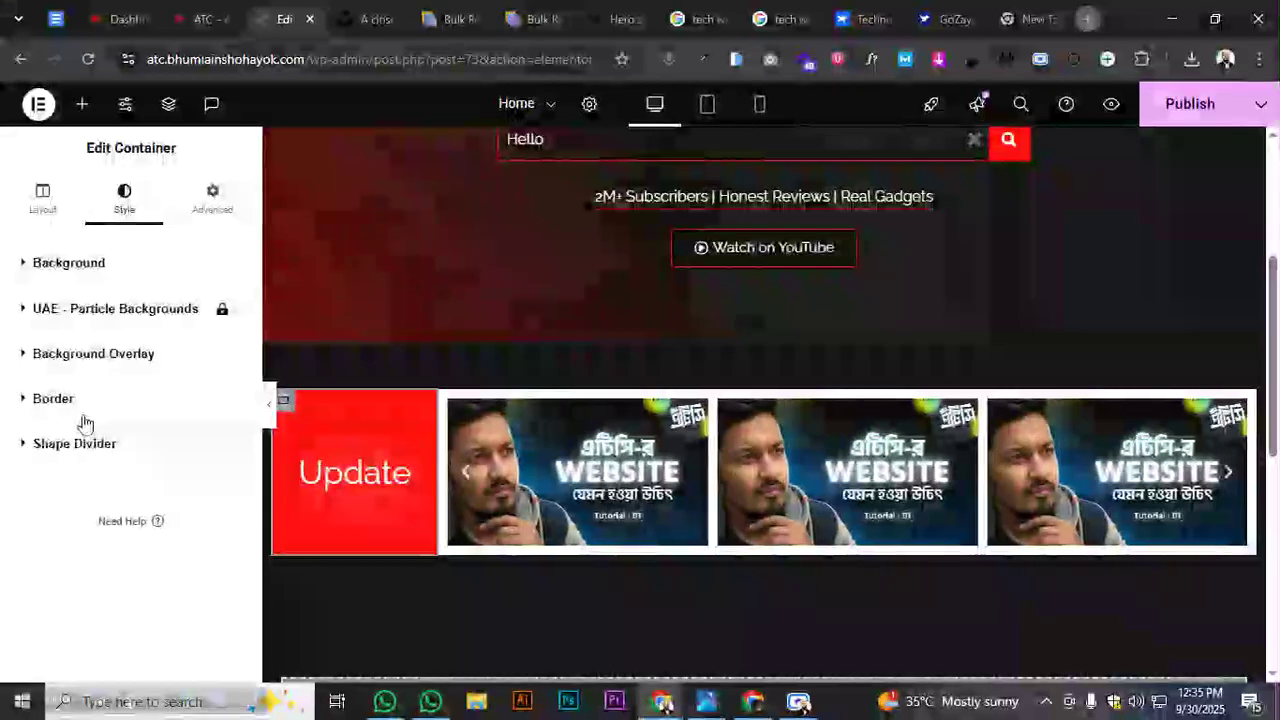
pyautogui.click(75, 400)
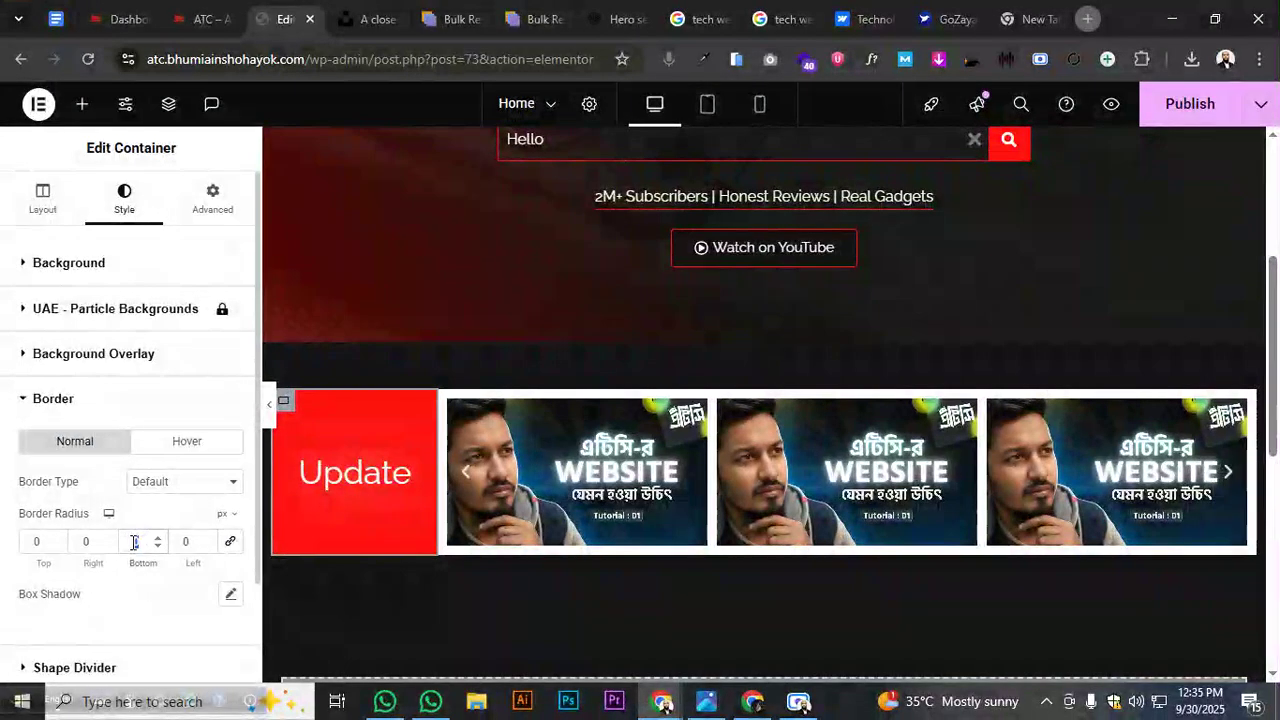
pyautogui.write('5')
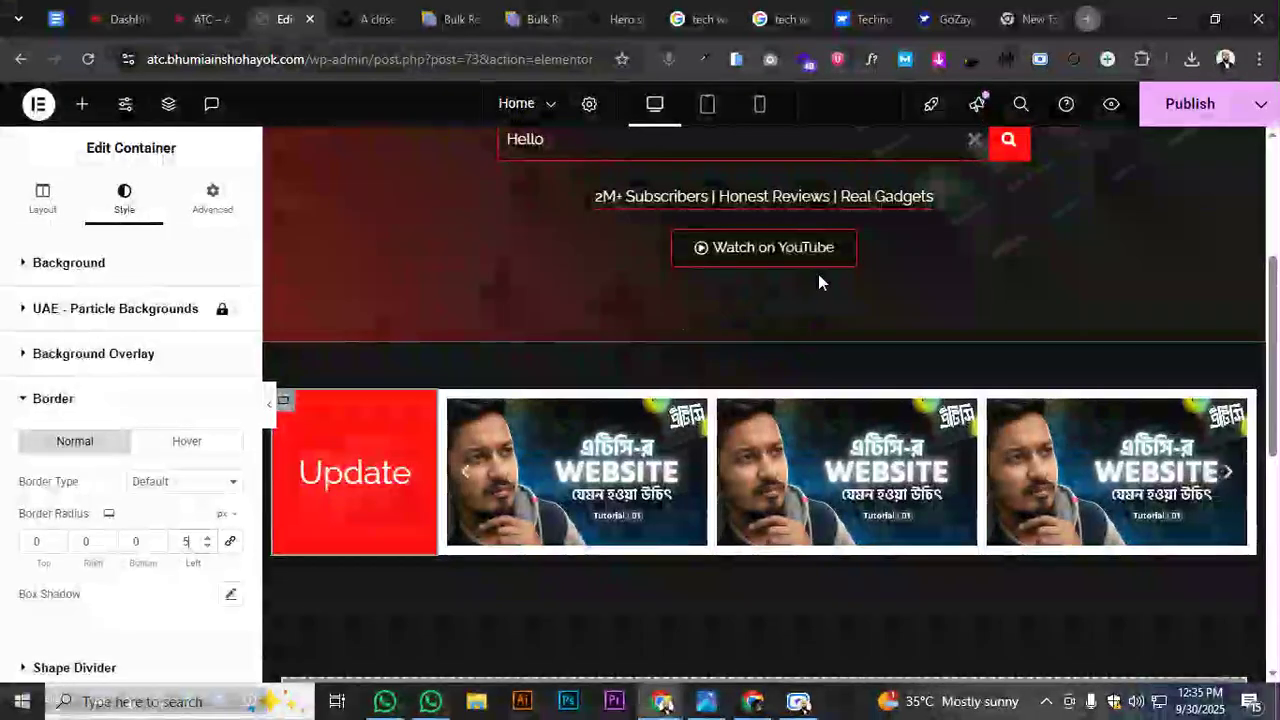
pyautogui.click(768, 338)
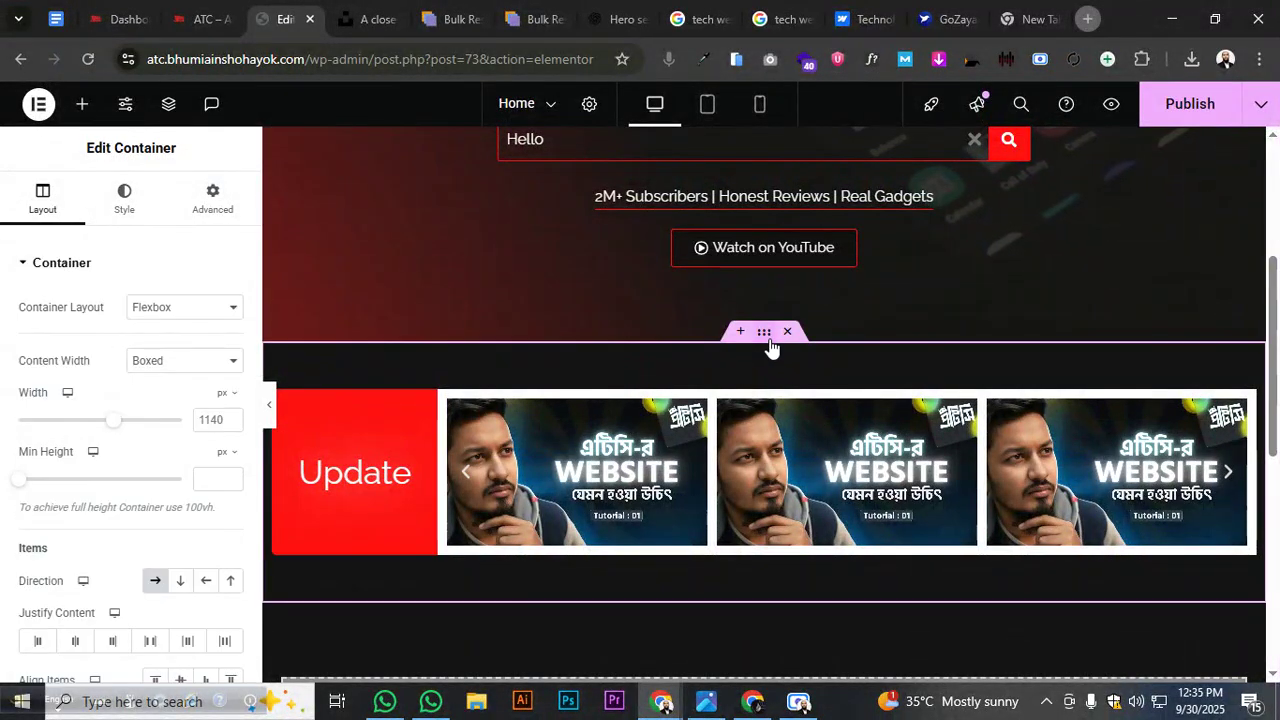
pyautogui.click(124, 198)
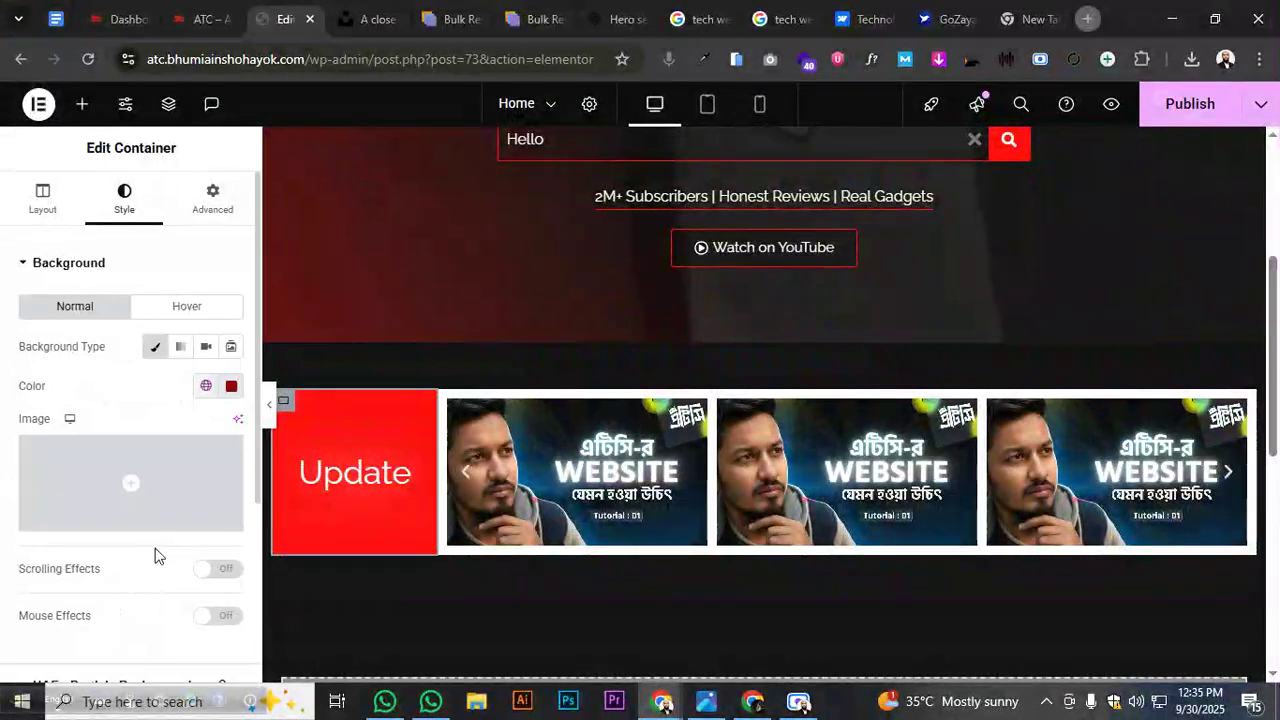
pyautogui.click(65, 264)
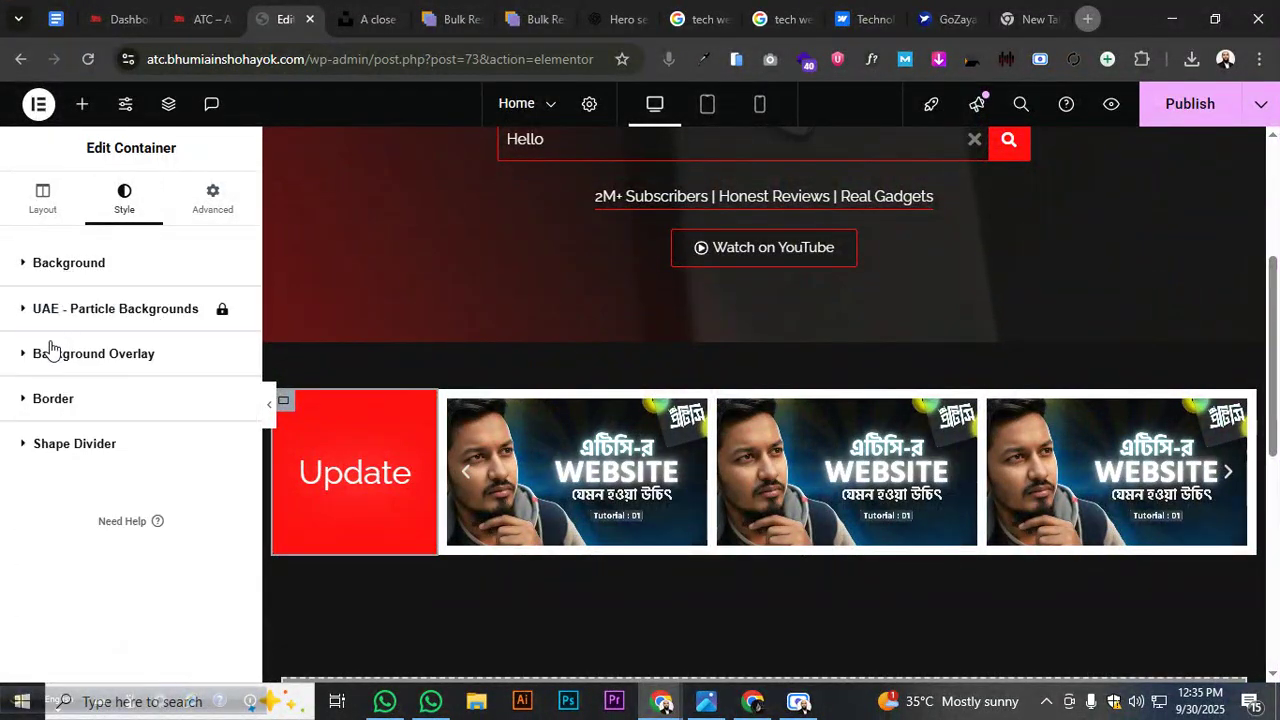
pyautogui.click(50, 399)
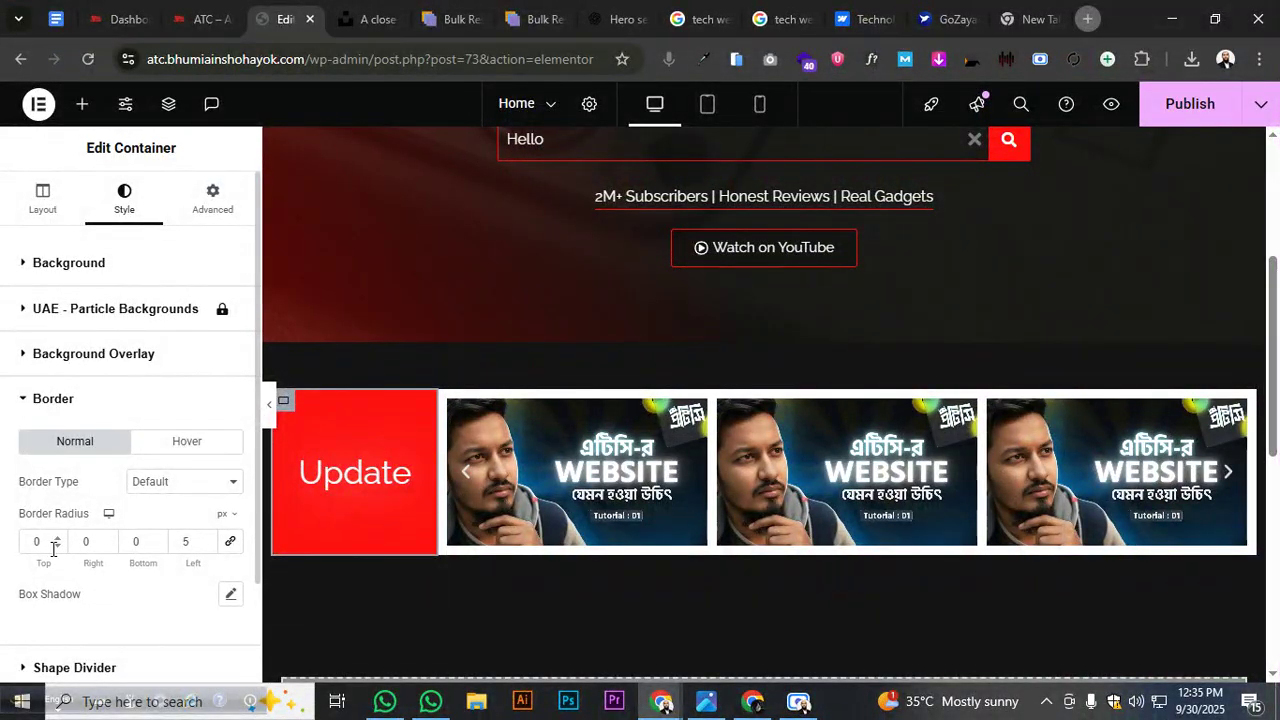
pyautogui.moveTo(46, 543); pyautogui.dragTo(25, 543)
pyautogui.click(762, 334)
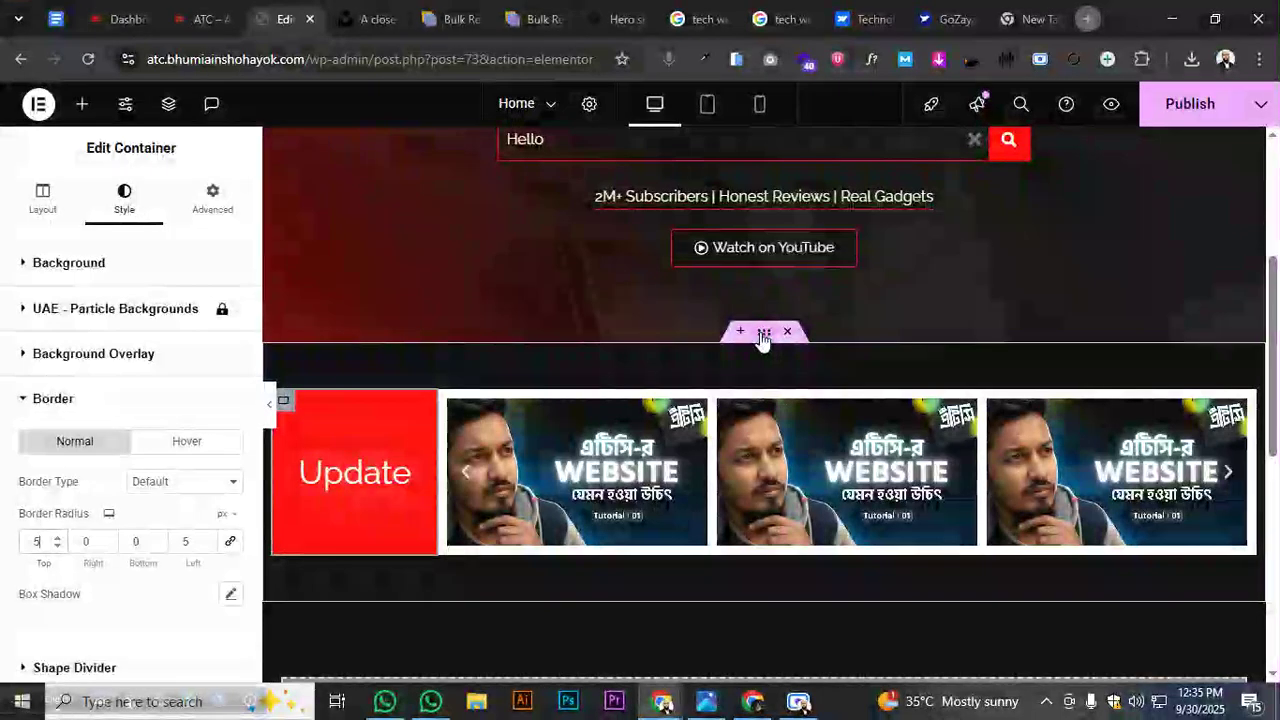
pyautogui.click(270, 408)
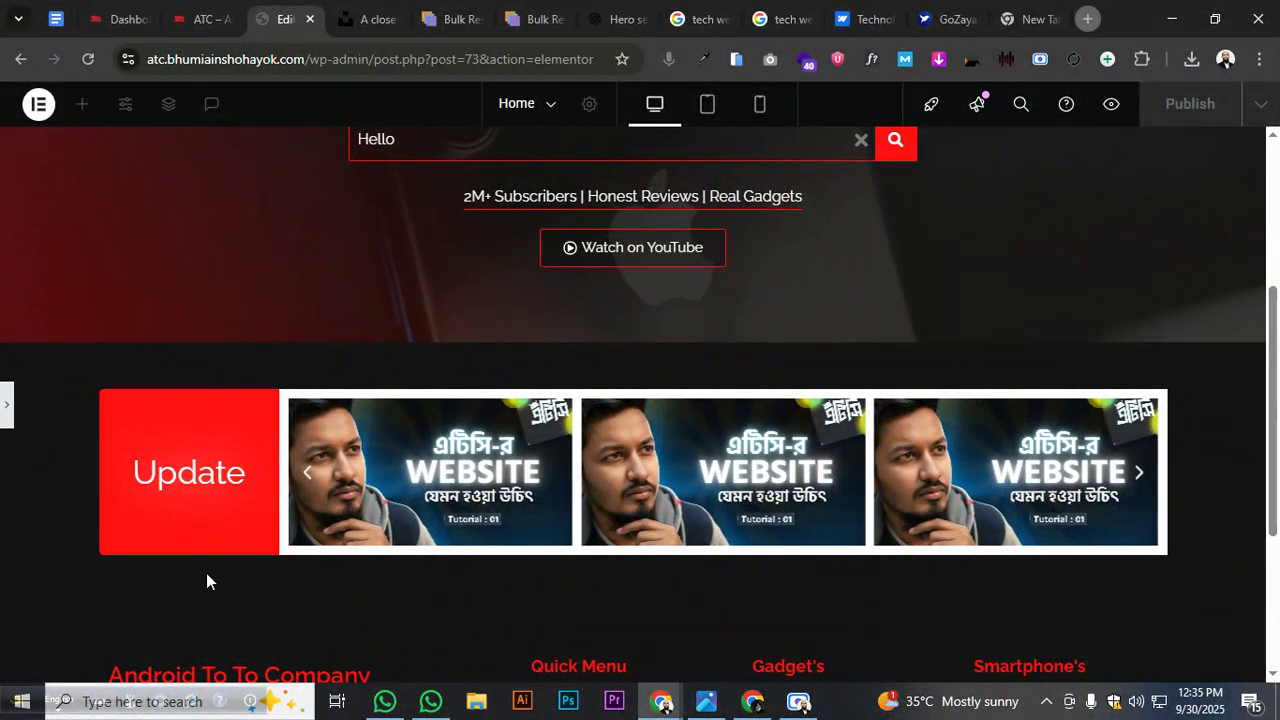
pyautogui.click(6, 408)
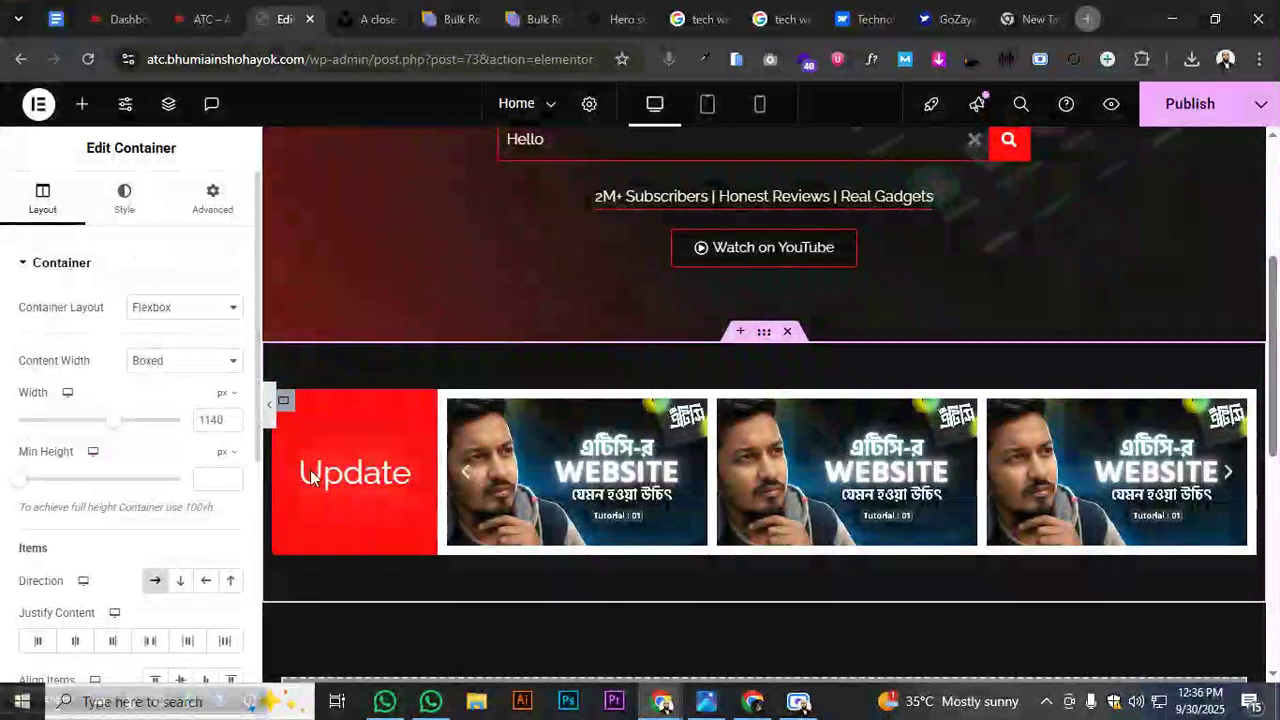
# Duplicate the Update heading and set the red container's direction to column so the headings stack vertically
pyautogui.rightClick(404, 470)
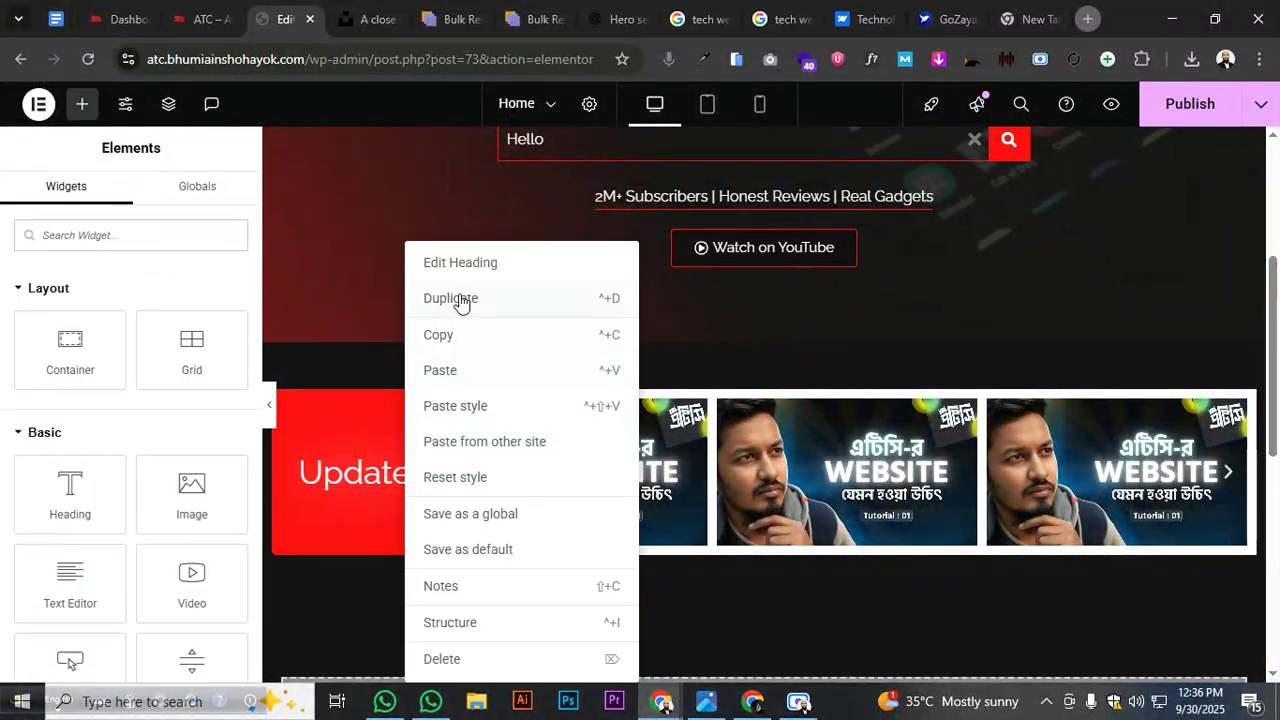
pyautogui.click(428, 294)
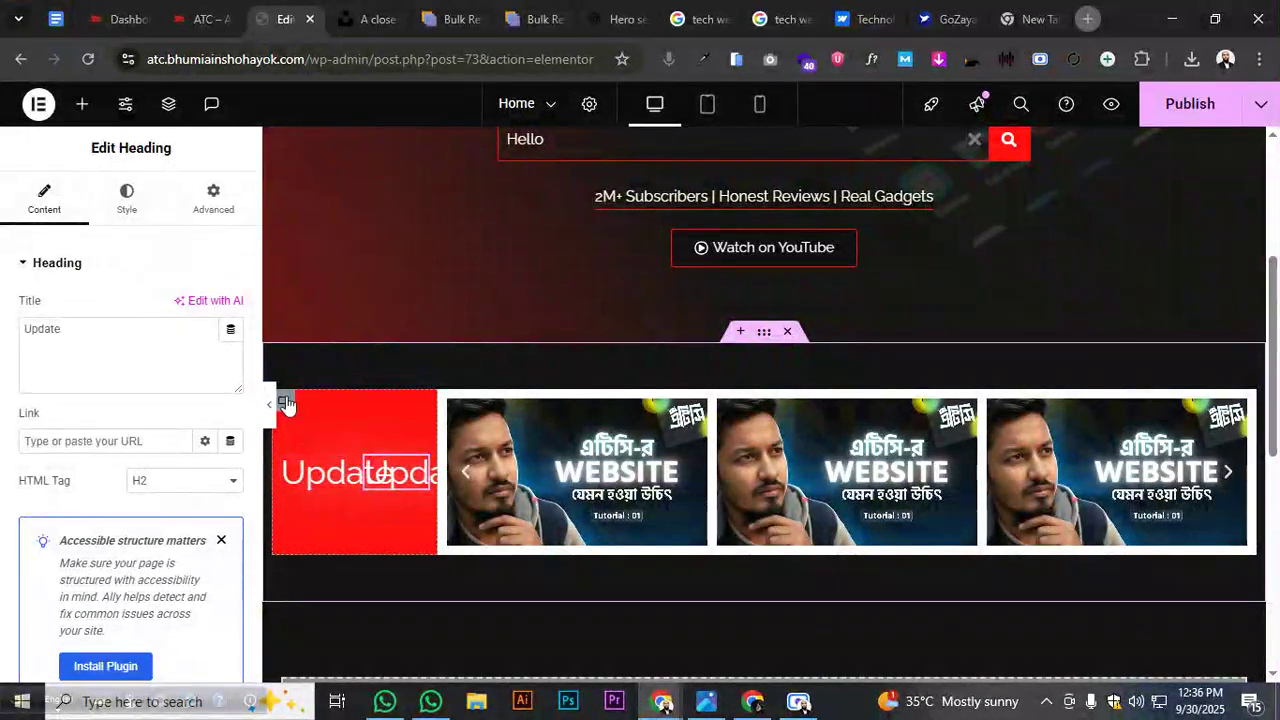
pyautogui.click(285, 403)
pyautogui.click(42, 197)
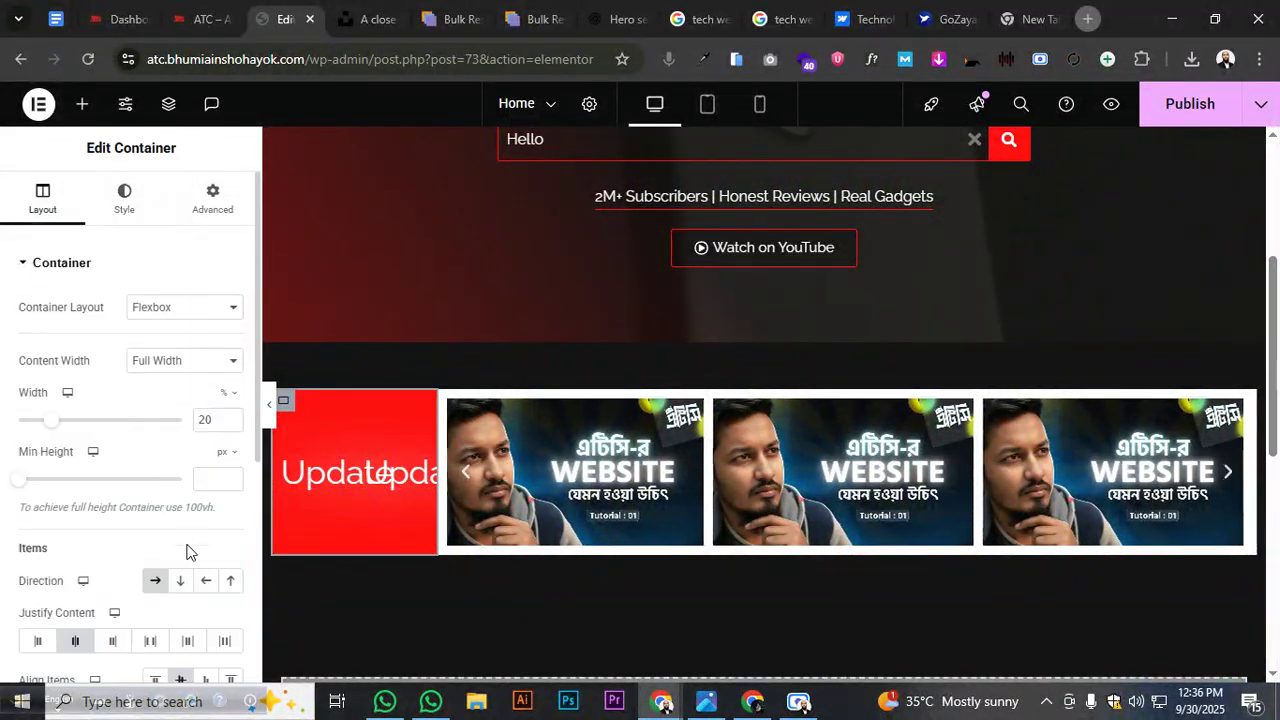
pyautogui.click(181, 581)
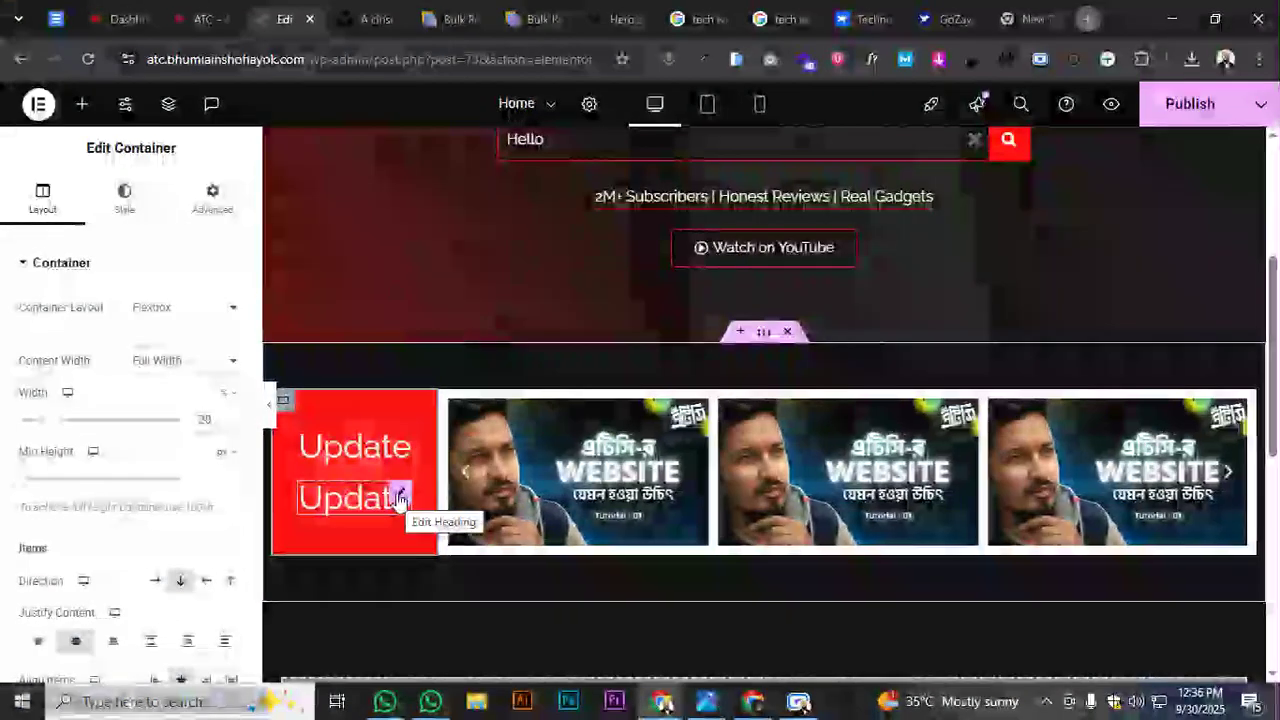
# Change the upper heading's title to "YouTube Update" and delete the duplicate Update heading below it
pyautogui.click(401, 444)
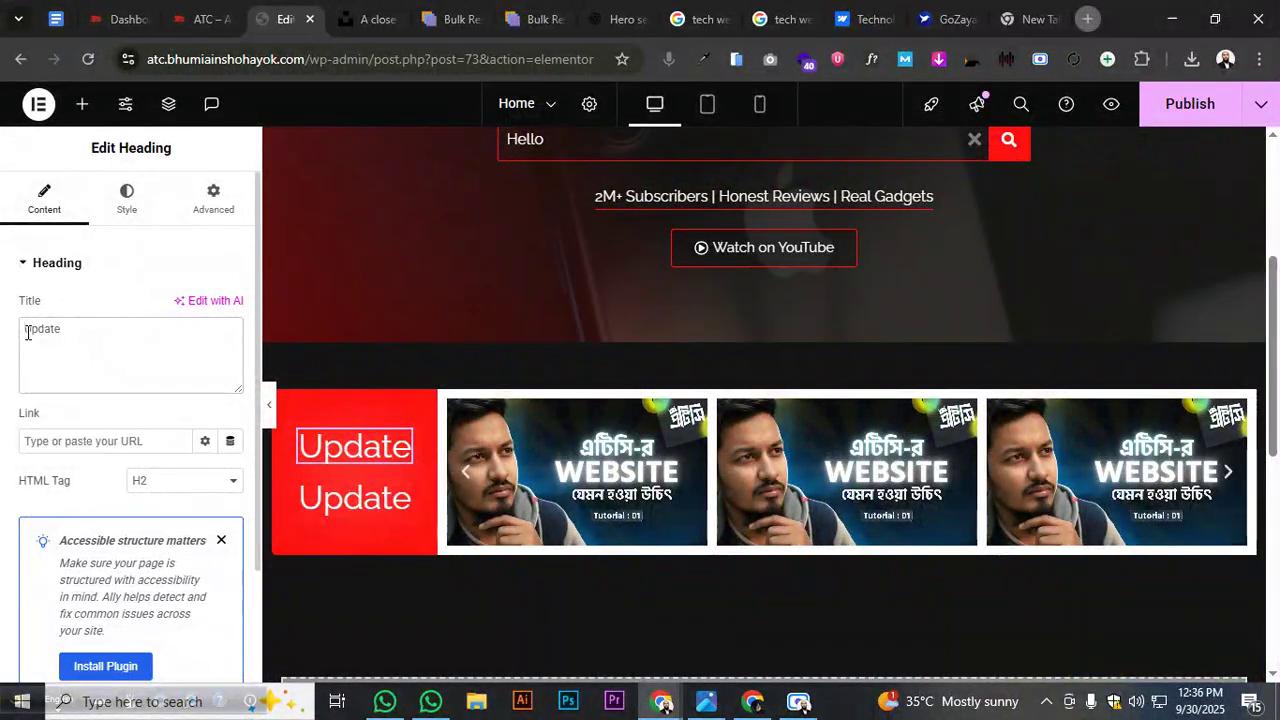
pyautogui.write('YouTU')
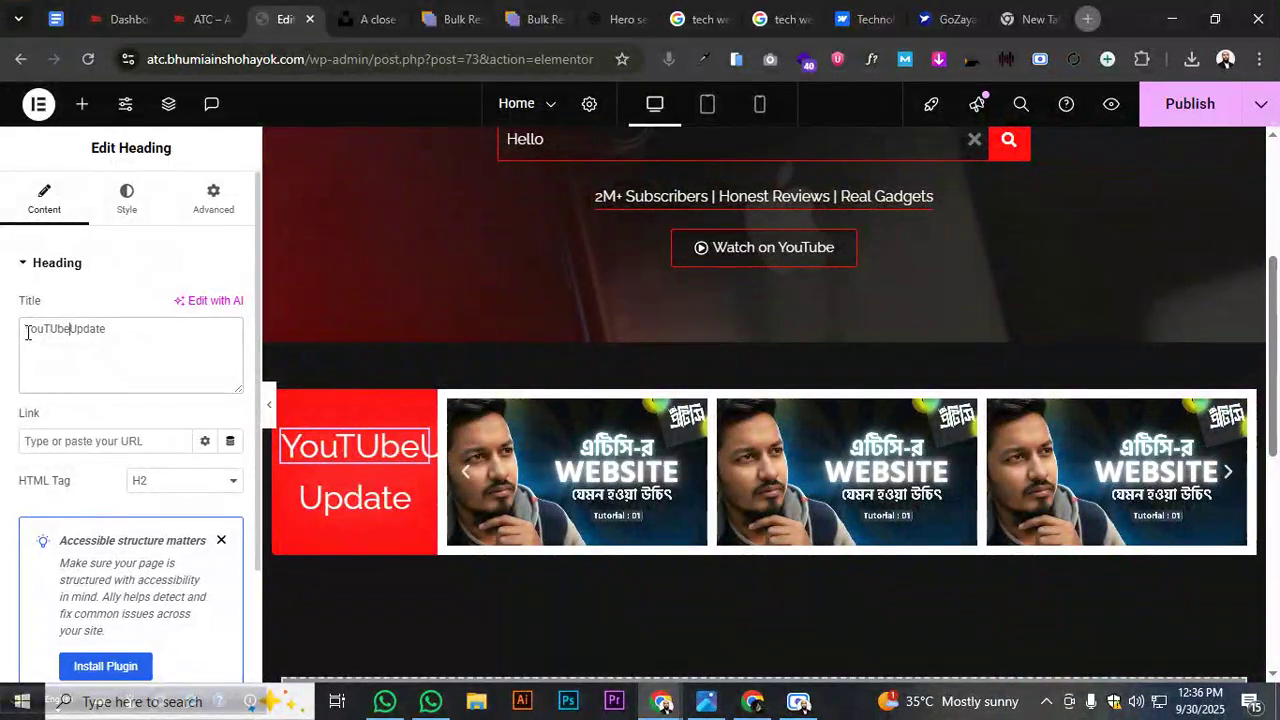
pyautogui.write('be')
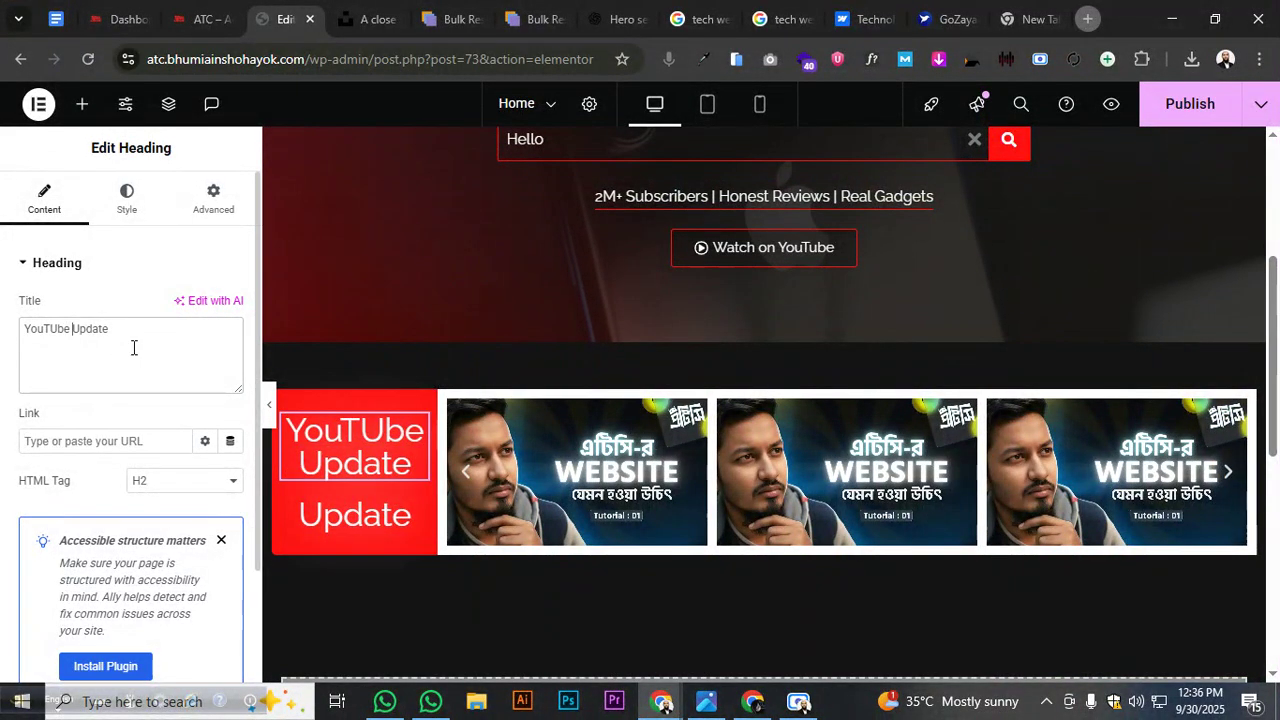
pyautogui.rightClick(375, 516)
pyautogui.click(440, 656)
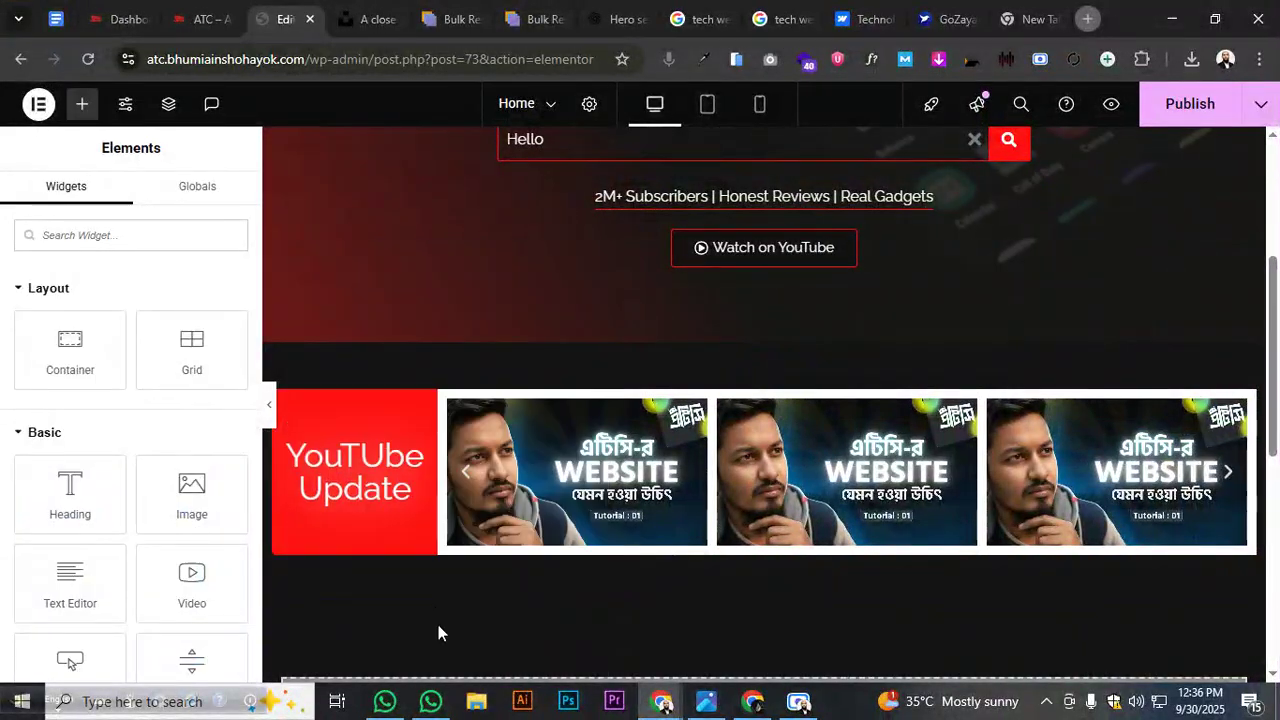
pyautogui.click(416, 453)
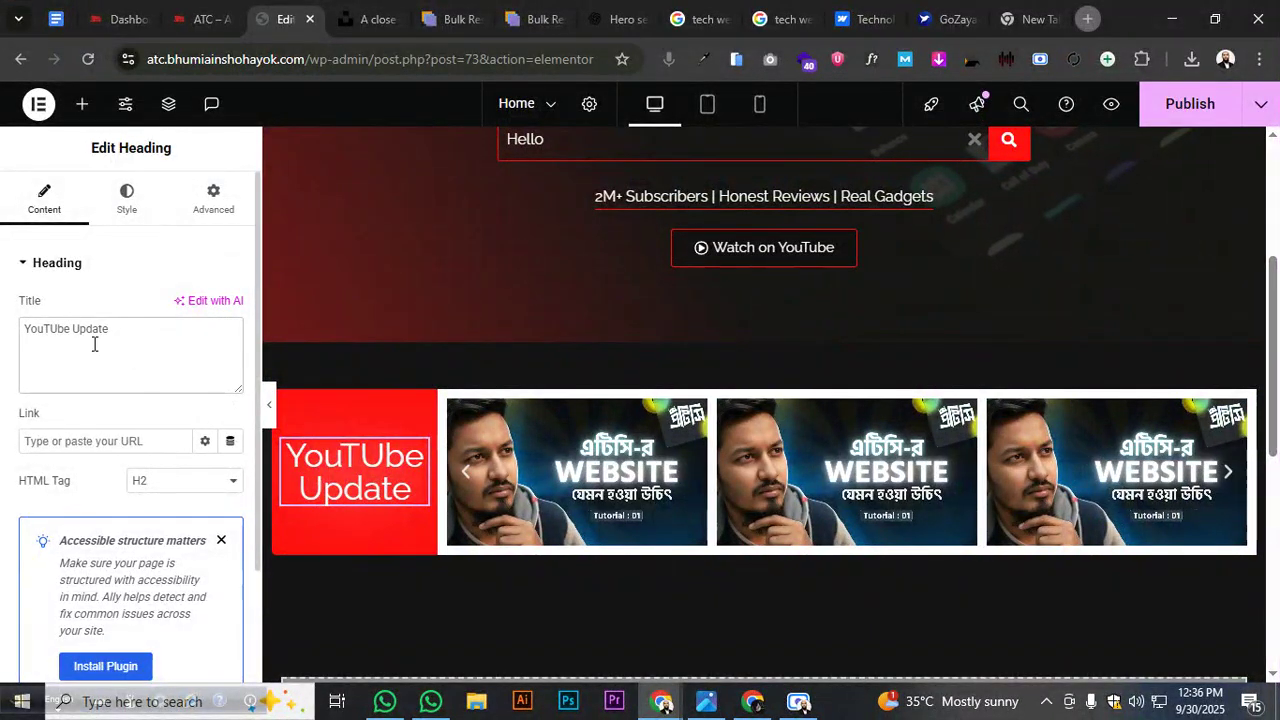
pyautogui.write('u')
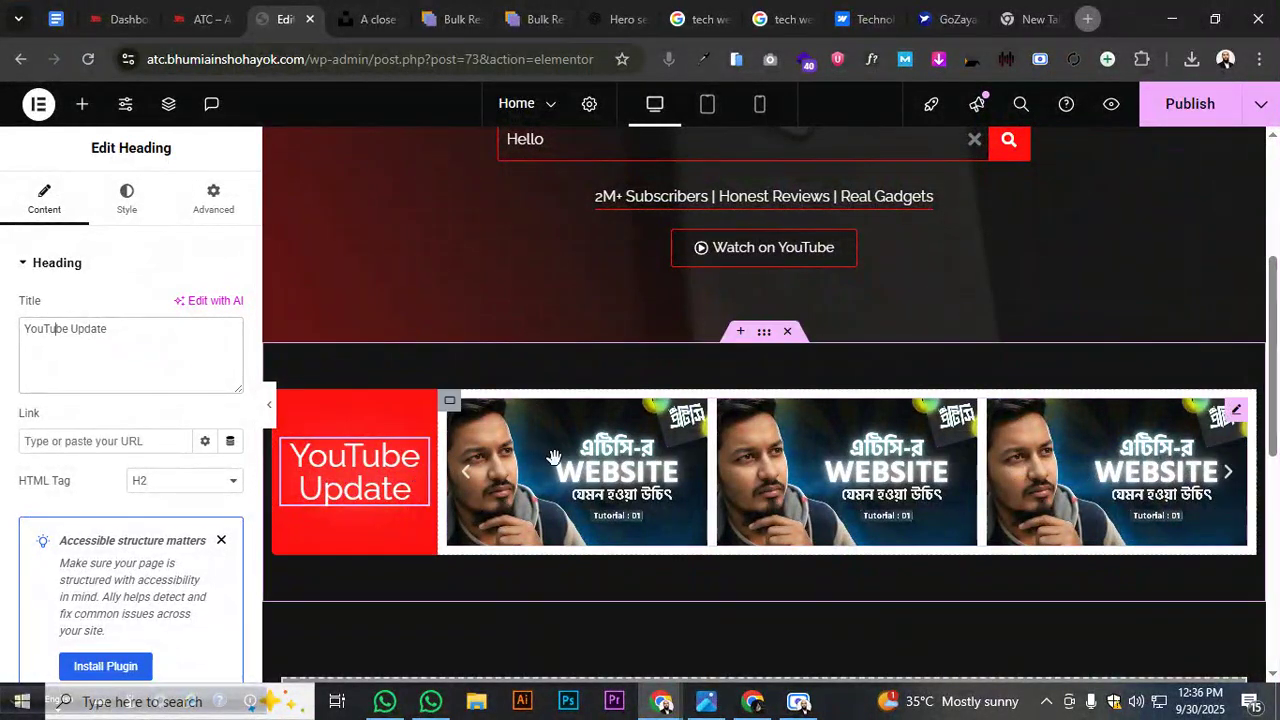
# Try 4 slides per view on the media carousel and return to 3
pyautogui.click(1237, 420)
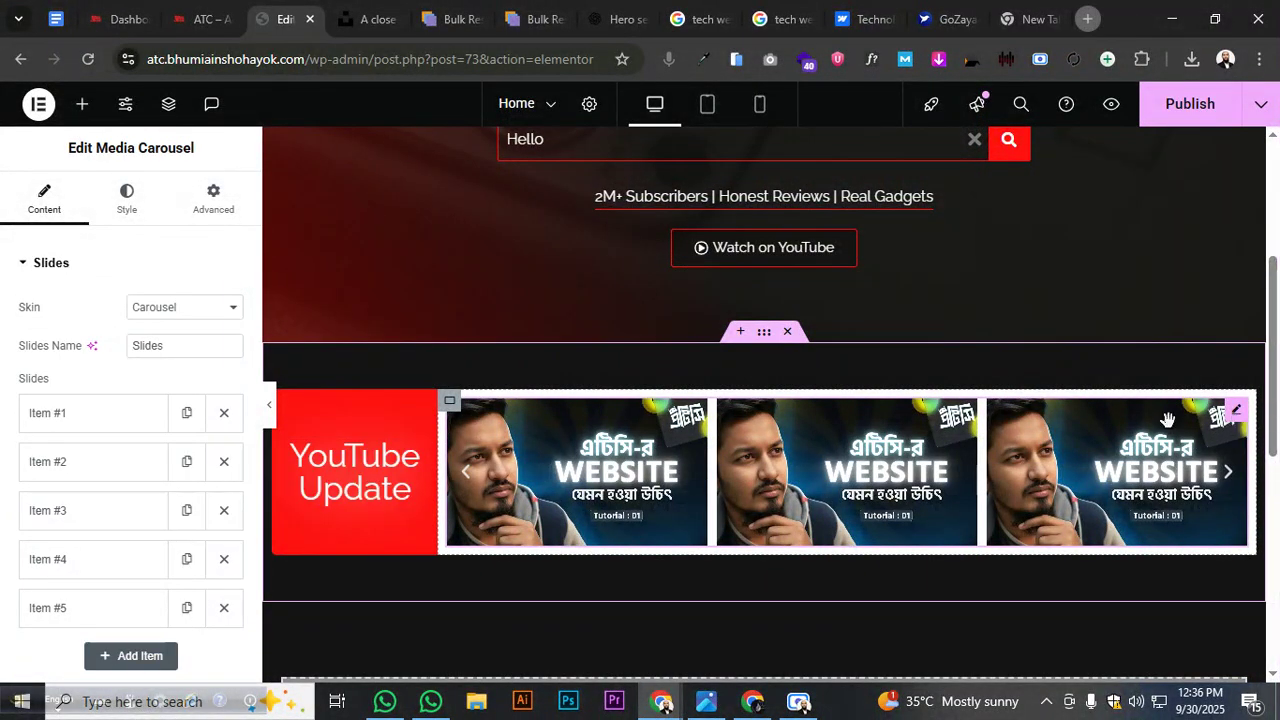
pyautogui.scroll(-3, 178, 405)
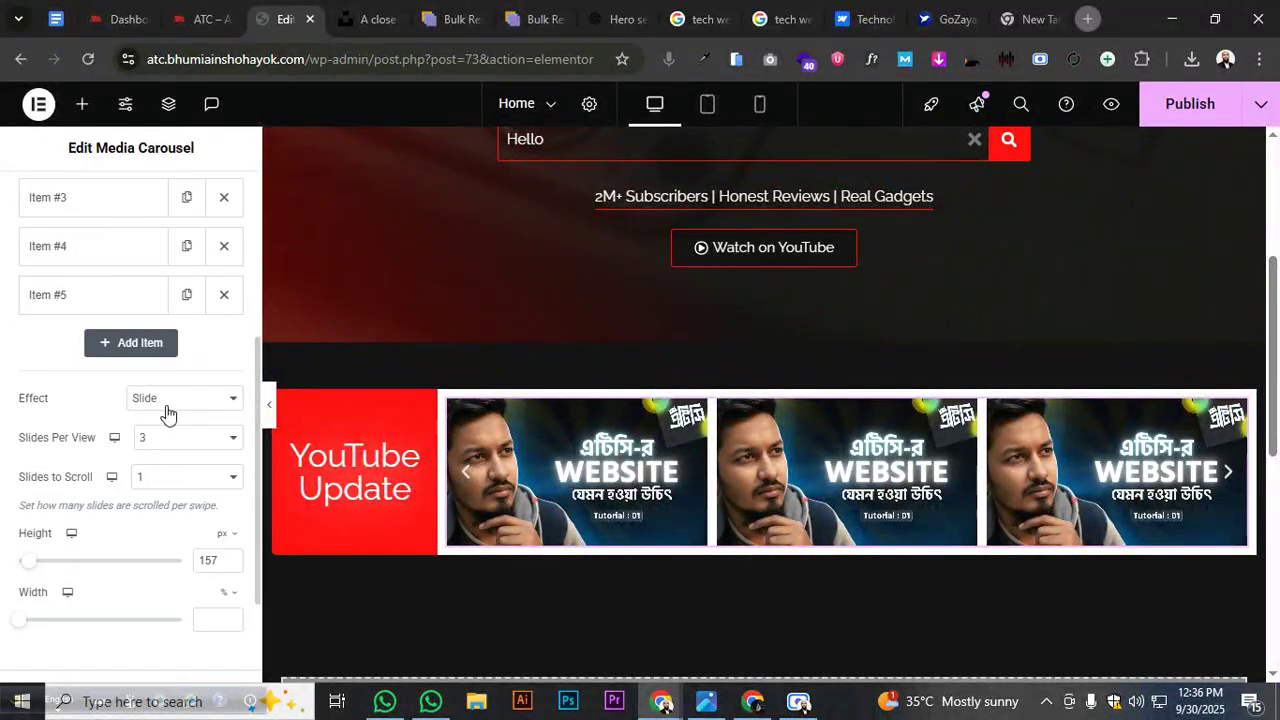
pyautogui.click(176, 447)
pyautogui.click(182, 257)
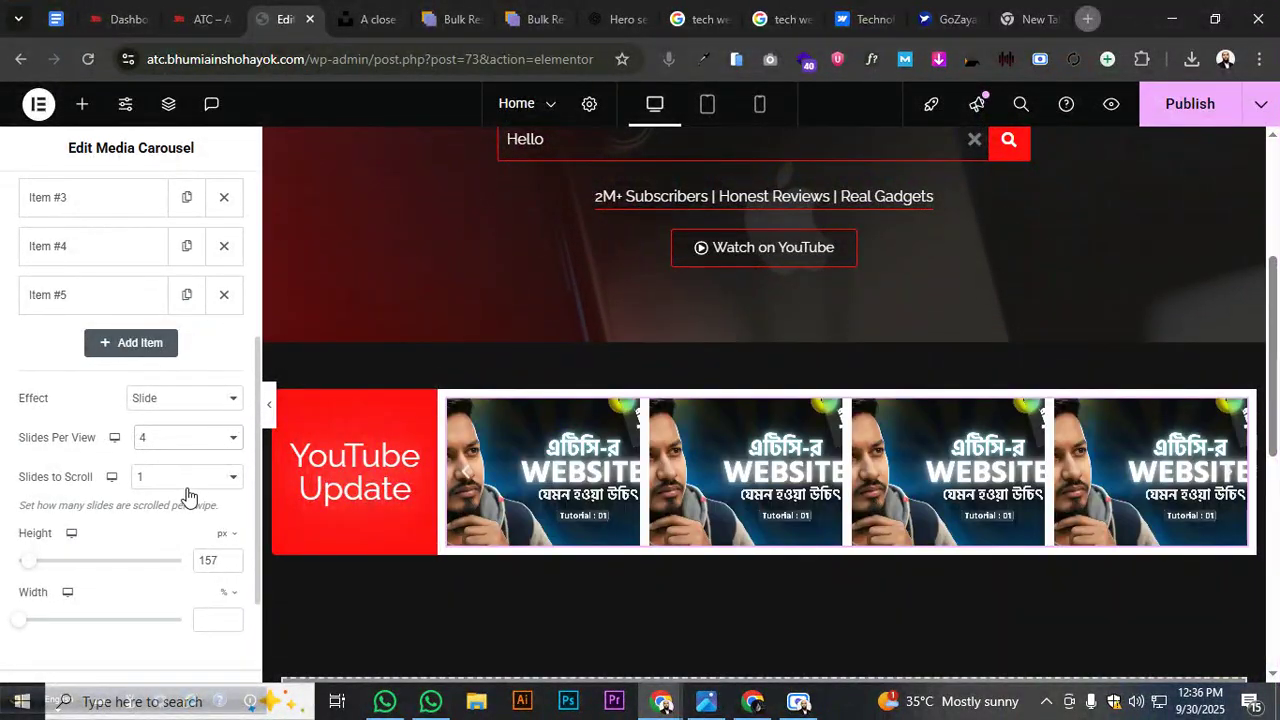
pyautogui.click(196, 447)
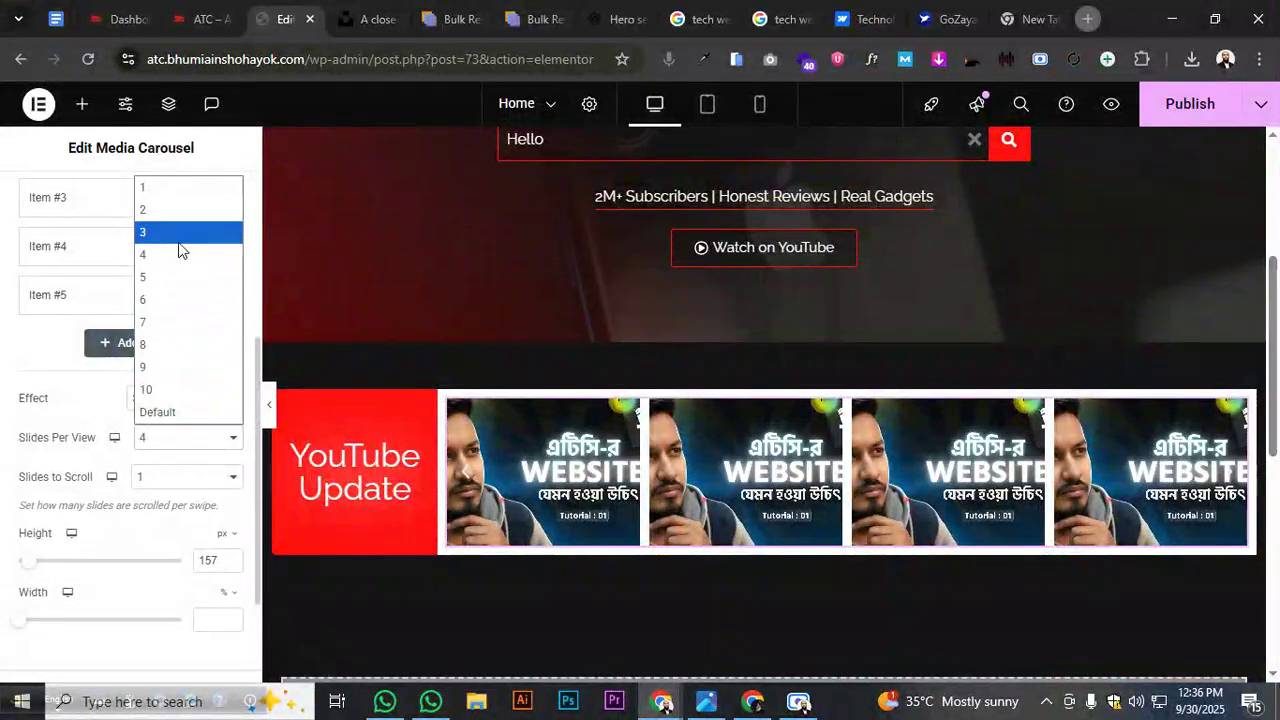
pyautogui.click(181, 249)
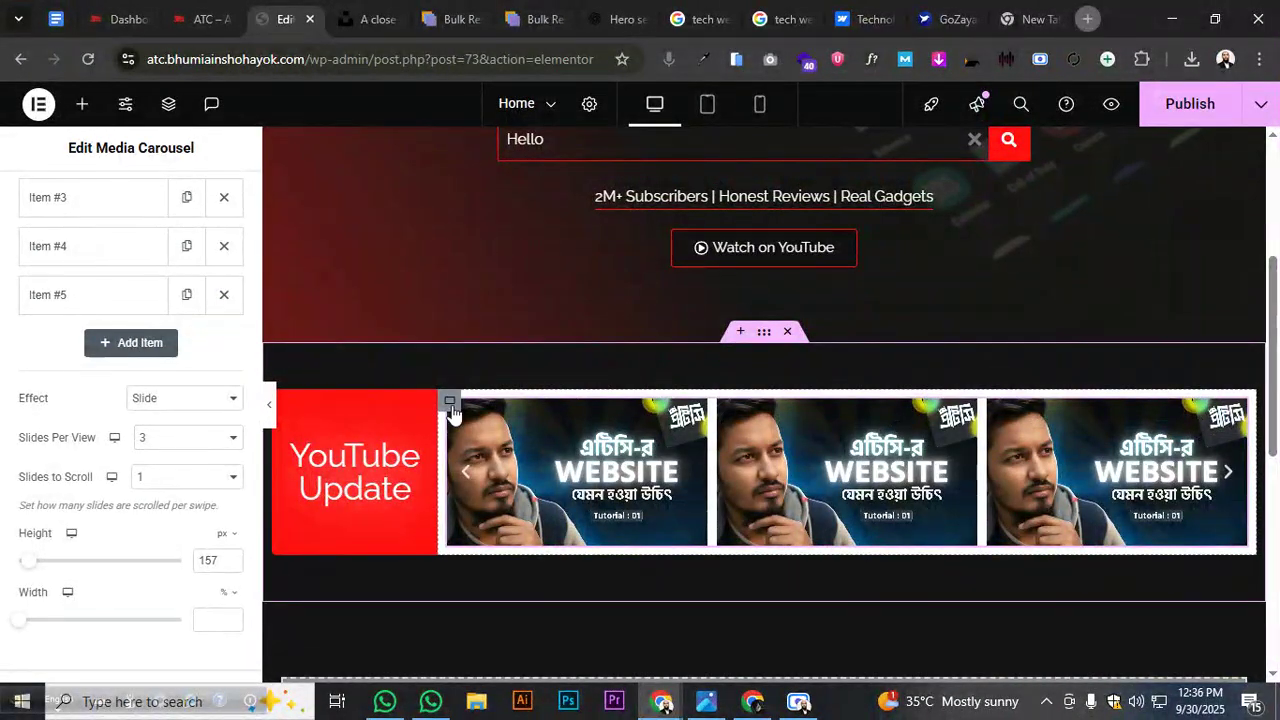
# Set the Right and Bottom border radius of the white container around the carousel to 5 px
pyautogui.click(451, 406)
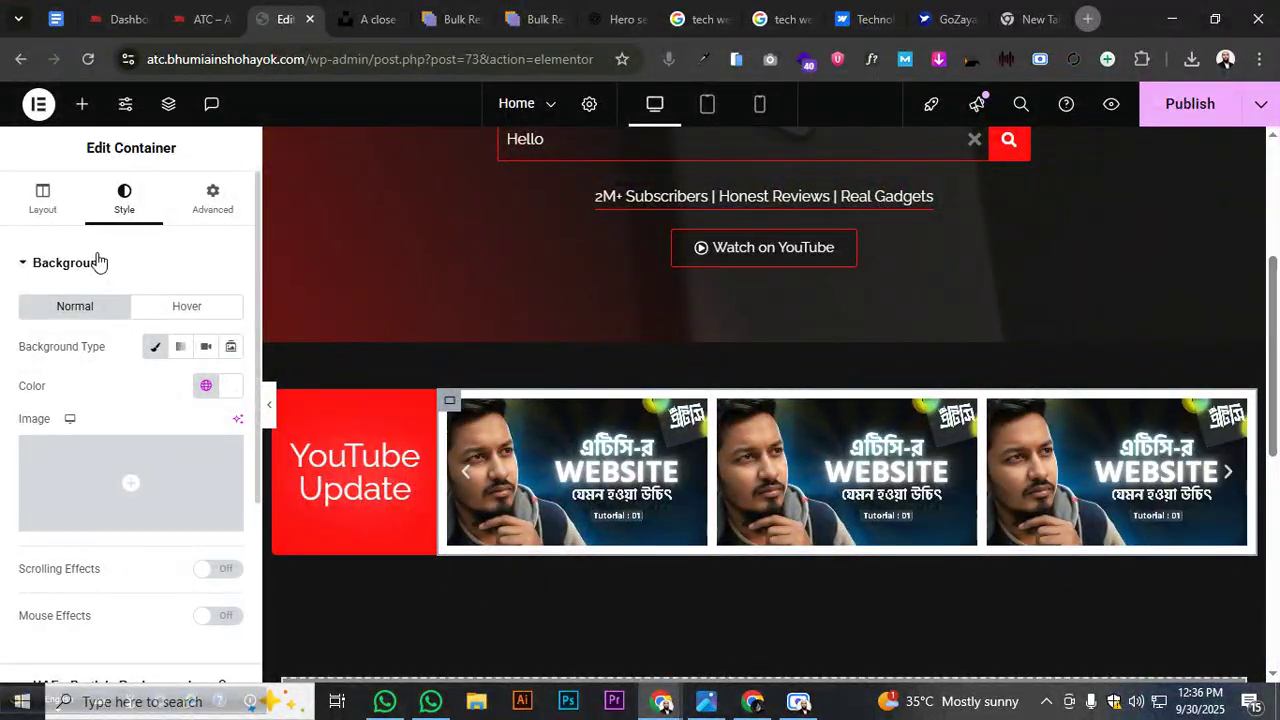
pyautogui.click(98, 262)
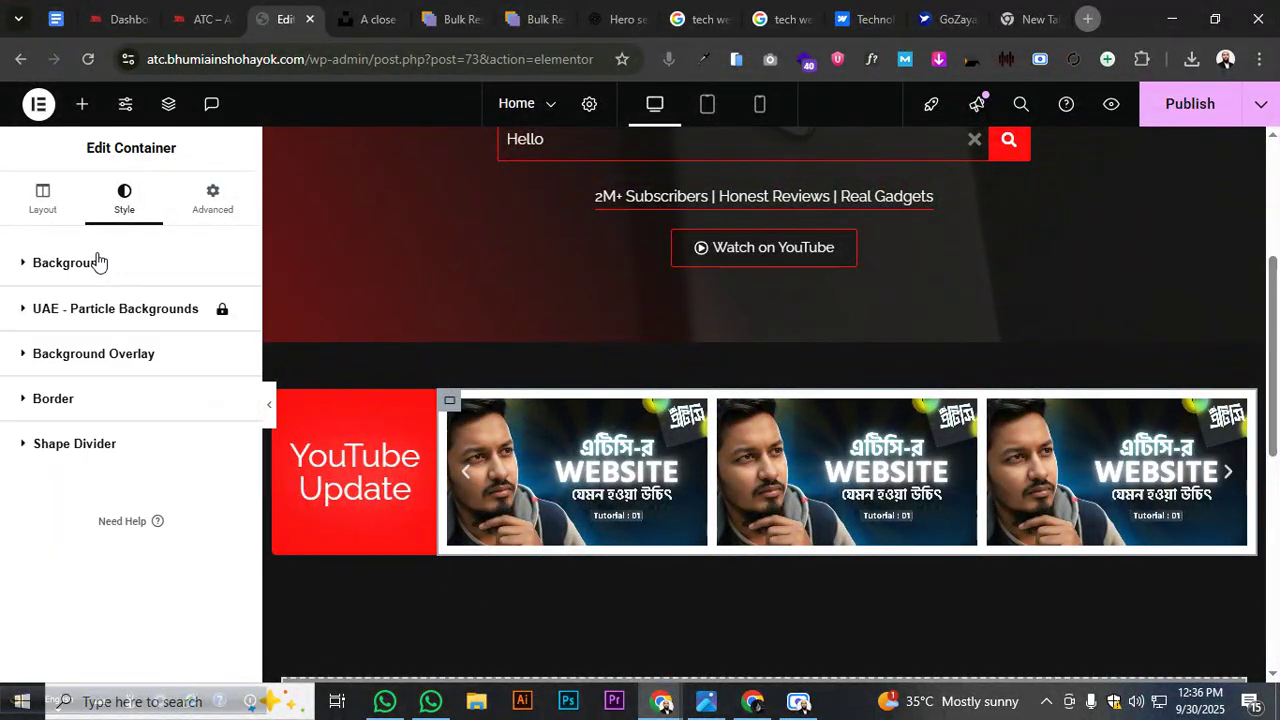
pyautogui.click(106, 401)
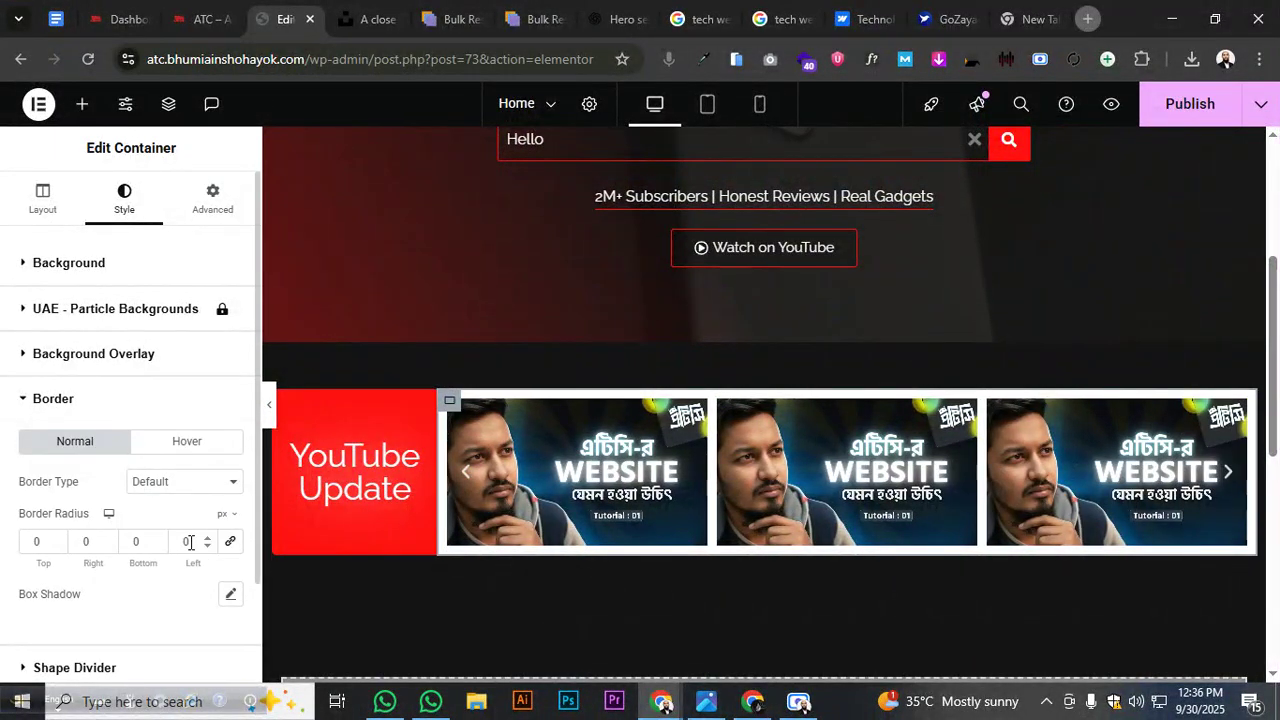
pyautogui.click(133, 541)
pyautogui.write('5')
pyautogui.click(84, 541)
pyautogui.write('5')
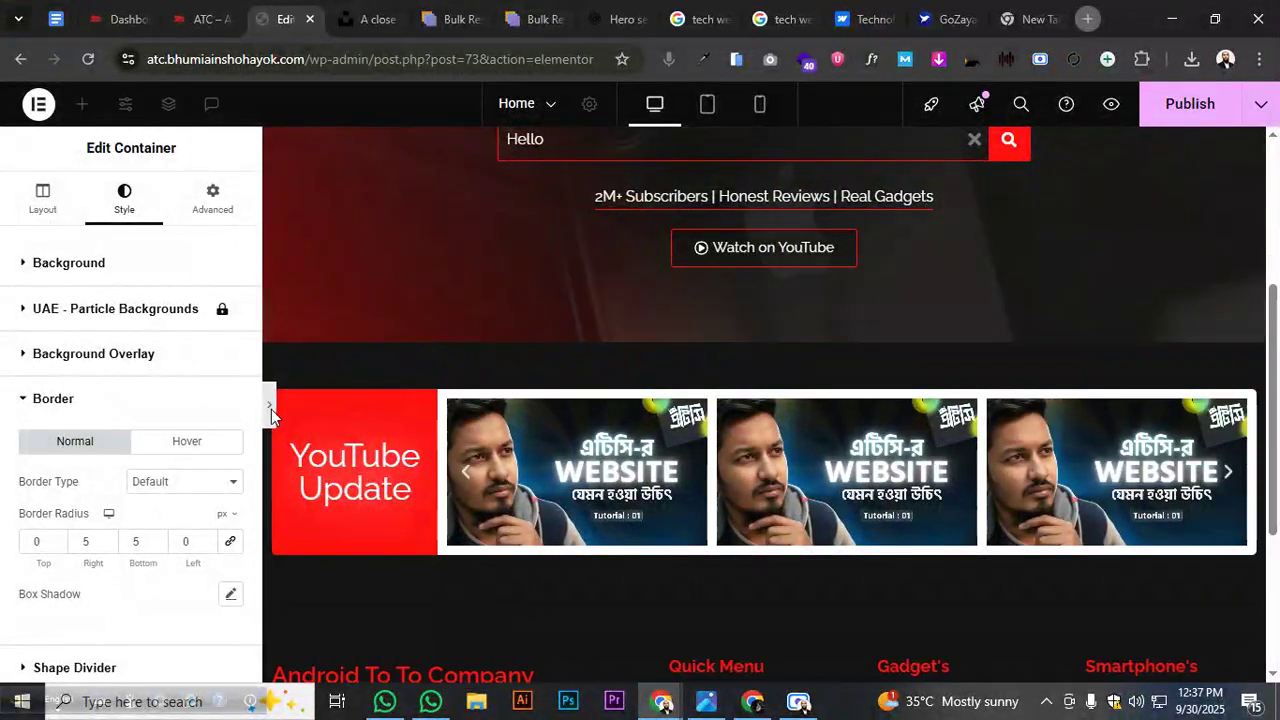
# Preview the page at full width and examine the YouTube Update section between the hero and the footer
pyautogui.click(271, 409)
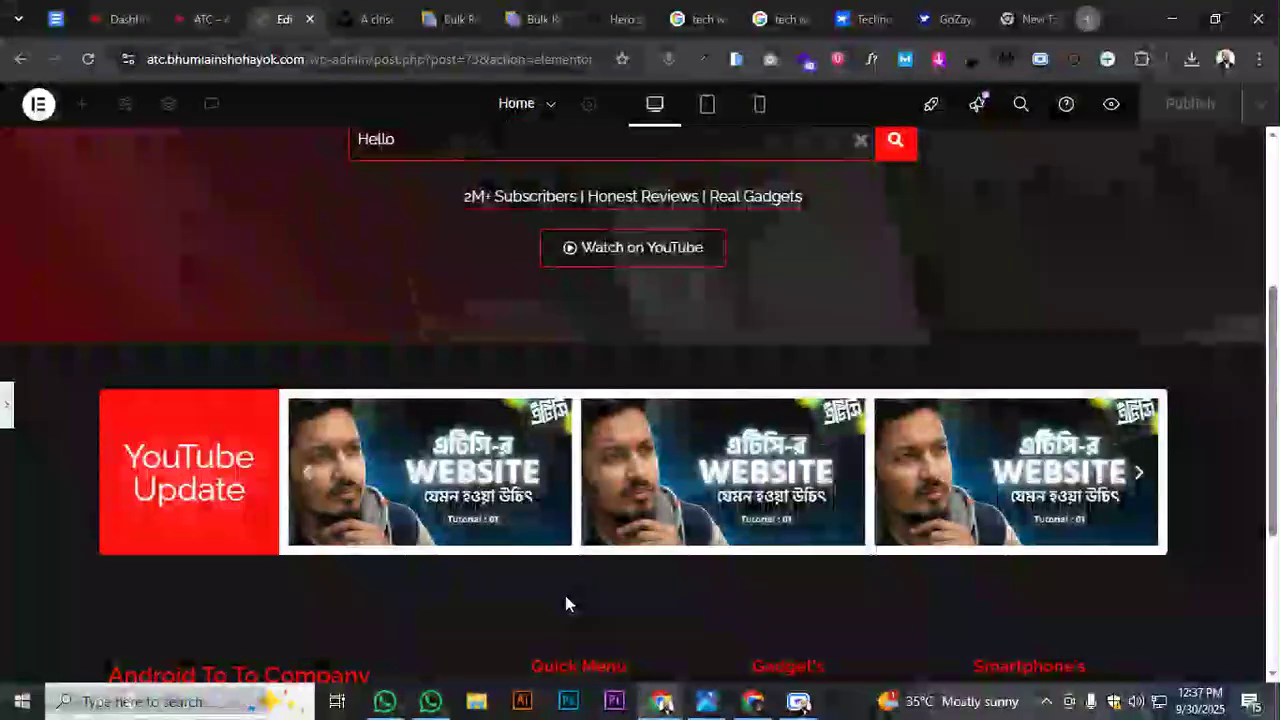
pyautogui.scroll(-2, 566, 603)
pyautogui.scroll(3, 566, 603)
pyautogui.scroll(-2, 660, 560)
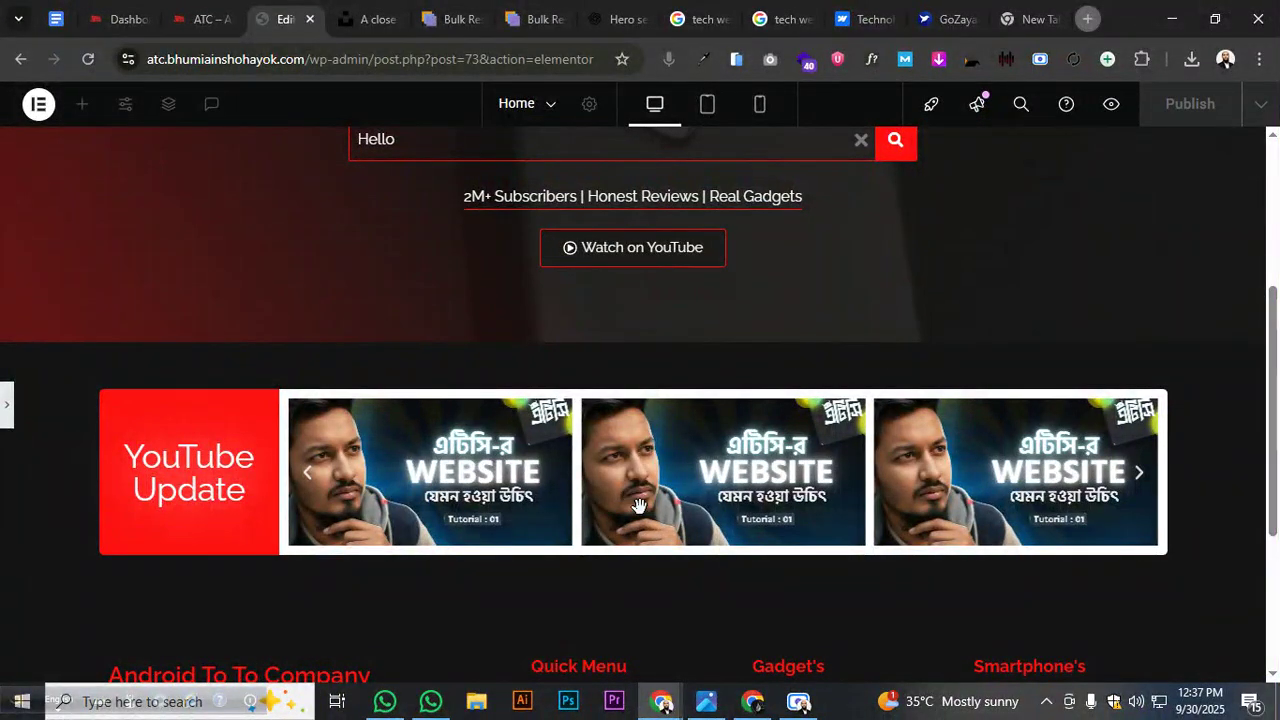
pyautogui.scroll(-1, 668, 510)
pyautogui.scroll(1, 668, 509)
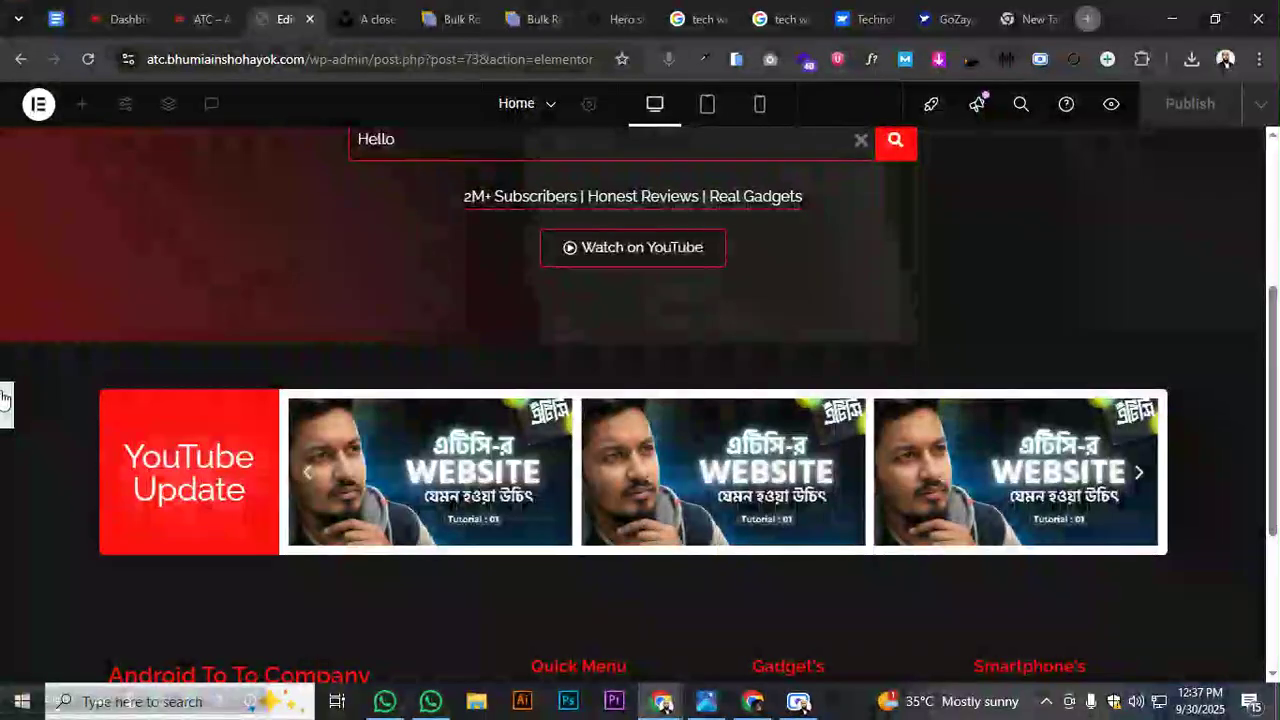
# Preview the page at full width and examine the YouTube Update section's spacing against the hero and the footer
pyautogui.click(2, 398)
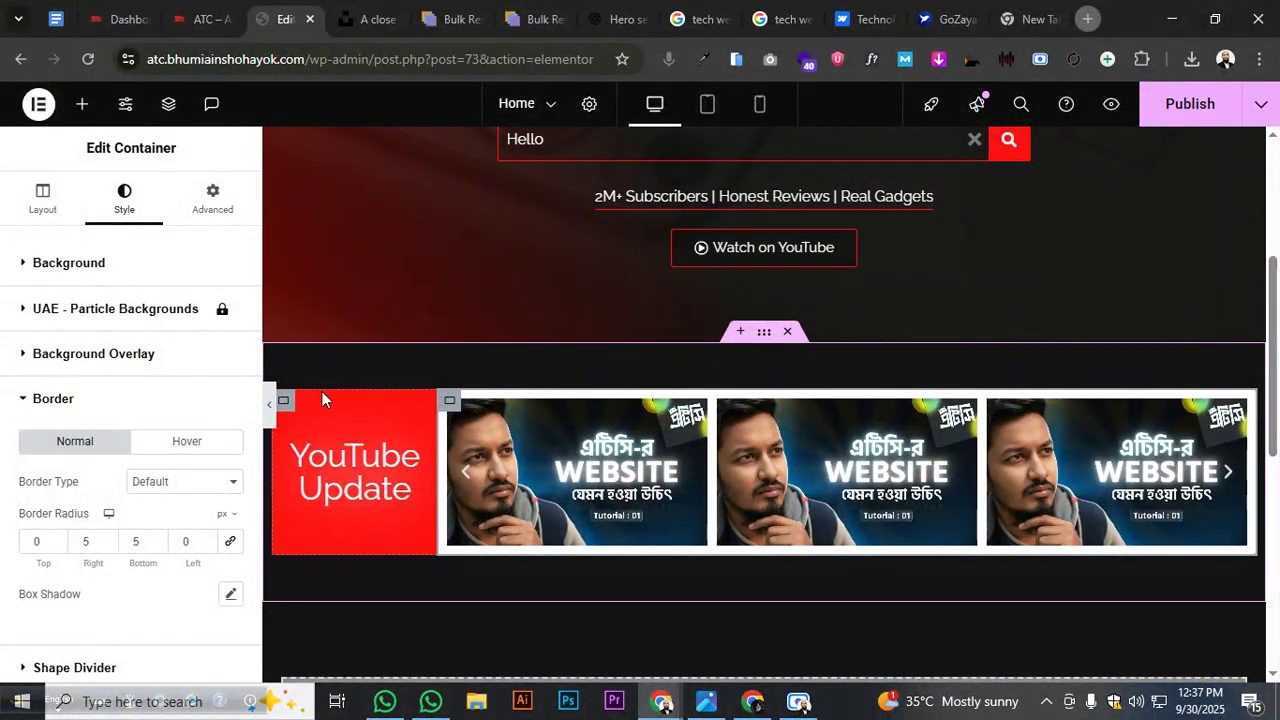
pyautogui.click(269, 403)
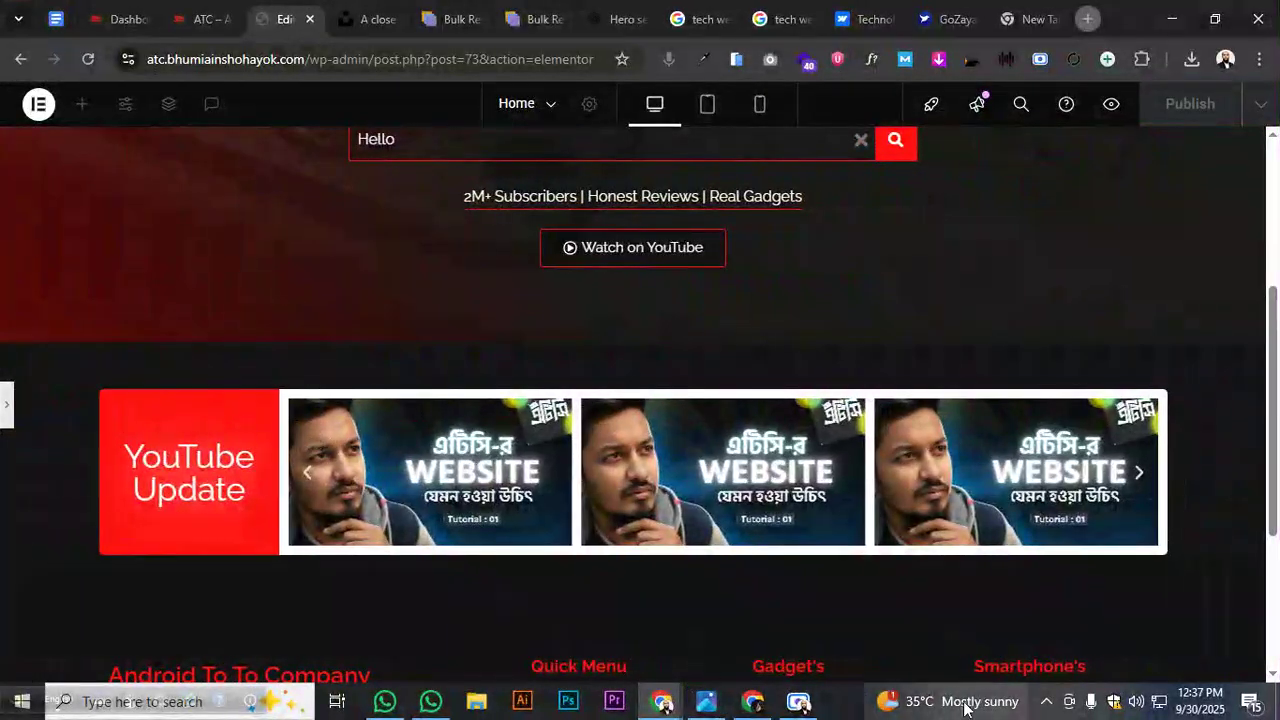
pyautogui.scroll(4, 811, 661)
pyautogui.scroll(-2, 799, 655)
pyautogui.scroll(-2, 798, 652)
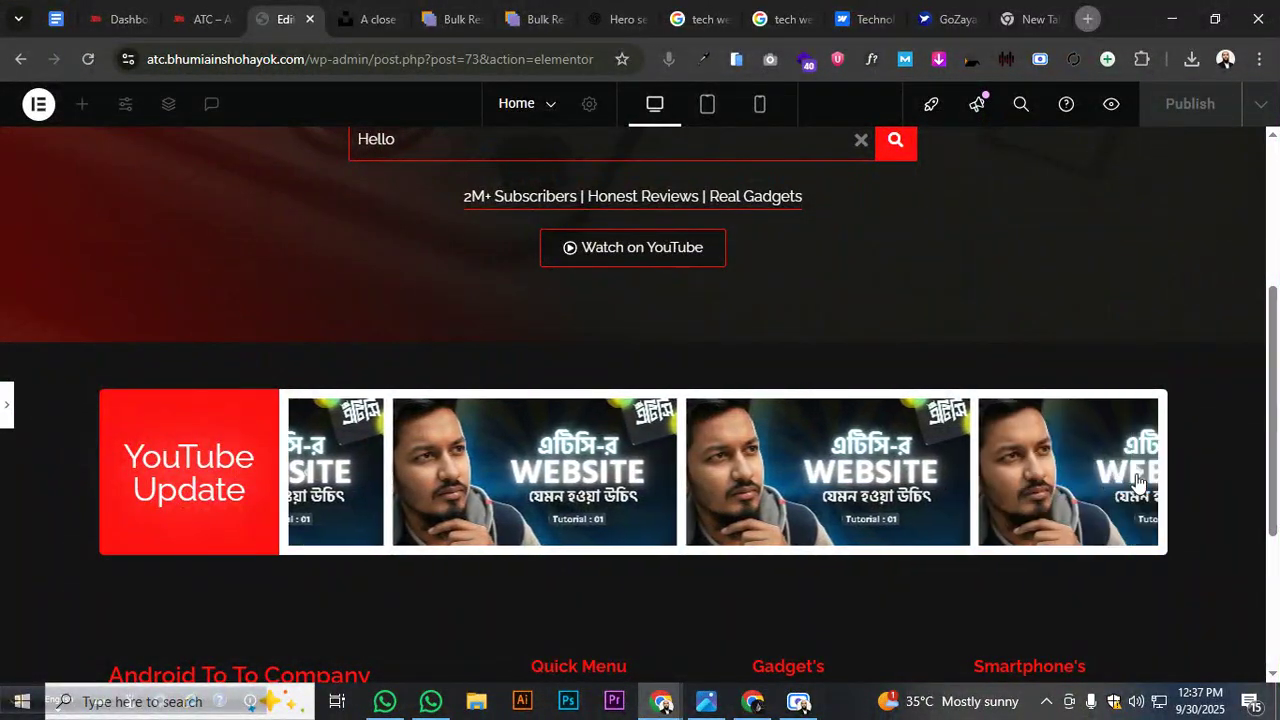
pyautogui.scroll(-3, 977, 530)
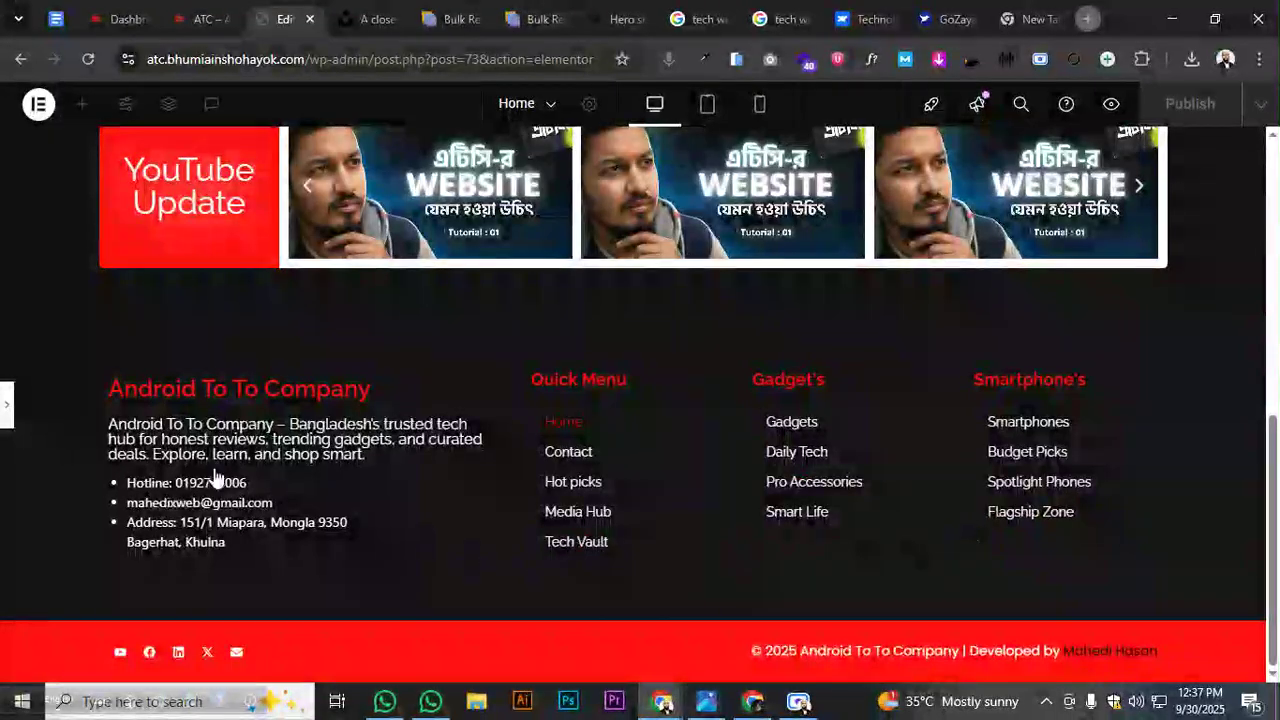
pyautogui.click(6, 405)
pyautogui.scroll(2, 509, 378)
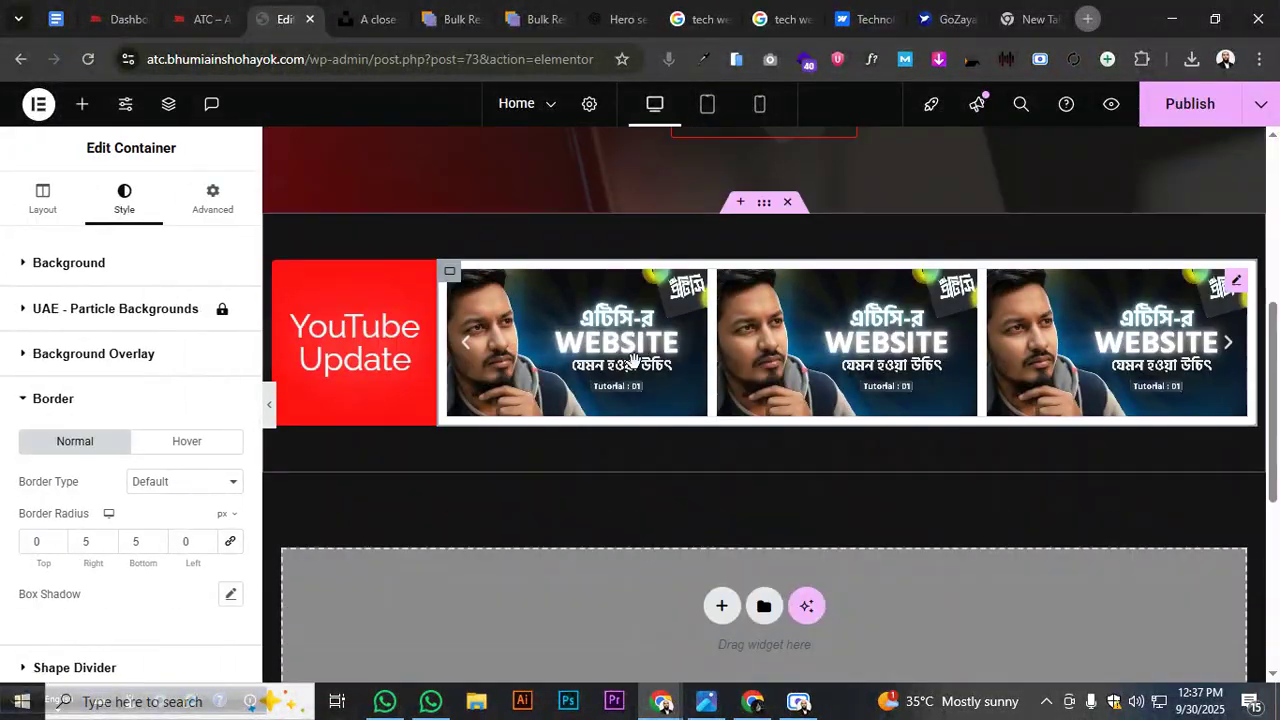
pyautogui.click(765, 205)
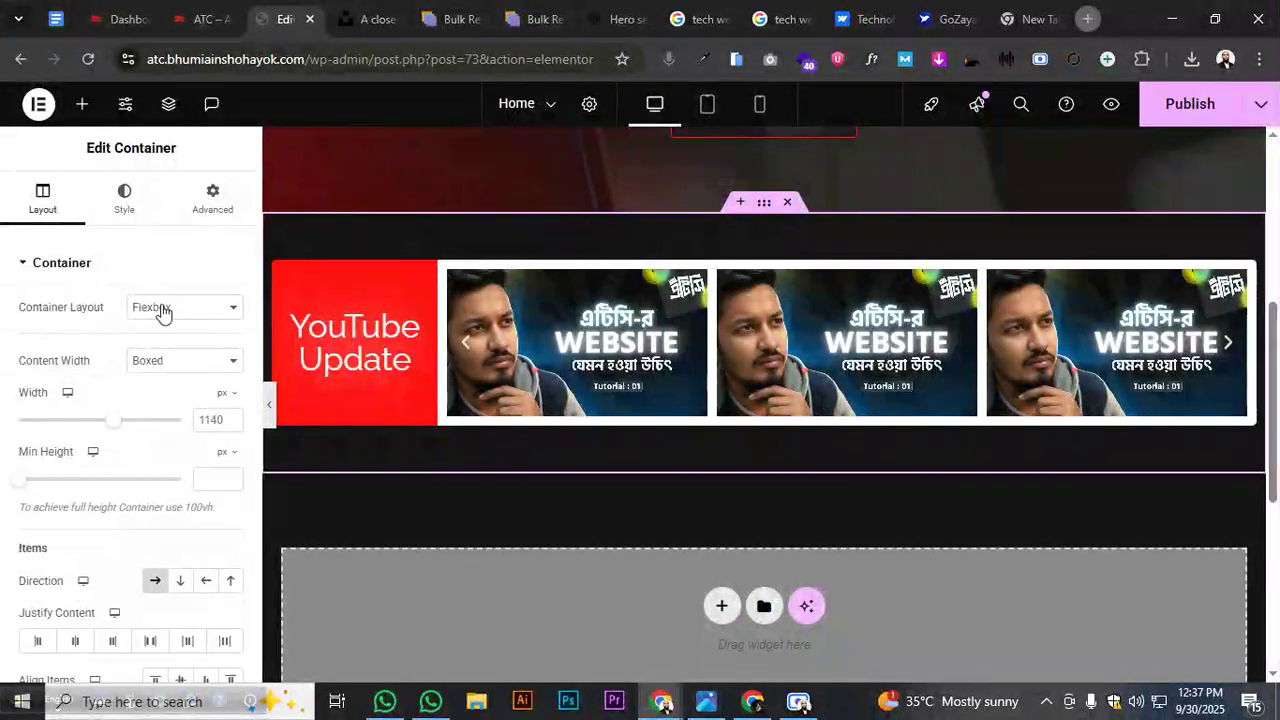
pyautogui.click(272, 412)
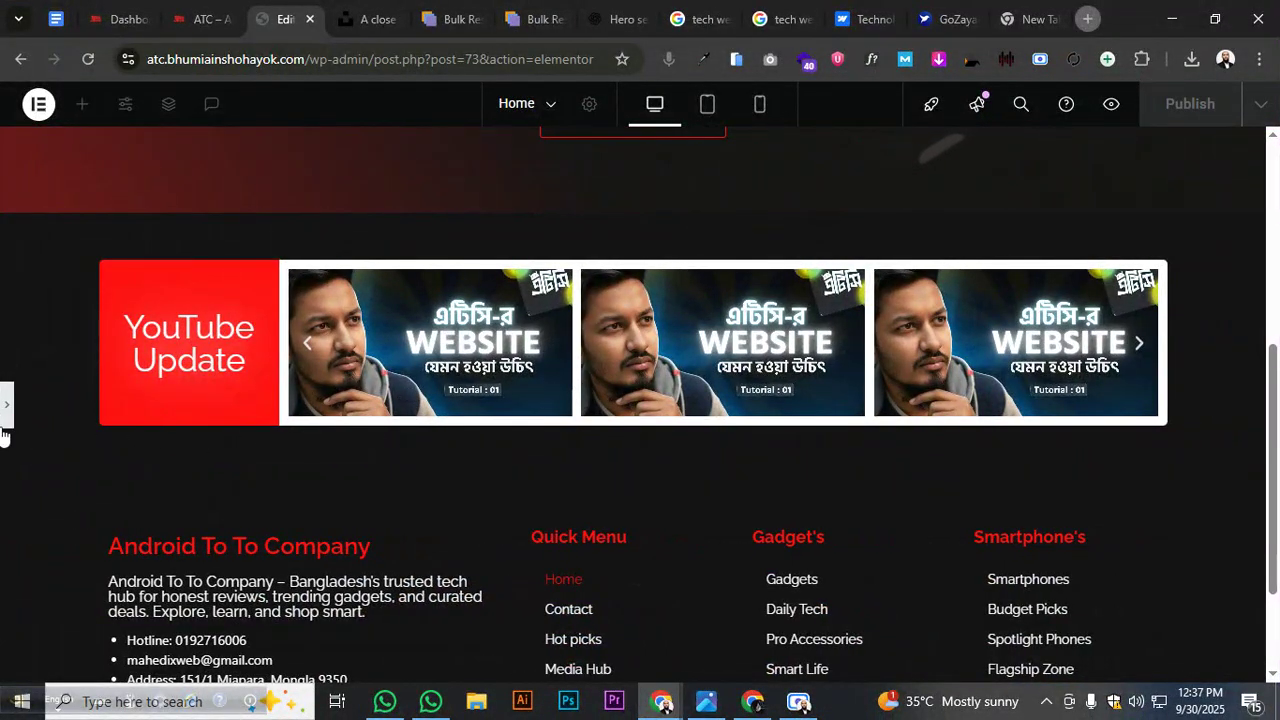
pyautogui.scroll(5, 623, 403)
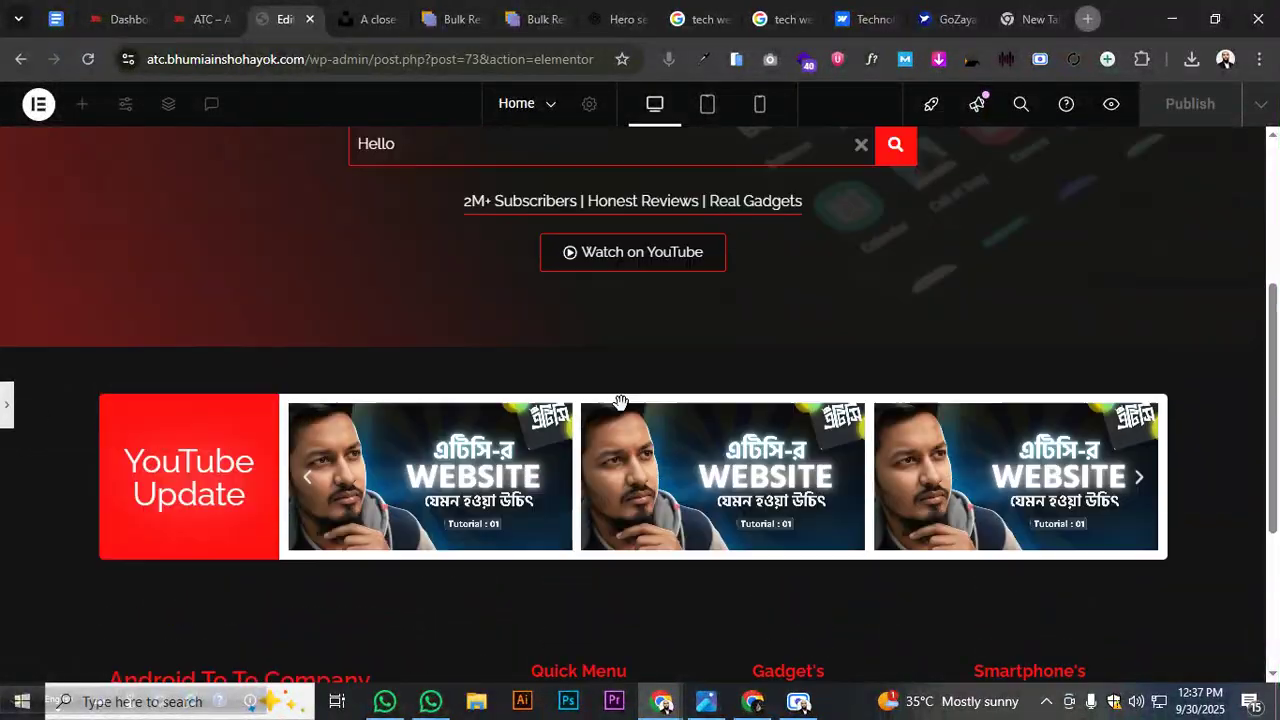
pyautogui.scroll(-5, 623, 403)
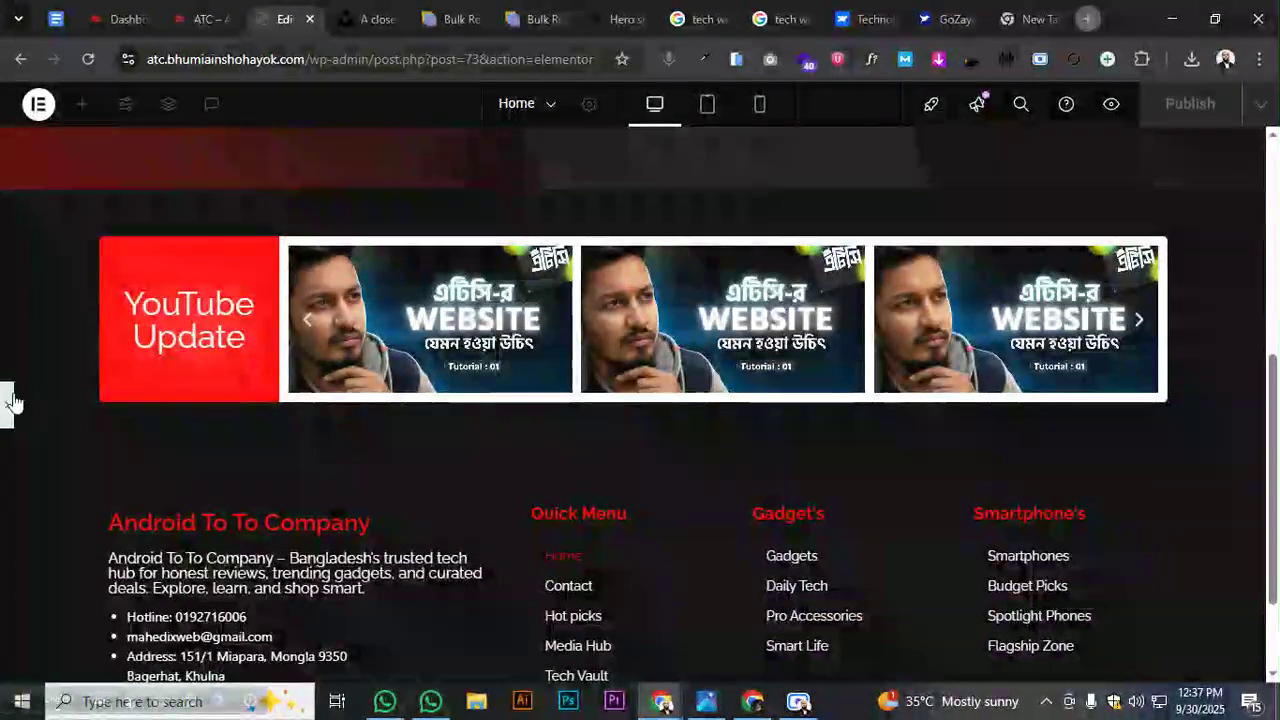
# Return to the editing view and publish the home page with the YouTube Update section
pyautogui.click(7, 403)
pyautogui.click(1168, 112)
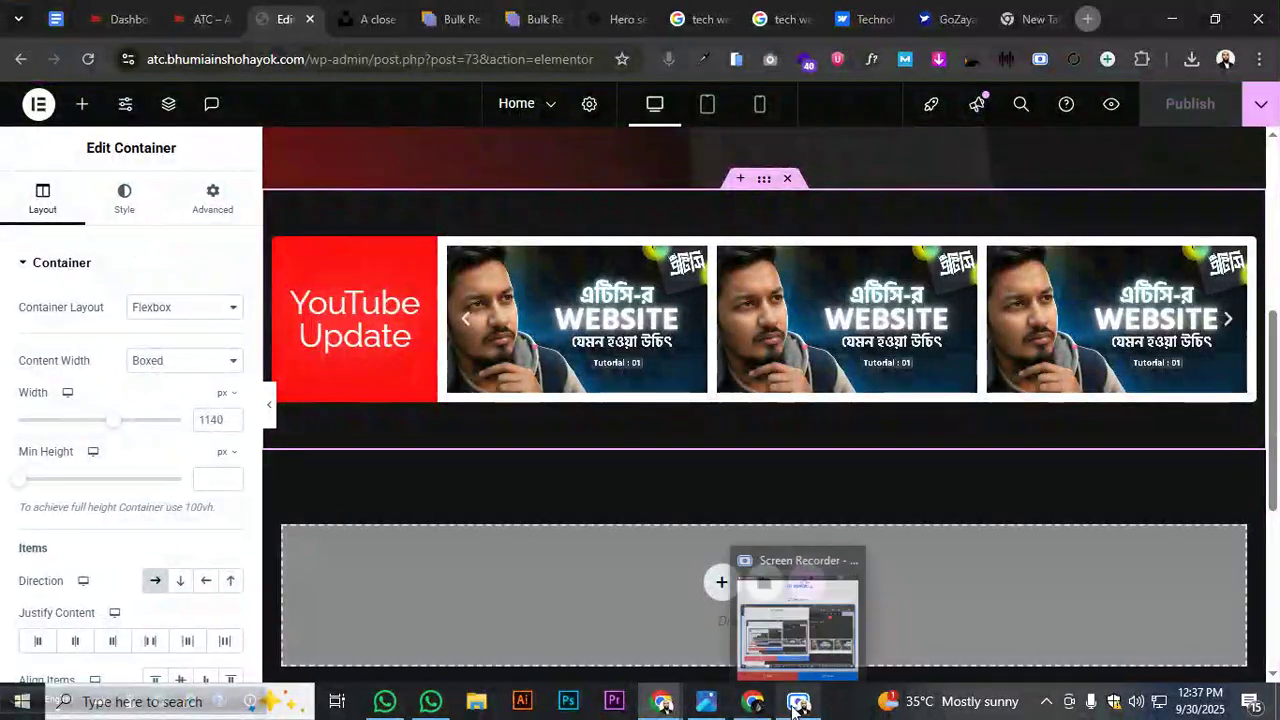
pyautogui.click(798, 701)
pyautogui.click(626, 631)
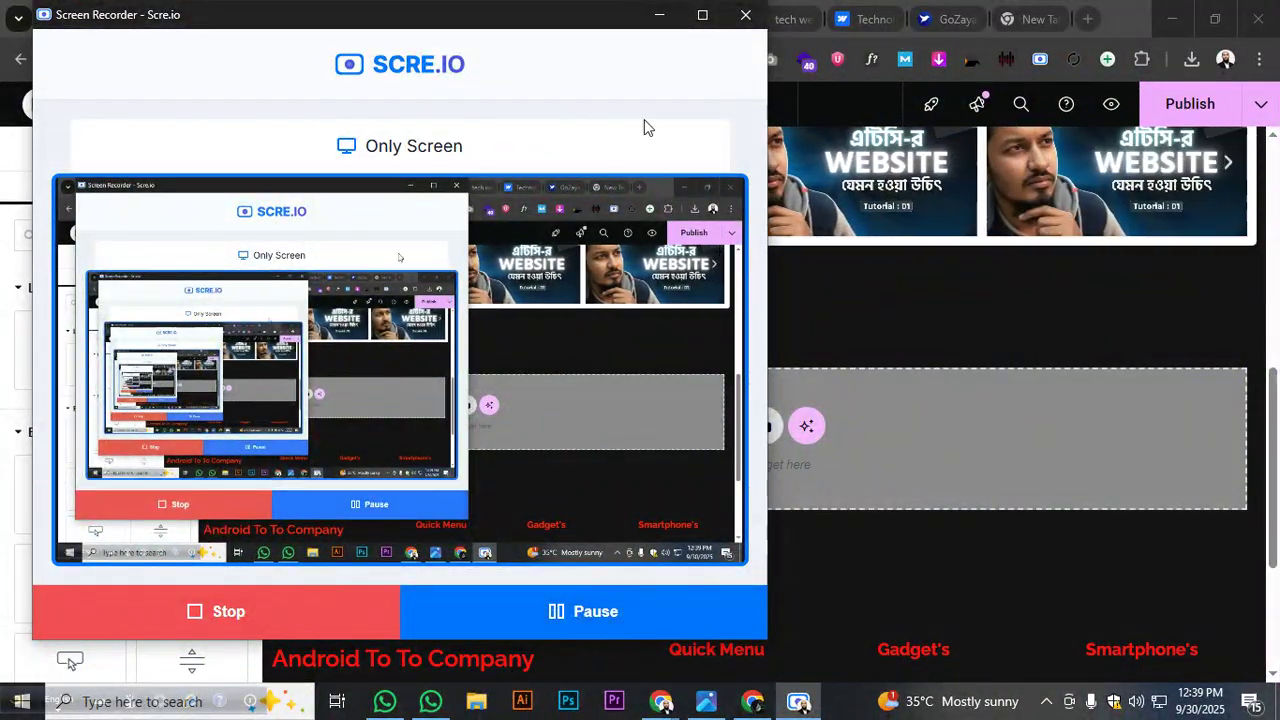
pyautogui.click(659, 15)
# Duplicate the YouTube Update section and delete the red heading block and the media carousel from the copy, keeping its white container
pyautogui.scroll(3, 807, 341)
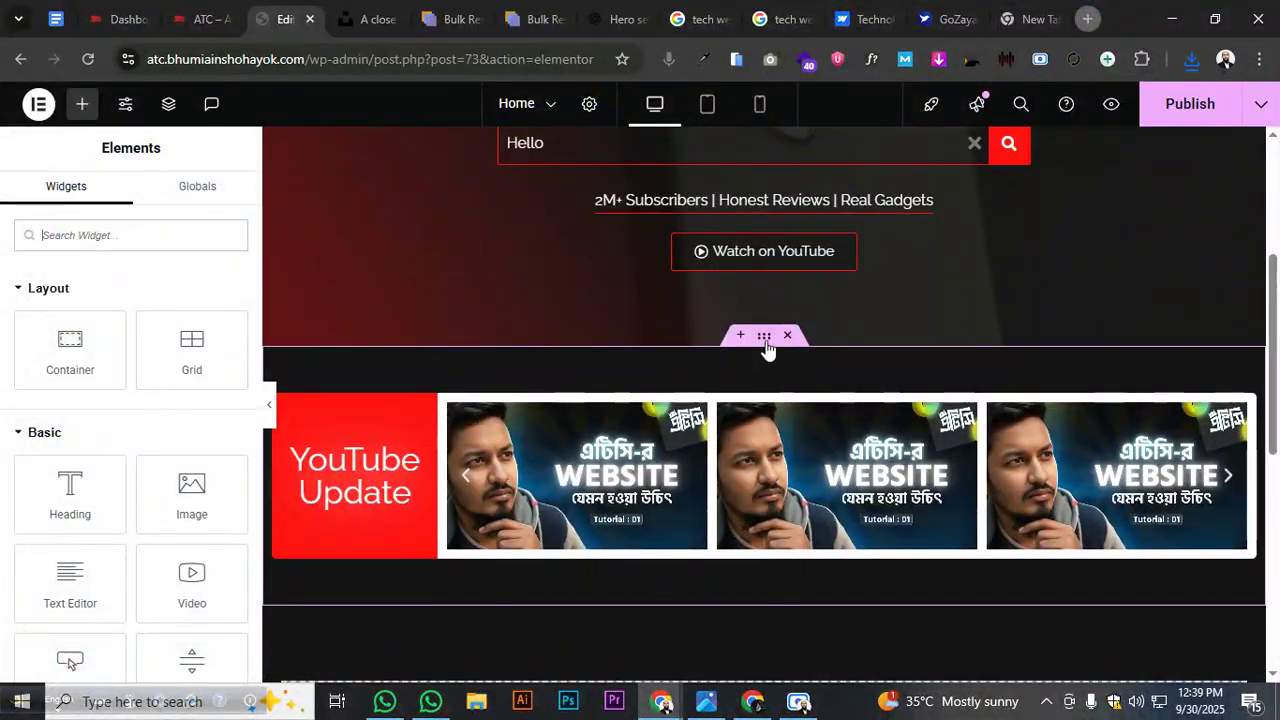
pyautogui.rightClick(768, 338)
pyautogui.click(831, 228)
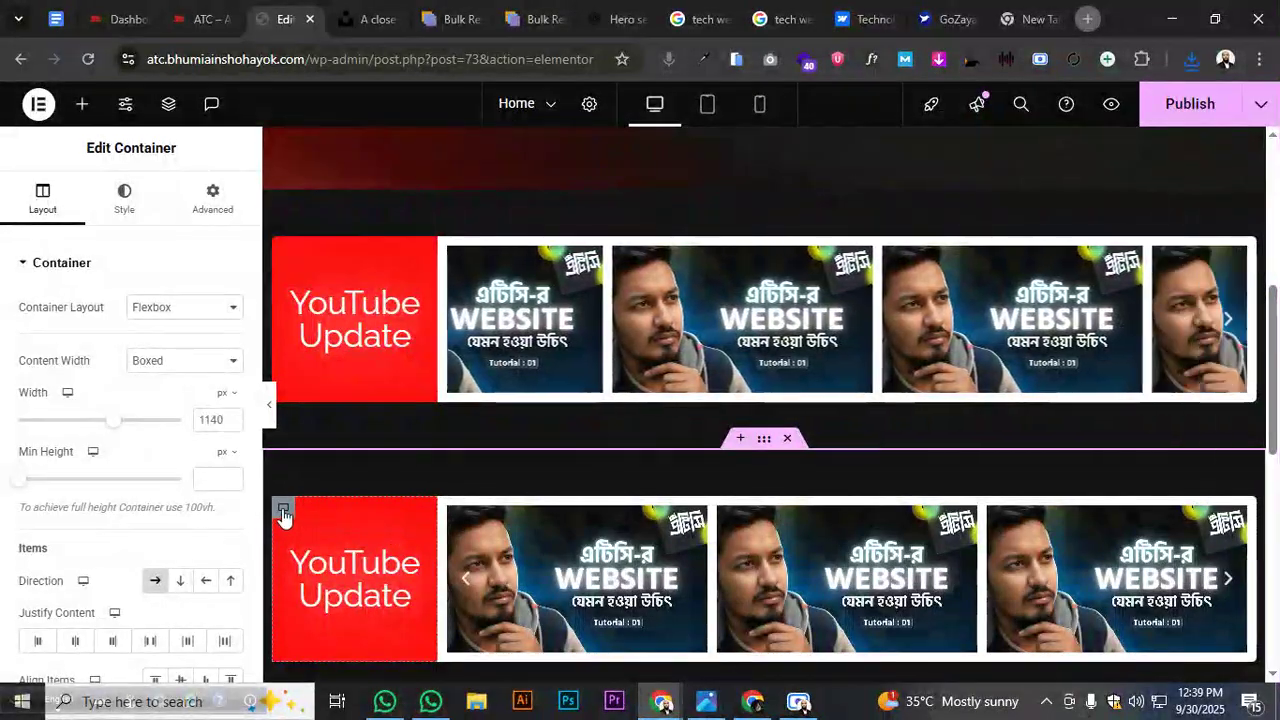
pyautogui.click(283, 511)
pyautogui.press('Delete')
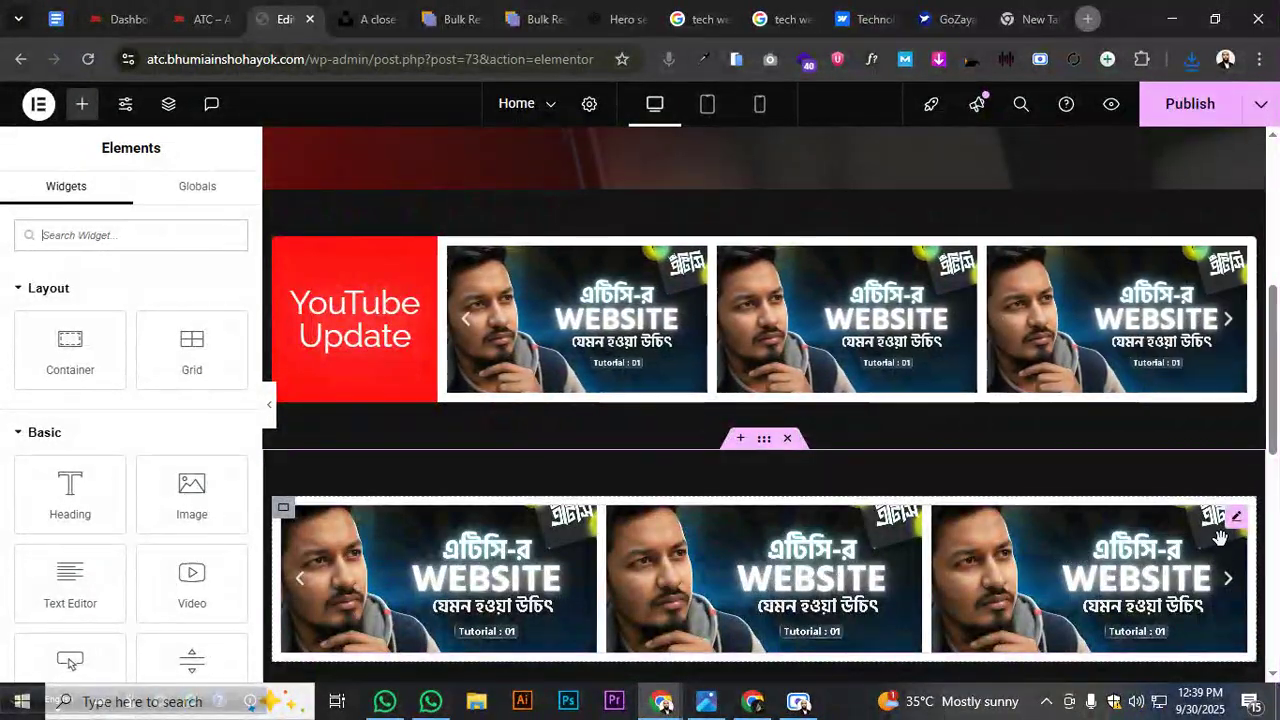
pyautogui.rightClick(1234, 524)
pyautogui.click(1066, 664)
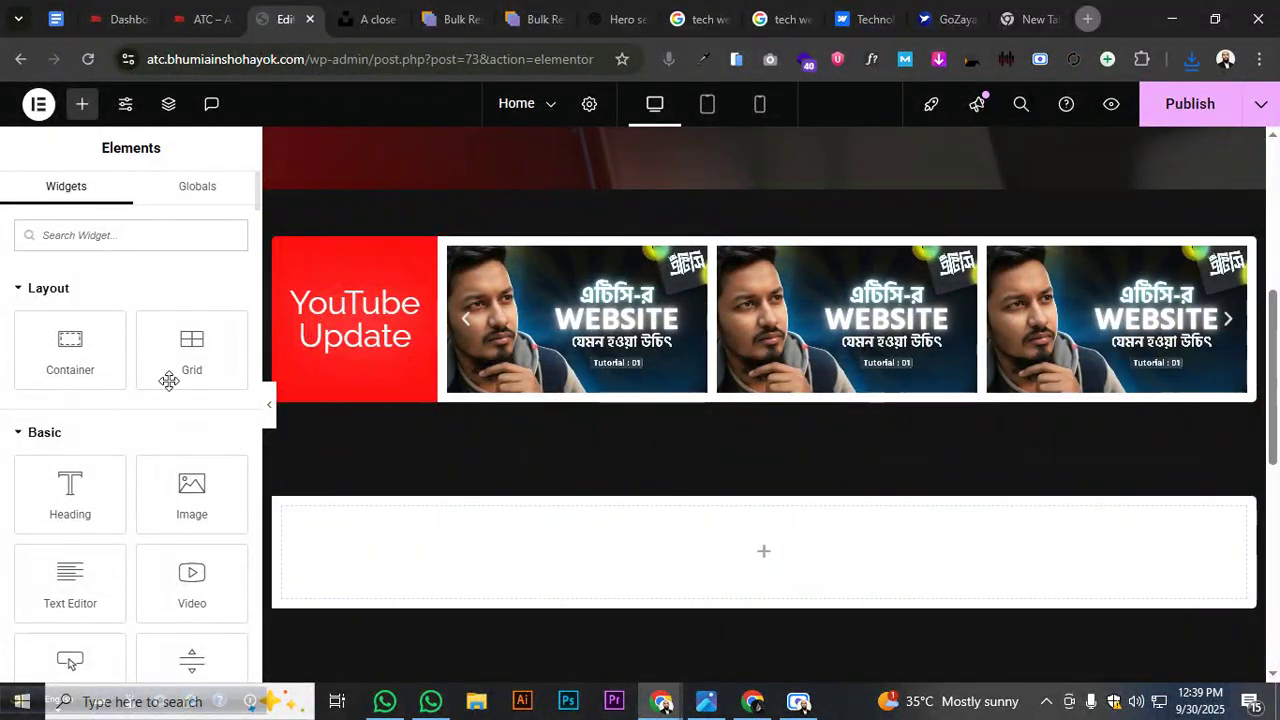
# Add an Image widget to the empty white container and set its image resolution to Full
pyautogui.moveTo(188, 492); pyautogui.dragTo(680, 552)
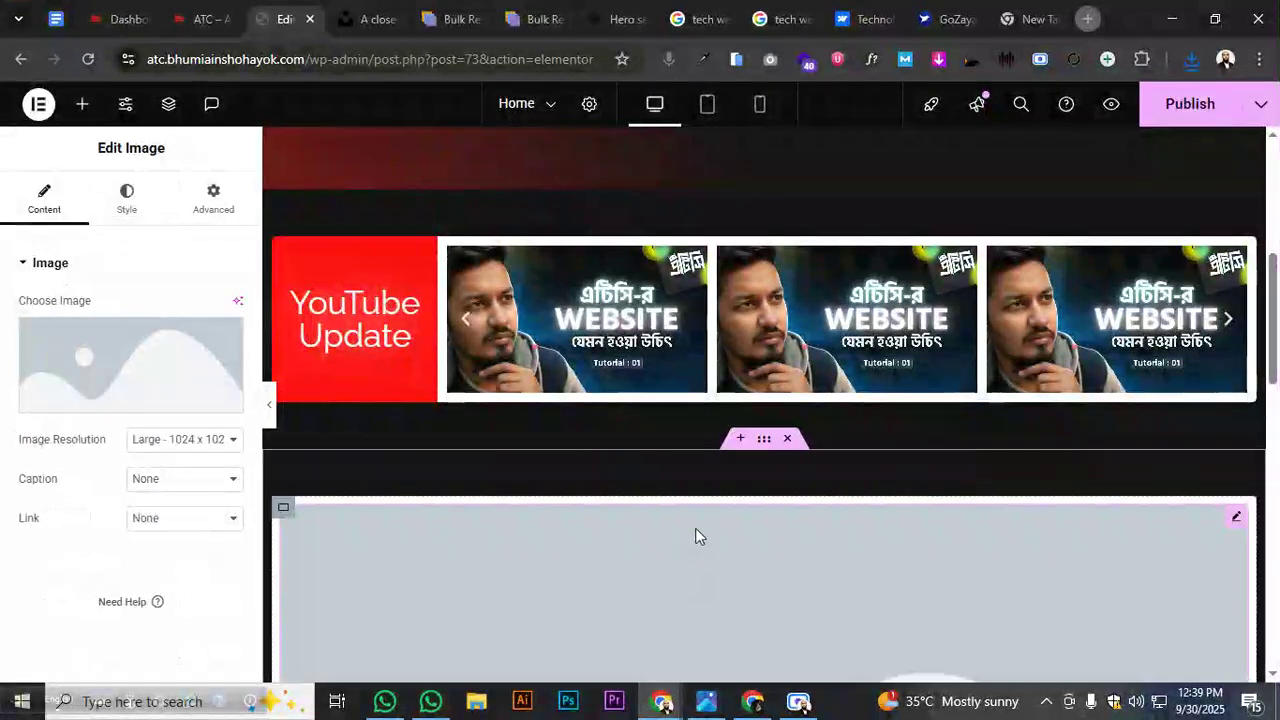
pyautogui.scroll(-2, 719, 516)
pyautogui.click(185, 439)
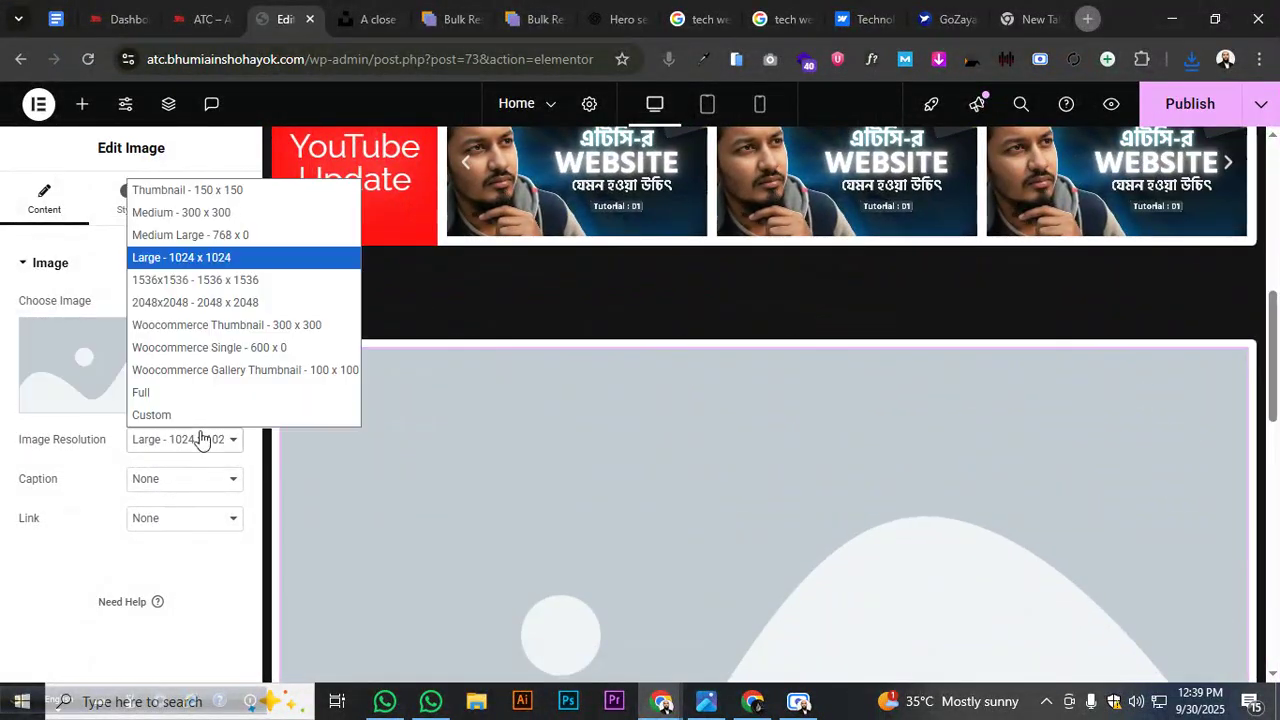
pyautogui.click(172, 392)
# Upload the downloaded banner images to the media library and use the blue flight-booking banner in the Image widget
pyautogui.click(86, 374)
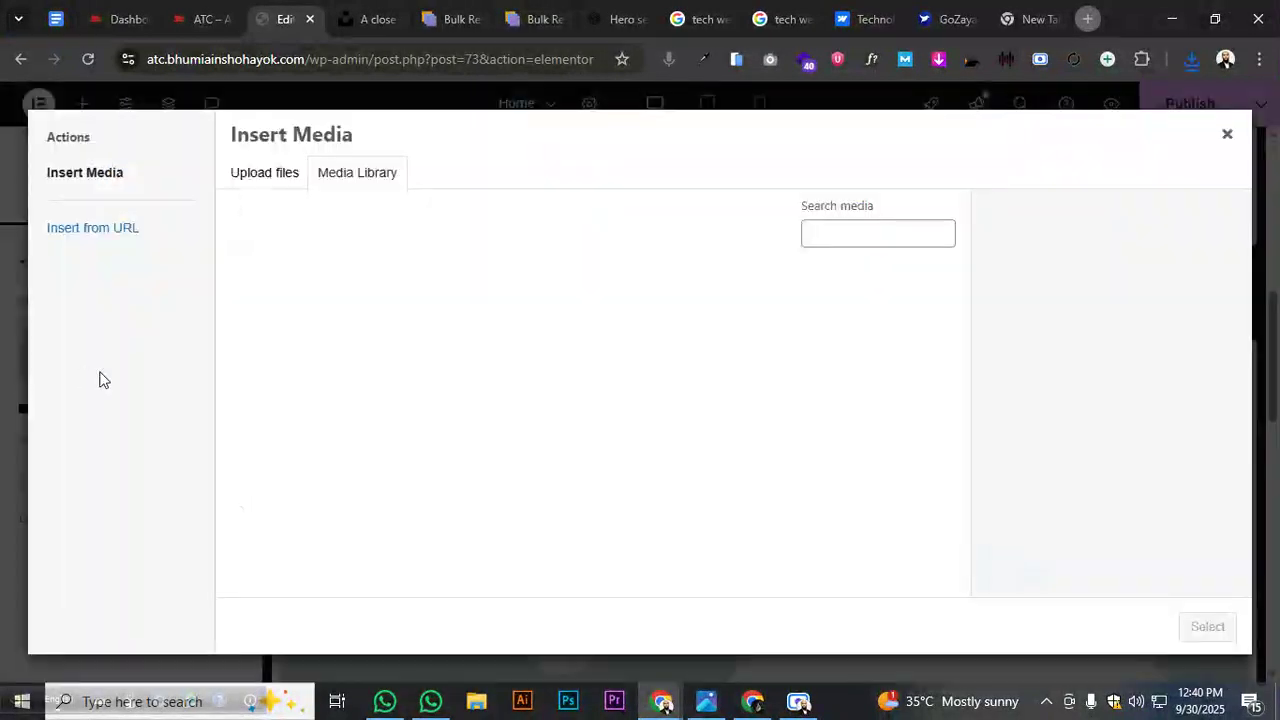
pyautogui.click(265, 178)
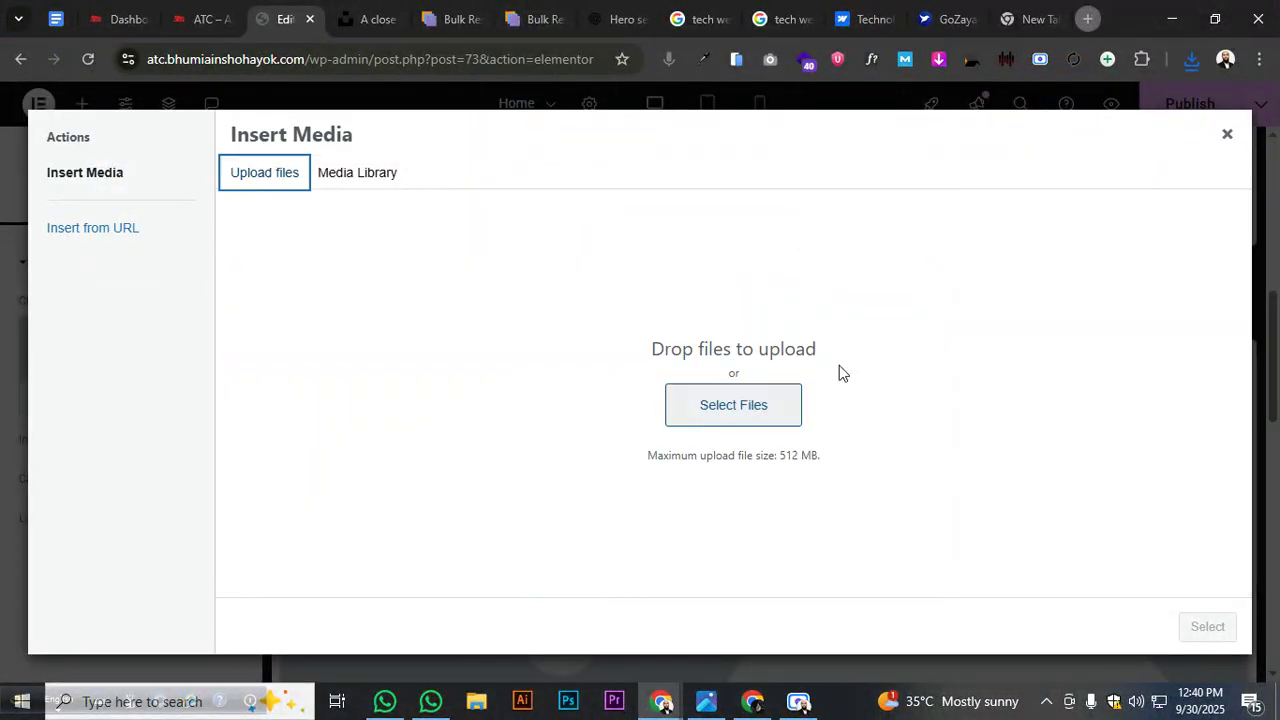
pyautogui.click(1191, 59)
pyautogui.moveTo(945, 216); pyautogui.dragTo(777, 268)
pyautogui.moveTo(1000, 147); pyautogui.dragTo(677, 206)
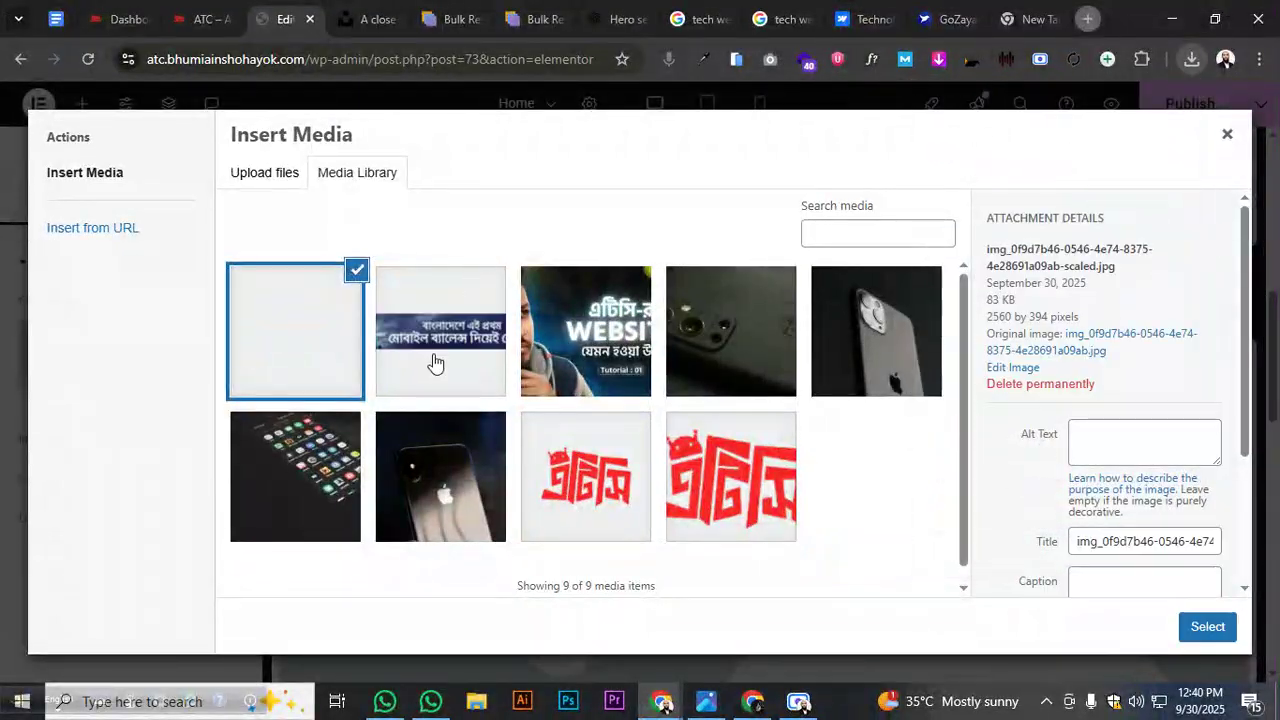
pyautogui.click(1205, 627)
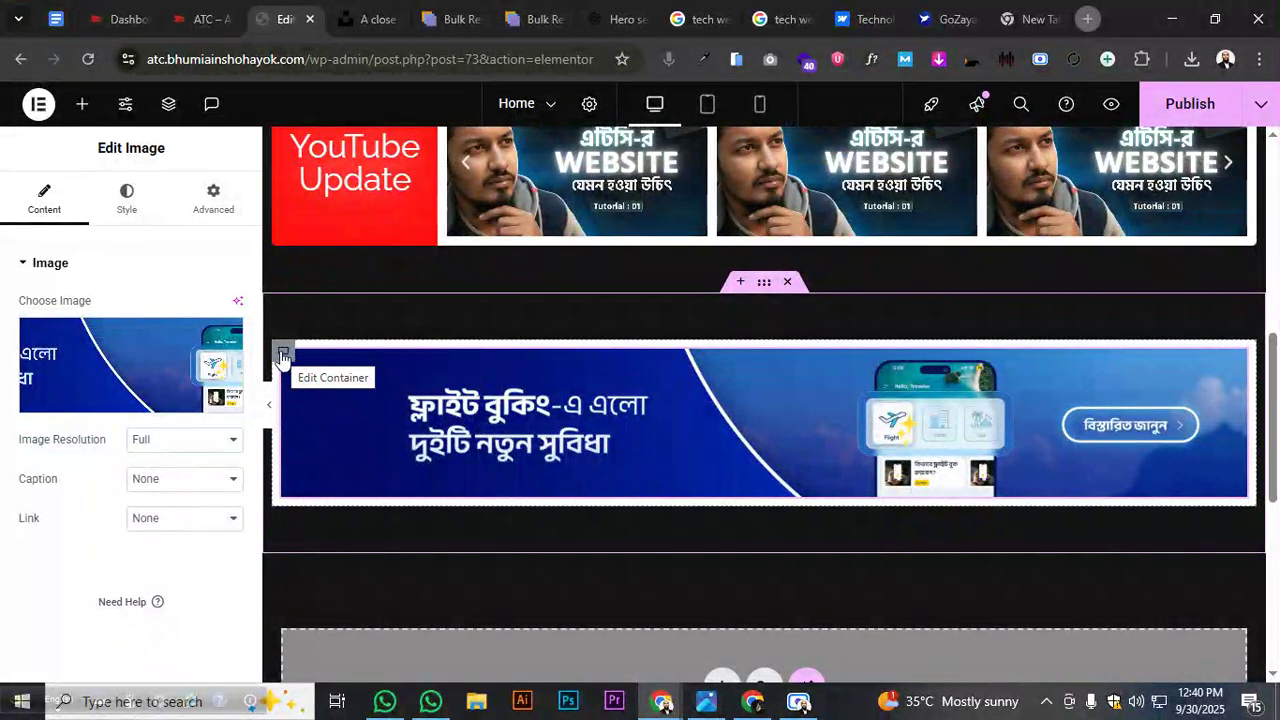
# Give the outer banner section a classic background in the global Primary colour #FFFFFF
pyautogui.click(762, 285)
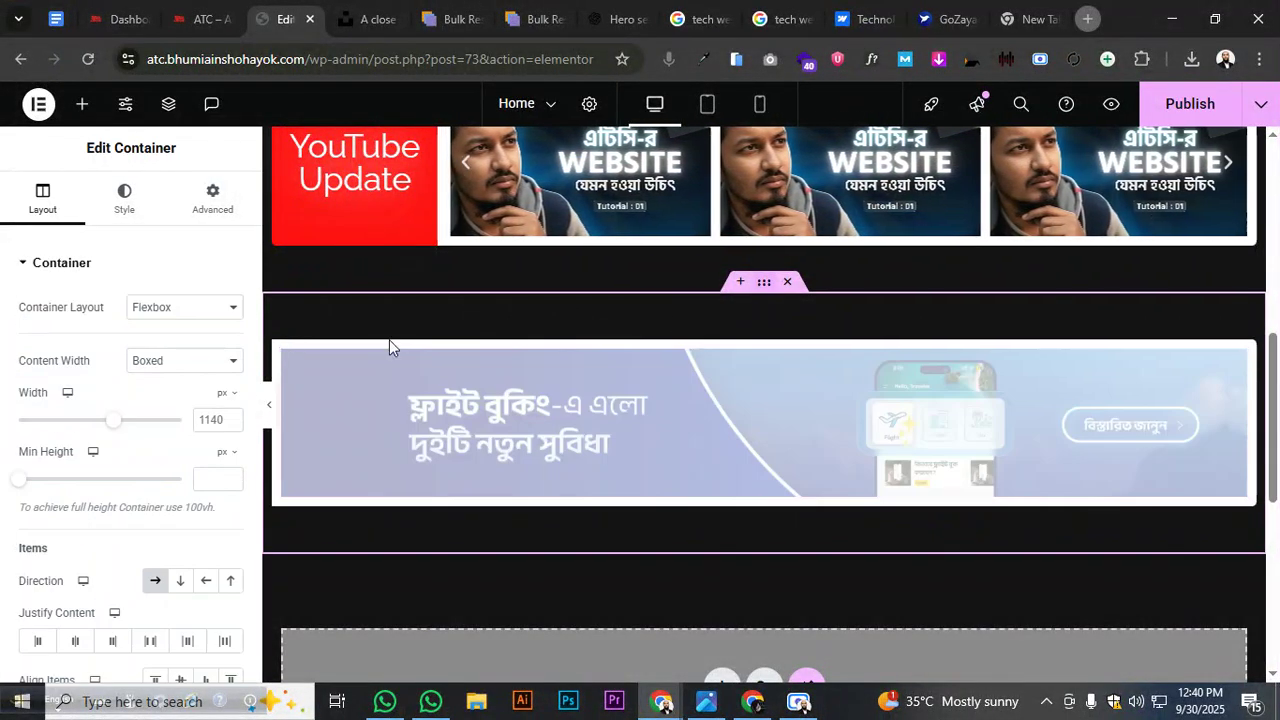
pyautogui.click(130, 210)
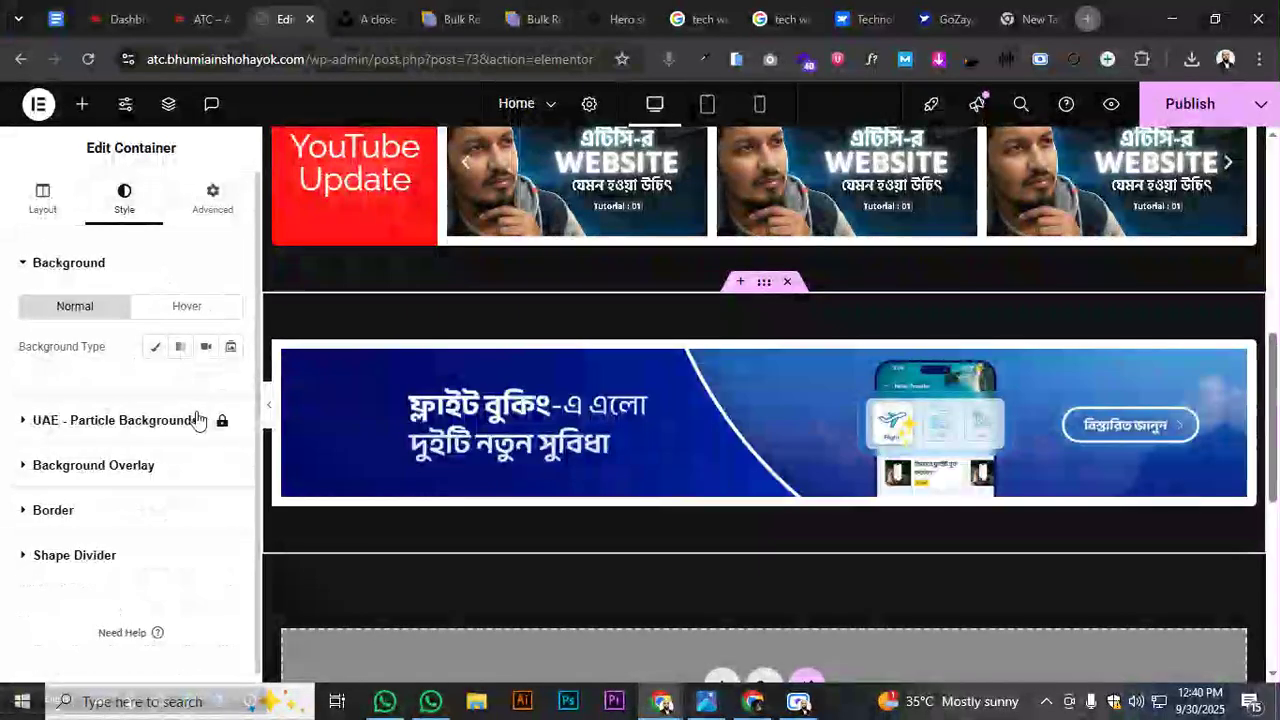
pyautogui.click(155, 346)
pyautogui.click(206, 386)
pyautogui.click(155, 471)
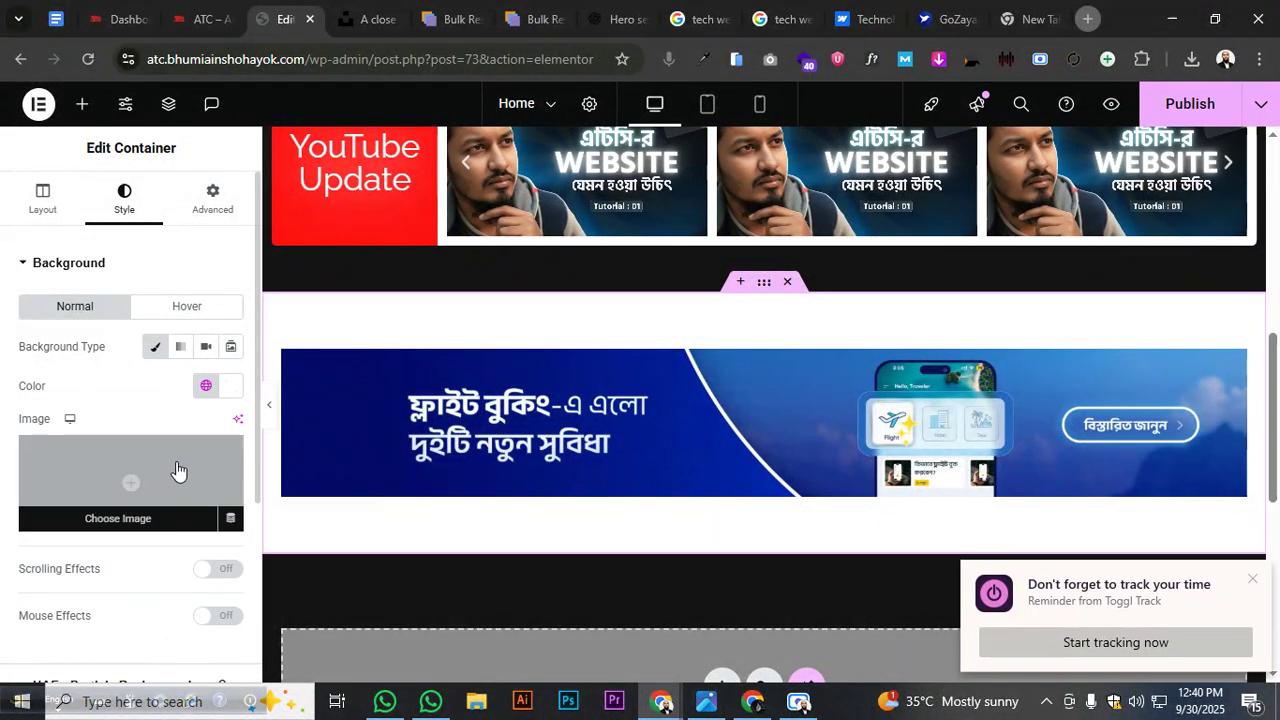
# Center the contents of the container around the banner and set its background to the global Secondary colour #FF1111
pyautogui.click(283, 355)
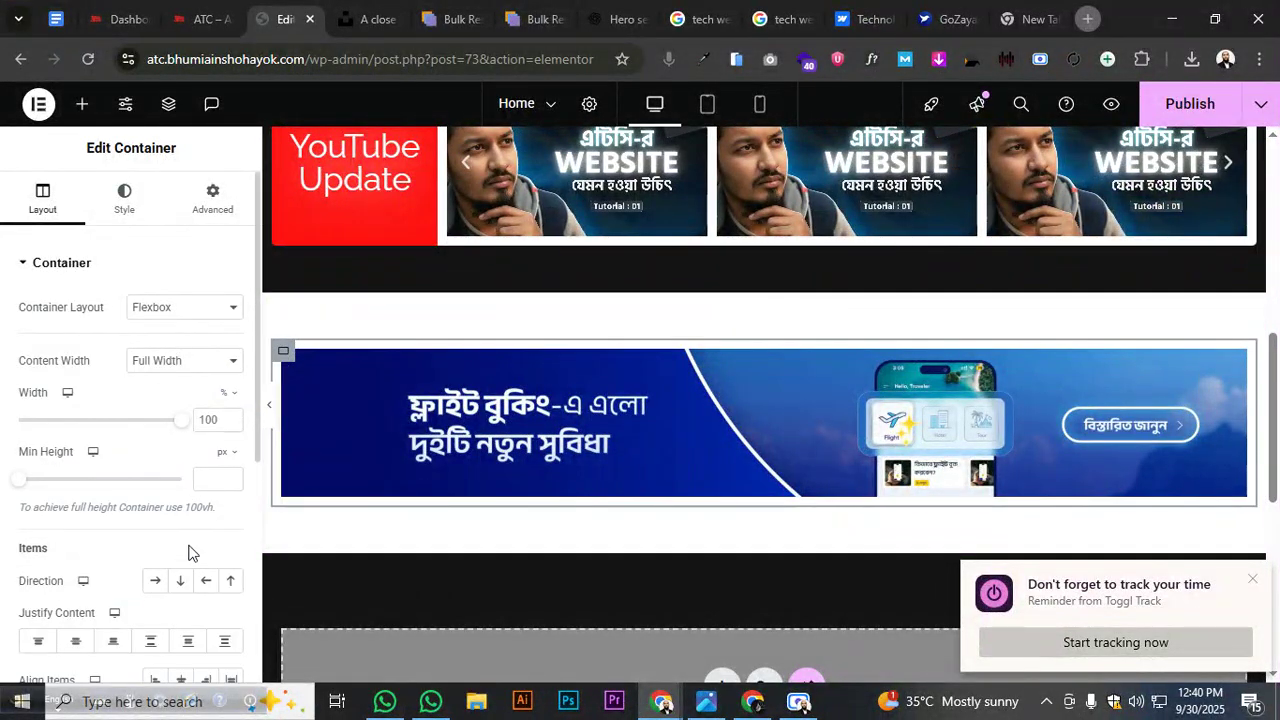
pyautogui.click(76, 641)
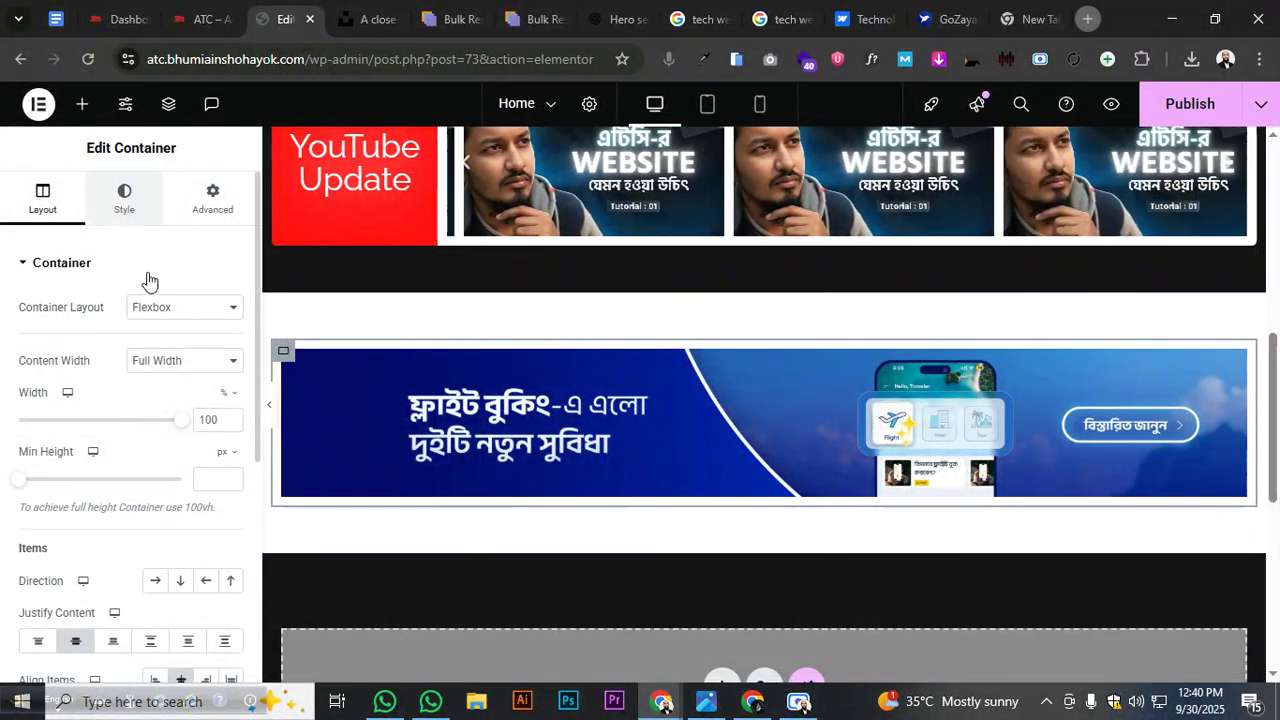
pyautogui.click(126, 203)
pyautogui.click(205, 388)
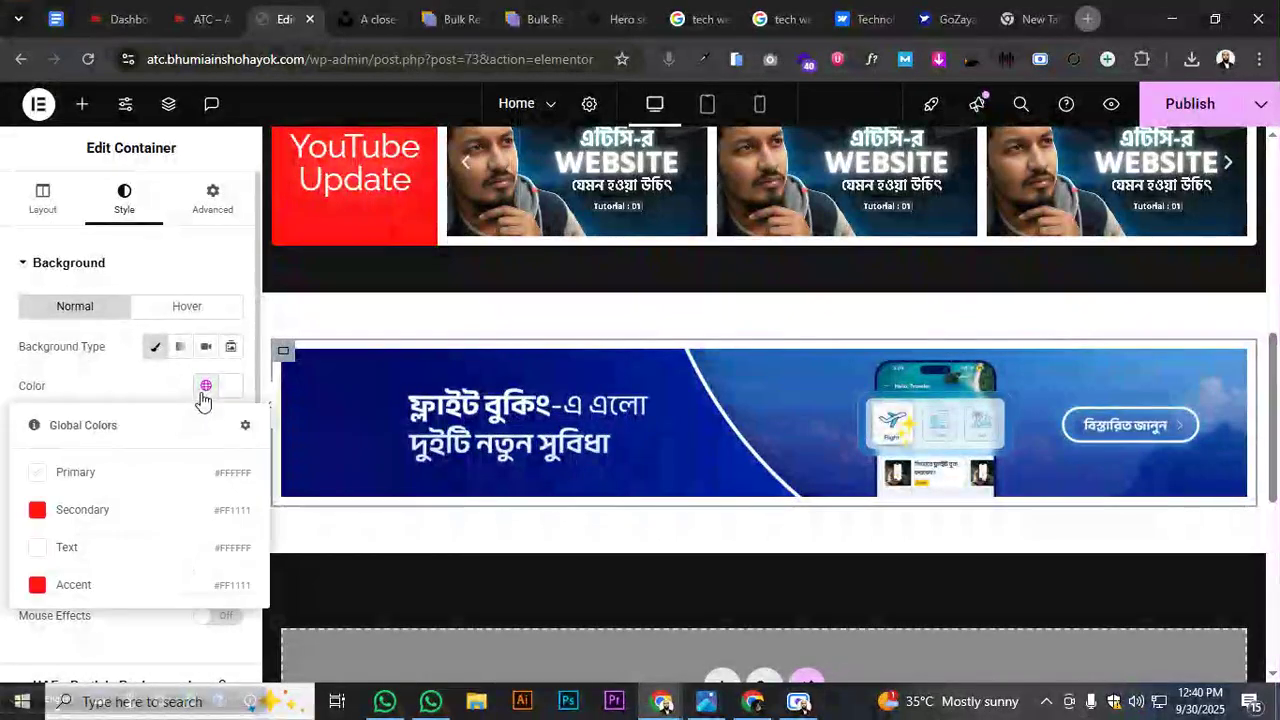
pyautogui.click(113, 510)
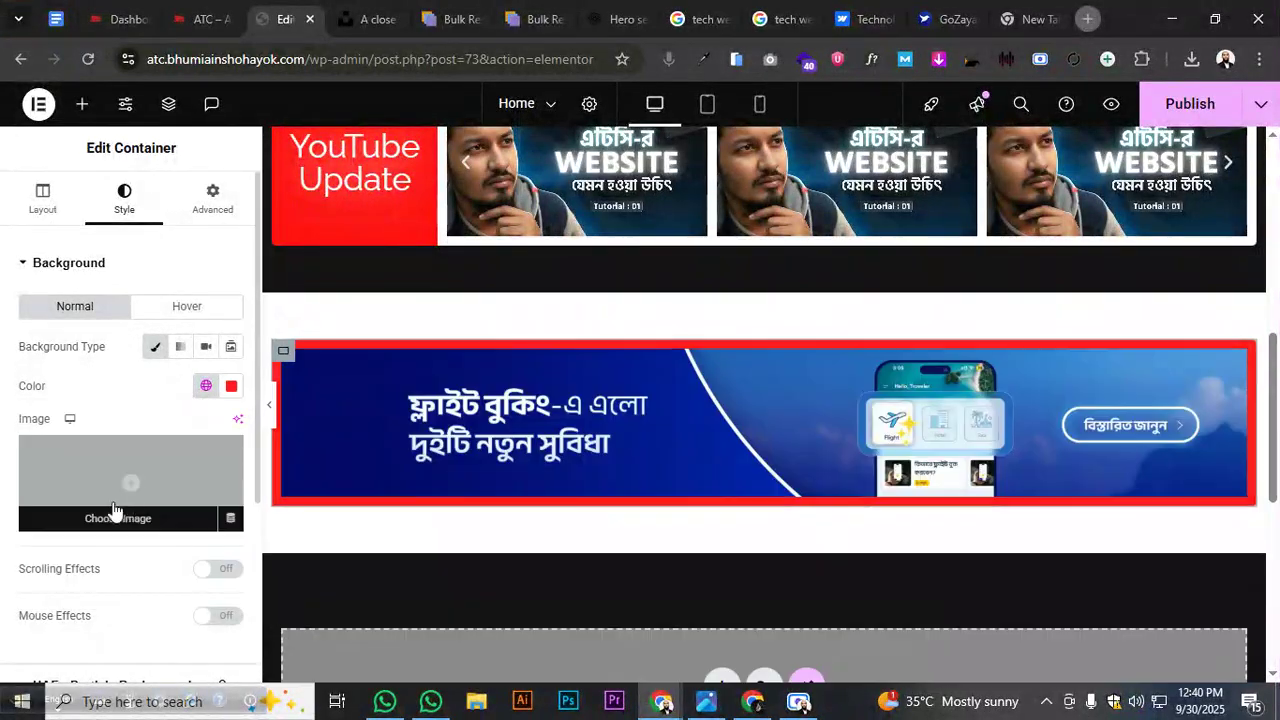
pyautogui.click(271, 410)
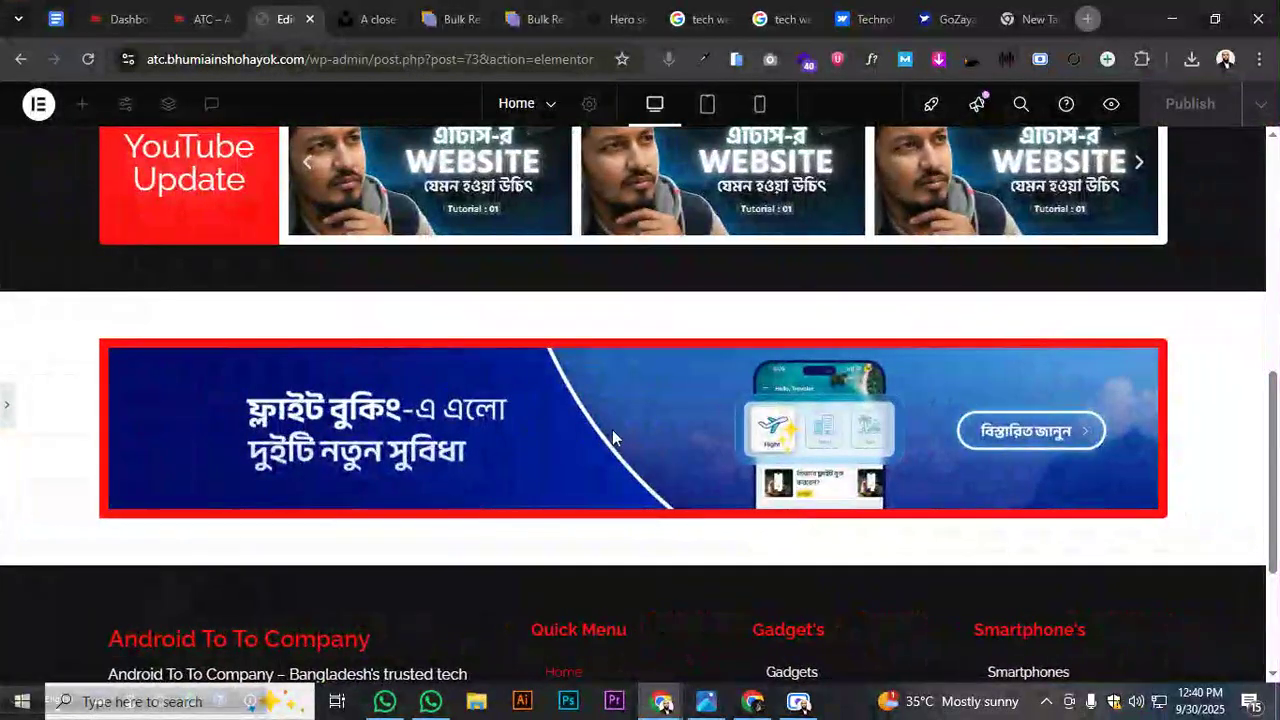
pyautogui.click(10, 412)
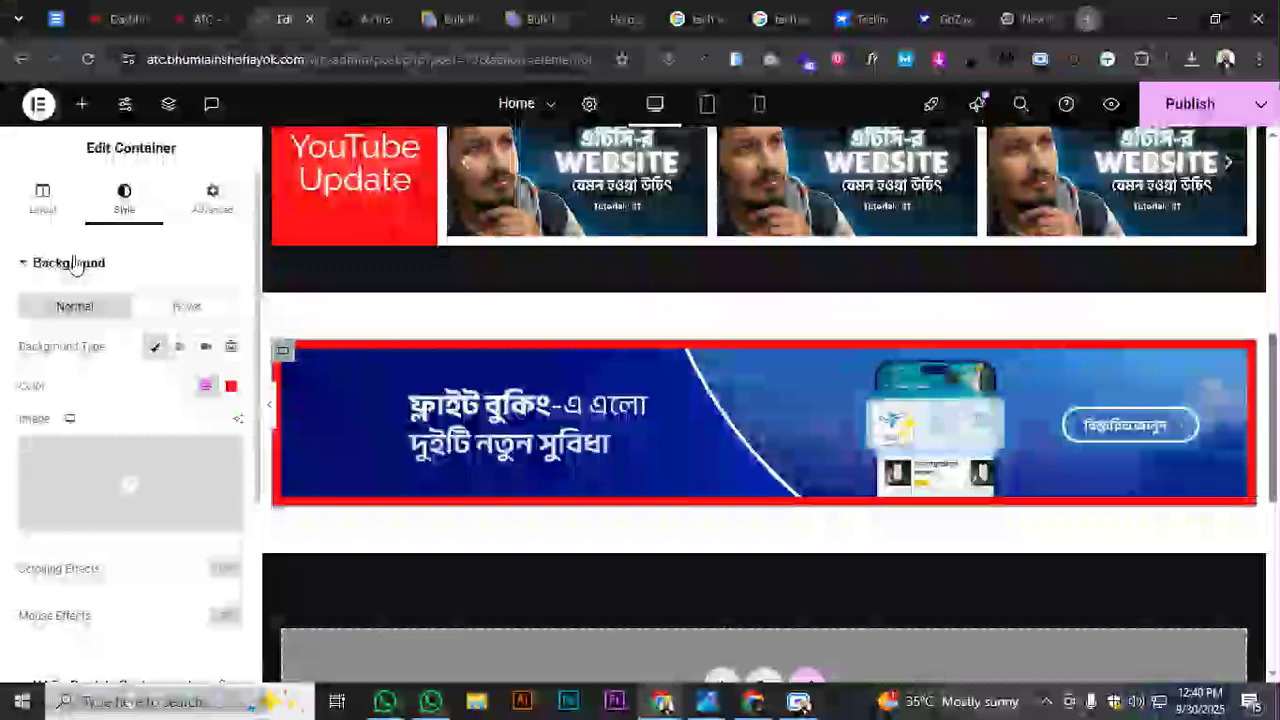
# Set the border radius of the red container around the banner to 5 px on all four corners
pyautogui.click(70, 262)
pyautogui.click(60, 398)
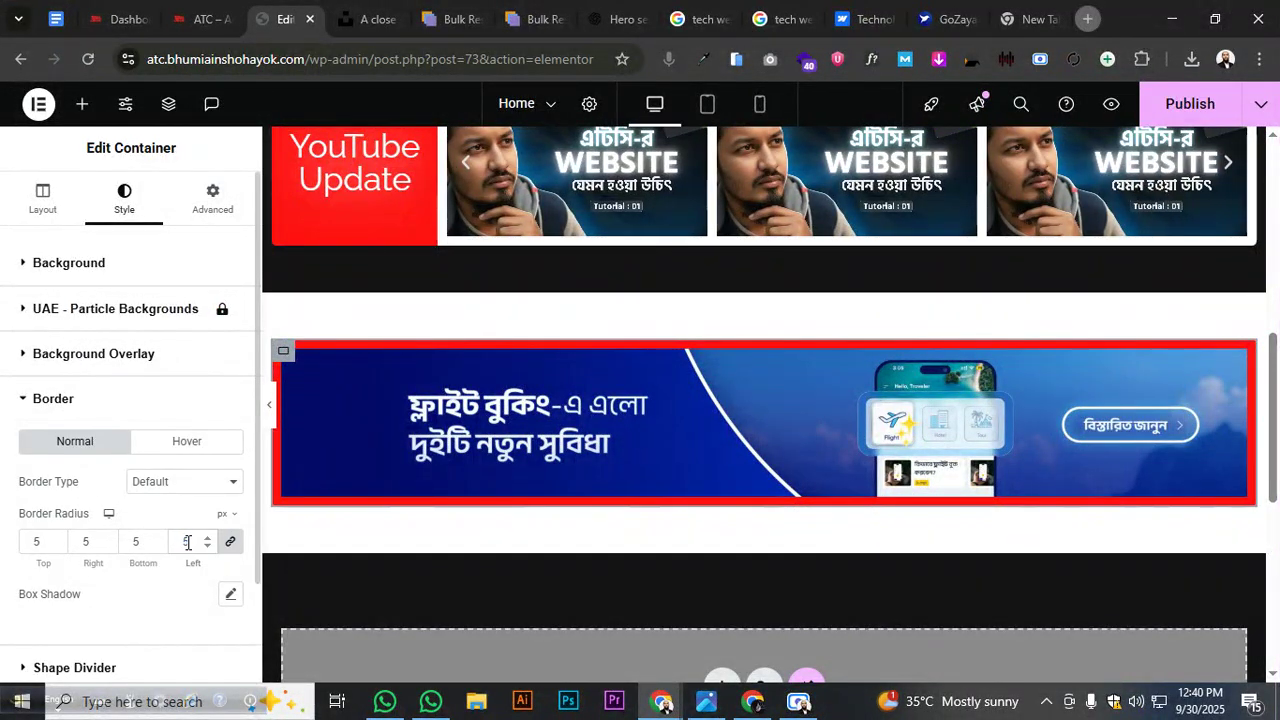
pyautogui.scroll(-2, 687, 404)
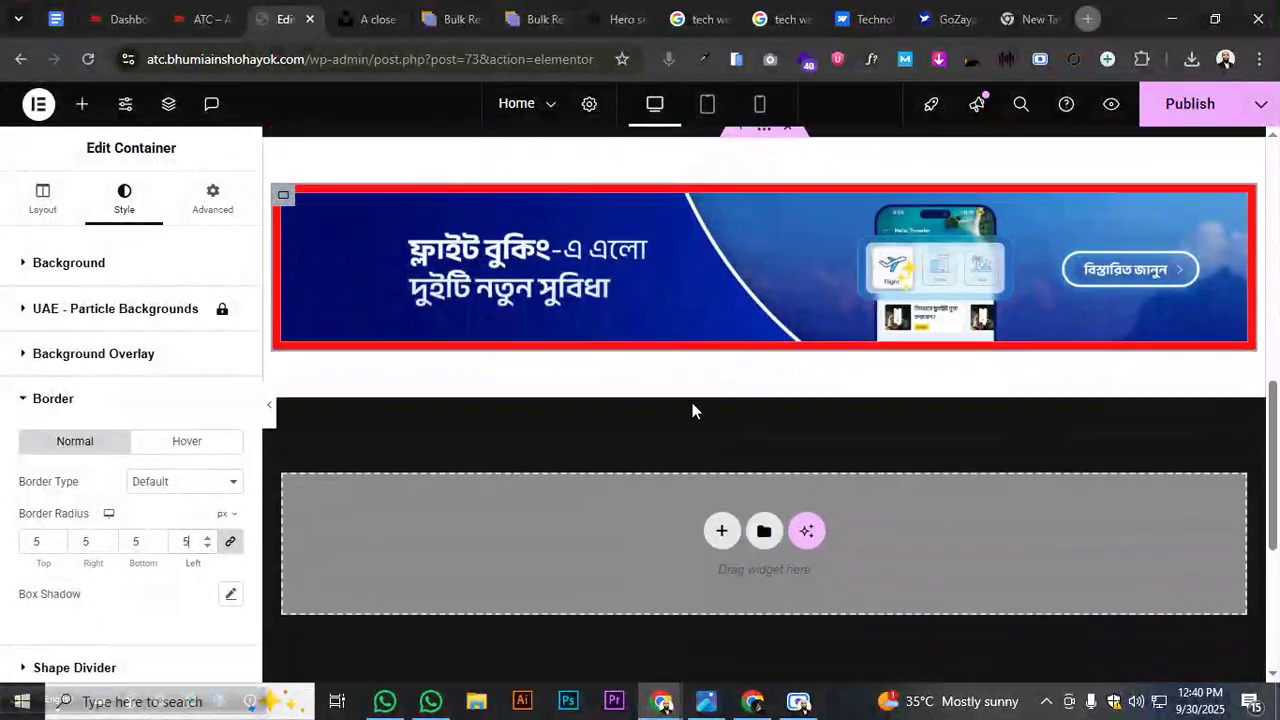
pyautogui.click(270, 412)
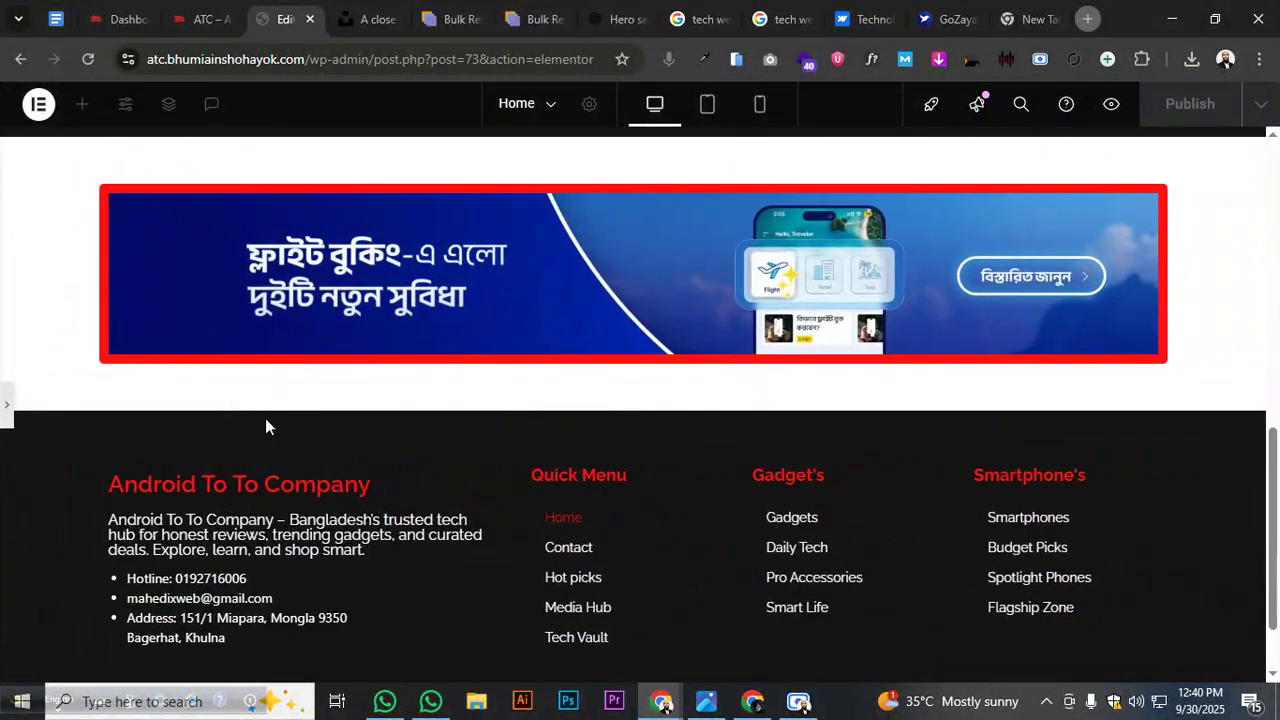
pyautogui.click(6, 405)
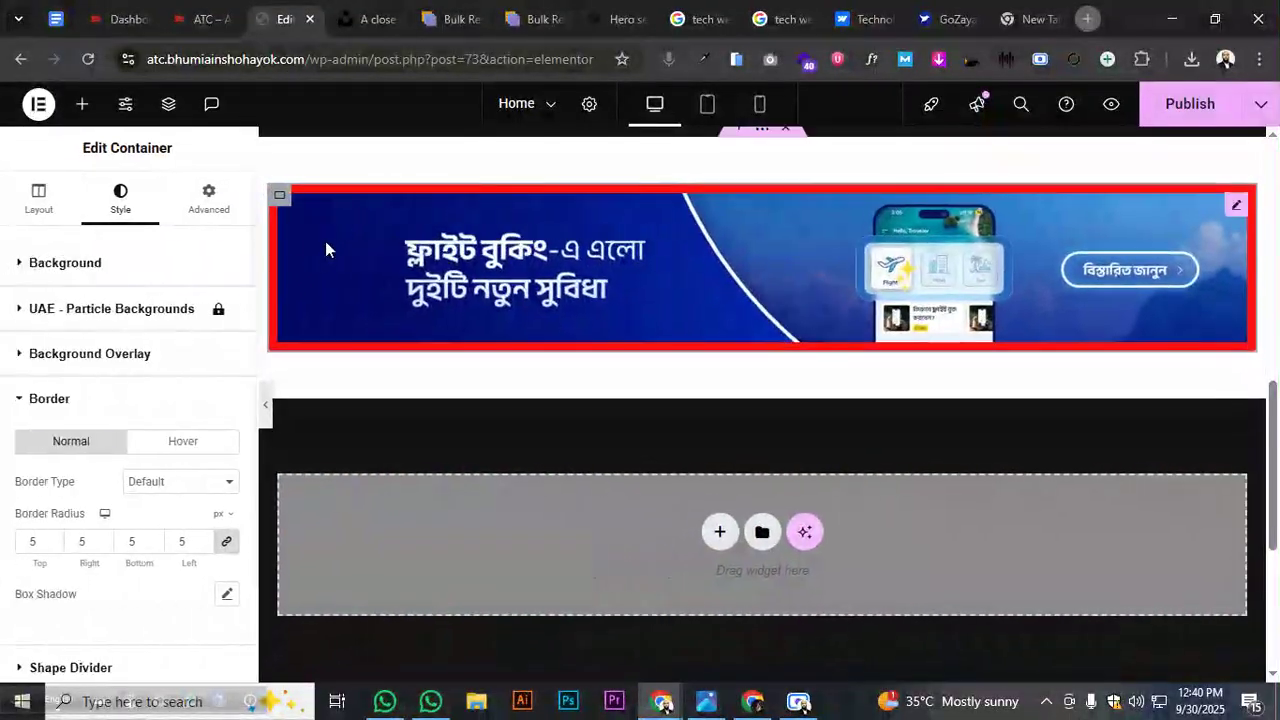
pyautogui.click(66, 400)
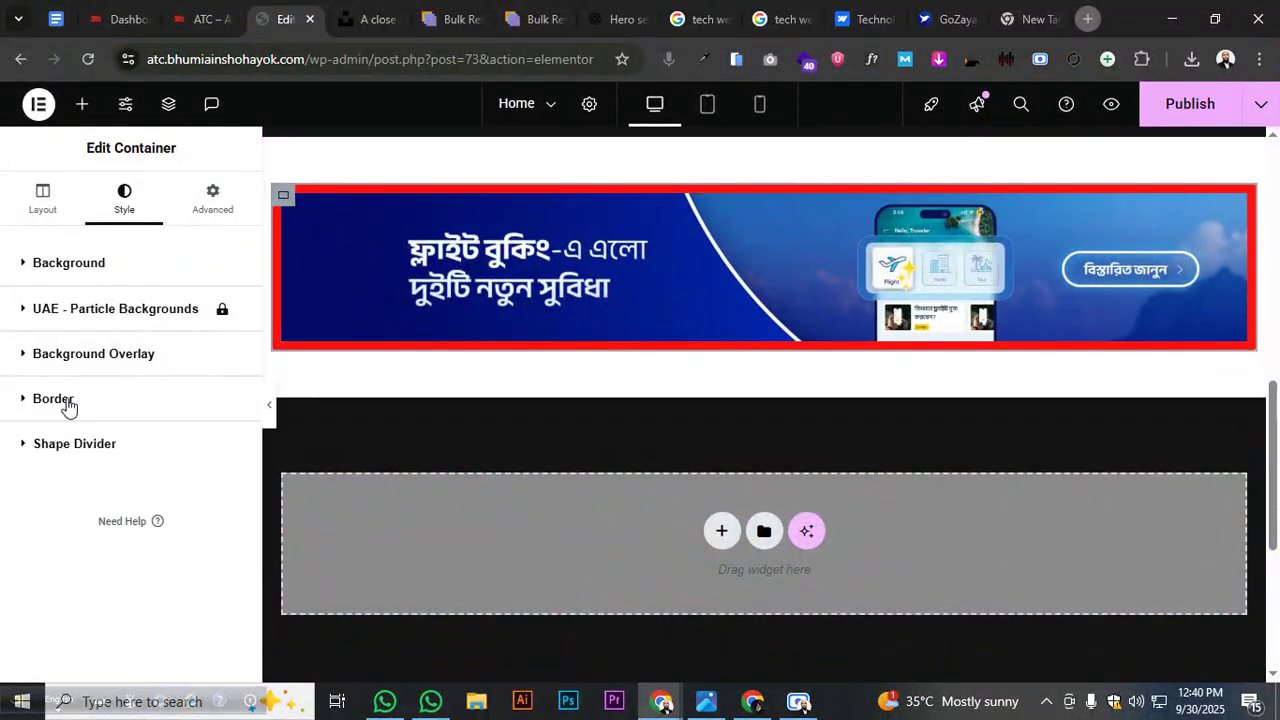
# Give the container around the flight-booking banner a 1 px dashed border in the global red colour #FF1111
pyautogui.click(66, 400)
pyautogui.click(184, 481)
pyautogui.click(175, 538)
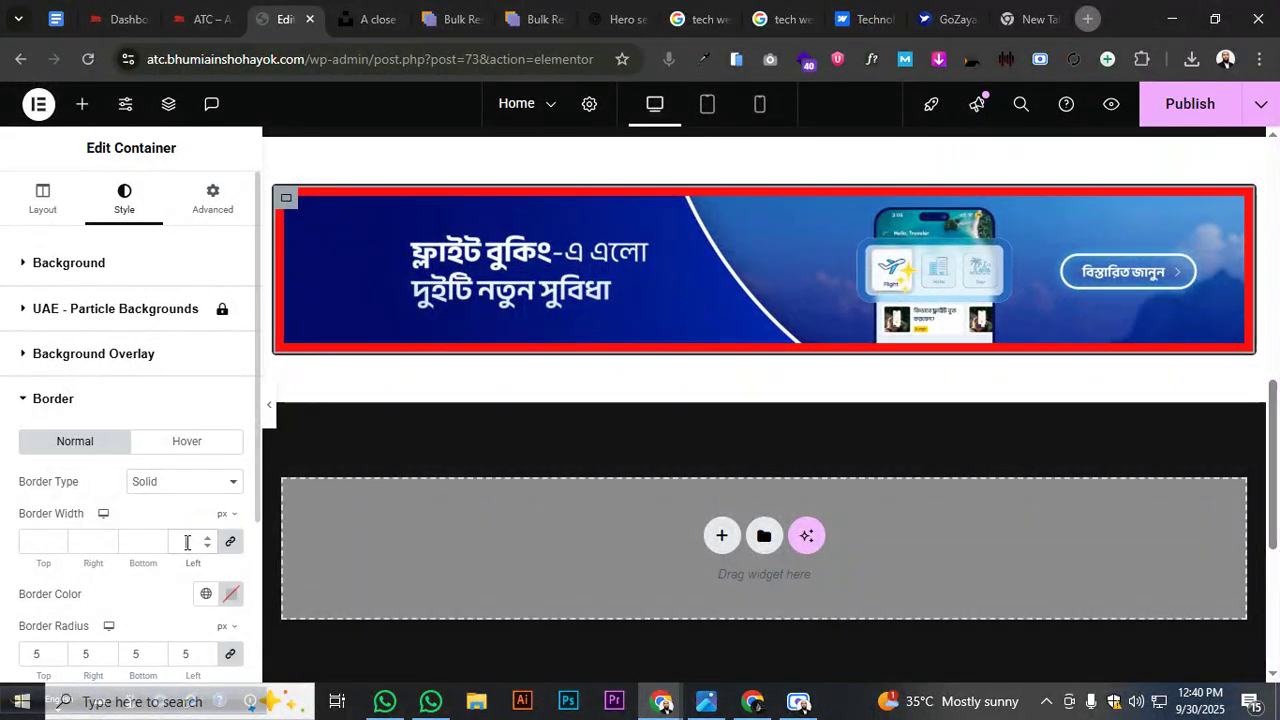
pyautogui.write('1')
pyautogui.click(180, 484)
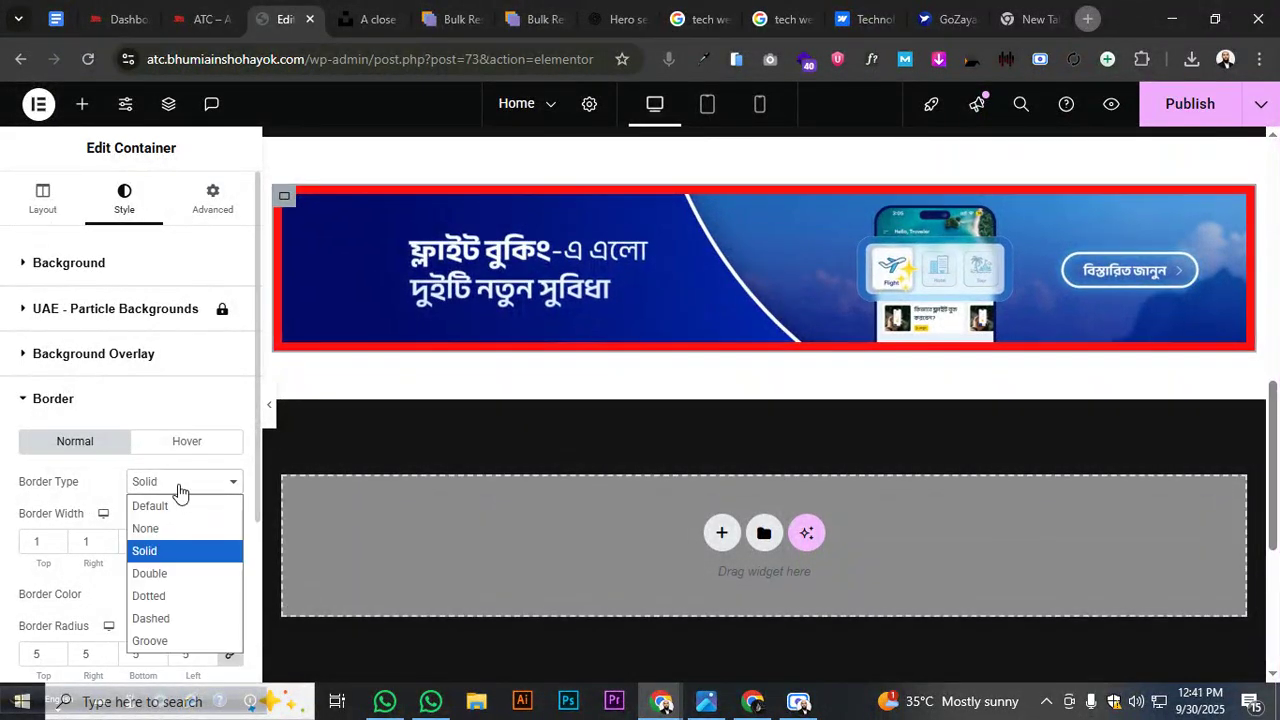
pyautogui.click(176, 618)
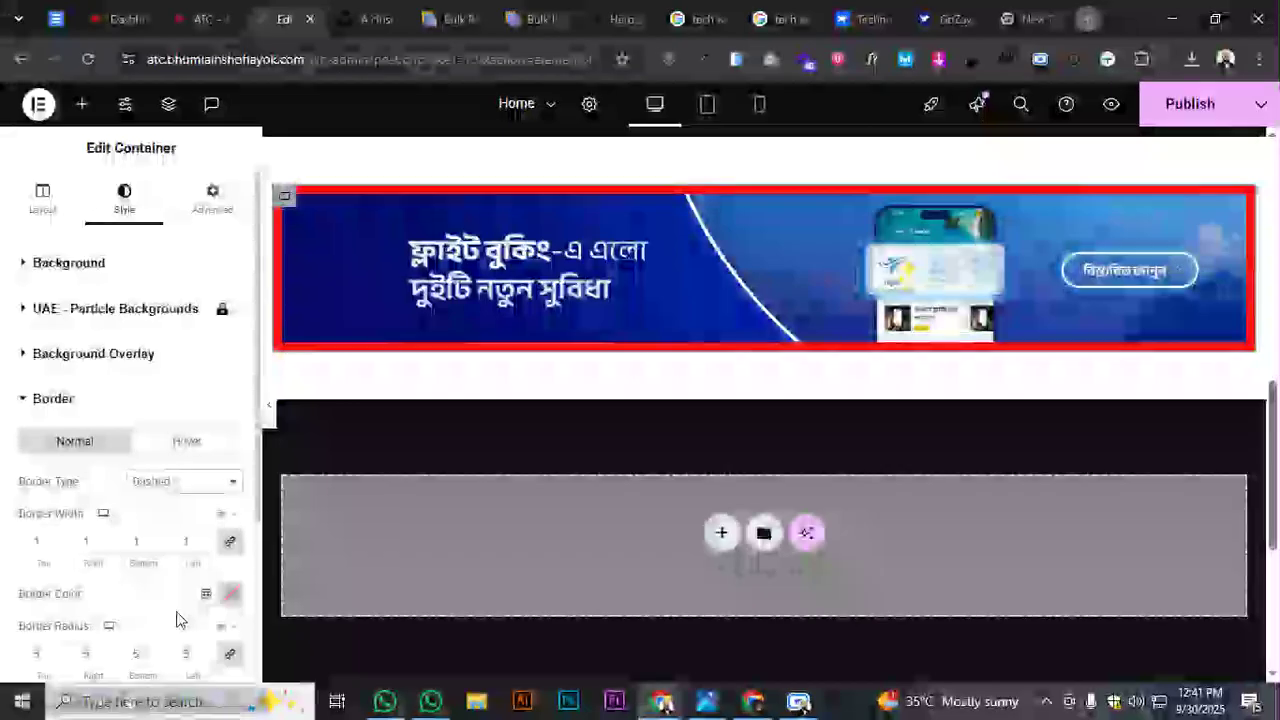
pyautogui.click(206, 594)
pyautogui.click(135, 486)
pyautogui.scroll(-3, 180, 615)
pyautogui.scroll(3, 160, 560)
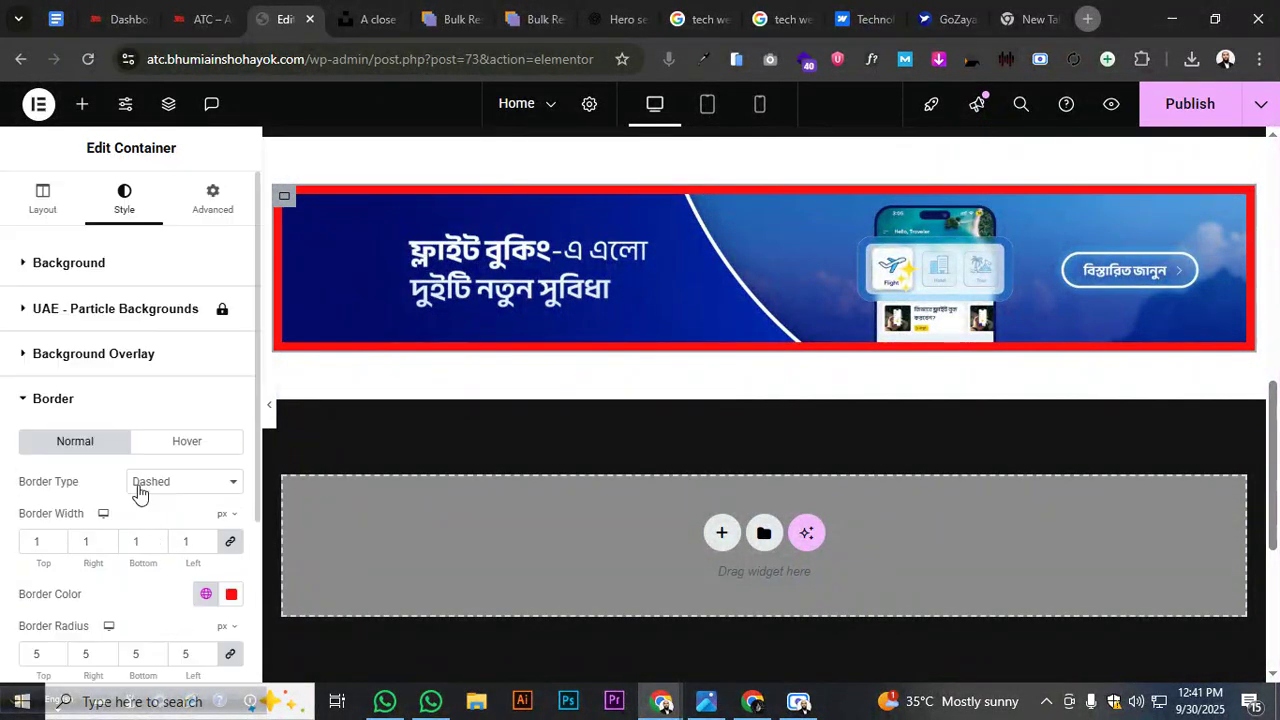
# Make the banner container's red background fully transparent (#FF111100) and preview the framed banner with the sections around it
pyautogui.click(62, 263)
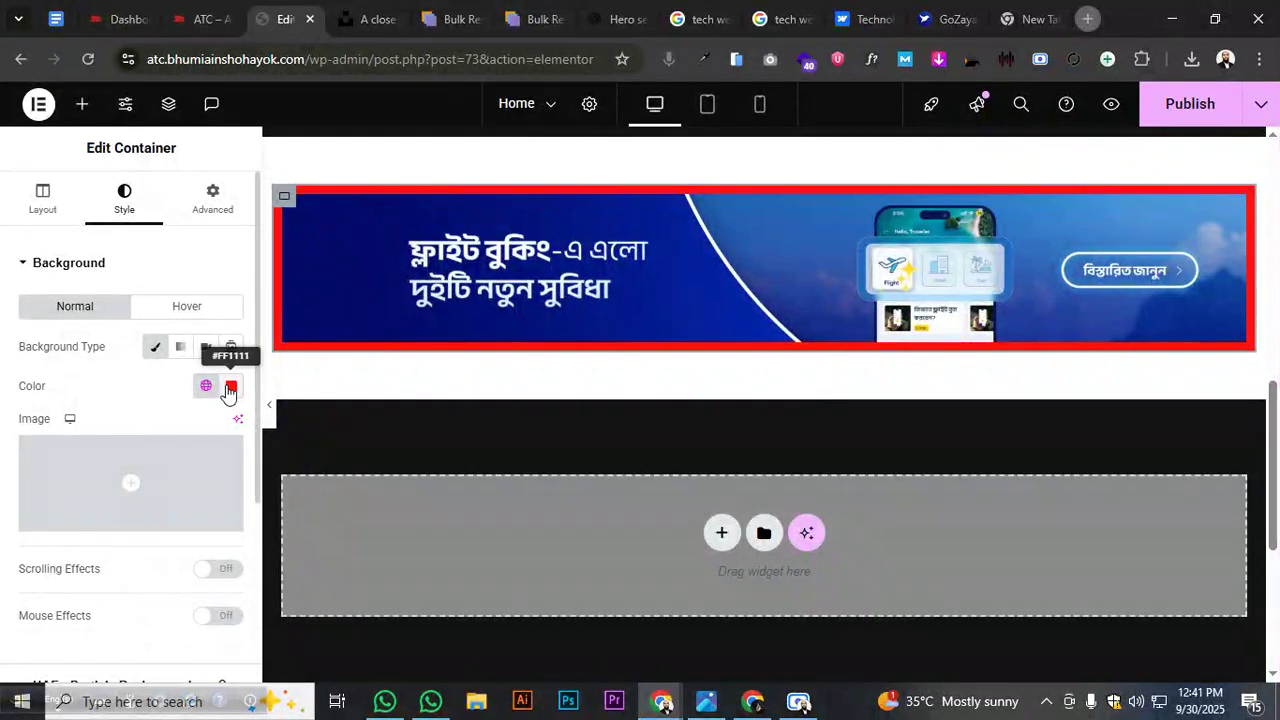
pyautogui.click(230, 387)
pyautogui.moveTo(336, 313); pyautogui.dragTo(9, 286)
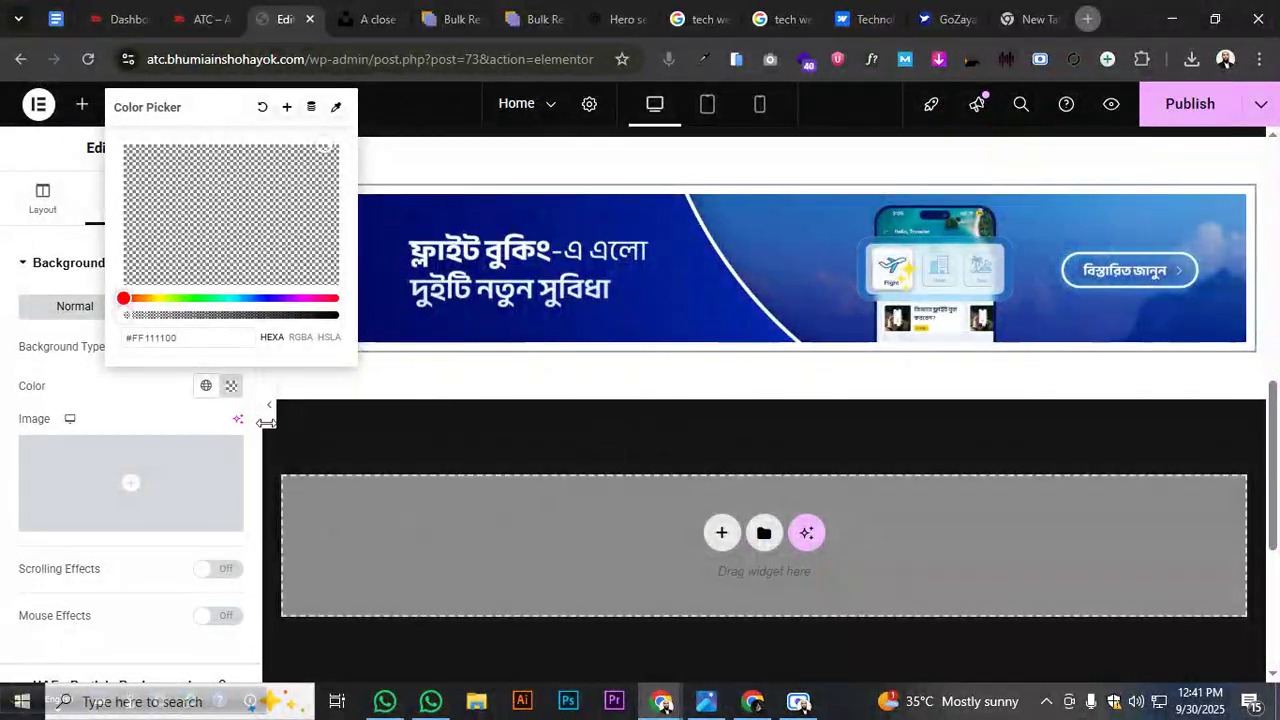
pyautogui.click(270, 406)
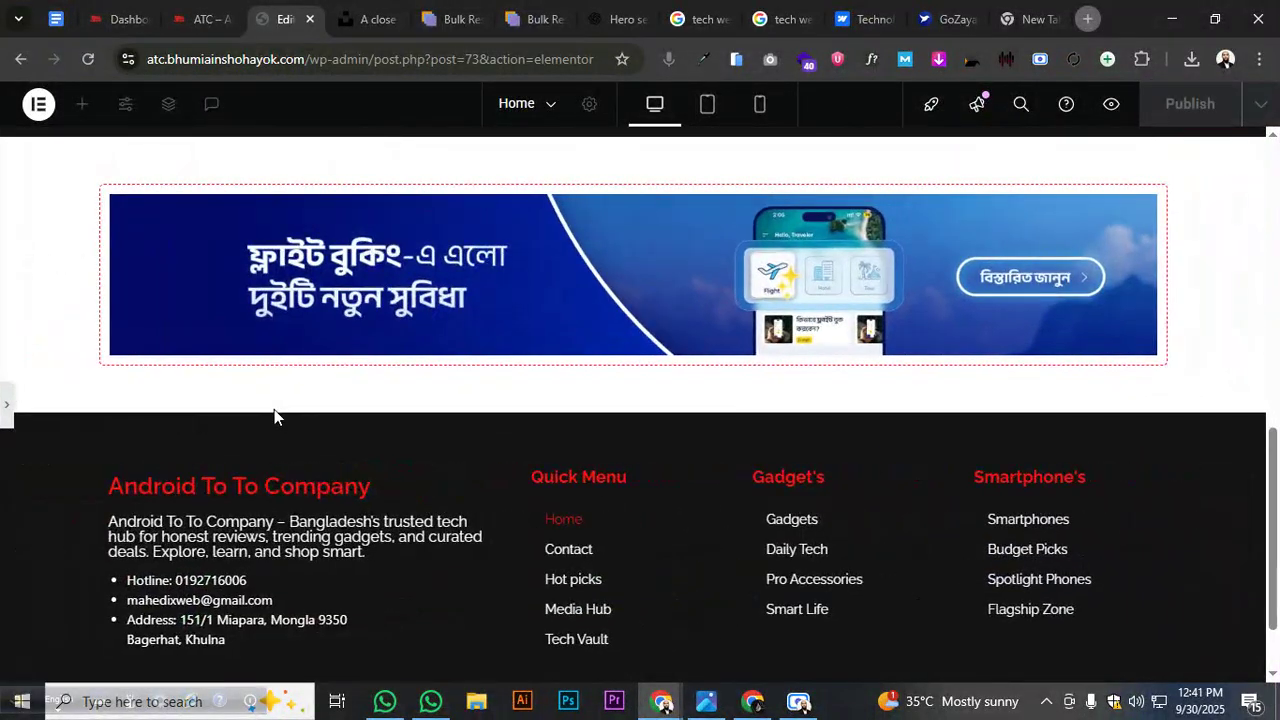
pyautogui.scroll(3, 290, 409)
pyautogui.scroll(-2, 306, 409)
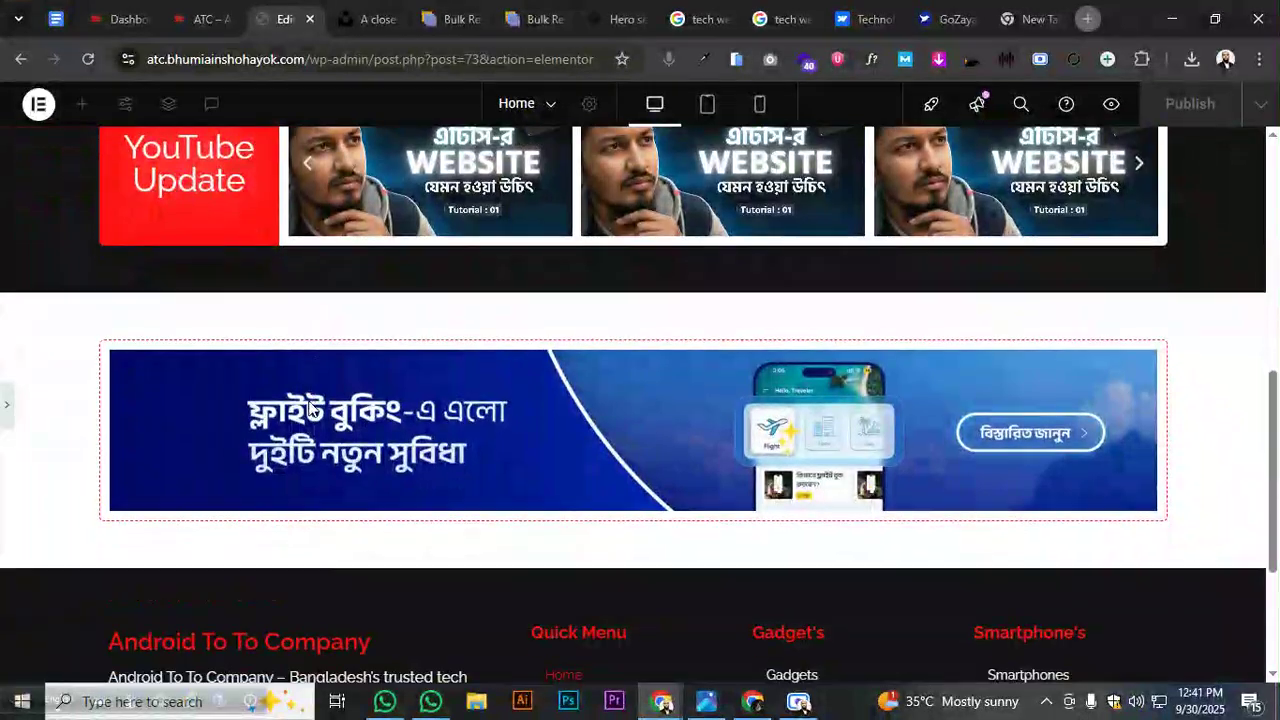
pyautogui.scroll(2, 316, 407)
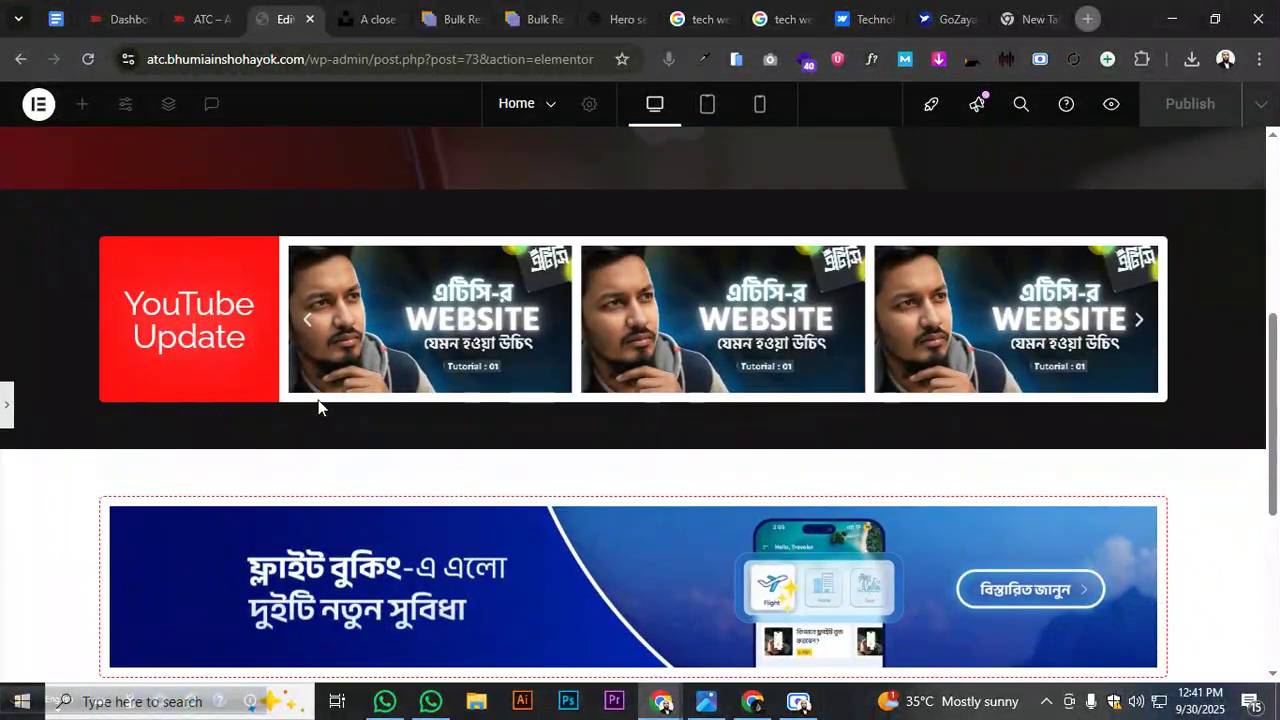
pyautogui.scroll(-2, 318, 406)
pyautogui.click(8, 413)
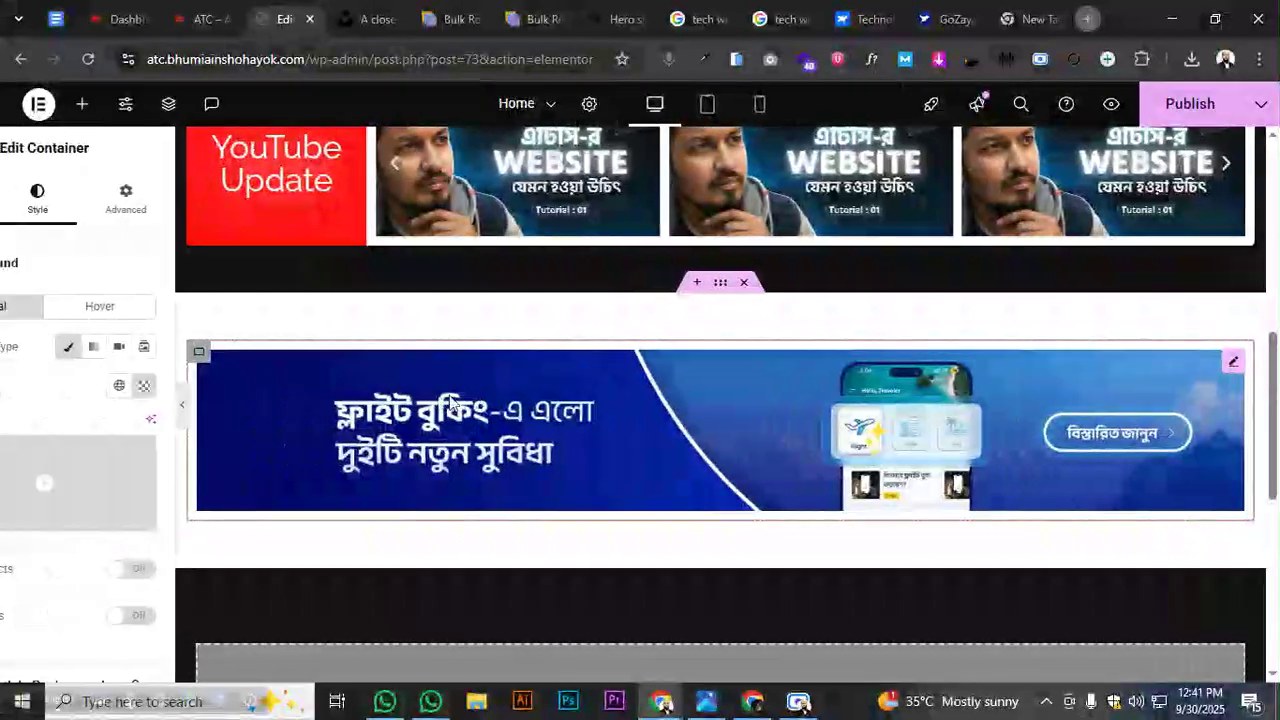
# Give the outer YouTube Update section a classic background in the global Primary colour #FFFFFF and preview the page
pyautogui.scroll(4, 790, 348)
pyautogui.click(763, 341)
pyautogui.click(145, 207)
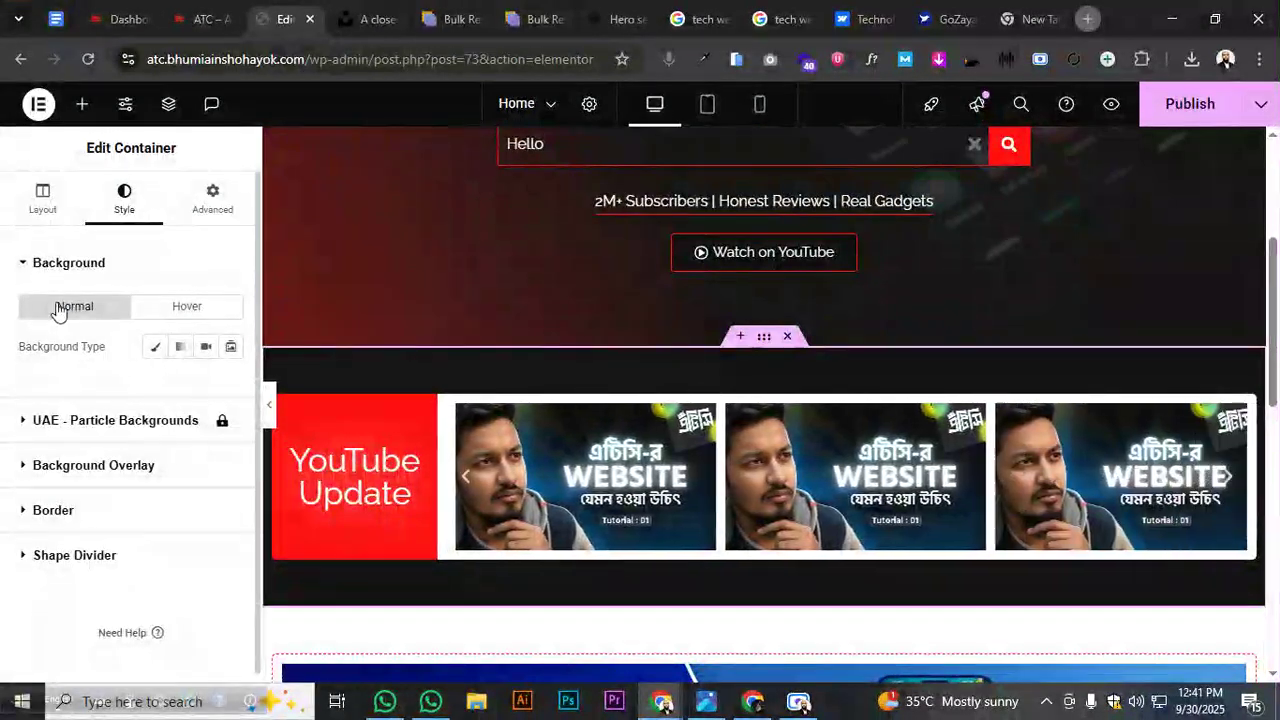
pyautogui.click(152, 347)
pyautogui.click(205, 385)
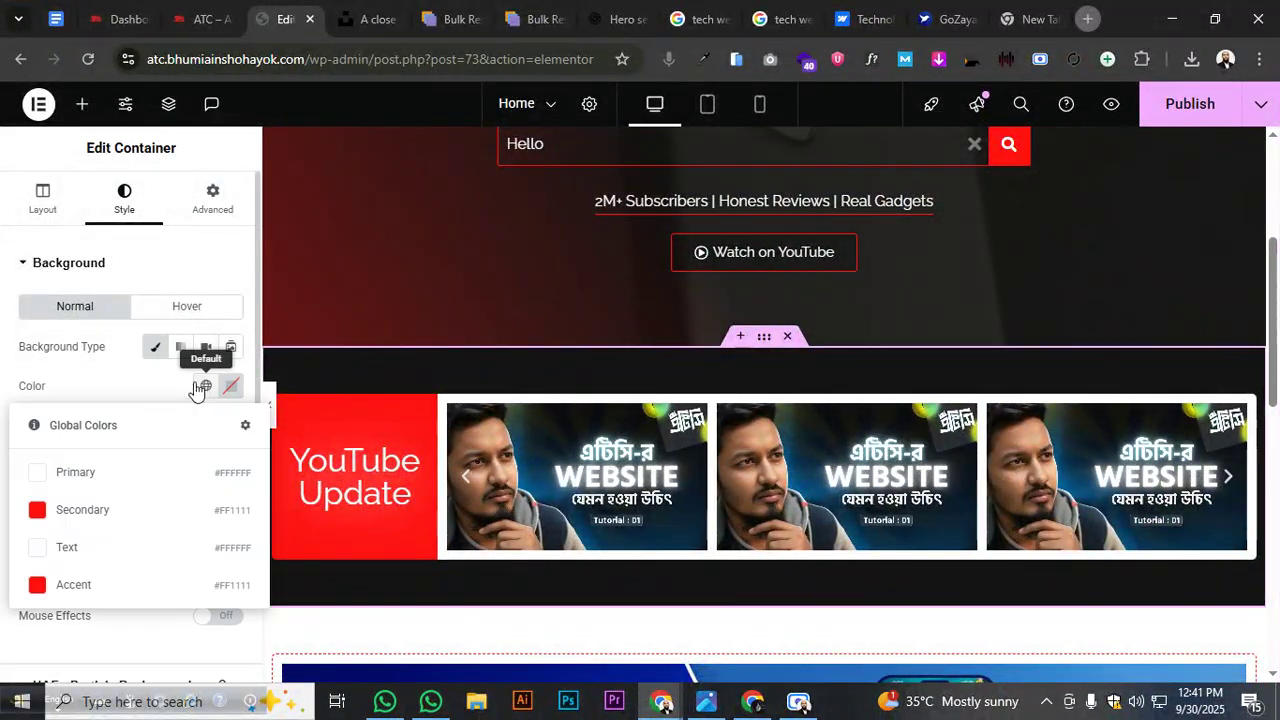
pyautogui.click(116, 467)
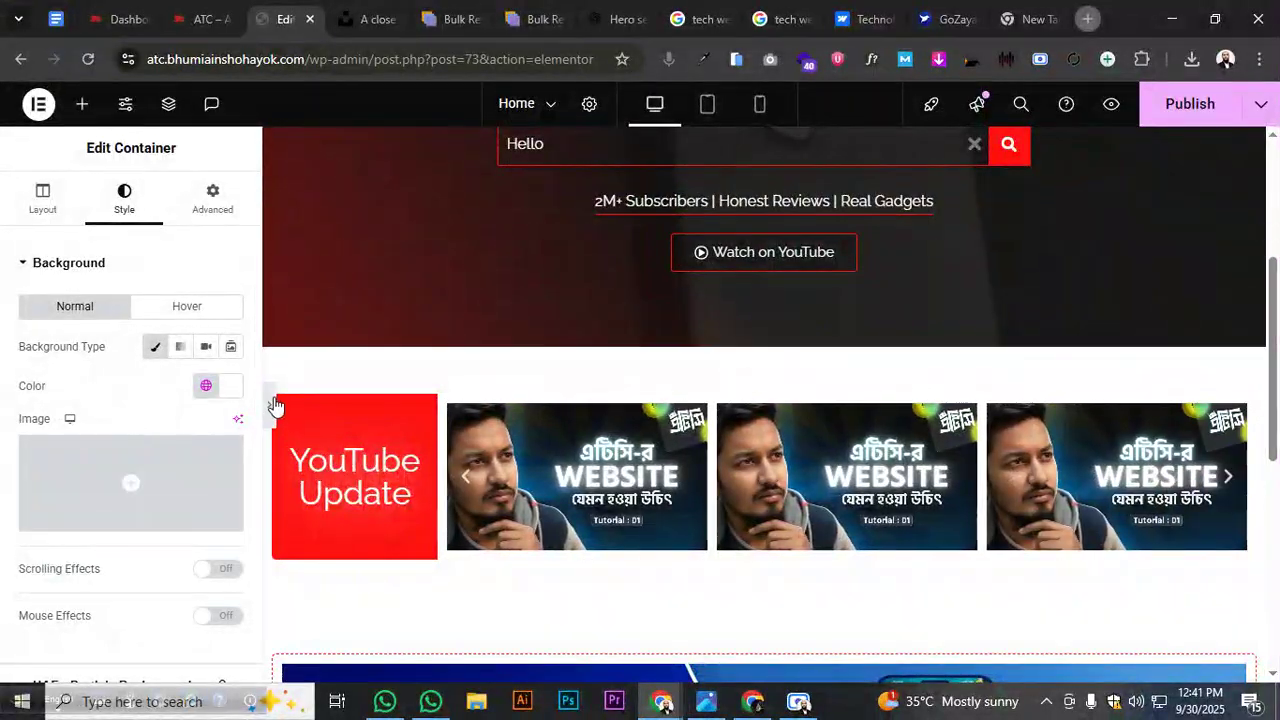
pyautogui.click(268, 404)
pyautogui.scroll(-3, 581, 396)
pyautogui.scroll(2, 581, 396)
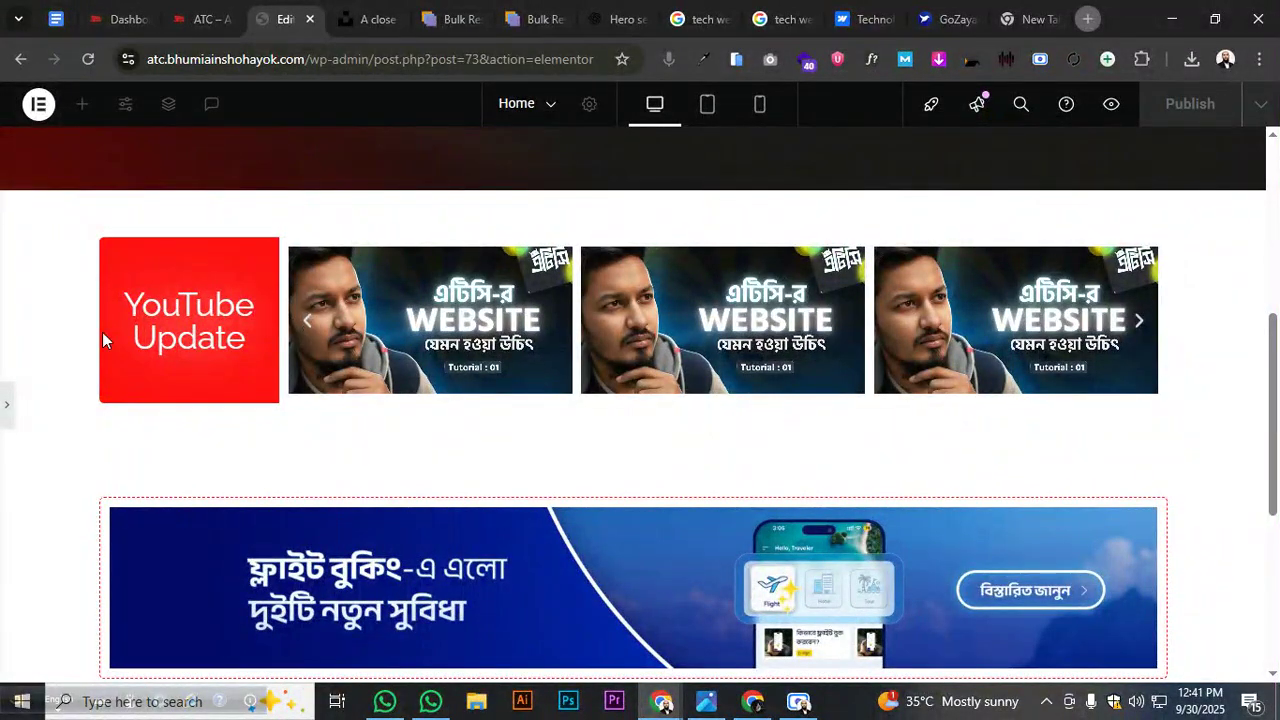
pyautogui.click(5, 406)
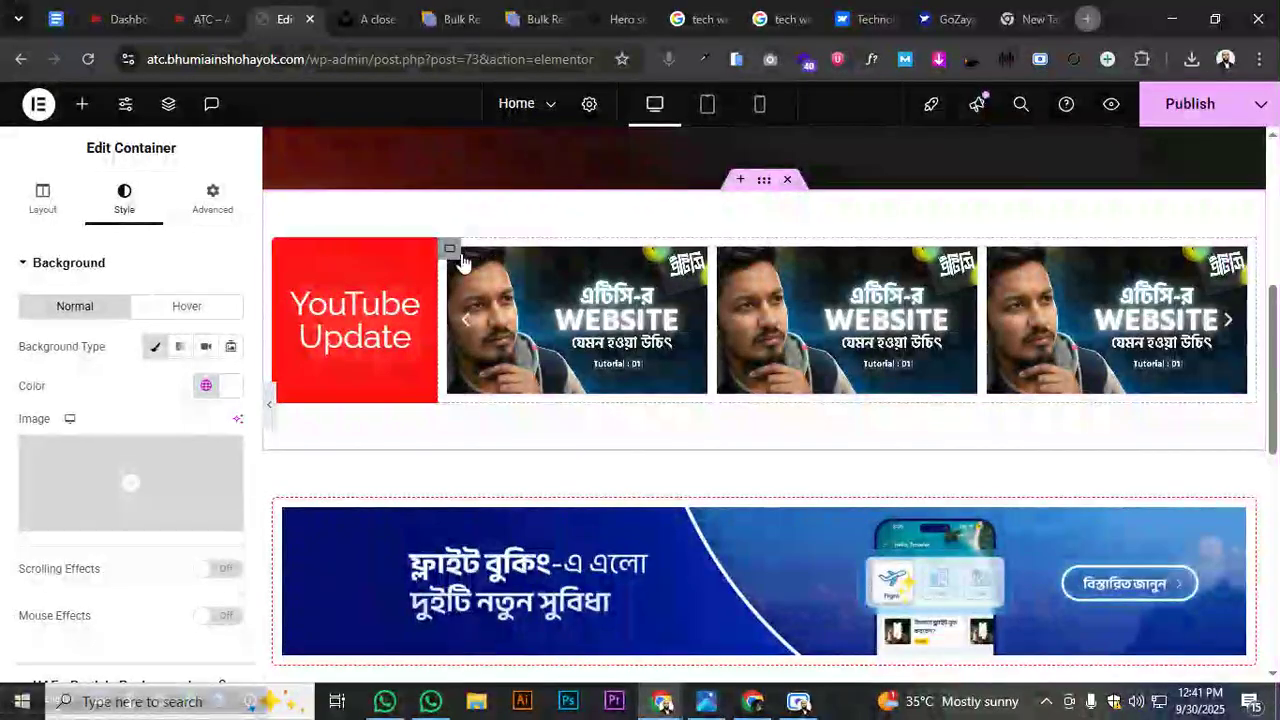
# Give the container around the video carousel a 1 px dotted border in the global red colour
pyautogui.click(453, 254)
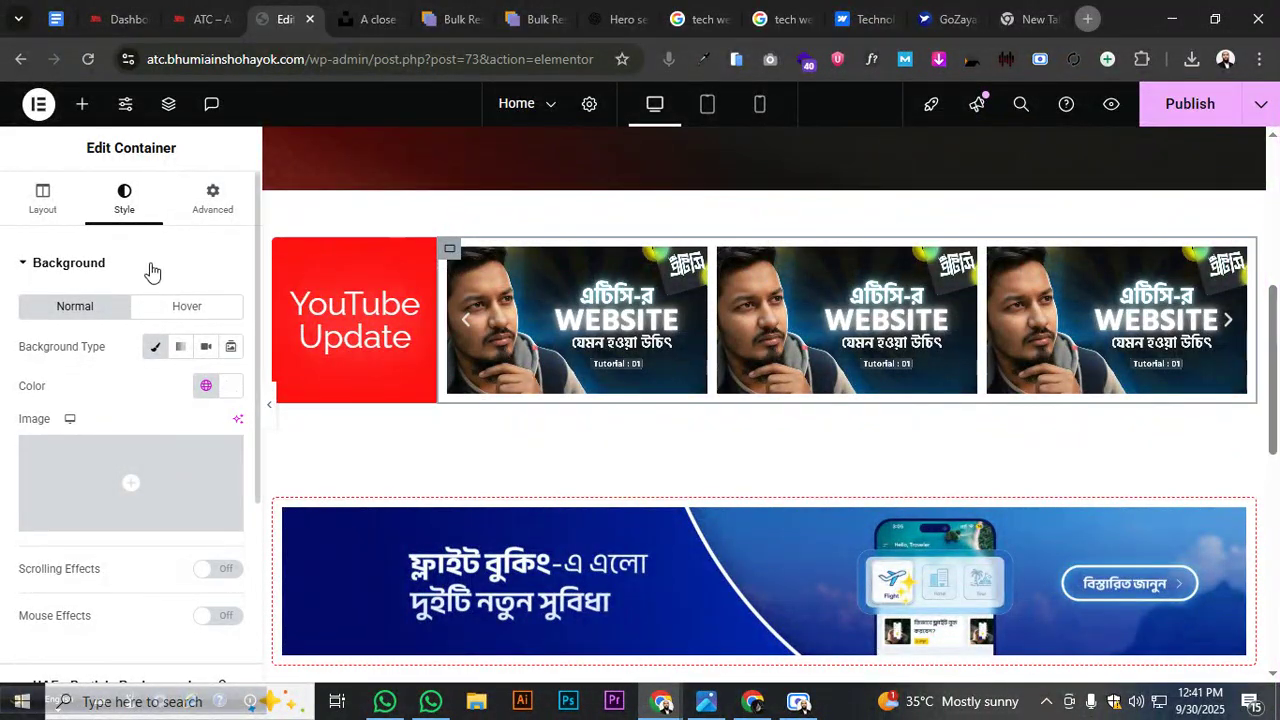
pyautogui.click(88, 264)
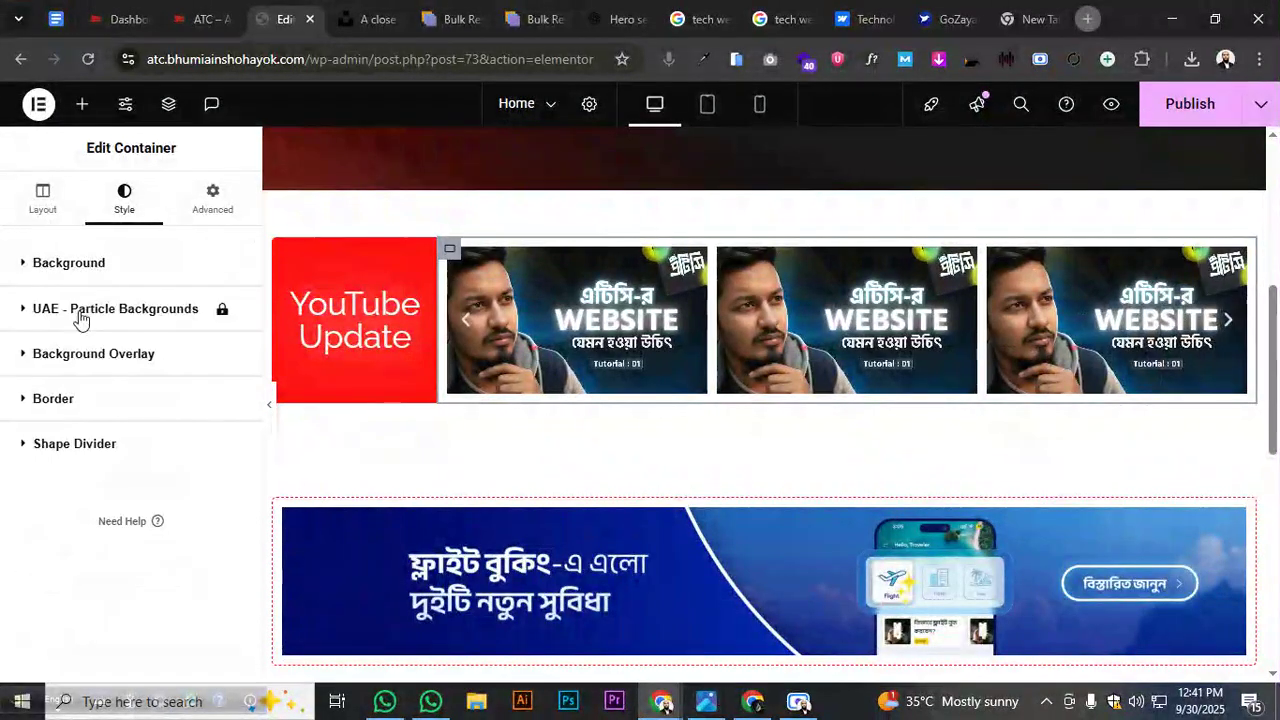
pyautogui.click(56, 398)
pyautogui.scroll(-1, 143, 441)
pyautogui.click(168, 361)
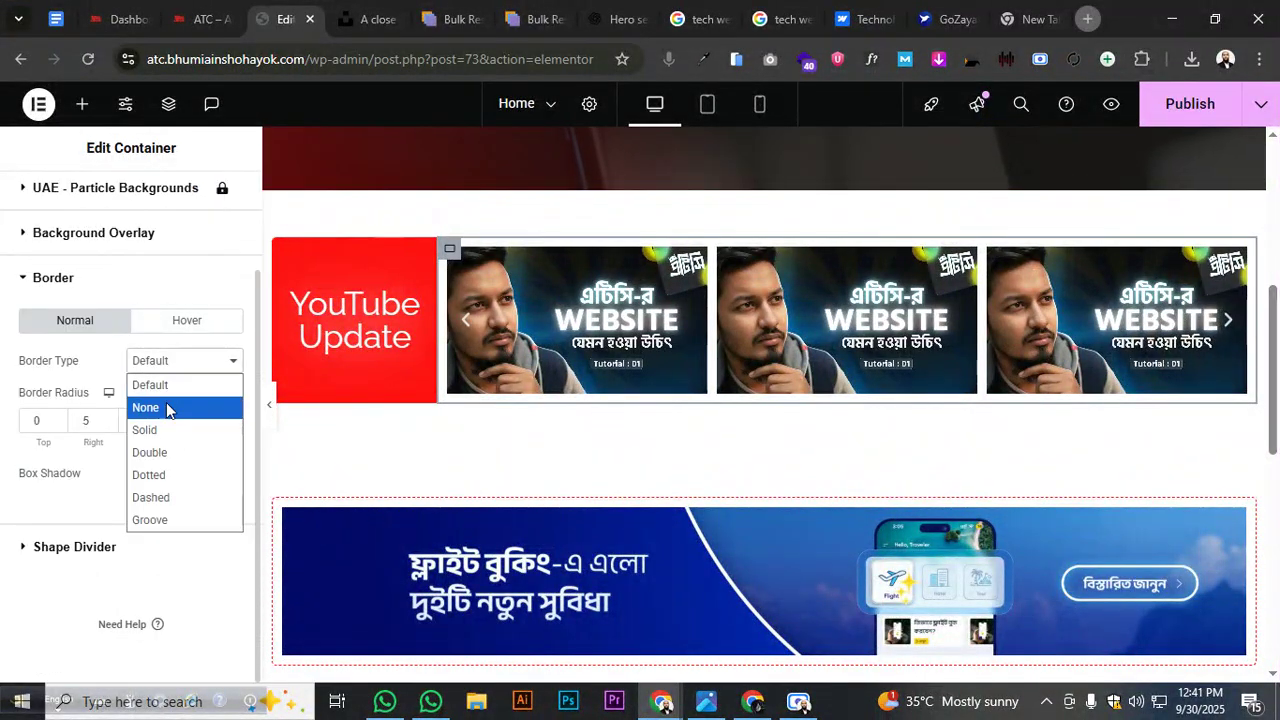
pyautogui.click(168, 474)
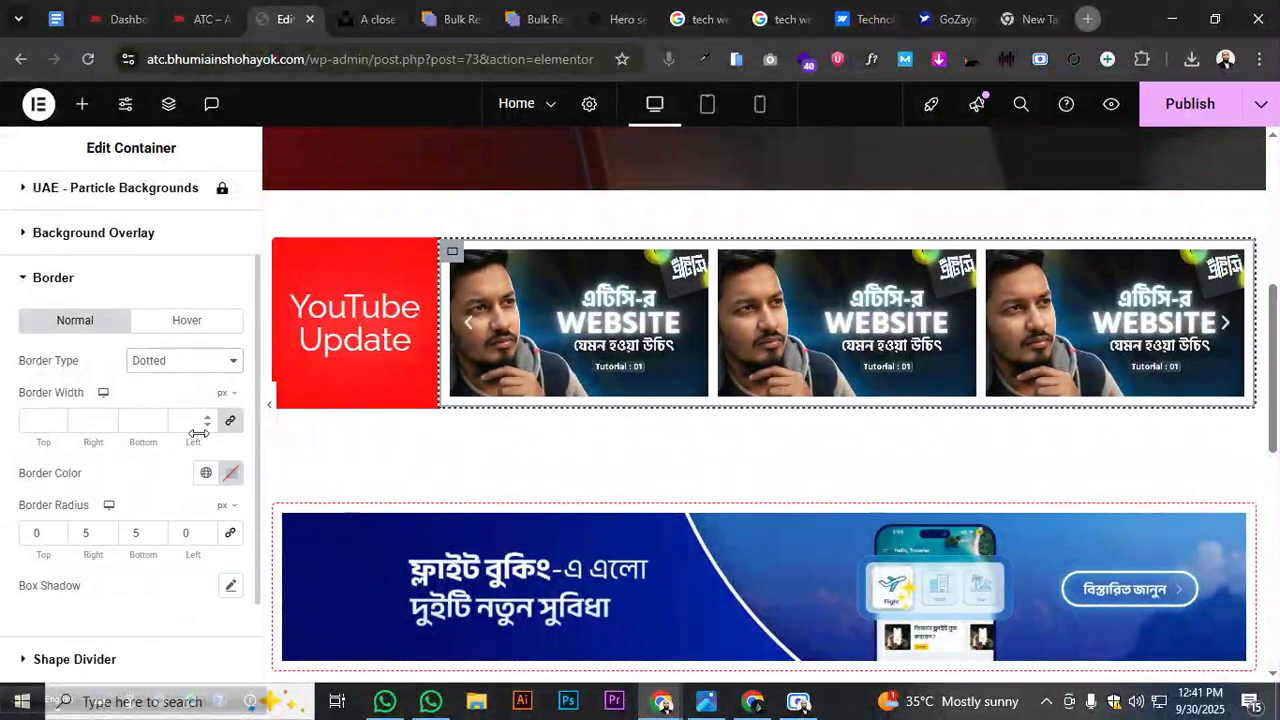
pyautogui.click(206, 472)
pyautogui.click(117, 357)
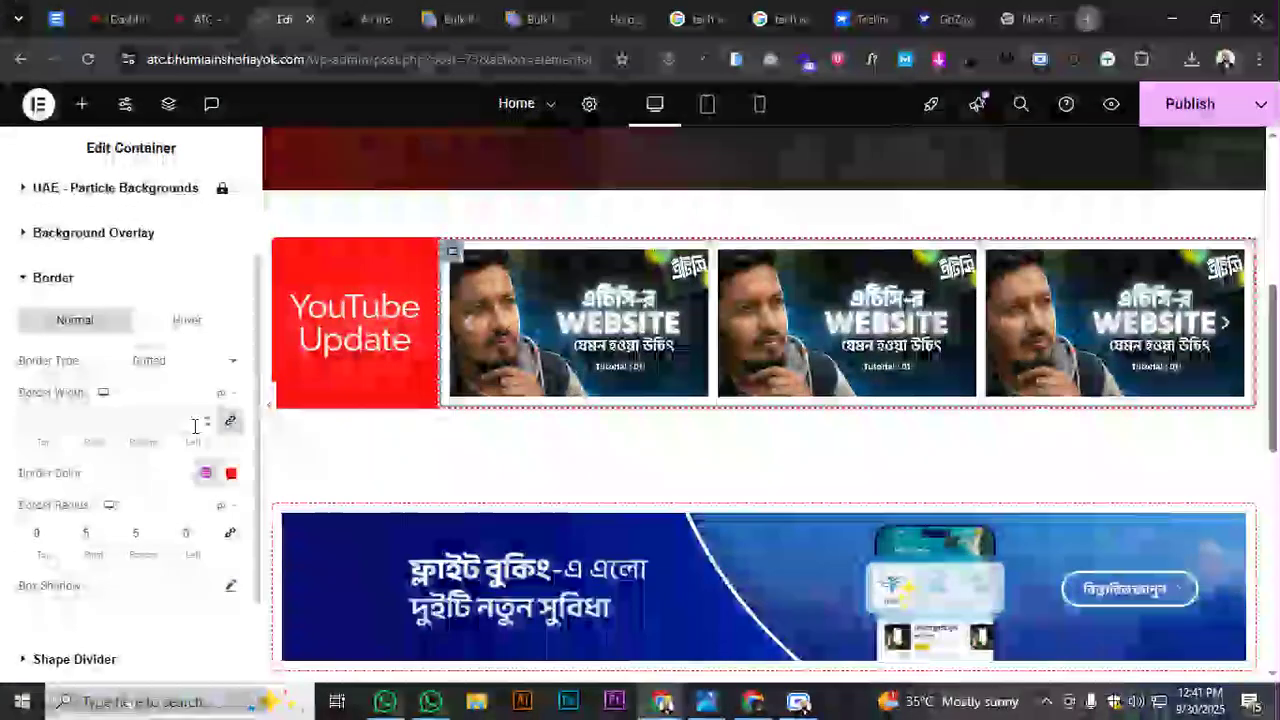
pyautogui.click(199, 425)
pyautogui.write('1')
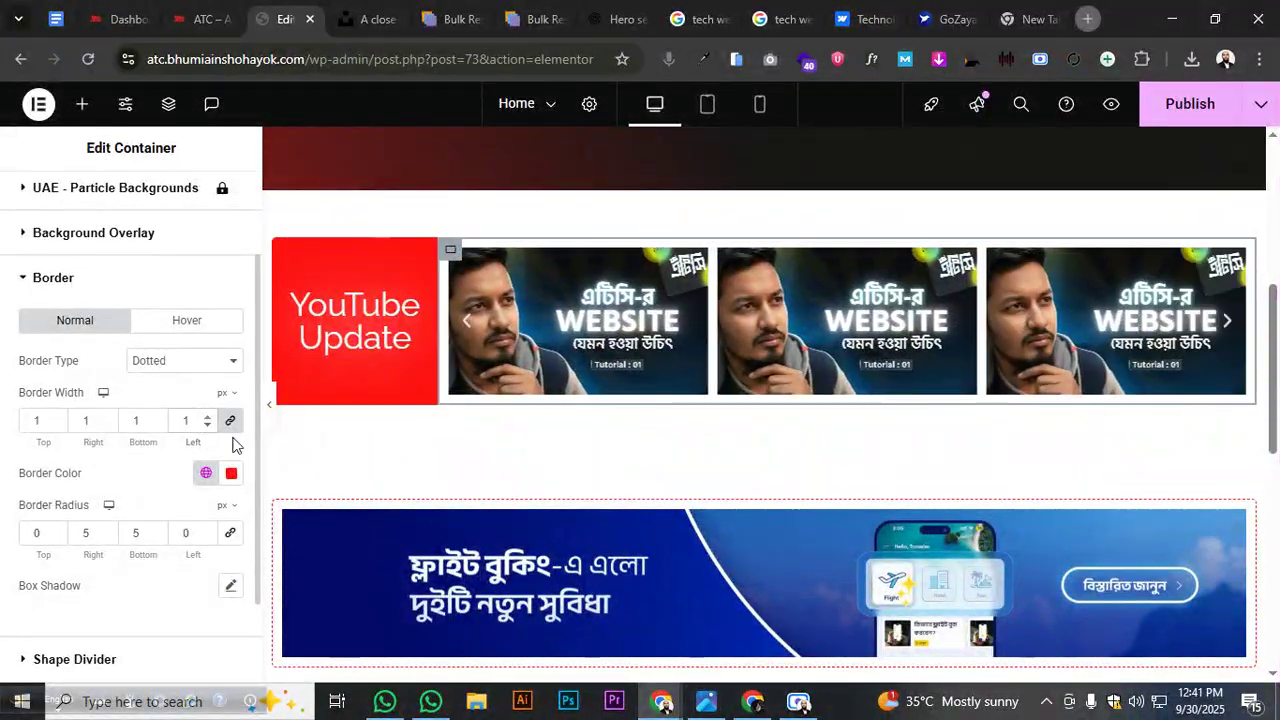
pyautogui.click(269, 405)
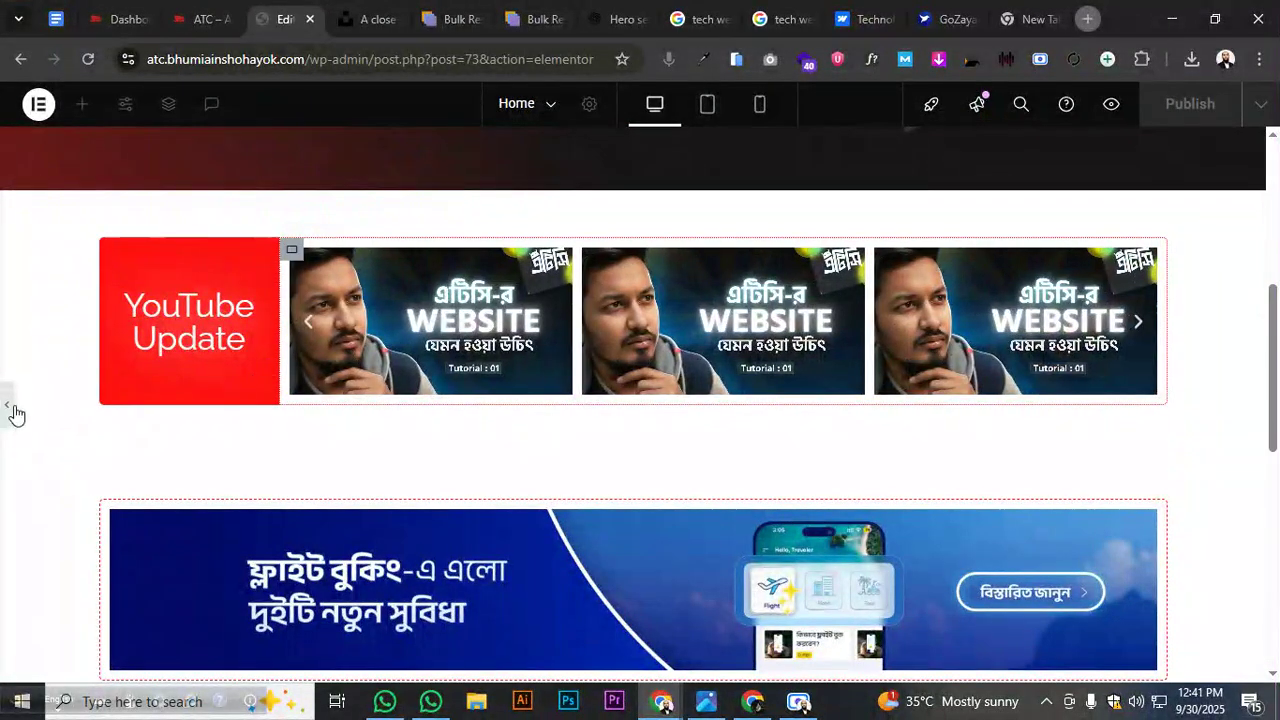
# Try a 2 px width for the dotted border around the video carousel and preview it
pyautogui.click(14, 413)
pyautogui.click(267, 406)
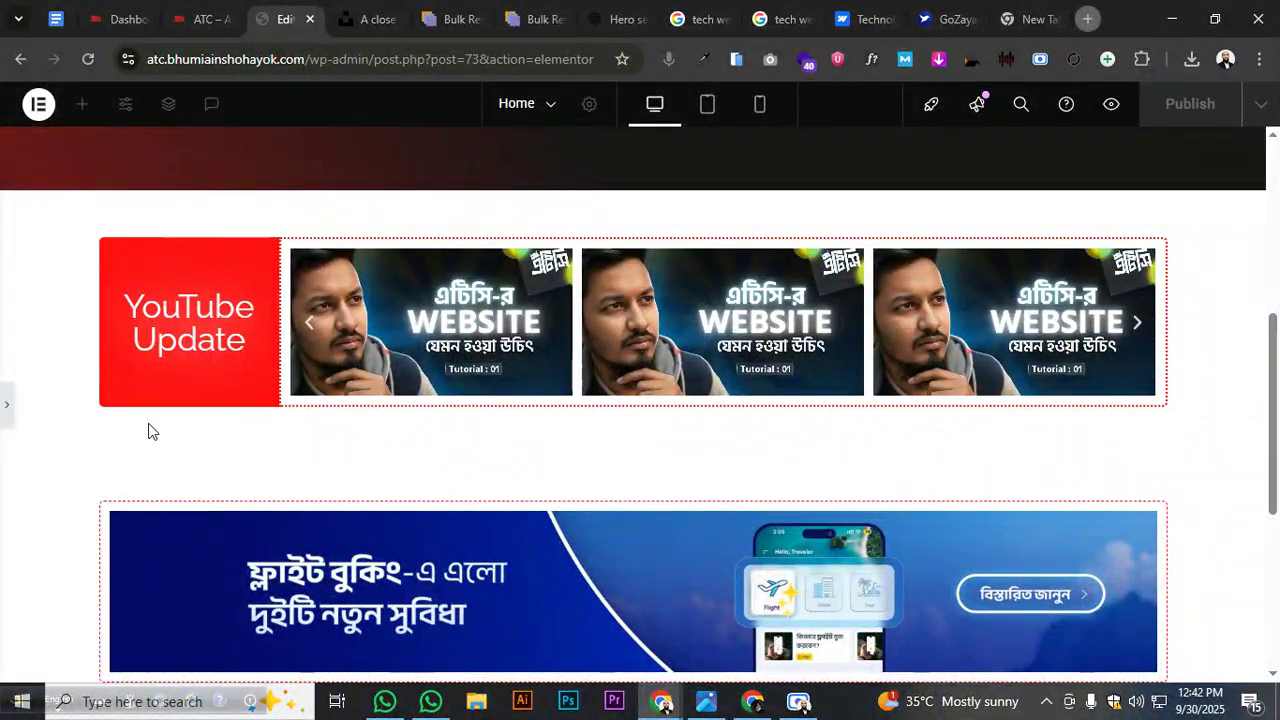
pyautogui.click(7, 404)
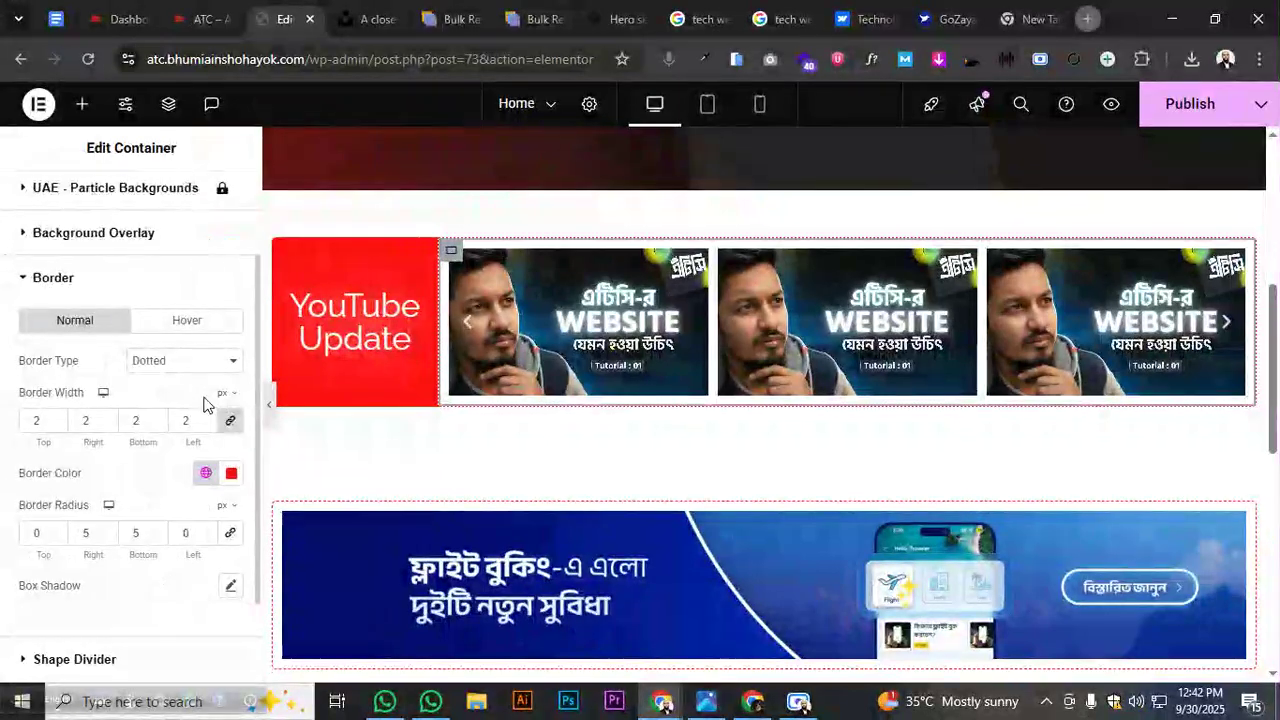
# Change the carousel container's border type to Dashed with a width of 1 px and preview the result
pyautogui.click(185, 361)
pyautogui.click(178, 497)
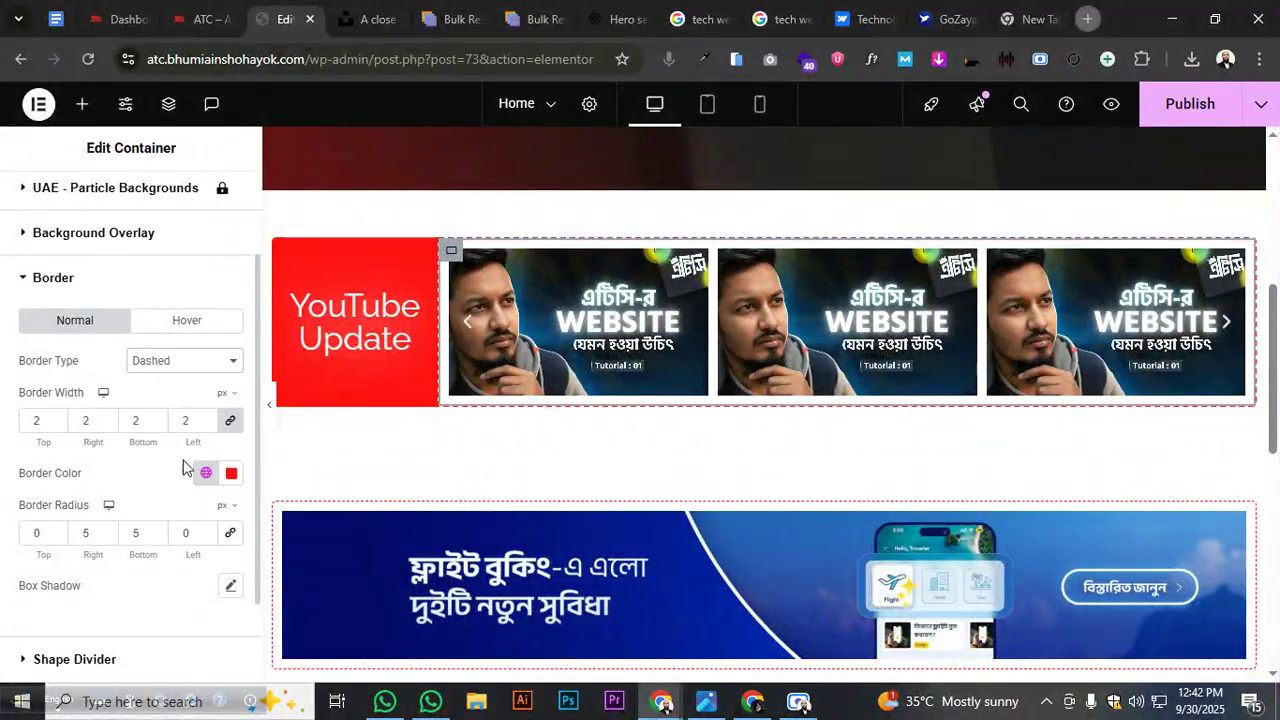
pyautogui.click(207, 427)
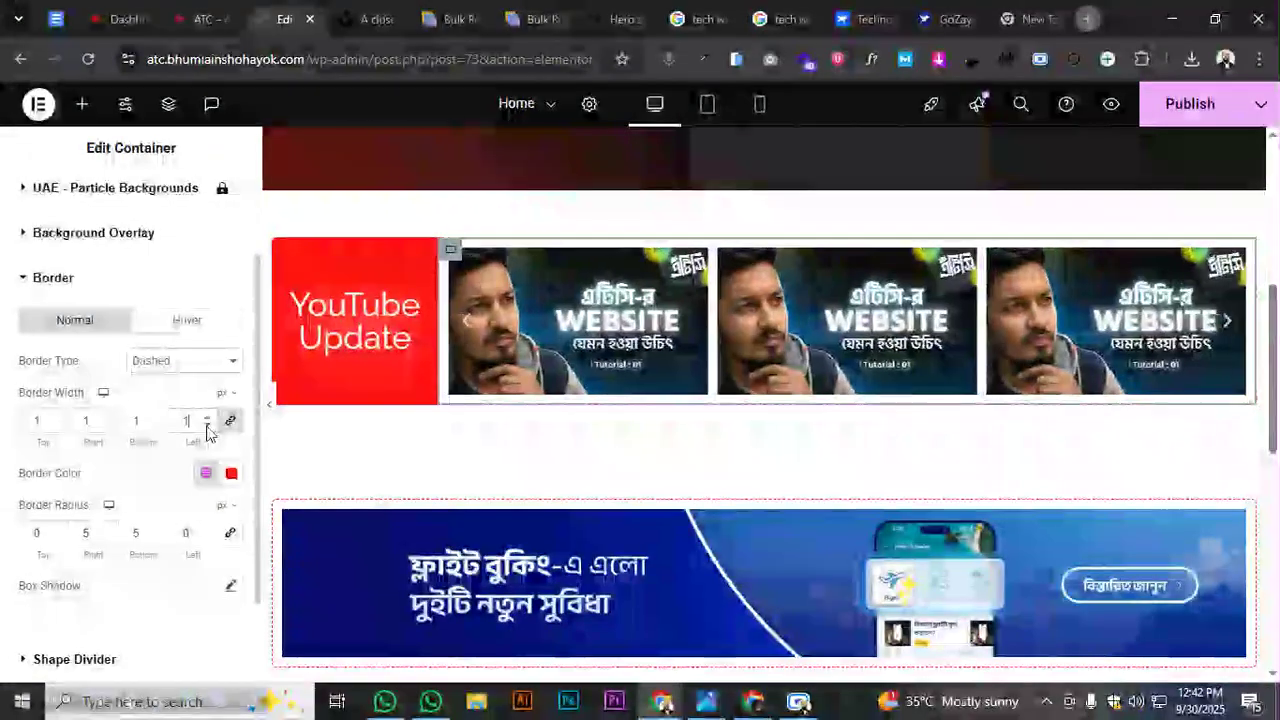
pyautogui.click(271, 408)
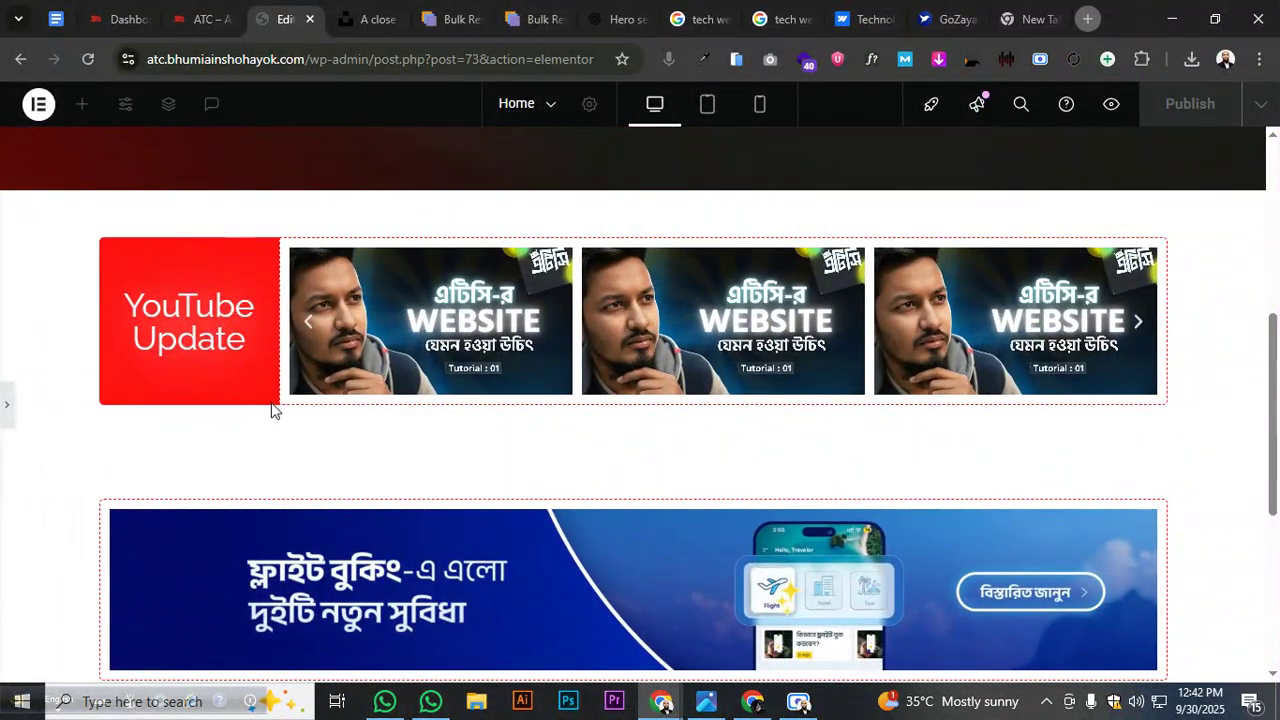
pyautogui.click(7, 413)
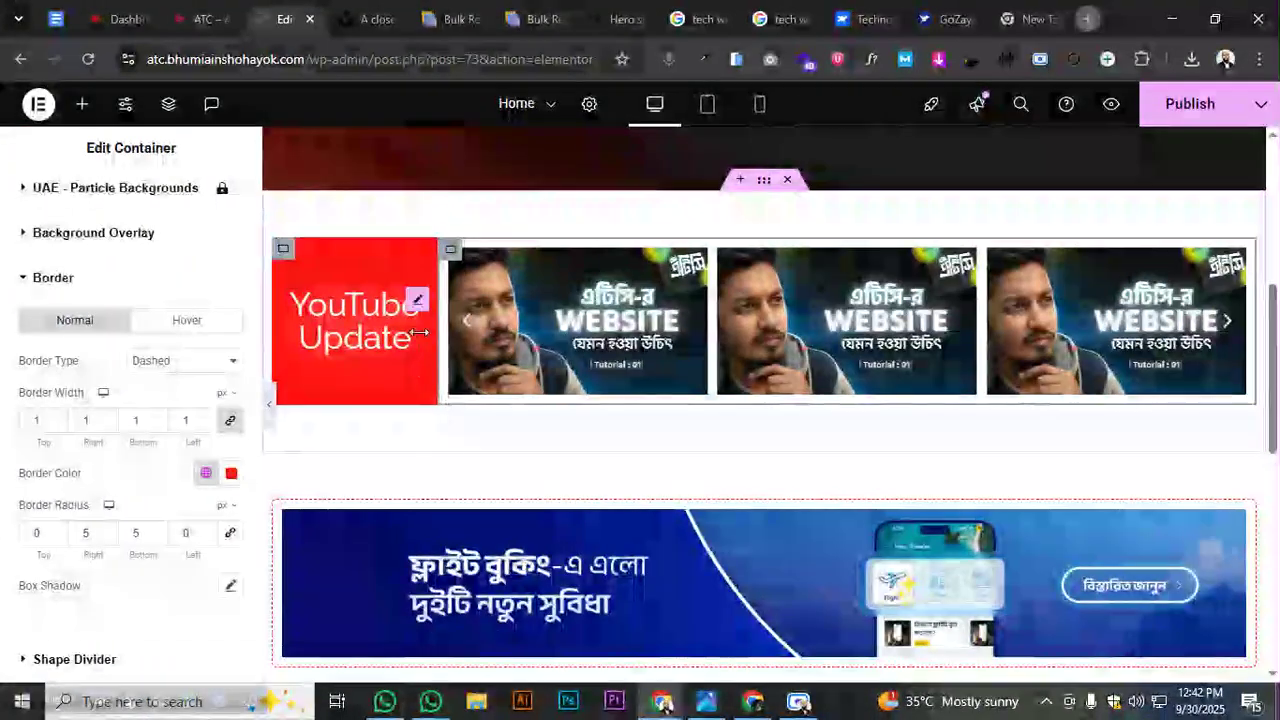
# Change the title of the heading in the red box beside the carousel to "ATC All YouTube Update"
pyautogui.click(375, 310)
pyautogui.click(27, 333)
pyautogui.write('A')
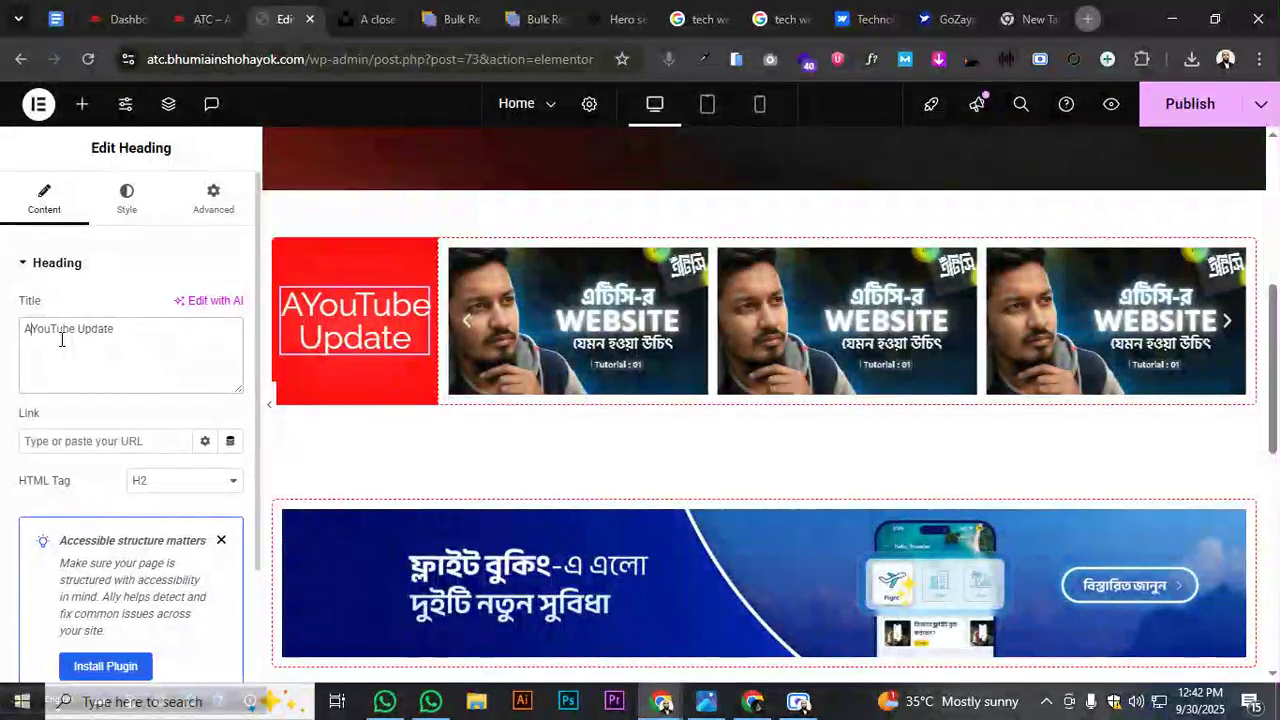
pyautogui.write('TC -')
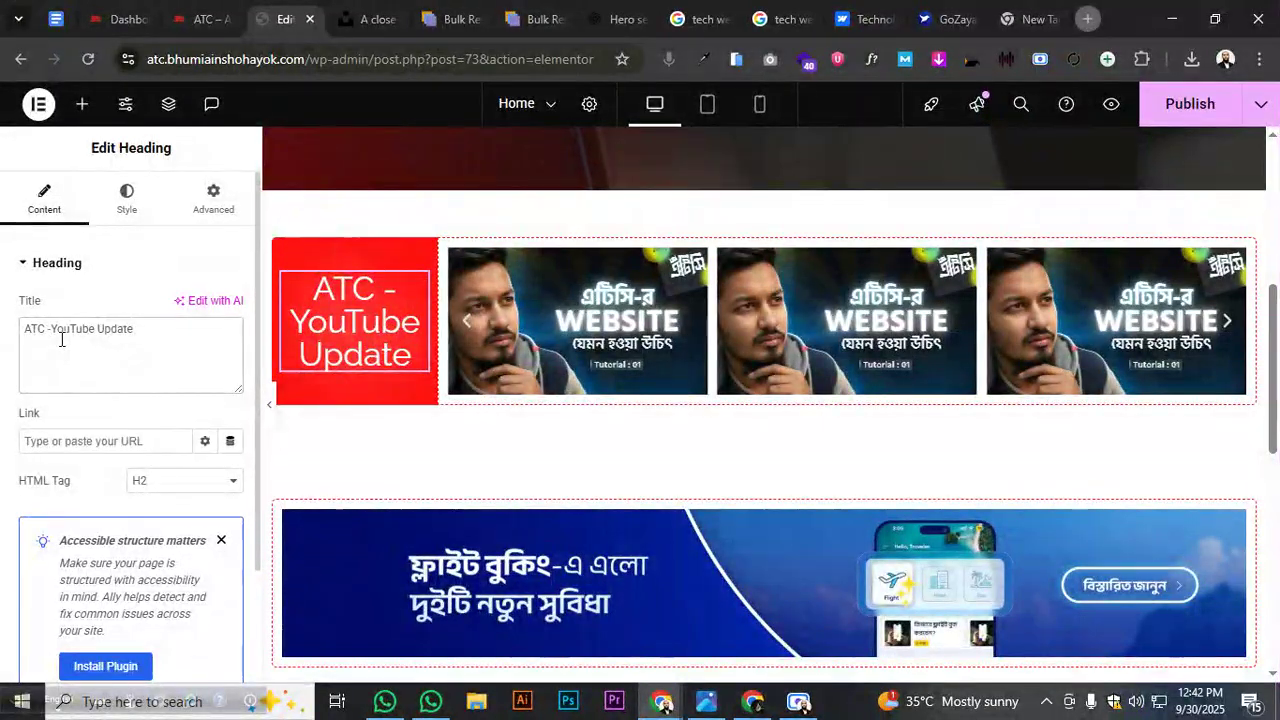
pyautogui.write('All')
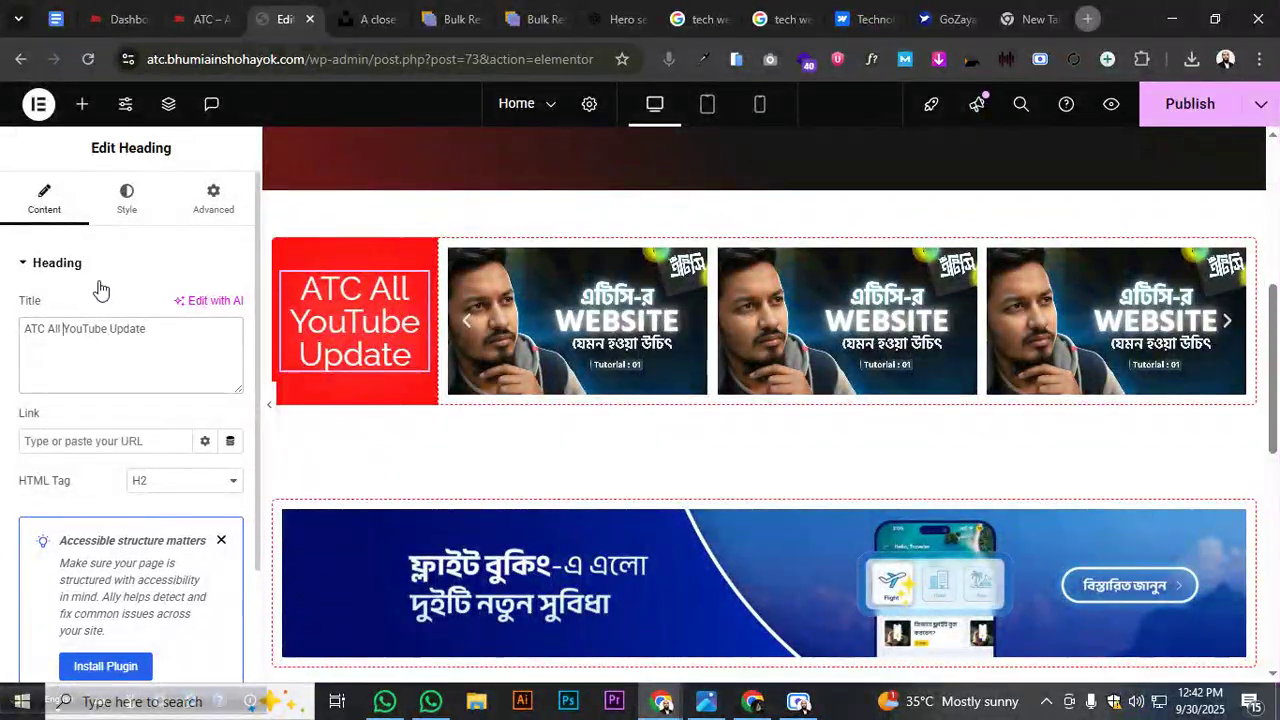
# Set the font size of the "ATC All YouTube Update" heading to 27 px and preview the section
pyautogui.click(128, 200)
pyautogui.click(231, 361)
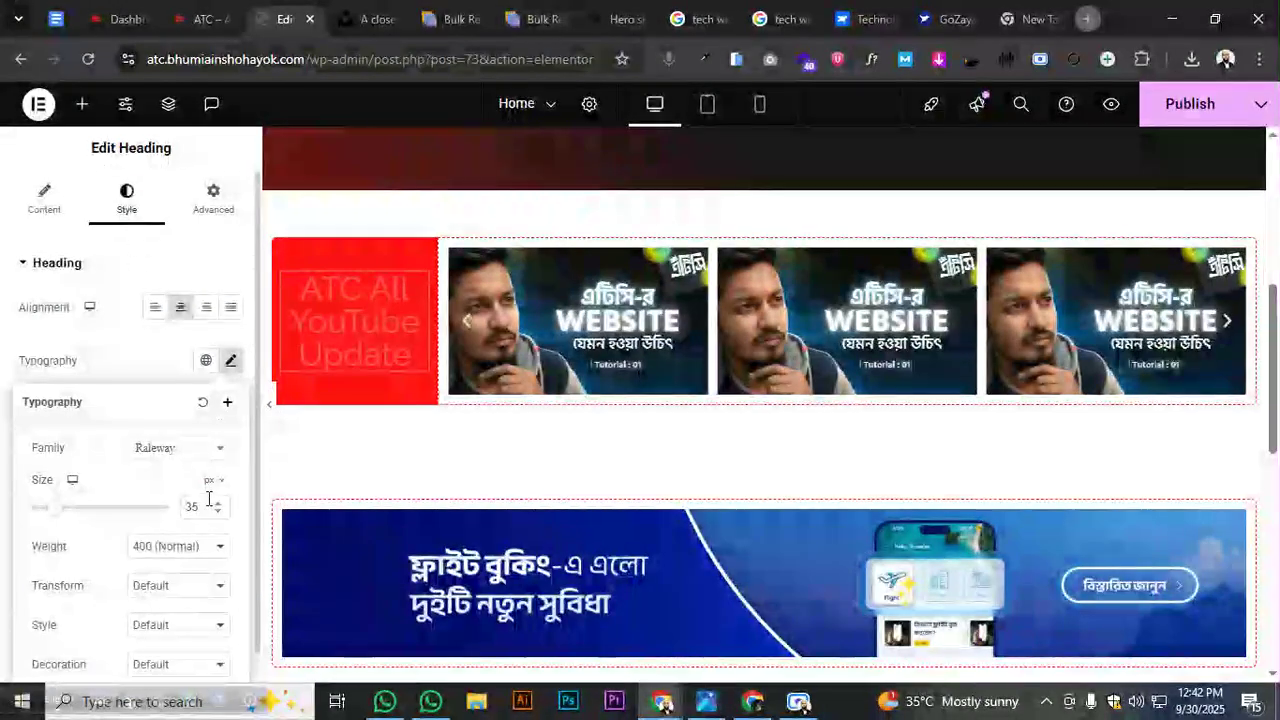
pyautogui.click(219, 512)
pyautogui.click(219, 512)
pyautogui.click(219, 512)
pyautogui.click(219, 512)
pyautogui.click(219, 512)
pyautogui.click(219, 512)
pyautogui.click(219, 512)
pyautogui.click(219, 512)
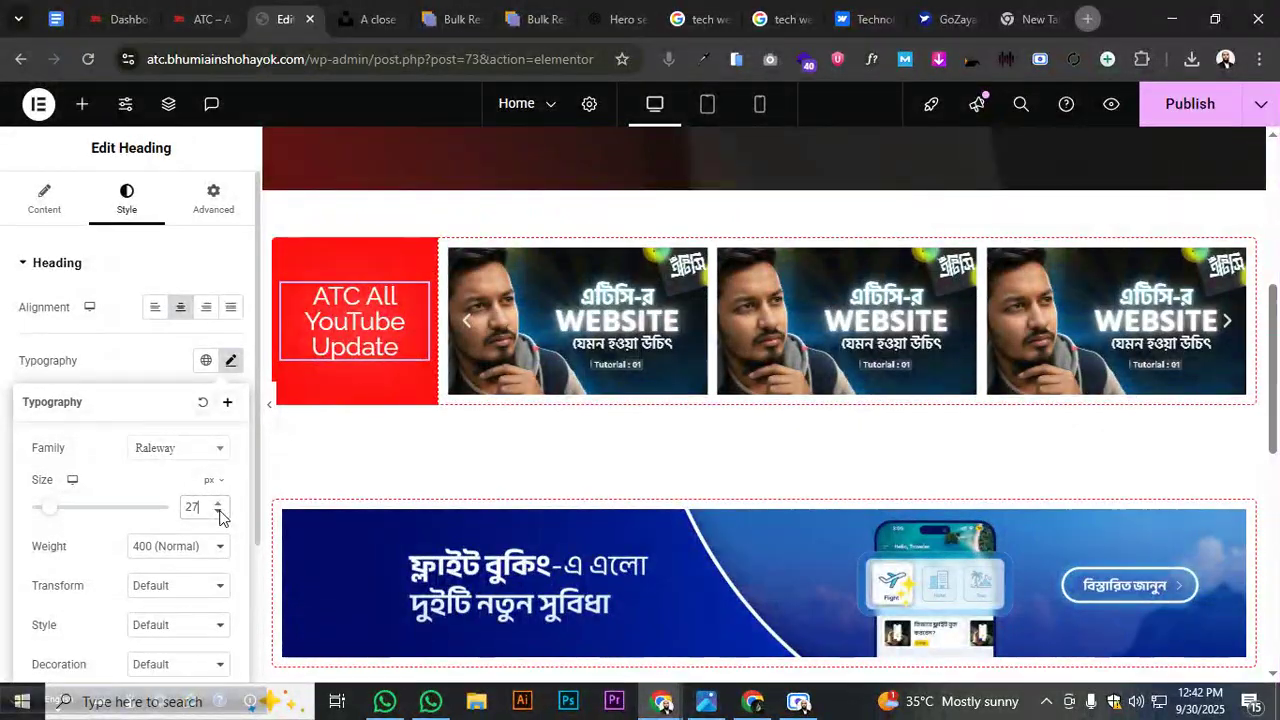
pyautogui.click(270, 405)
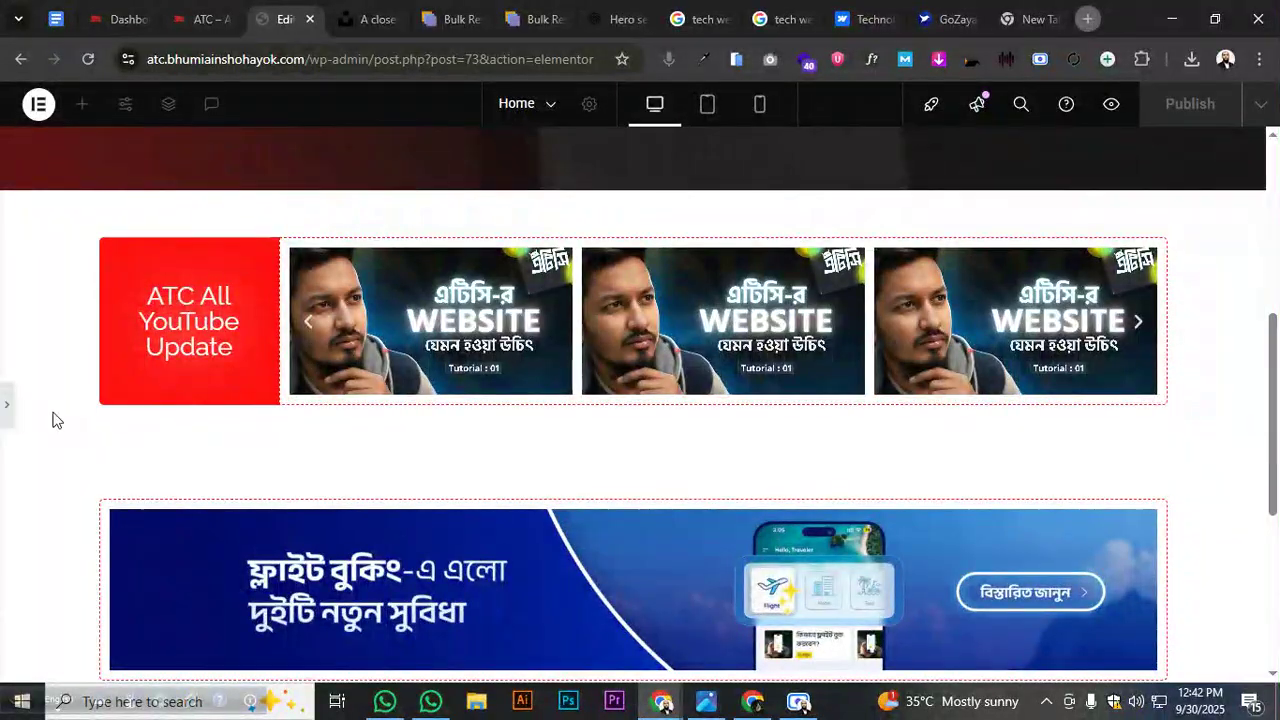
pyautogui.click(9, 406)
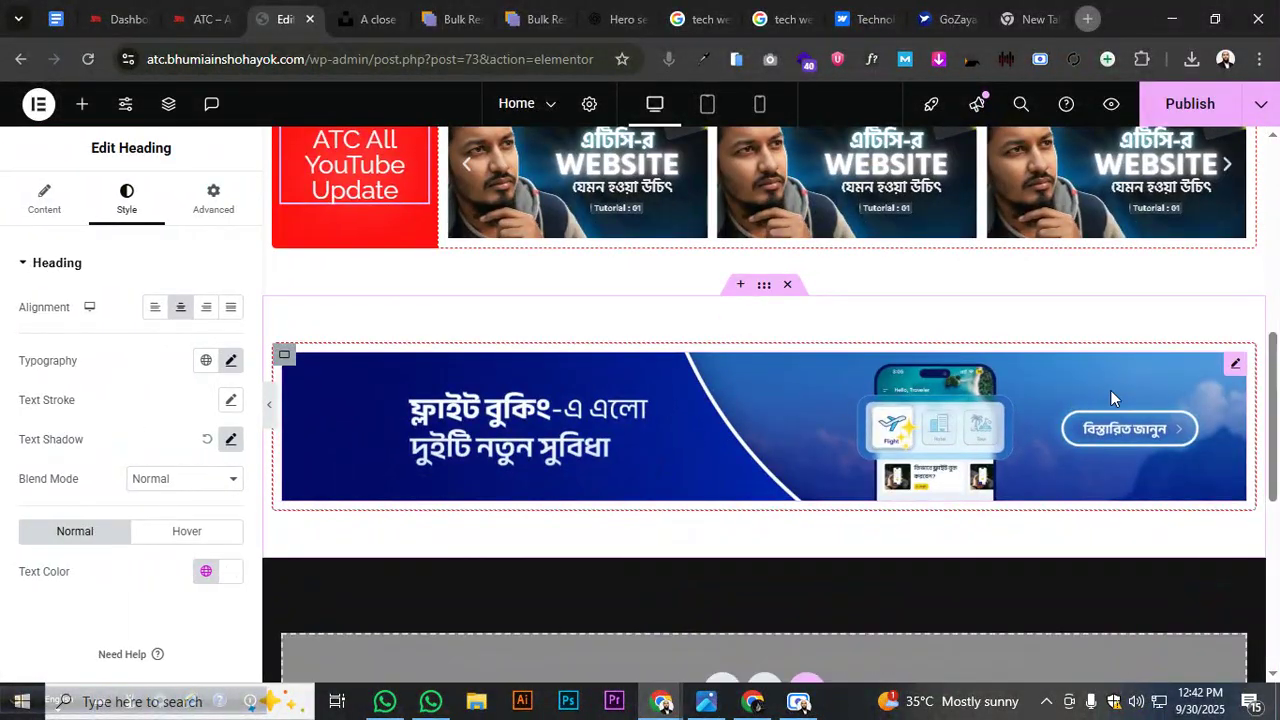
# Check the background colour setting of the flight-booking banner section and publish the page changes
pyautogui.click(1235, 364)
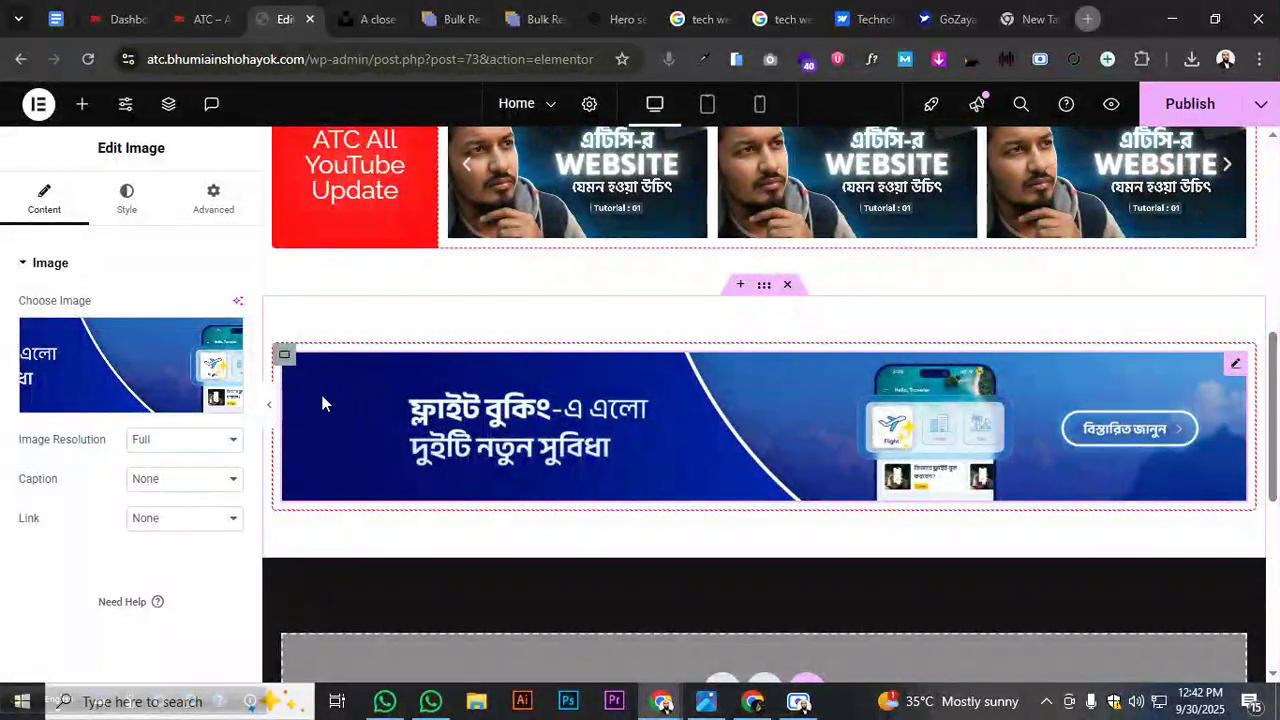
pyautogui.click(764, 287)
pyautogui.click(202, 388)
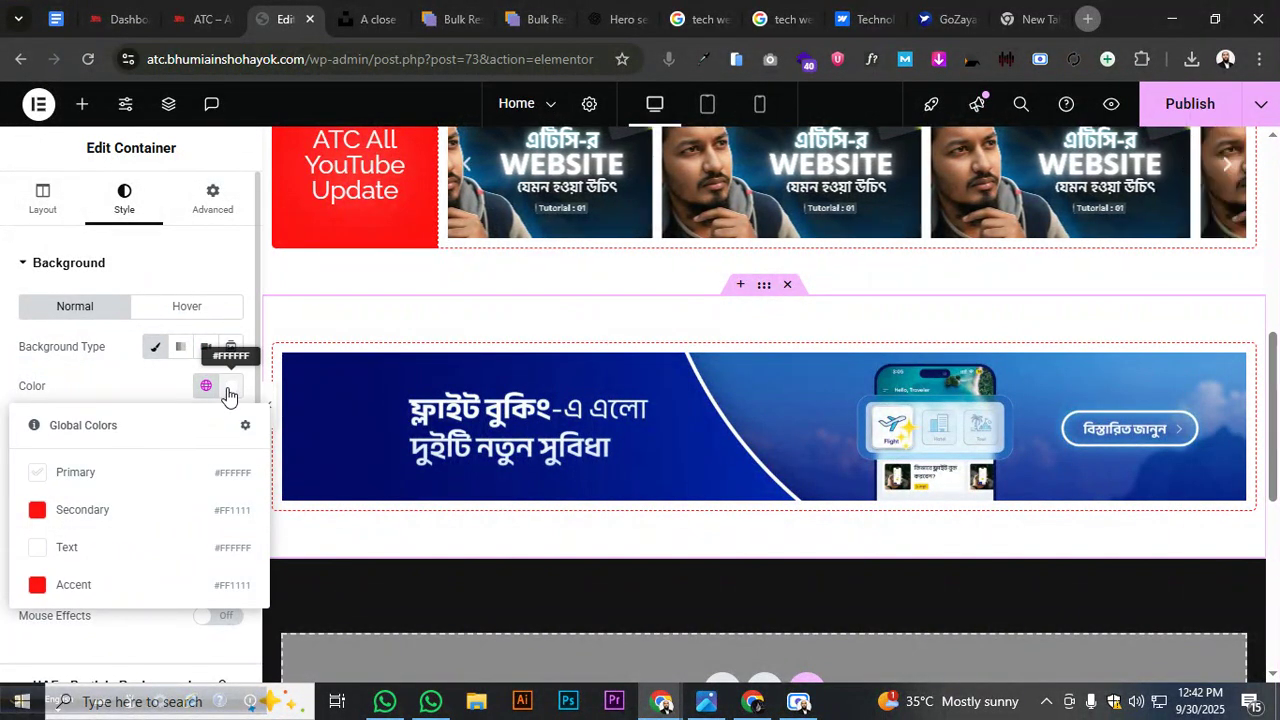
pyautogui.scroll(3, 482, 395)
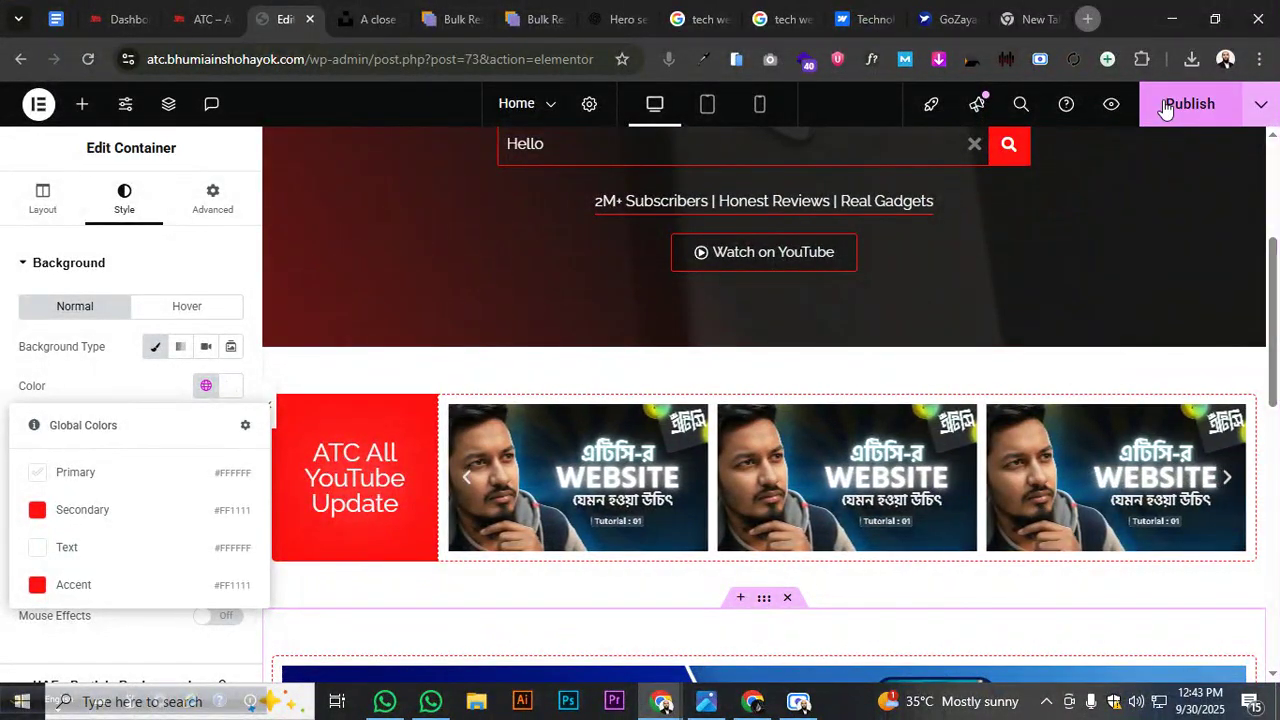
pyautogui.click(1165, 106)
pyautogui.scroll(-5, 1040, 298)
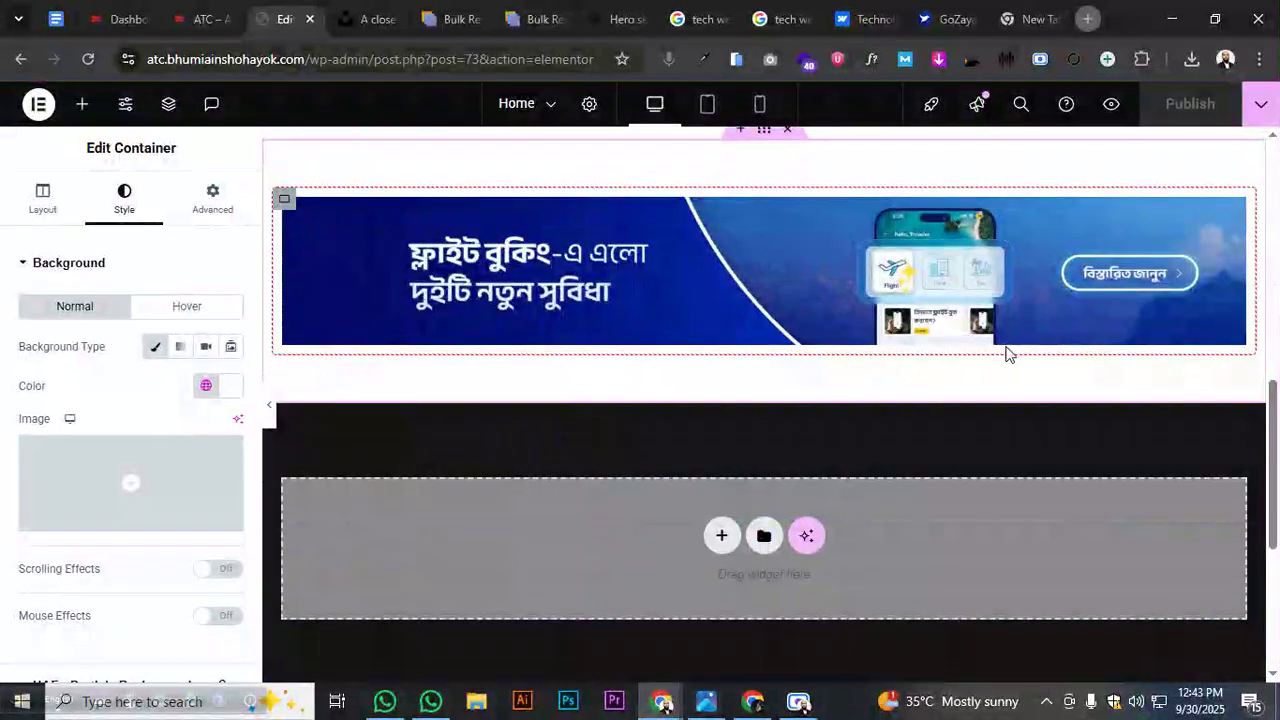
pyautogui.scroll(2, 1007, 352)
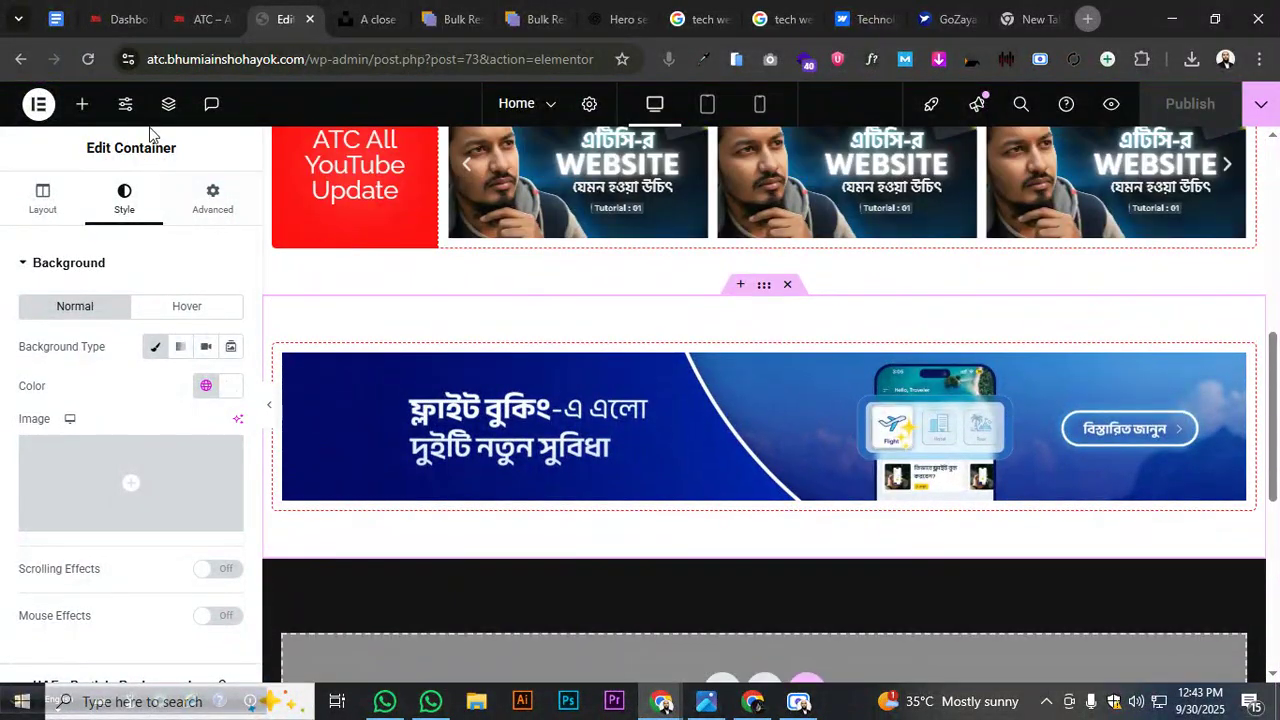
# Copy the site-wide background colour value #141414 from the Site Settings and return to the page elements
pyautogui.click(82, 104)
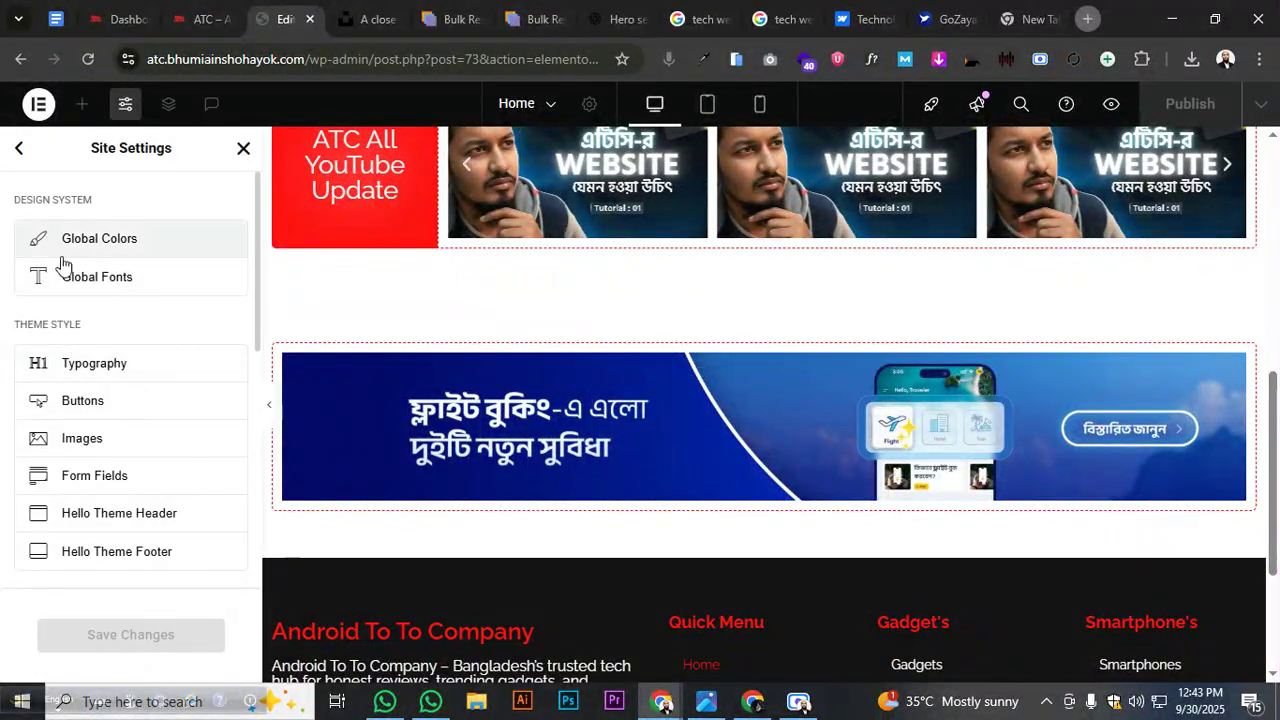
pyautogui.scroll(-2, 86, 380)
pyautogui.scroll(-2, 94, 430)
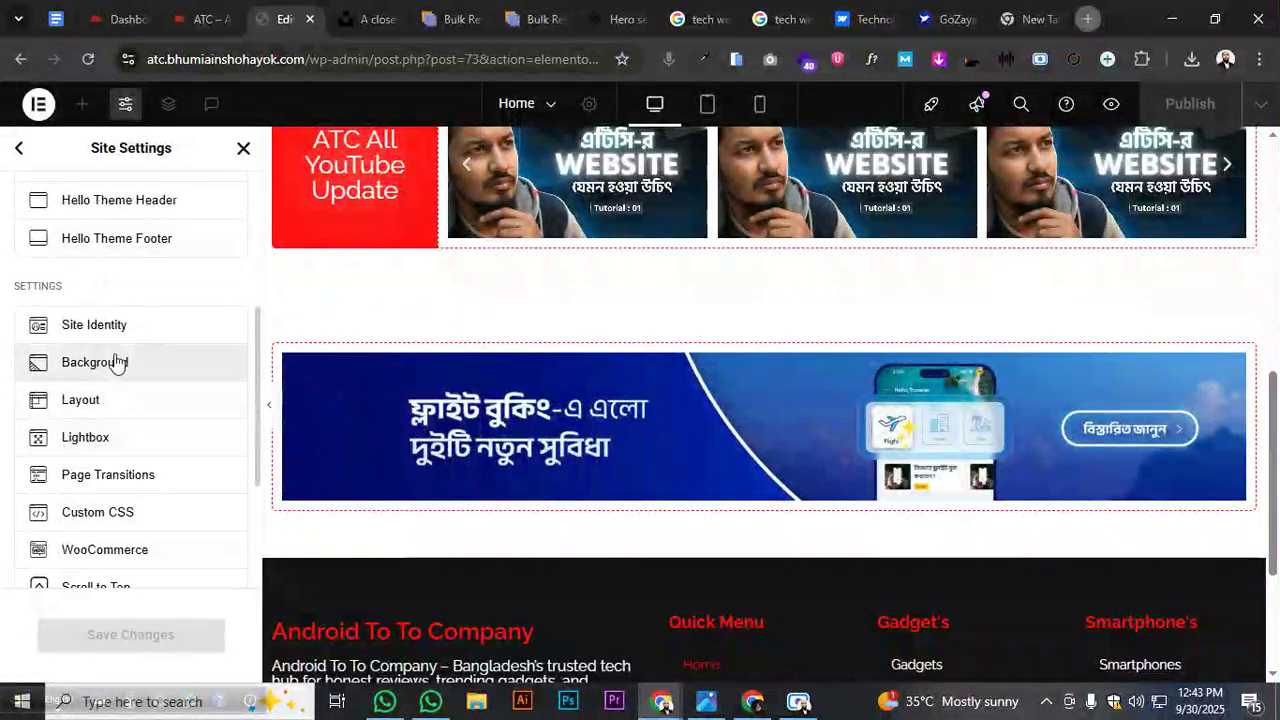
pyautogui.click(115, 362)
pyautogui.click(231, 278)
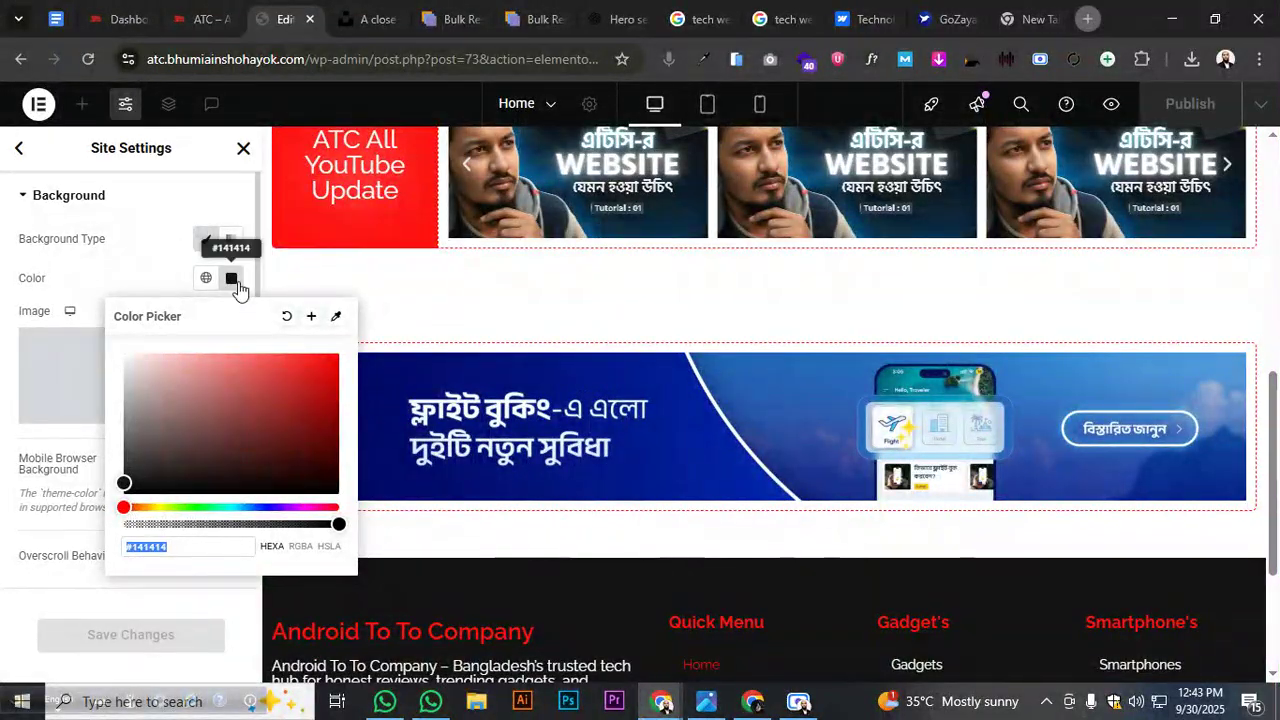
pyautogui.click(153, 263)
pyautogui.click(19, 155)
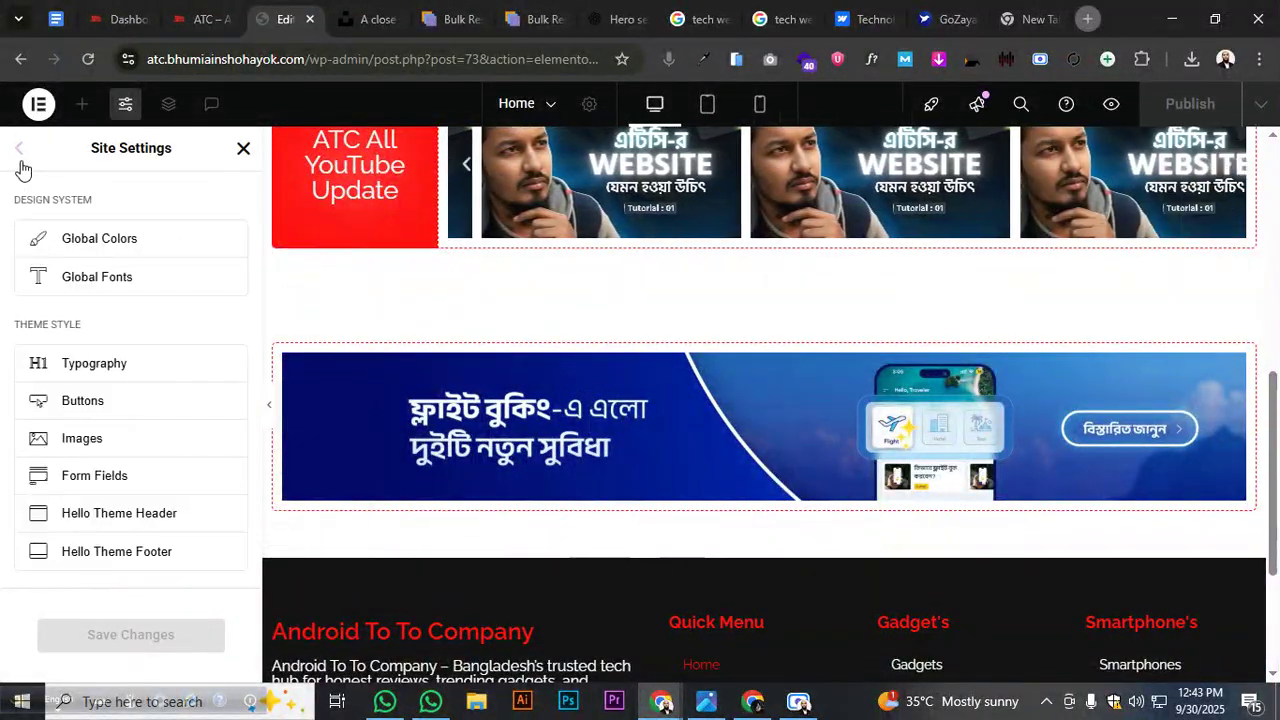
pyautogui.click(243, 155)
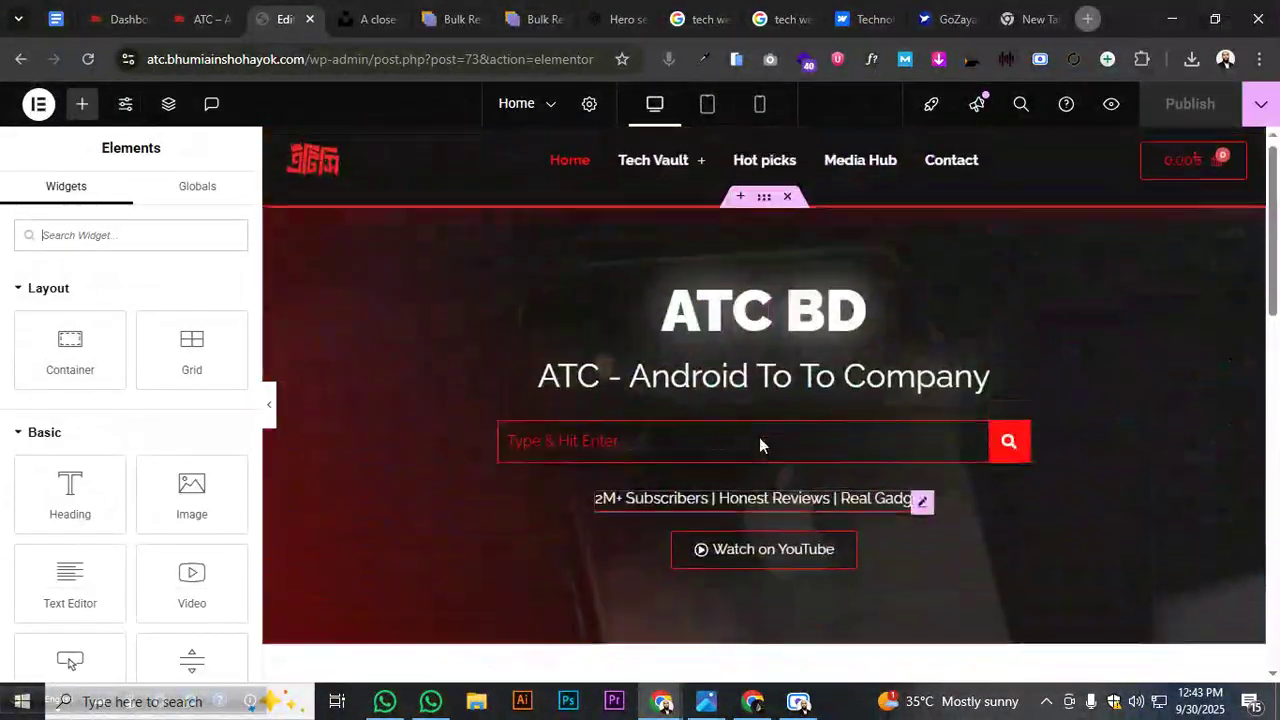
# Set the background colour of the outer container around the flight-booking banner to #141414
pyautogui.scroll(-2, 770, 350)
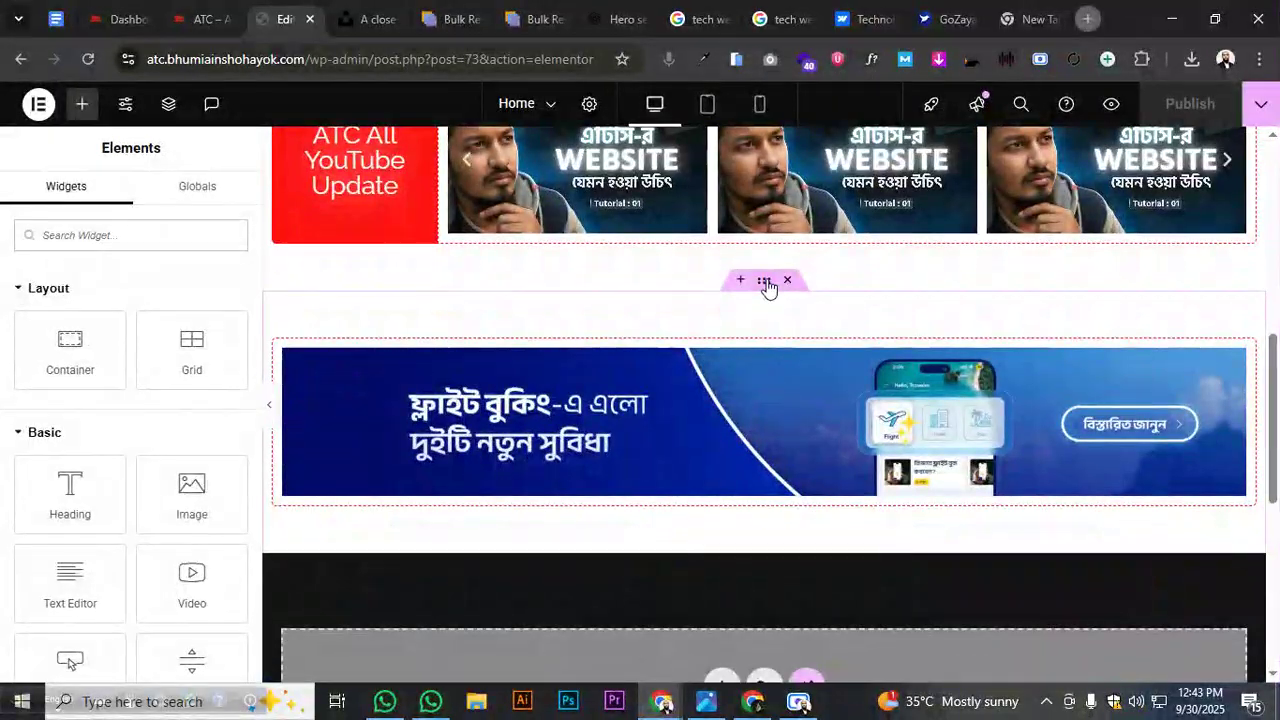
pyautogui.click(765, 286)
pyautogui.click(233, 390)
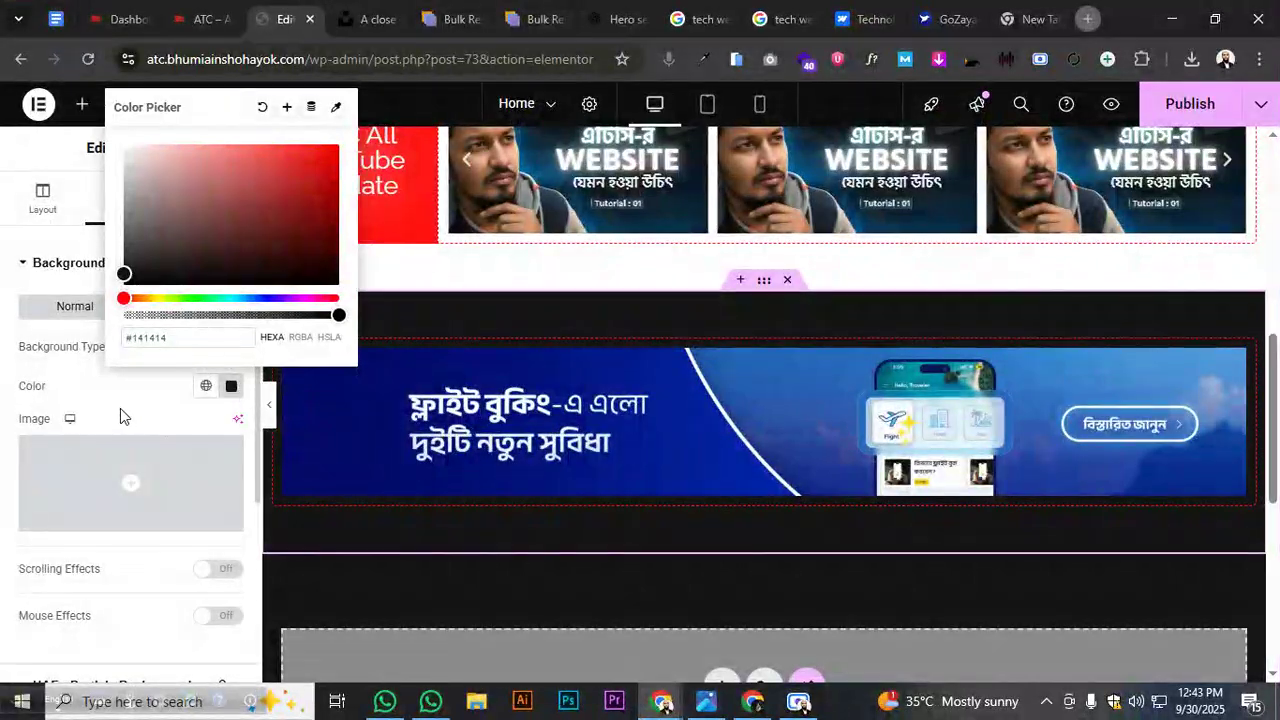
pyautogui.click(121, 408)
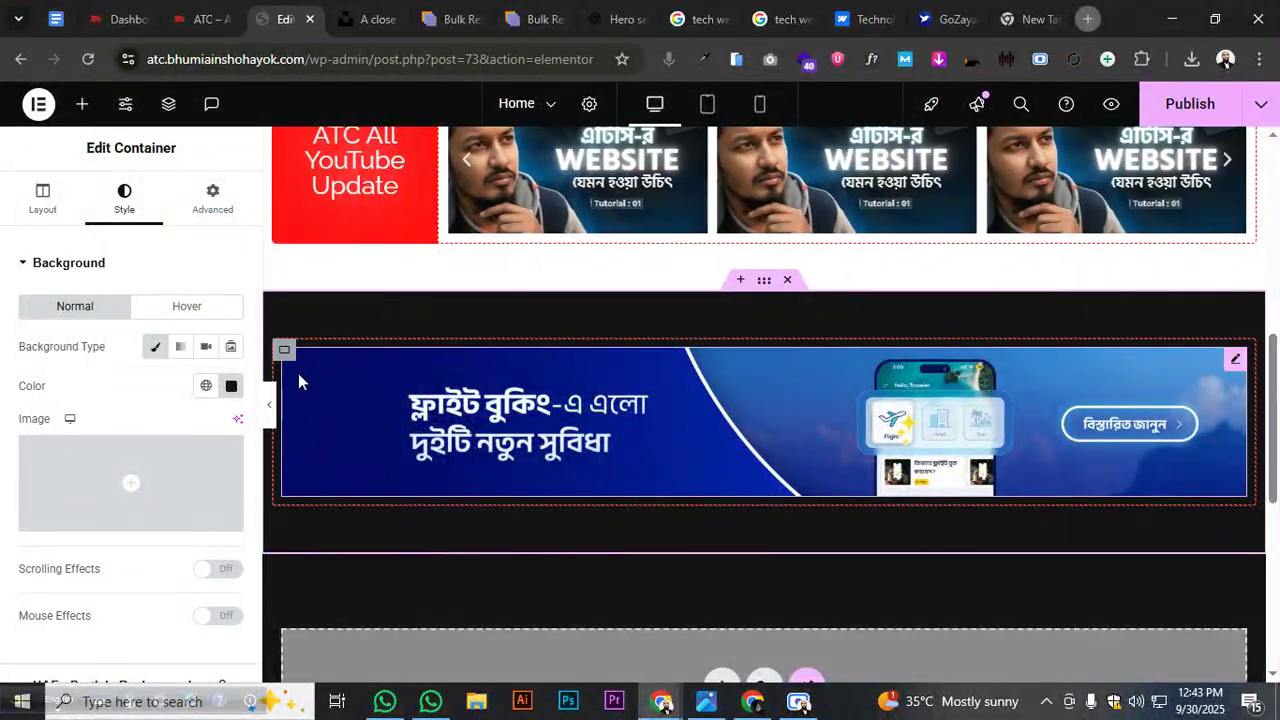
# Change the dashed border of the inner container framing the flight-booking banner to the white global colour and preview it
pyautogui.click(57, 263)
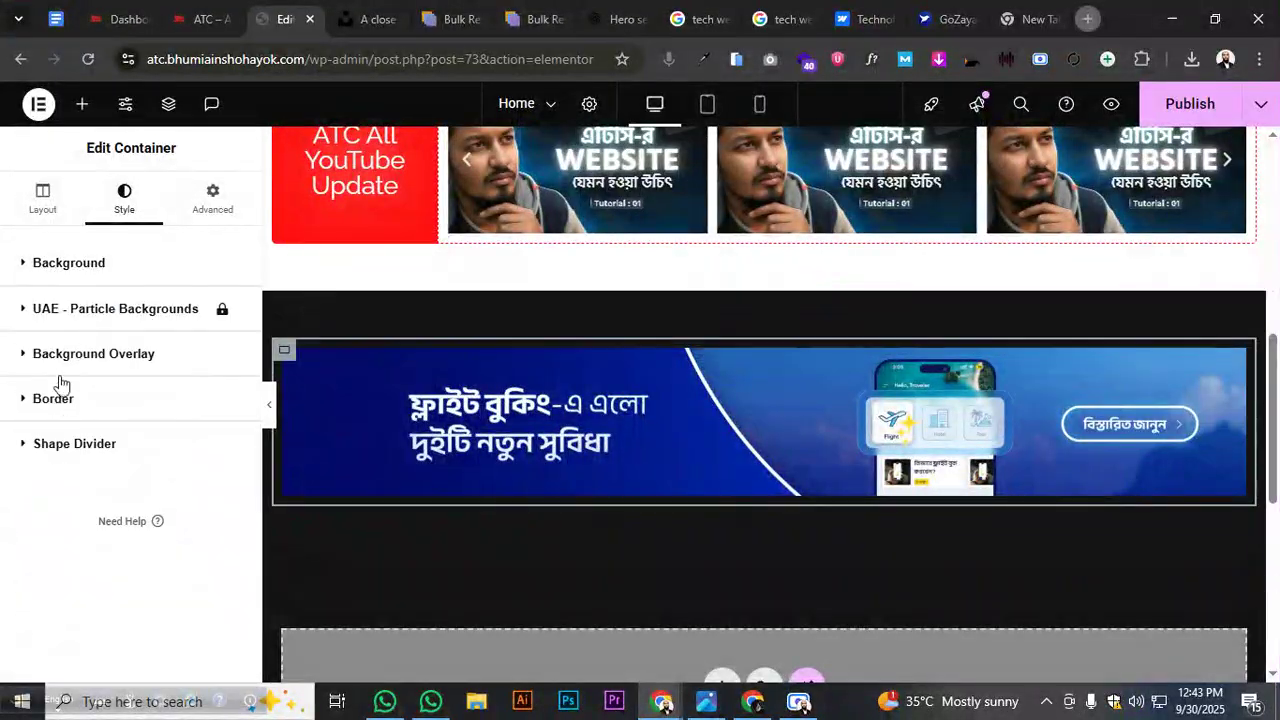
pyautogui.click(58, 398)
pyautogui.click(205, 597)
pyautogui.click(114, 452)
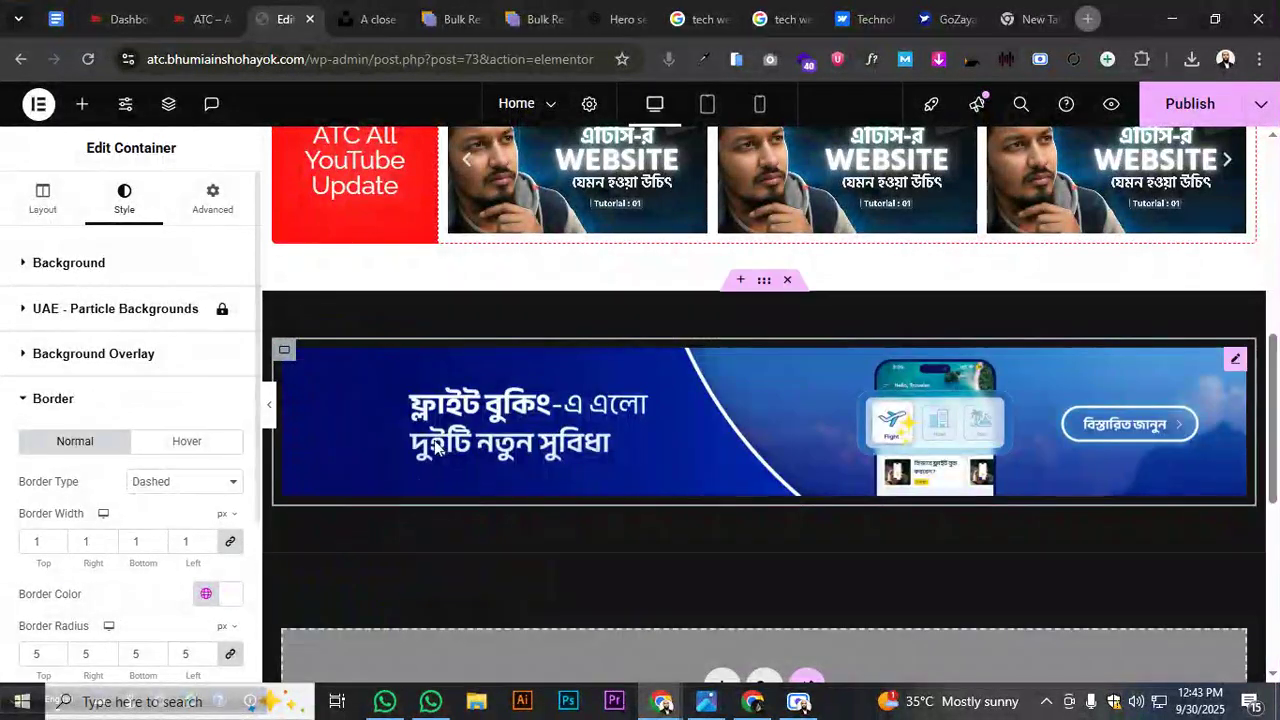
pyautogui.click(765, 283)
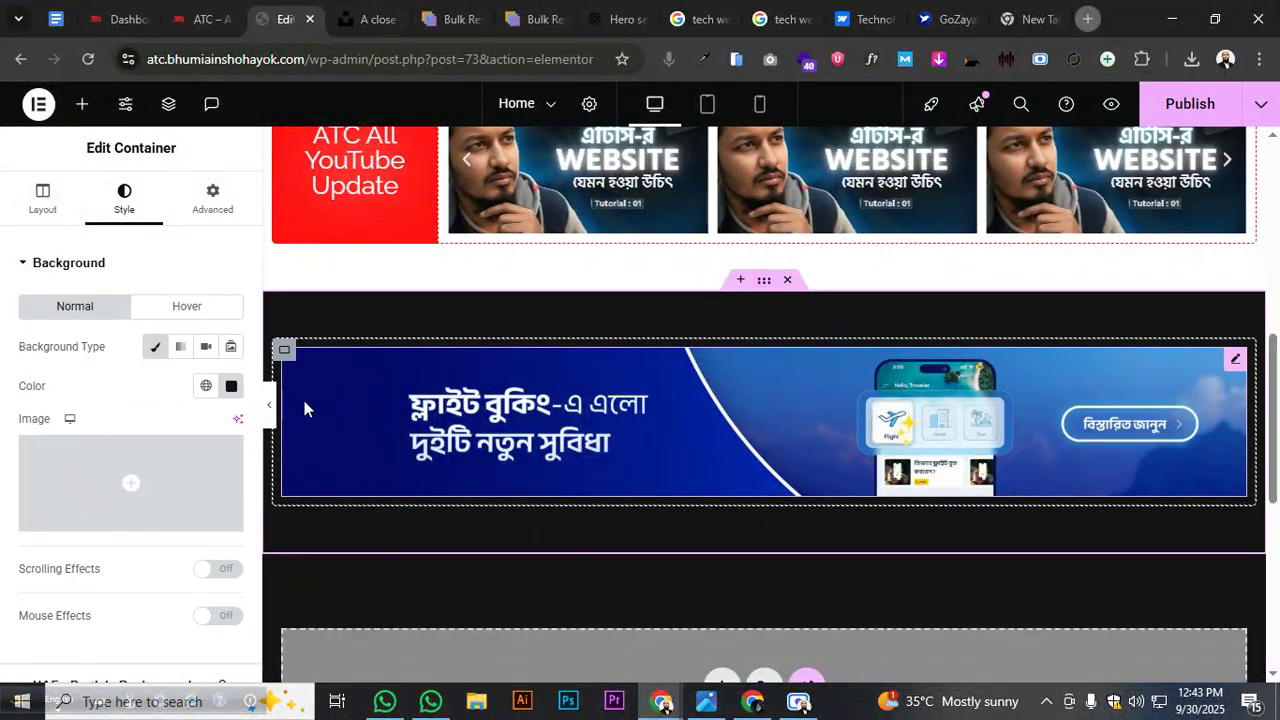
# Delete the flight-booking banner image from the black container below the YouTube section
pyautogui.click(268, 404)
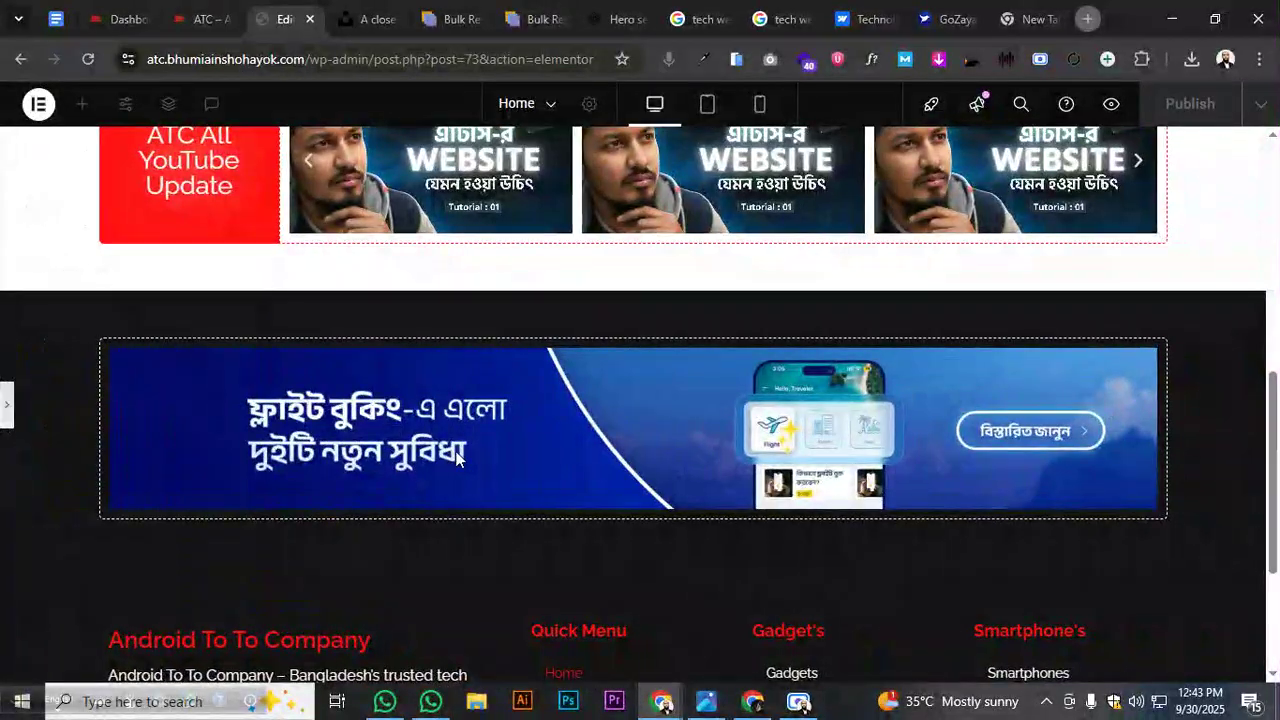
pyautogui.click(4, 404)
pyautogui.rightClick(878, 416)
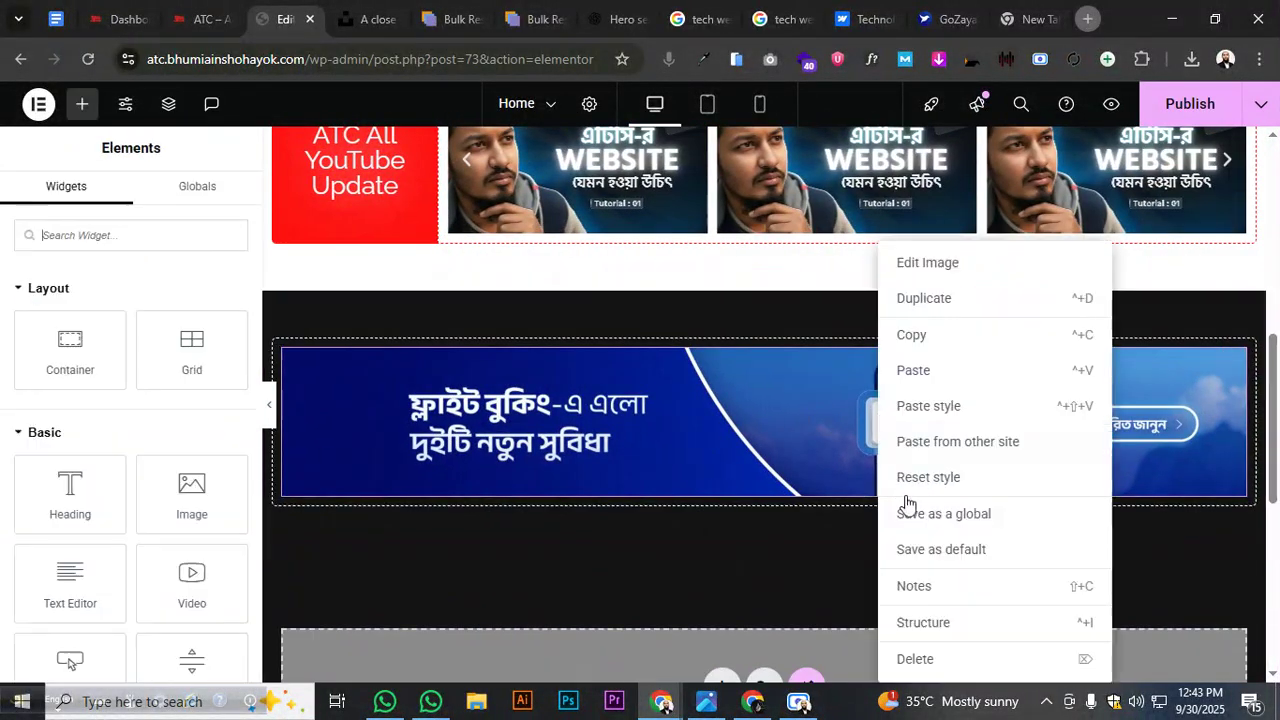
pyautogui.click(926, 656)
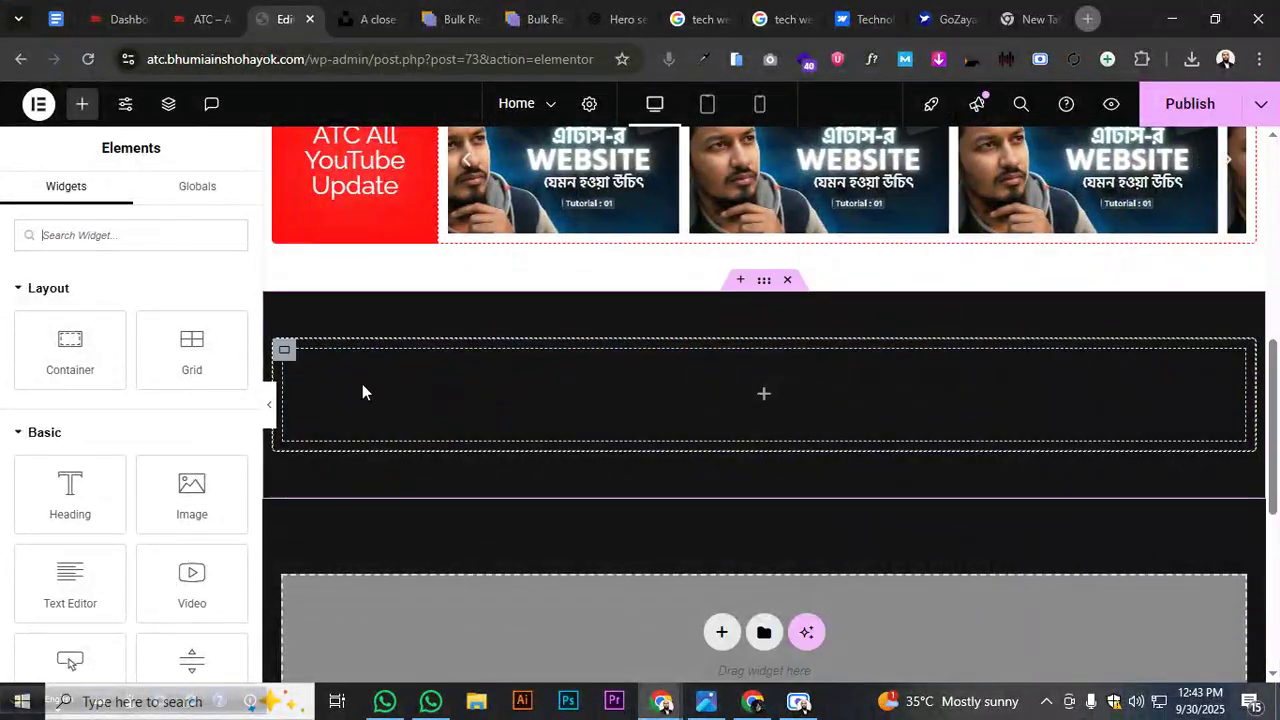
# Add an Image Carousel widget to the empty black container
pyautogui.click(101, 234)
pyautogui.write('Image')
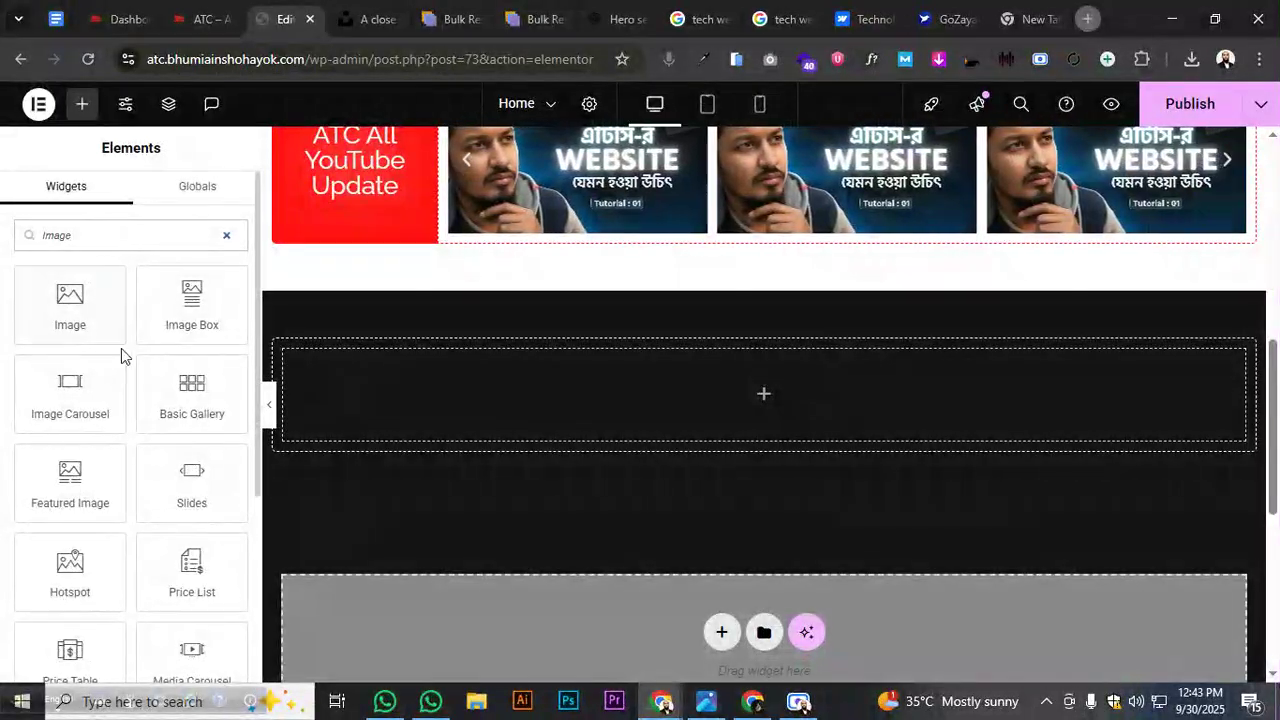
pyautogui.moveTo(90, 408); pyautogui.dragTo(668, 410)
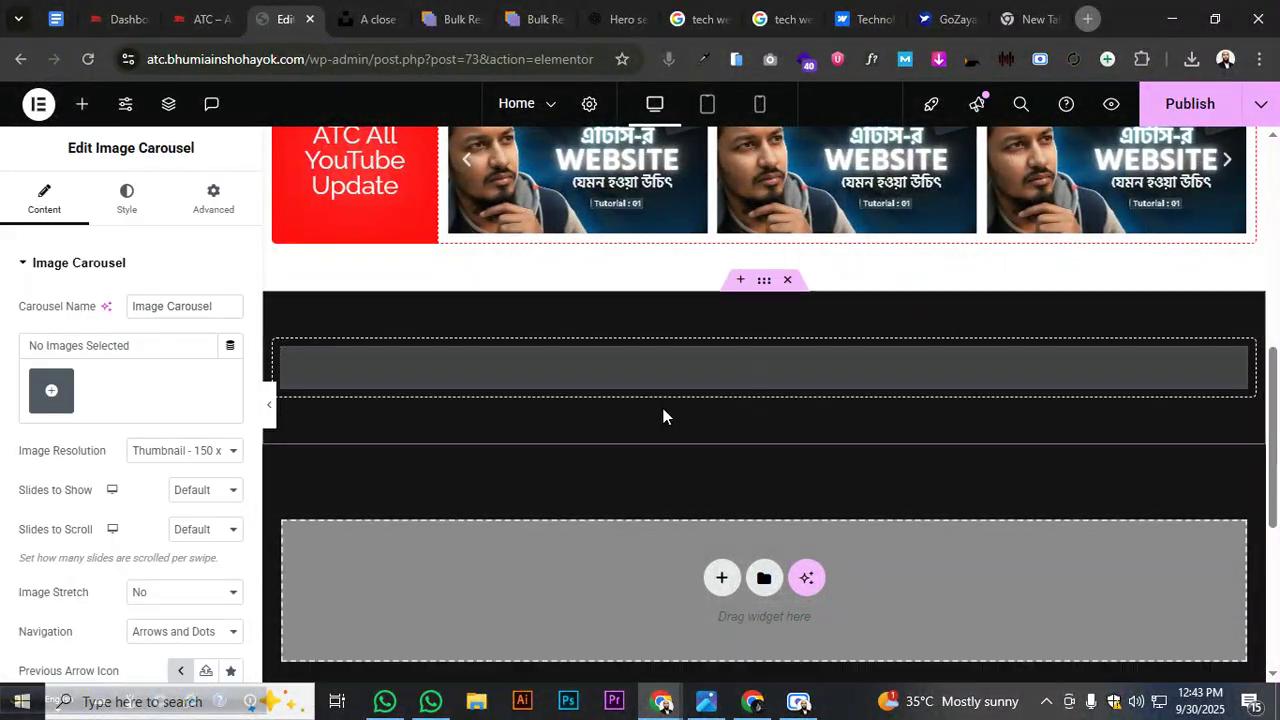
# Fill the carousel with a gallery of the roaming and flight-booking banners from the media library
pyautogui.click(72, 385)
pyautogui.click(258, 178)
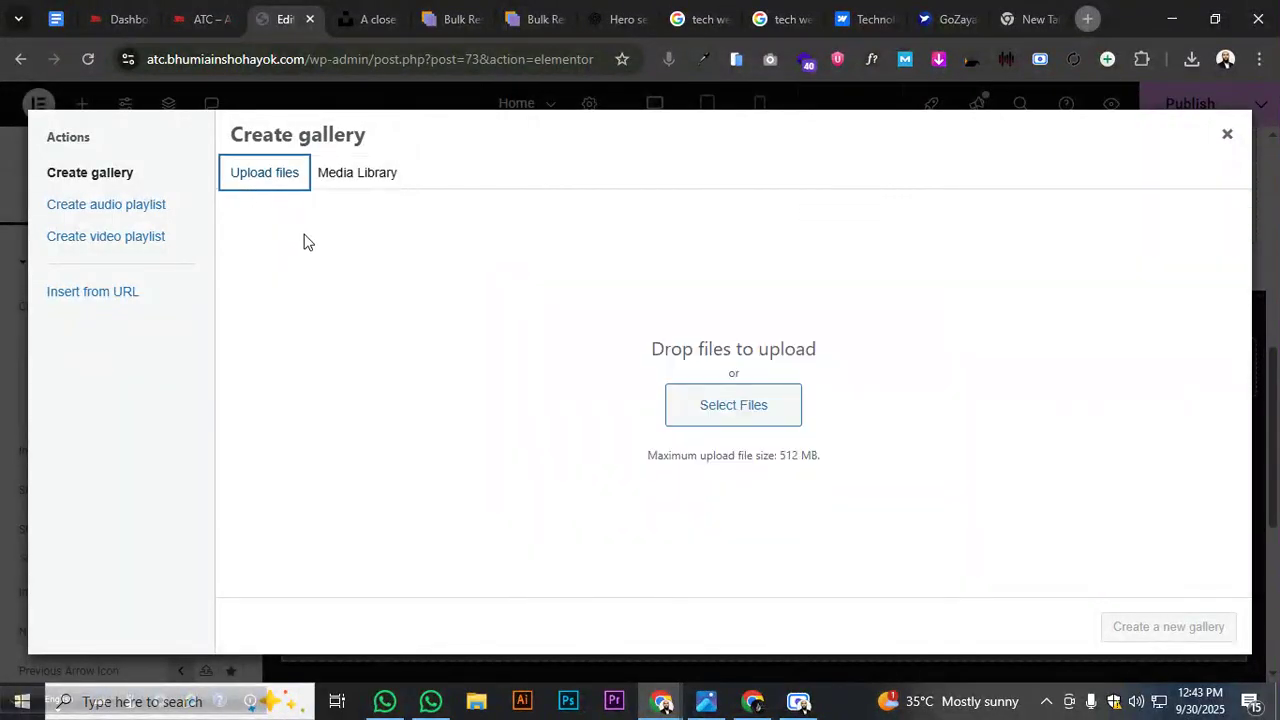
pyautogui.click(350, 180)
pyautogui.click(380, 330)
pyautogui.click(294, 351)
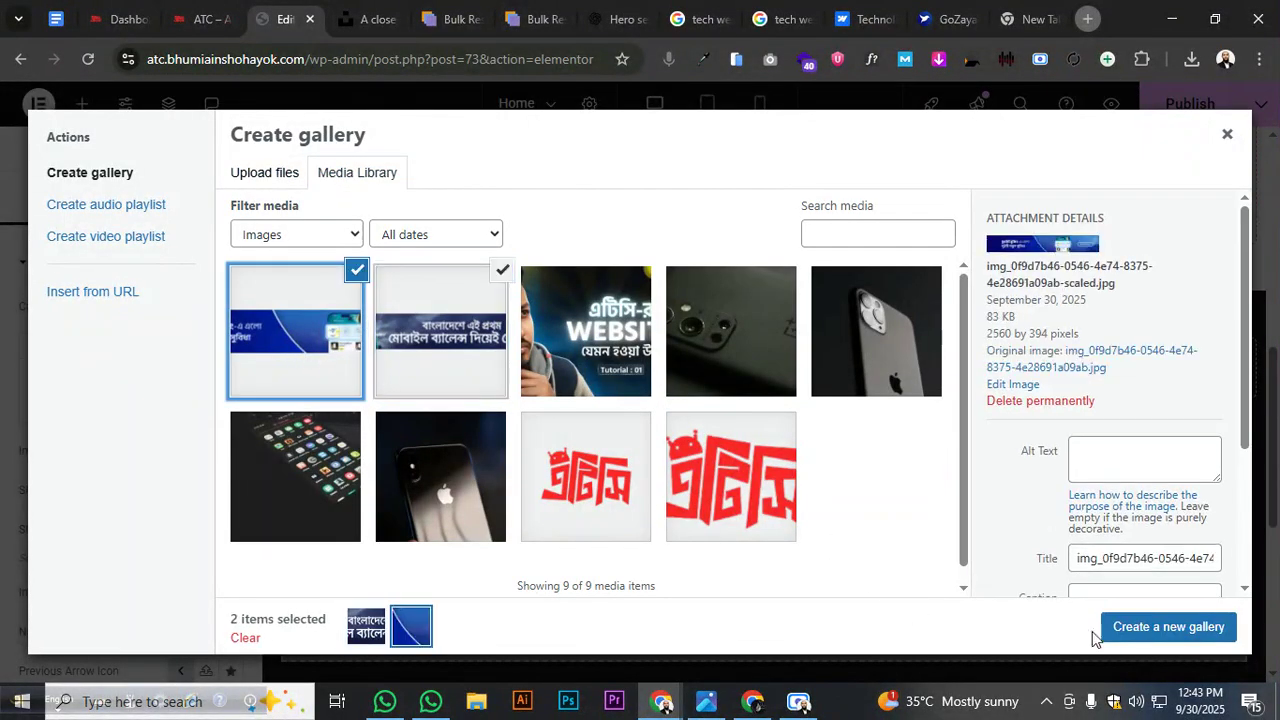
pyautogui.click(1137, 628)
pyautogui.click(1189, 630)
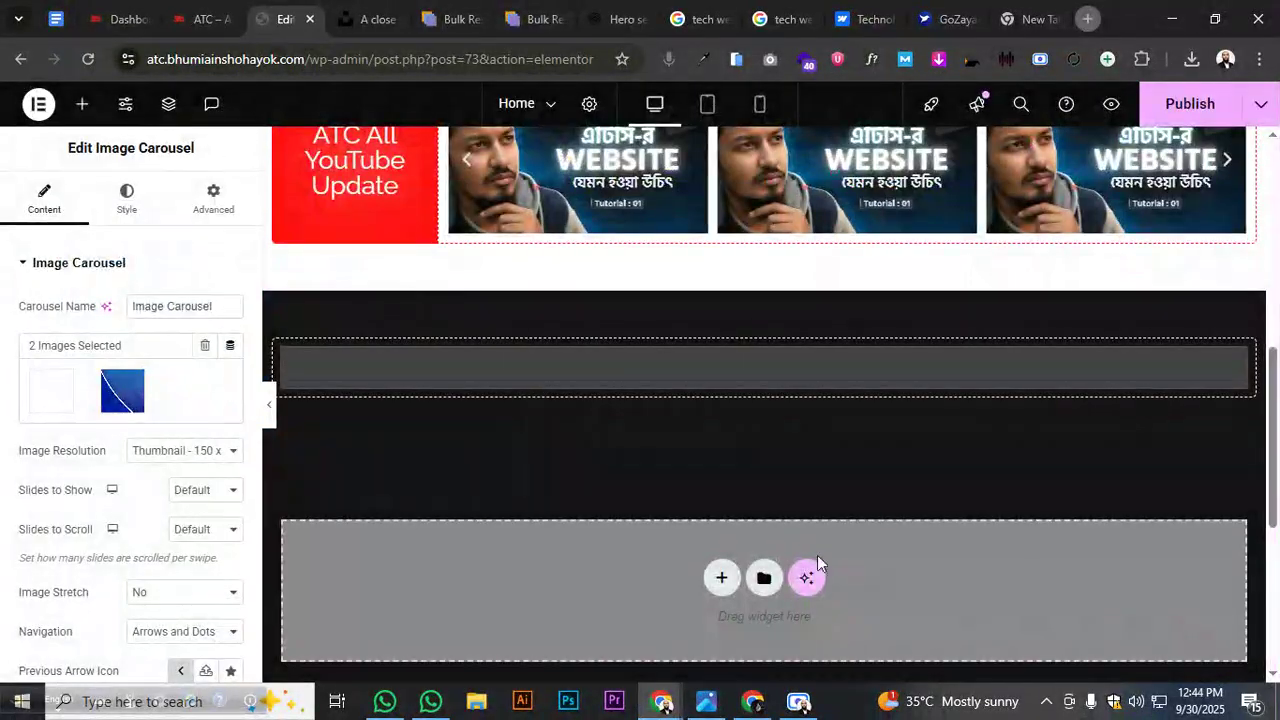
# Set the carousel's image resolution to Full and its slides to show to 1
pyautogui.click(190, 452)
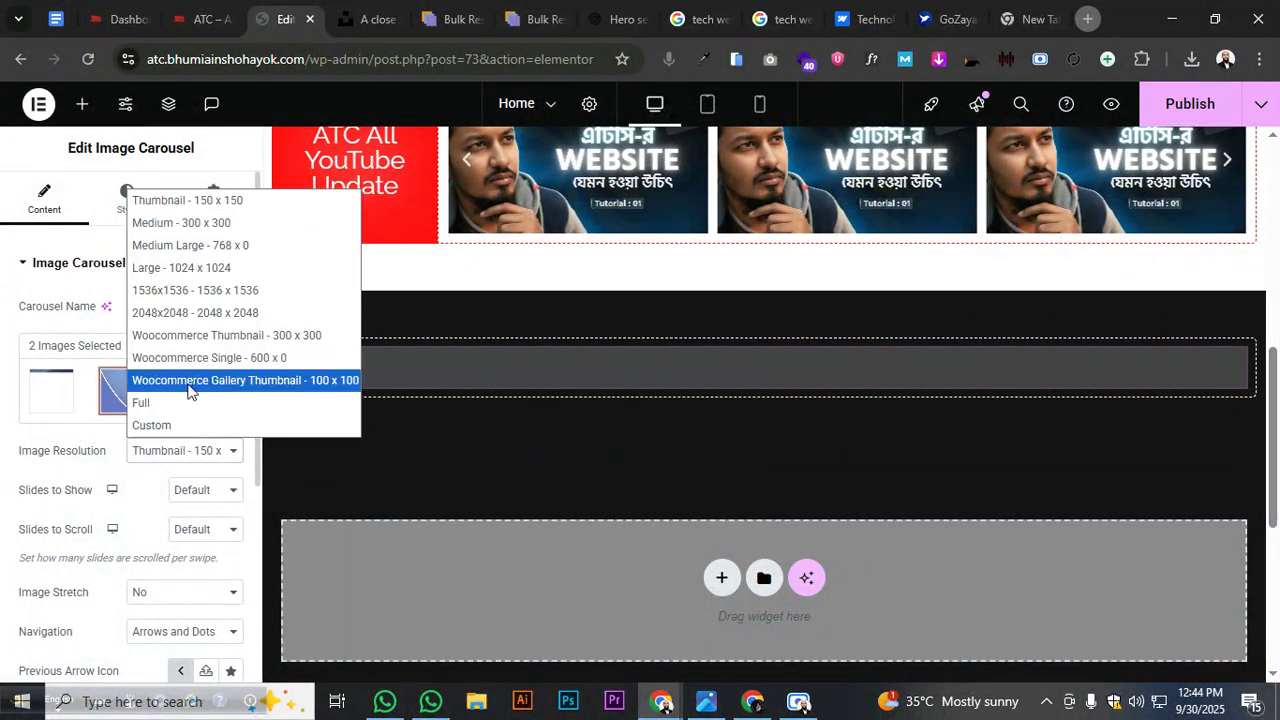
pyautogui.click(189, 403)
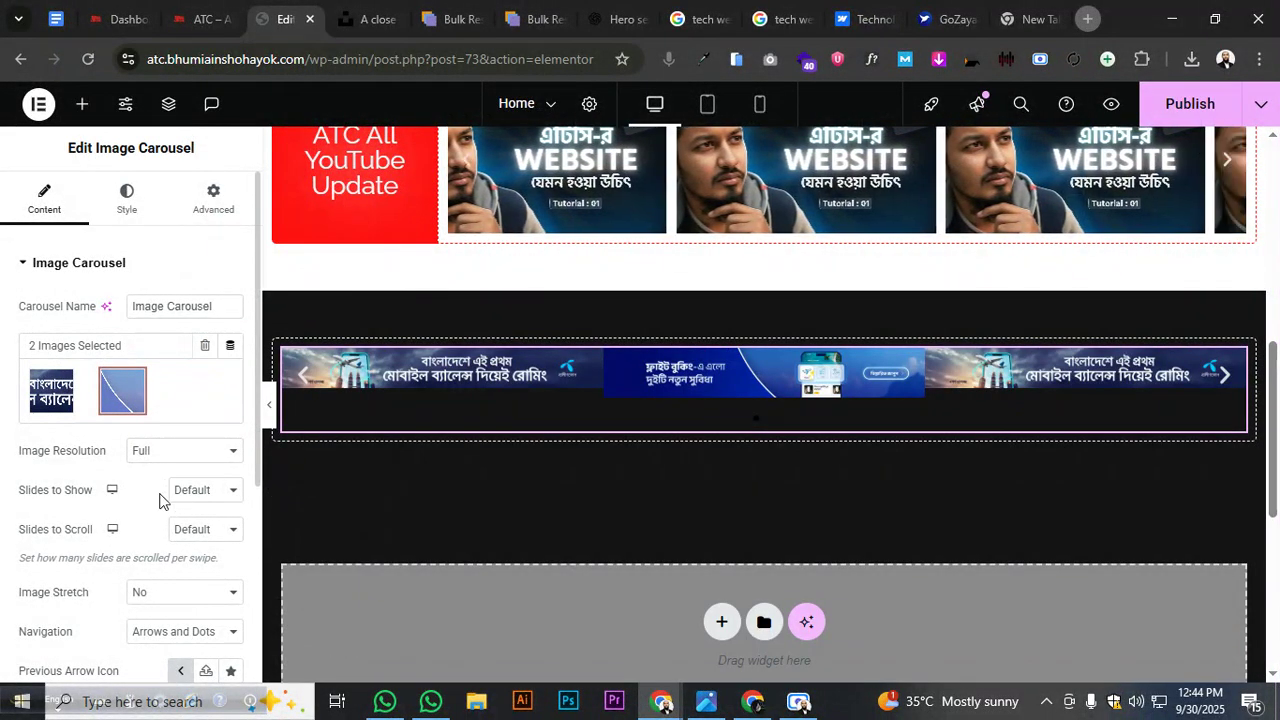
pyautogui.scroll(-3, 180, 545)
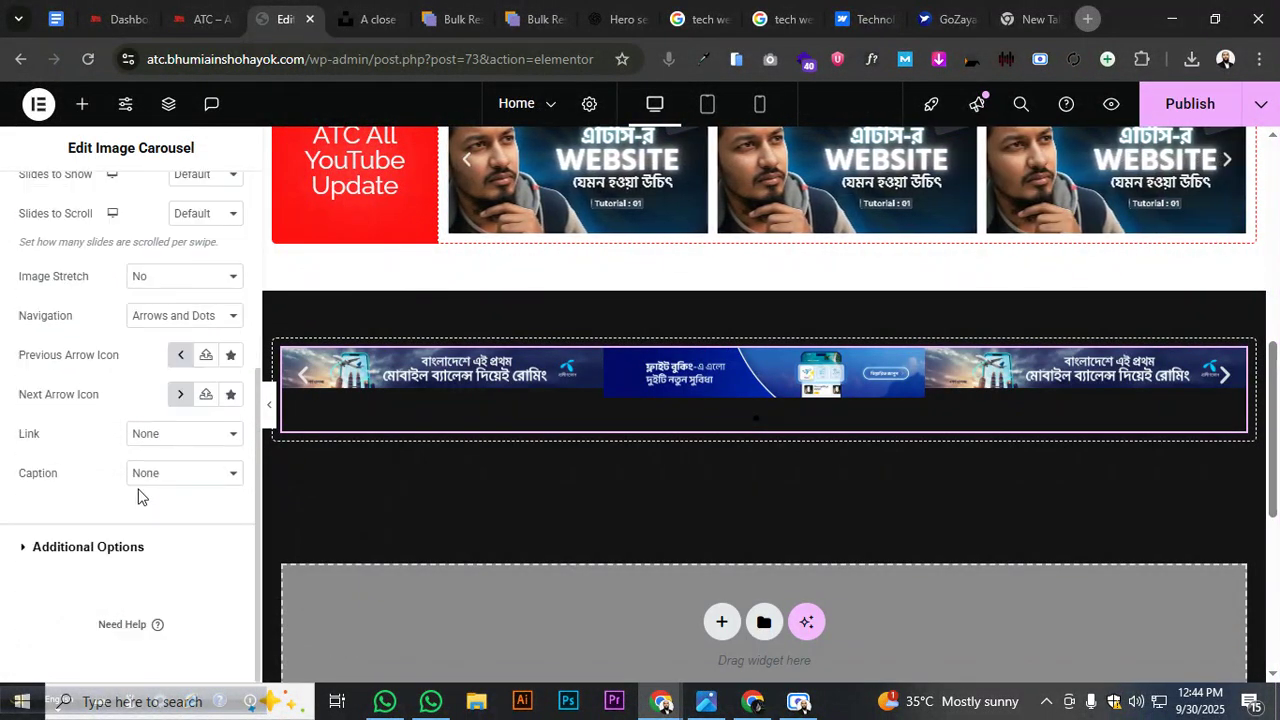
pyautogui.scroll(3, 138, 493)
pyautogui.scroll(-2, 135, 455)
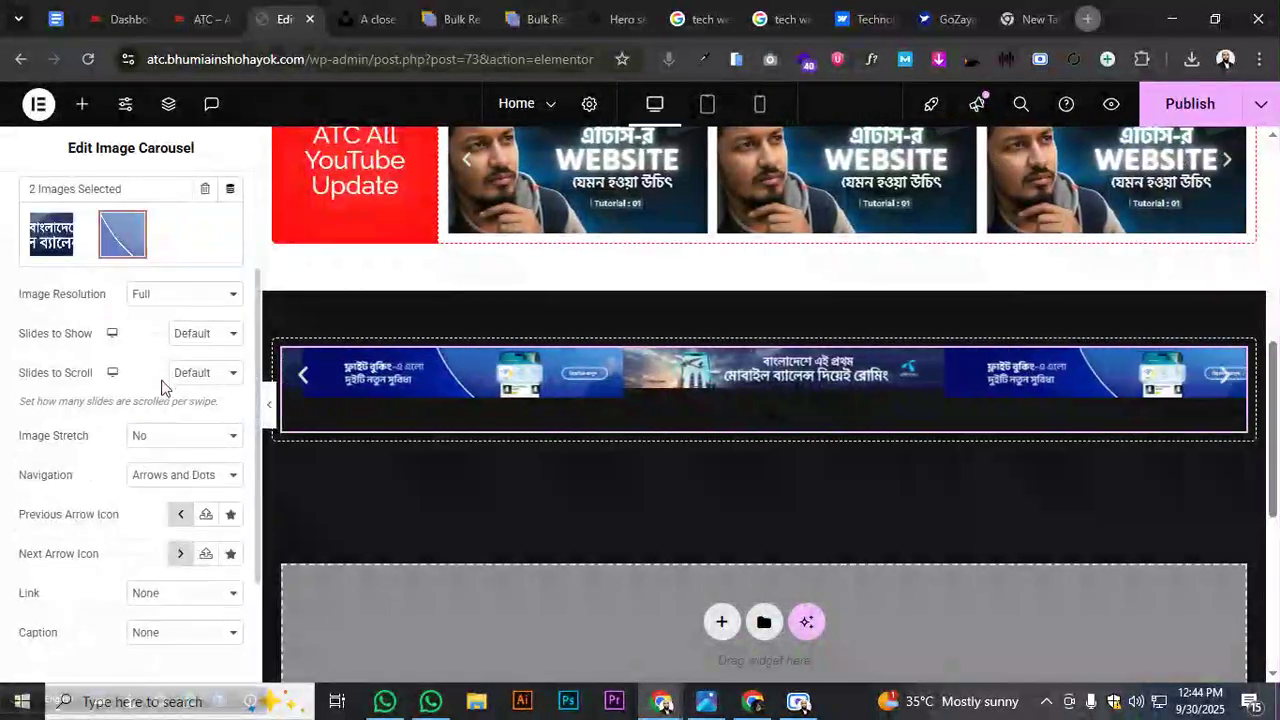
pyautogui.click(180, 335)
pyautogui.click(189, 358)
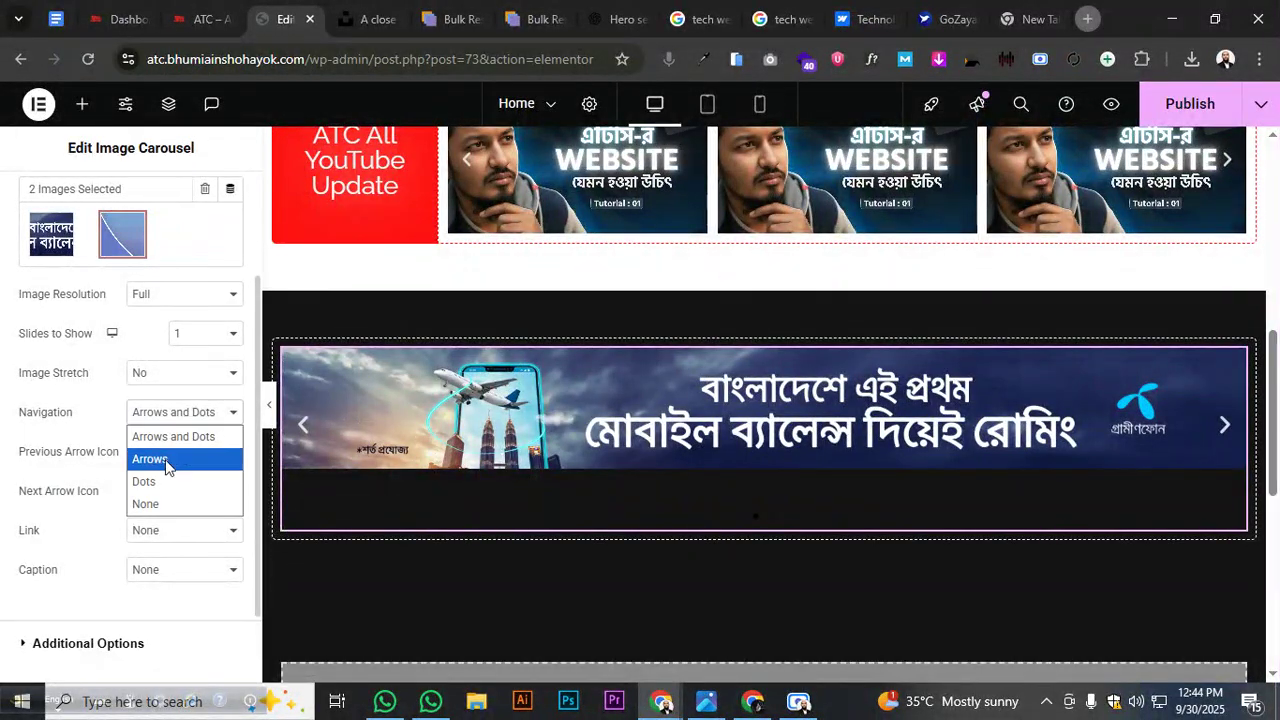
# Try None and Arrows as the carousel's navigation style
pyautogui.click(158, 503)
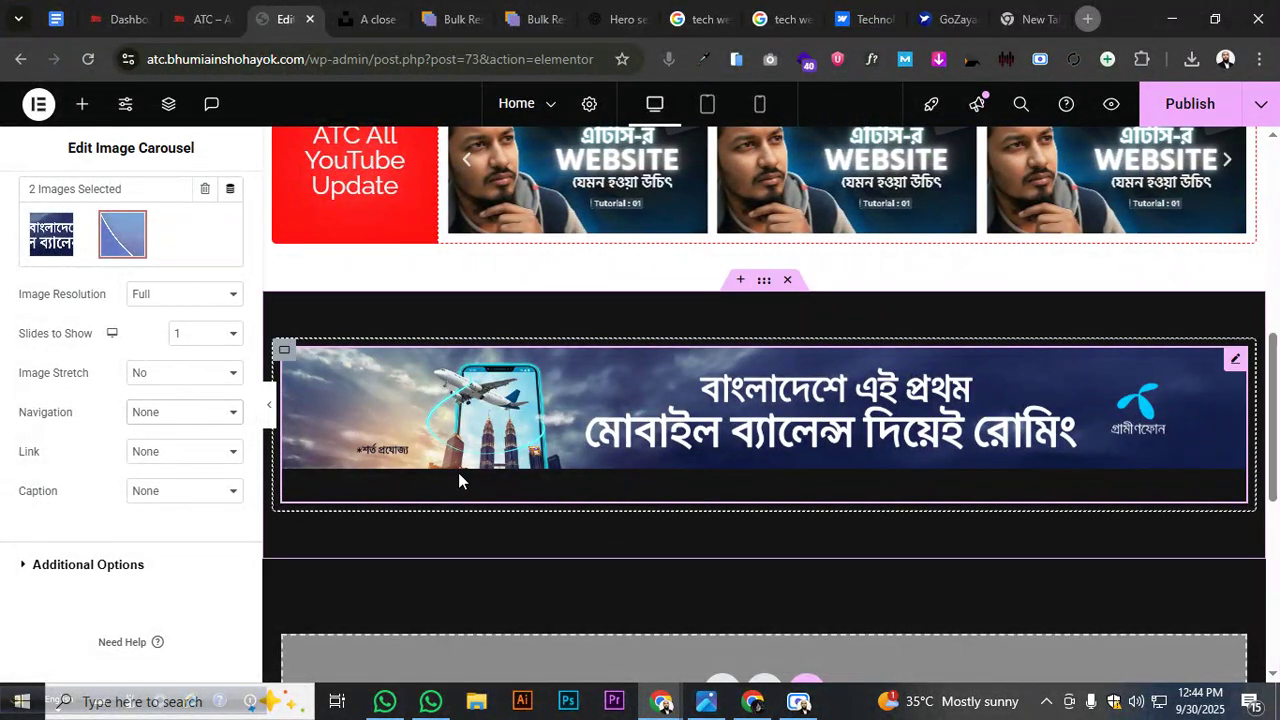
pyautogui.click(168, 458)
pyautogui.click(168, 458)
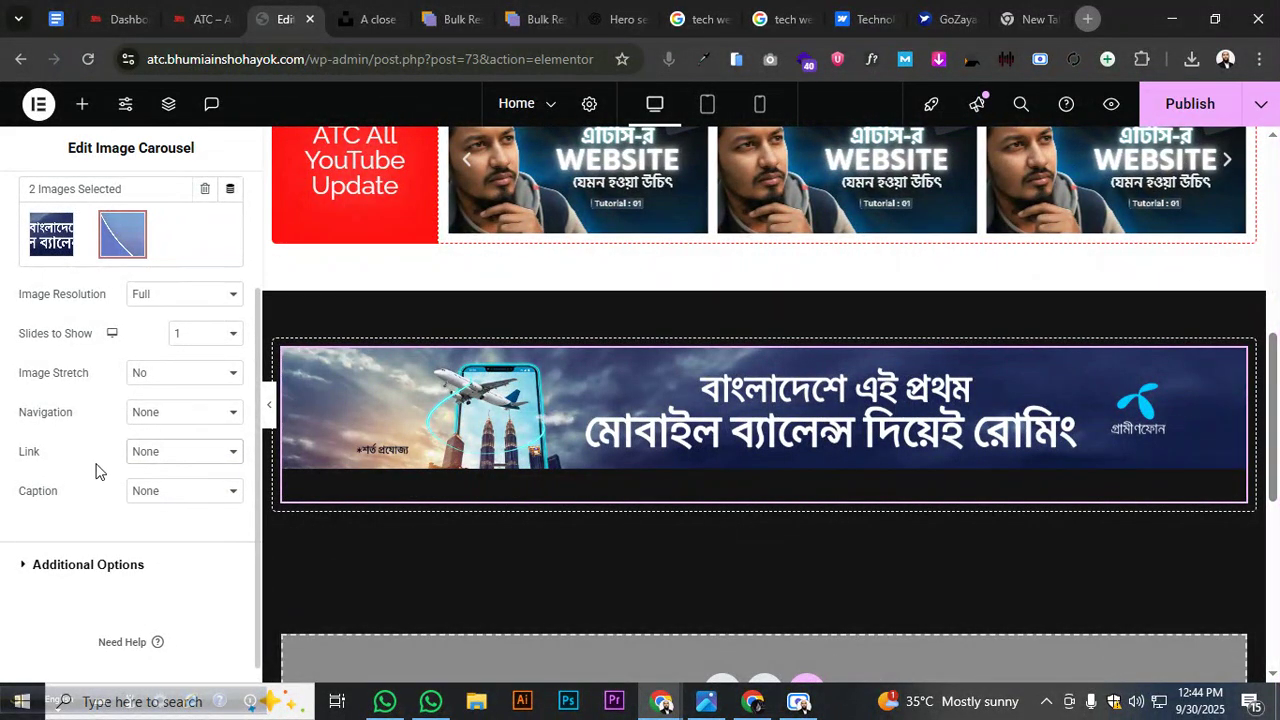
pyautogui.click(177, 414)
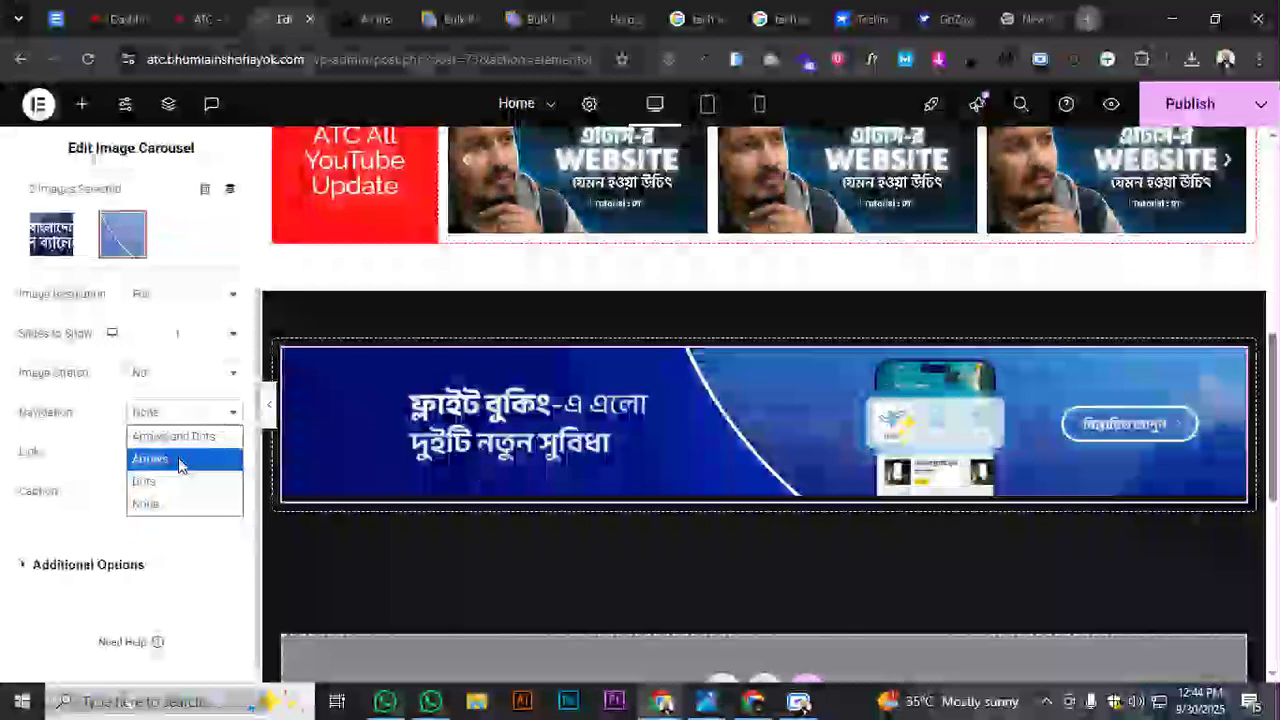
pyautogui.click(178, 458)
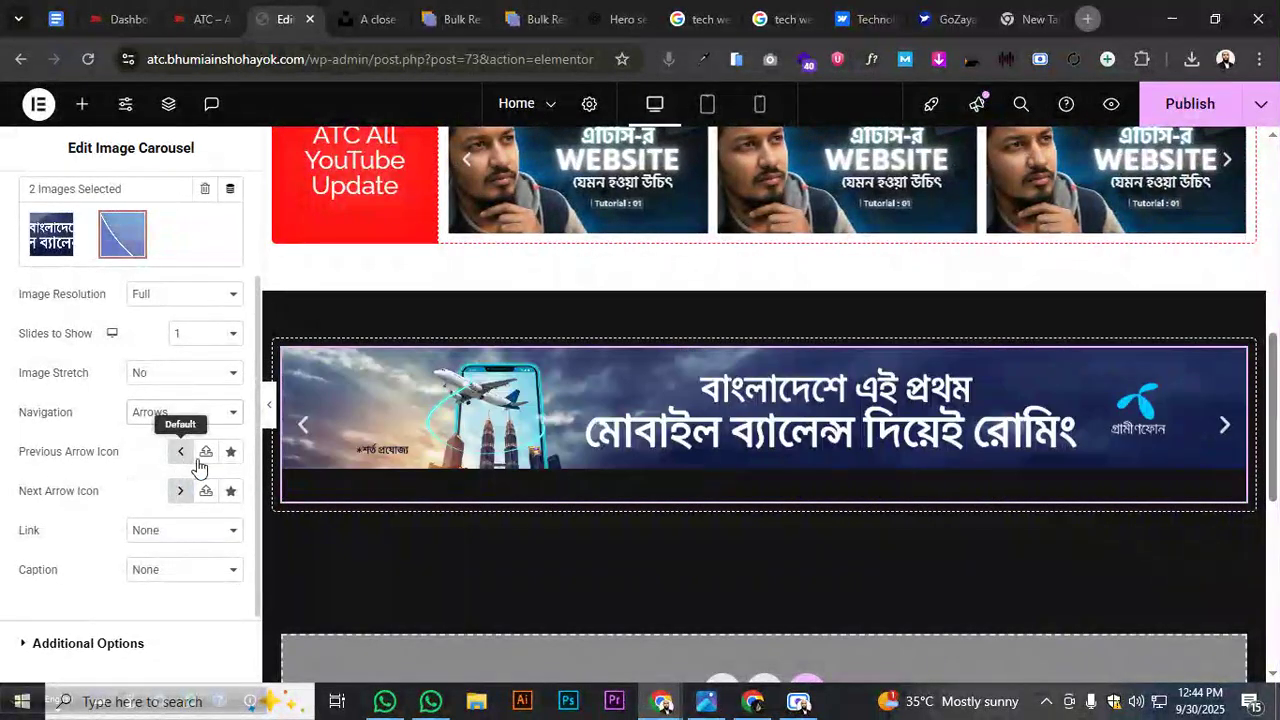
# Preview the banner carousel's slide changes in both directions, including in the full-width page view
pyautogui.click(304, 430)
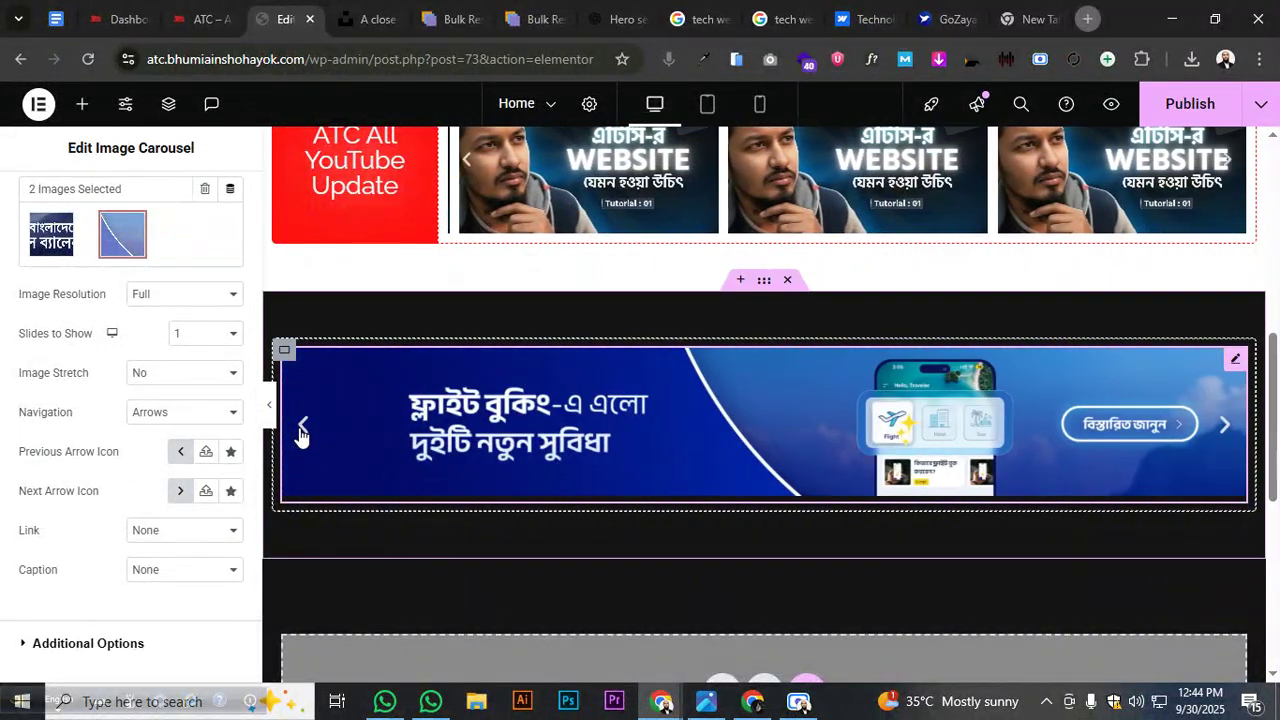
pyautogui.click(1226, 428)
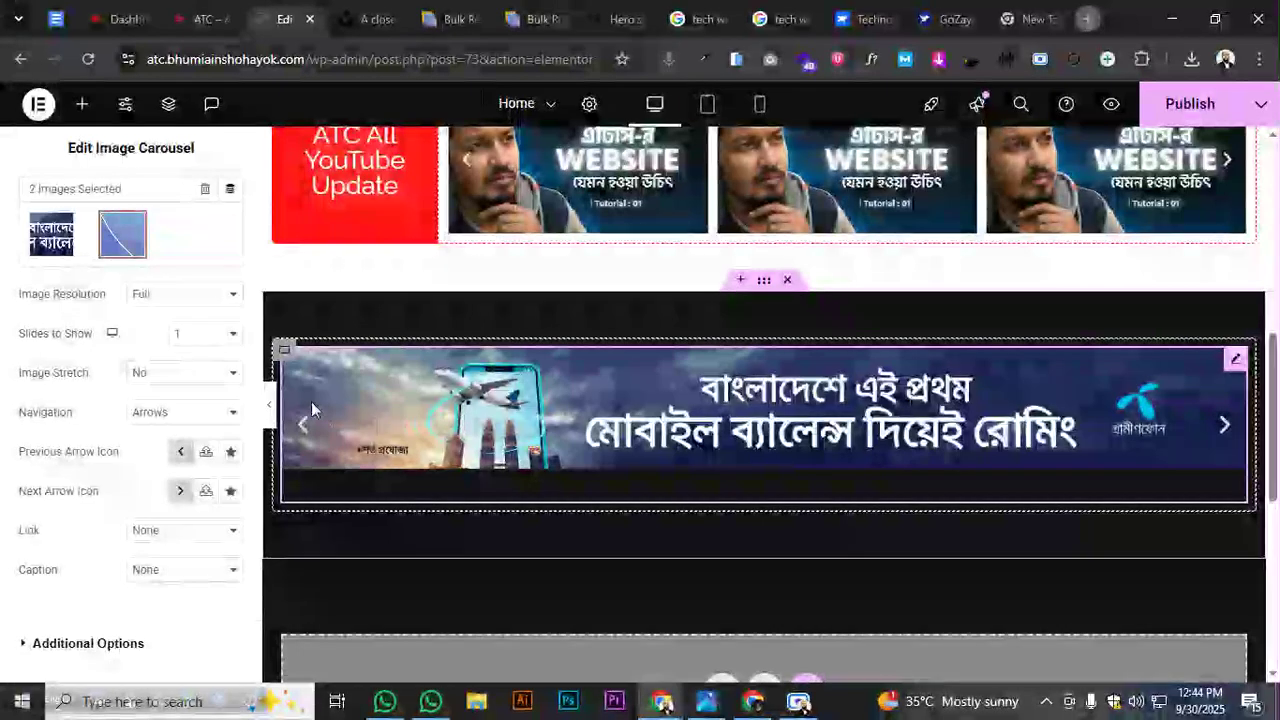
pyautogui.click(268, 404)
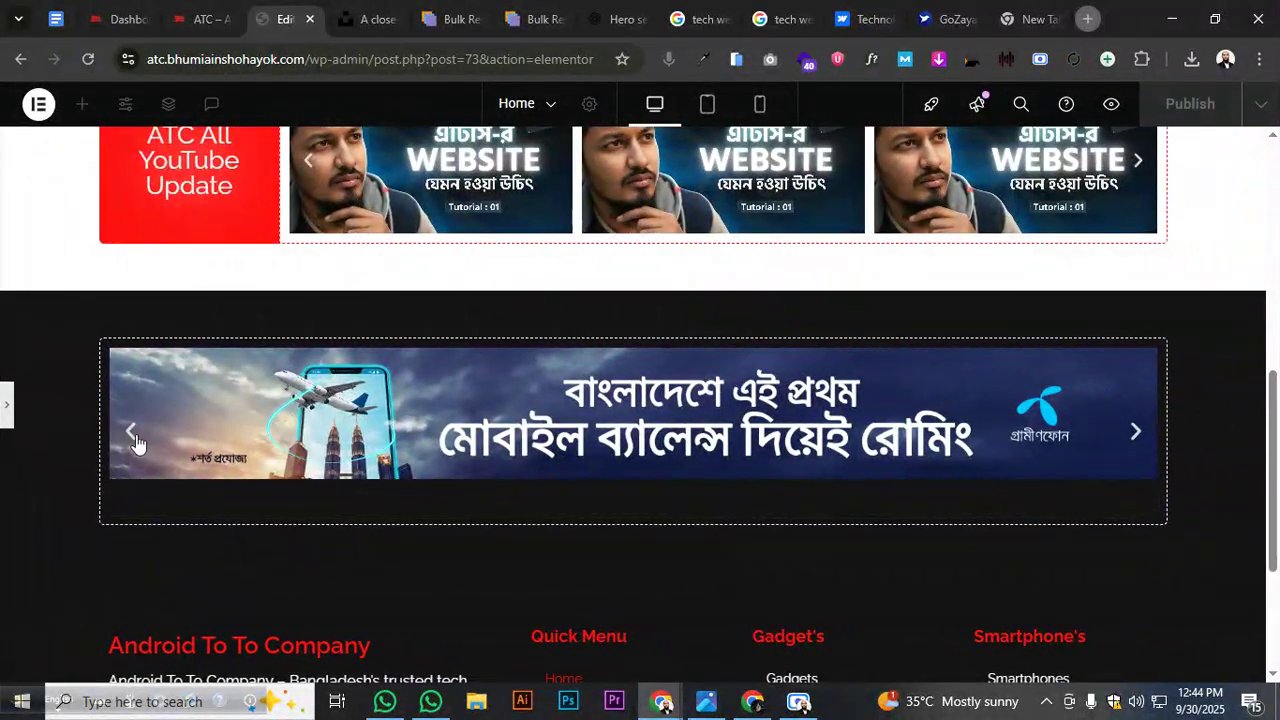
pyautogui.click(133, 436)
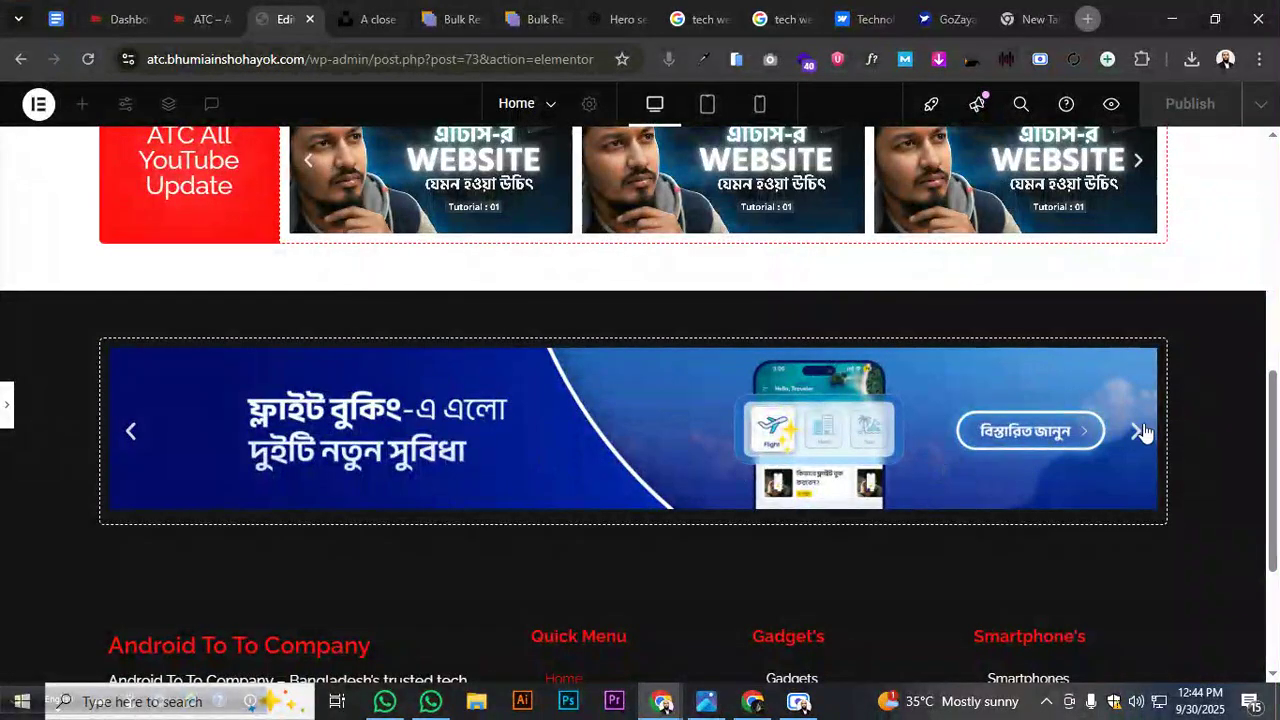
pyautogui.click(1139, 431)
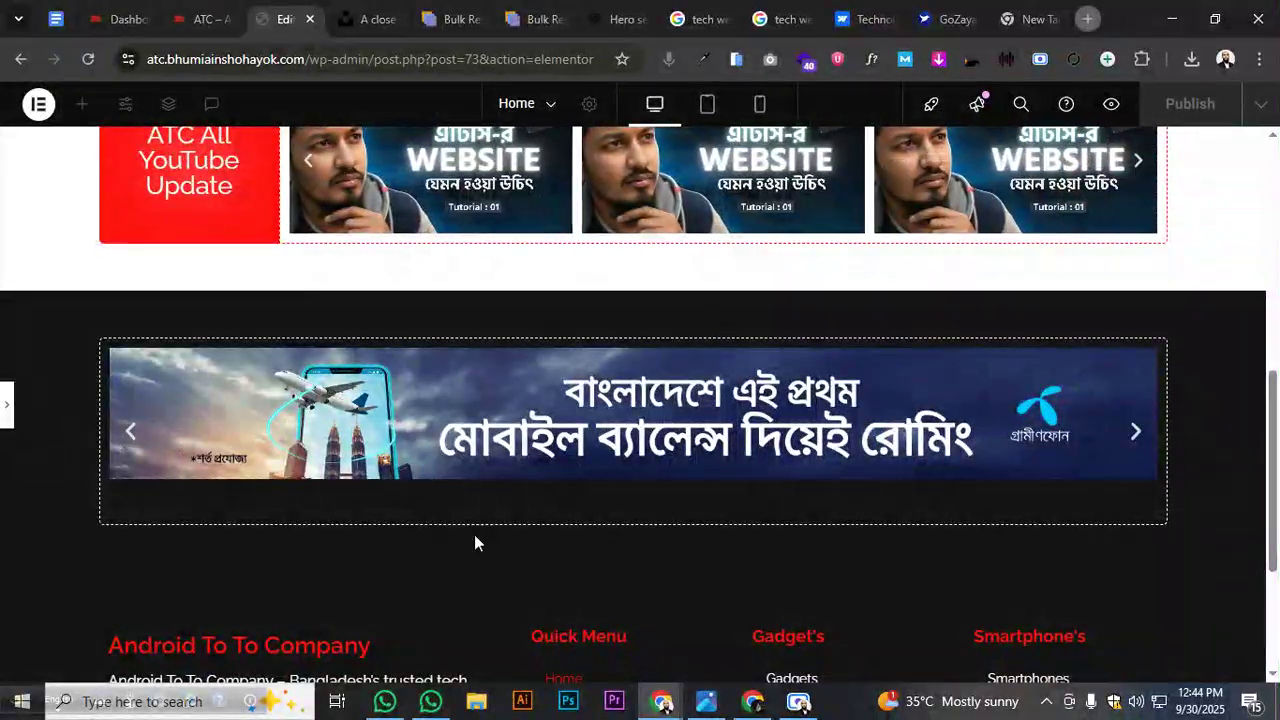
pyautogui.click(790, 704)
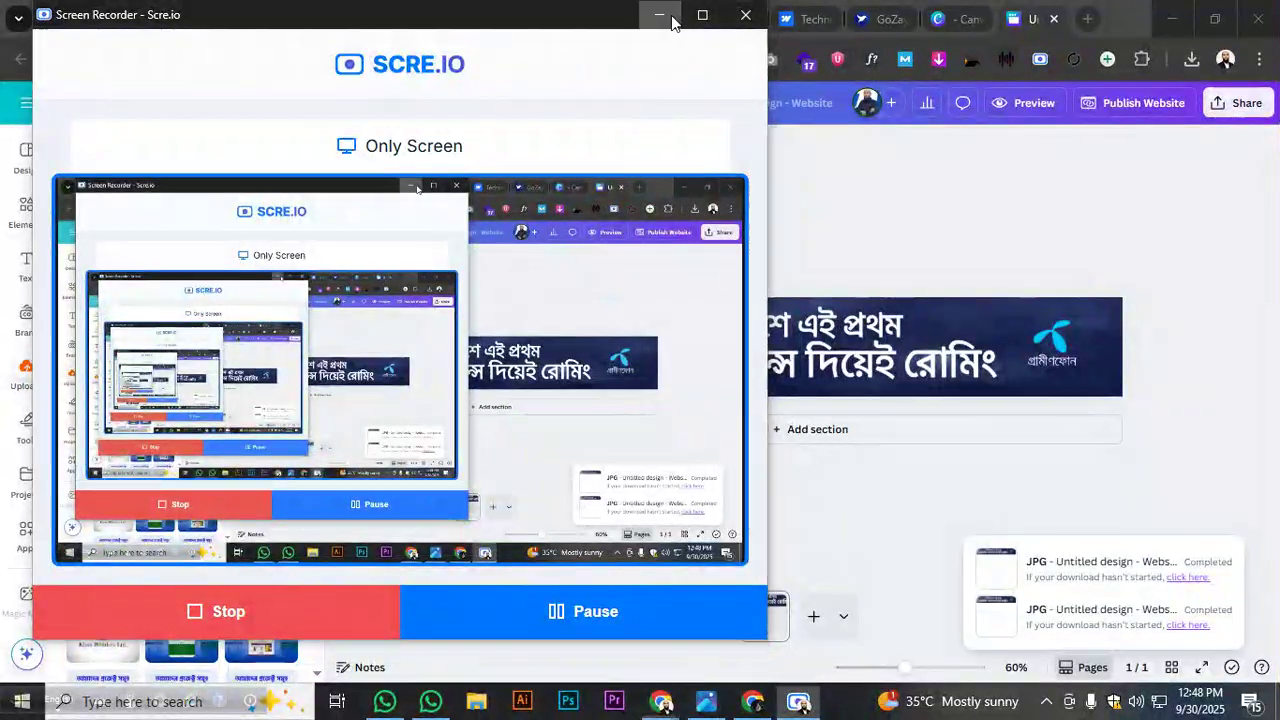
pyautogui.click(659, 16)
# Return to the page editor and clear all images from the banner carousel's gallery
pyautogui.click(275, 20)
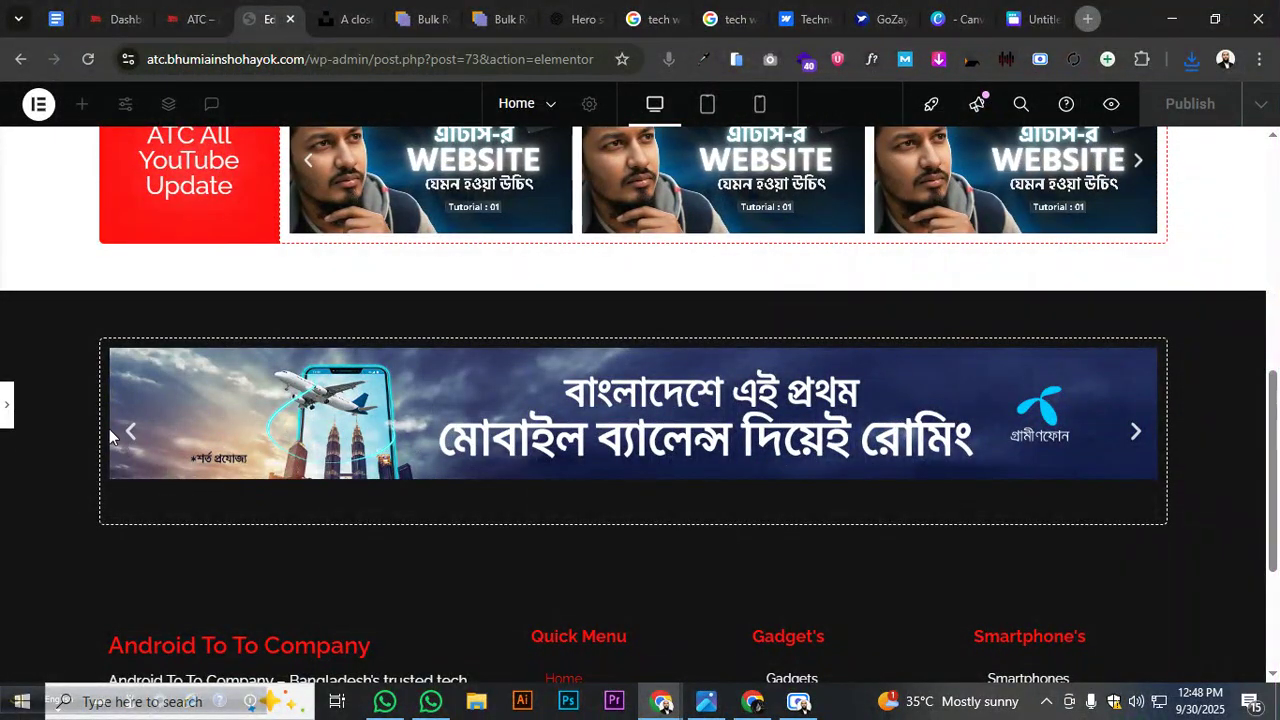
pyautogui.click(10, 408)
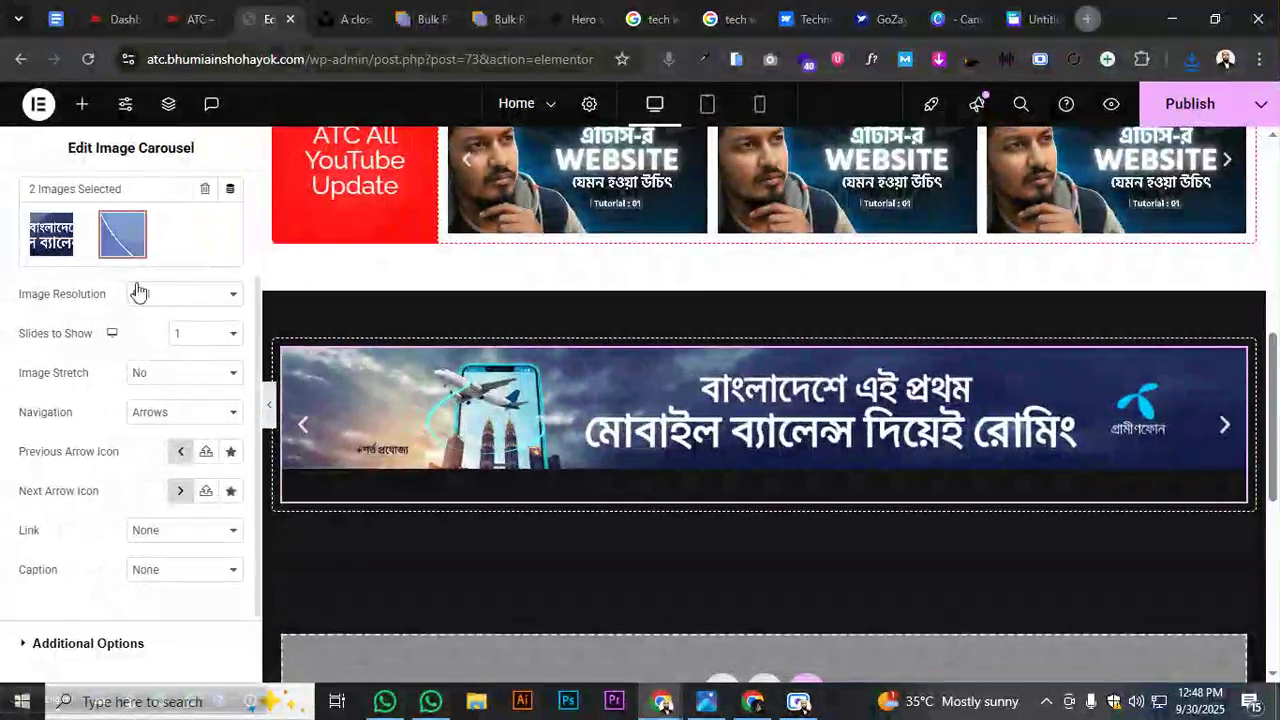
pyautogui.click(204, 189)
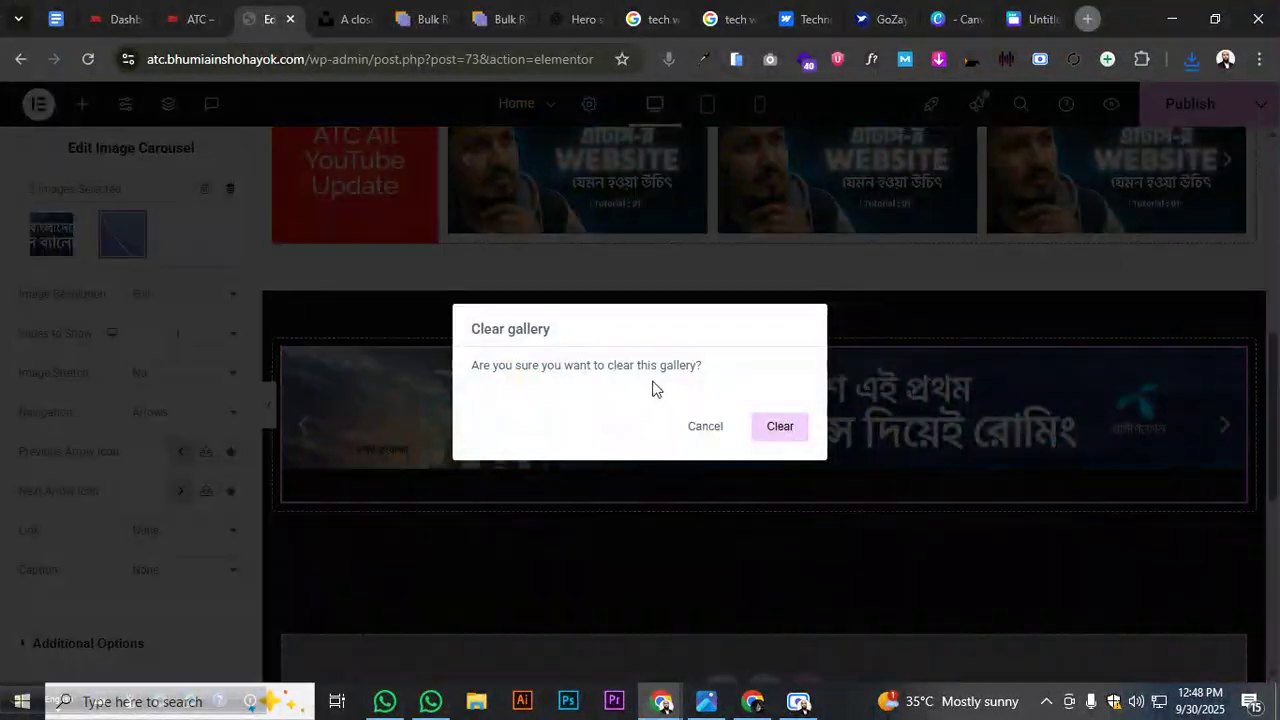
pyautogui.click(780, 427)
# Upload "Untitled design" and "Untitled design (1)" from Downloads and insert them as the carousel's gallery
pyautogui.click(50, 231)
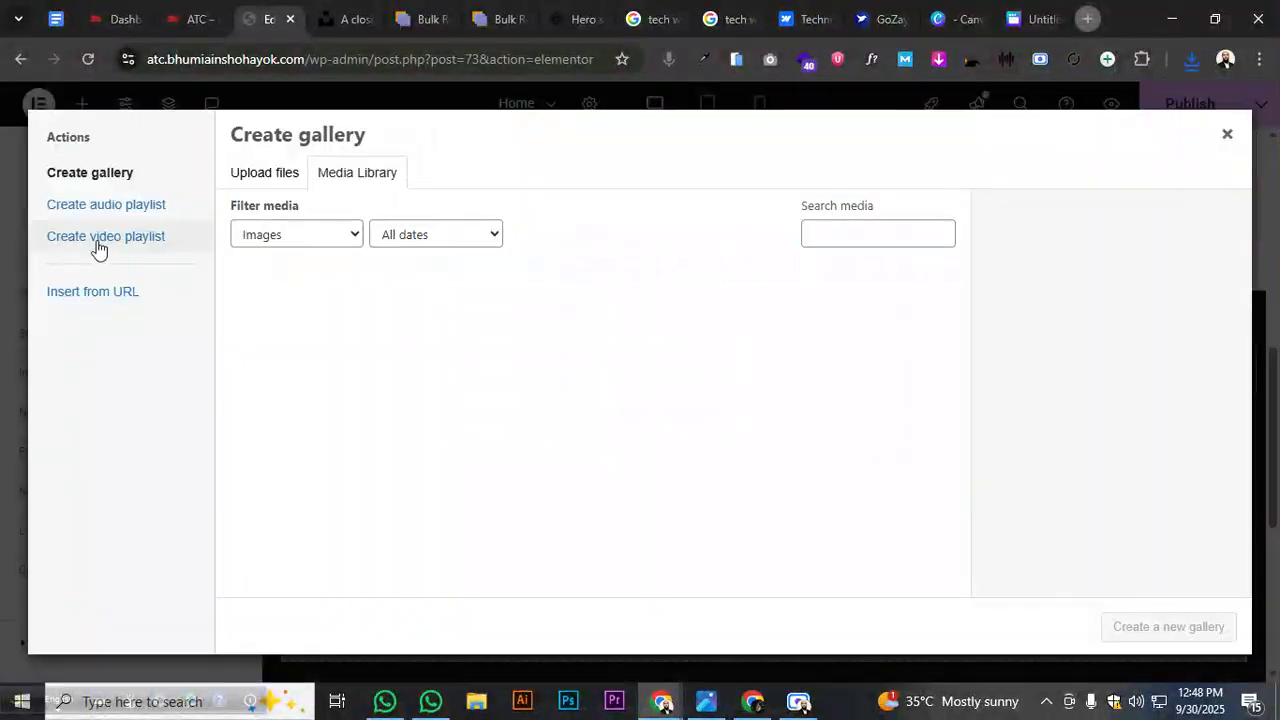
pyautogui.click(268, 178)
pyautogui.click(716, 412)
pyautogui.click(95, 162)
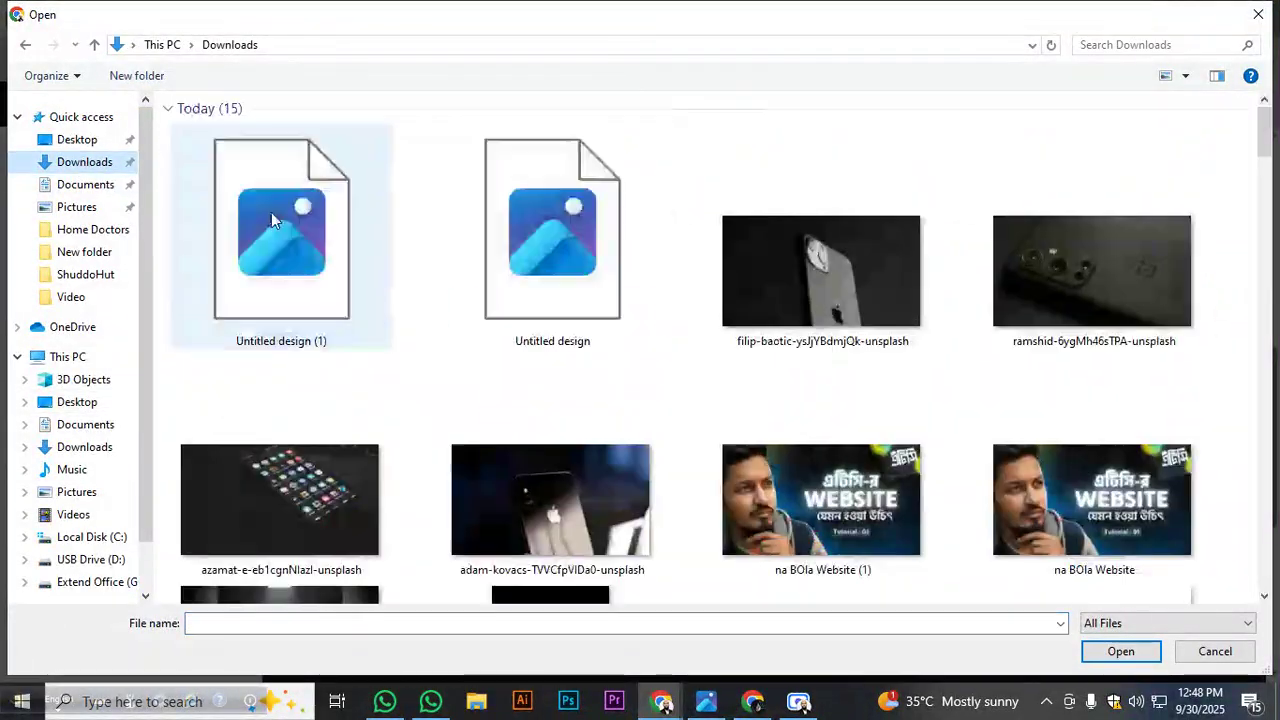
pyautogui.click(290, 250)
pyautogui.keyDown('ctrl'); pyautogui.click(560, 260); pyautogui.keyUp('ctrl')
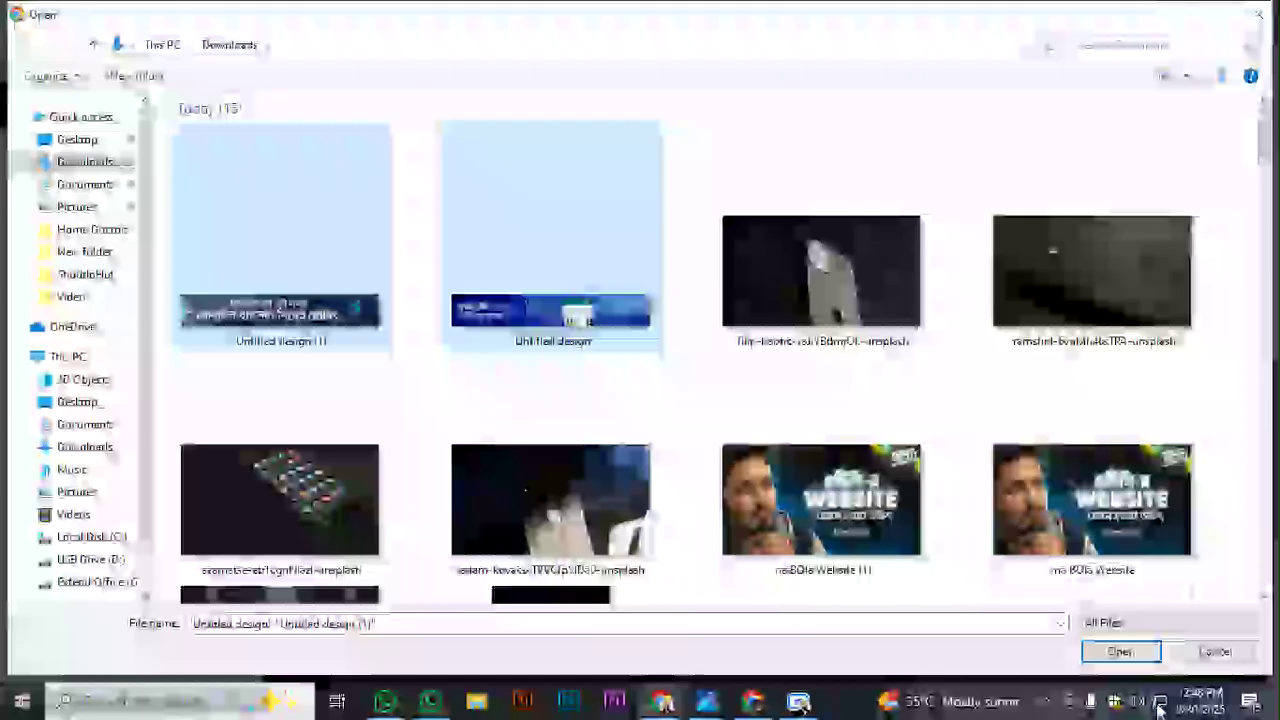
pyautogui.click(1121, 651)
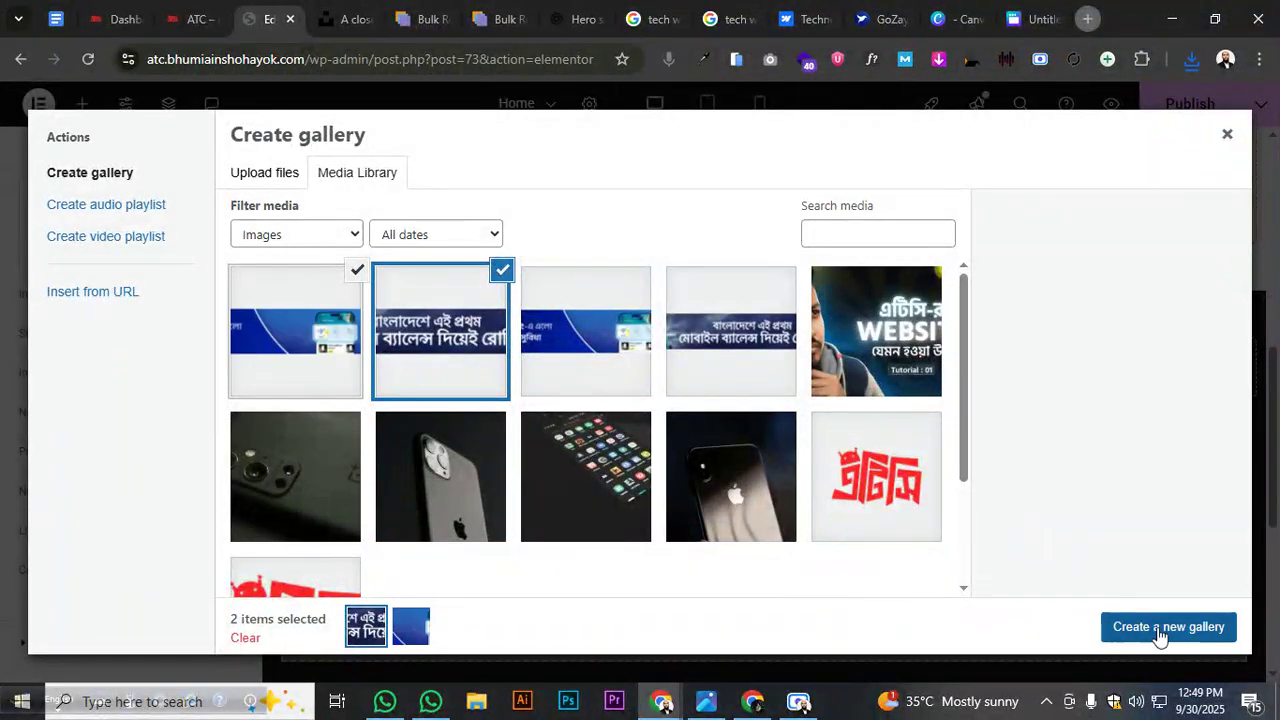
pyautogui.click(1170, 628)
pyautogui.click(1187, 627)
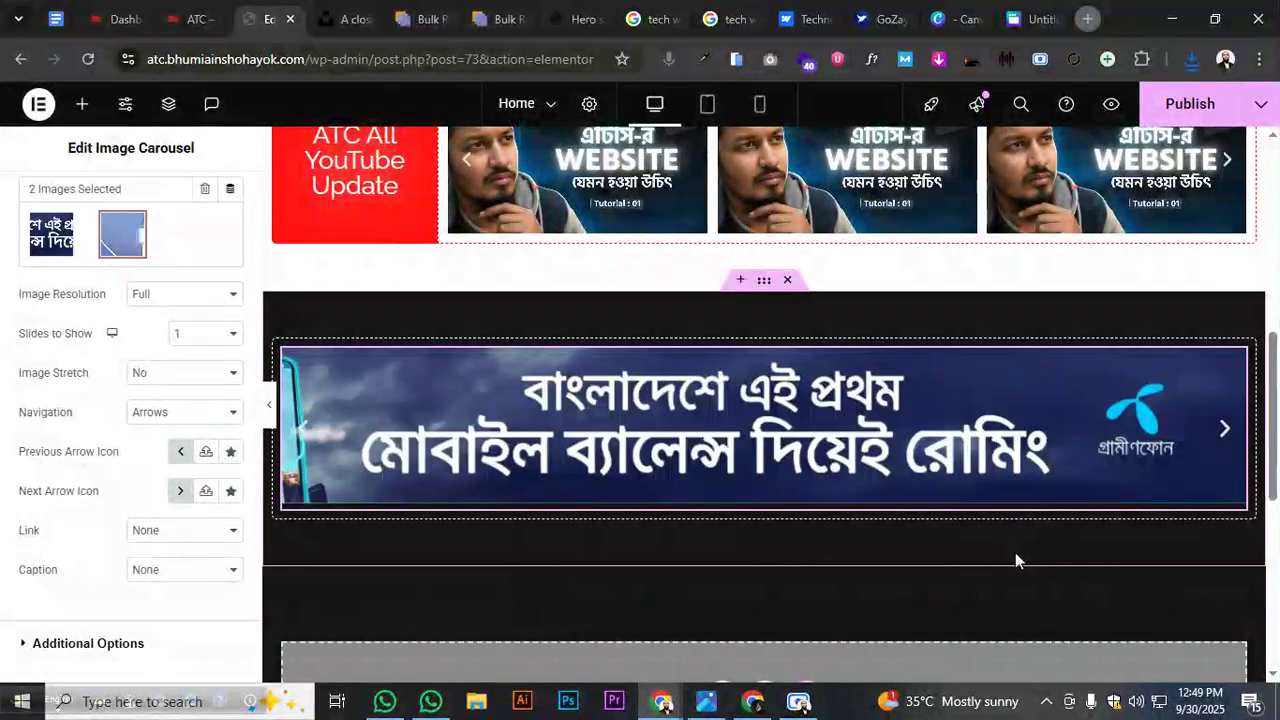
# Check the new slides and set the carousel's navigation to Dots
pyautogui.click(1224, 432)
pyautogui.click(1224, 434)
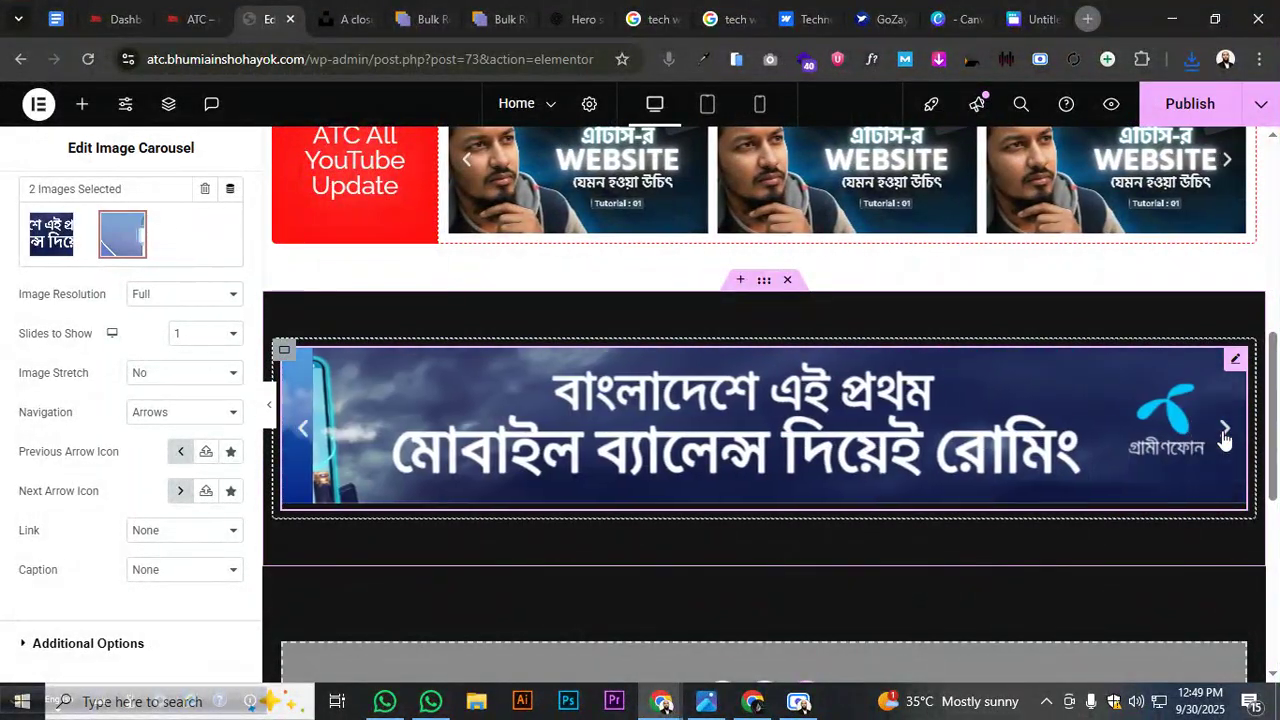
pyautogui.click(185, 416)
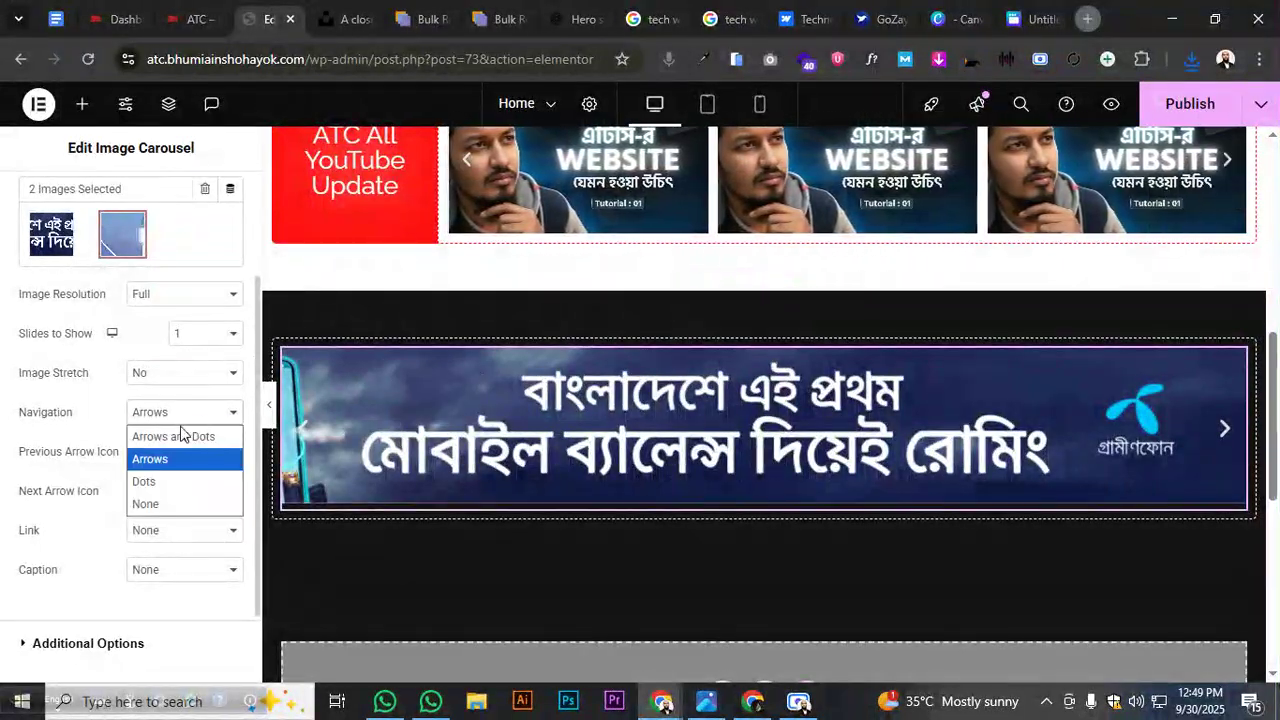
pyautogui.click(175, 485)
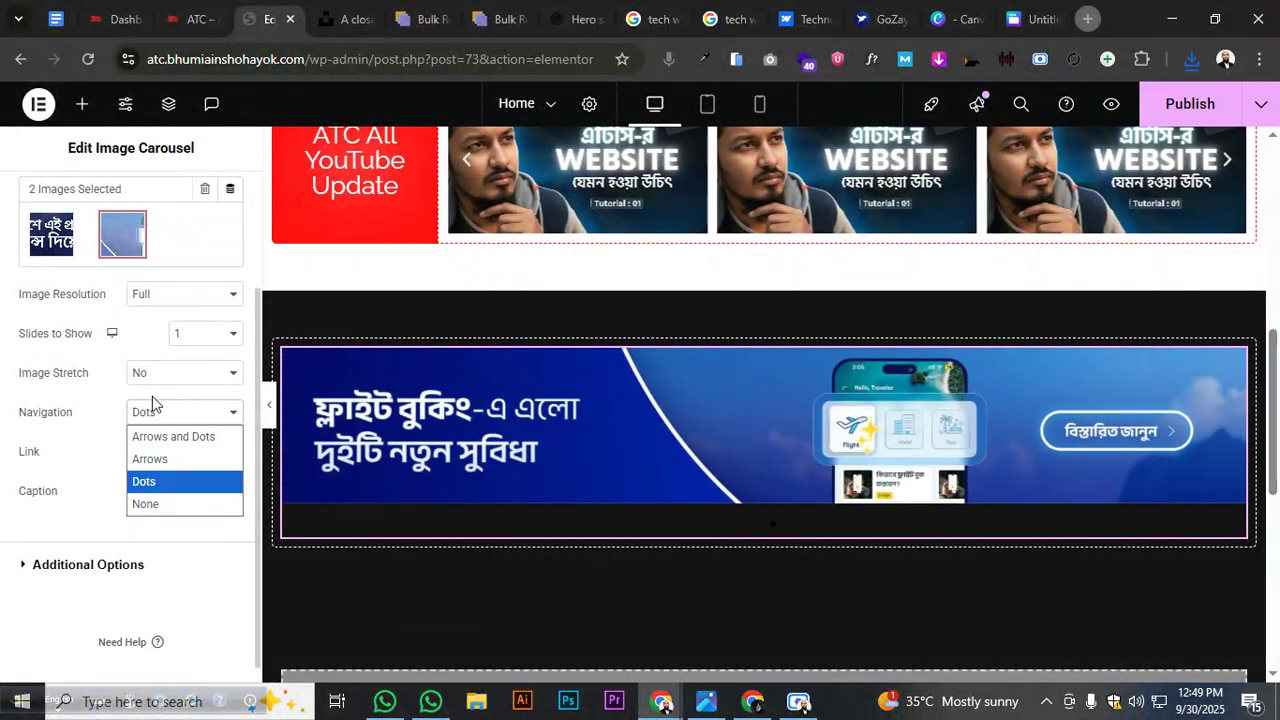
pyautogui.click(152, 405)
# Set the banner carousel's animation speed to 700 and its autoplay speed to 1000
pyautogui.click(150, 564)
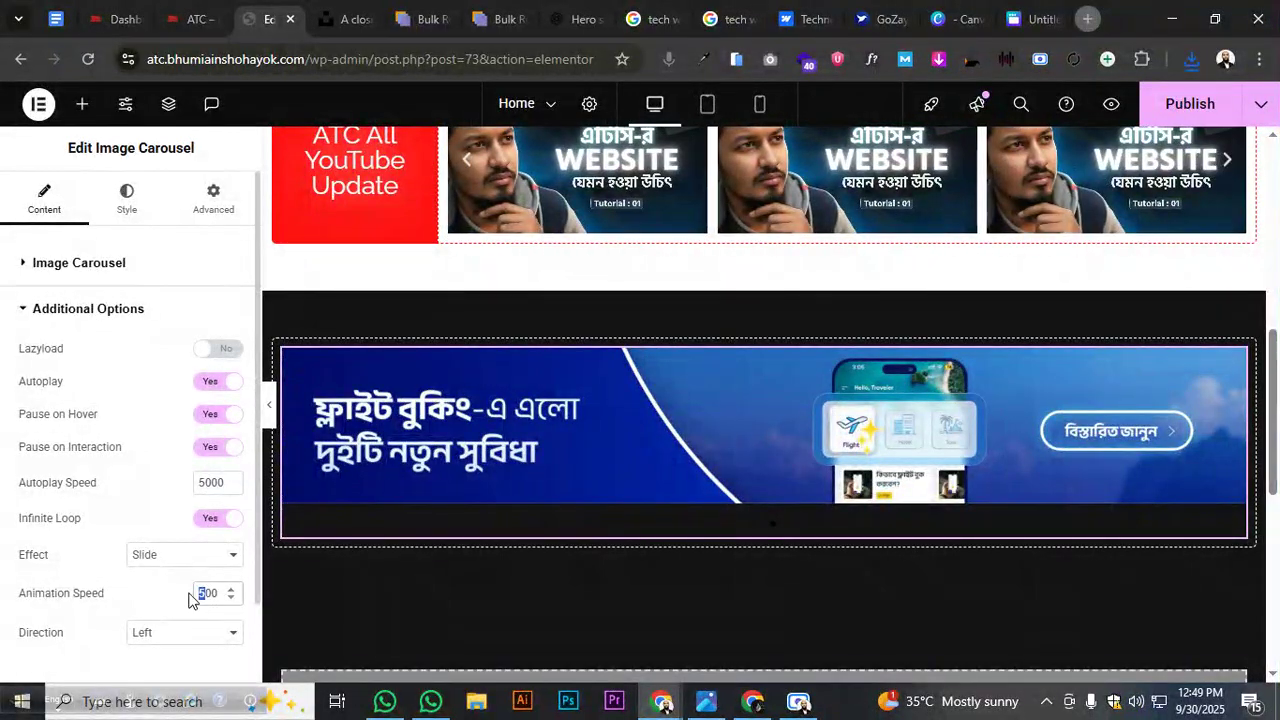
pyautogui.write('7')
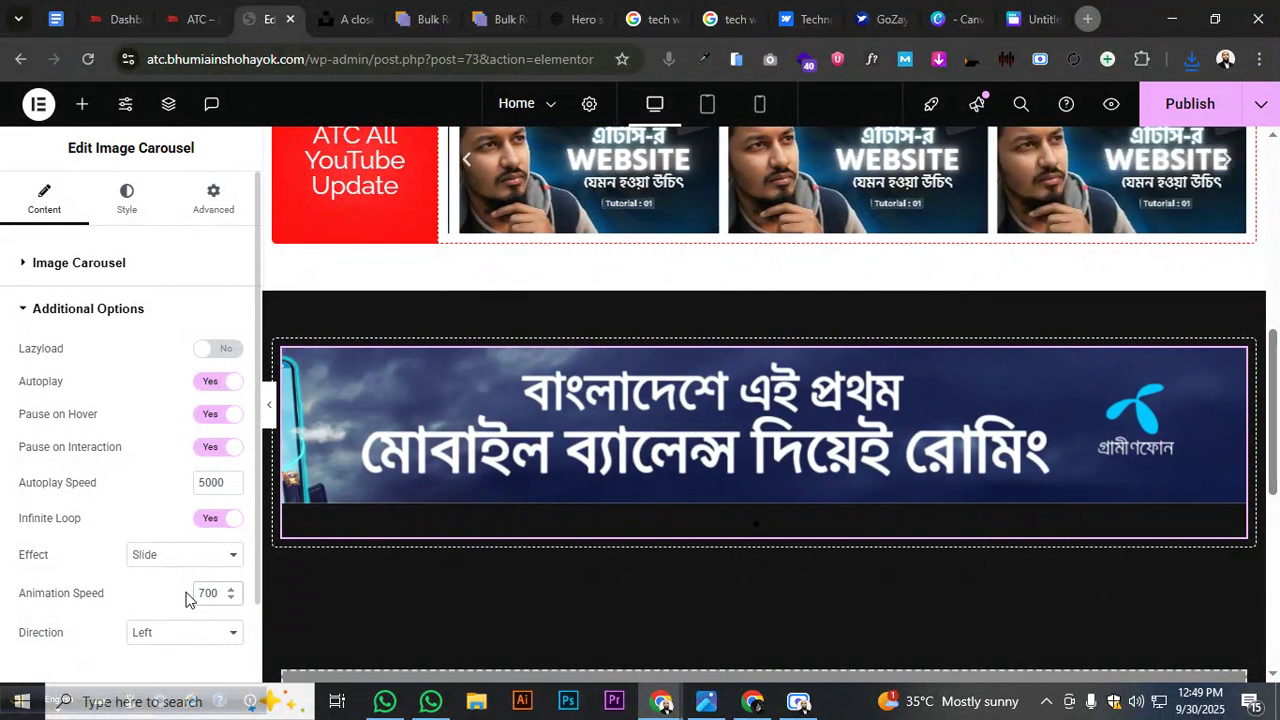
pyautogui.click(166, 556)
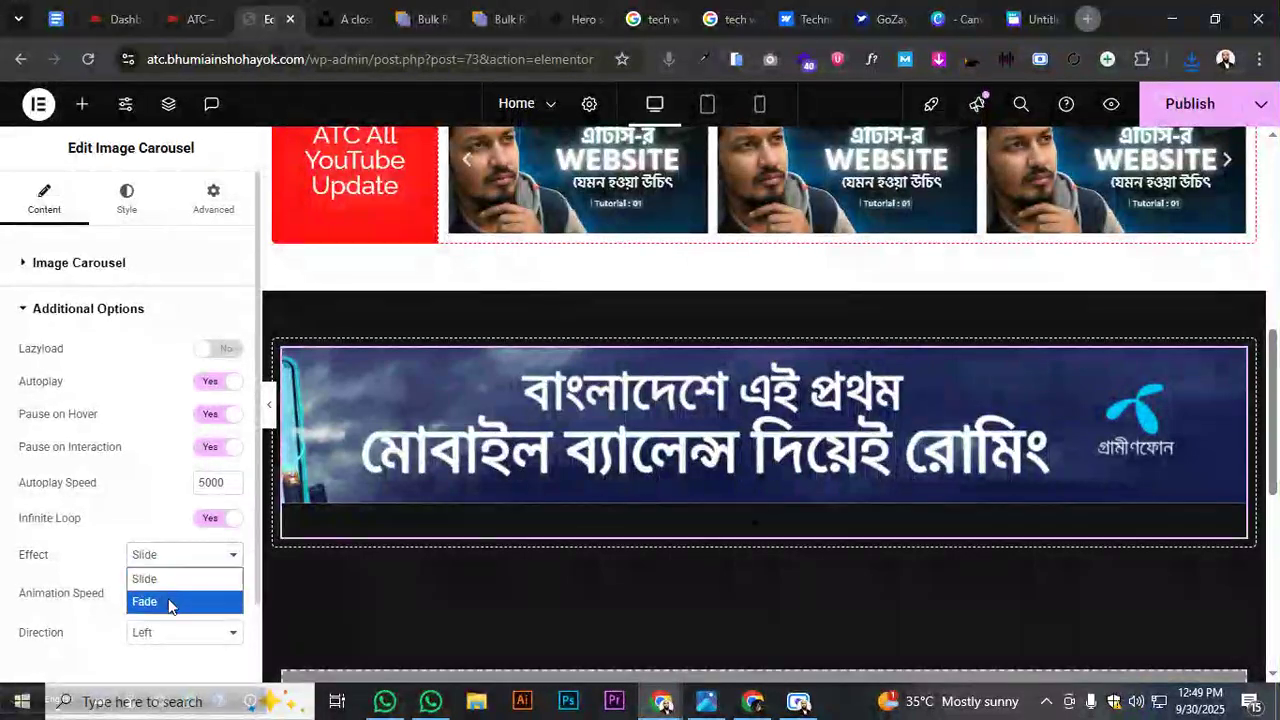
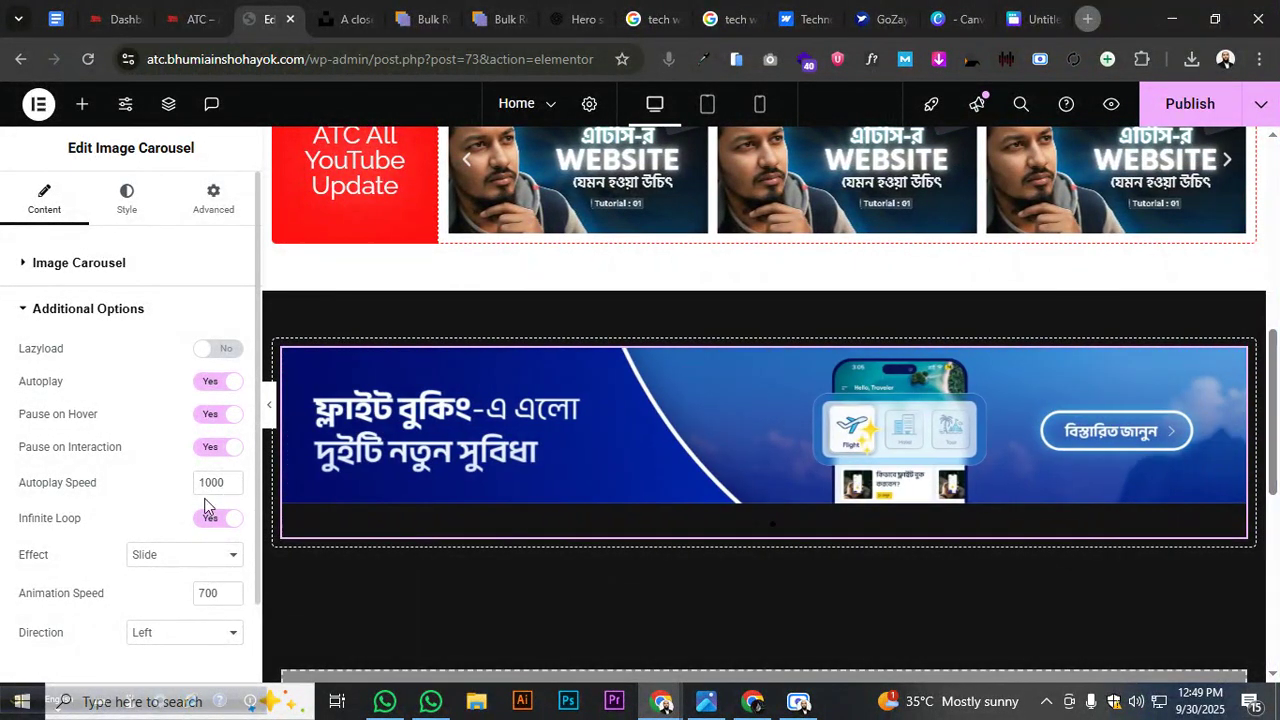
pyautogui.moveTo(206, 487); pyautogui.dragTo(195, 488)
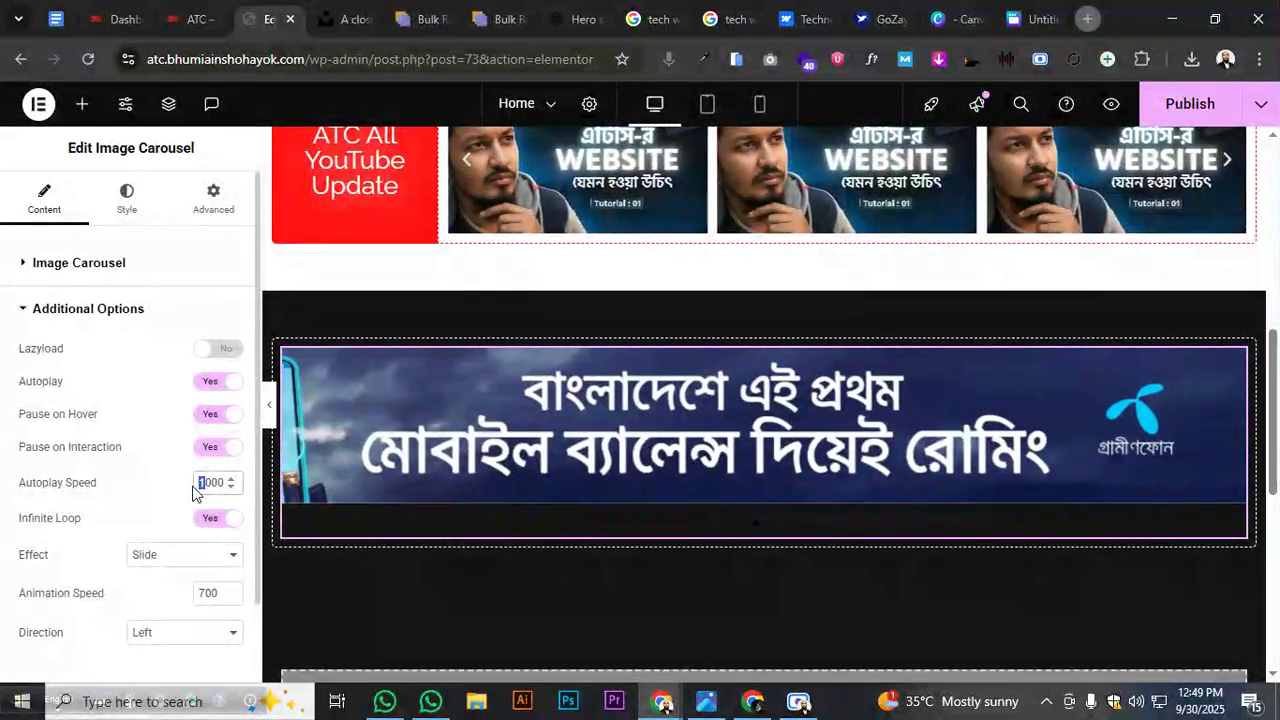
pyautogui.write('8')
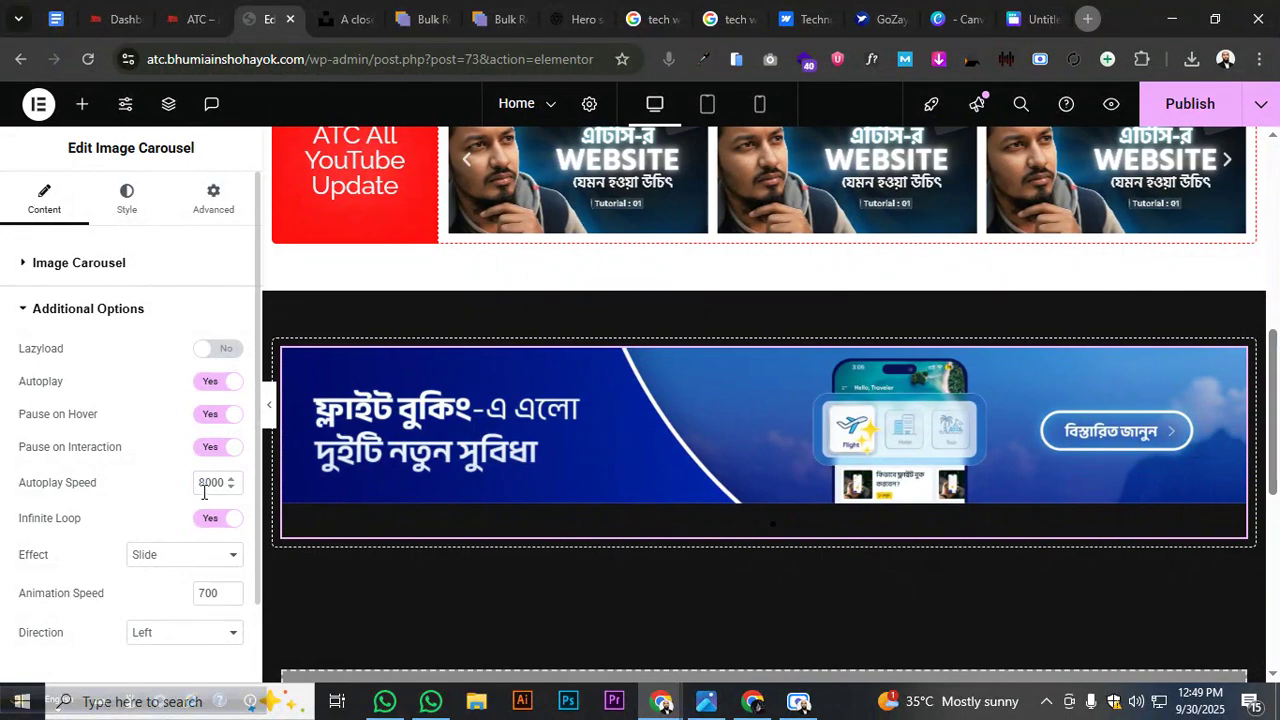
pyautogui.moveTo(206, 490); pyautogui.dragTo(175, 495)
pyautogui.write('1')
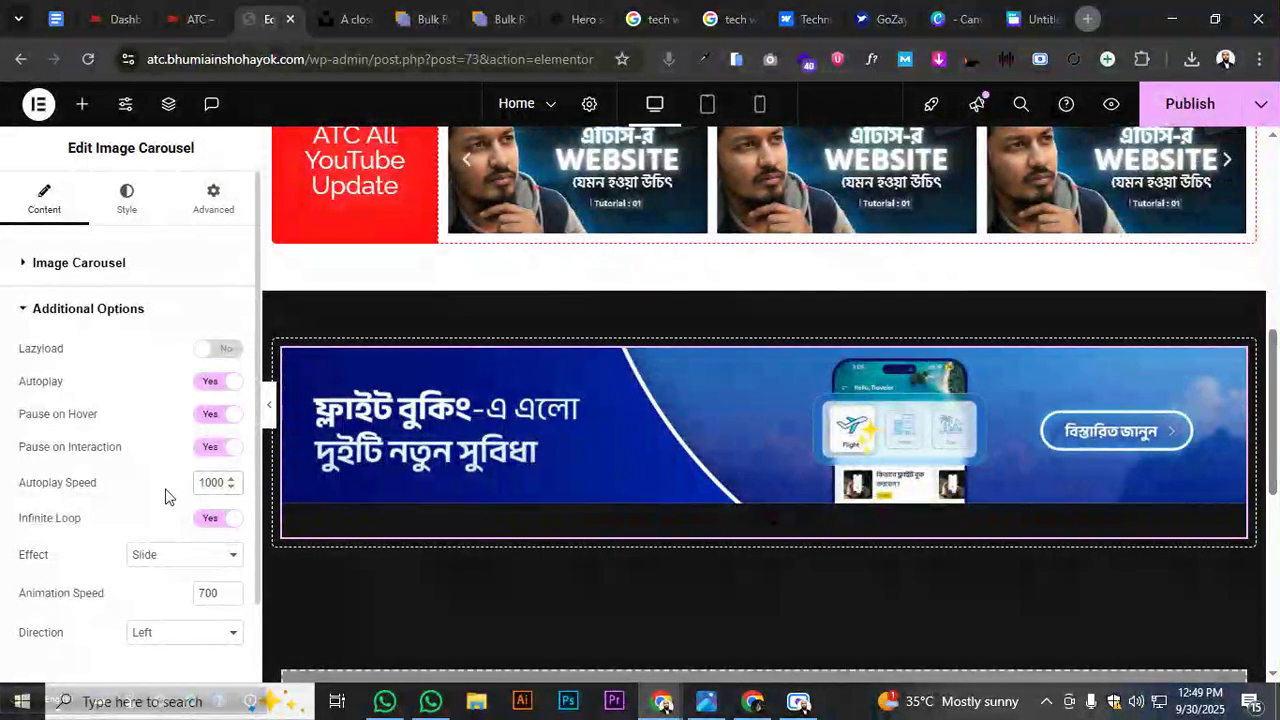
# Set the banner carousel's animation speed to 1500 and its transition effect to Fade
pyautogui.doubleClick(207, 594)
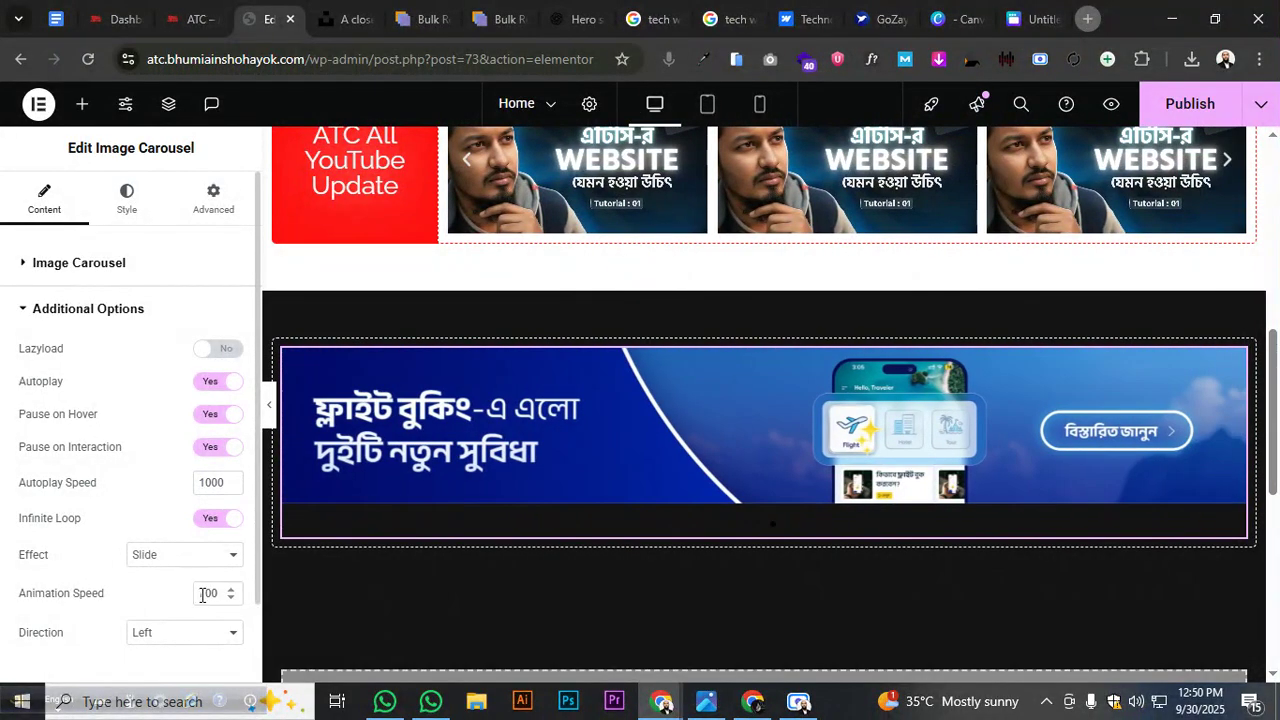
pyautogui.write('2')
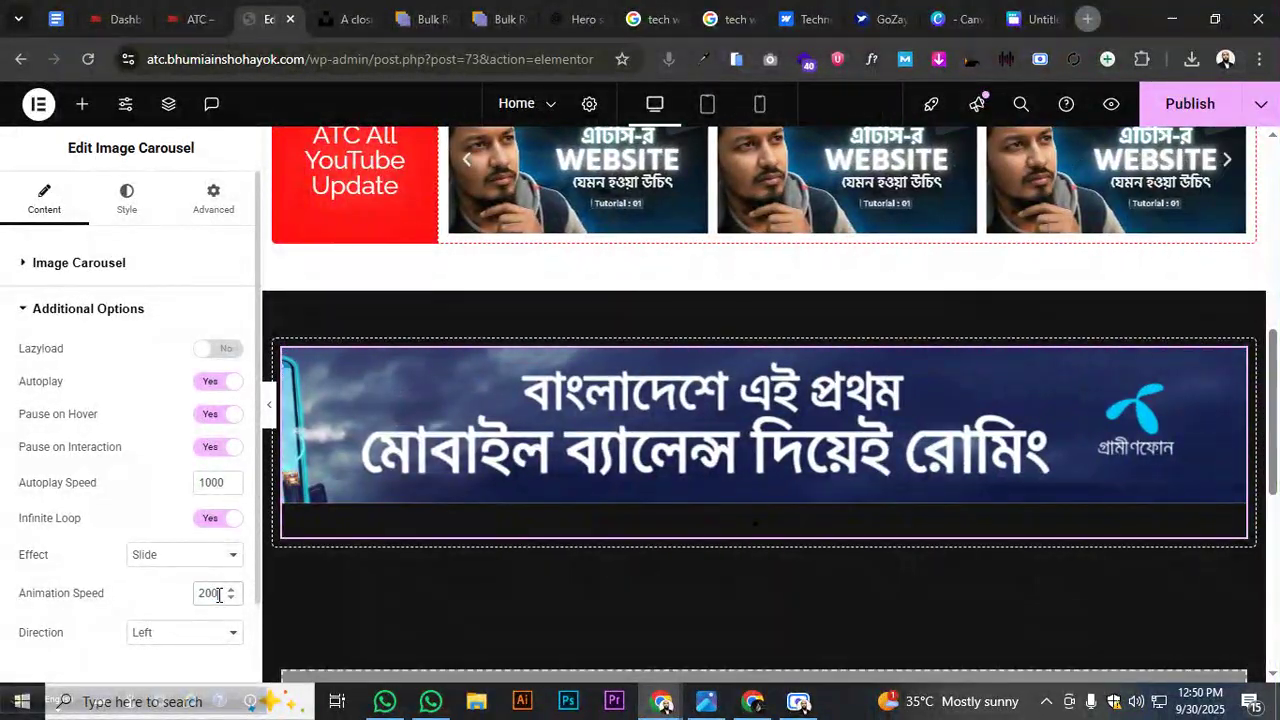
pyautogui.doubleClick(207, 594)
pyautogui.write('1500')
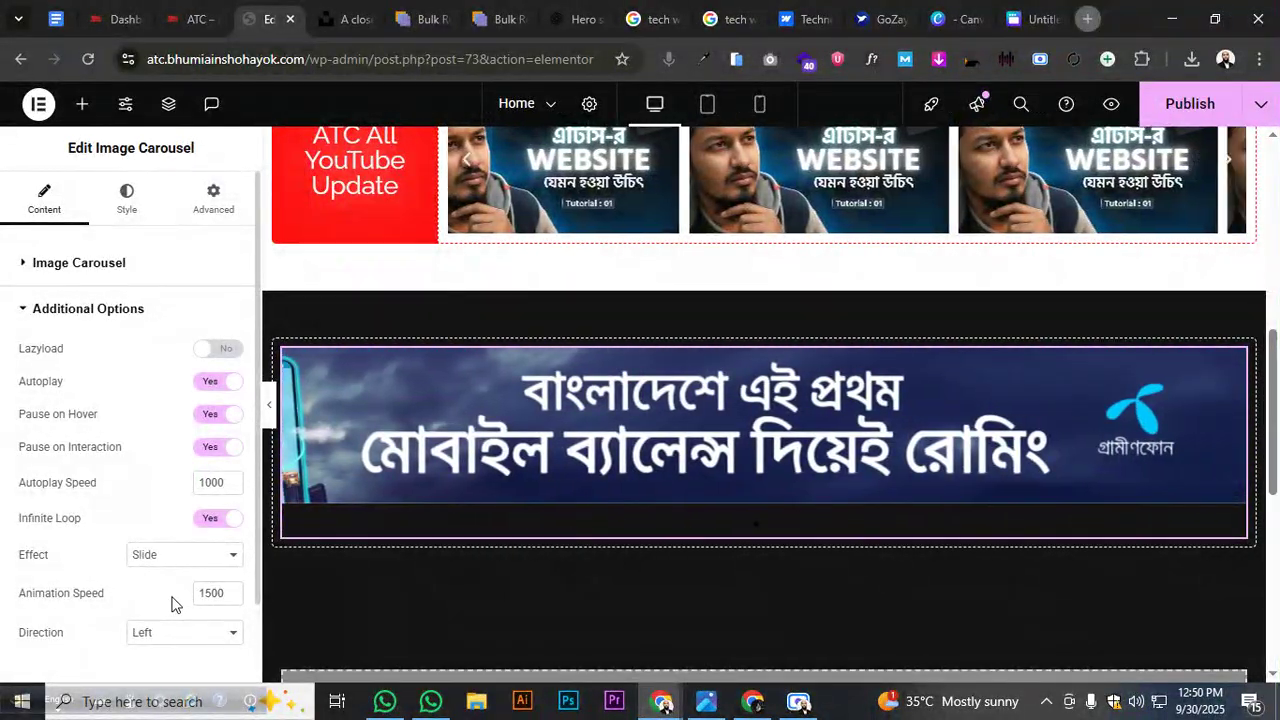
pyautogui.click(177, 556)
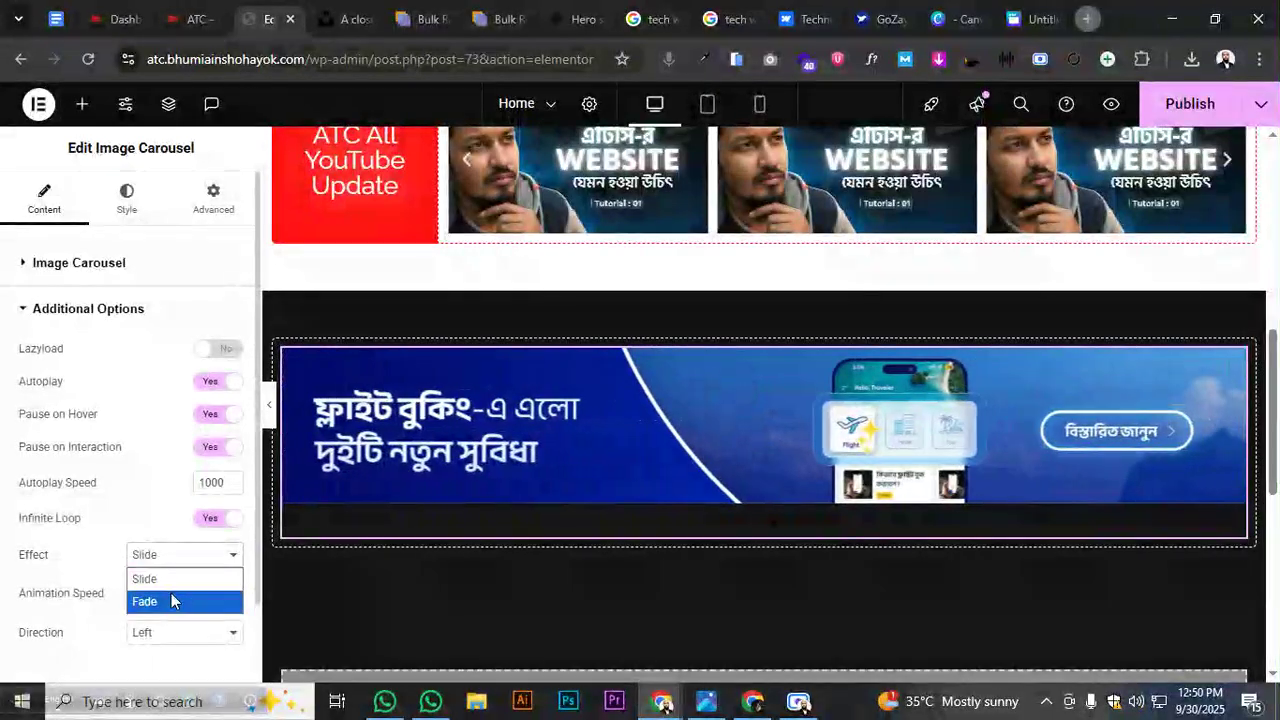
pyautogui.click(171, 600)
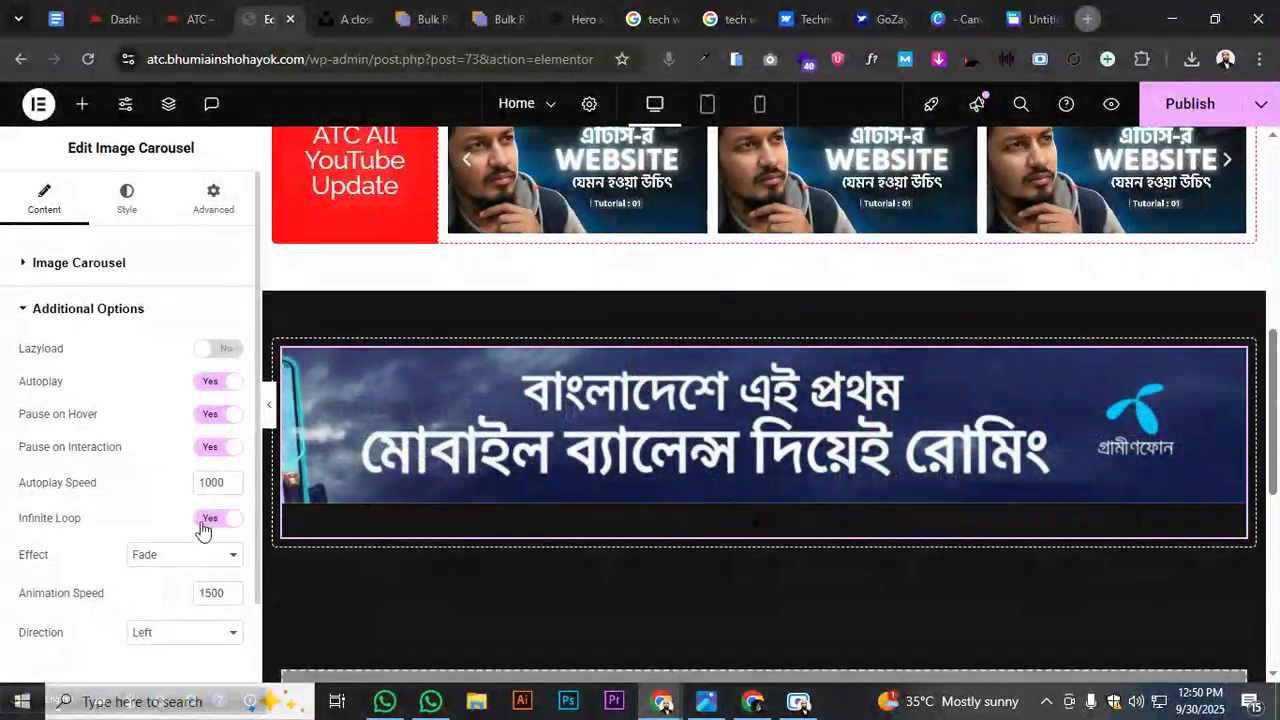
# Set the banner carousel's navigation to None and give its images a 5 px border radius
pyautogui.click(77, 309)
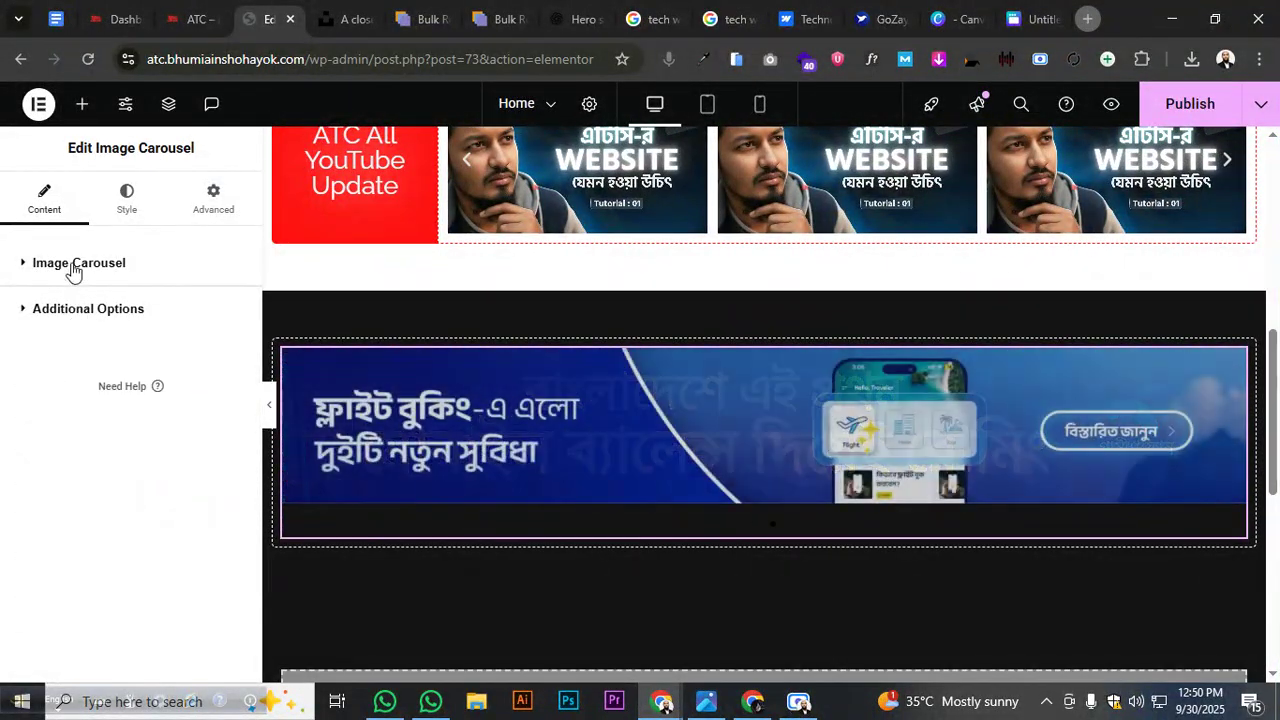
pyautogui.click(77, 265)
pyautogui.click(189, 569)
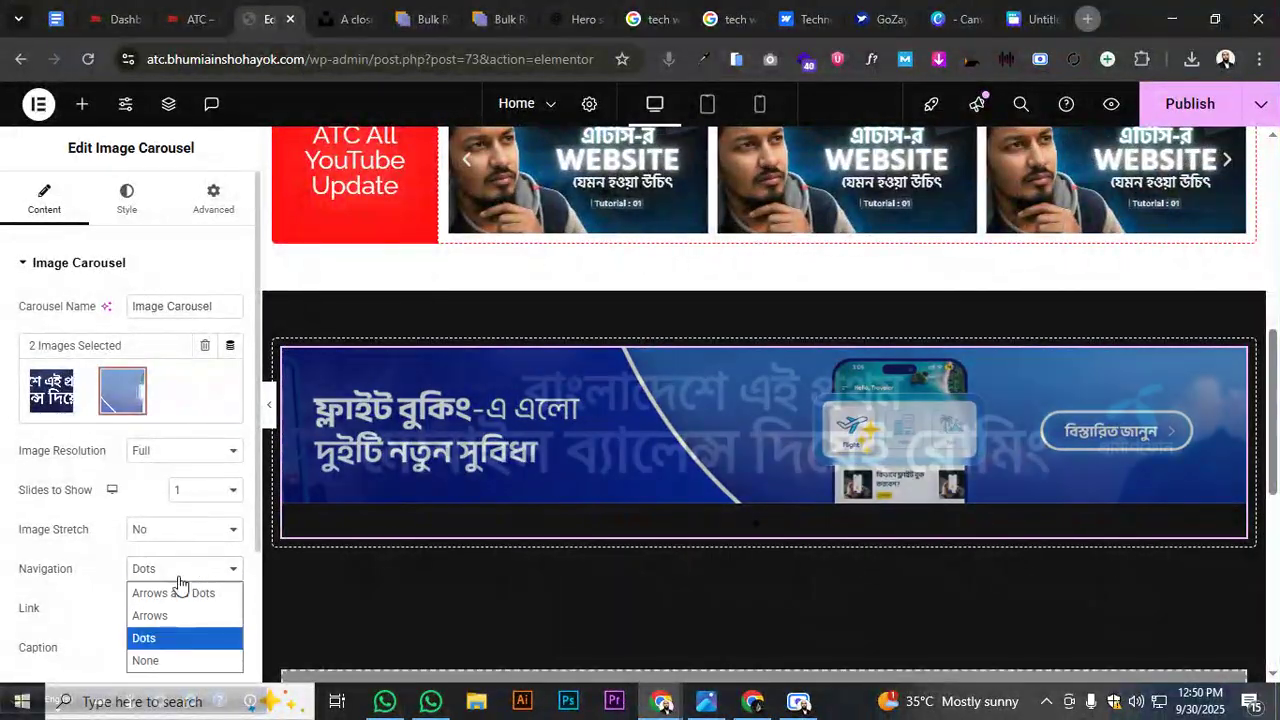
pyautogui.click(174, 661)
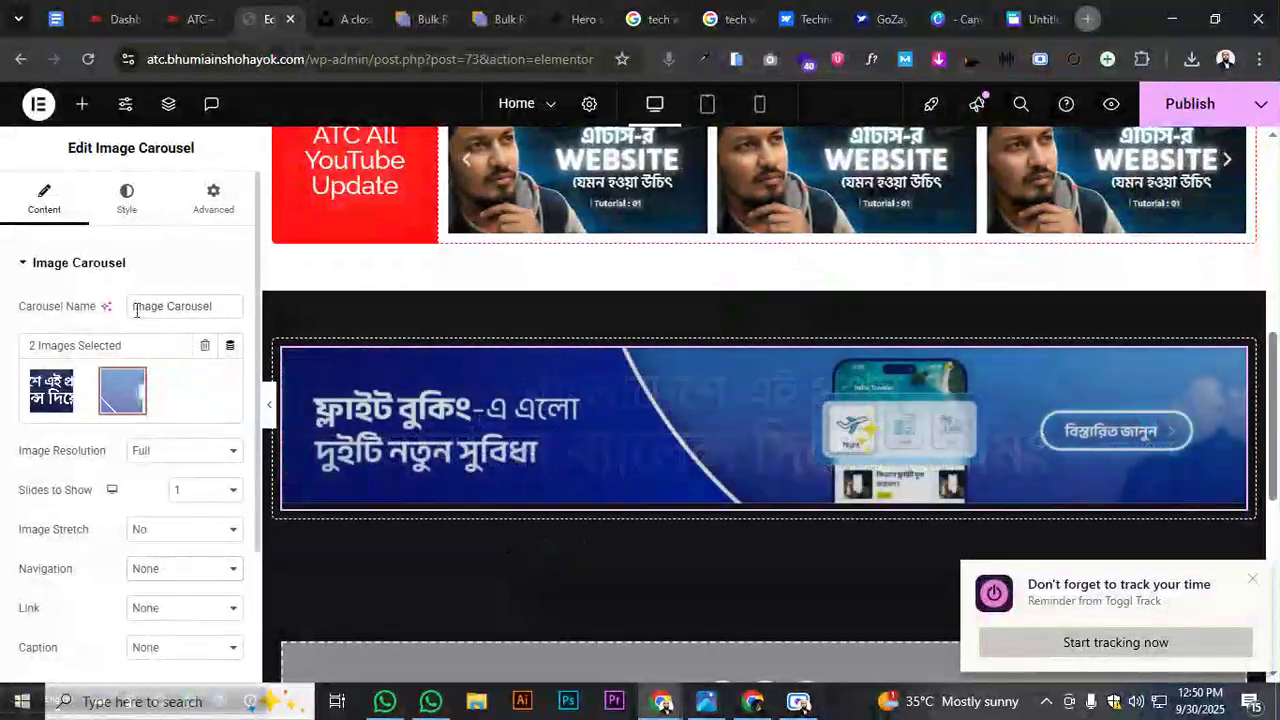
pyautogui.click(95, 260)
pyautogui.click(126, 198)
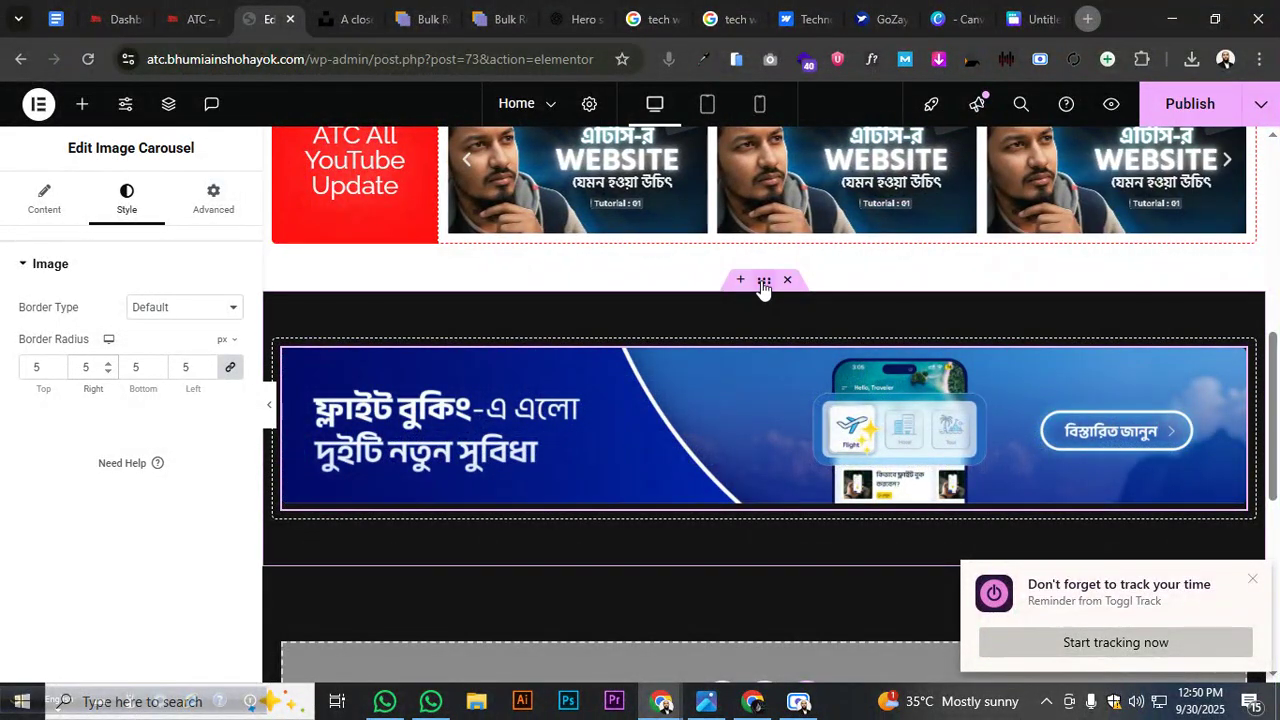
# Preview the fading banner carousel within the surrounding sections in the full-width page view, then return to the editing view
pyautogui.click(764, 284)
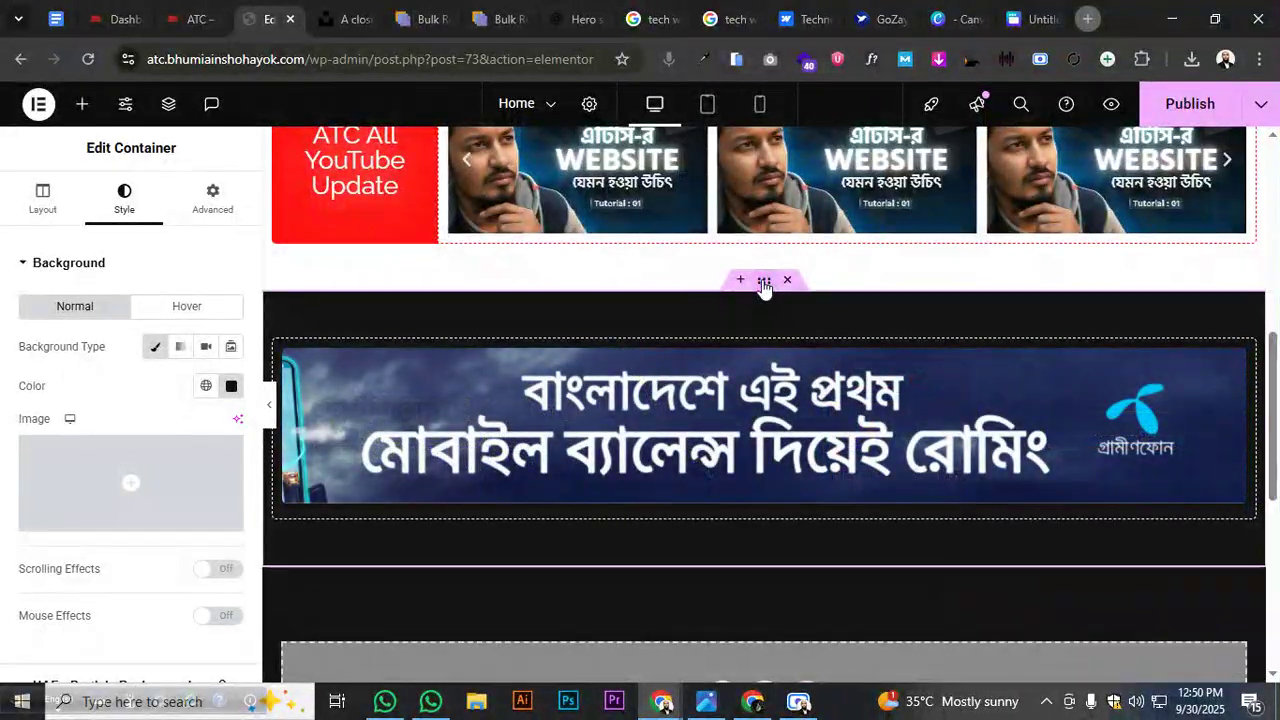
pyautogui.click(272, 410)
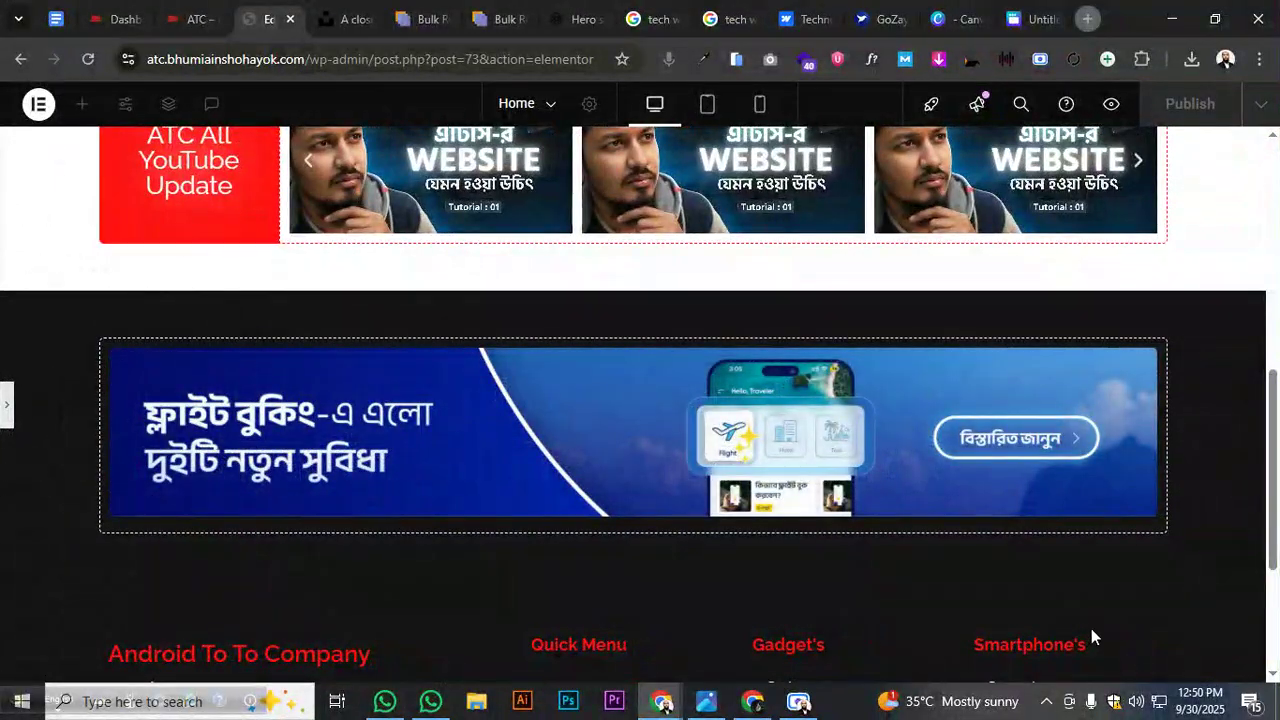
pyautogui.scroll(3, 1077, 558)
pyautogui.scroll(-2, 1084, 552)
pyautogui.scroll(-1, 1085, 551)
pyautogui.scroll(-3, 1086, 551)
pyautogui.scroll(2, 1086, 551)
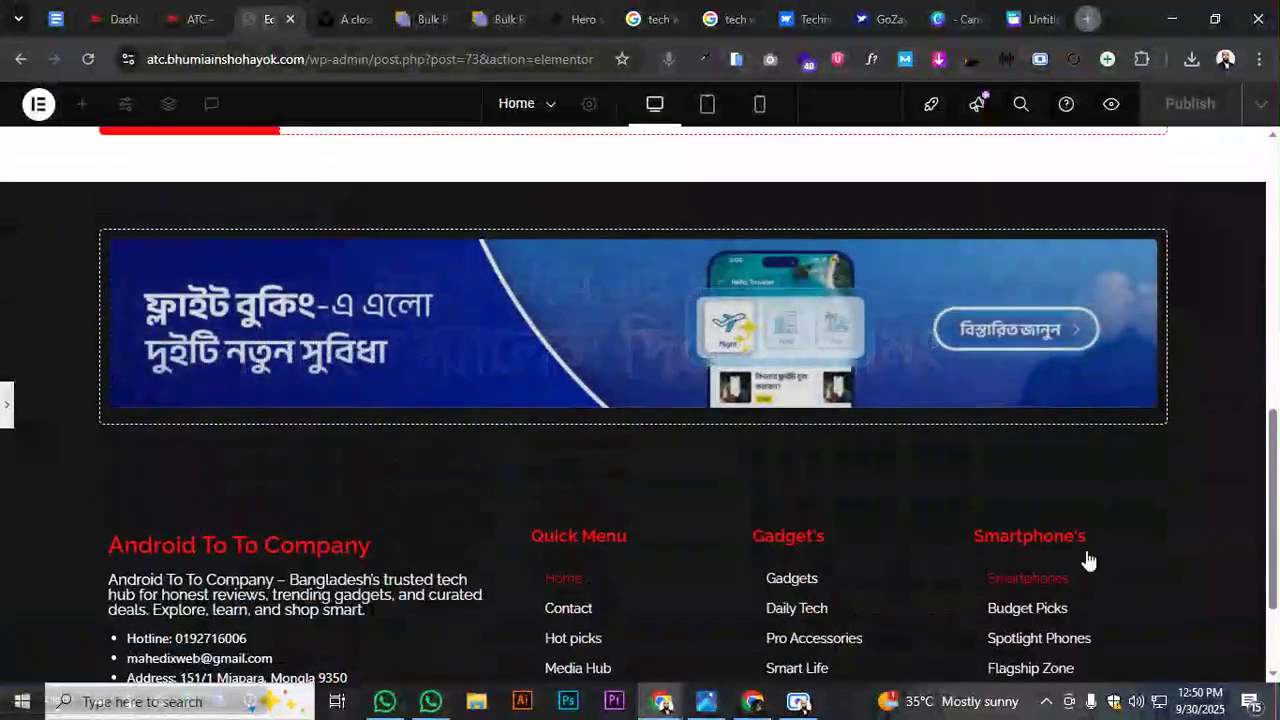
pyautogui.scroll(2, 1088, 560)
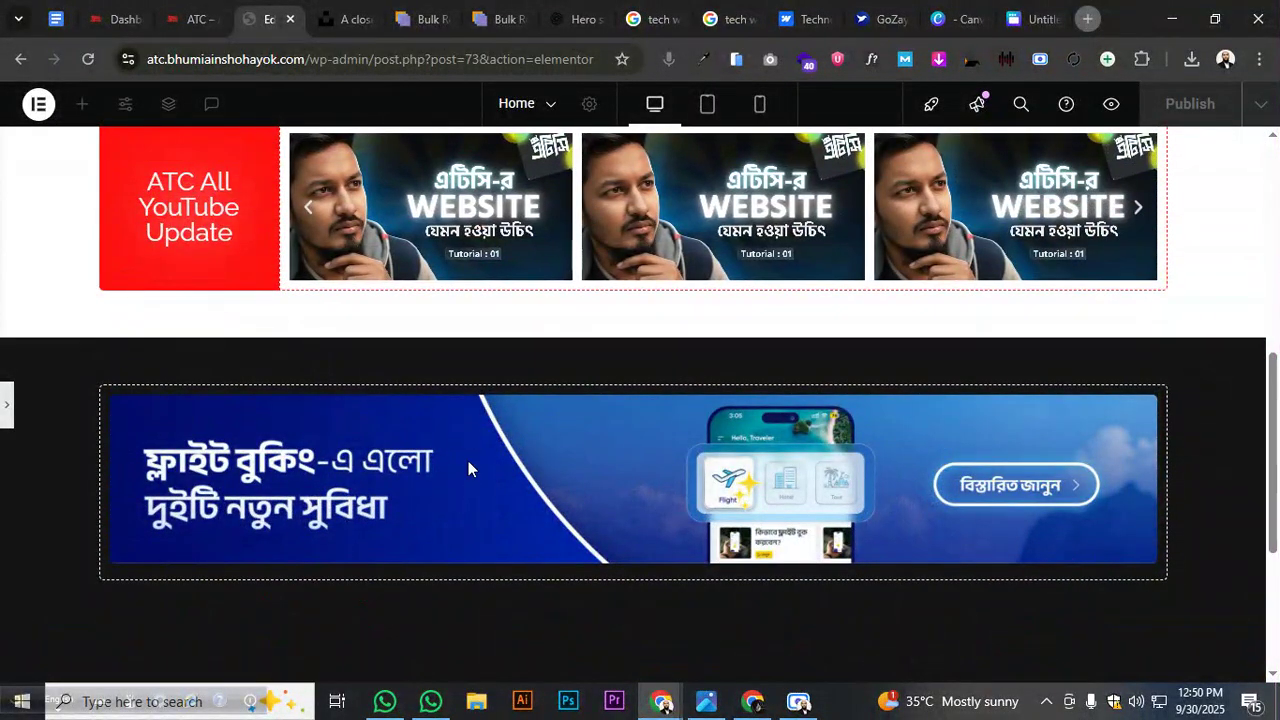
pyautogui.click(10, 408)
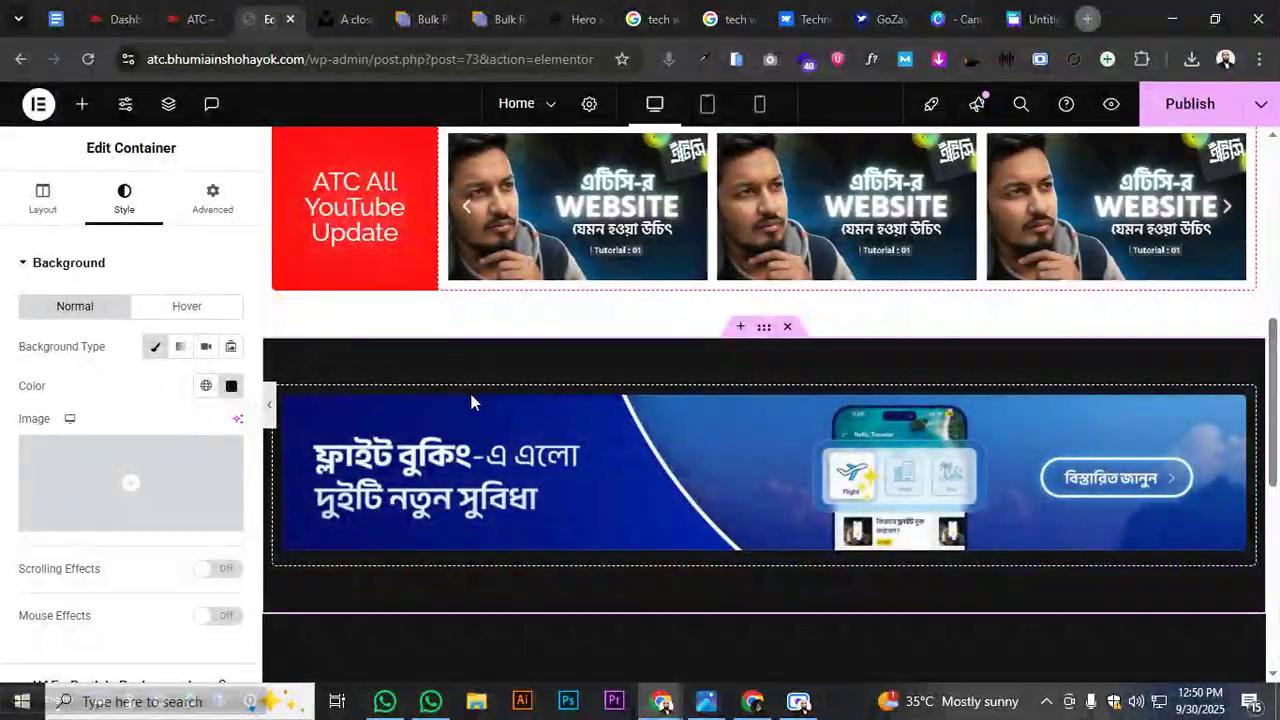
pyautogui.scroll(3, 472, 398)
pyautogui.scroll(-8, 474, 396)
pyautogui.scroll(3, 577, 410)
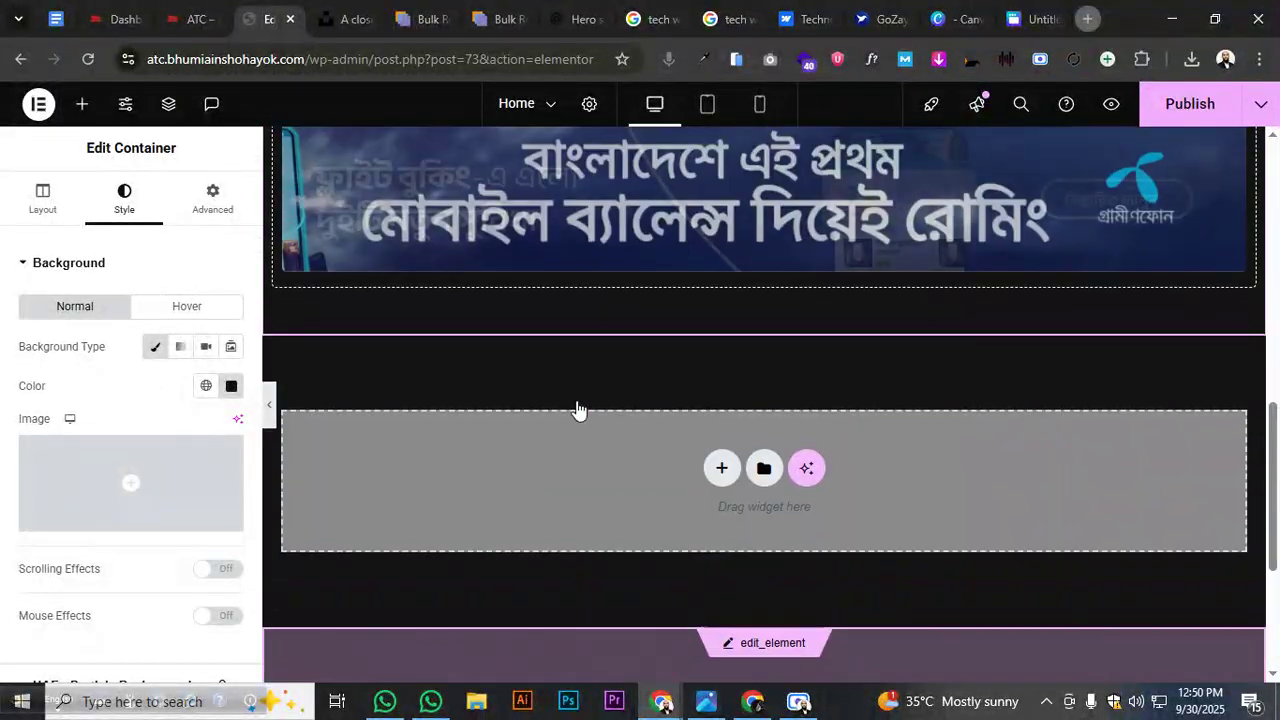
pyautogui.scroll(3, 577, 410)
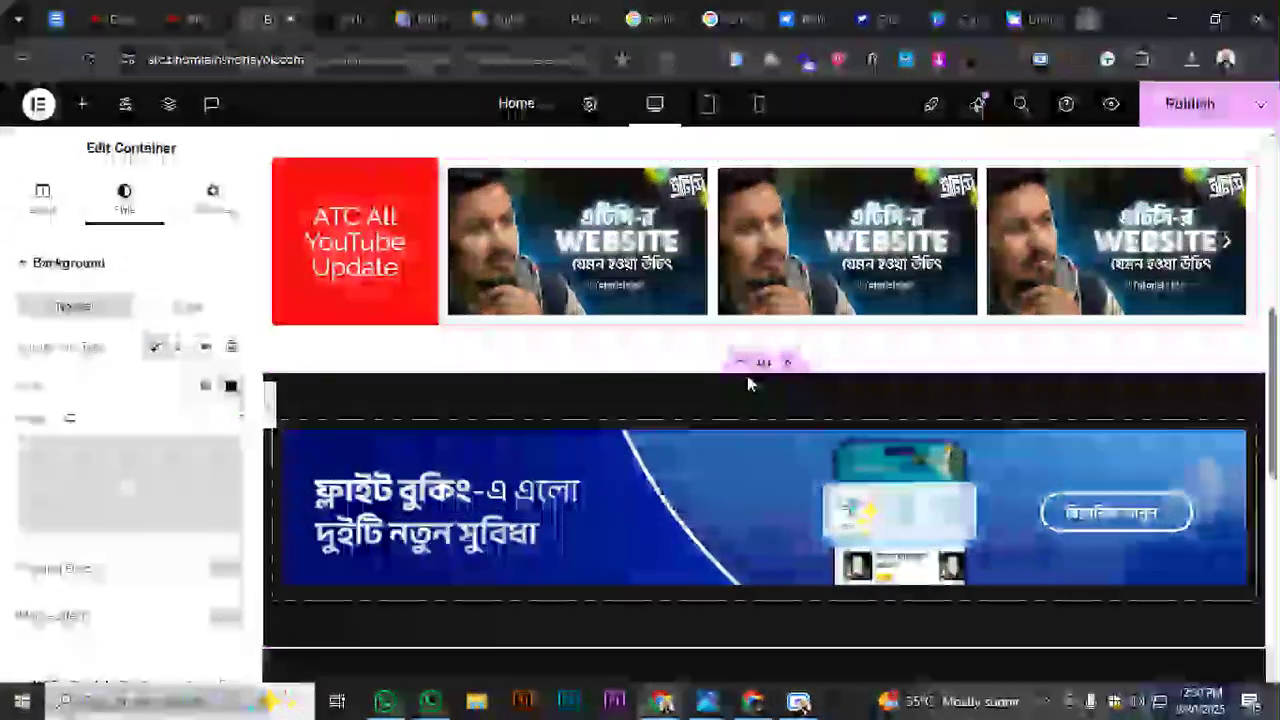
pyautogui.scroll(2, 750, 340)
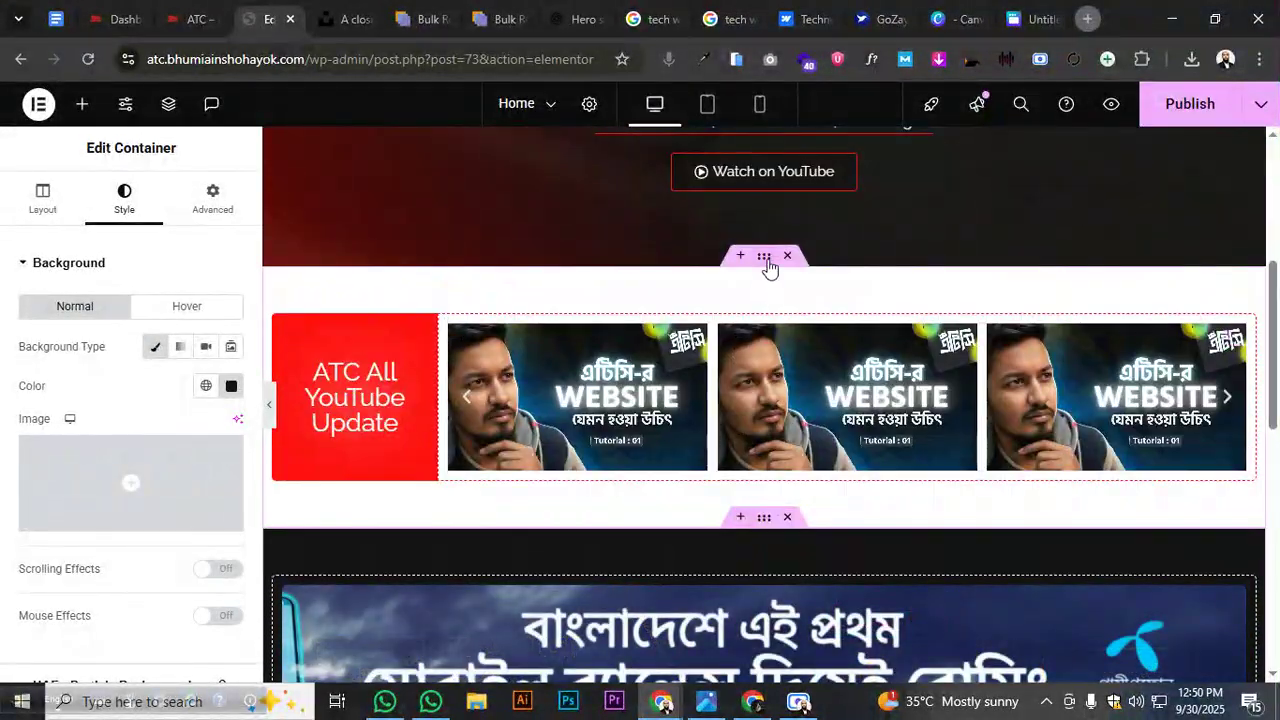
pyautogui.rightClick(768, 262)
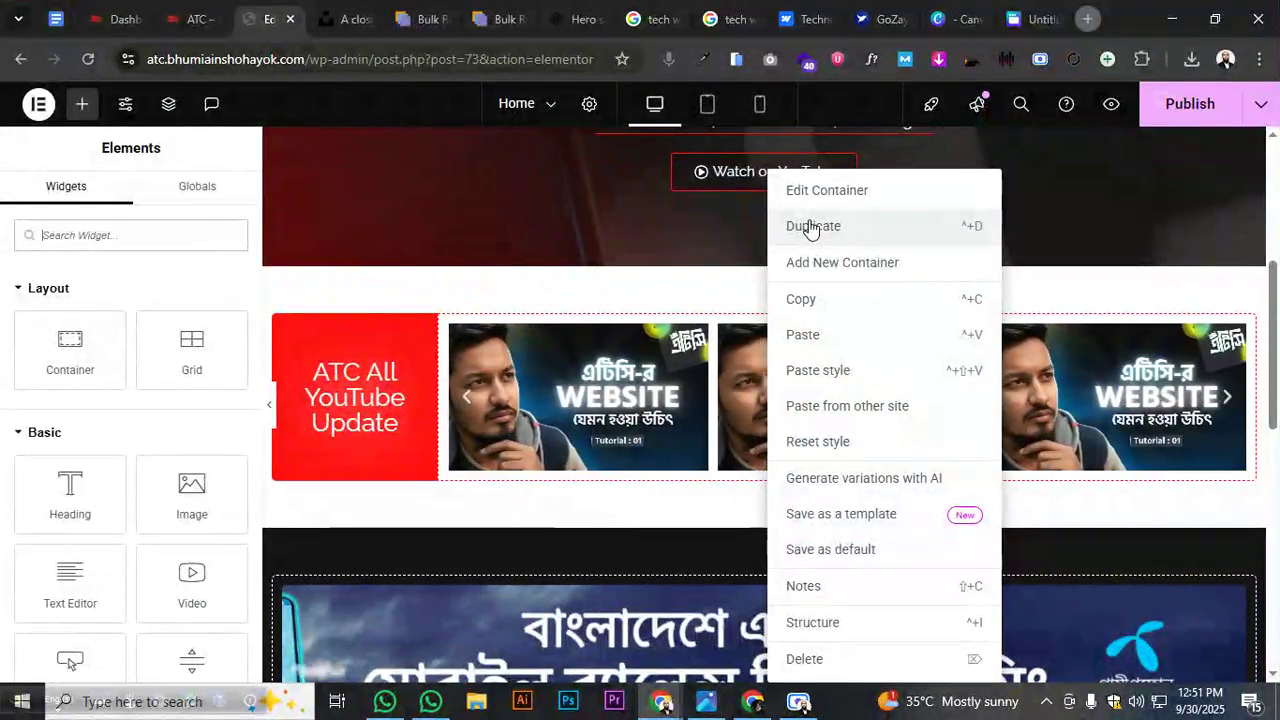
pyautogui.click(810, 228)
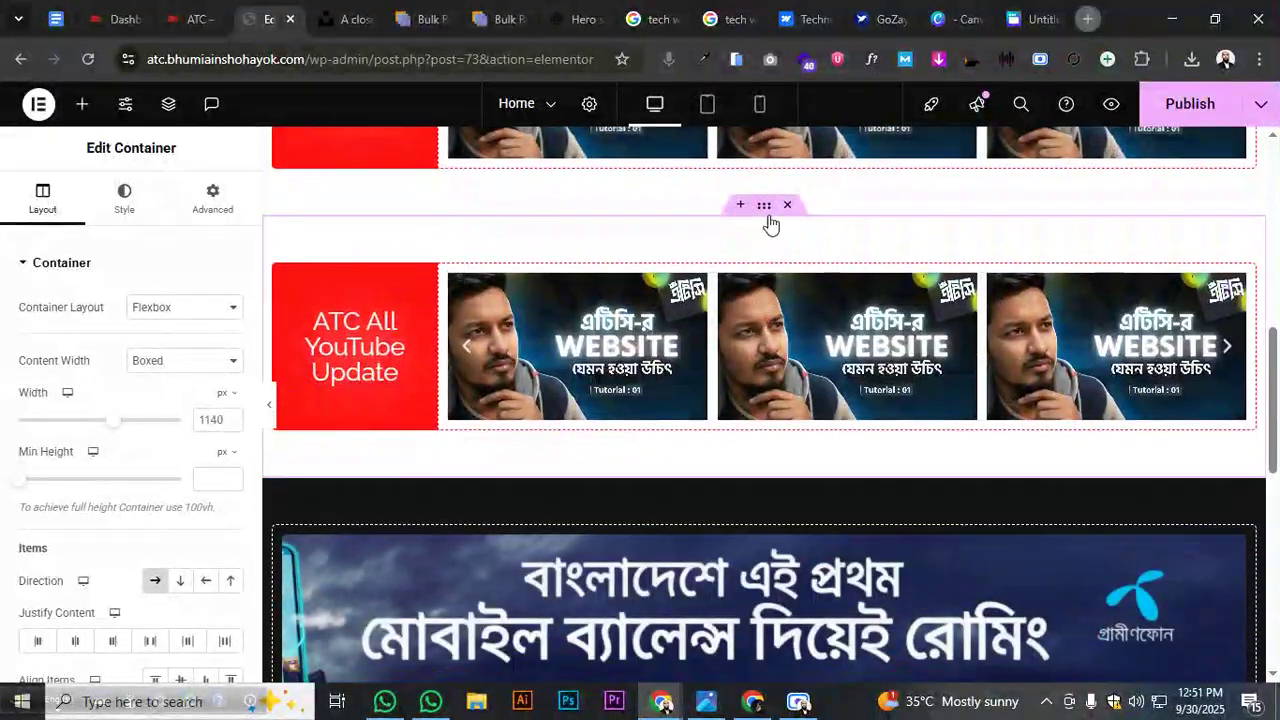
pyautogui.press('Delete')
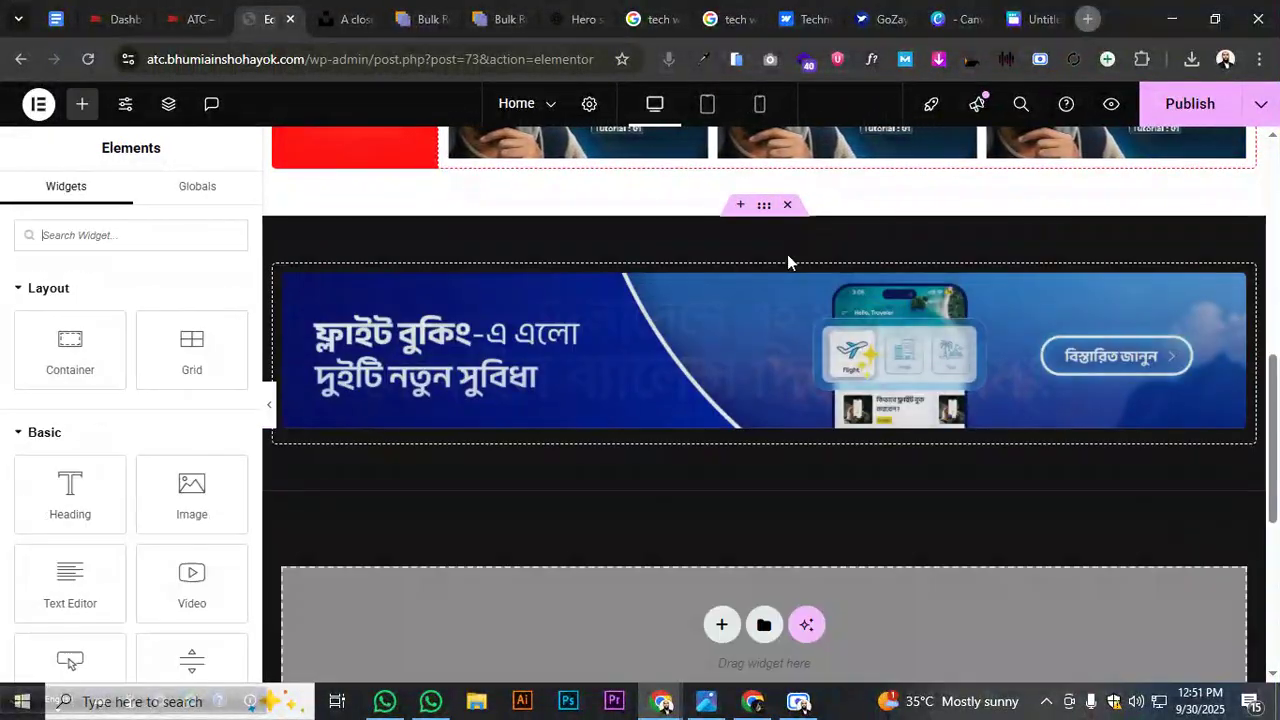
# Duplicate the banner carousel's section and delete the image carousel from the copy
pyautogui.rightClick(764, 208)
pyautogui.click(800, 228)
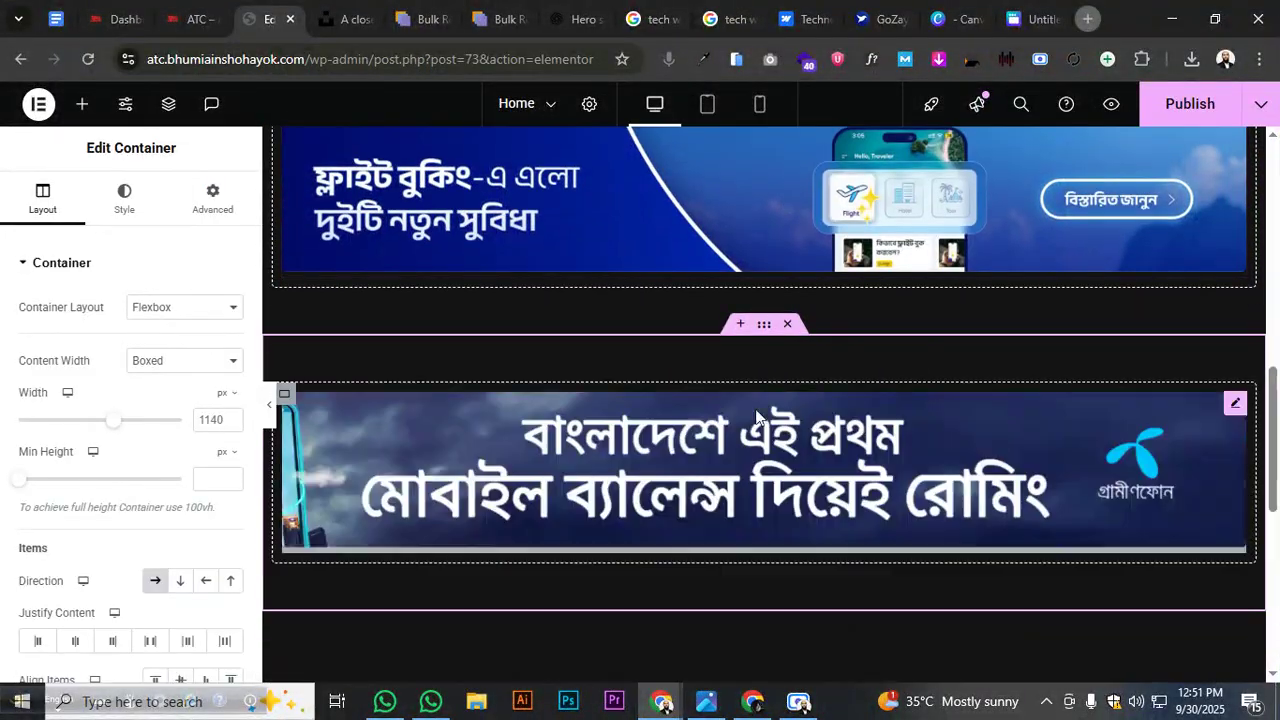
pyautogui.click(286, 396)
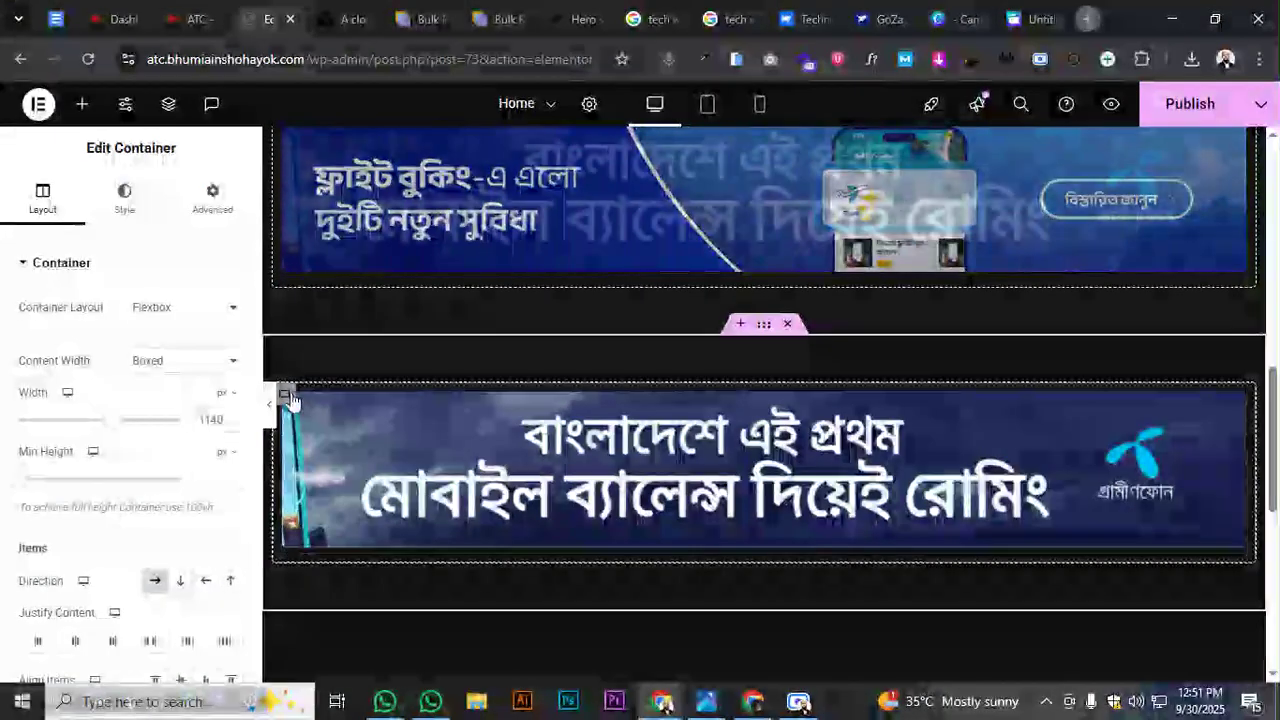
pyautogui.press('Delete')
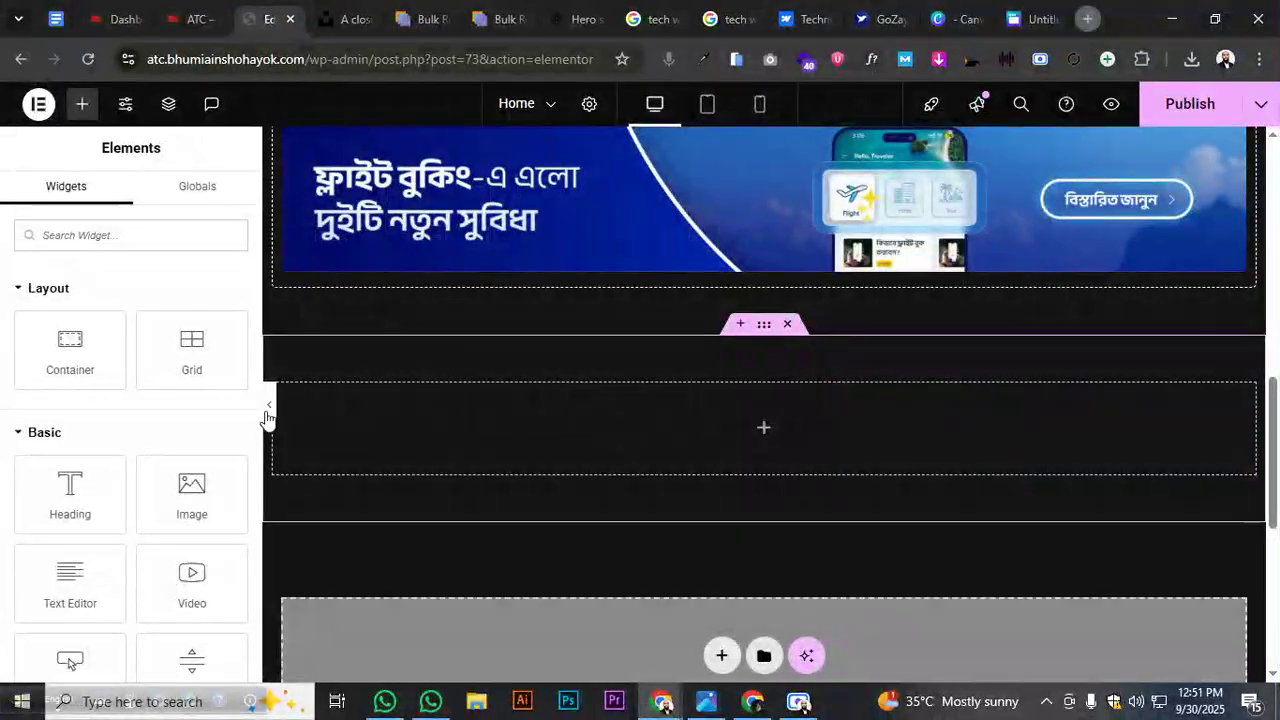
# Add a Heading widget to the empty section below the banner carousel
pyautogui.moveTo(70, 490); pyautogui.dragTo(825, 444)
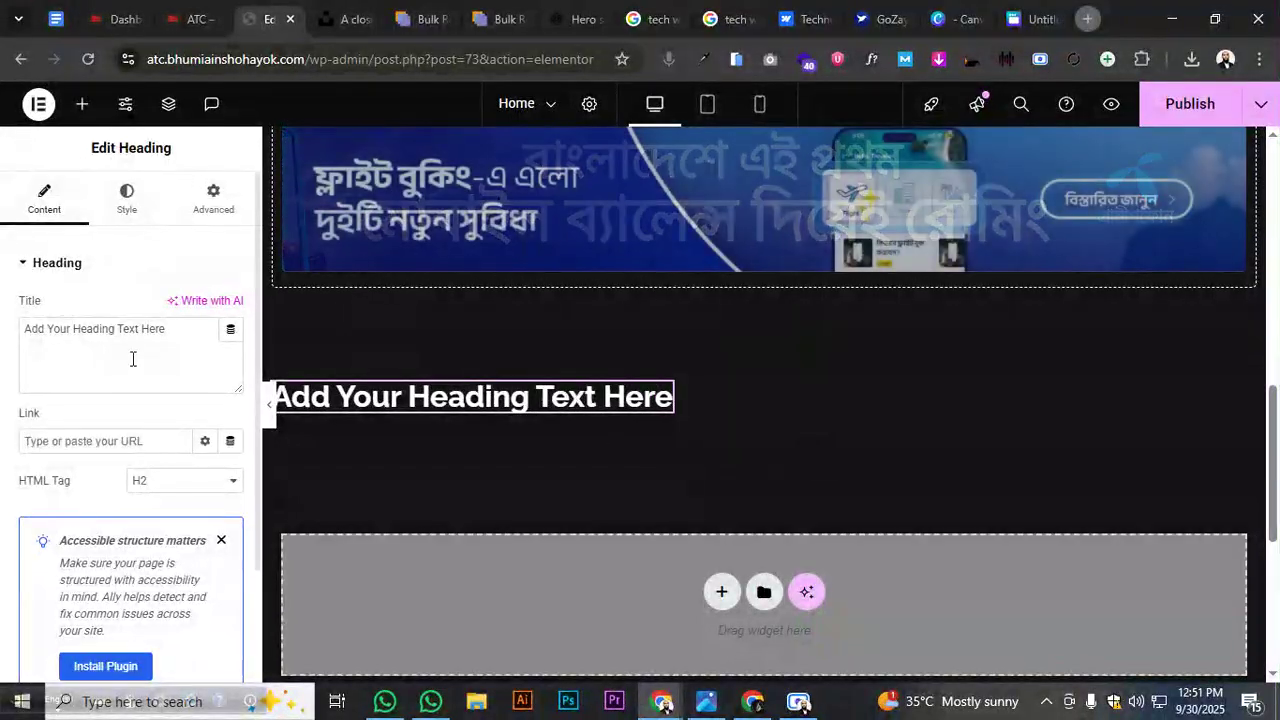
pyautogui.write('All')
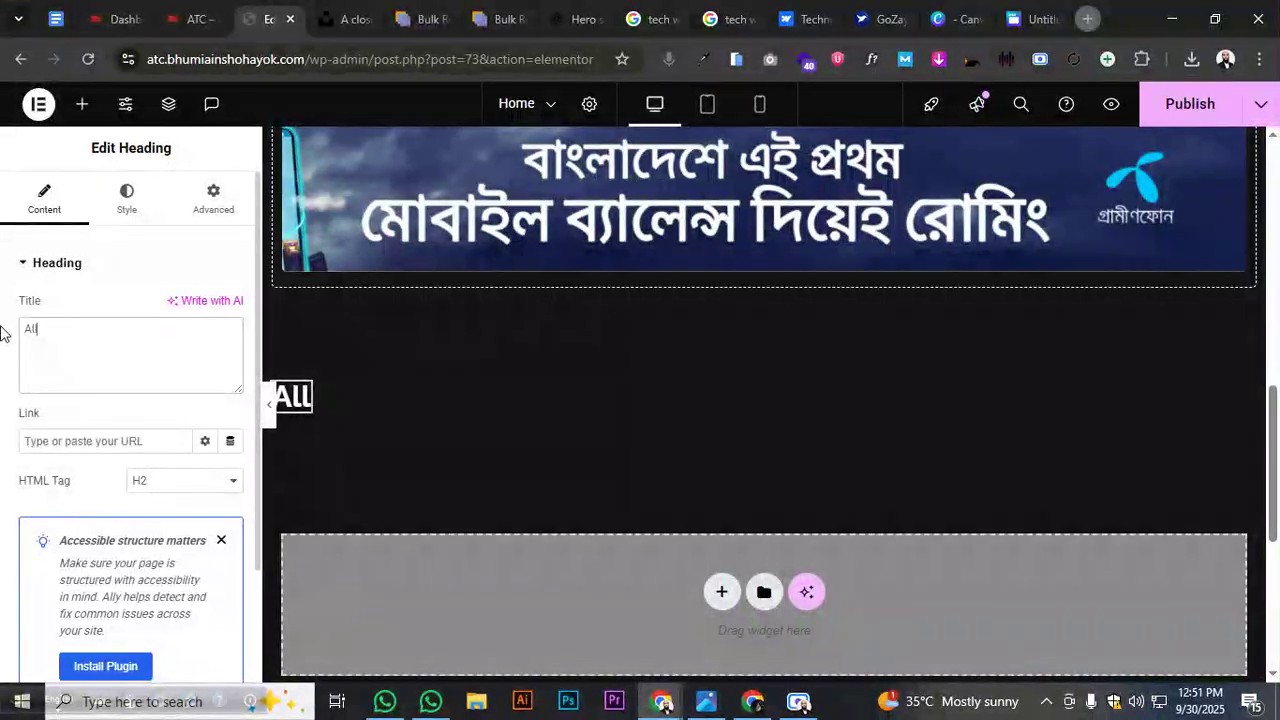
pyautogui.press('BackSpace')
pyautogui.press('BackSpace')
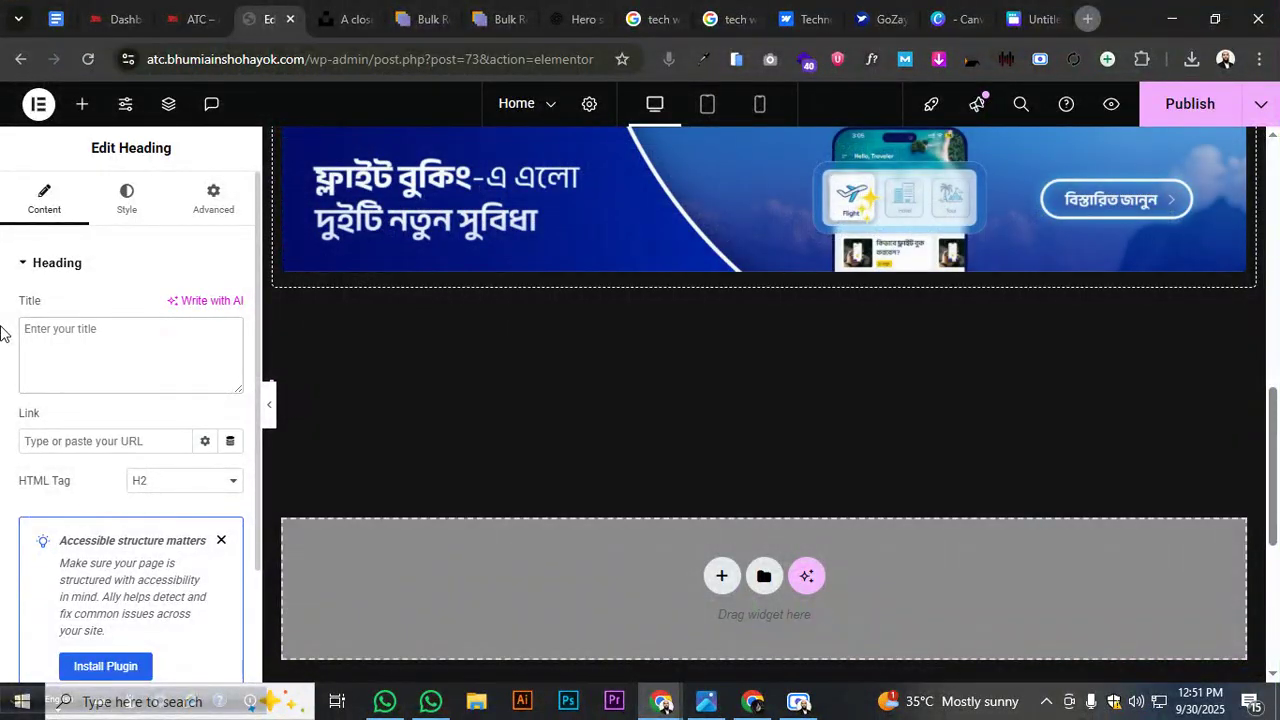
pyautogui.write('Best Selling')
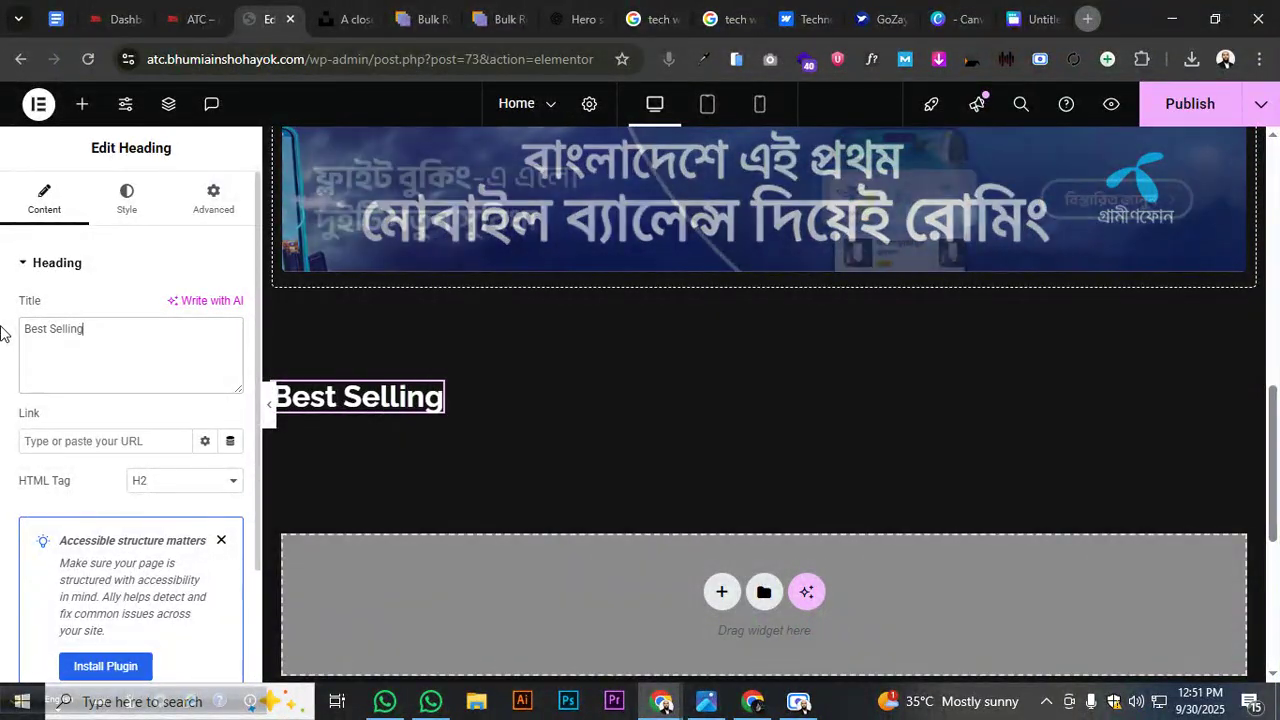
pyautogui.press('BackSpace')
pyautogui.press('BackSpace')
pyautogui.press('BackSpace')
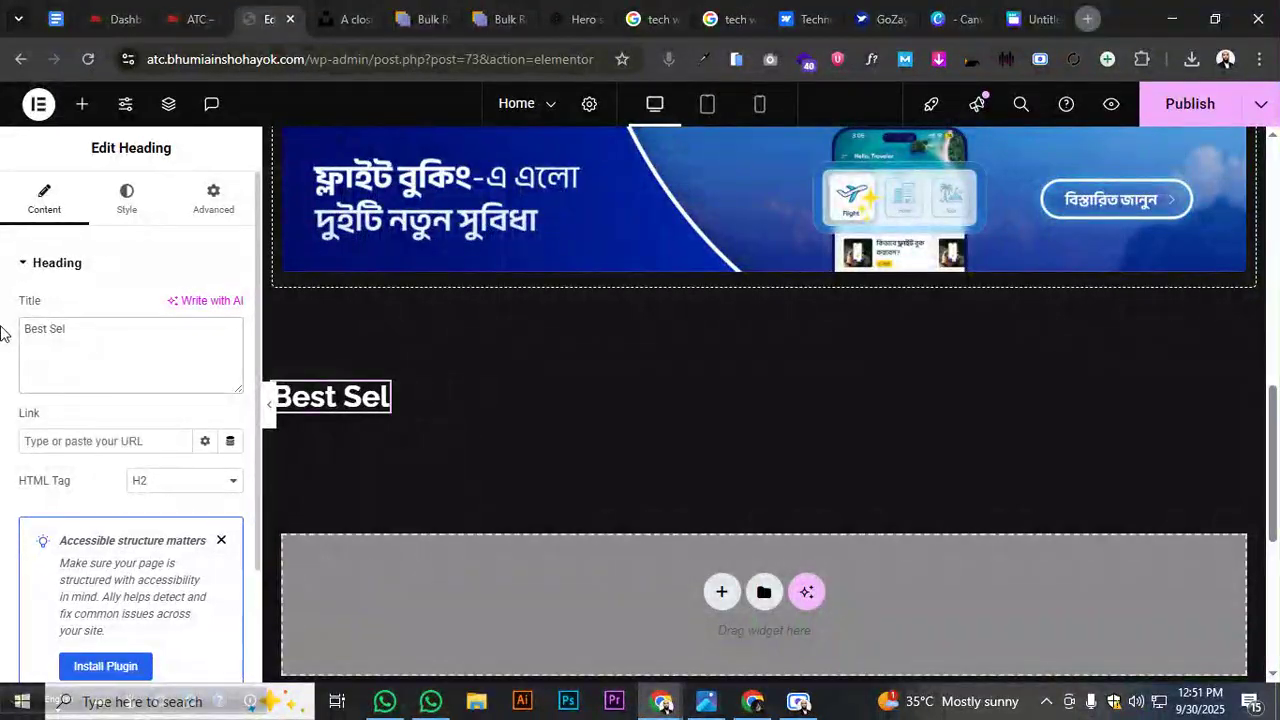
pyautogui.write('Product')
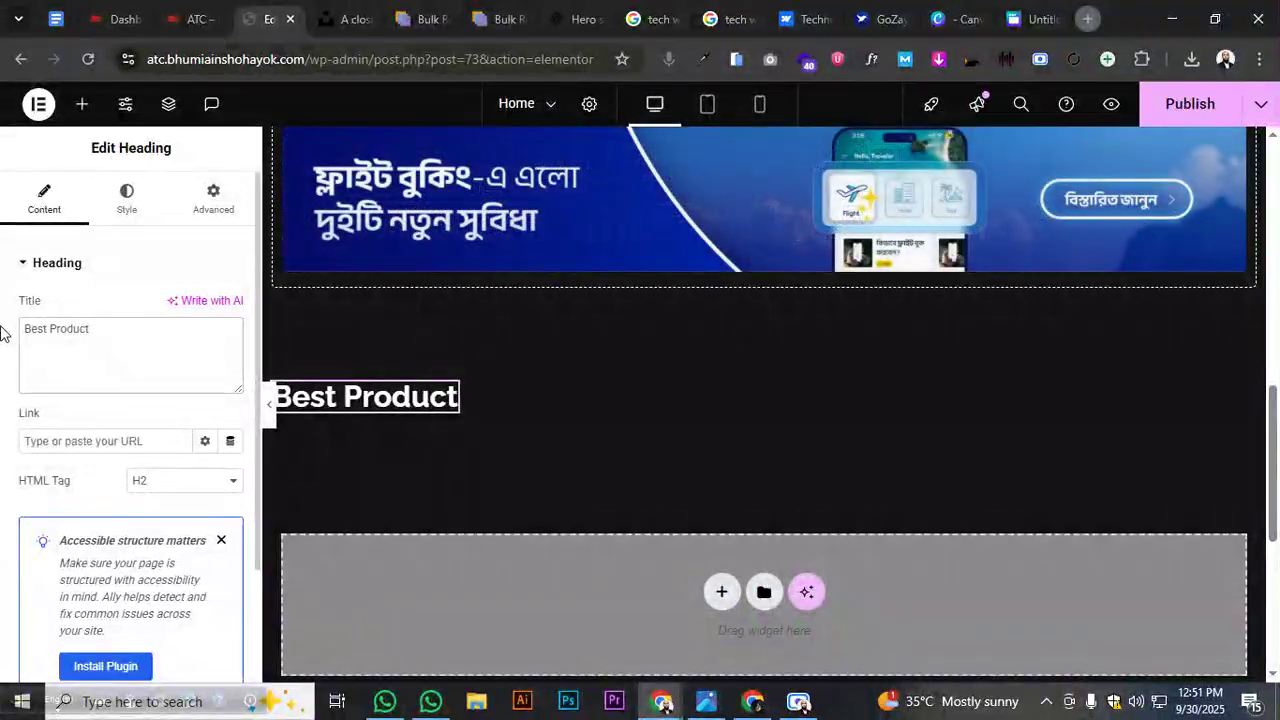
pyautogui.press('BackSpace')
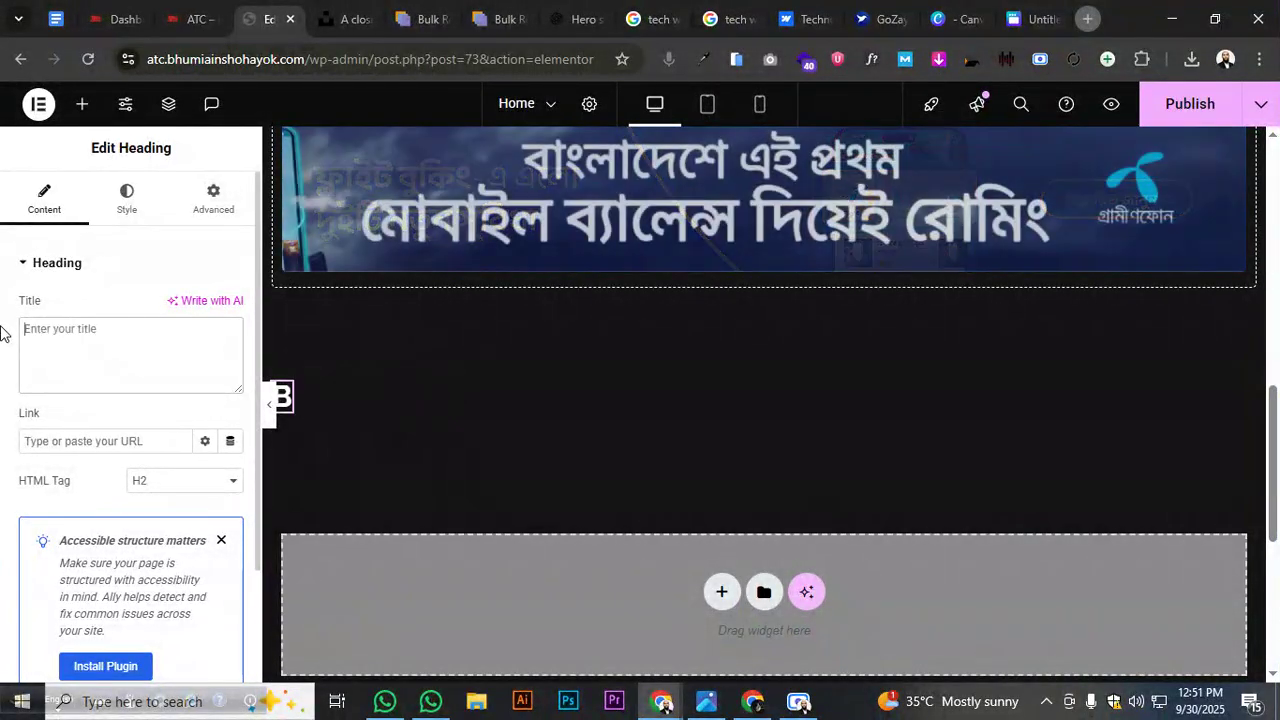
# Title the new heading "Most Popular Products"
pyautogui.write('Most')
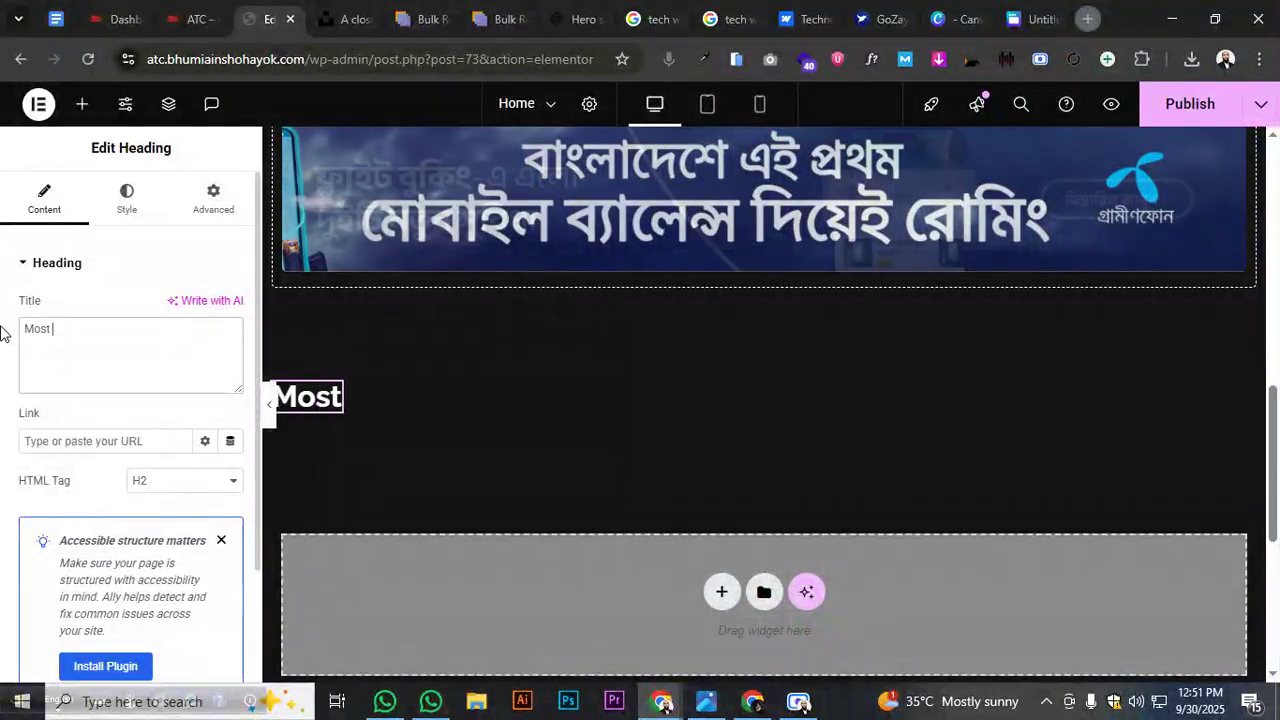
pyautogui.write(' Popular I')
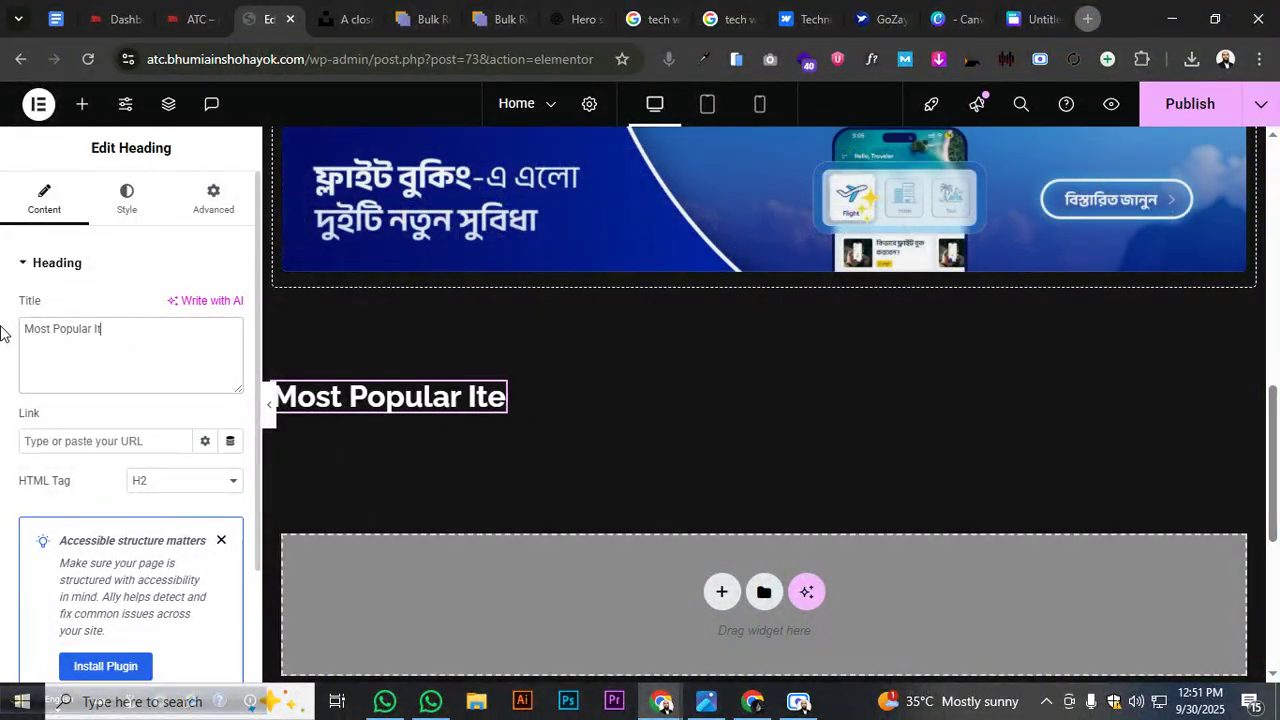
pyautogui.press('BackSpace')
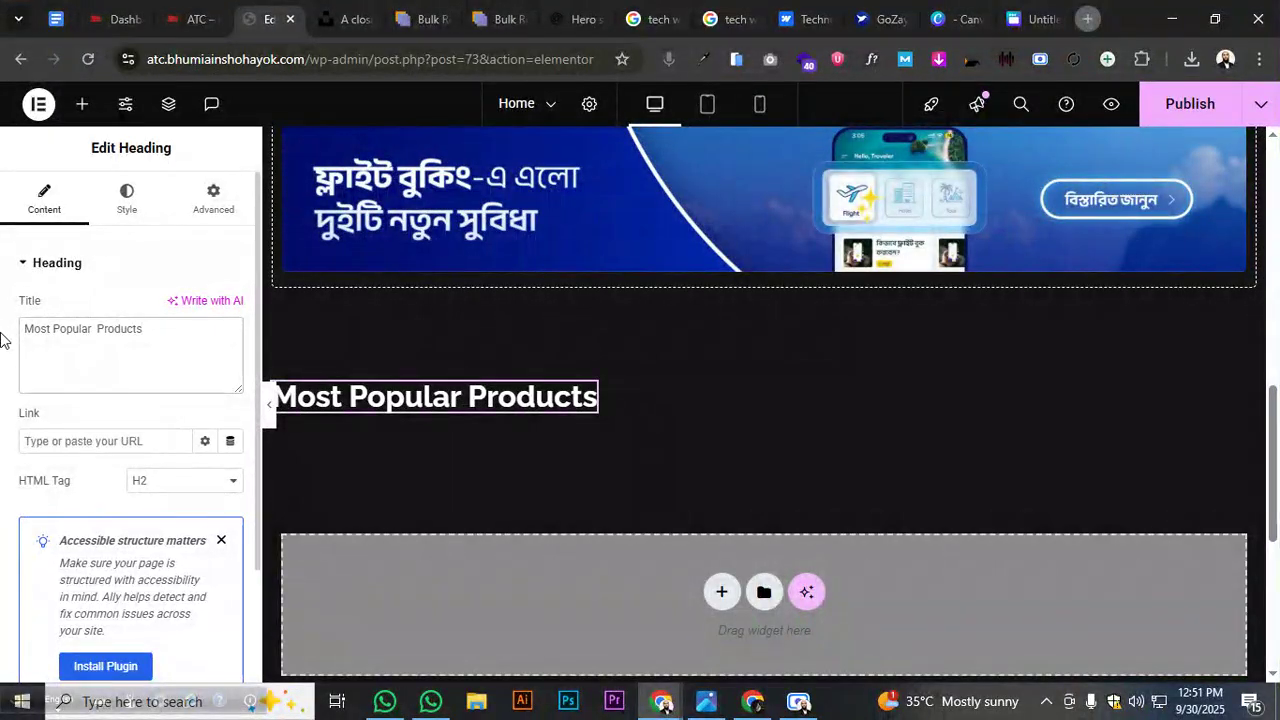
# Set the heading section's container to column direction and centre its aligned items so the heading sits in the middle
pyautogui.click(136, 192)
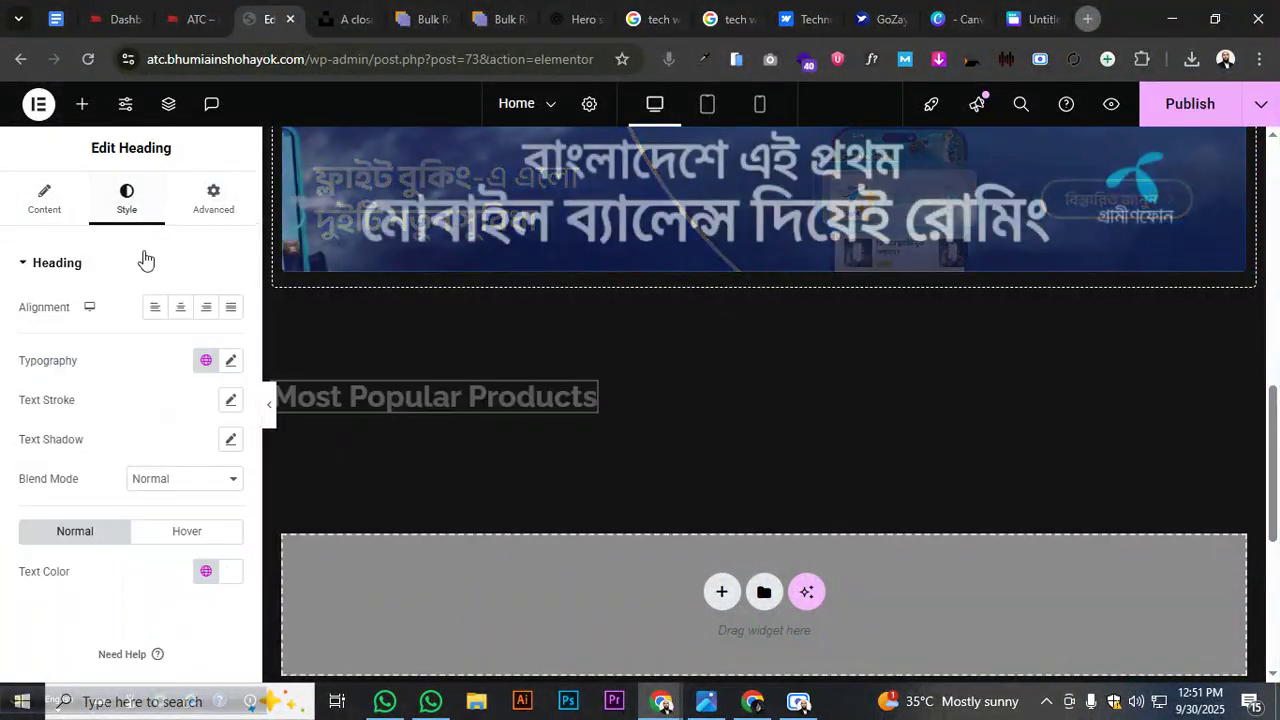
pyautogui.click(181, 314)
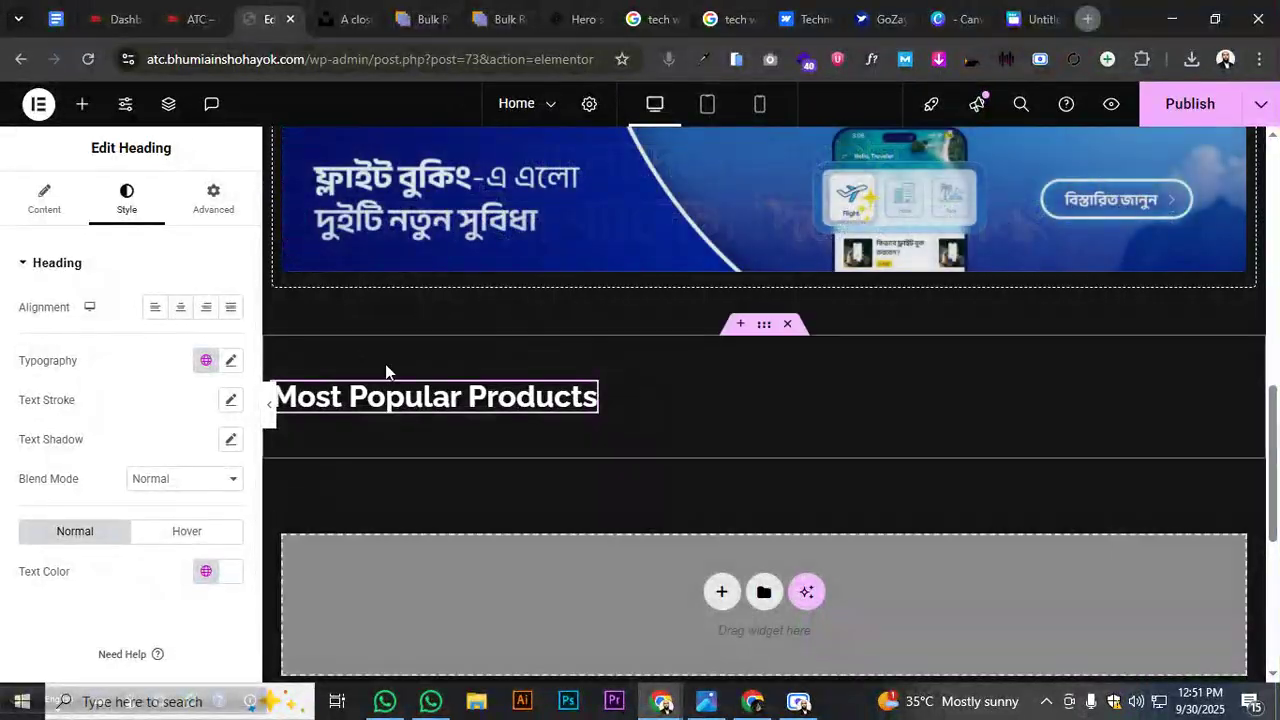
pyautogui.click(674, 355)
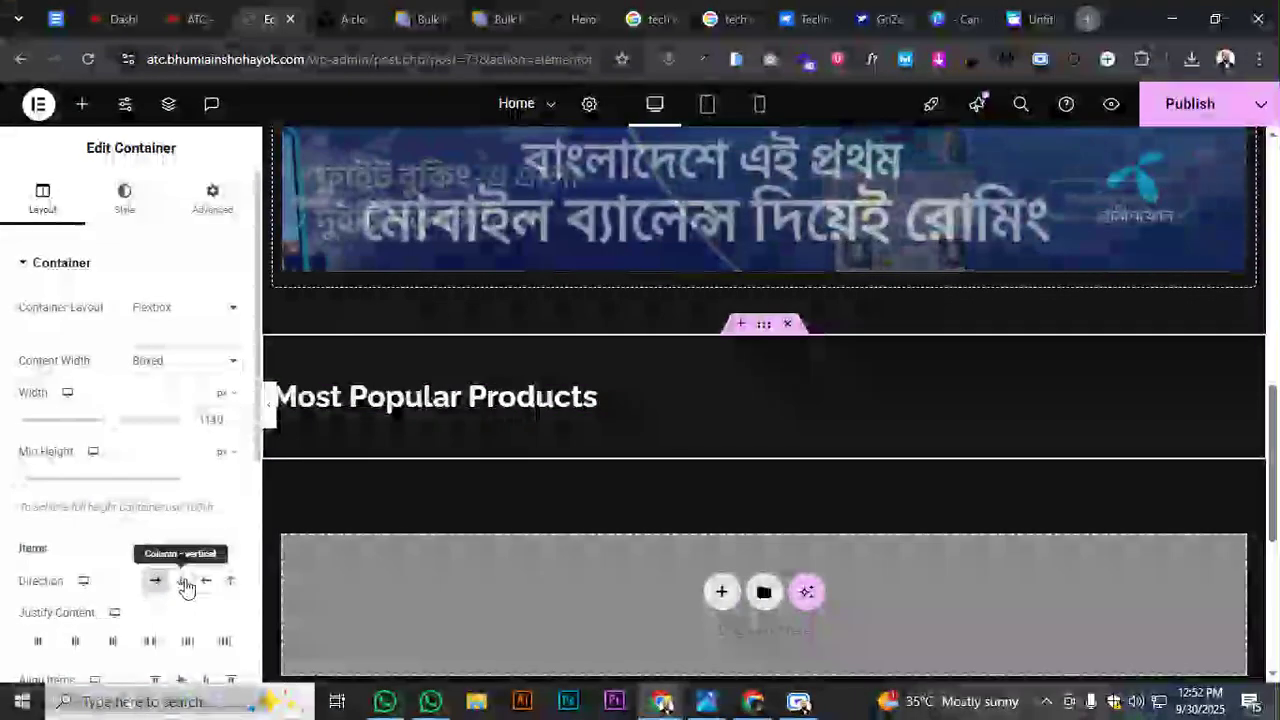
pyautogui.click(180, 678)
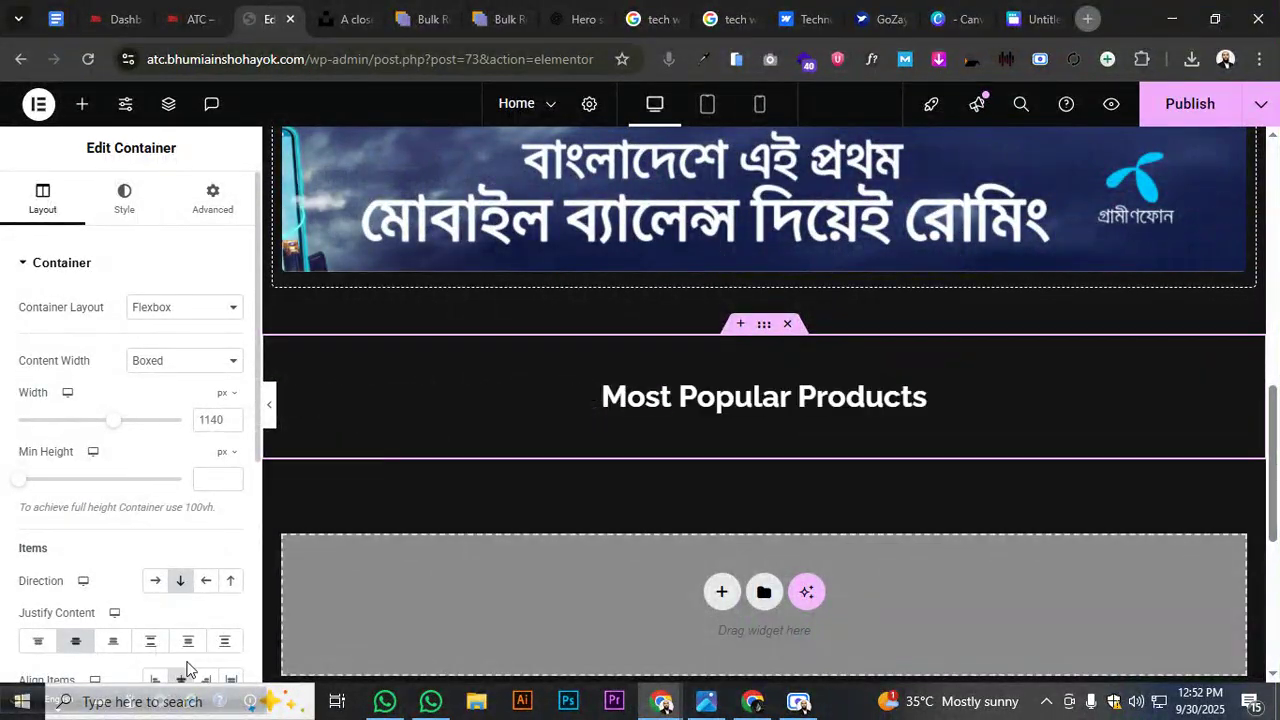
# Set the "Most Popular Products" heading's typography to weight 500 (Medium) and size 22 px
pyautogui.click(621, 418)
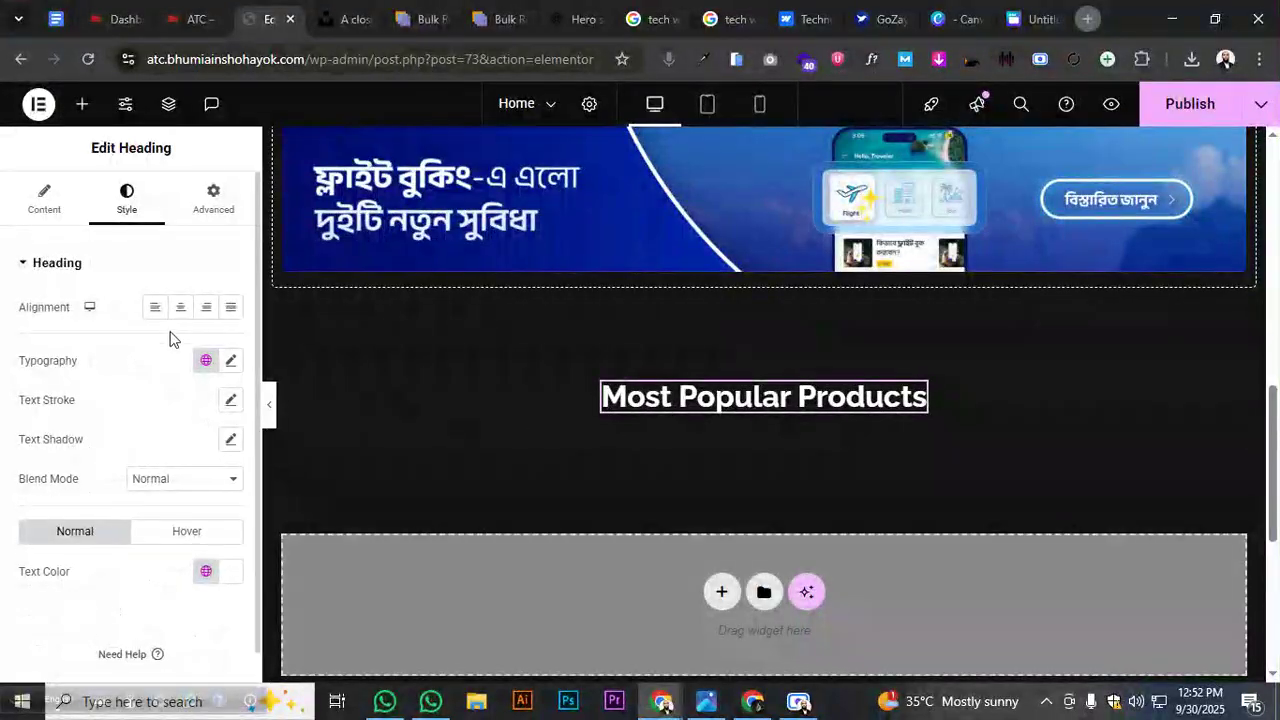
pyautogui.click(231, 360)
pyautogui.click(178, 546)
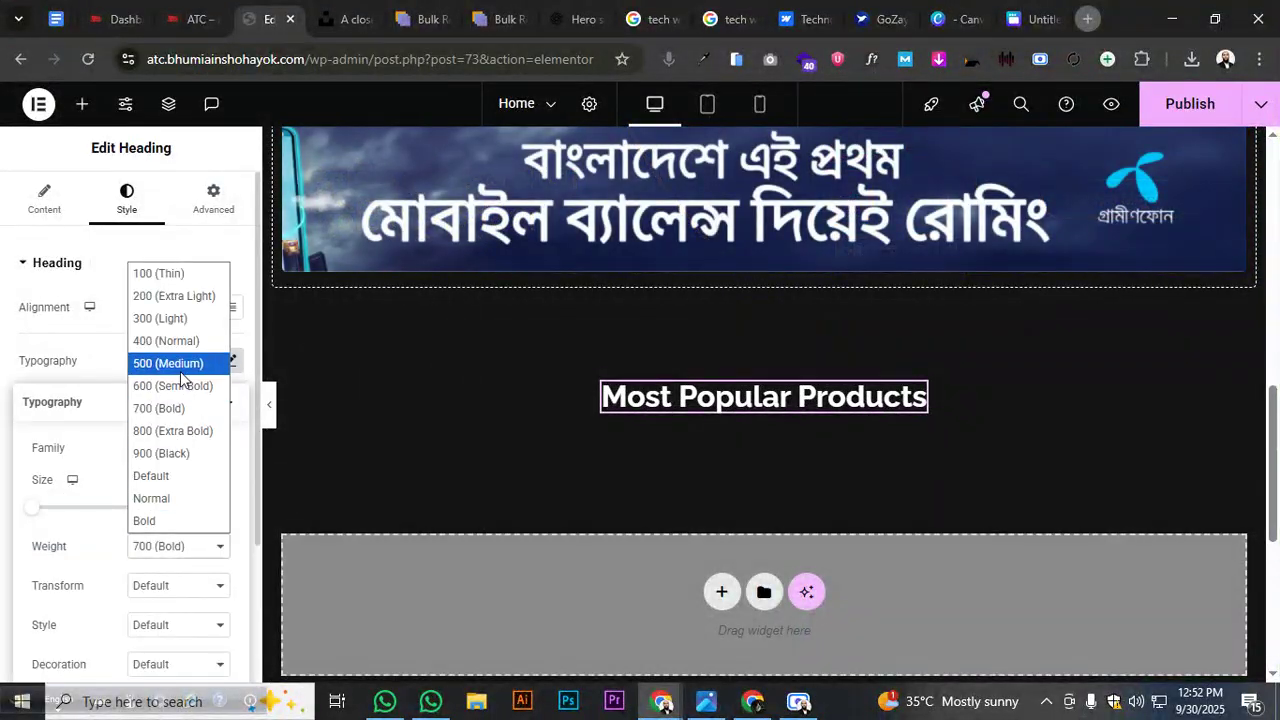
pyautogui.click(180, 368)
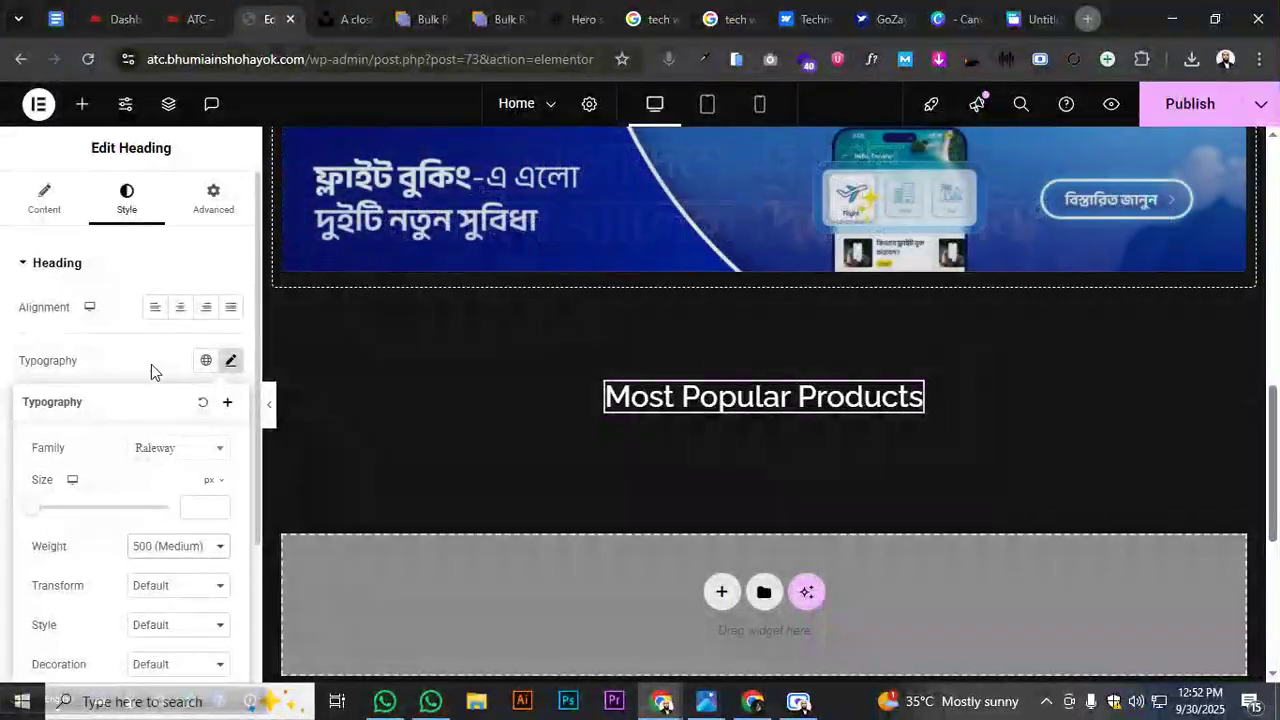
pyautogui.click(153, 368)
pyautogui.click(230, 360)
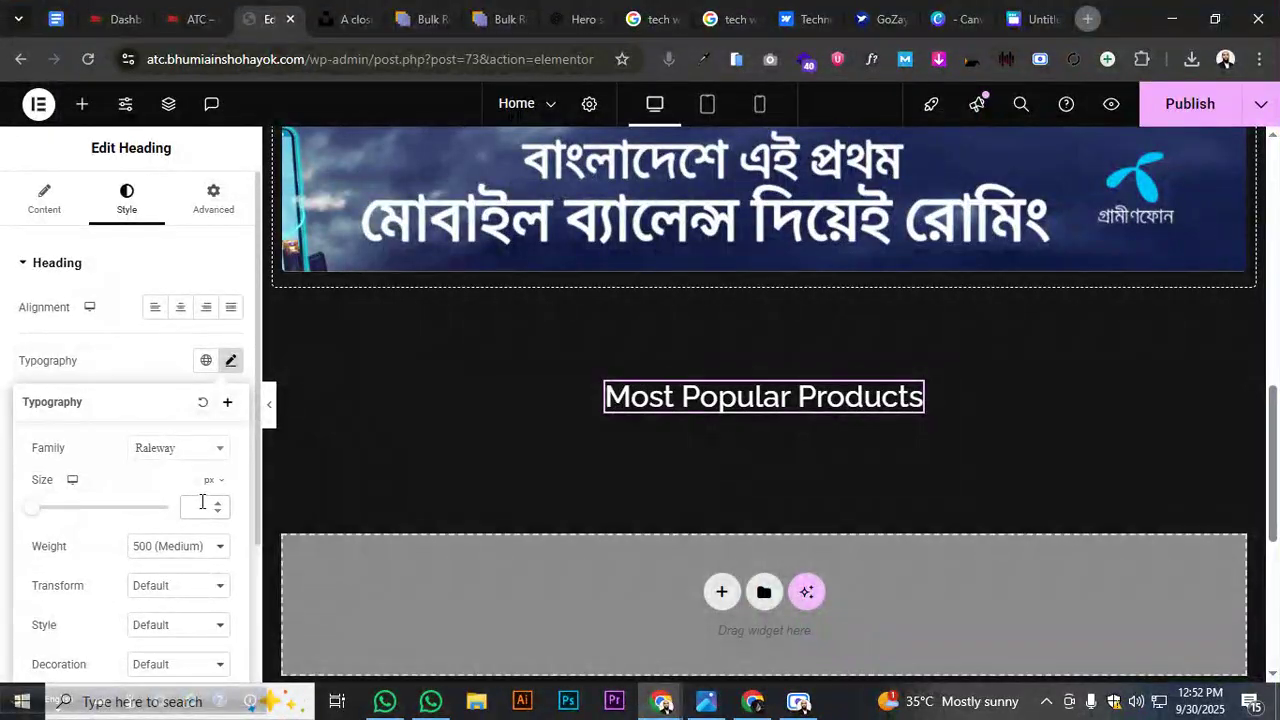
pyautogui.click(202, 506)
pyautogui.write('22')
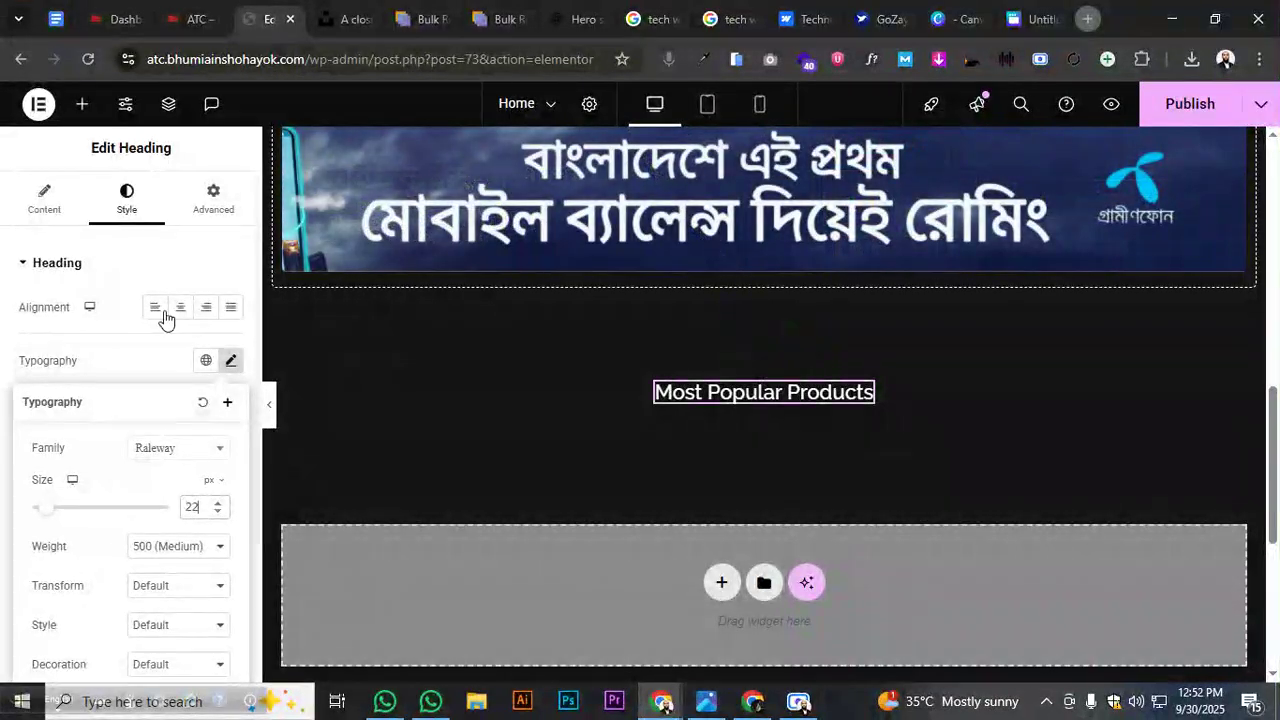
# Search the widget library for "all"
pyautogui.click(80, 104)
pyautogui.click(60, 235)
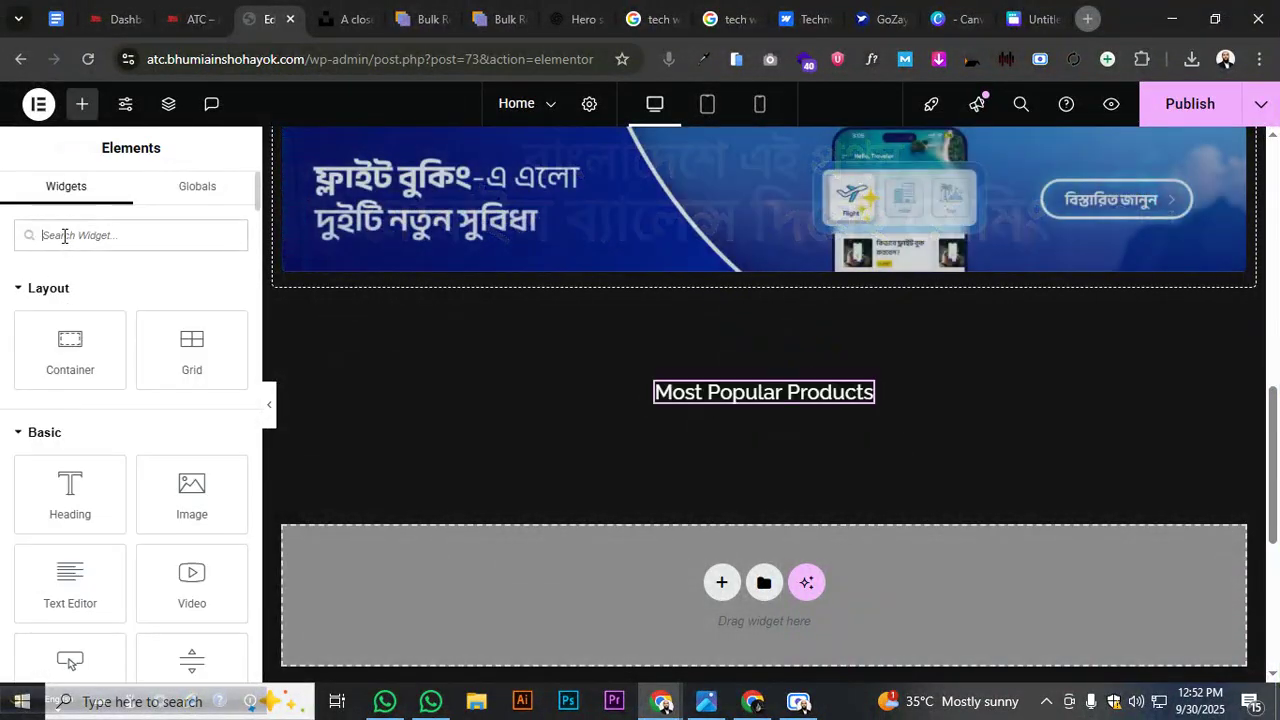
pyautogui.write('all')
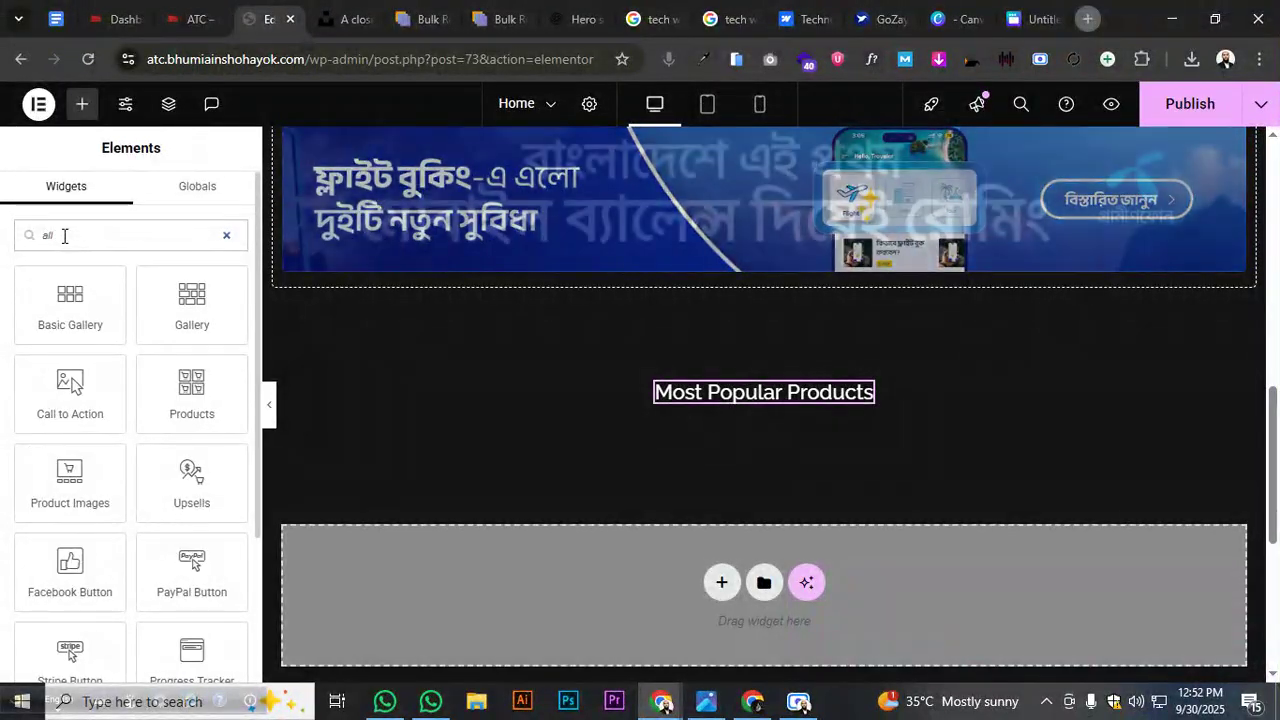
# Publish the home page with the new "Most Popular Products" heading
pyautogui.click(1188, 104)
pyautogui.scroll(10, 879, 358)
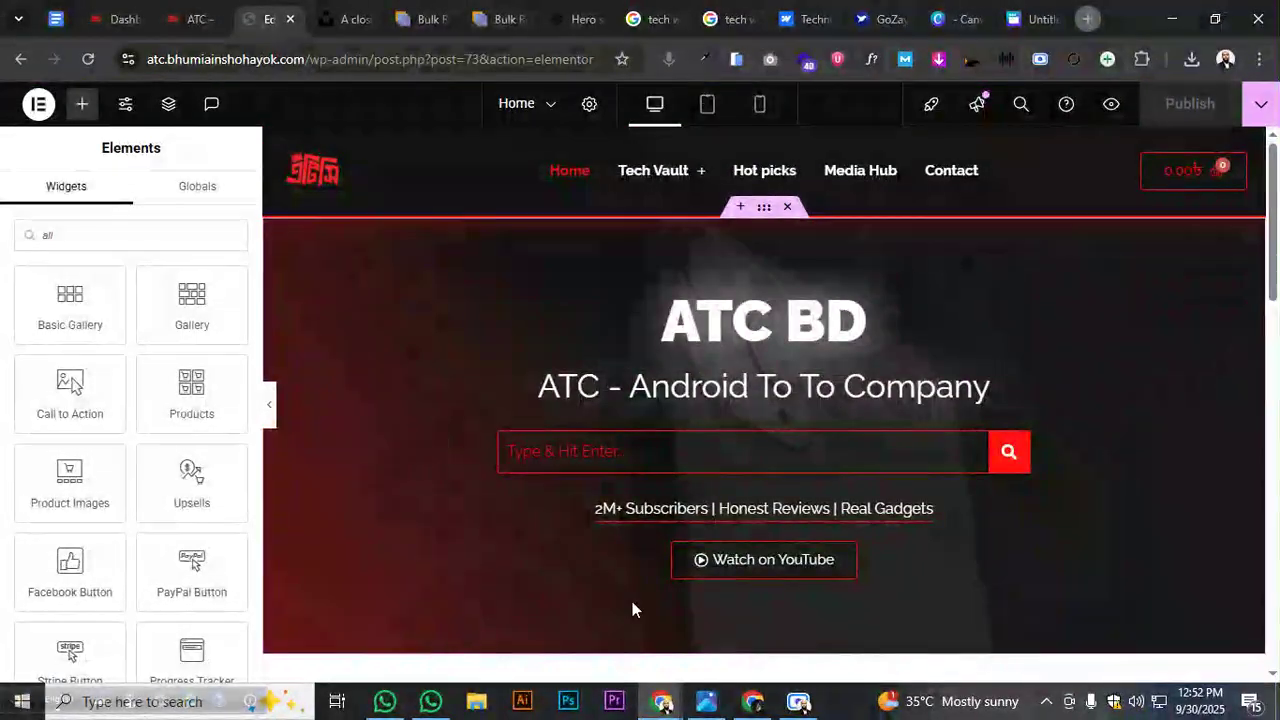
pyautogui.click(798, 703)
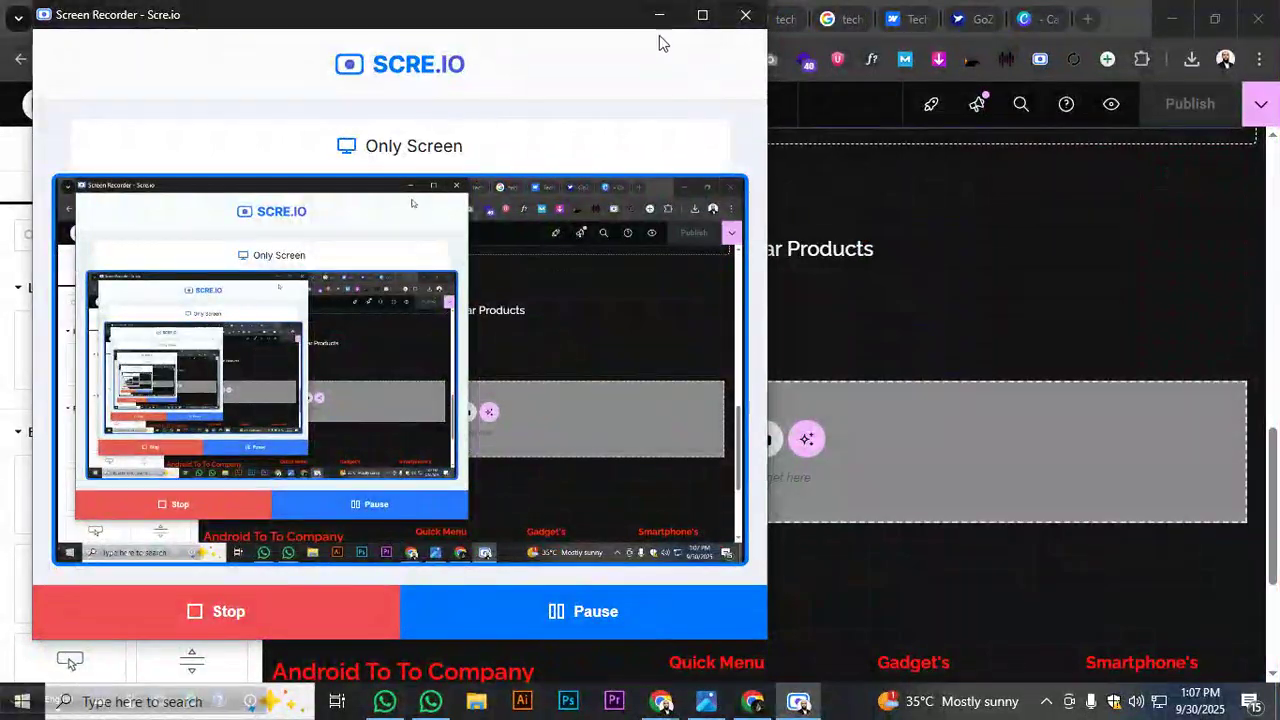
pyautogui.click(658, 18)
pyautogui.moveTo(656, 23)
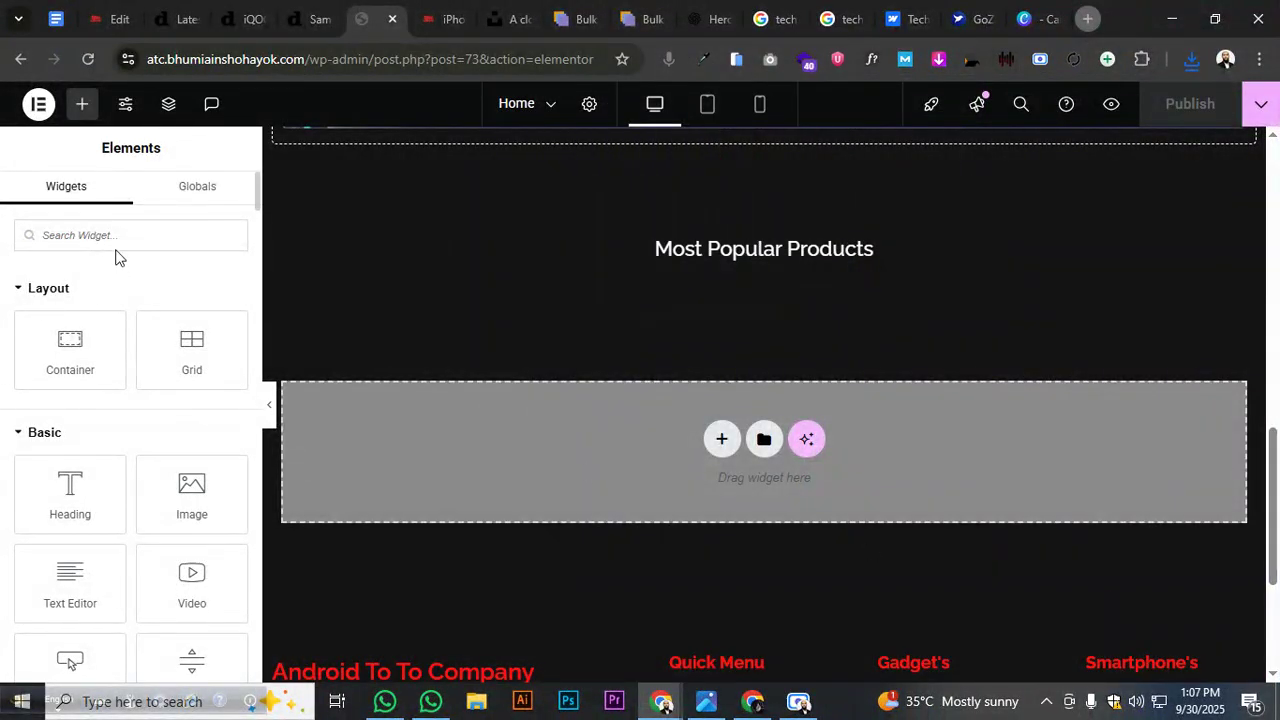
# Find the Products widget and place it under the "Most Popular Products" heading
pyautogui.write('produc')
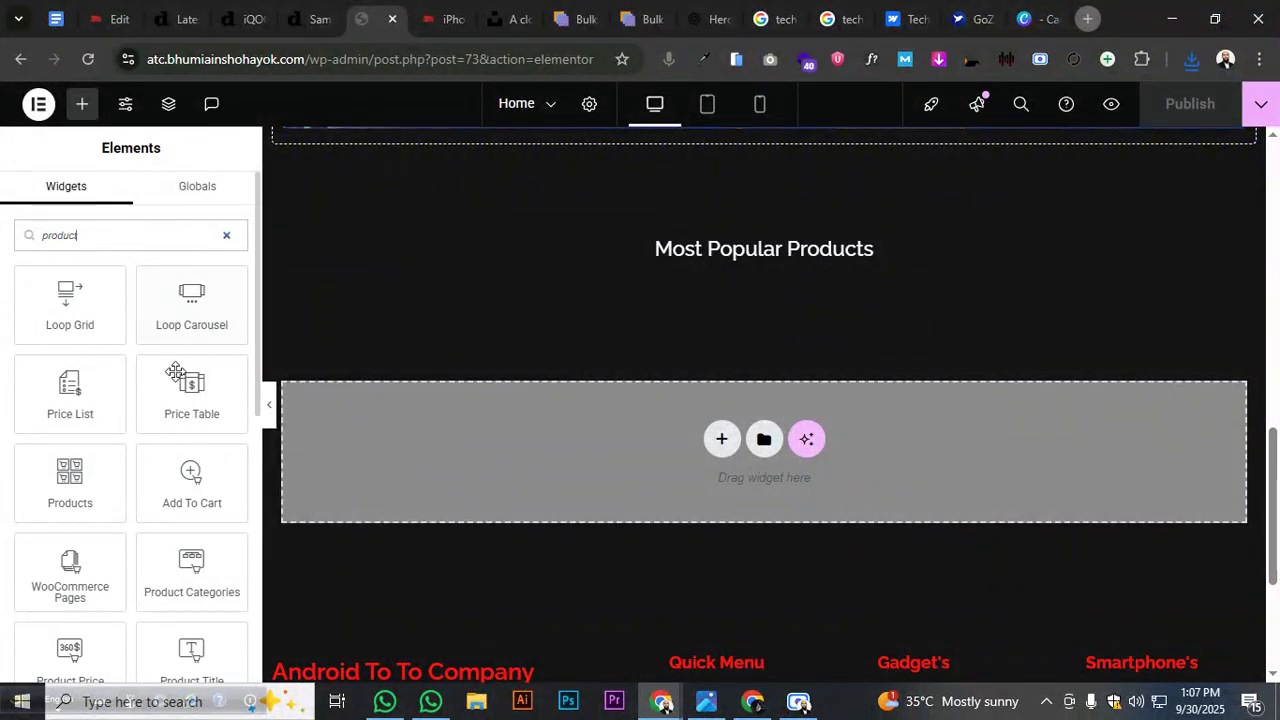
pyautogui.moveTo(70, 482); pyautogui.dragTo(790, 252)
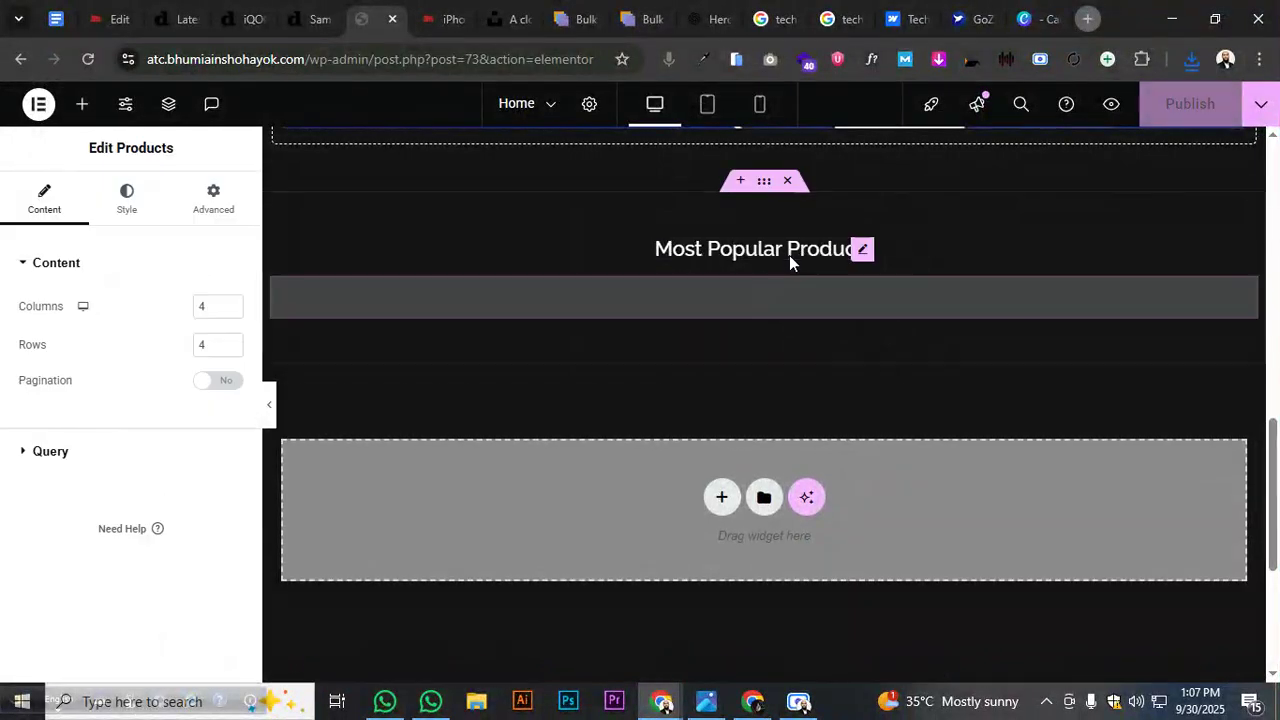
pyautogui.scroll(-2, 955, 397)
pyautogui.scroll(-2, 954, 388)
pyautogui.scroll(2, 952, 377)
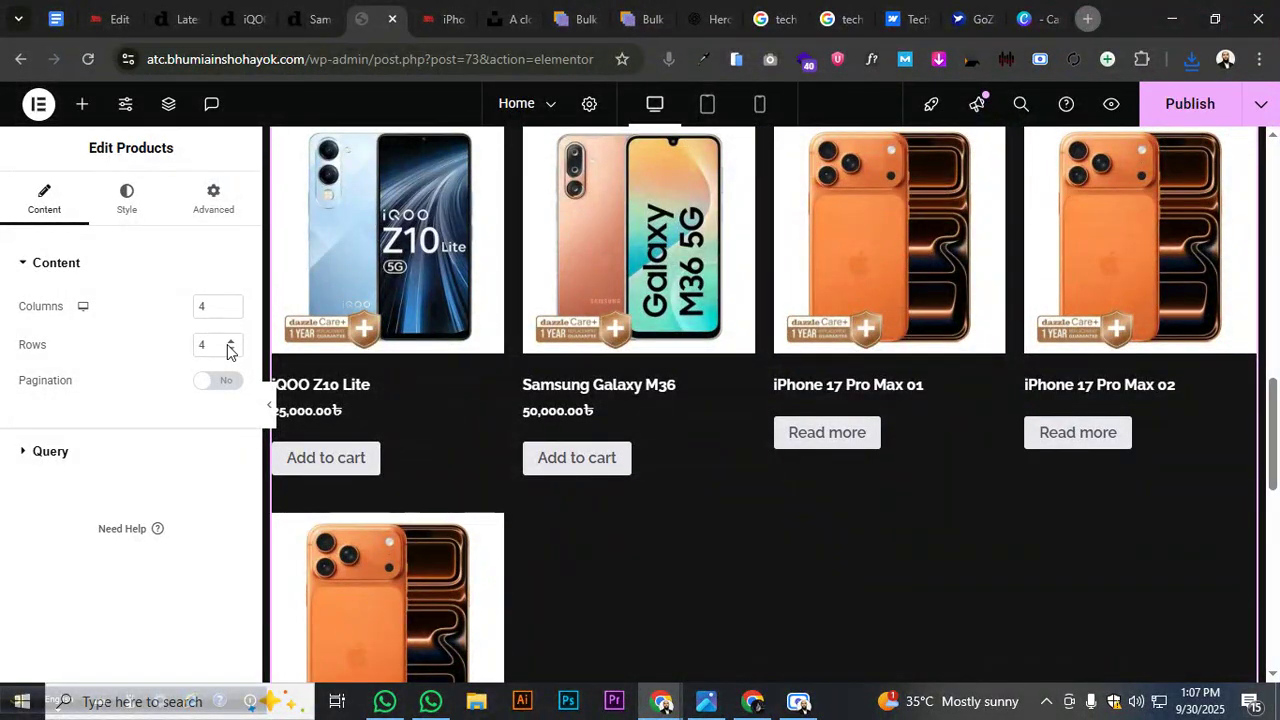
# Set the product grid's rows to 10 and review the resulting layout
pyautogui.moveTo(220, 345); pyautogui.dragTo(181, 352)
pyautogui.write('10')
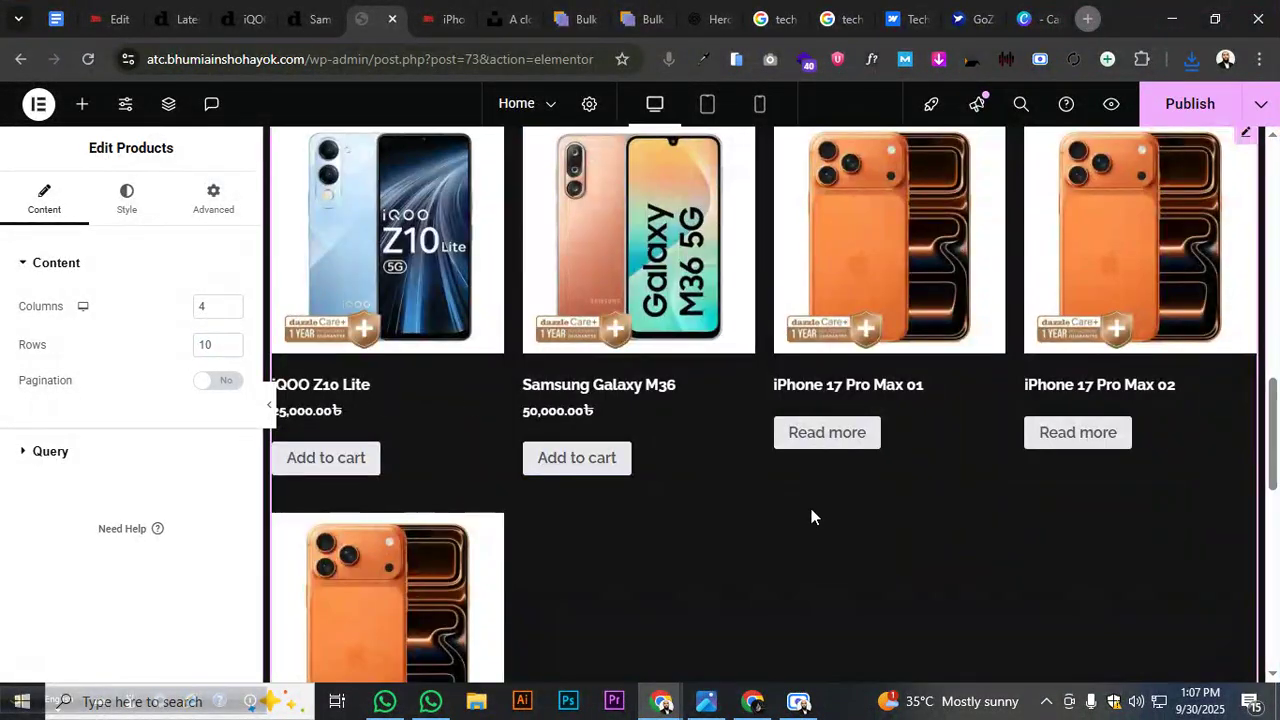
pyautogui.scroll(-9, 811, 515)
pyautogui.scroll(4, 811, 518)
pyautogui.scroll(7, 800, 520)
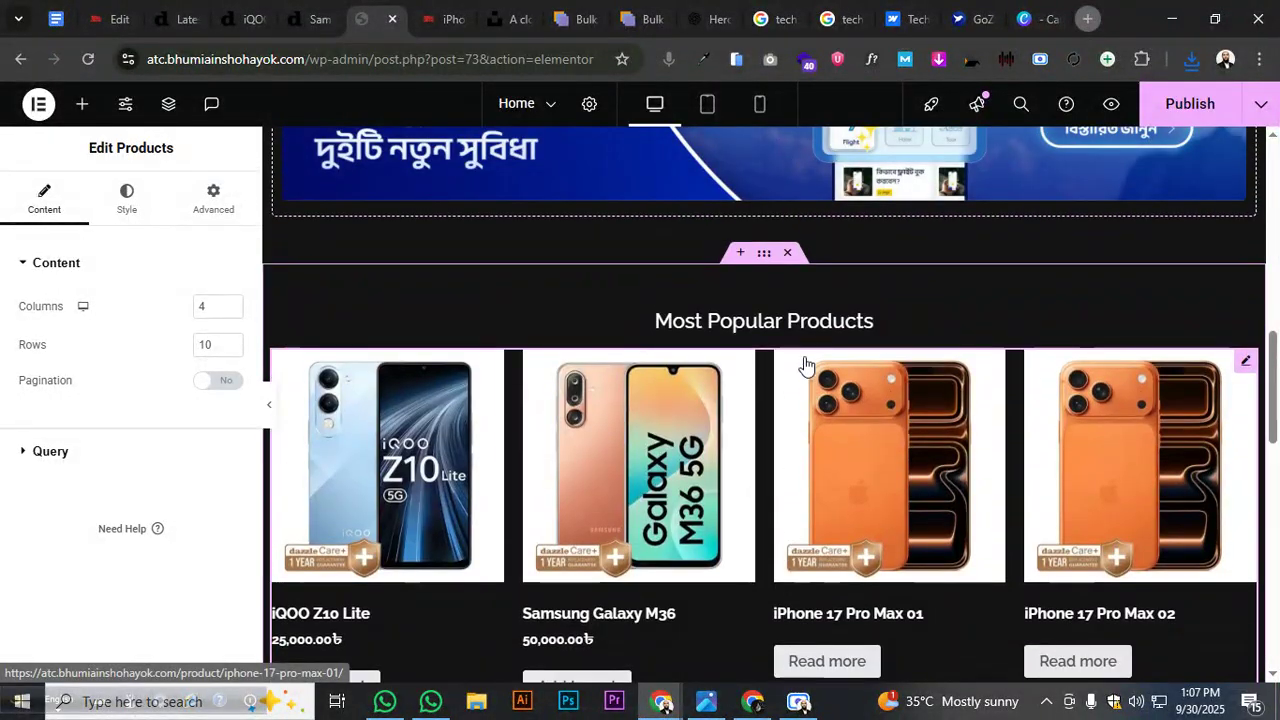
# Insert a Divider widget between the "Most Popular Products" heading and the product grid, using the red global colour
pyautogui.click(83, 110)
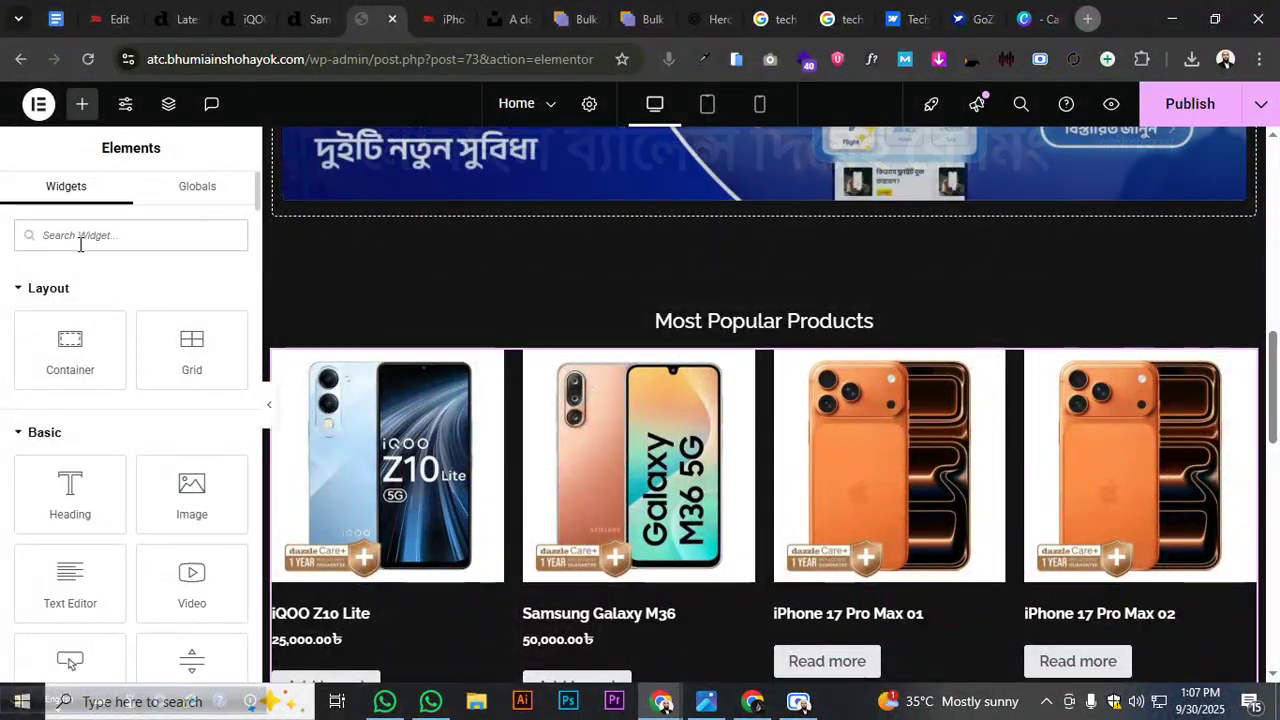
pyautogui.write('Divi')
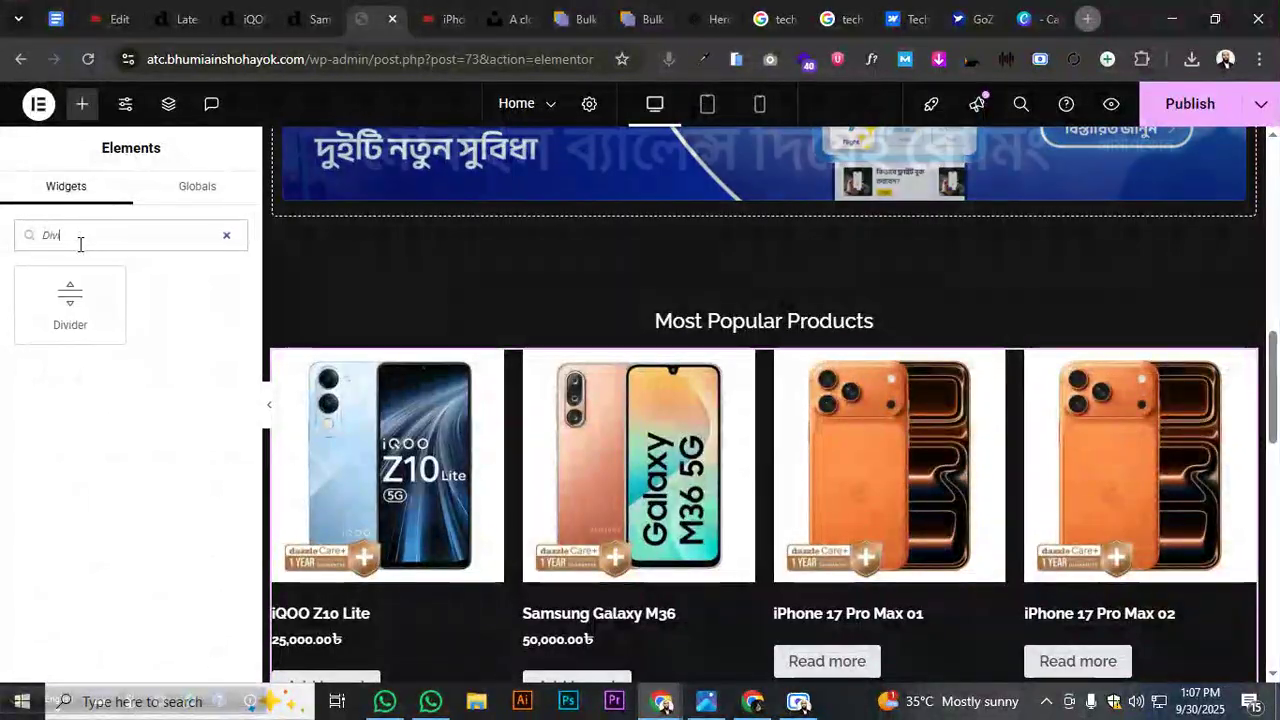
pyautogui.moveTo(71, 306); pyautogui.dragTo(754, 335)
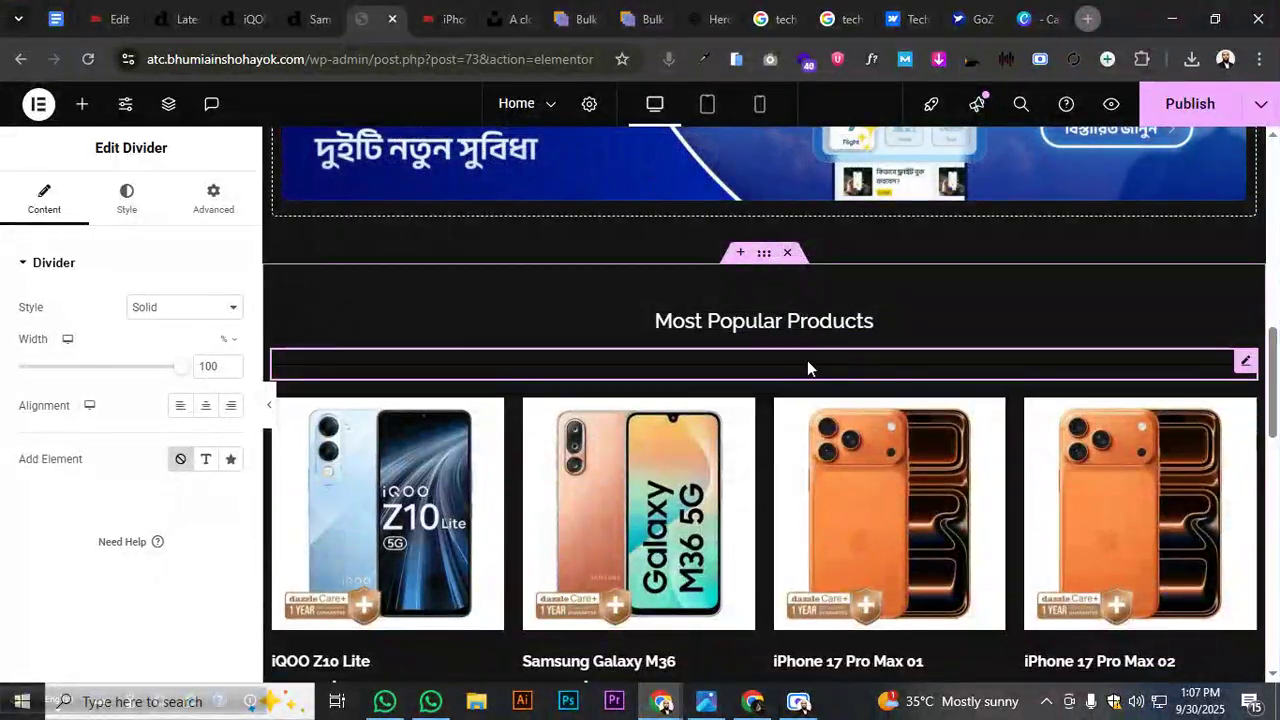
pyautogui.click(125, 200)
pyautogui.click(206, 307)
pyautogui.click(137, 429)
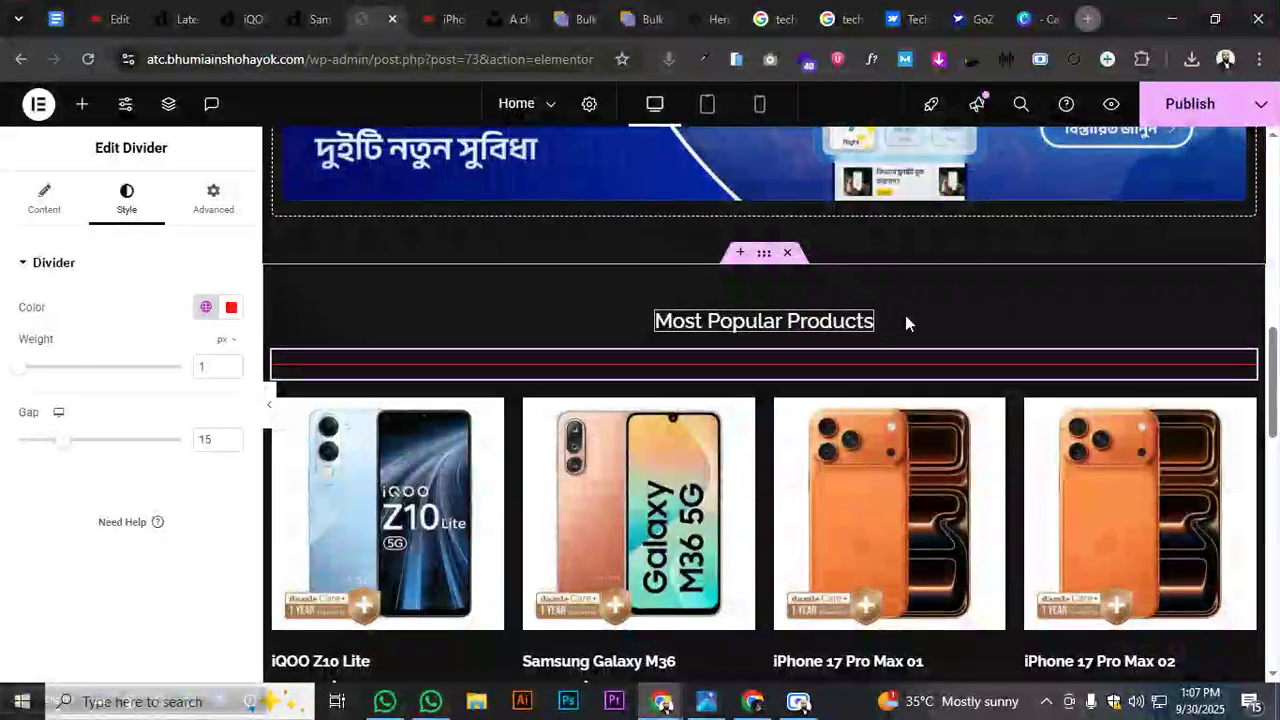
# Publish the home page and preview the products section in the full-width page view
pyautogui.click(1190, 106)
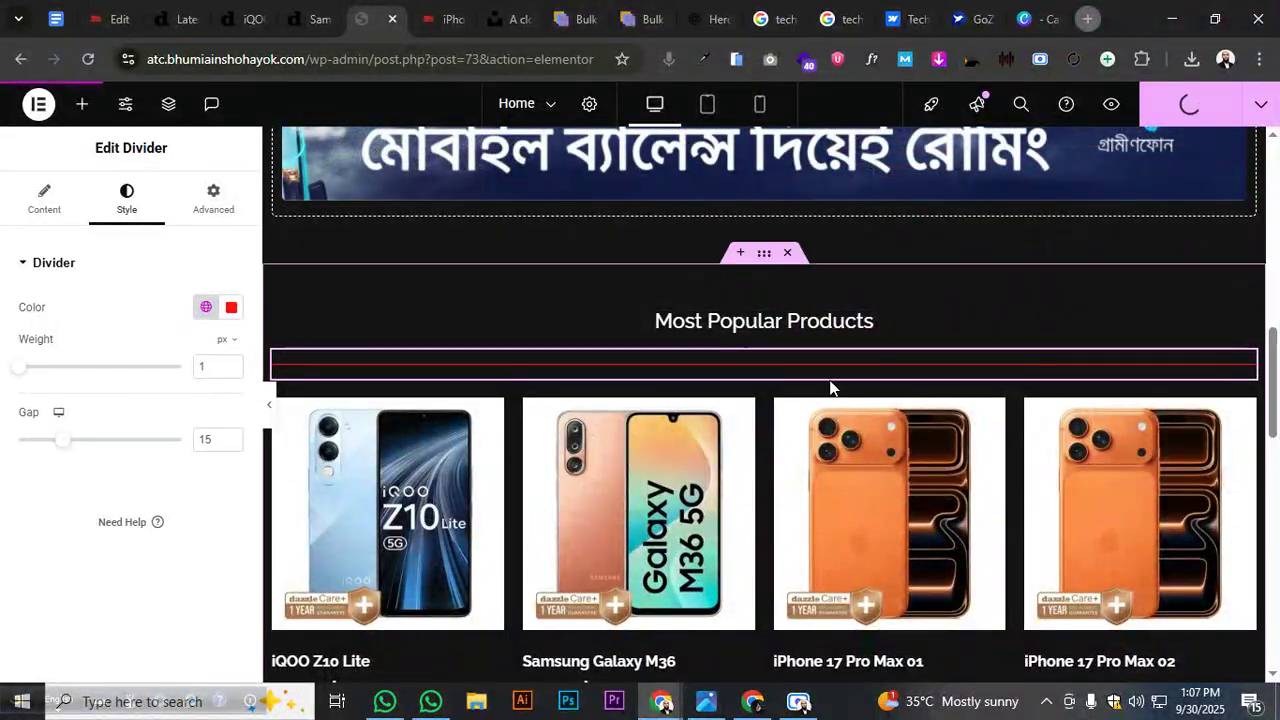
pyautogui.click(272, 418)
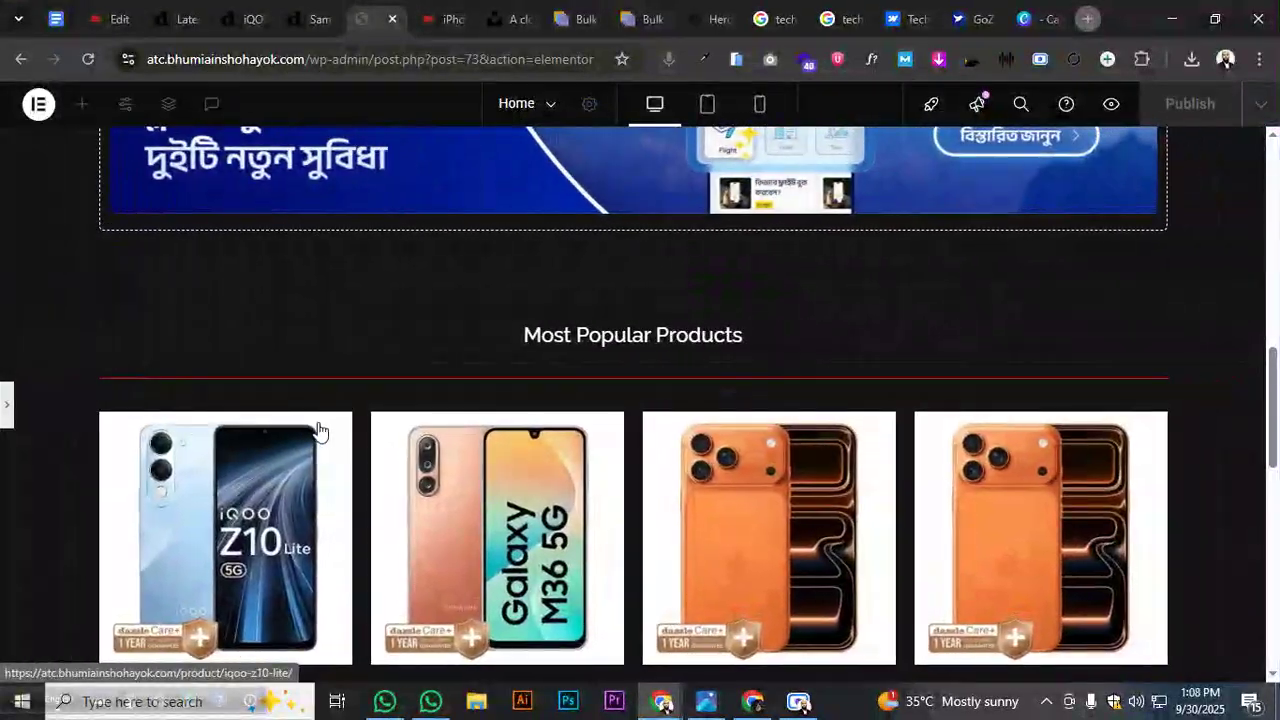
# Set the "Most Popular Products" heading's typography to size 26 px and weight 600 (Semi Bold)
pyautogui.scroll(-3, 325, 428)
pyautogui.scroll(3, 320, 425)
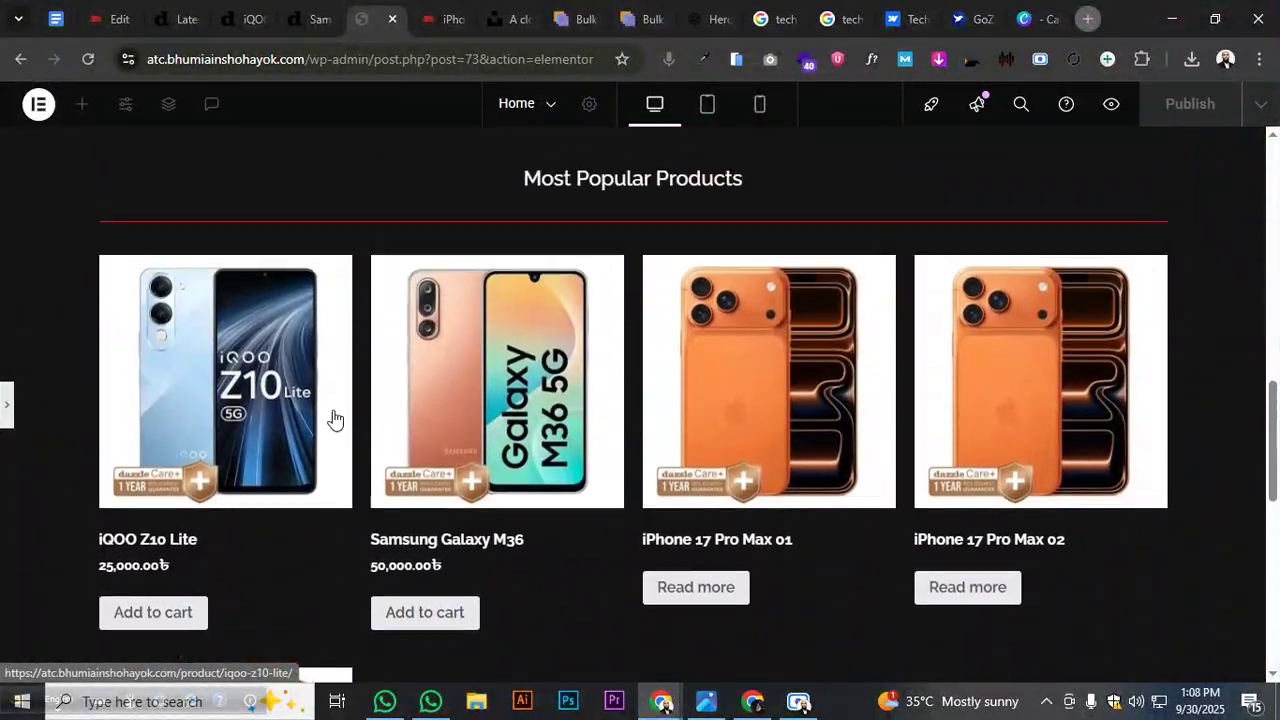
pyautogui.click(10, 397)
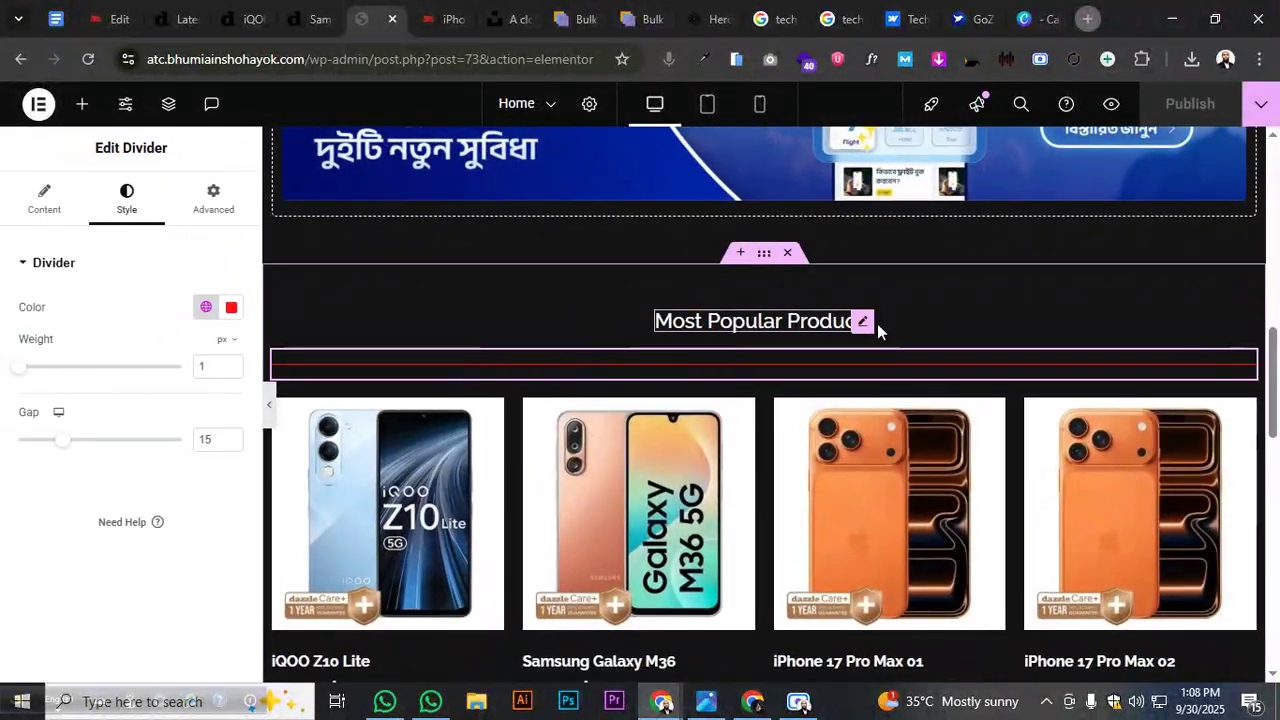
pyautogui.click(863, 323)
pyautogui.click(231, 361)
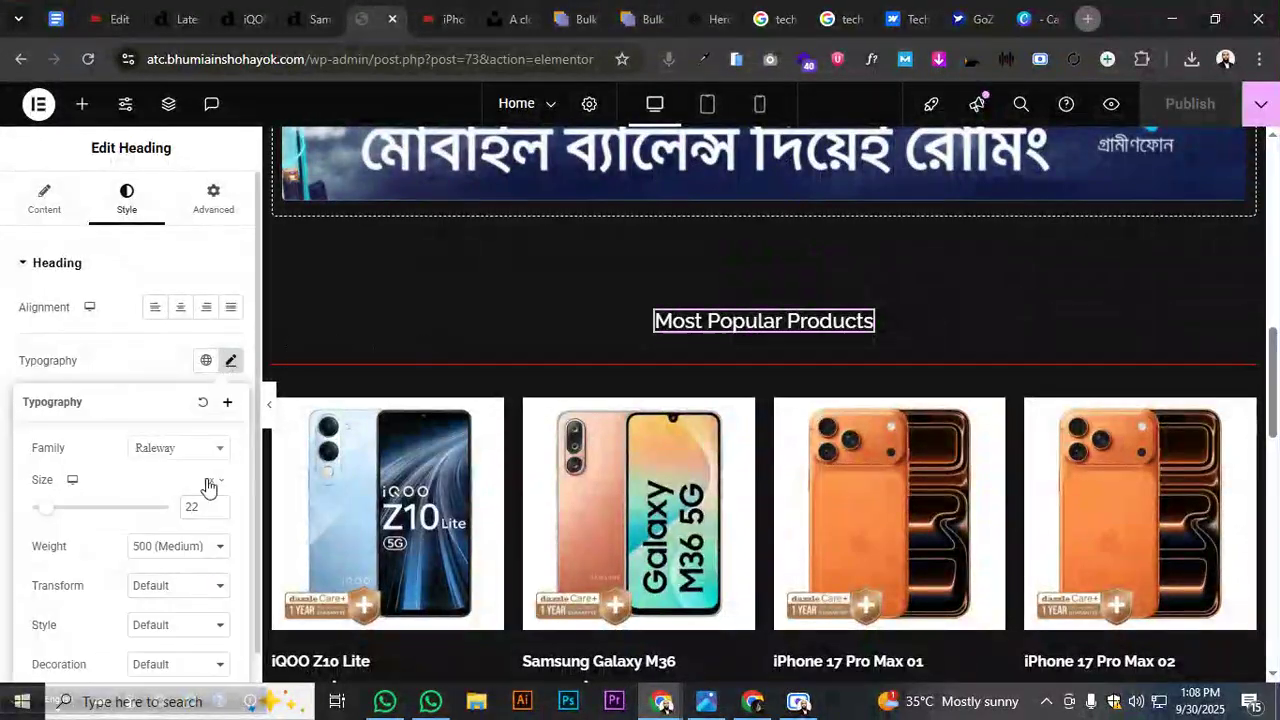
pyautogui.write('26')
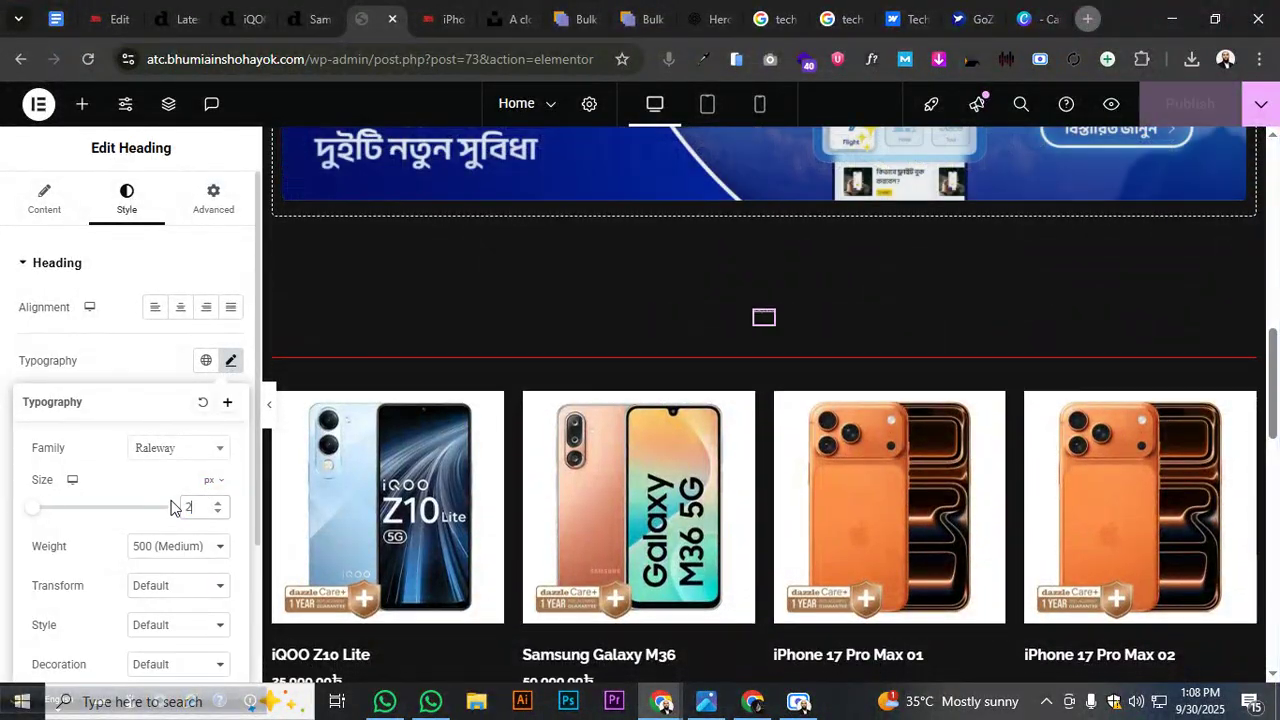
pyautogui.click(173, 546)
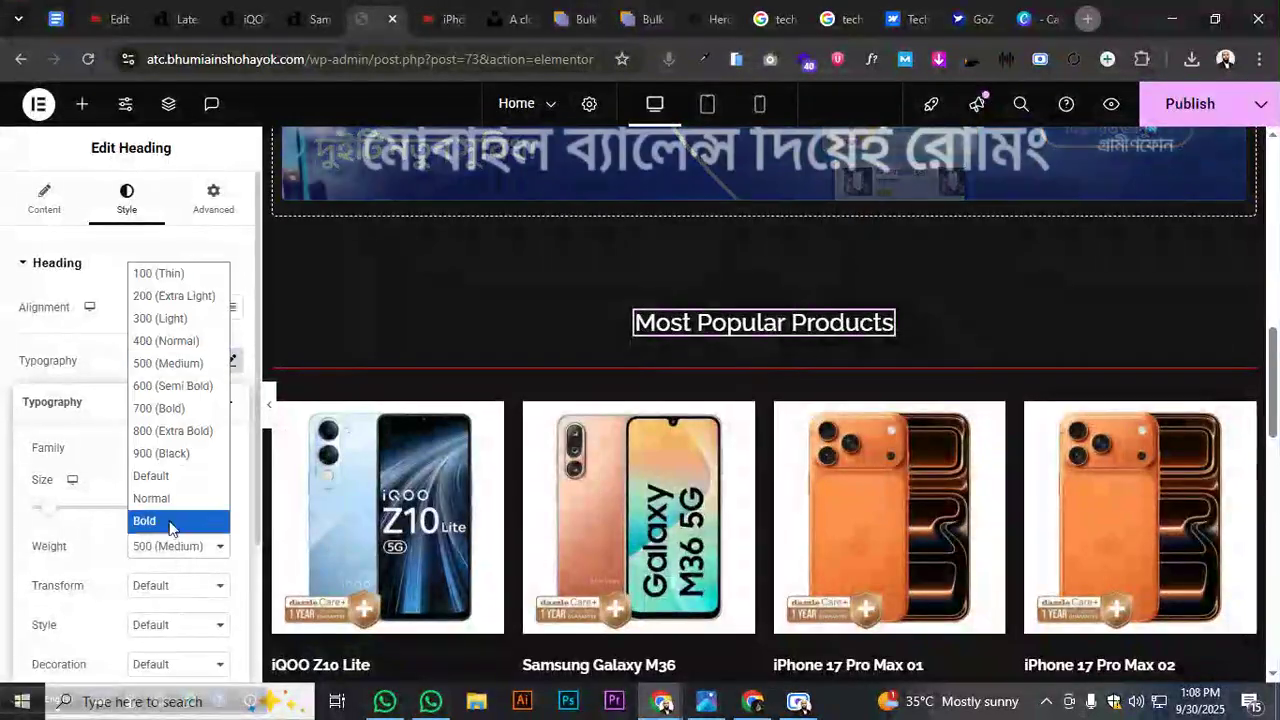
pyautogui.click(158, 391)
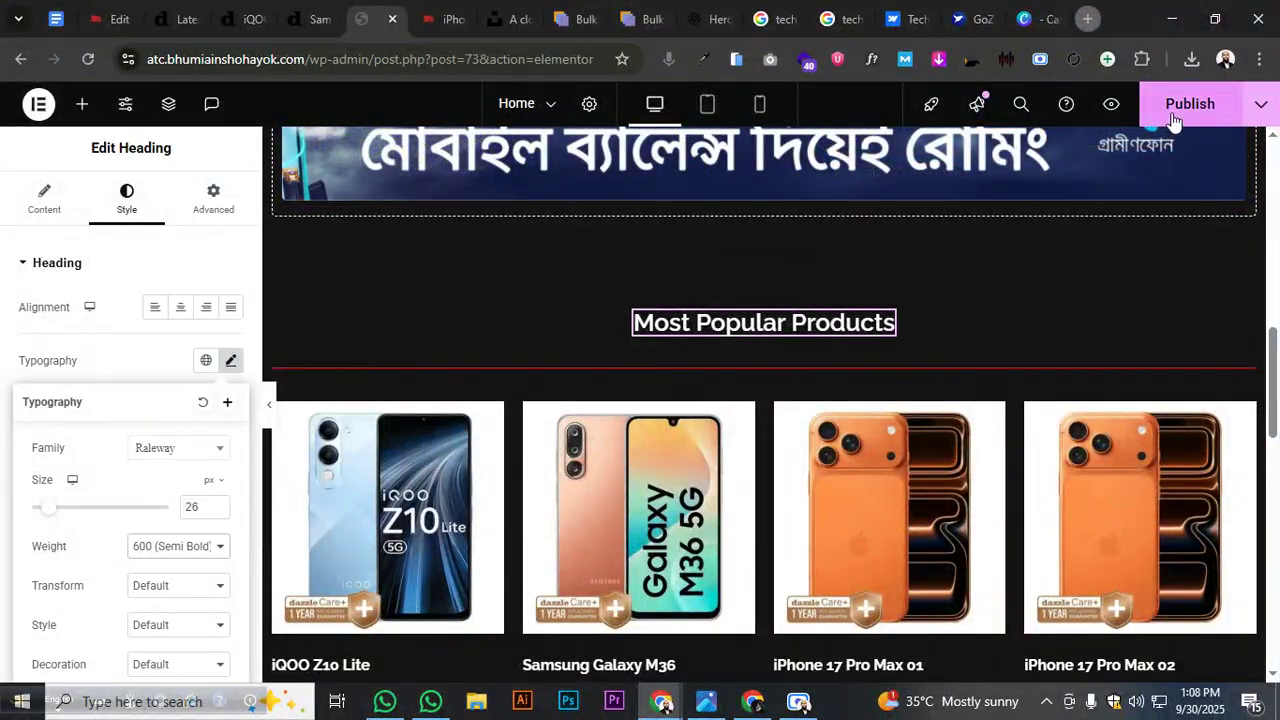
# Change the heading's title to "Most Popular Product's", then publish the page and preview the section at full width
pyautogui.click(44, 200)
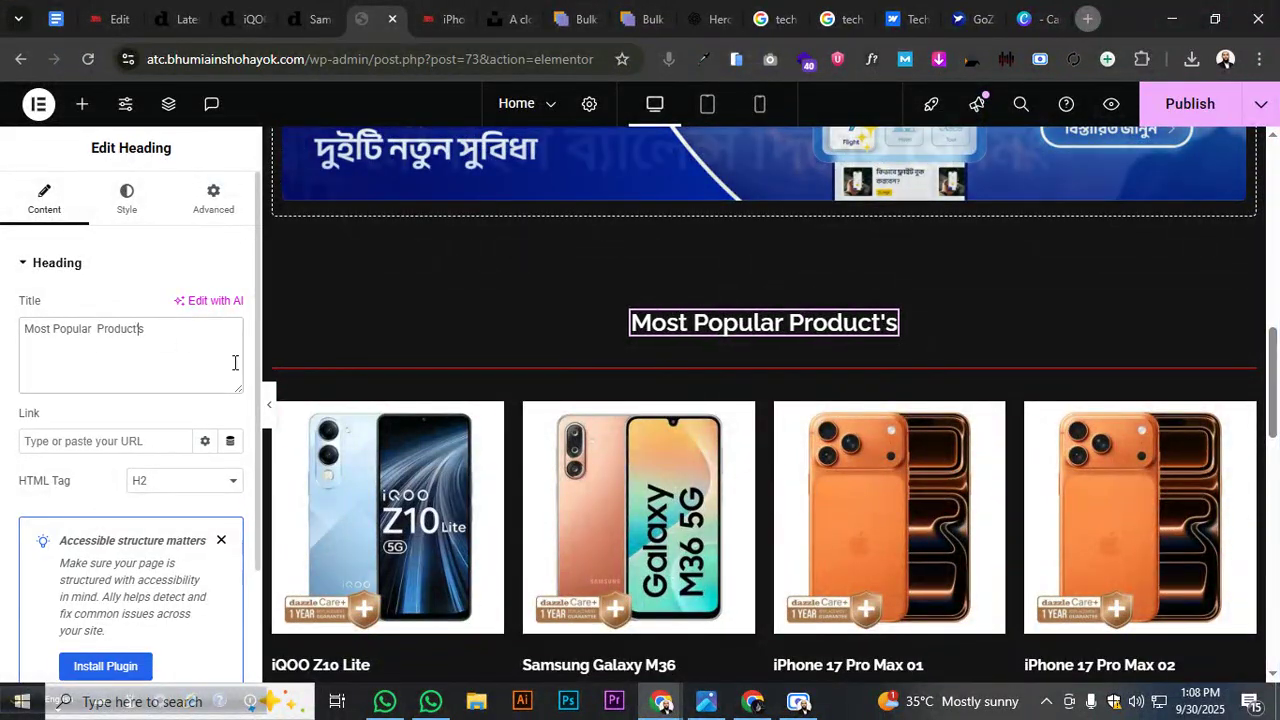
pyautogui.click(1183, 106)
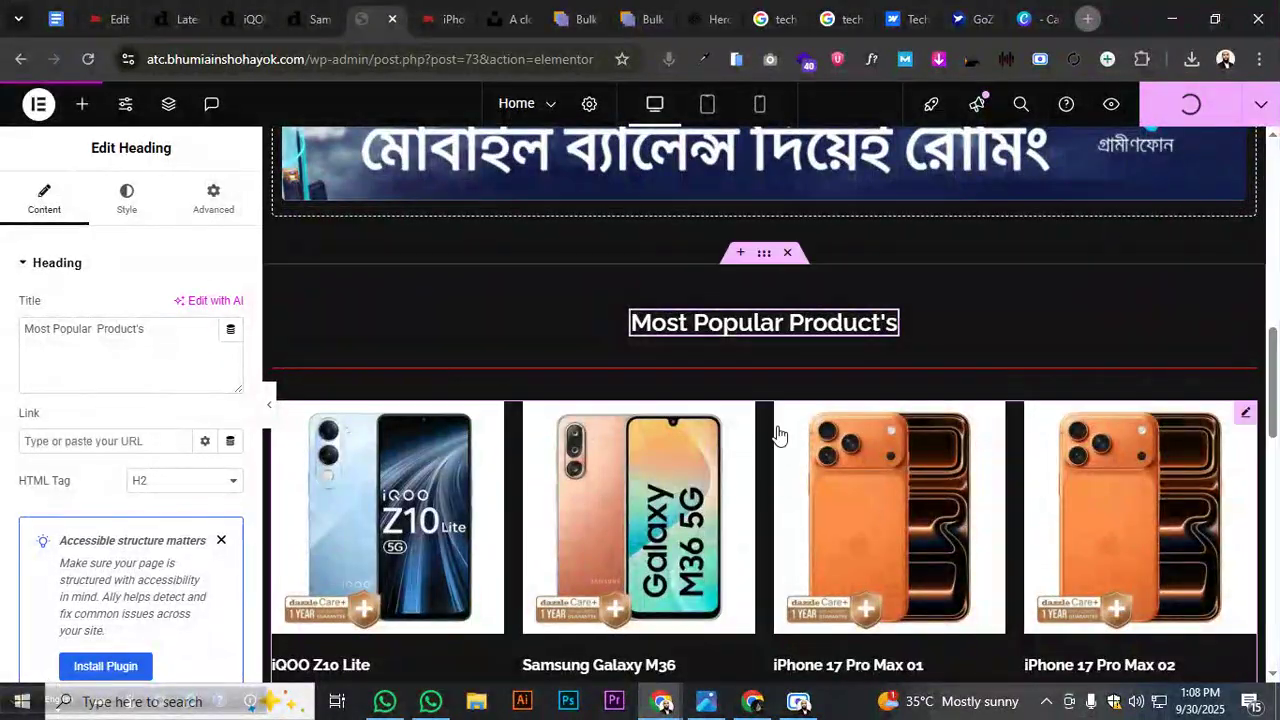
pyautogui.click(268, 405)
pyautogui.scroll(-3, 668, 430)
pyautogui.click(6, 405)
pyautogui.scroll(3, 1275, 250)
# Set the product grid to 5 columns, then publish the page and review the layout at full width
pyautogui.click(1248, 426)
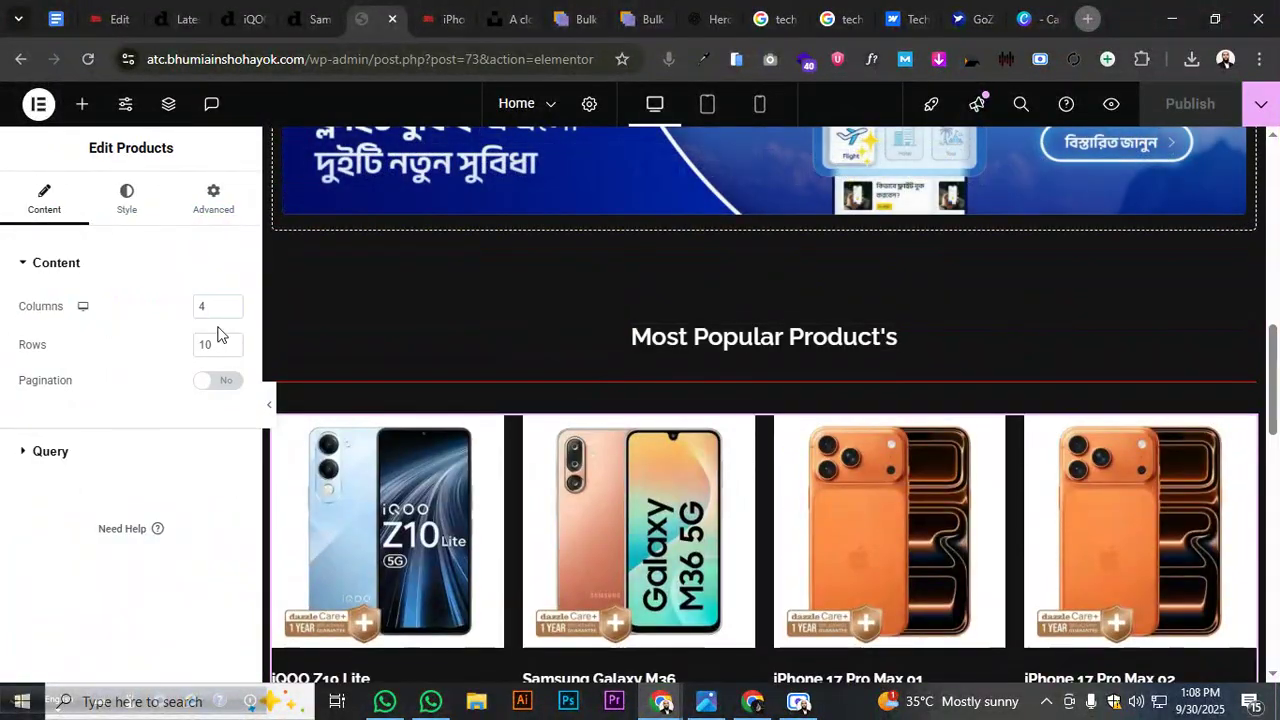
pyautogui.click(231, 302)
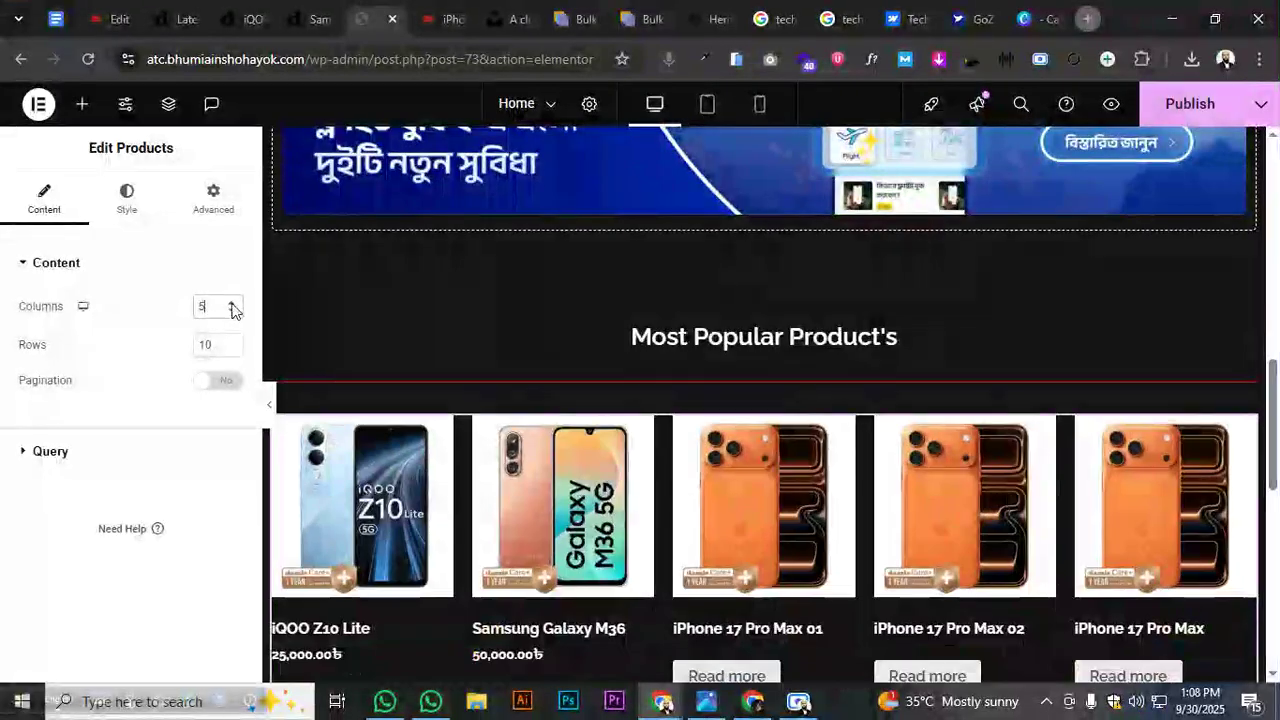
pyautogui.click(1177, 110)
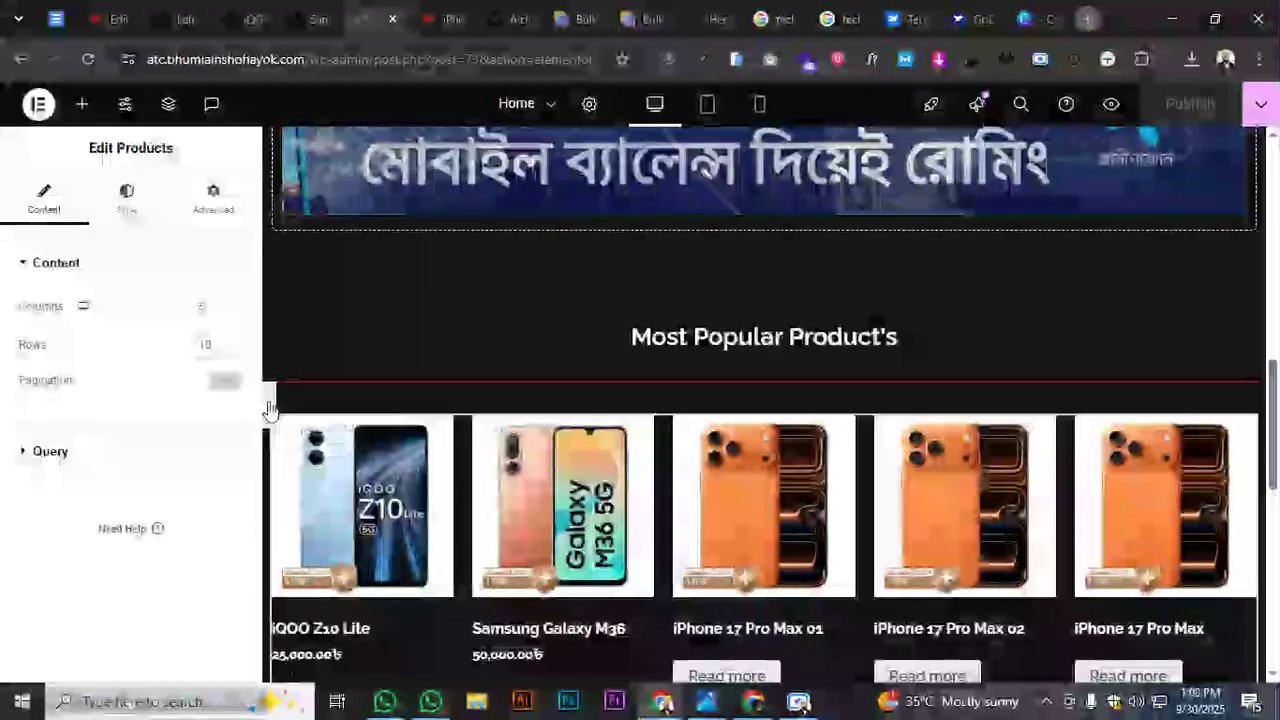
pyautogui.click(268, 407)
pyautogui.scroll(-5, 300, 420)
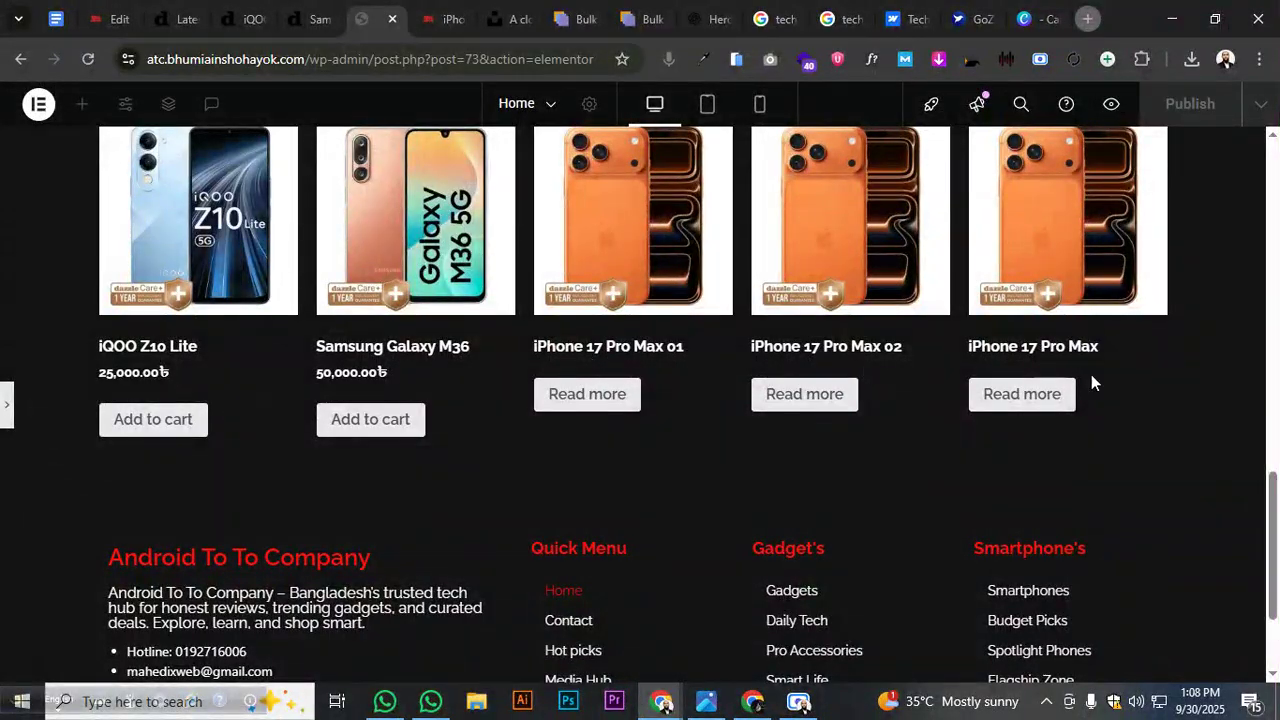
pyautogui.click(12, 417)
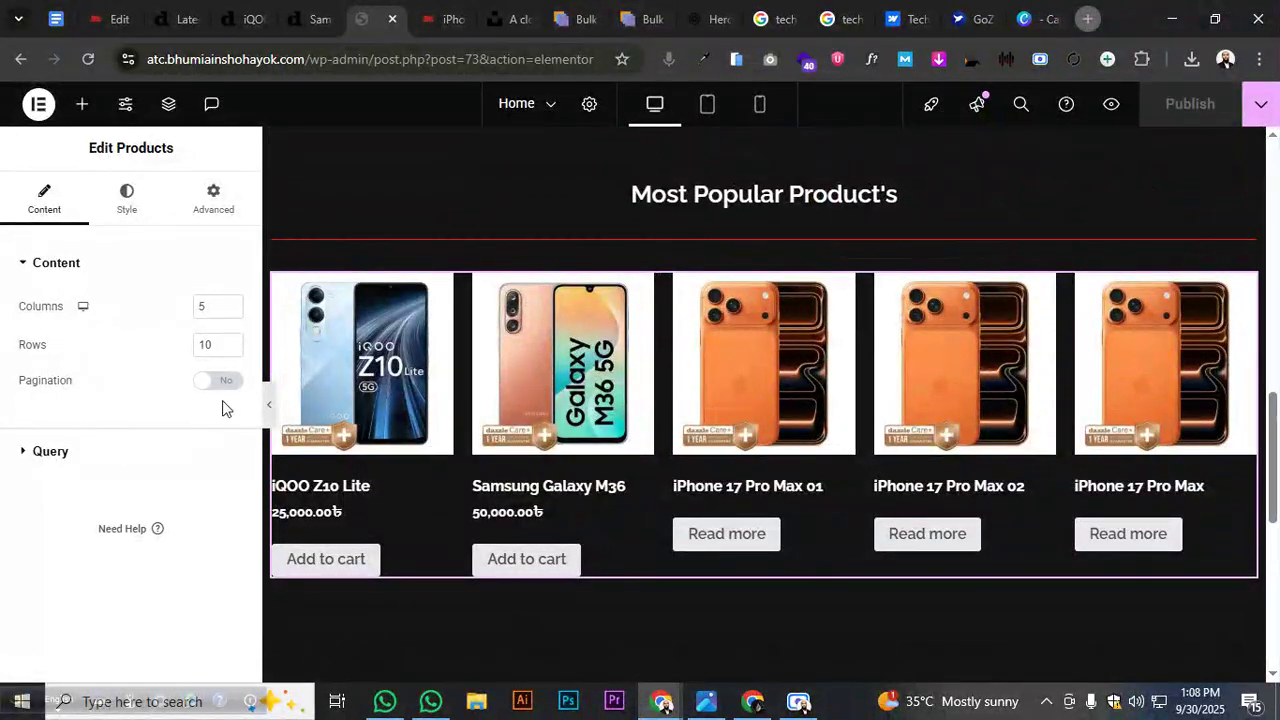
# Try Pagination with the Allow Order option on the product grid, check the sorting choices, and turn both off
pyautogui.click(210, 383)
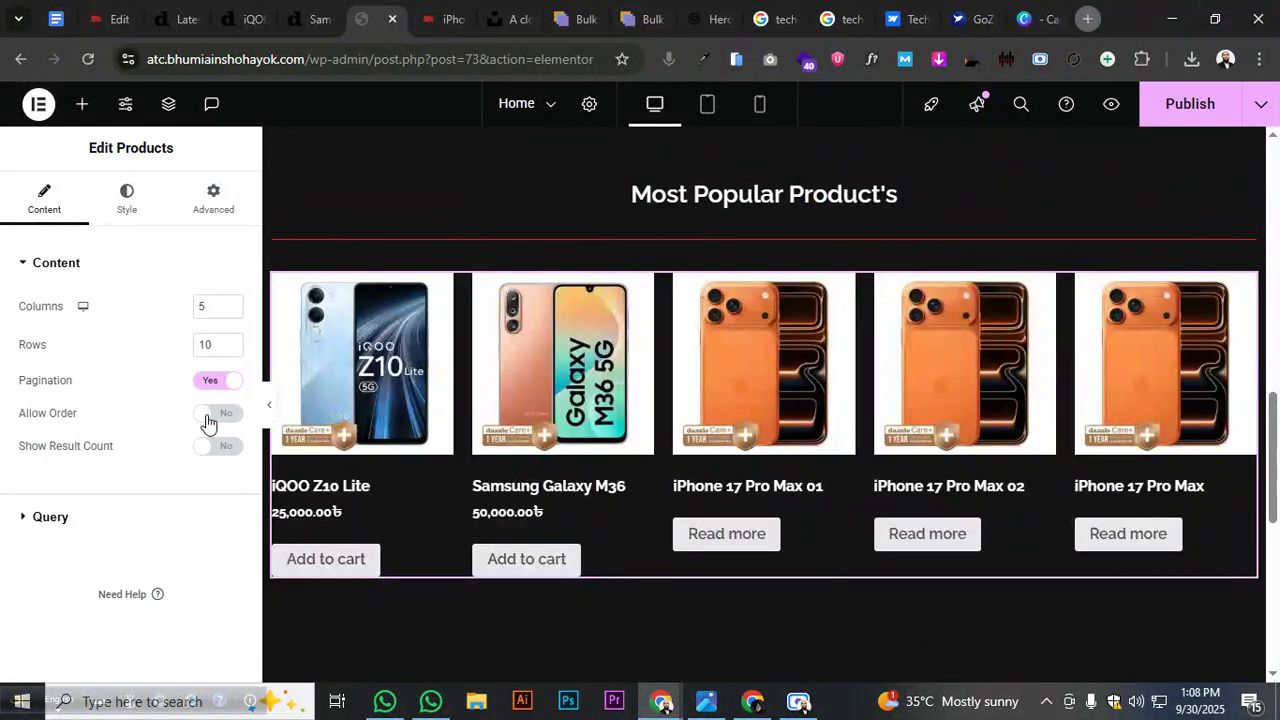
pyautogui.click(208, 420)
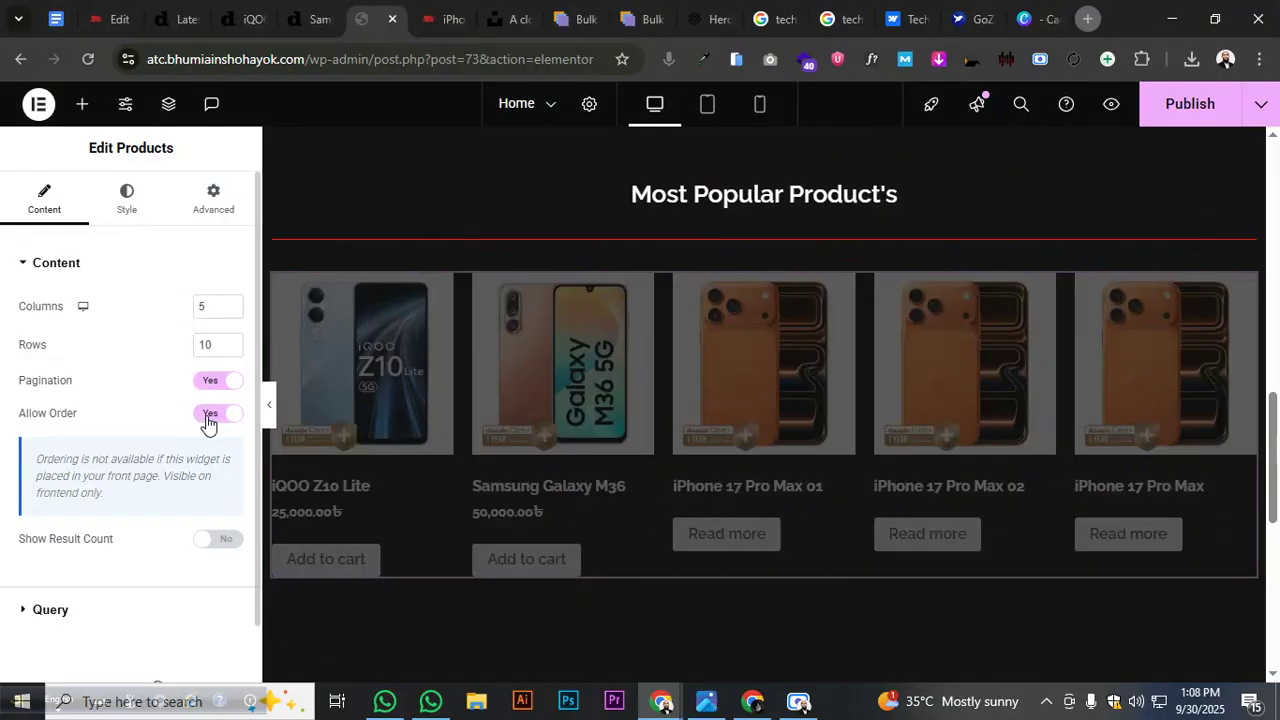
pyautogui.click(214, 418)
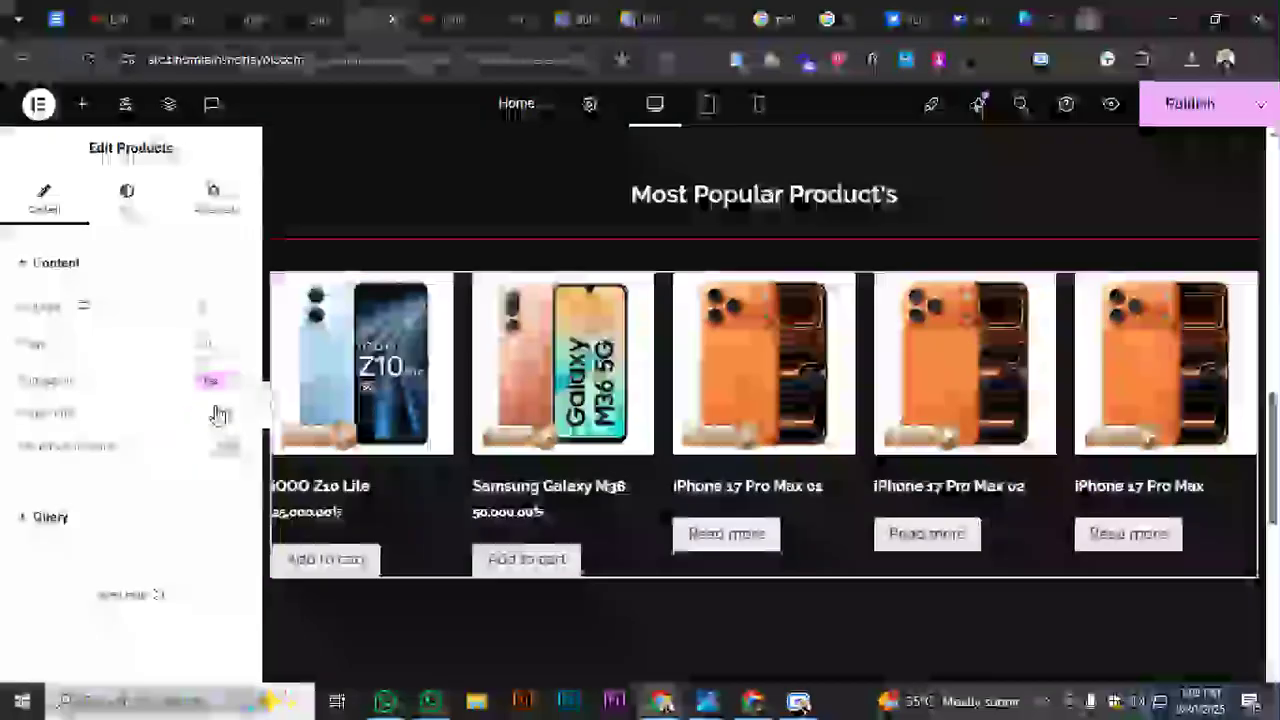
pyautogui.click(208, 385)
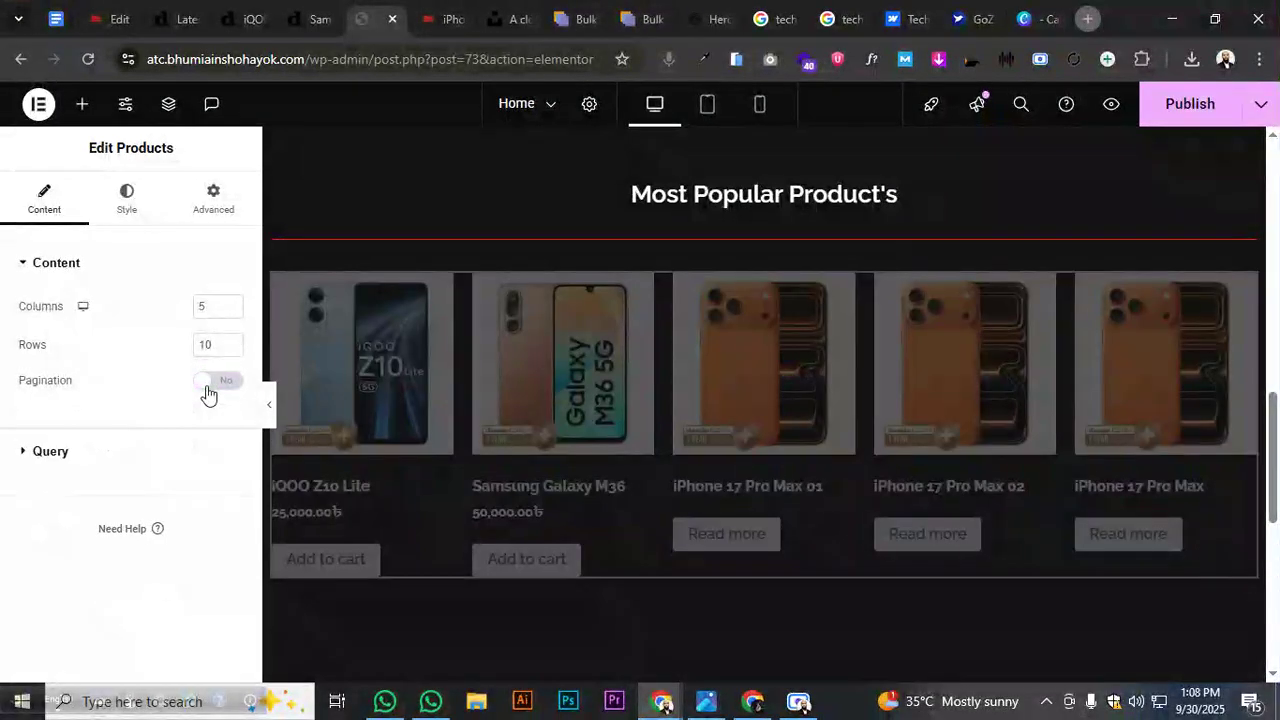
pyautogui.click(209, 388)
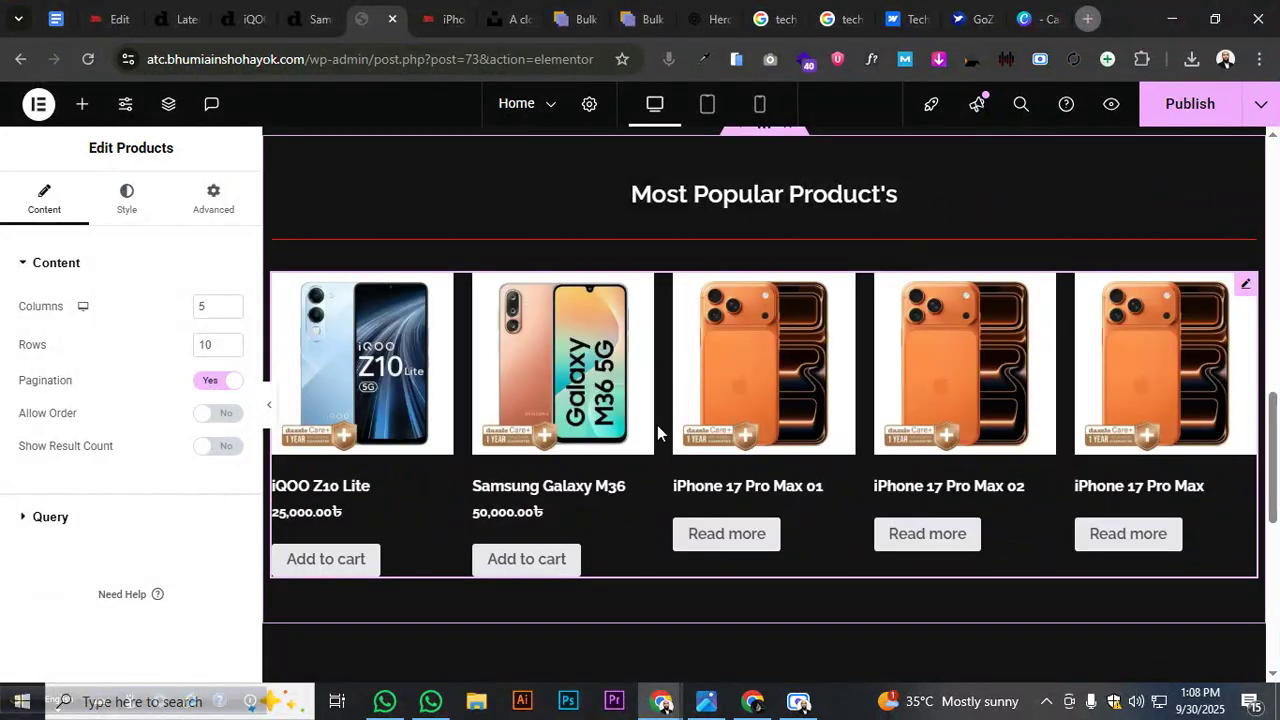
pyautogui.scroll(-2, 650, 420)
pyautogui.click(214, 413)
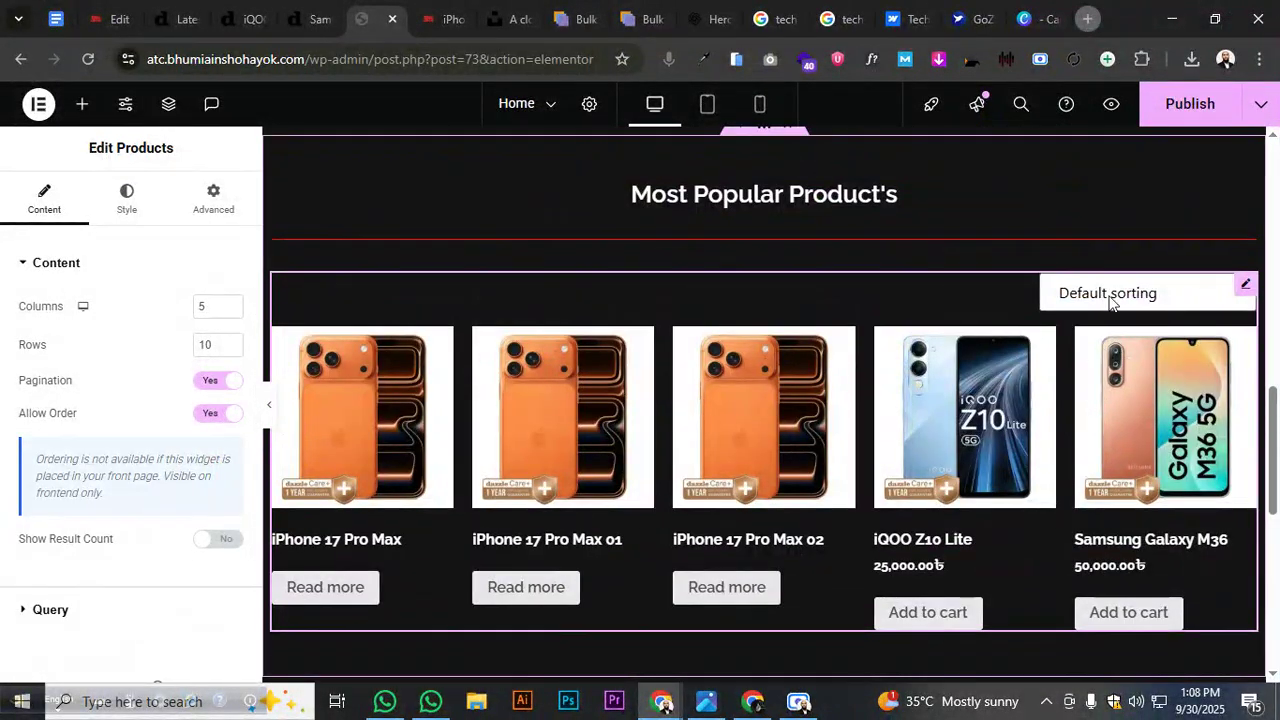
pyautogui.click(1112, 302)
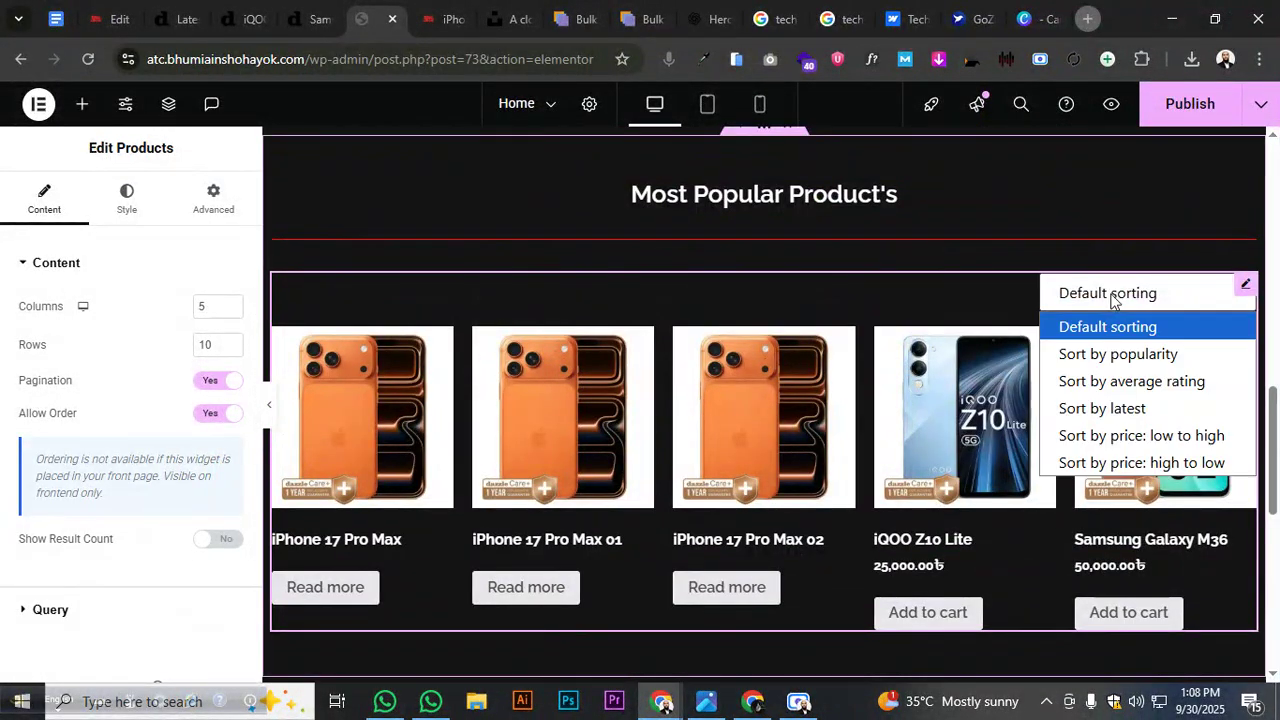
pyautogui.click(215, 414)
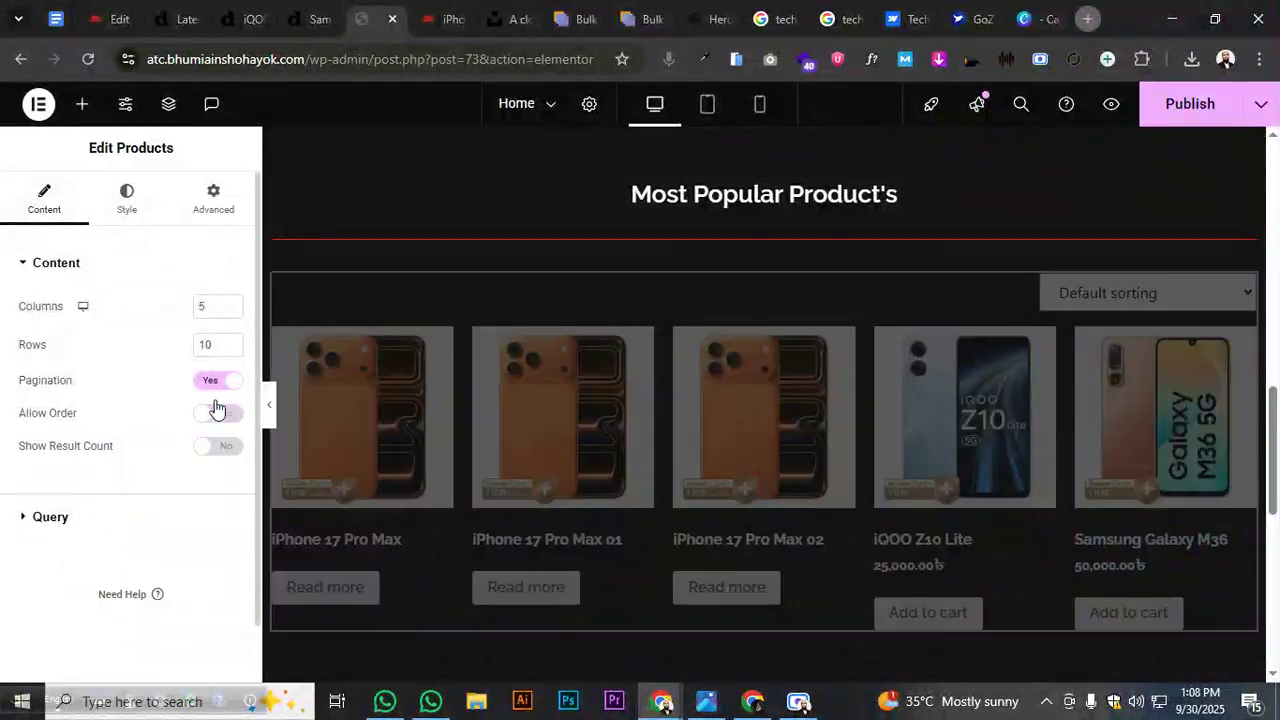
pyautogui.click(215, 382)
# Try the Sale source with a Term inclusion filter in the product grid's query, and remove the Term filter
pyautogui.click(97, 455)
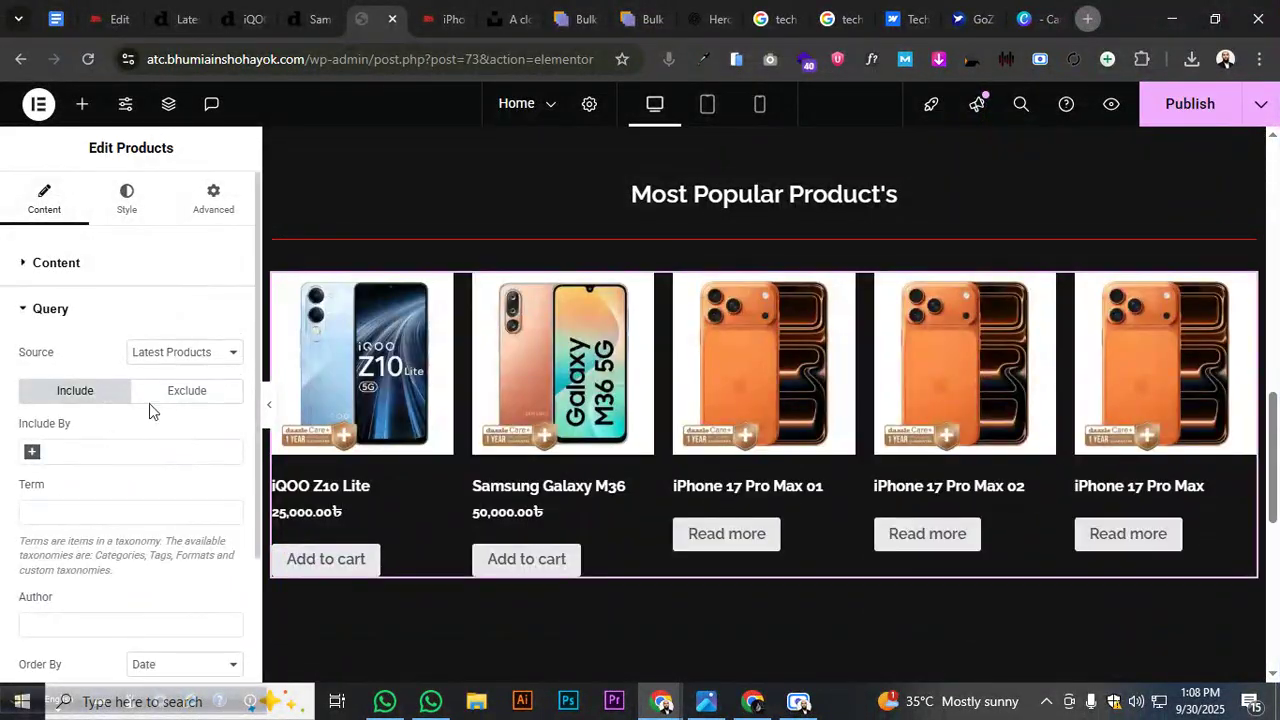
pyautogui.click(152, 358)
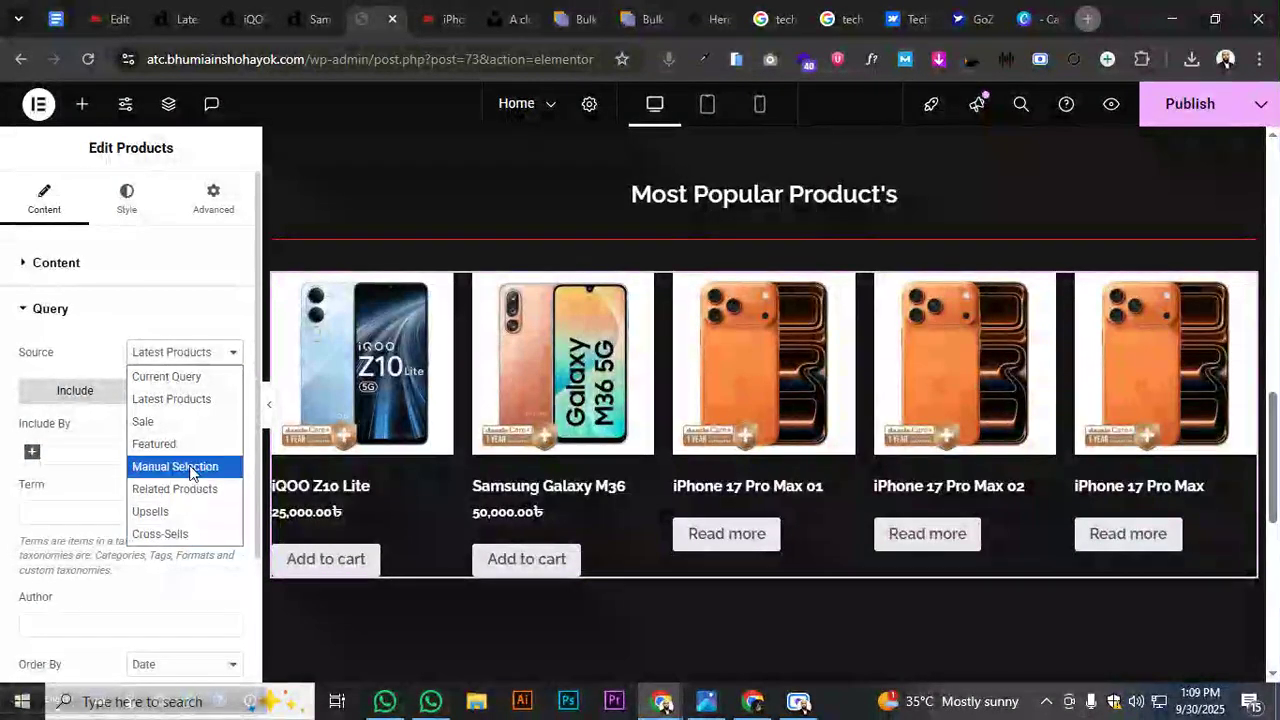
pyautogui.click(197, 405)
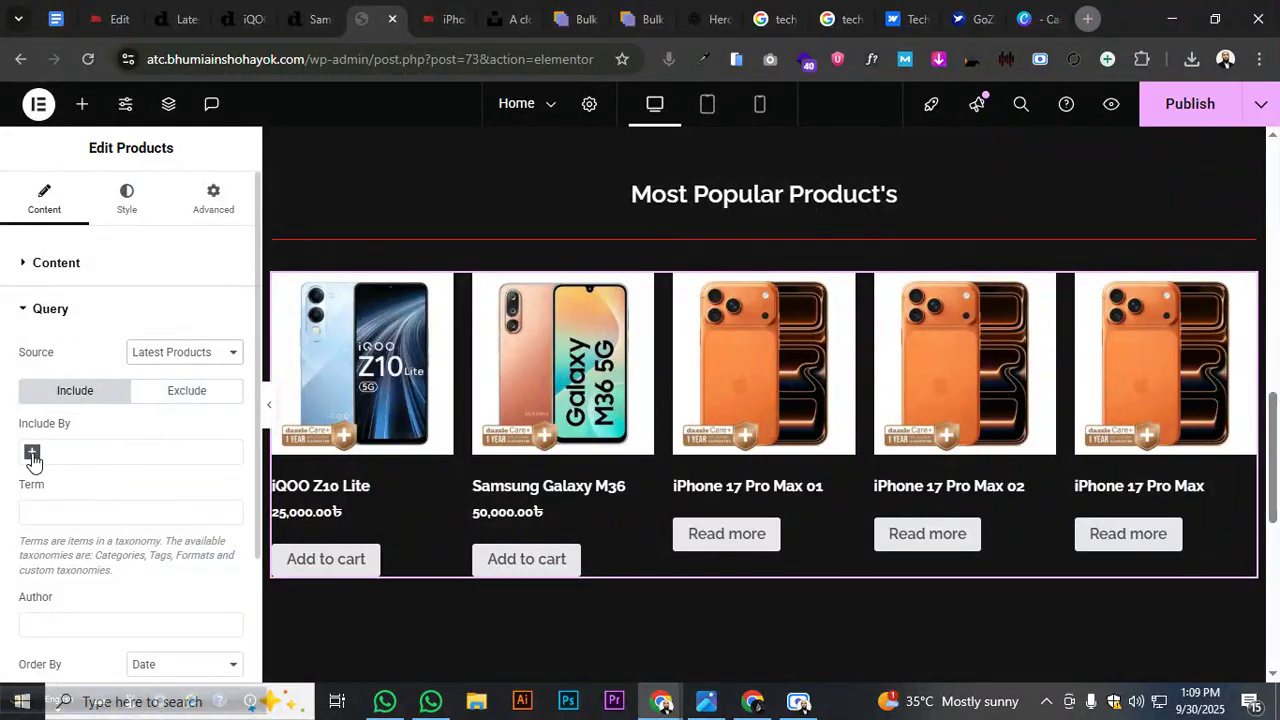
pyautogui.click(166, 363)
pyautogui.click(166, 420)
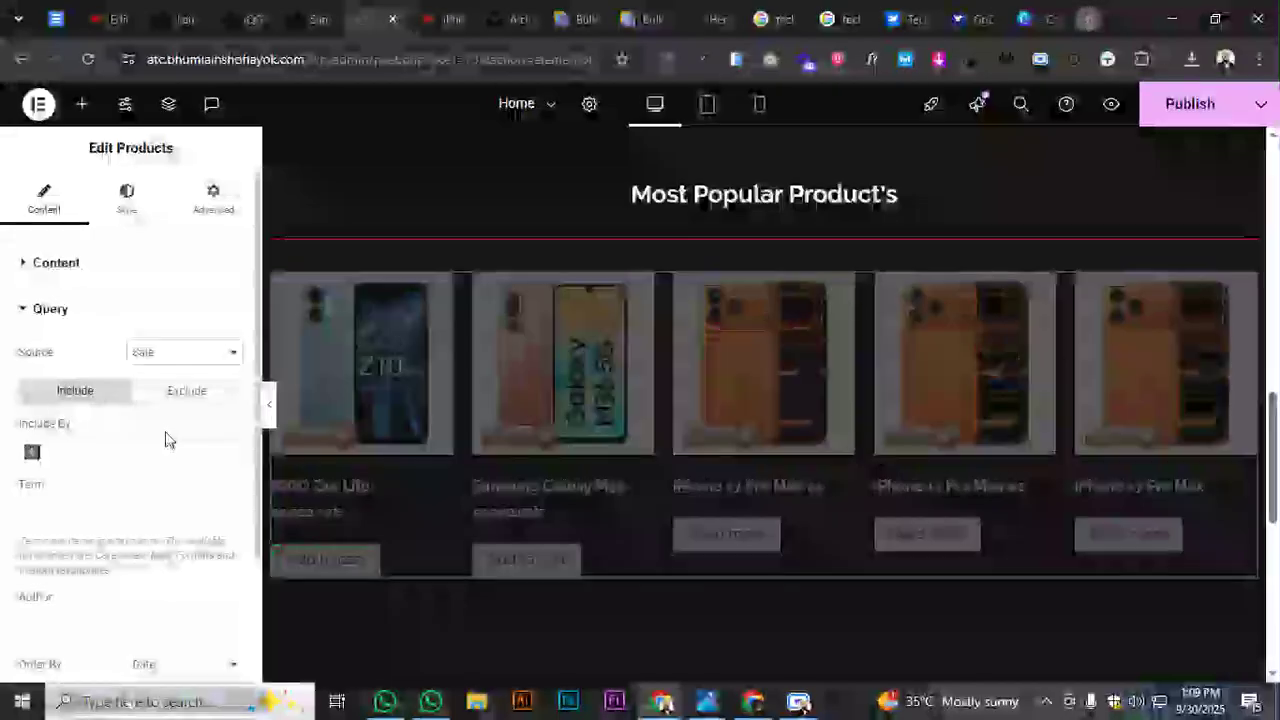
pyautogui.click(37, 455)
pyautogui.click(55, 477)
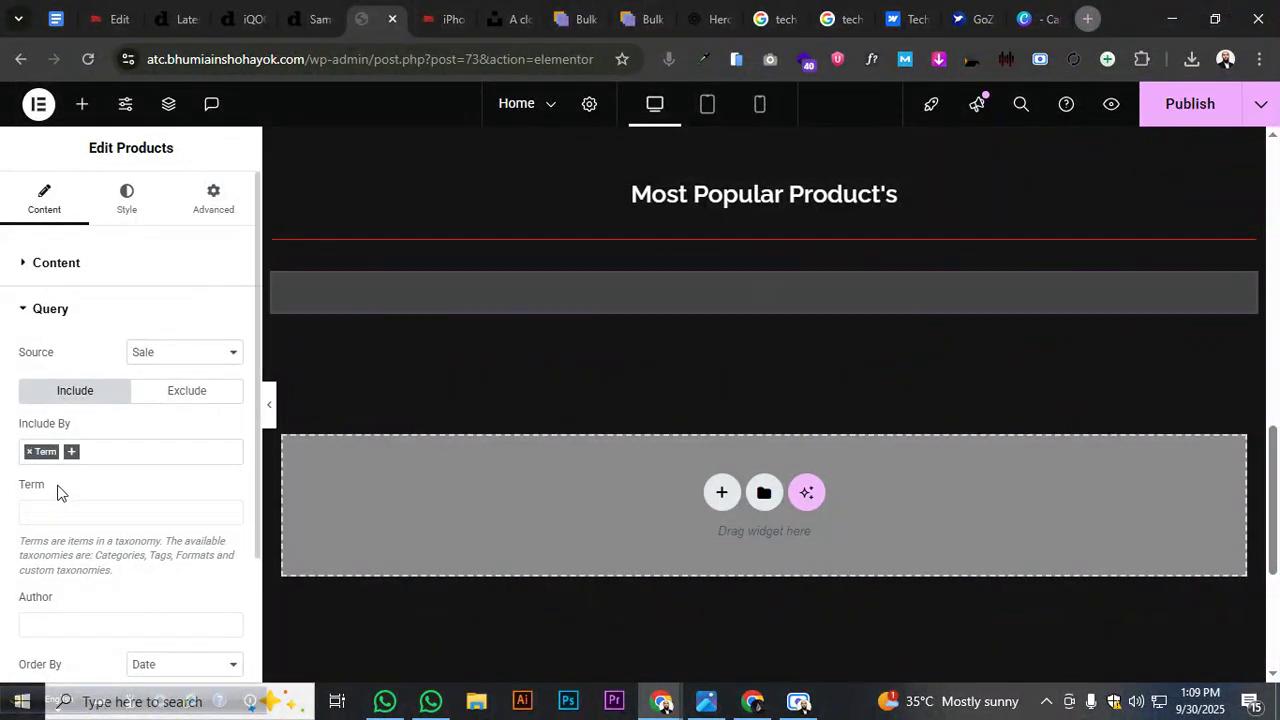
pyautogui.click(60, 510)
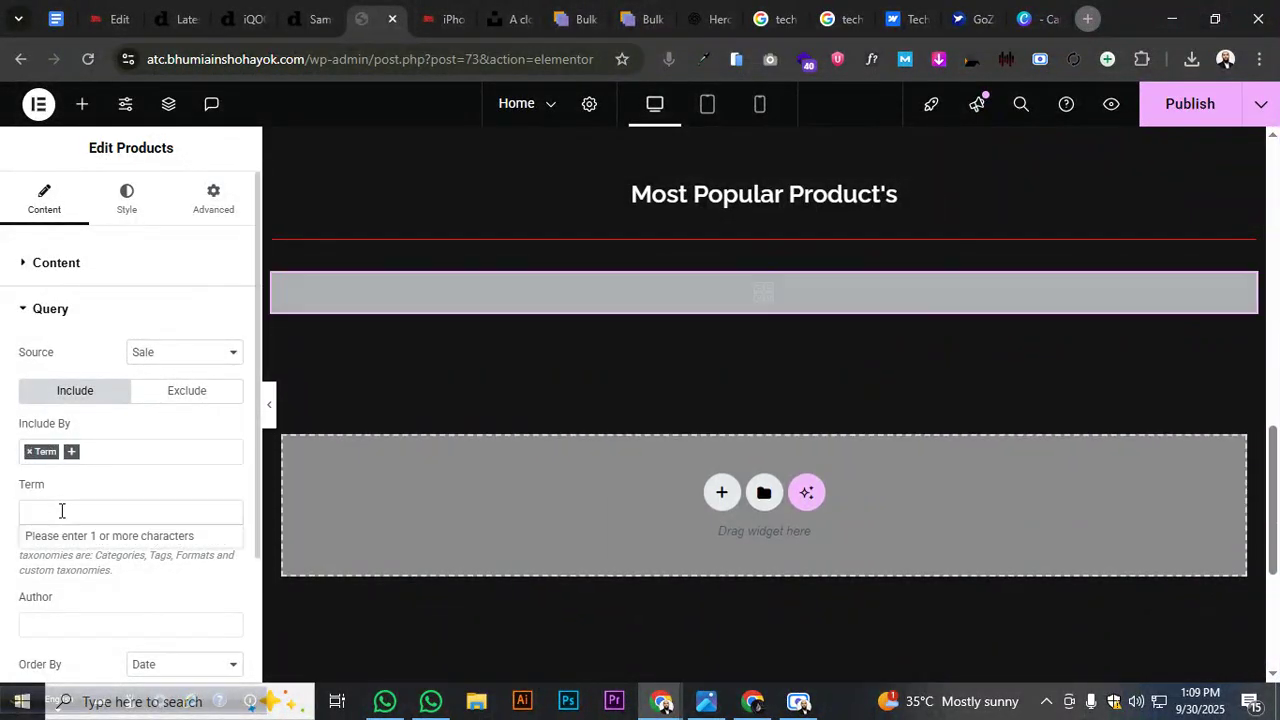
pyautogui.click(30, 452)
pyautogui.click(66, 426)
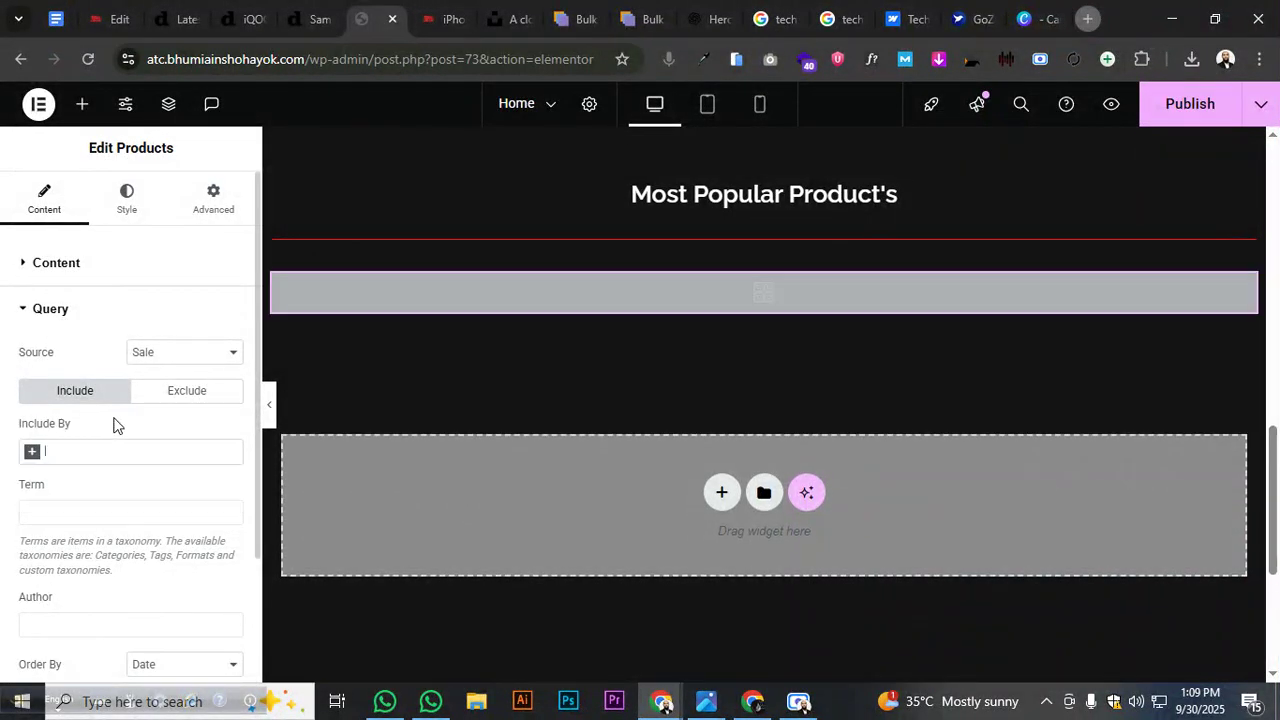
# Try Current Query as the product grid's source, then restore the source to Latest Products
pyautogui.click(172, 358)
pyautogui.click(165, 375)
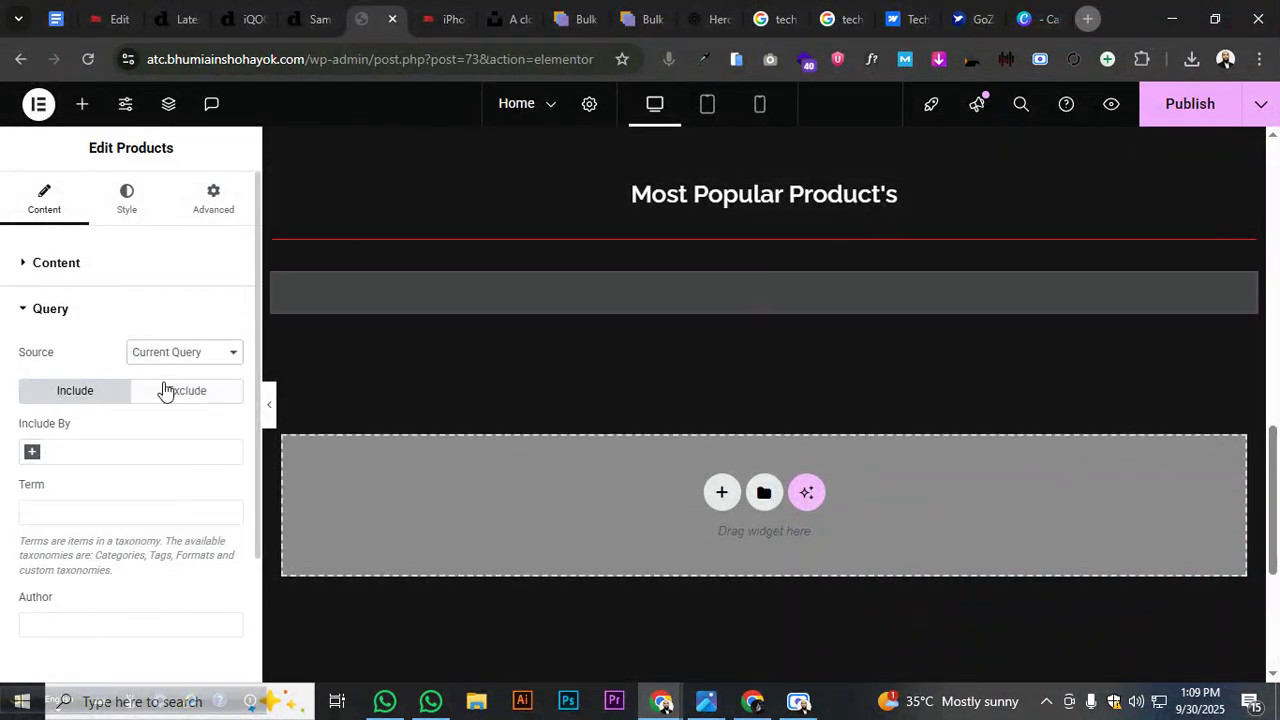
pyautogui.click(165, 356)
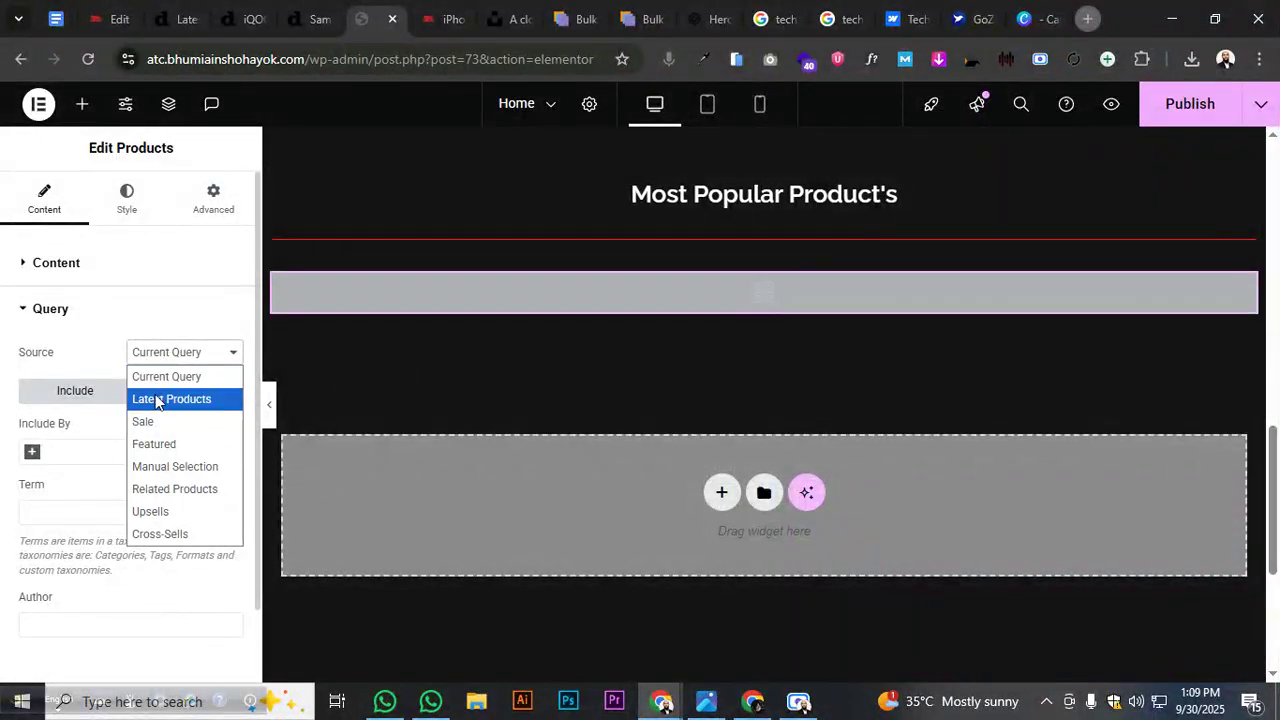
pyautogui.click(150, 398)
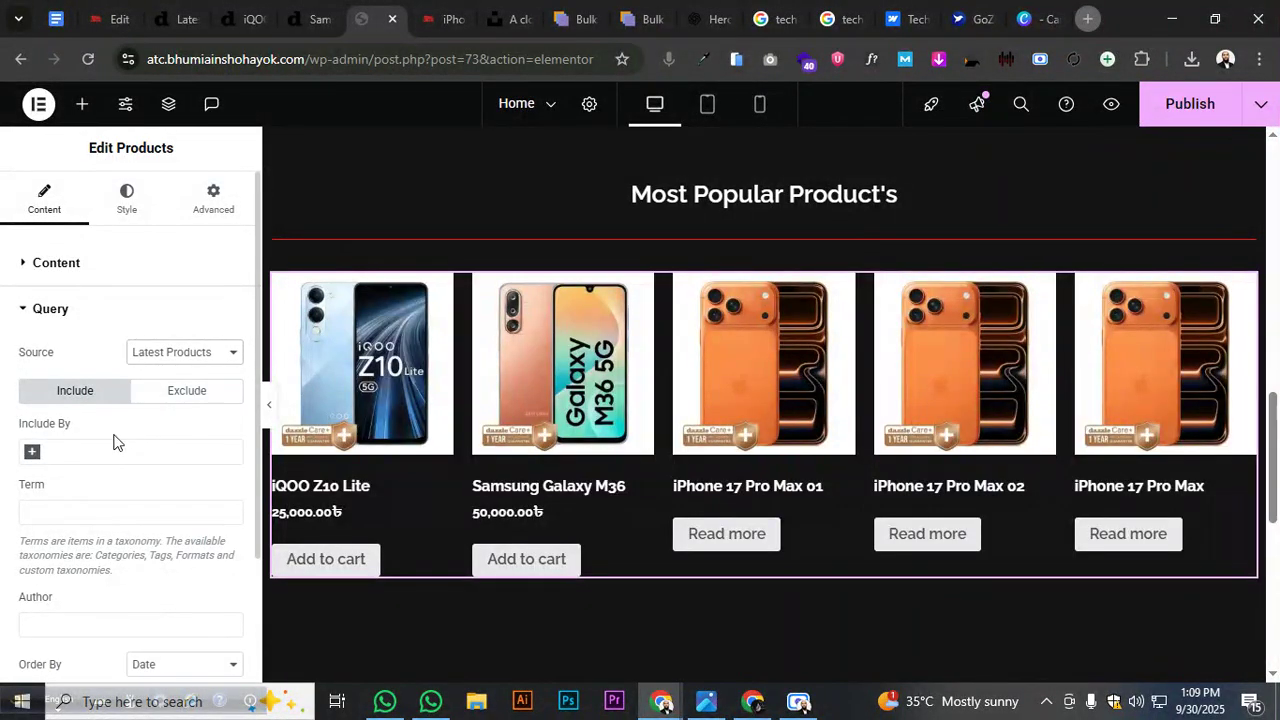
pyautogui.click(50, 310)
# Set the product grid's columns gap to 32 px and give the product images a solid 1 px Secondary border with 5 px radius
pyautogui.click(126, 198)
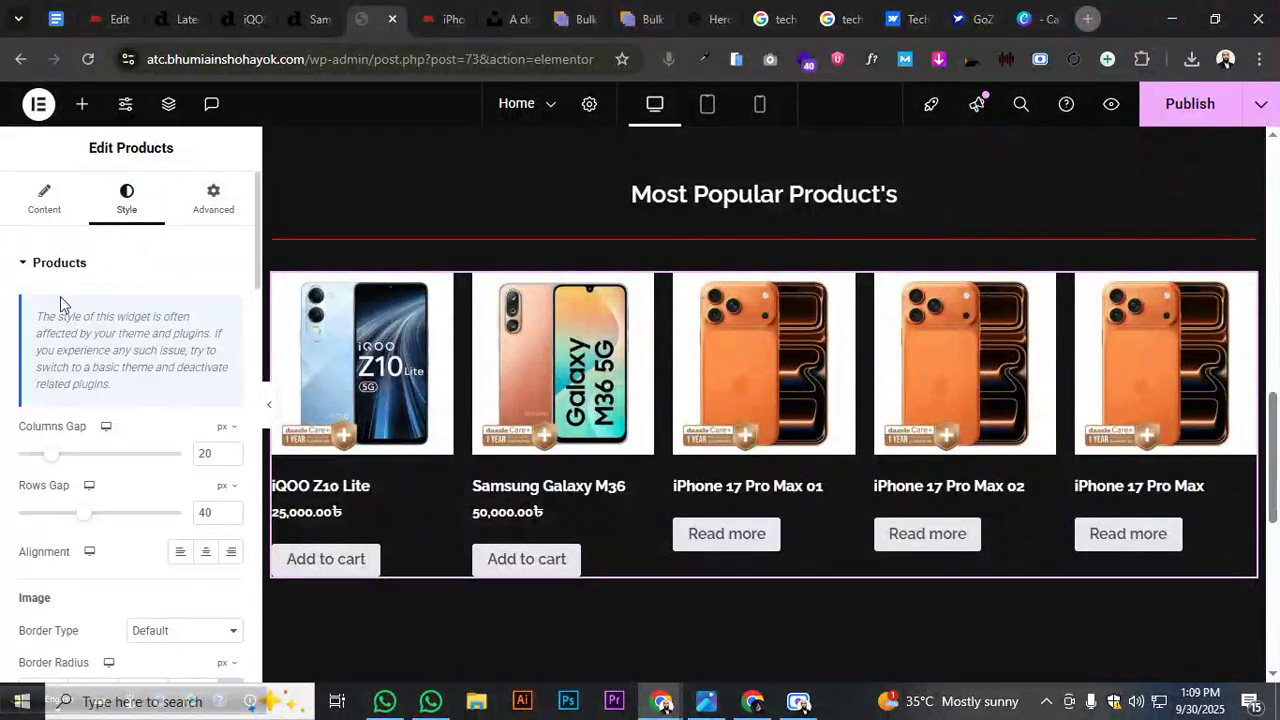
pyautogui.moveTo(53, 458)
pyautogui.mouseDown()
pyautogui.moveTo(43, 452)
pyautogui.moveTo(74, 450)
pyautogui.mouseUp()
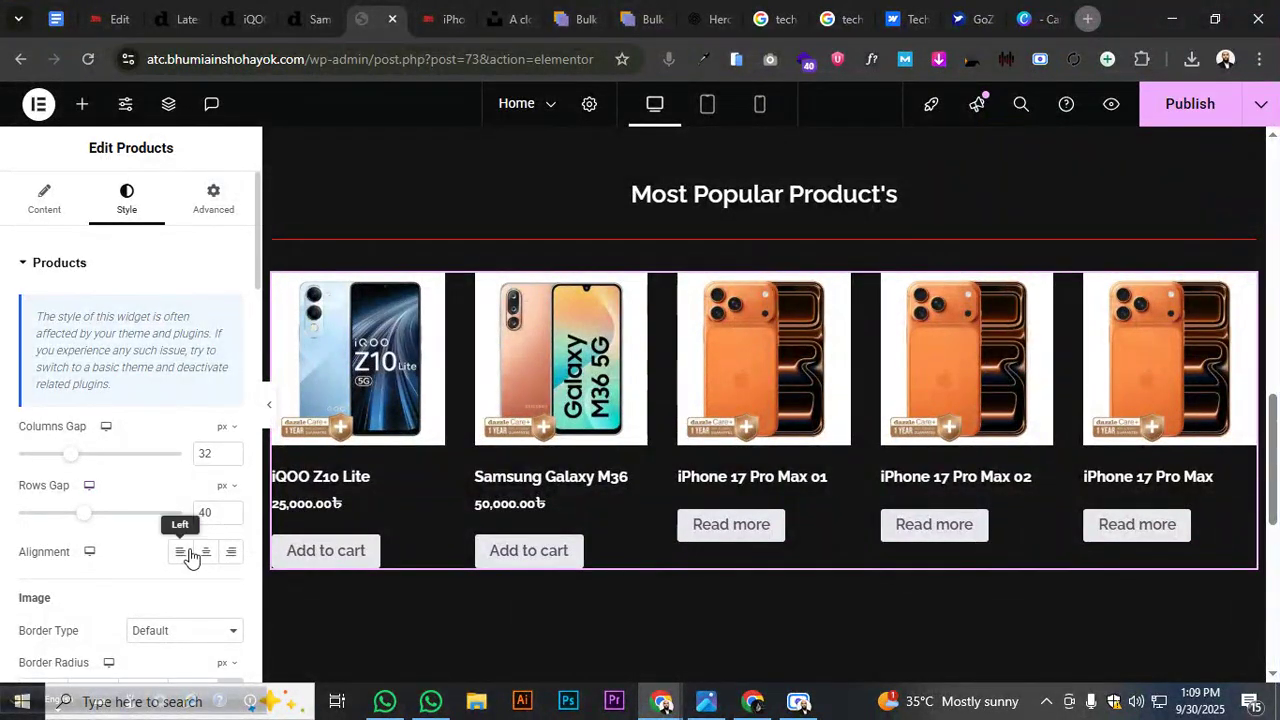
pyautogui.scroll(-2, 160, 550)
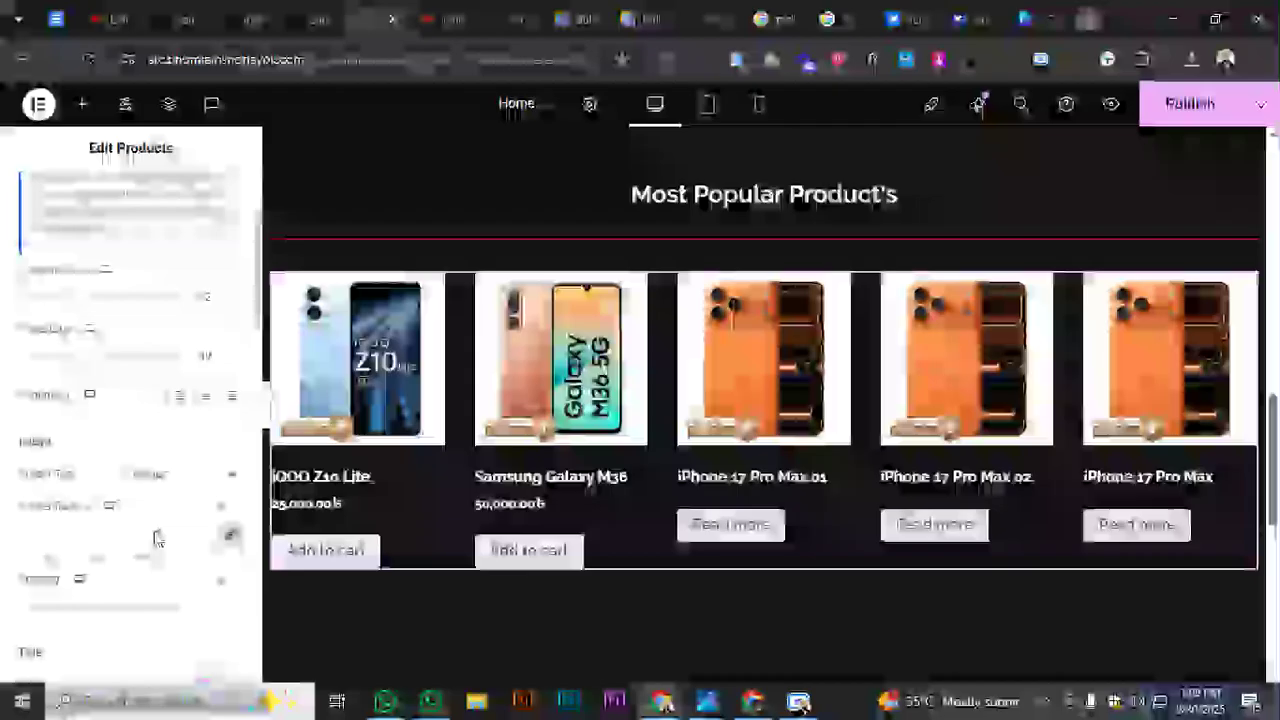
pyautogui.click(160, 474)
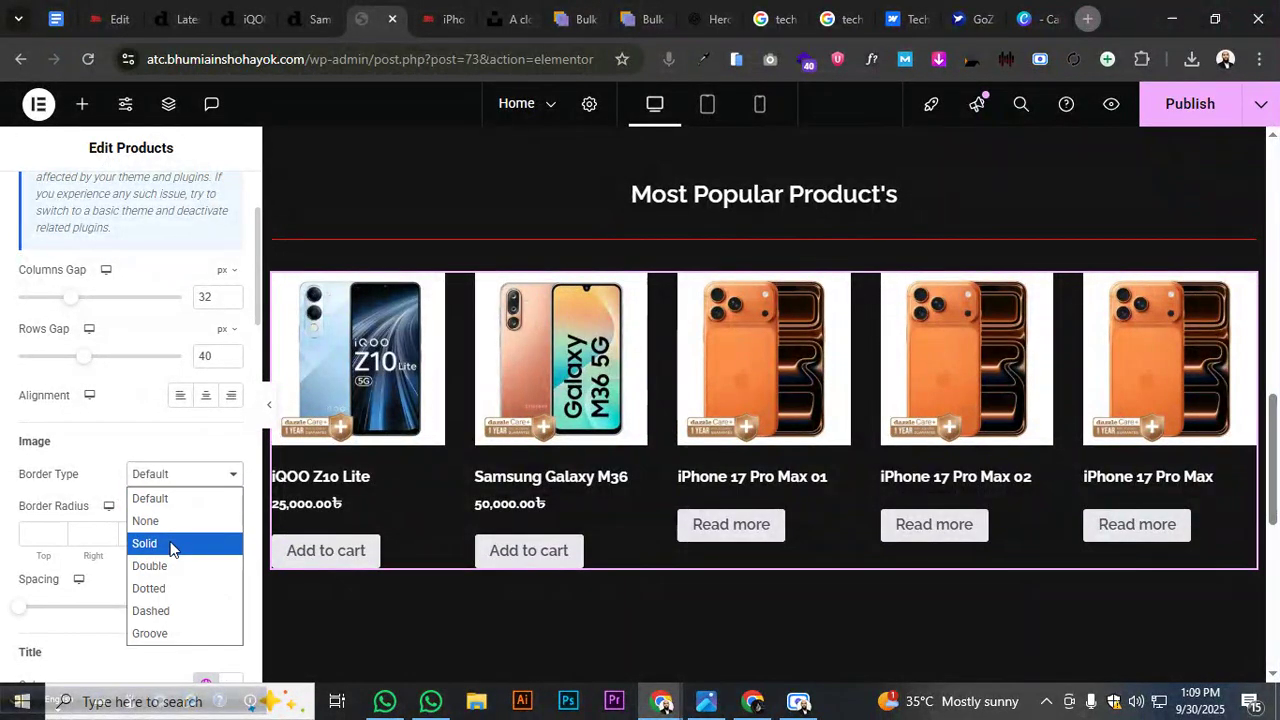
pyautogui.click(170, 545)
pyautogui.click(181, 537)
pyautogui.write('1')
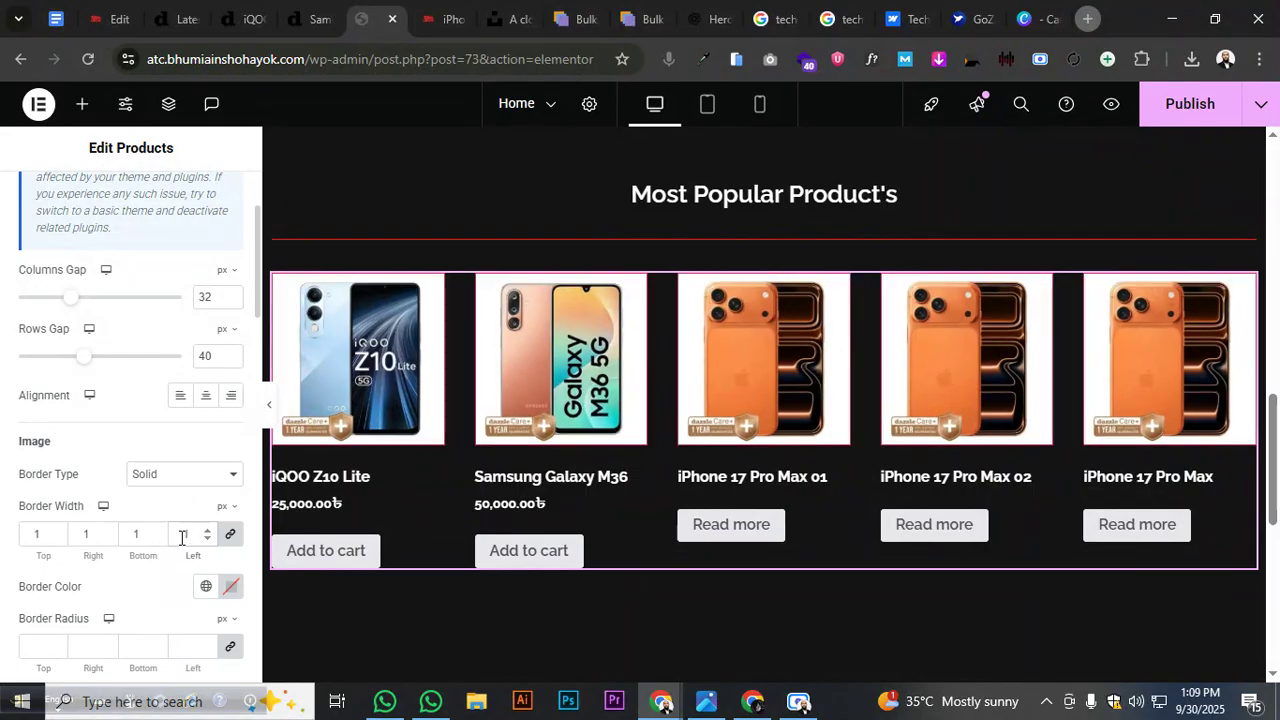
pyautogui.click(207, 586)
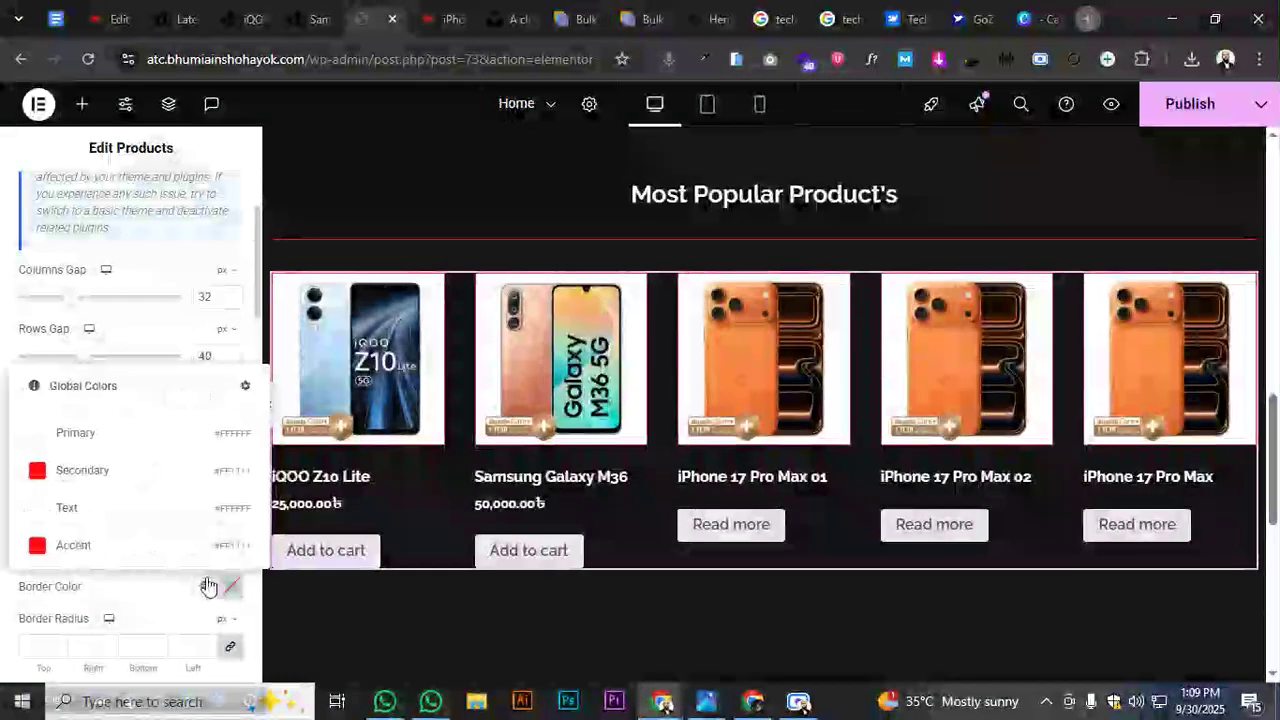
pyautogui.click(128, 473)
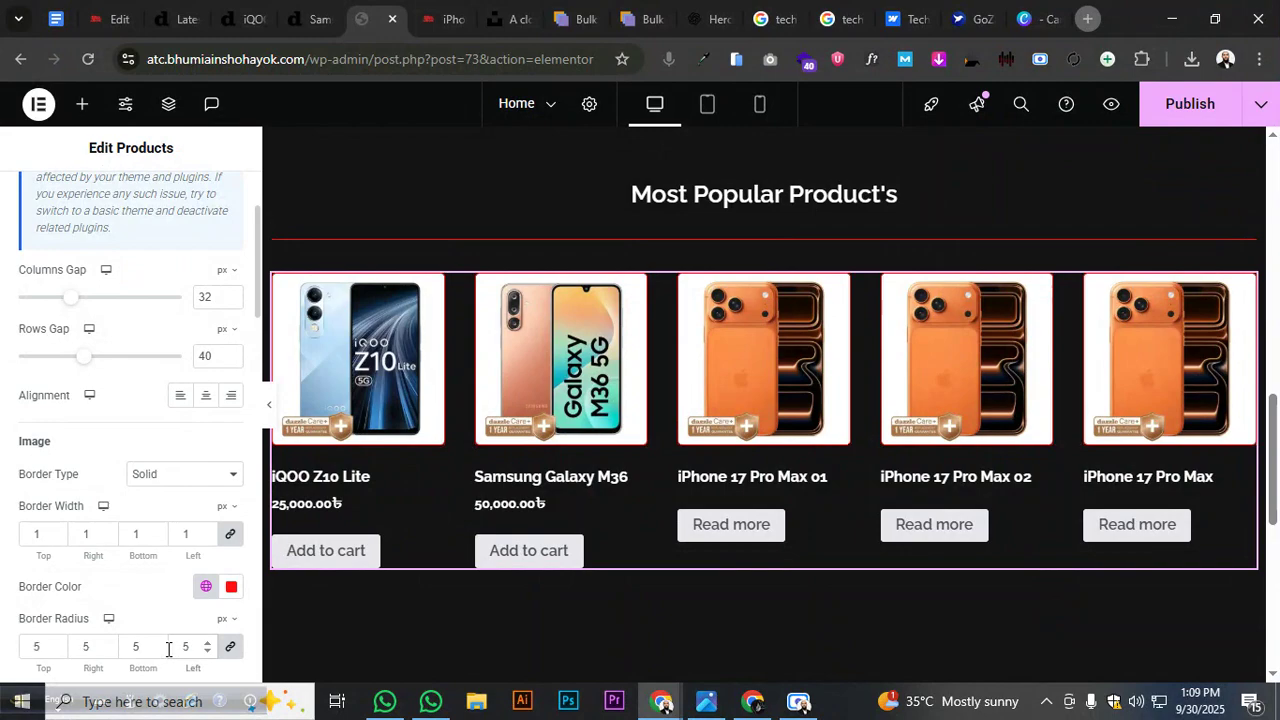
# Change the product images' border color to Primary and set the border width to 0 px on all sides
pyautogui.click(205, 588)
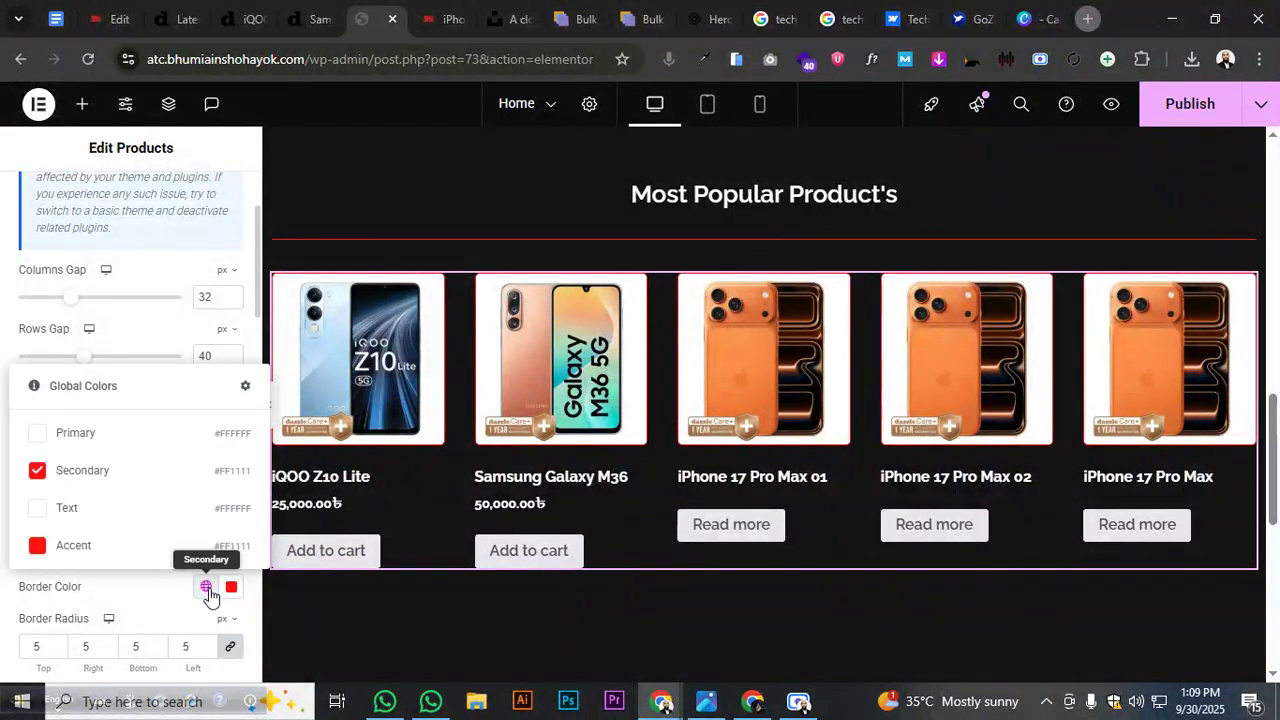
pyautogui.click(111, 440)
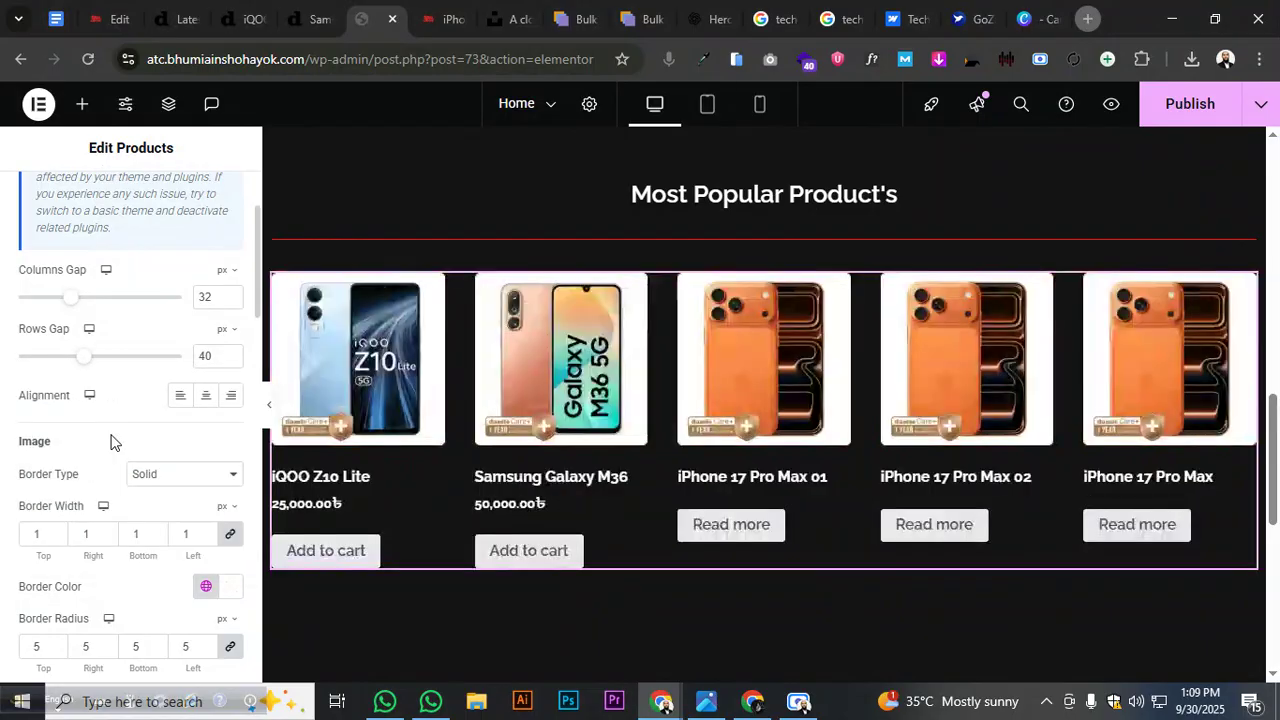
pyautogui.click(208, 540)
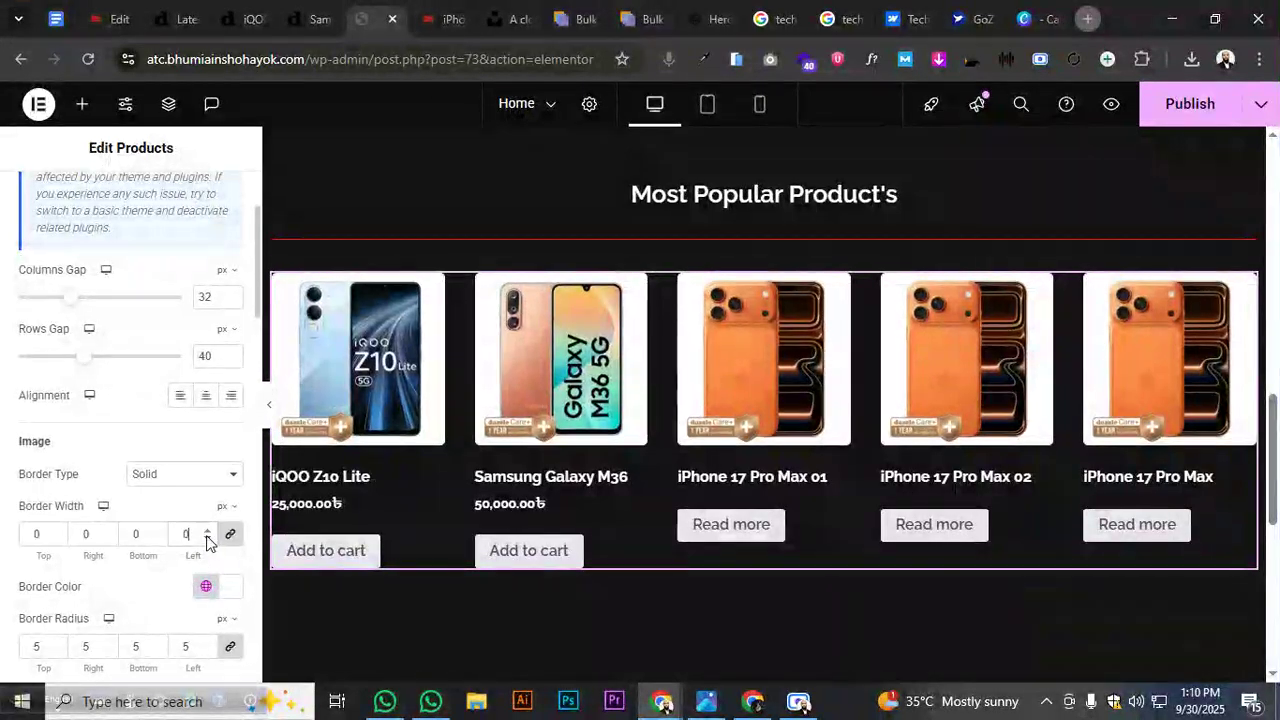
# Set the Price color of the product grid to the global Secondary color
pyautogui.scroll(-3, 124, 616)
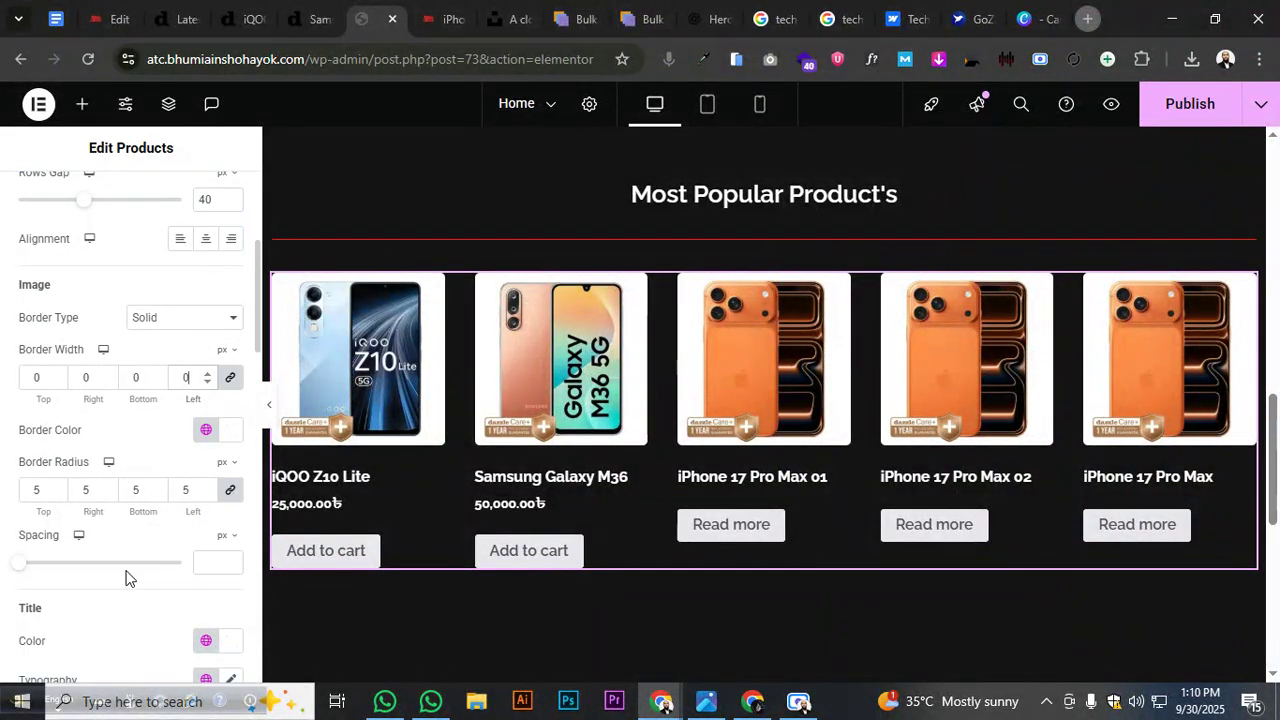
pyautogui.scroll(-3, 82, 571)
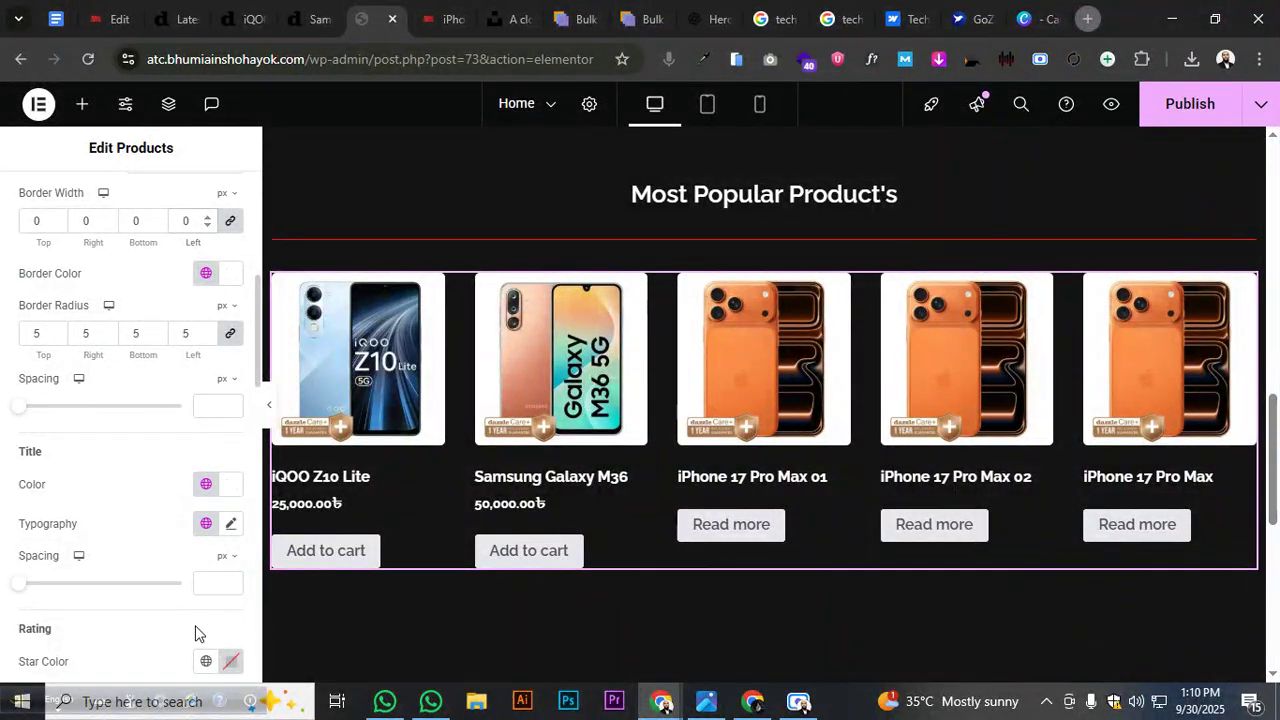
pyautogui.scroll(-3, 194, 628)
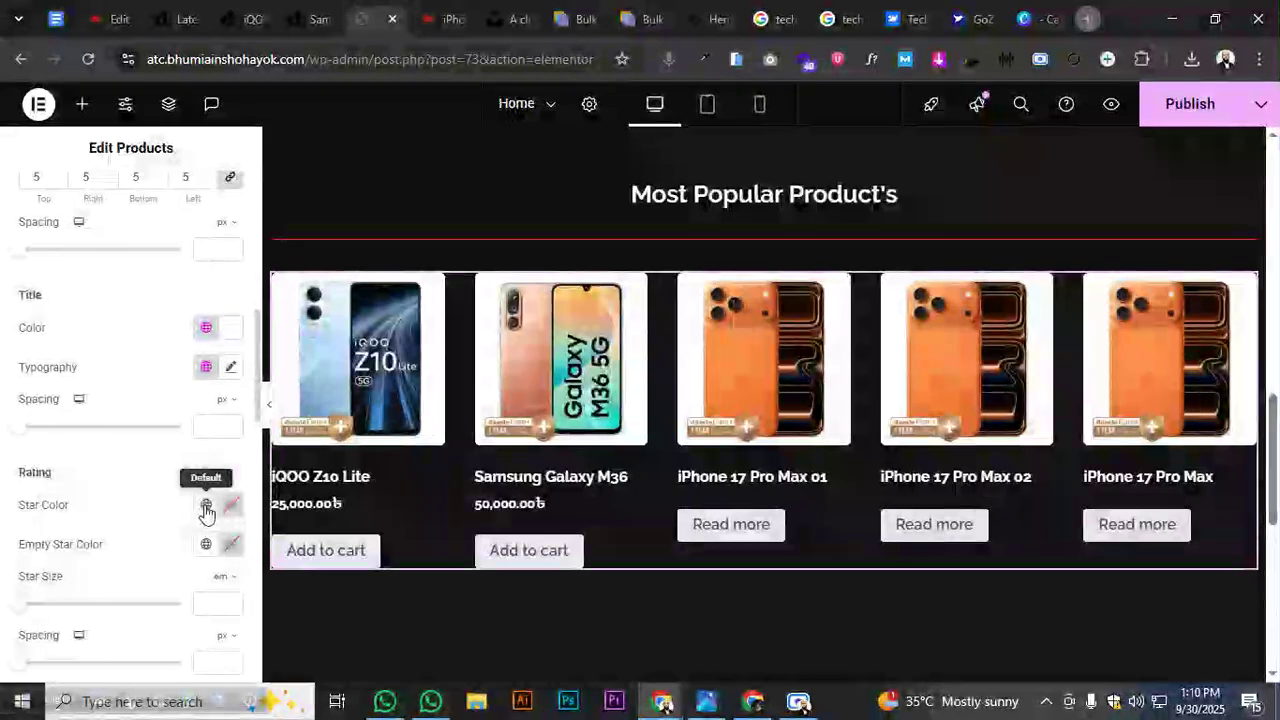
pyautogui.scroll(-3, 205, 505)
pyautogui.scroll(-3, 200, 497)
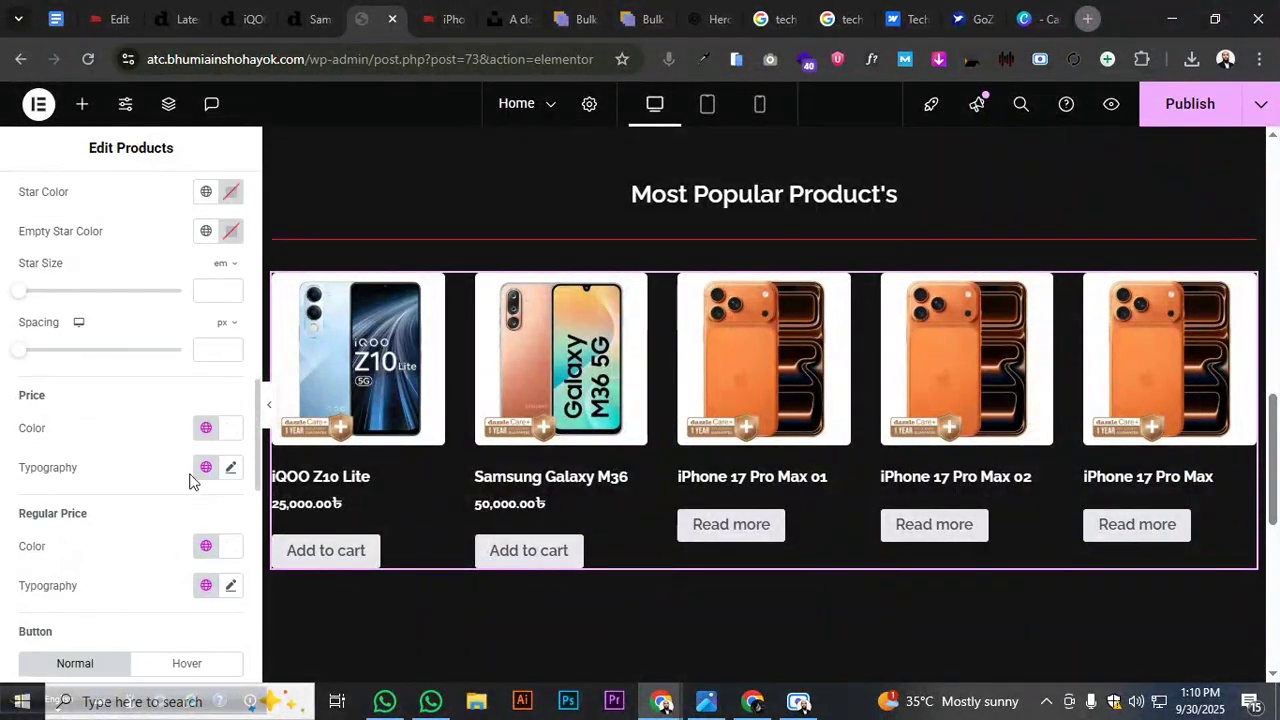
pyautogui.click(205, 430)
pyautogui.click(160, 549)
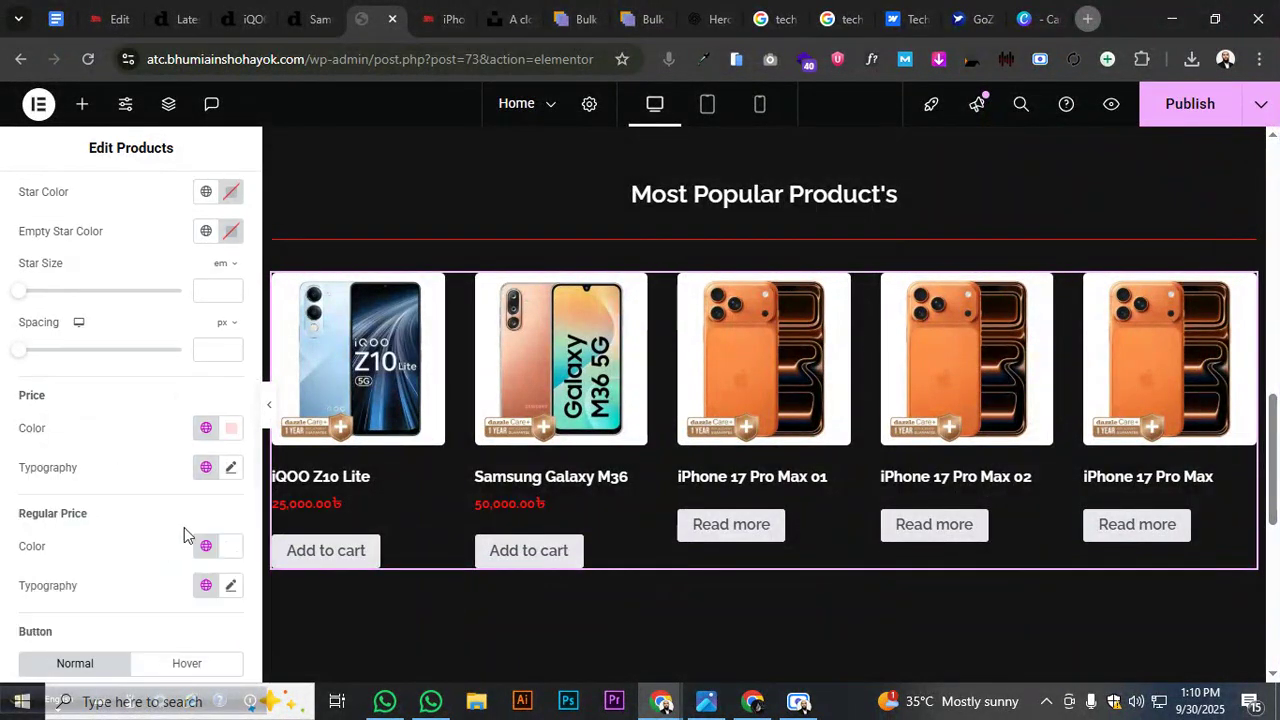
# Set the Price typography to the Poppins font family with weight 500 (Medium)
pyautogui.click(231, 470)
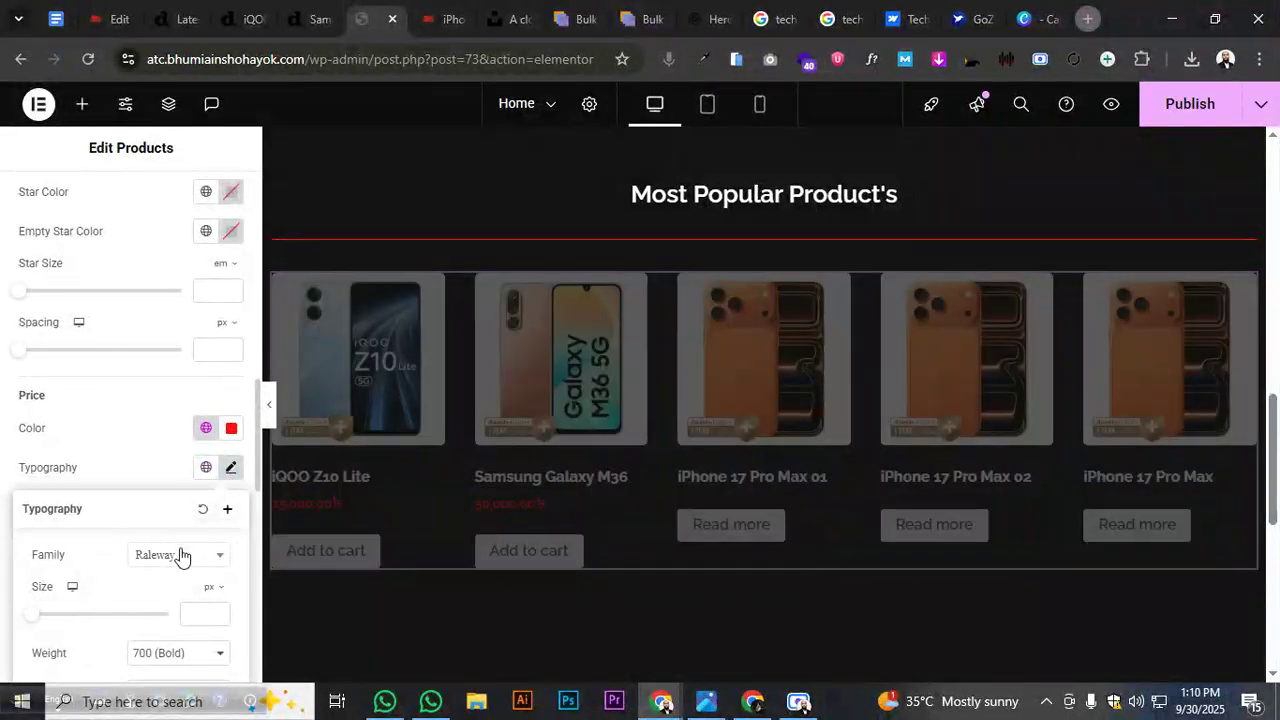
pyautogui.click(178, 555)
pyautogui.write('popp')
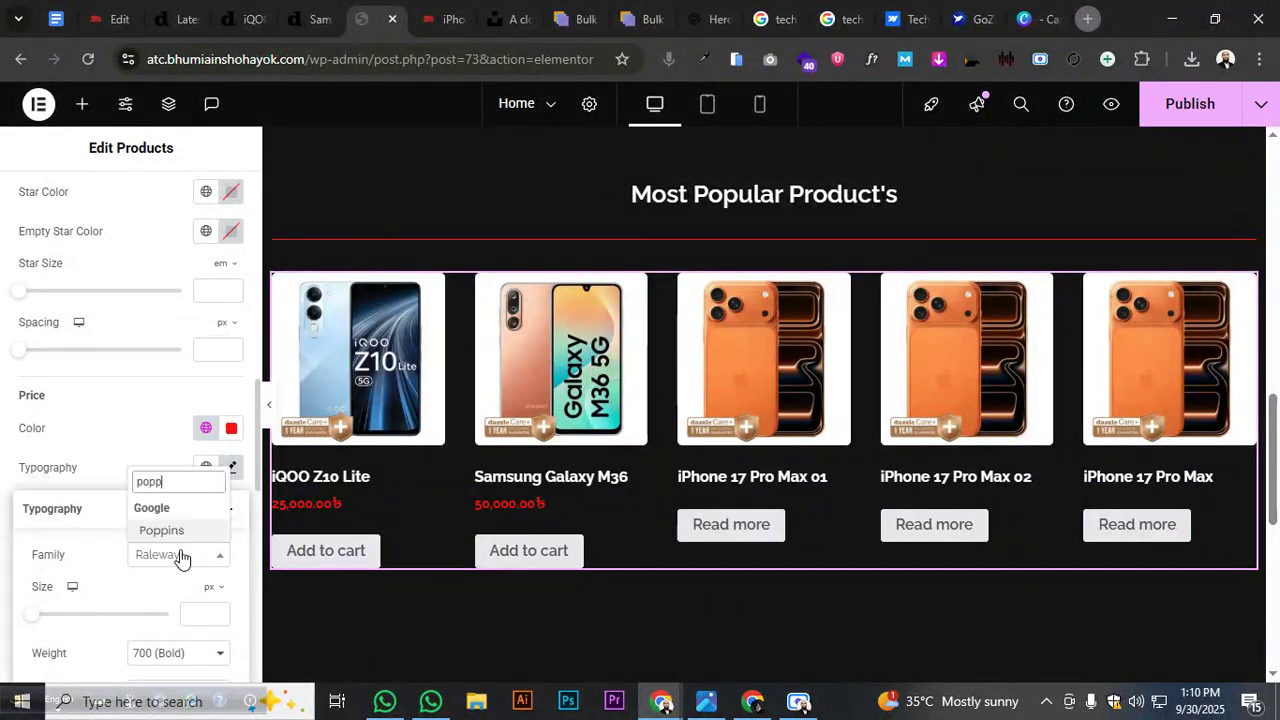
pyautogui.click(163, 530)
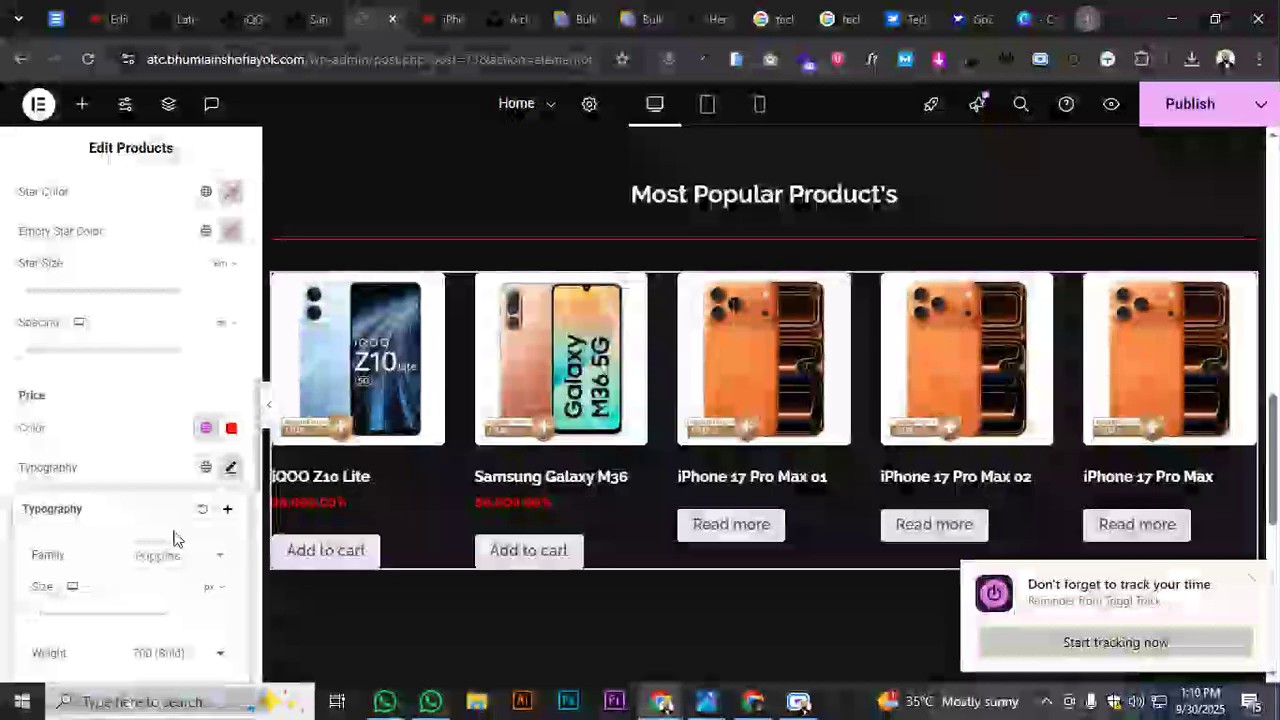
pyautogui.click(163, 652)
pyautogui.click(169, 470)
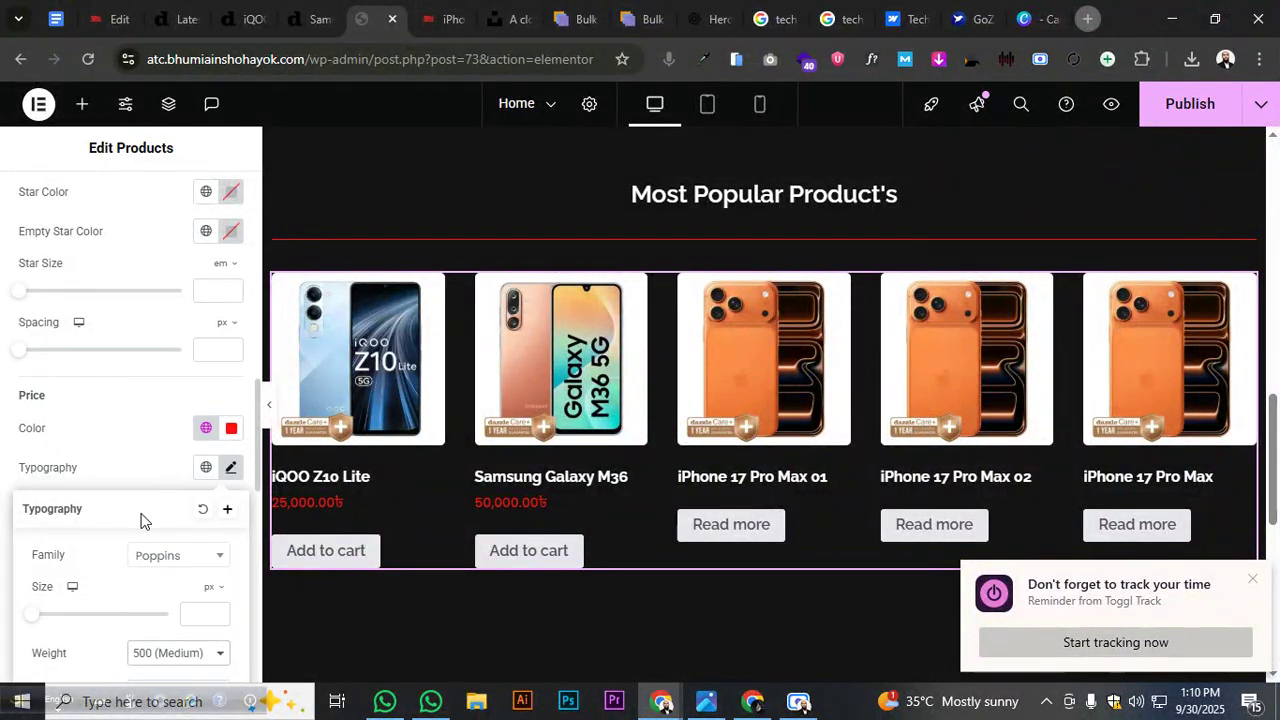
pyautogui.click(231, 467)
# Set the Regular Price color of the product grid to the global Secondary color
pyautogui.scroll(-5, 152, 503)
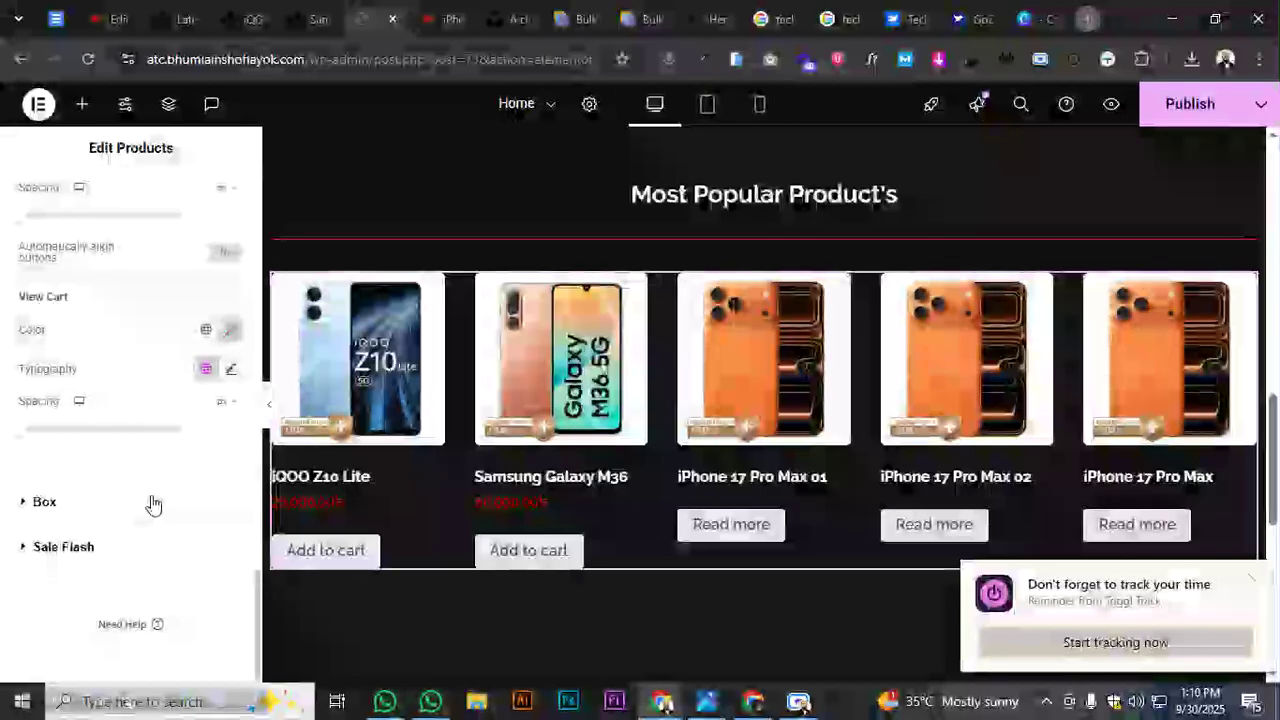
pyautogui.scroll(2, 178, 408)
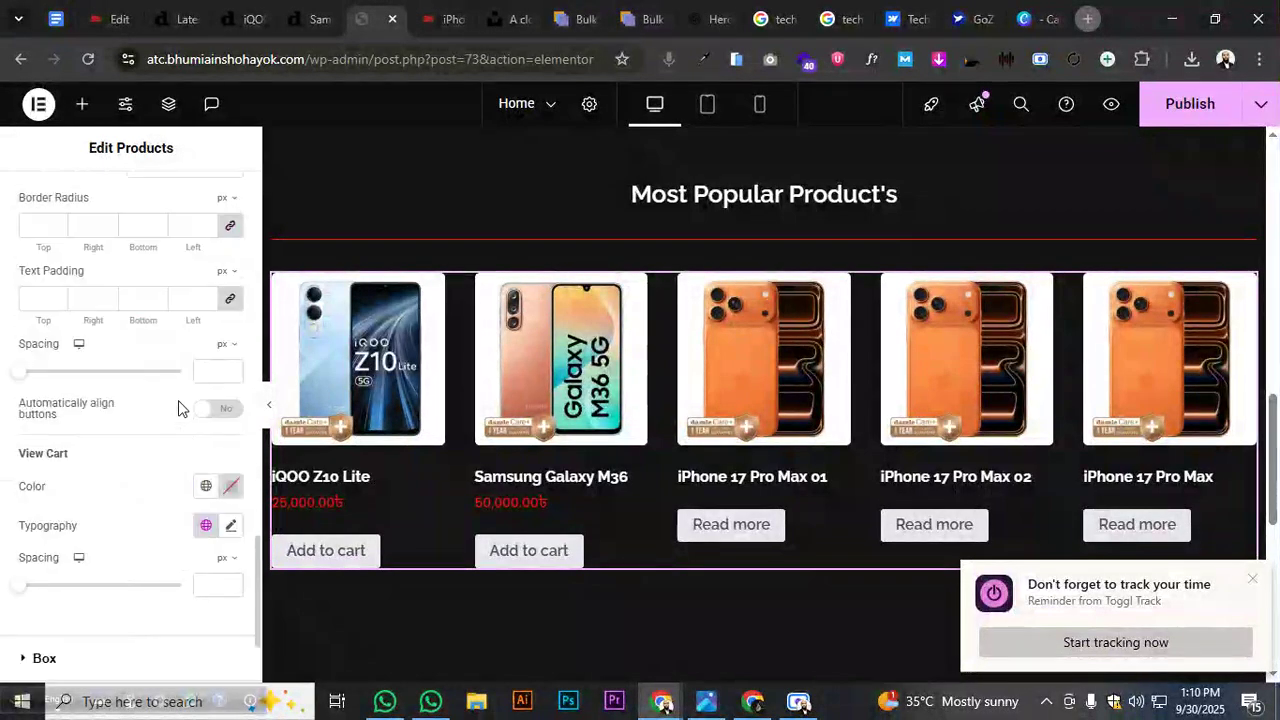
pyautogui.scroll(2, 168, 419)
pyautogui.scroll(4, 165, 422)
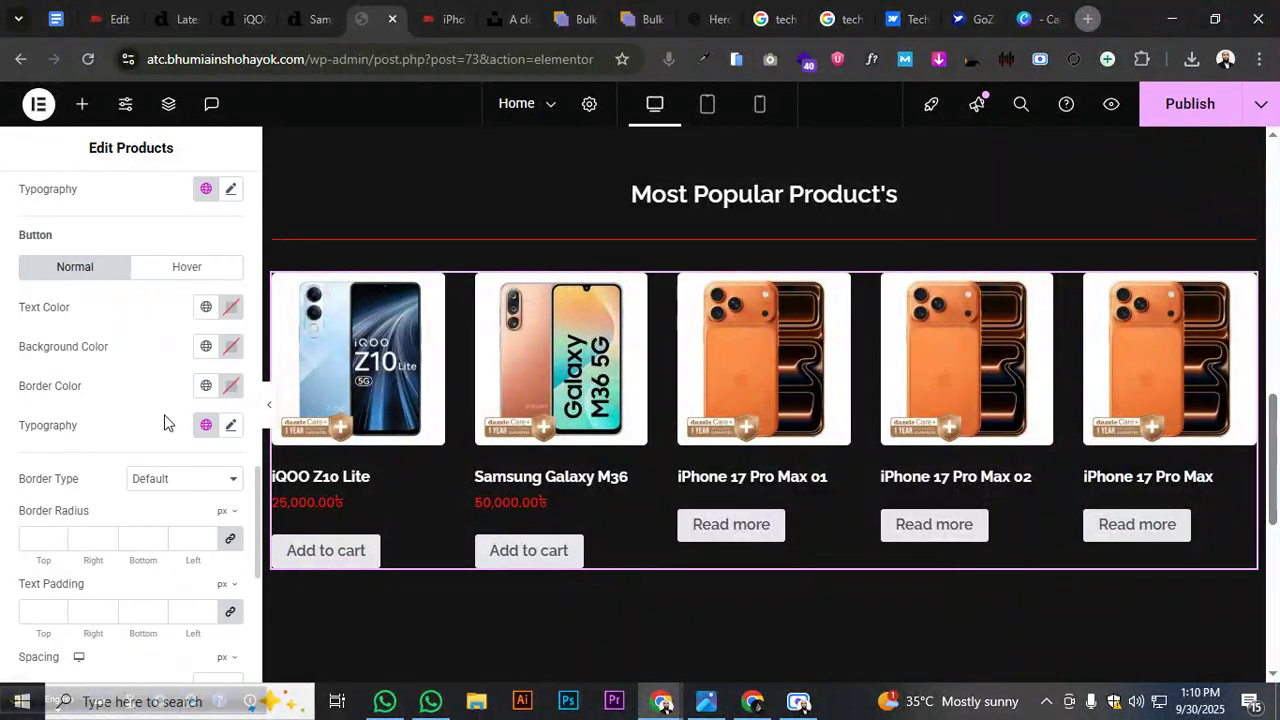
pyautogui.scroll(2, 160, 423)
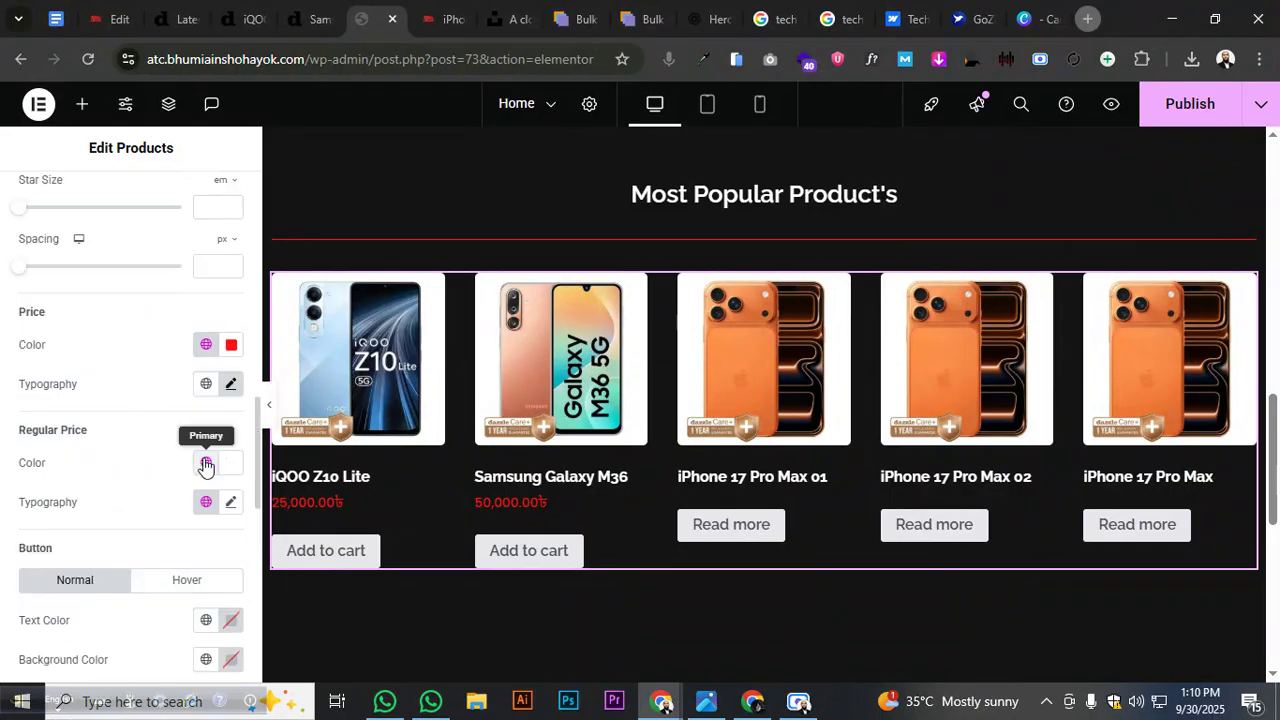
pyautogui.click(205, 465)
pyautogui.click(110, 360)
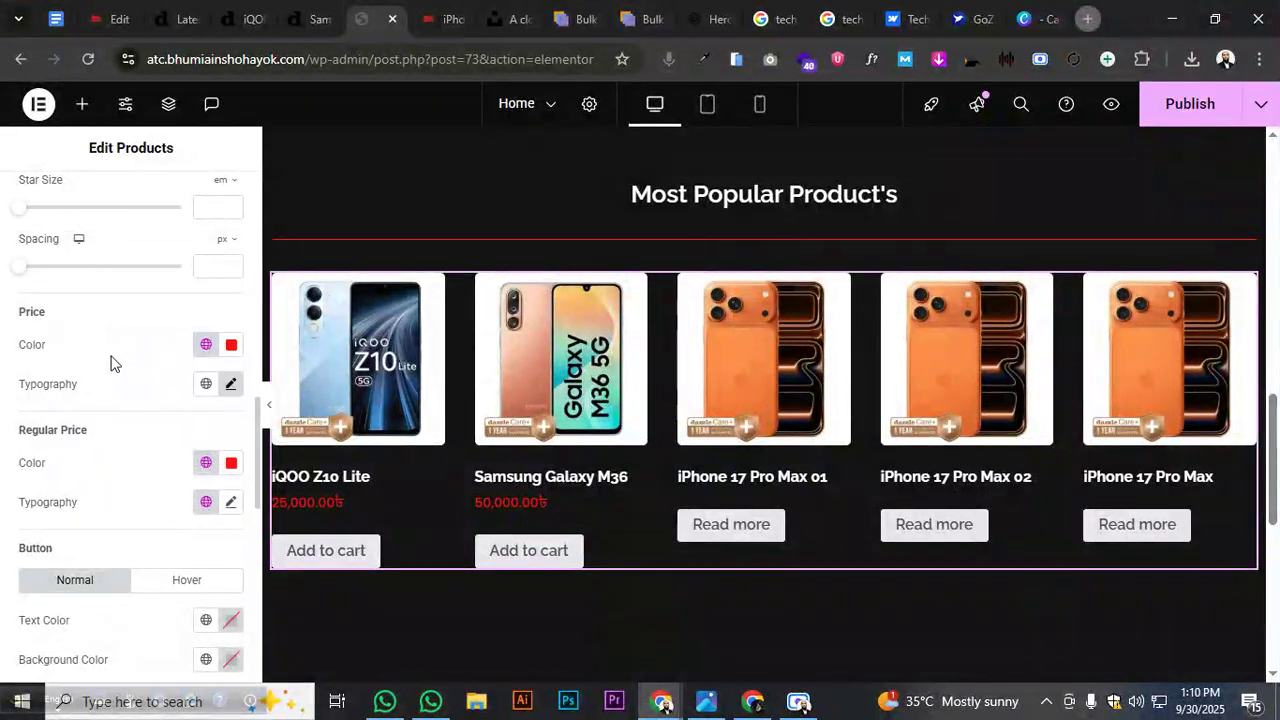
# Try the global Primary color on the product Price text and restore it to Secondary
pyautogui.click(205, 344)
pyautogui.click(125, 446)
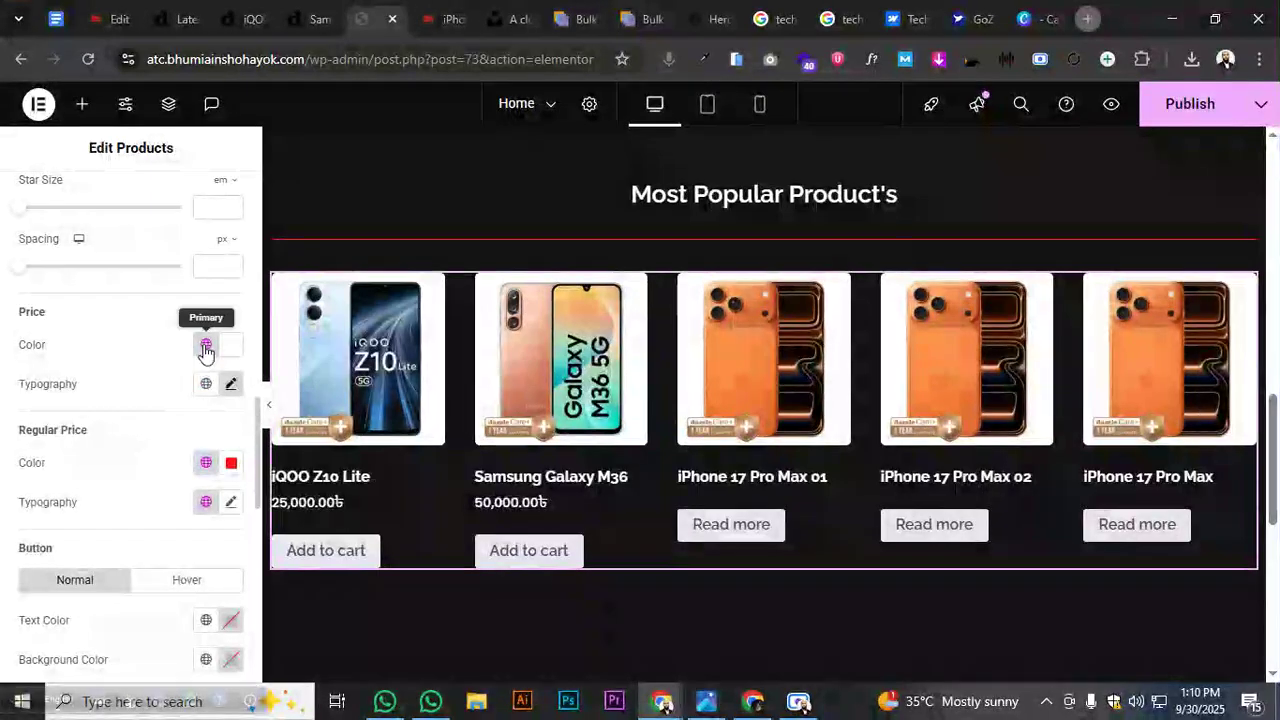
pyautogui.click(205, 344)
pyautogui.click(117, 466)
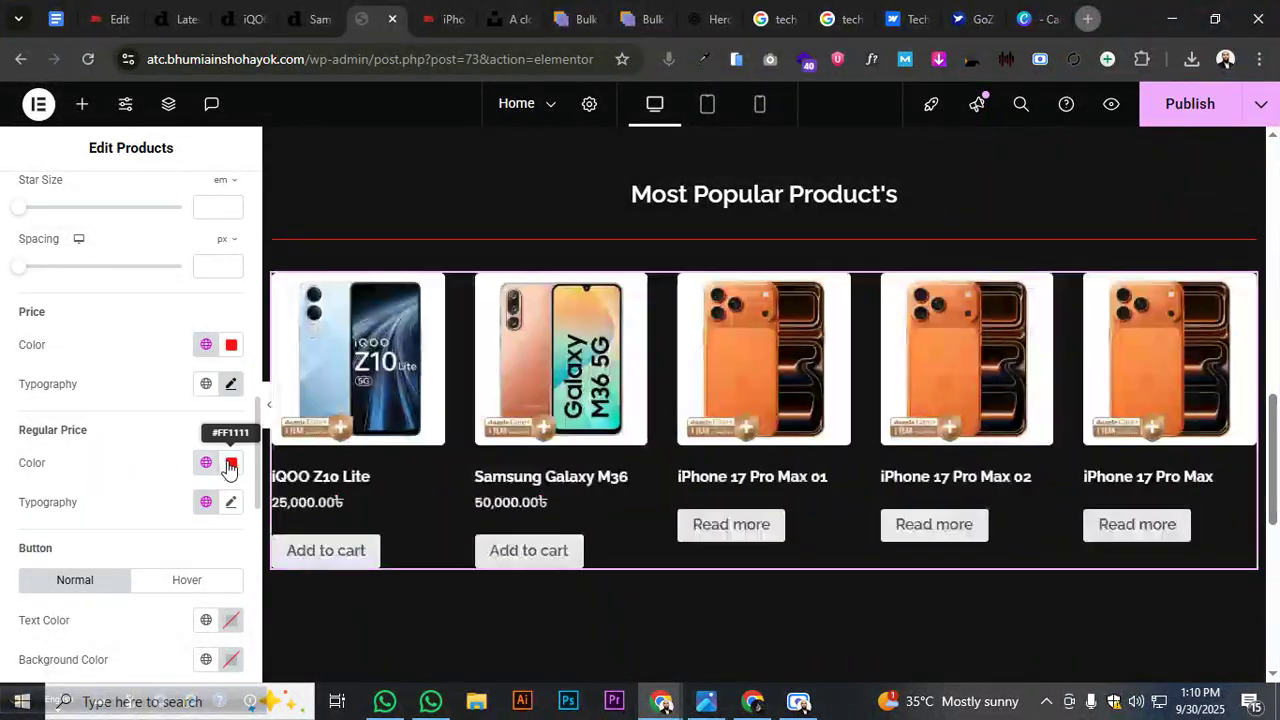
# Set the Regular Price typography to the Poppins font family and check the Price typography settings
pyautogui.scroll(-2, 130, 480)
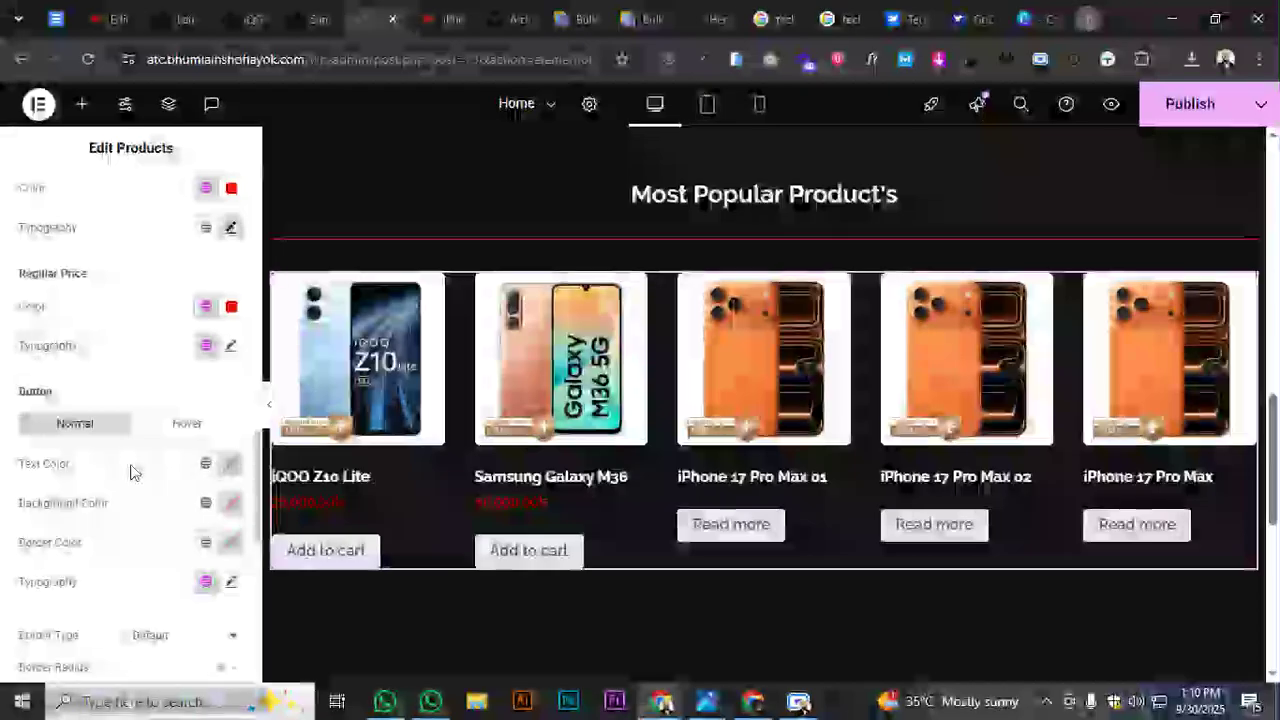
pyautogui.scroll(-2, 157, 420)
pyautogui.scroll(4, 160, 420)
pyautogui.scroll(2, 213, 387)
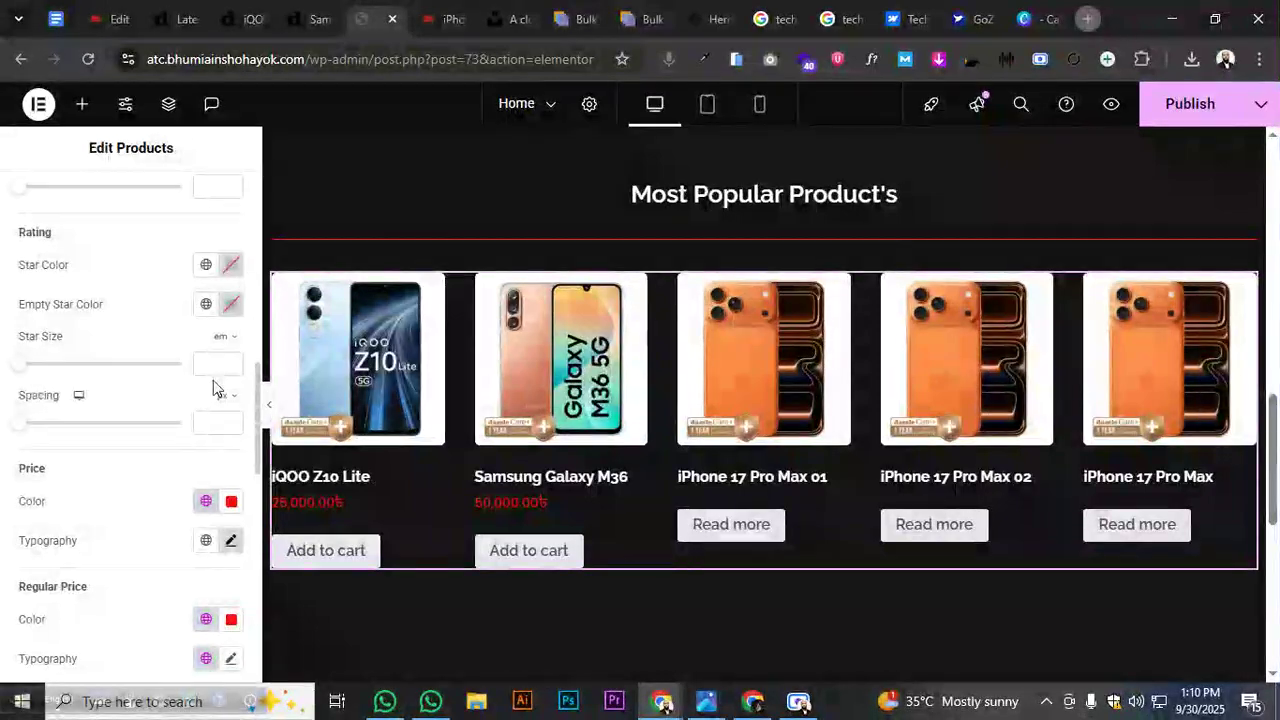
pyautogui.click(231, 657)
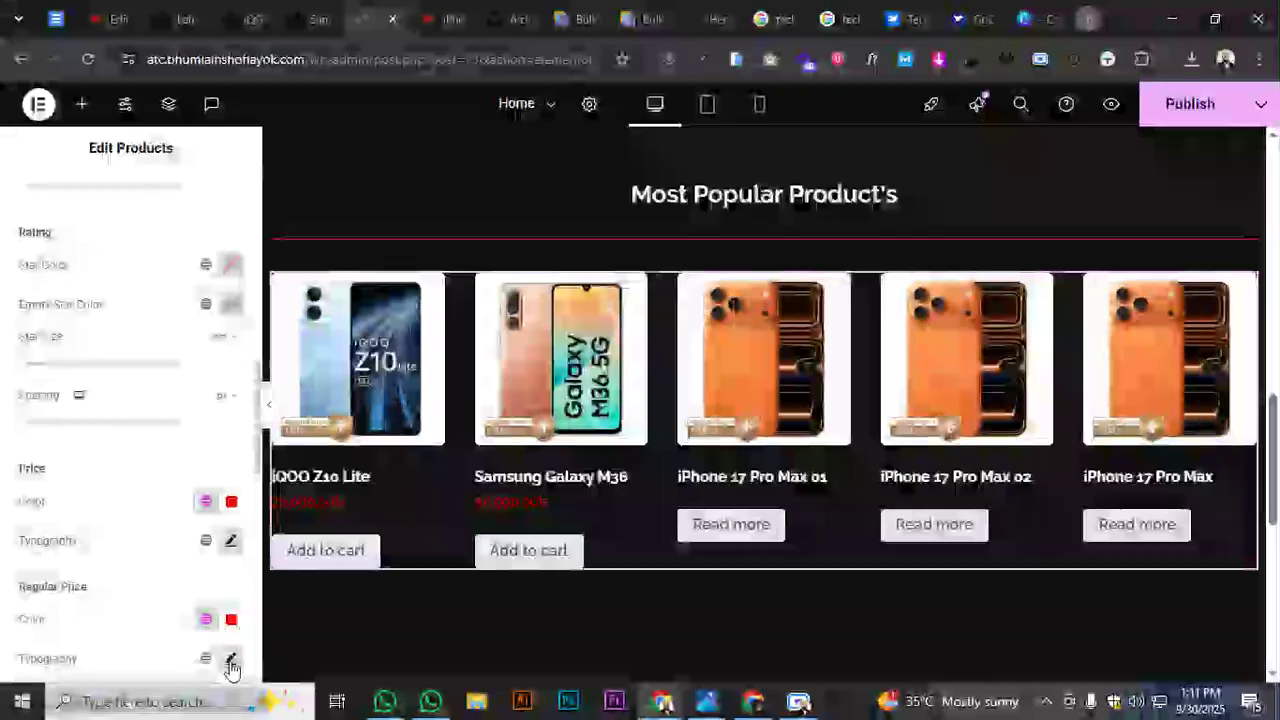
pyautogui.scroll(-2, 229, 670)
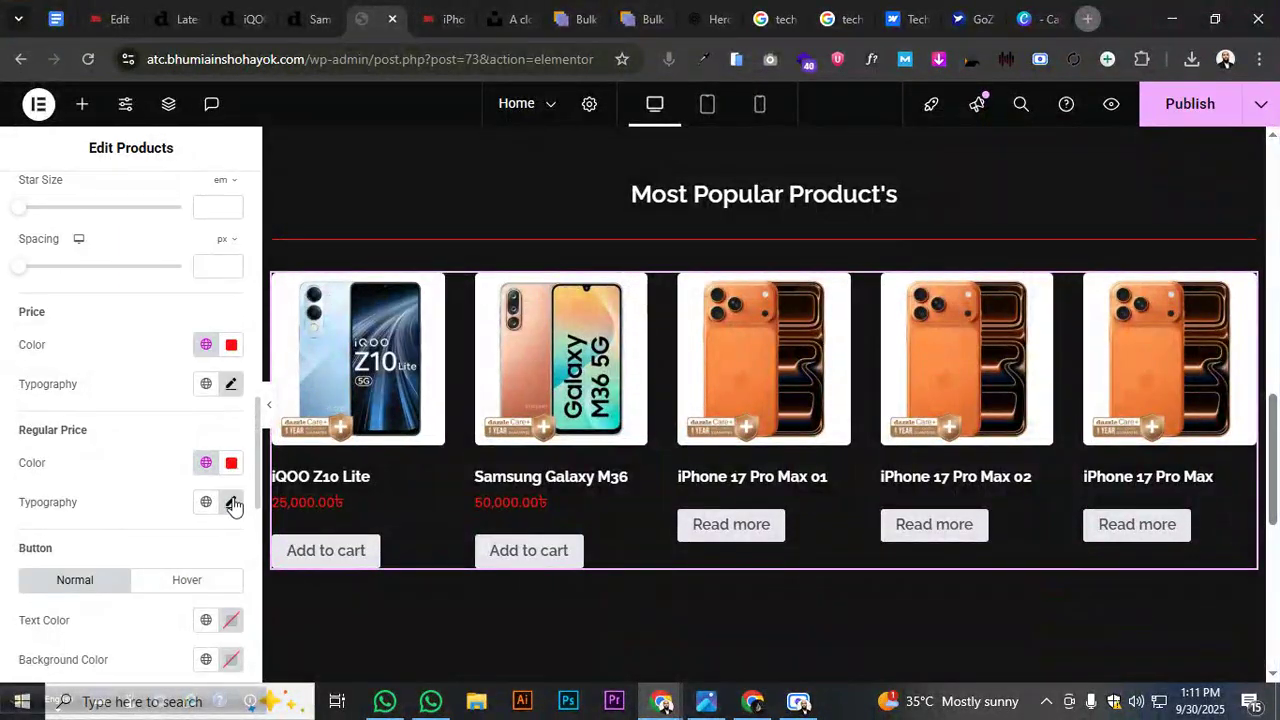
pyautogui.click(231, 502)
pyautogui.click(199, 601)
pyautogui.write('Popp')
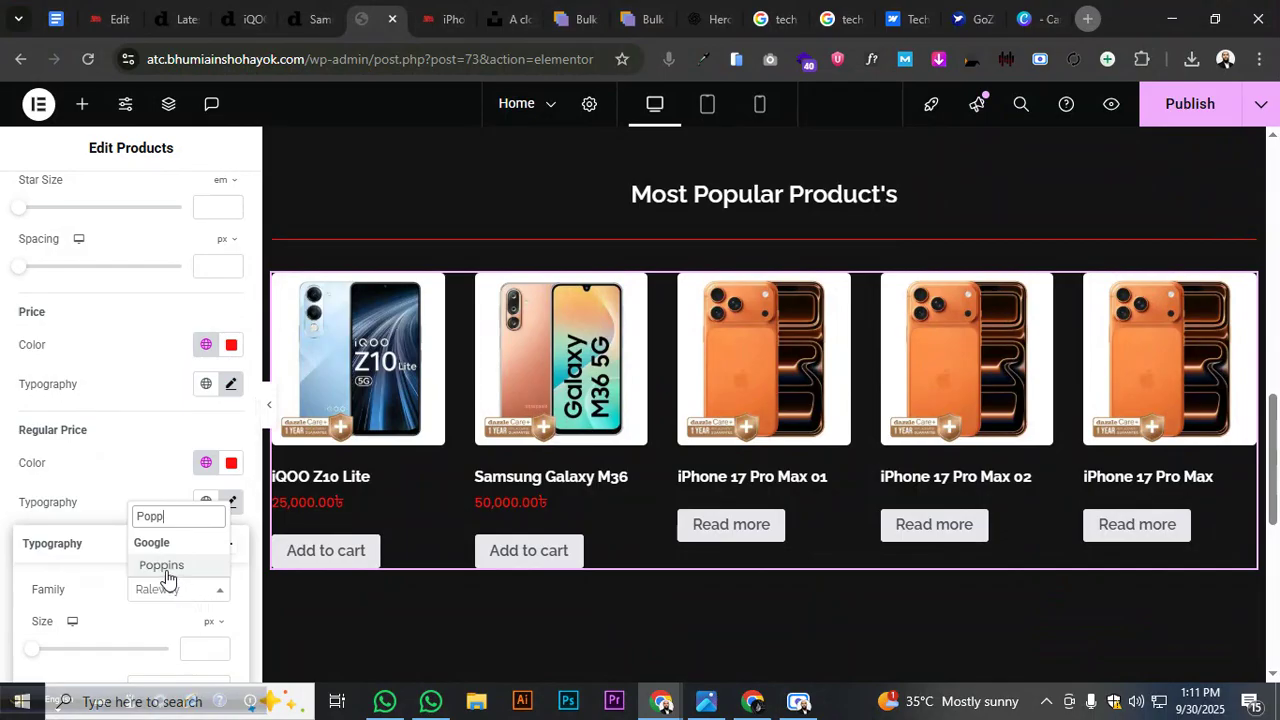
pyautogui.click(164, 566)
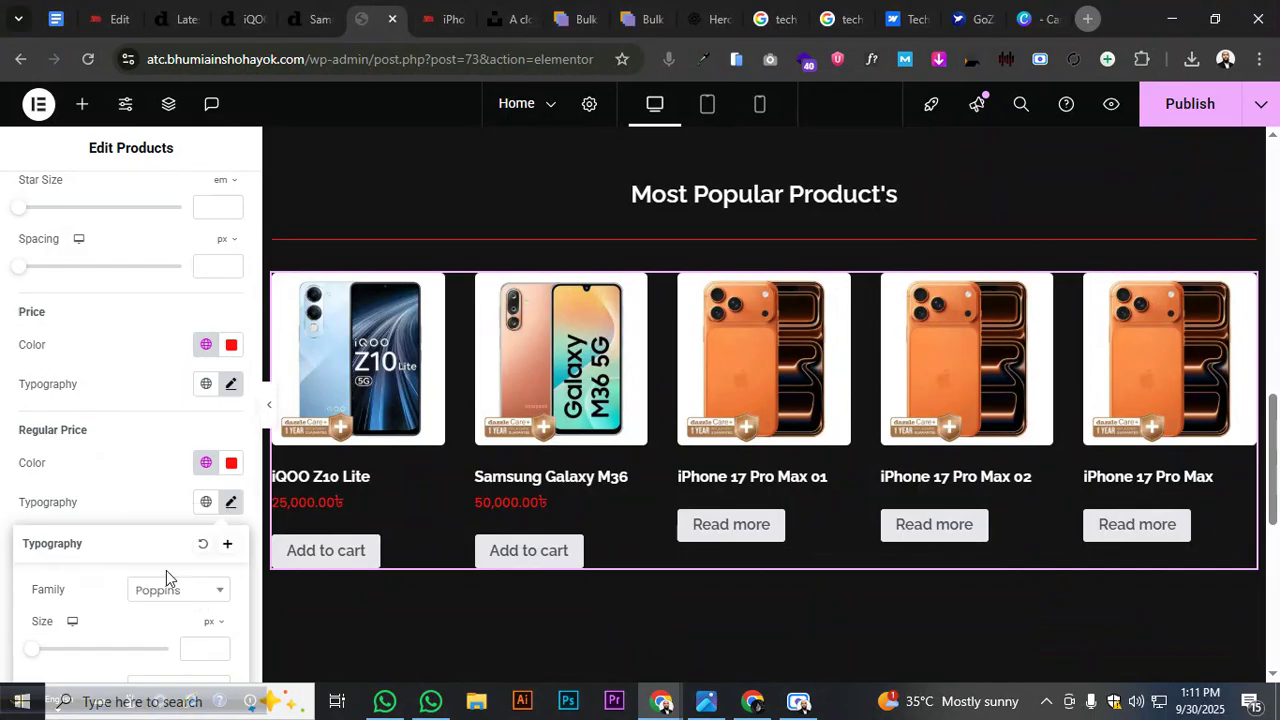
pyautogui.click(166, 443)
pyautogui.click(231, 386)
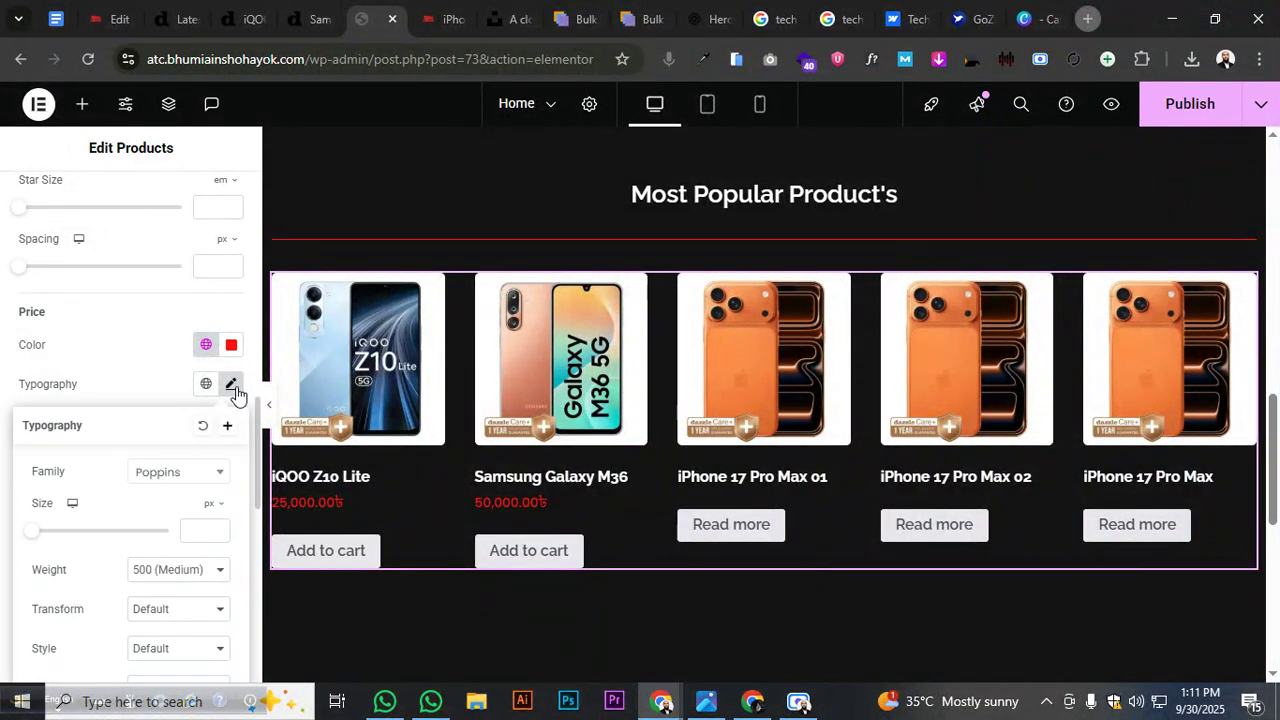
pyautogui.click(232, 387)
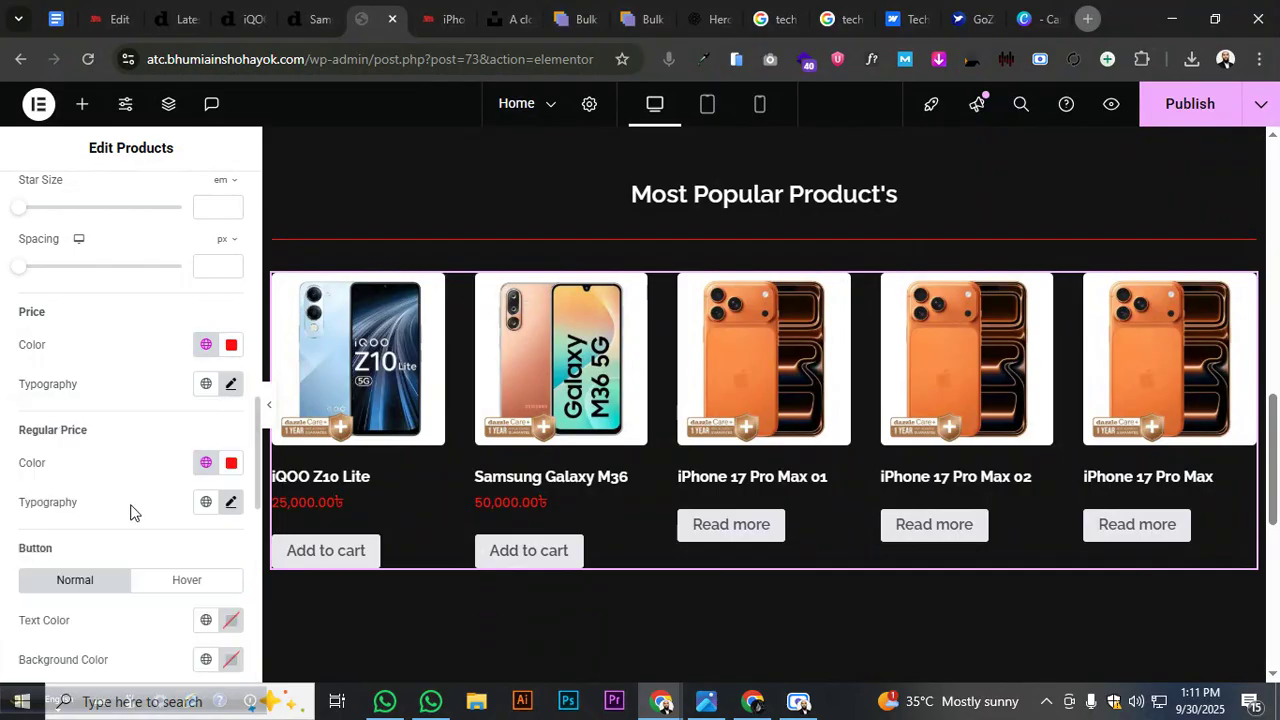
pyautogui.scroll(-10, 123, 512)
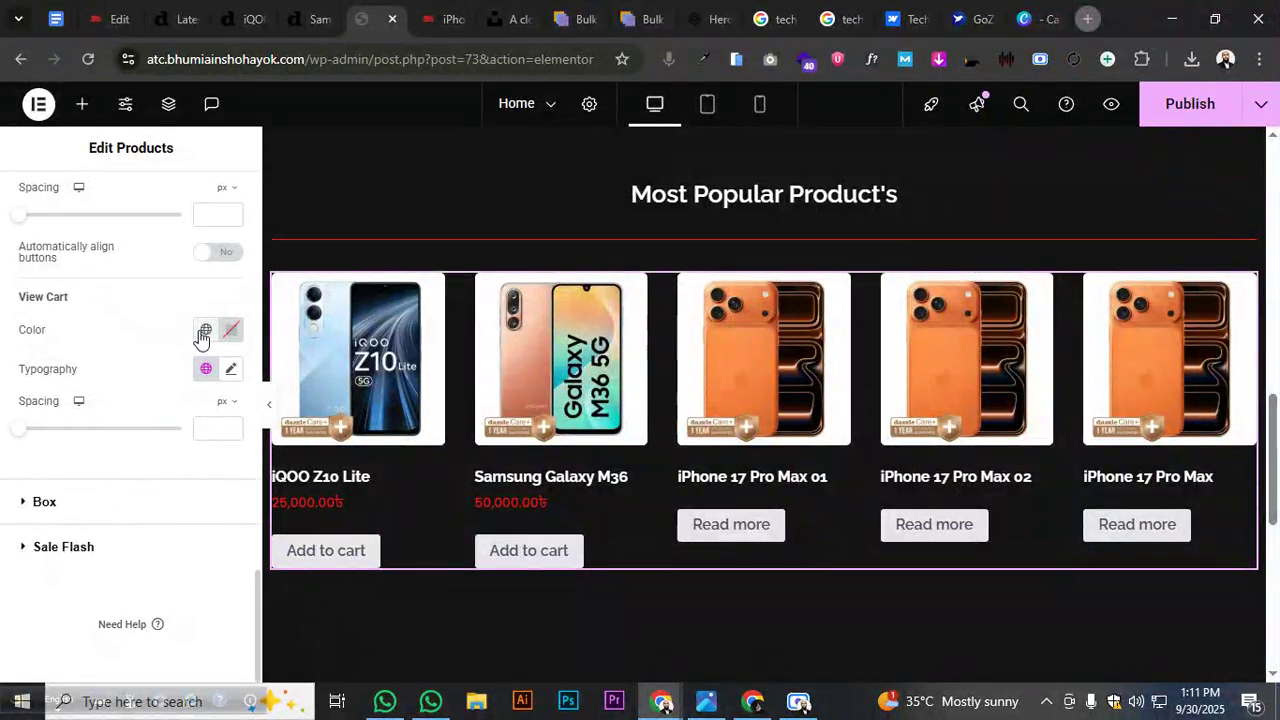
# Set the product buttons' text and border colors to the global Primary color and their background to the global Secondary color
pyautogui.scroll(3, 183, 400)
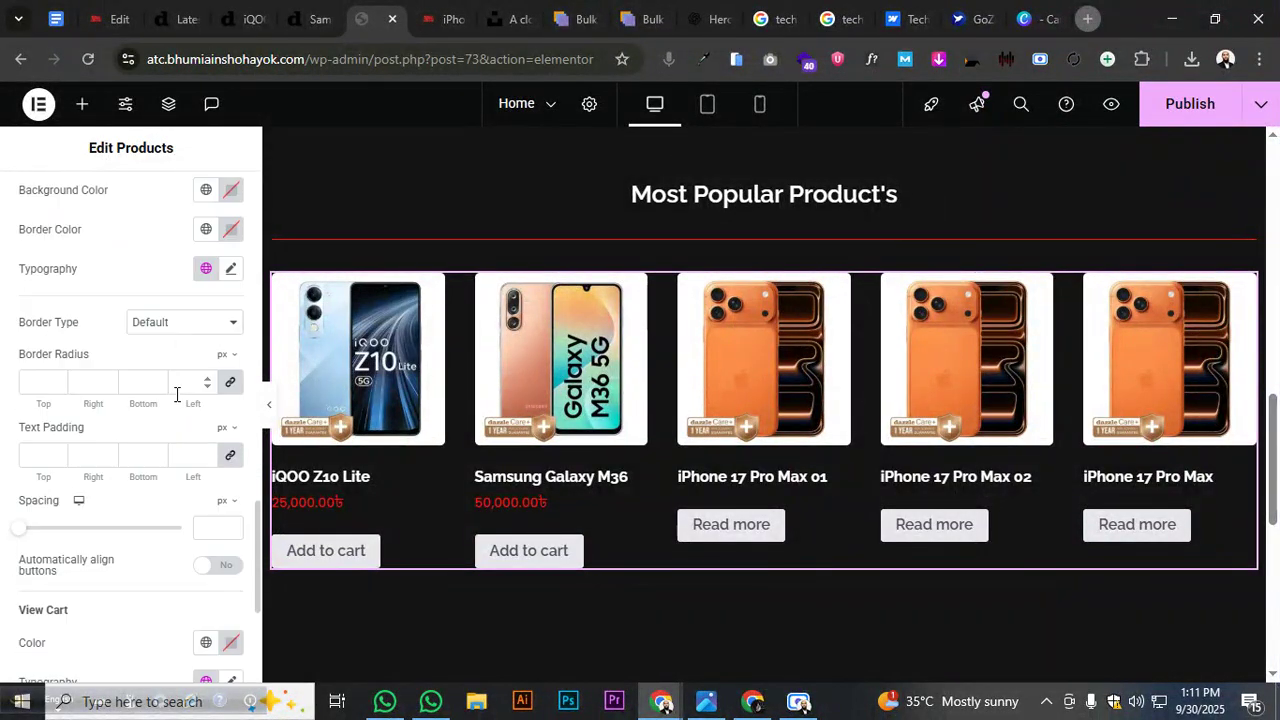
pyautogui.scroll(5, 176, 394)
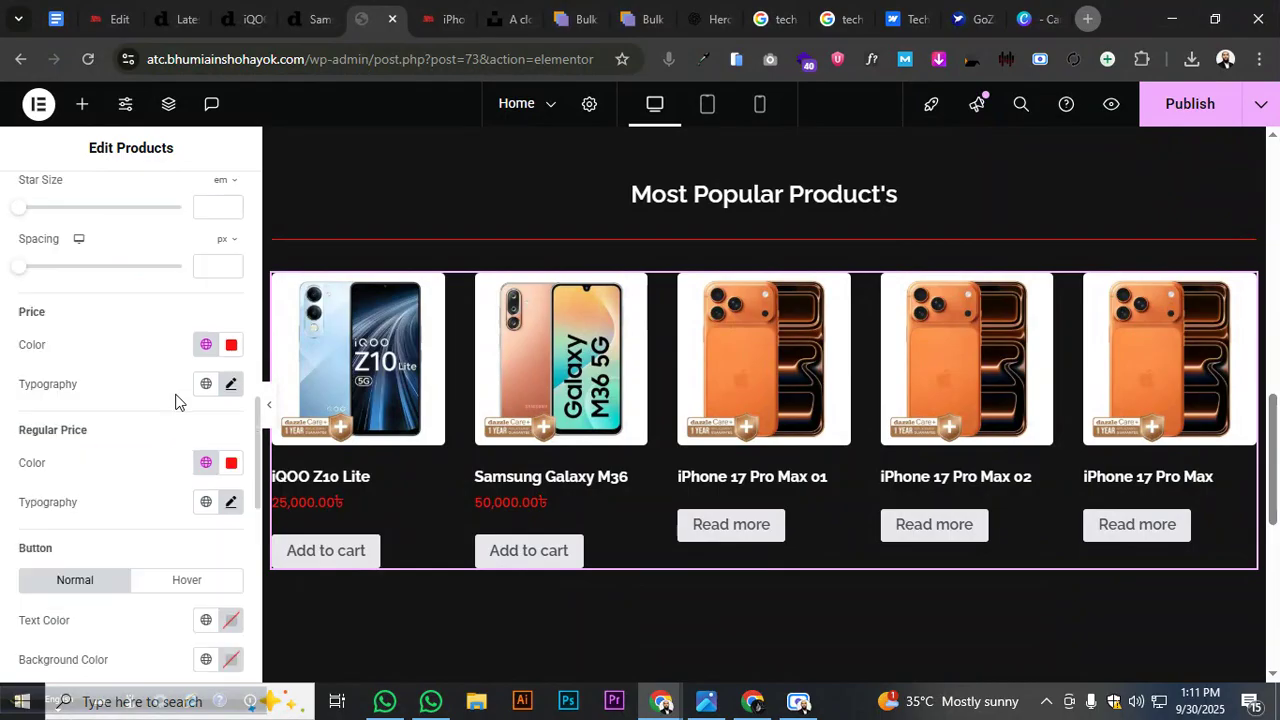
pyautogui.scroll(-3, 175, 401)
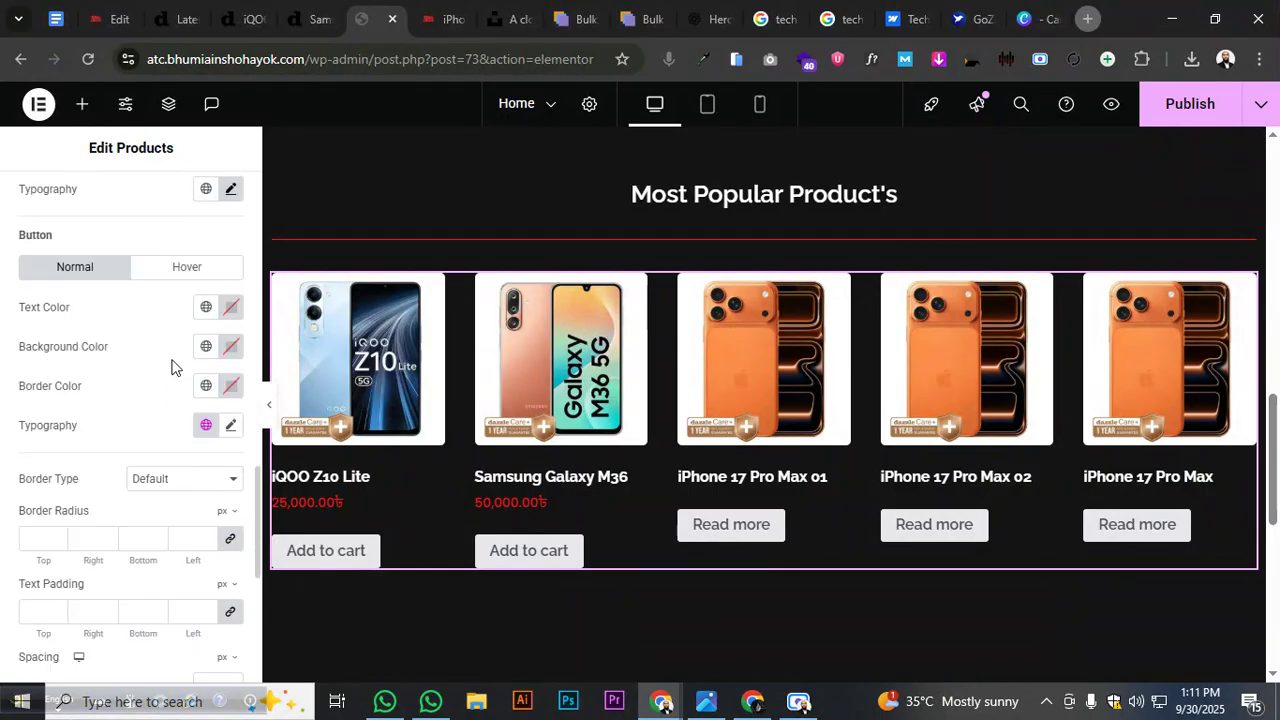
pyautogui.click(206, 307)
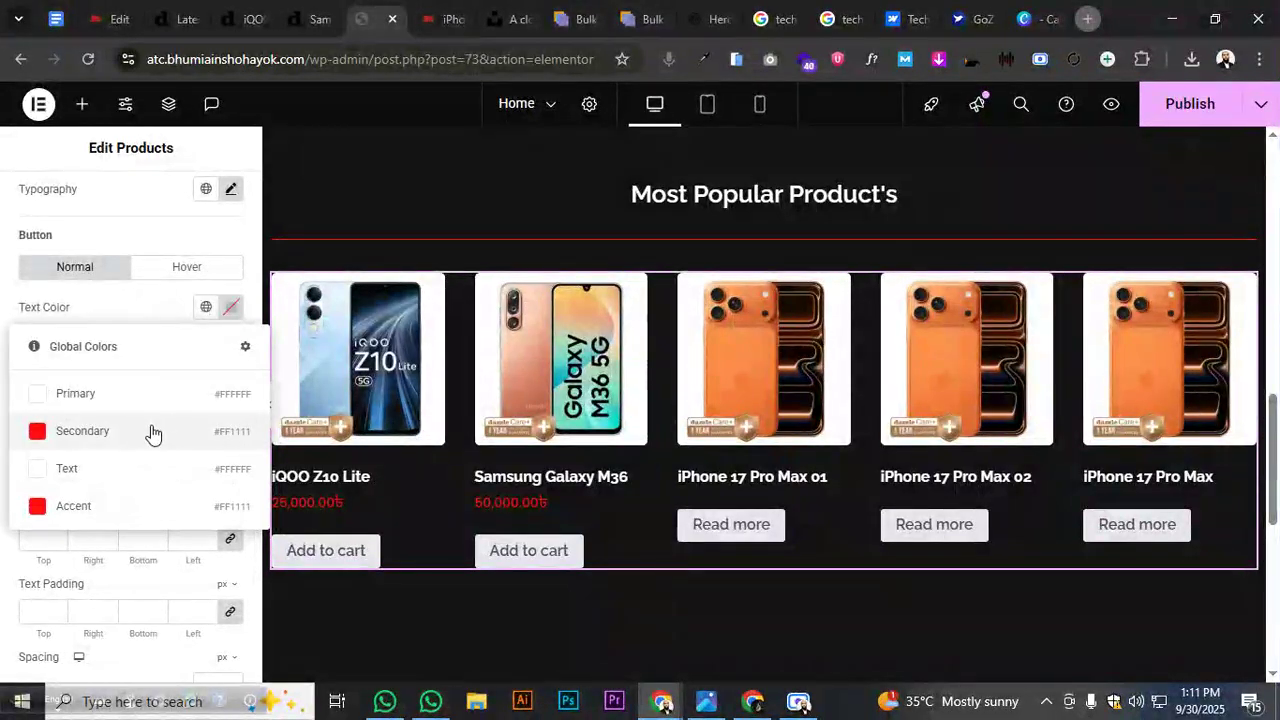
pyautogui.click(143, 396)
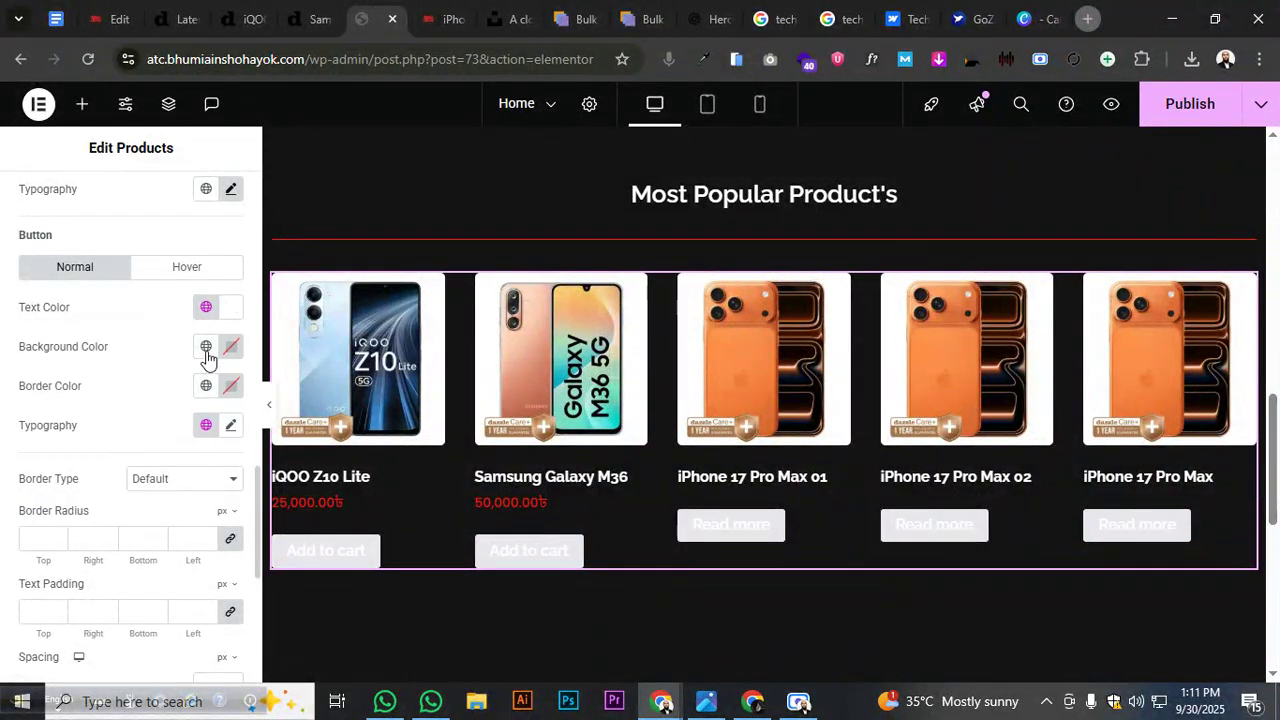
pyautogui.click(206, 347)
pyautogui.click(153, 466)
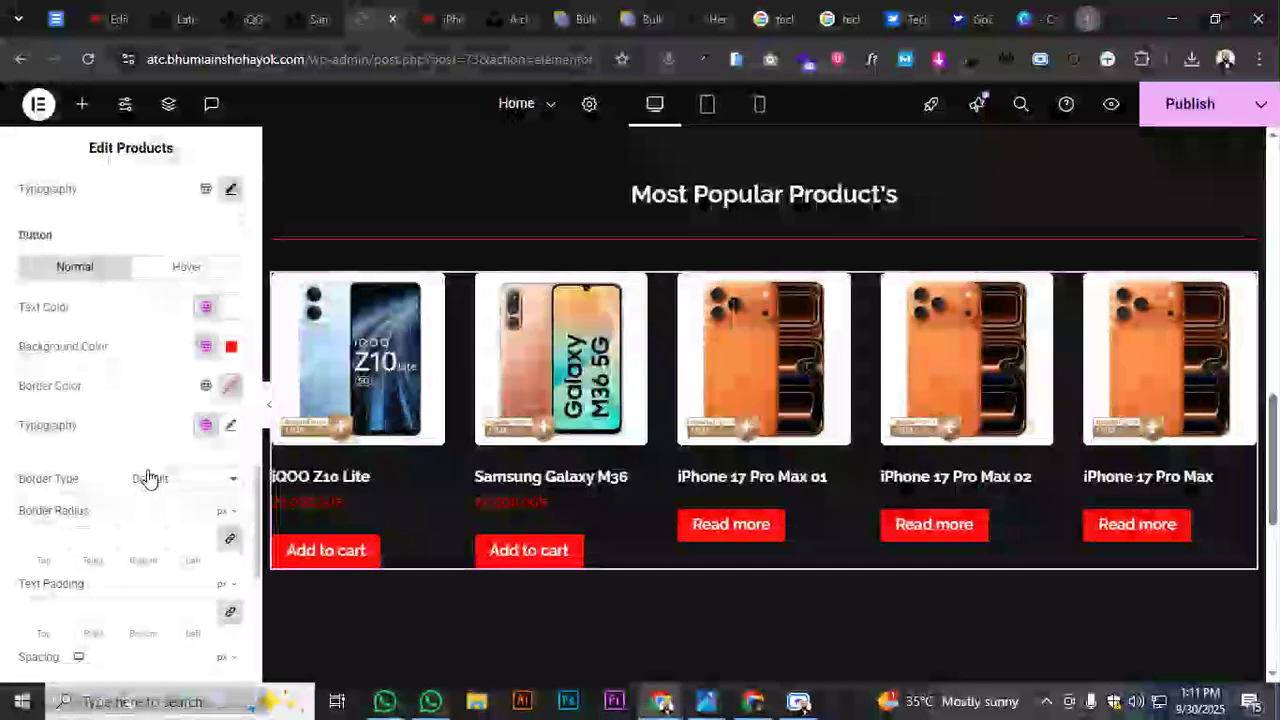
pyautogui.click(206, 387)
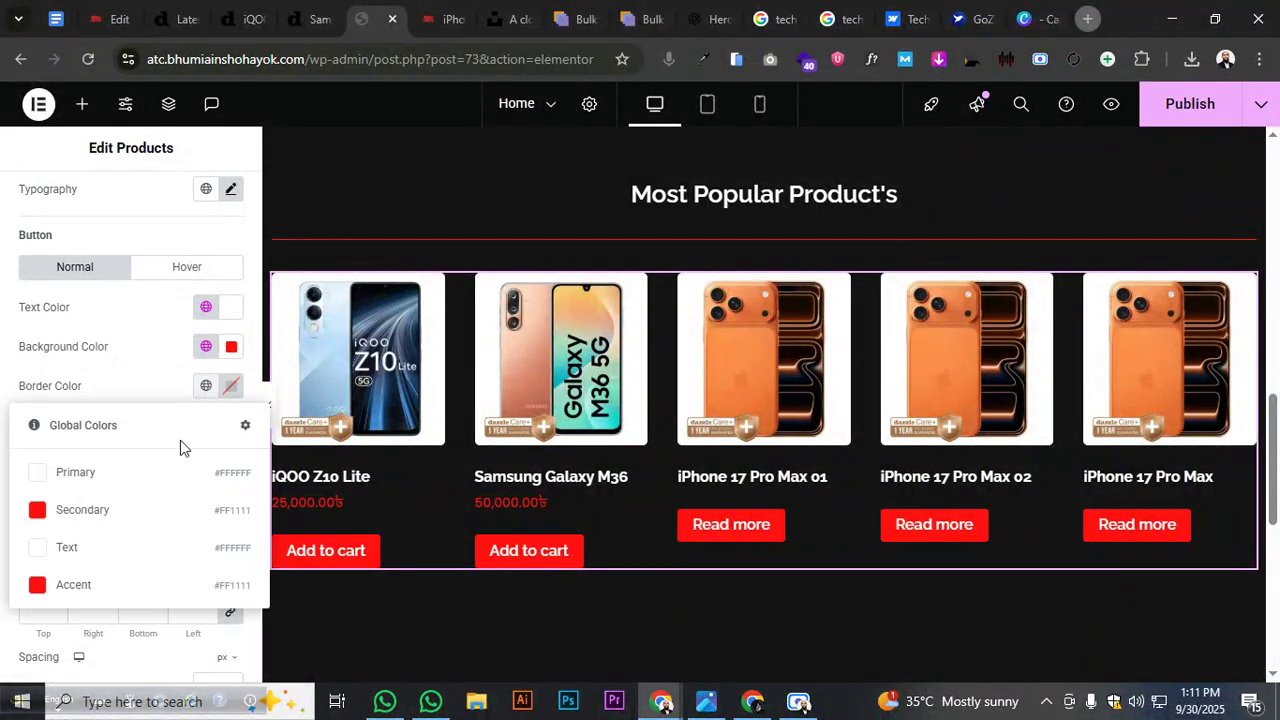
pyautogui.click(155, 488)
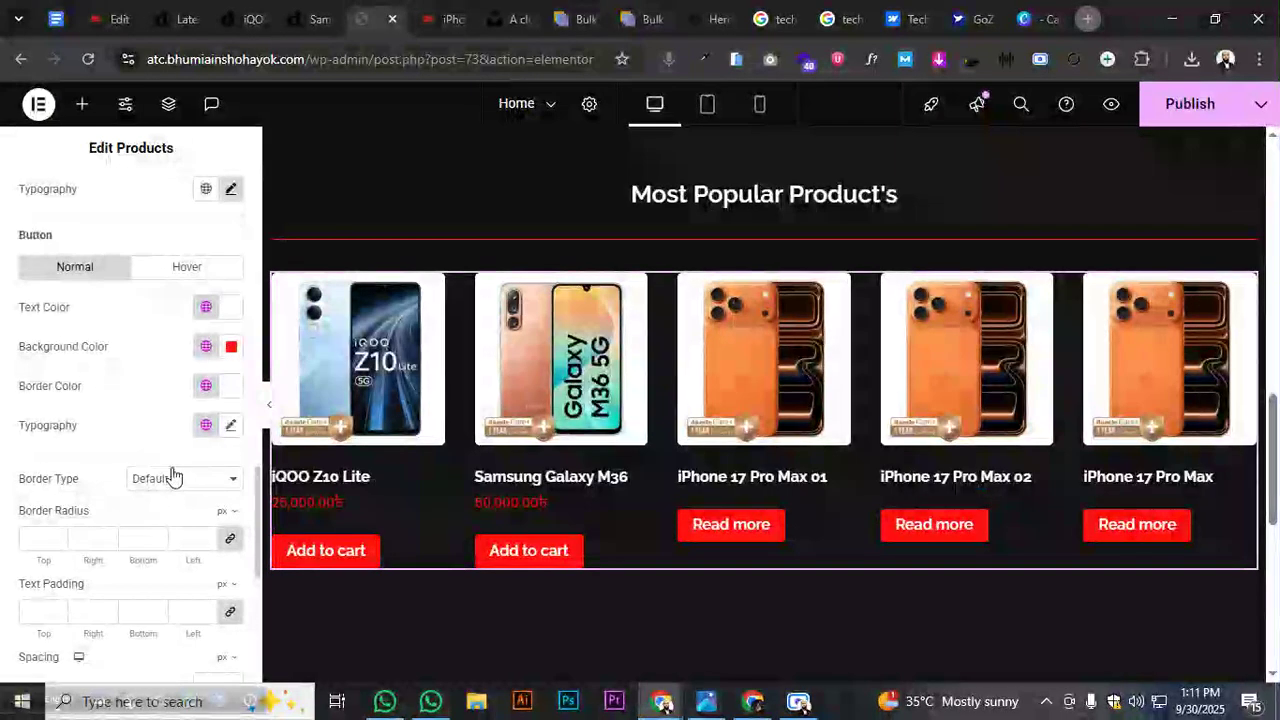
# Set the product button typography to the Poppins font family with weight 400 (Normal)
pyautogui.click(229, 426)
pyautogui.click(170, 512)
pyautogui.write('popp')
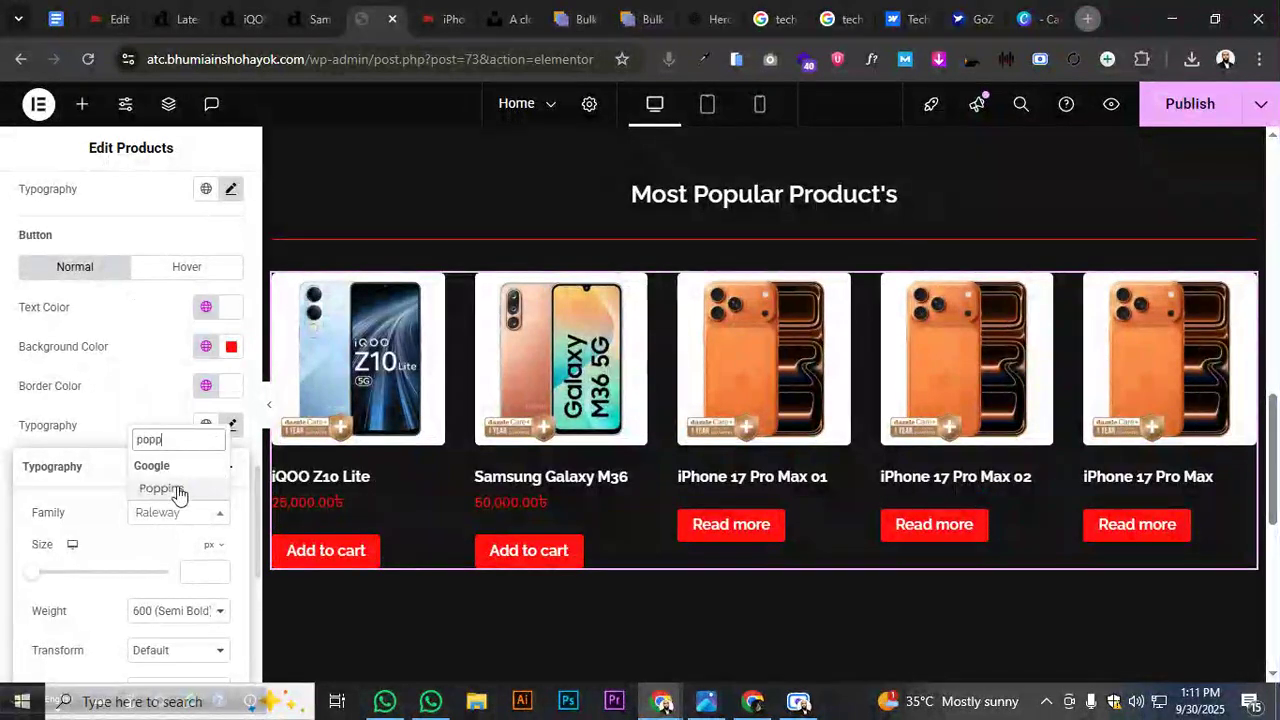
pyautogui.click(176, 490)
pyautogui.click(160, 619)
pyautogui.click(155, 483)
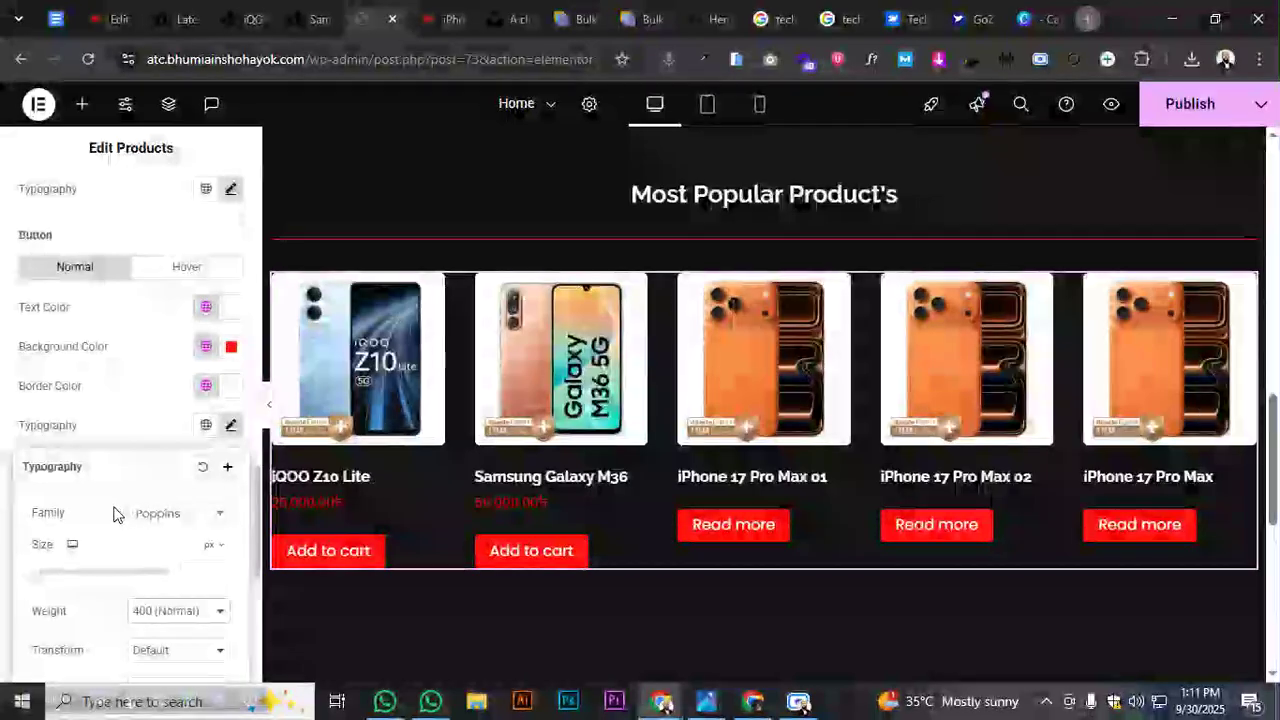
pyautogui.click(130, 447)
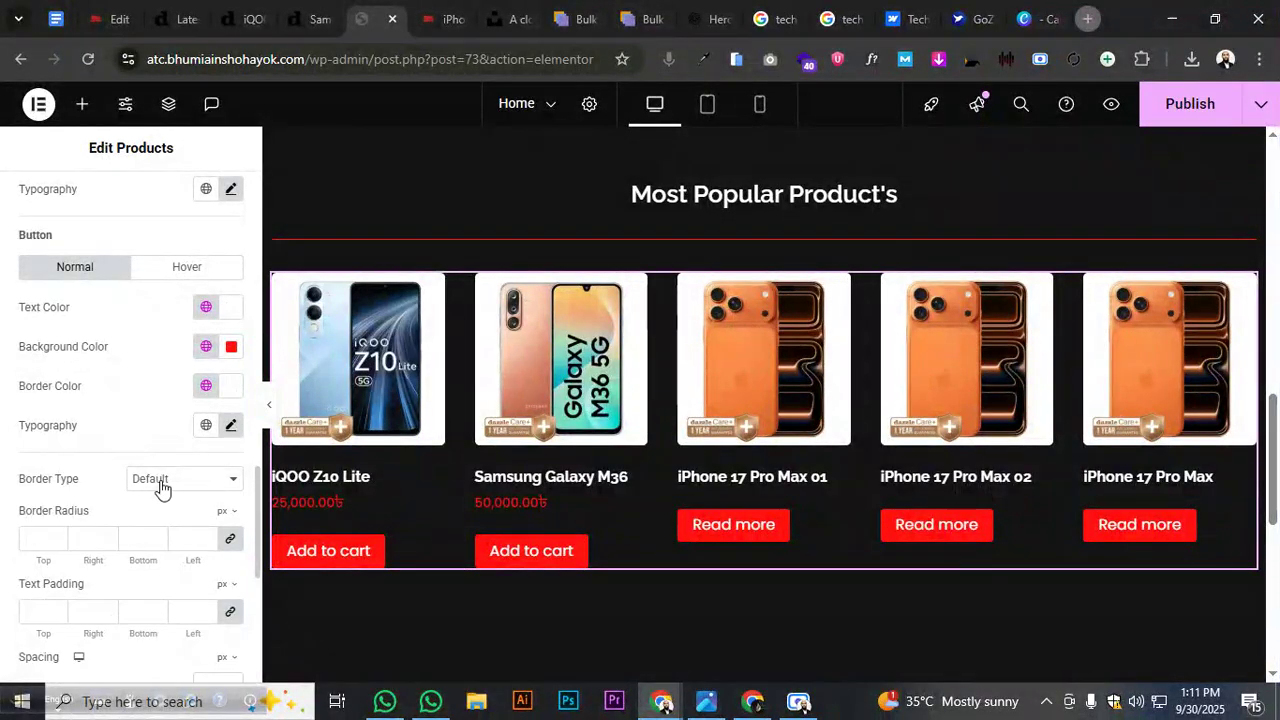
# Try a Solid border with a width of 1 px on all sides of the product buttons
pyautogui.click(162, 488)
pyautogui.click(170, 543)
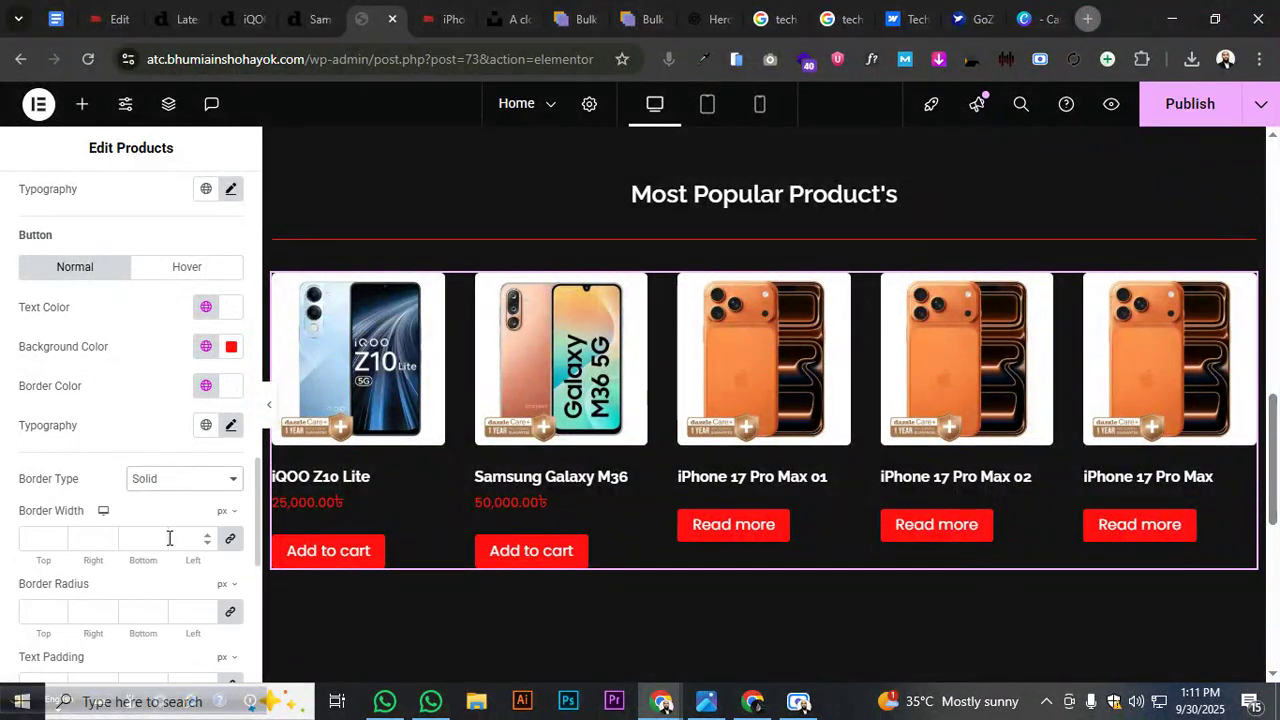
pyautogui.click(182, 539)
pyautogui.write('1')
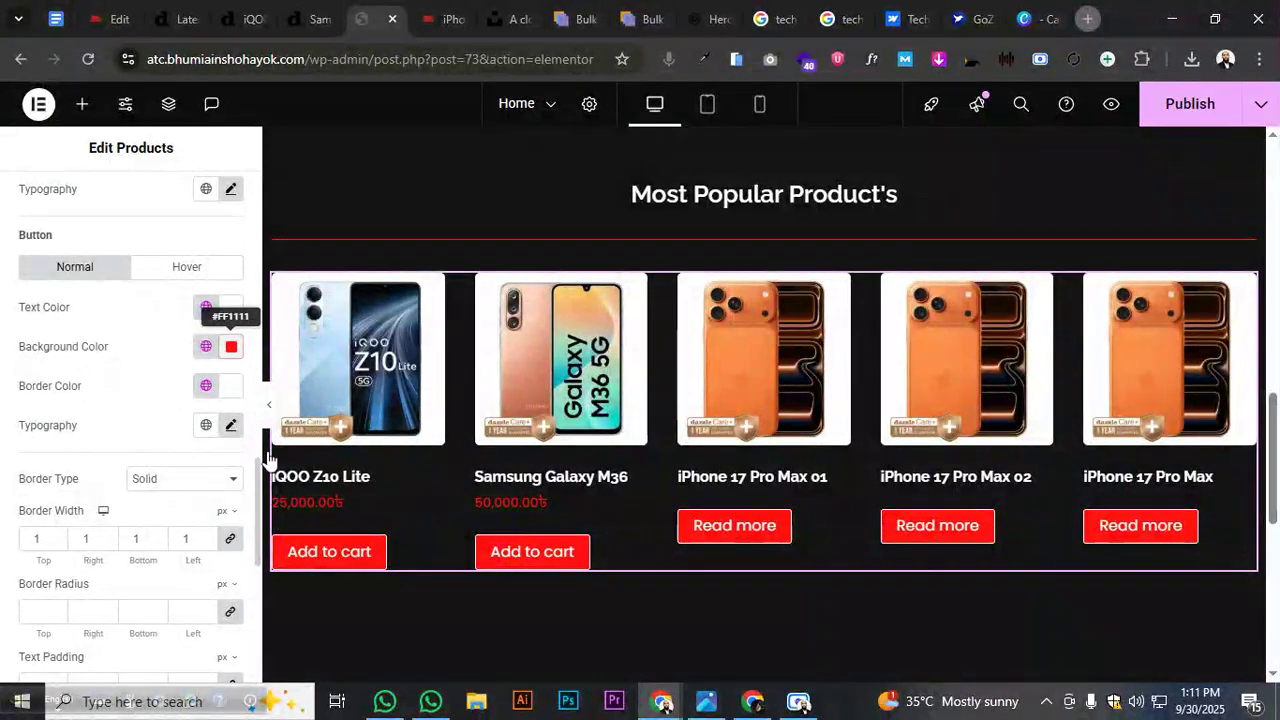
# Try a custom semi-transparent dark red (#7E000094) as the product buttons' background color
pyautogui.click(231, 346)
pyautogui.moveTo(323, 423); pyautogui.dragTo(348, 498)
pyautogui.moveTo(340, 590); pyautogui.dragTo(250, 591)
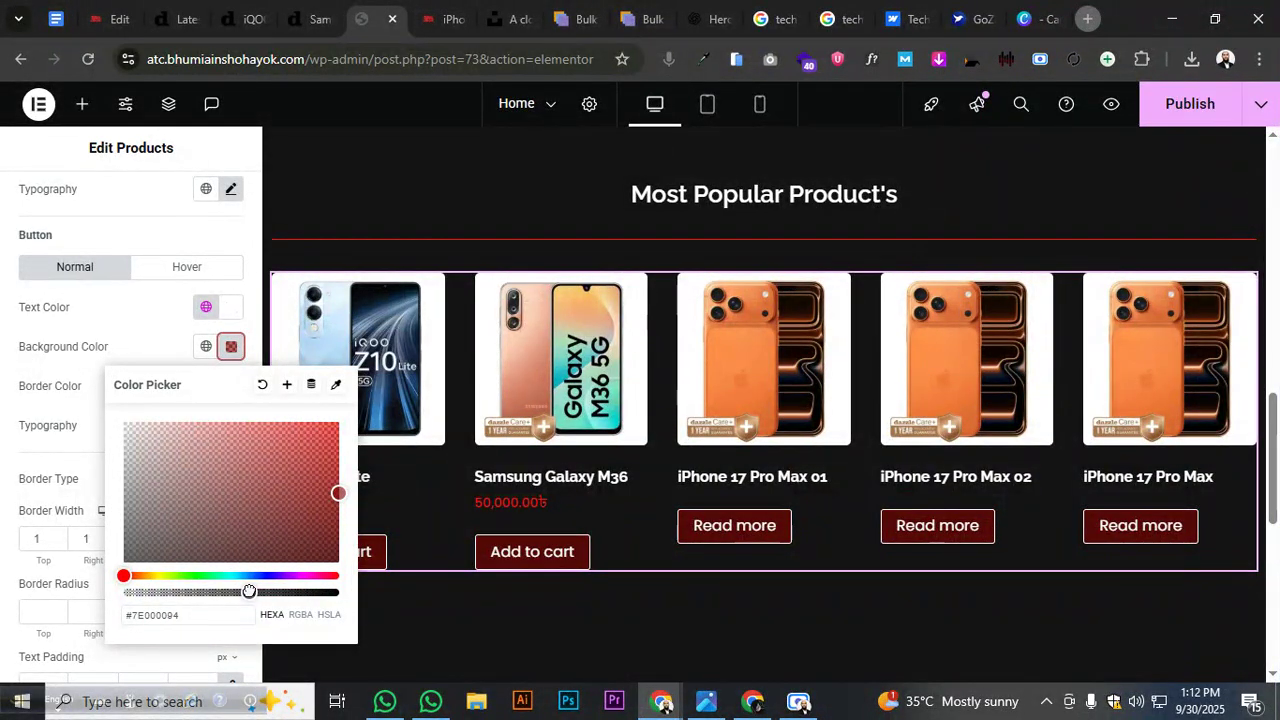
pyautogui.click(91, 437)
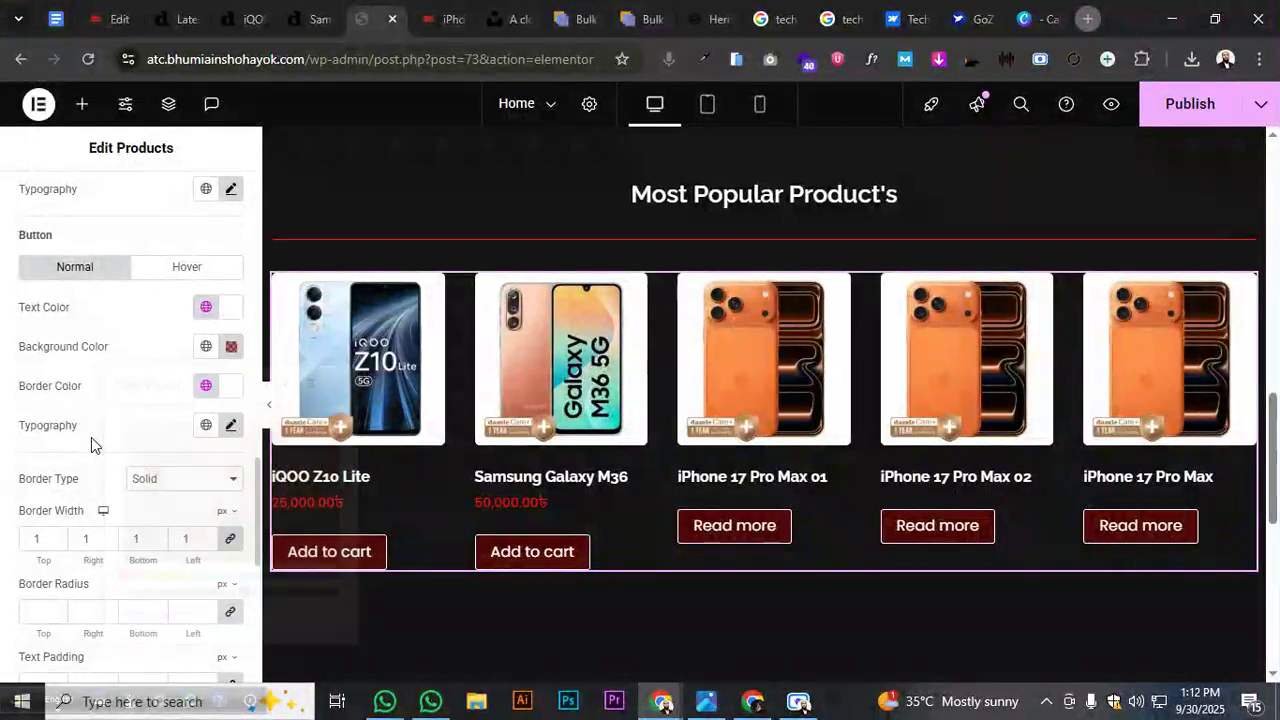
# Make the product buttons' border color a semi-transparent white, #FFFFFF59
pyautogui.click(230, 386)
pyautogui.moveTo(337, 315); pyautogui.dragTo(198, 317)
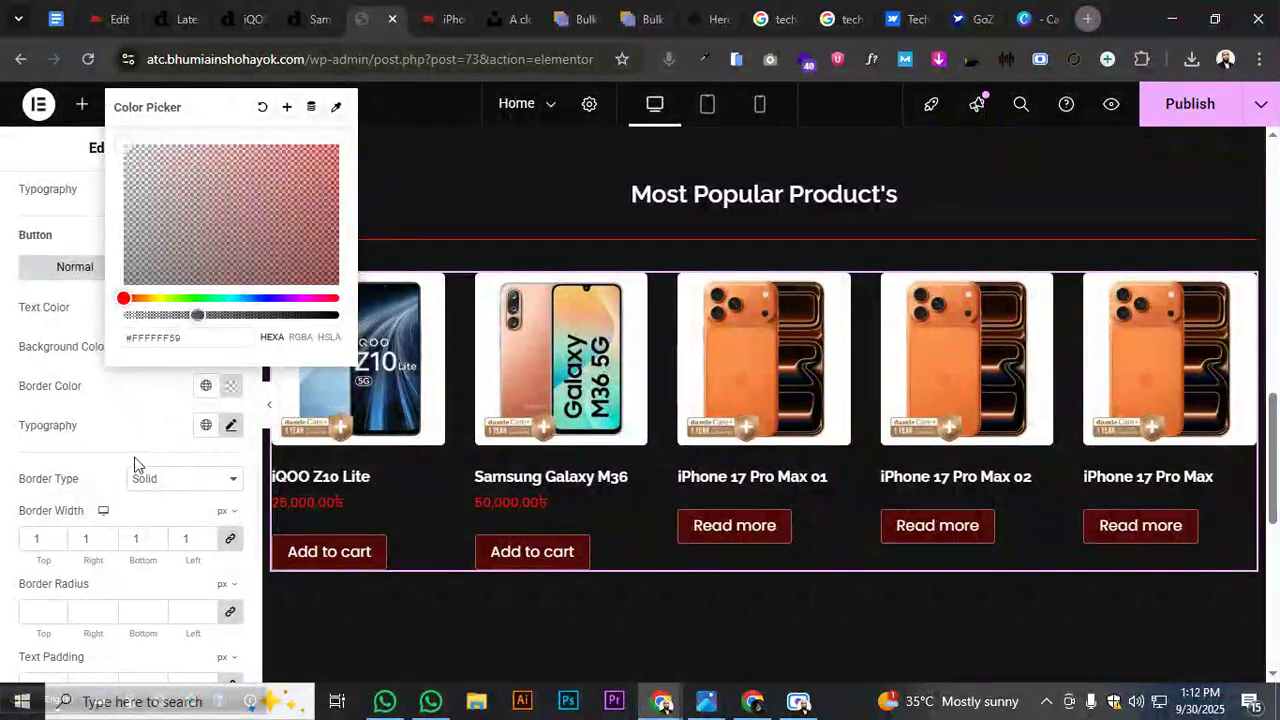
pyautogui.click(80, 443)
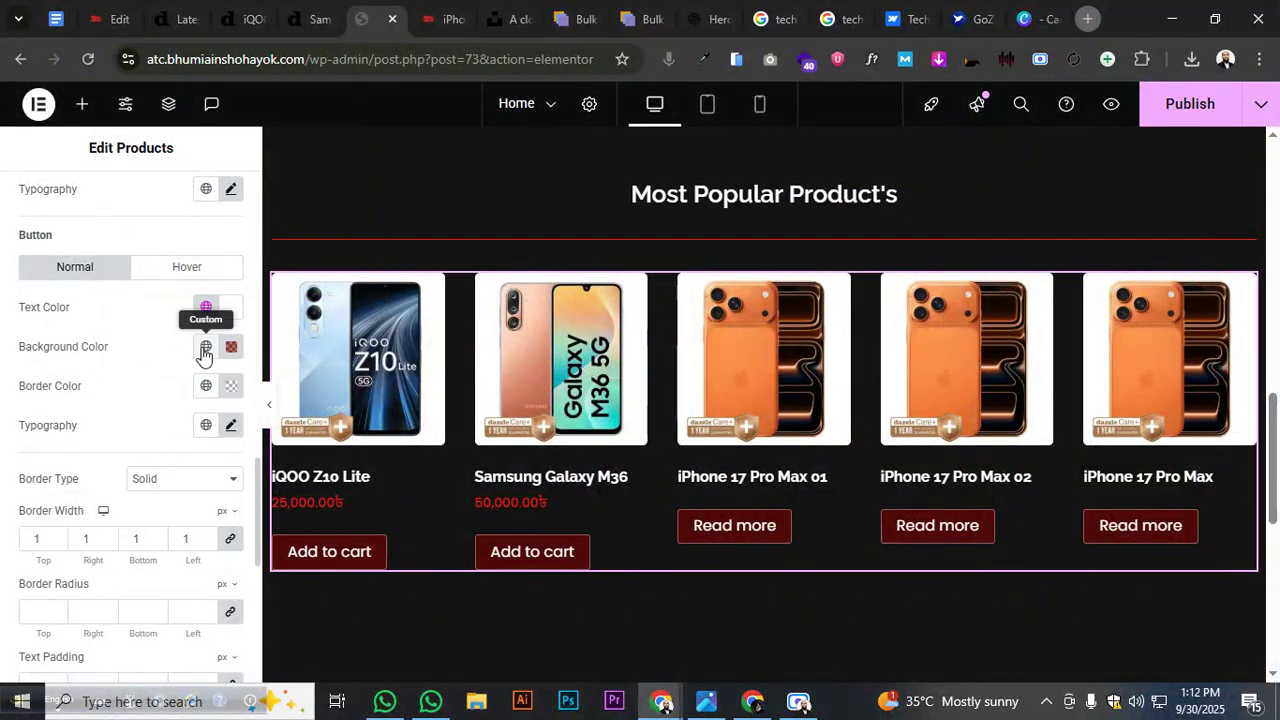
# Restore the product buttons' global red background, and set their border type to None with a 2 px border radius
pyautogui.click(205, 346)
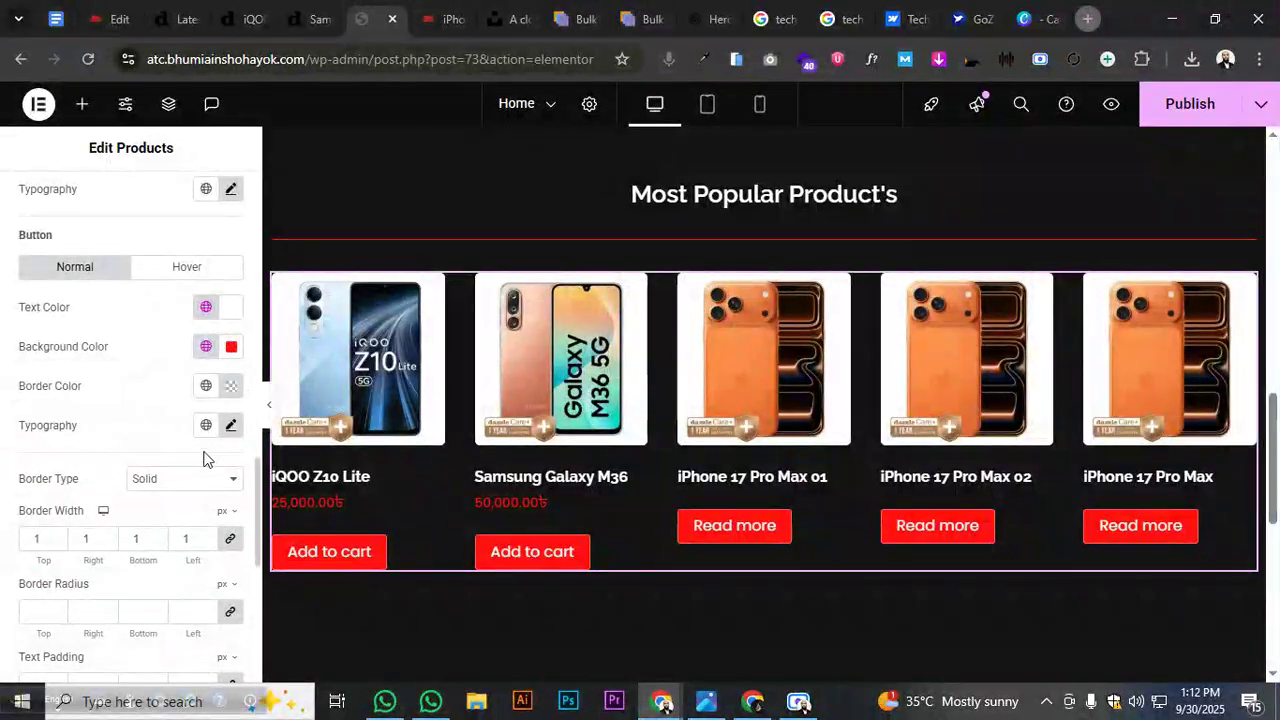
pyautogui.click(183, 479)
pyautogui.click(178, 524)
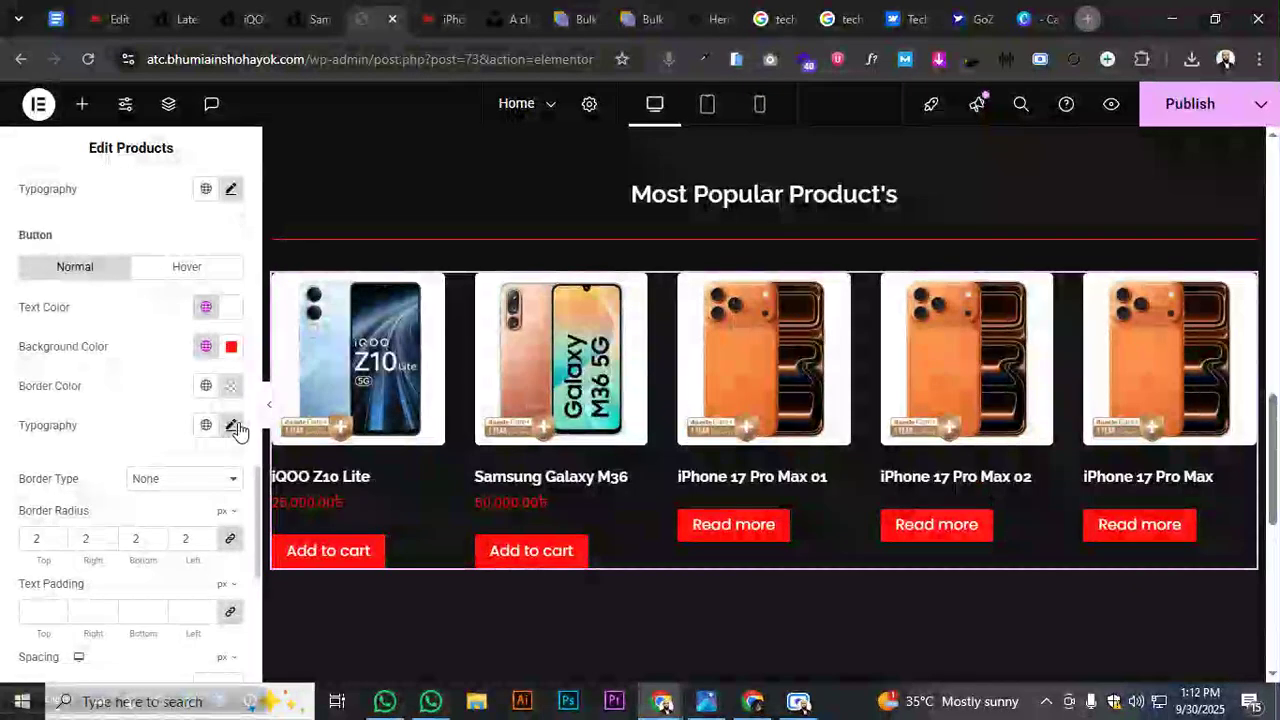
# Add the Samsung Galaxy M36 to the cart to preview its View cart link, and set the View Cart color to global Primary
pyautogui.scroll(-2, 191, 449)
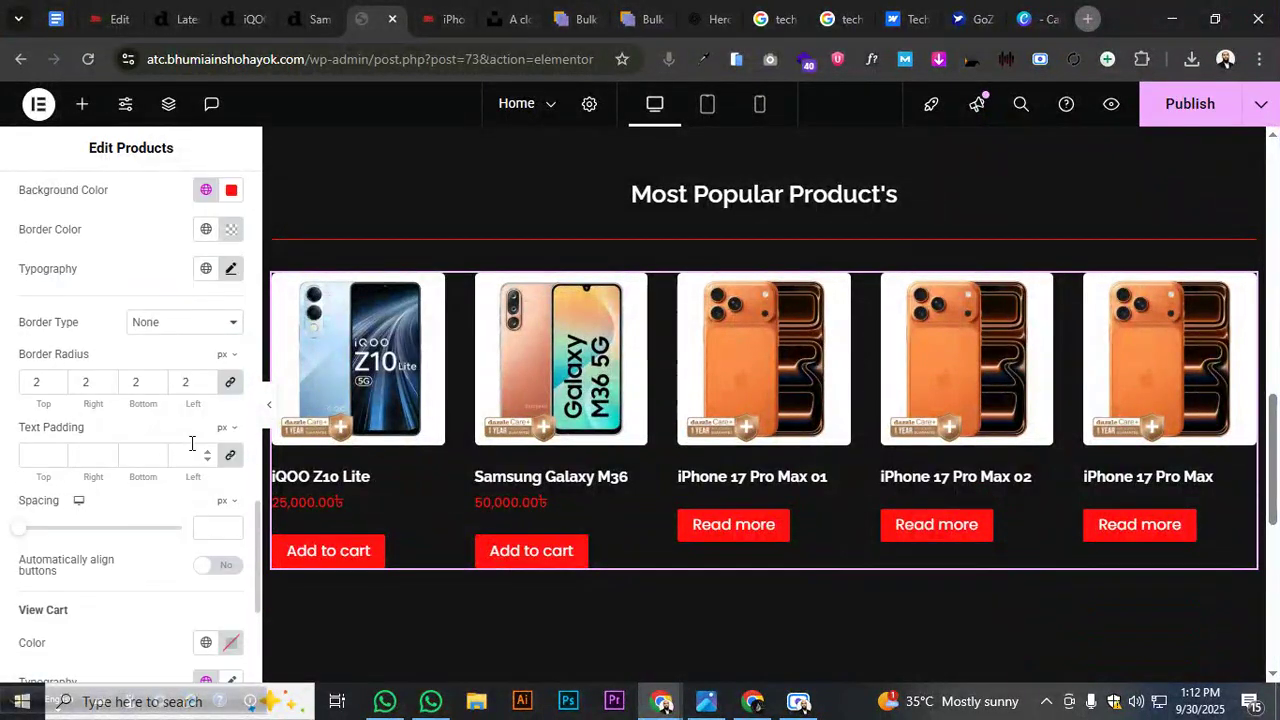
pyautogui.scroll(-2, 191, 446)
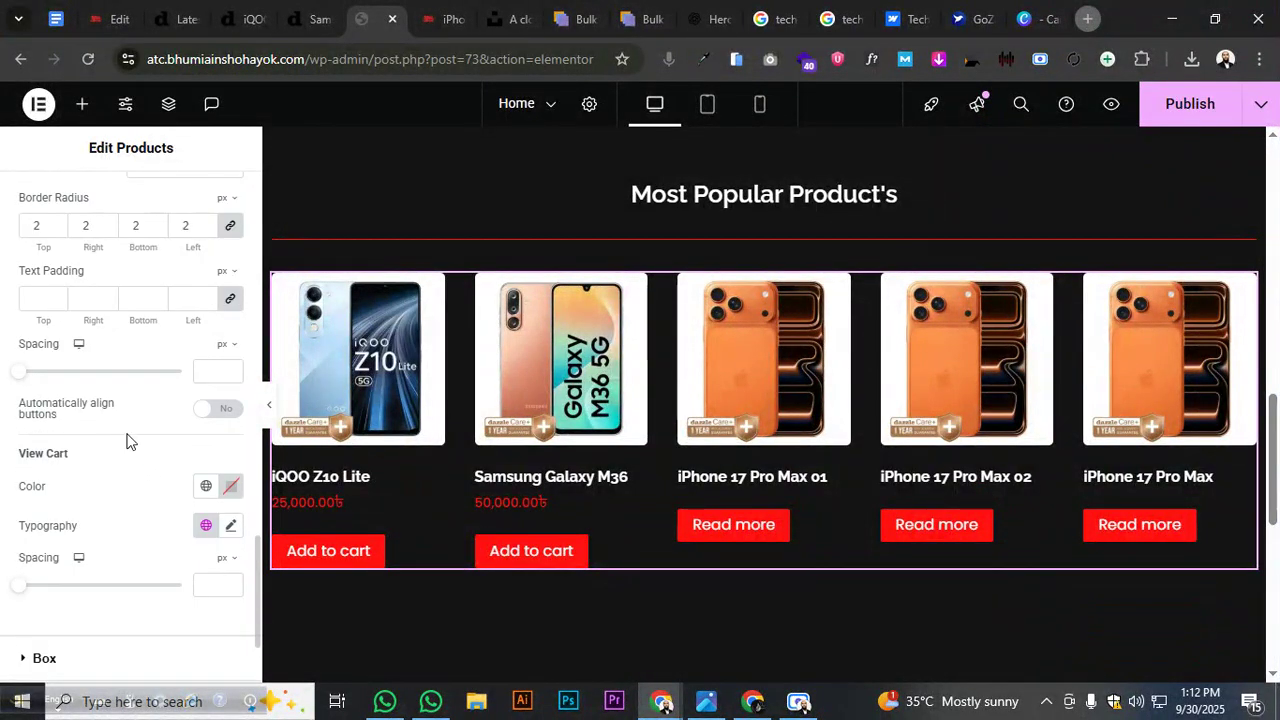
pyautogui.scroll(2, 96, 435)
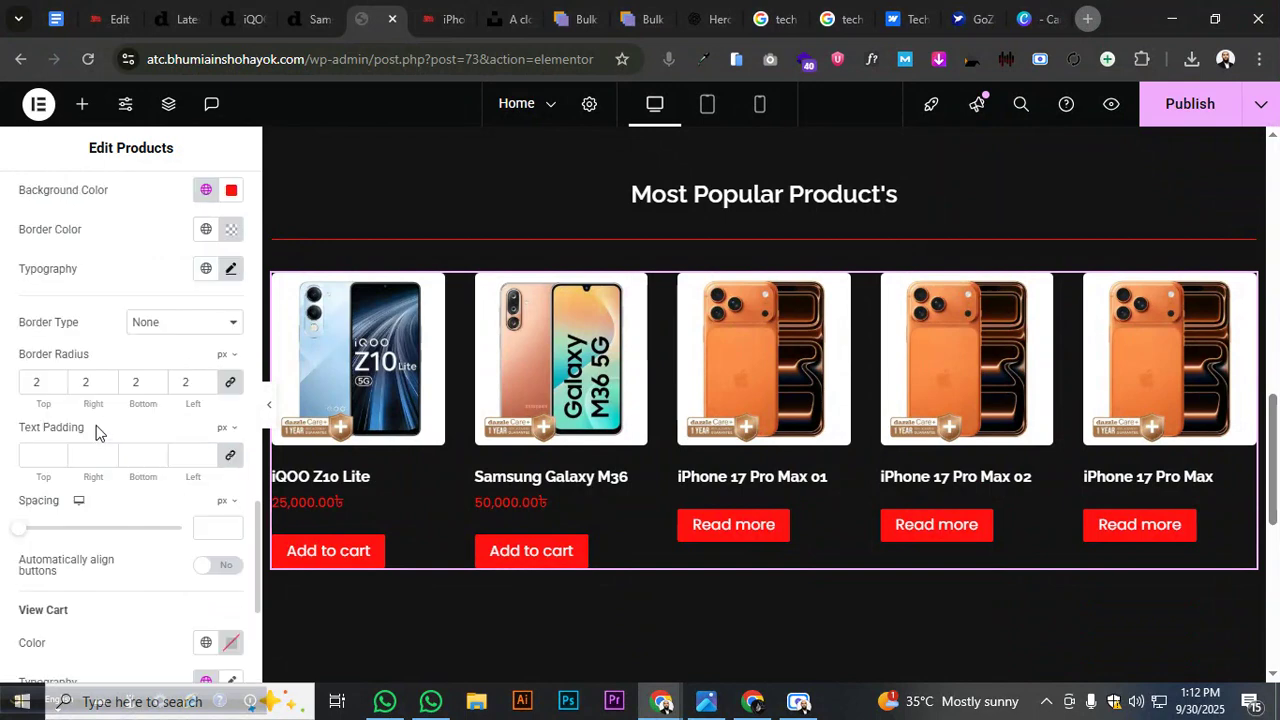
pyautogui.scroll(2, 96, 432)
pyautogui.scroll(-6, 96, 432)
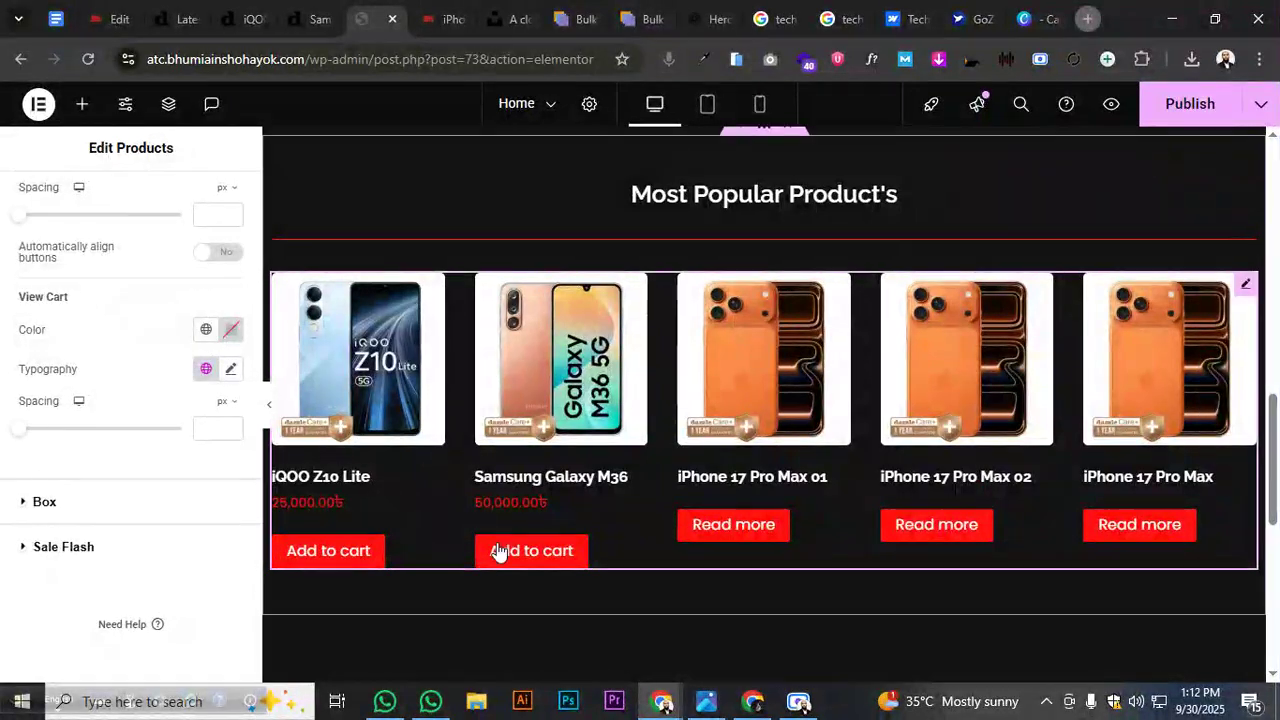
pyautogui.click(499, 551)
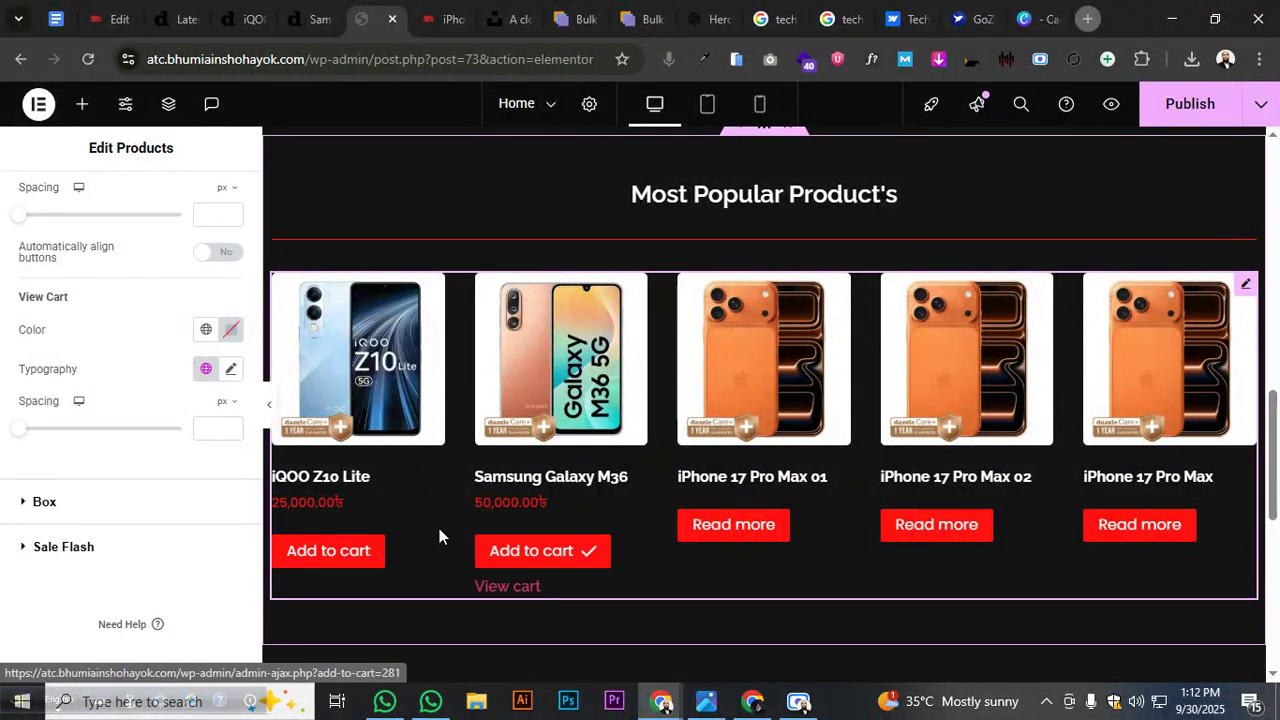
pyautogui.click(206, 330)
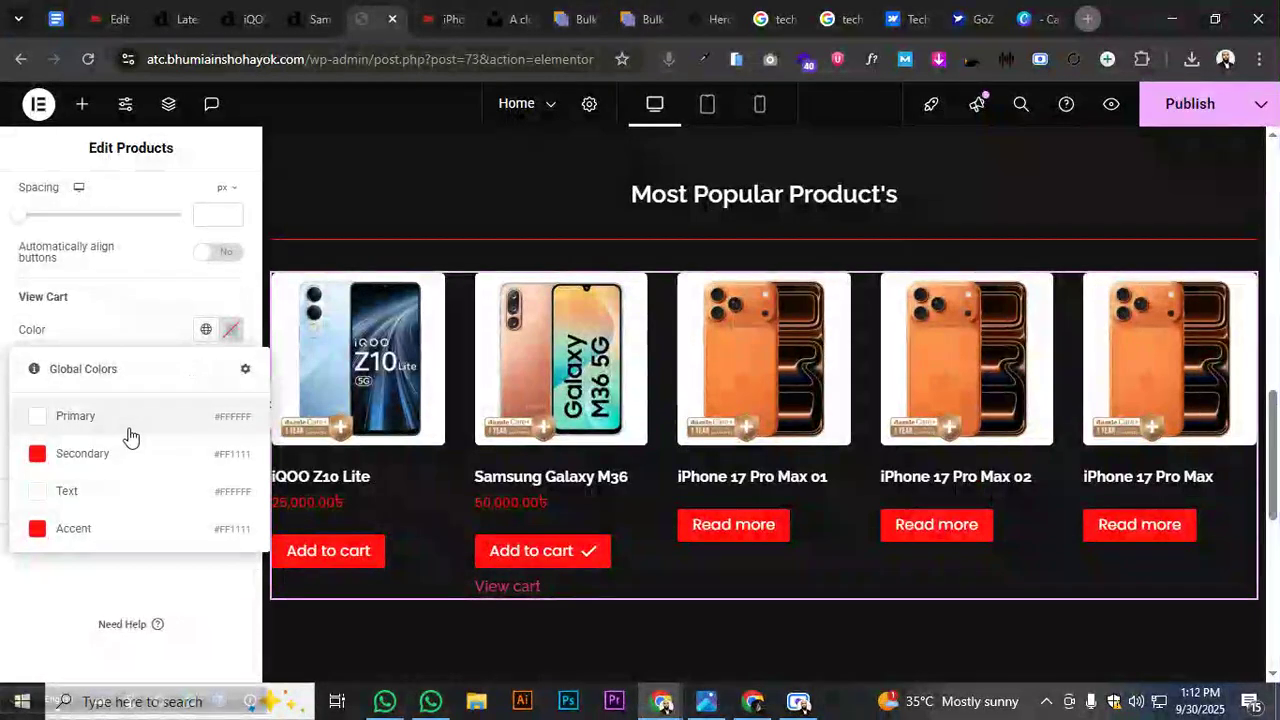
pyautogui.click(129, 428)
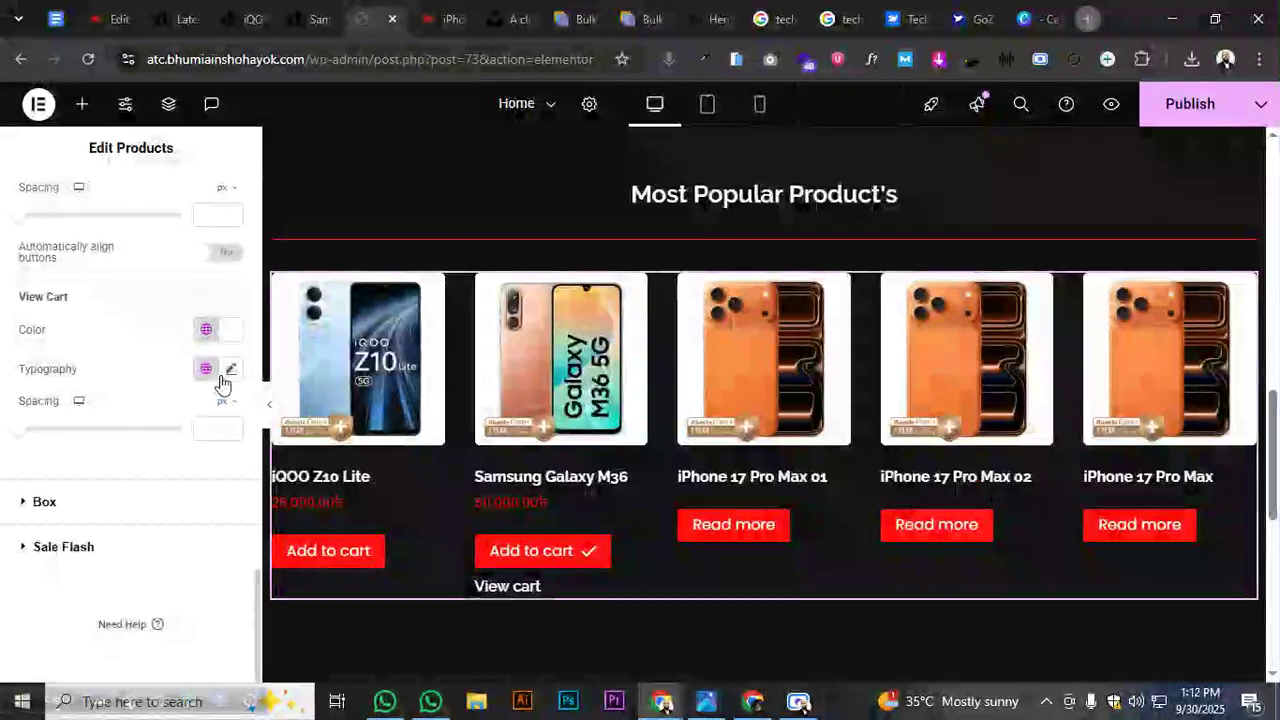
# Set the View Cart typography to the Poppins font family with weight 500 (Medium), previewing the link on the Samsung Galaxy M36
pyautogui.click(230, 369)
pyautogui.click(178, 457)
pyautogui.write('popp')
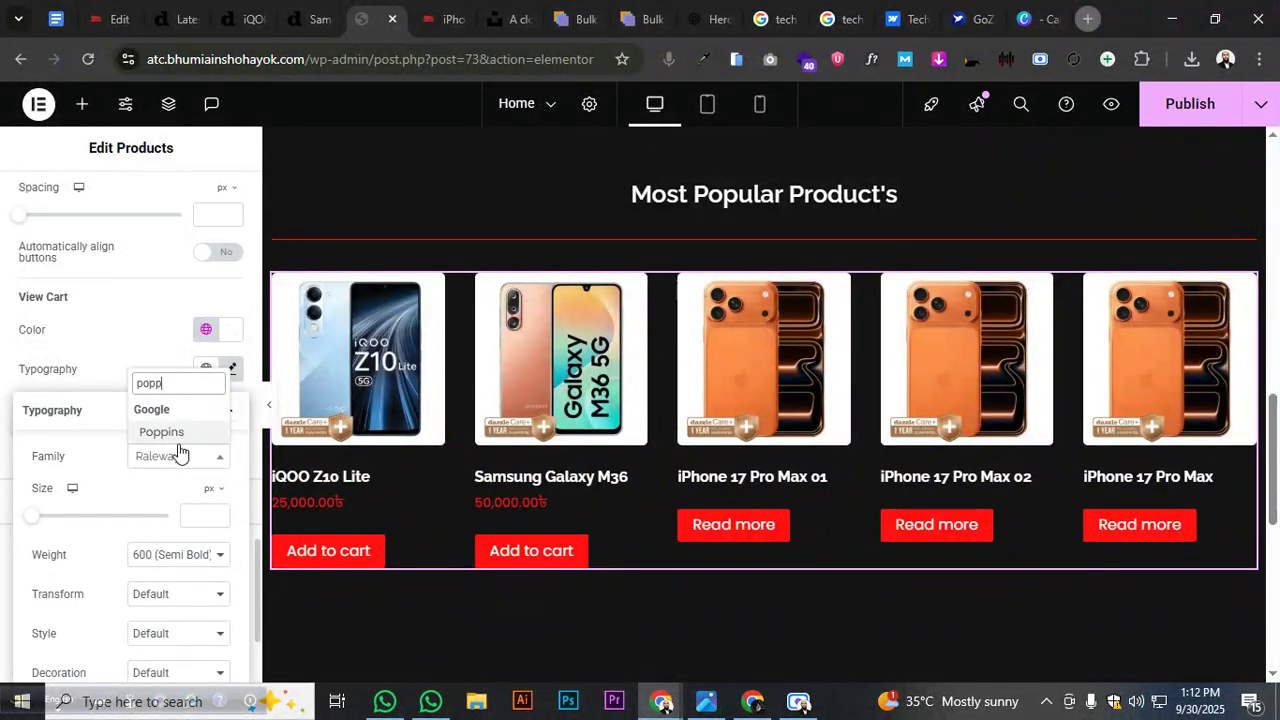
pyautogui.click(162, 433)
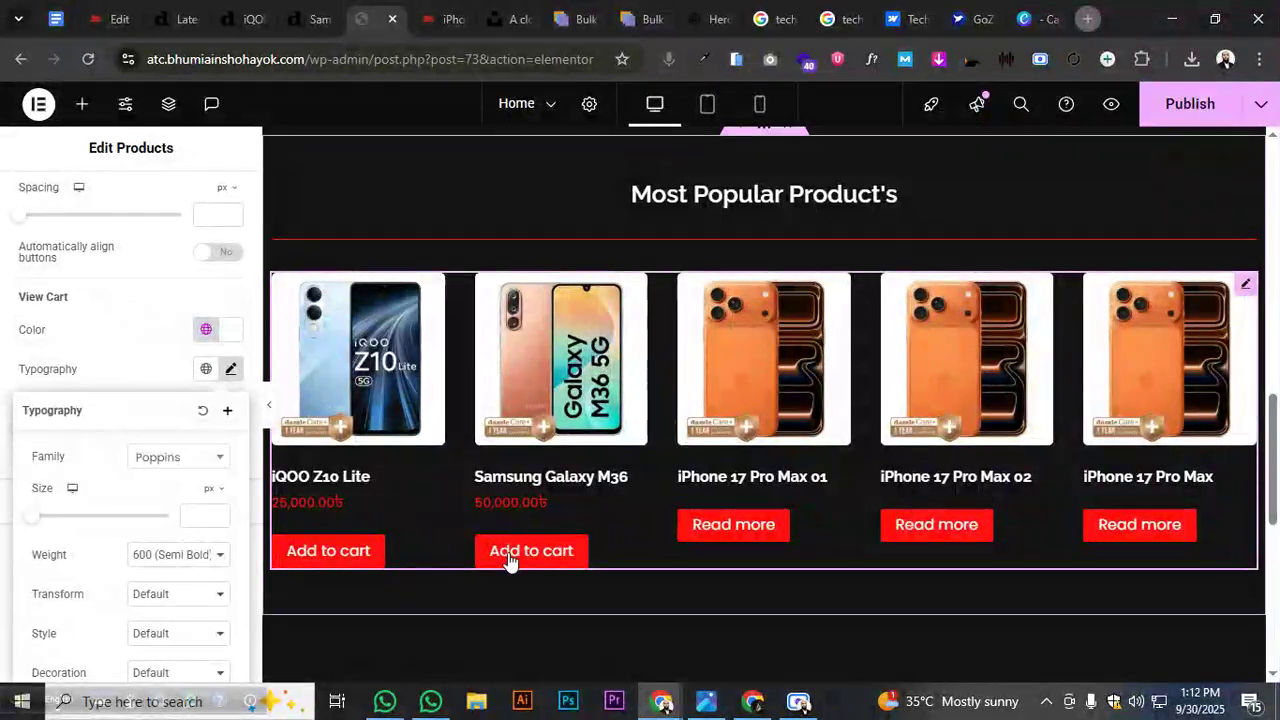
pyautogui.click(508, 558)
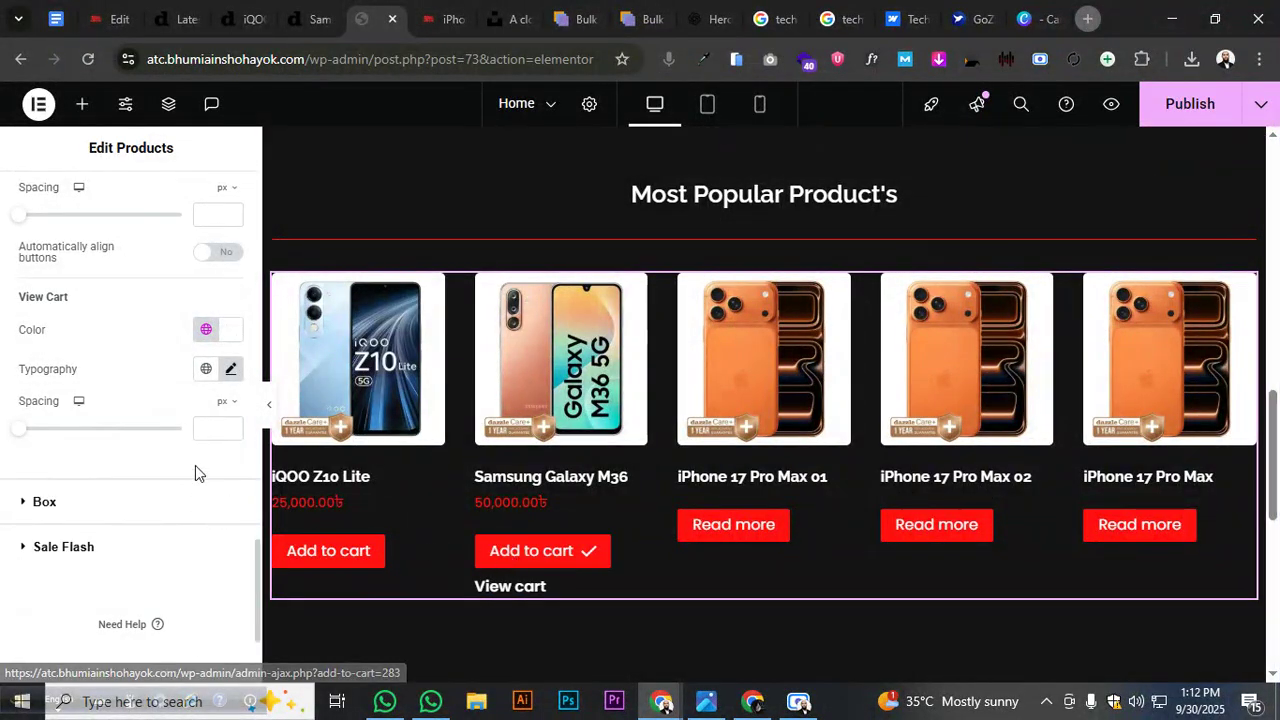
pyautogui.click(230, 369)
pyautogui.click(138, 562)
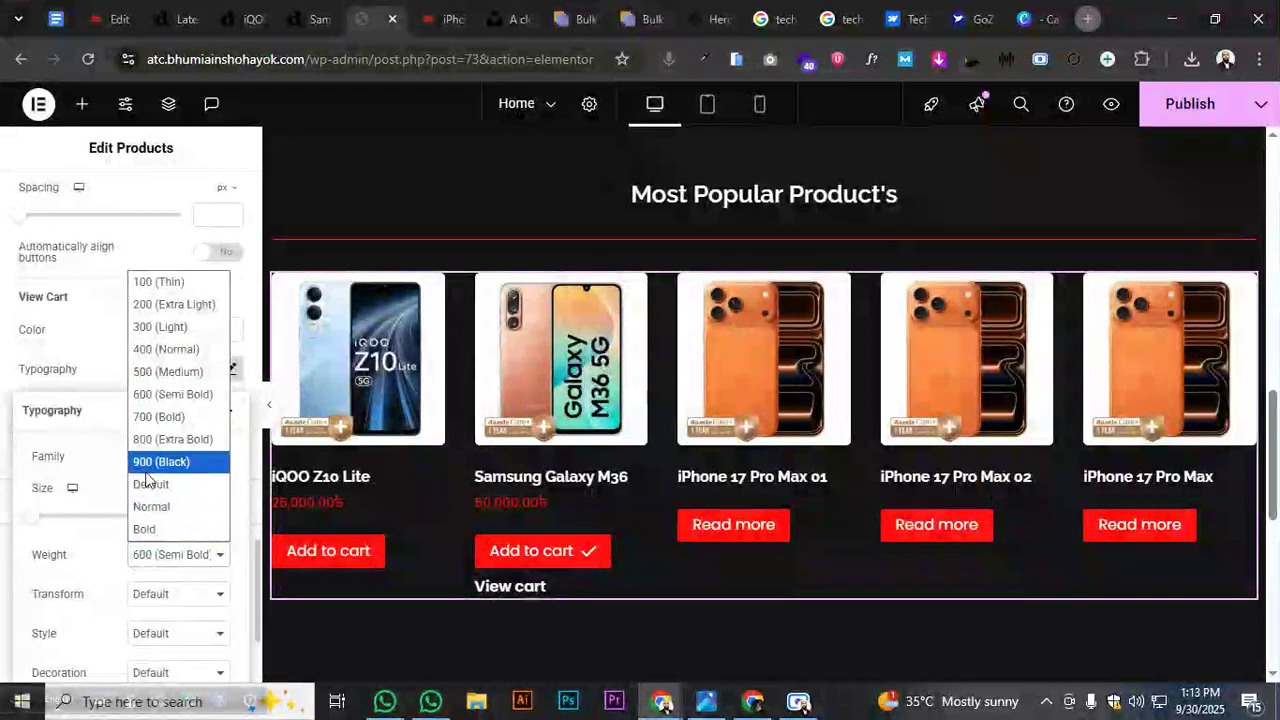
pyautogui.click(149, 371)
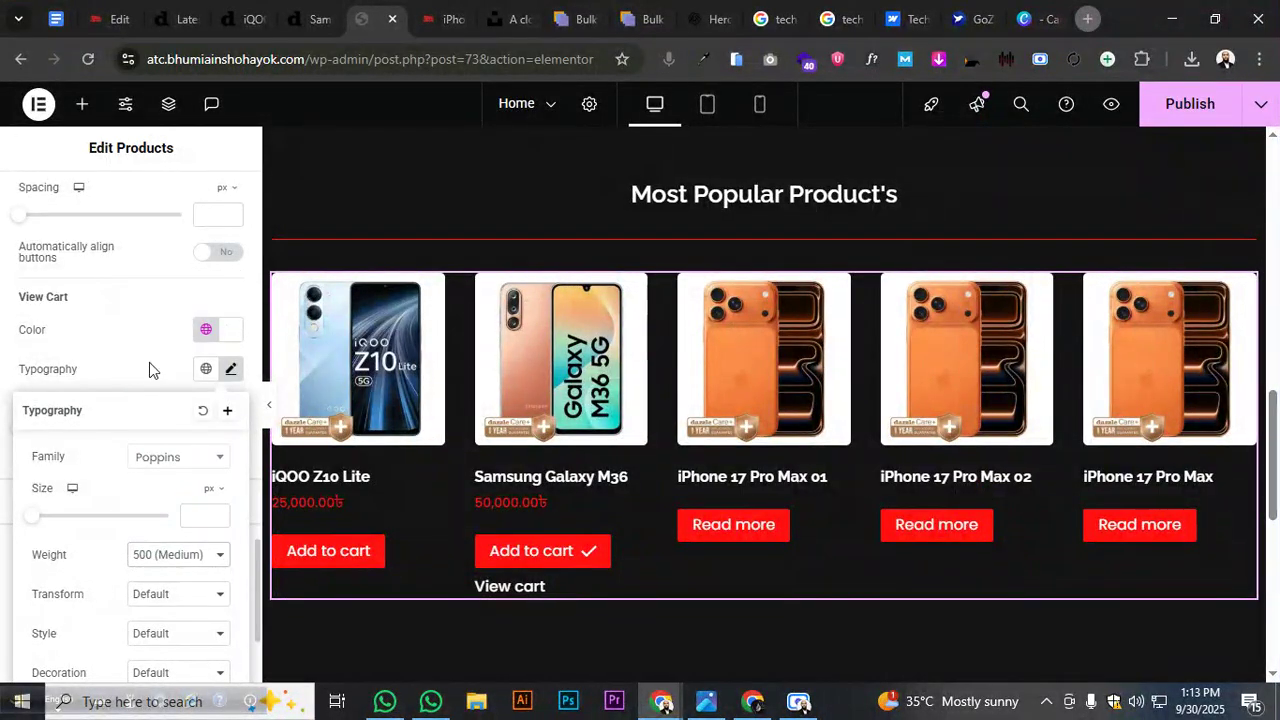
pyautogui.click(149, 368)
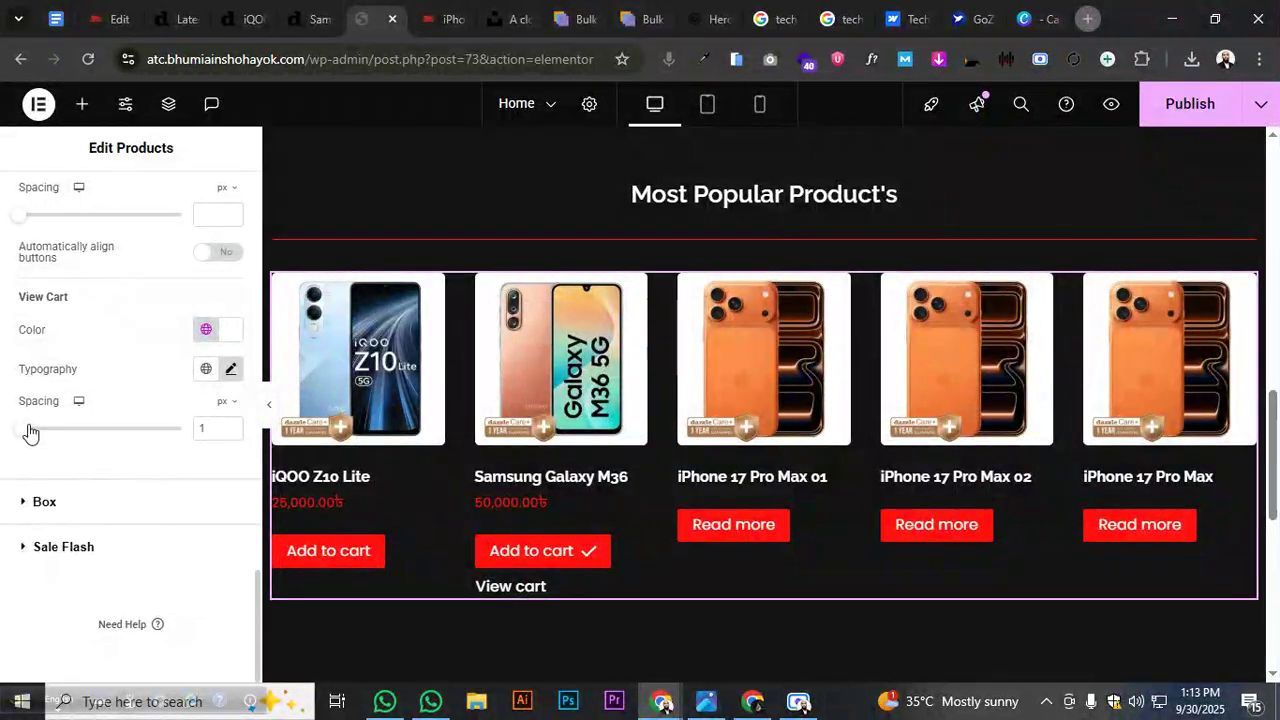
# Give the product boxes a border width of 1 px and padding of 5 px on all sides
pyautogui.click(27, 505)
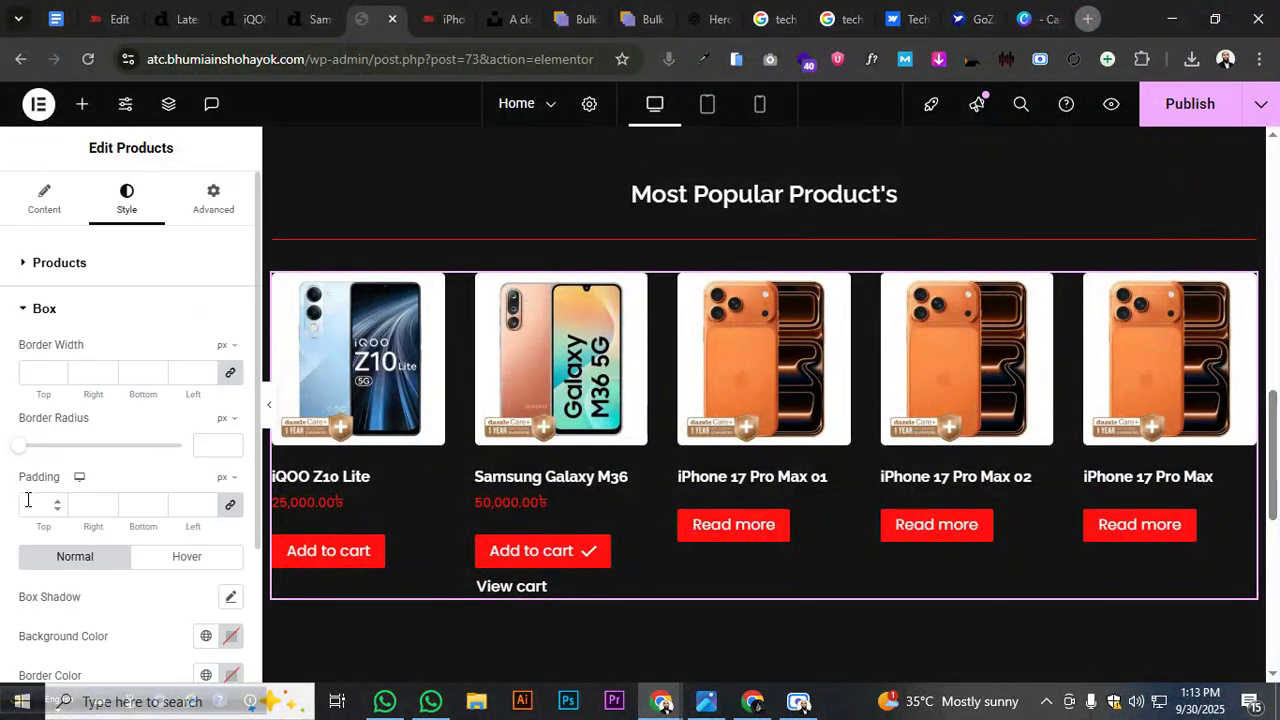
pyautogui.click(34, 376)
pyautogui.write('1')
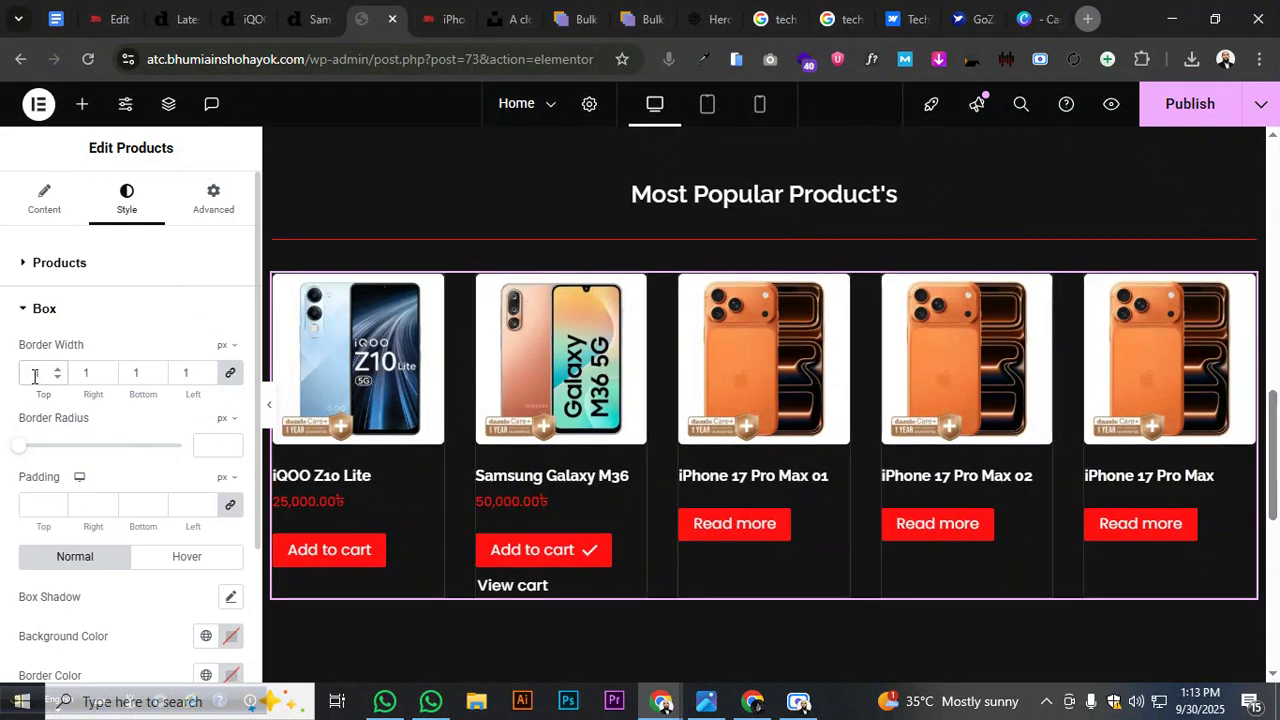
pyautogui.click(36, 505)
pyautogui.write('5')
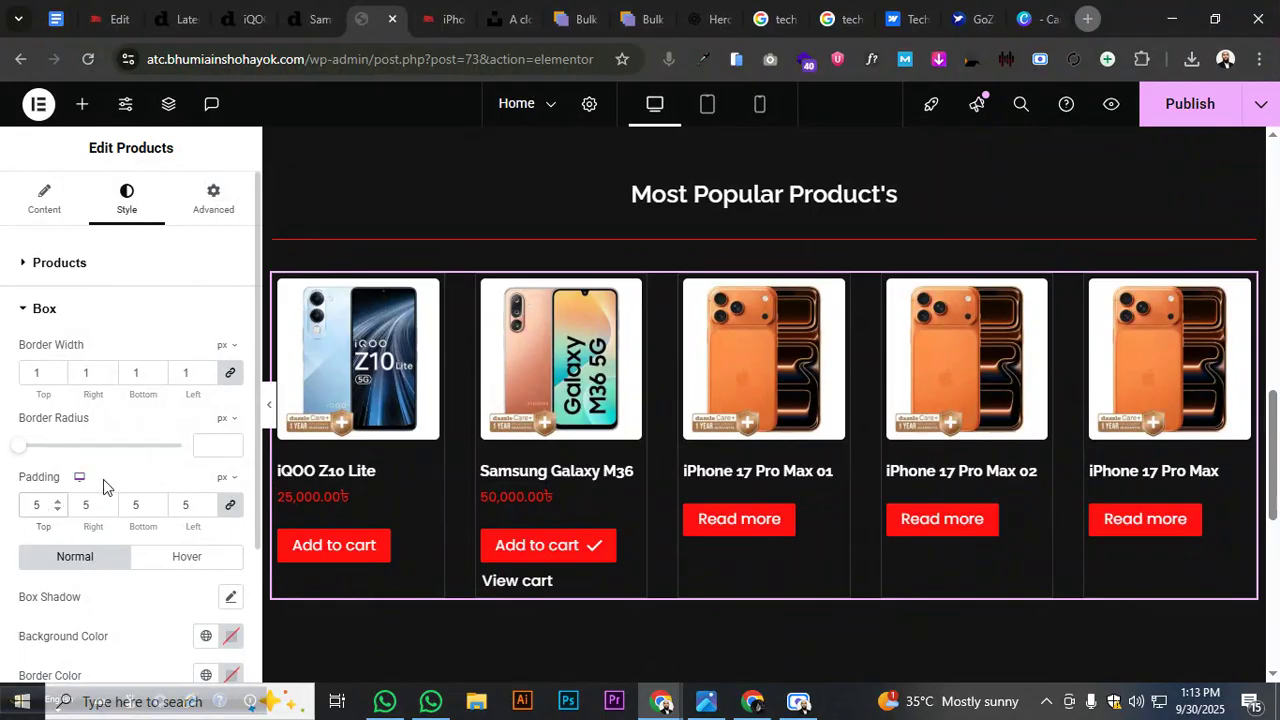
# Try the product grid with four columns and return it to five
pyautogui.click(44, 308)
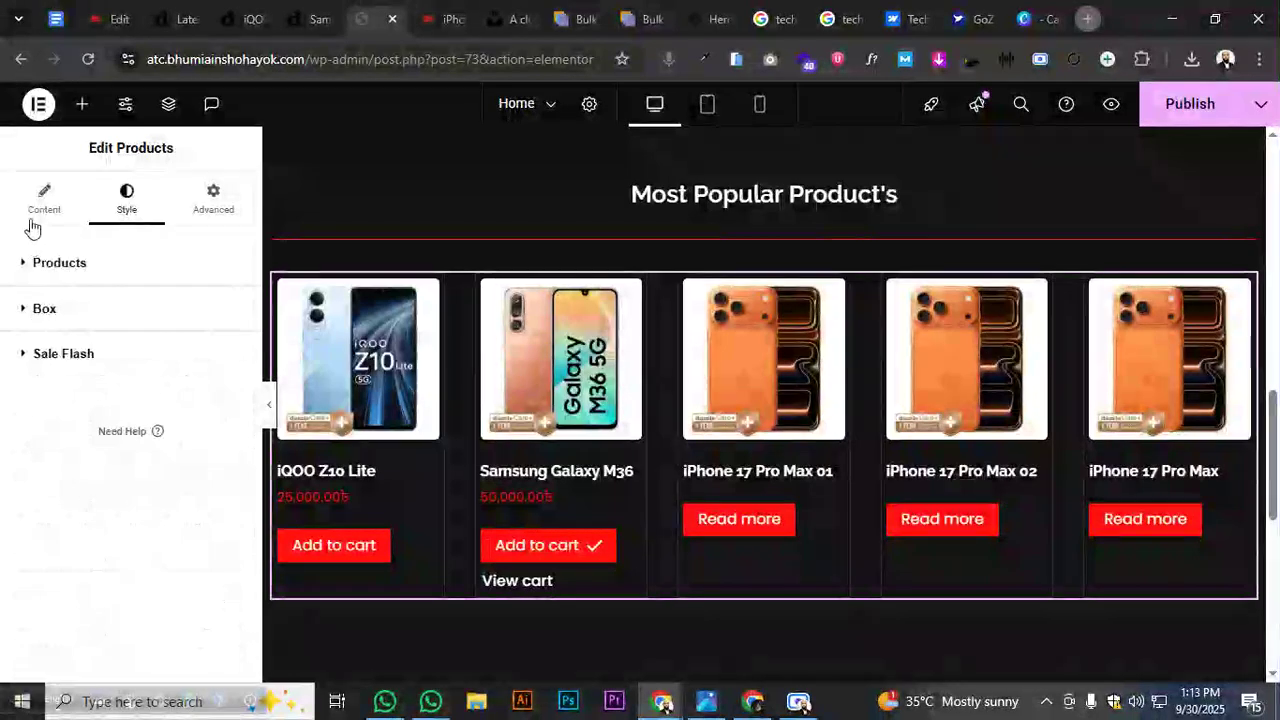
pyautogui.click(44, 198)
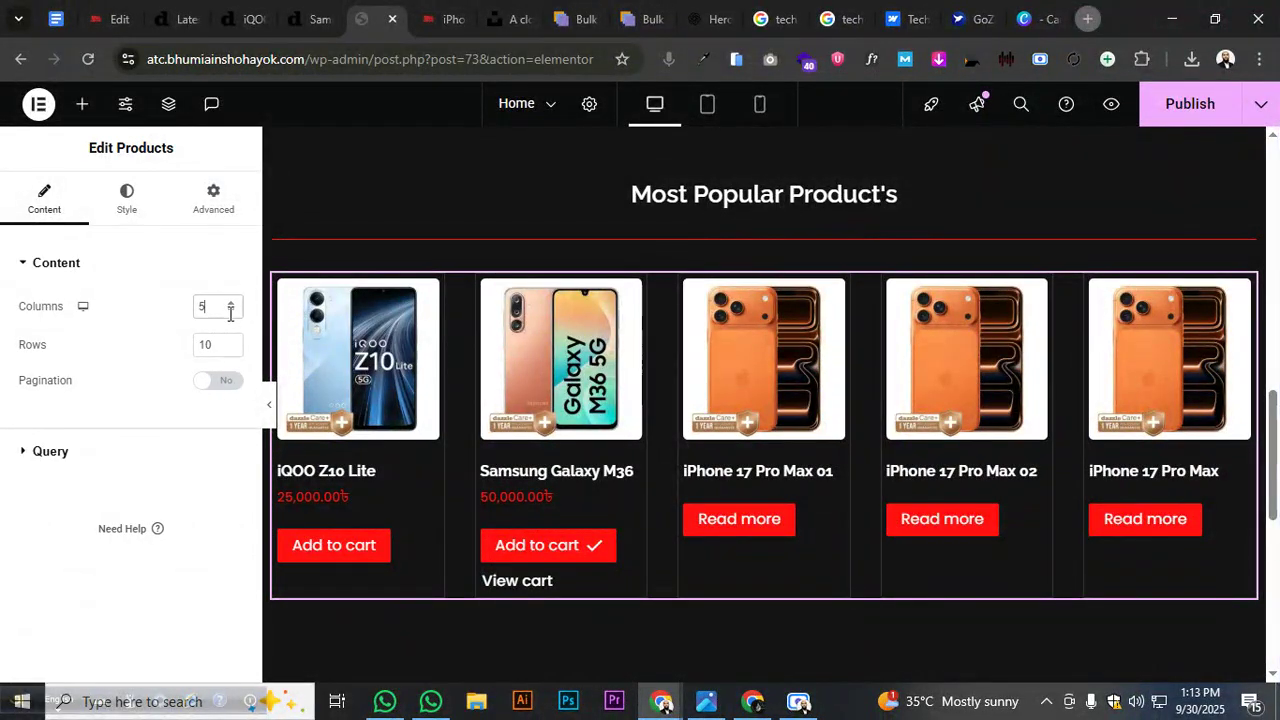
pyautogui.click(232, 312)
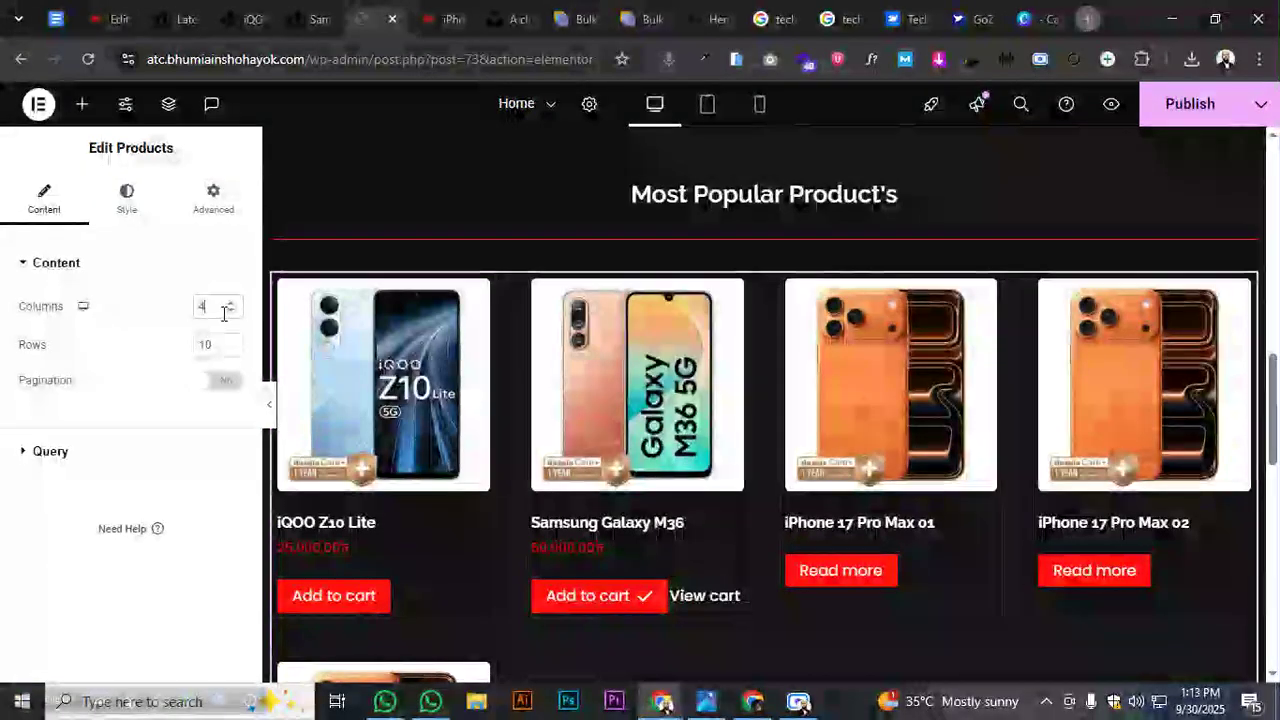
pyautogui.click(229, 307)
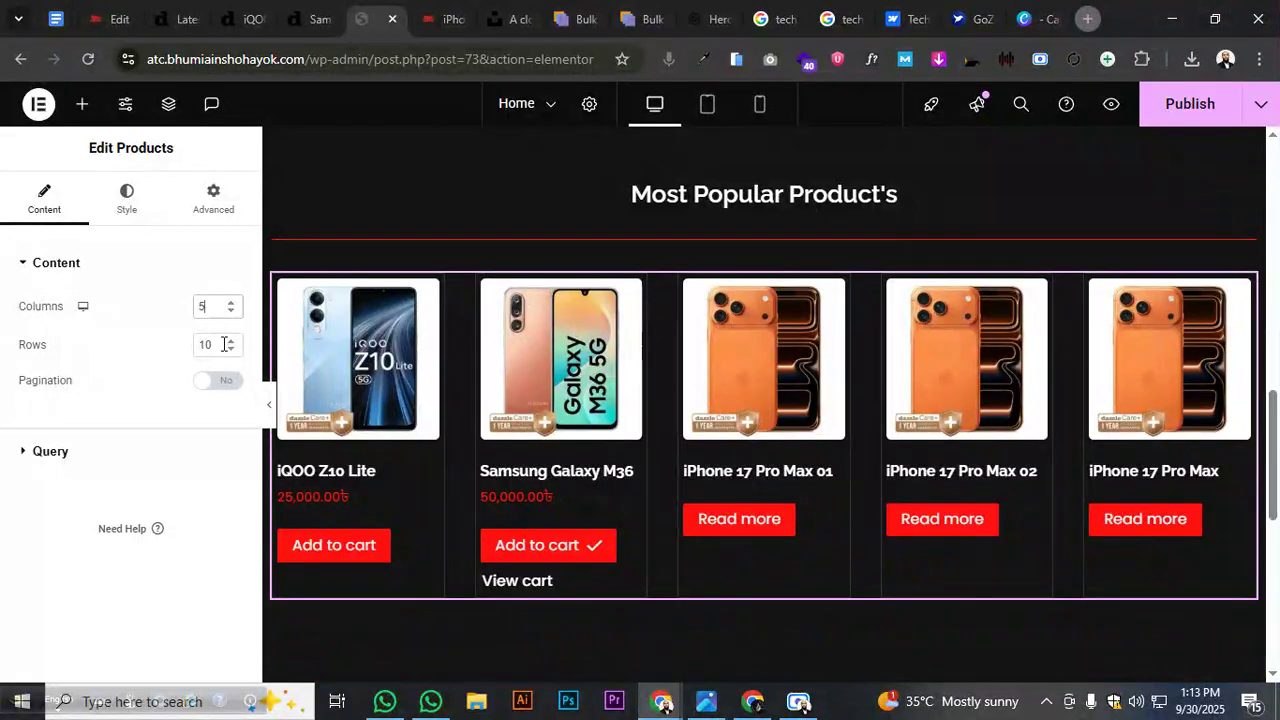
# Reduce the columns gap between the products in the grid
pyautogui.click(126, 196)
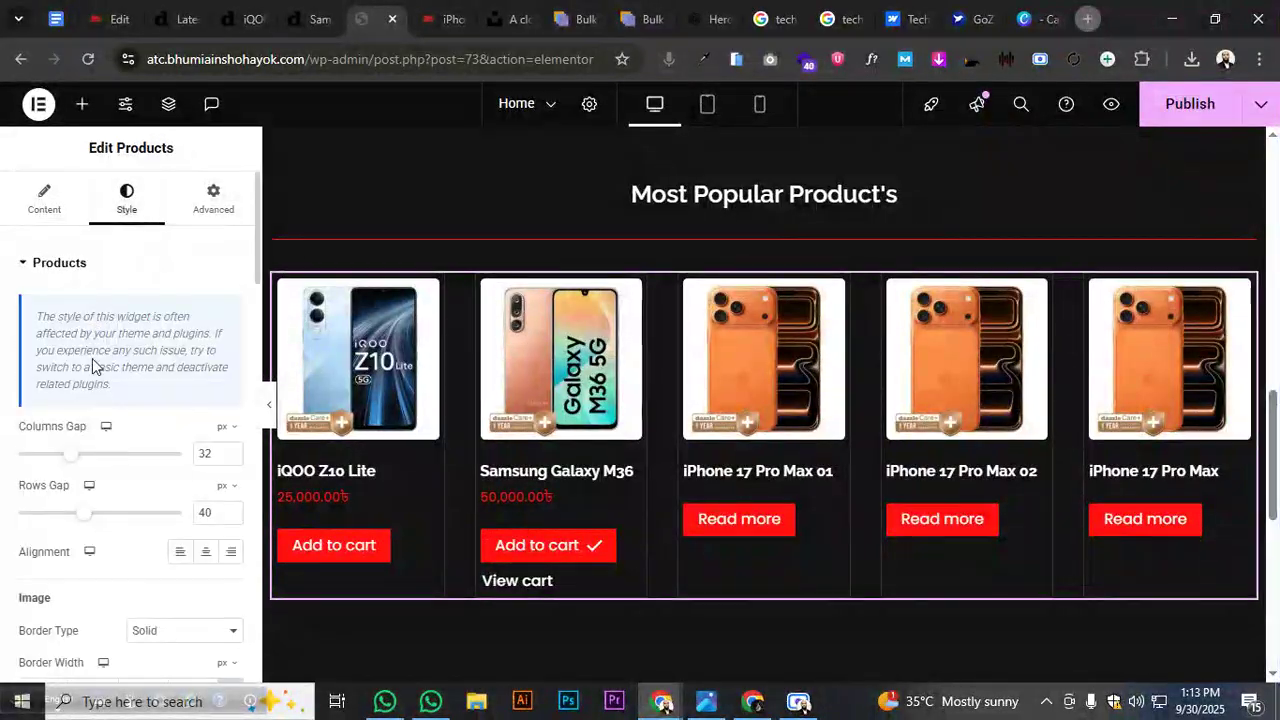
pyautogui.moveTo(67, 460); pyautogui.dragTo(42, 456)
pyautogui.click(52, 270)
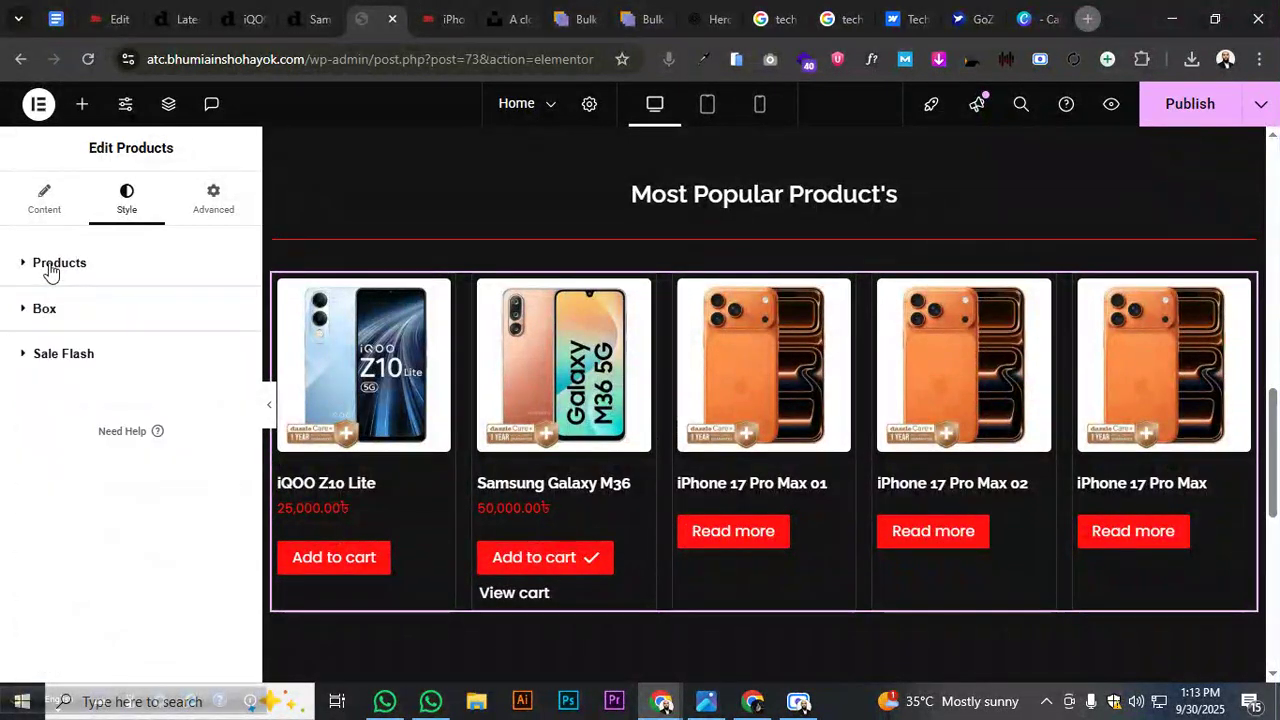
# Try the global Secondary color as the product boxes' background
pyautogui.click(48, 312)
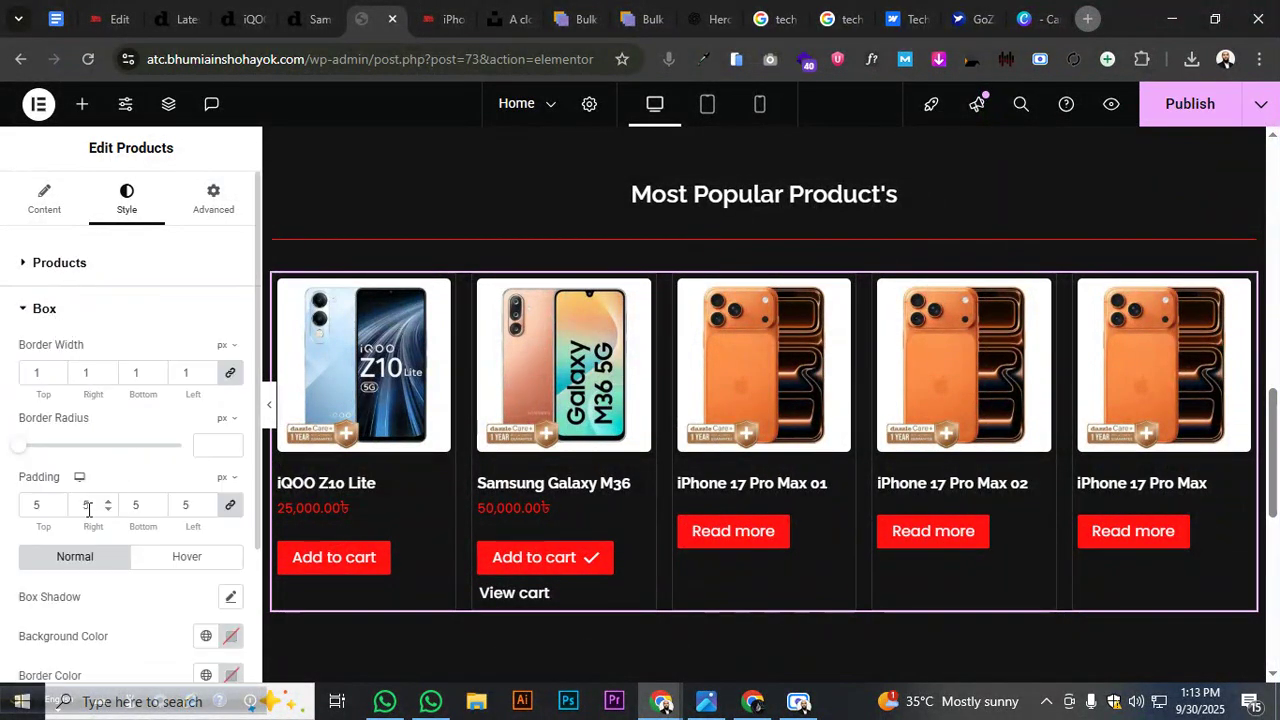
pyautogui.scroll(-2, 80, 517)
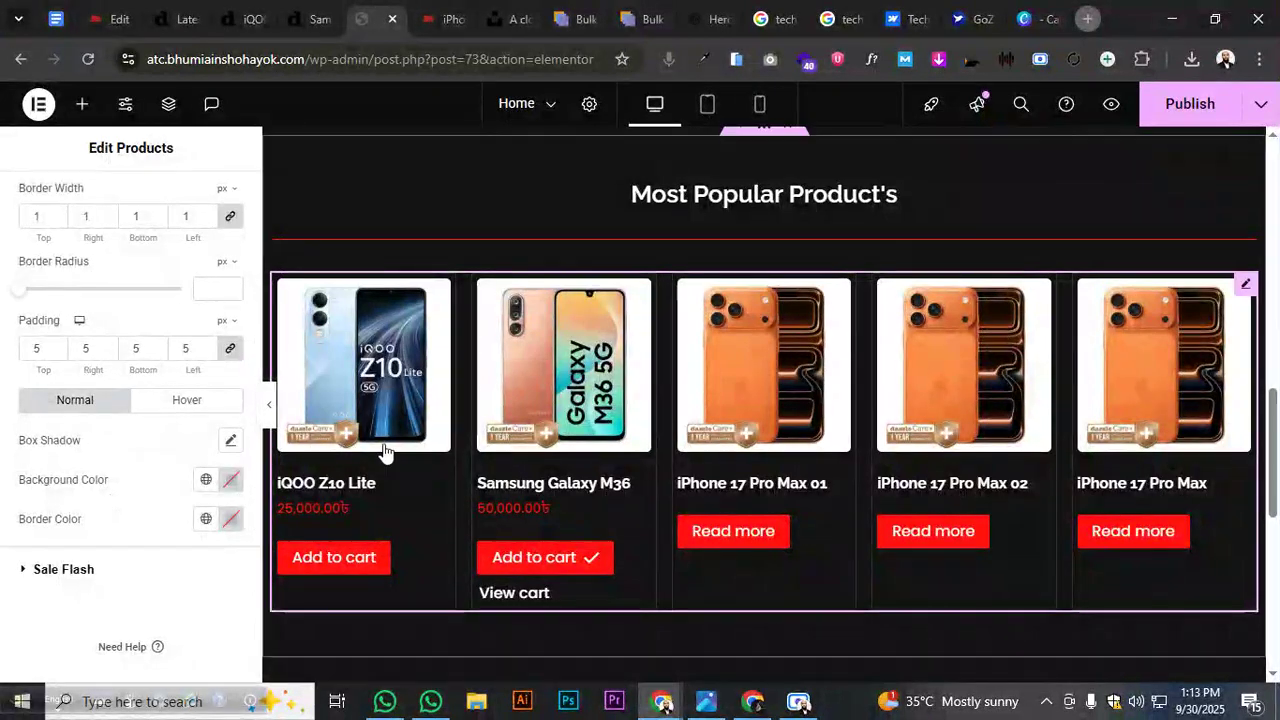
pyautogui.click(206, 479)
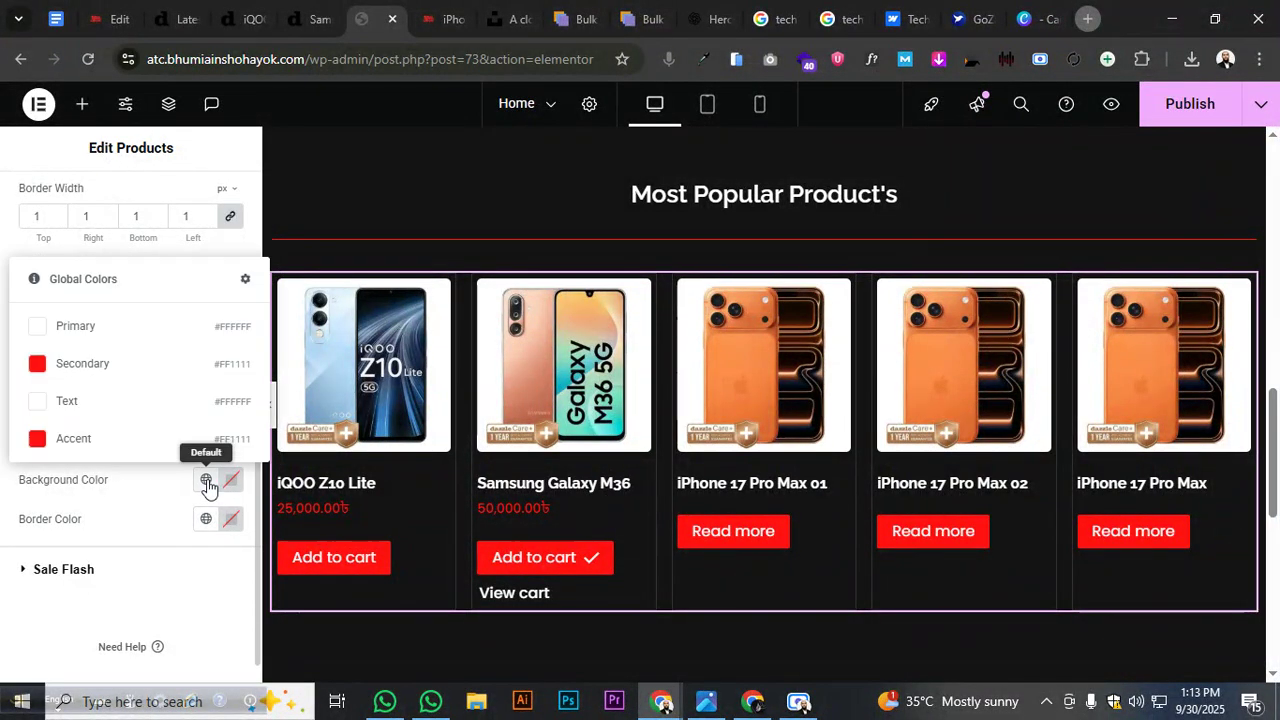
pyautogui.click(143, 366)
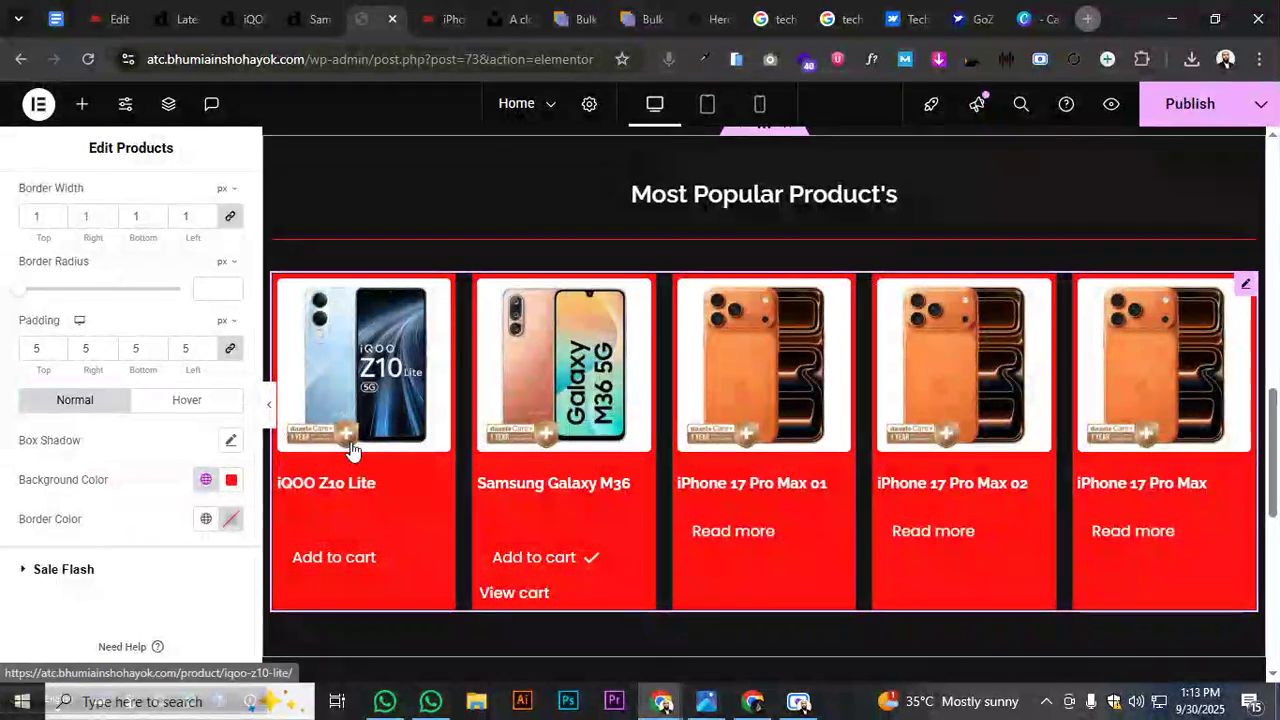
pyautogui.click(205, 481)
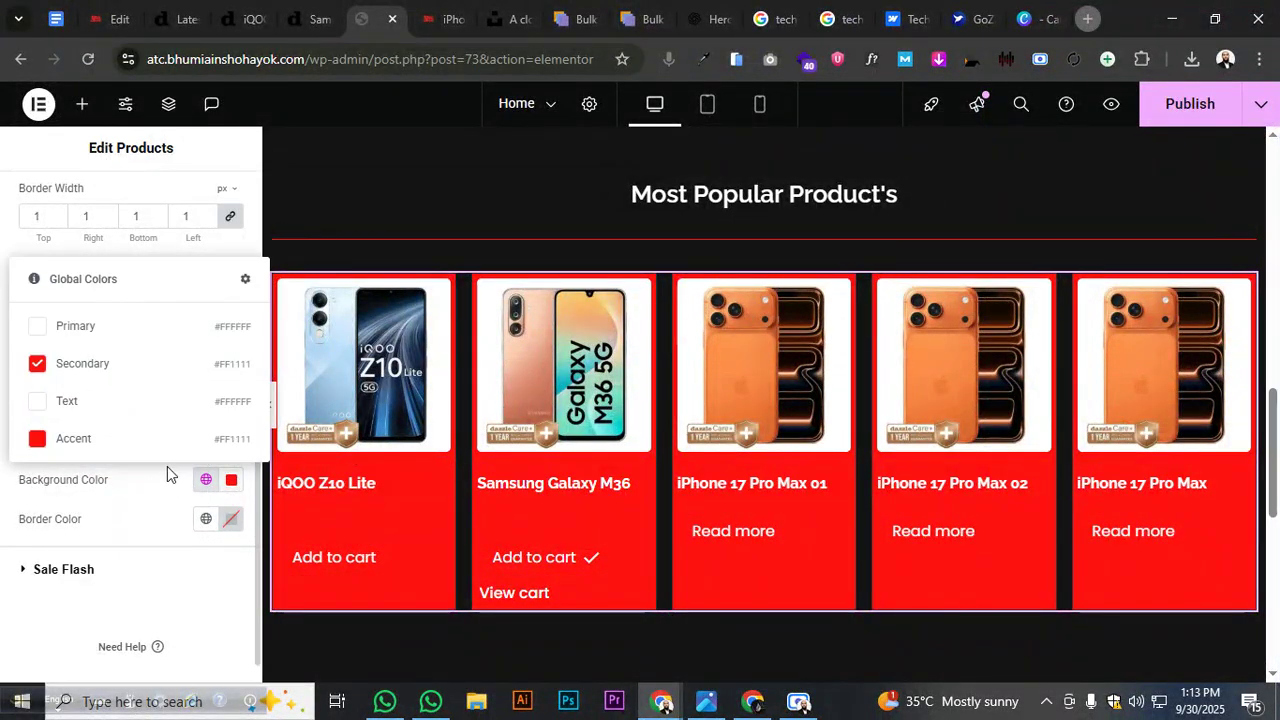
# Set the product boxes' background color to #141414 and save it as a new global color named New Global Color
pyautogui.click(231, 480)
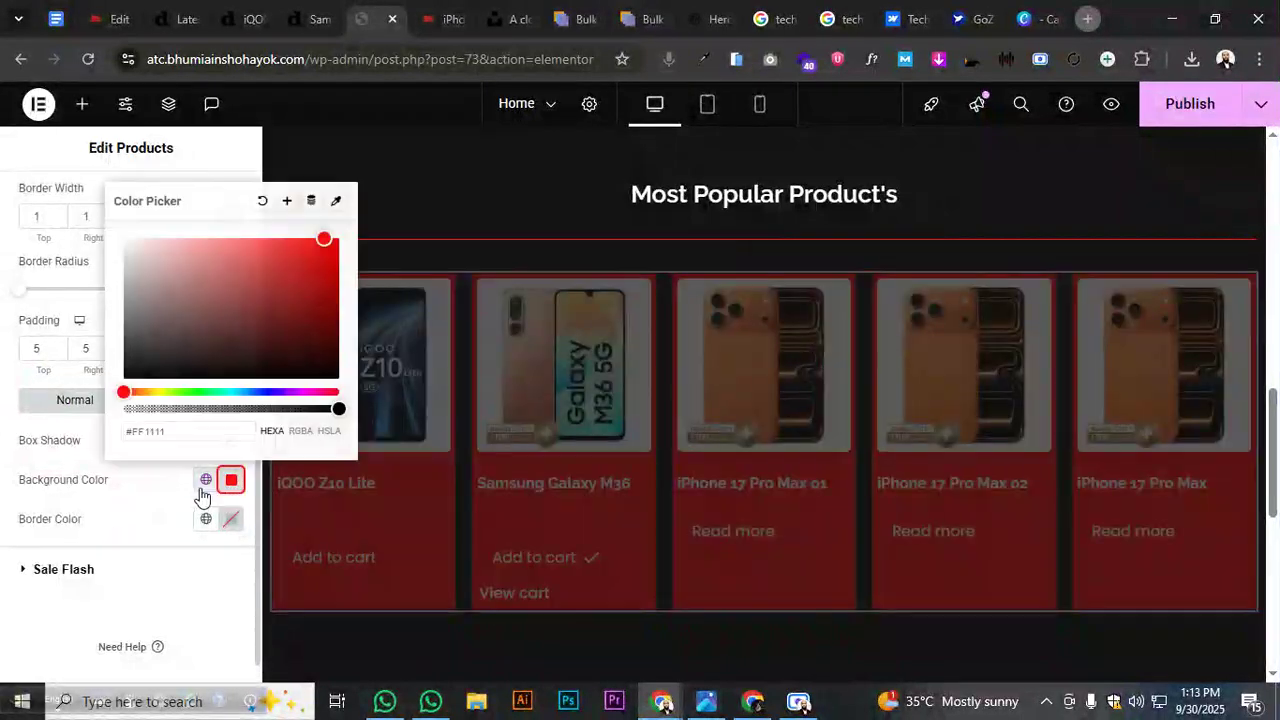
pyautogui.press('super+v')
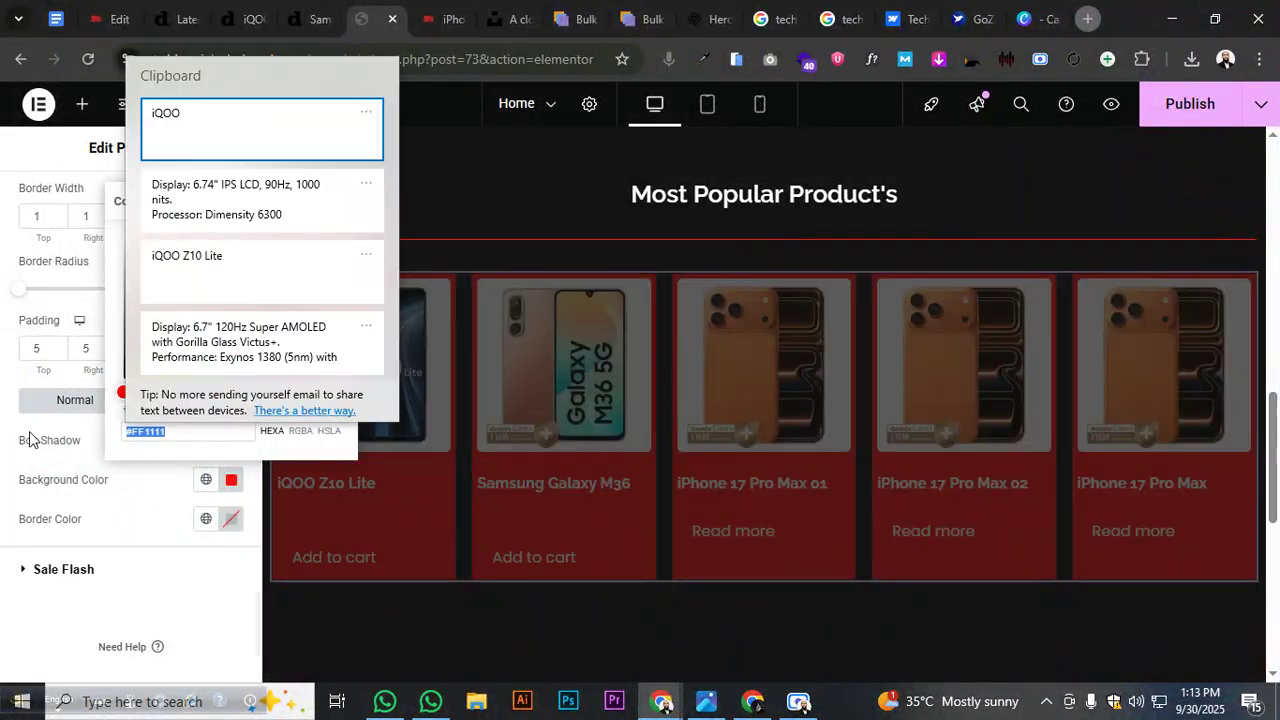
pyautogui.scroll(-10, 187, 270)
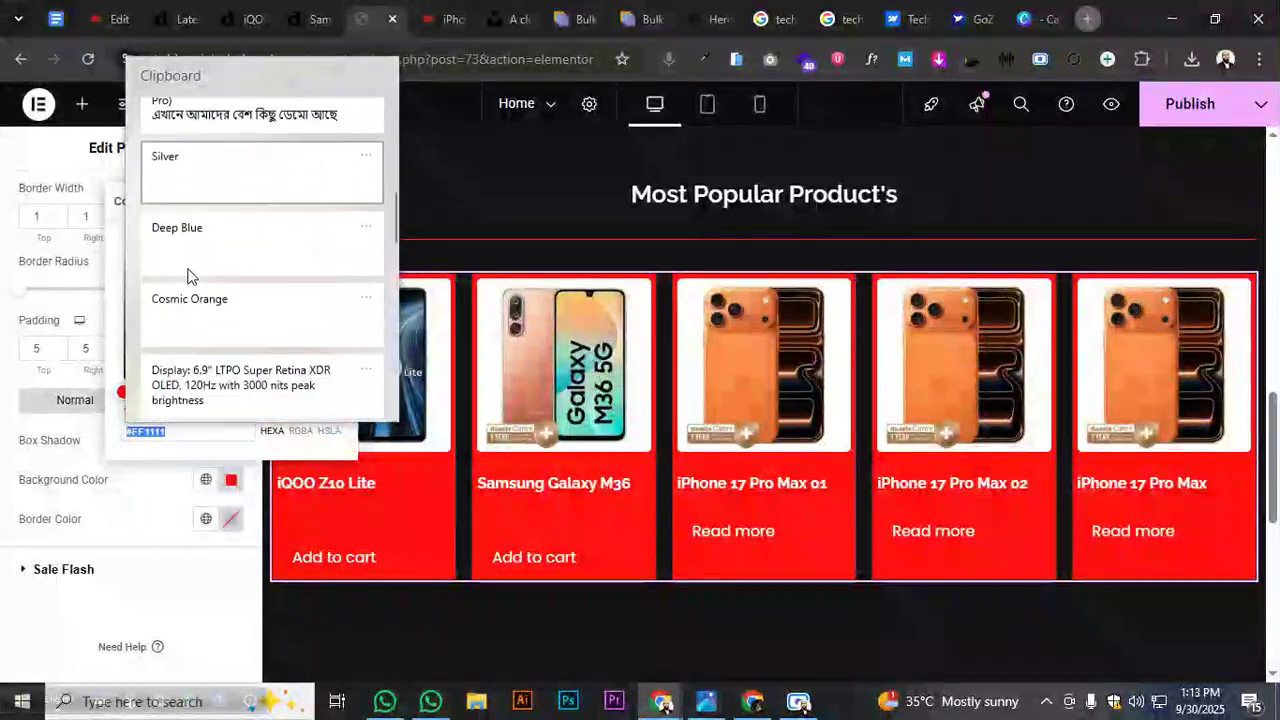
pyautogui.click(195, 179)
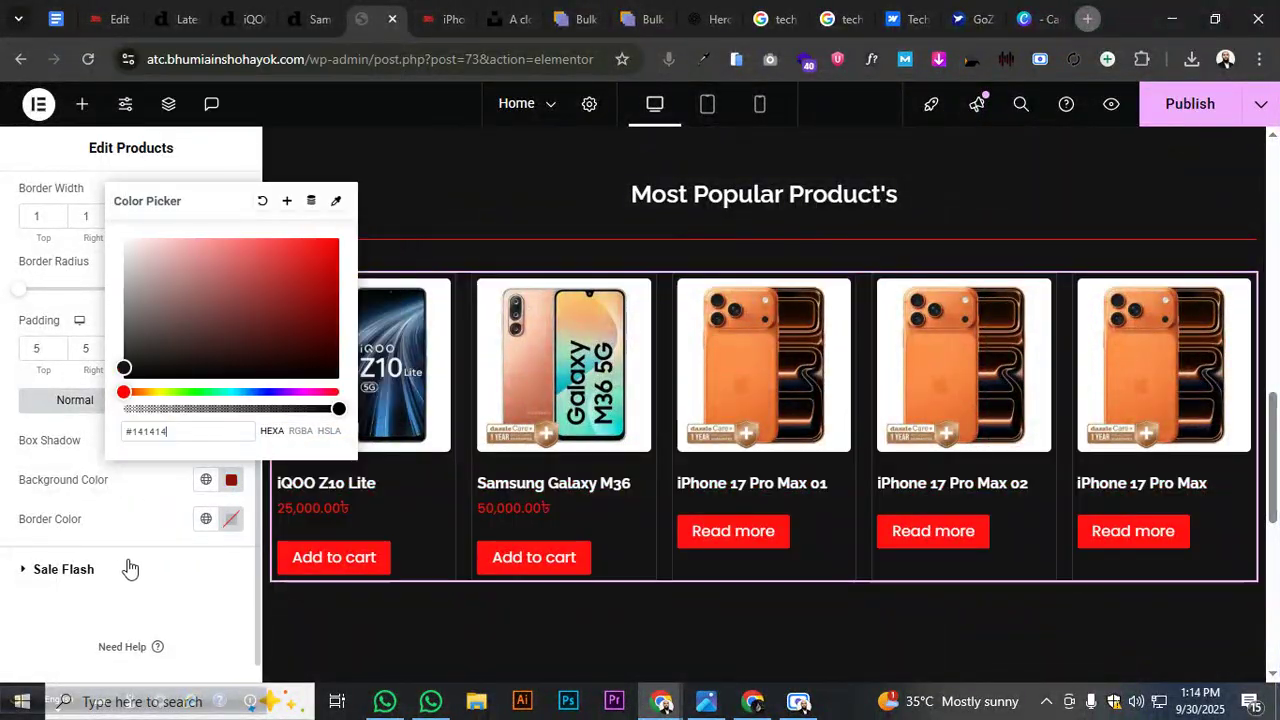
pyautogui.click(287, 201)
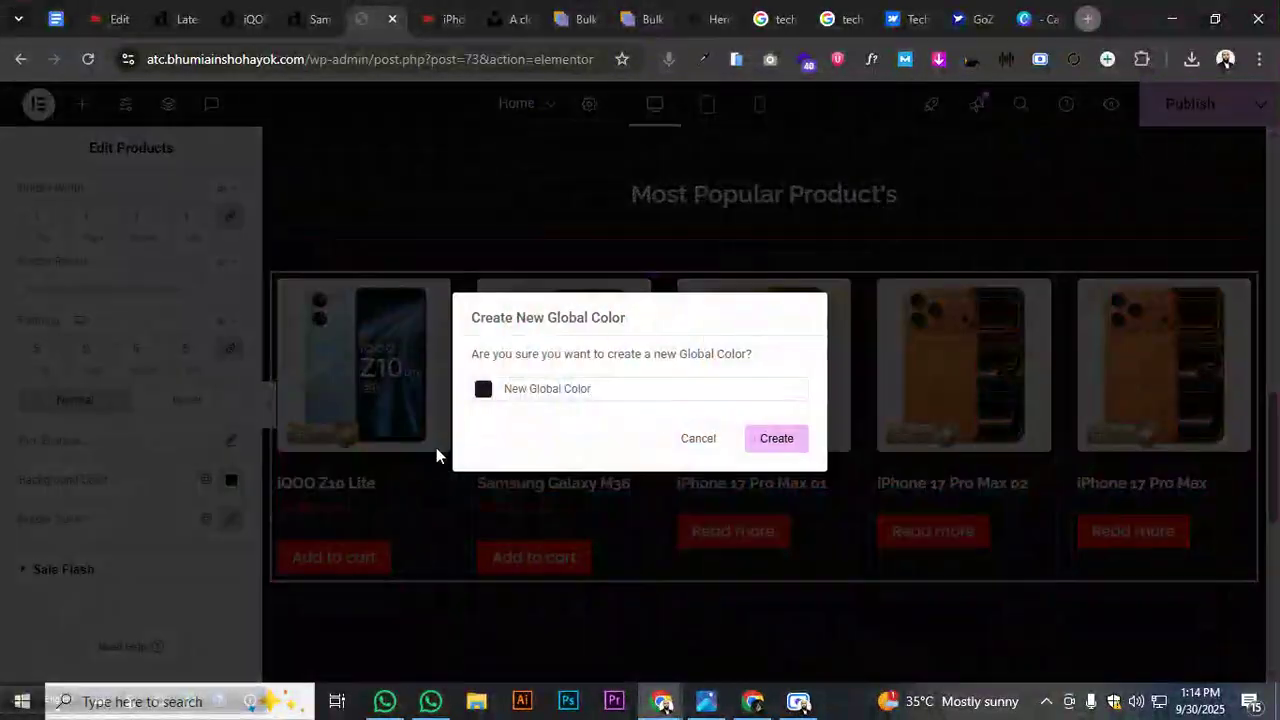
pyautogui.click(778, 442)
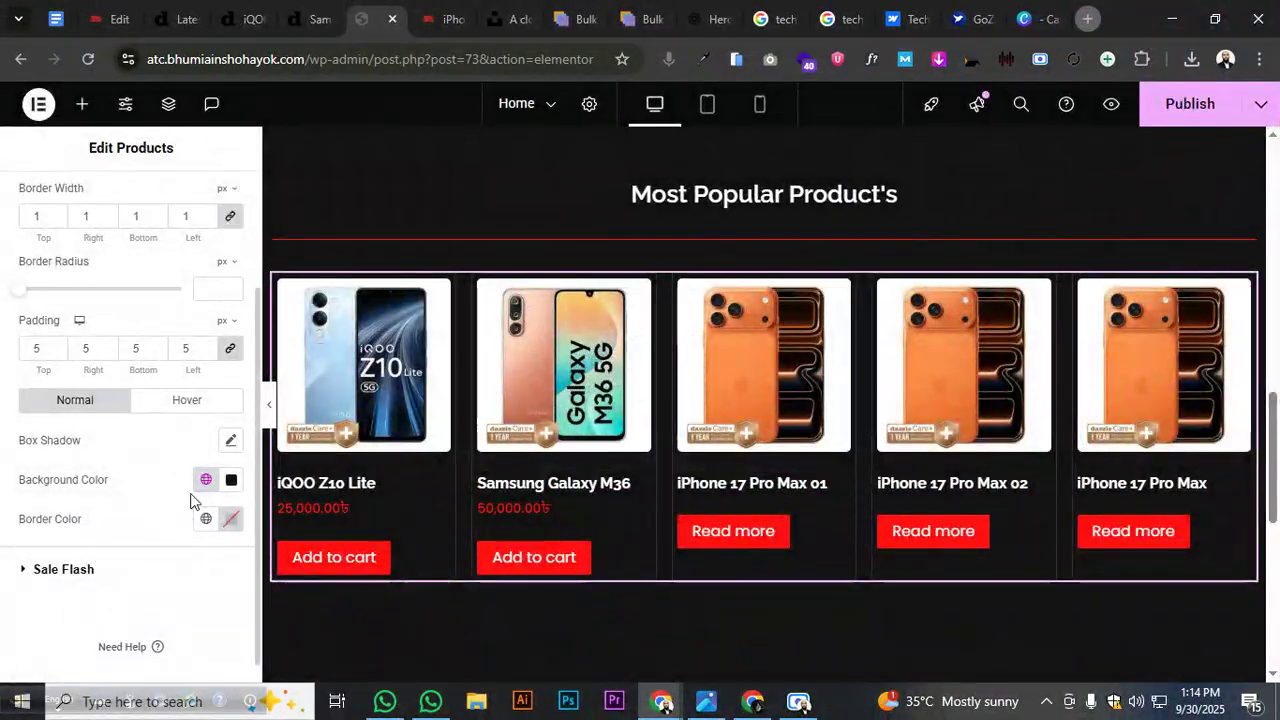
# Give the product boxes a semi-transparent red border color, #FF111140, and set their padding to 10 px on all sides
pyautogui.click(205, 518)
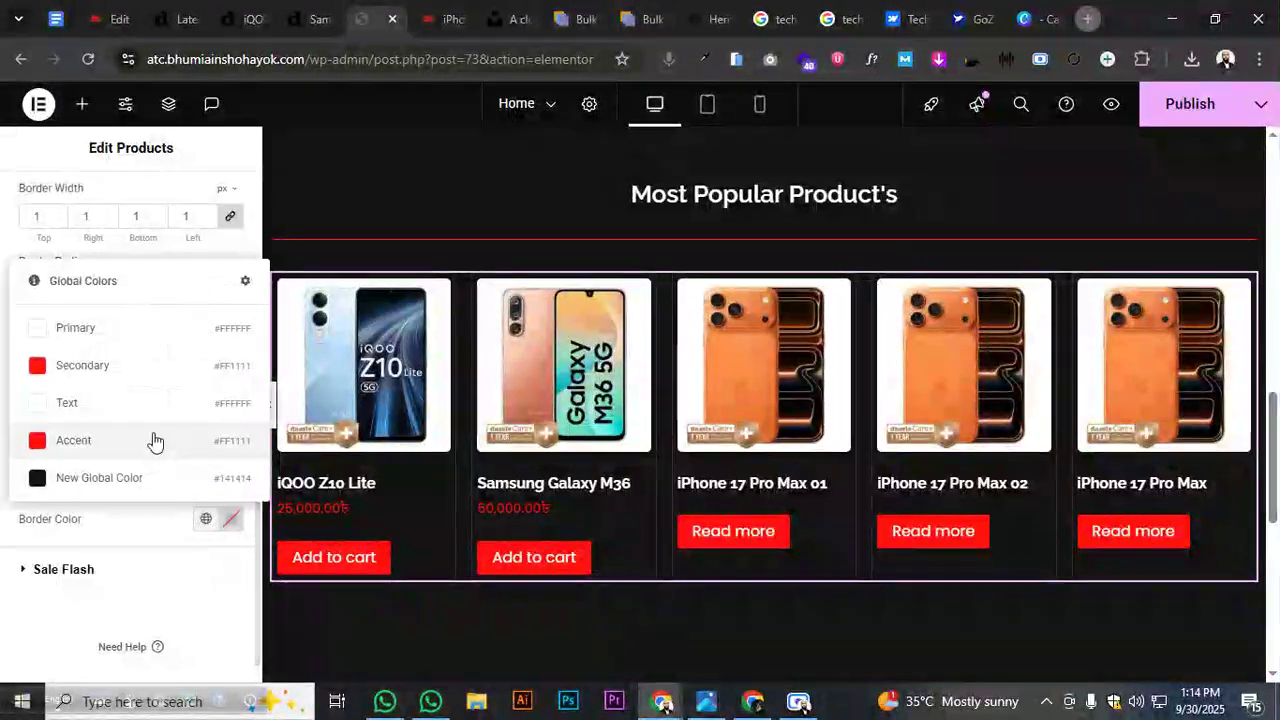
pyautogui.click(126, 368)
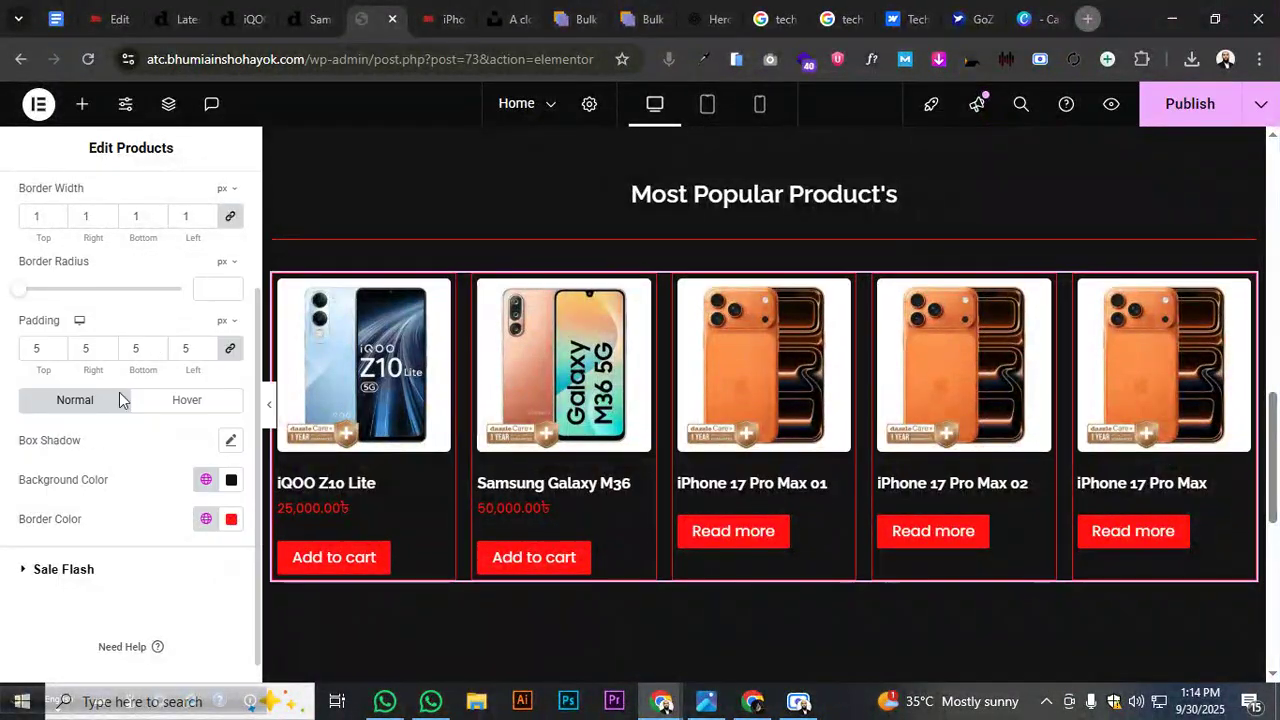
pyautogui.click(231, 519)
pyautogui.moveTo(337, 448); pyautogui.dragTo(176, 452)
pyautogui.click(220, 449)
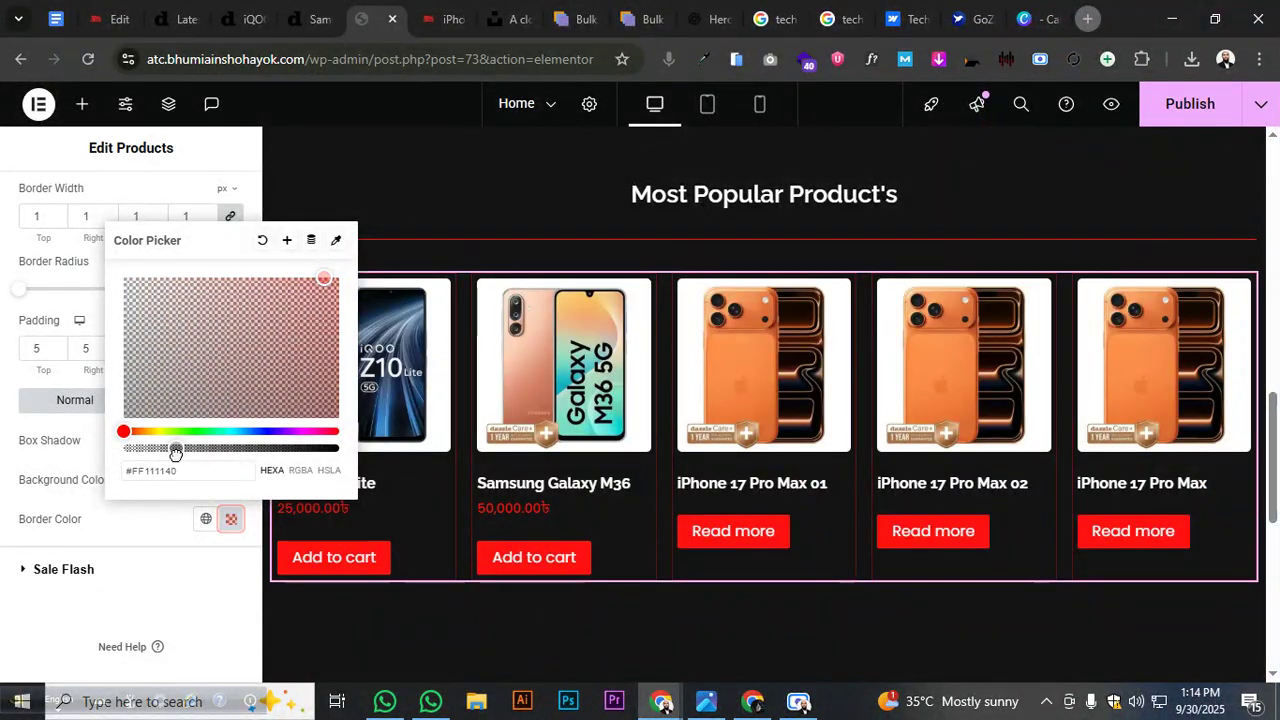
pyautogui.click(120, 540)
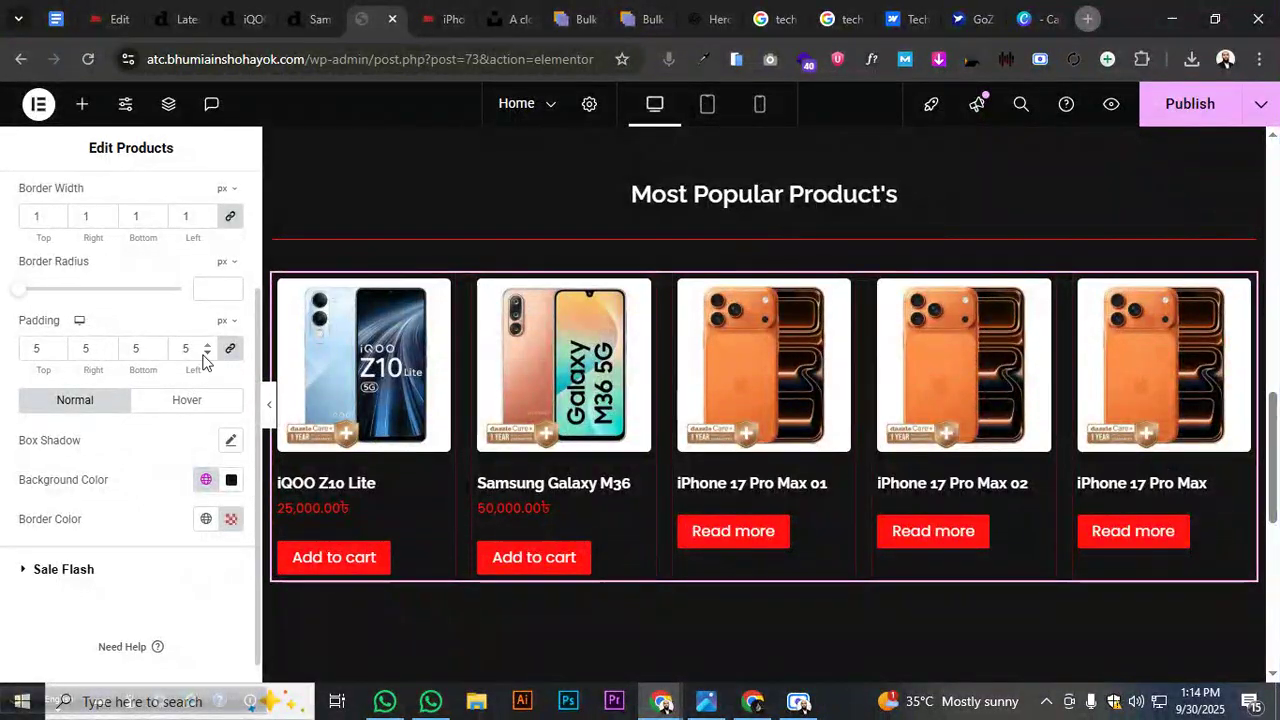
pyautogui.write('10')
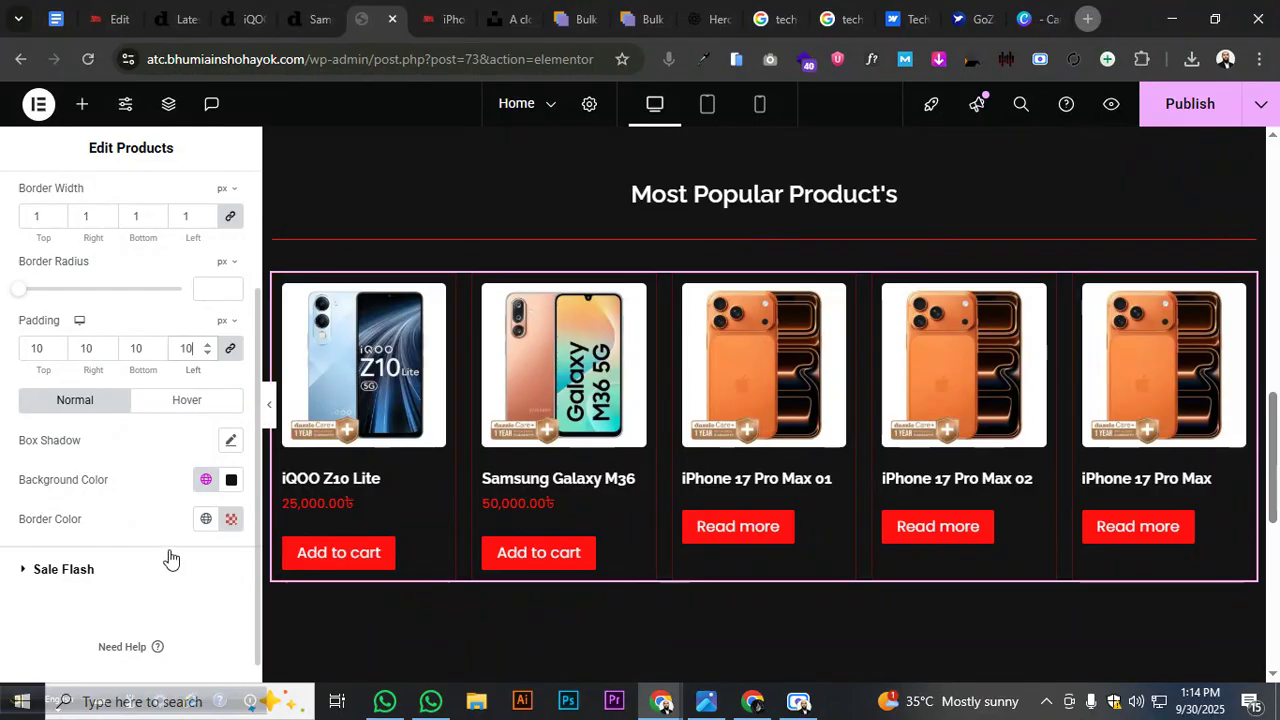
# Set the Sale Flash text color to global Primary and its background color to global Secondary
pyautogui.click(107, 570)
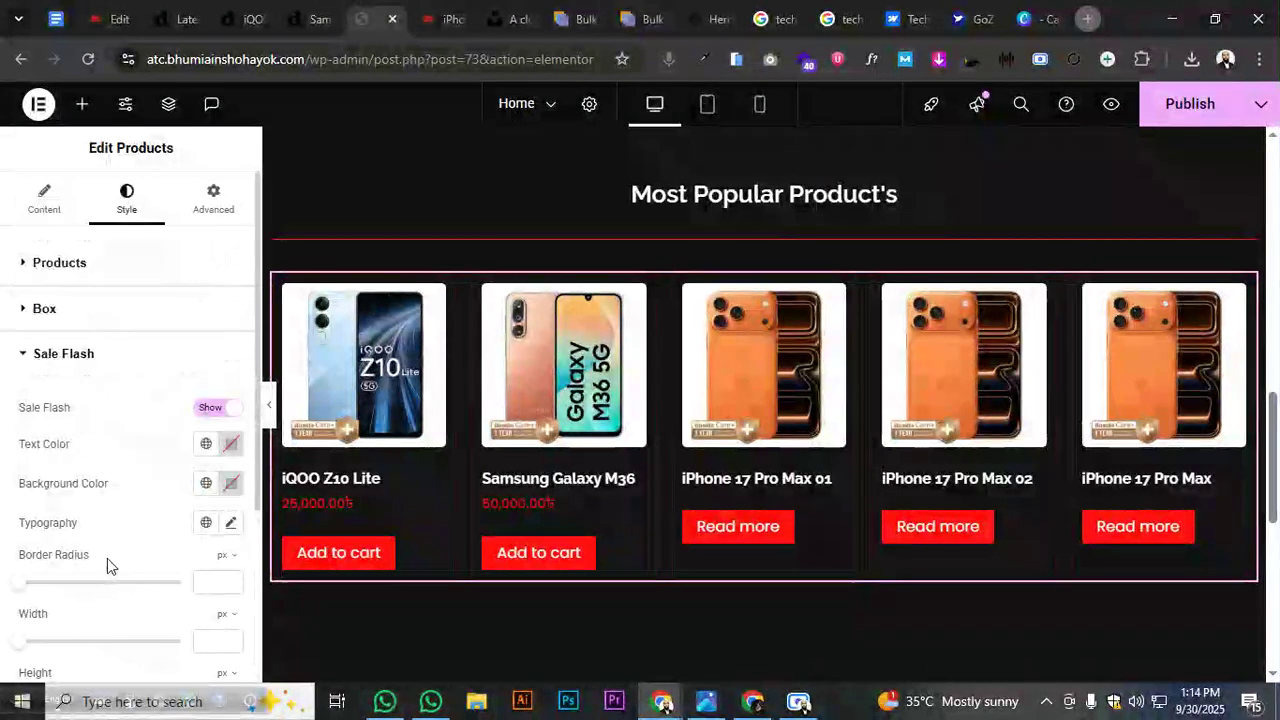
pyautogui.click(206, 449)
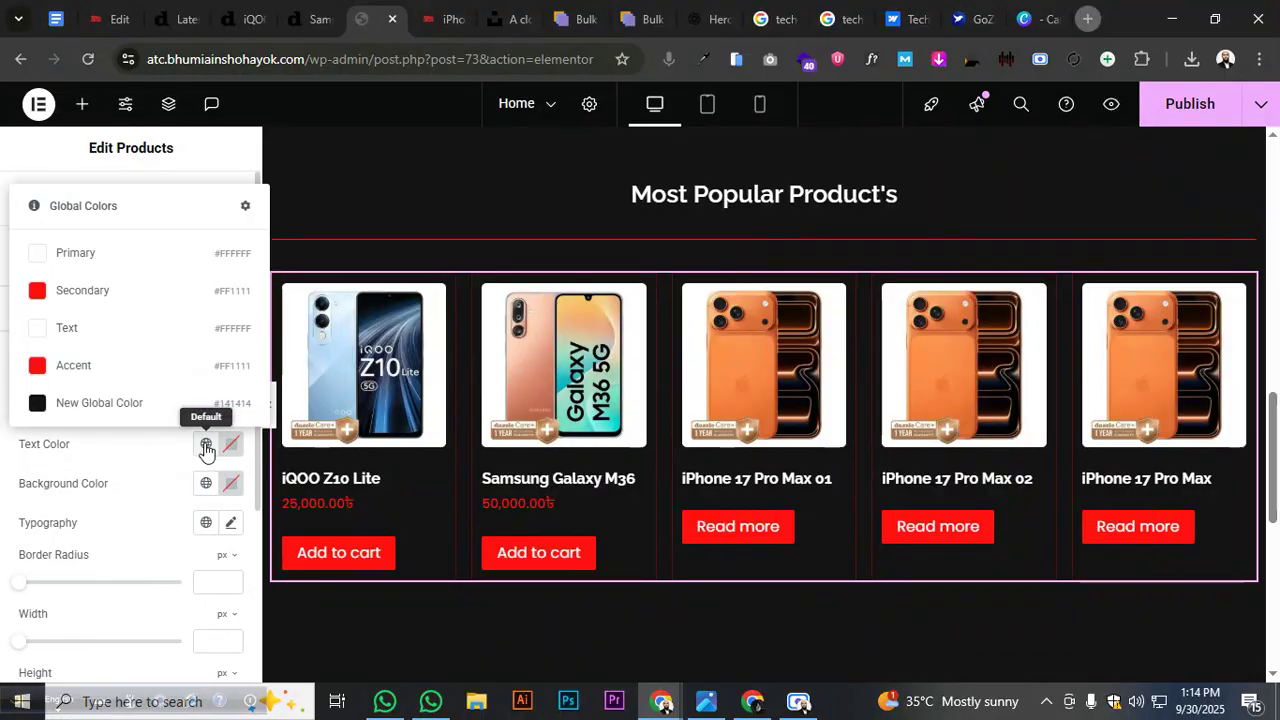
pyautogui.click(94, 268)
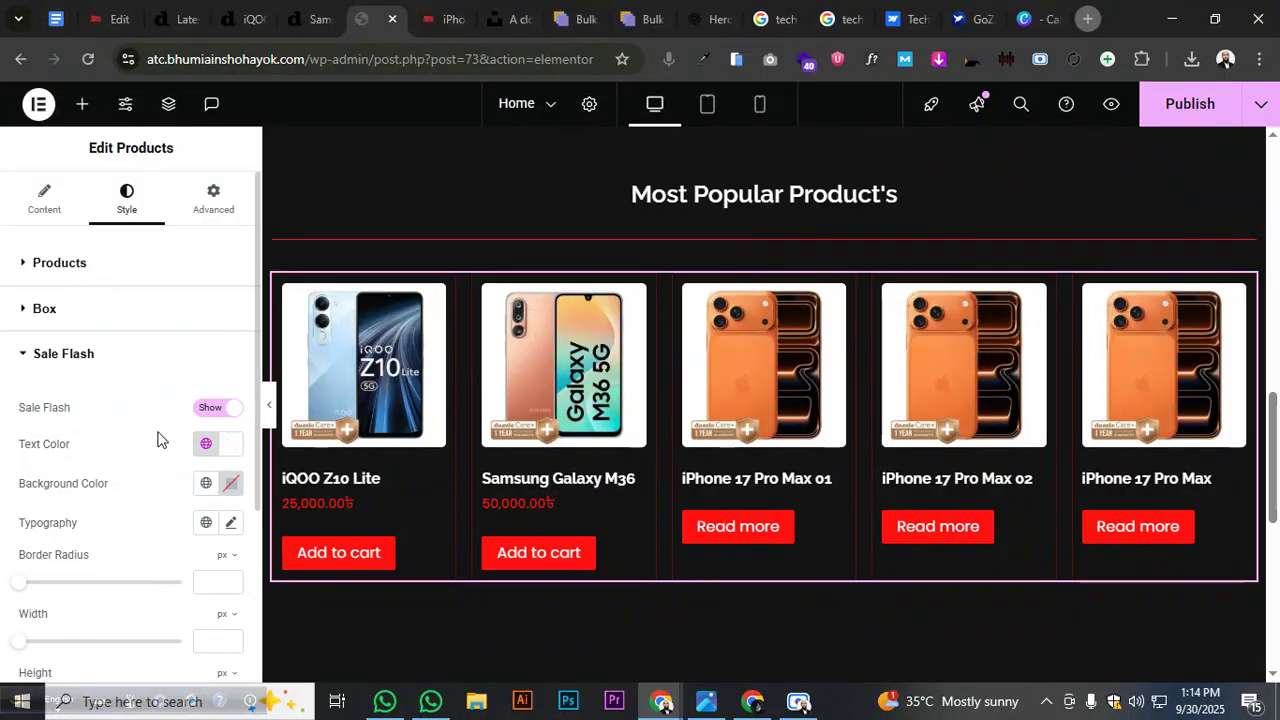
pyautogui.click(206, 484)
pyautogui.click(110, 333)
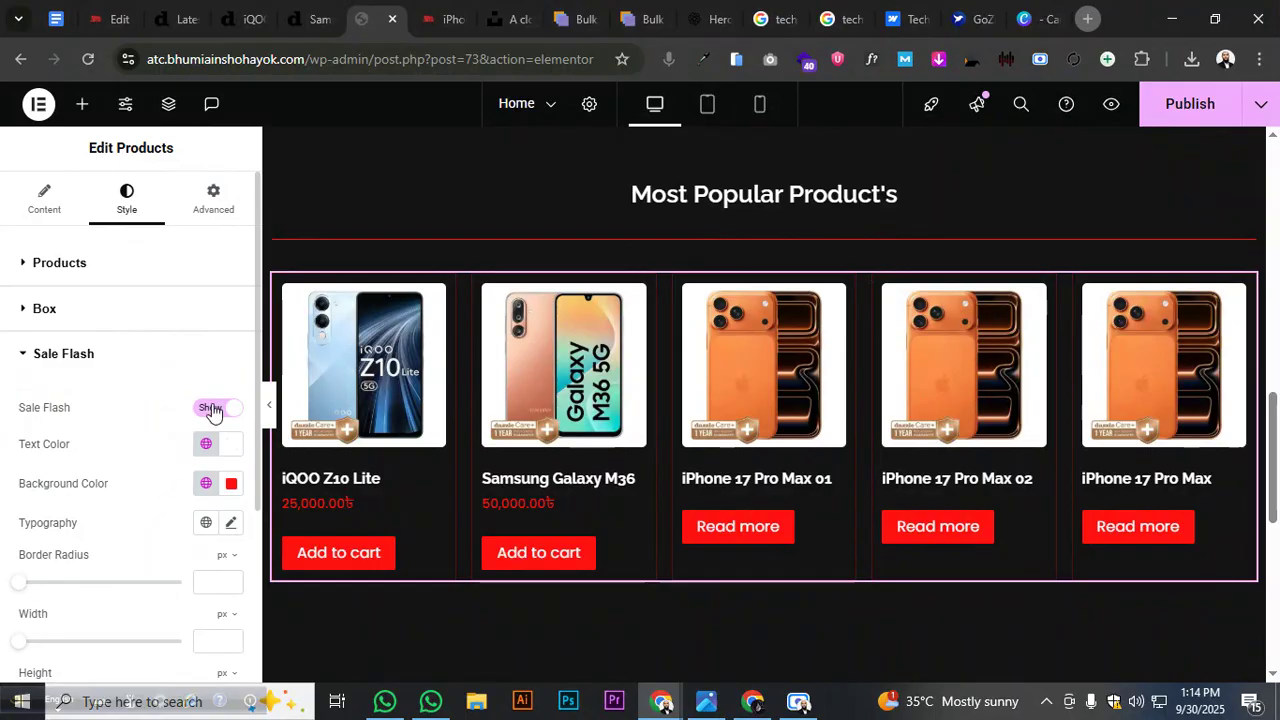
pyautogui.click(211, 408)
pyautogui.click(66, 354)
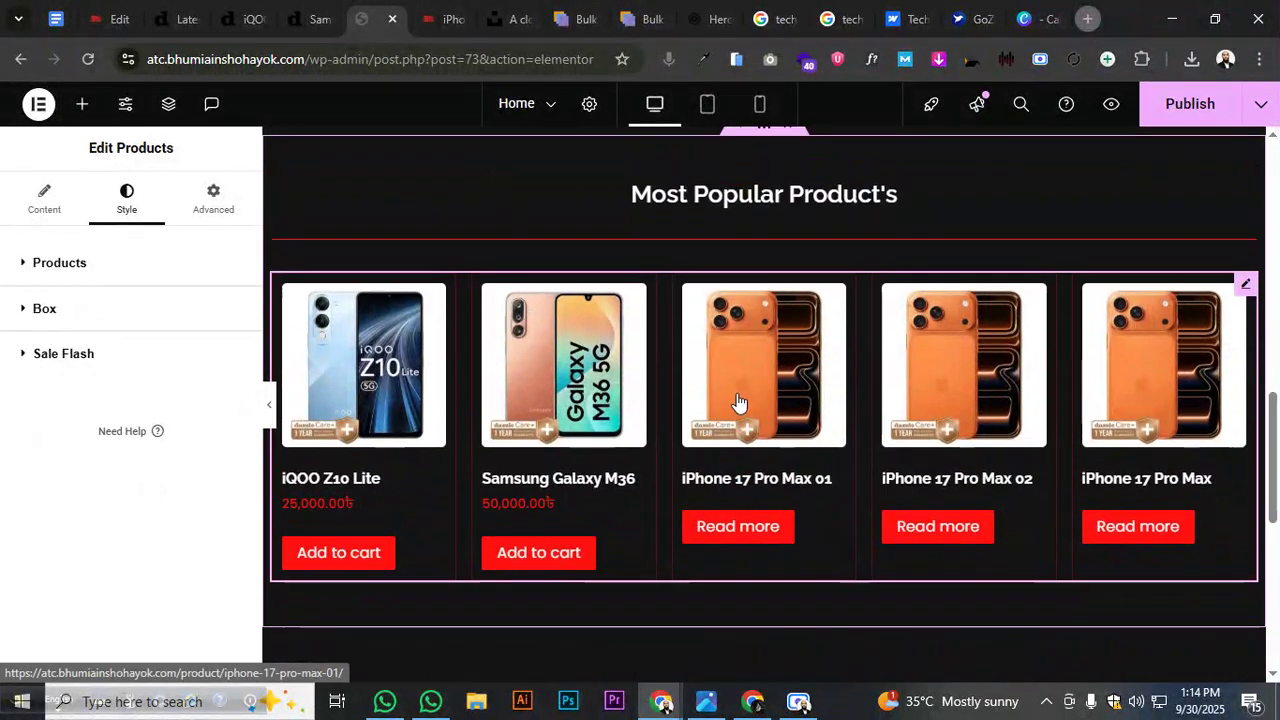
# Duplicate the Products grid twice within the Most Popular Product's section and publish the page
pyautogui.rightClick(737, 401)
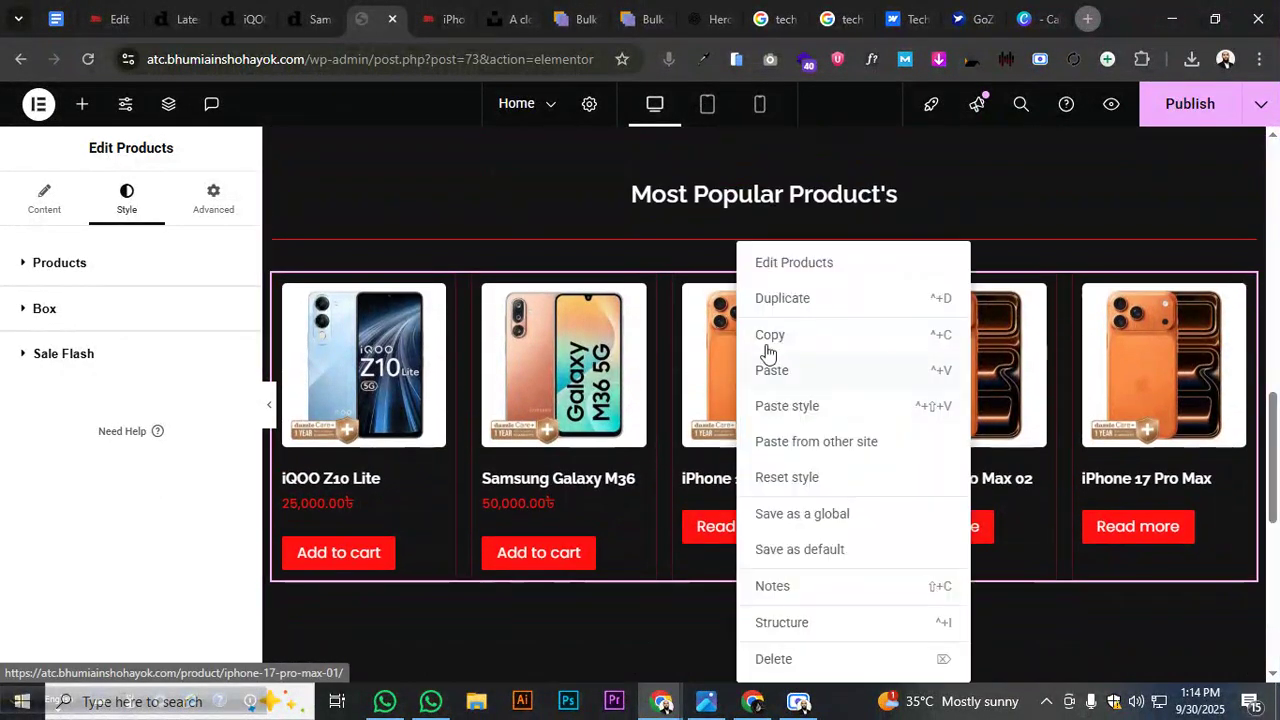
pyautogui.click(829, 303)
pyautogui.scroll(-5, 770, 370)
pyautogui.rightClick(757, 350)
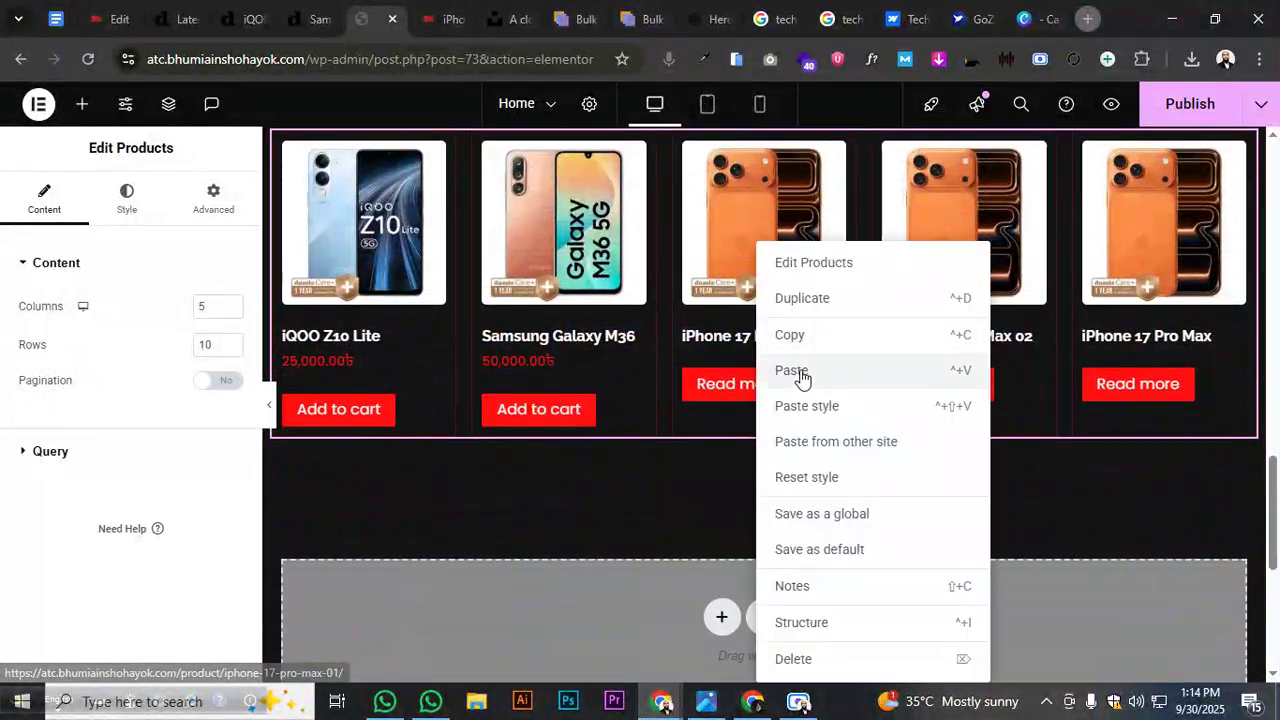
pyautogui.click(803, 294)
pyautogui.scroll(-3, 753, 408)
pyautogui.scroll(8, 752, 400)
pyautogui.scroll(2, 757, 387)
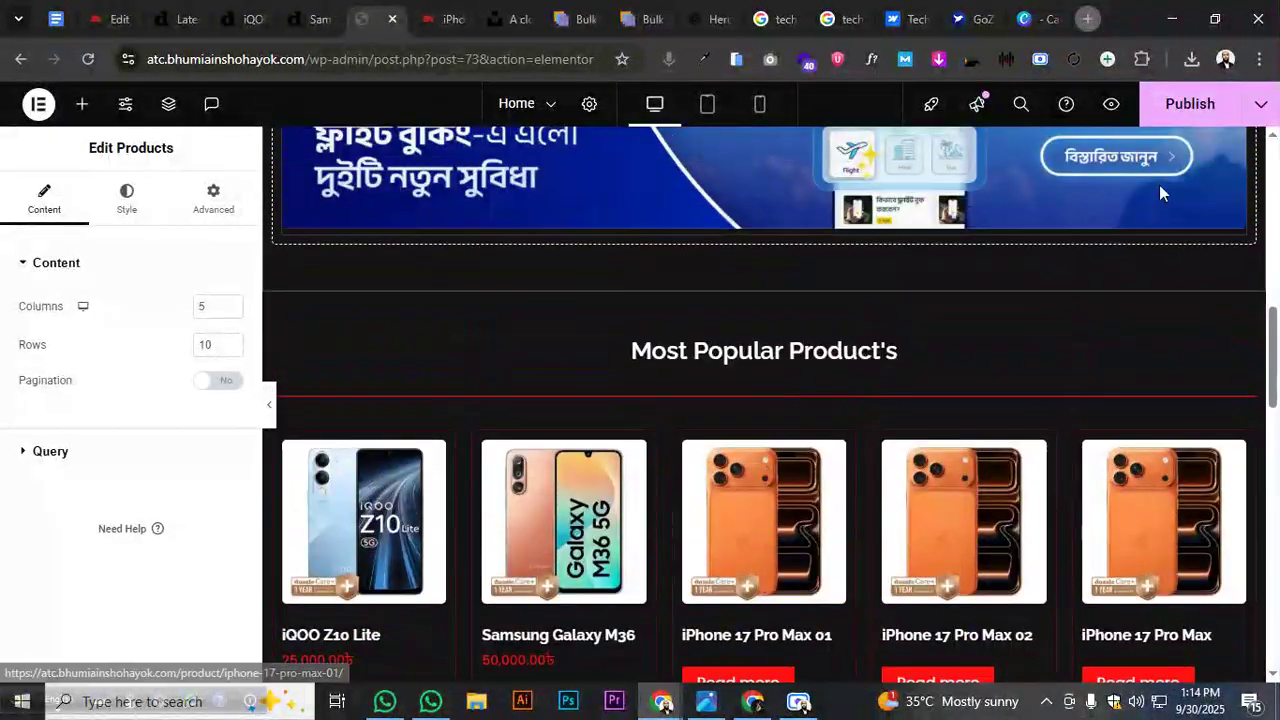
pyautogui.click(1188, 104)
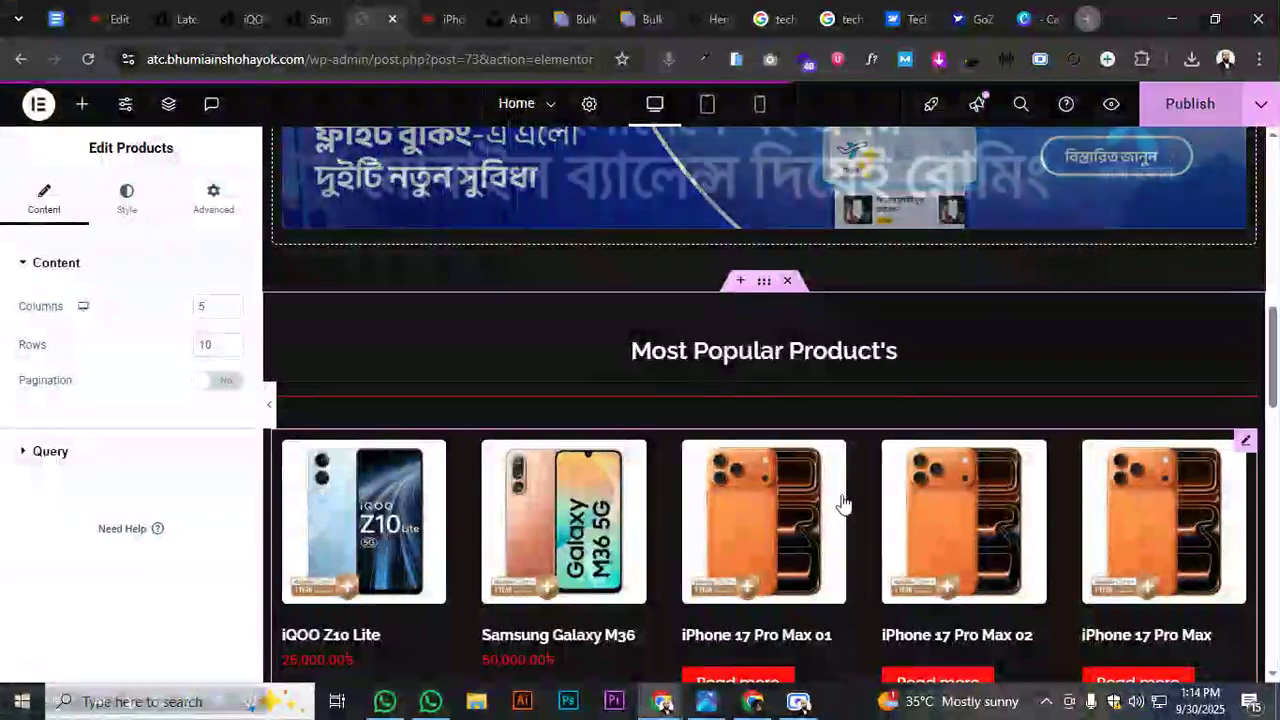
# Try duplicating the inner container of the banner carousel, and undo the duplication
pyautogui.scroll(3, 345, 392)
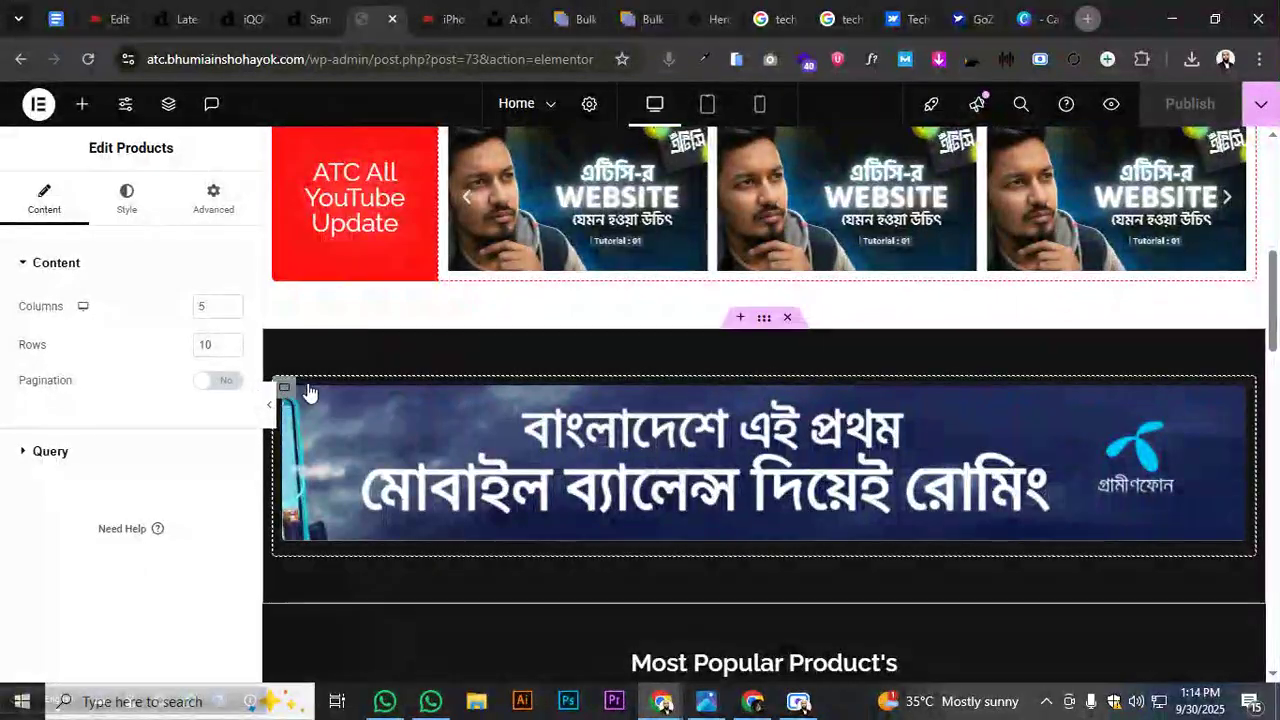
pyautogui.rightClick(284, 393)
pyautogui.click(360, 226)
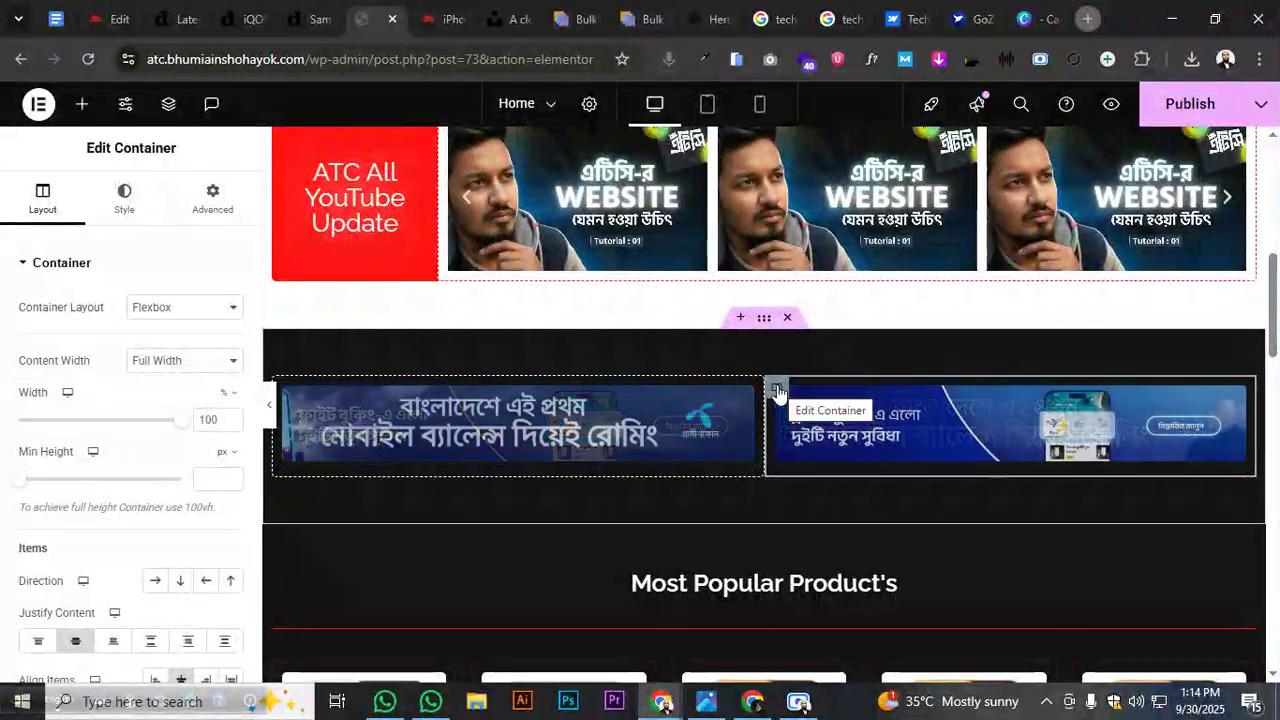
pyautogui.hotkey('ctrl', 'z')
# Duplicate the whole outer container of the banner carousel section above Most Popular Product's
pyautogui.rightClick(763, 322)
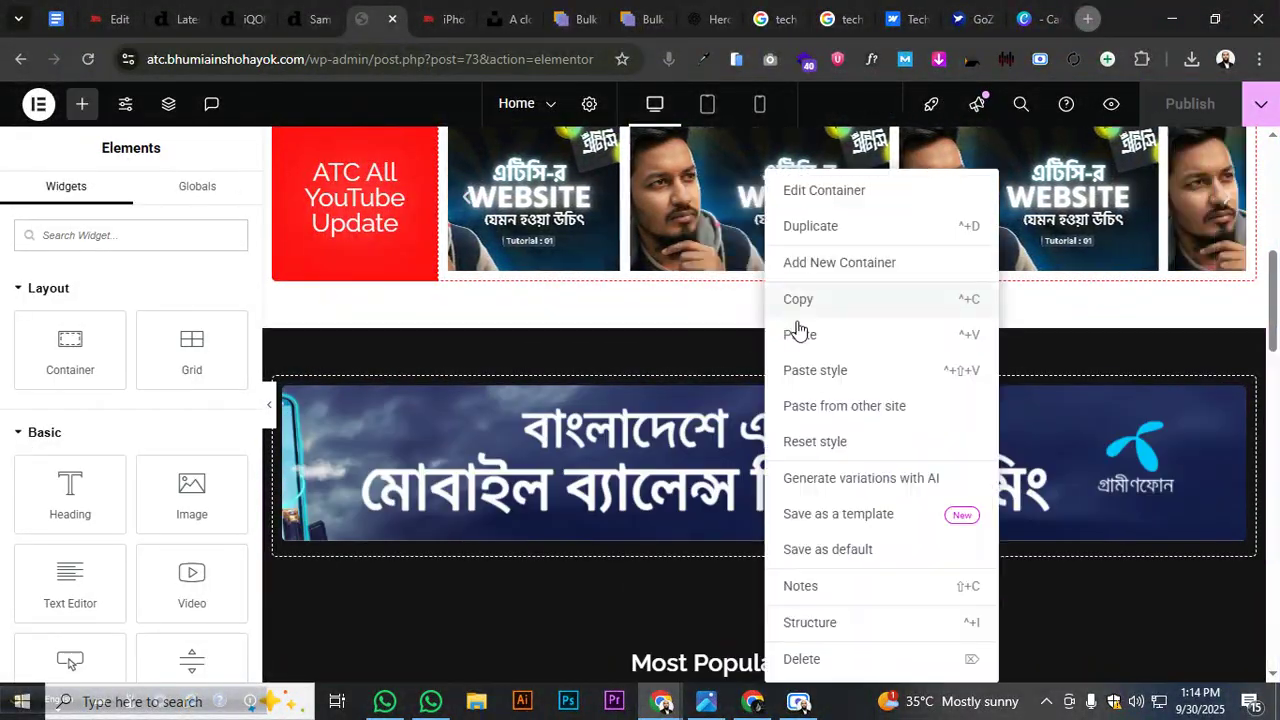
pyautogui.scroll(-5, 789, 329)
pyautogui.click(808, 238)
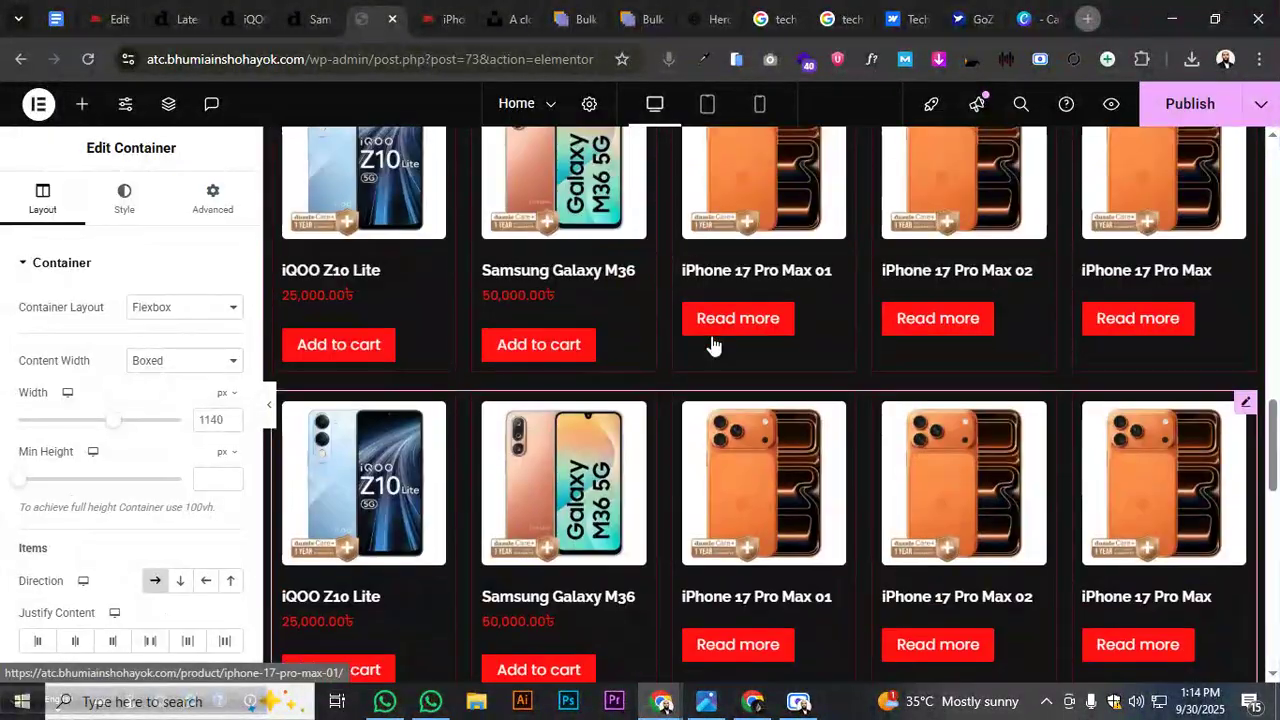
# Move the duplicated banner carousel container below the Most Popular Product's container in the page structure
pyautogui.scroll(4, 711, 346)
pyautogui.scroll(2, 782, 259)
pyautogui.click(765, 267)
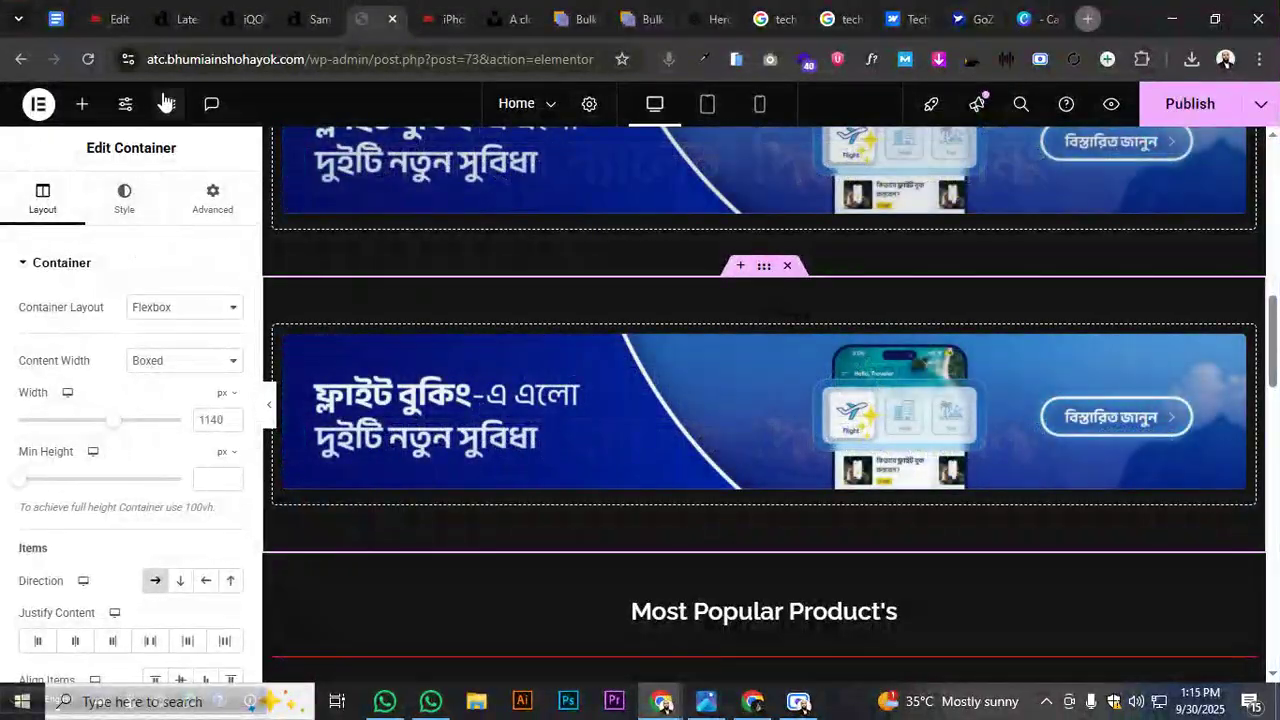
pyautogui.click(170, 104)
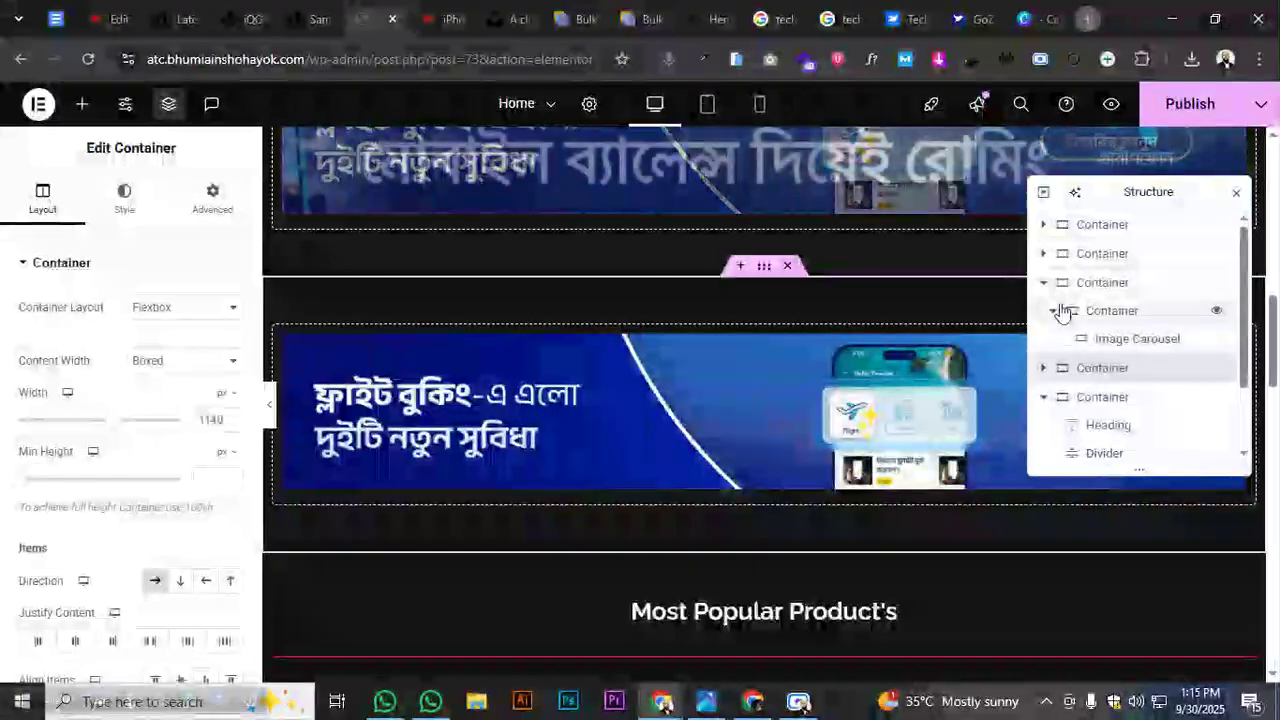
pyautogui.click(1043, 284)
pyautogui.click(1046, 342)
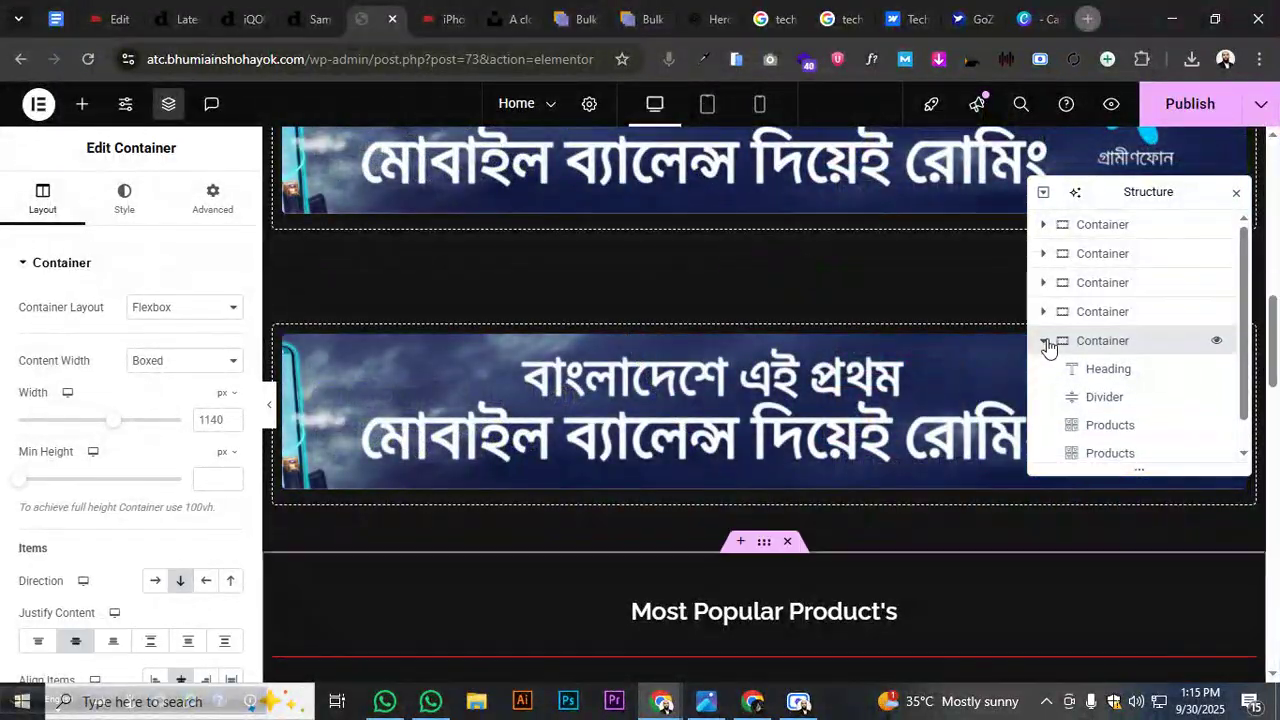
pyautogui.click(1043, 341)
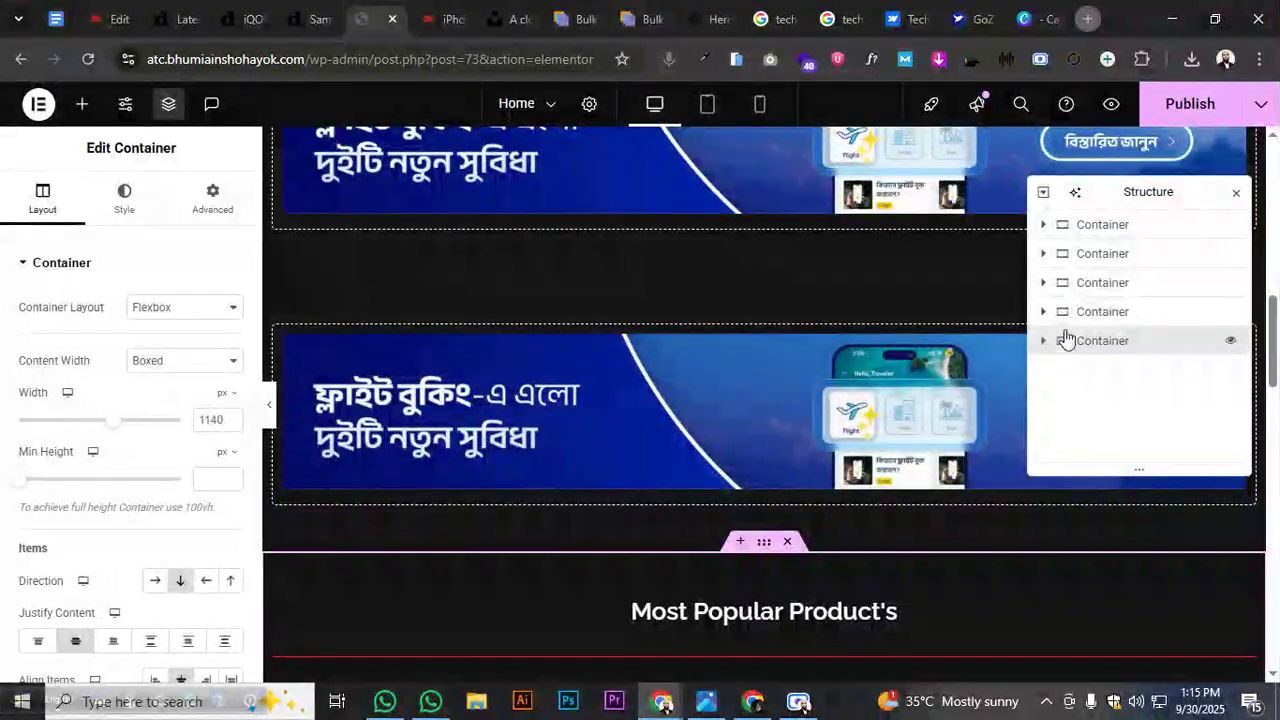
pyautogui.click(1078, 313)
pyautogui.moveTo(1081, 314); pyautogui.dragTo(1081, 358)
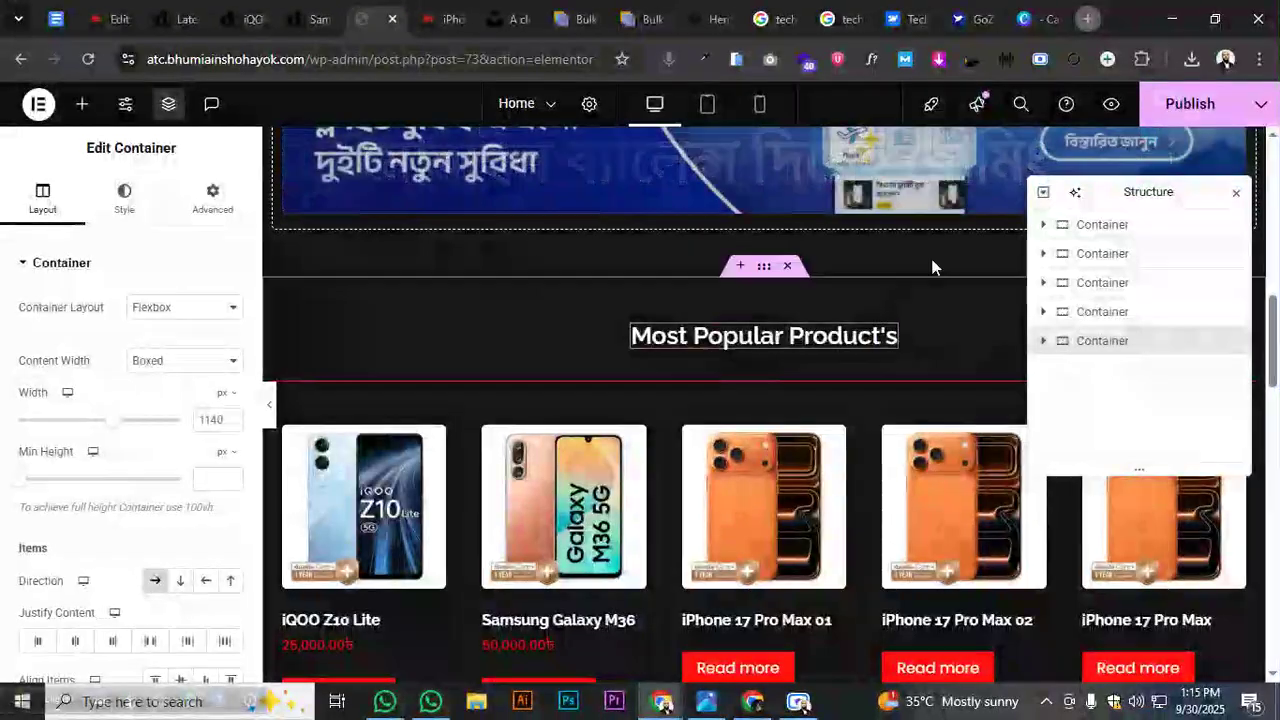
pyautogui.click(1236, 194)
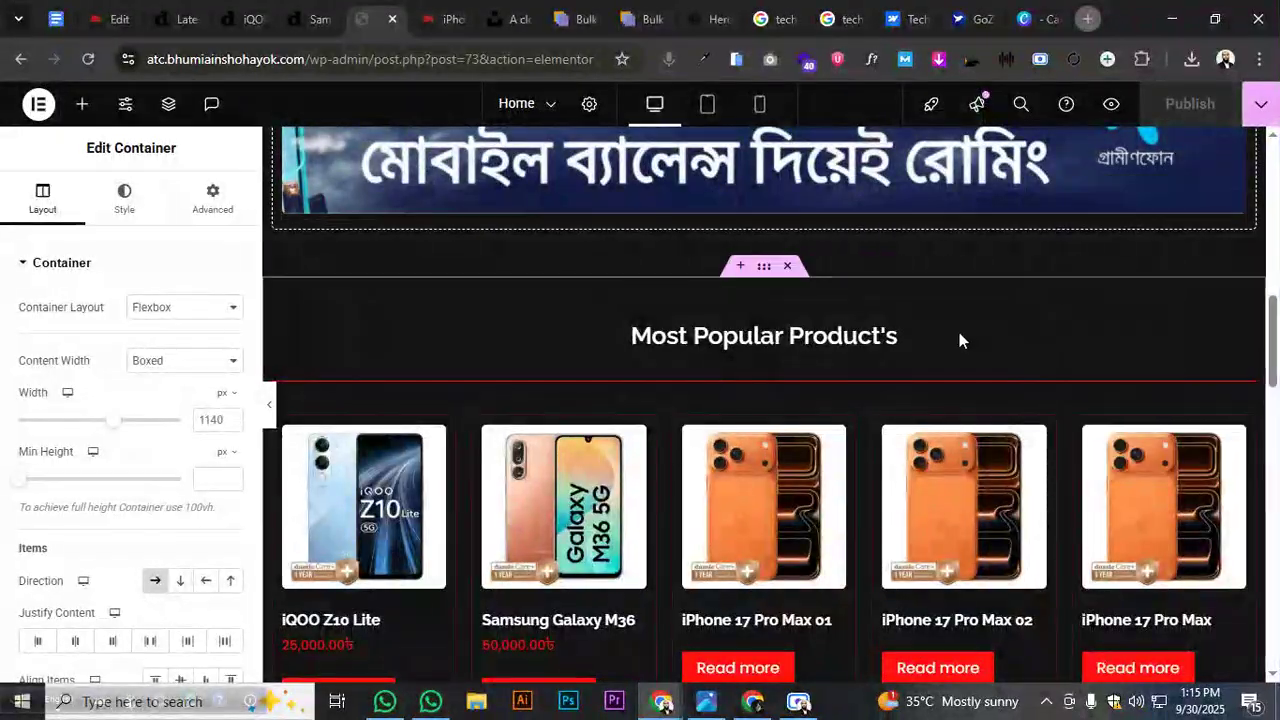
# Duplicate the inner carousel container within the banner section above Most Popular Product's
pyautogui.scroll(3, 955, 340)
pyautogui.scroll(-6, 955, 340)
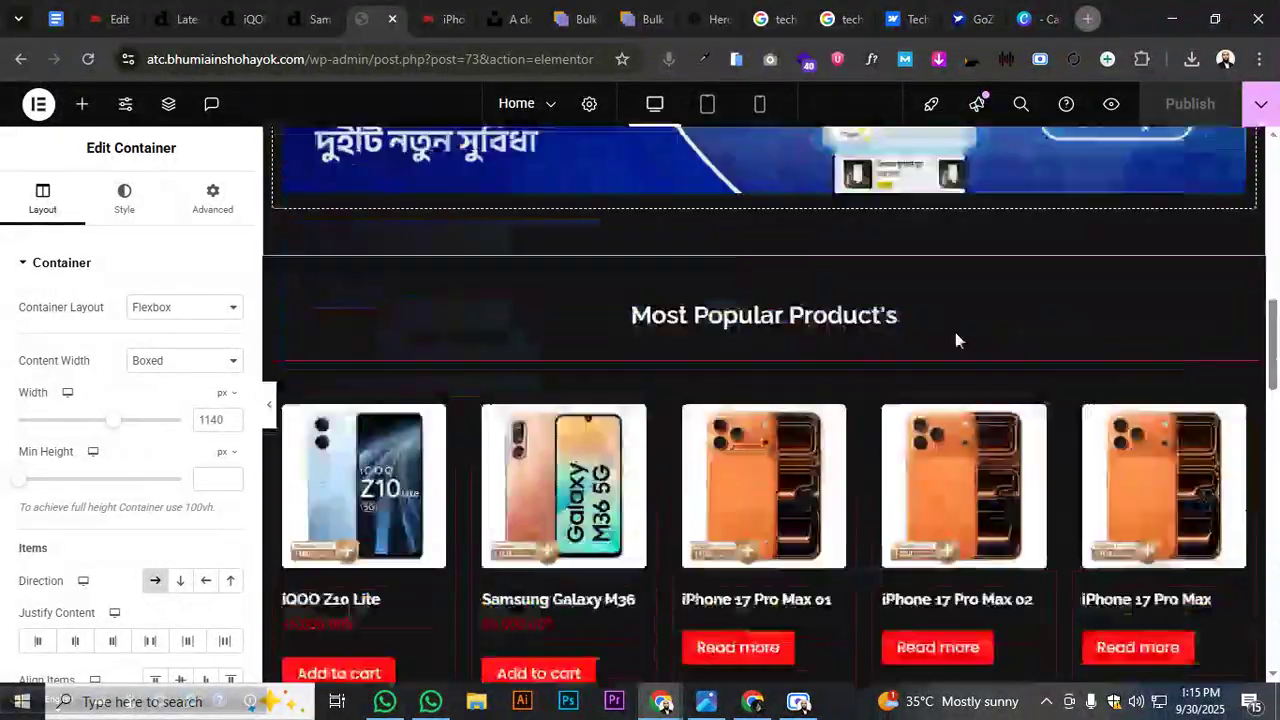
pyautogui.scroll(-2, 955, 340)
pyautogui.scroll(4, 955, 340)
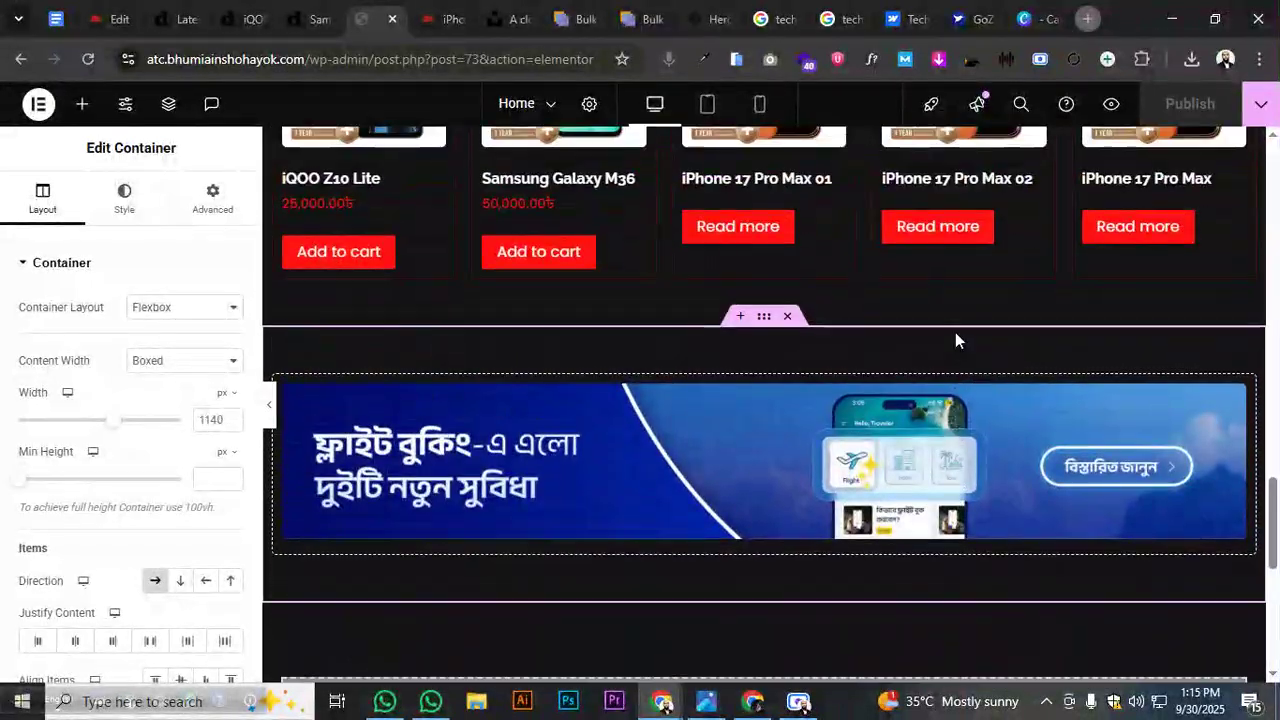
pyautogui.scroll(7, 955, 332)
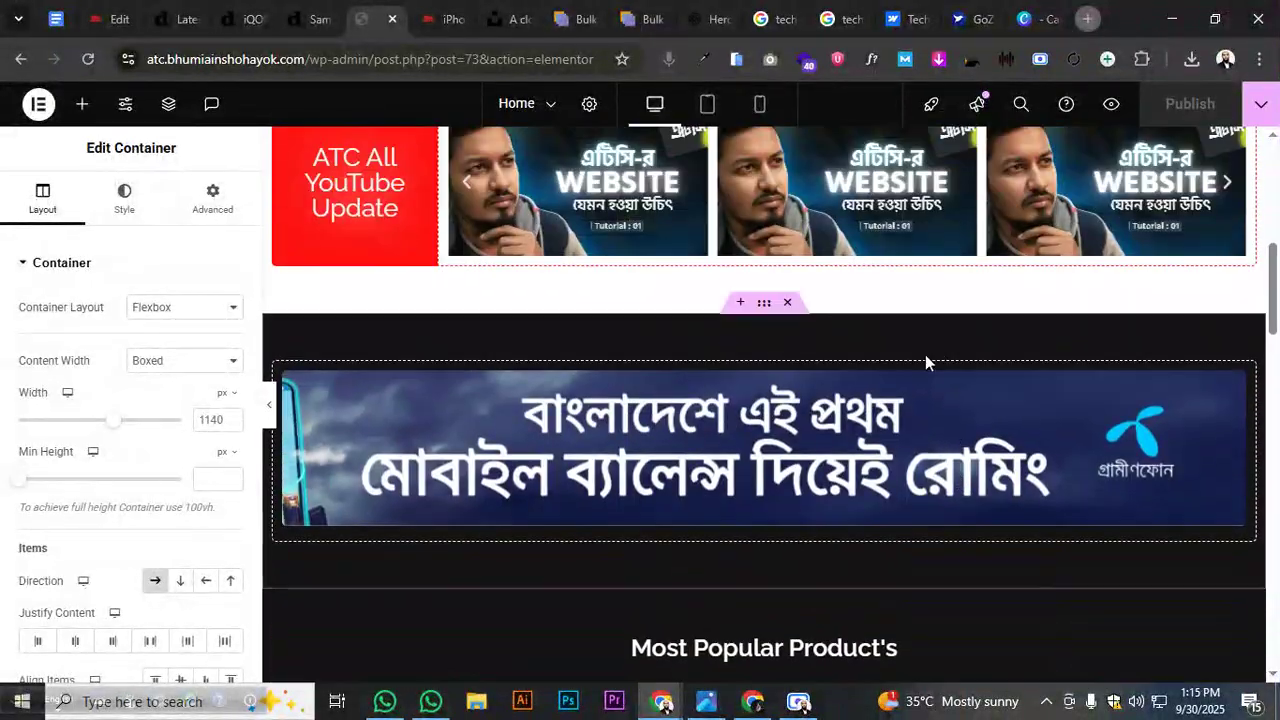
pyautogui.rightClick(300, 374)
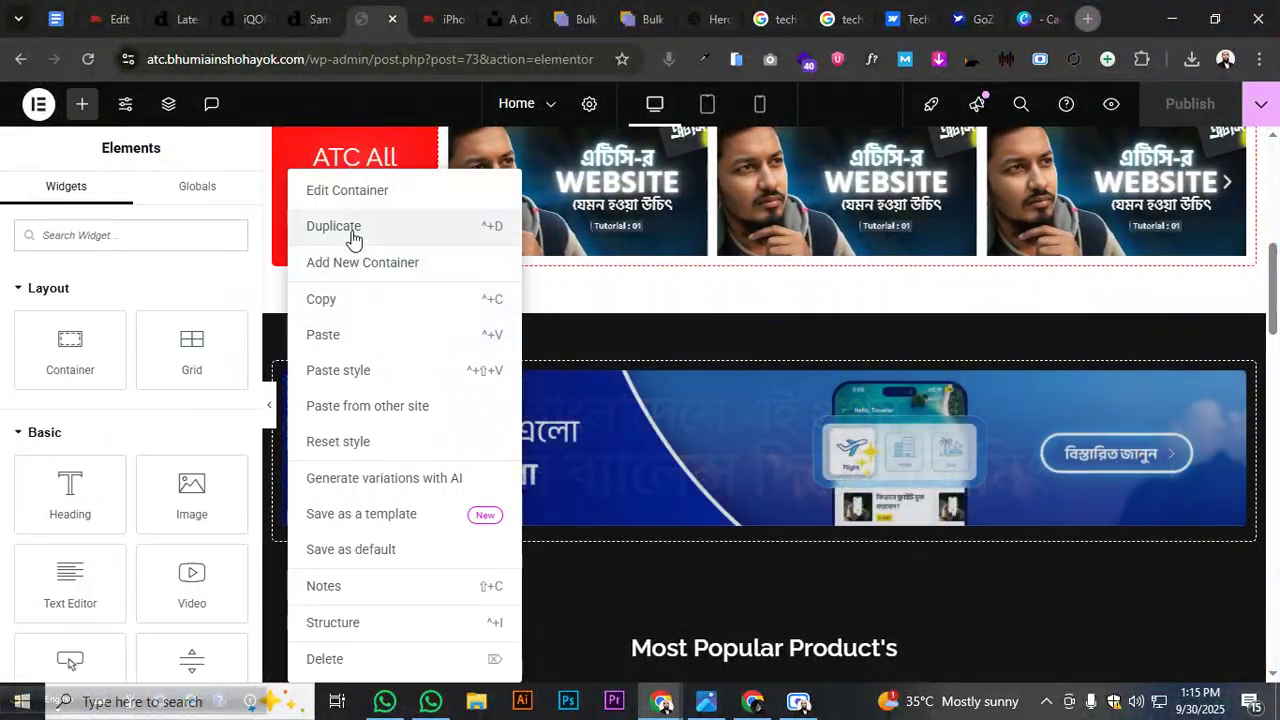
pyautogui.click(352, 238)
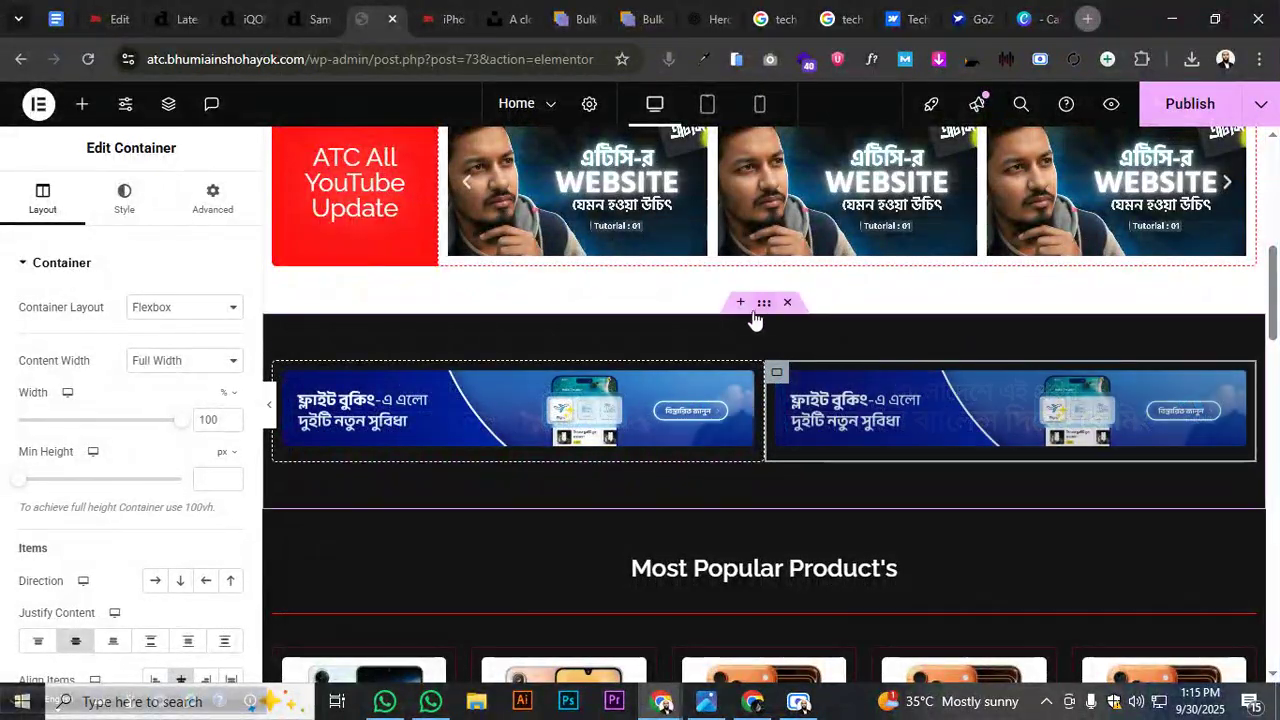
# Set the column and row gaps of the outer container around the two side-by-side banners to 10 px and check the full-width layout
pyautogui.click(124, 198)
pyautogui.scroll(-3, 100, 480)
pyautogui.scroll(3, 83, 510)
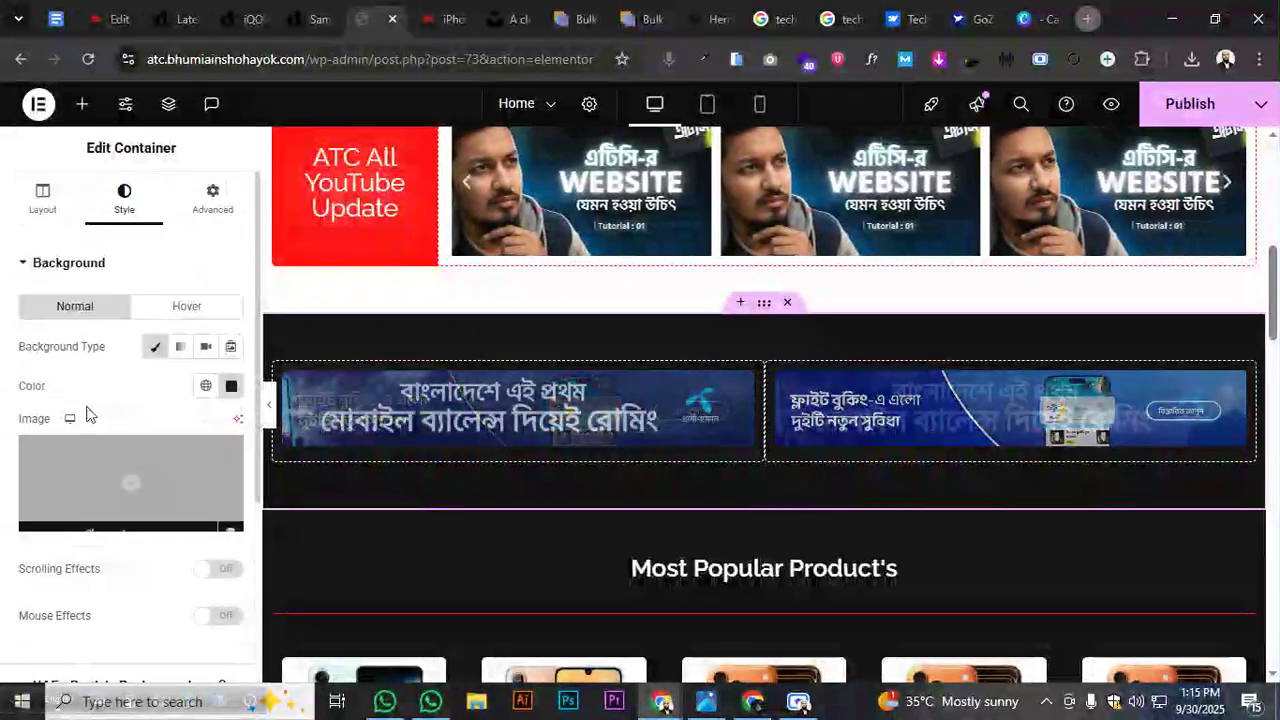
pyautogui.click(45, 198)
pyautogui.scroll(-2, 125, 500)
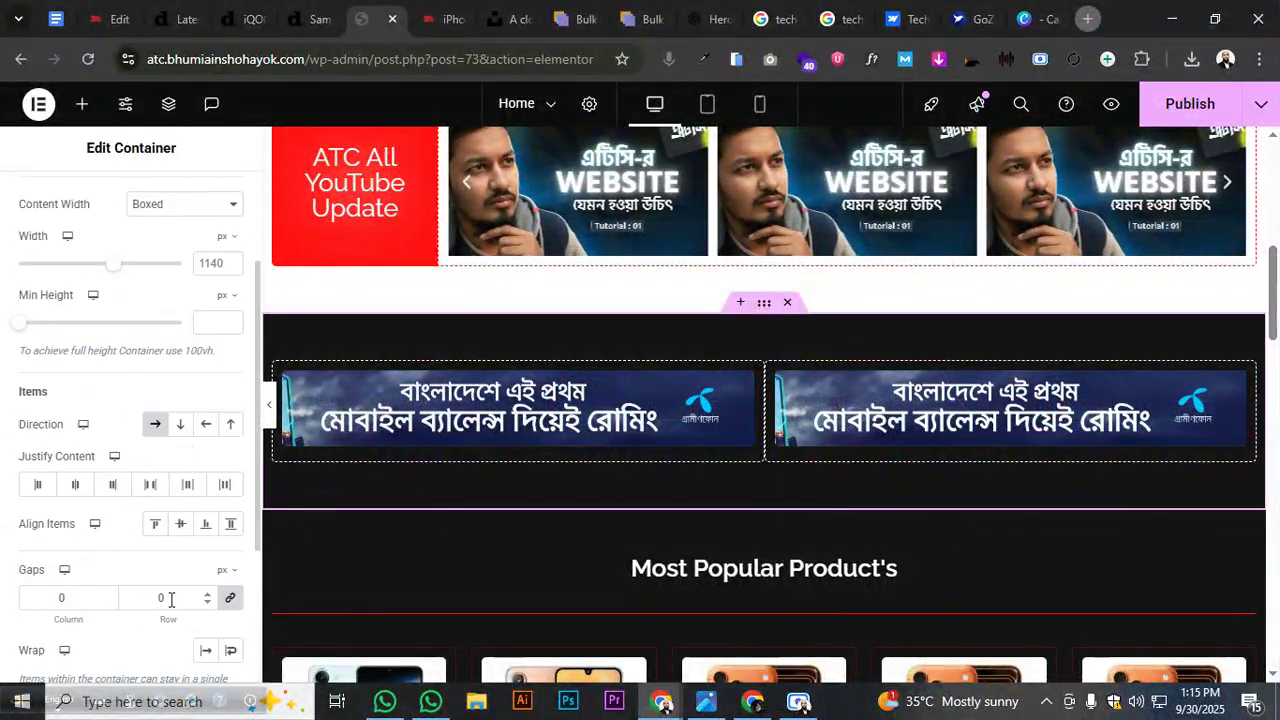
pyautogui.moveTo(170, 598); pyautogui.dragTo(155, 598)
pyautogui.write('10')
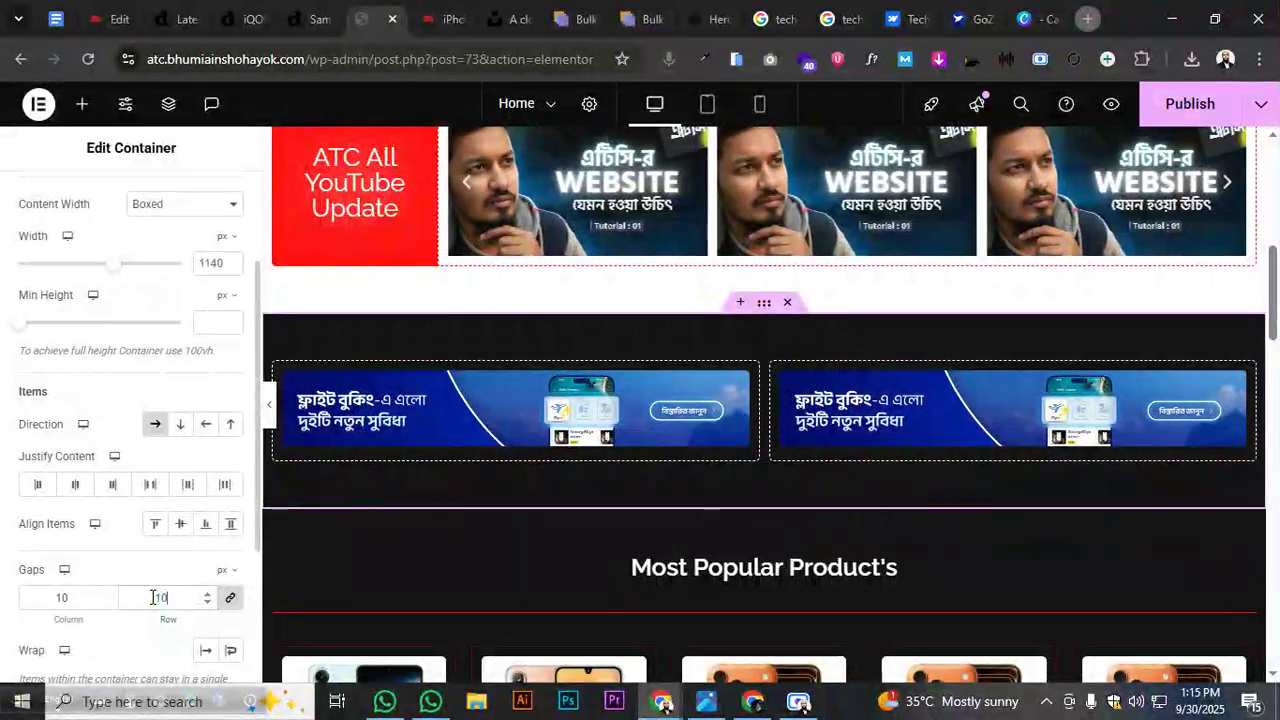
pyautogui.click(269, 408)
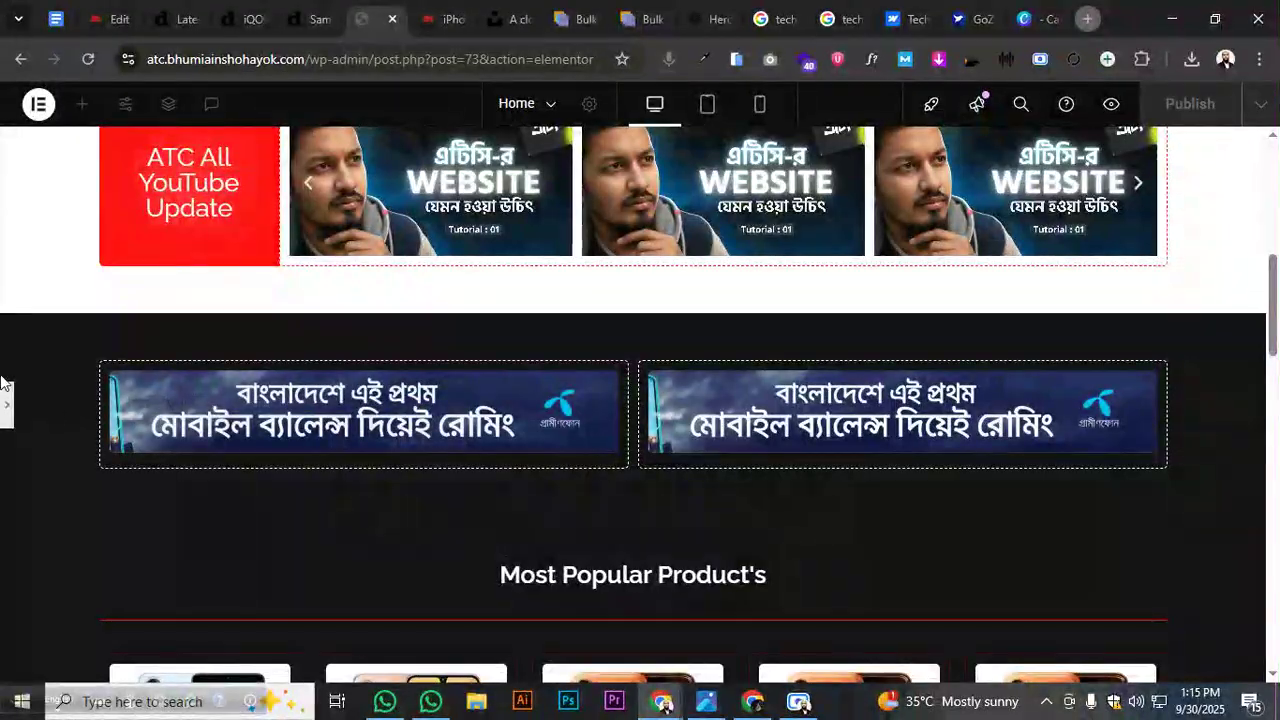
pyautogui.click(7, 410)
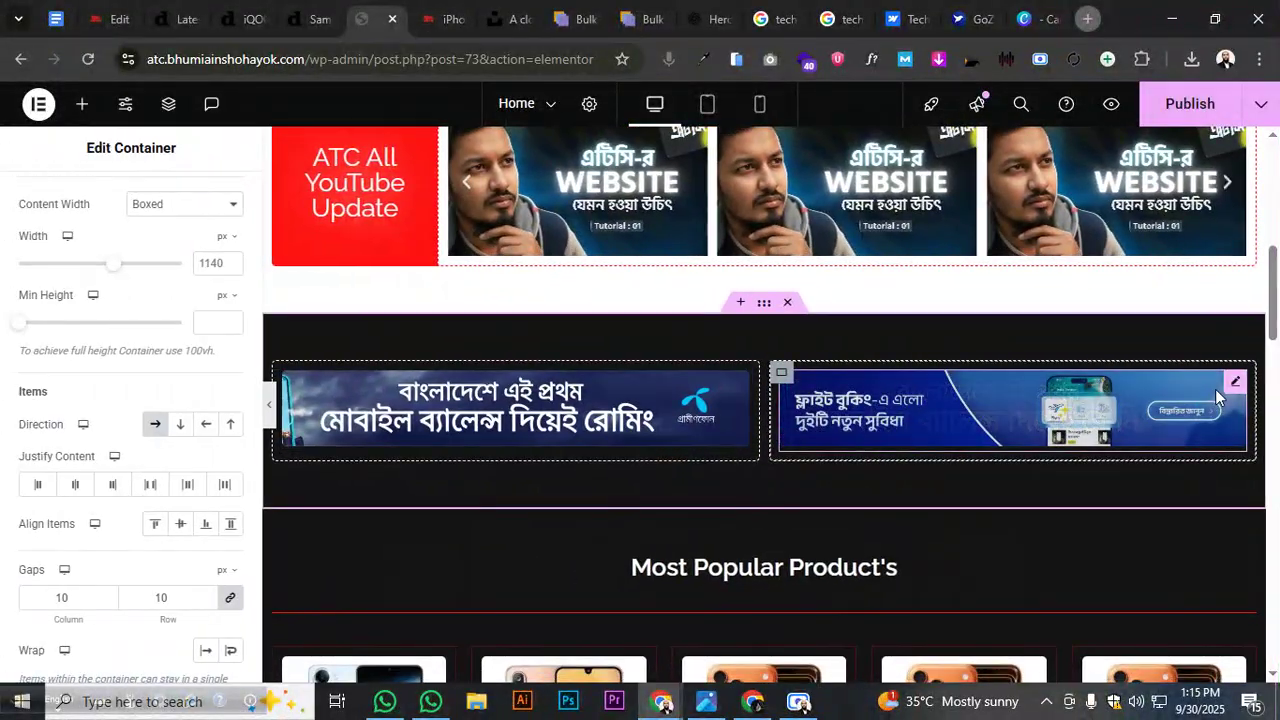
# Make the first banner container's white border semi-transparent by setting its color to #FFFFFFB8
pyautogui.click(1230, 384)
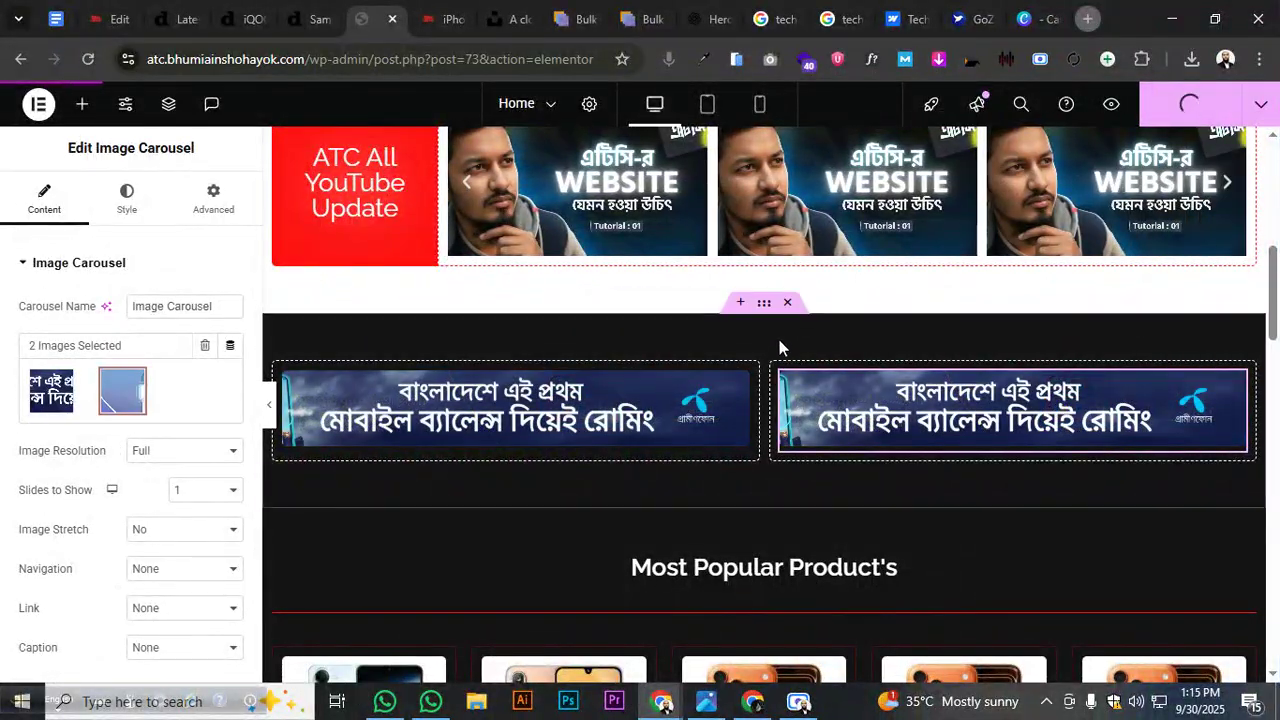
pyautogui.click(726, 352)
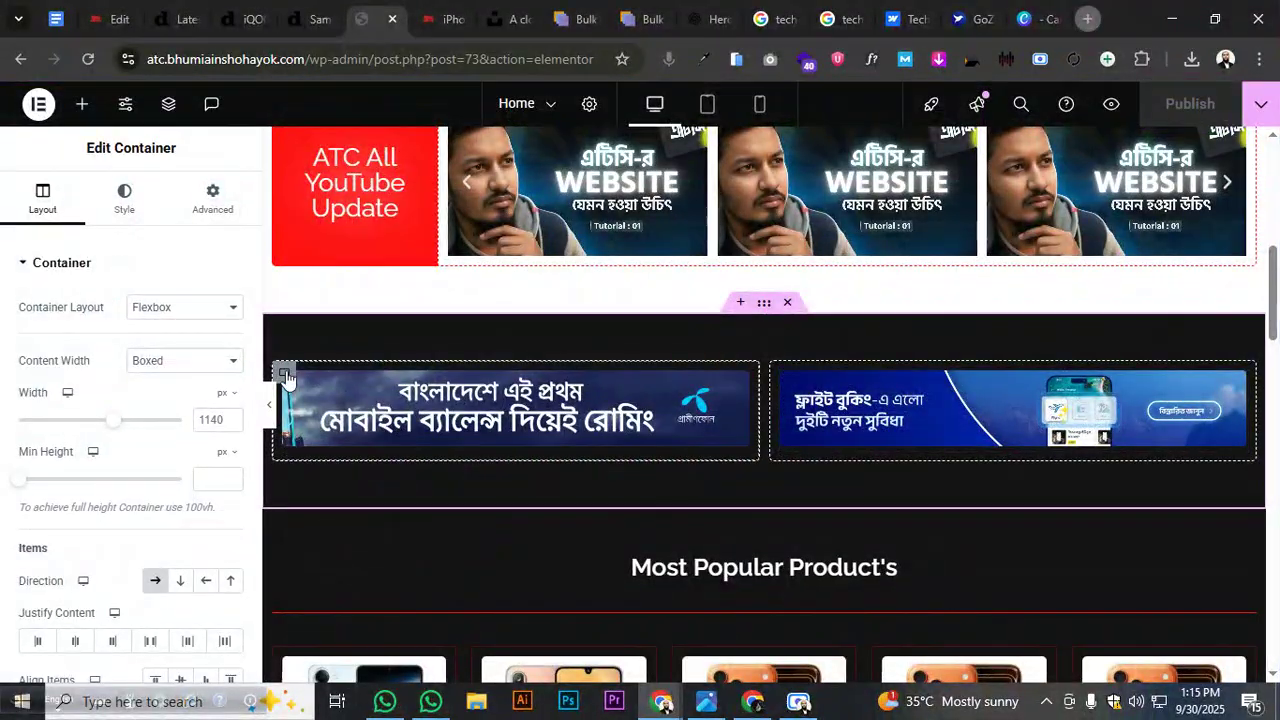
pyautogui.click(124, 197)
pyautogui.click(94, 266)
pyautogui.click(71, 400)
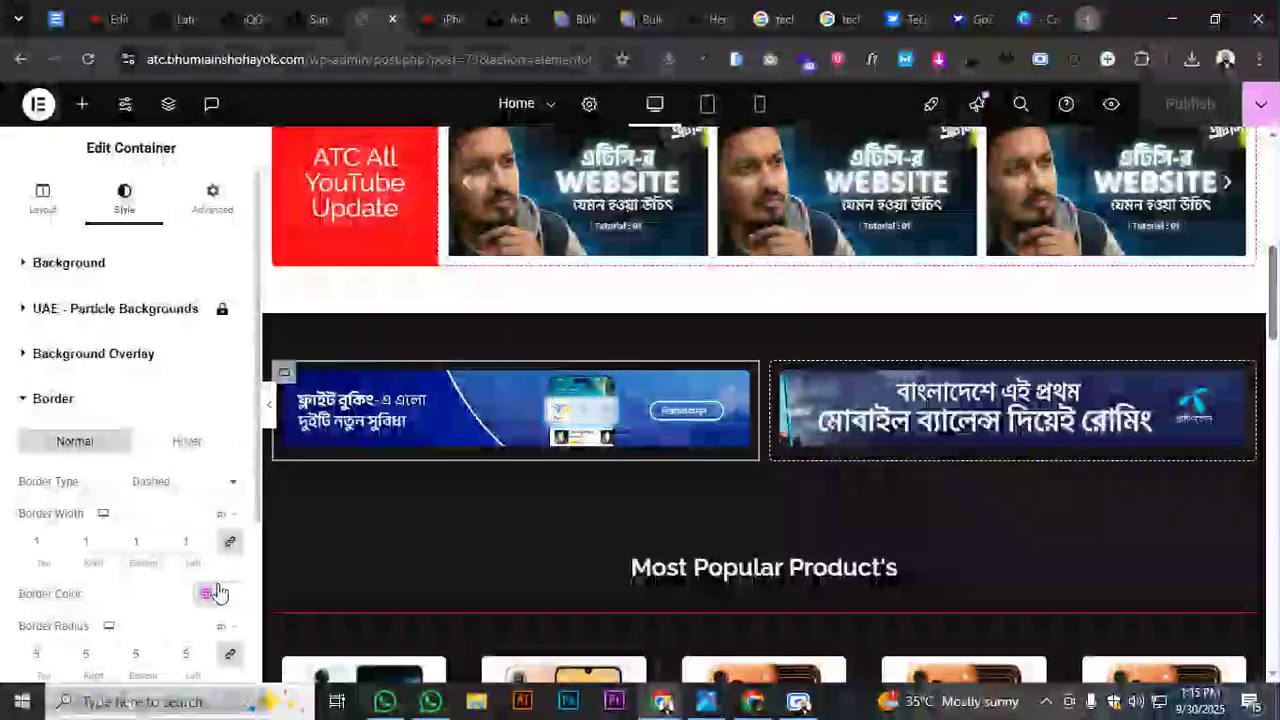
pyautogui.click(231, 594)
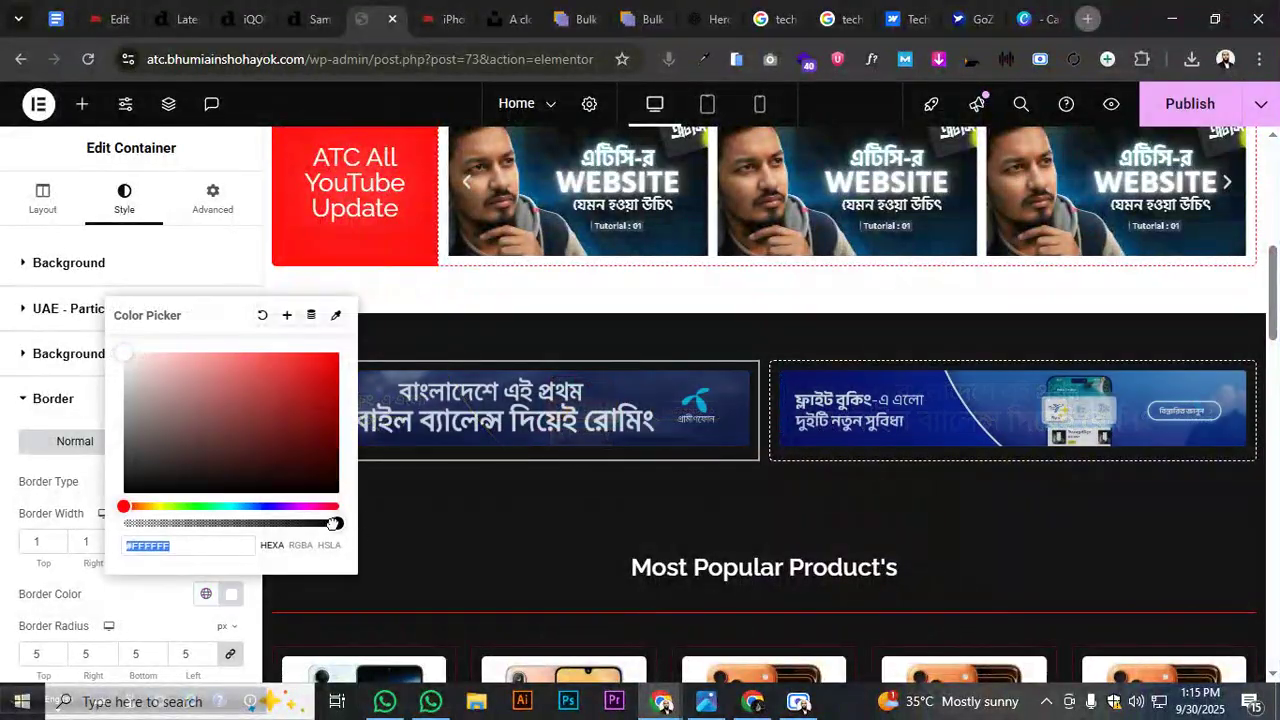
pyautogui.moveTo(336, 523); pyautogui.dragTo(283, 524)
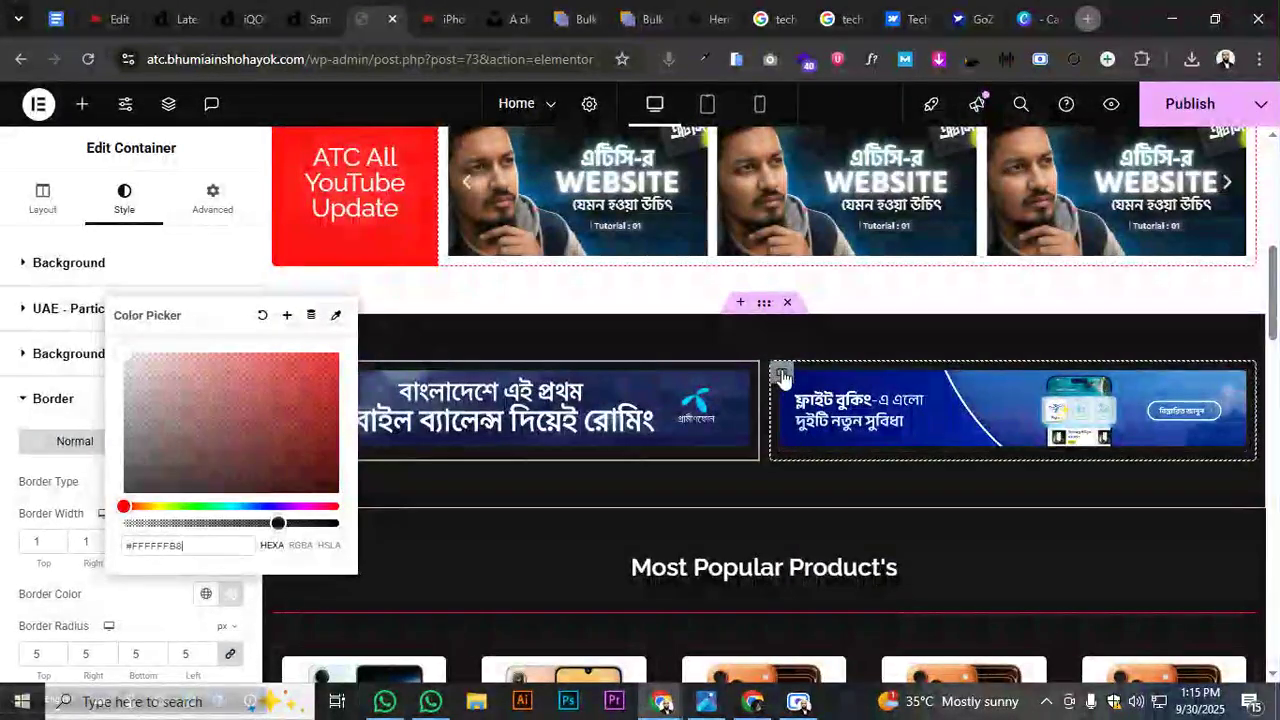
# Lower the opacity of the first banner container's white border further and compare it with the second banner's border
pyautogui.click(777, 372)
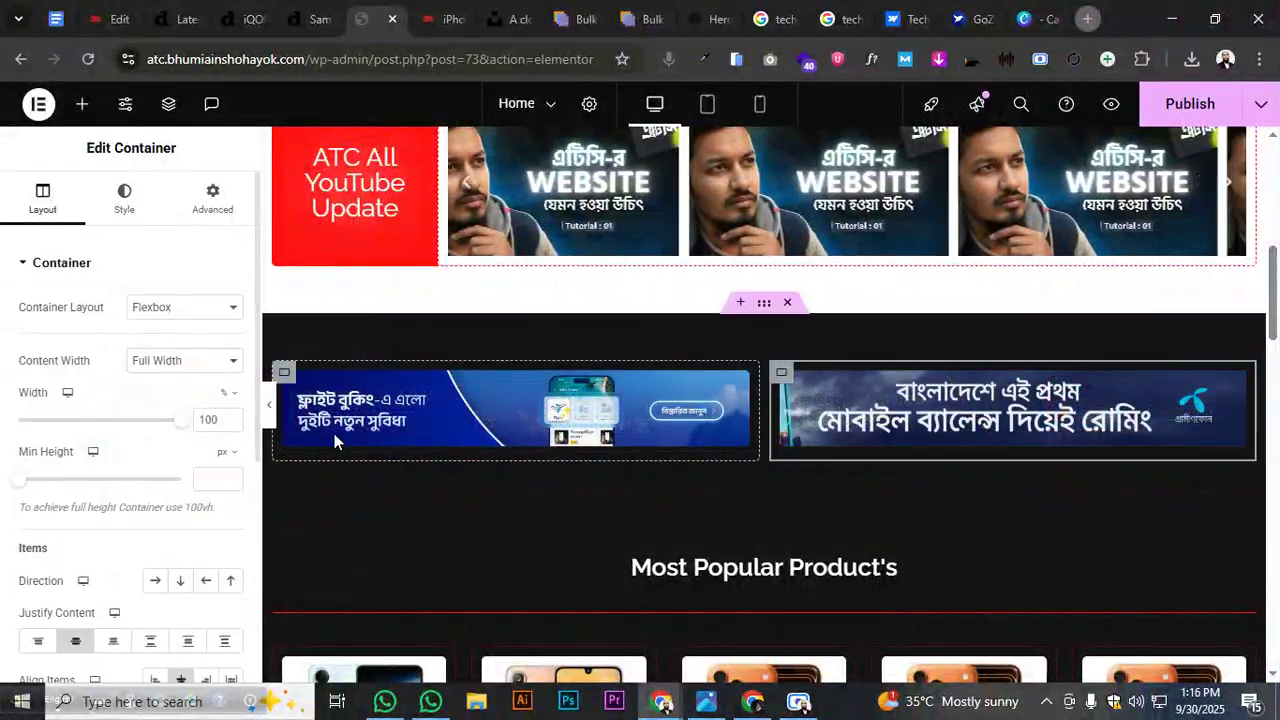
pyautogui.click(124, 198)
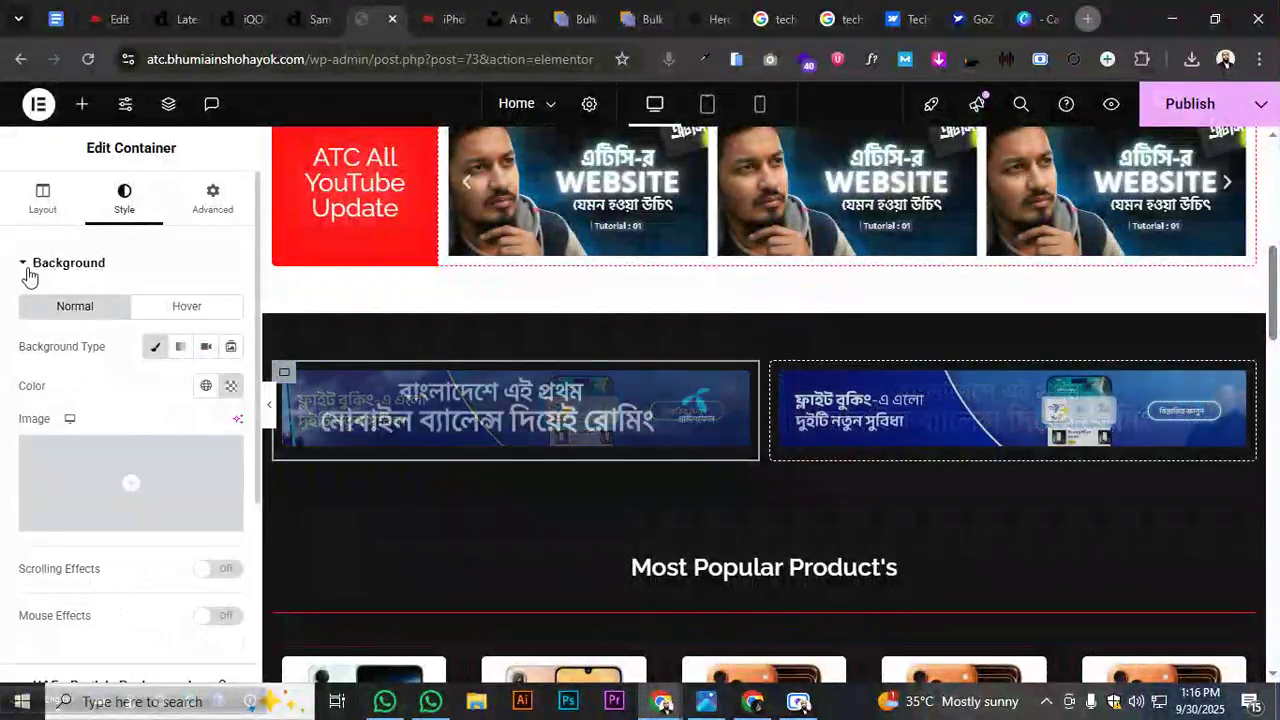
pyautogui.click(30, 264)
pyautogui.click(232, 593)
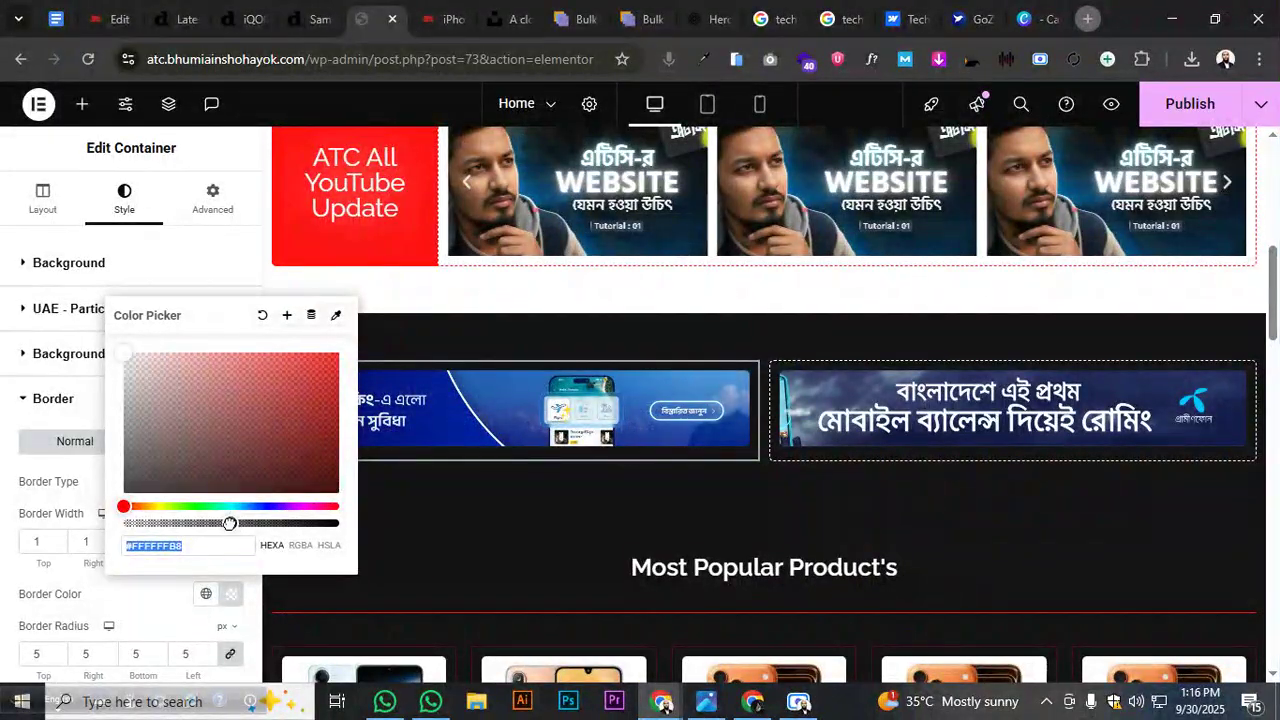
pyautogui.moveTo(230, 523); pyautogui.dragTo(218, 523)
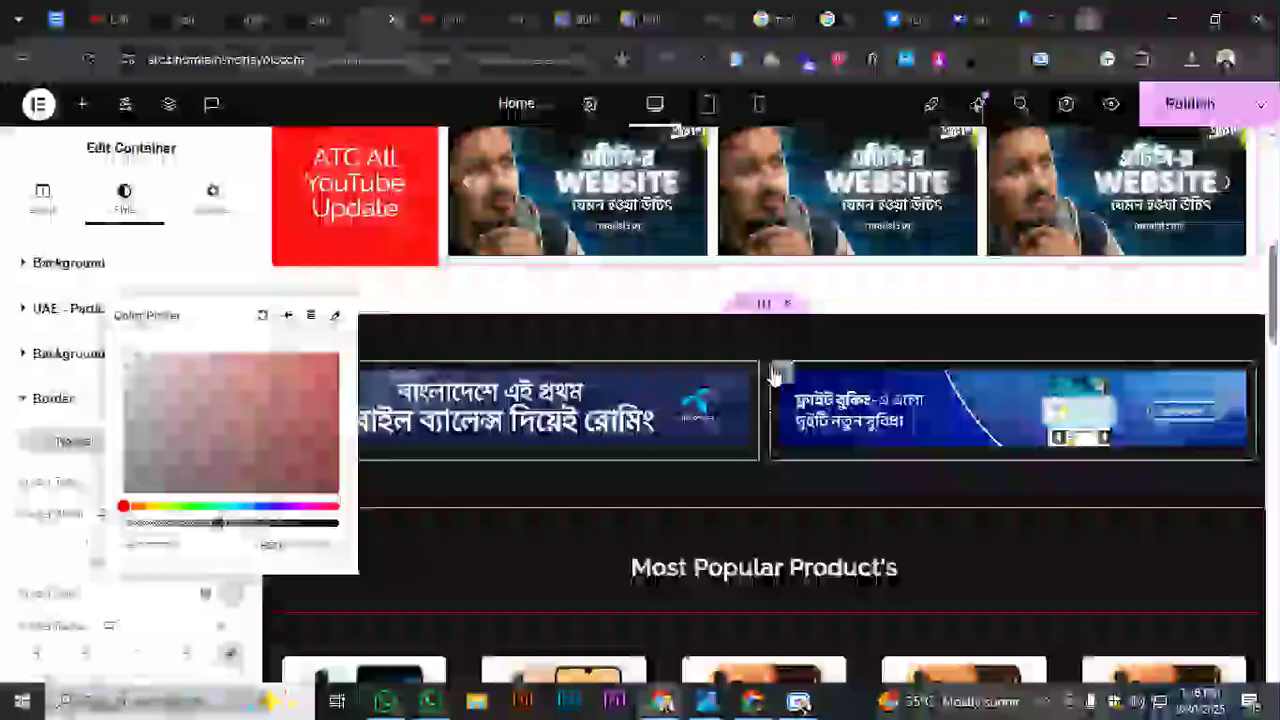
pyautogui.click(778, 372)
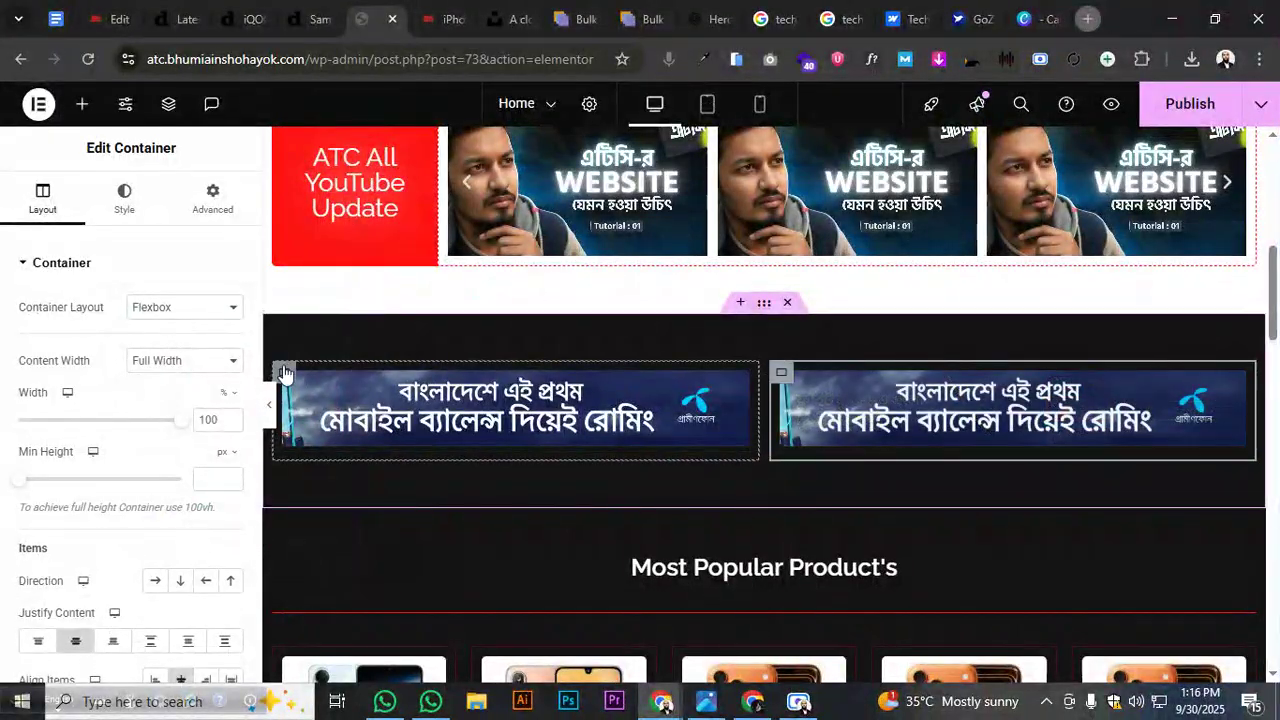
# Set the border color of the first banner container to the global Secondary color
pyautogui.rightClick(284, 372)
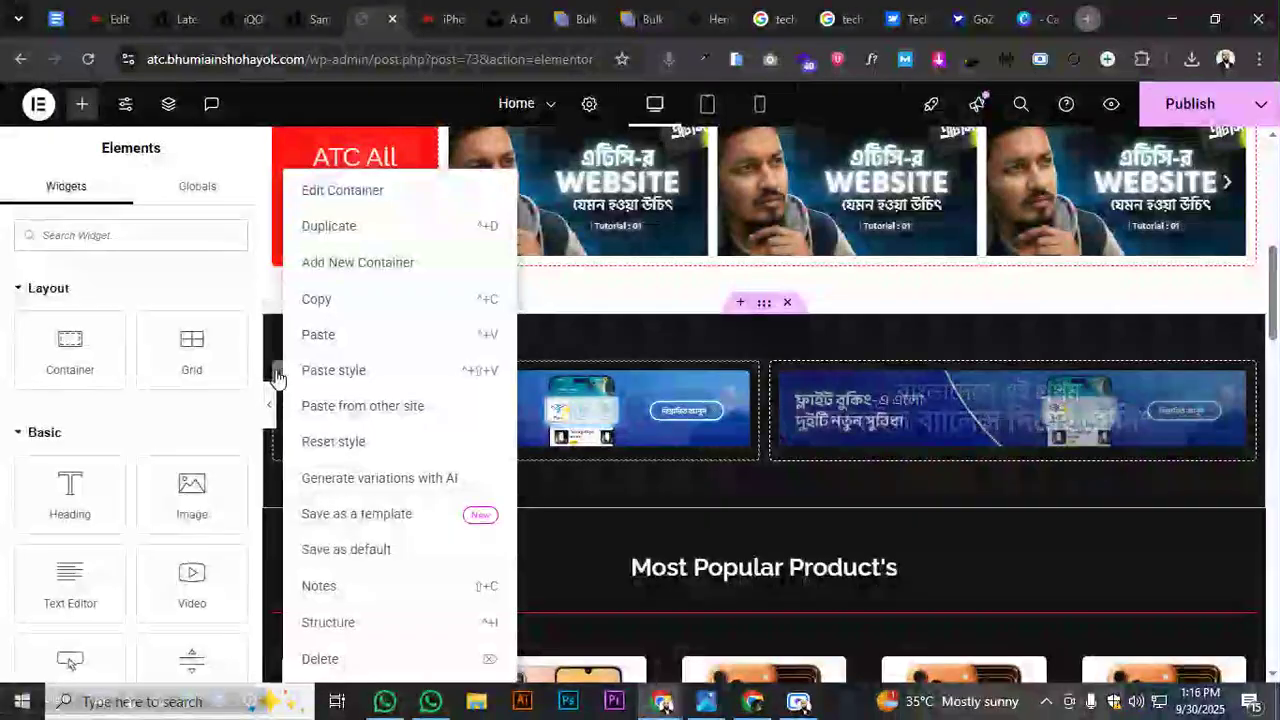
pyautogui.click(280, 375)
pyautogui.click(62, 264)
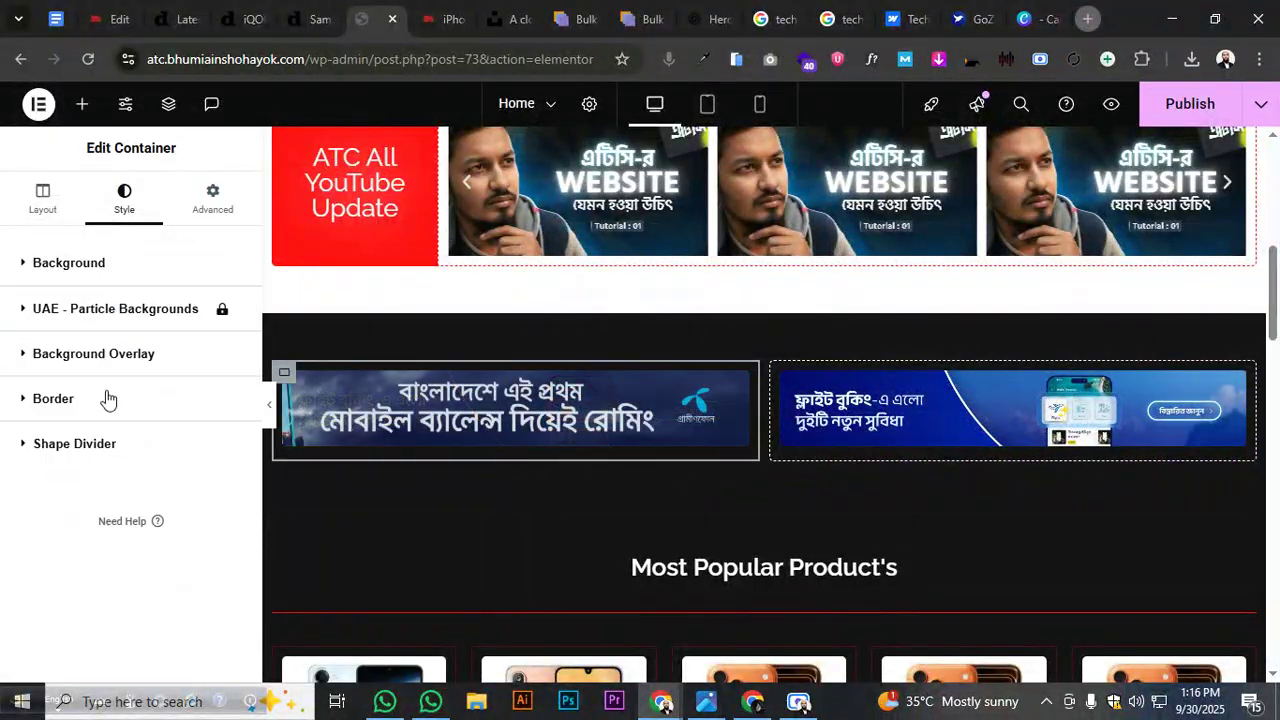
pyautogui.click(106, 398)
pyautogui.click(203, 591)
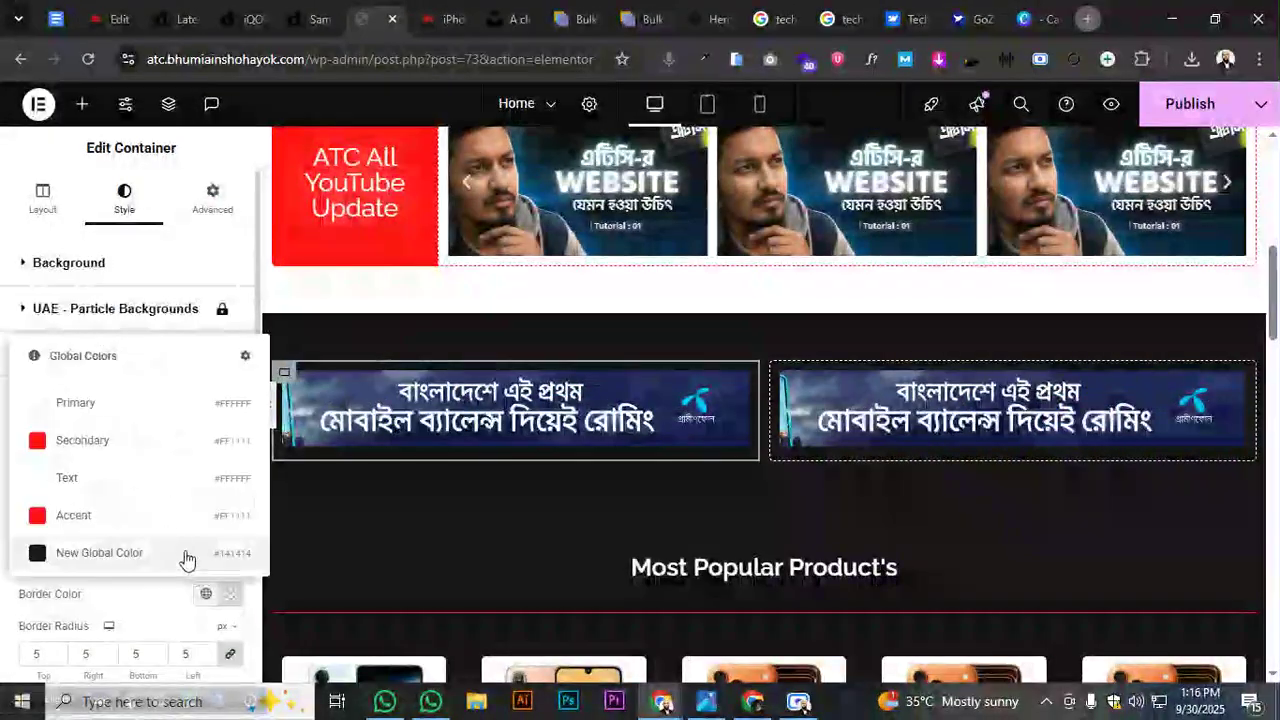
pyautogui.click(126, 446)
pyautogui.click(784, 372)
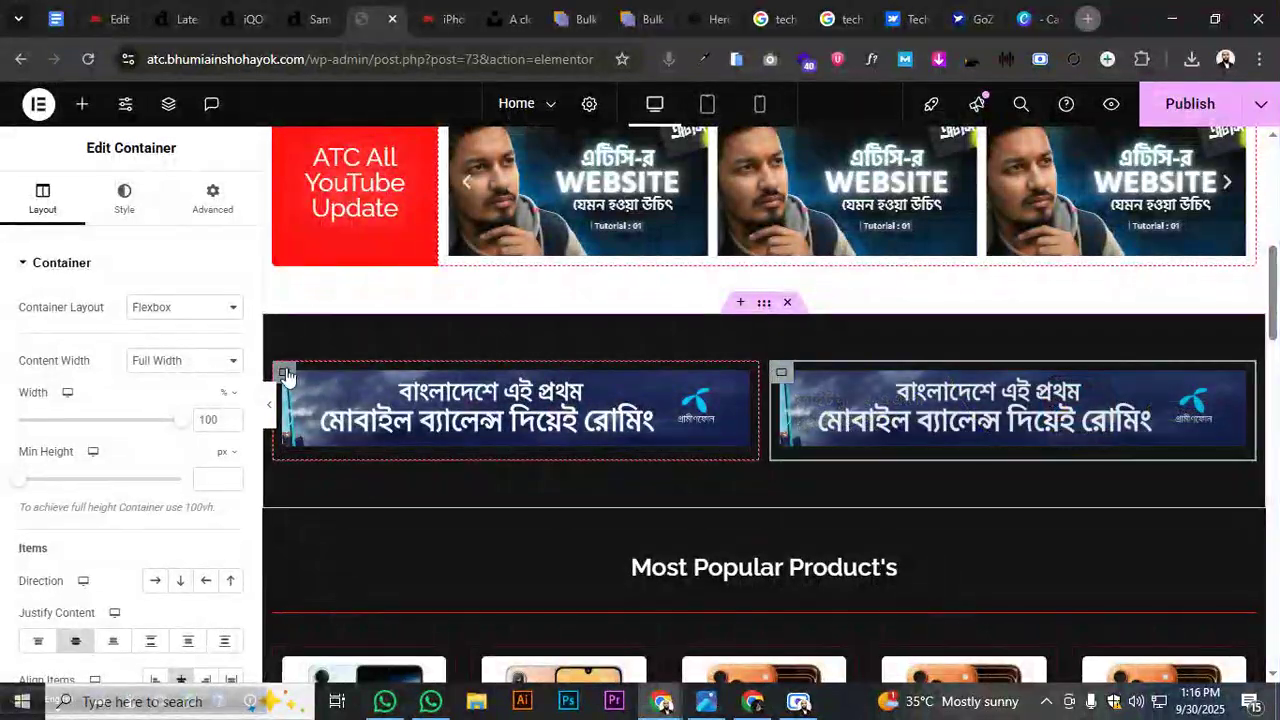
# Copy the first banner container's style onto the second banner container and check both banners in the full-width layout
pyautogui.rightClick(285, 375)
pyautogui.click(340, 300)
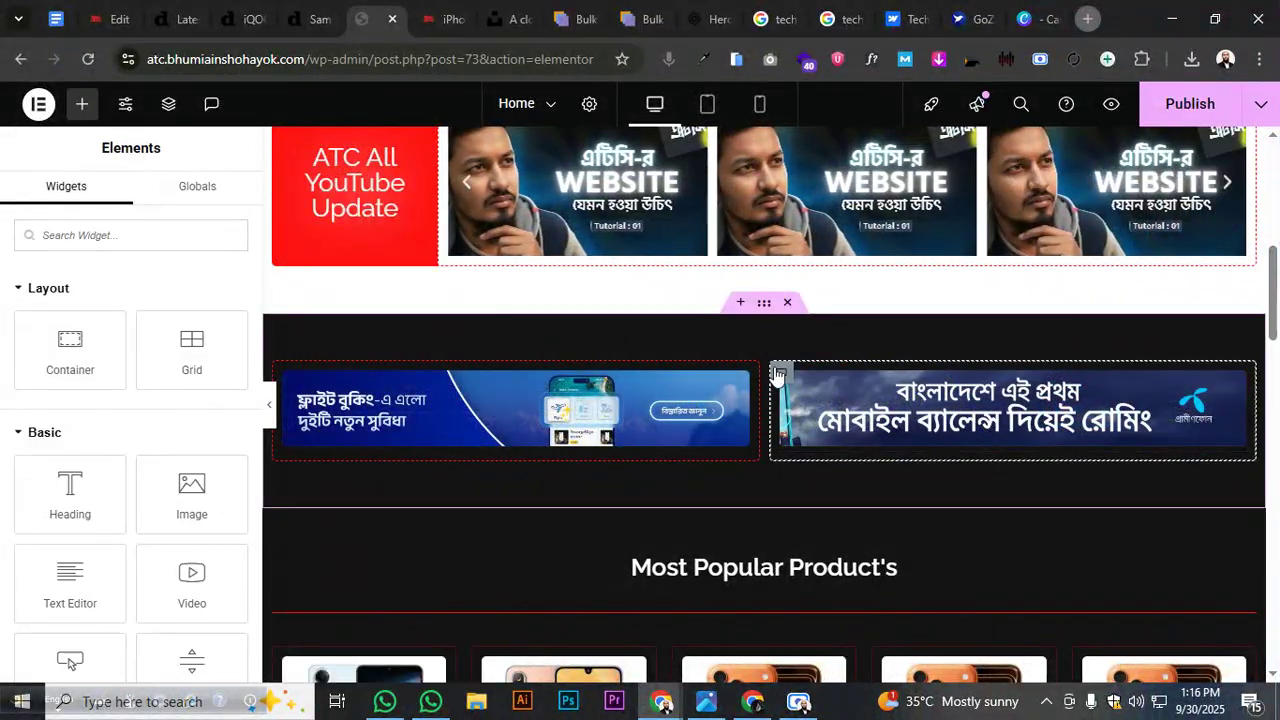
pyautogui.rightClick(778, 372)
pyautogui.click(829, 372)
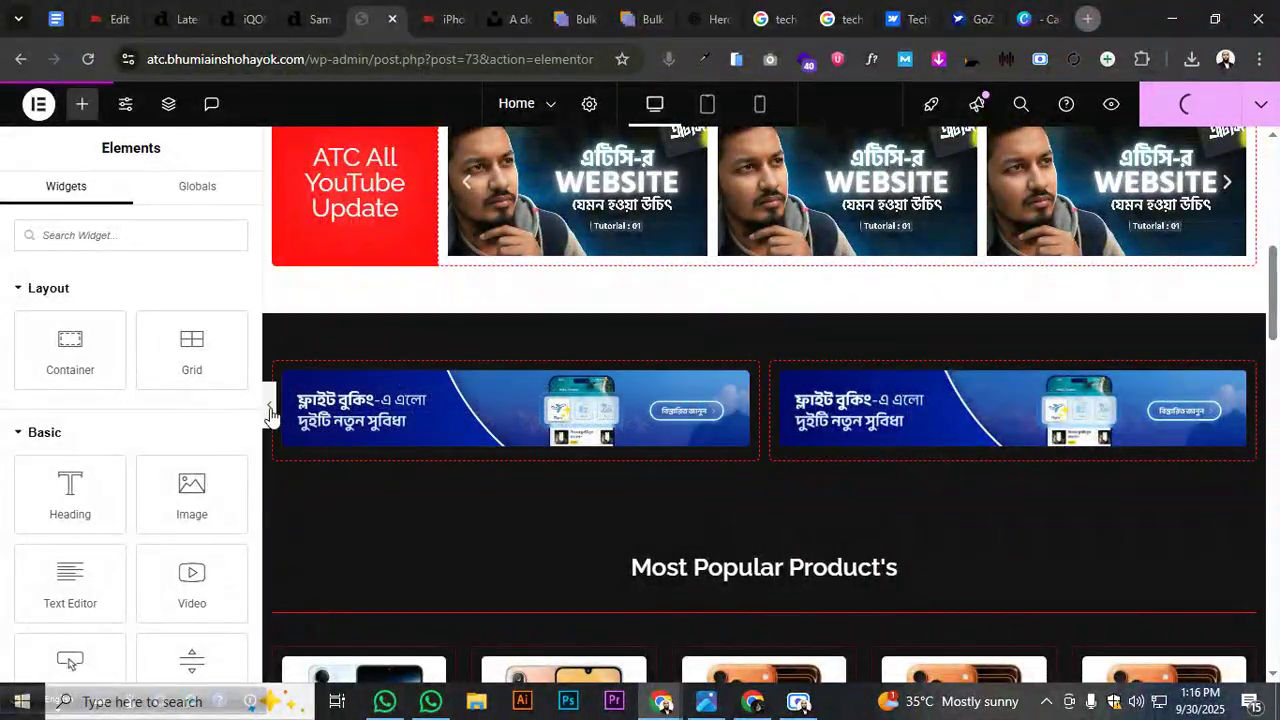
pyautogui.click(269, 410)
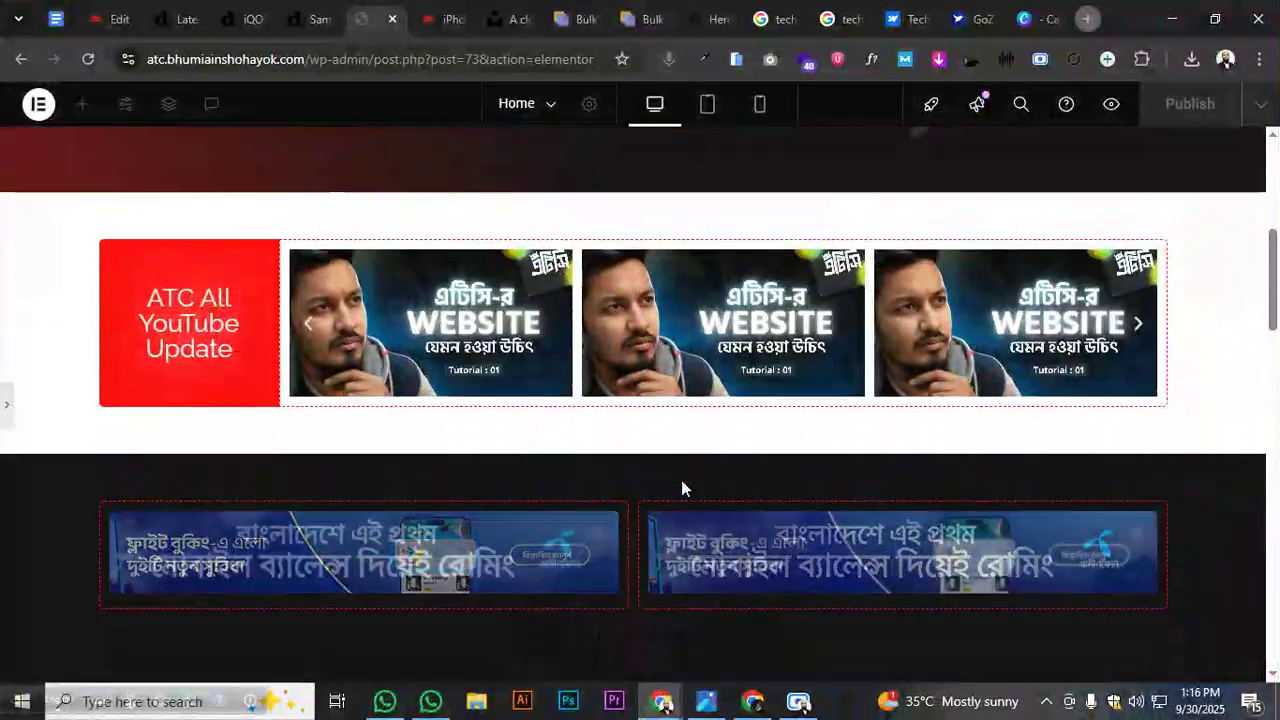
pyautogui.scroll(-5, 681, 488)
pyautogui.scroll(2, 677, 474)
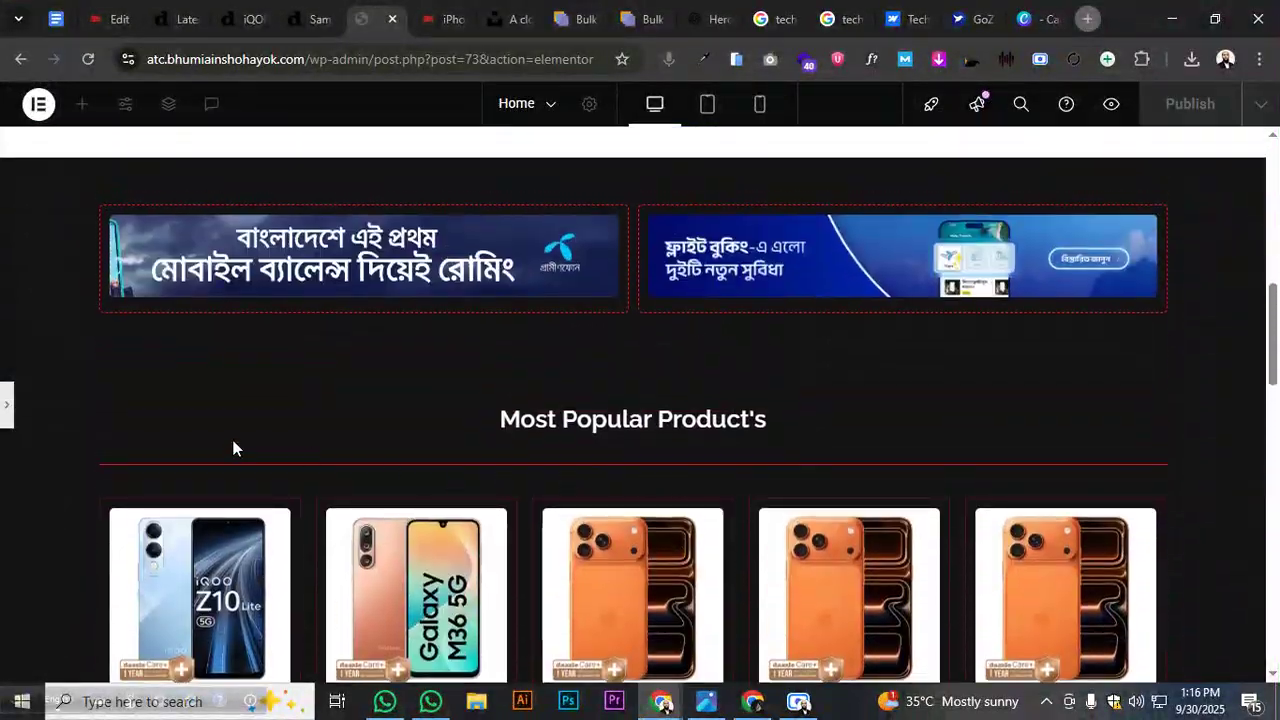
pyautogui.click(6, 410)
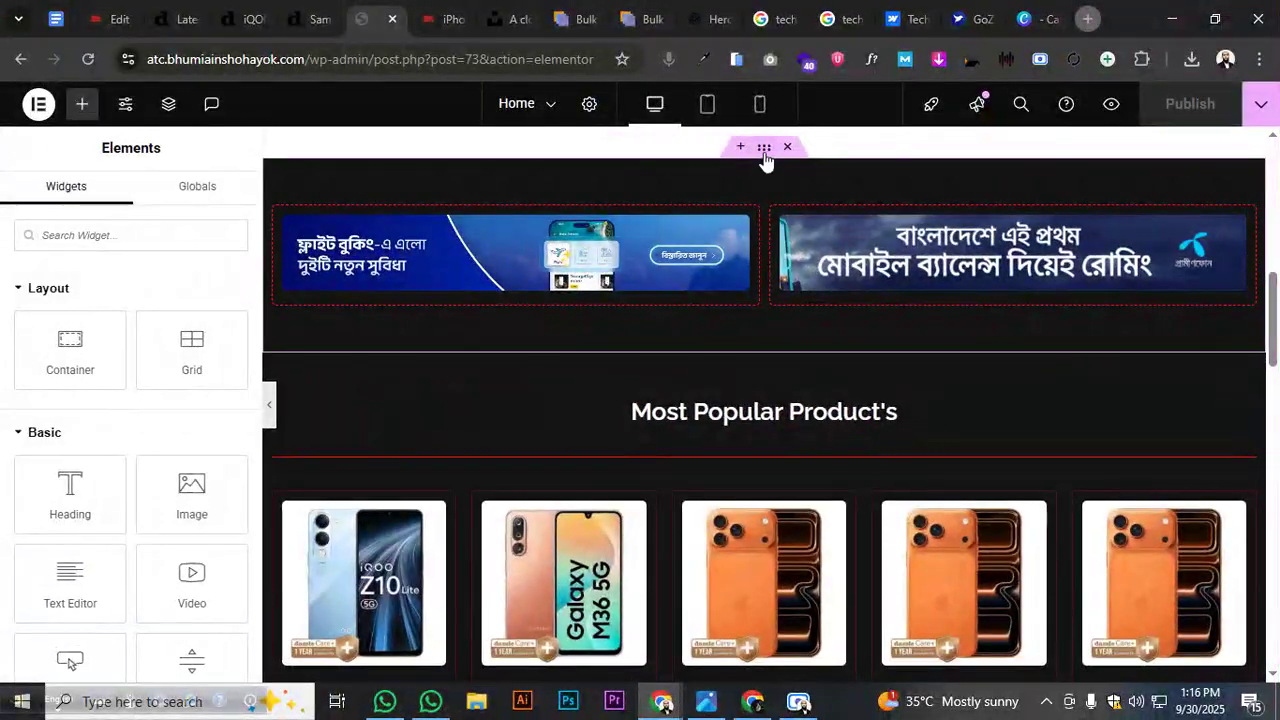
# Set the background of the parent container around the two side-by-side banners to the global red color #FF1111
pyautogui.click(762, 154)
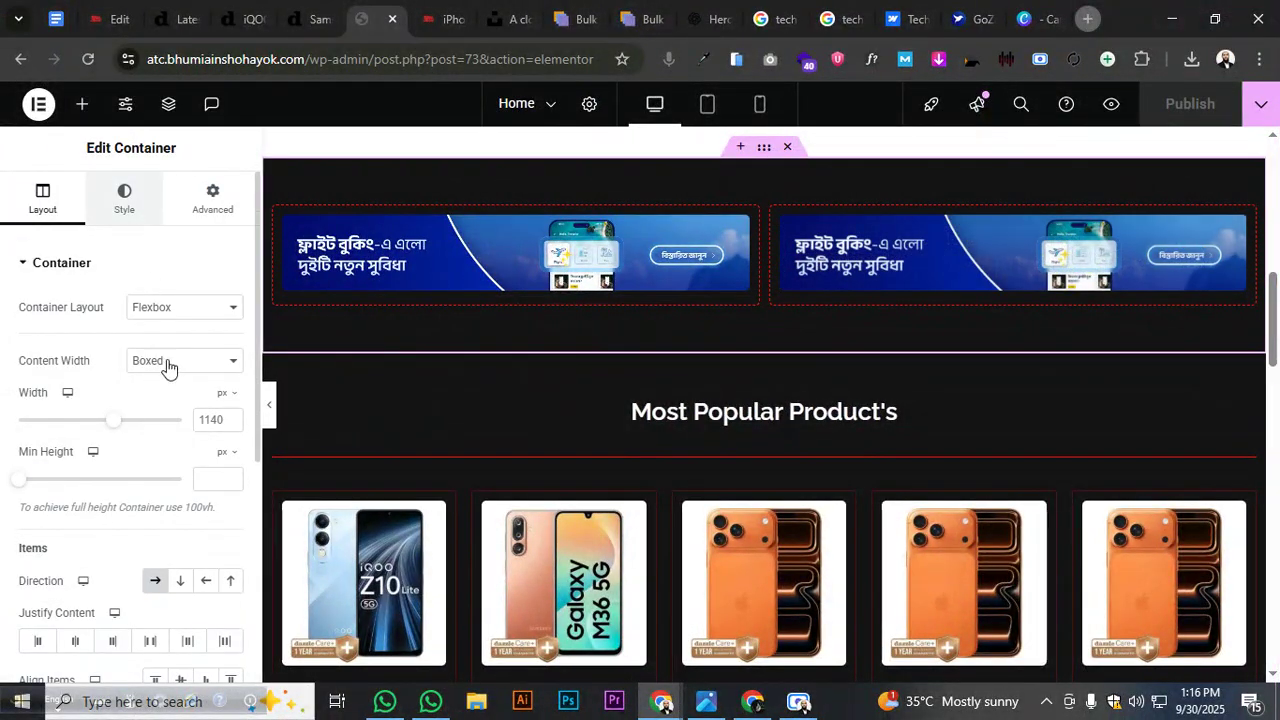
pyautogui.click(124, 198)
pyautogui.click(206, 386)
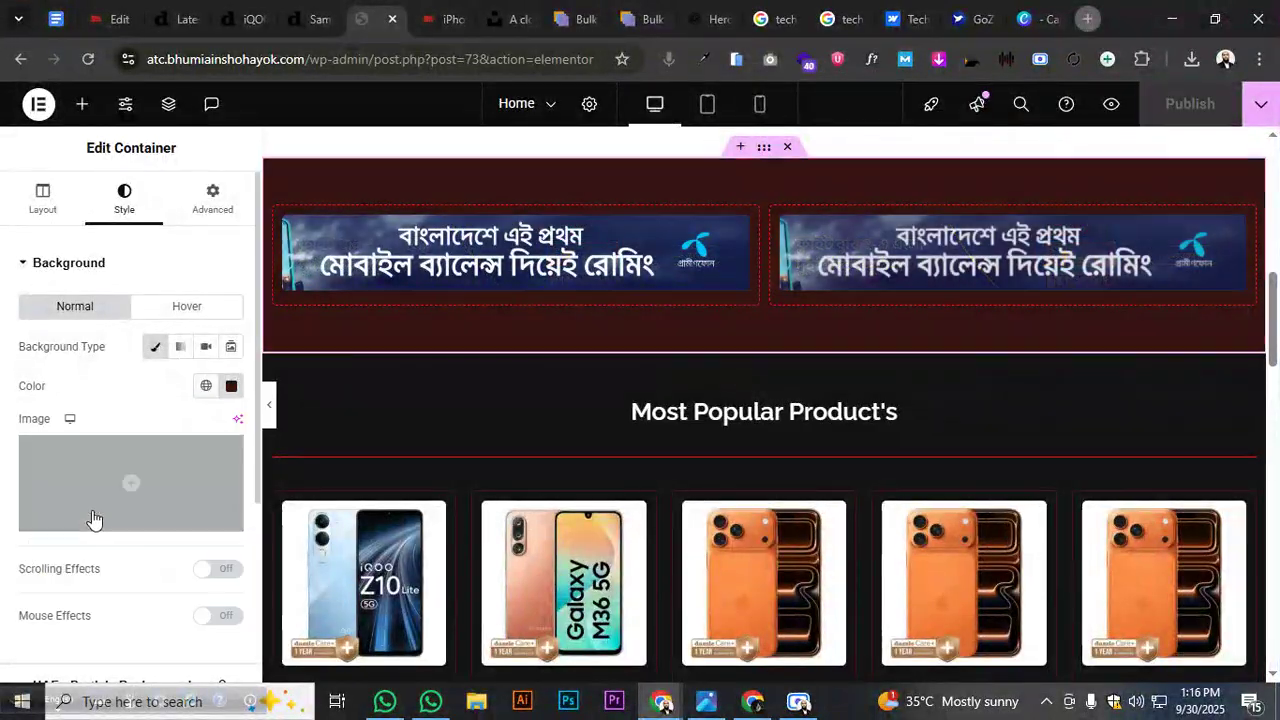
pyautogui.click(297, 227)
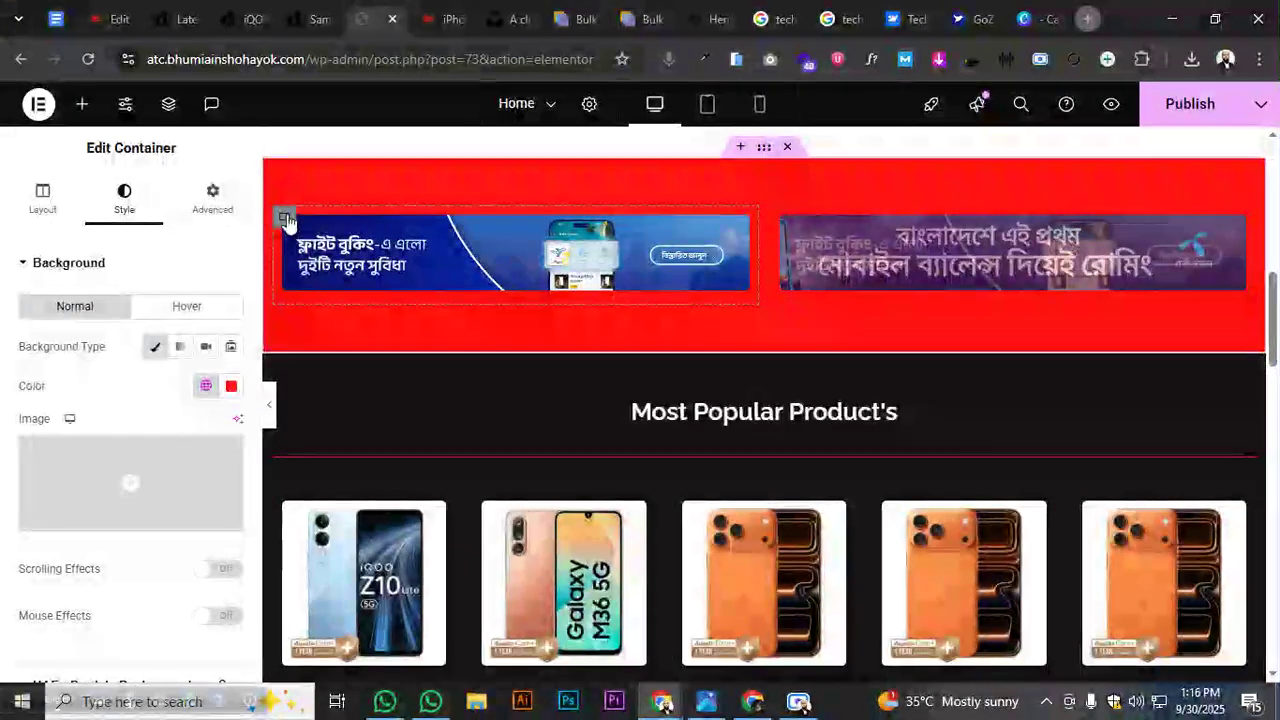
pyautogui.click(60, 262)
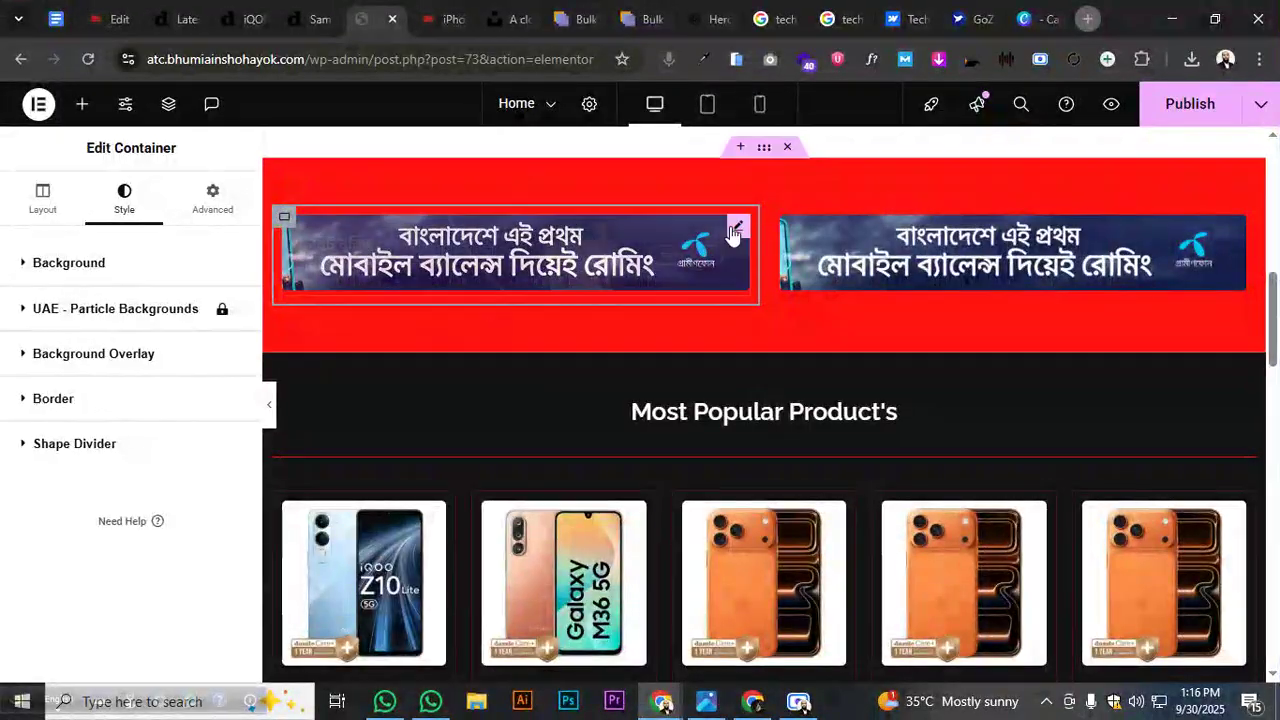
pyautogui.click(106, 262)
pyautogui.click(106, 262)
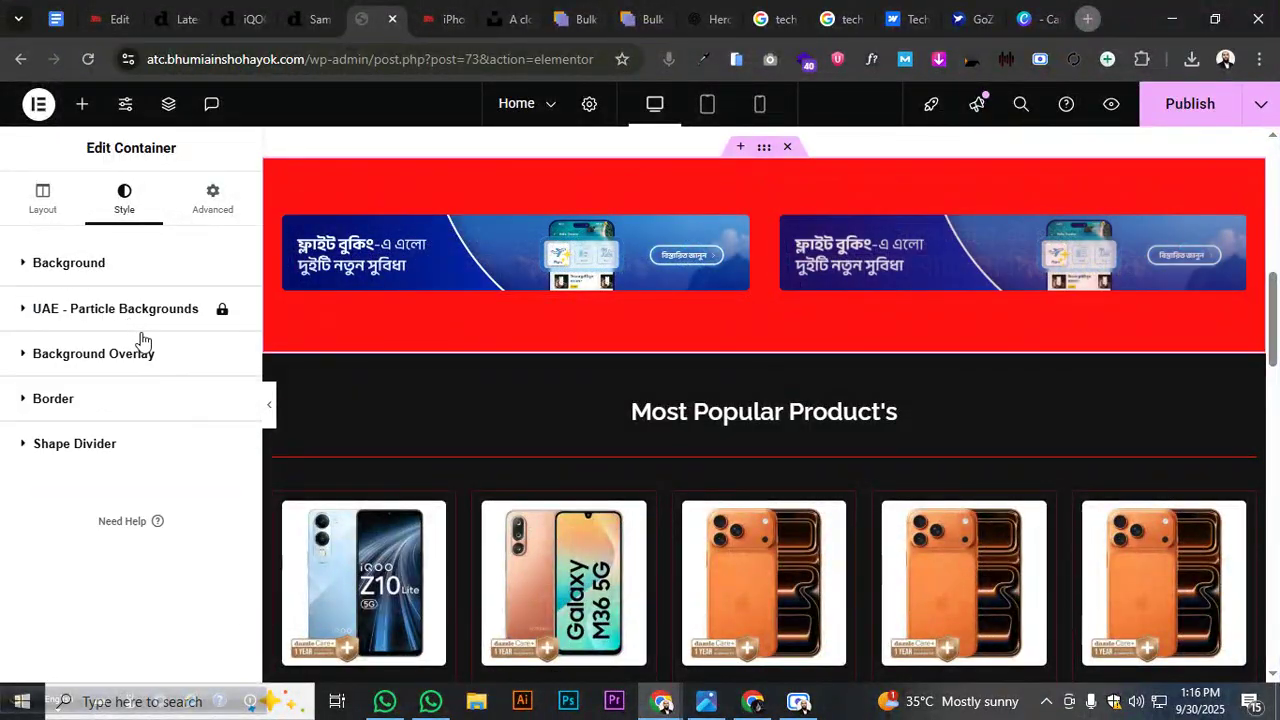
pyautogui.click(109, 262)
pyautogui.click(125, 482)
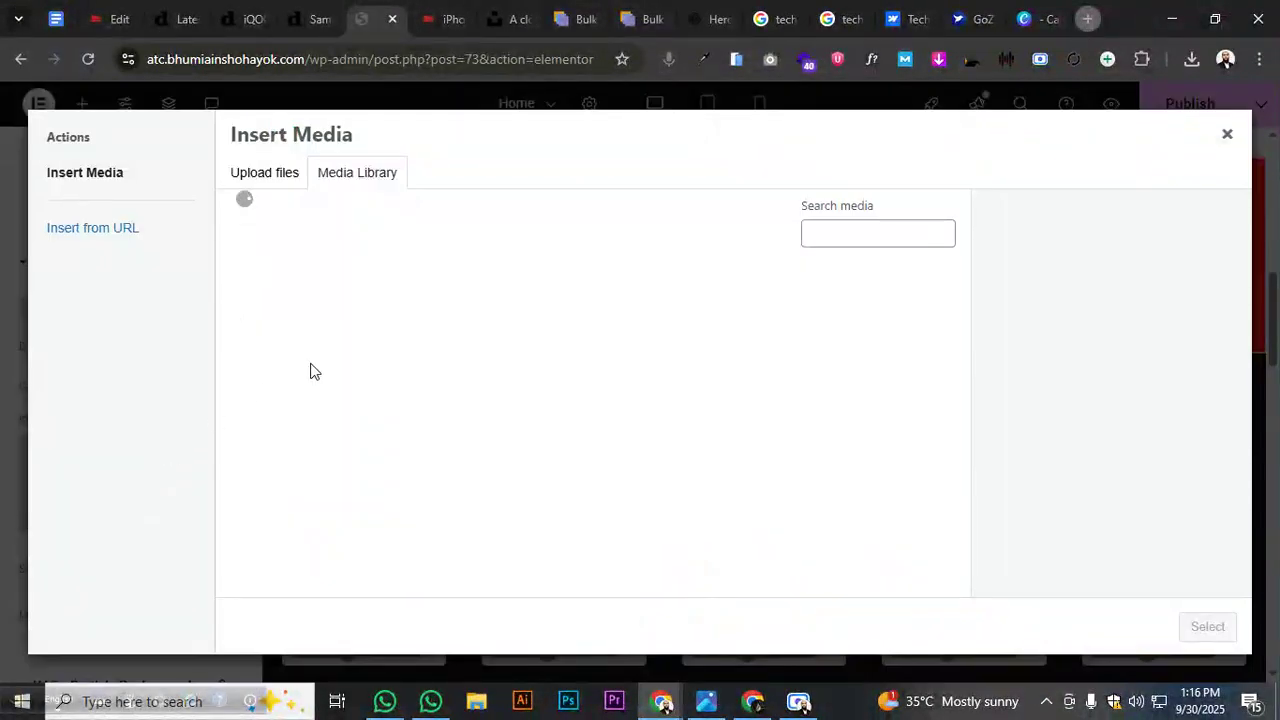
pyautogui.scroll(-2, 586, 423)
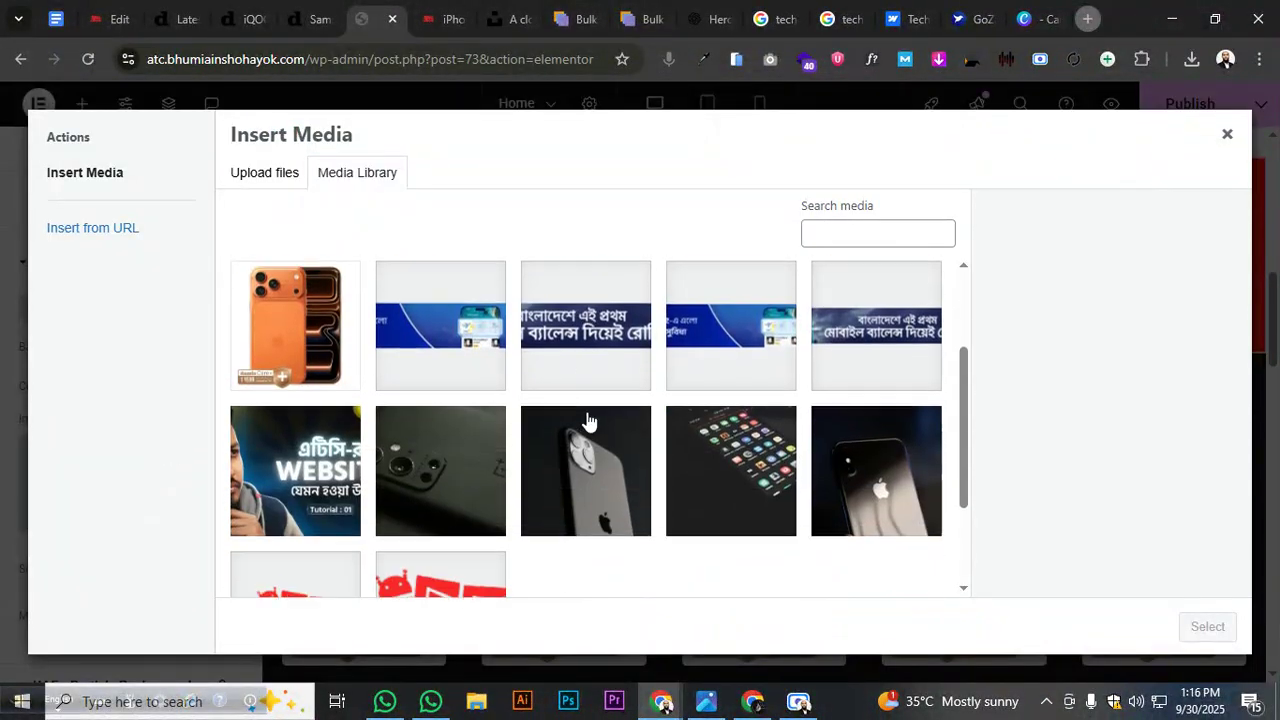
pyautogui.click(593, 489)
pyautogui.click(466, 483)
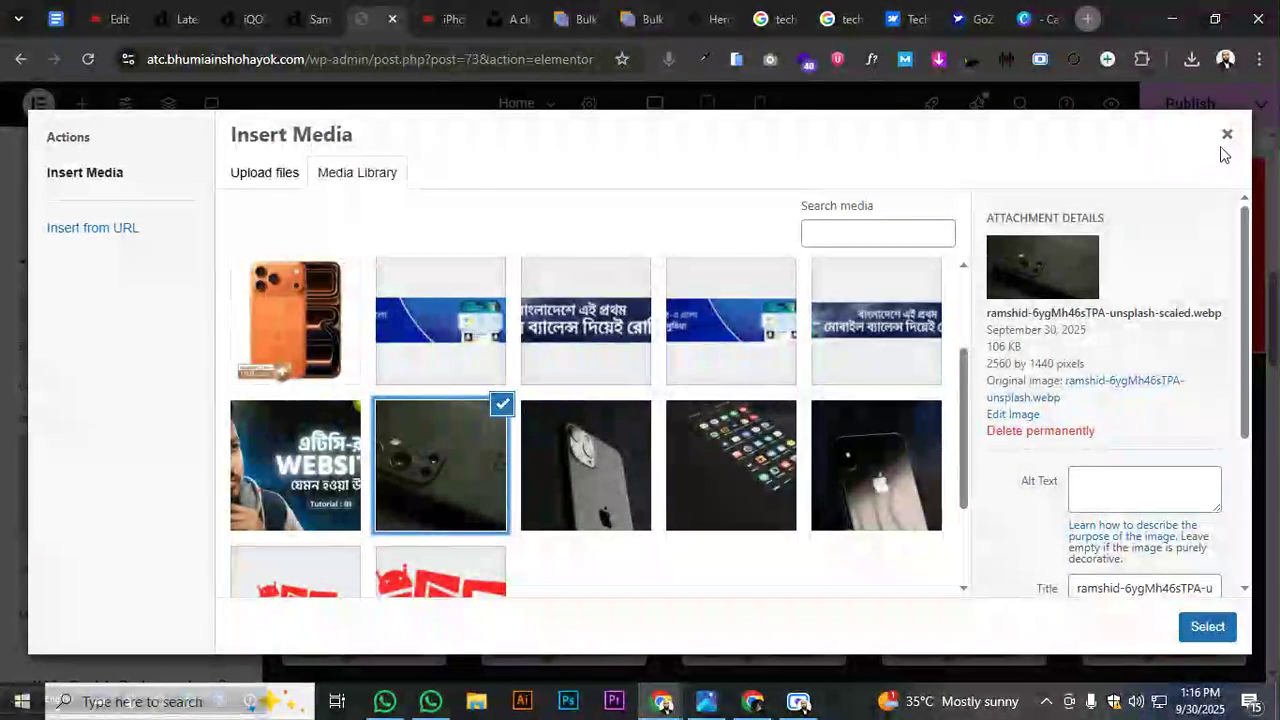
pyautogui.press('Escape')
# Give the side-by-side banners' parent container a slideshow background of three dark iPhone photos, with the black phone showing a bright Apple logo first
pyautogui.click(230, 346)
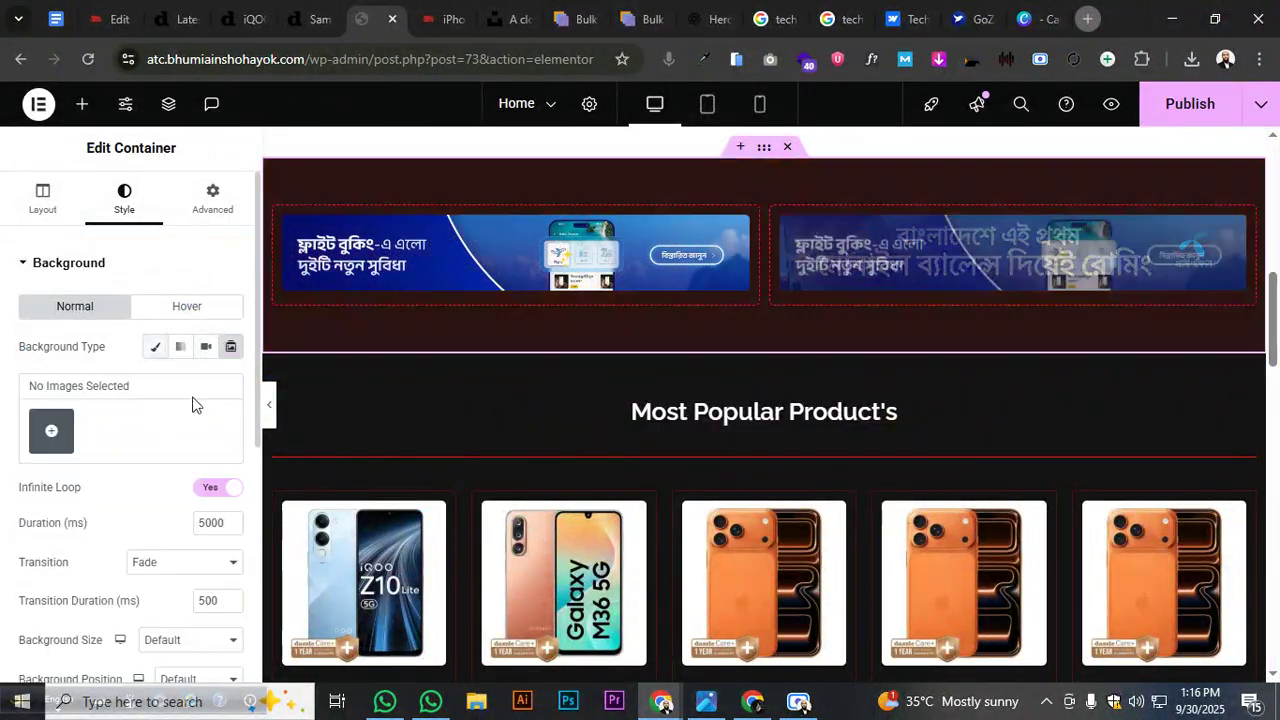
pyautogui.click(51, 432)
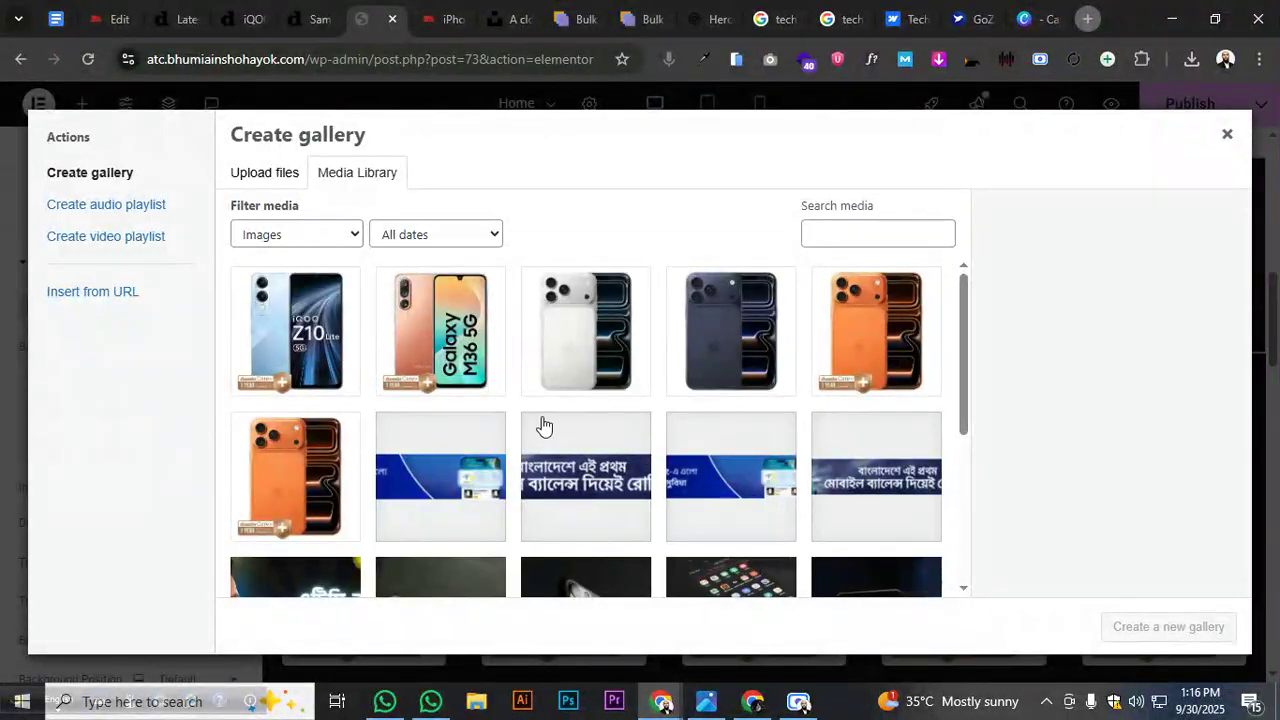
pyautogui.scroll(-3, 540, 427)
pyautogui.click(445, 338)
pyautogui.click(648, 333)
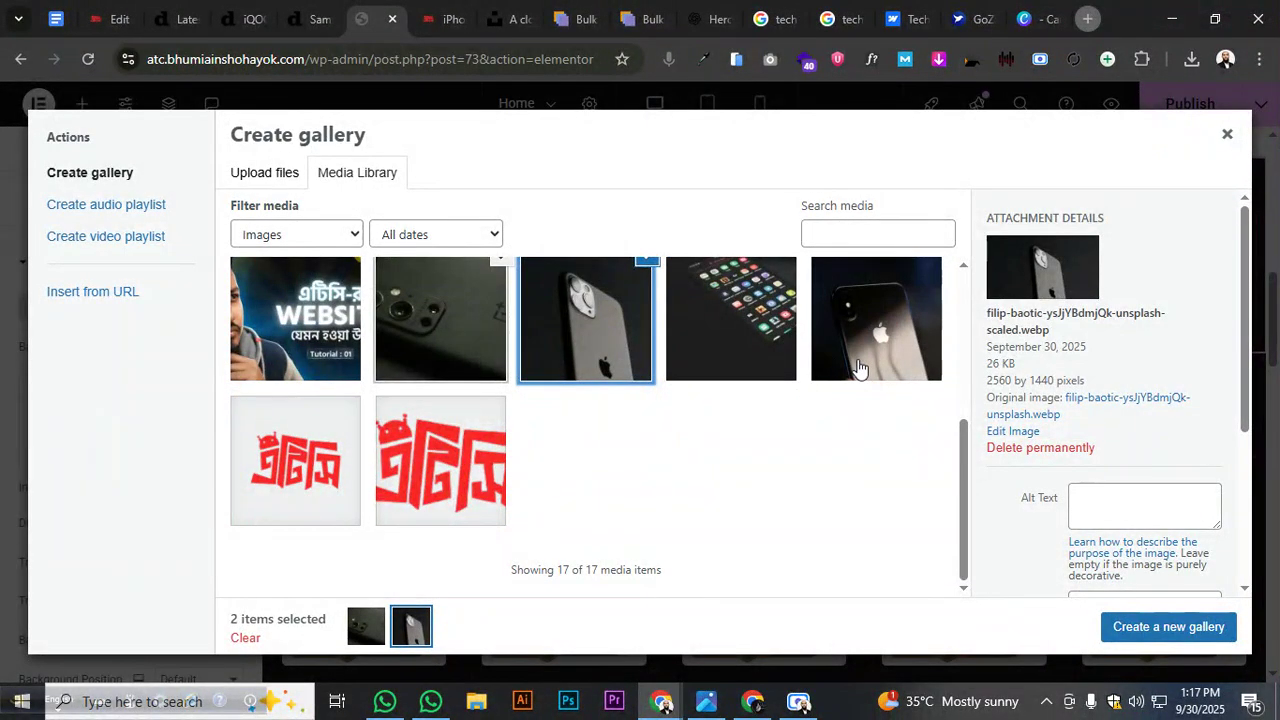
pyautogui.click(862, 367)
pyautogui.click(1165, 627)
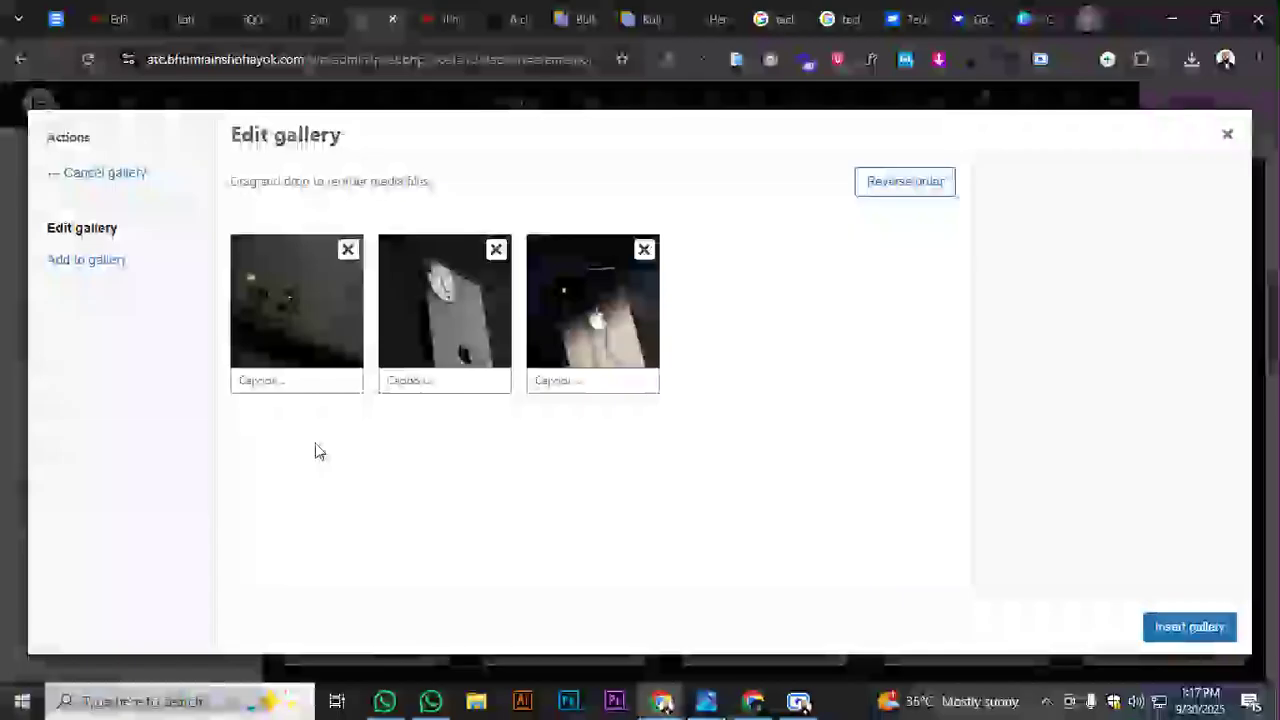
pyautogui.moveTo(613, 340); pyautogui.dragTo(464, 360)
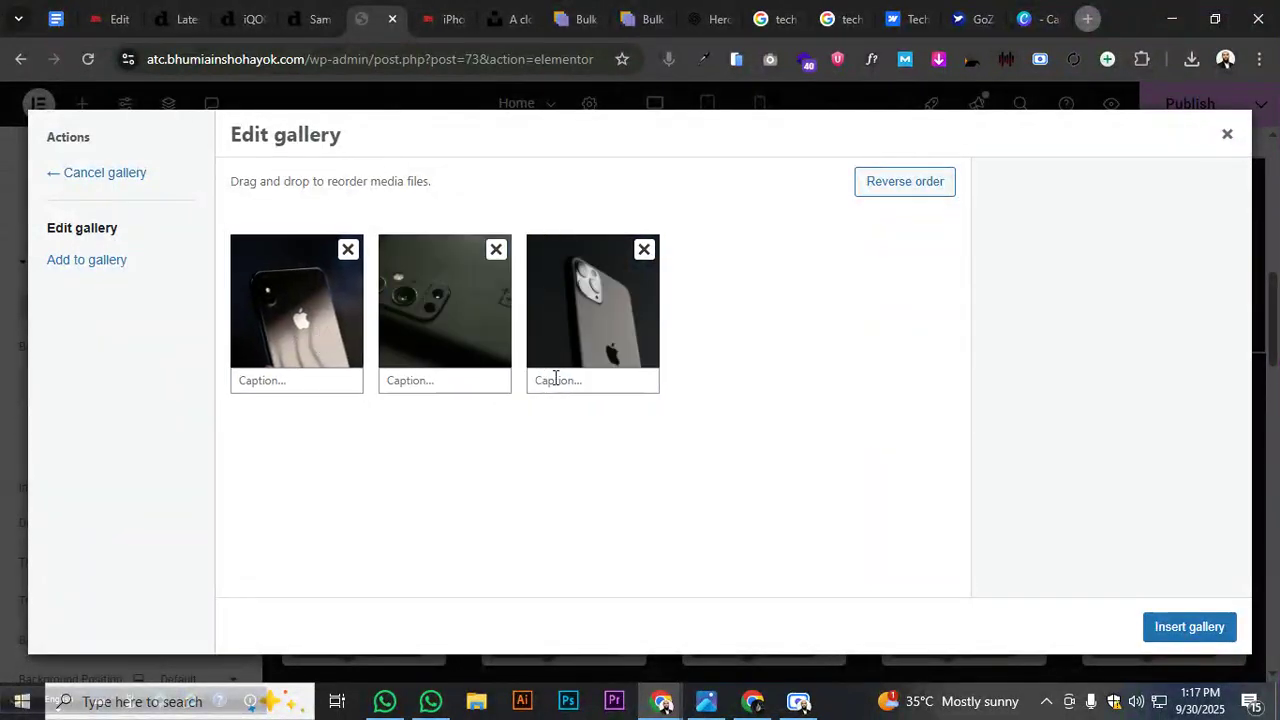
pyautogui.click(1188, 626)
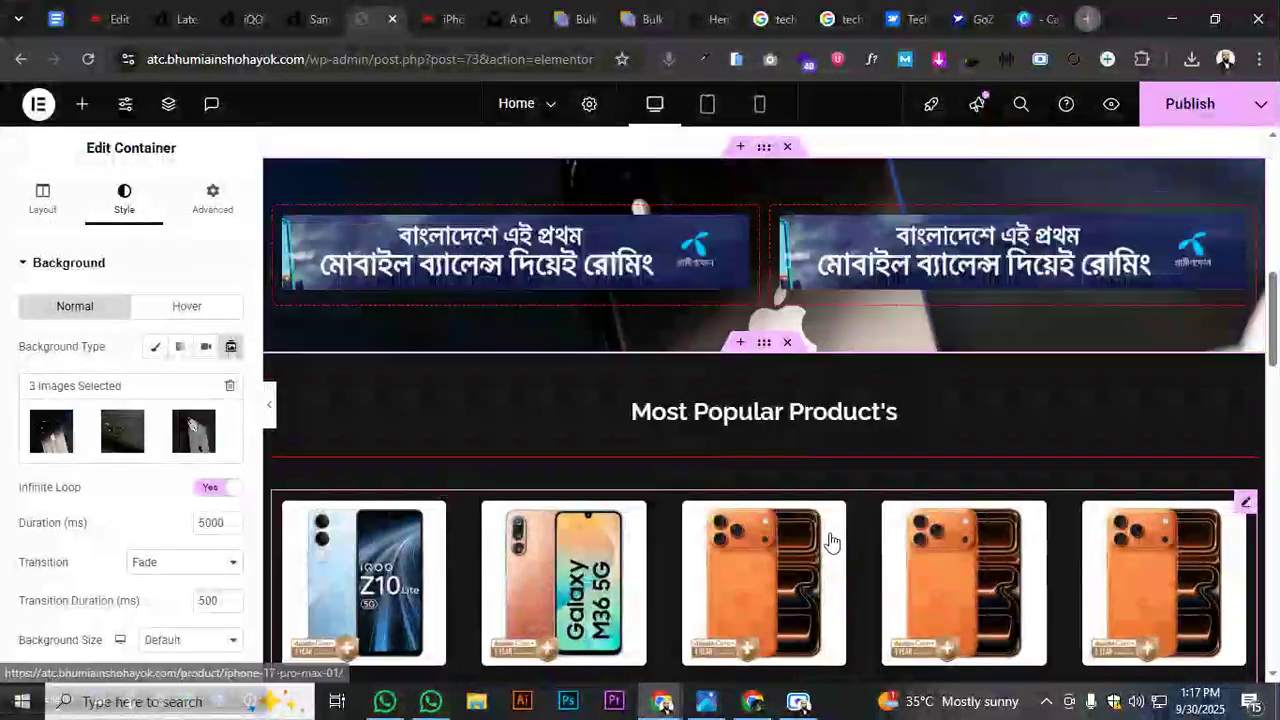
# Add a background overlay in the global Secondary color to the side-by-side banners' parent container
pyautogui.scroll(2, 806, 534)
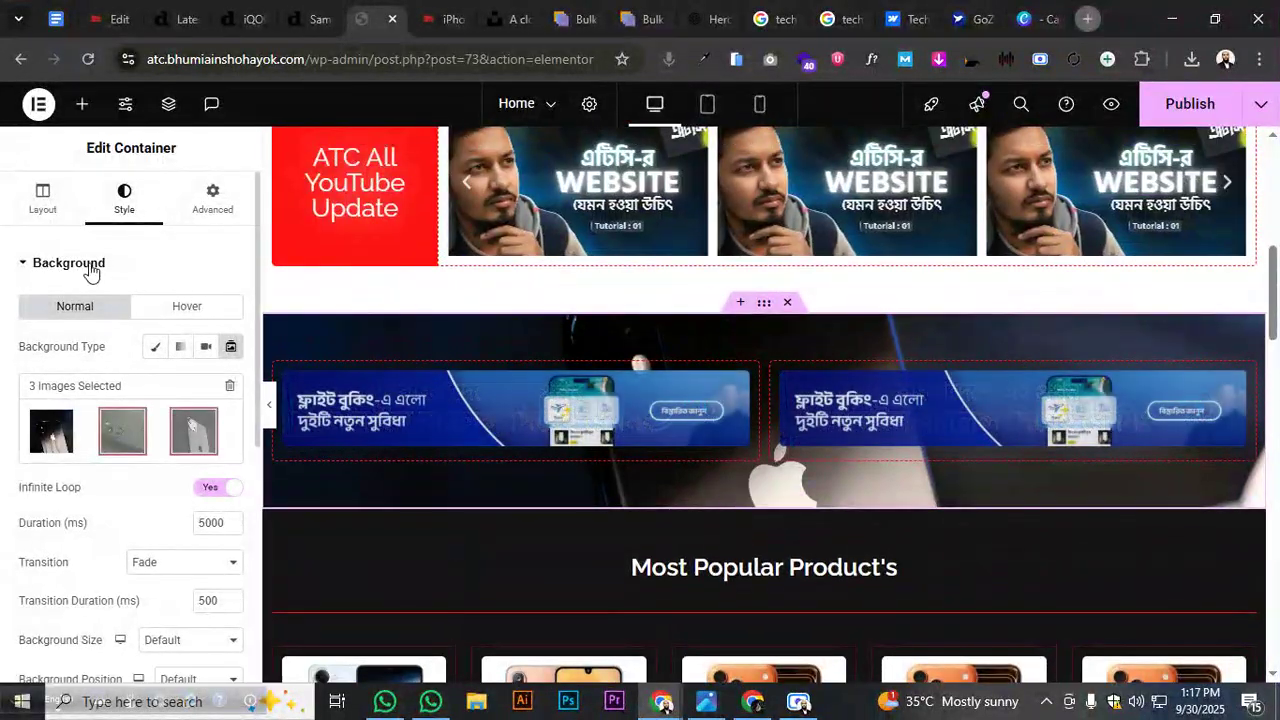
pyautogui.click(88, 266)
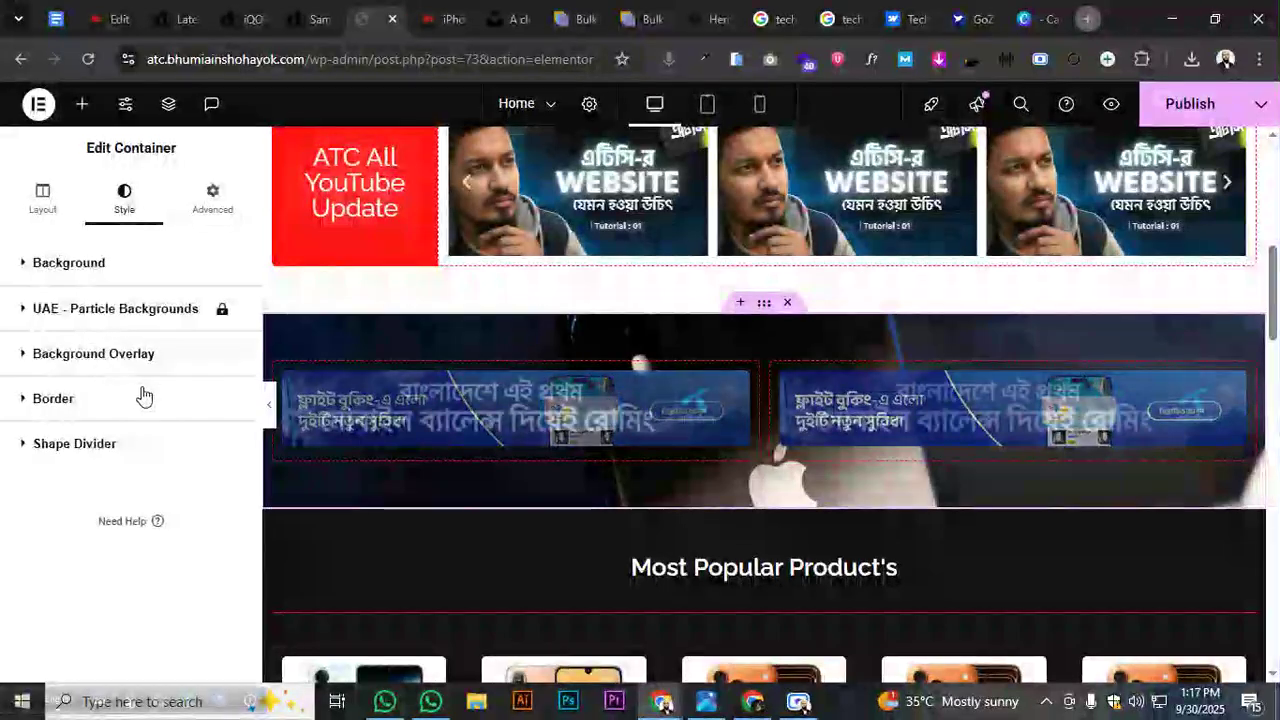
pyautogui.click(135, 375)
pyautogui.click(206, 475)
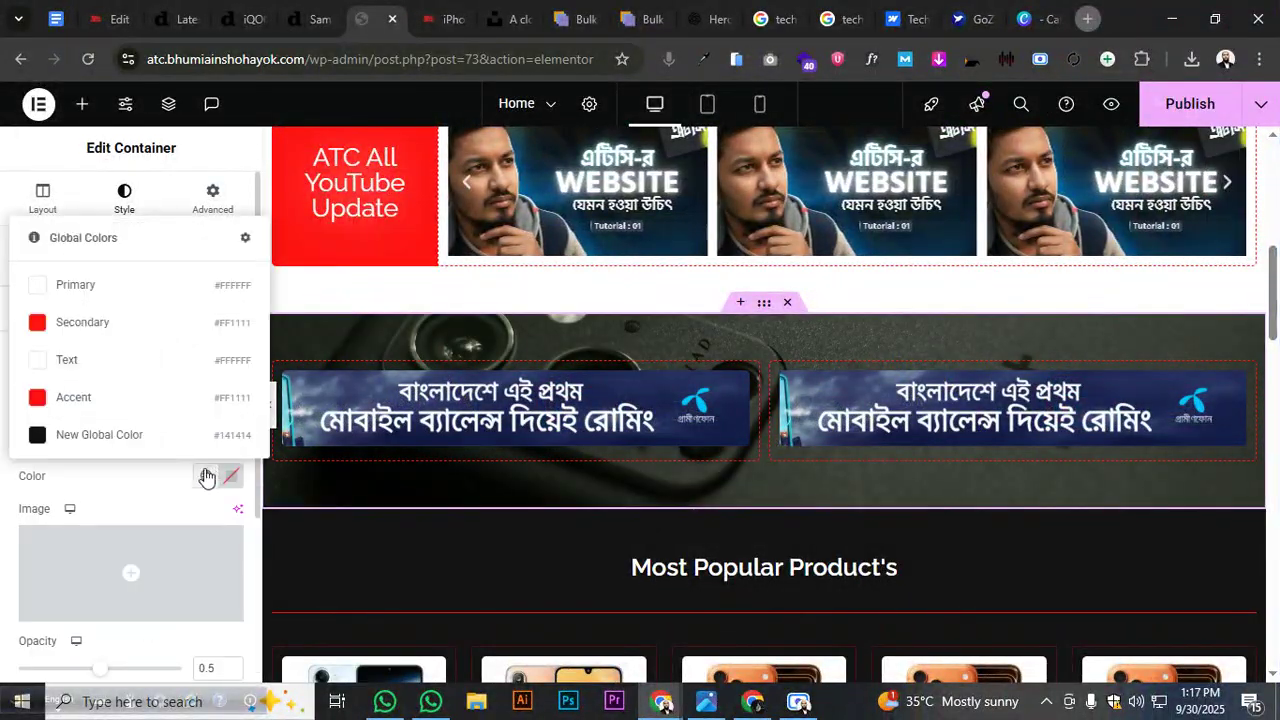
pyautogui.click(105, 322)
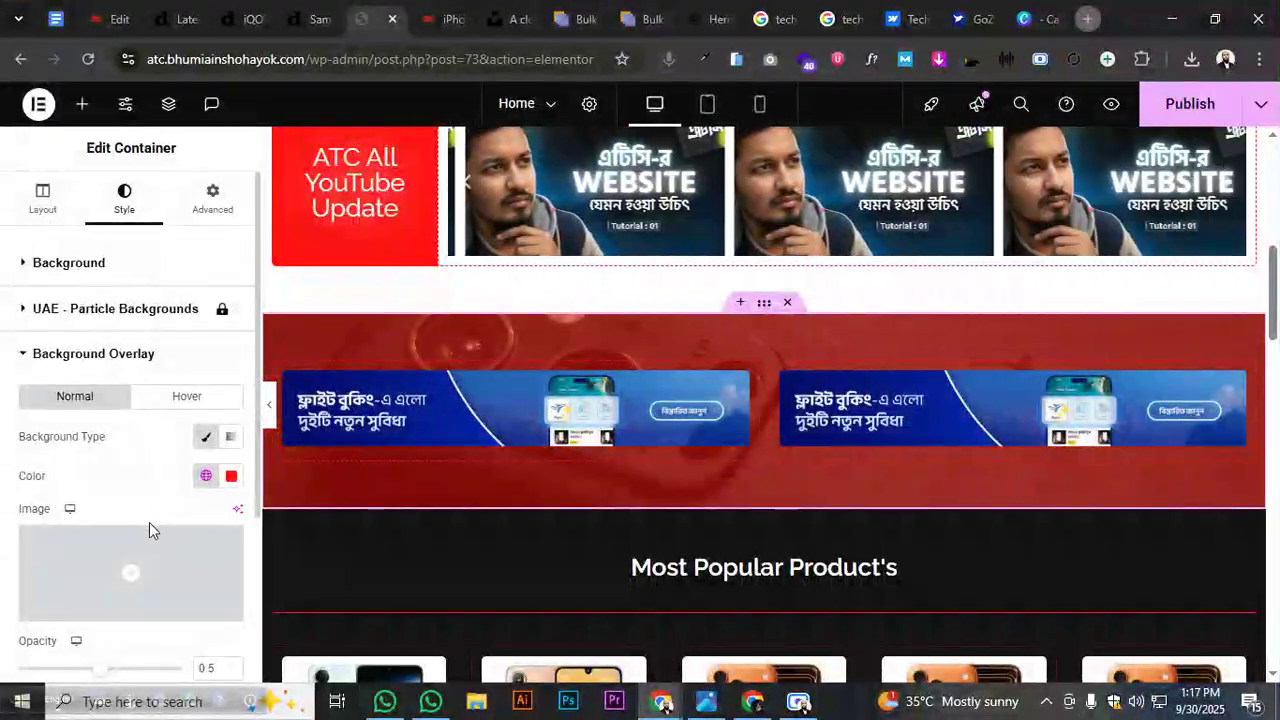
pyautogui.moveTo(160, 538)
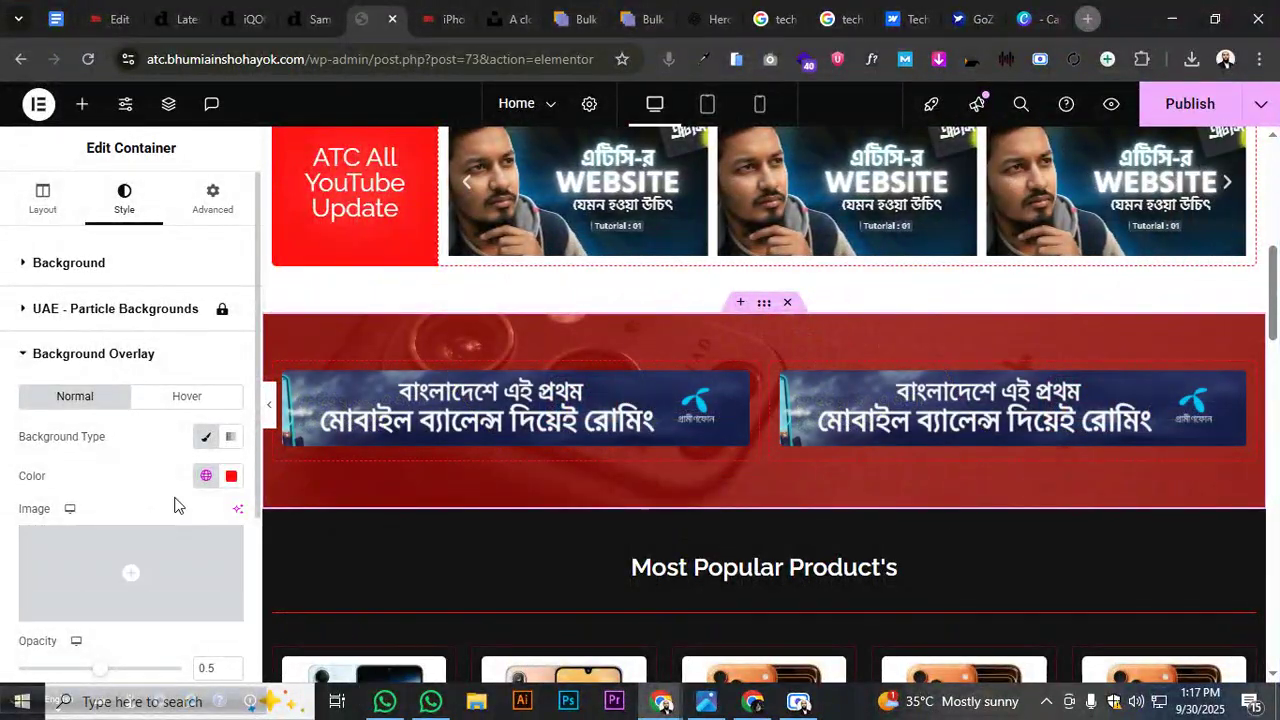
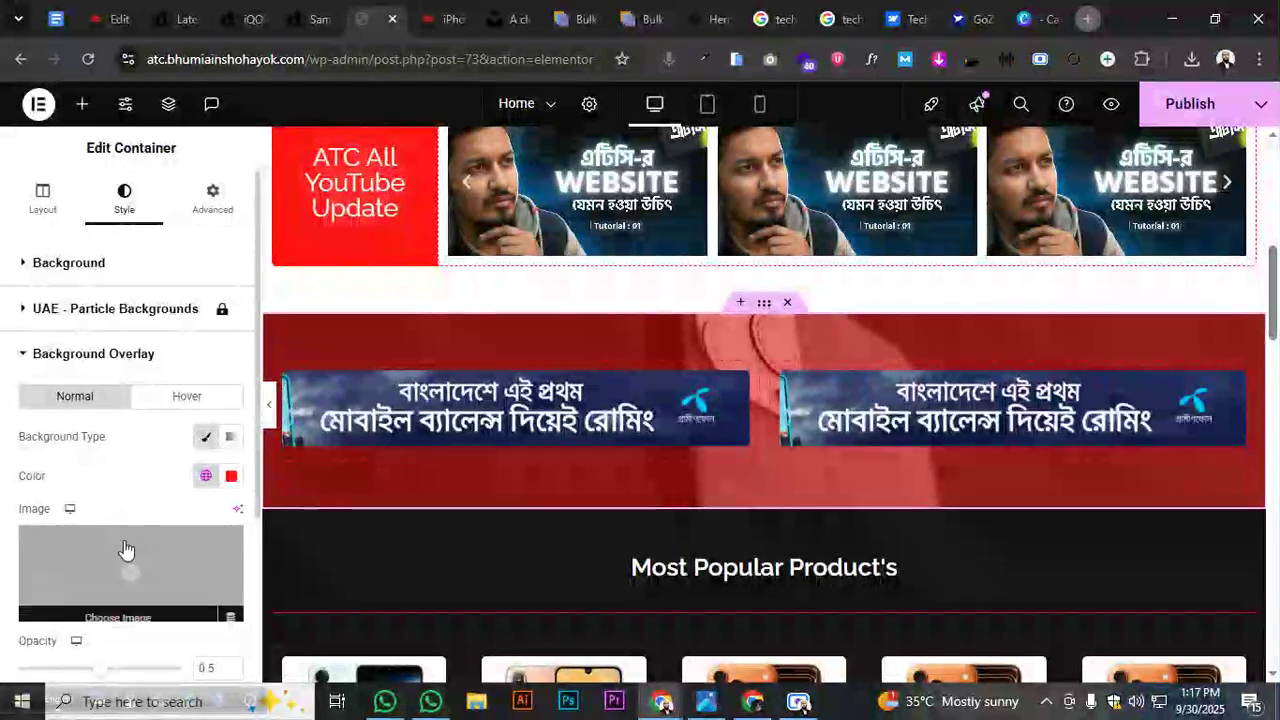
# Try pasting a copy of the first side-by-side banner container into the full-width banner's container, and undo the paste
pyautogui.rightClick(302, 378)
pyautogui.click(343, 300)
pyautogui.scroll(-5, 526, 349)
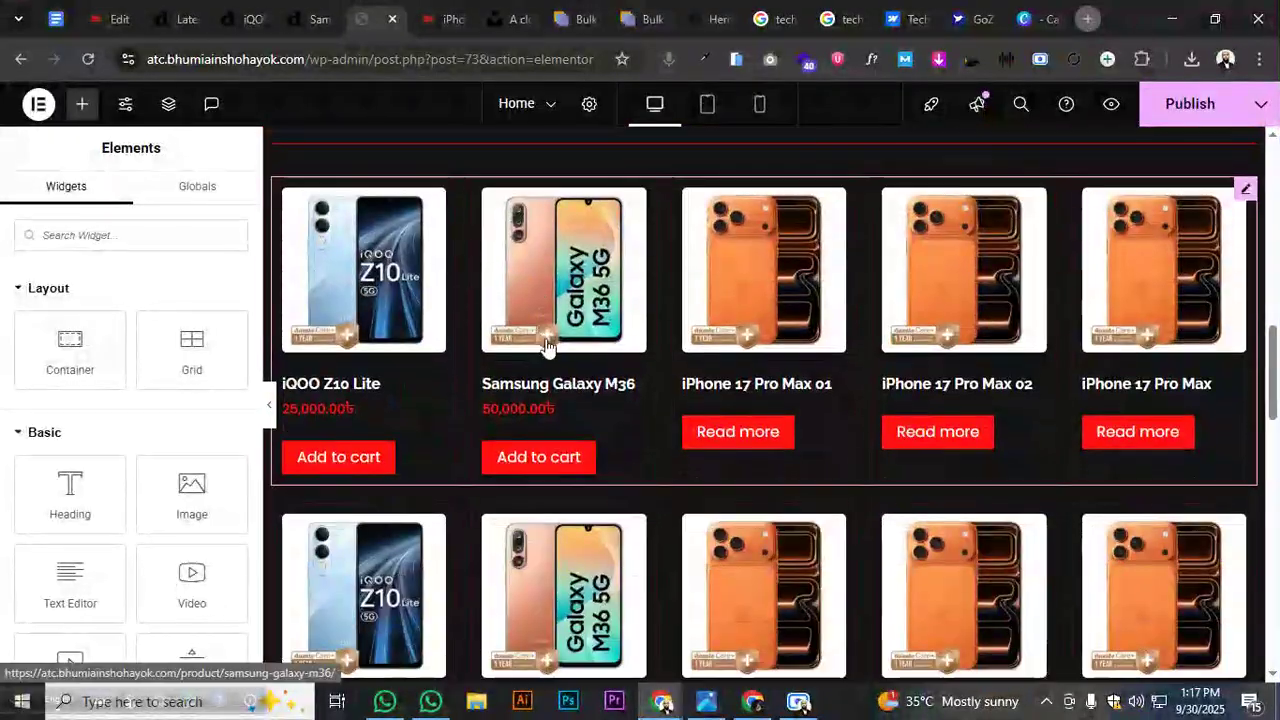
pyautogui.scroll(-10, 545, 345)
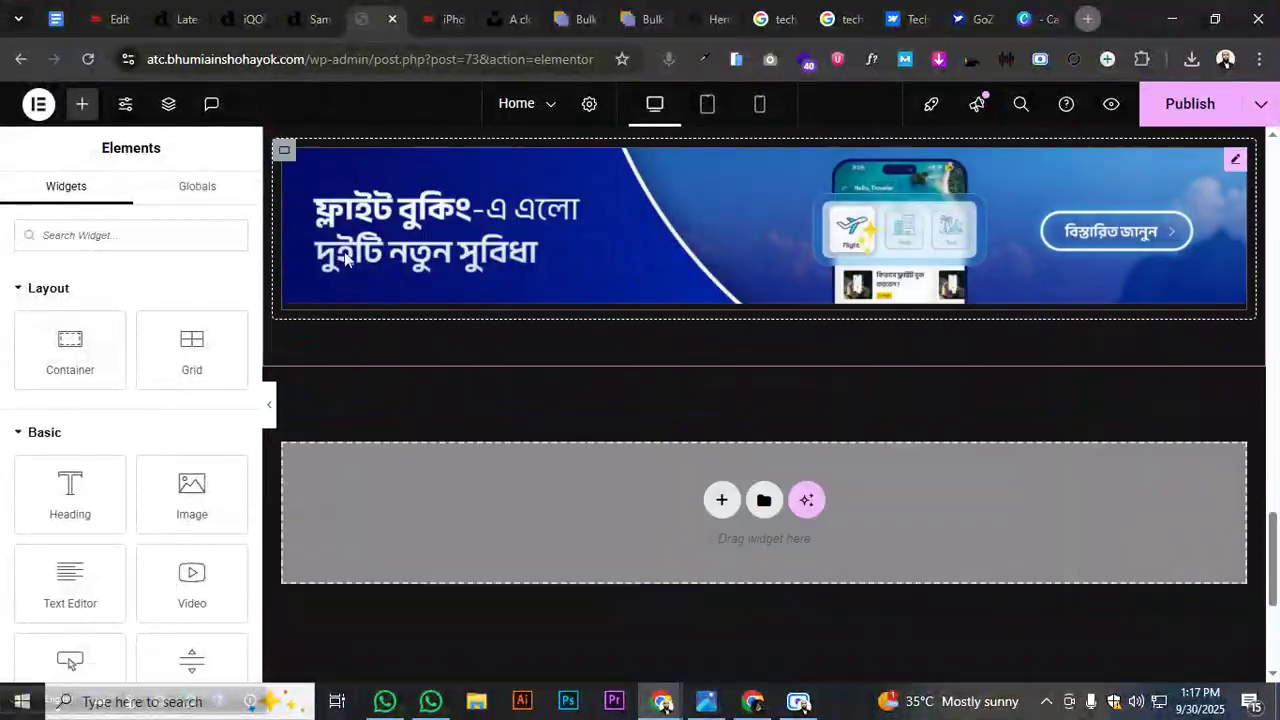
pyautogui.scroll(2, 330, 264)
pyautogui.rightClick(282, 306)
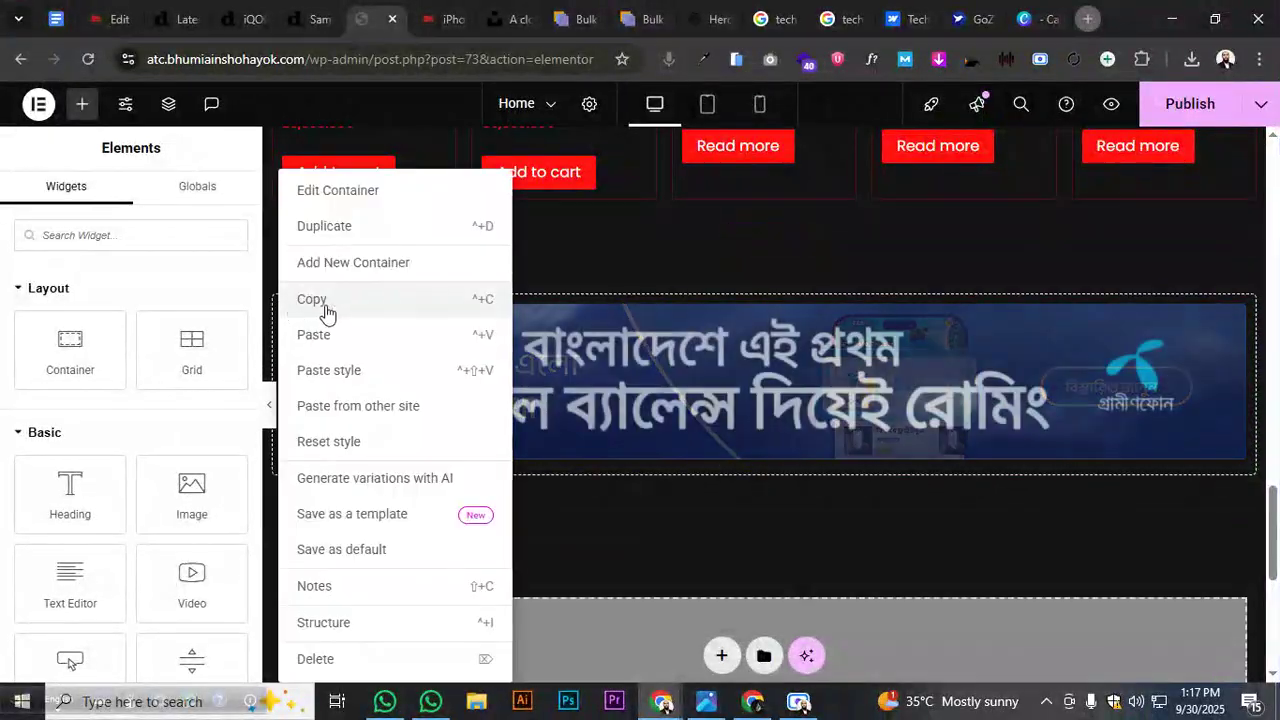
pyautogui.click(314, 335)
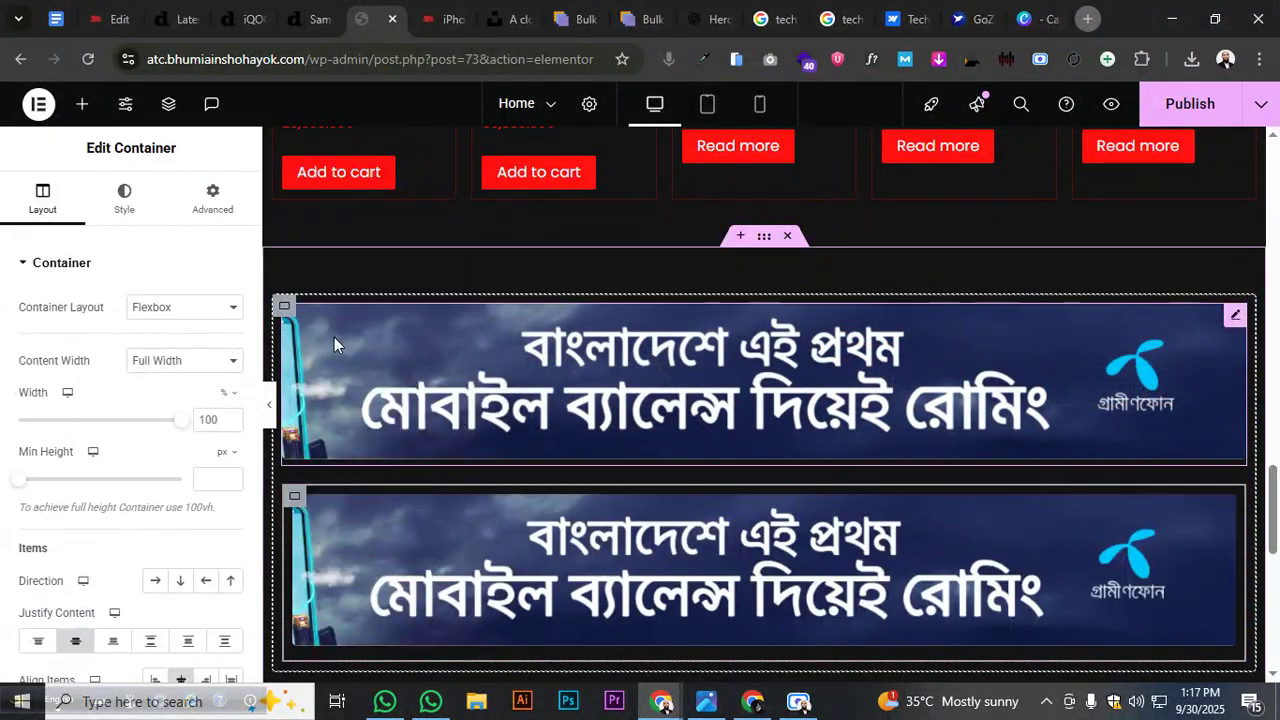
pyautogui.hotkey('ctrl', 'z')
# Copy the first side-by-side banner container's style onto the full-width banner's container below the product grids
pyautogui.scroll(10, 490, 395)
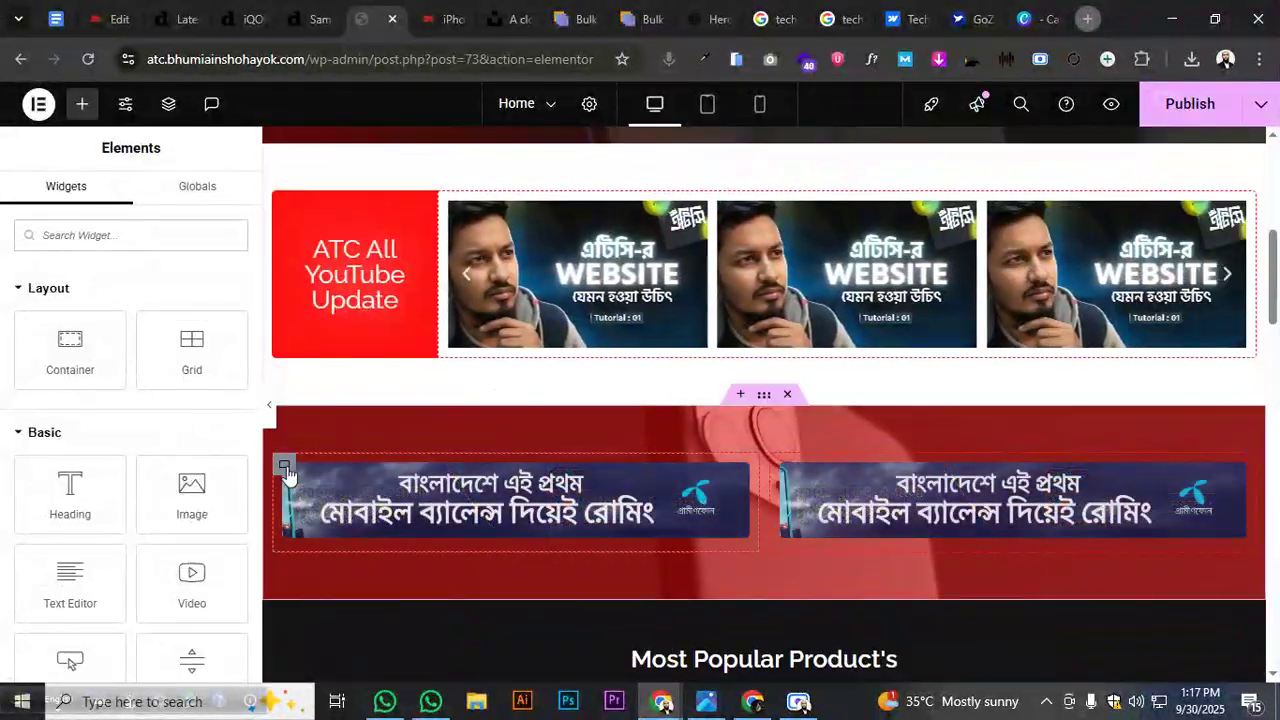
pyautogui.rightClick(286, 470)
pyautogui.click(358, 299)
pyautogui.scroll(-12, 374, 314)
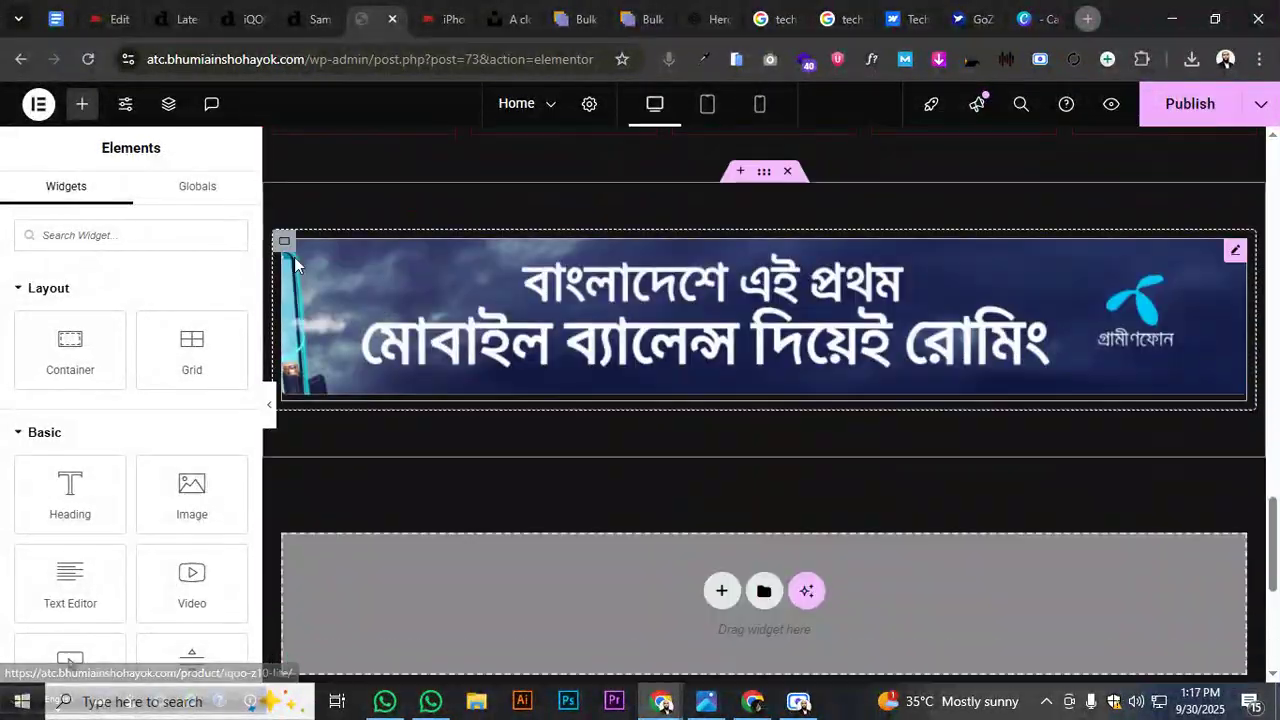
pyautogui.rightClick(294, 257)
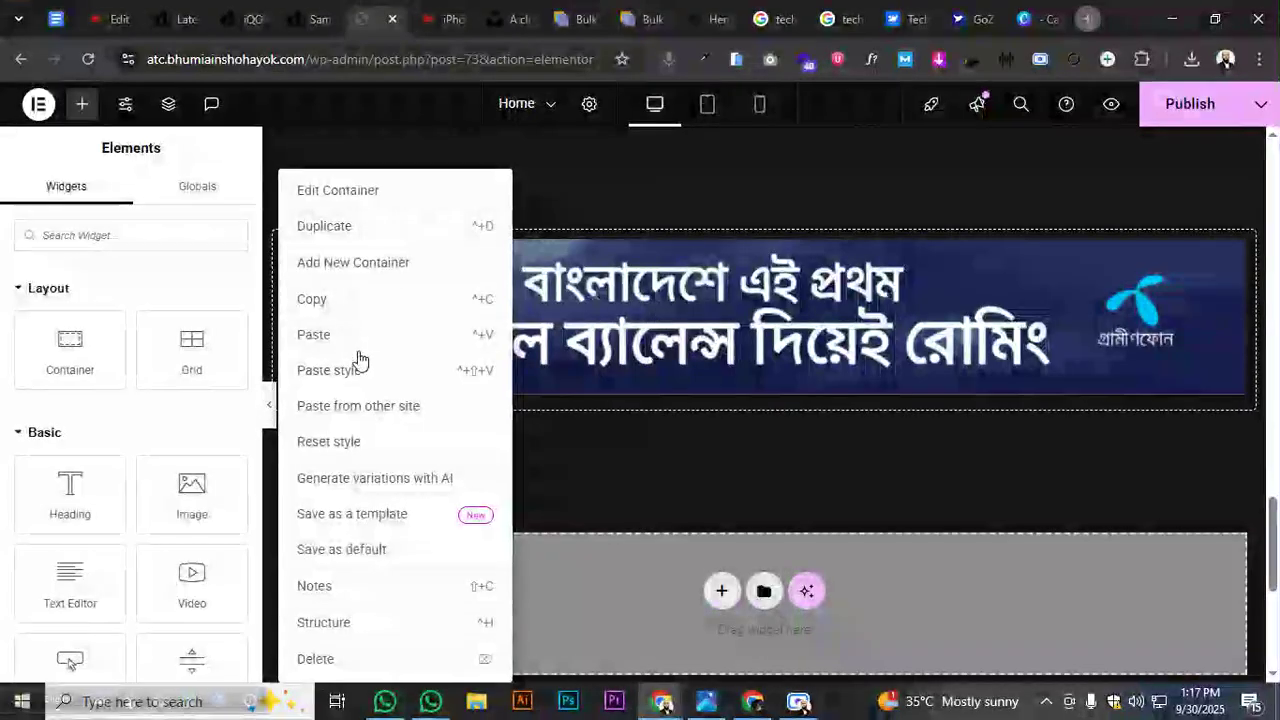
pyautogui.click(360, 369)
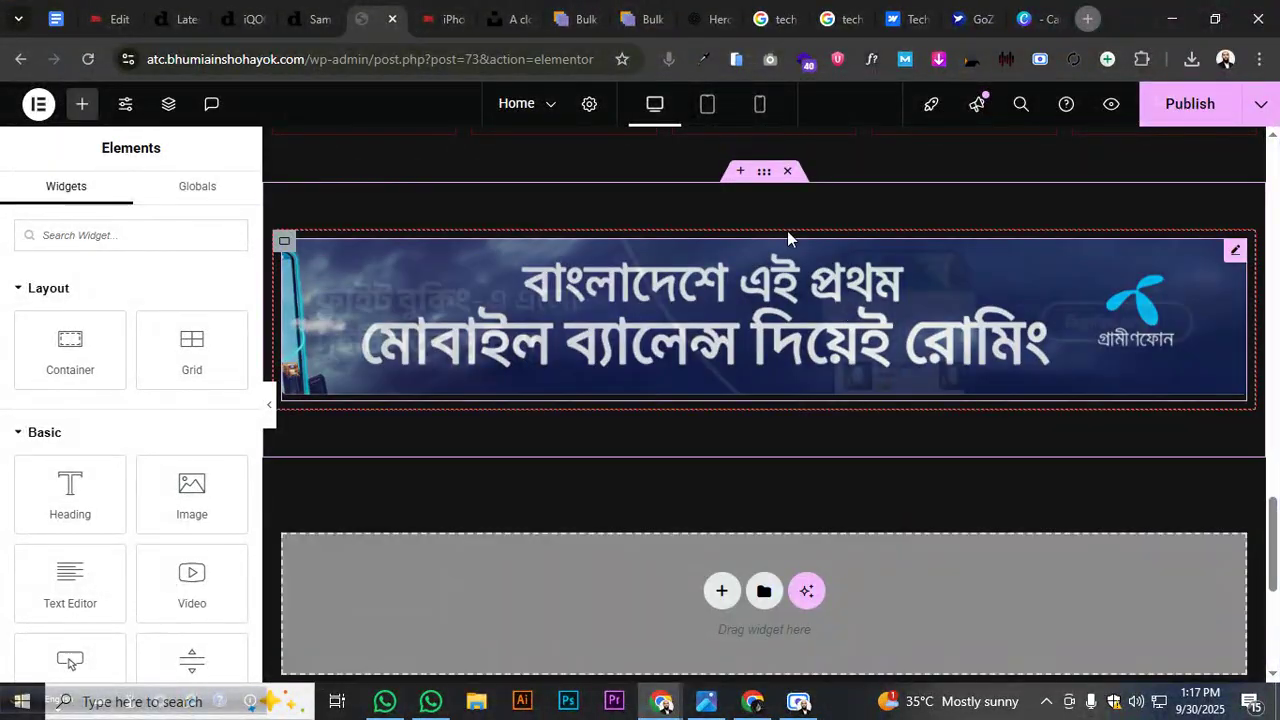
# Raise the background overlay opacity of the side-by-side banners' parent container to 0.8
pyautogui.click(766, 175)
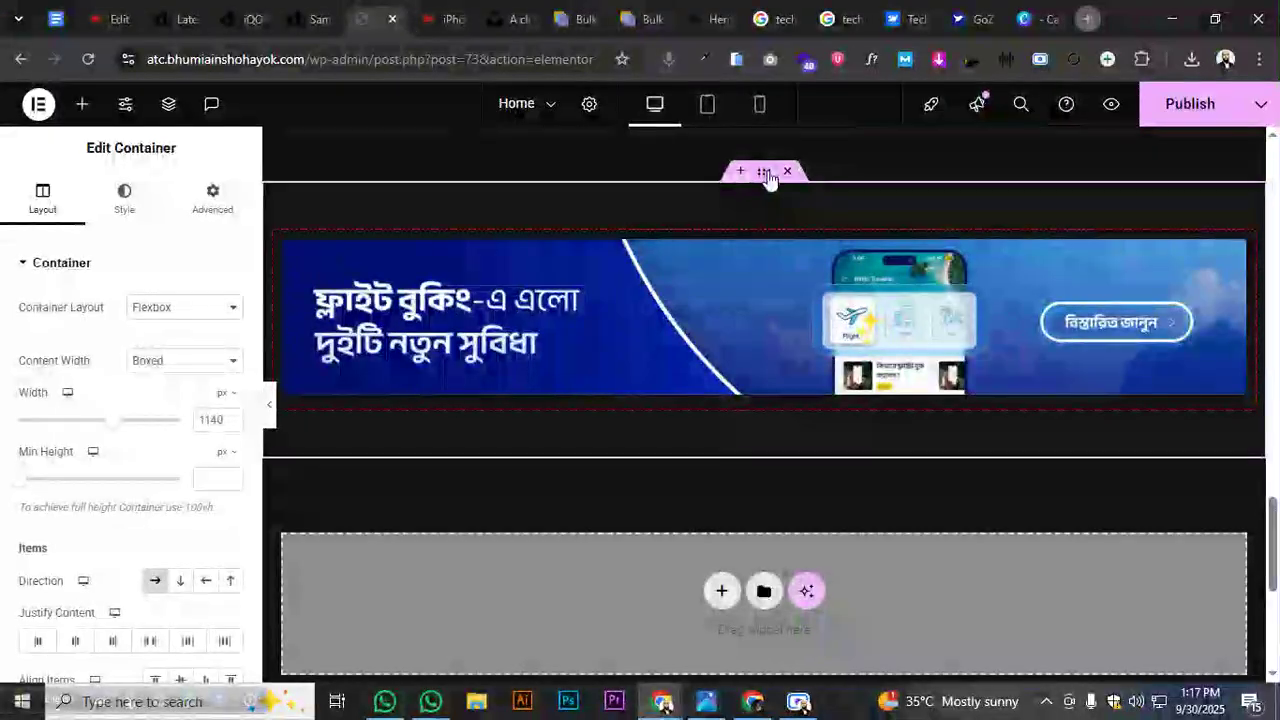
pyautogui.scroll(15, 768, 180)
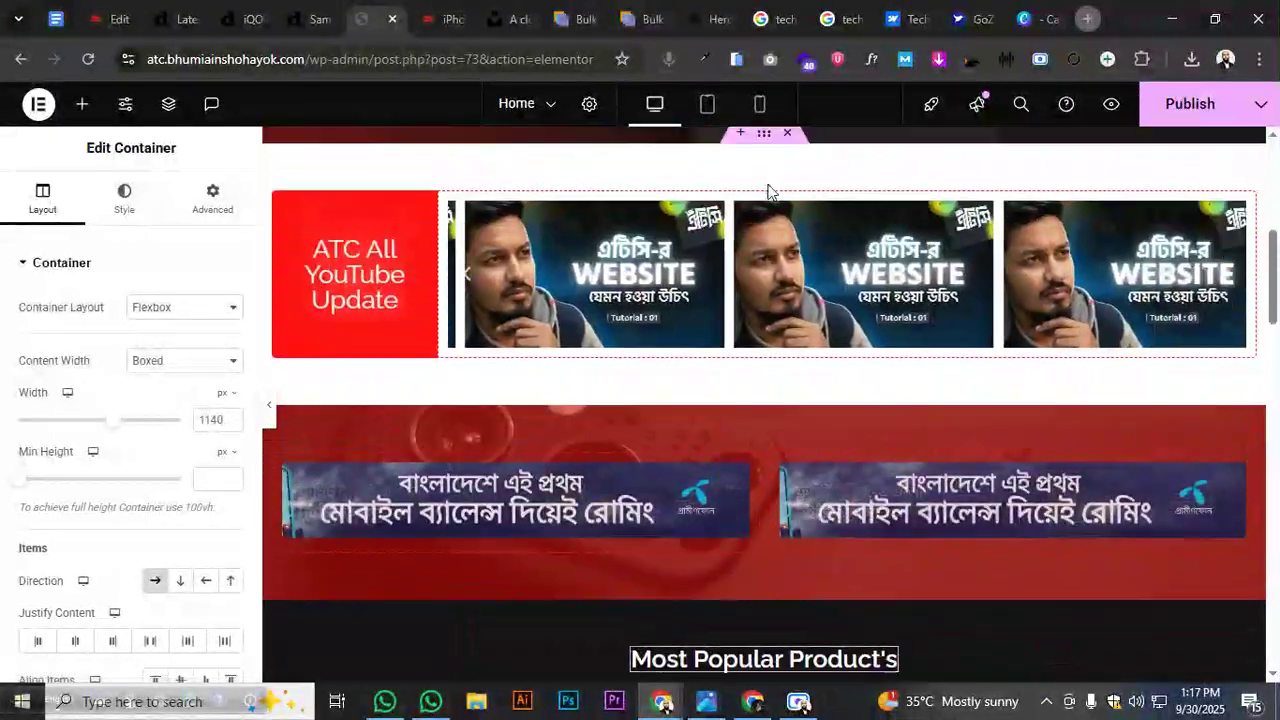
pyautogui.click(764, 396)
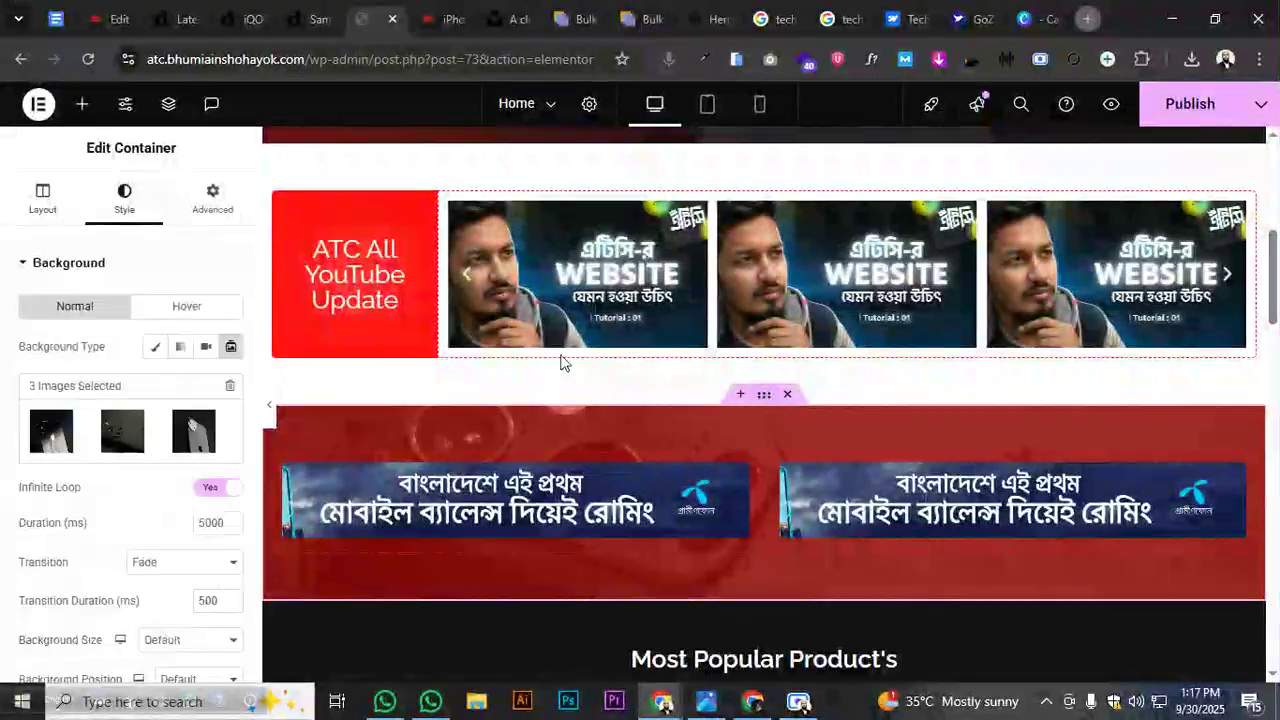
pyautogui.click(53, 264)
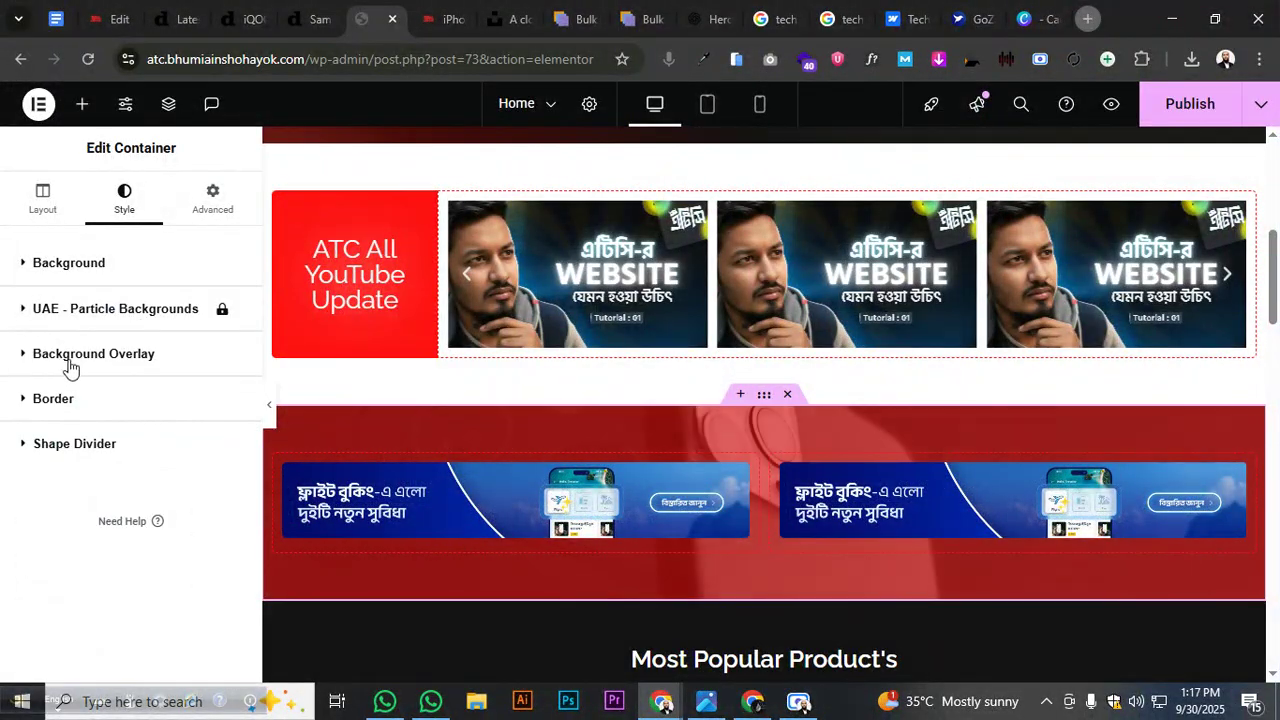
pyautogui.click(95, 353)
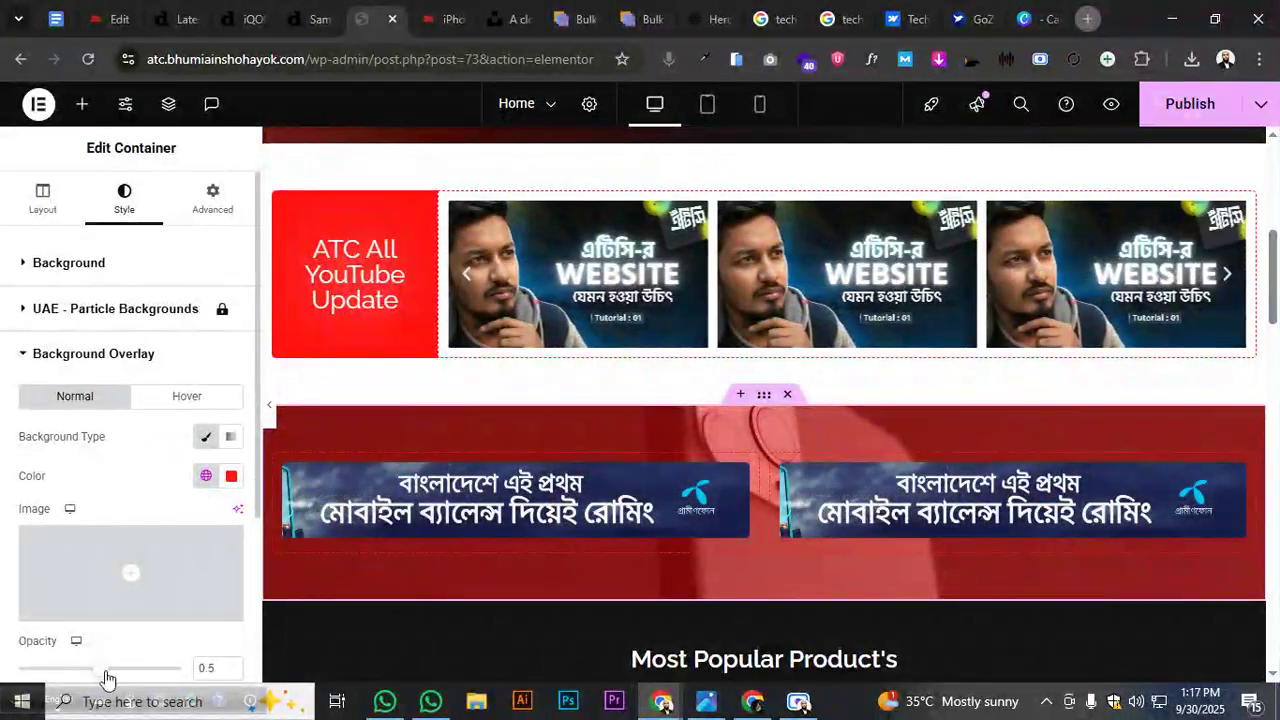
pyautogui.moveTo(160, 681); pyautogui.dragTo(155, 681)
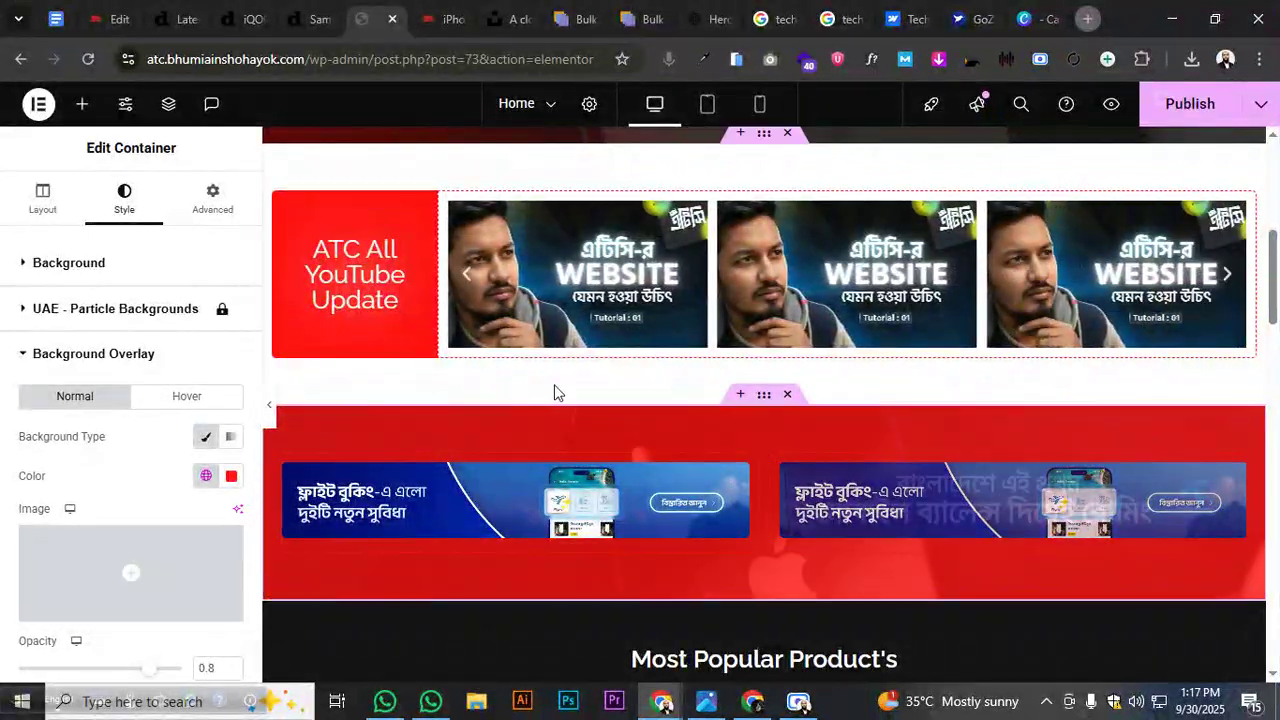
# Set the background color of the "ATC All YouTube Update" section's container to the global color New Global Color (#141414)
pyautogui.scroll(2, 766, 350)
pyautogui.click(68, 262)
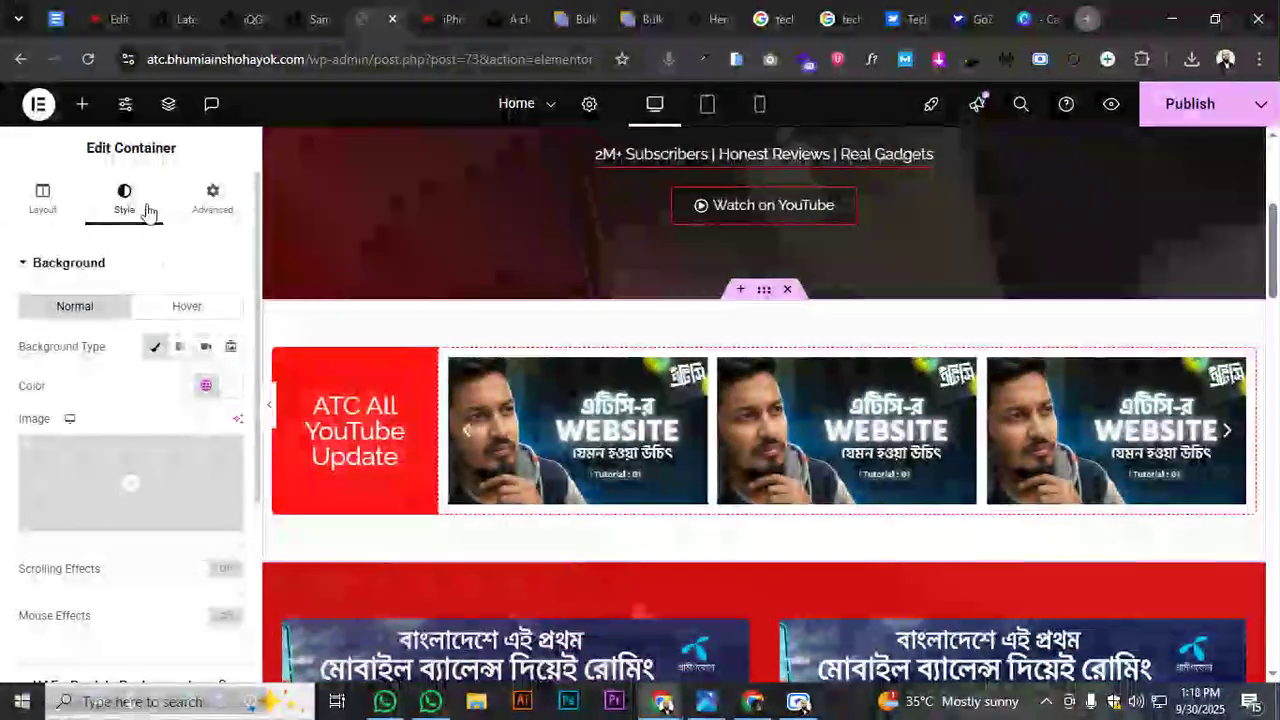
pyautogui.click(206, 386)
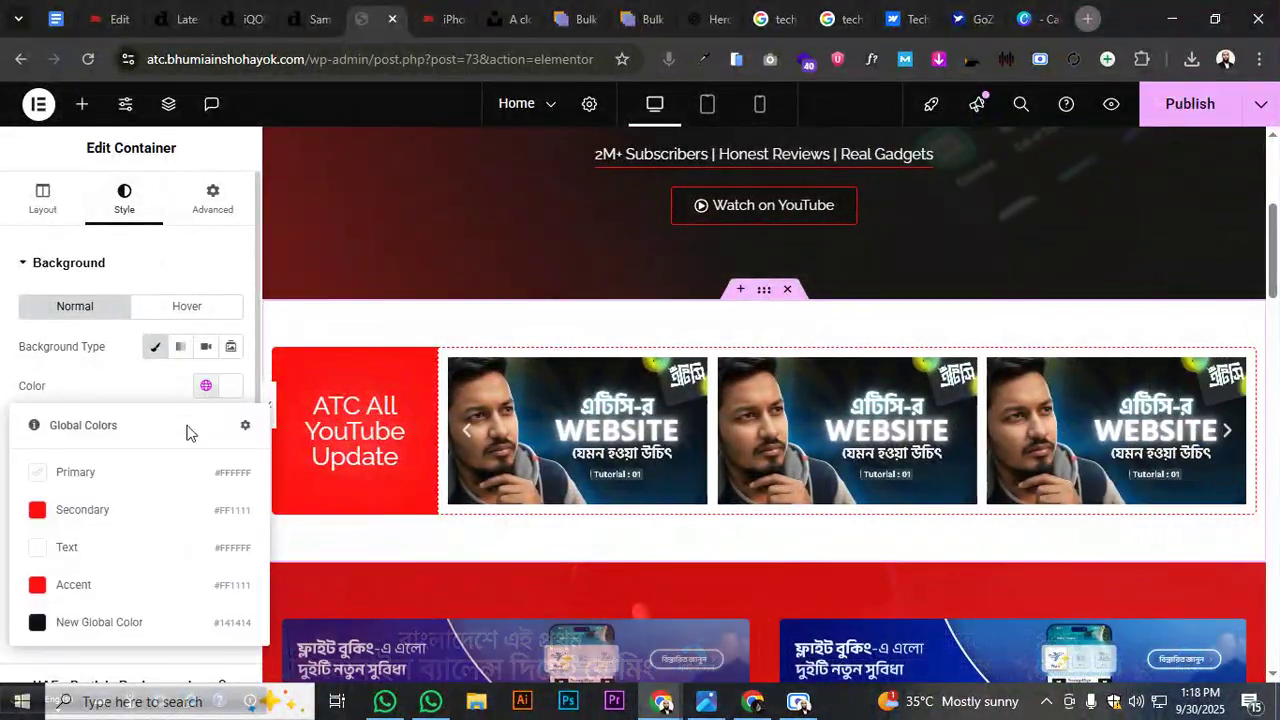
pyautogui.click(110, 622)
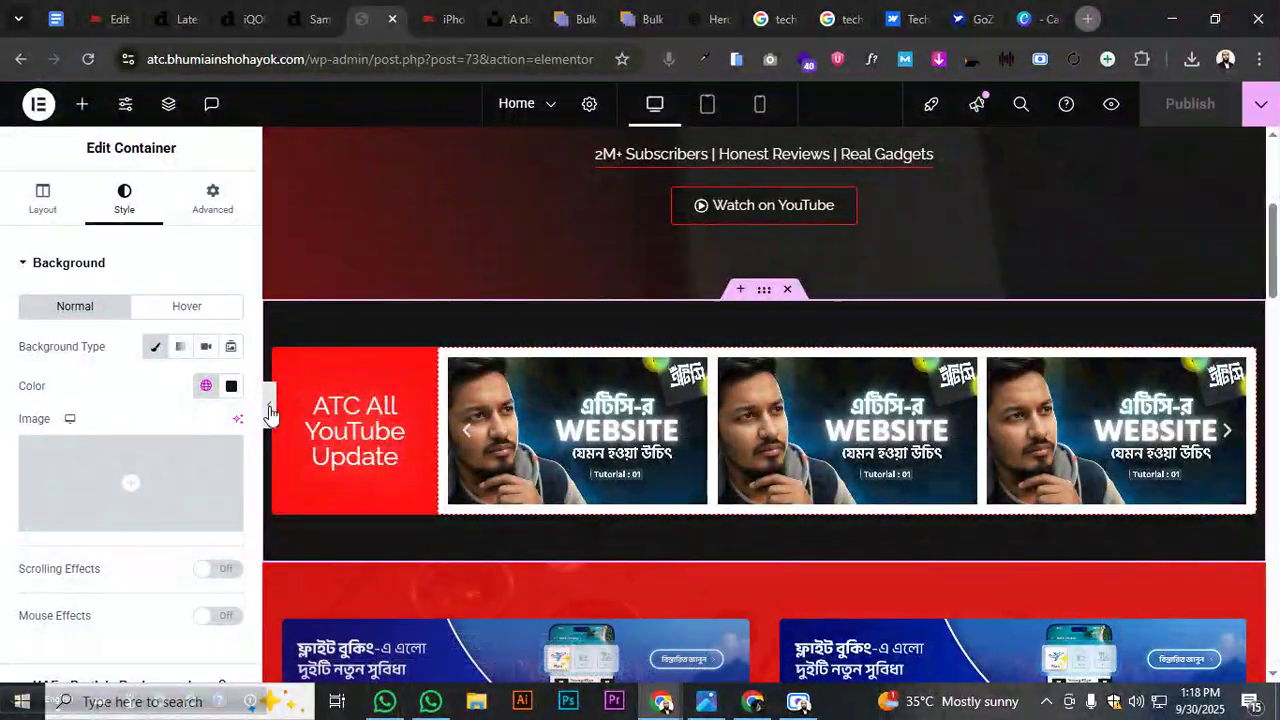
# Examine the restyled sections with the editor panel collapsed, from the YouTube update row down through the product grids
pyautogui.click(268, 410)
pyautogui.scroll(-3, 609, 465)
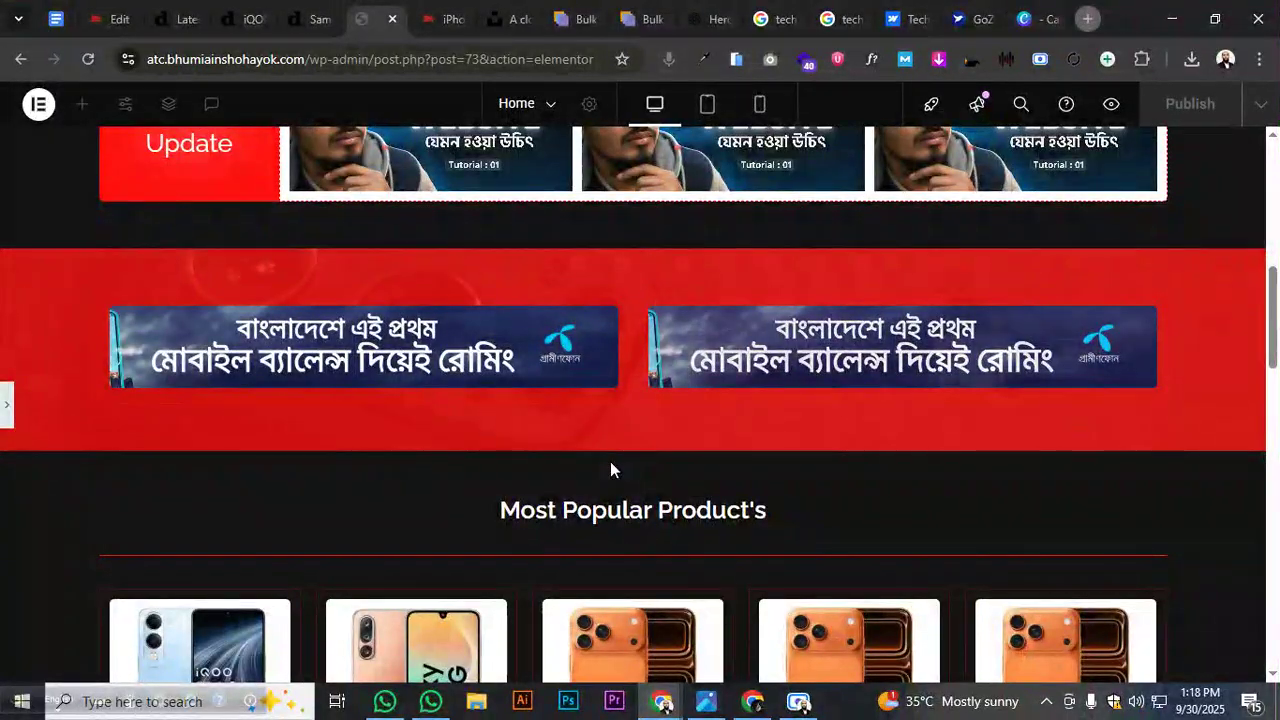
pyautogui.scroll(3, 611, 463)
pyautogui.scroll(-4, 611, 463)
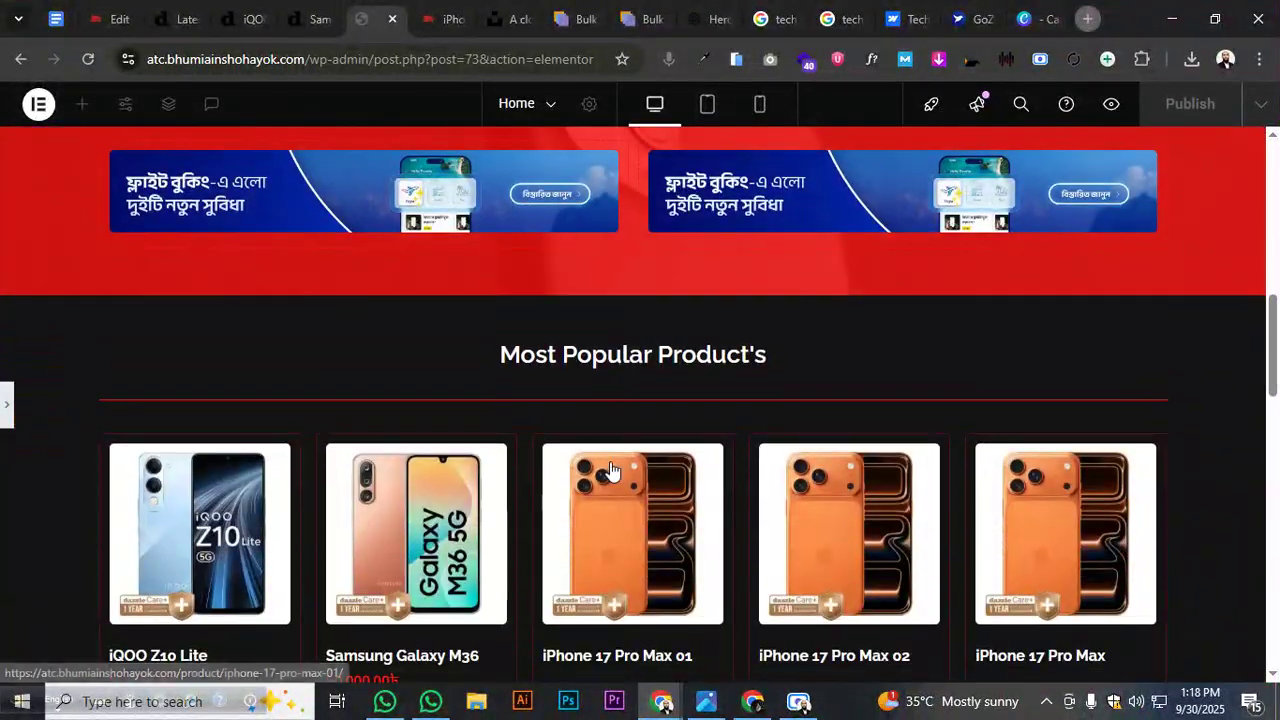
pyautogui.scroll(-3, 609, 465)
pyautogui.scroll(3, 595, 463)
pyautogui.scroll(2, 423, 463)
pyautogui.scroll(-10, 423, 463)
pyautogui.scroll(3, 5, 415)
# Duplicate the whole "Most Popular Product's" section container
pyautogui.click(6, 410)
pyautogui.scroll(5, 1105, 564)
pyautogui.scroll(10, 1083, 538)
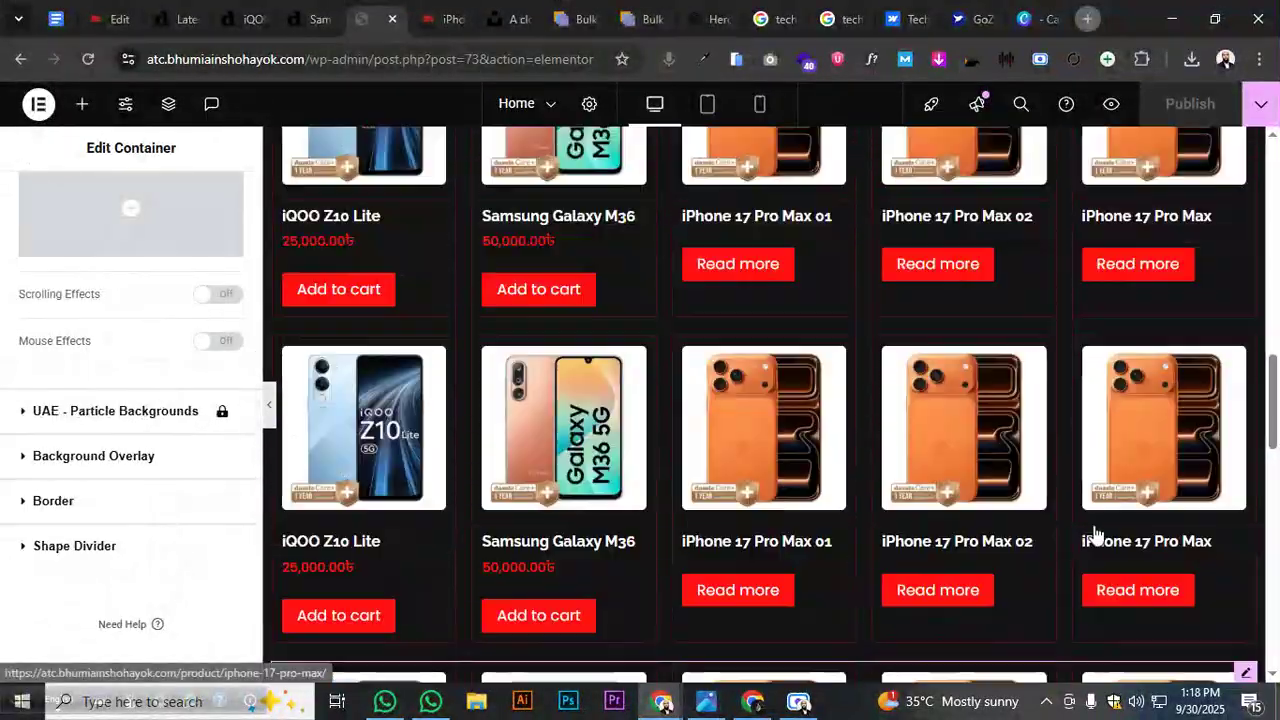
pyautogui.scroll(-6, 900, 603)
pyautogui.scroll(2, 880, 529)
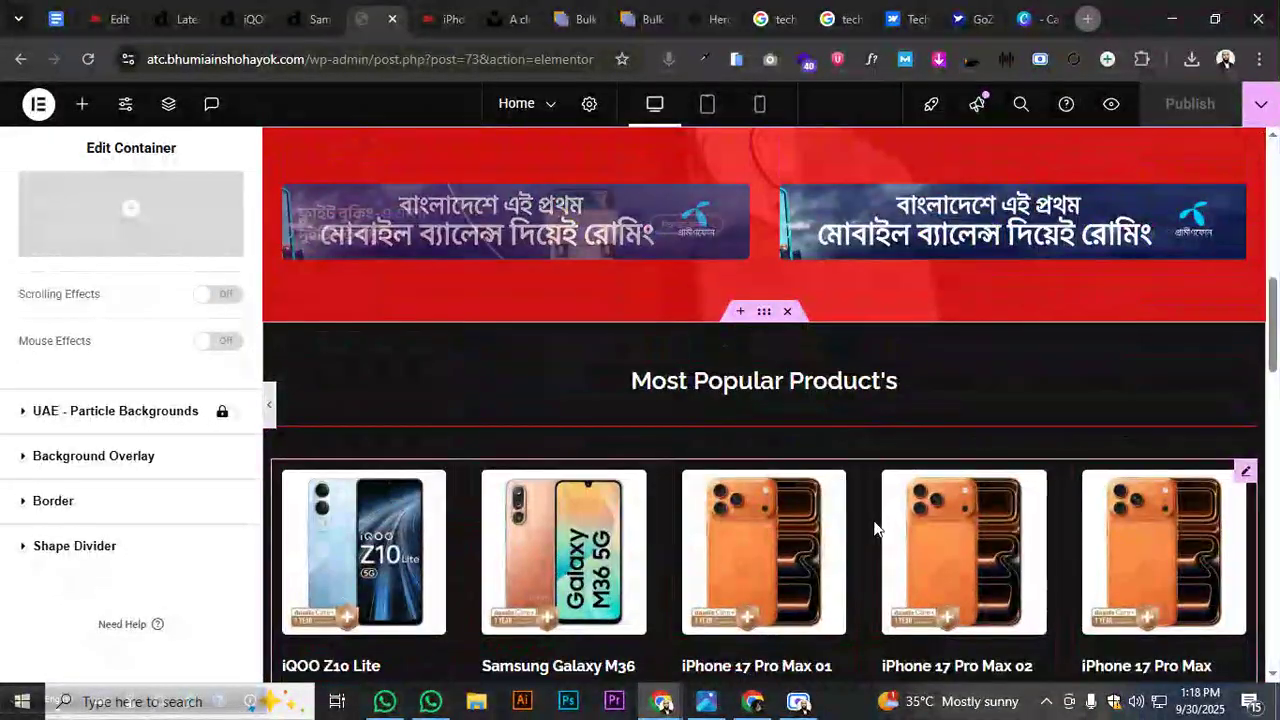
pyautogui.click(760, 316)
pyautogui.rightClick(762, 316)
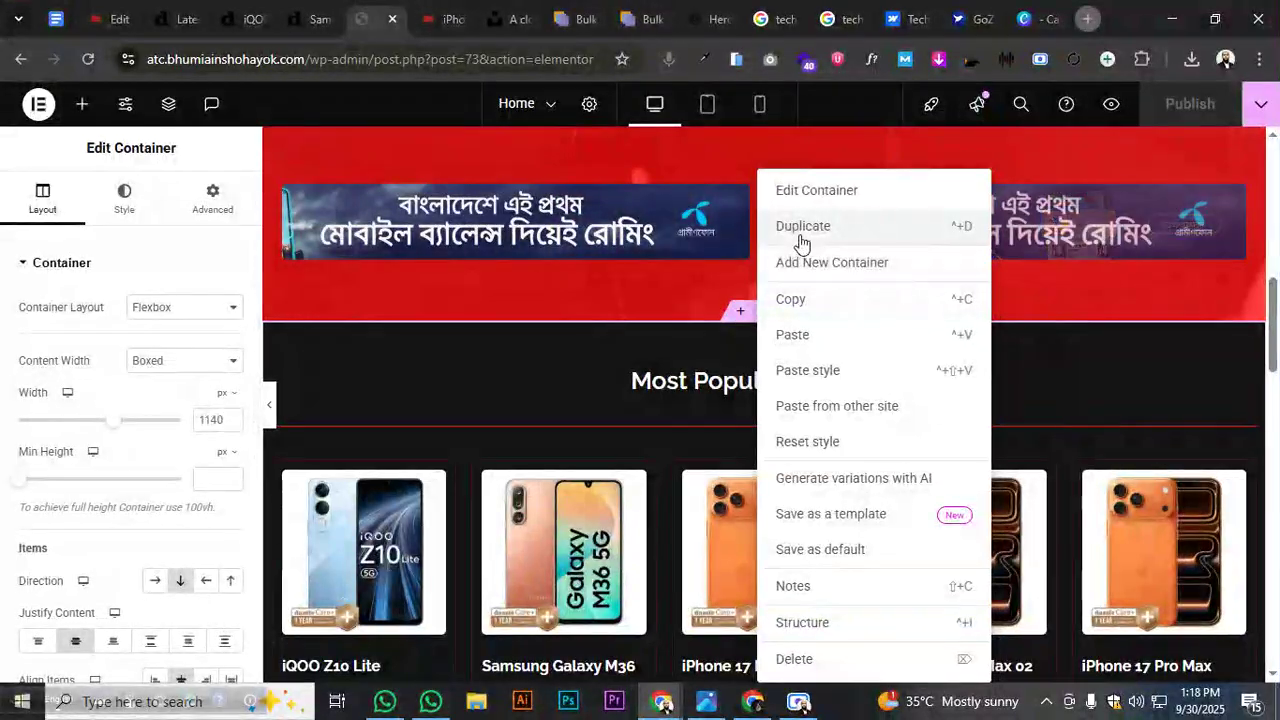
pyautogui.click(800, 241)
# Delete a Products grid from the upper "Most Popular Product's" section
pyautogui.scroll(-4, 857, 379)
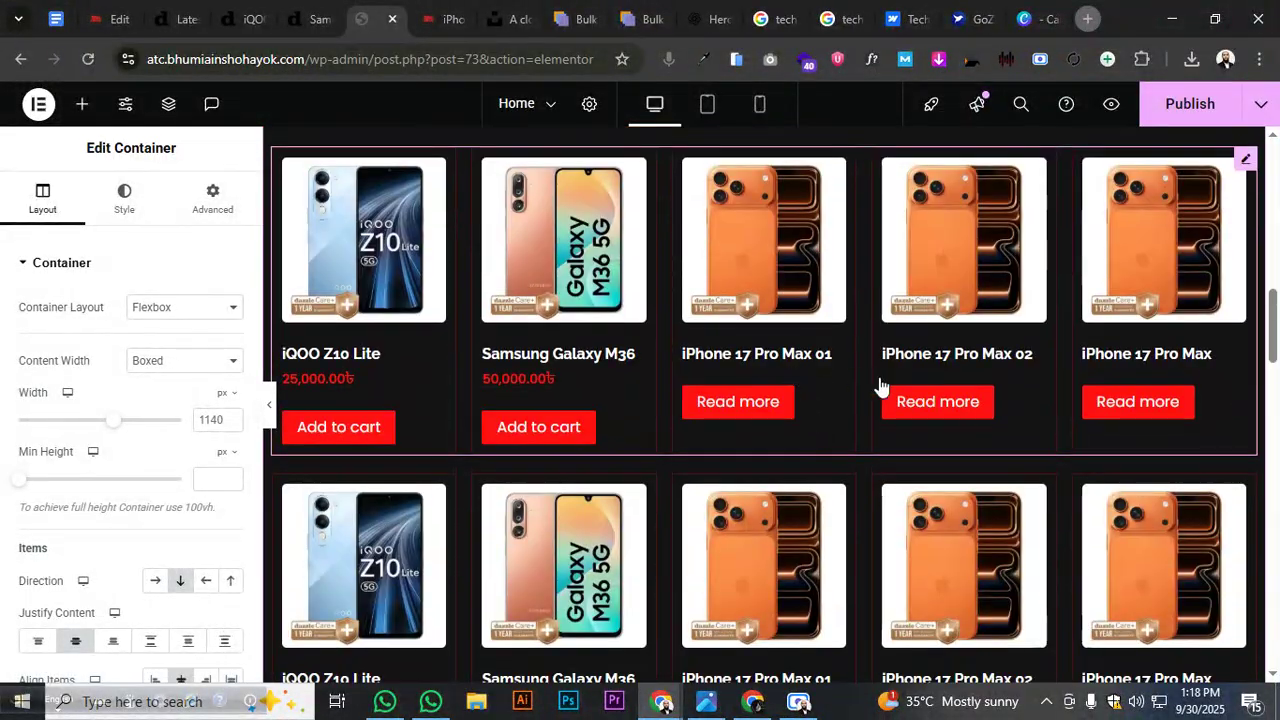
pyautogui.scroll(-3, 911, 425)
pyautogui.scroll(5, 907, 429)
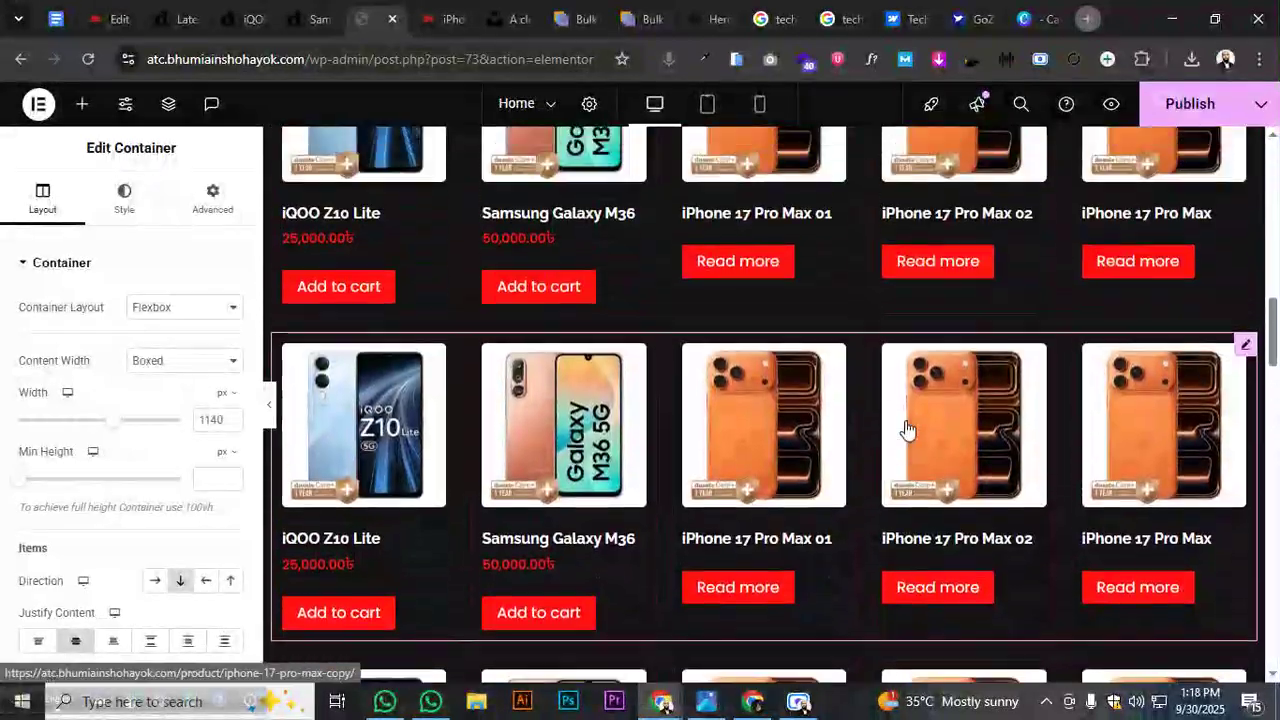
pyautogui.scroll(-11, 905, 428)
pyautogui.scroll(3, 905, 427)
pyautogui.scroll(-2, 862, 404)
pyautogui.scroll(-4, 791, 390)
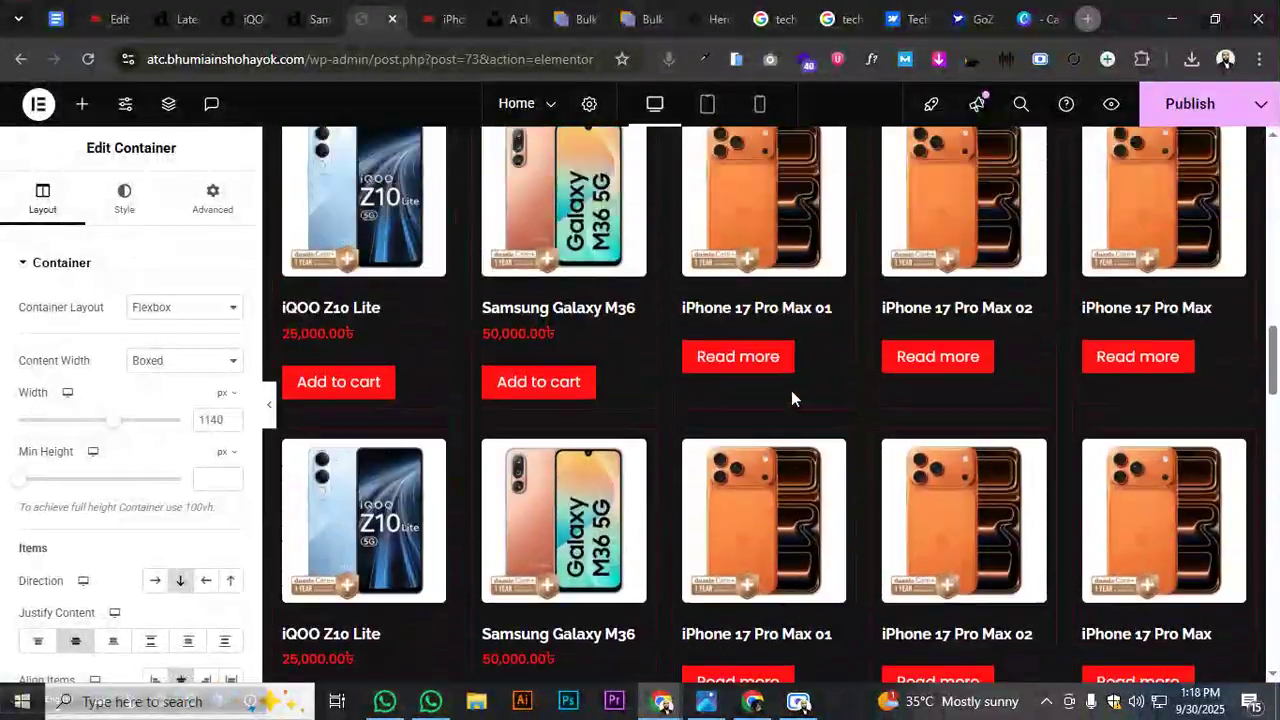
pyautogui.scroll(-2, 791, 390)
pyautogui.rightClick(791, 494)
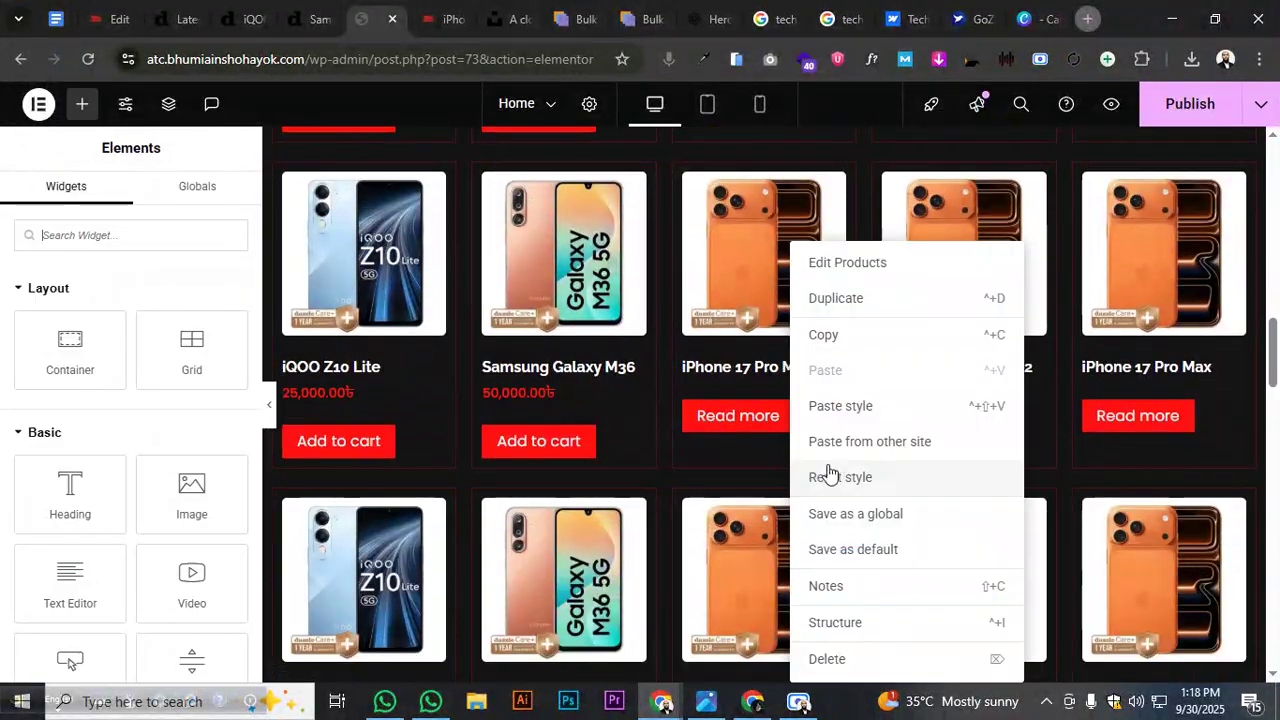
pyautogui.click(828, 658)
# Move the side-by-side banners' parent container between the two "Most Popular Product's" sections in the page structure
pyautogui.scroll(5, 788, 544)
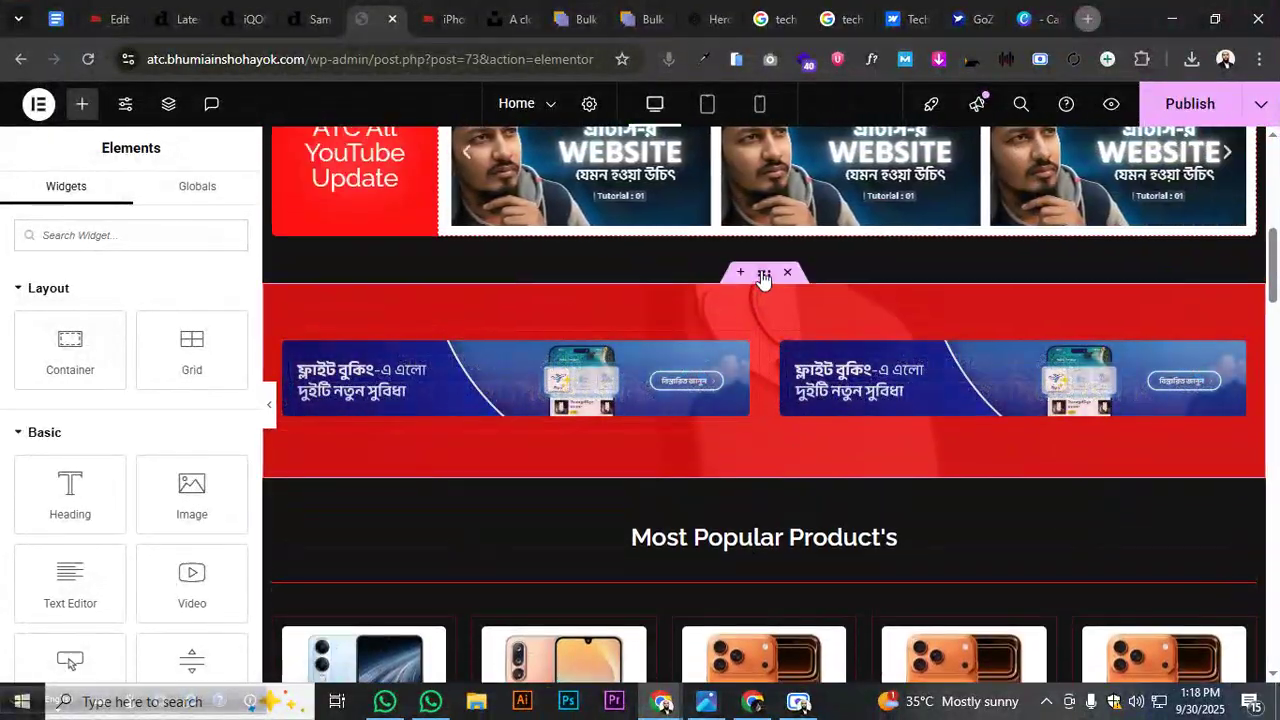
pyautogui.click(764, 276)
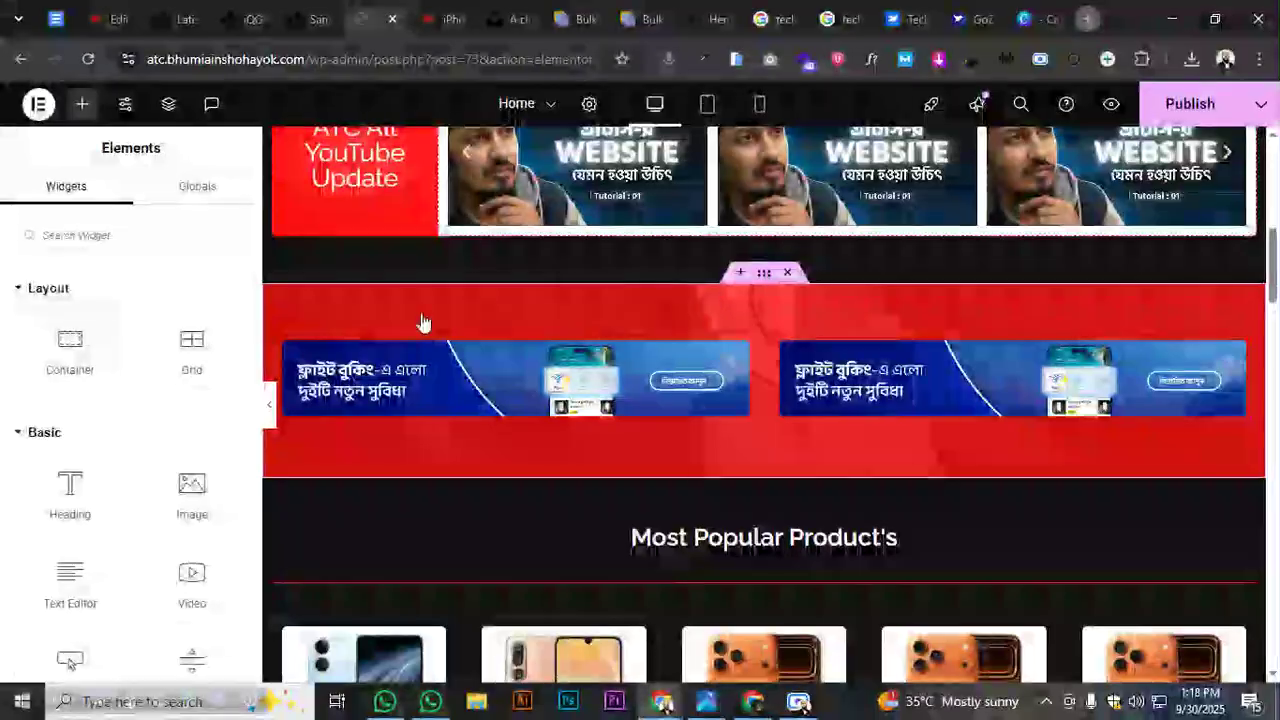
pyautogui.click(169, 104)
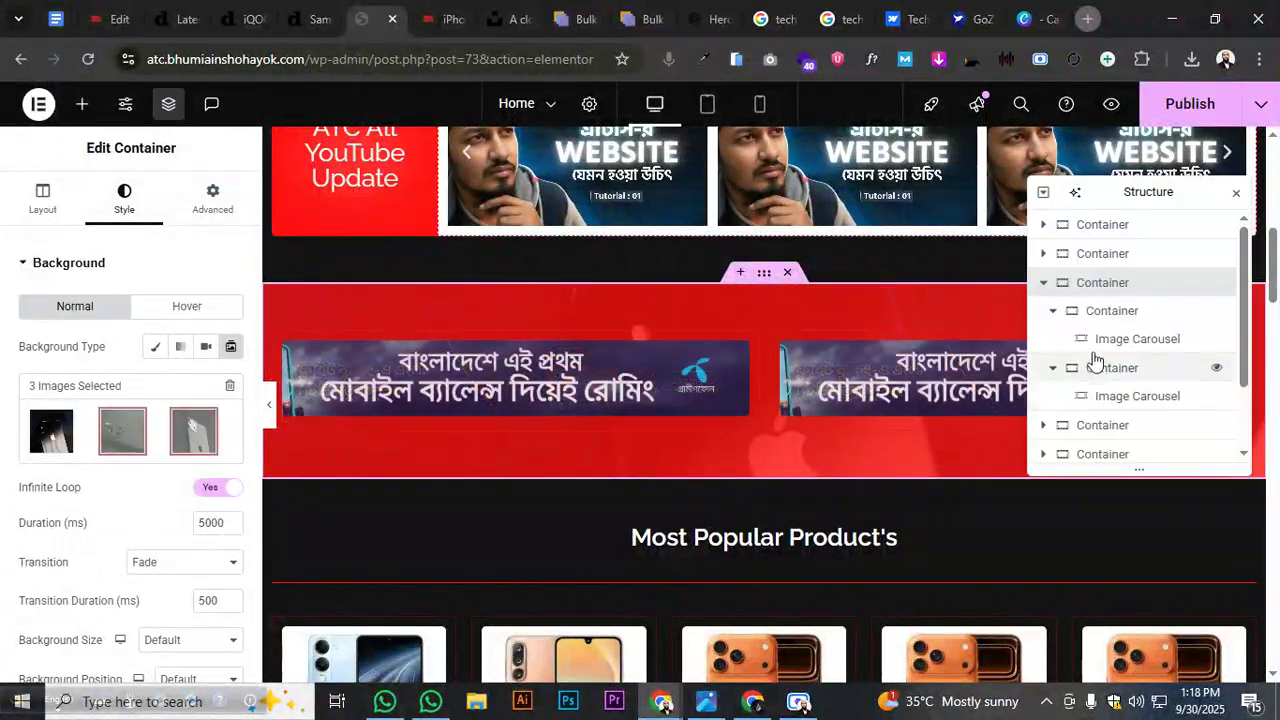
pyautogui.click(1045, 283)
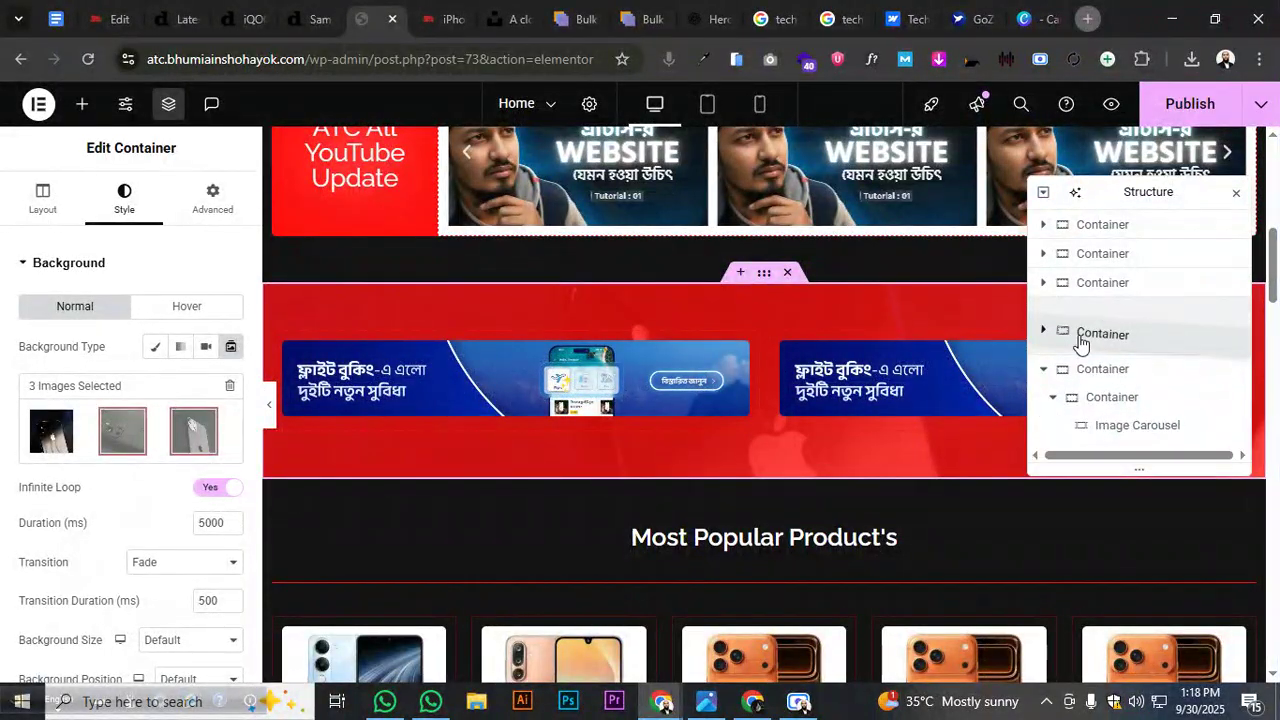
pyautogui.moveTo(1081, 343); pyautogui.dragTo(1081, 343)
# Close the page structure list and publish the updated home page
pyautogui.scroll(-15, 766, 418)
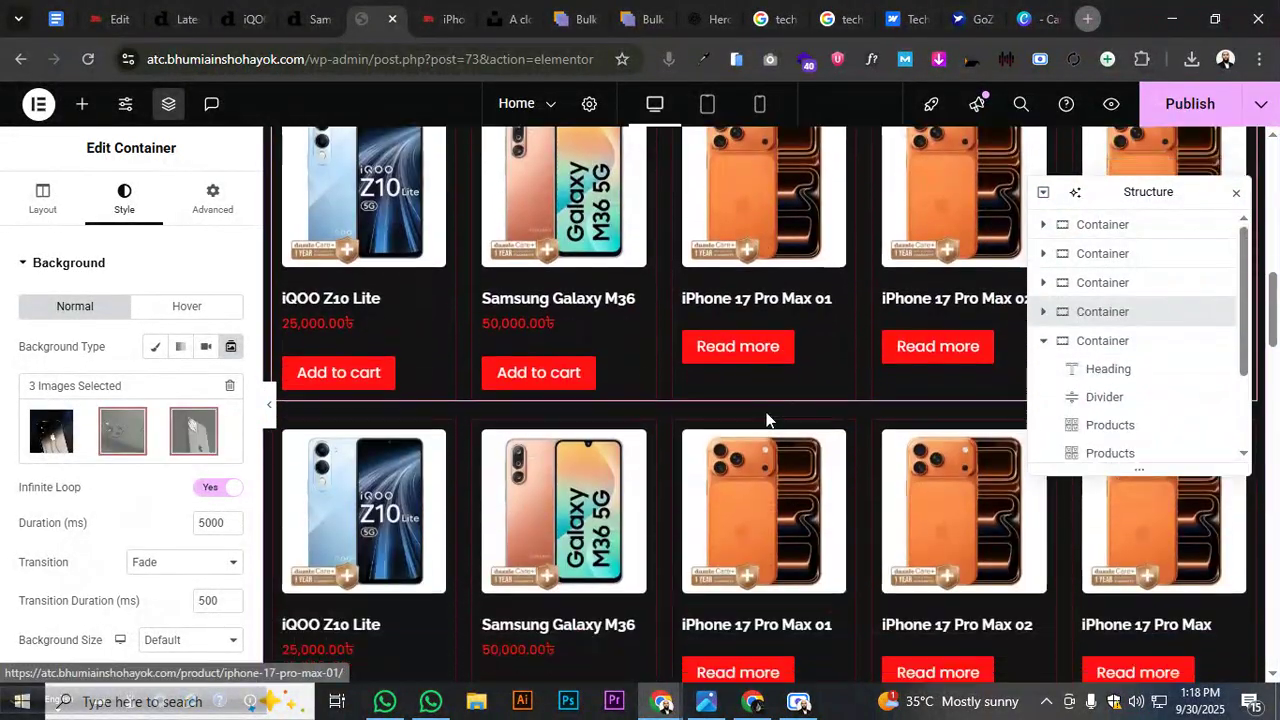
pyautogui.scroll(10, 766, 418)
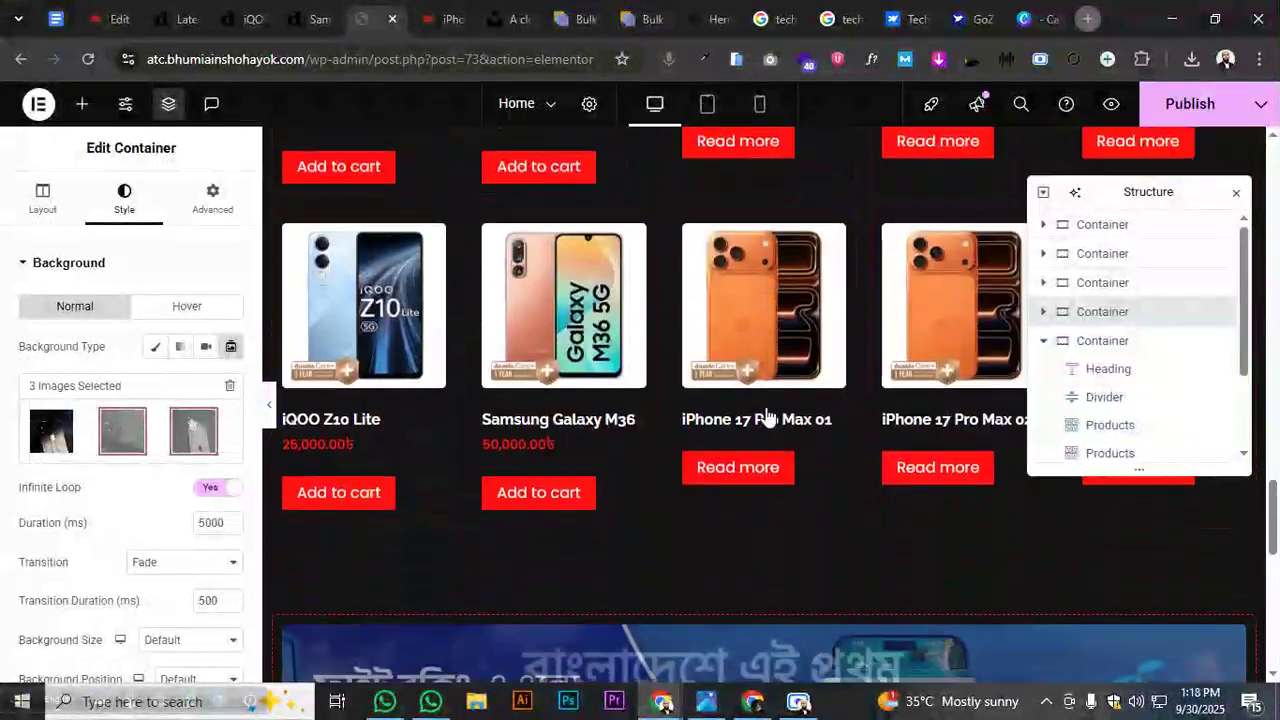
pyautogui.scroll(3, 767, 415)
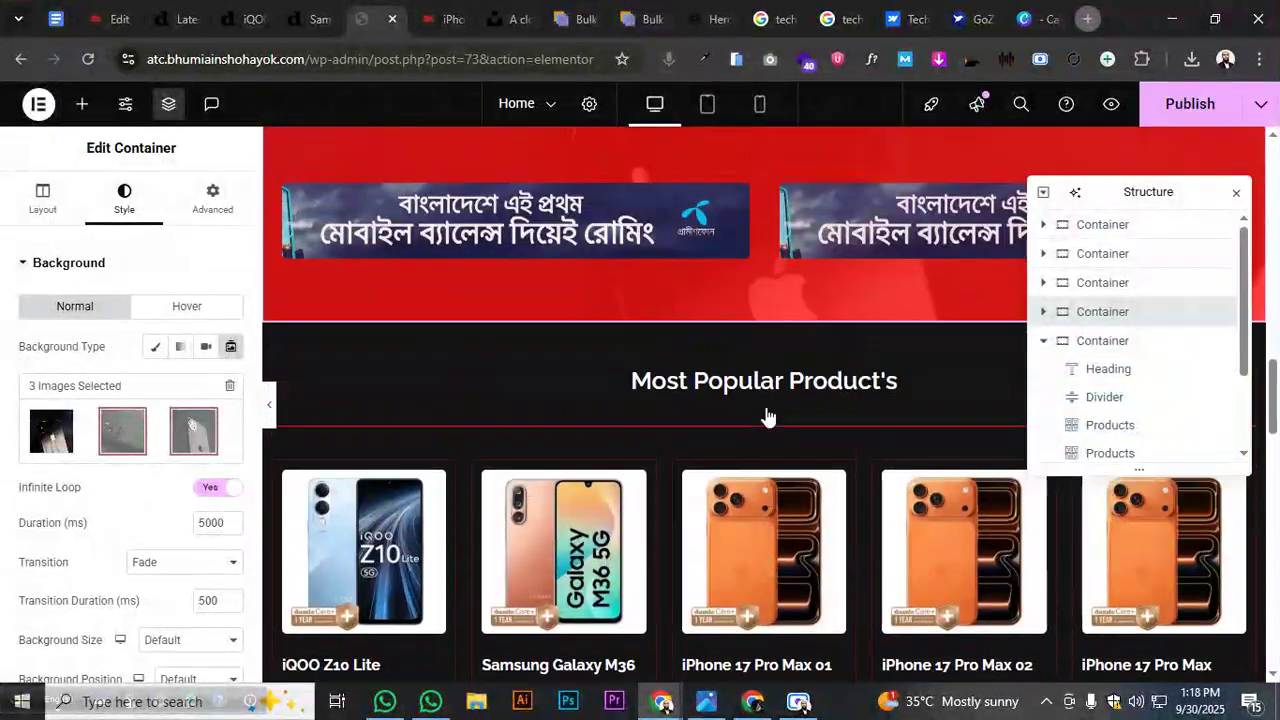
pyautogui.scroll(-8, 768, 412)
pyautogui.scroll(2, 884, 374)
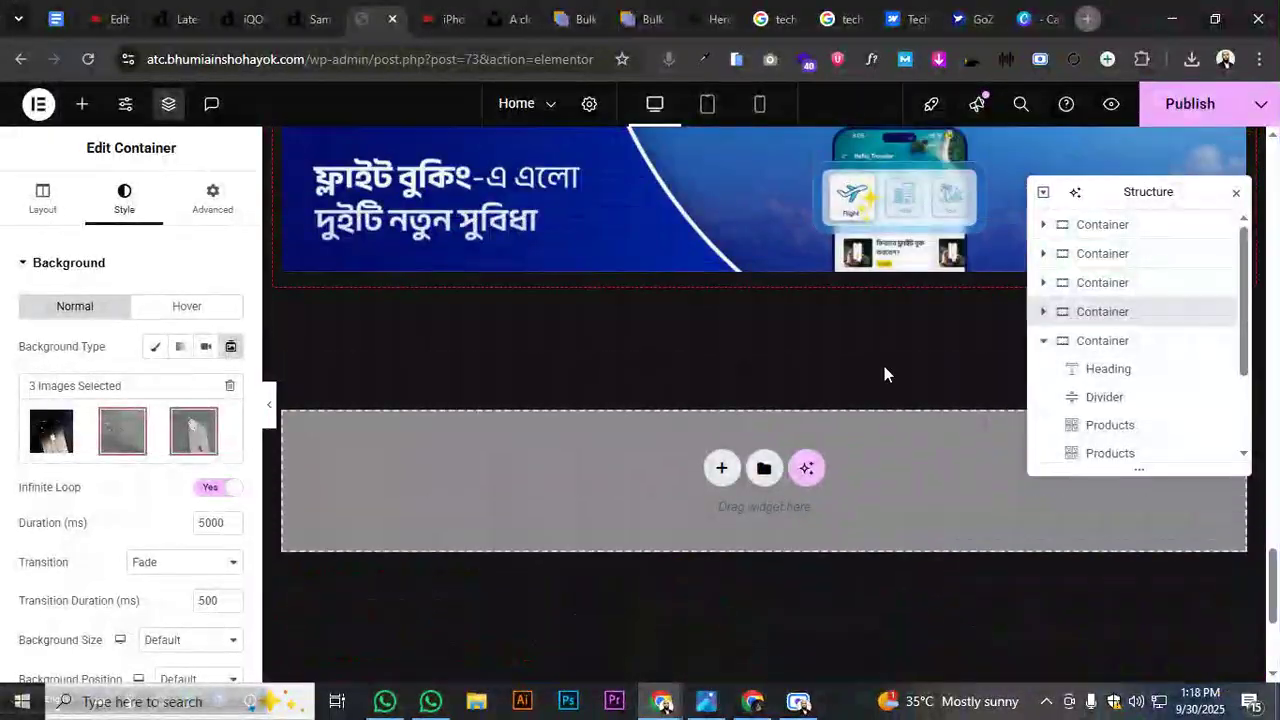
pyautogui.click(1237, 194)
pyautogui.moveTo(1277, 566); pyautogui.dragTo(1245, 194)
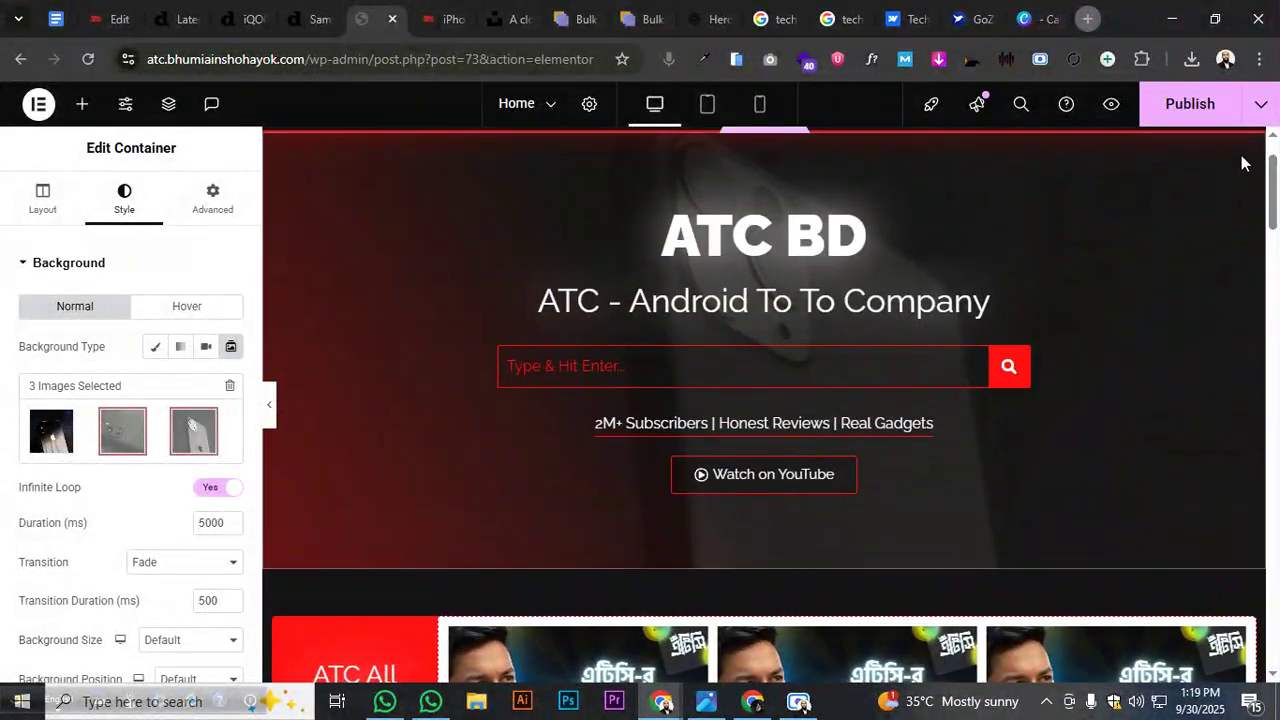
pyautogui.click(1232, 104)
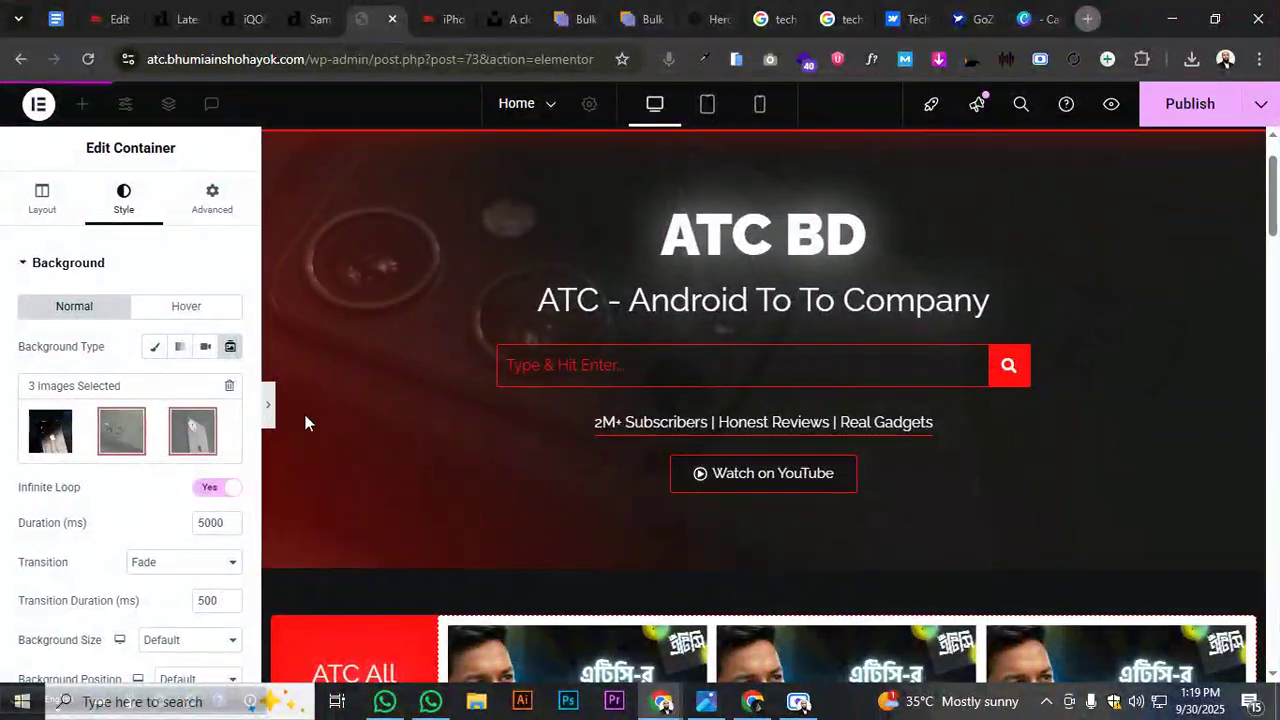
# Collapse the editor panel and inspect the header's cart drawer, closing it again
pyautogui.click(270, 410)
pyautogui.scroll(1, 1065, 471)
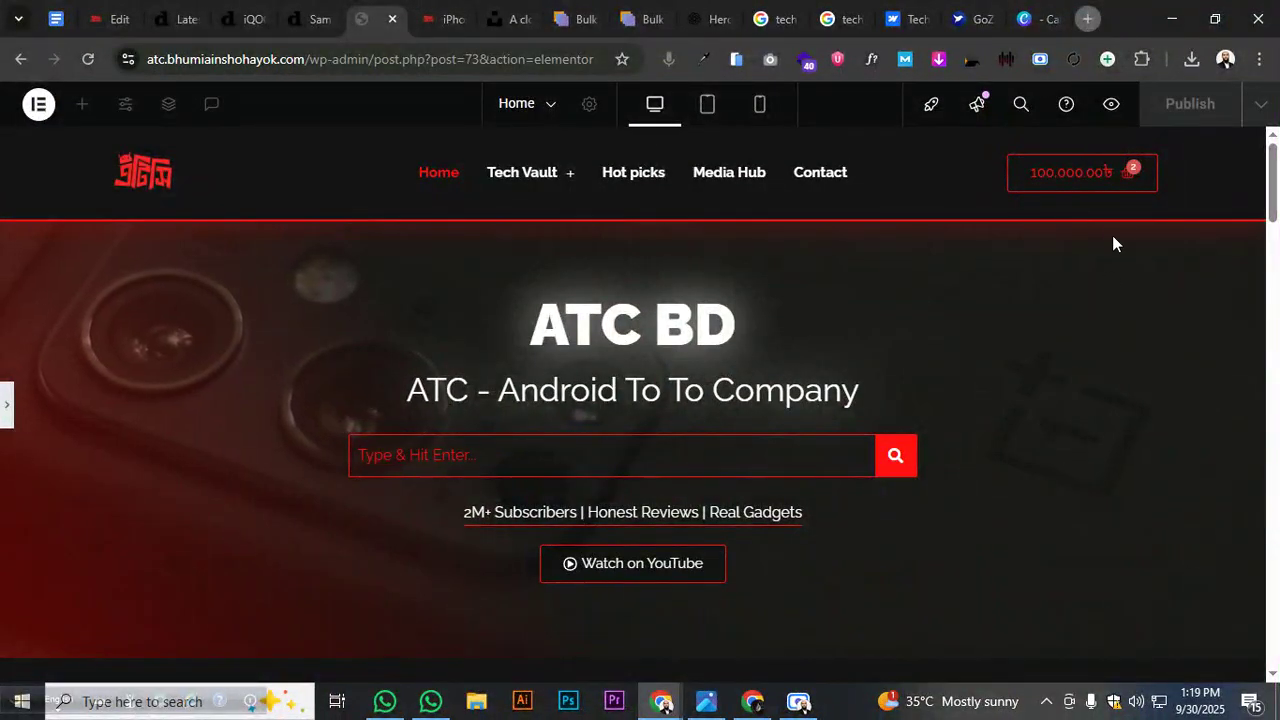
pyautogui.click(1128, 188)
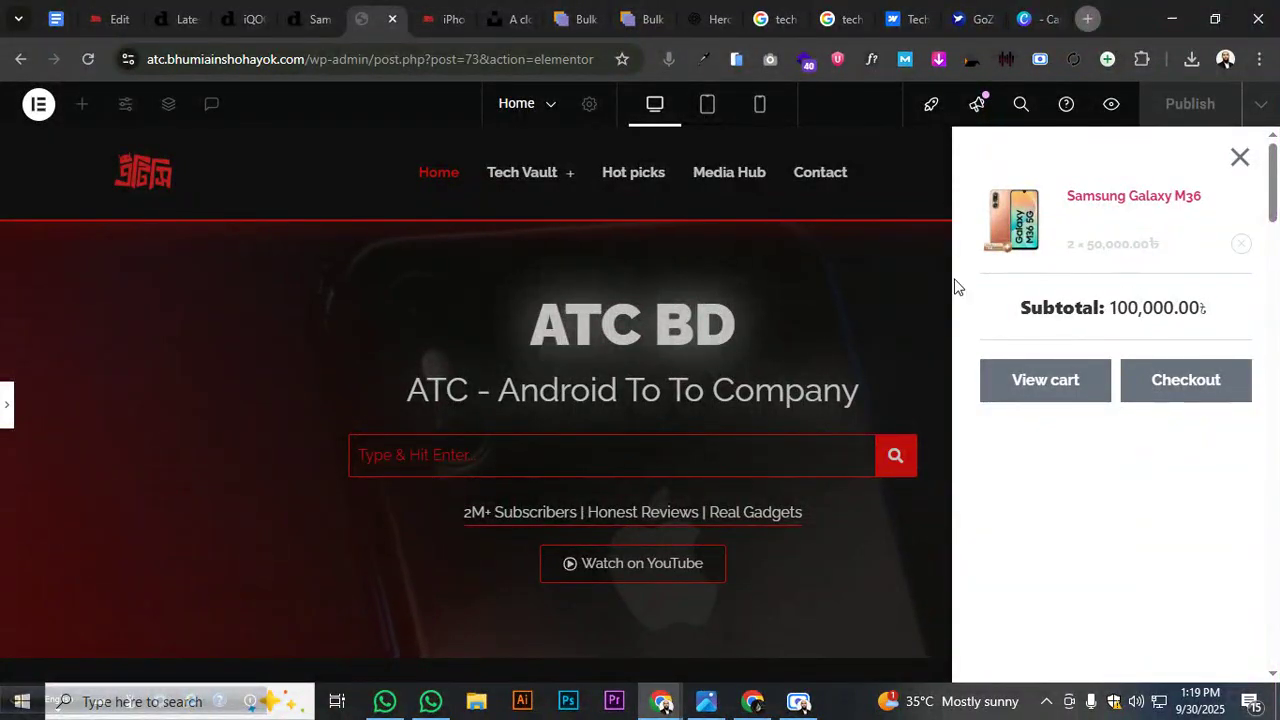
pyautogui.click(1239, 158)
# Review the entire home page from the hero section down to the footer and return to the header
pyautogui.scroll(-2, 1008, 390)
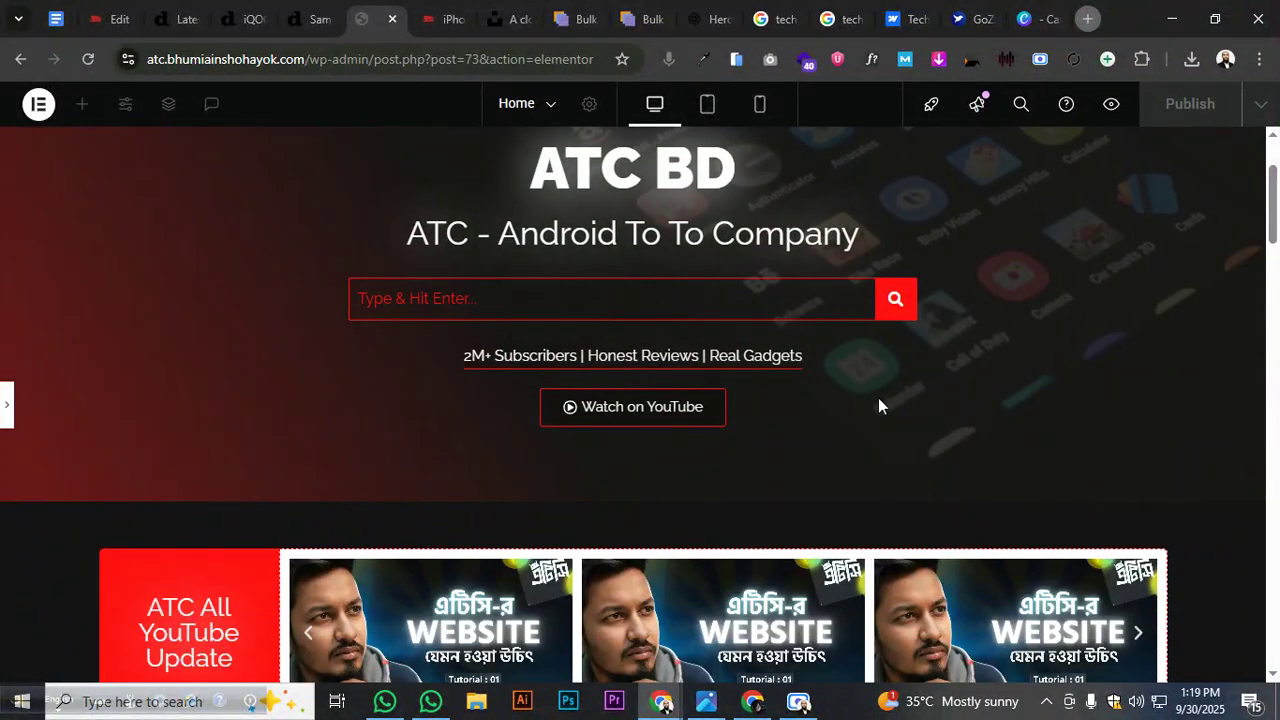
pyautogui.scroll(-5, 929, 390)
pyautogui.scroll(-12, 929, 385)
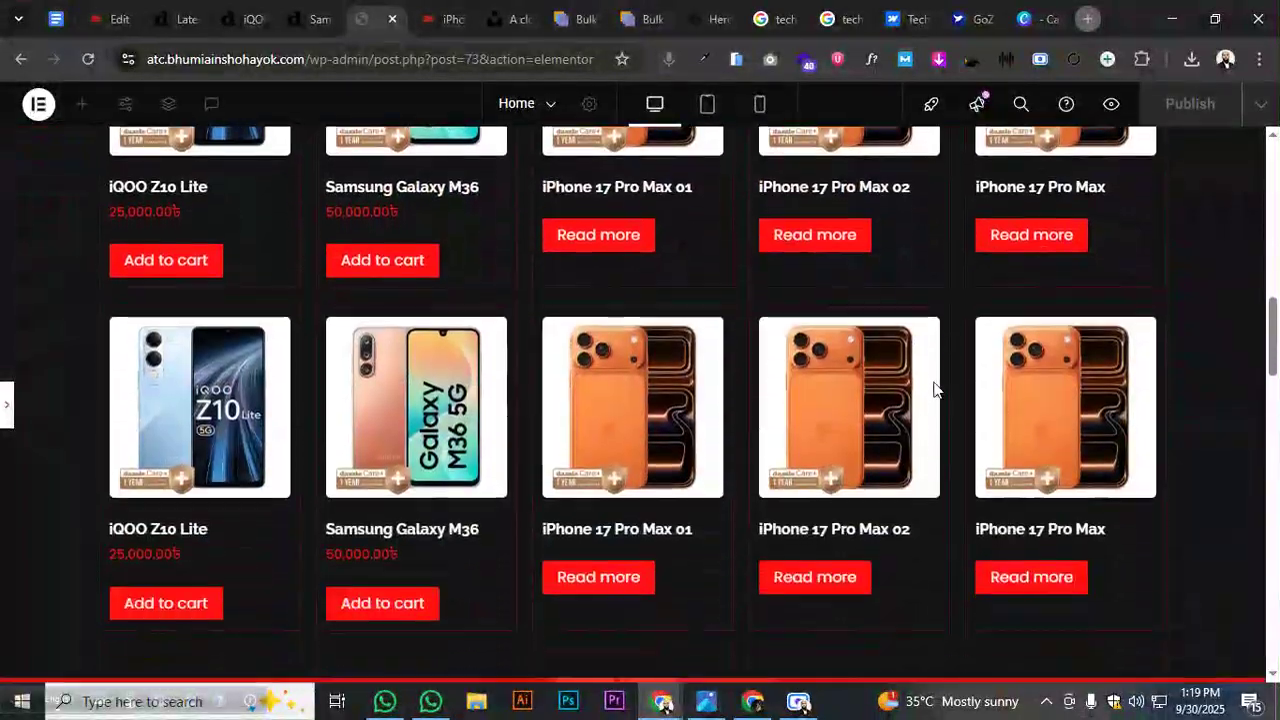
pyautogui.scroll(-15, 935, 387)
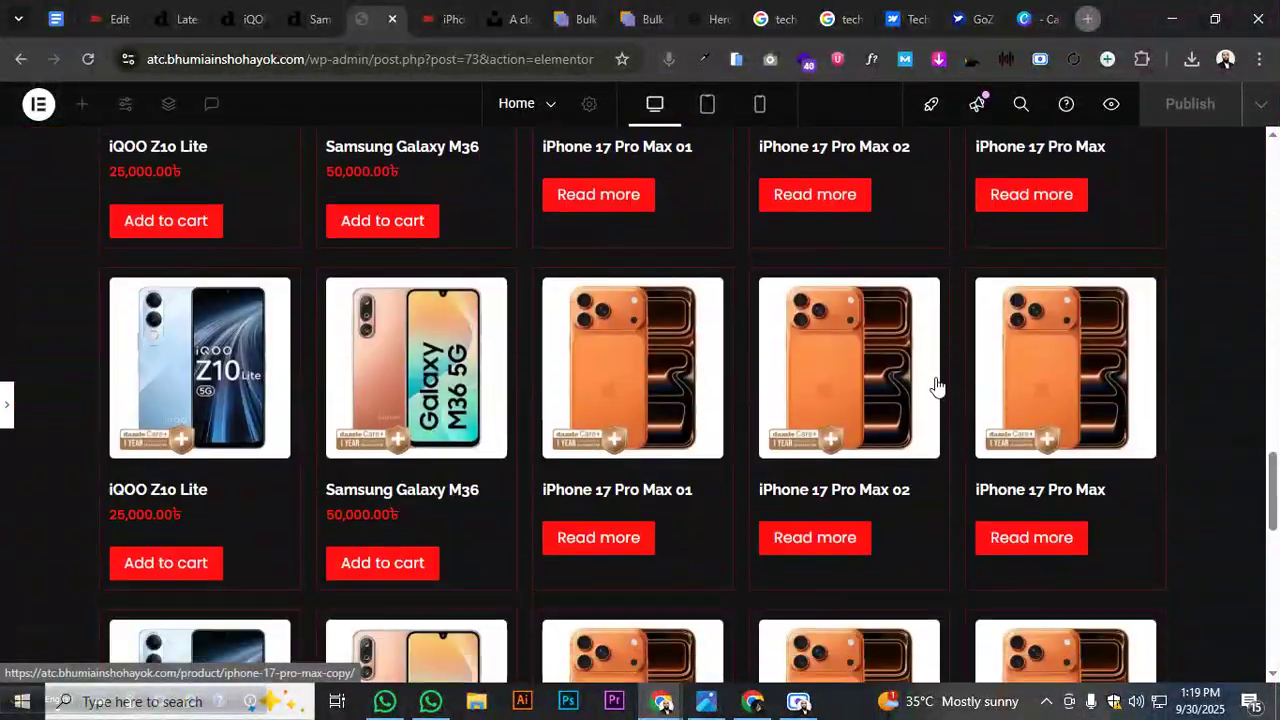
pyautogui.scroll(2, 937, 387)
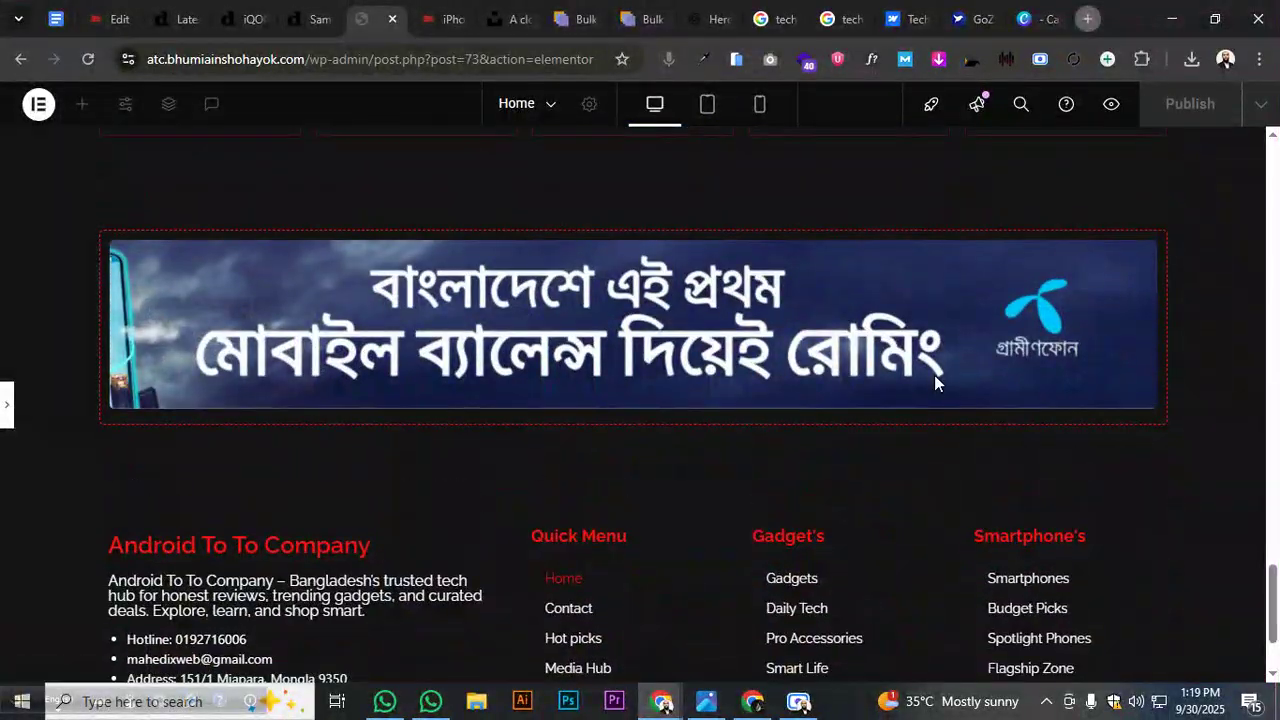
pyautogui.scroll(15, 934, 375)
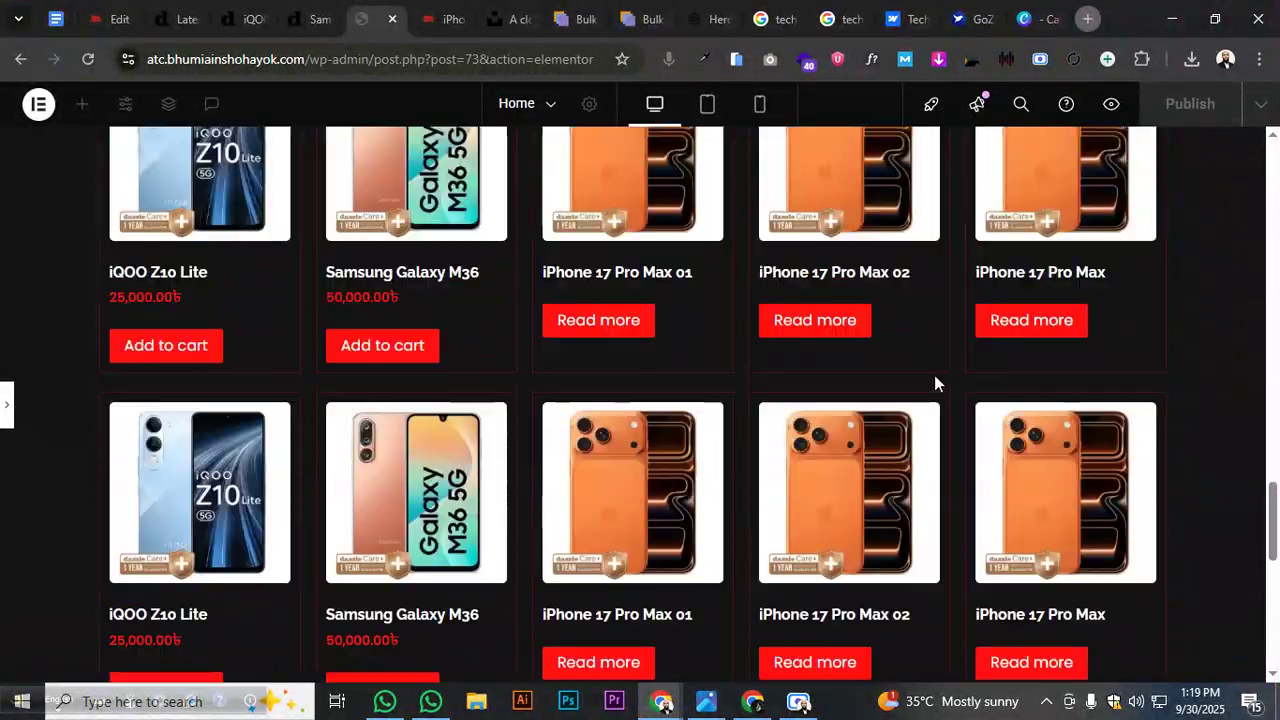
pyautogui.scroll(15, 934, 375)
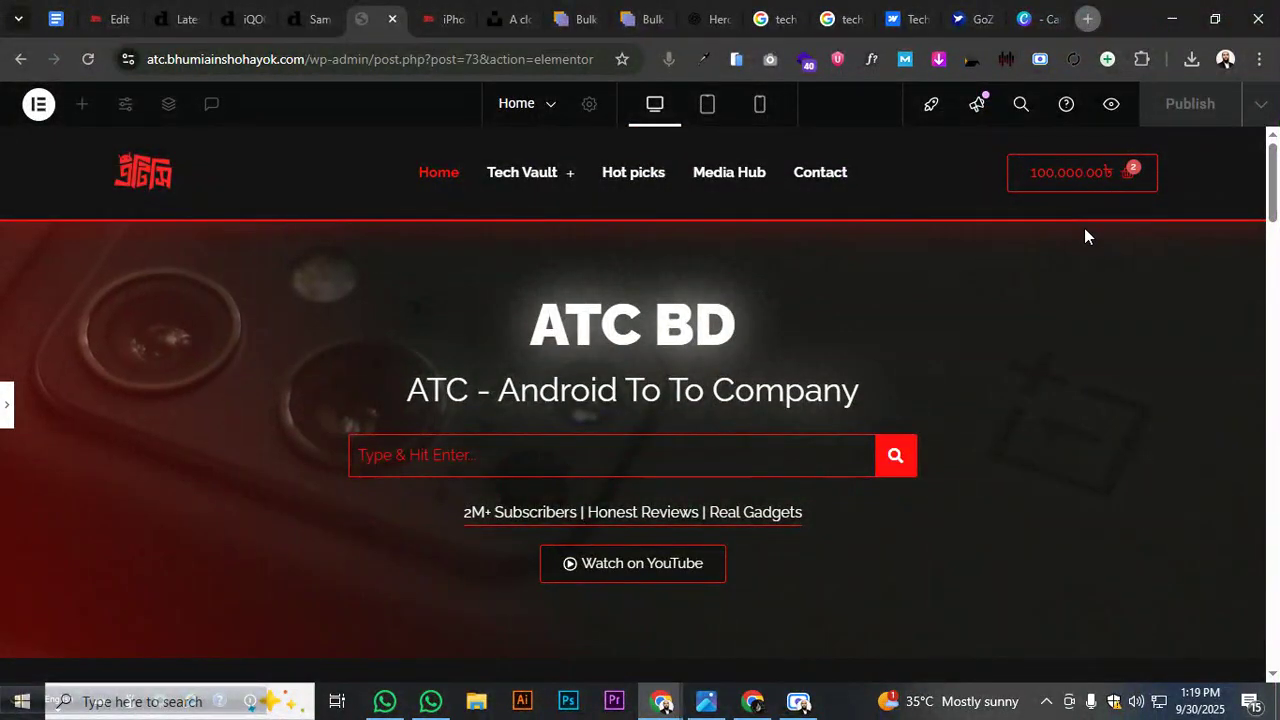
# Open the home page preview in a new tab and cut the site's base URL from its address
pyautogui.click(1111, 104)
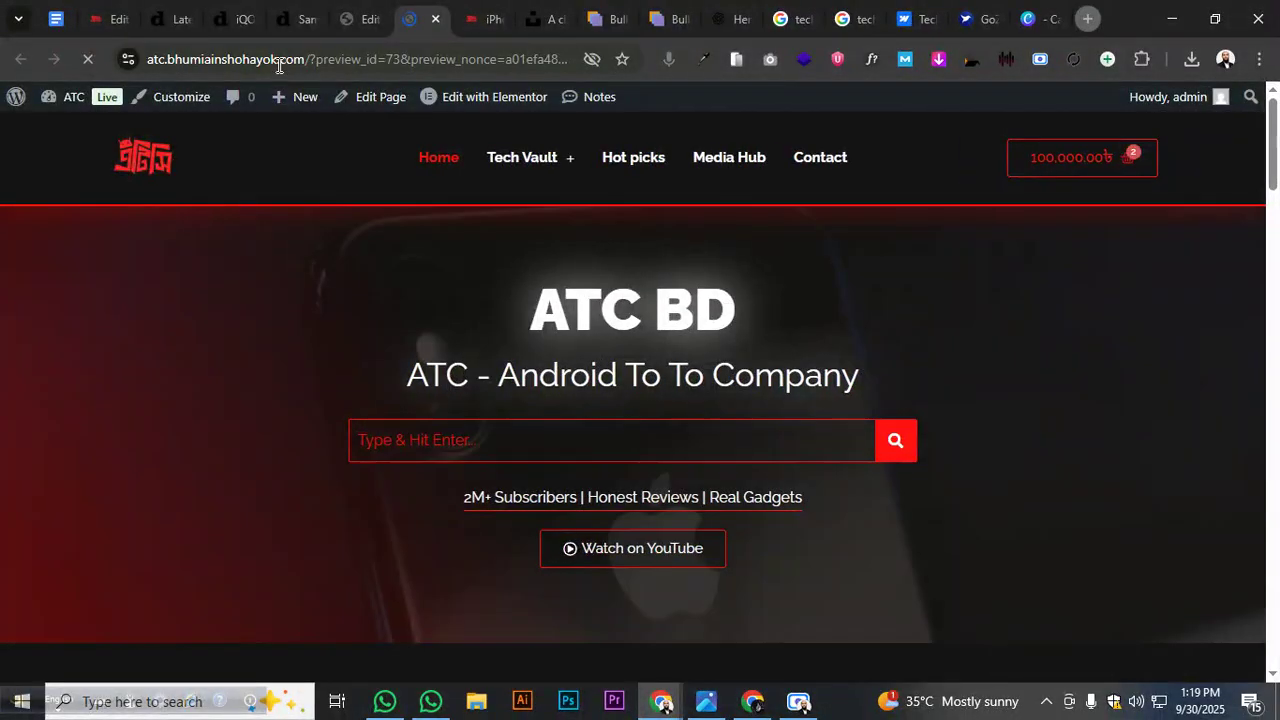
pyautogui.click(284, 60)
pyautogui.click(314, 60)
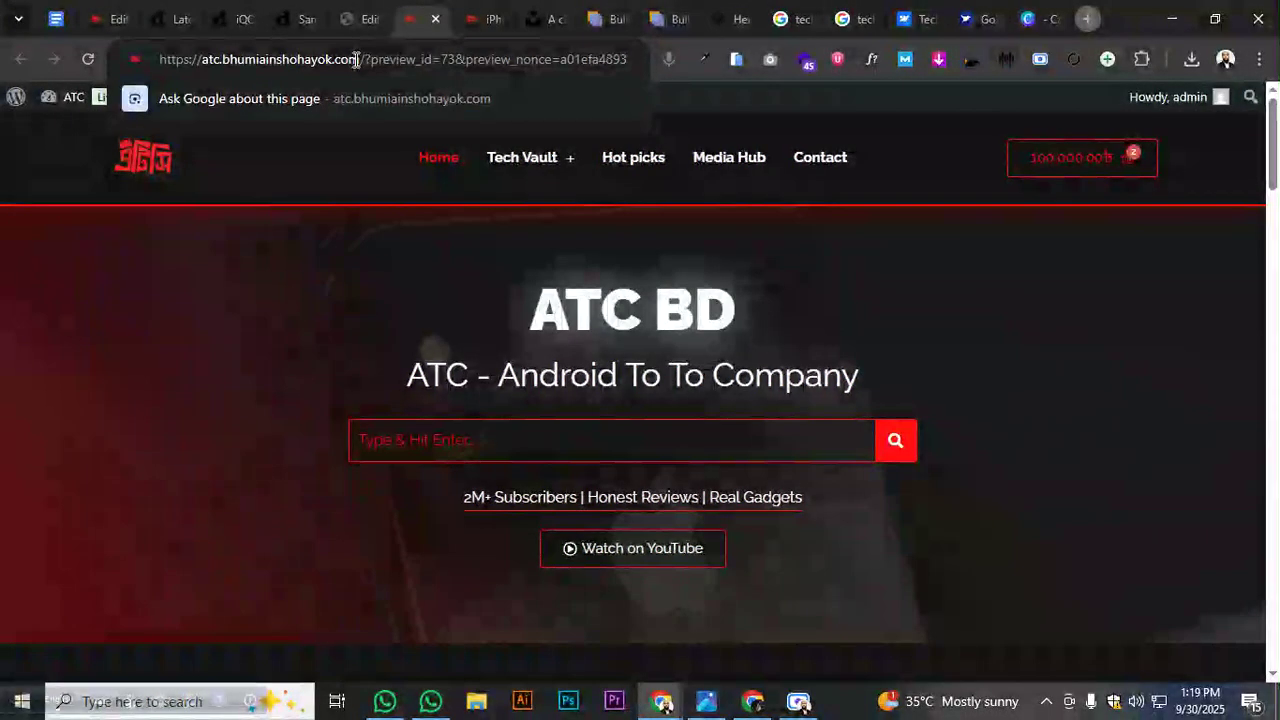
pyautogui.moveTo(348, 60); pyautogui.dragTo(166, 66)
pyautogui.rightClick(180, 60)
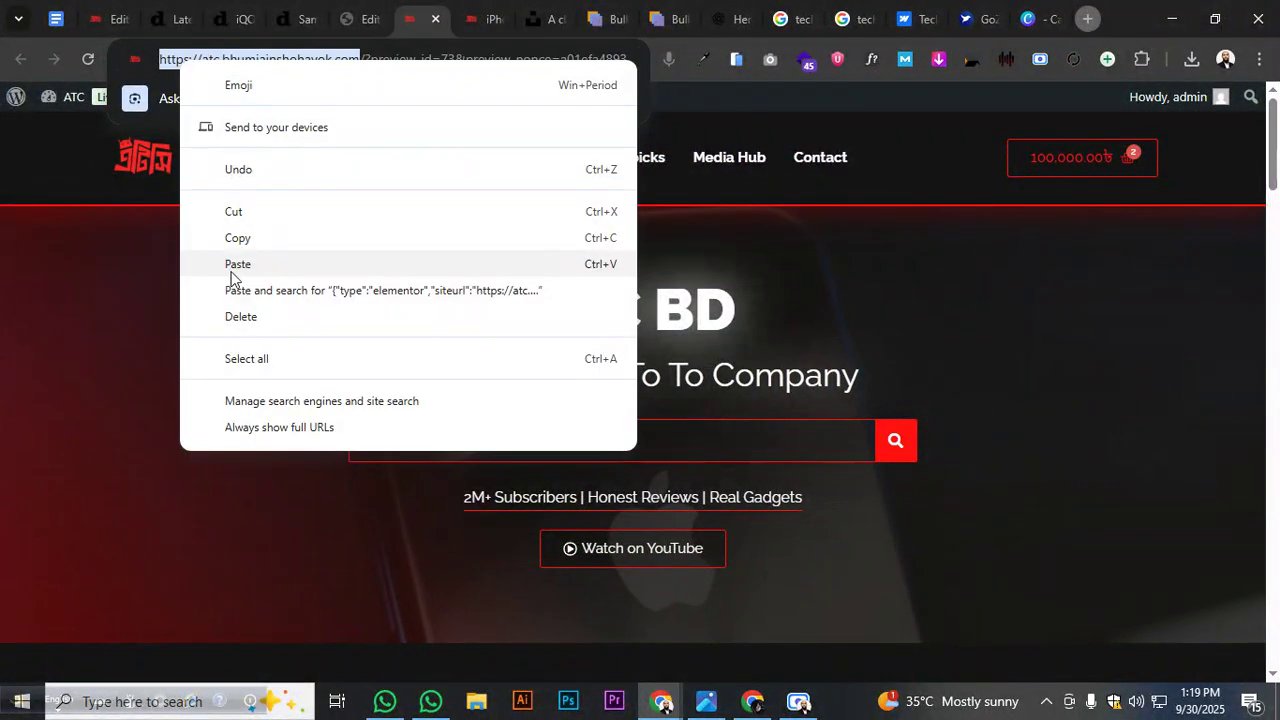
pyautogui.click(240, 210)
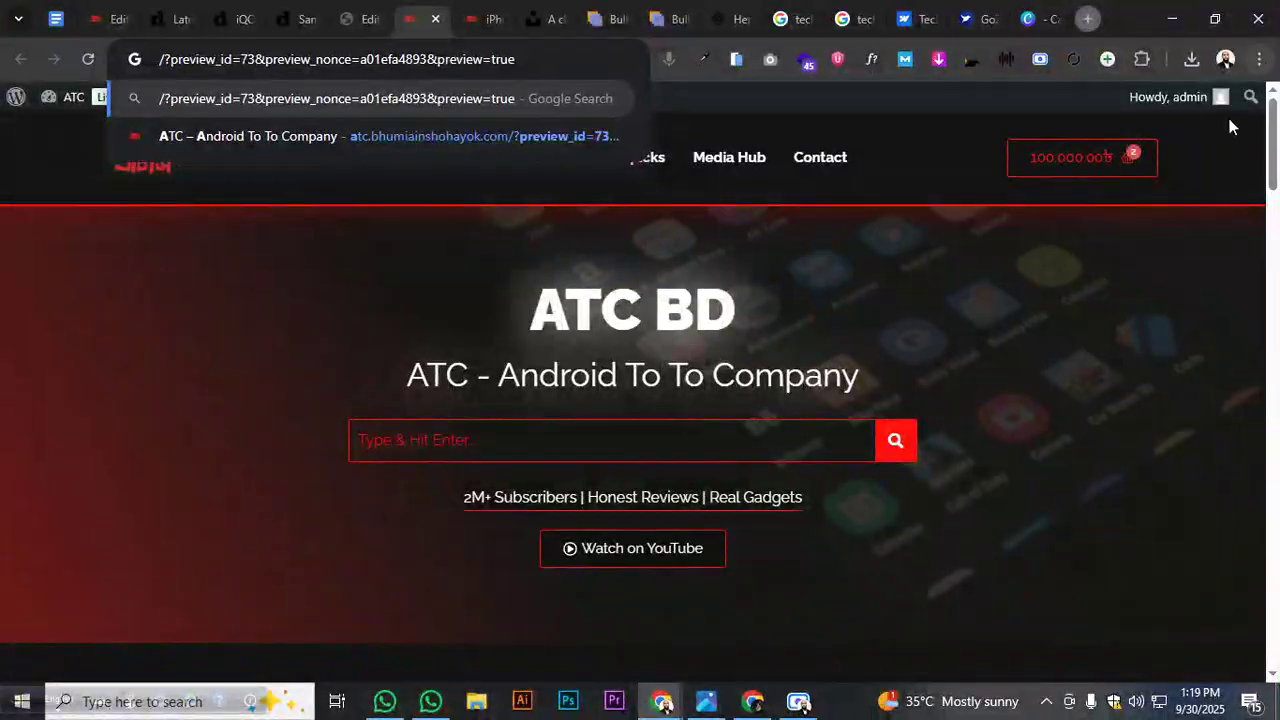
pyautogui.click(1259, 59)
pyautogui.press('Escape')
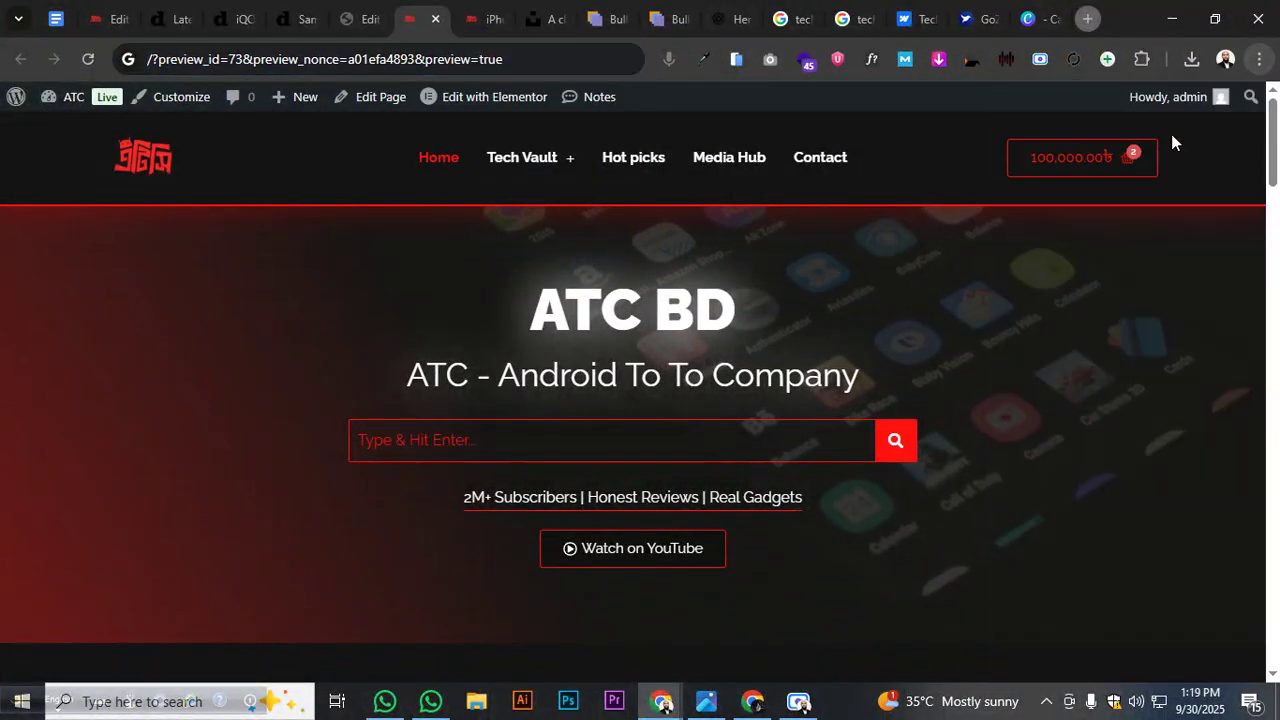
# Open a separate browser profile and load the site's live address atc.bhumiainshohayok.com from the copied URL
pyautogui.click(1226, 60)
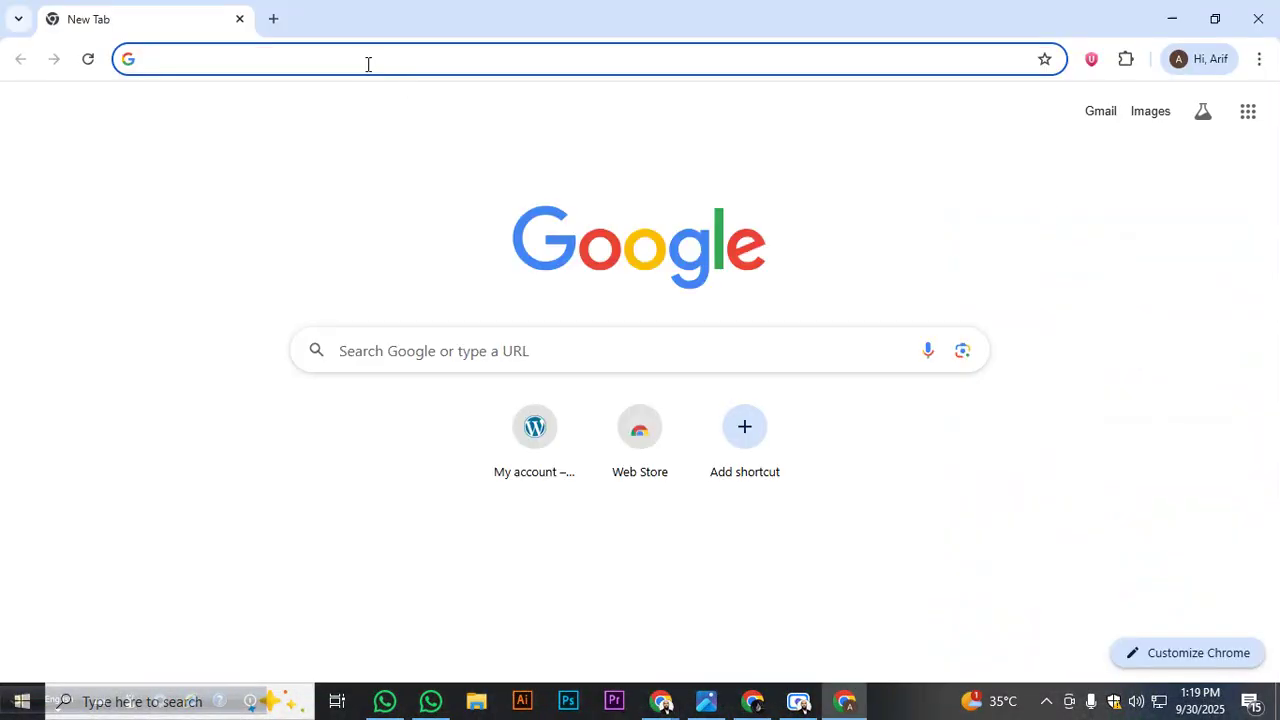
pyautogui.click(367, 63)
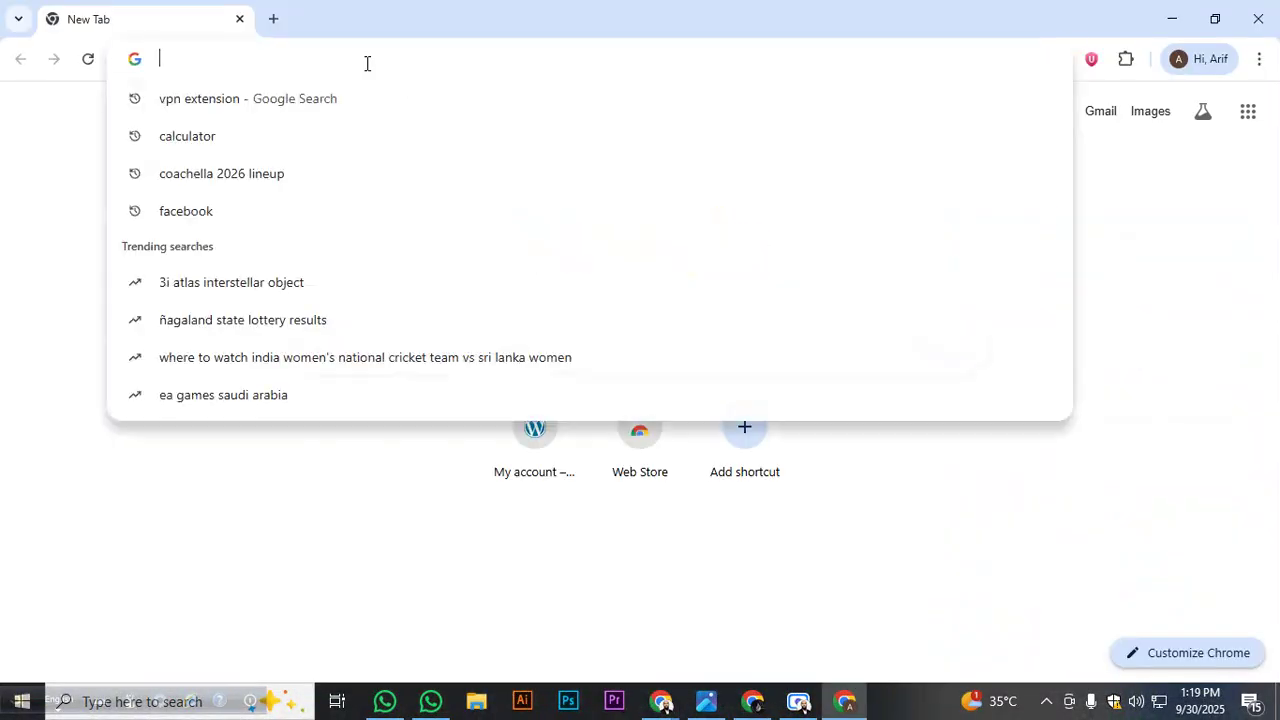
pyautogui.hotkey('ctrl', 'v')
pyautogui.press('Return')
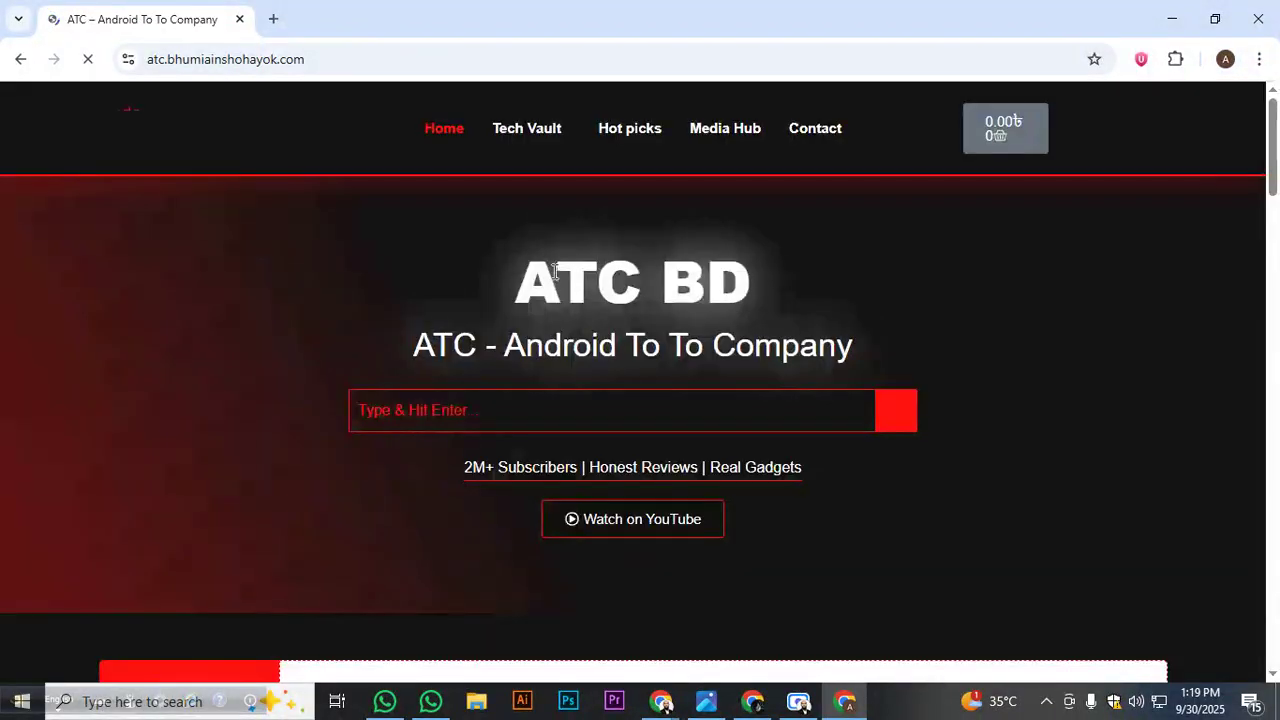
# Review the live home page from the hero section to the footer and back through the product grids, and close that browser window
pyautogui.scroll(-10, 1152, 305)
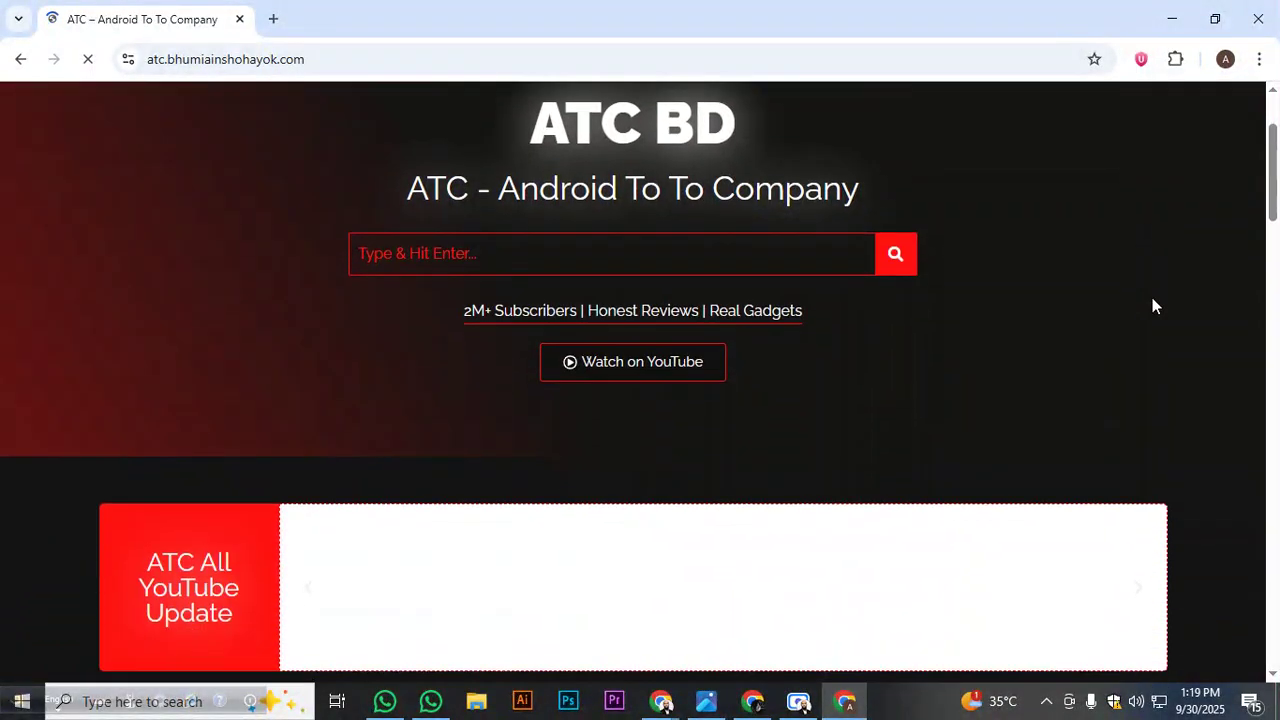
pyautogui.scroll(6, 1152, 305)
pyautogui.scroll(2, 1152, 305)
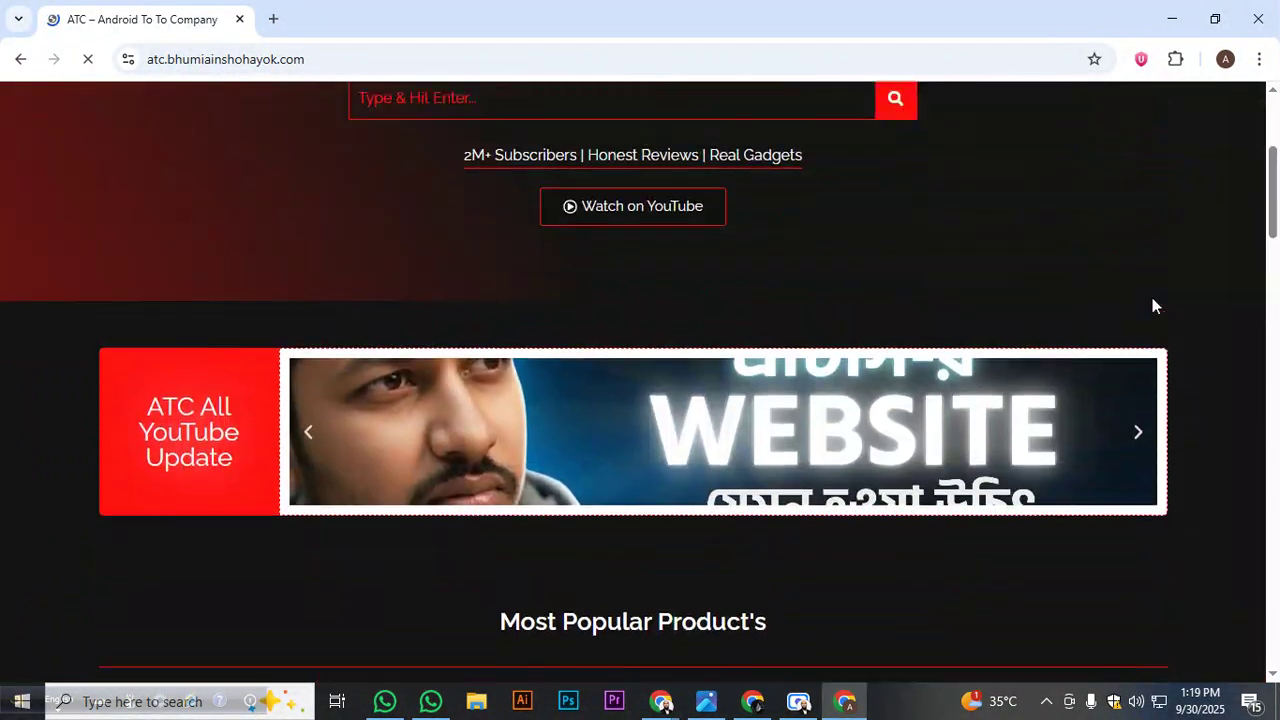
pyautogui.scroll(2, 1152, 305)
pyautogui.scroll(2, 1155, 305)
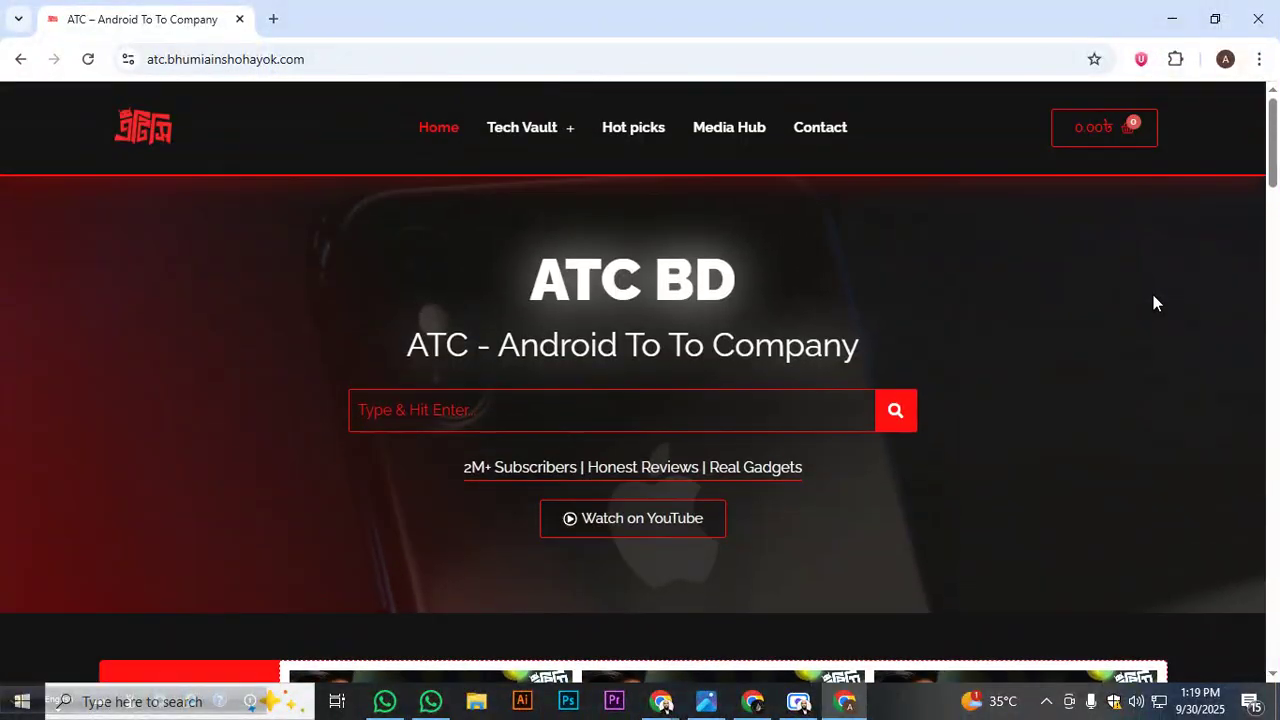
pyautogui.moveTo(1272, 157); pyautogui.dragTo(1274, 645)
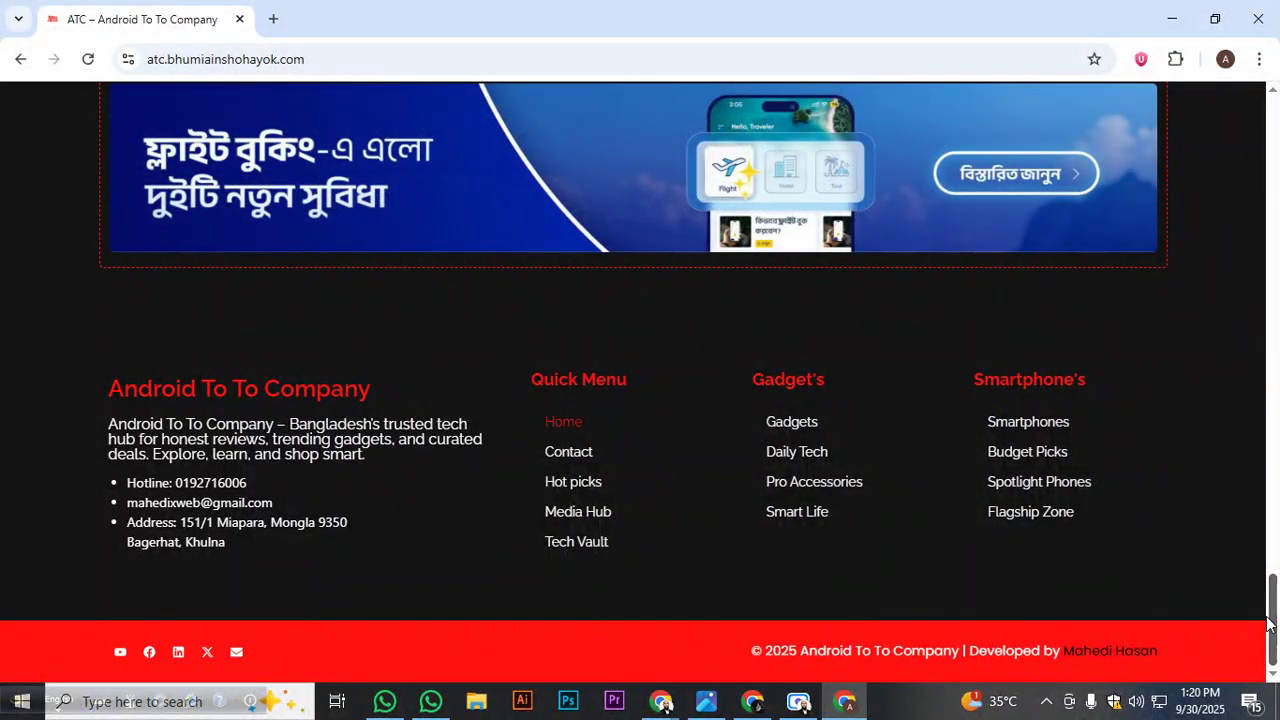
pyautogui.scroll(10, 1262, 608)
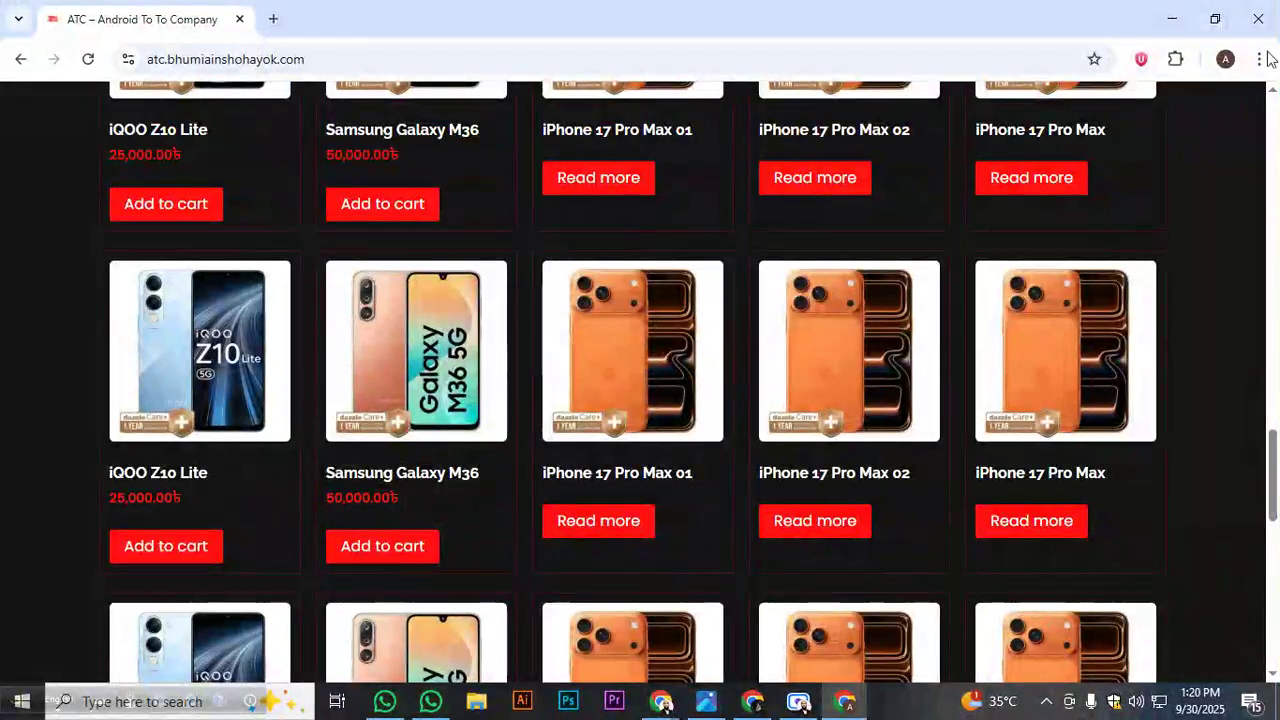
pyautogui.click(1258, 18)
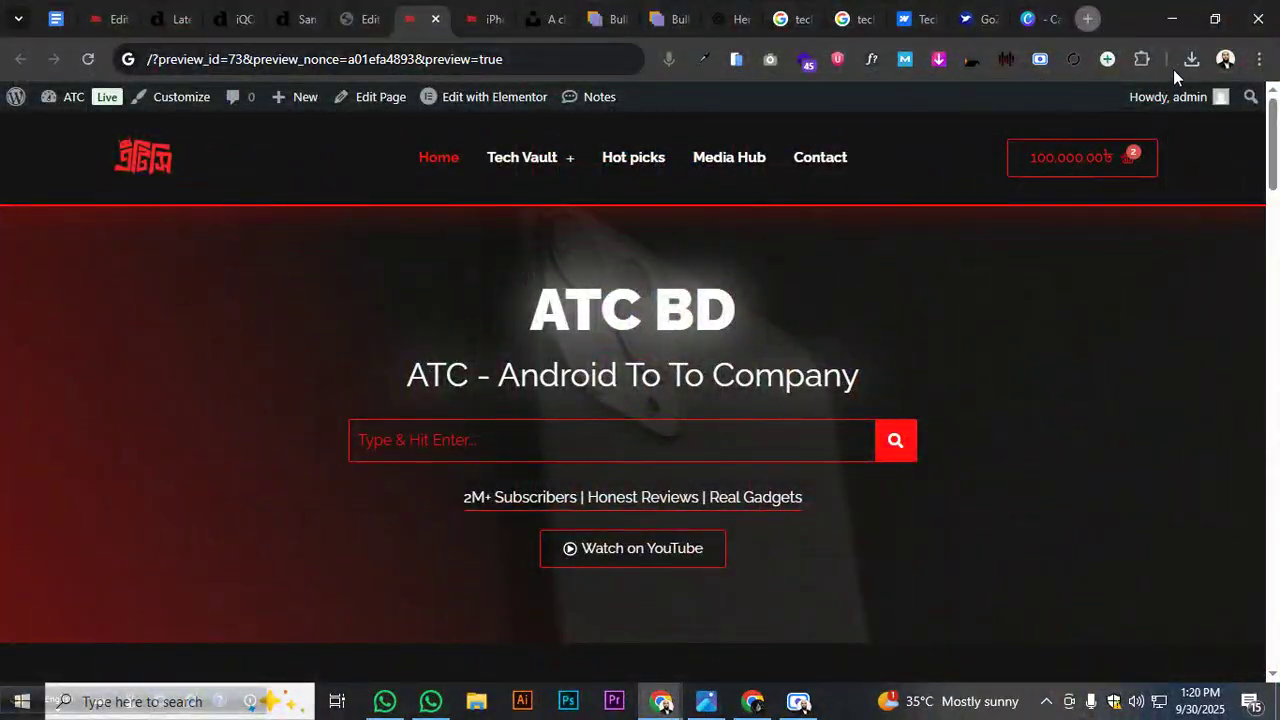
pyautogui.click(1226, 60)
pyautogui.click(1071, 511)
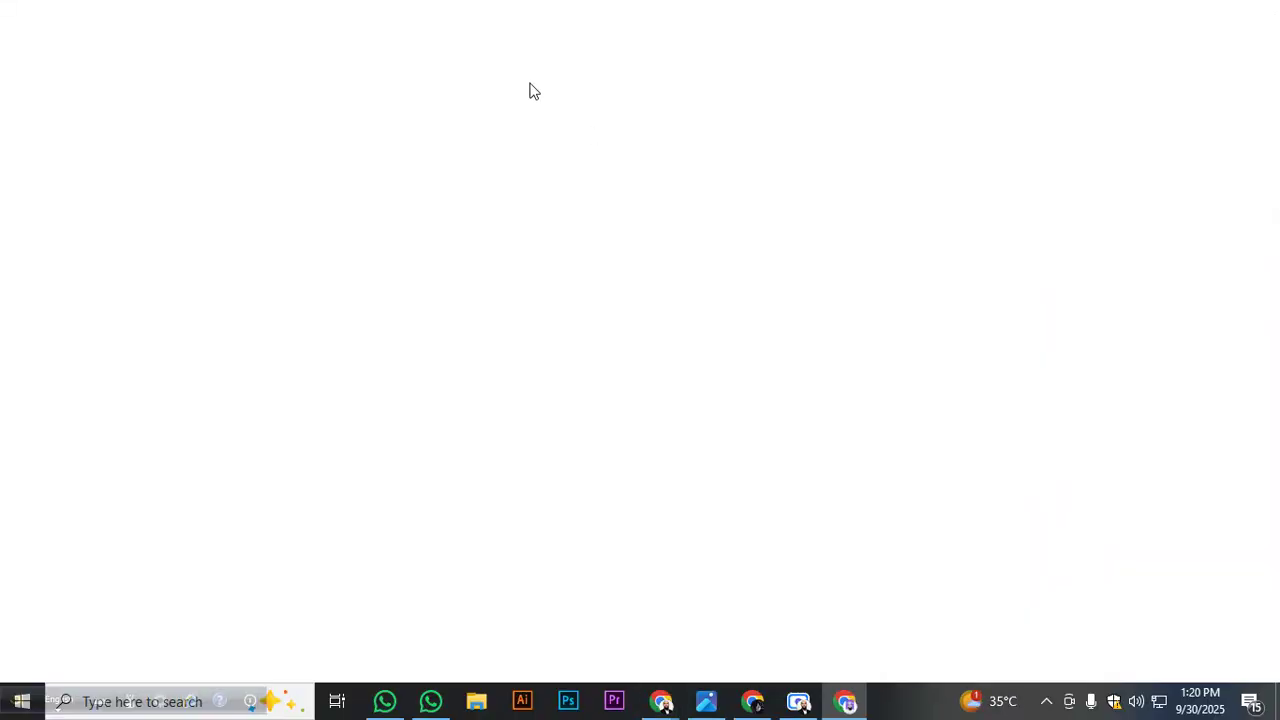
pyautogui.click(483, 66)
pyautogui.hotkey('ctrl', 'v')
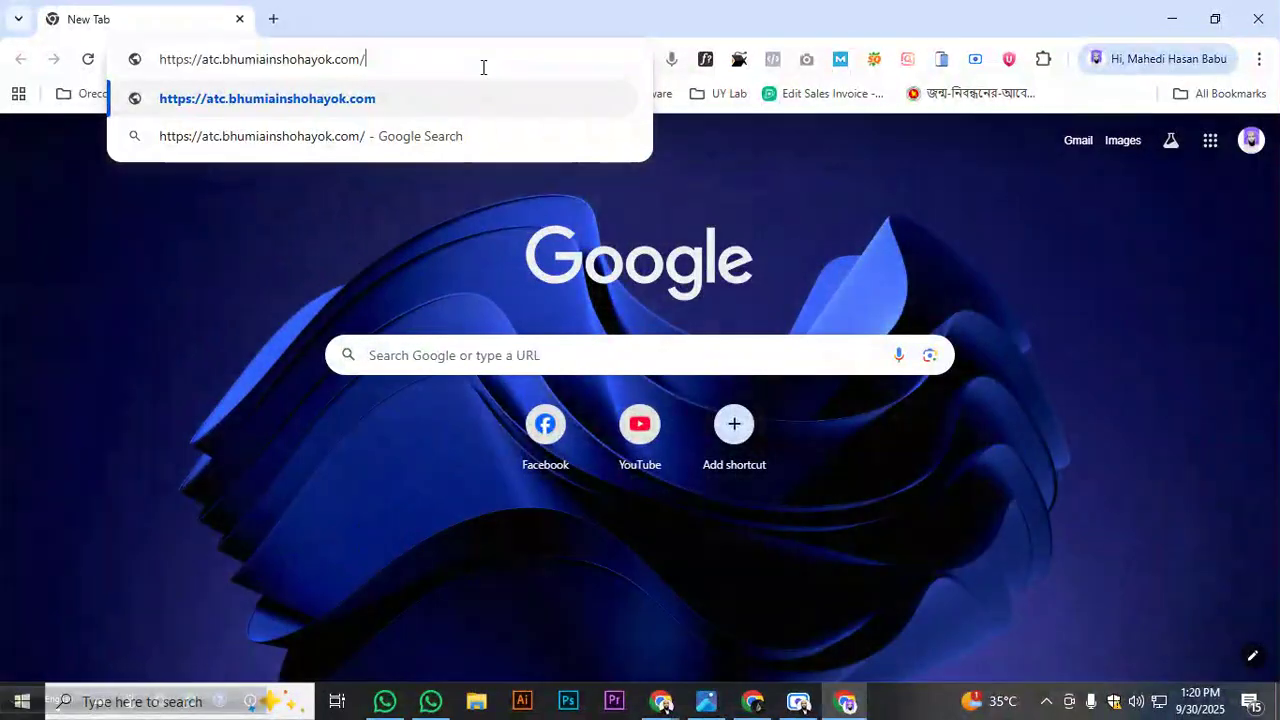
pyautogui.press('Return')
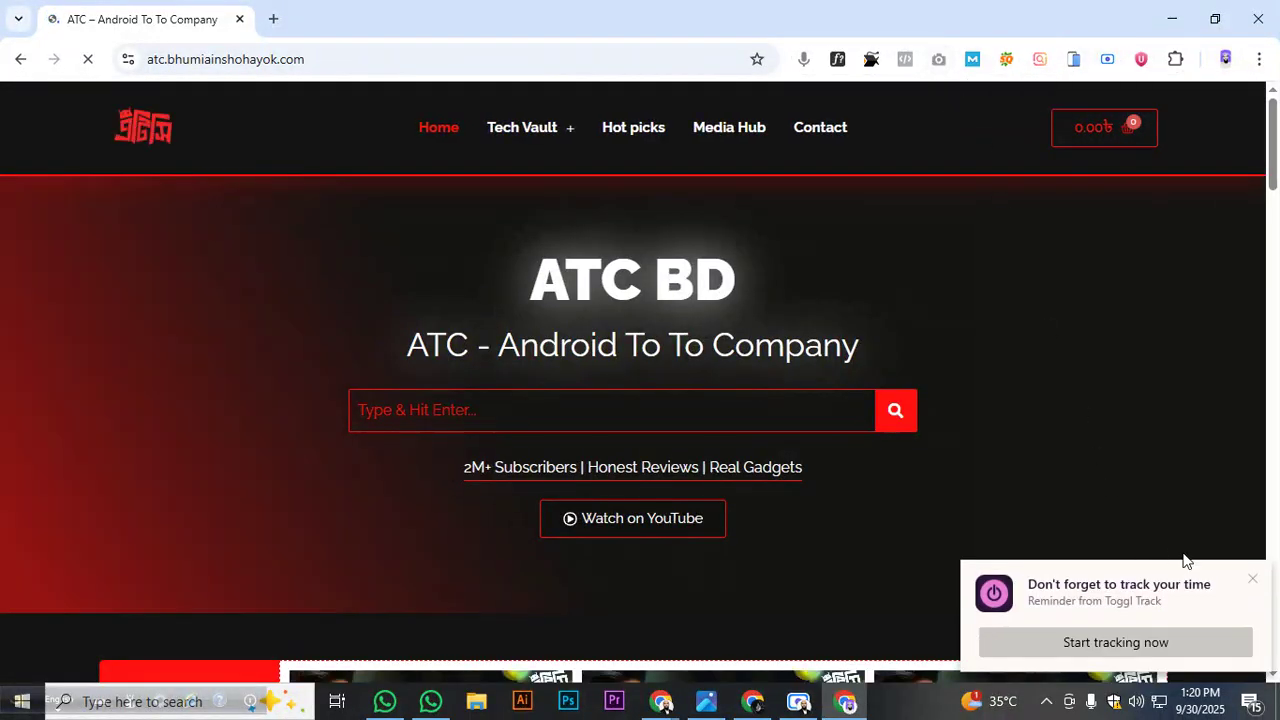
# Dismiss the time-tracking reminder, capture the full home page with GoFullPage and download it as PNG, allowing the extension to manage downloads
pyautogui.click(1252, 580)
pyautogui.click(938, 61)
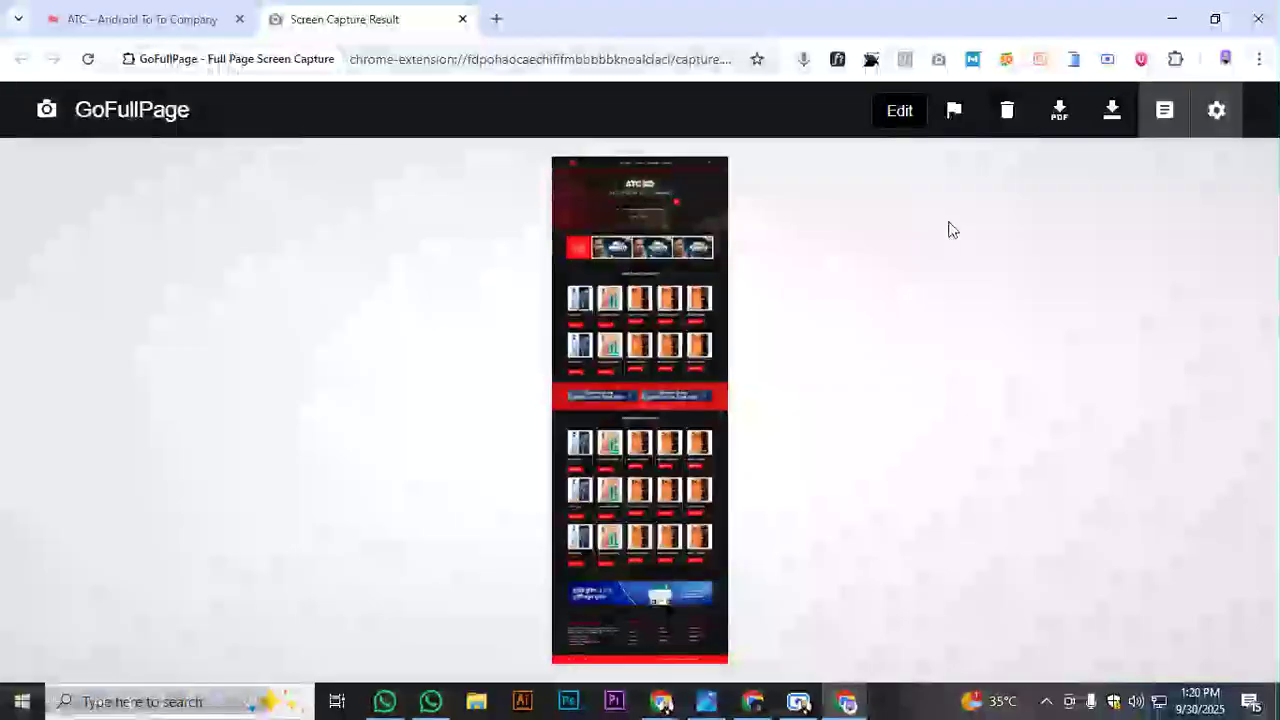
pyautogui.click(1113, 118)
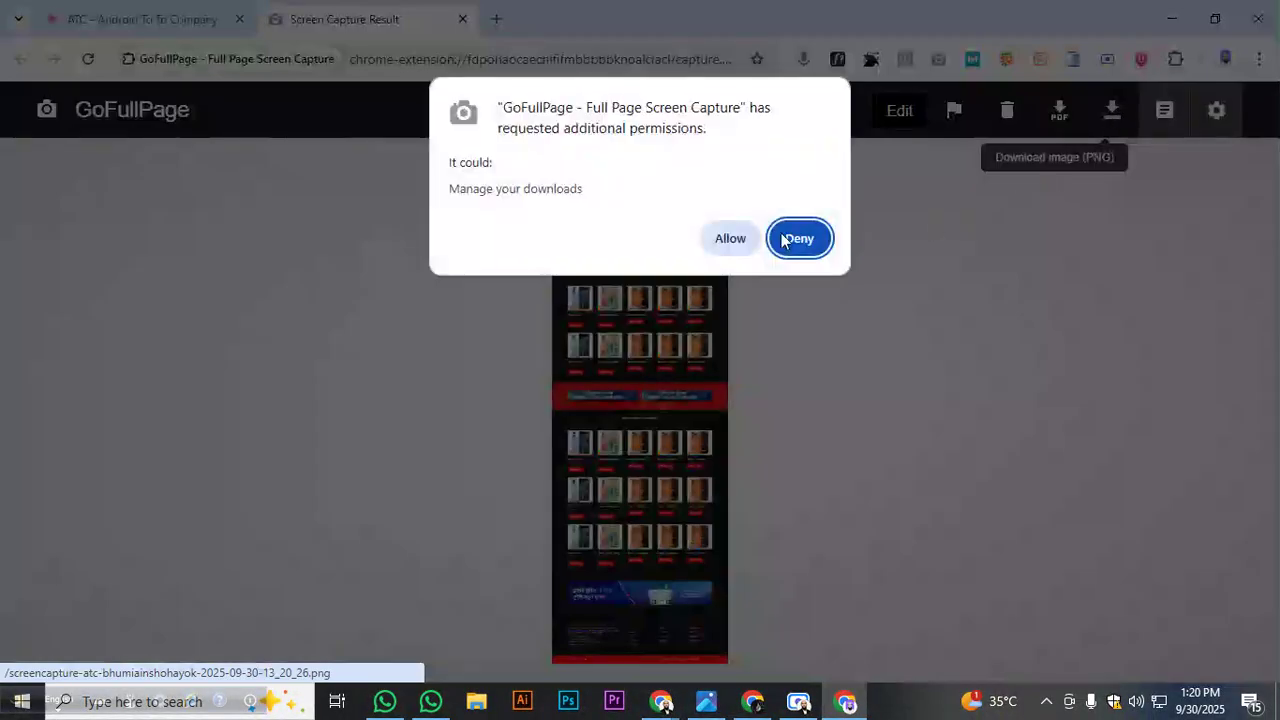
pyautogui.click(727, 241)
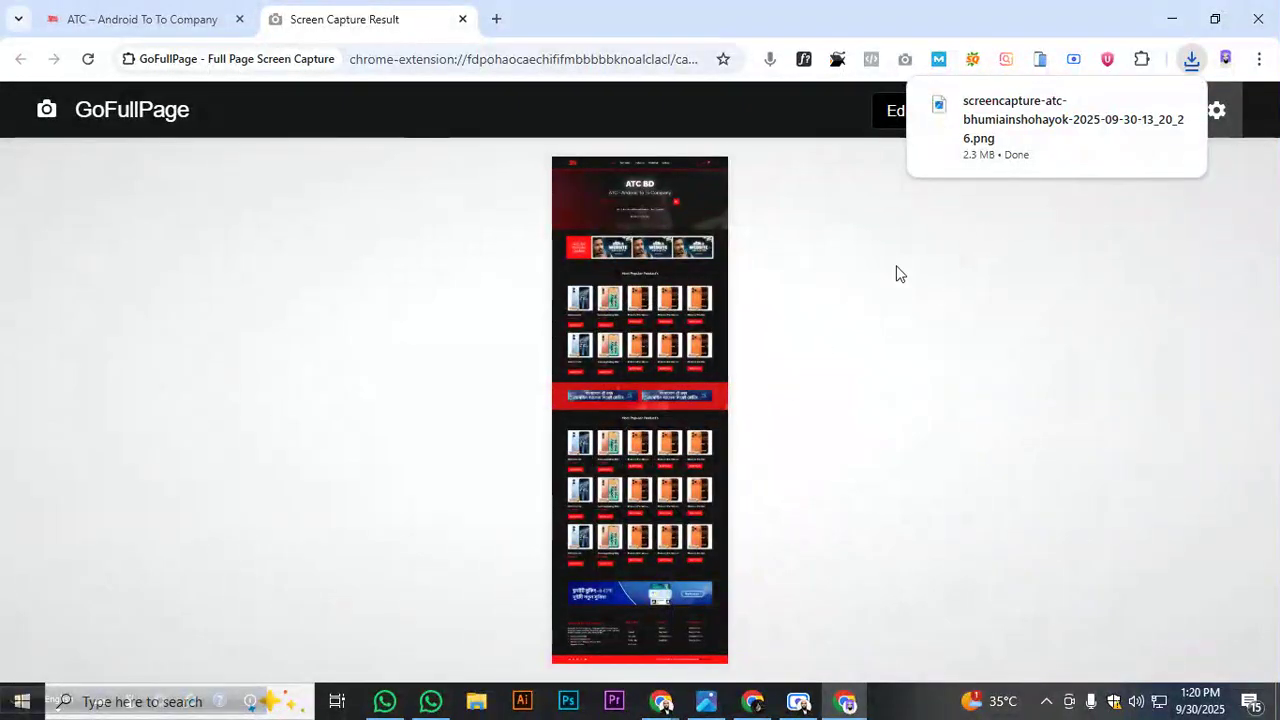
# Open the downloaded full-page screenshot in the image viewer, examine the page layout up close, and close the viewer
pyautogui.click(1031, 139)
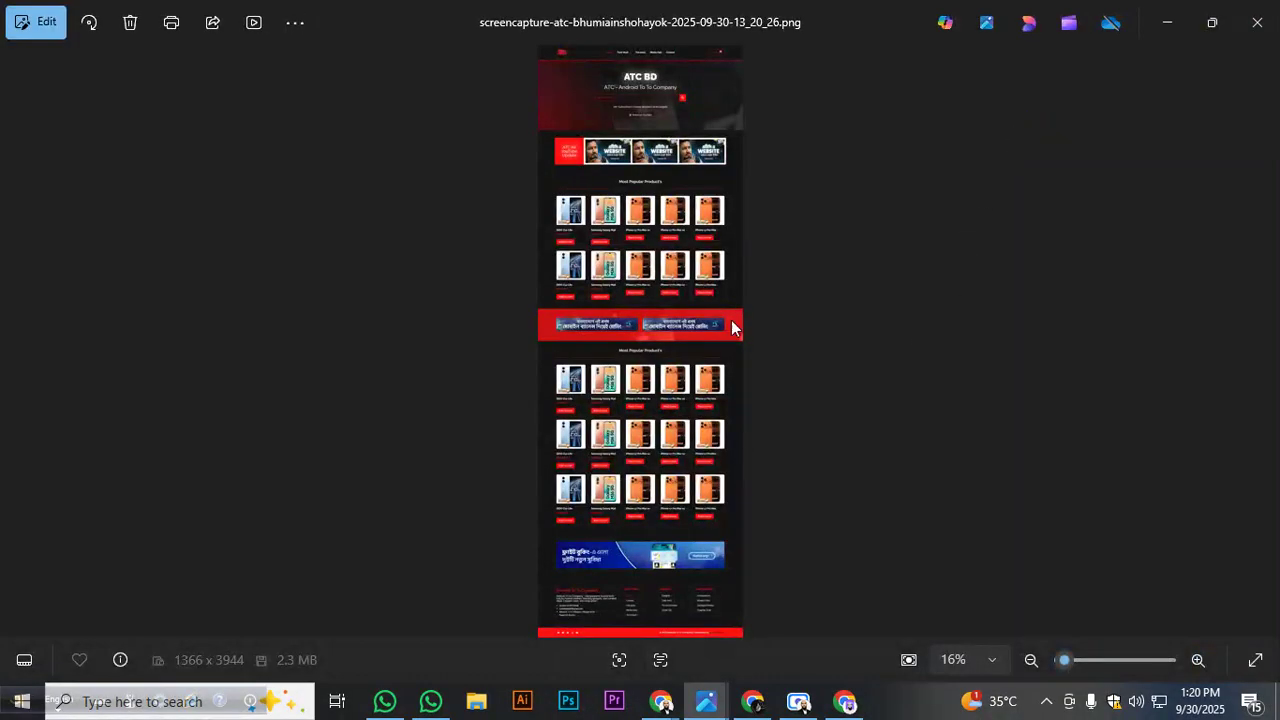
pyautogui.scroll(3, 666, 302)
pyautogui.scroll(2, 667, 308)
pyautogui.moveTo(687, 232); pyautogui.dragTo(722, 457)
pyautogui.moveTo(734, 352); pyautogui.dragTo(742, 449)
pyautogui.scroll(-4, 755, 403)
pyautogui.click(1256, 22)
pyautogui.click(797, 703)
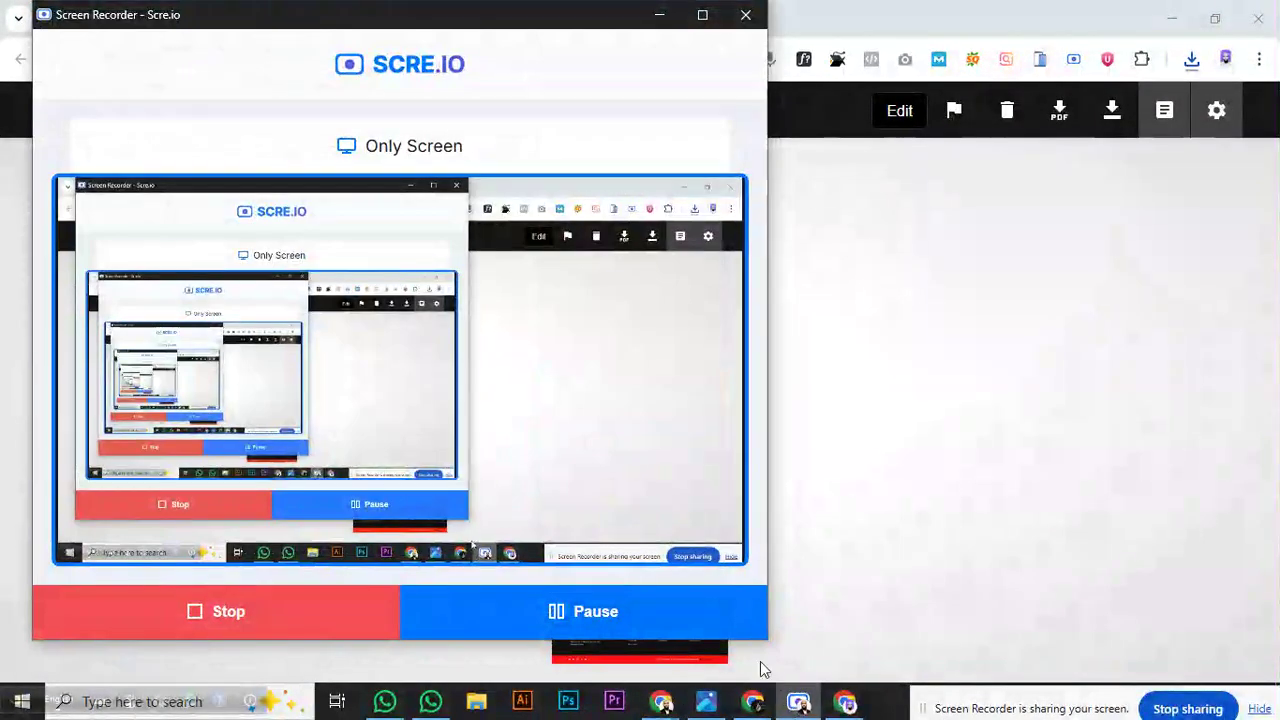